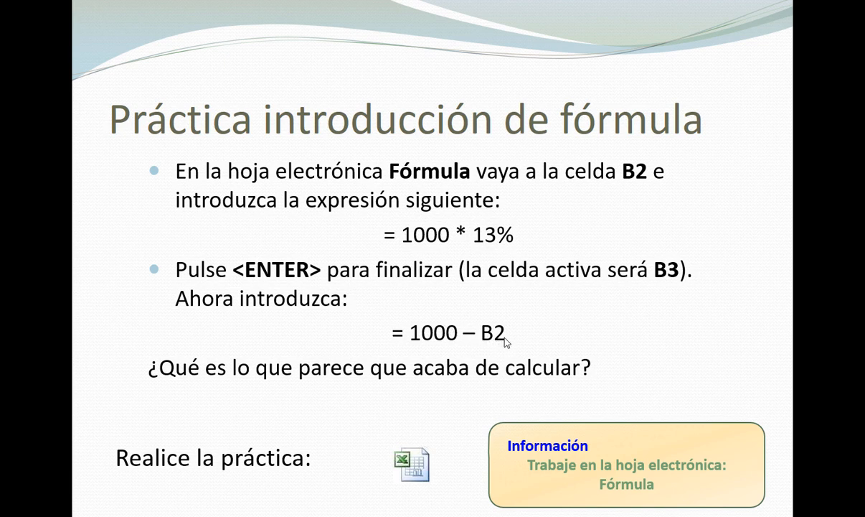
# Switch to Excel, commit the formula =1000 - b2 in cell B3, and review the practice slide
pyautogui.hotkey('alt', 'Tab')
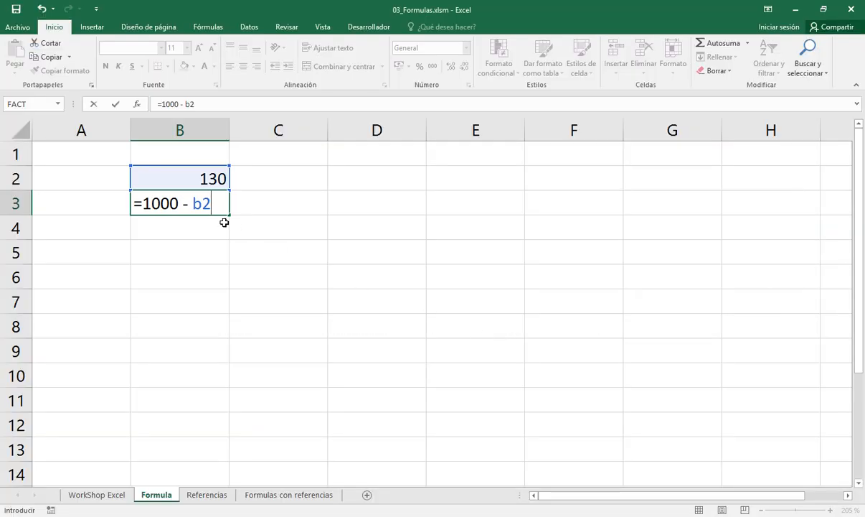
pyautogui.press('Return')
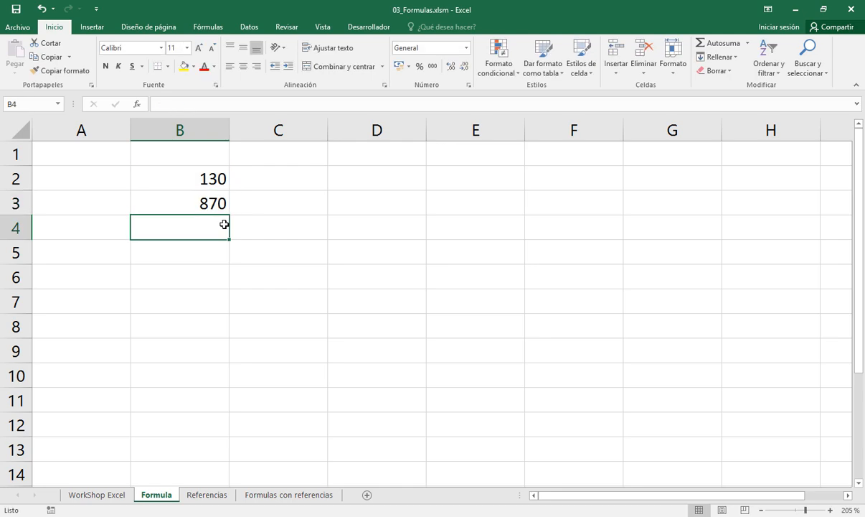
pyautogui.hotkey('alt', 'Tab')
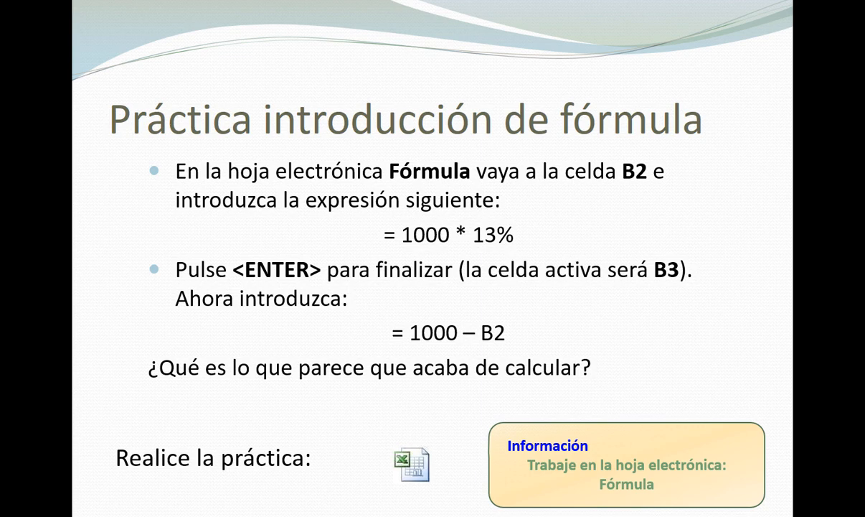
pyautogui.hotkey('alt', 'Tab')
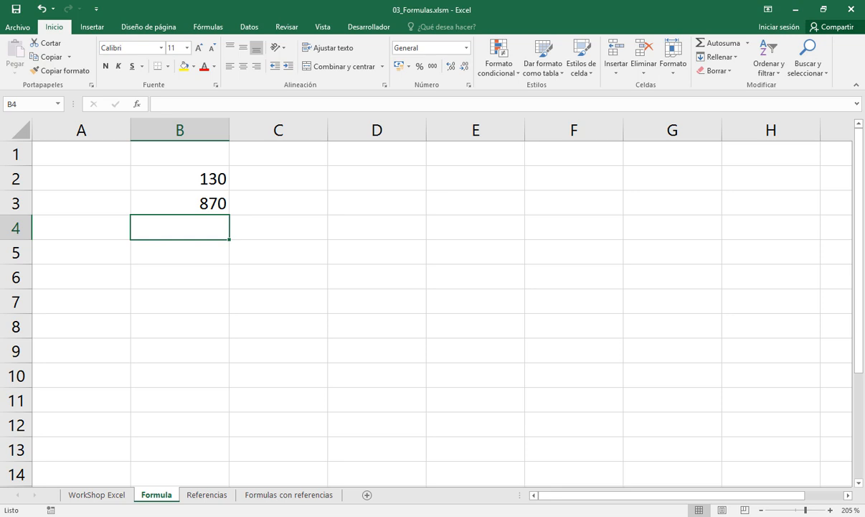
# Enter % in cell D2 and the heading Operador in cell D1
pyautogui.click(355, 184)
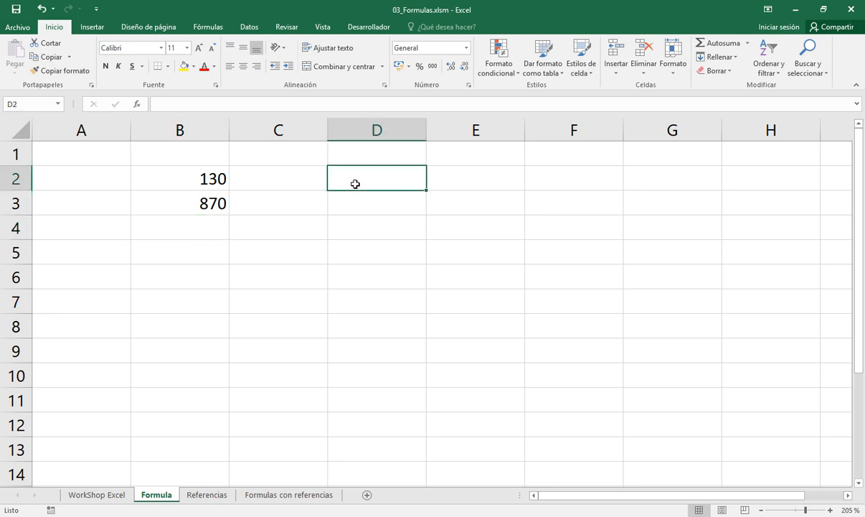
pyautogui.write('%')
pyautogui.press('Up')
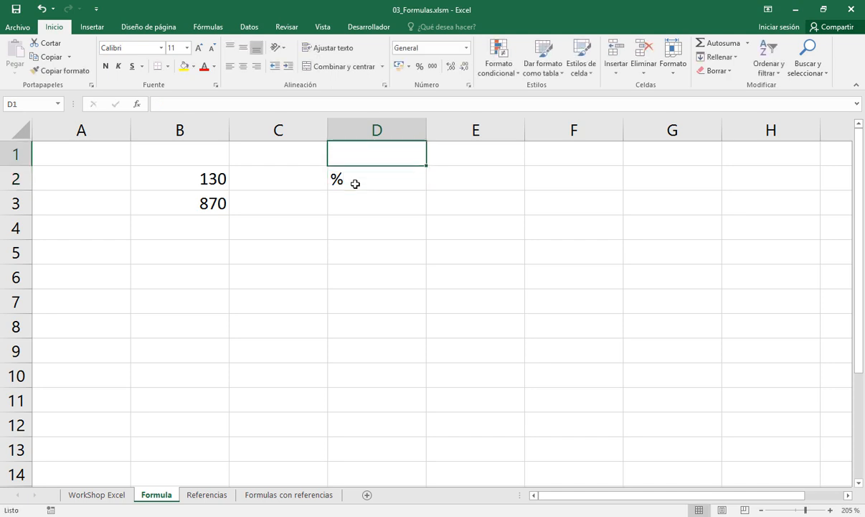
pyautogui.write('Operador')
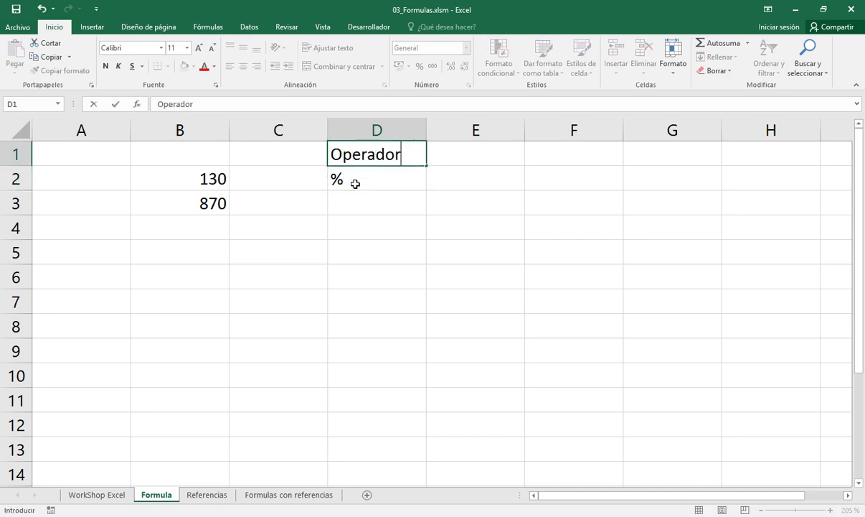
pyautogui.press('Tab')
# Enter the description "denota la operación de dividir entre 100" in cell E1
pyautogui.write('denot')
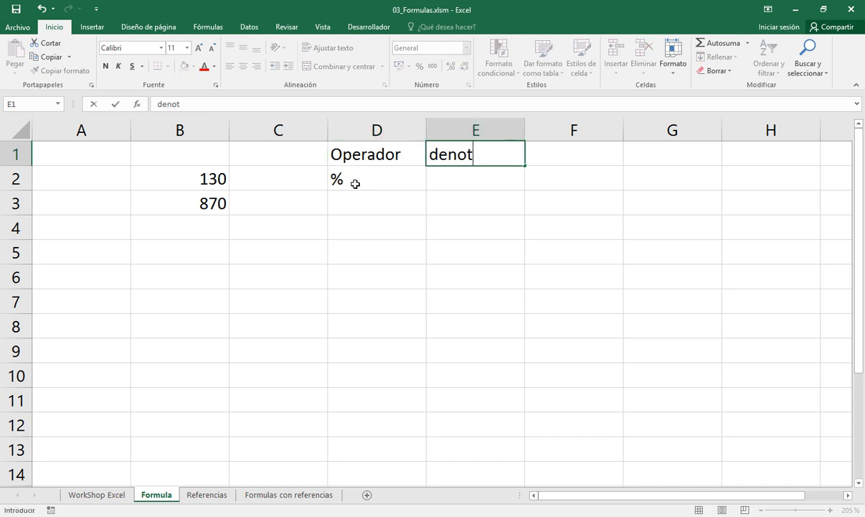
pyautogui.write('a la o')
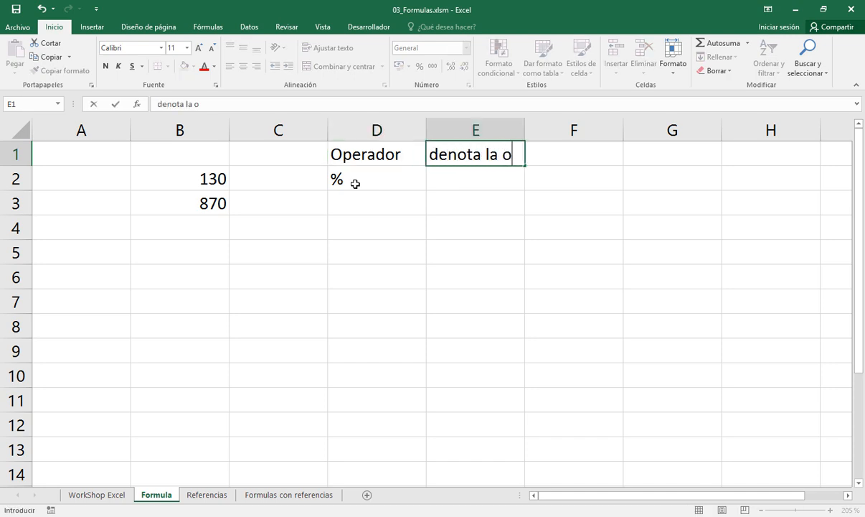
pyautogui.write('pera in')
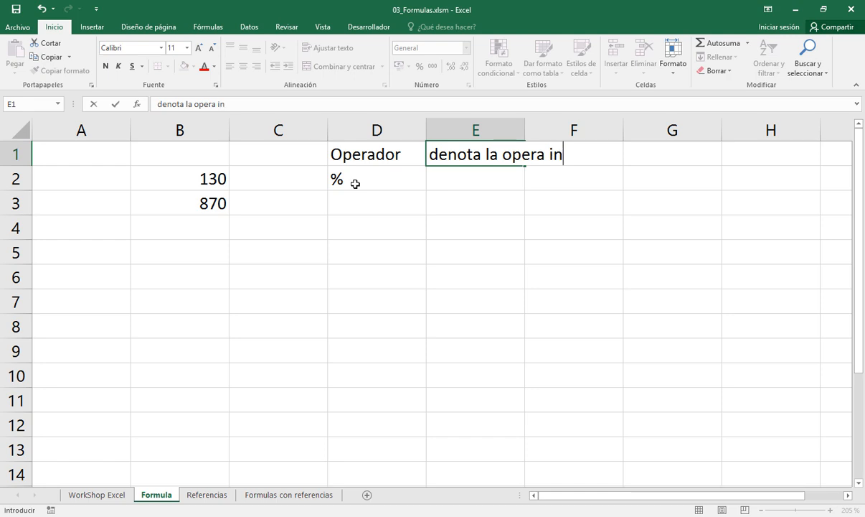
pyautogui.press('BackSpace')
pyautogui.press('BackSpace')
pyautogui.press('BackSpace')
pyautogui.write('ción de divid')
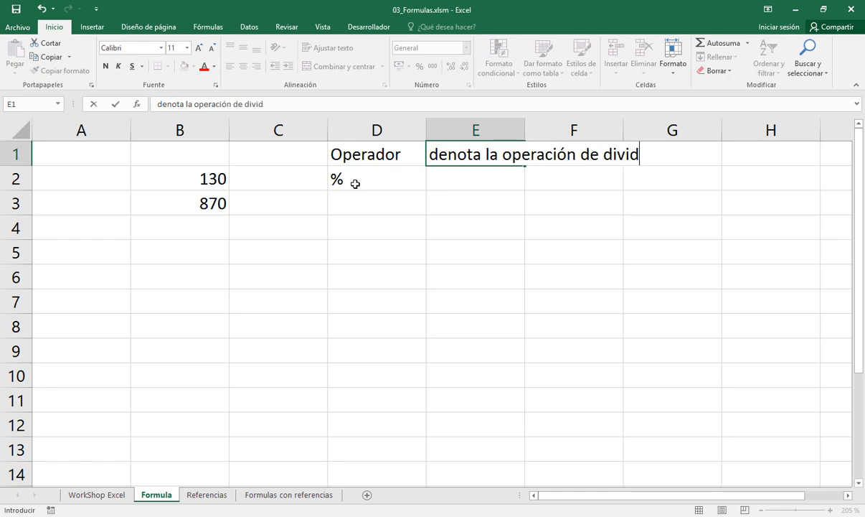
pyautogui.write('ir entre')
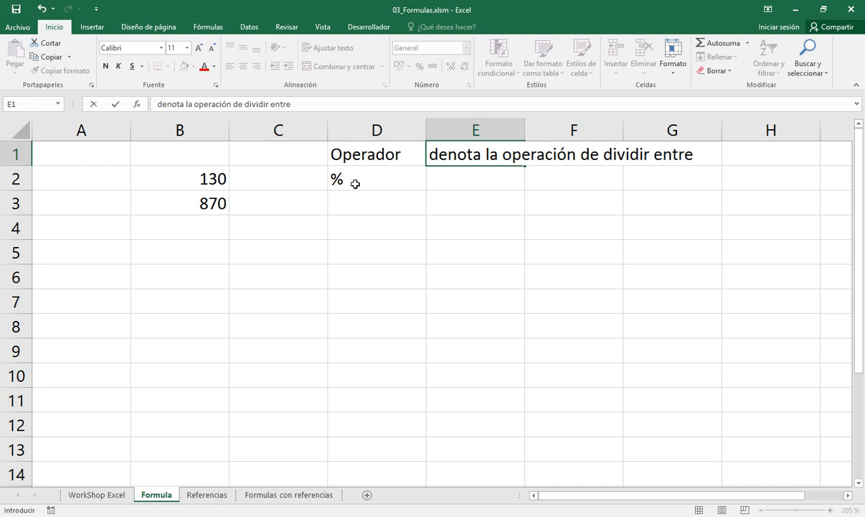
pyautogui.write(' 100')
pyautogui.press('Return')
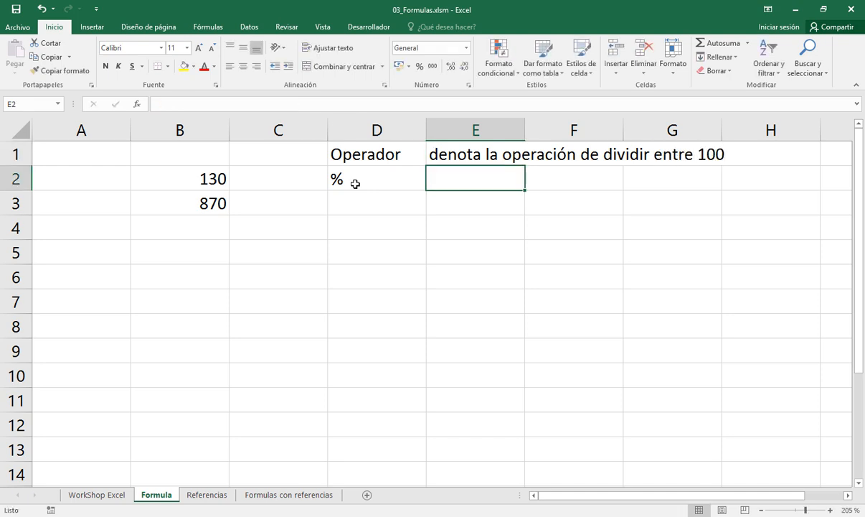
# Enter 13% in cell E2 as text, prefixed with an apostrophe
pyautogui.write('13%')
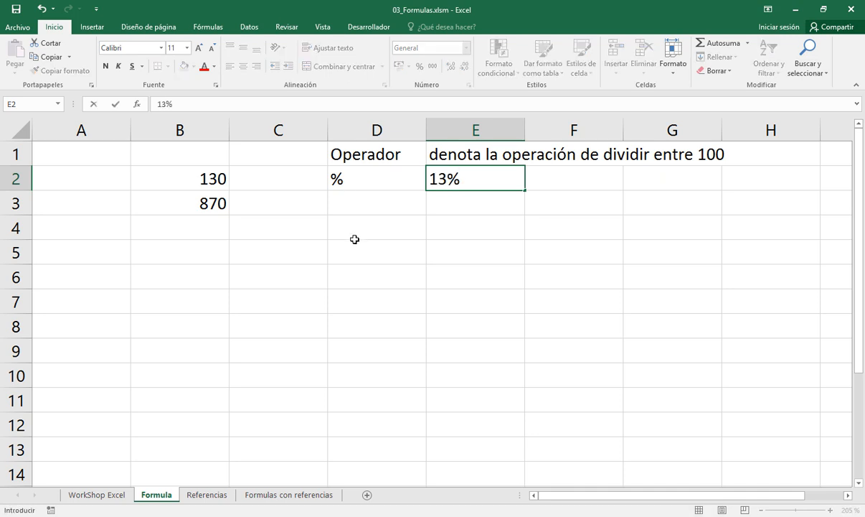
pyautogui.press('F2')
pyautogui.press('Left')
pyautogui.press('Left')
pyautogui.press('Left')
pyautogui.write("'")
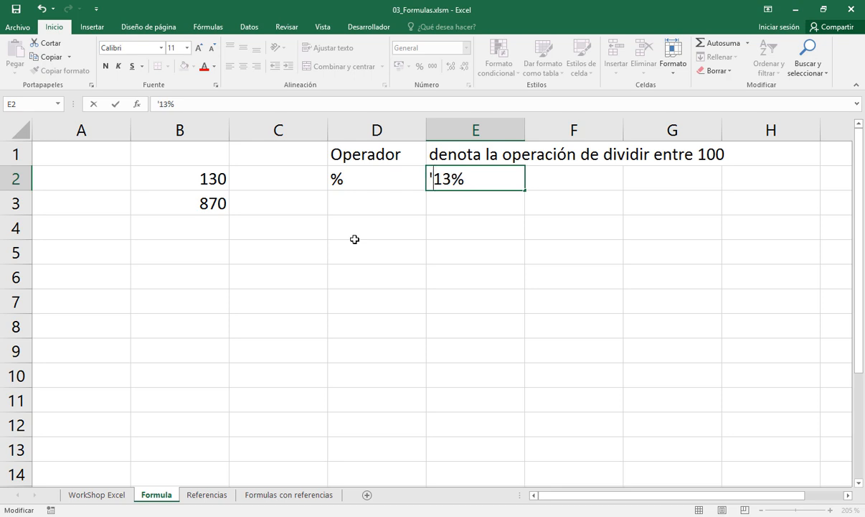
pyautogui.press('Return')
# Enter the expression 13 / 100 in cell F2 without an equals sign
pyautogui.press('Up')
pyautogui.press('Right')
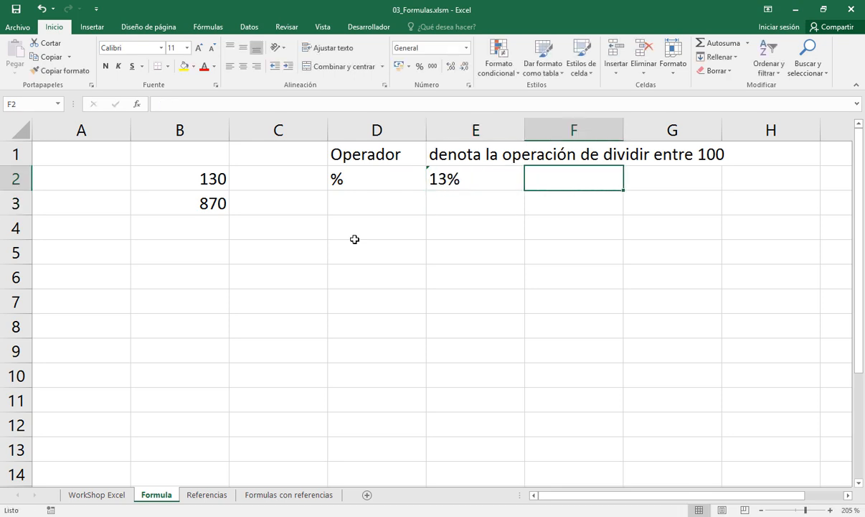
pyautogui.write('1')
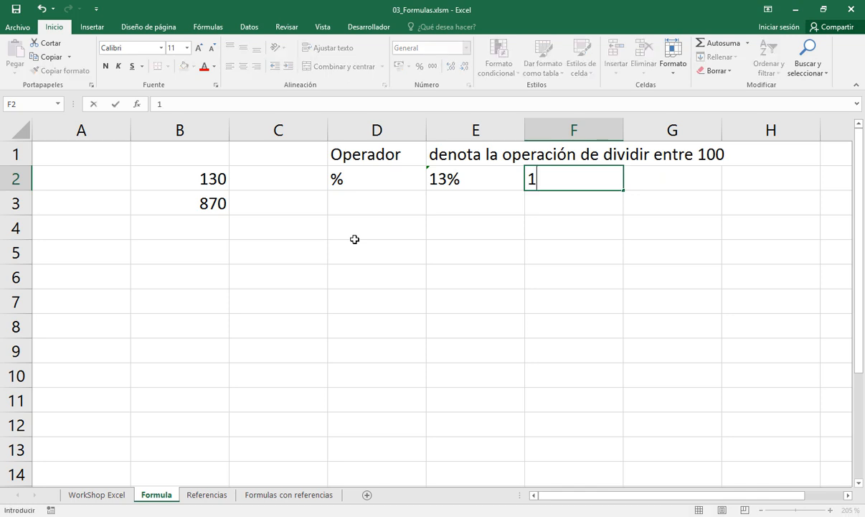
pyautogui.write('3 / 100')
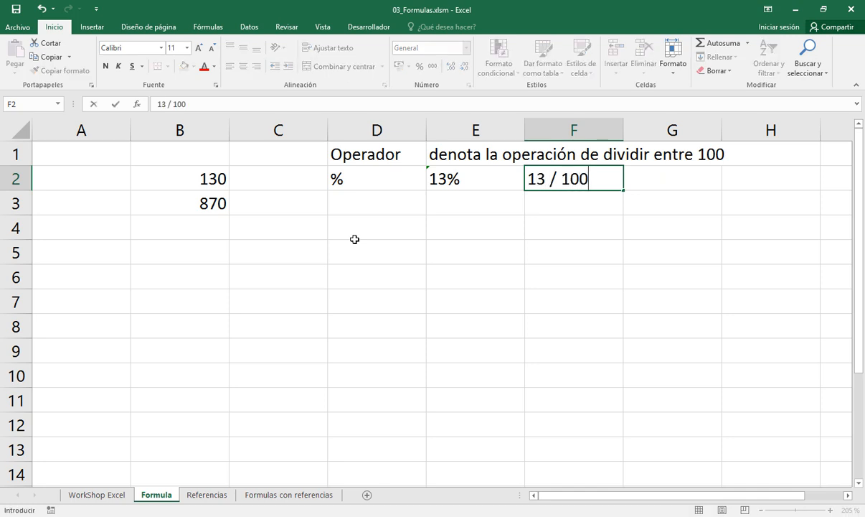
pyautogui.press('Return')
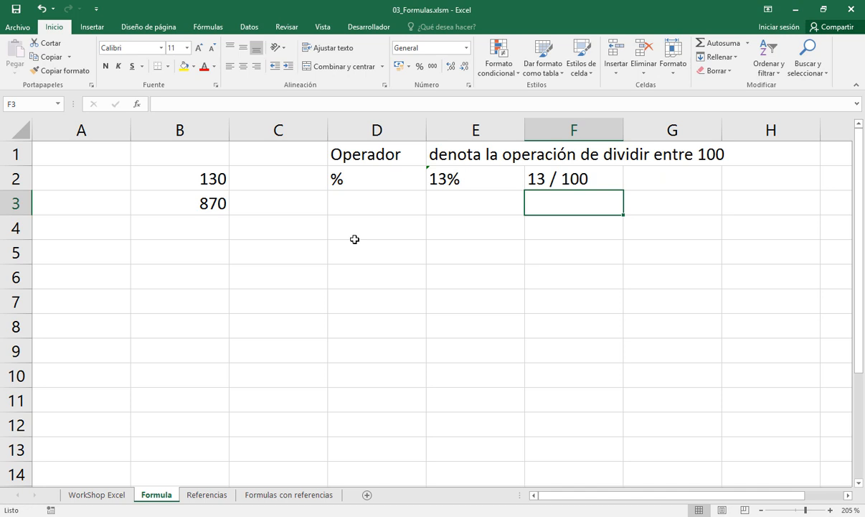
# Compare cell B2 with the expression in F2, inspecting B2's formula both in the cell and in the formula bar
pyautogui.click(217, 178)
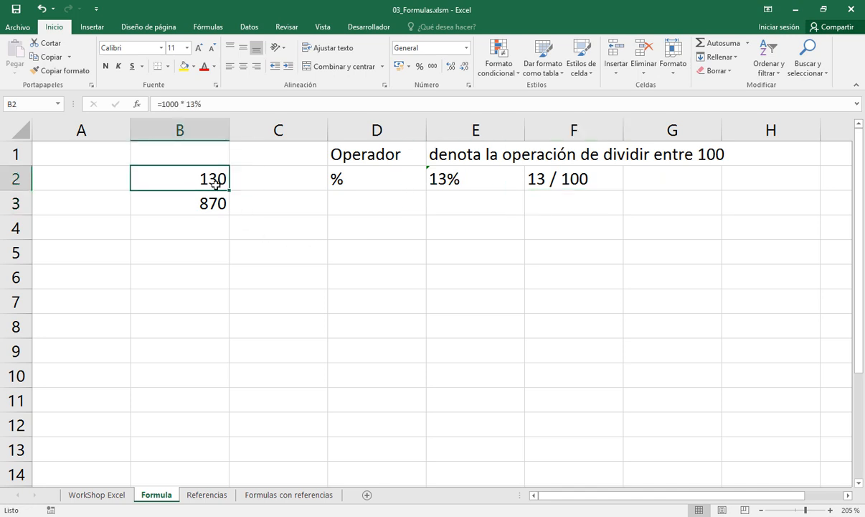
pyautogui.click(543, 173)
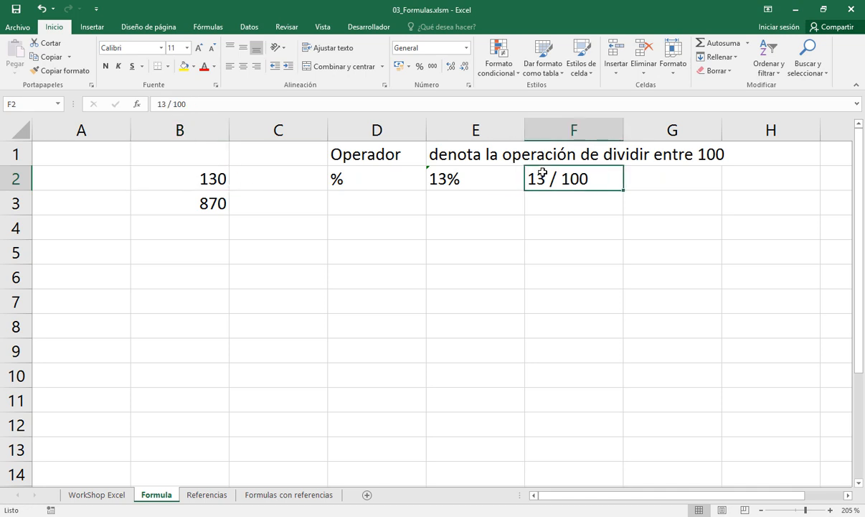
pyautogui.click(213, 180)
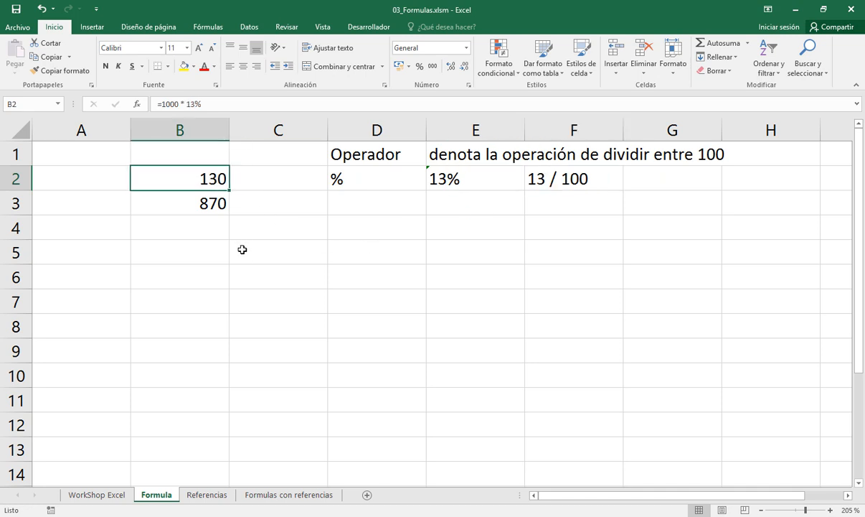
pyautogui.press('F2')
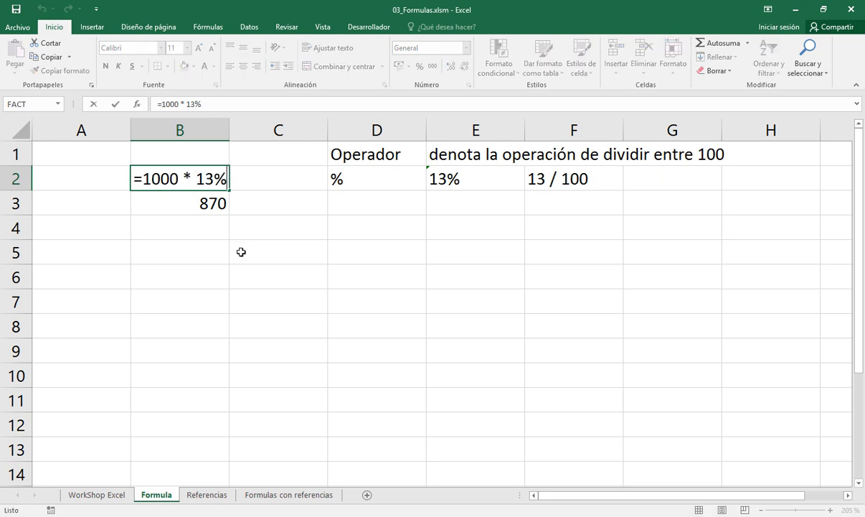
pyautogui.press('Escape')
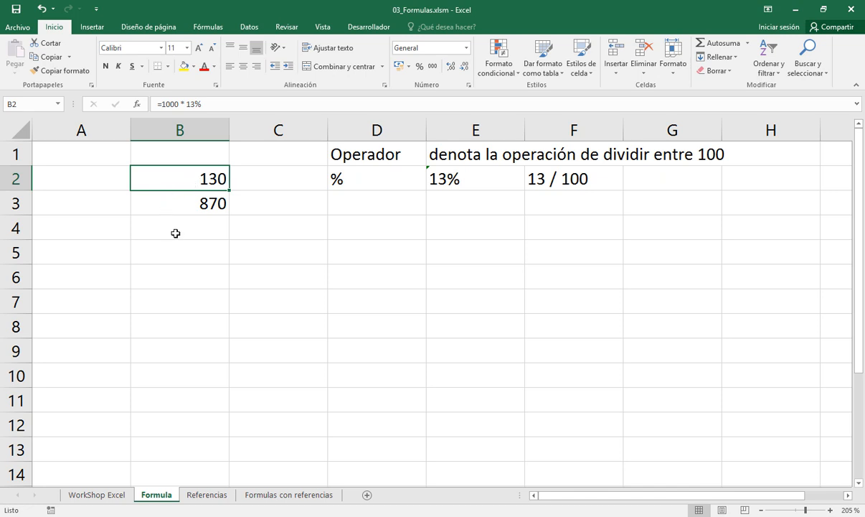
pyautogui.press('F2')
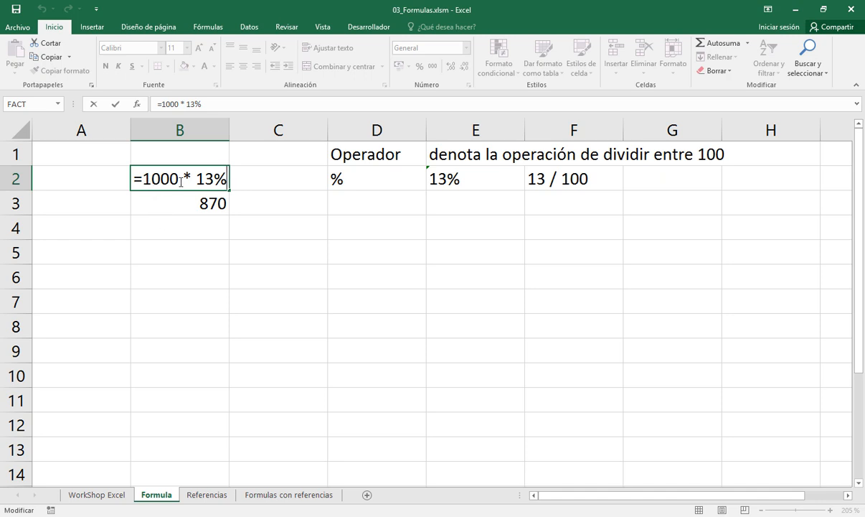
pyautogui.hotkey('ctrl', 'Return')
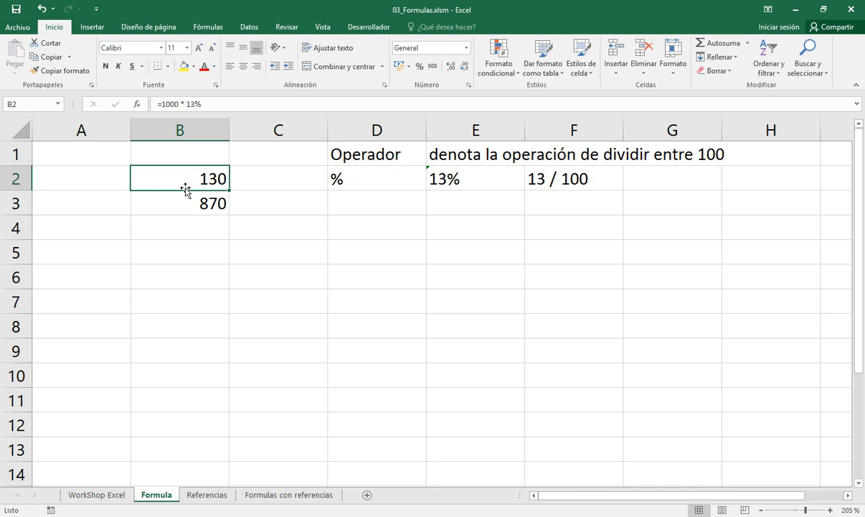
pyautogui.click(207, 103)
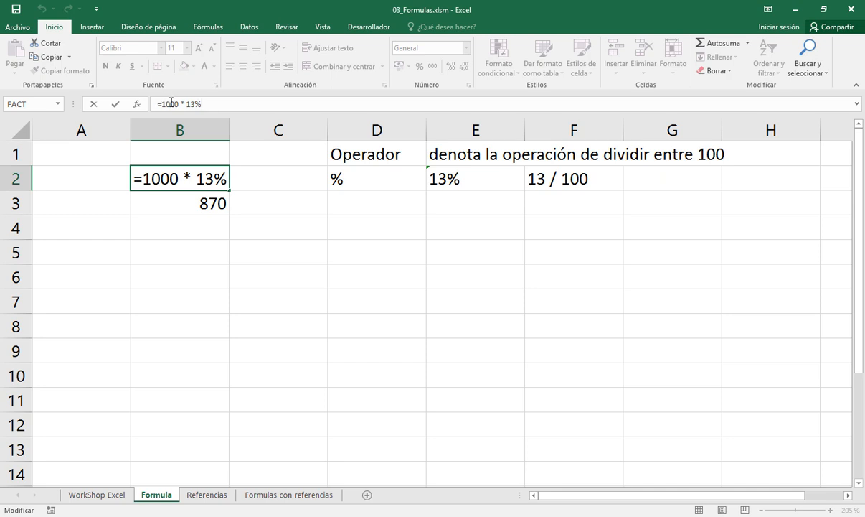
pyautogui.press('Escape')
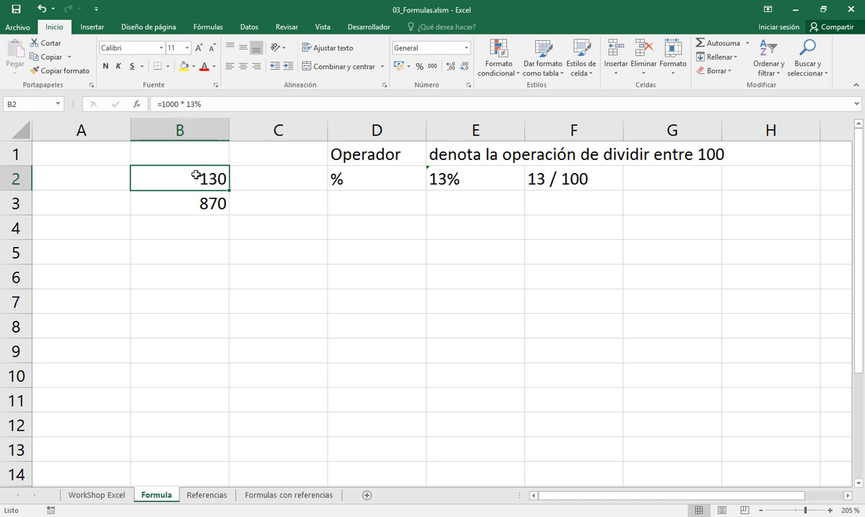
# Examine the equals sign and the expression following it in cell B2's formula, and contrast them with the content of F2
pyautogui.press('F2')
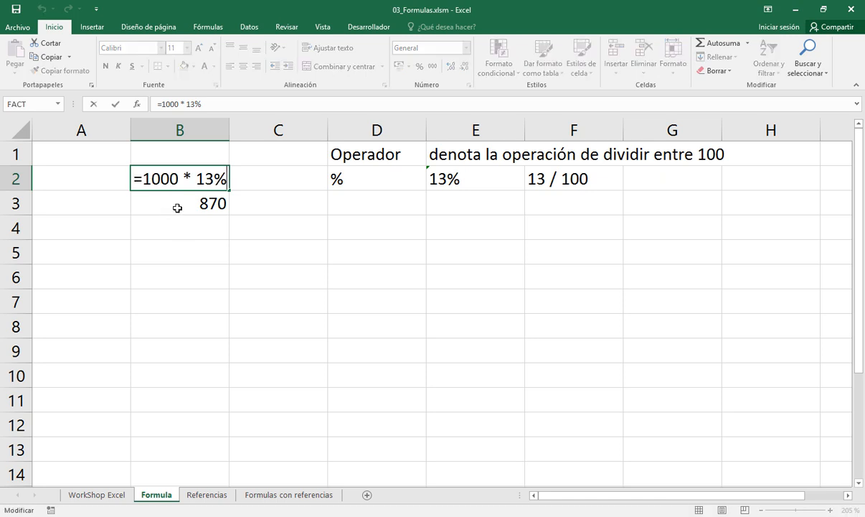
pyautogui.click(213, 179)
pyautogui.press('Return')
pyautogui.click(210, 182)
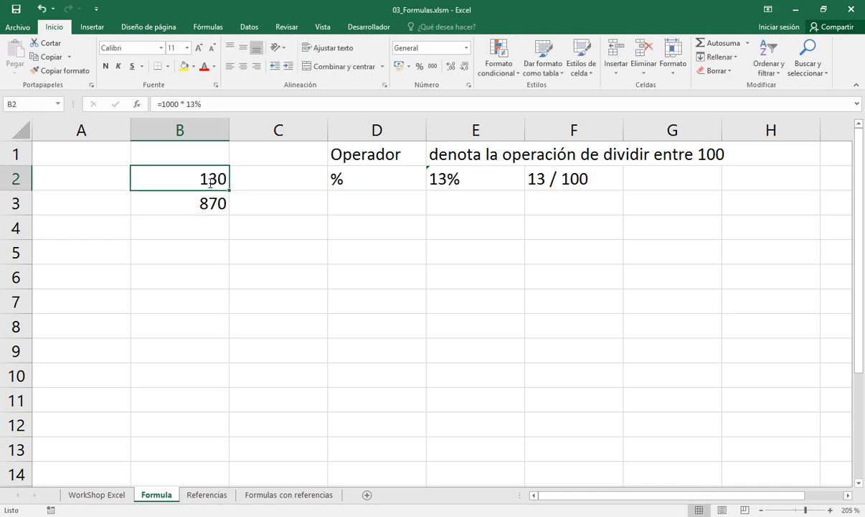
pyautogui.click(538, 183)
pyautogui.click(206, 179)
pyautogui.press('F2')
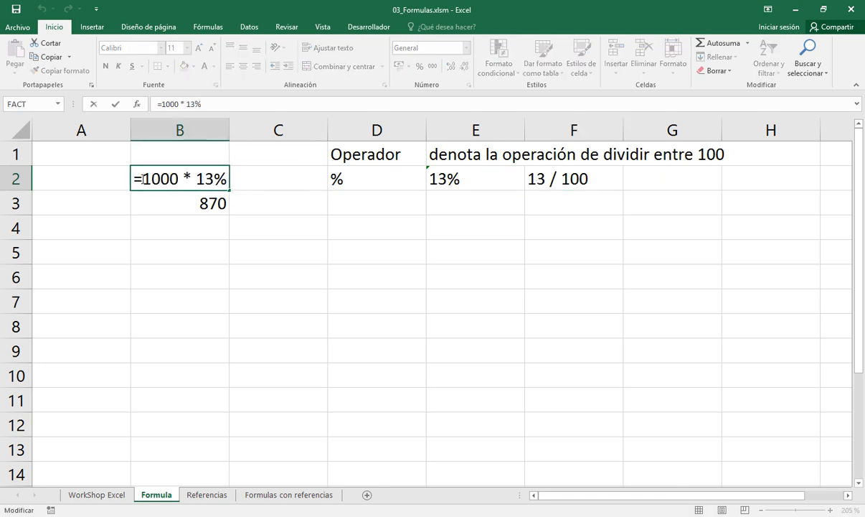
pyautogui.moveTo(137, 179); pyautogui.dragTo(123, 177)
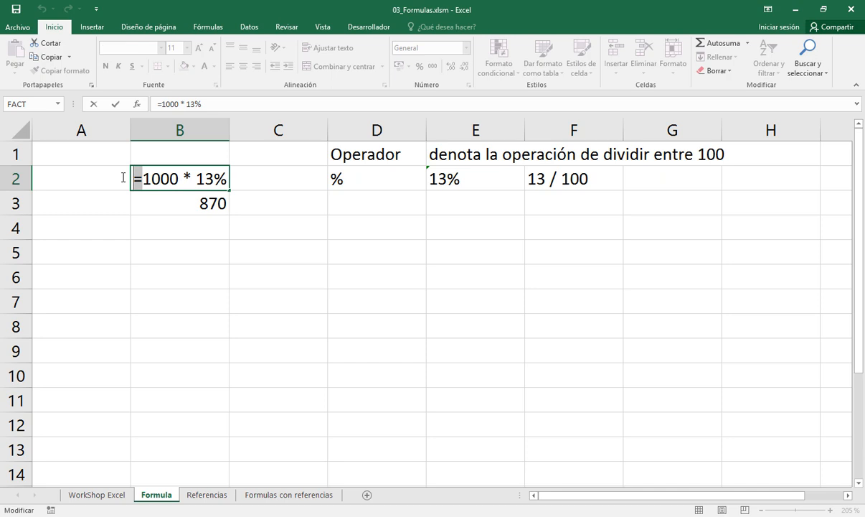
pyautogui.click(144, 179)
pyautogui.moveTo(143, 179); pyautogui.dragTo(226, 176)
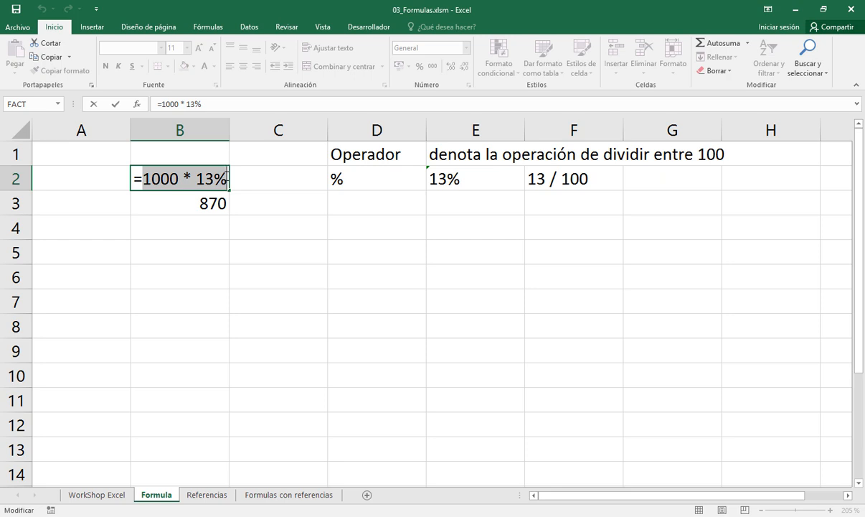
pyautogui.hotkey('ctrl', 'Return')
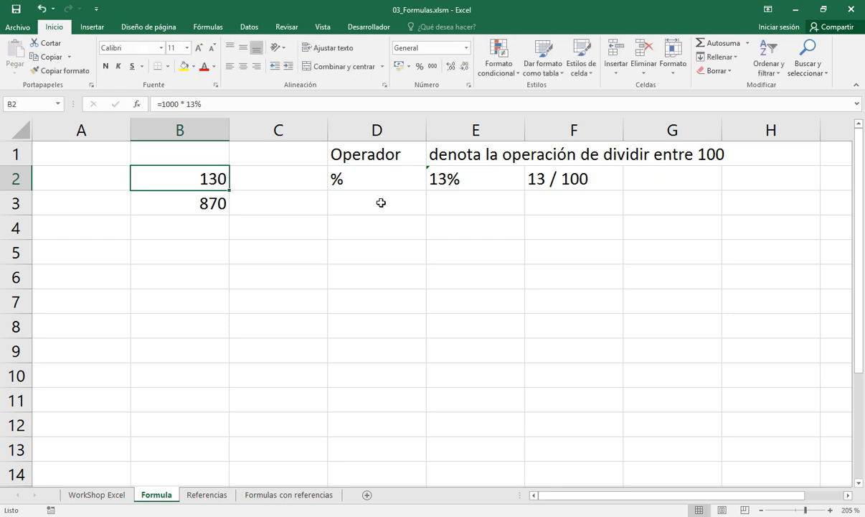
pyautogui.click(535, 183)
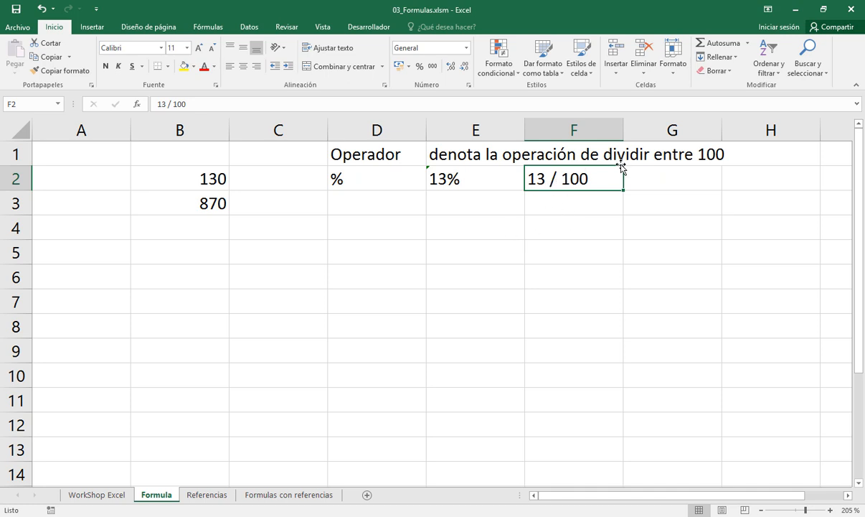
# Enter the formula =13 / 100 in cell G2, with its leading equals sign
pyautogui.click(642, 175)
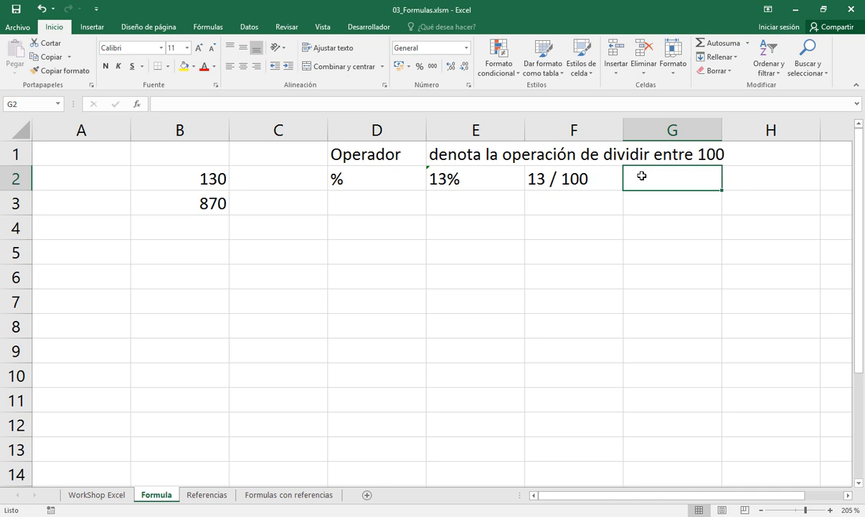
pyautogui.write('=13')
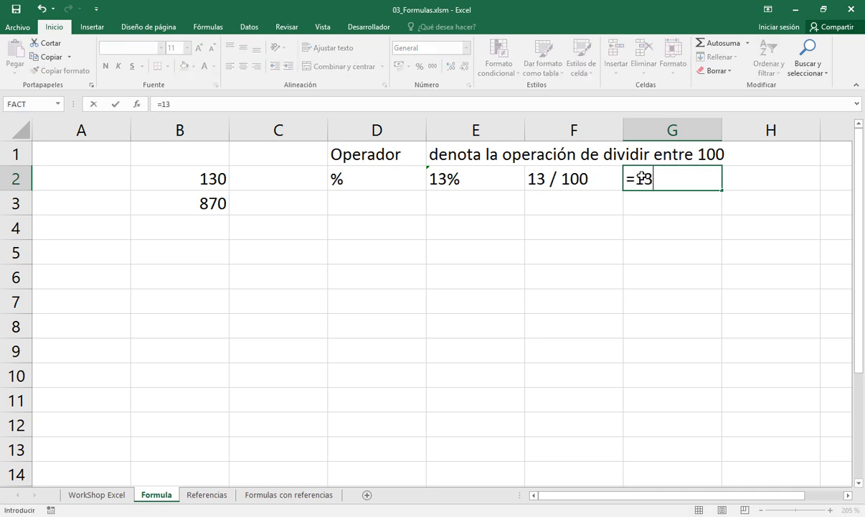
pyautogui.write(' / 100')
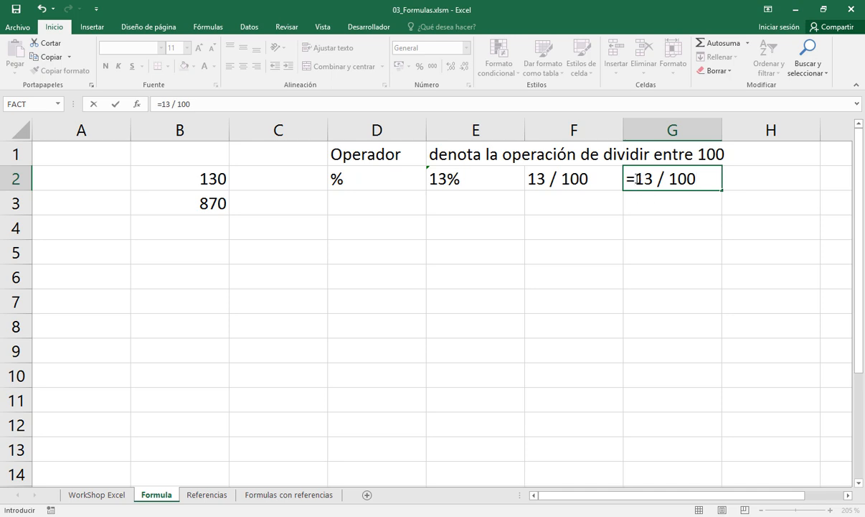
pyautogui.moveTo(636, 179); pyautogui.dragTo(697, 184)
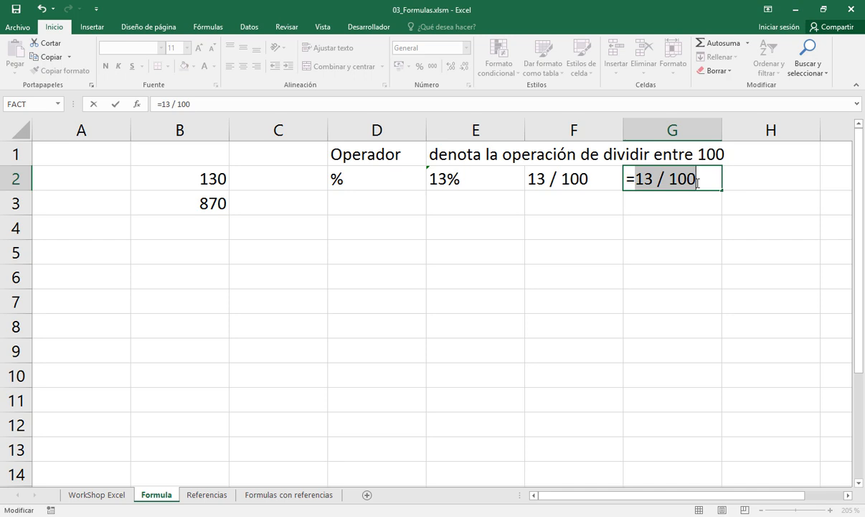
pyautogui.press('Return')
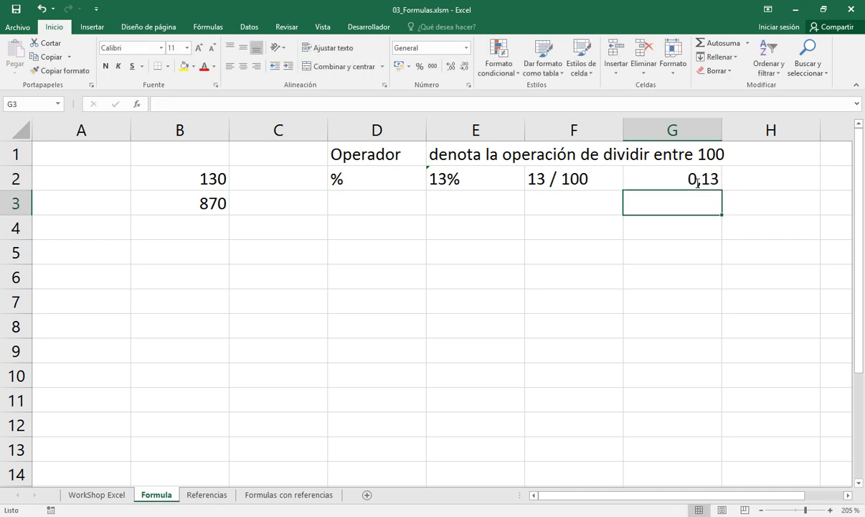
# Compare the contents of G2 with the percent operator in D2, the text in E2 and the expression in F2
pyautogui.click(696, 183)
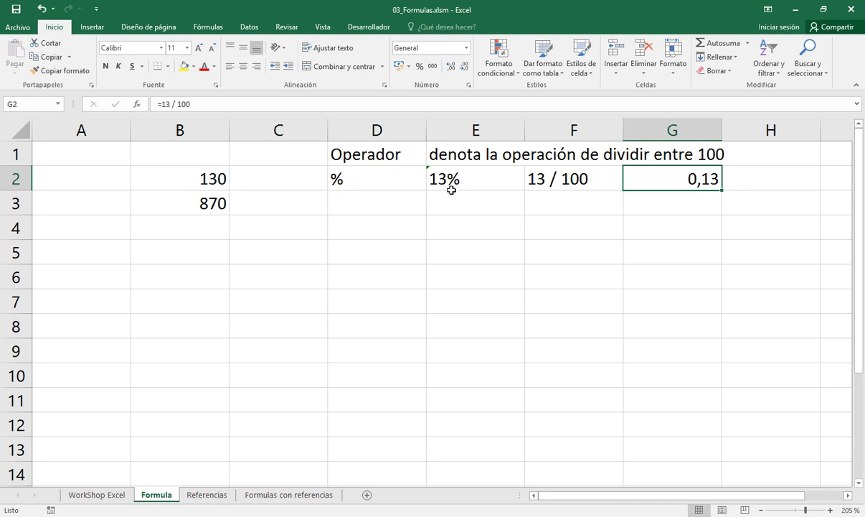
pyautogui.click(397, 175)
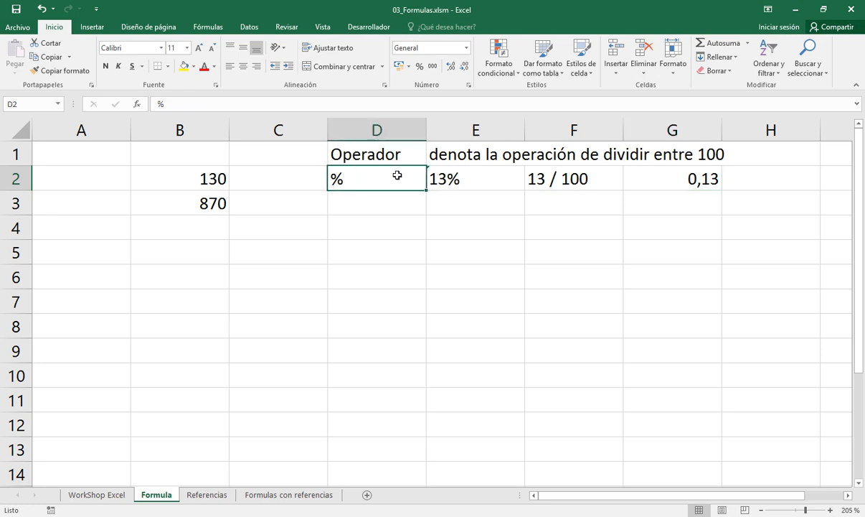
pyautogui.click(562, 184)
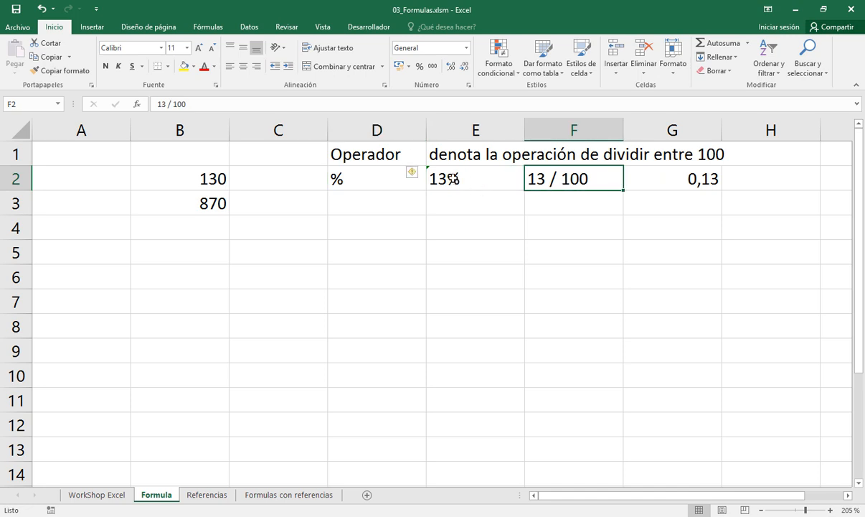
pyautogui.click(453, 180)
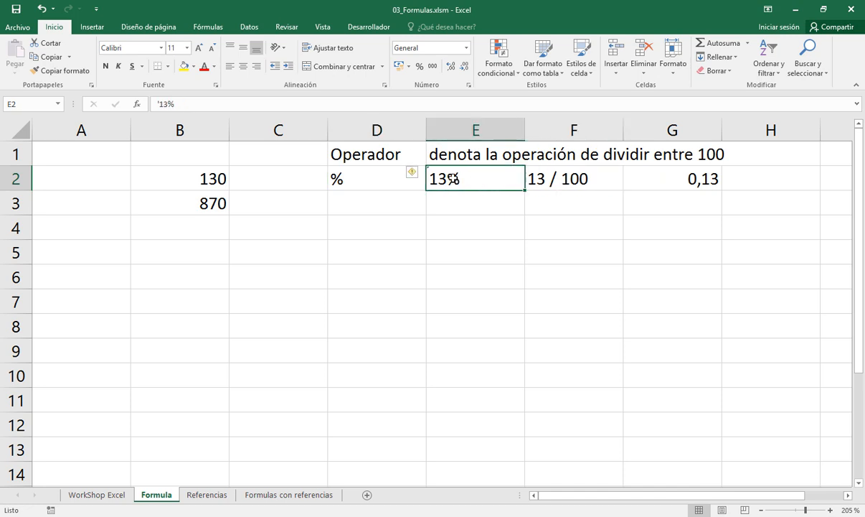
pyautogui.click(534, 181)
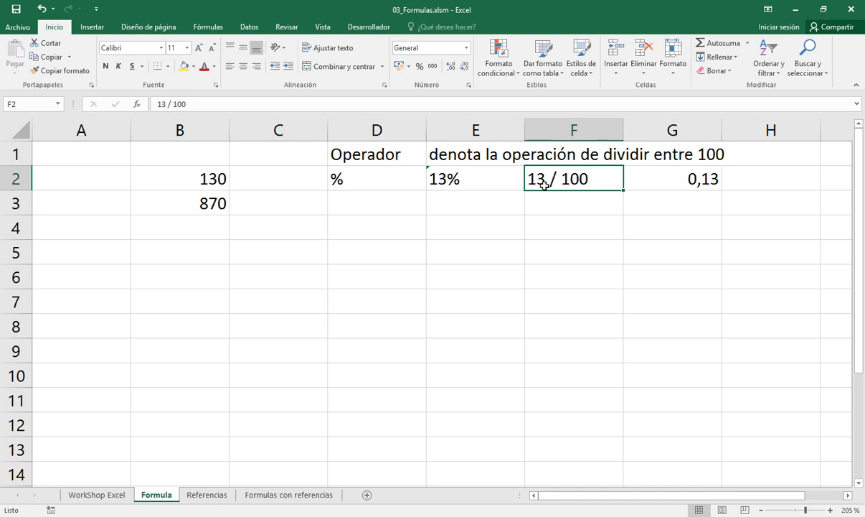
pyautogui.click(664, 176)
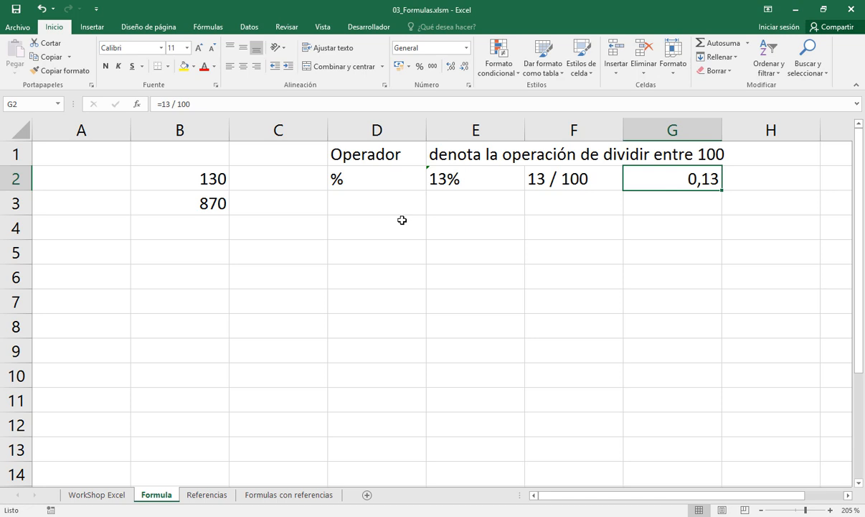
# Label cell A2 with the text "solicitado"
pyautogui.click(113, 181)
pyautogui.write('solictado')
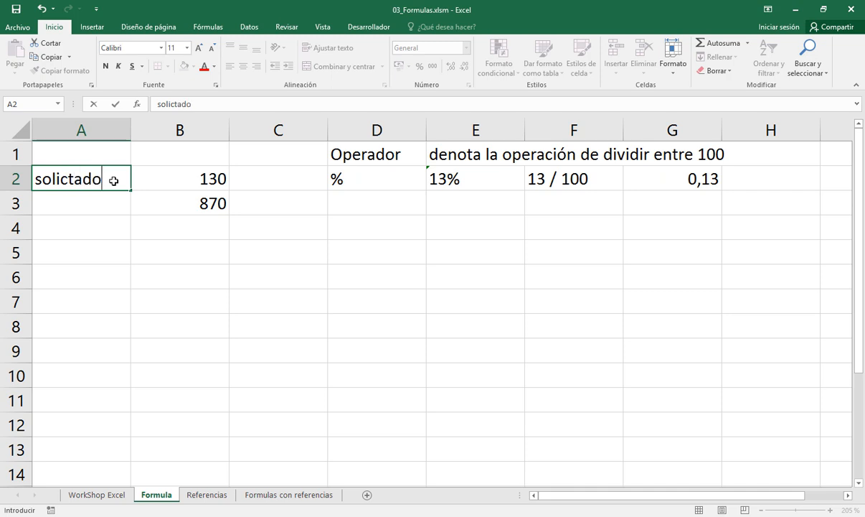
pyautogui.press('F2')
pyautogui.press('Left')
pyautogui.press('Left')
pyautogui.press('Left')
pyautogui.press('Left')
pyautogui.write('i')
pyautogui.press('Return')
# Copy the "solicitado" label from A2 into cell A3
pyautogui.click(114, 181)
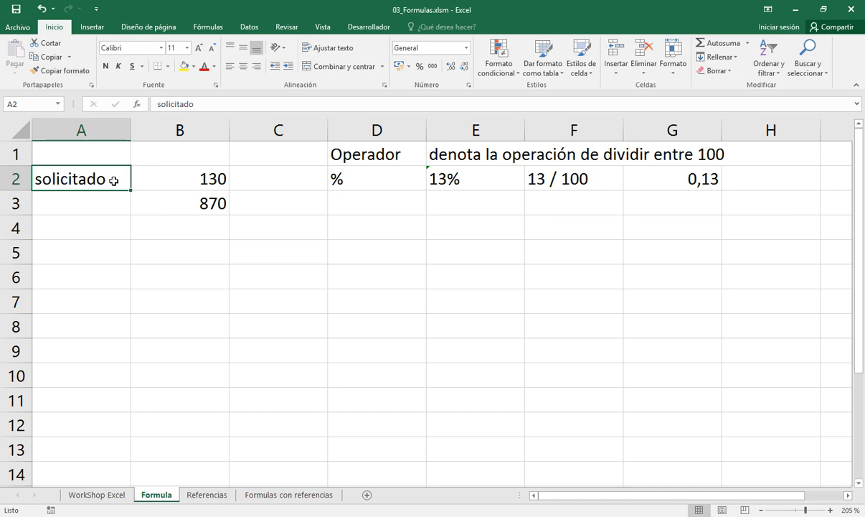
pyautogui.hotkey('alt', 'c')
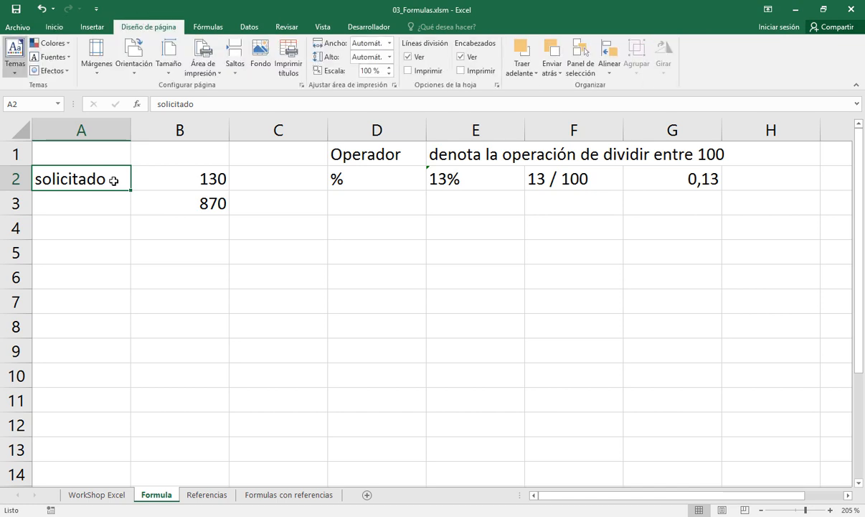
pyautogui.press('Escape')
pyautogui.hotkey('ctrl', 'c')
pyautogui.press('Down')
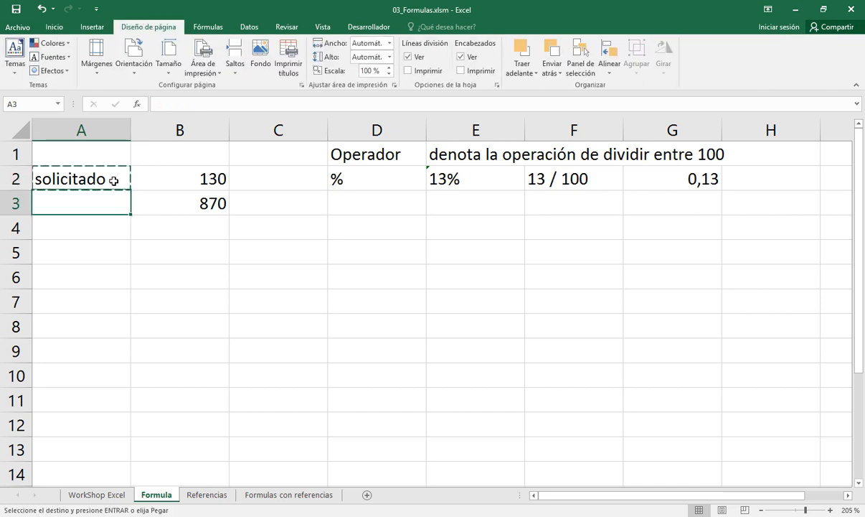
pyautogui.hotkey('ctrl', 'v')
pyautogui.press('Down')
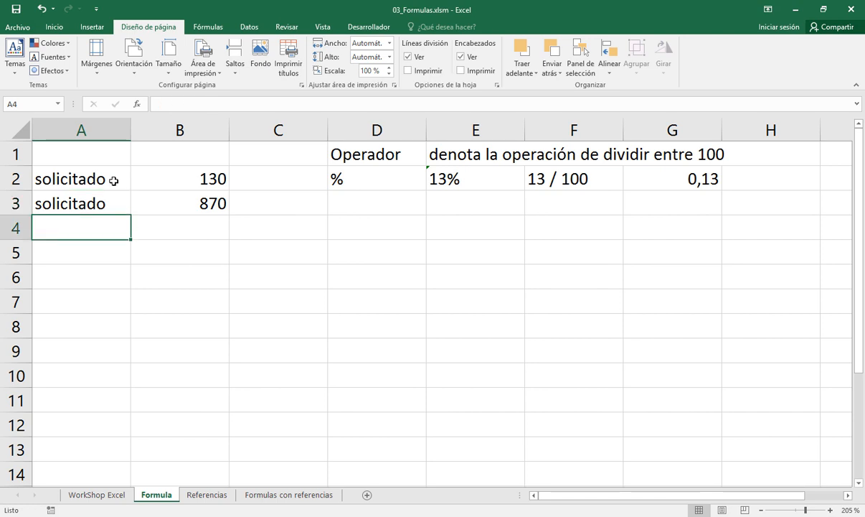
# Enter "que se hace?" in cell A4 and widen column A slightly so that the text fits
pyautogui.write('que se')
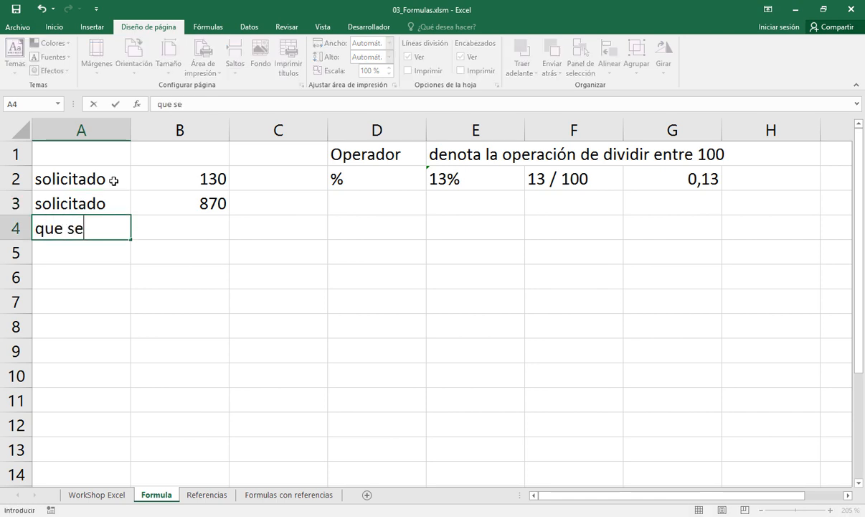
pyautogui.write(' hace?')
pyautogui.press('Return')
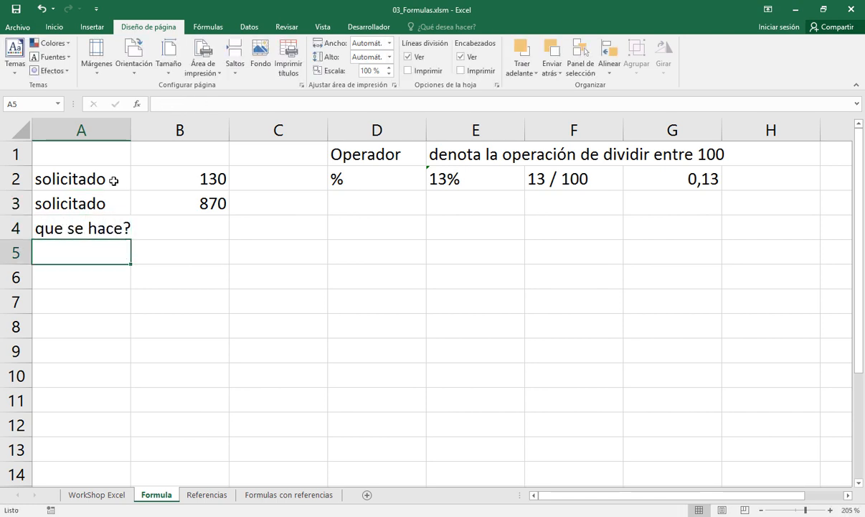
pyautogui.press('Up')
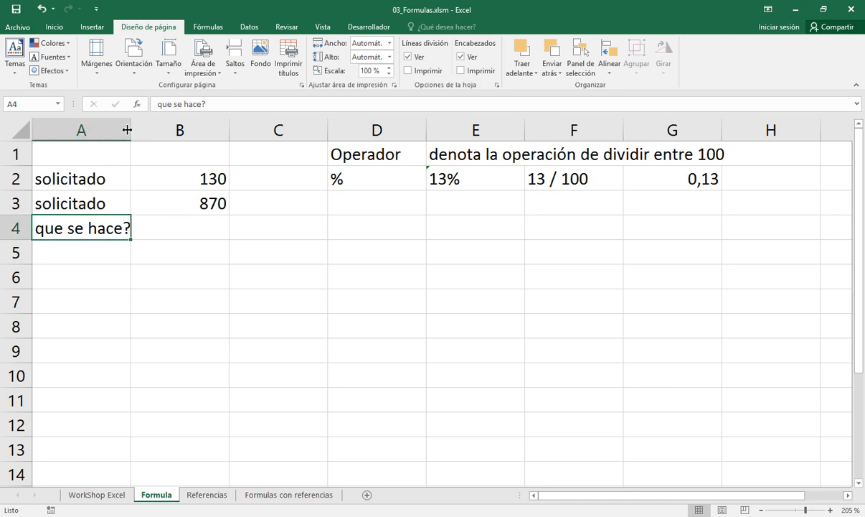
pyautogui.moveTo(132, 127); pyautogui.dragTo(139, 130)
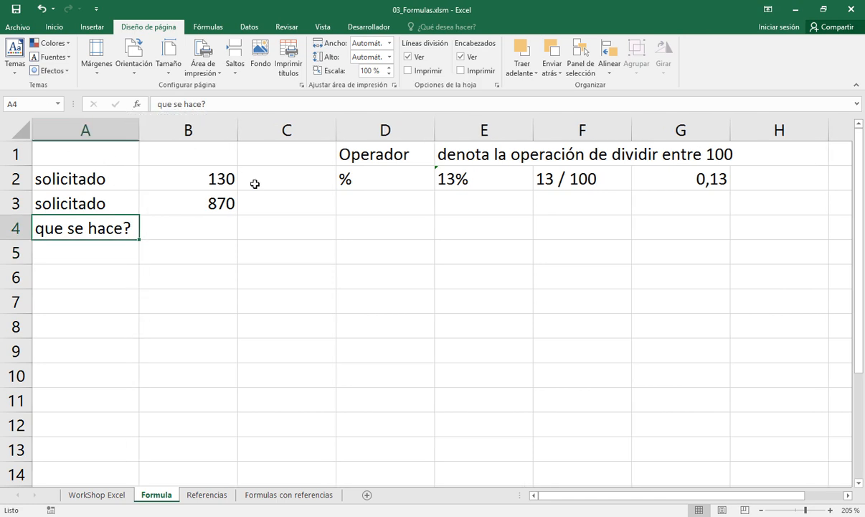
# Enter the item "Camisa" in cell D6 and its price of 500 in E6
pyautogui.click(350, 277)
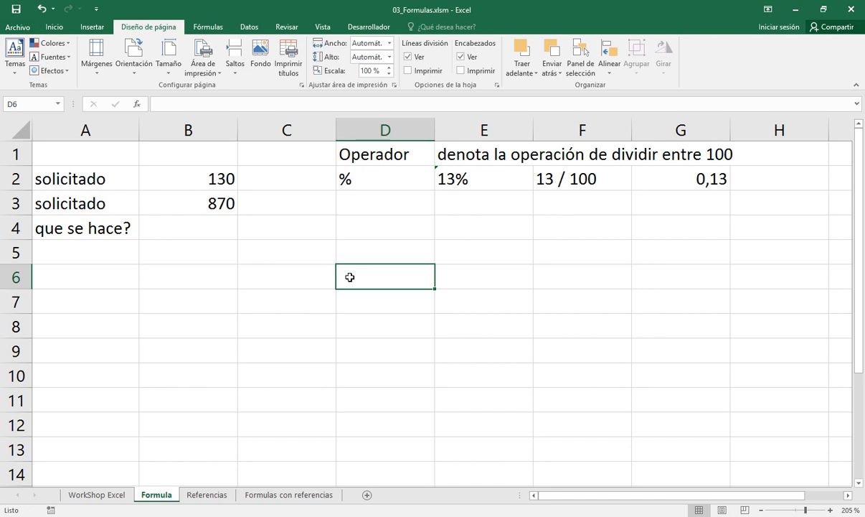
pyautogui.write('Camisa')
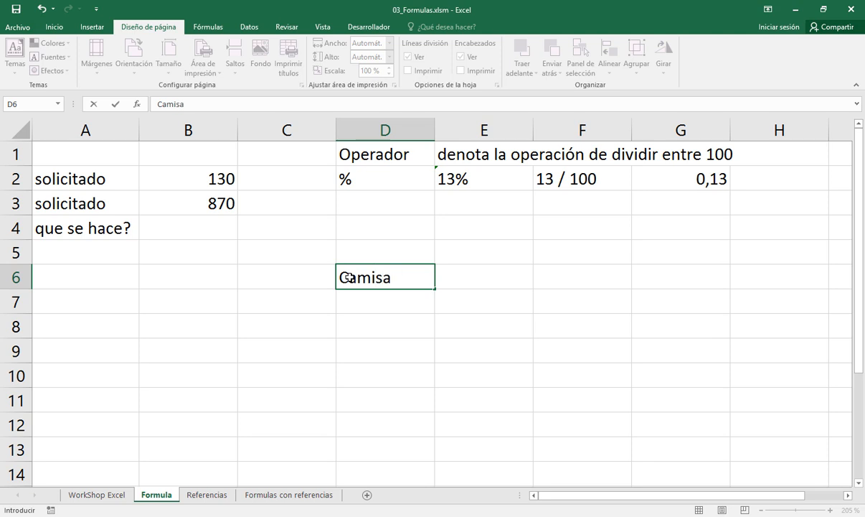
pyautogui.press('Tab')
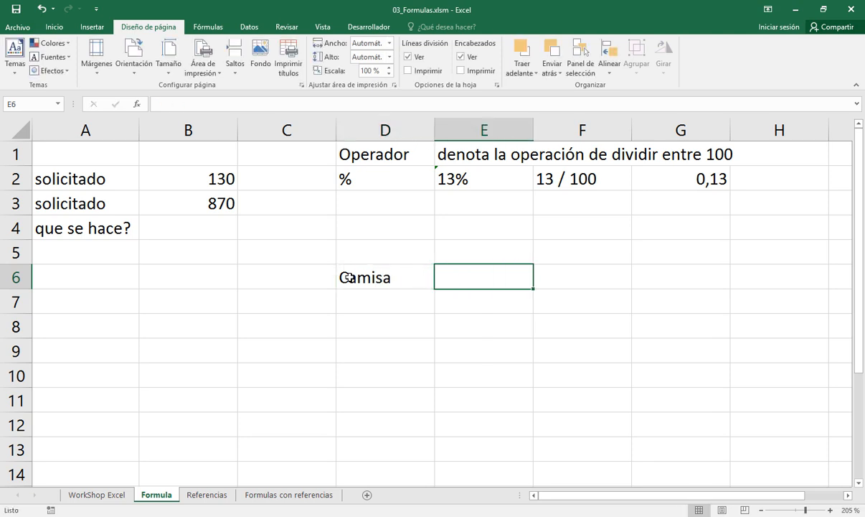
pyautogui.write('500')
pyautogui.press('Return')
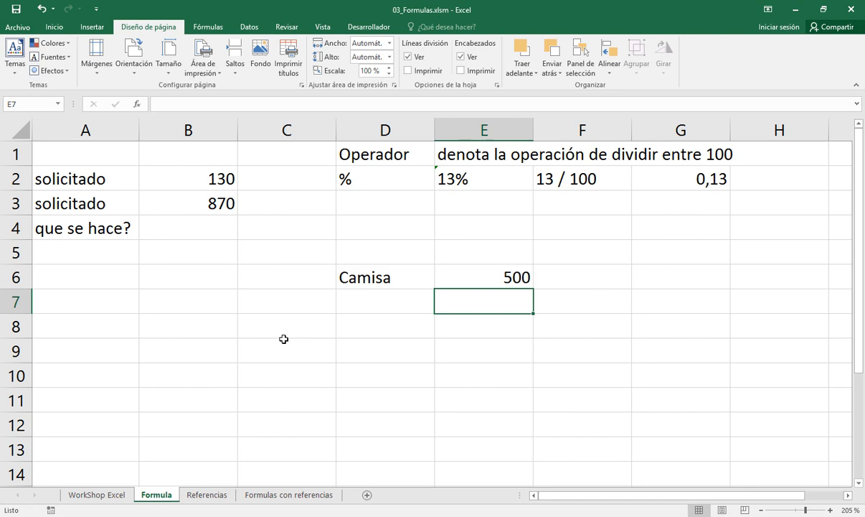
# Enter the label "Descuento" in cell C7 and the discount rate 35% in D7
pyautogui.press('Left')
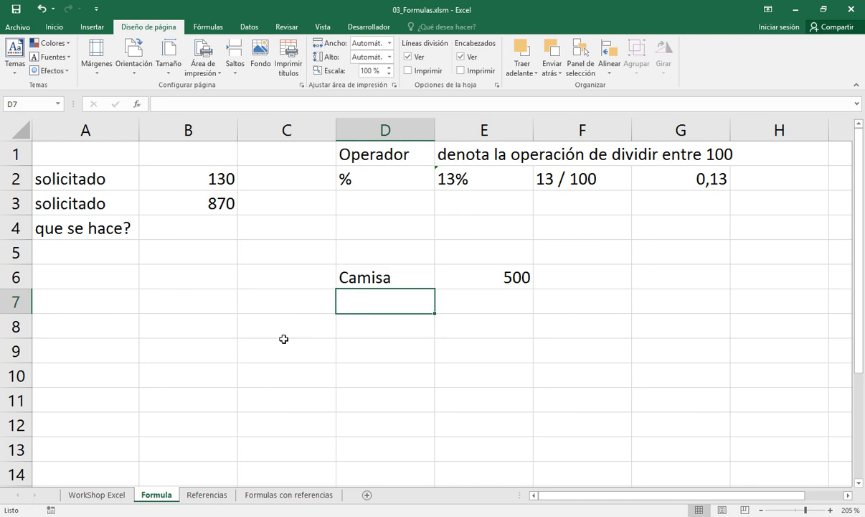
pyautogui.press('Left')
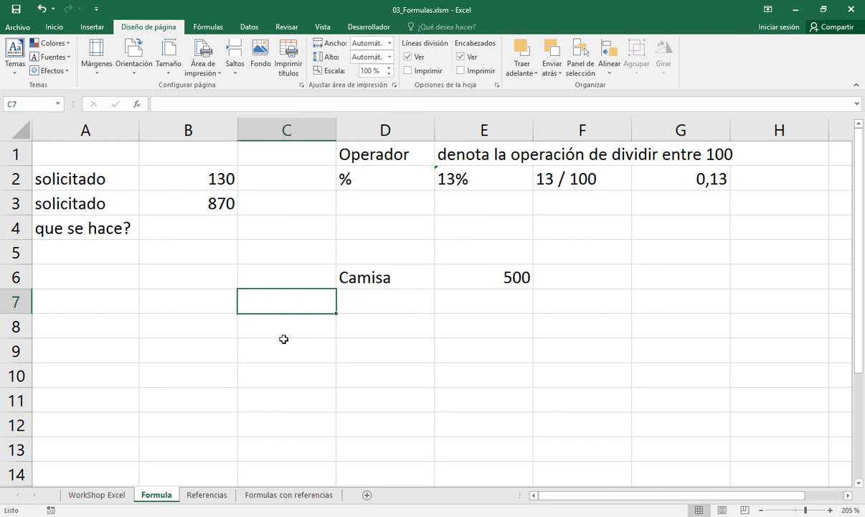
pyautogui.write('Desx')
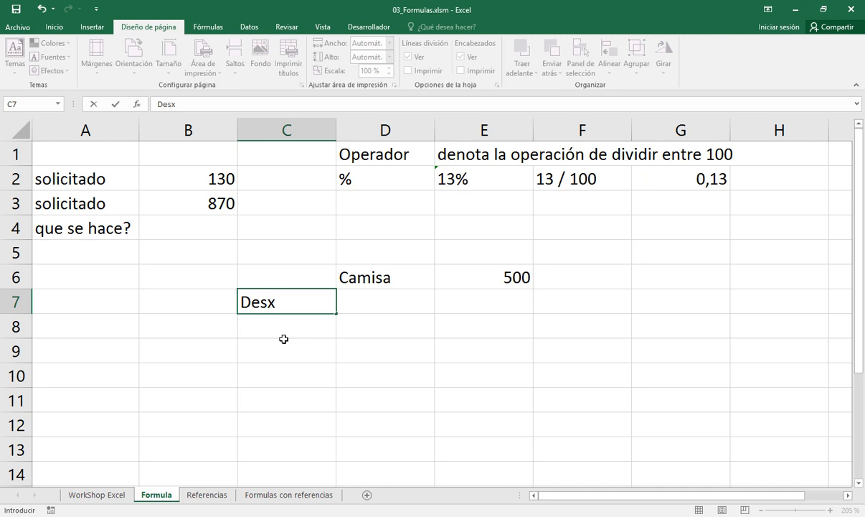
pyautogui.press('BackSpace')
pyautogui.write('cuento')
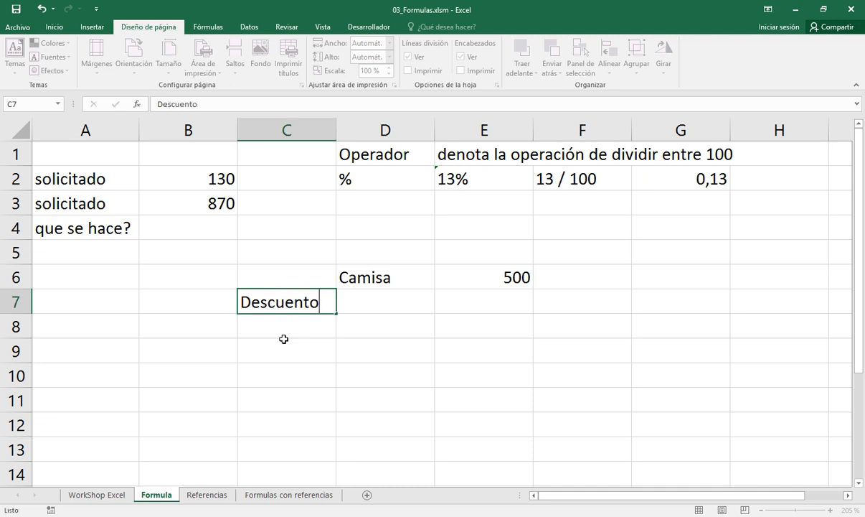
pyautogui.press('Tab')
pyautogui.write('35%')
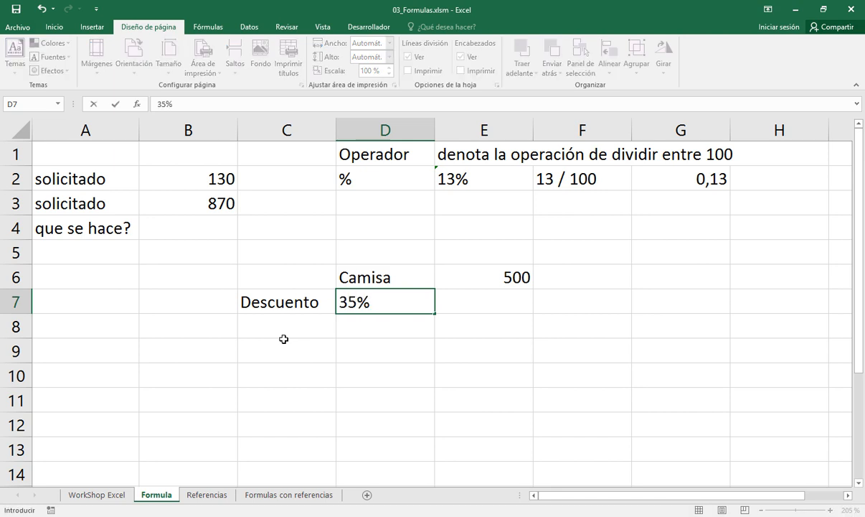
pyautogui.press('Return')
# Enter the currency heading "Bs" in cell E5, above the shirt's price
pyautogui.press('Up')
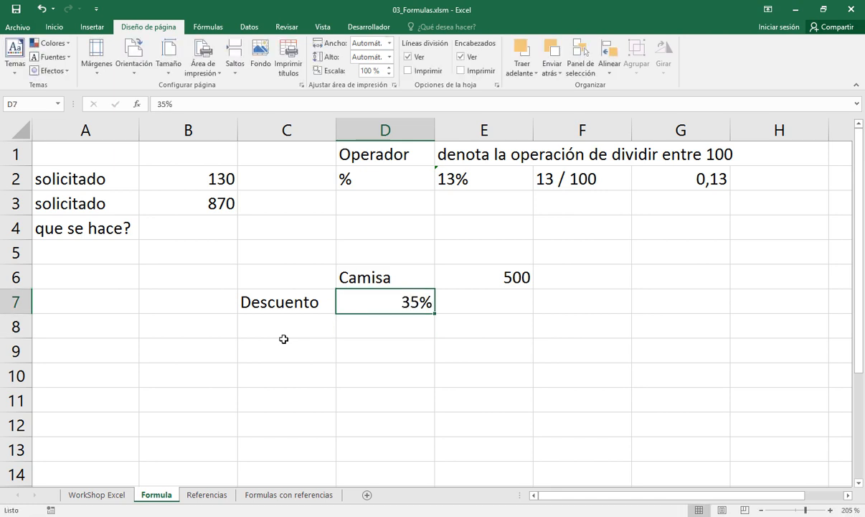
pyautogui.press('Right')
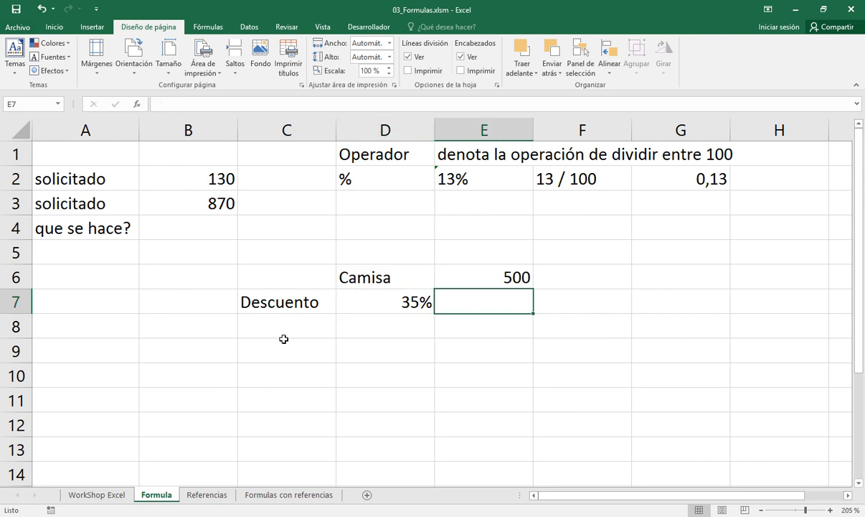
pyautogui.press('Up')
pyautogui.press('Left')
pyautogui.press('Right')
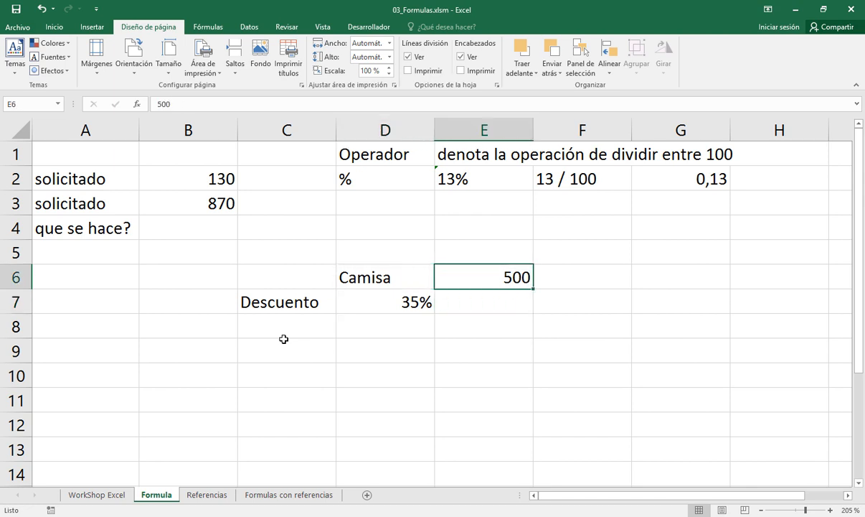
pyautogui.press('Up')
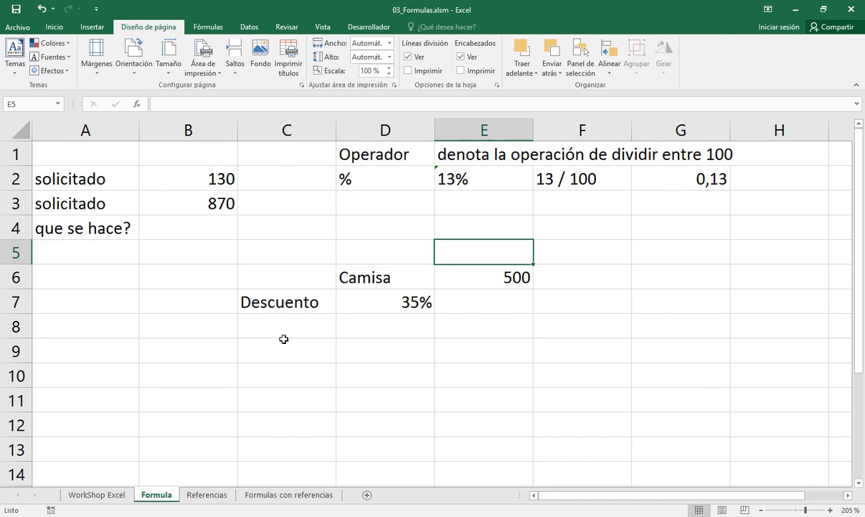
pyautogui.write('Bs')
pyautogui.press('Return')
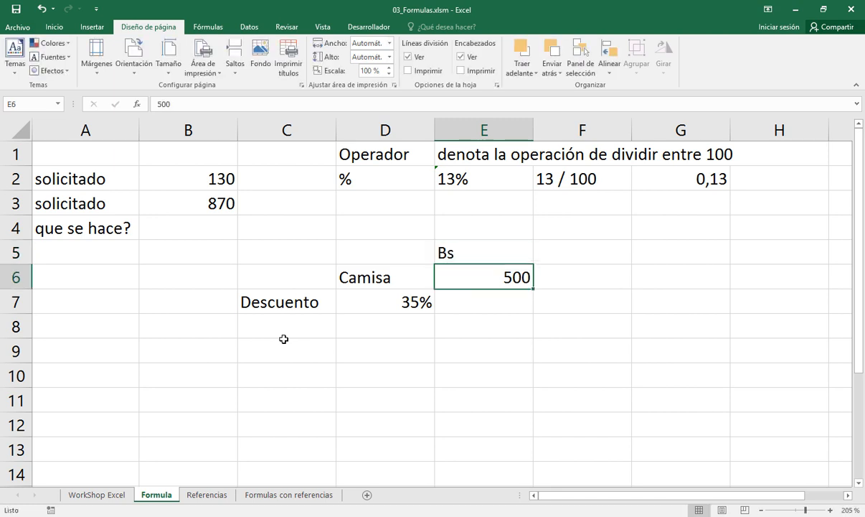
pyautogui.press('Up')
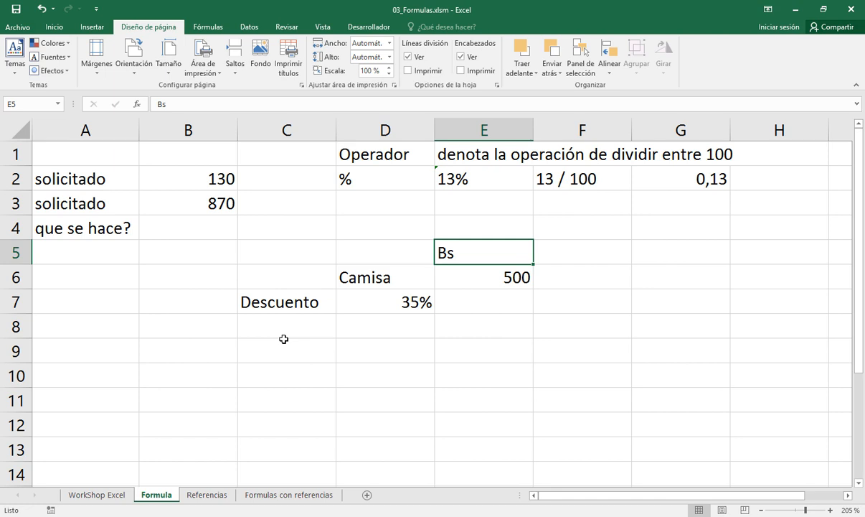
# Replace the currency heading in cell E5 with "Moneda (Bs, $us, Pesos)"
pyautogui.write('Moneda ')
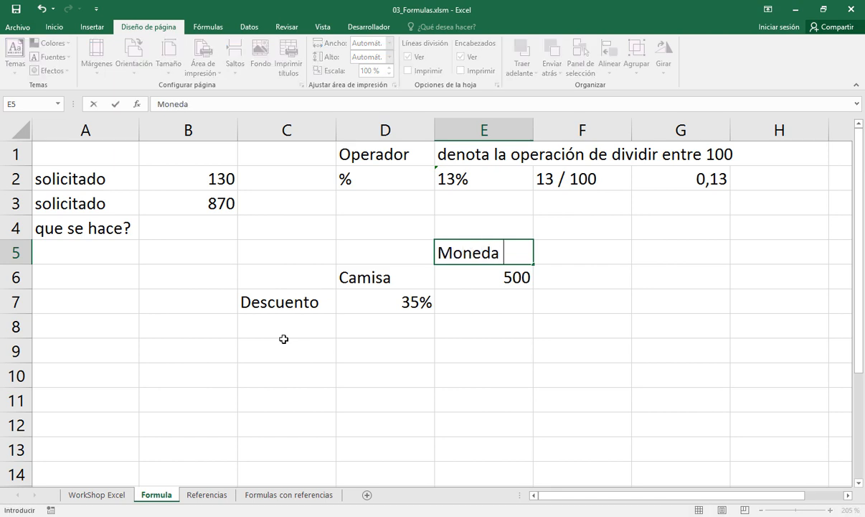
pyautogui.write('(Bs, $u')
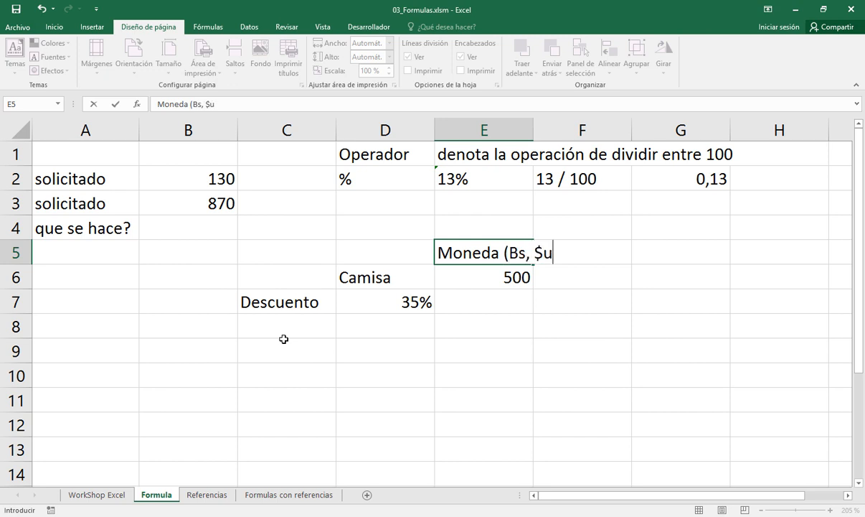
pyautogui.write('s,')
pyautogui.write('Pesos)')
pyautogui.press('Return')
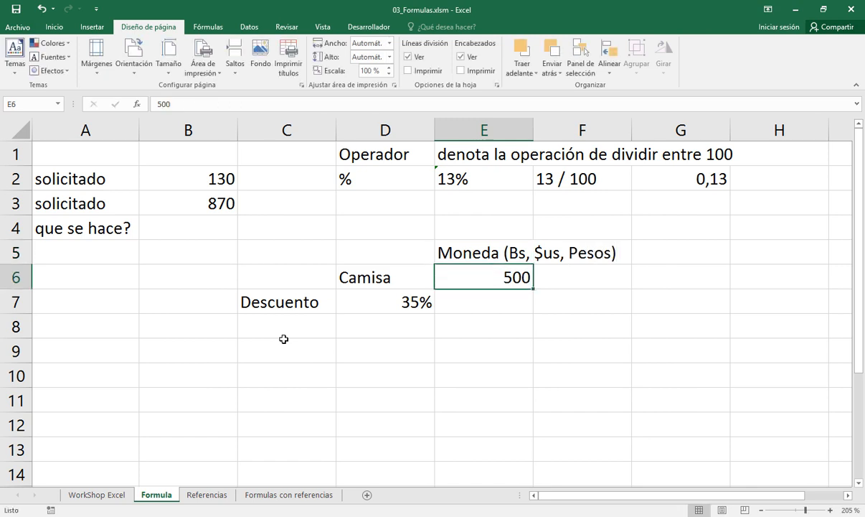
pyautogui.press('Down')
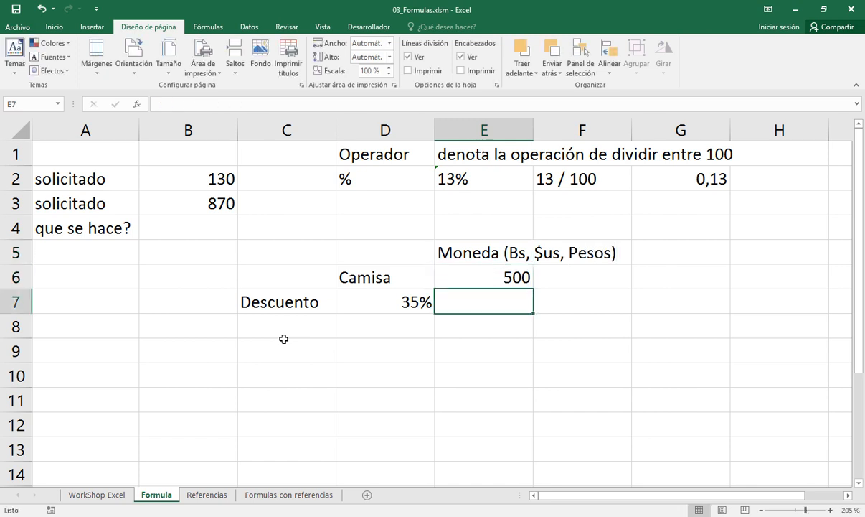
pyautogui.press('Left')
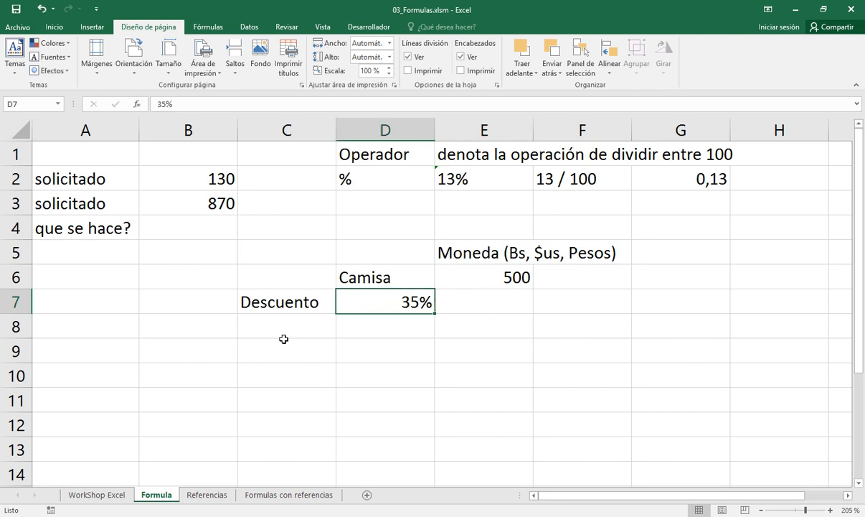
pyautogui.press('Up')
pyautogui.press('Right')
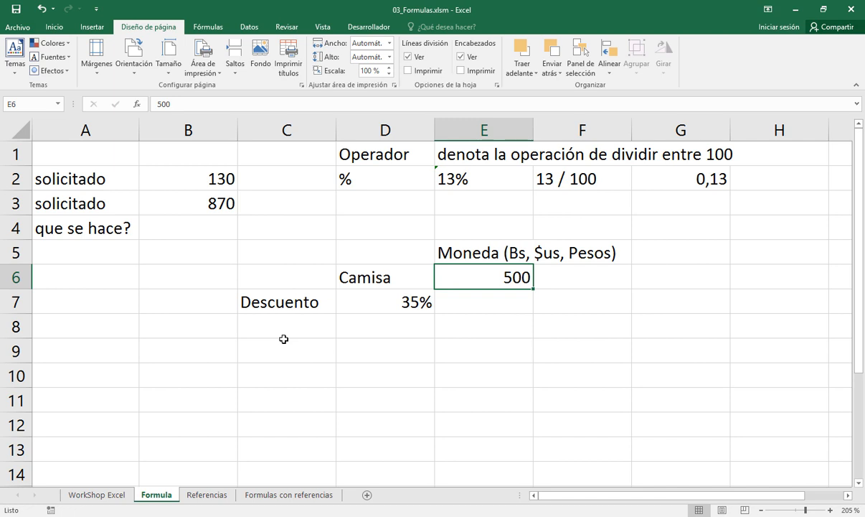
pyautogui.press('Down')
pyautogui.press('Left')
pyautogui.press('Left')
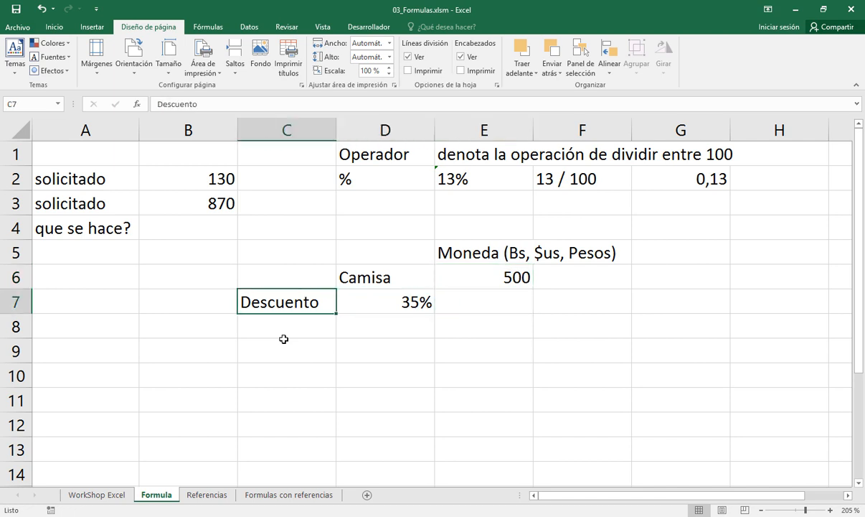
# Calculate the shirt's discount amount in cell E7 with the formula =E6 * 35%
pyautogui.press('Right')
pyautogui.press('Right')
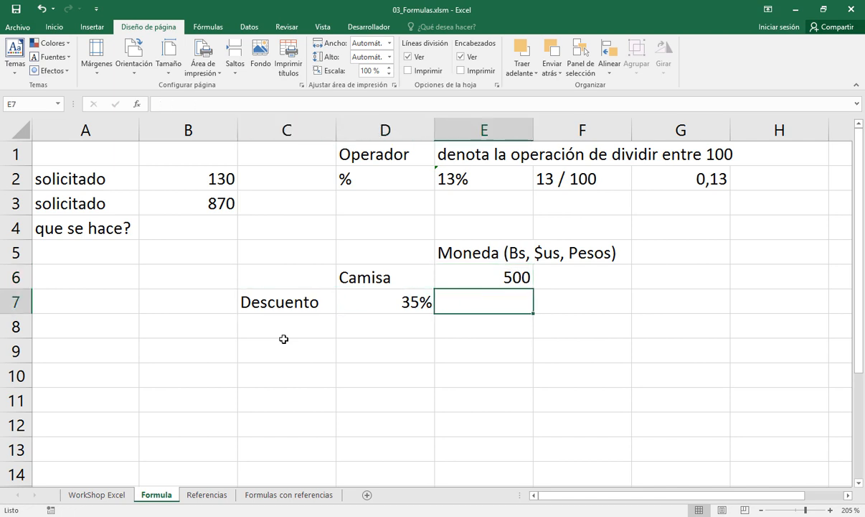
pyautogui.write('=')
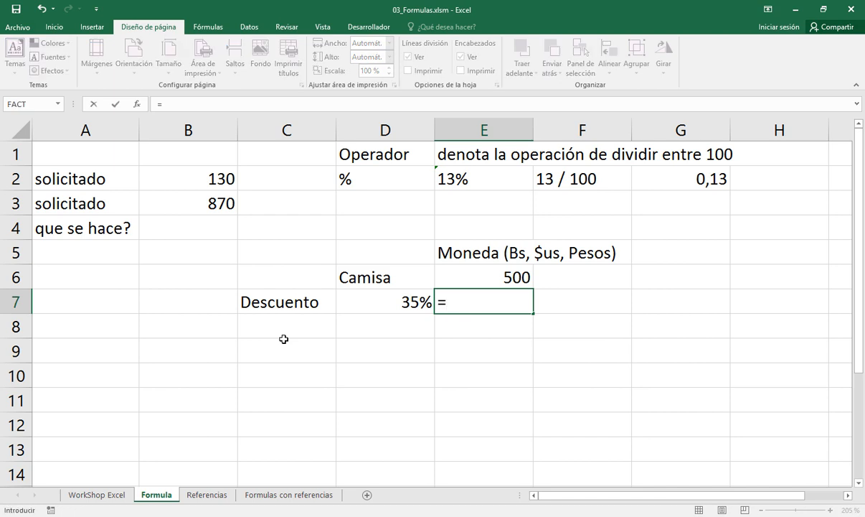
pyautogui.press('Up')
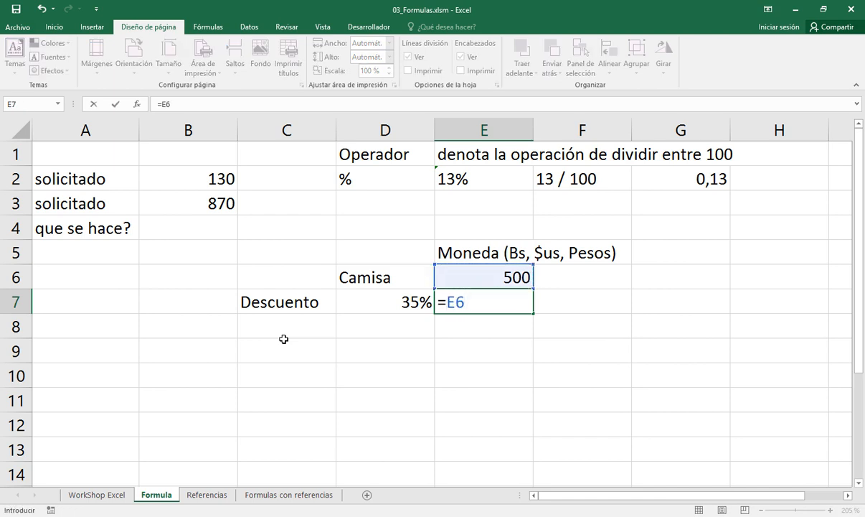
pyautogui.write('* 35%')
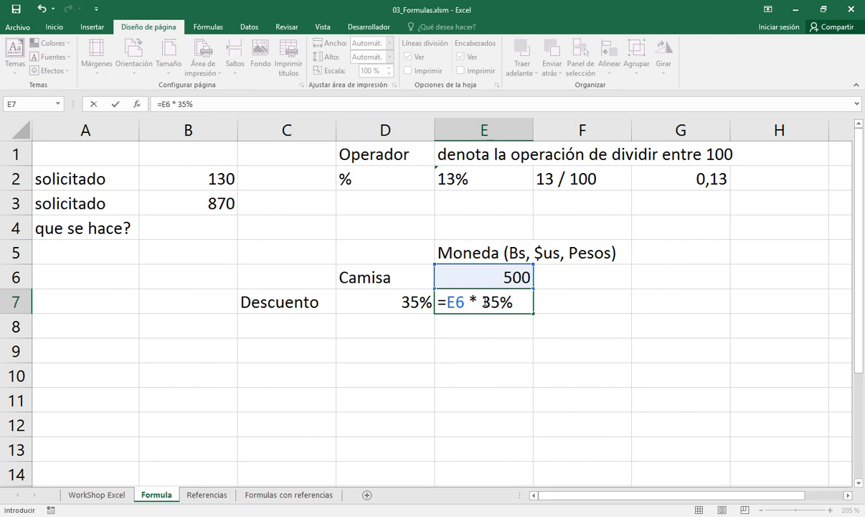
pyautogui.moveTo(482, 302); pyautogui.dragTo(514, 303)
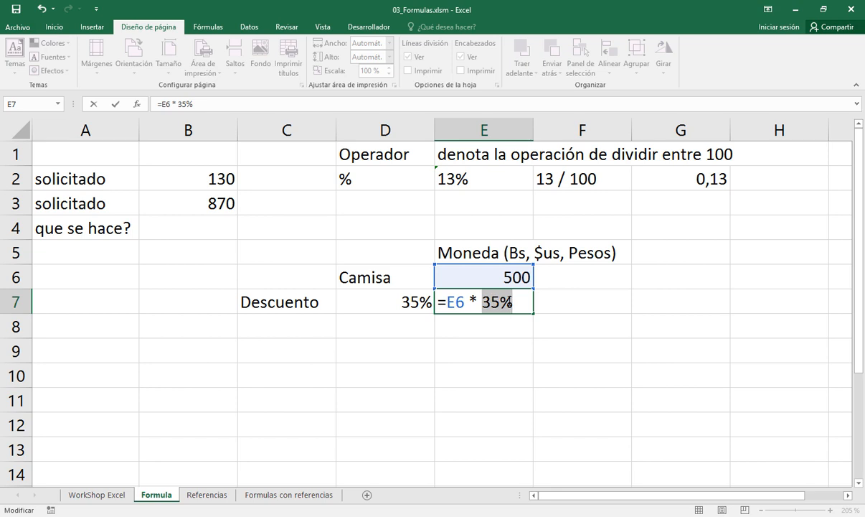
pyautogui.click(513, 301)
pyautogui.press('Return')
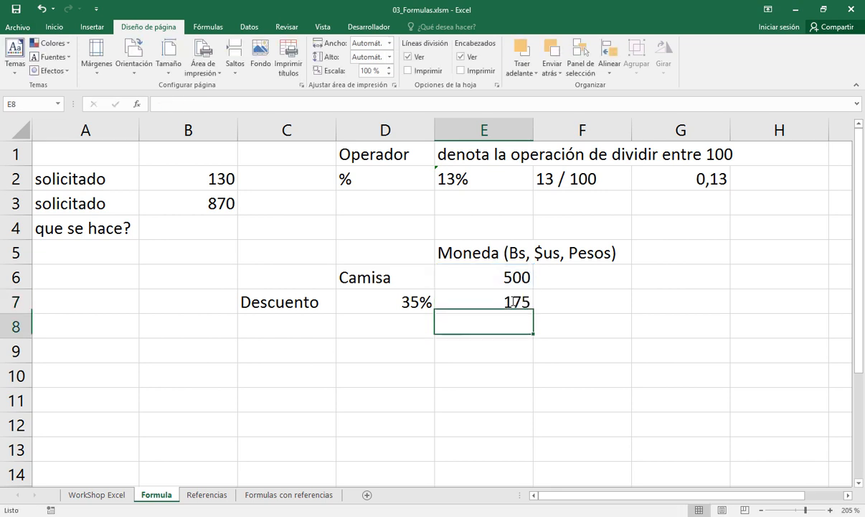
pyautogui.click(497, 302)
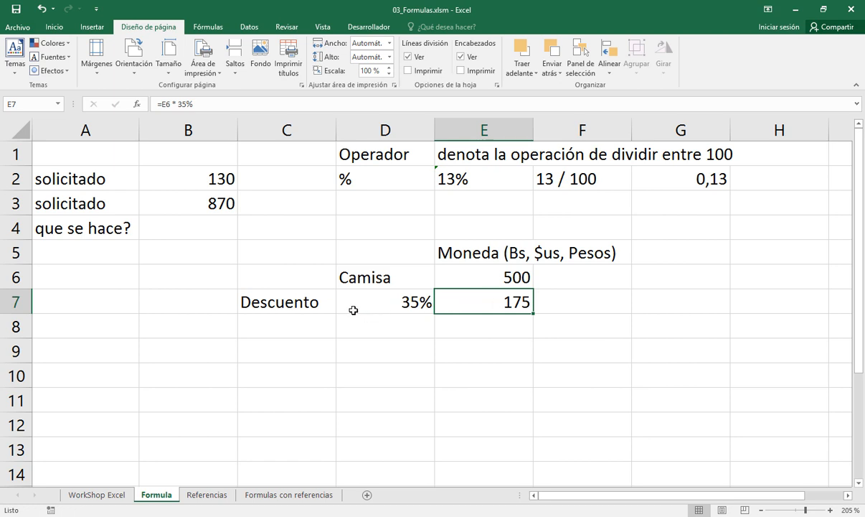
# Cut the text "Descuento" out of cell C7, leaving the cell empty
pyautogui.click(315, 309)
pyautogui.doubleClick(316, 309)
pyautogui.doubleClick(317, 310)
pyautogui.hotkey('ctrl', 'c')
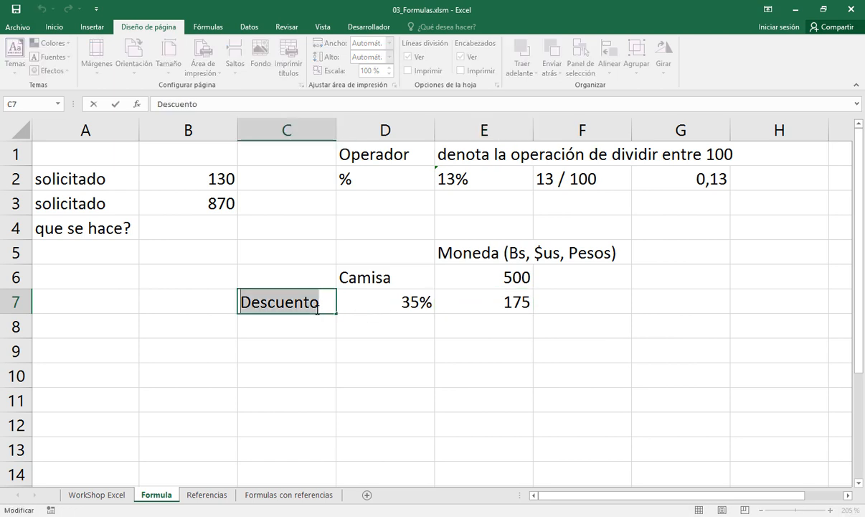
pyautogui.press('BackSpace')
pyautogui.press('Return')
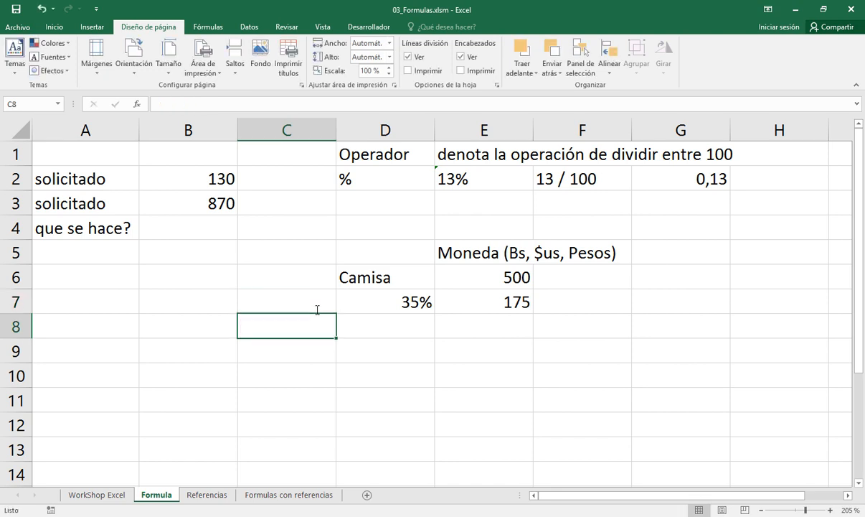
# Paste "Descuento" in front of the 35% in cell D7 and widen column D so that the whole label fits
pyautogui.press('Up')
pyautogui.press('Right')
pyautogui.press('F2')
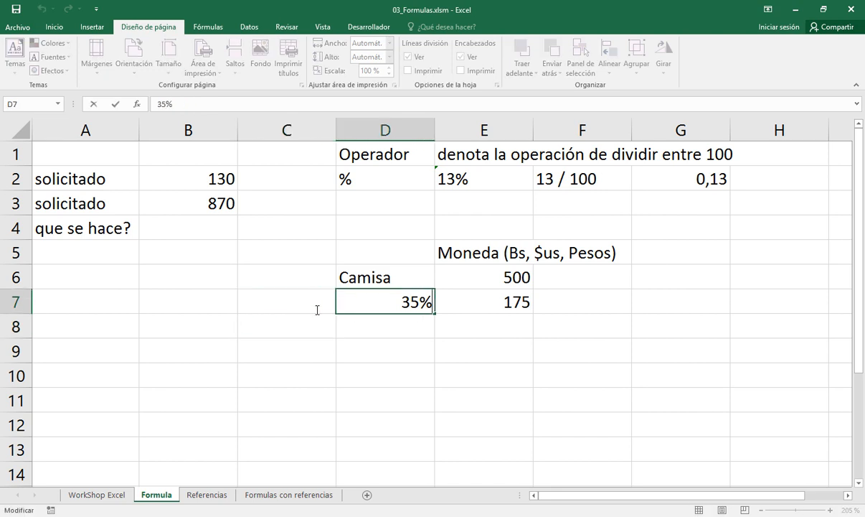
pyautogui.press('Home')
pyautogui.hotkey('ctrl', 'v')
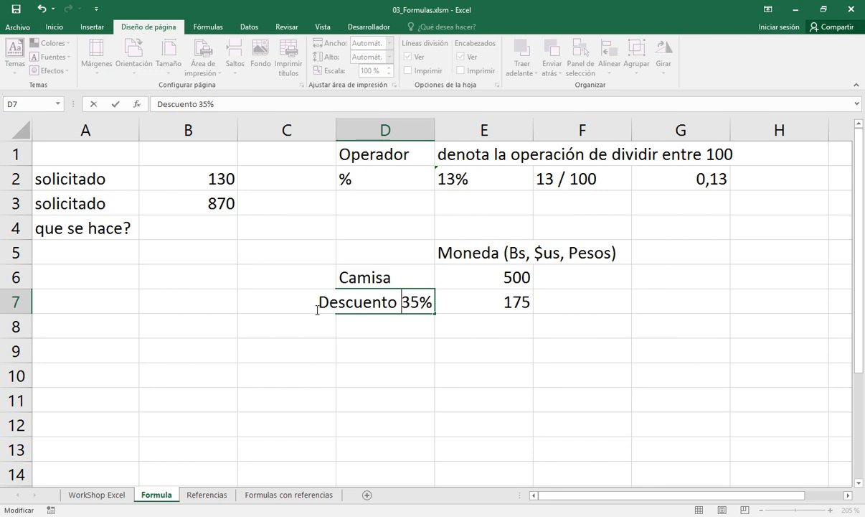
pyautogui.press('Return')
pyautogui.press('Up')
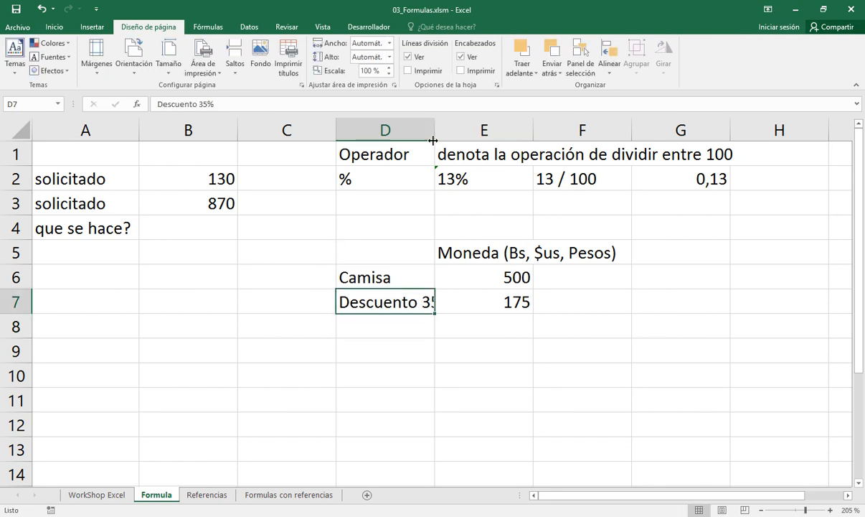
pyautogui.moveTo(435, 131); pyautogui.dragTo(461, 134)
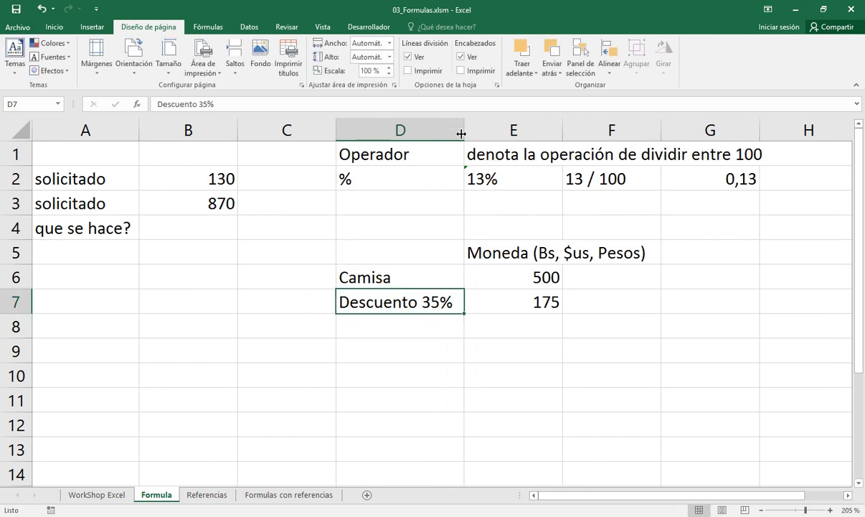
pyautogui.click(442, 273)
pyautogui.click(479, 272)
pyautogui.click(439, 302)
pyautogui.click(518, 304)
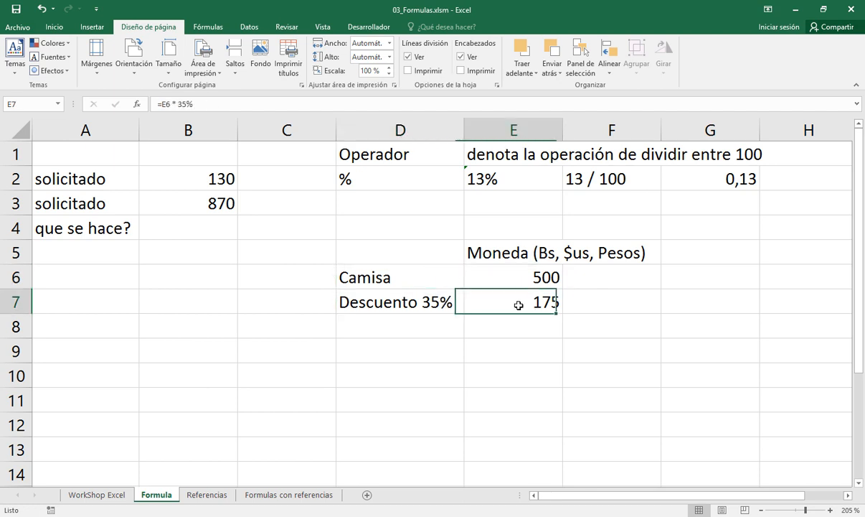
# Enter the label "A pagar" in cell D8 and add a bottom border under the discount amount in E7
pyautogui.click(440, 333)
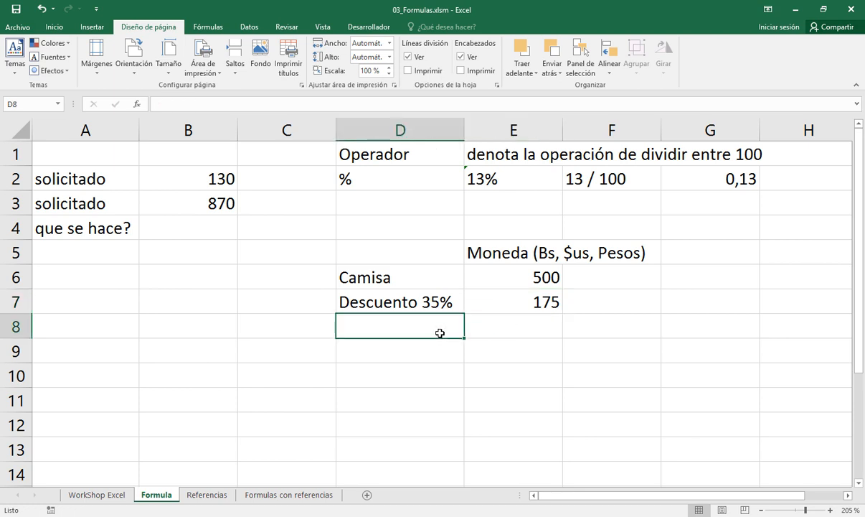
pyautogui.write('A pagar')
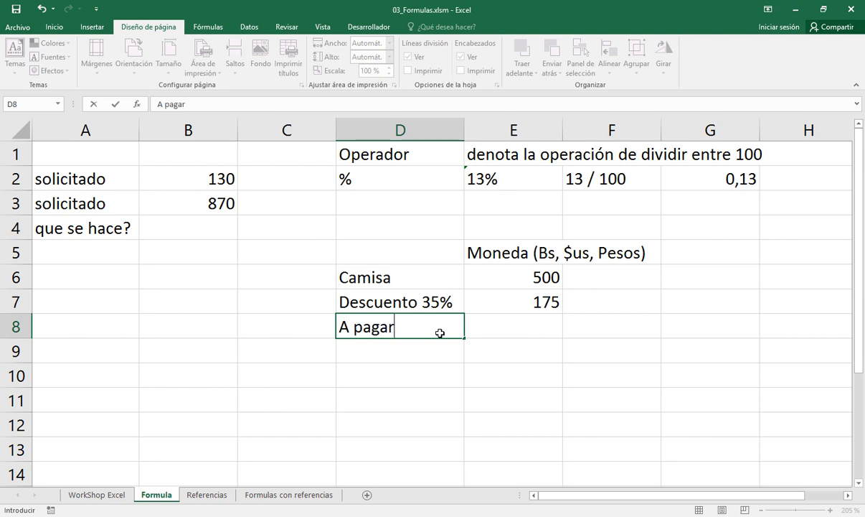
pyautogui.press('Tab')
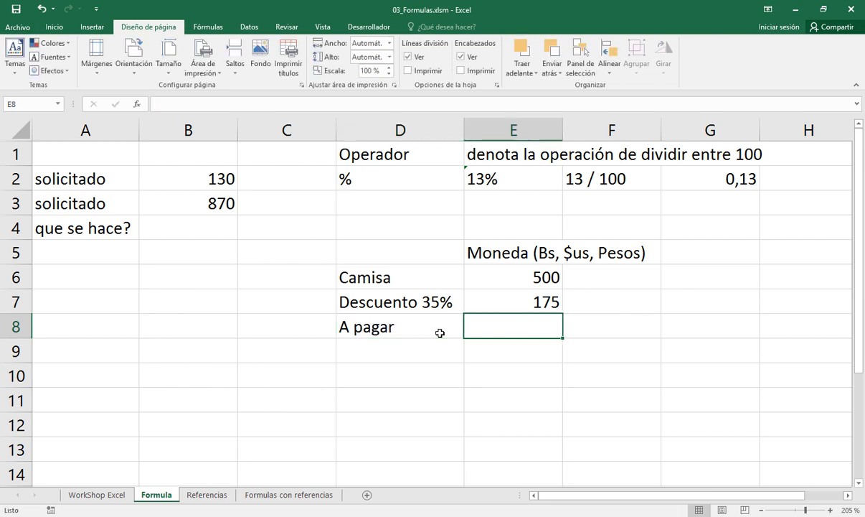
pyautogui.press('Up')
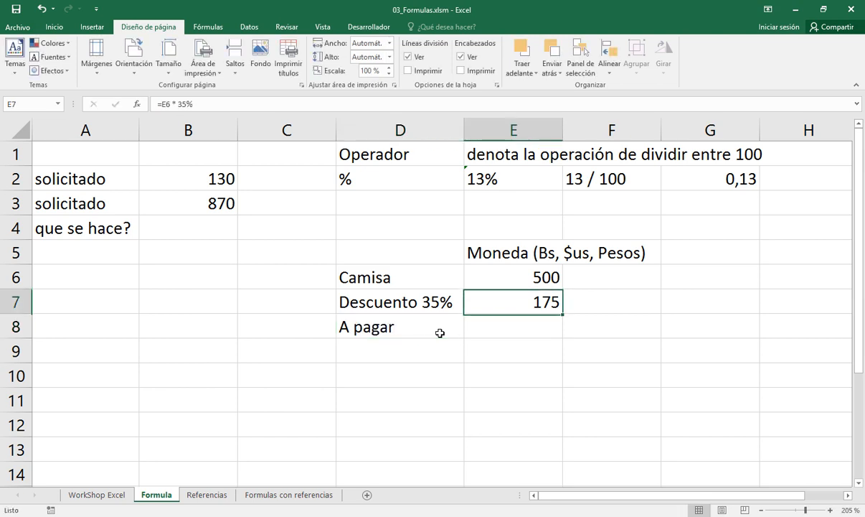
pyautogui.click(54, 26)
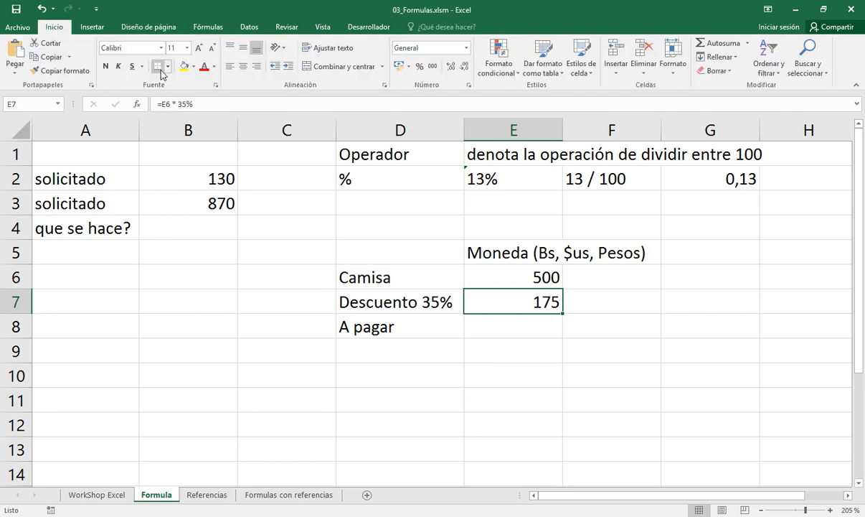
# Calculate the amount to pay in cell E8 with the formula =E6 - E7
pyautogui.click(504, 333)
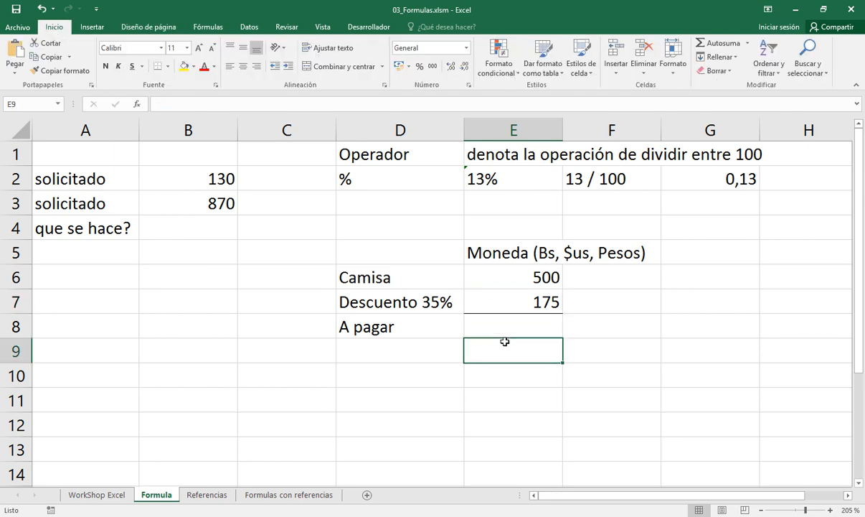
pyautogui.write('=')
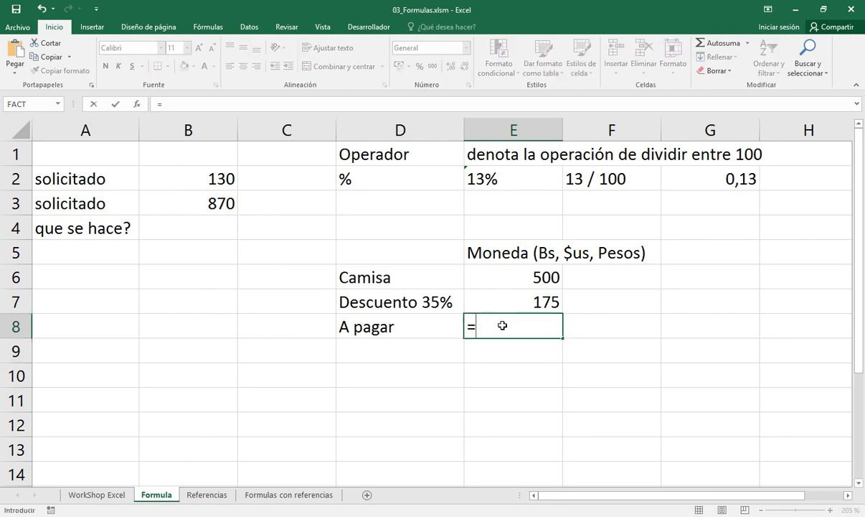
pyautogui.press('Up')
pyautogui.press('Up')
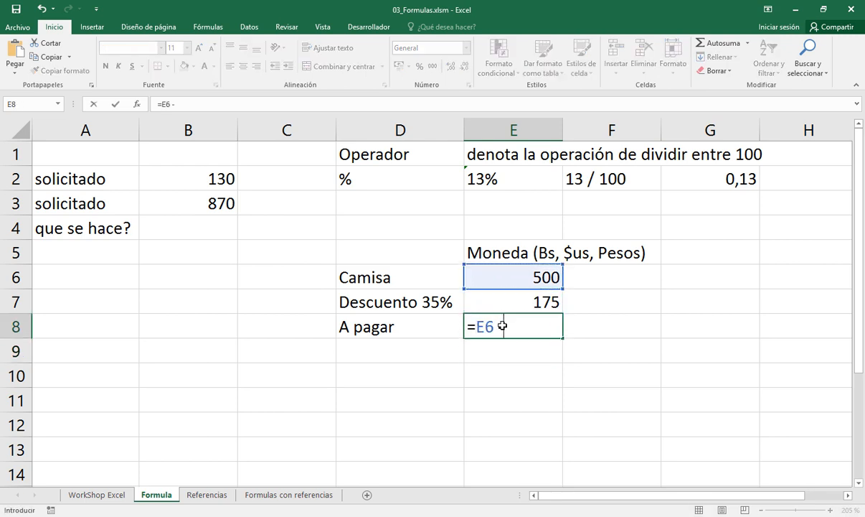
pyautogui.write('-')
pyautogui.press('Up')
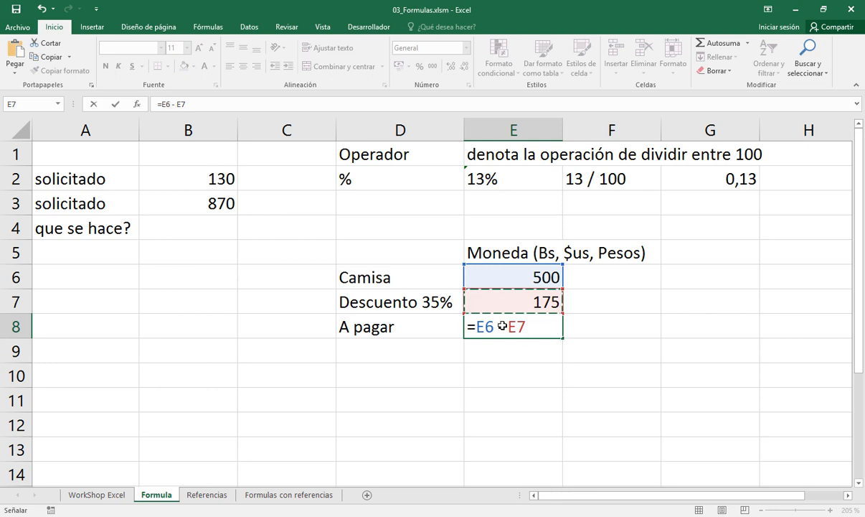
pyautogui.press('Return')
pyautogui.click(503, 325)
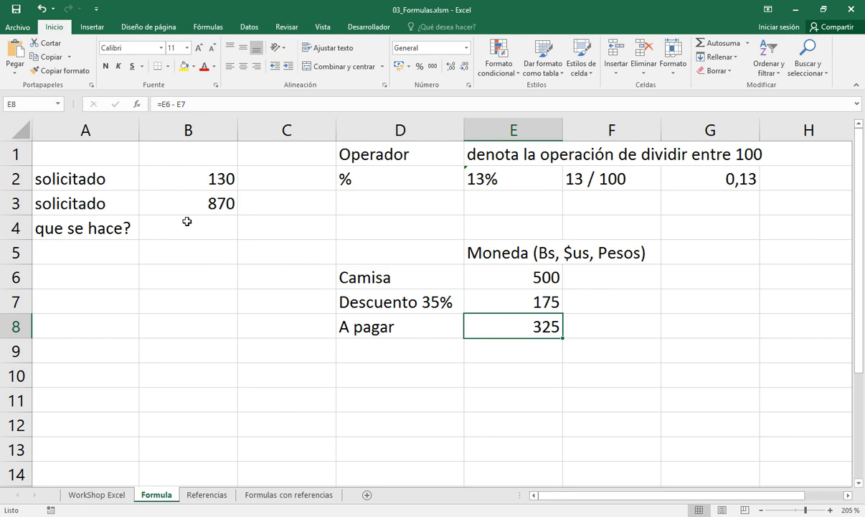
# Enter the amount 1000 in cell B1, above the two "solicitado" results
pyautogui.click(168, 160)
pyautogui.write('10')
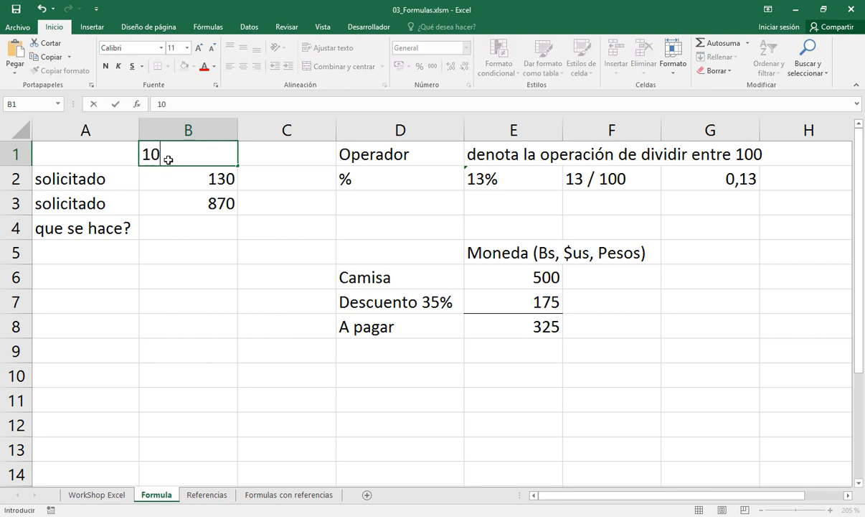
pyautogui.write('00')
pyautogui.press('Return')
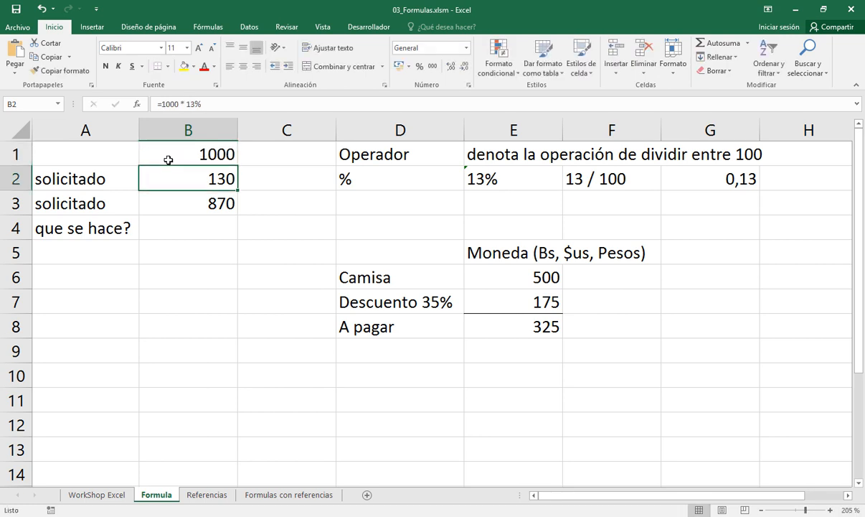
pyautogui.press('Left')
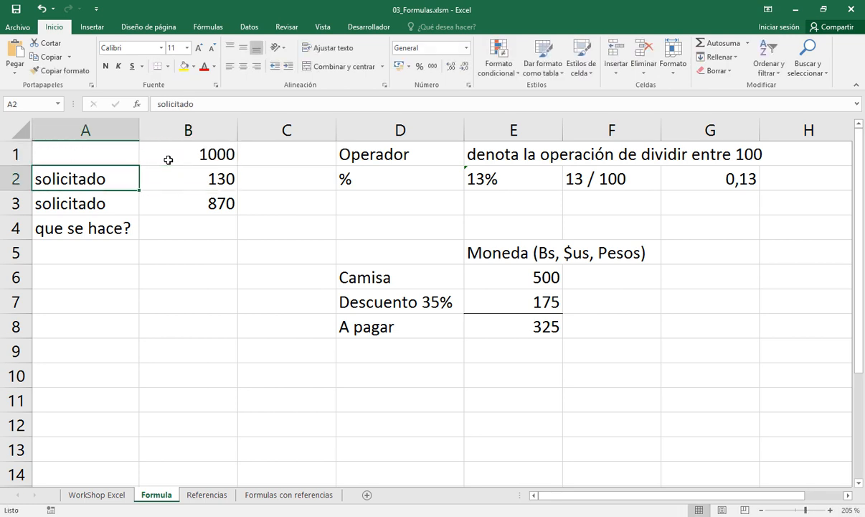
# Replace the "solicitado" label in cell A2 with "13% de 1000"
pyautogui.write('15')
pyautogui.press('BackSpace')
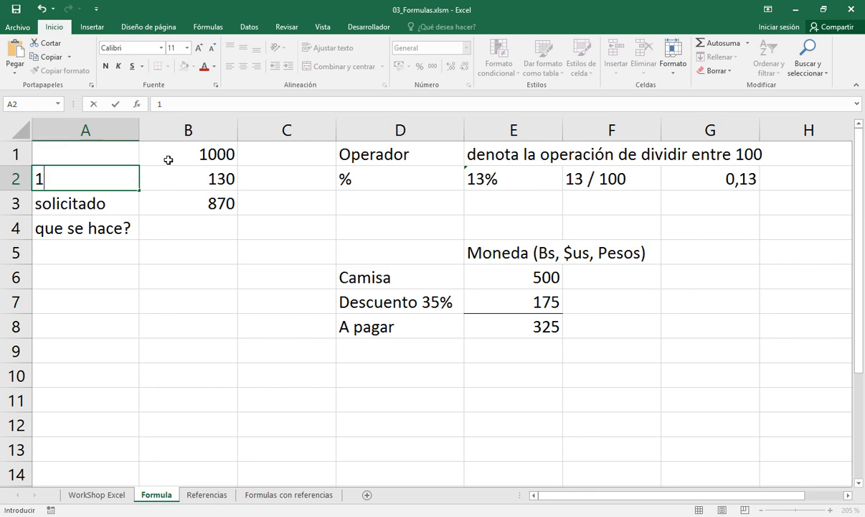
pyautogui.write('3% de 1000')
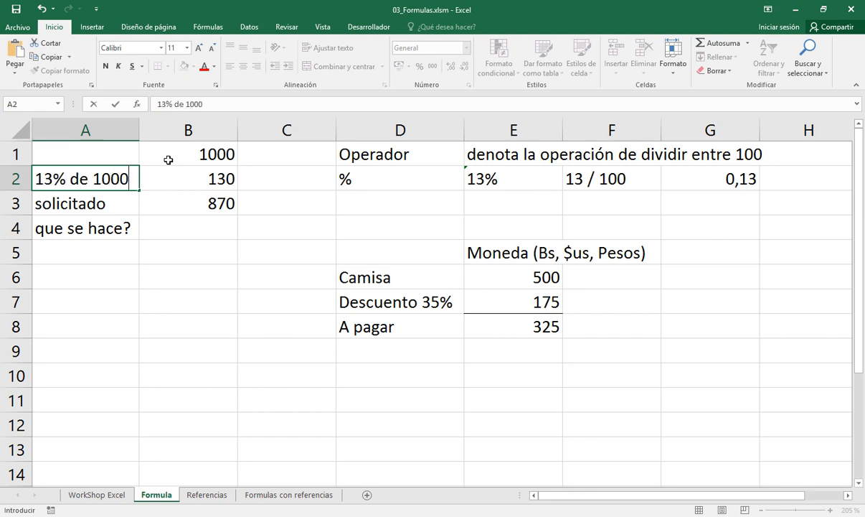
pyautogui.press('Return')
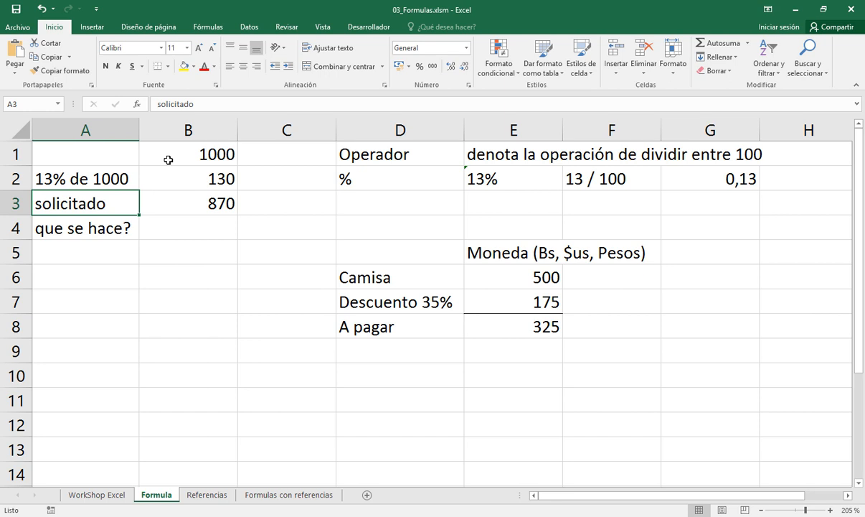
# Replace the label in cell A3 with "restar a 1000 el 13% de 1000" and widen column A so that the whole text fits
pyautogui.write('restar ')
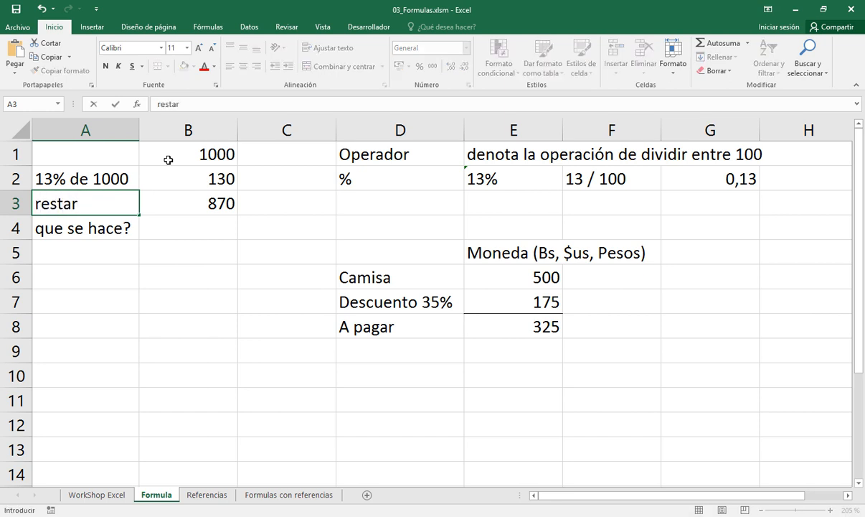
pyautogui.write('a 1000 el ')
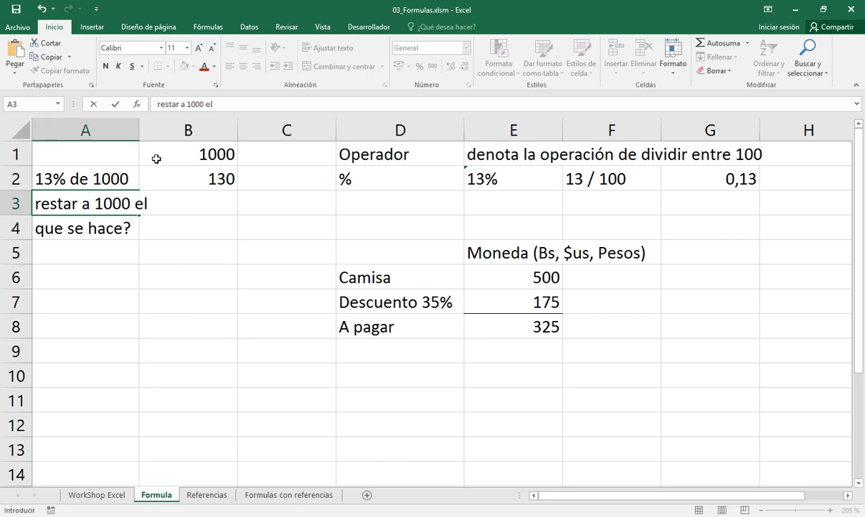
pyautogui.write('13% de m')
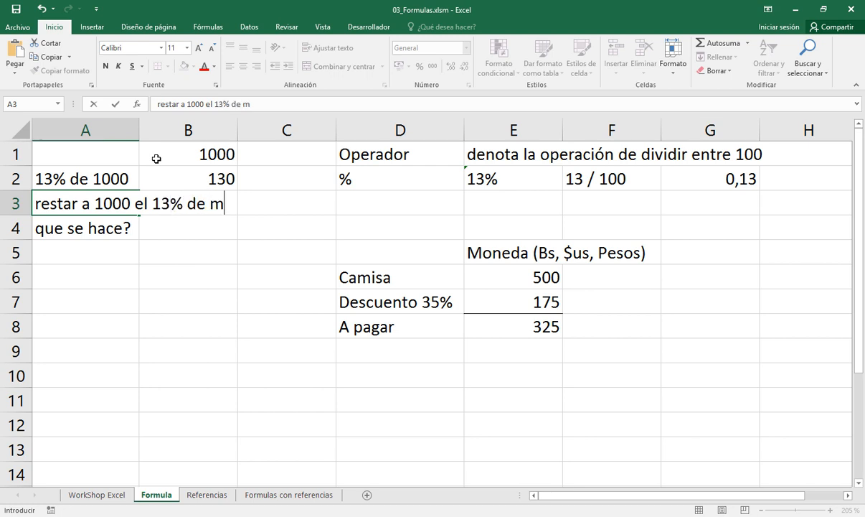
pyautogui.press('BackSpace')
pyautogui.write('1000')
pyautogui.press('Return')
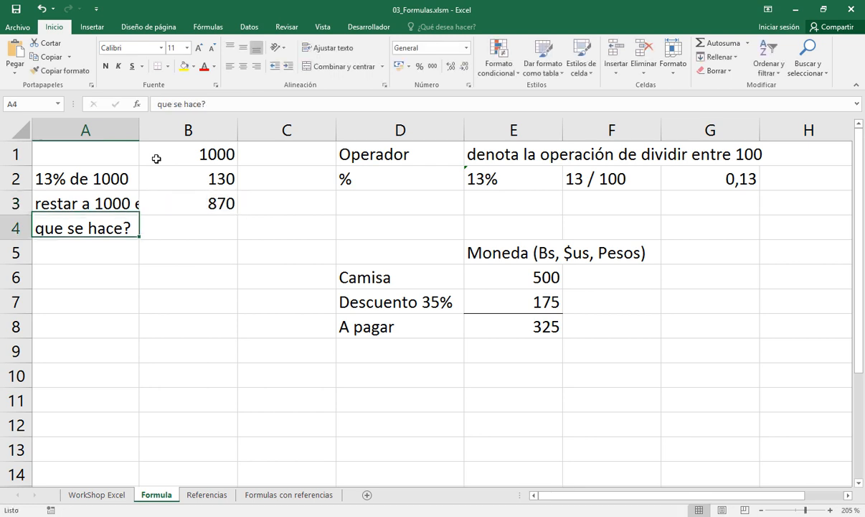
pyautogui.moveTo(139, 130); pyautogui.dragTo(263, 135)
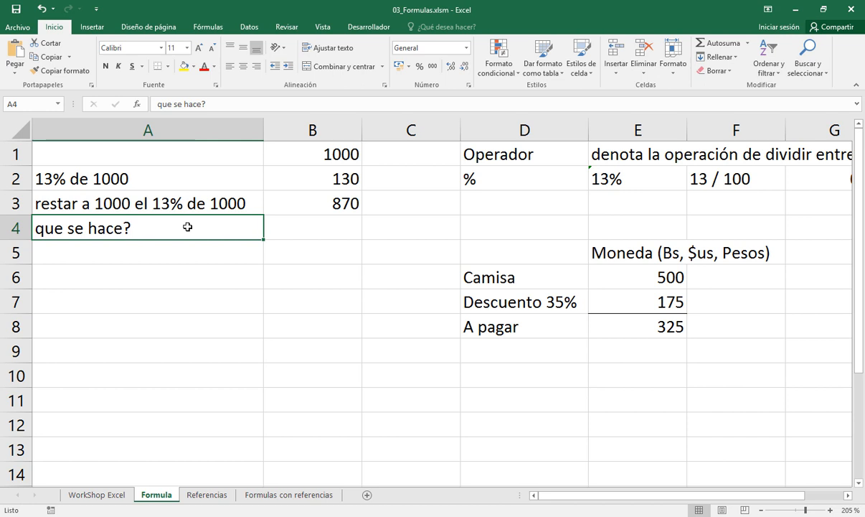
# Replace the question in cell A4 with the answer "Quedan 870 a pagar o recibir"
pyautogui.write('Qued')
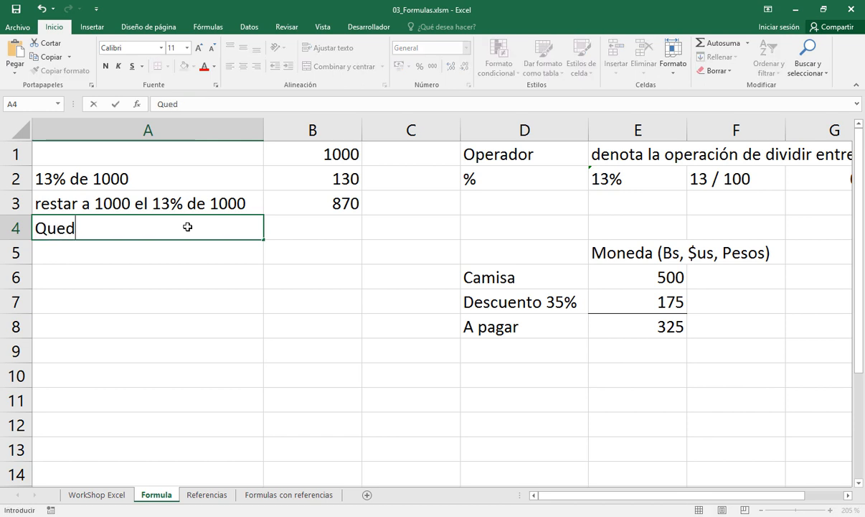
pyautogui.write('an 870')
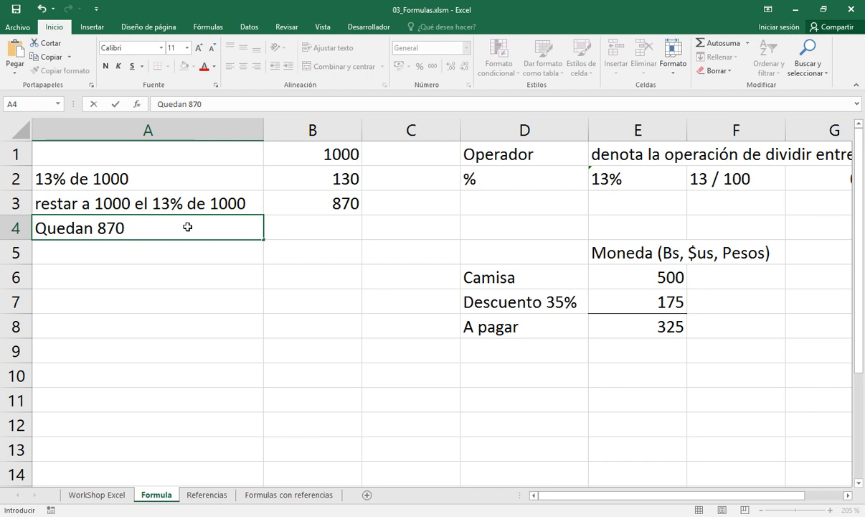
pyautogui.write(' a pagar')
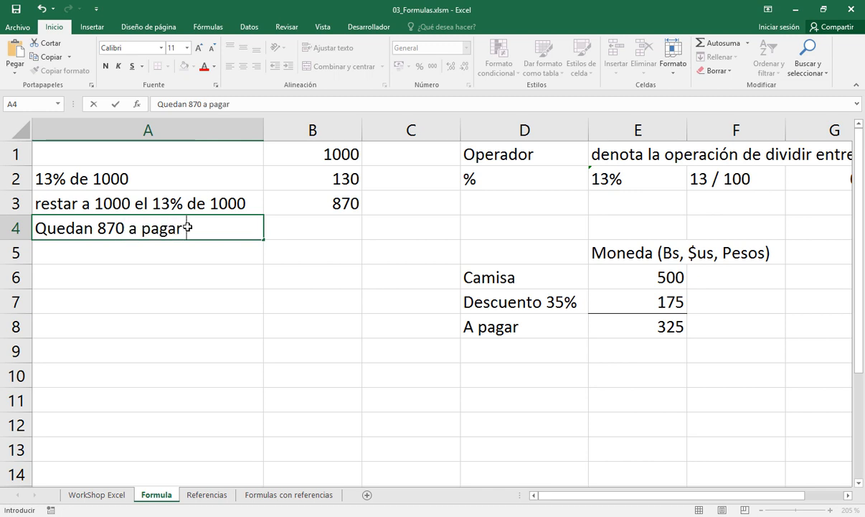
pyautogui.write(' o recibir')
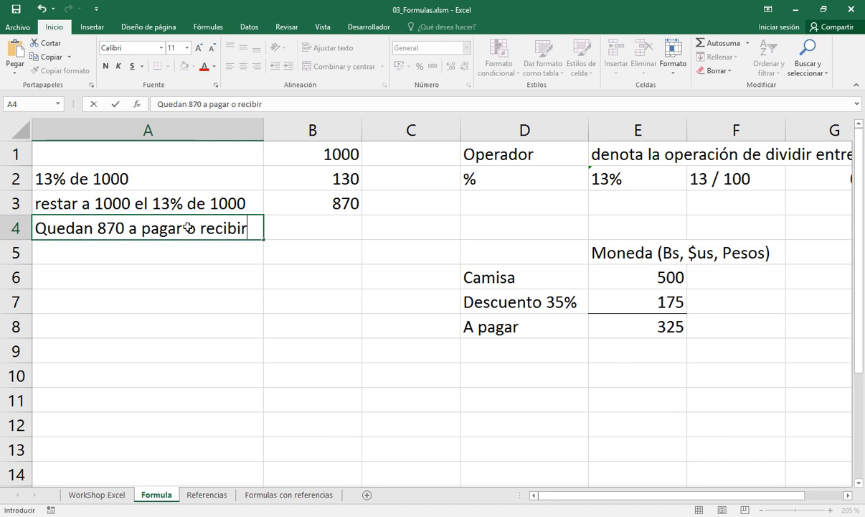
pyautogui.press('Return')
# Review the amount in B1 and the formulas in B2 and B3, and switch to the presentation to advance past the formula practice slide
pyautogui.click(188, 228)
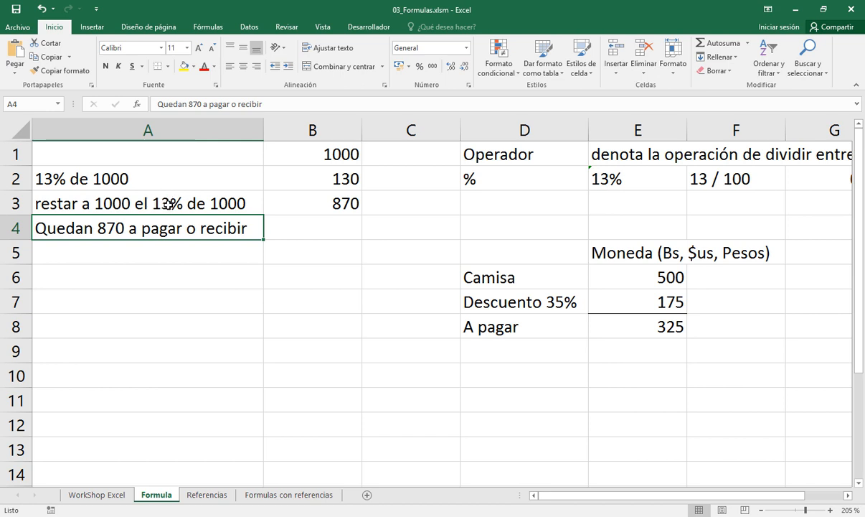
pyautogui.click(302, 158)
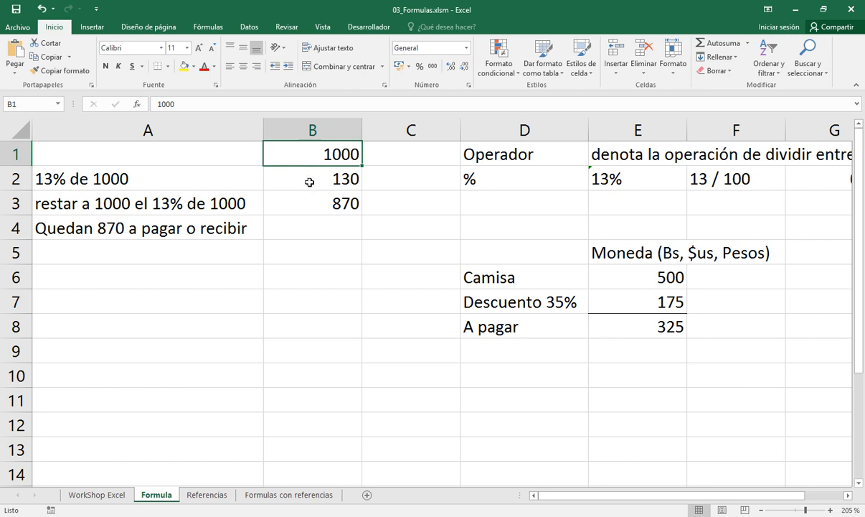
pyautogui.click(310, 181)
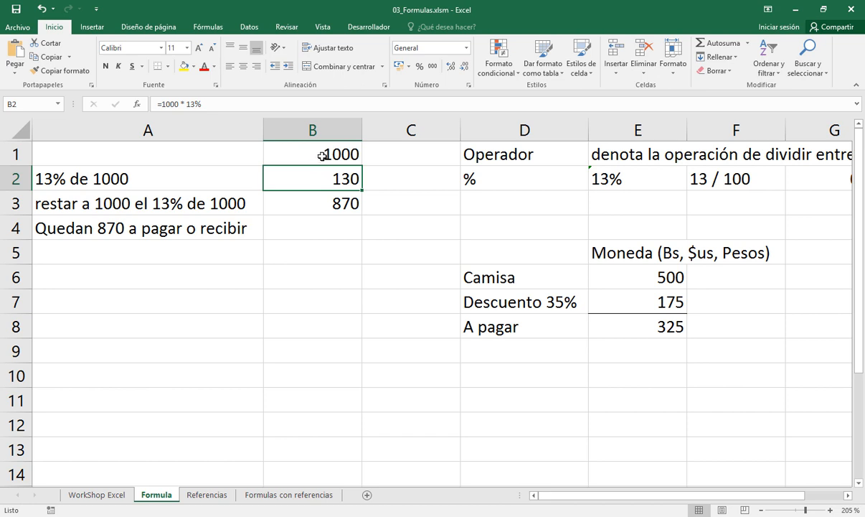
pyautogui.click(322, 156)
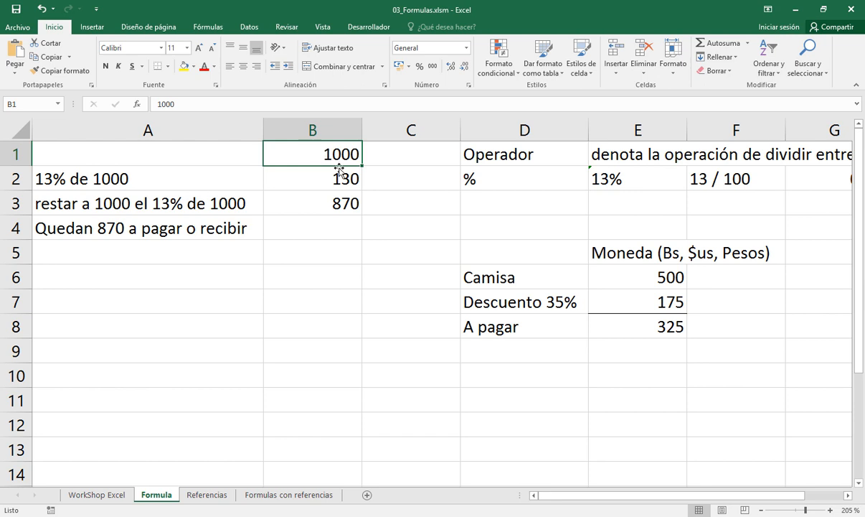
pyautogui.click(331, 181)
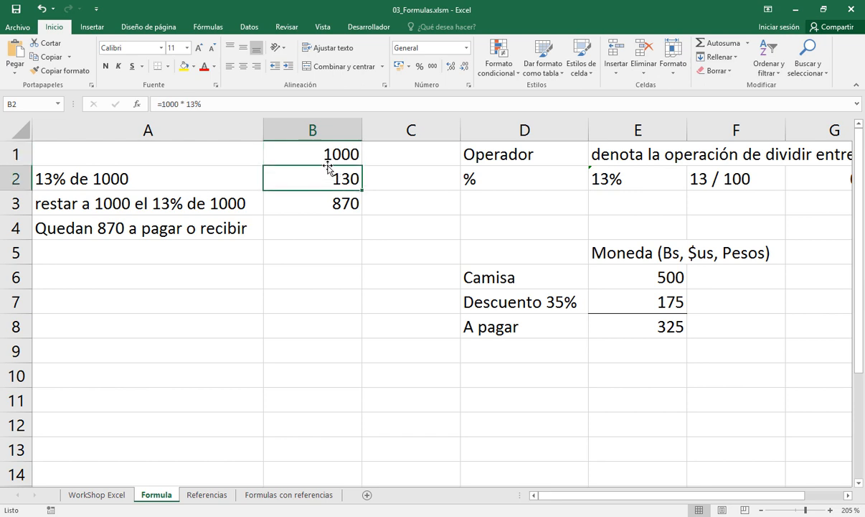
pyautogui.click(326, 204)
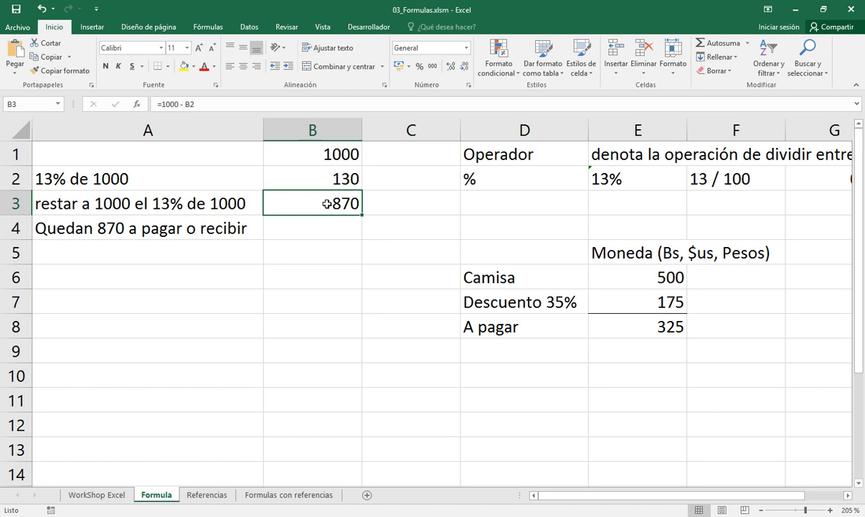
pyautogui.click(219, 516)
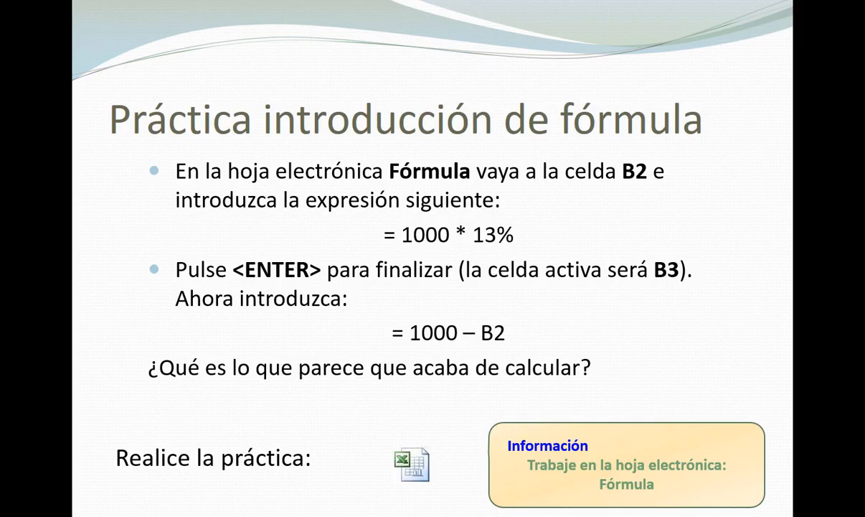
pyautogui.press('Right')
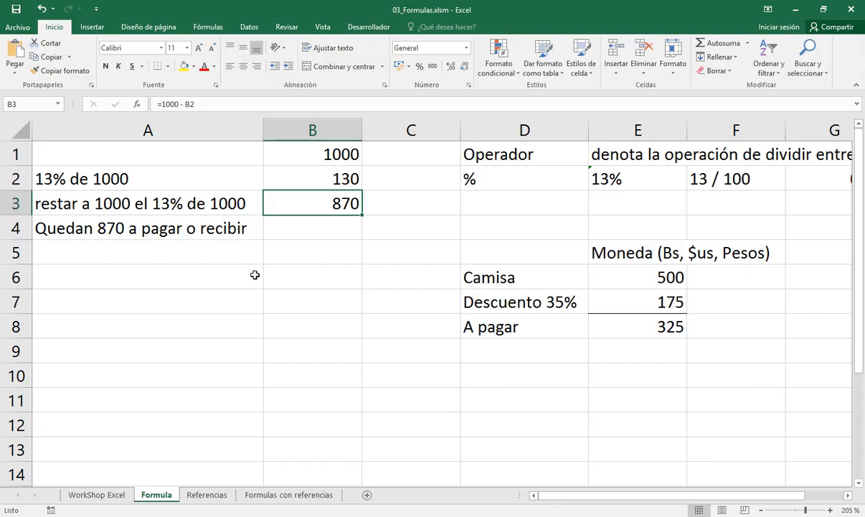
# Add a new worksheet after the Formula sheet in the Excel workbook and enter the heading "Formula" in cell B6
pyautogui.click(368, 496)
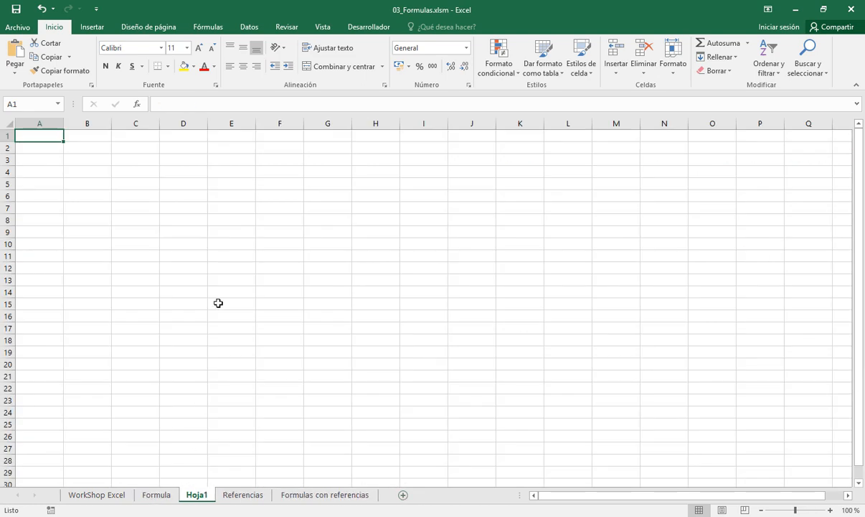
pyautogui.scroll(6, 218, 302)
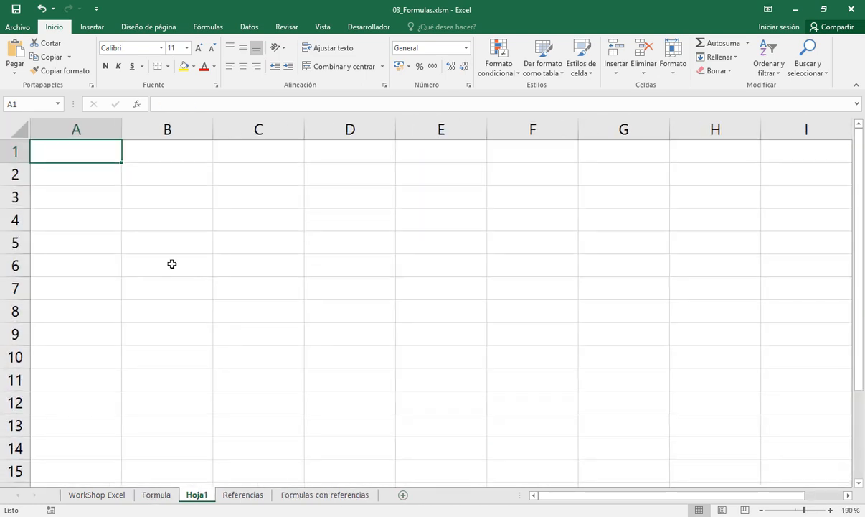
pyautogui.click(172, 264)
pyautogui.write('Formula')
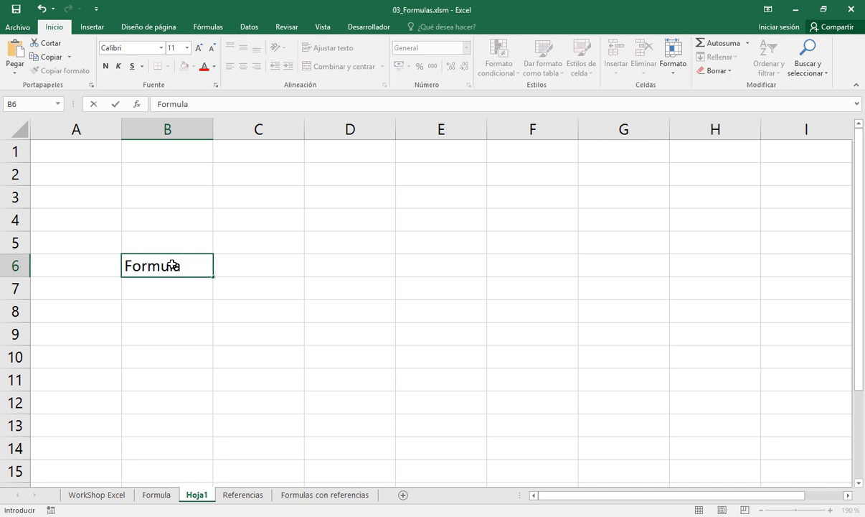
pyautogui.press('Return')
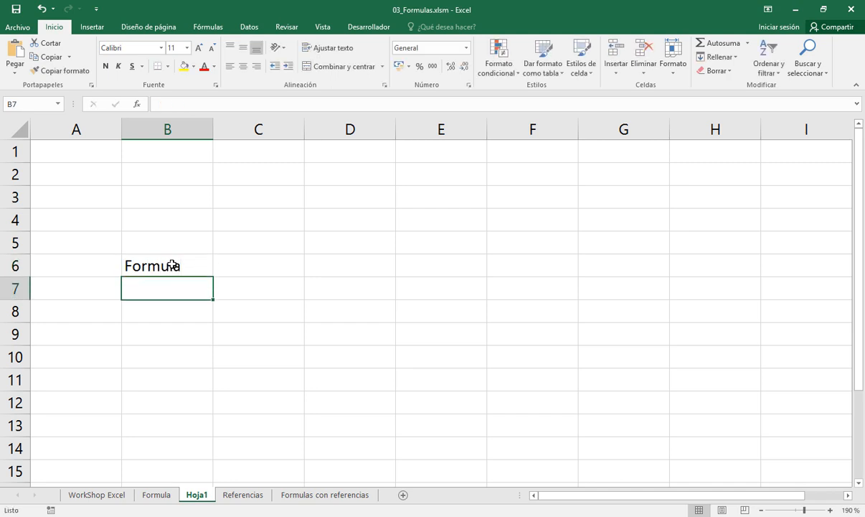
# Enter the symbols as text under the "Formula" heading: "=" in cell B7 and "+ o -" in cell B8
pyautogui.write("'=")
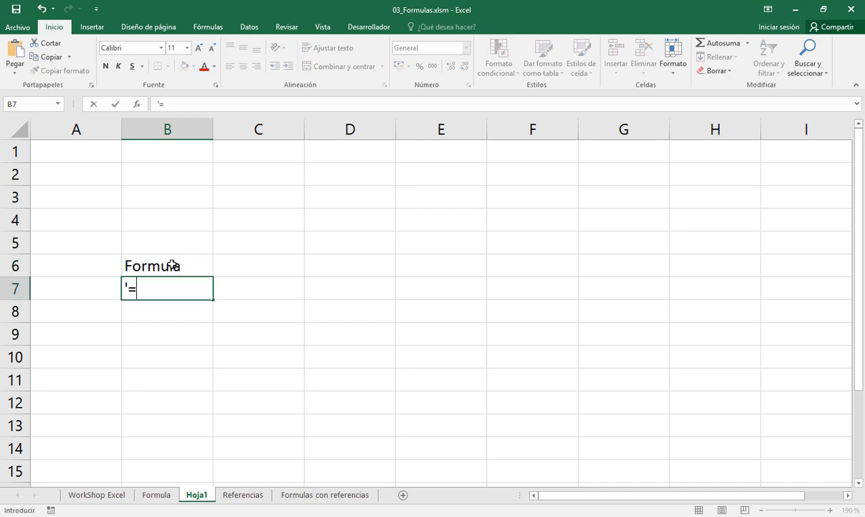
pyautogui.press('Return')
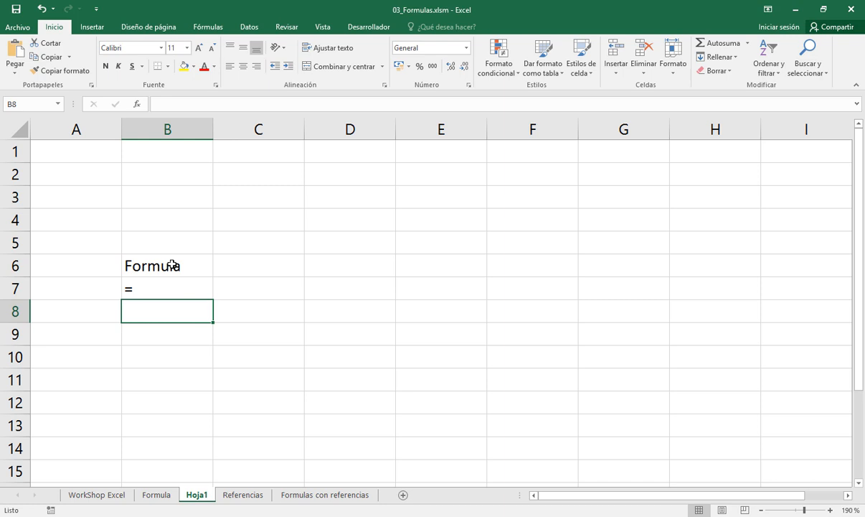
pyautogui.write("'")
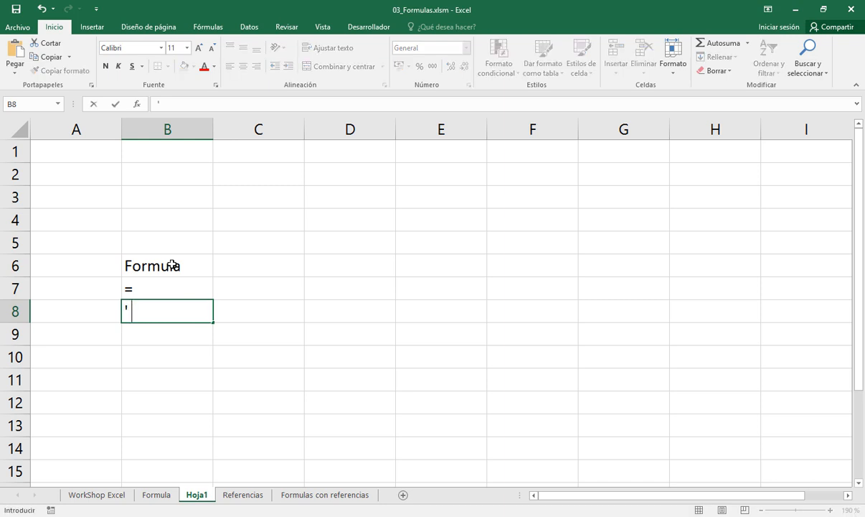
pyautogui.write('+ o -')
pyautogui.press('Return')
# Fill cells B6:B7 with yellow and centre the text of cells B6:B8 horizontally
pyautogui.press('Up')
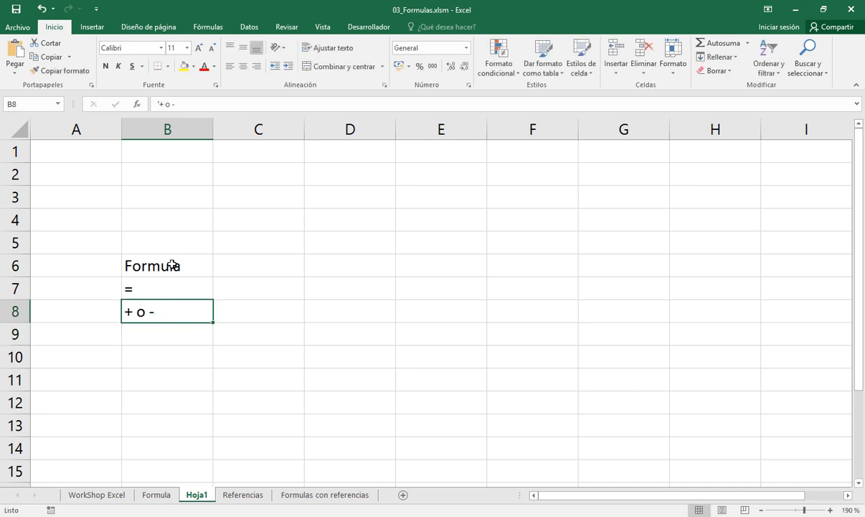
pyautogui.press('Up')
pyautogui.press('Up')
pyautogui.hotkey('shift', 'Down')
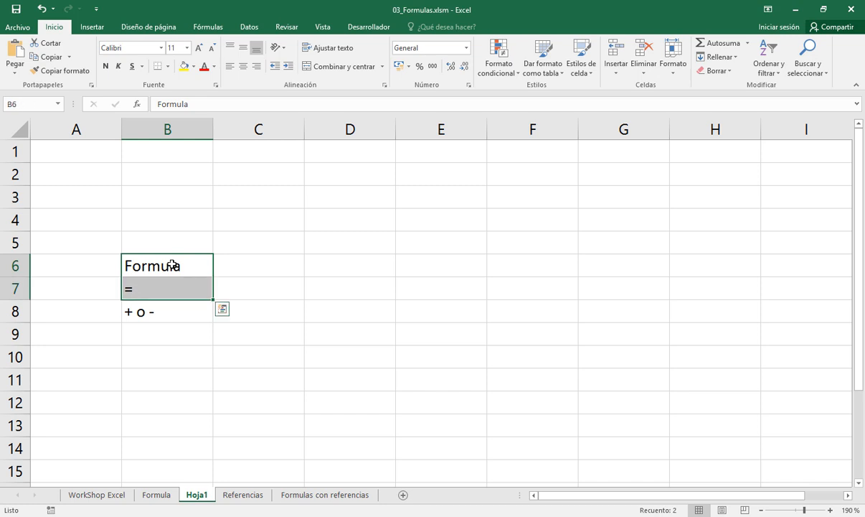
pyautogui.click(183, 68)
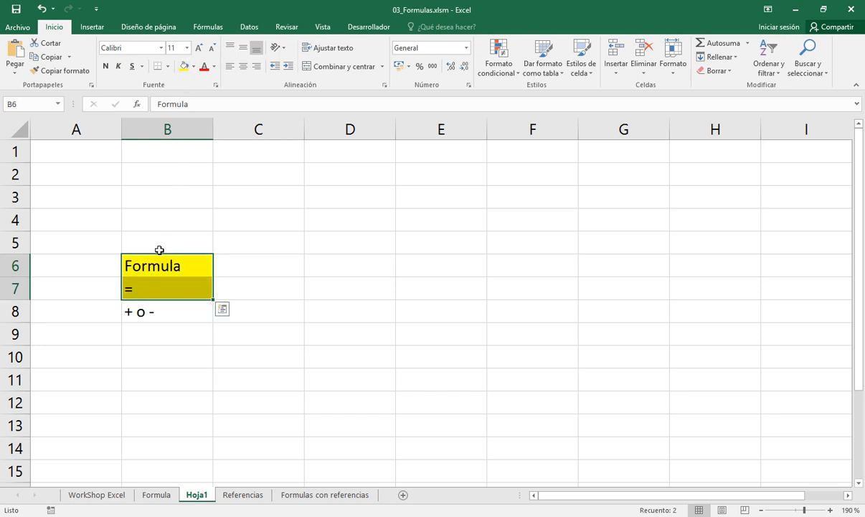
pyautogui.keyDown('shift'); pyautogui.click(158, 311); pyautogui.keyUp('shift')
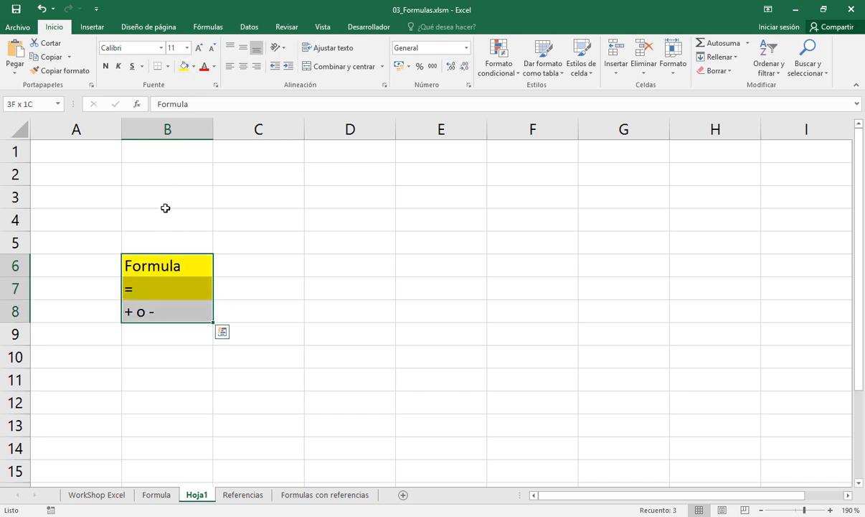
pyautogui.click(242, 66)
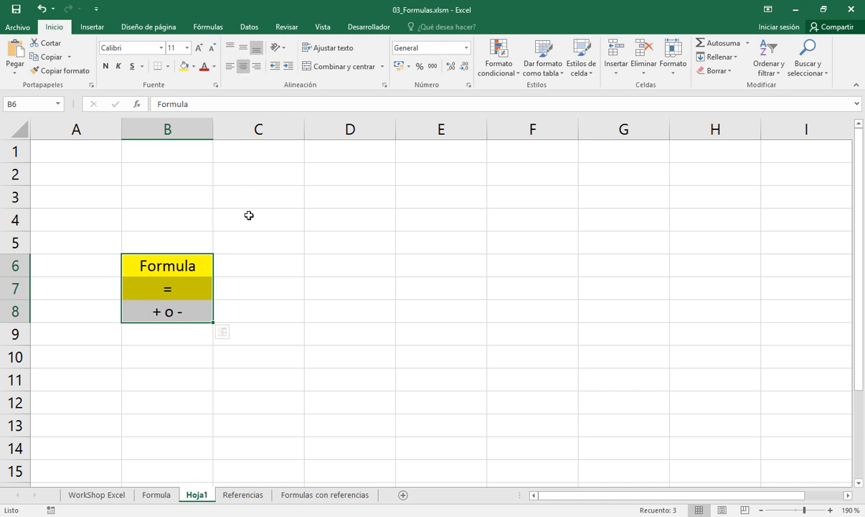
# Add a left border to cells C1:C14
pyautogui.click(234, 176)
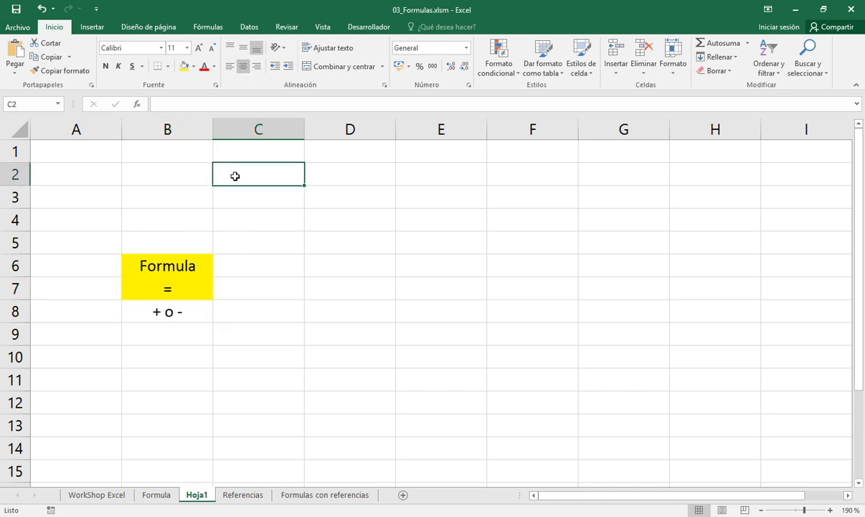
pyautogui.moveTo(236, 156); pyautogui.dragTo(248, 437)
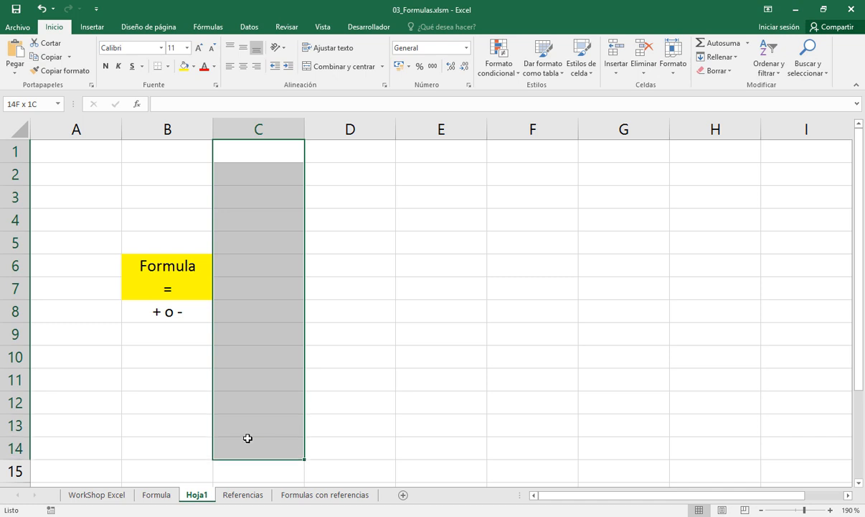
pyautogui.click(167, 66)
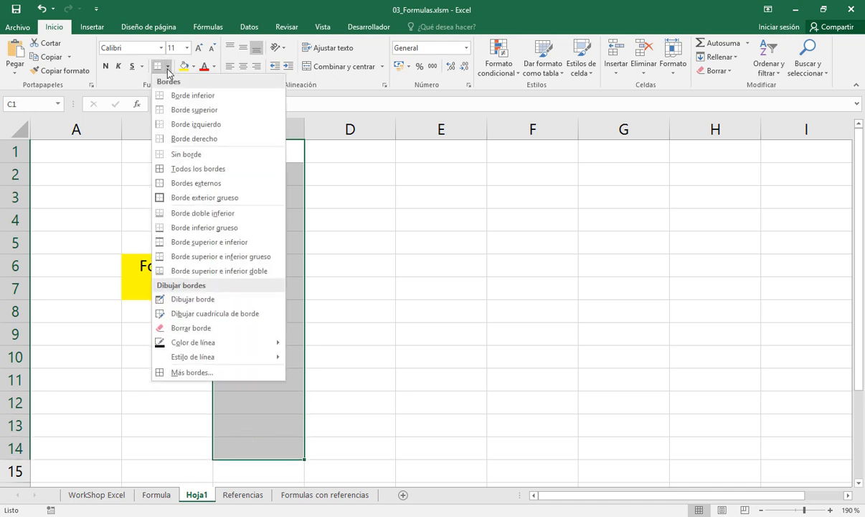
pyautogui.click(187, 124)
pyautogui.click(286, 159)
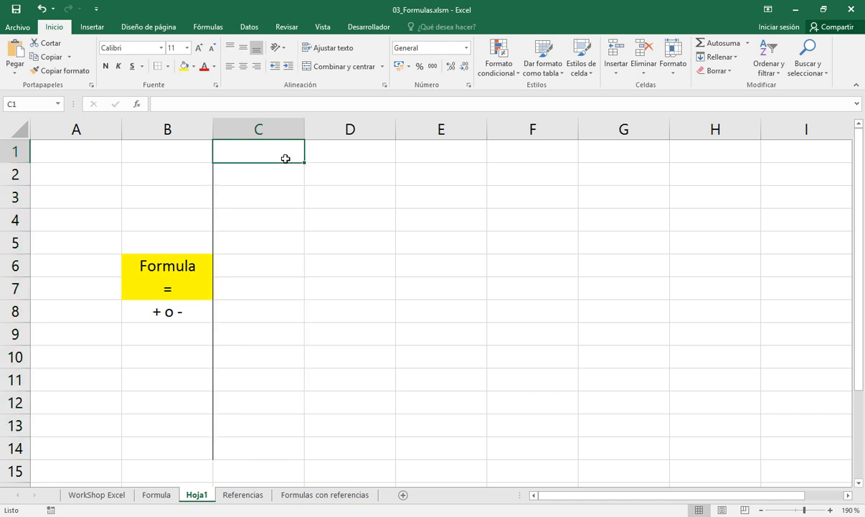
# Enter the heading "Valores" in cell C2 and "Constantes" in cell C3
pyautogui.click(284, 177)
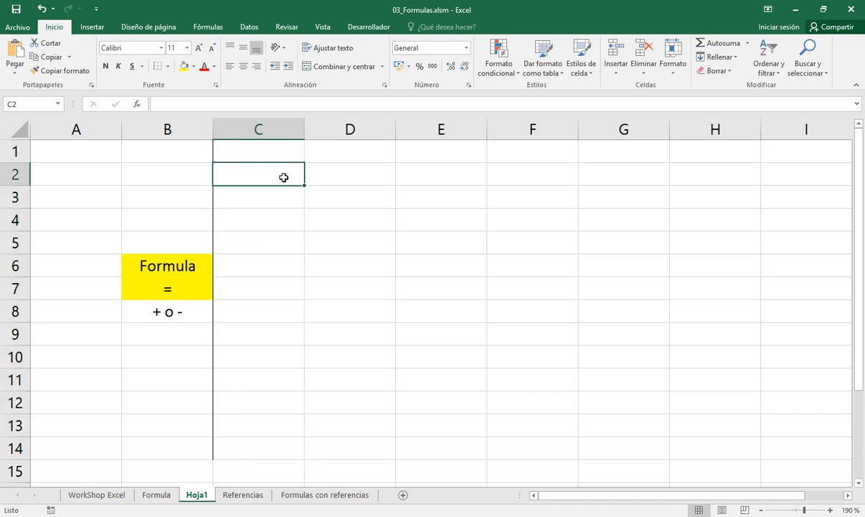
pyautogui.write('Valores')
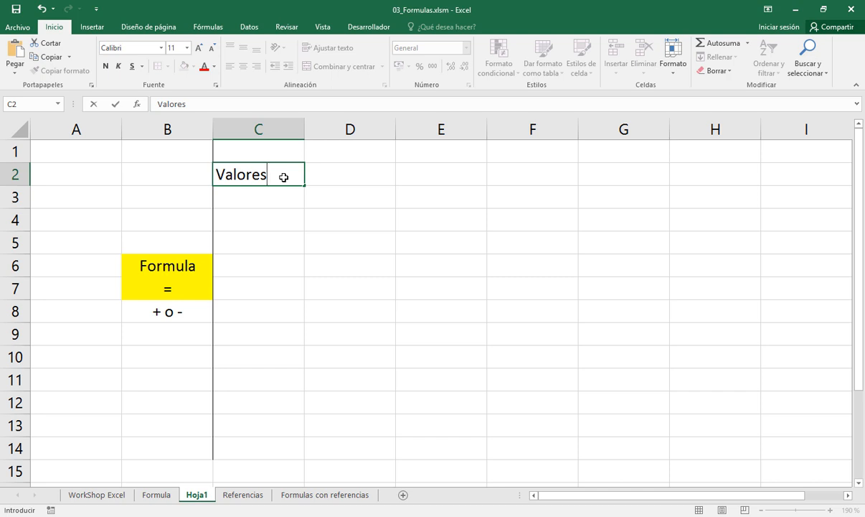
pyautogui.press('Return')
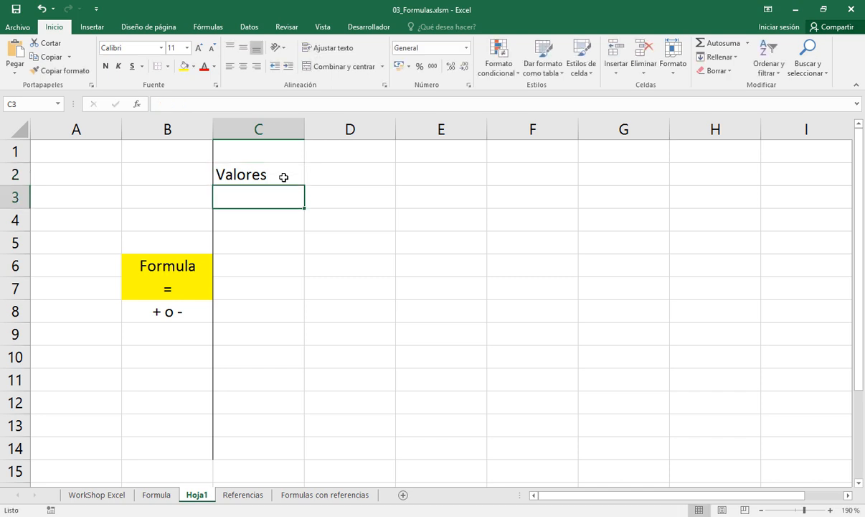
pyautogui.write('Constantes')
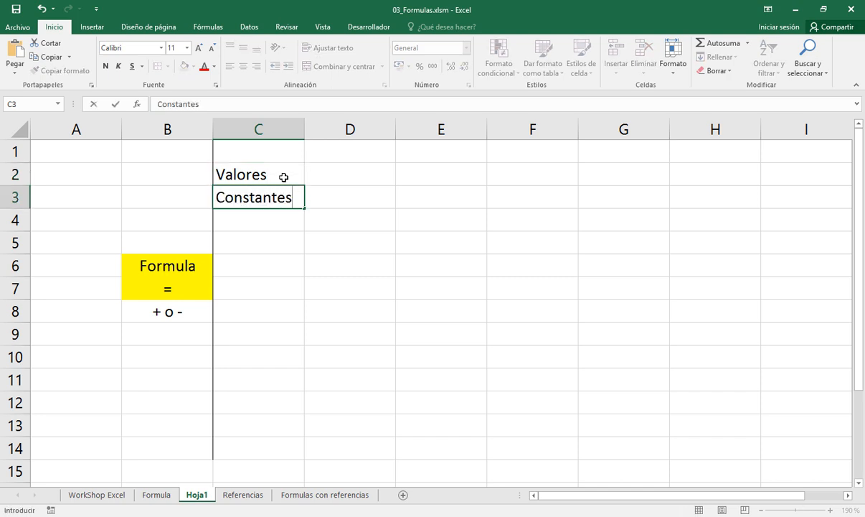
pyautogui.click(284, 177)
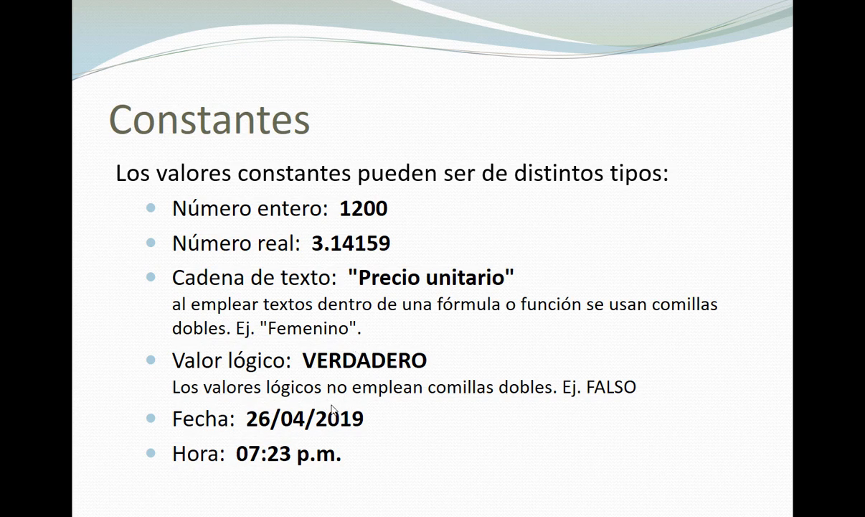
# Switch from the presentation's Constantes slide back to the Excel workbook and add a left border to cells D1:D6
pyautogui.hotkey('alt', 'Tab')
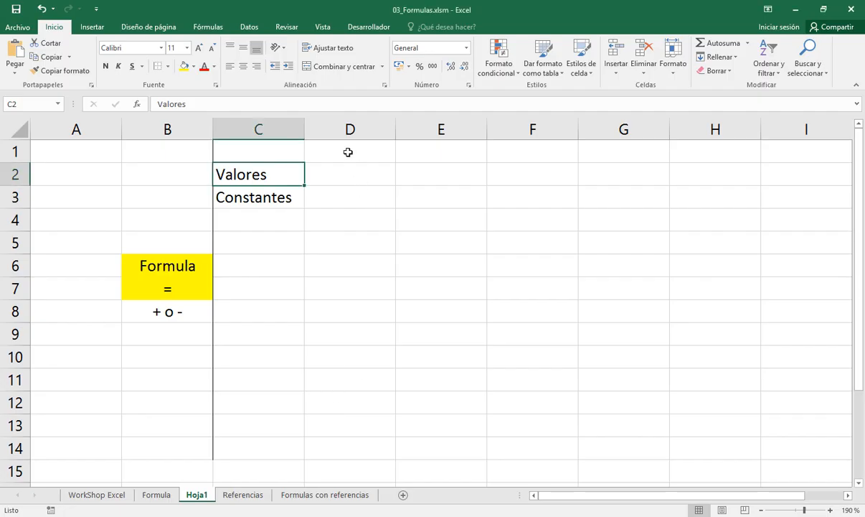
pyautogui.moveTo(348, 152); pyautogui.dragTo(347, 256)
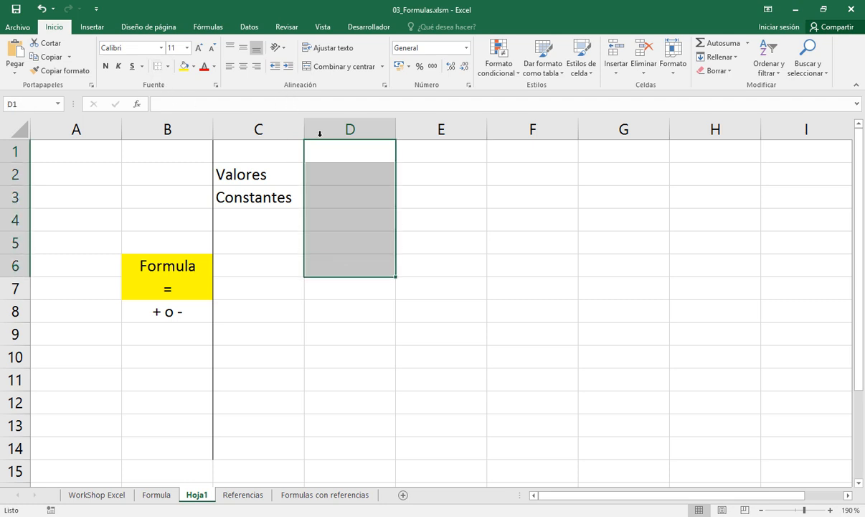
pyautogui.click(335, 156)
# Enter the sample constants 123 in D1, 123,55 in D2 and the text "Hola" in D3
pyautogui.write('123')
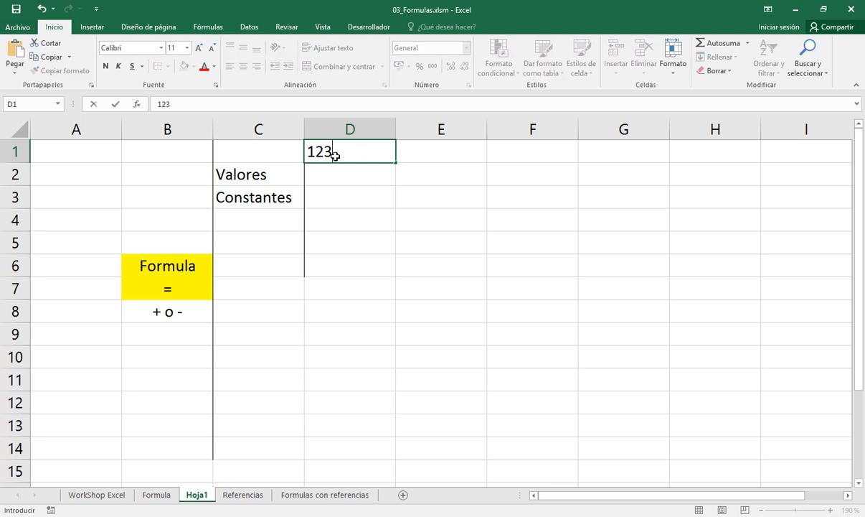
pyautogui.press('Return')
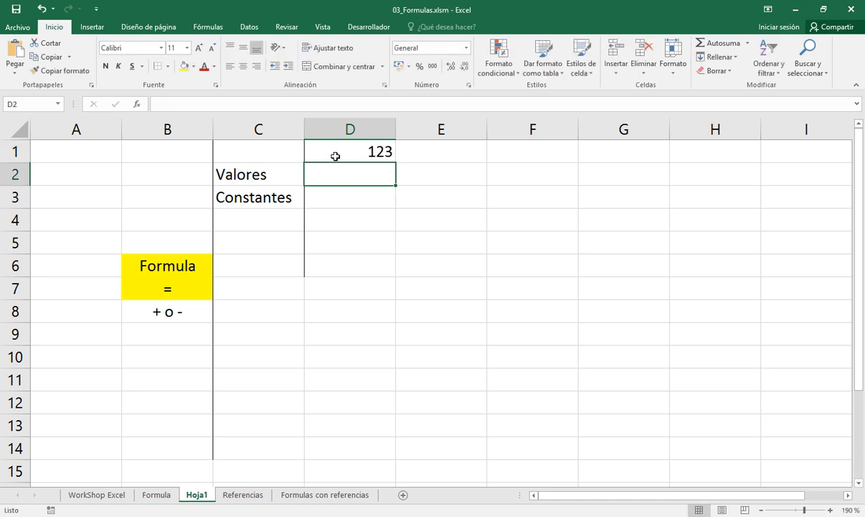
pyautogui.write('123,5')
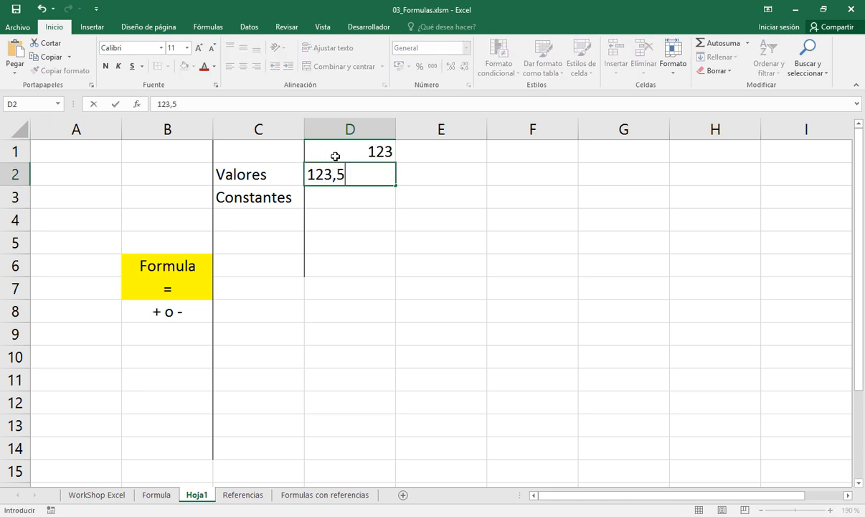
pyautogui.write('5')
pyautogui.press('Return')
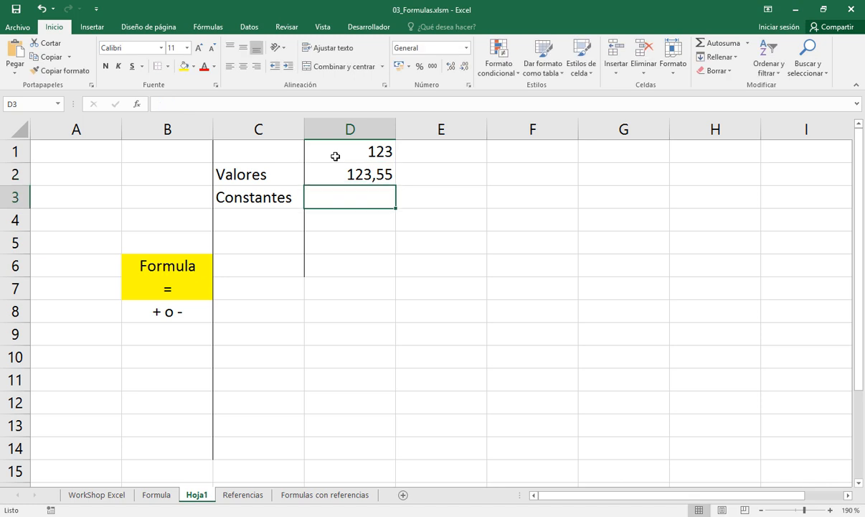
pyautogui.moveTo(340, 148); pyautogui.dragTo(361, 197)
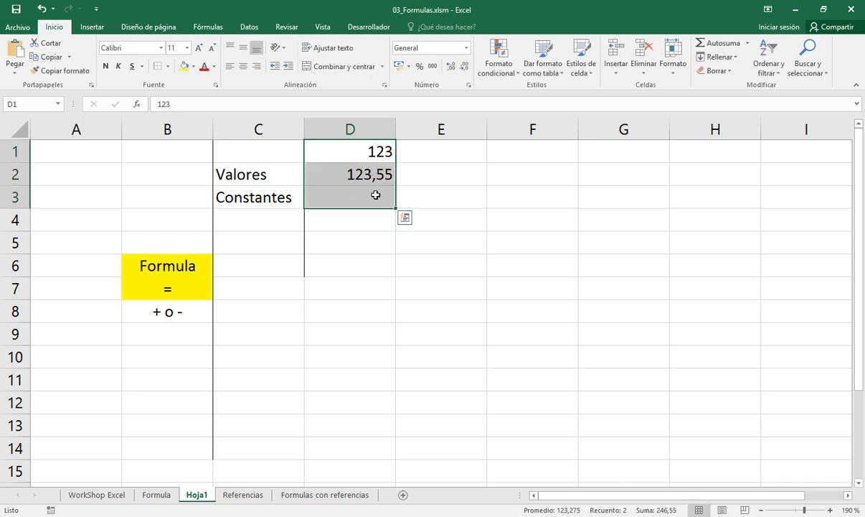
pyautogui.click(371, 194)
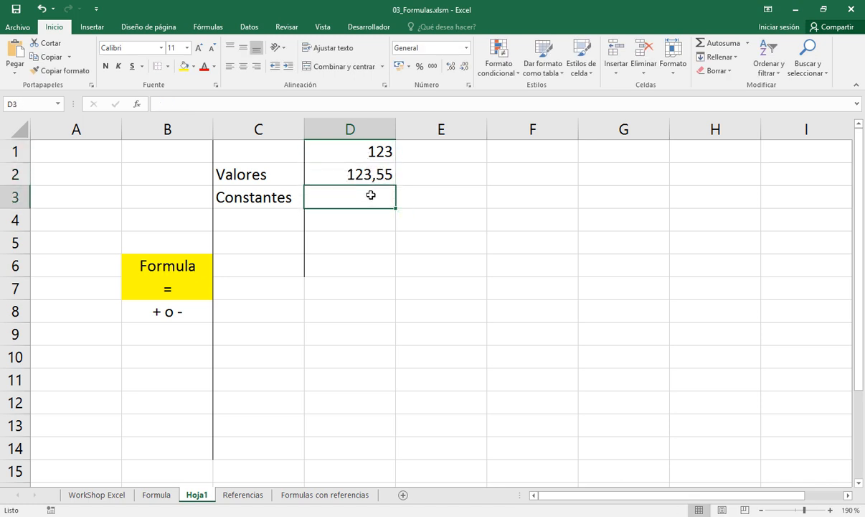
pyautogui.write('Hola')
pyautogui.press('Return')
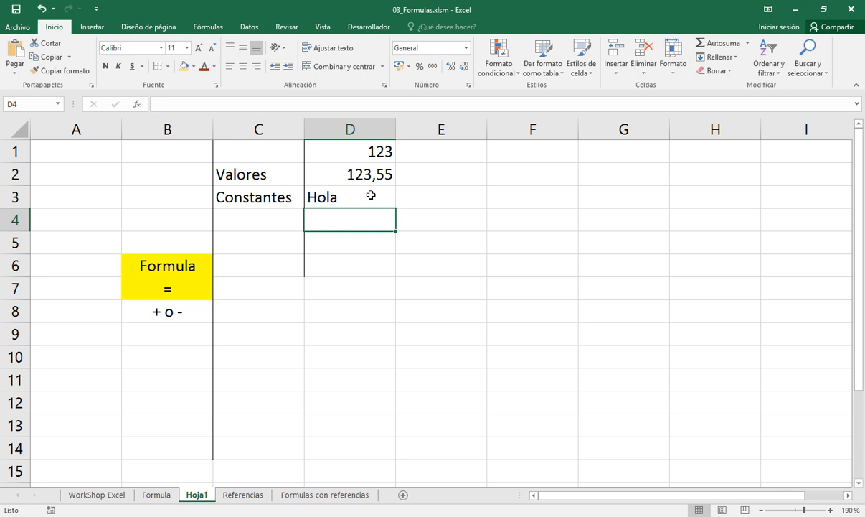
# Enter the logical value "verdadero" in cell D4 and widen column D slightly
pyautogui.write('VERDA')
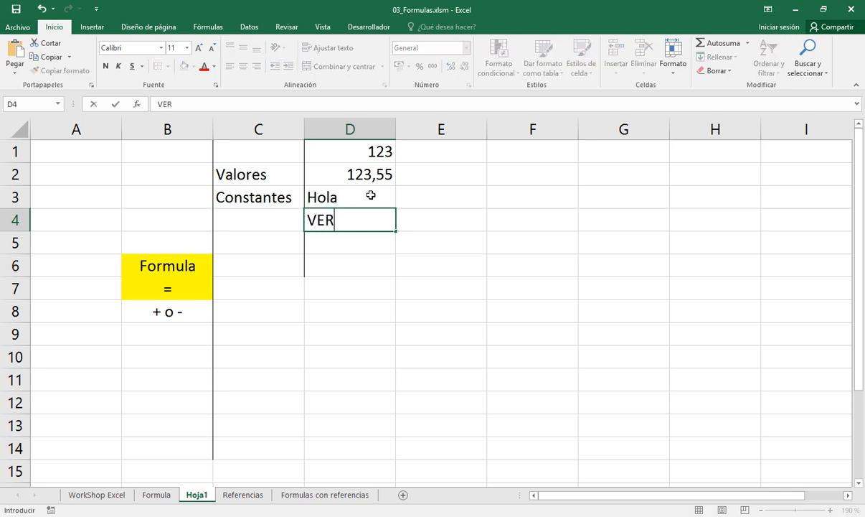
pyautogui.press('BackSpace')
pyautogui.press('BackSpace')
pyautogui.press('BackSpace')
pyautogui.press('BackSpace')
pyautogui.press('BackSpace')
pyautogui.write('verdadero')
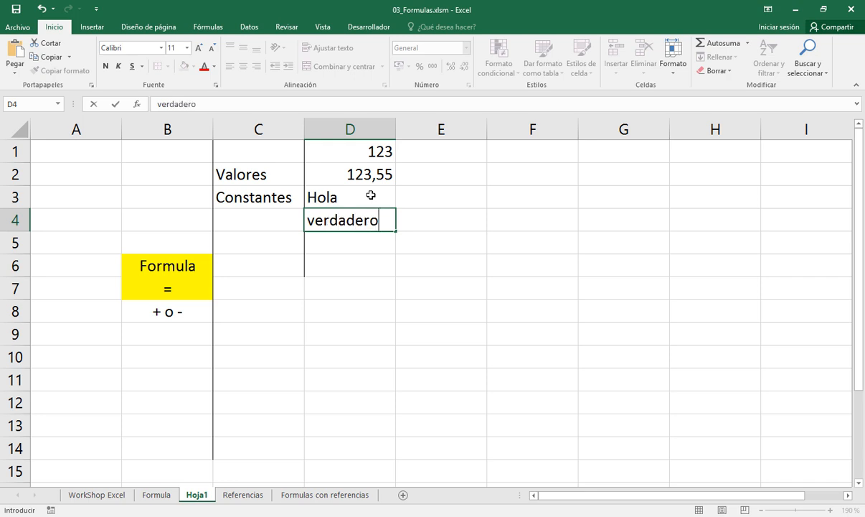
pyautogui.press('Return')
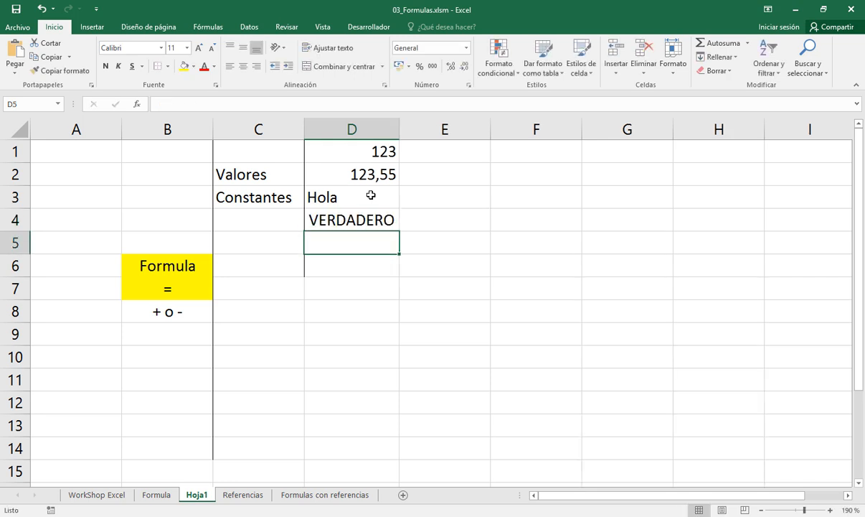
pyautogui.moveTo(398, 124); pyautogui.dragTo(427, 126)
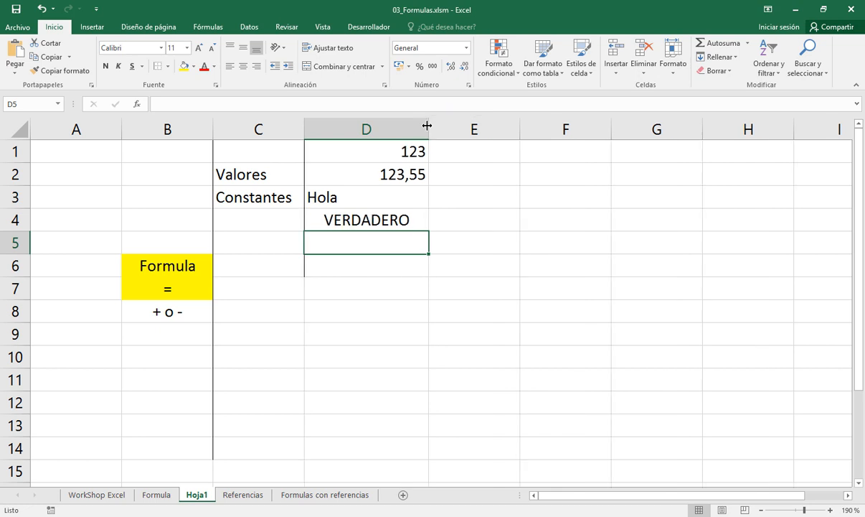
pyautogui.click(377, 220)
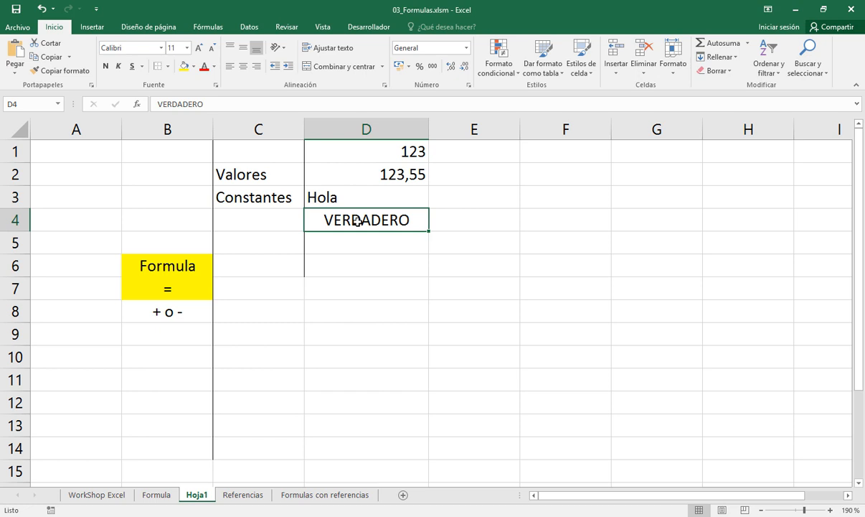
pyautogui.click(357, 194)
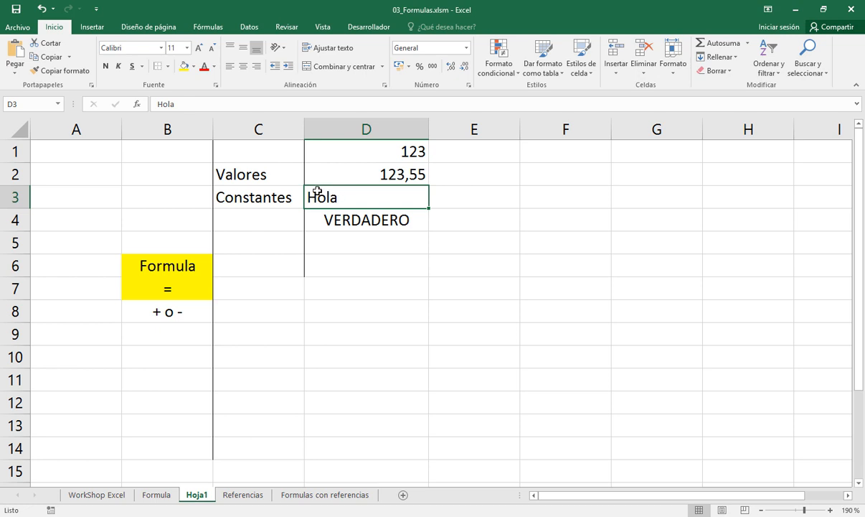
# Enter the date 24/4/2020 in cell D5 and the time 6:49 in cell D6
pyautogui.click(353, 241)
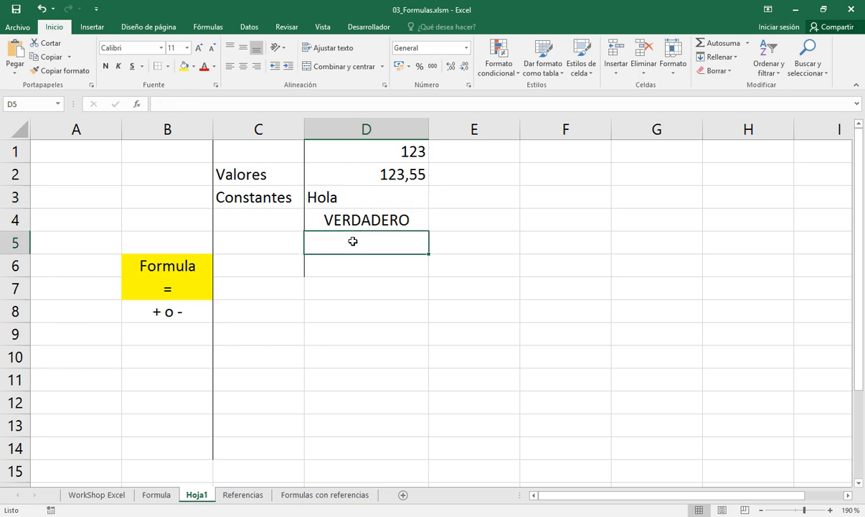
pyautogui.write('24')
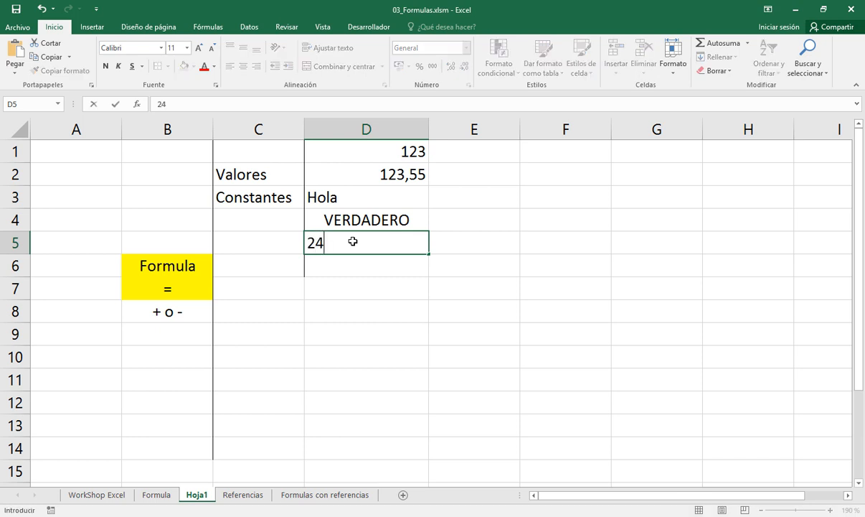
pyautogui.write('/4/2020')
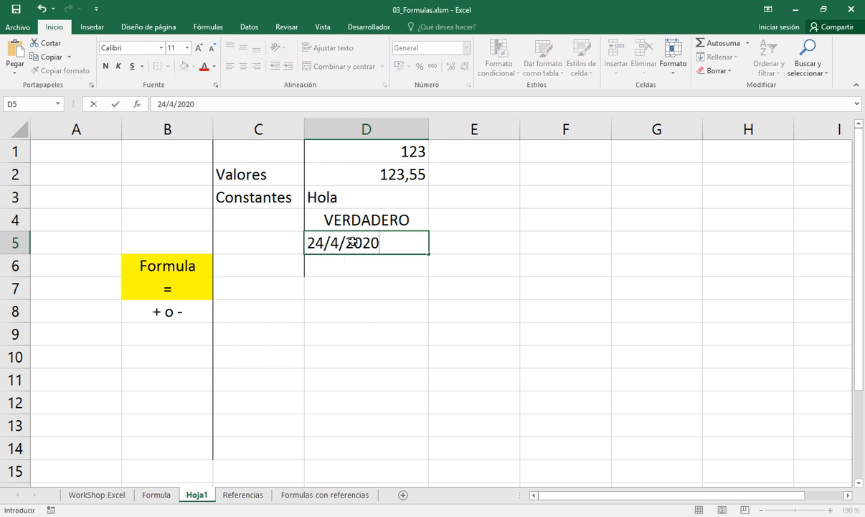
pyautogui.press('Return')
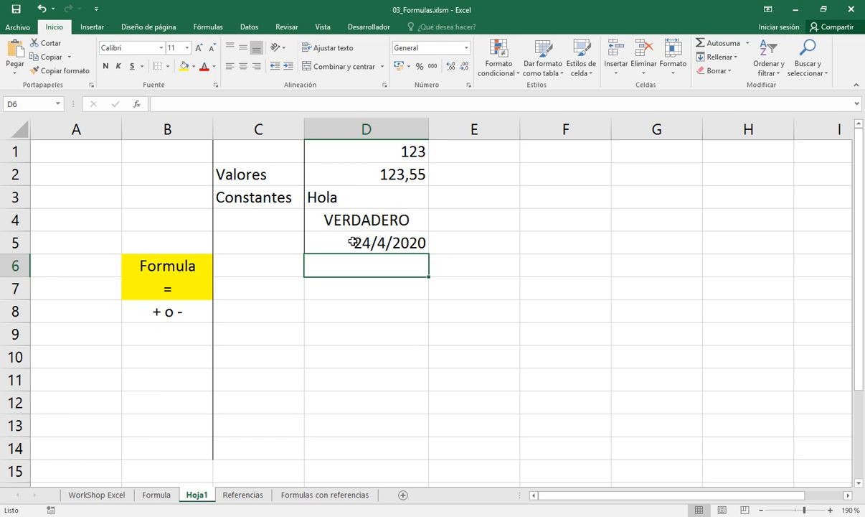
pyautogui.write('6:')
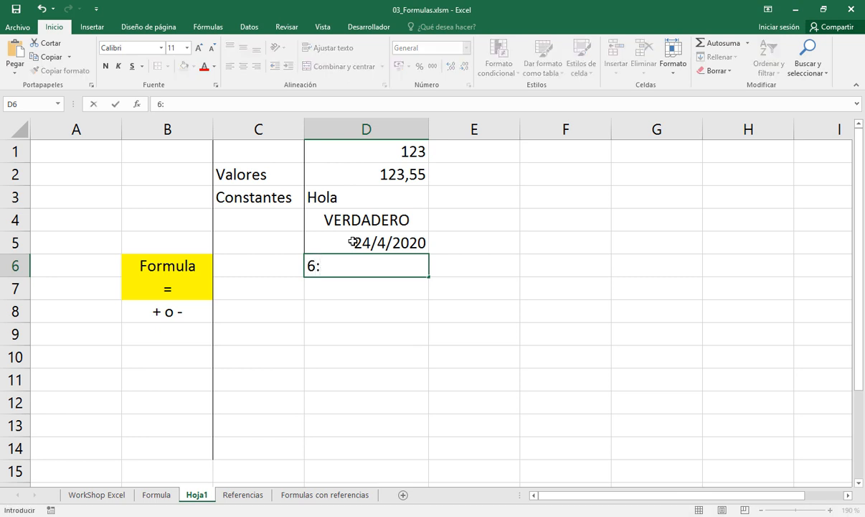
pyautogui.write('49')
pyautogui.press('Return')
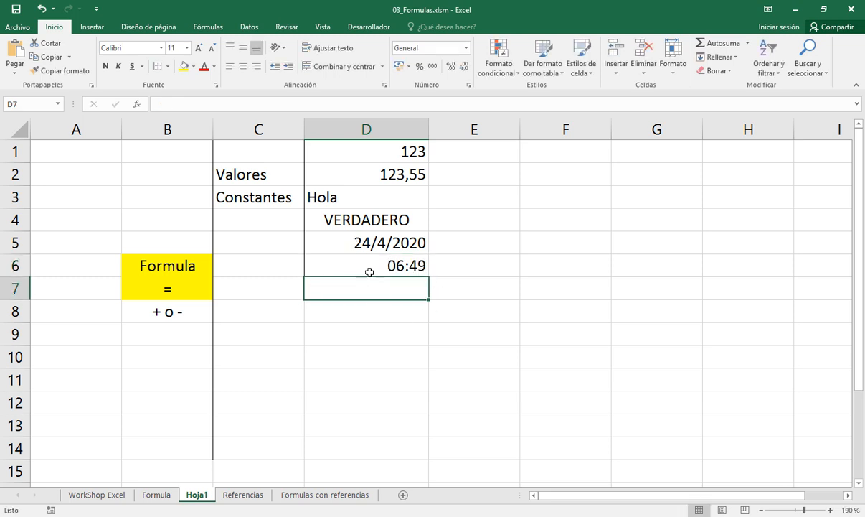
pyautogui.click(366, 267)
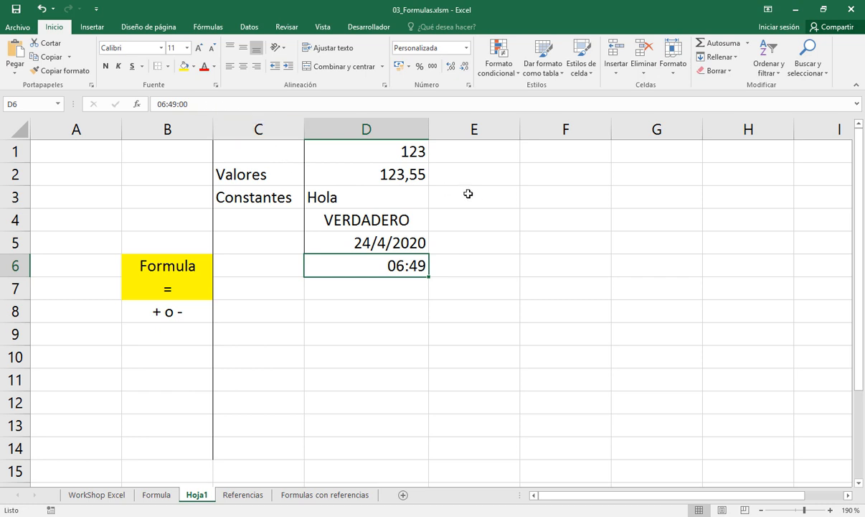
# Label the first two constants by type: "numero entero" in cell E1 and "numero real" in cell E2
pyautogui.click(471, 151)
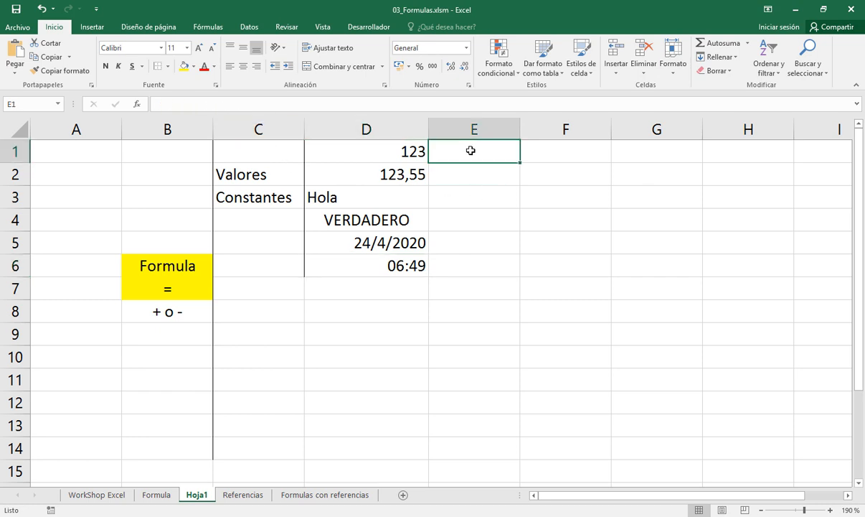
pyautogui.write('numero ente')
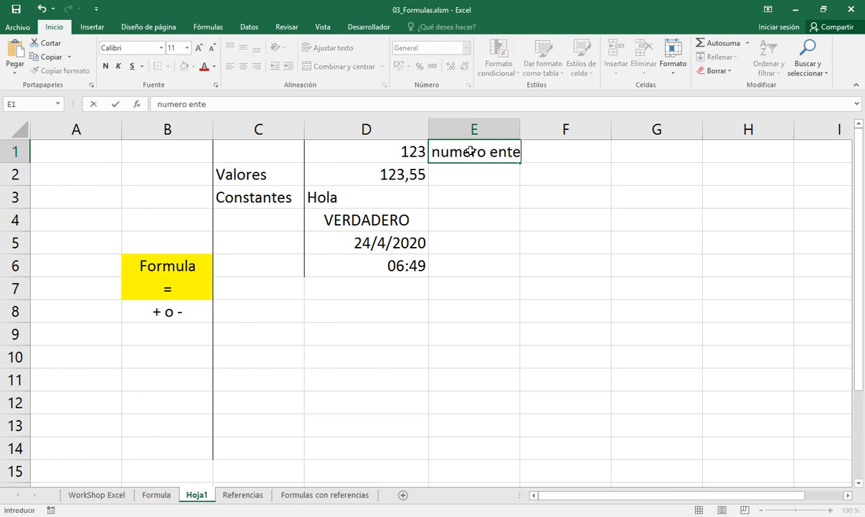
pyautogui.write('ro')
pyautogui.press('Return')
pyautogui.write('numero ')
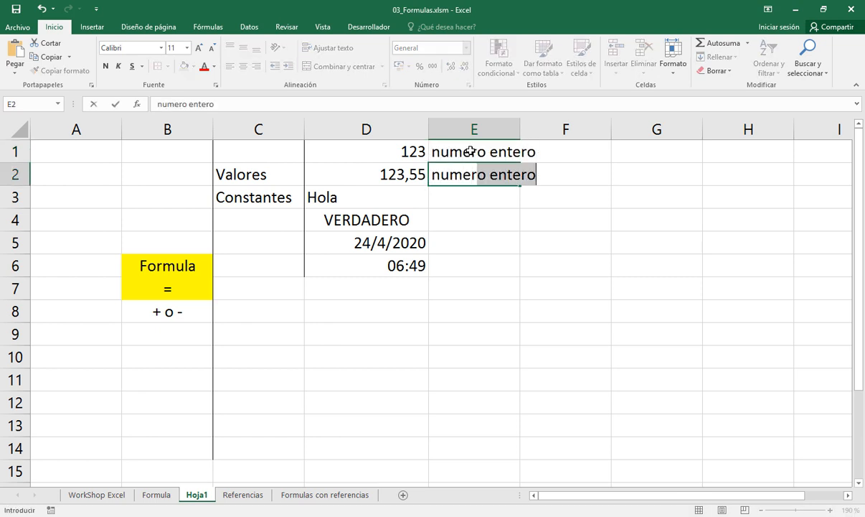
pyautogui.write('real')
pyautogui.press('Return')
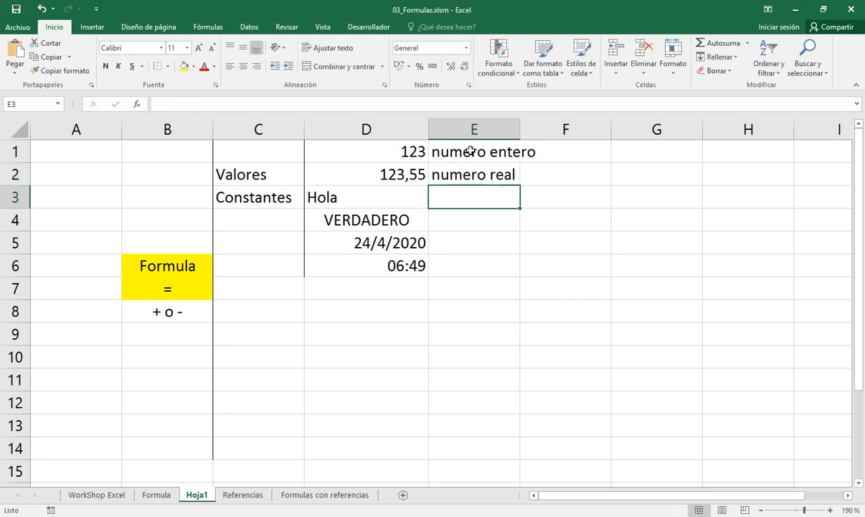
# Extend the label in cell E2 to read "numero real (parte entera, parte decimal)"
pyautogui.press('Up')
pyautogui.press('F2')
pyautogui.write('(')
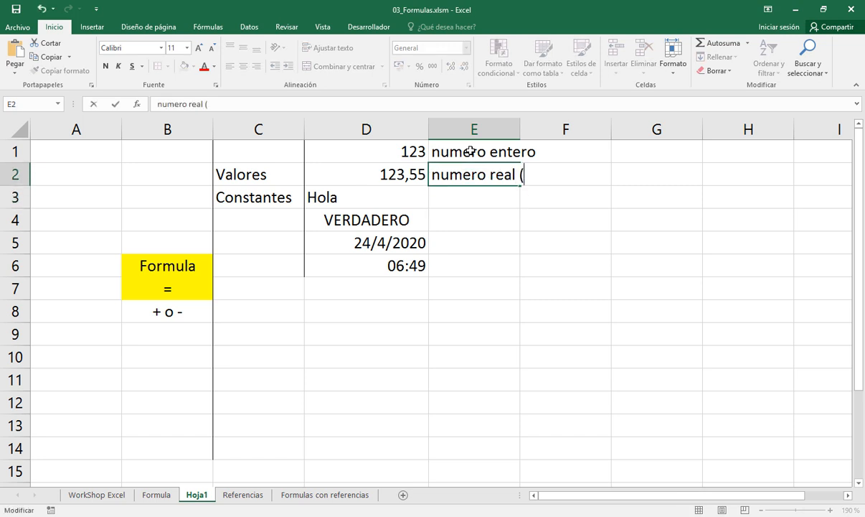
pyautogui.write(')')
pyautogui.press('Left')
pyautogui.write('a')
pyautogui.press('BackSpace')
pyautogui.write('parte enter')
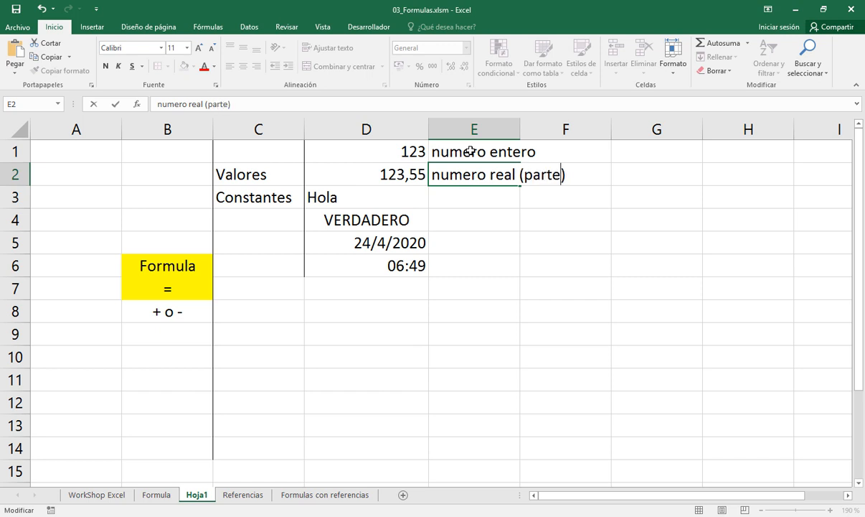
pyautogui.write('a, ')
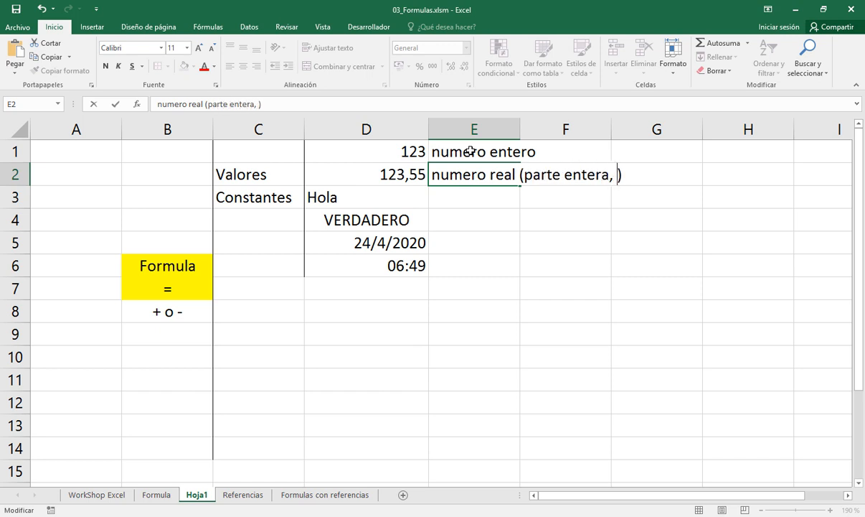
pyautogui.write('parte decimal')
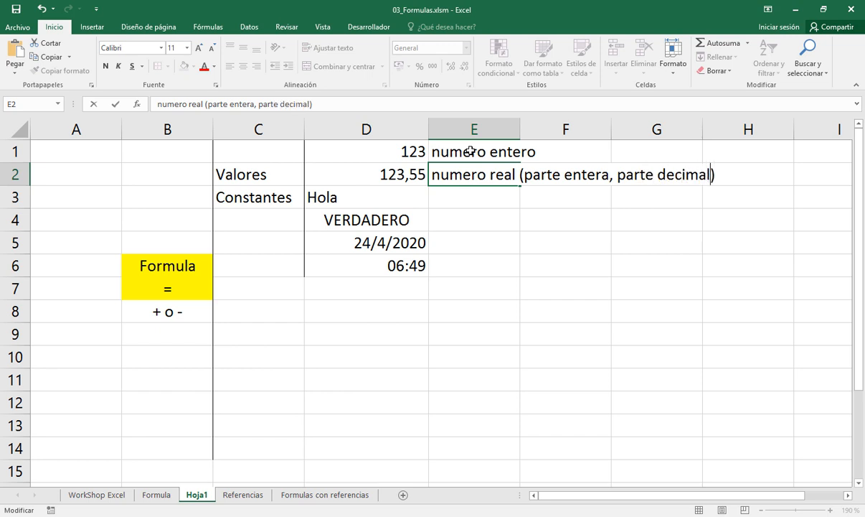
pyautogui.press('Return')
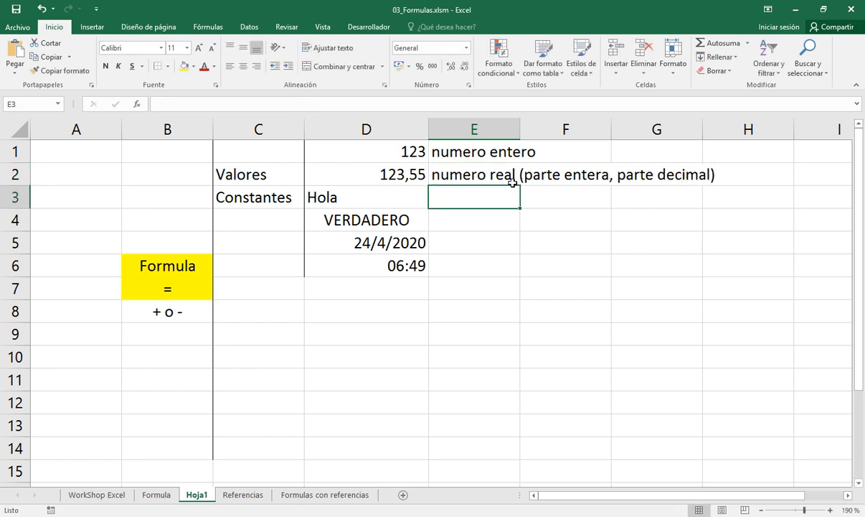
# Label the constant "Hola" by entering its type "texto" in cell E3
pyautogui.doubleClick(420, 173)
pyautogui.click(447, 194)
pyautogui.write('Texto')
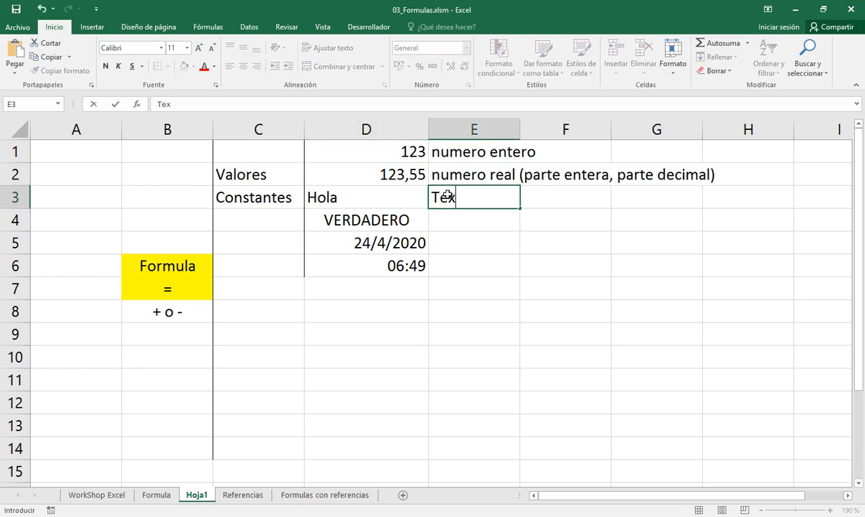
pyautogui.press('BackSpace')
pyautogui.press('BackSpace')
pyautogui.press('BackSpace')
pyautogui.press('BackSpace')
pyautogui.press('BackSpace')
pyautogui.write('texto')
pyautogui.press('Return')
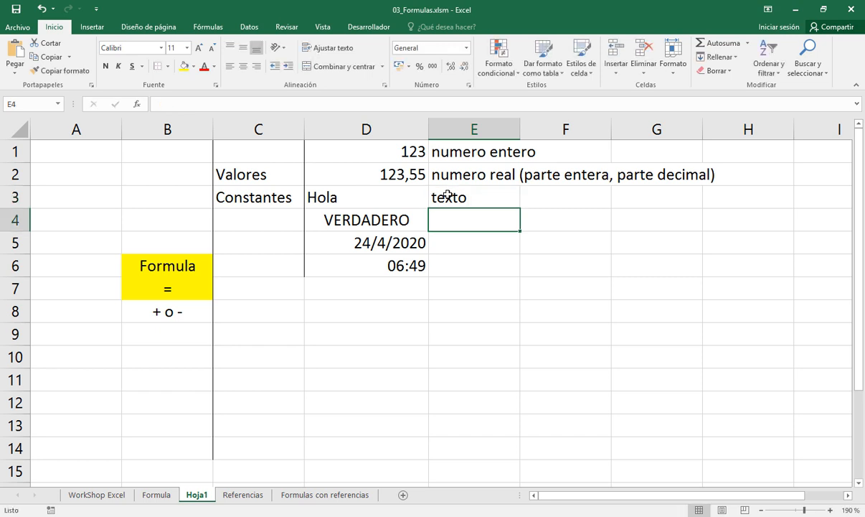
# Enter the remaining type labels: "valor logico" in cell E4, "fecha" in E5 and "hora" in E6
pyautogui.write('valor lo')
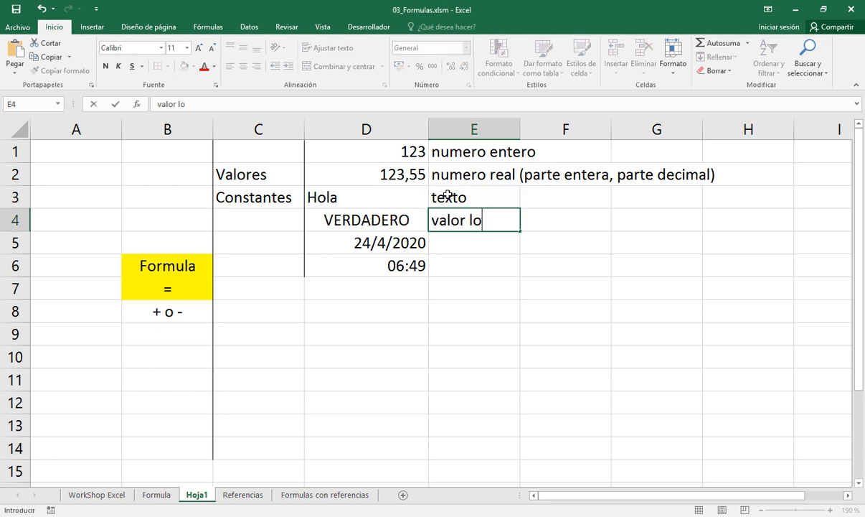
pyautogui.write('gico')
pyautogui.press('Return')
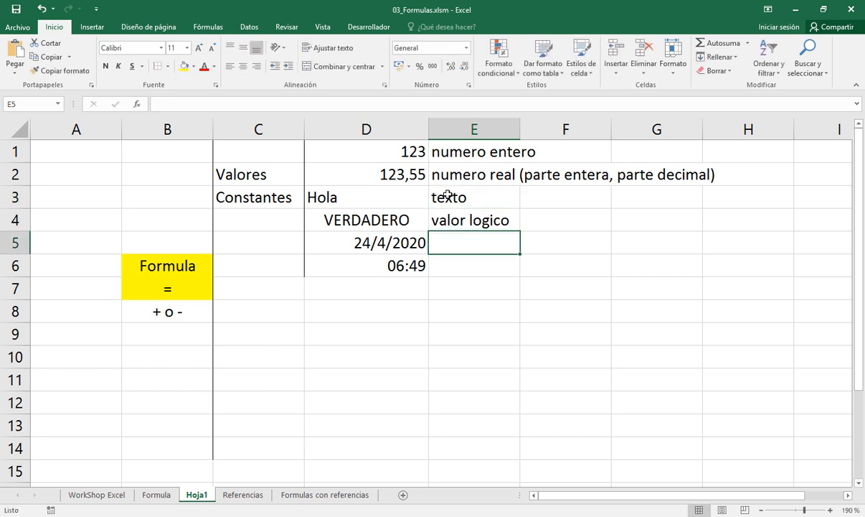
pyautogui.write('fecha')
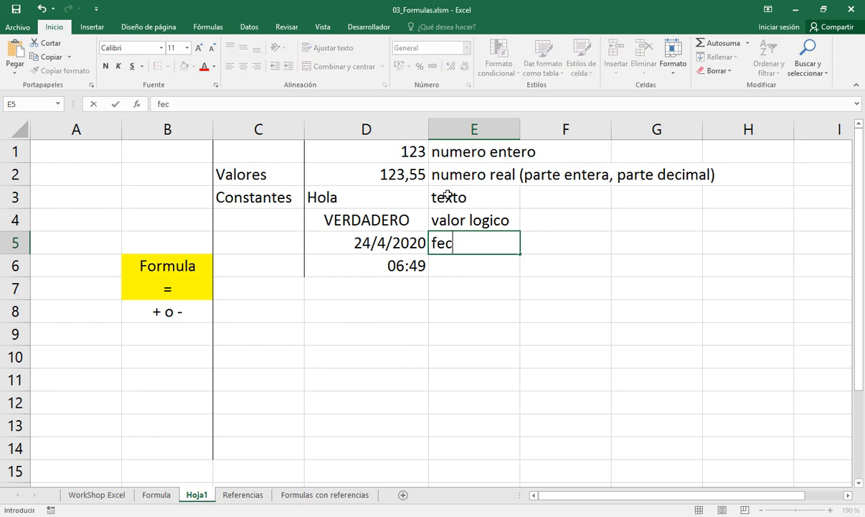
pyautogui.press('Return')
pyautogui.write('hora')
pyautogui.press('Return')
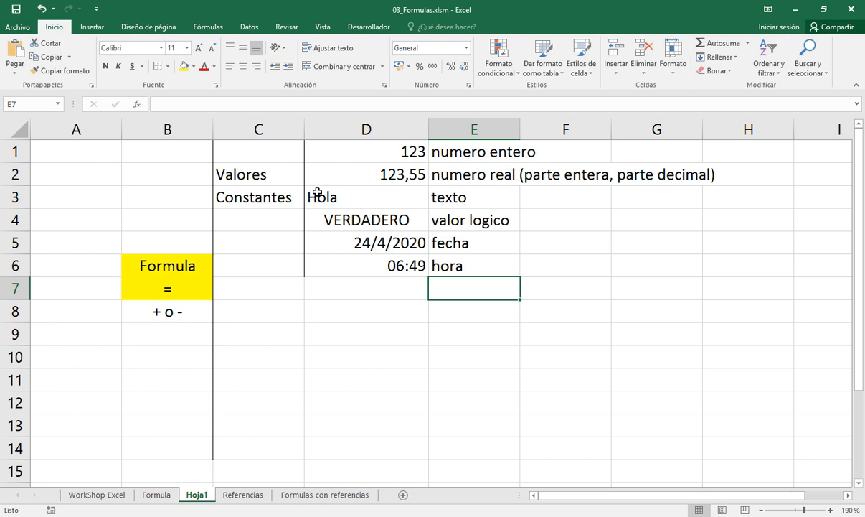
# Check the Constantes slide in the presentation, return to Excel and enclose the text Hola in cell D3 in double quotes
pyautogui.hotkey('alt', 'Tab')
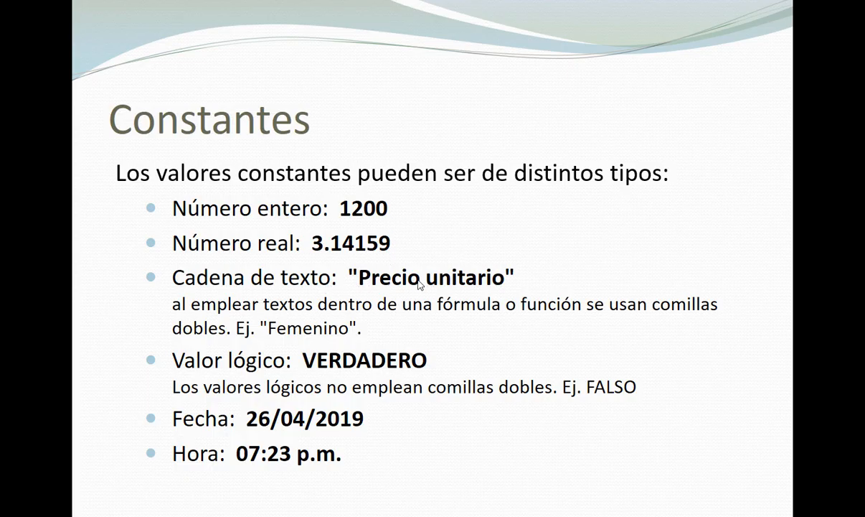
pyautogui.hotkey('alt', 'Tab')
pyautogui.click(351, 206)
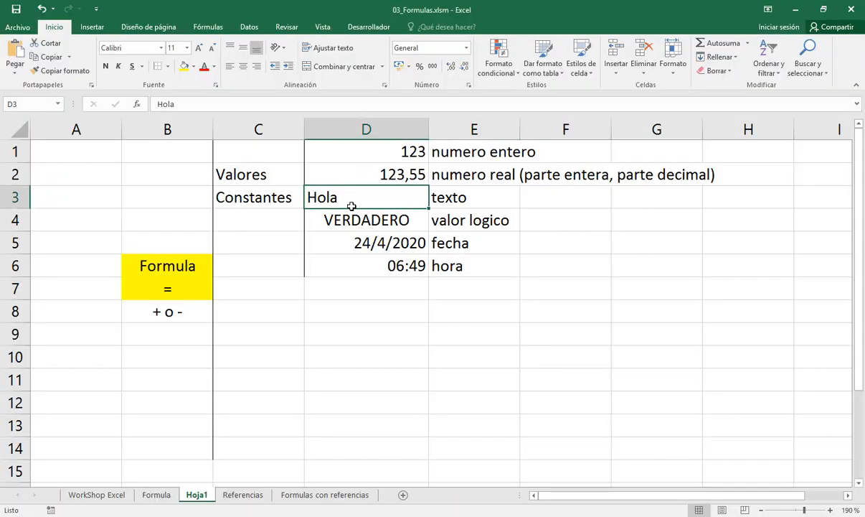
pyautogui.doubleClick(351, 201)
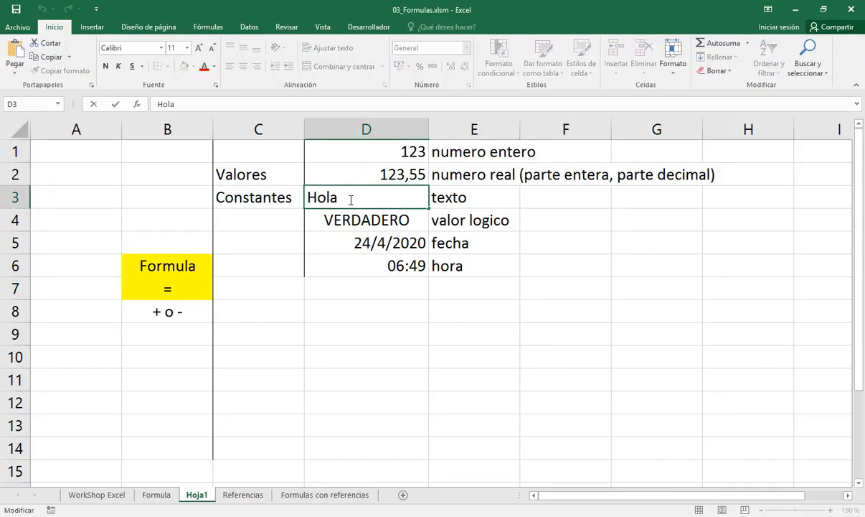
pyautogui.press('Home')
pyautogui.write('"')
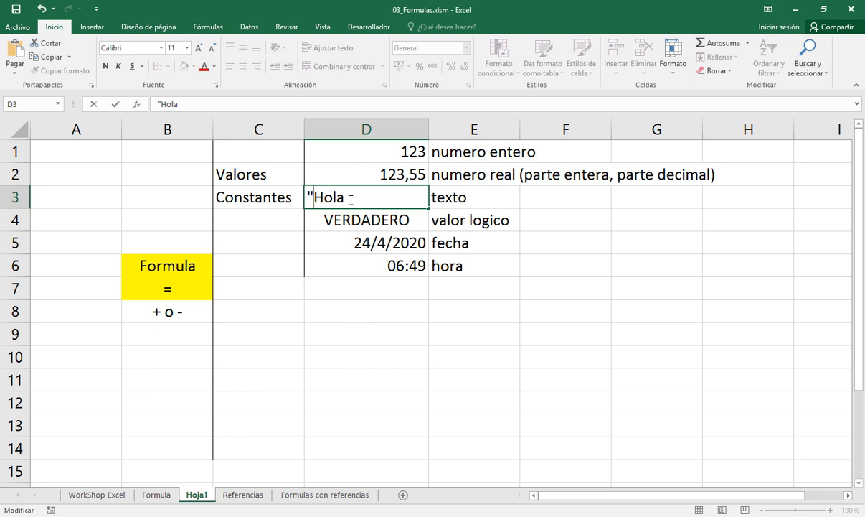
pyautogui.press('End')
pyautogui.press('Return')
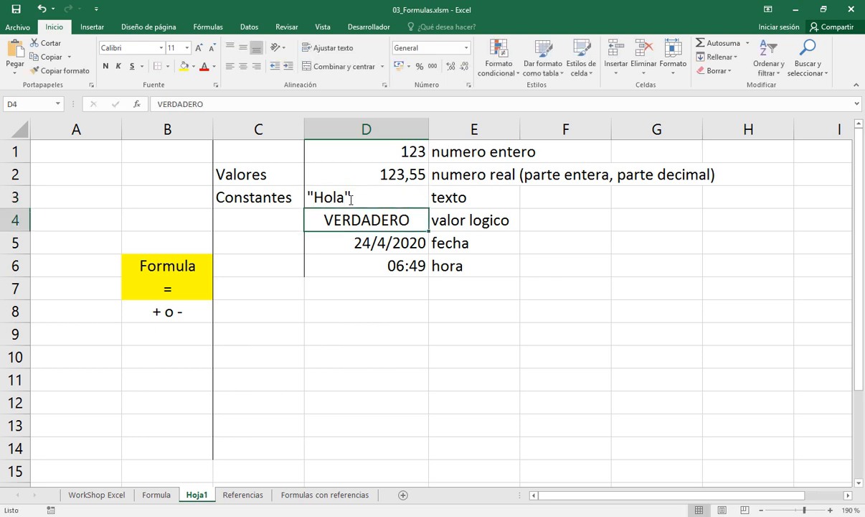
# Undo the double quotes around Hola in cell D3, keeping the label "hora" in E6
pyautogui.click(351, 200)
pyautogui.hotkey('ctrl', 'z')
pyautogui.hotkey('ctrl', 'z')
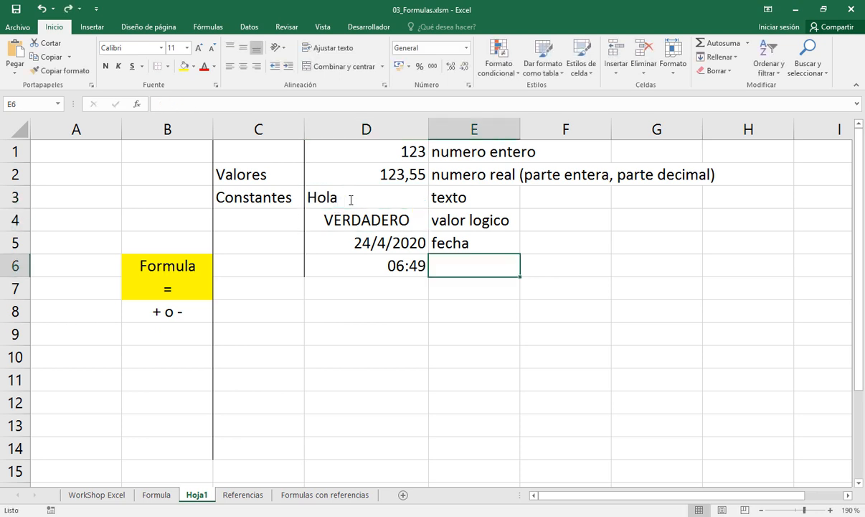
pyautogui.hotkey('ctrl', 'y')
# Compare the Constantes slide in the presentation with the worksheet, and advance the presentation to the Operadores slide
pyautogui.hotkey('alt', 'Tab')
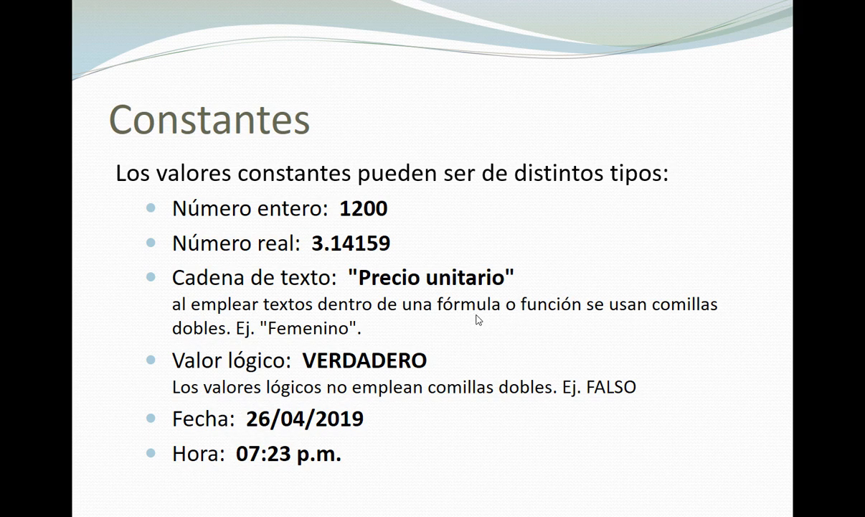
pyautogui.hotkey('alt', 'Tab')
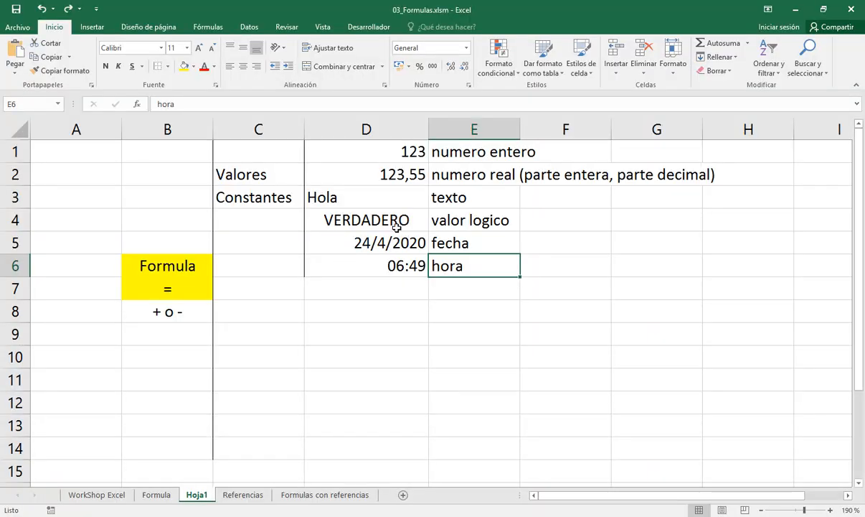
pyautogui.click(346, 188)
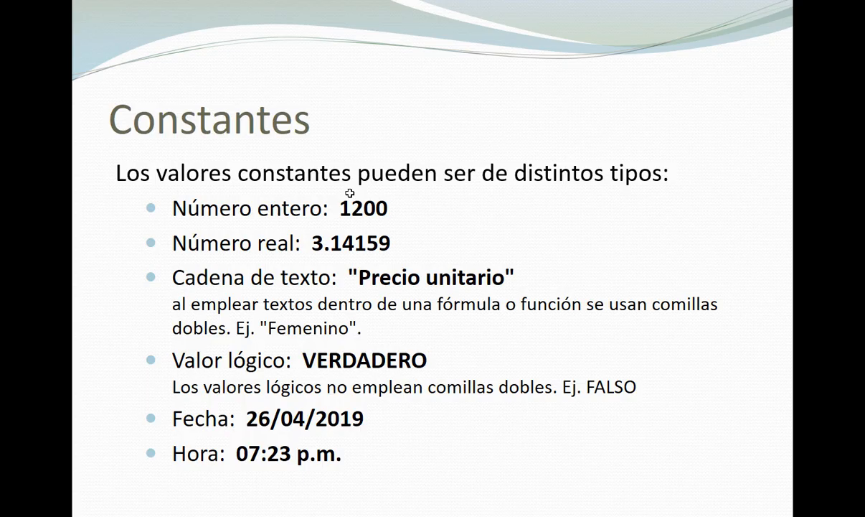
pyautogui.press('Right')
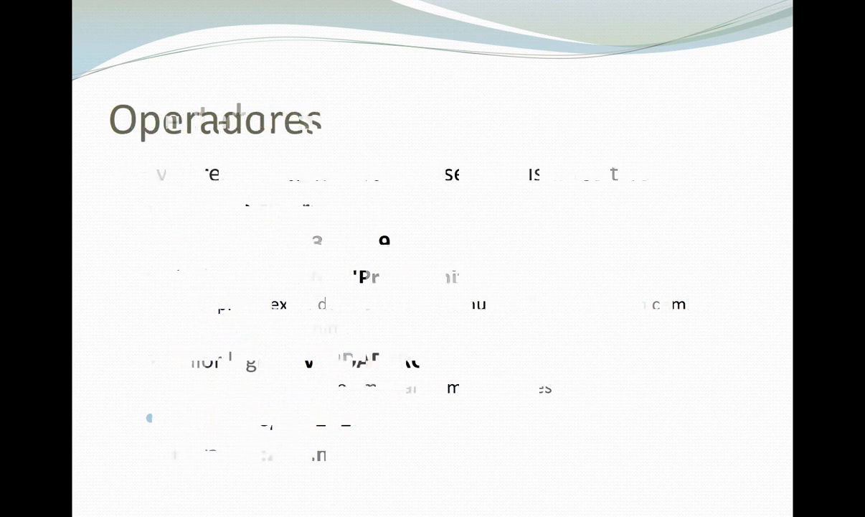
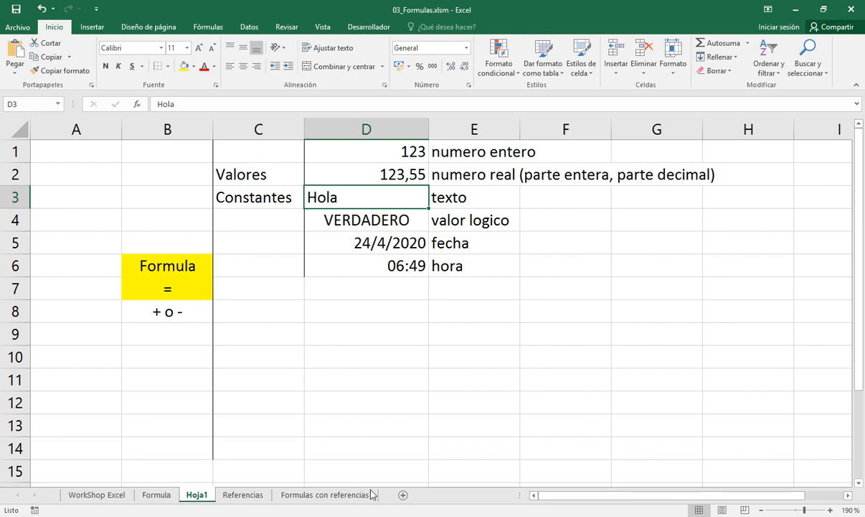
# Add a new worksheet and enter the heading "Operador unitario:" in cell B2
pyautogui.click(403, 495)
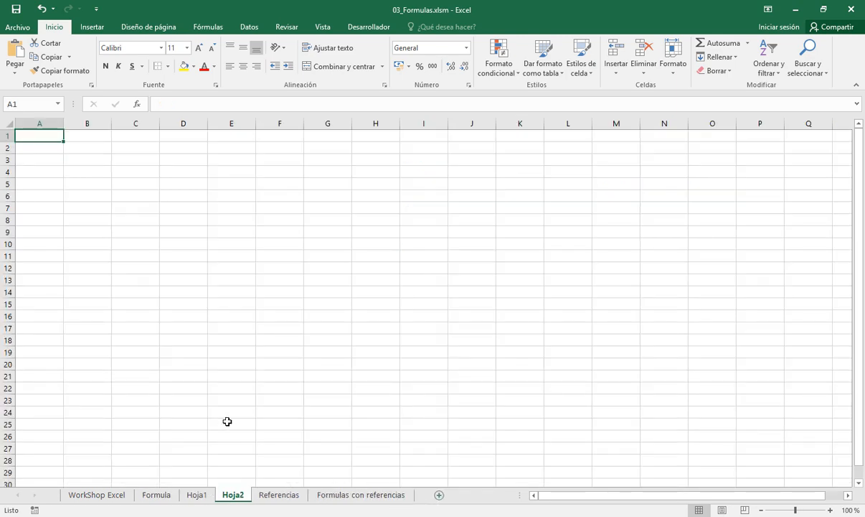
pyautogui.keyDown('ctrl'); pyautogui.scroll(7, 187, 281); pyautogui.keyUp('ctrl')
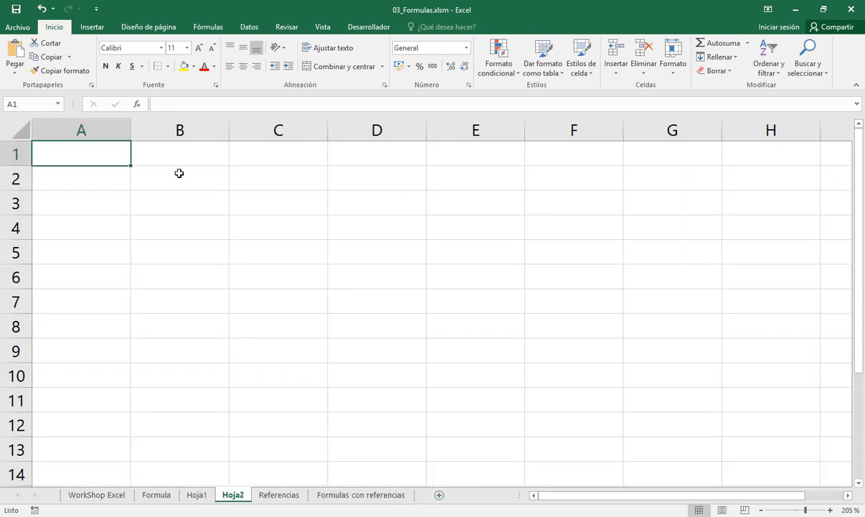
pyautogui.click(179, 174)
pyautogui.write('Operad')
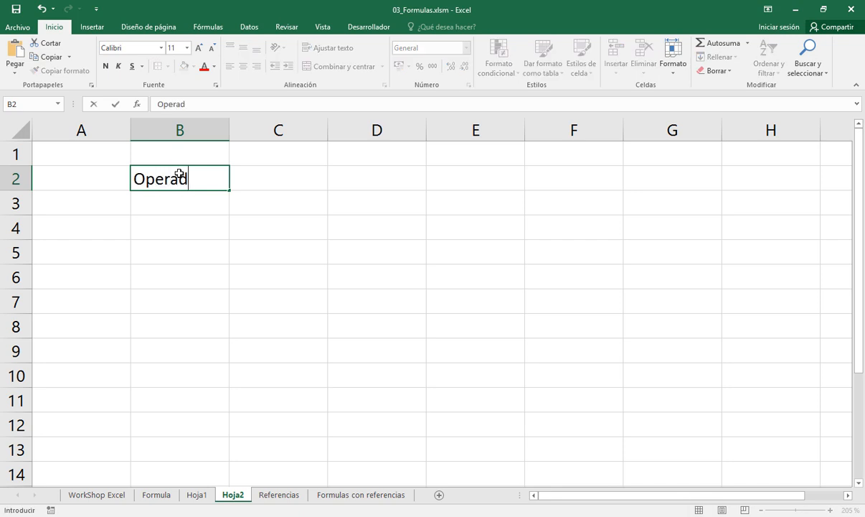
pyautogui.write('or unita')
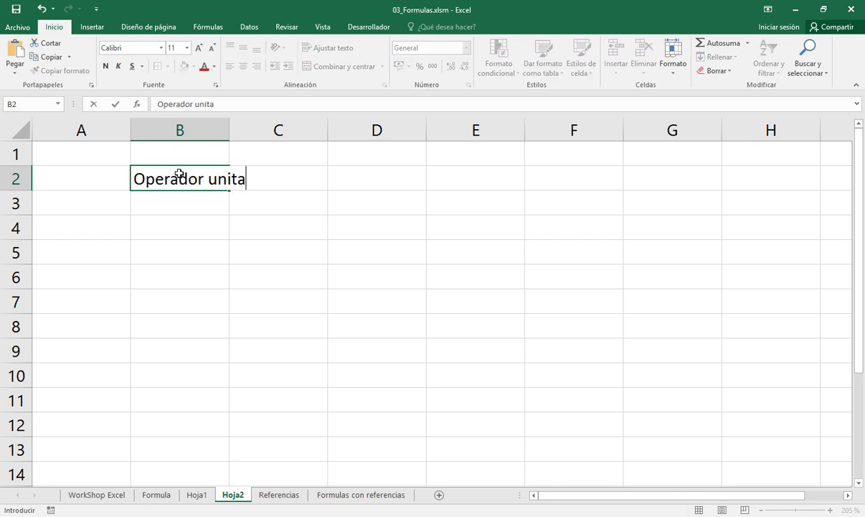
pyautogui.write('rio:')
pyautogui.press('Return')
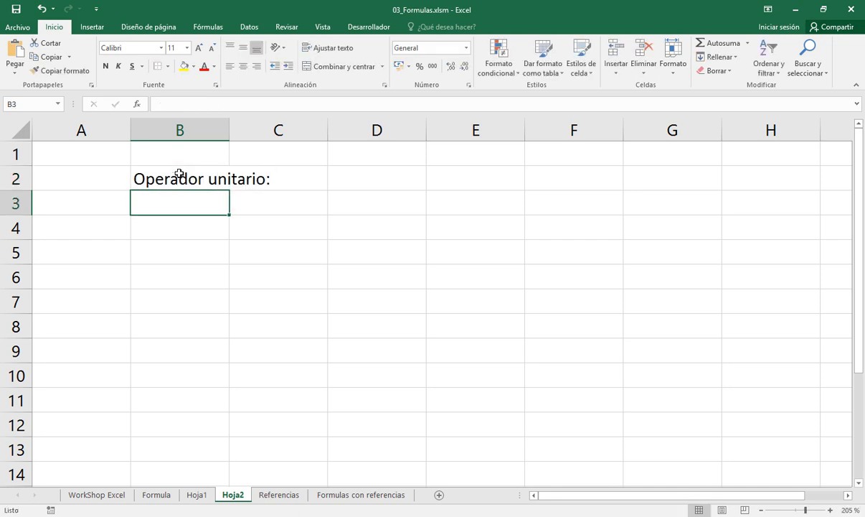
# Extend the heading in cell B2 to read "Operador unitario: trabaja sobre un solo operando"
pyautogui.click(179, 174)
pyautogui.press('F2')
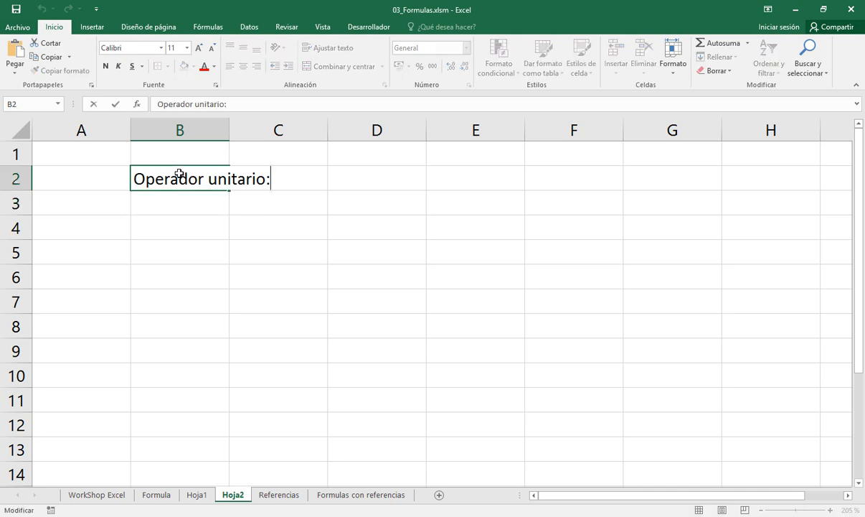
pyautogui.write('trabaja sobre un solo ')
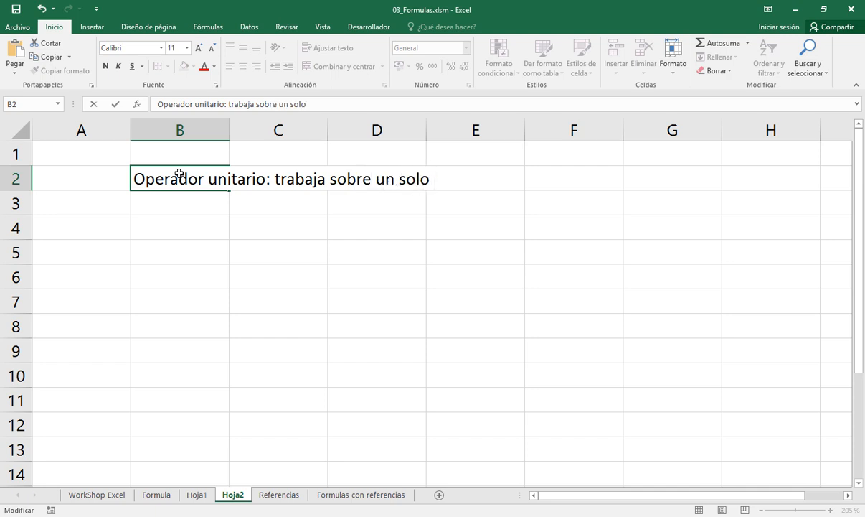
pyautogui.write('operando')
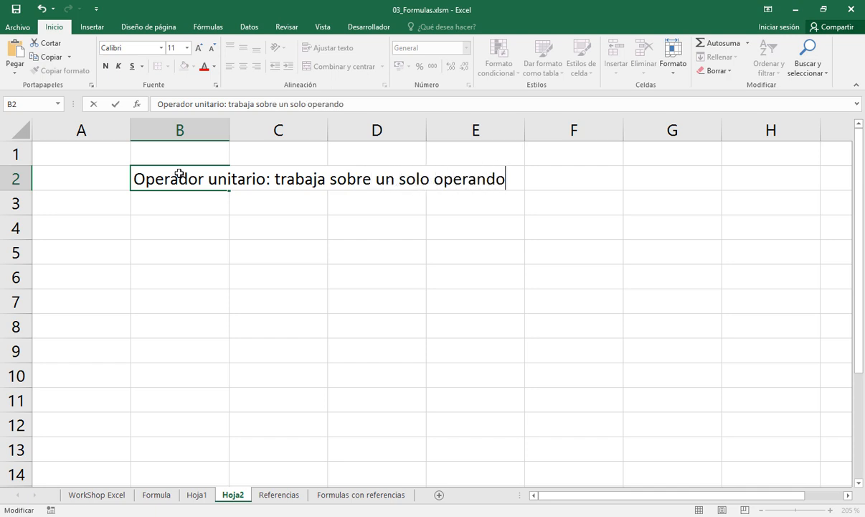
pyautogui.press('Return')
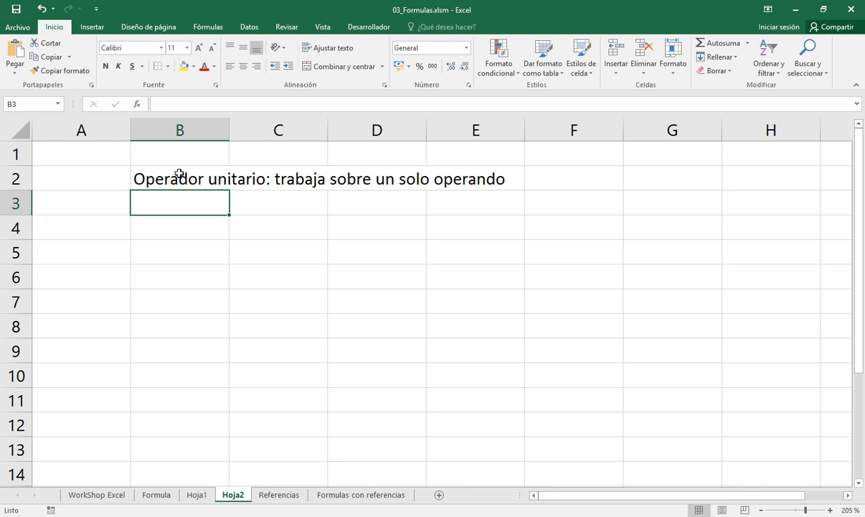
# Enter the unary example - 10 in cell C3, below the heading
pyautogui.press('Right')
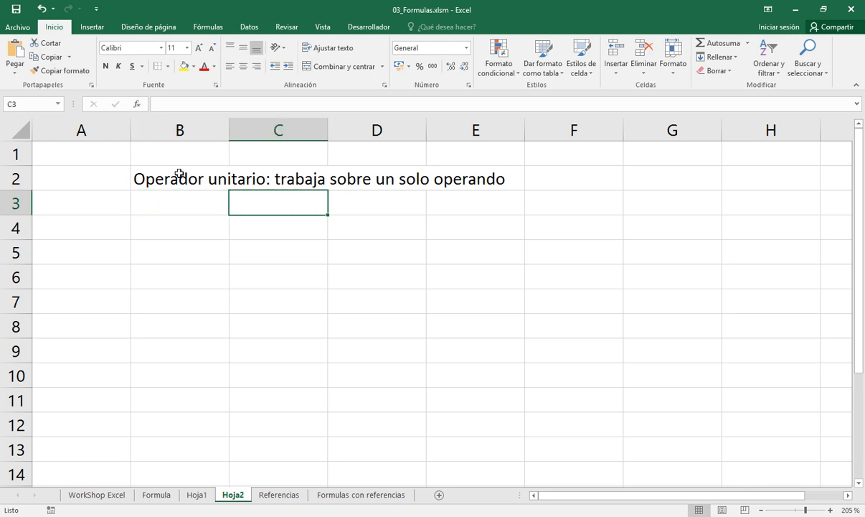
pyautogui.write('-')
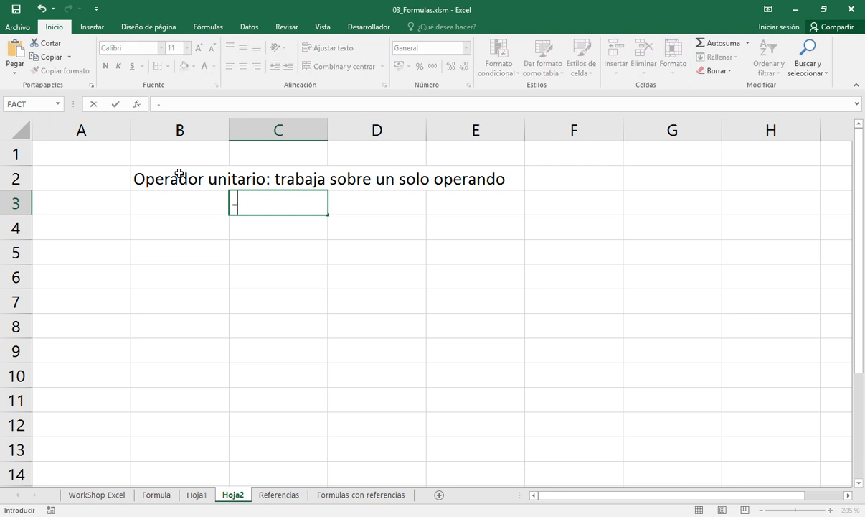
pyautogui.write(' 10')
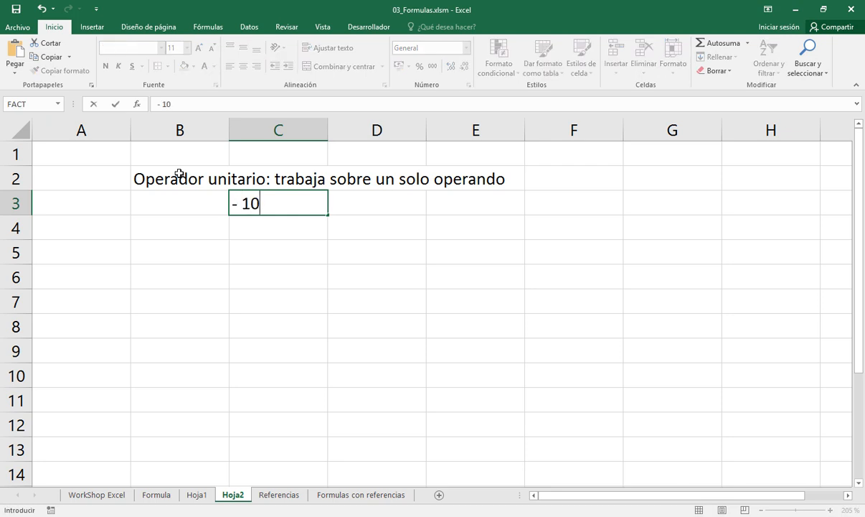
pyautogui.press('F2')
pyautogui.hotkey('shift', 'Left')
pyautogui.hotkey('shift', 'Left')
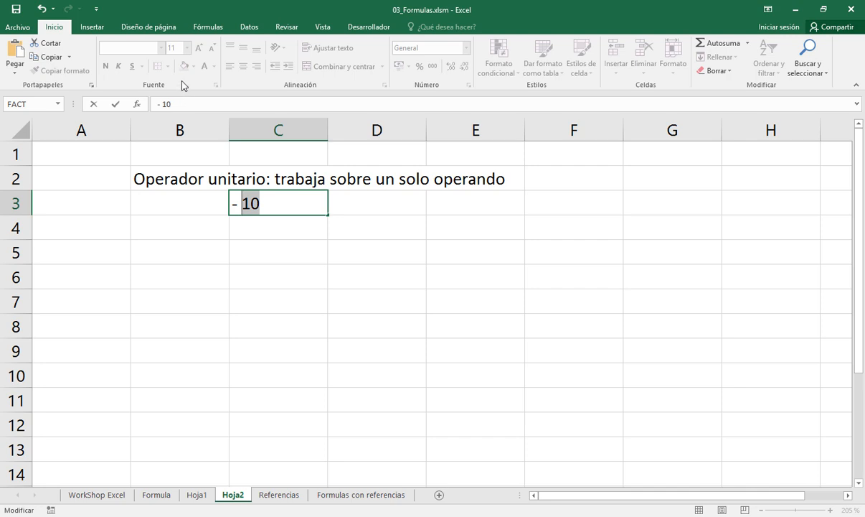
pyautogui.press('Return')
pyautogui.press('Up')
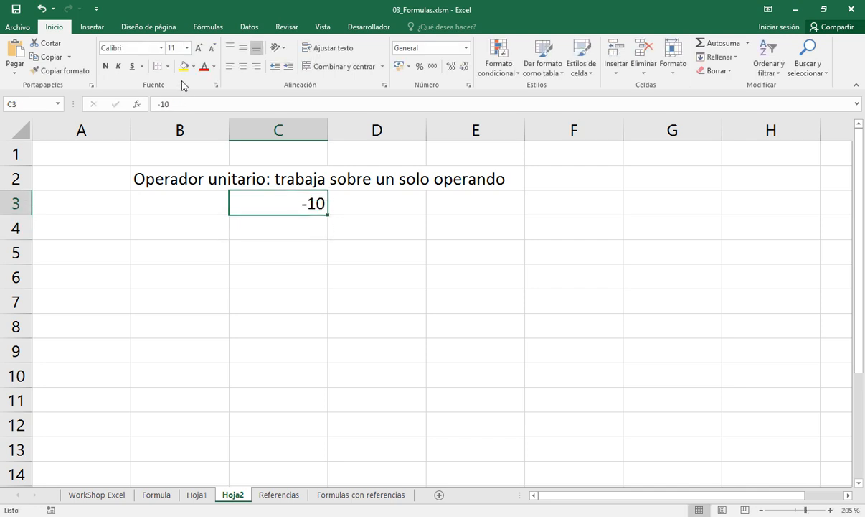
# Highlight the operand 10 inside cell C3 to examine it, leaving the cell without editing it
pyautogui.press('F2')
pyautogui.hotkey('shift', 'Left')
pyautogui.hotkey('shift', 'Left')
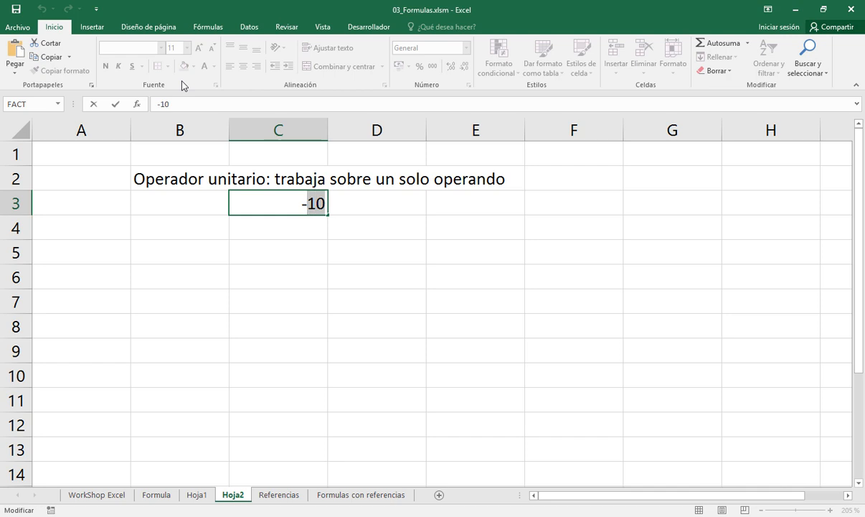
pyautogui.press('Escape')
pyautogui.press('Left')
pyautogui.press('Right')
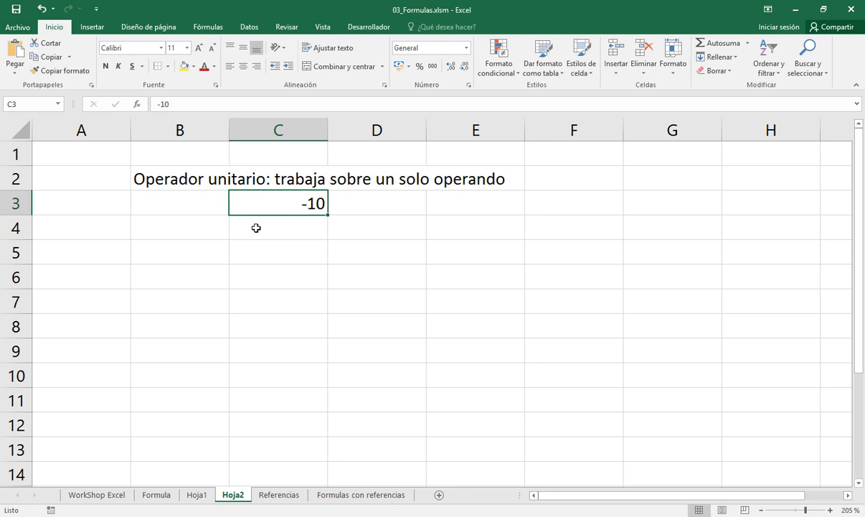
# Enter the description "- se llama (menos unitaro)" in cell B4
pyautogui.click(215, 233)
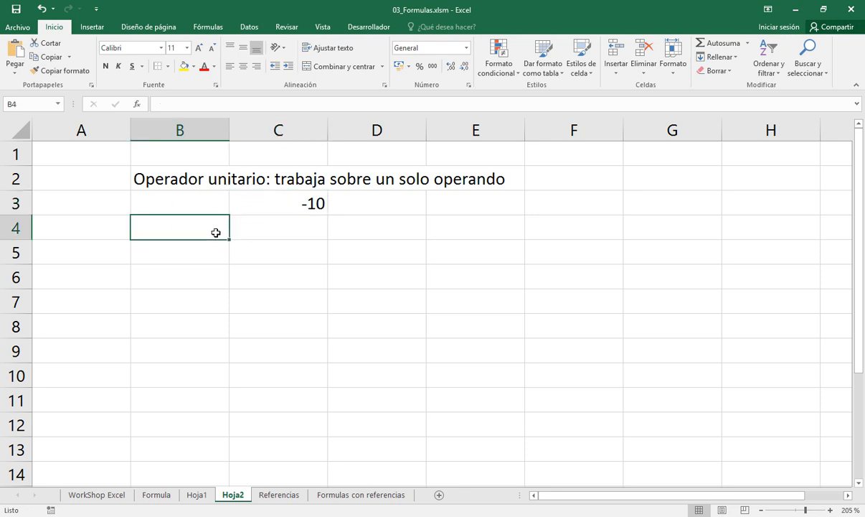
pyautogui.write('- ')
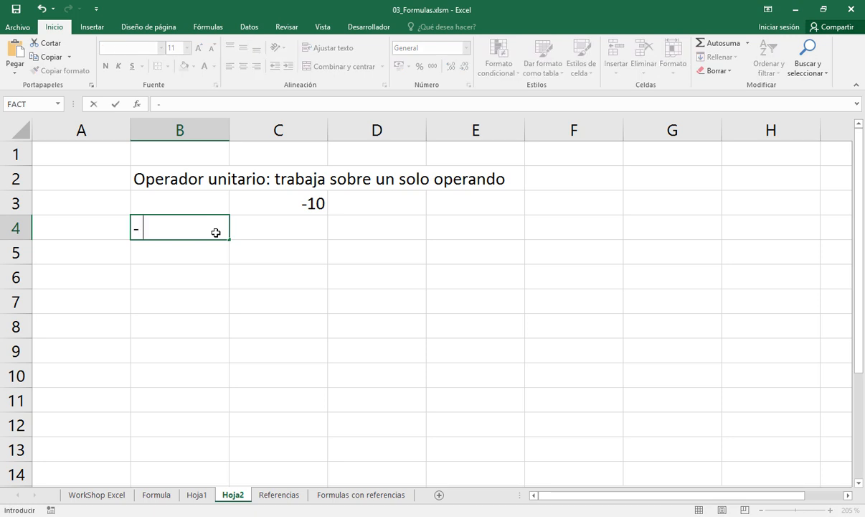
pyautogui.write('se llama')
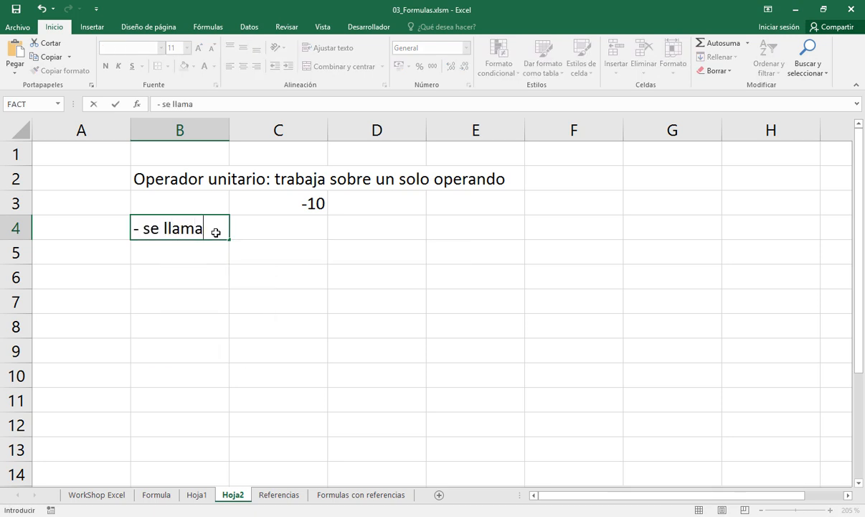
pyautogui.write(' men')
pyautogui.press('BackSpace')
pyautogui.press('BackSpace')
pyautogui.press('BackSpace')
pyautogui.write('(menos')
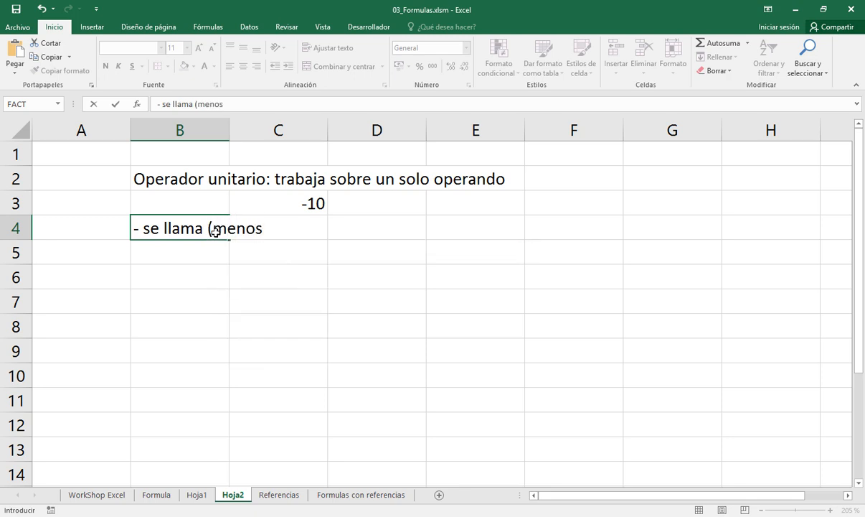
pyautogui.write(' uni')
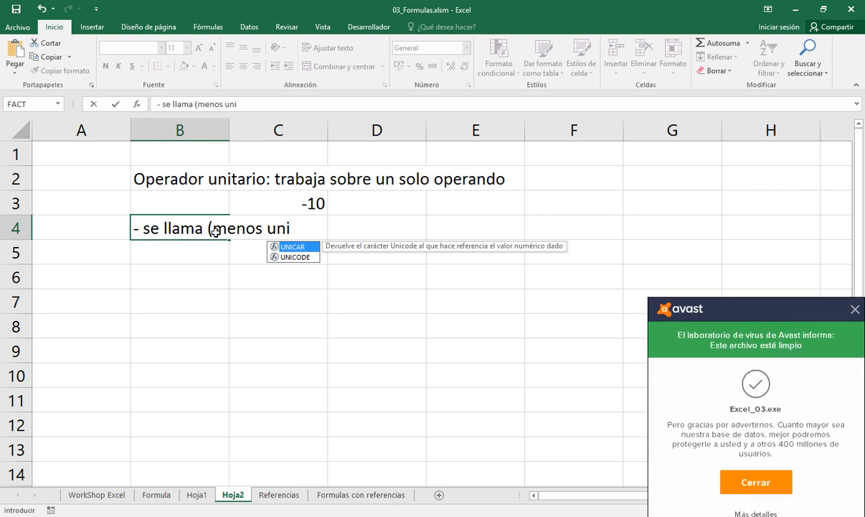
pyautogui.write('taro)')
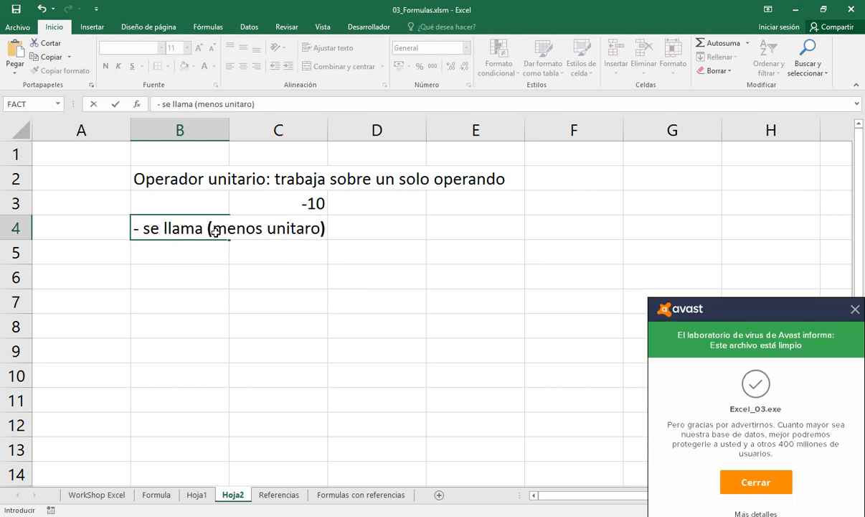
pyautogui.press('Return')
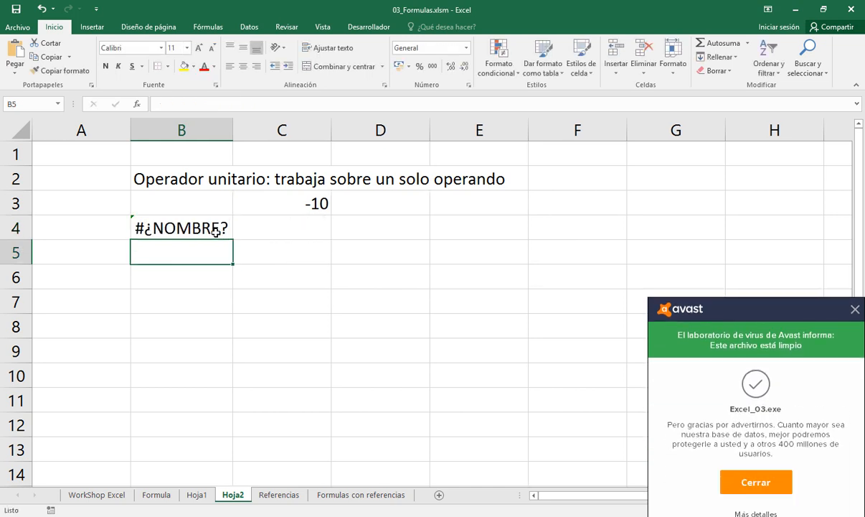
# Dismiss the antivirus notification and correct cell B4 so that "- se llama (menos unitaro)" is stored as plain text
pyautogui.click(853, 309)
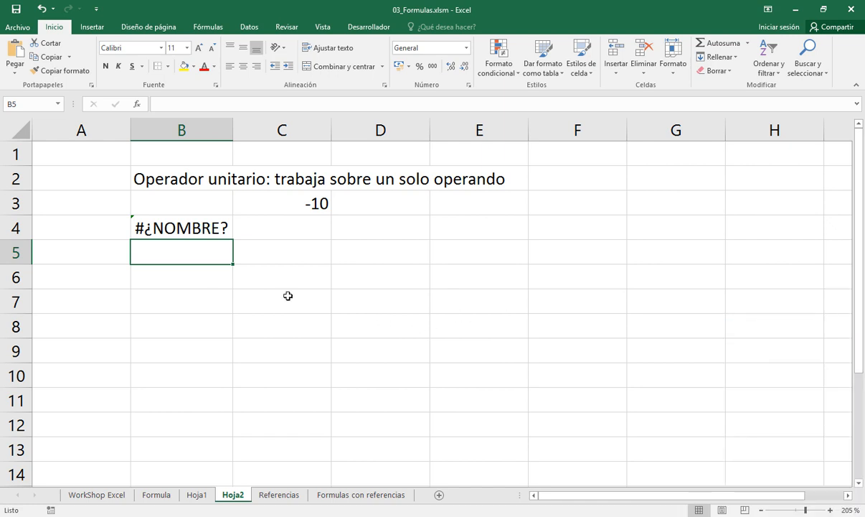
pyautogui.click(195, 228)
pyautogui.press('F2')
pyautogui.press('Home')
pyautogui.press('Right')
pyautogui.press('BackSpace')
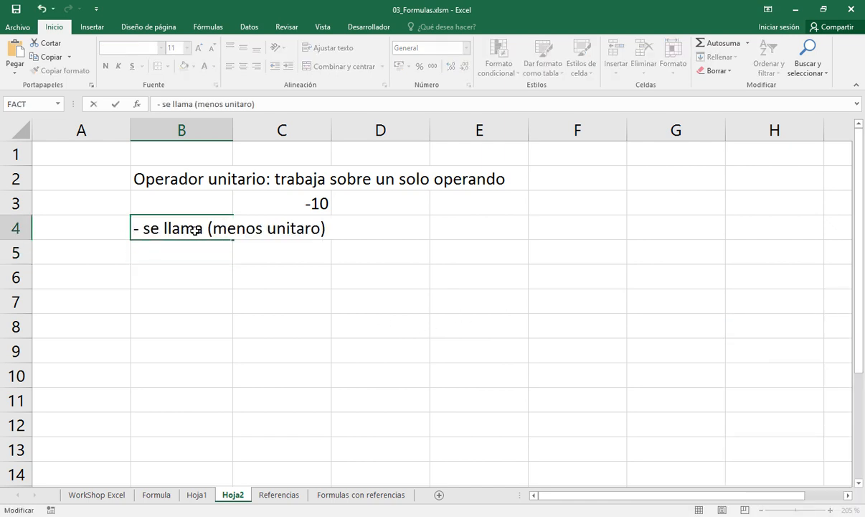
pyautogui.press('Return')
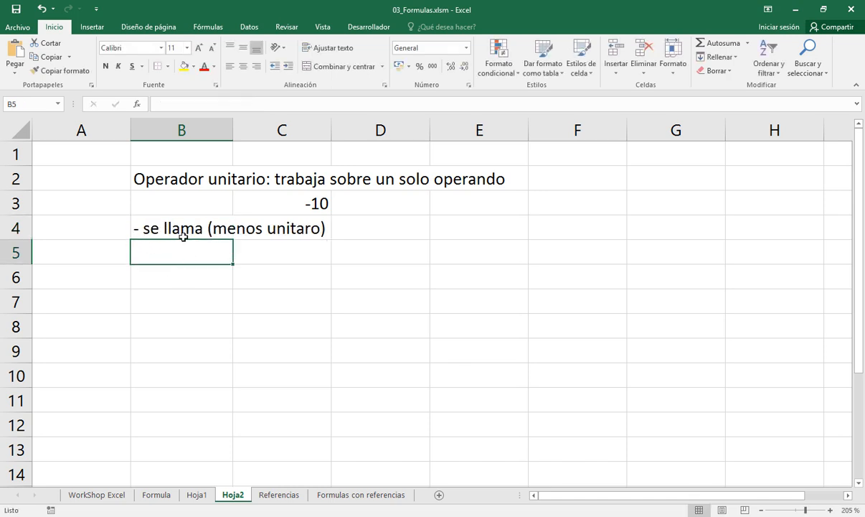
# Widen column C slightly and enter the note "10 es una constante" in cell D4
pyautogui.moveTo(331, 131); pyautogui.dragTo(360, 131)
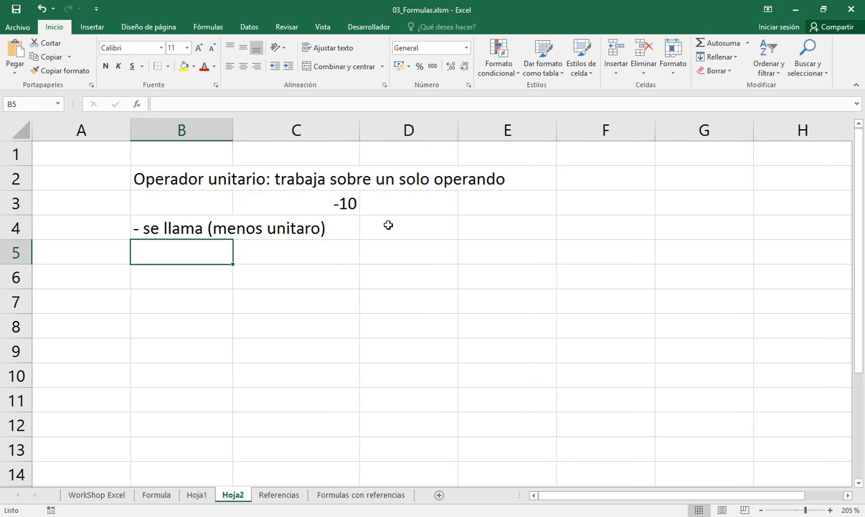
pyautogui.doubleClick(389, 225)
pyautogui.write('10')
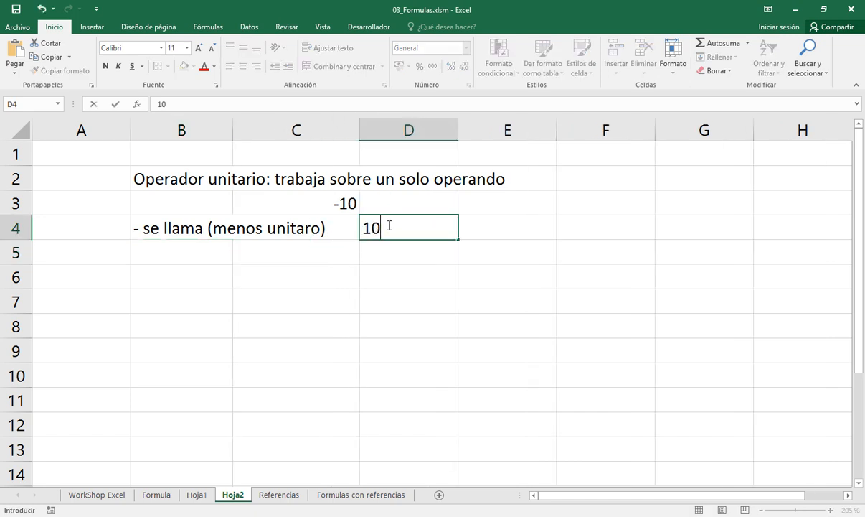
pyautogui.write(' es un ope')
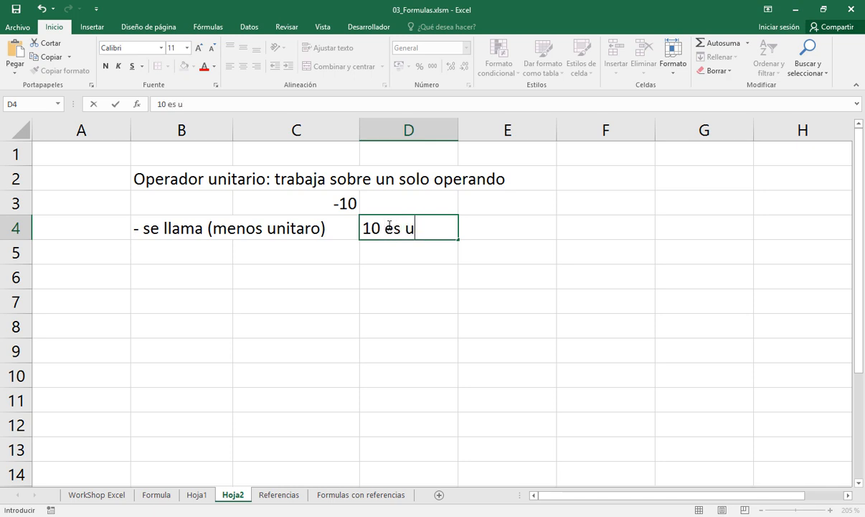
pyautogui.press('BackSpace')
pyautogui.press('BackSpace')
pyautogui.press('BackSpace')
pyautogui.press('BackSpace')
pyautogui.write('a constante')
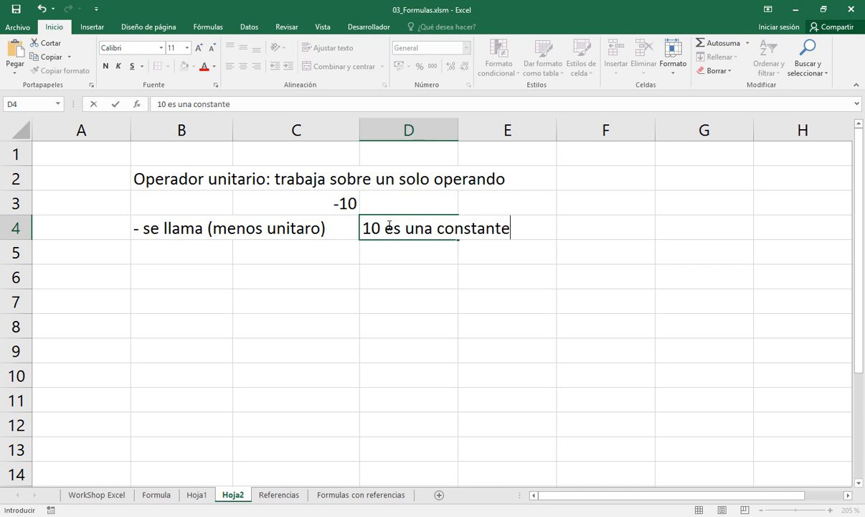
pyautogui.press('Return')
# Enter the label "operador" in cell B5, under the description of the minus sign
pyautogui.press('Left')
pyautogui.press('Left')
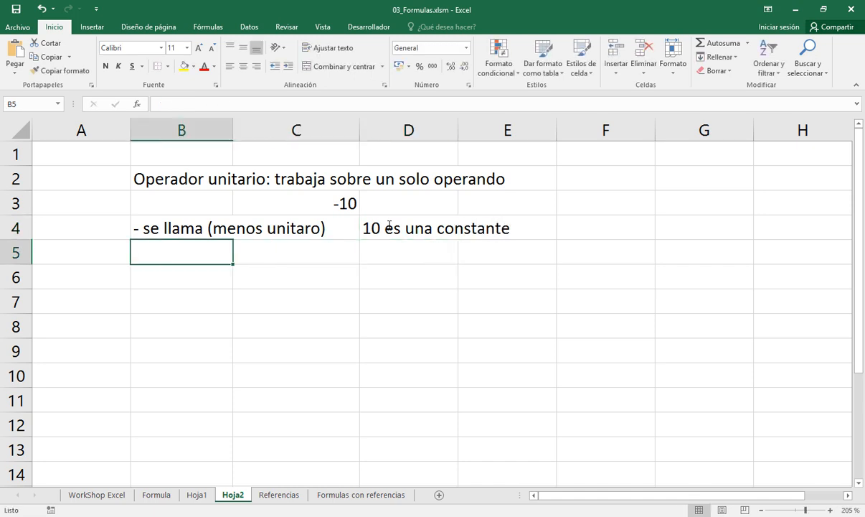
pyautogui.write('oerador')
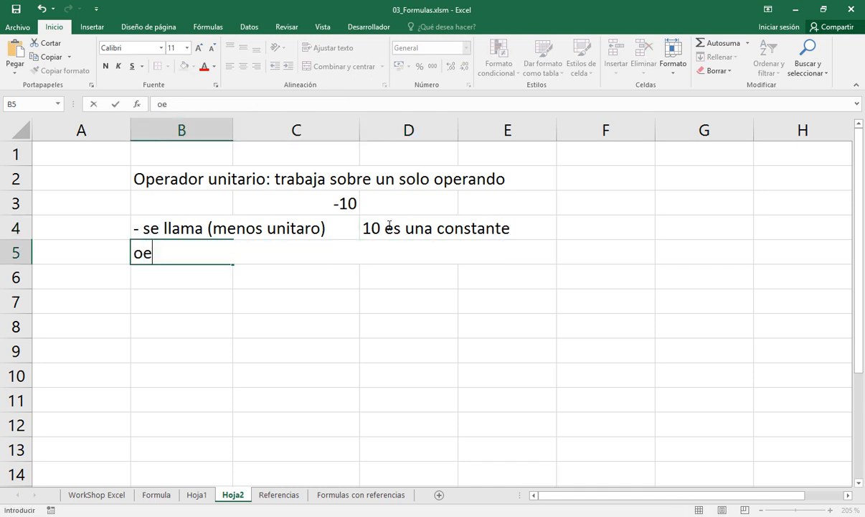
pyautogui.press('F2')
pyautogui.press('Left')
pyautogui.press('Left')
pyautogui.press('Left')
pyautogui.press('Left')
pyautogui.press('Left')
pyautogui.press('Left')
pyautogui.write('p')
pyautogui.press('Right')
pyautogui.press('Return')
# Enter the label "operando" in cell D5, under the note about the constant
pyautogui.press('Up')
pyautogui.press('Right')
pyautogui.press('Right')
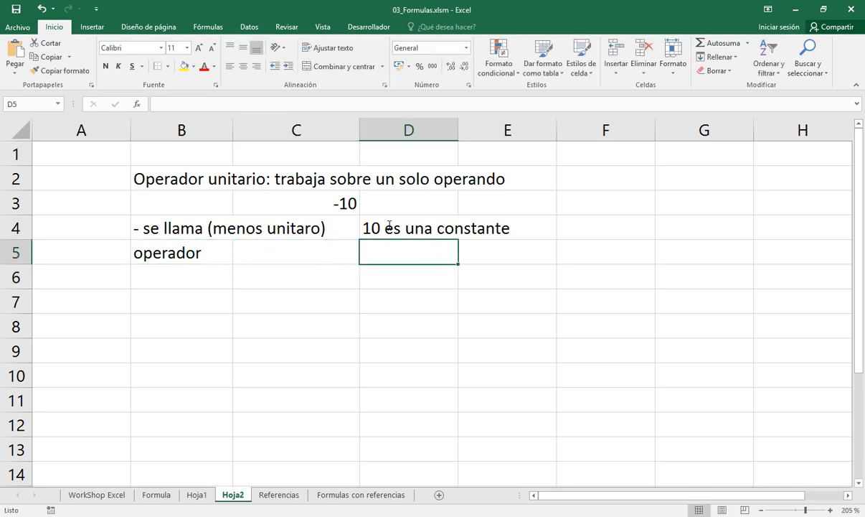
pyautogui.write('openado')
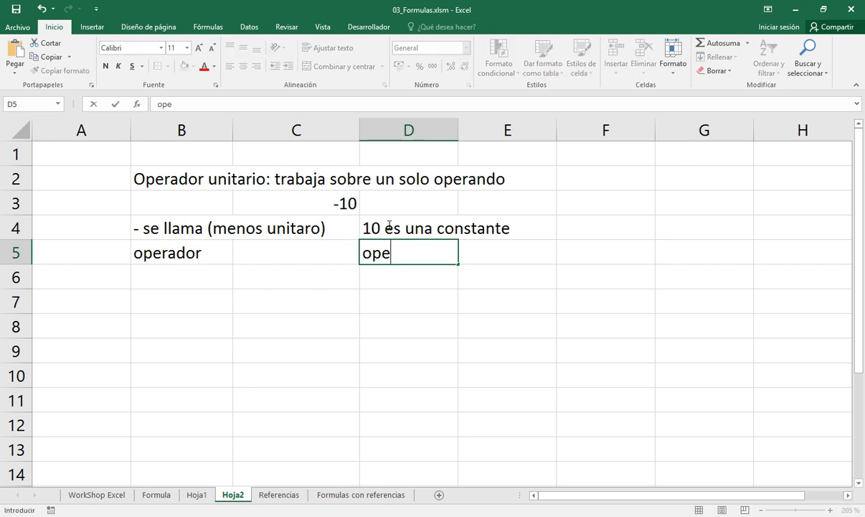
pyautogui.press('BackSpace')
pyautogui.press('BackSpace')
pyautogui.press('BackSpace')
pyautogui.press('BackSpace')
pyautogui.write('rano')
pyautogui.press('BackSpace')
pyautogui.write('do')
pyautogui.press('Return')
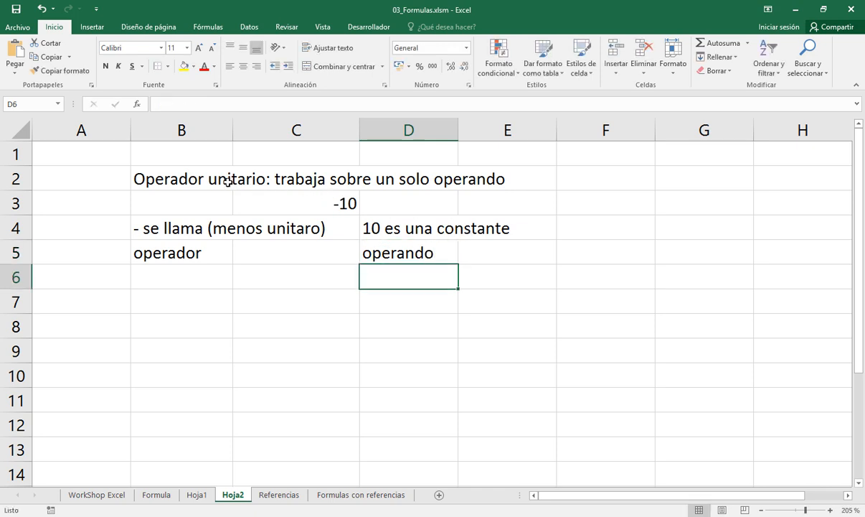
pyautogui.click(345, 203)
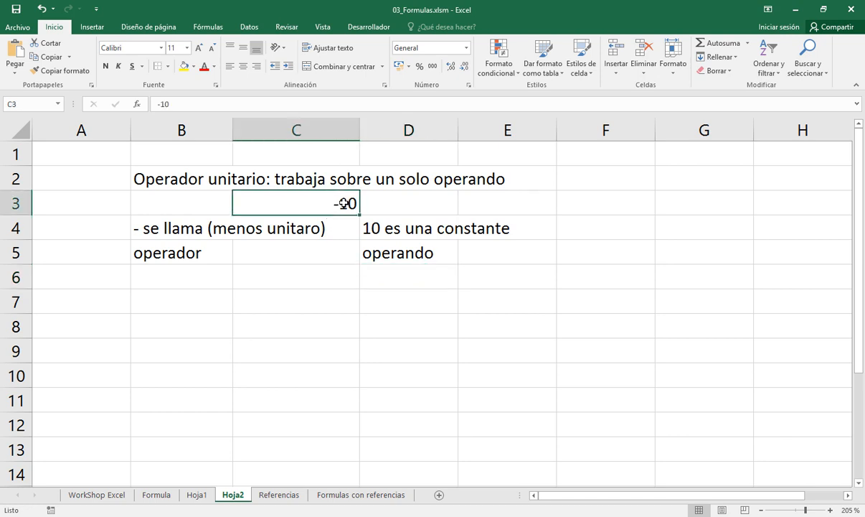
pyautogui.doubleClick(344, 203)
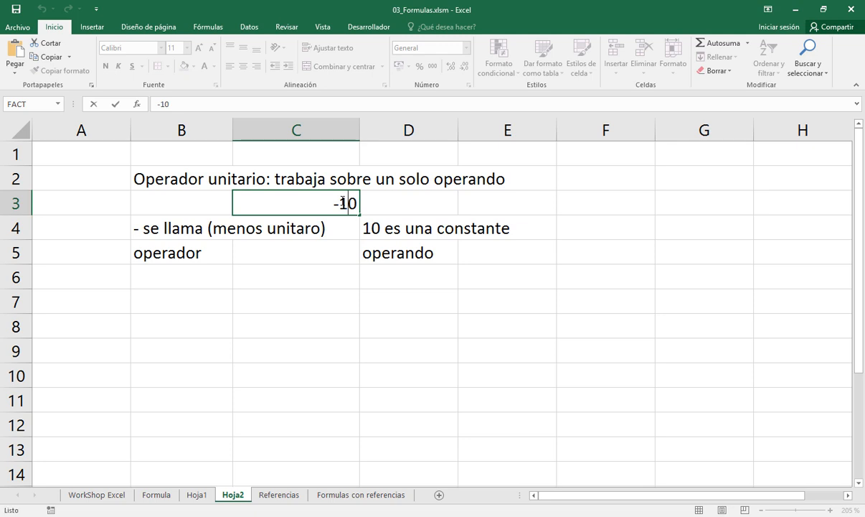
pyautogui.press('Escape')
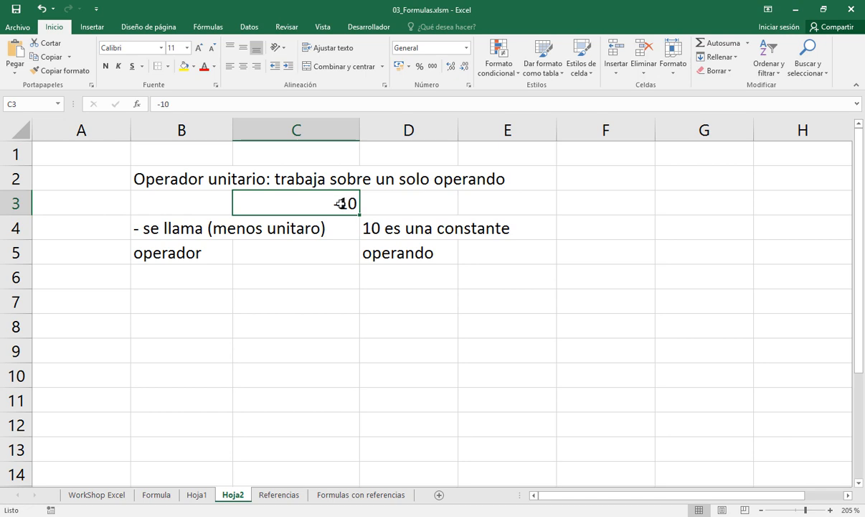
# Enter 35% in cell C8 as a second unary operator example
pyautogui.click(301, 318)
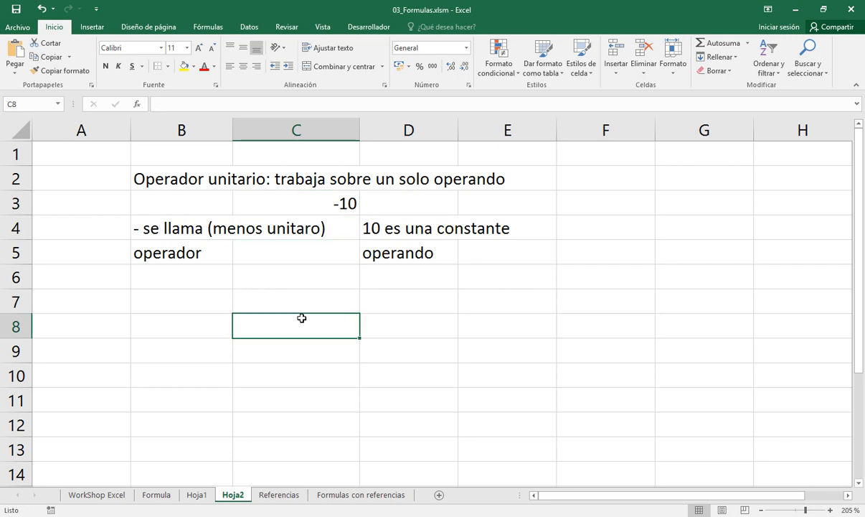
pyautogui.write('35')
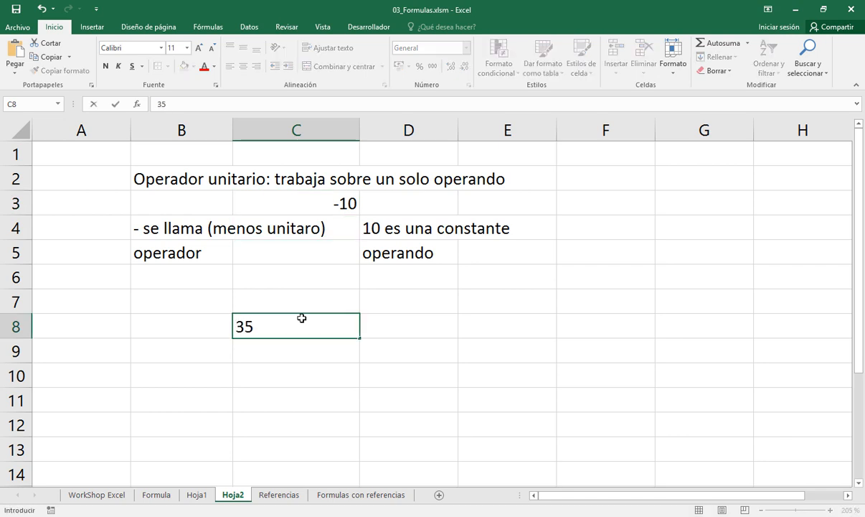
pyautogui.write('%')
pyautogui.press('Return')
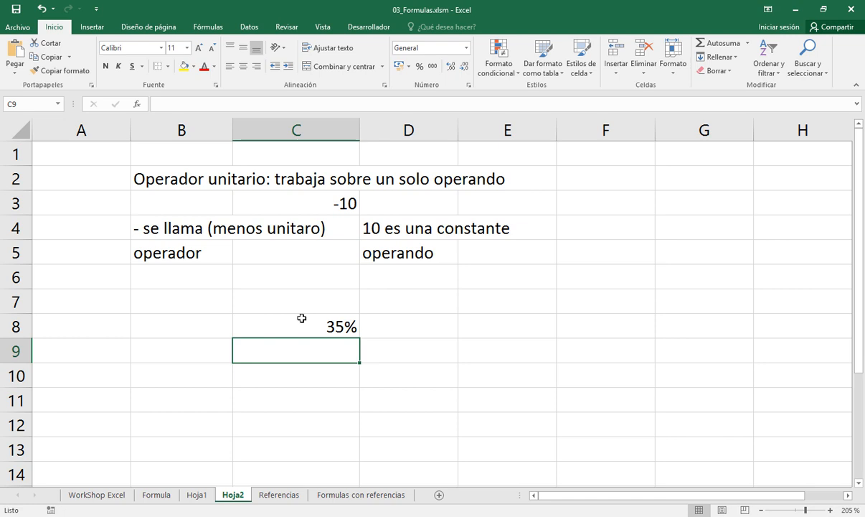
# Enter the note "35 es una constante" in cell B9 and the label "operando" in cell B10
pyautogui.press('Left')
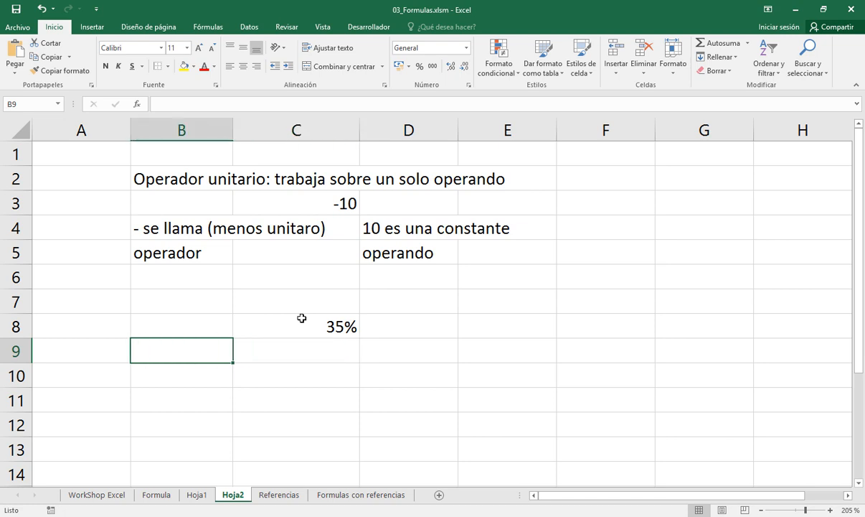
pyautogui.write('35 es una cosntante')
pyautogui.press('F2')
pyautogui.press('Left')
pyautogui.press('Left')
pyautogui.press('Left')
pyautogui.press('Left')
pyautogui.press('Left')
pyautogui.press('Left')
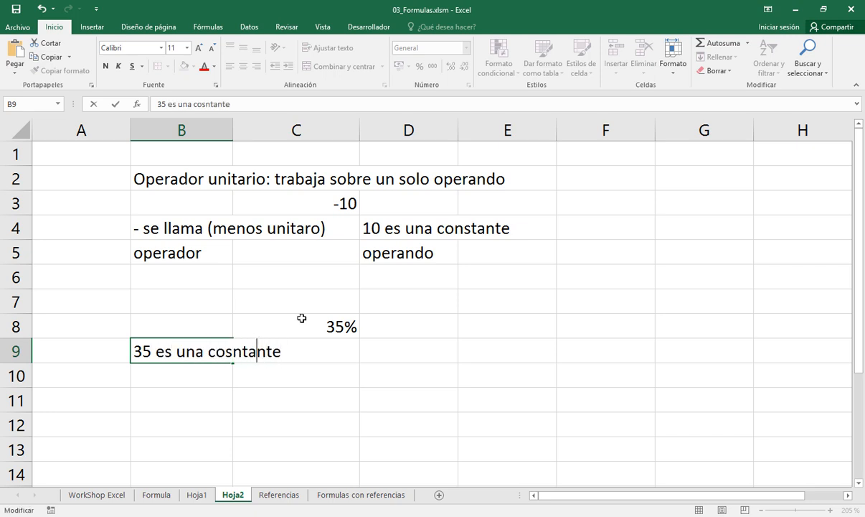
pyautogui.press('BackSpace')
pyautogui.write('s')
pyautogui.press('Return')
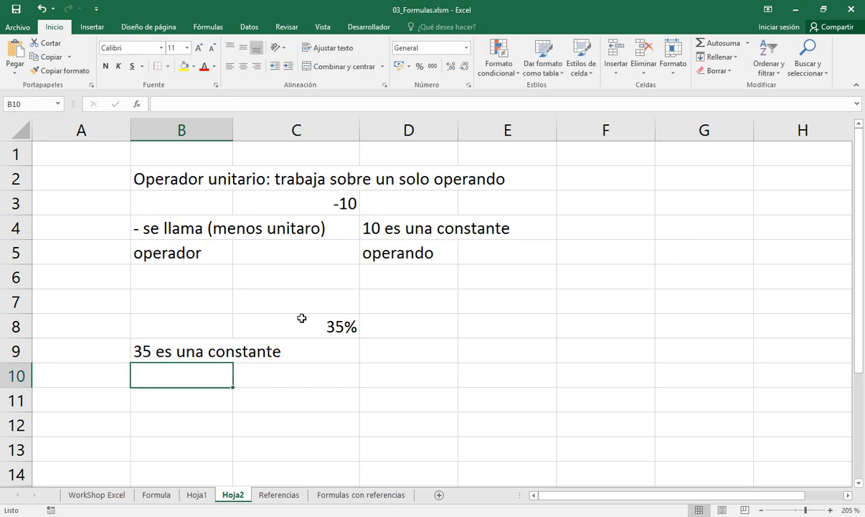
pyautogui.write('operando')
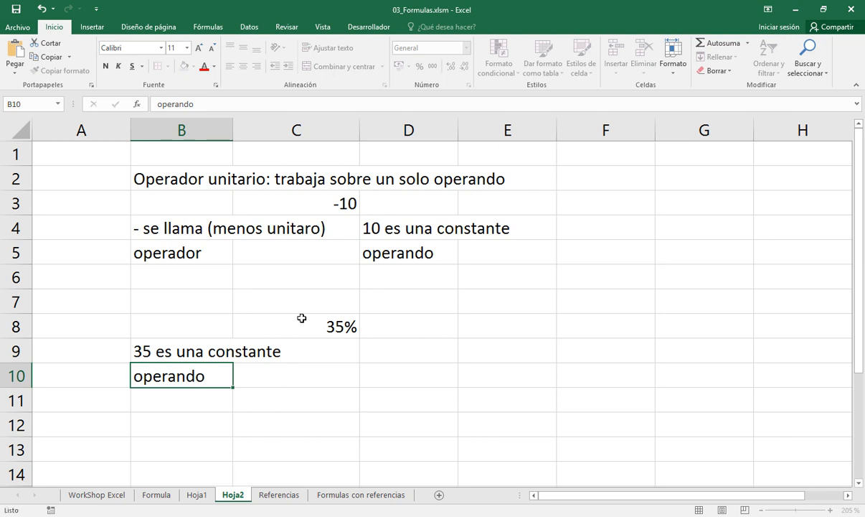
pyautogui.press('Return')
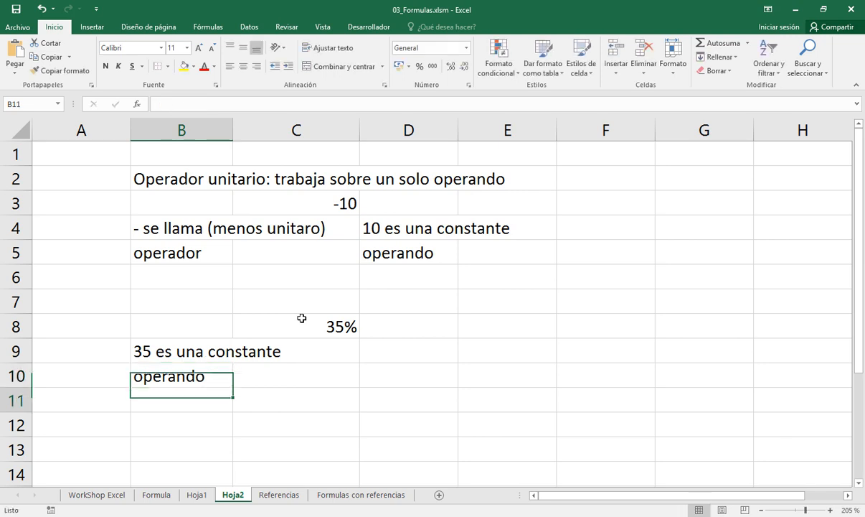
# Enter "% es una operación" as plain text in cell D9 and the label "operador" in cell D10
pyautogui.press('Up')
pyautogui.press('Up')
pyautogui.press('Right')
pyautogui.press('Right')
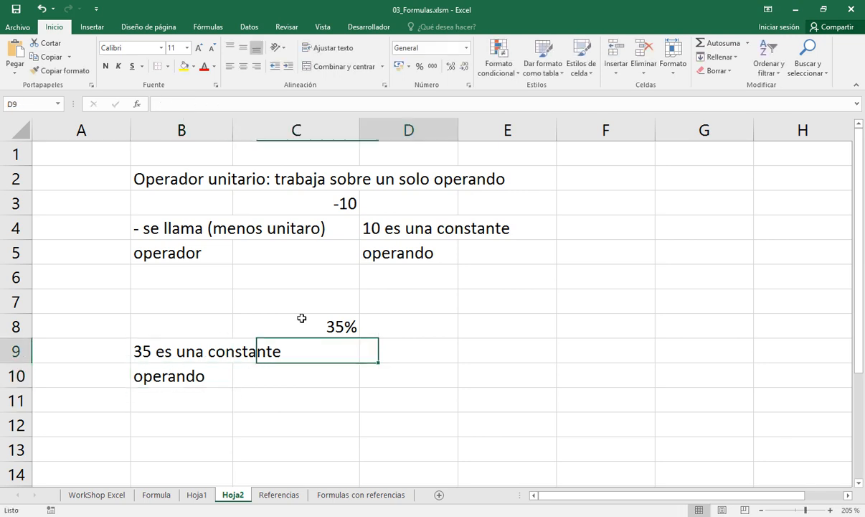
pyautogui.write("'")
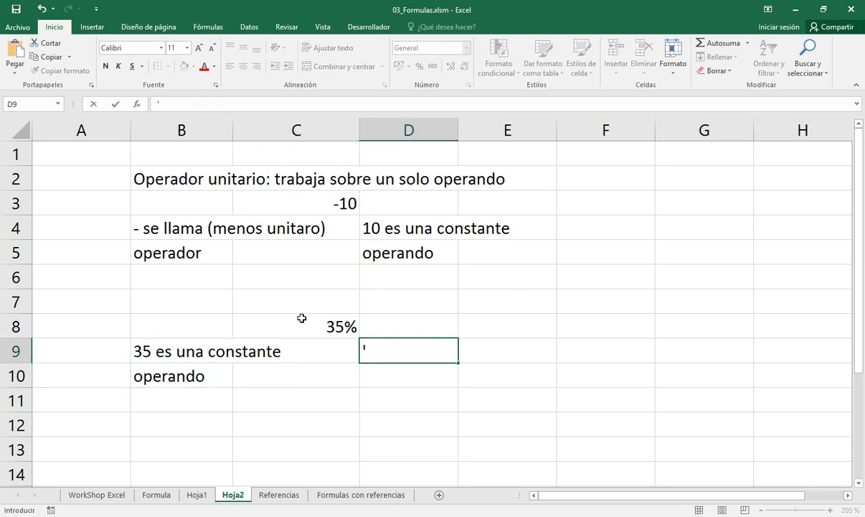
pyautogui.write('% es u')
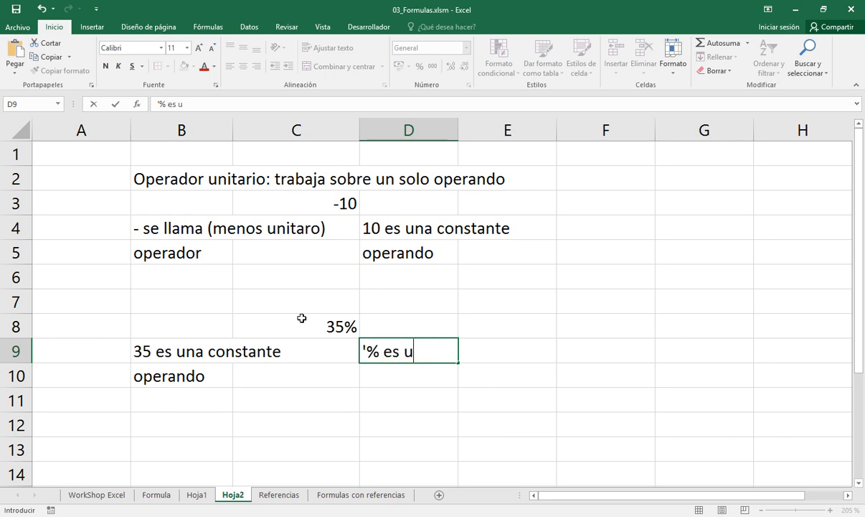
pyautogui.write('na ope')
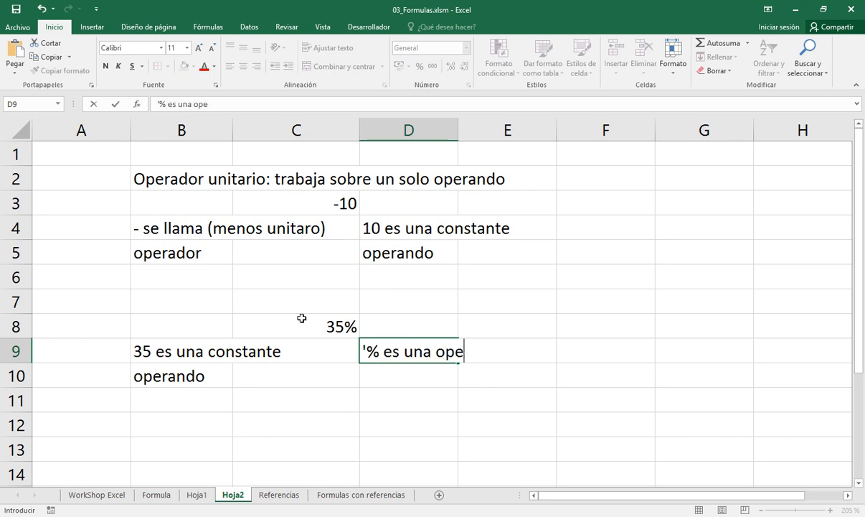
pyautogui.write('racion')
pyautogui.press('Return')
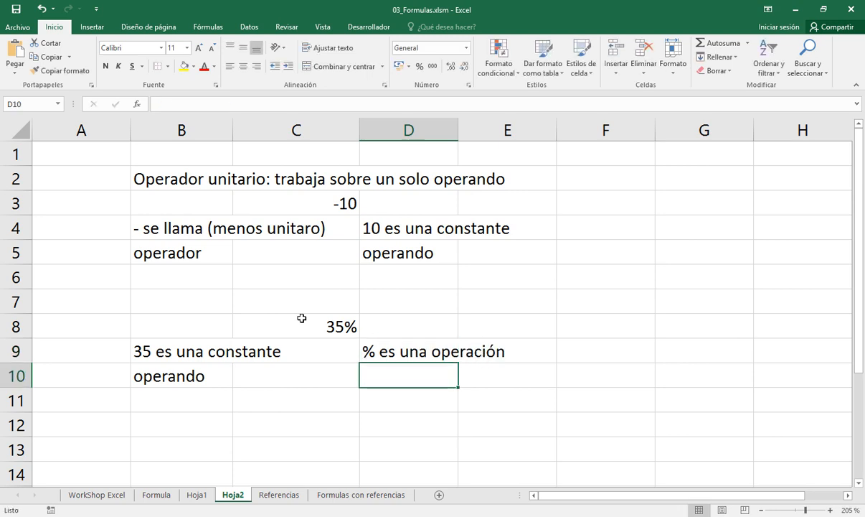
pyautogui.write('operador')
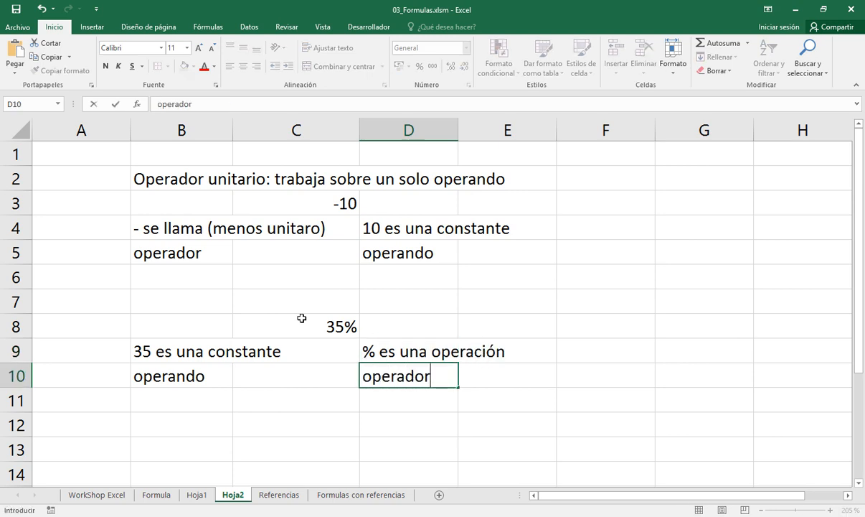
pyautogui.press('Return')
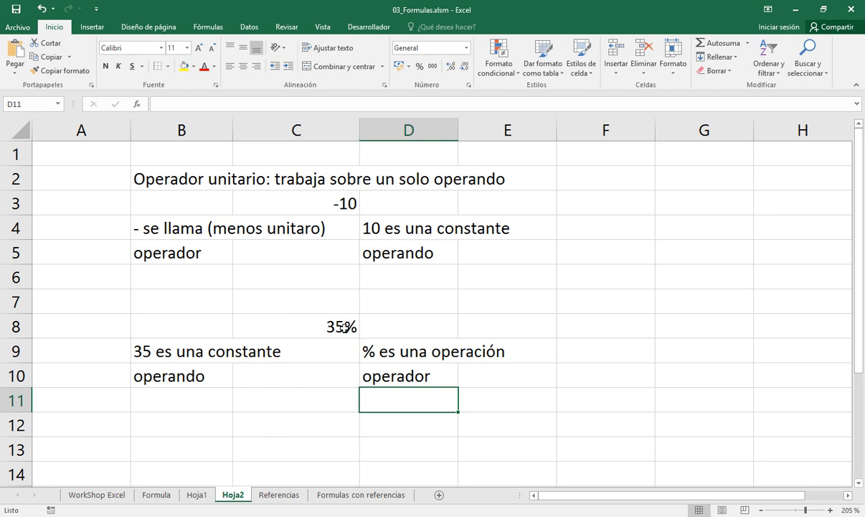
# Move the unary operator heading from cell B2 to cell A2
pyautogui.click(175, 180)
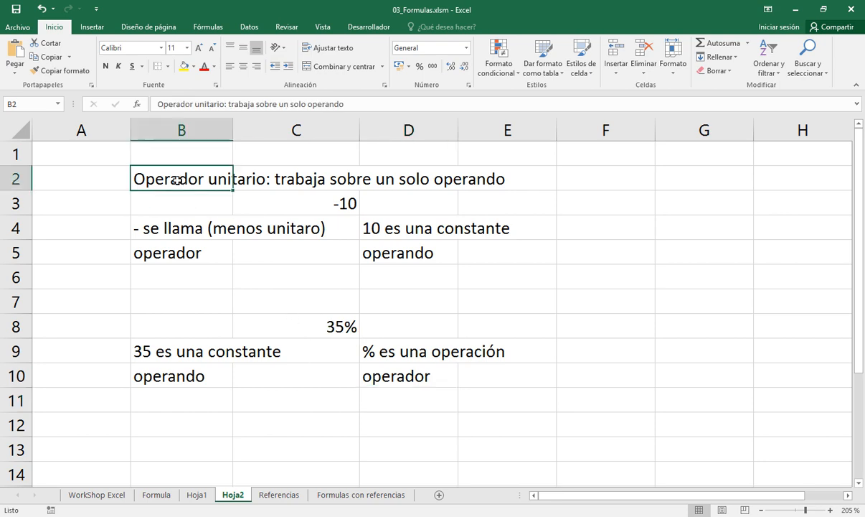
pyautogui.hotkey('ctrl', 'x')
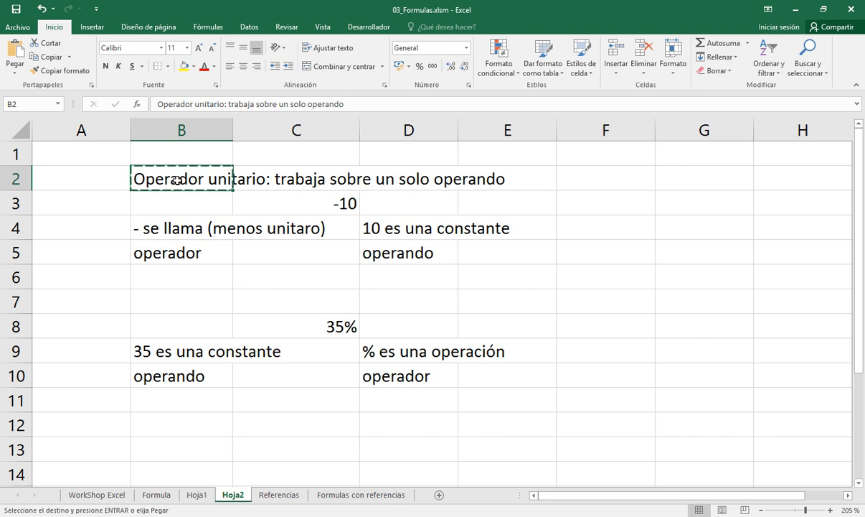
pyautogui.press('Left')
pyautogui.hotkey('ctrl', 'v')
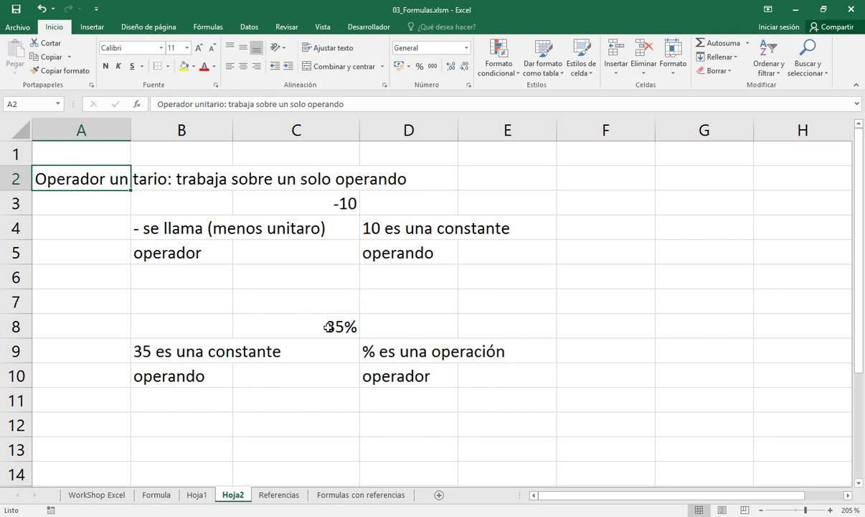
# Copy the unary operator heading from cell A2 into cell A13
pyautogui.hotkey('ctrl', 'c')
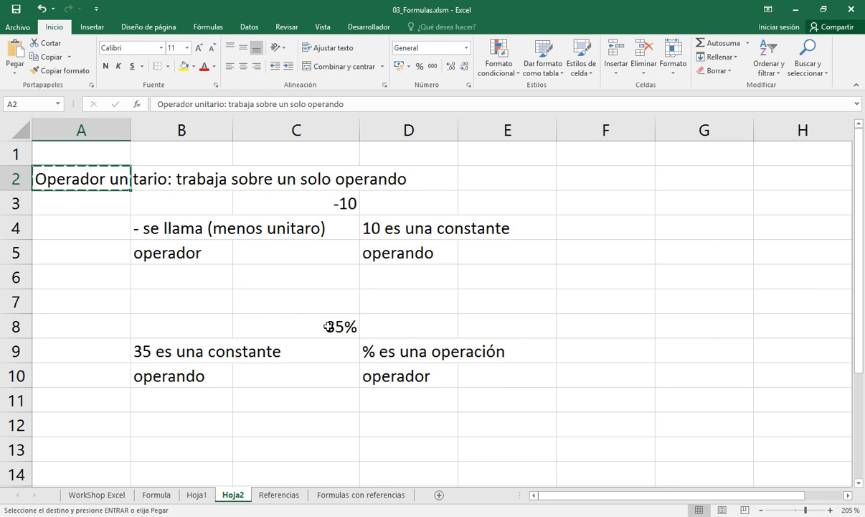
pyautogui.click(108, 448)
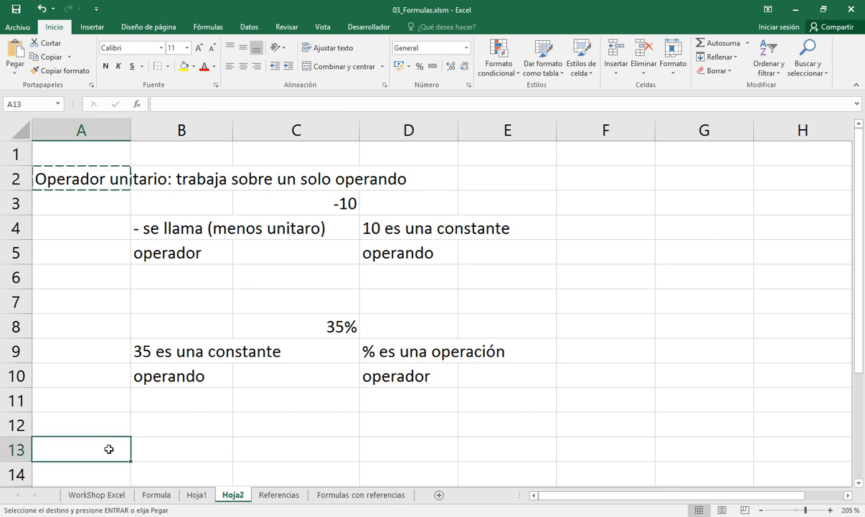
pyautogui.press('Return')
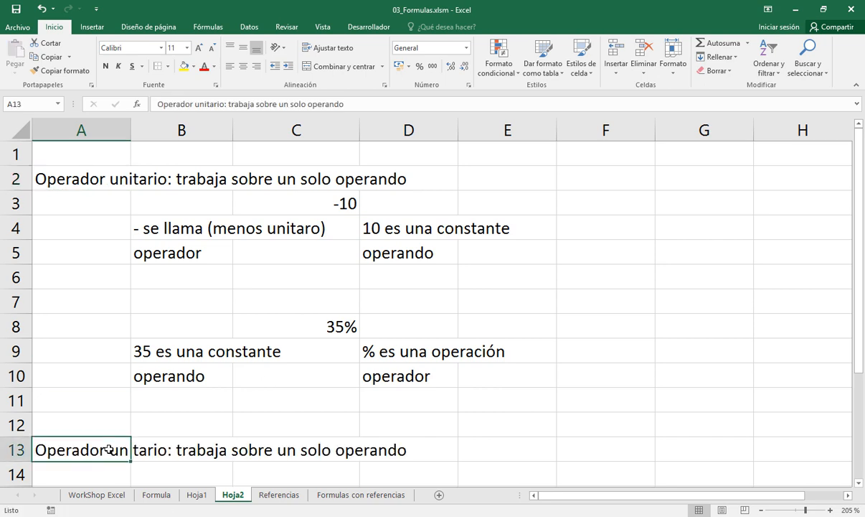
# Replace "unitario" with "binario" in the heading copied to cell A13
pyautogui.press('F2')
pyautogui.press('Left')
pyautogui.press('Left')
pyautogui.press('Left')
pyautogui.press('Left')
pyautogui.press('Left')
pyautogui.press('Left')
pyautogui.press('Left')
pyautogui.press('Left')
pyautogui.press('Left')
pyautogui.press('Left')
pyautogui.press('Left')
pyautogui.press('Left')
pyautogui.press('Left')
pyautogui.press('Left')
pyautogui.press('Left')
pyautogui.press('Left')
pyautogui.press('Left')
pyautogui.press('Left')
pyautogui.press('Left')
pyautogui.press('Left')
pyautogui.press('Left')
pyautogui.press('Left')
pyautogui.press('Left')
pyautogui.press('Left')
pyautogui.press('Left')
pyautogui.press('Left')
pyautogui.press('Left')
pyautogui.hotkey('shift', 'Left')
pyautogui.hotkey('shift', 'Left')
pyautogui.hotkey('shift', 'Left')
pyautogui.hotkey('shift', 'Left')
pyautogui.hotkey('shift', 'Left')
pyautogui.hotkey('shift', 'Left')
pyautogui.write('binari')
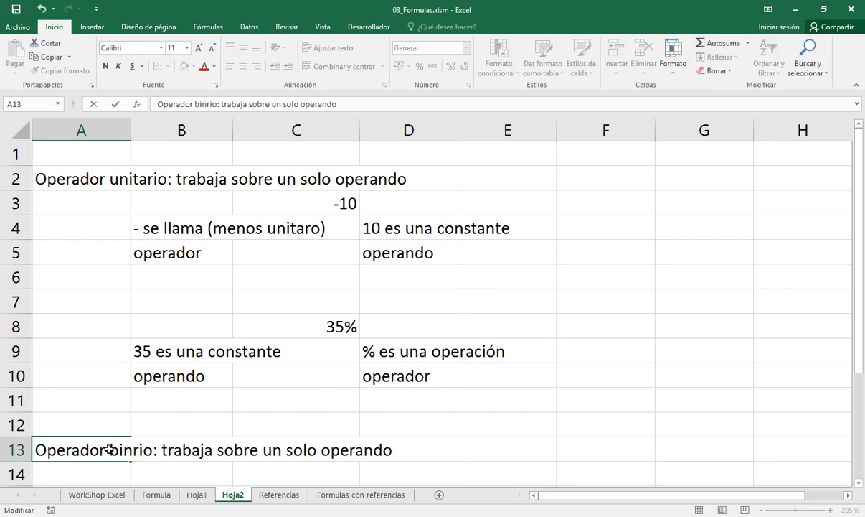
pyautogui.press('BackSpace')
pyautogui.press('BackSpace')
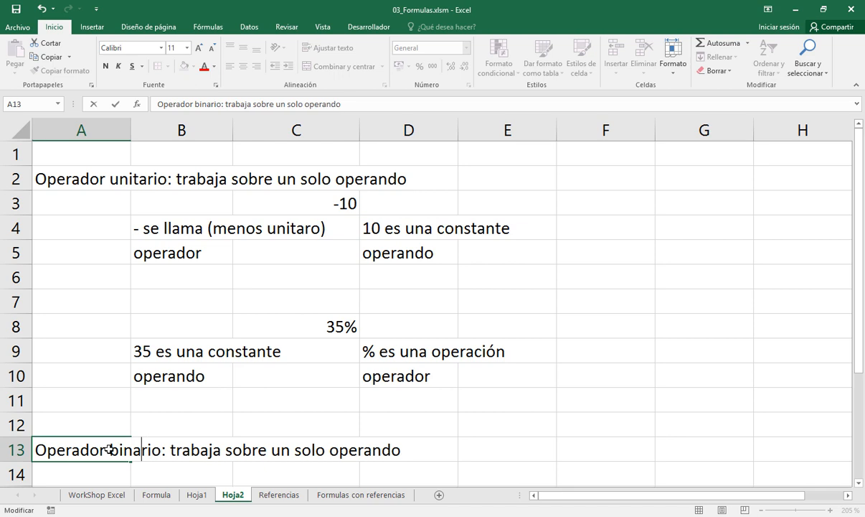
# Change the end of the heading in cell A13 to read "trabaja con dos operandos"
pyautogui.hotkey('ctrl', 'Right')
pyautogui.hotkey('ctrl', 'Right')
pyautogui.hotkey('ctrl', 'Right')
pyautogui.press('Left')
pyautogui.press('Left')
pyautogui.press('Left')
pyautogui.press('Left')
pyautogui.press('Left')
pyautogui.press('Left')
pyautogui.hotkey('ctrl', 'shift', 'Right')
pyautogui.hotkey('ctrl', 'shift', 'Right')
pyautogui.hotkey('ctrl', 'shift', 'Right')
pyautogui.write('con ')
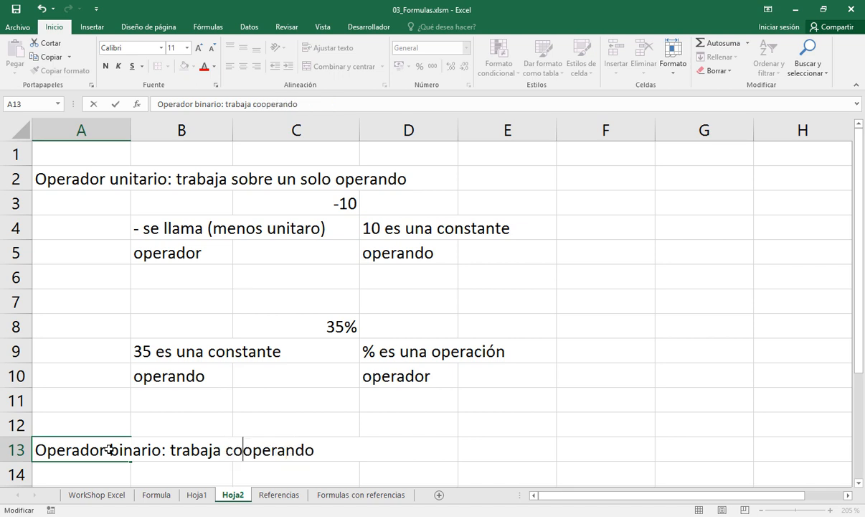
pyautogui.write('dos operando')
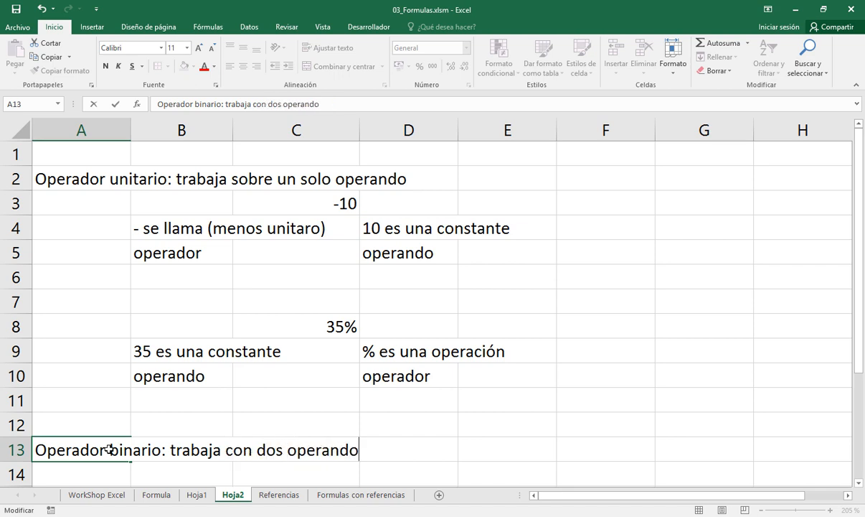
pyautogui.write('s')
pyautogui.press('Return')
pyautogui.press('Return')
pyautogui.press('Return')
pyautogui.press('Return')
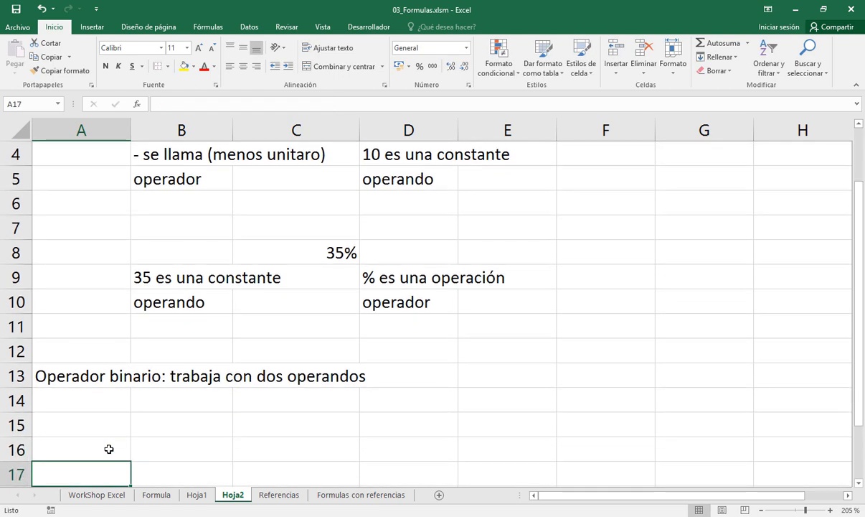
# Enter the binary operator example "2 + 7" as text in cell B15
pyautogui.press('Up')
pyautogui.press('Up')
pyautogui.press('Right')
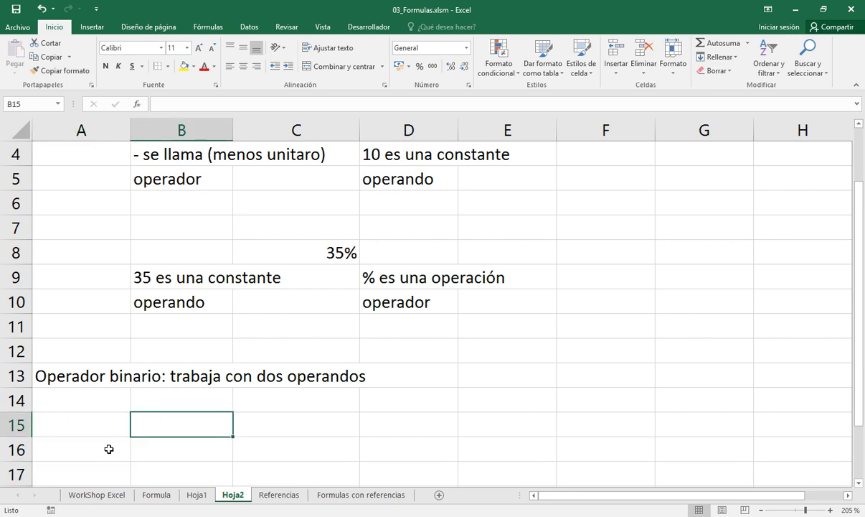
pyautogui.write('2 + ')
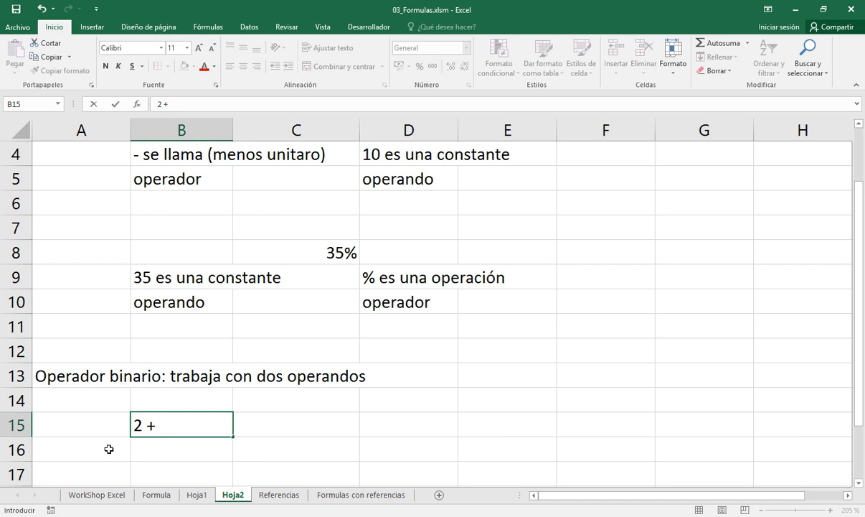
pyautogui.write('7')
pyautogui.press('Return')
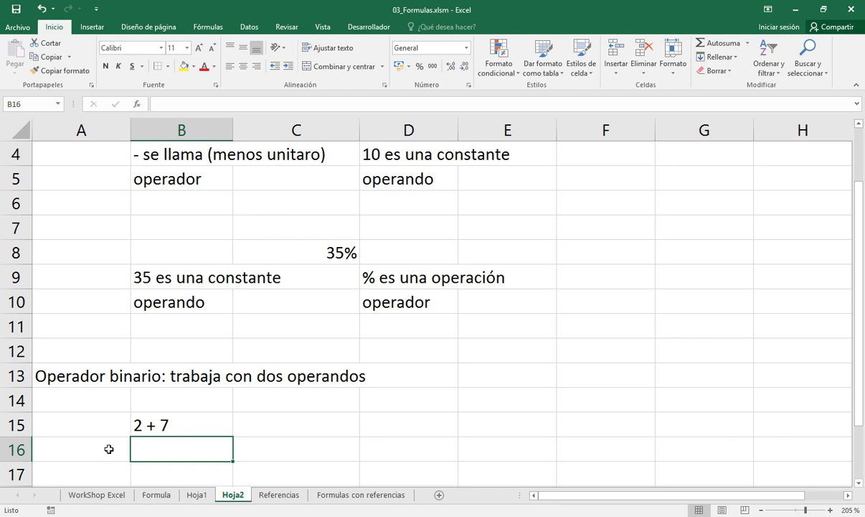
# Move the "2 + 7" example from cell B15 to cell C15
pyautogui.scroll(1, 109, 449)
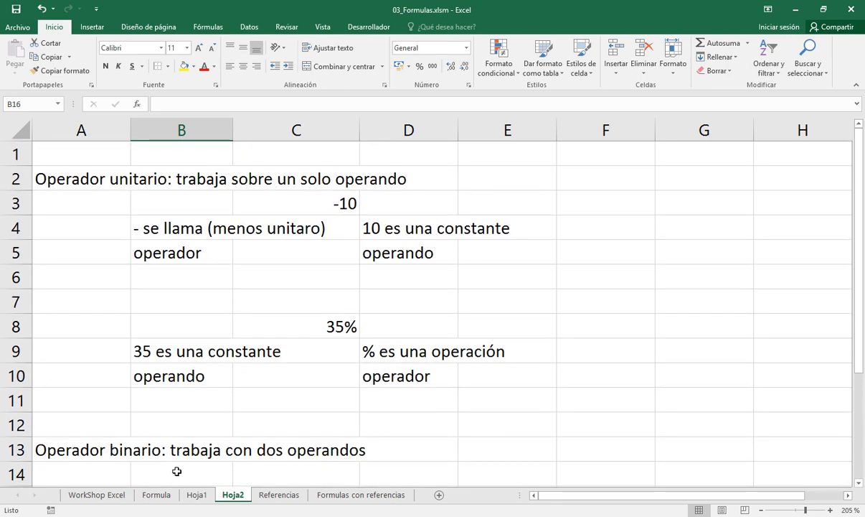
pyautogui.scroll(-1, 174, 465)
pyautogui.click(172, 431)
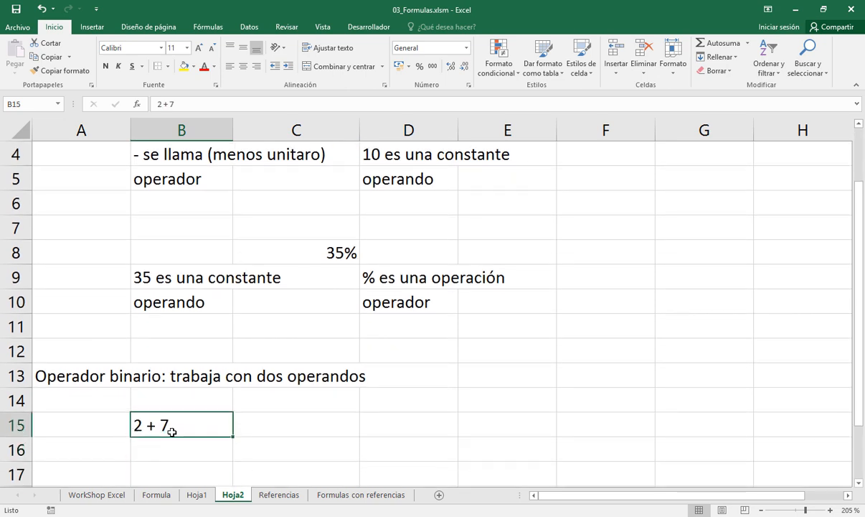
pyautogui.hotkey('ctrl', 'x')
pyautogui.press('Right')
pyautogui.hotkey('ctrl', 'v')
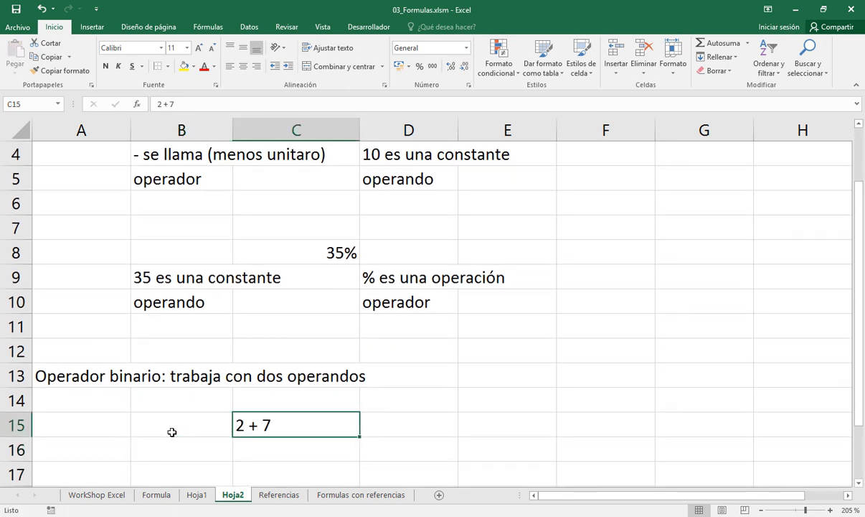
# Enter the note "2 y 7 son los operandos" in cell B16, below the binary operator example
pyautogui.press('Return')
pyautogui.press('Left')
pyautogui.write('2 y ')
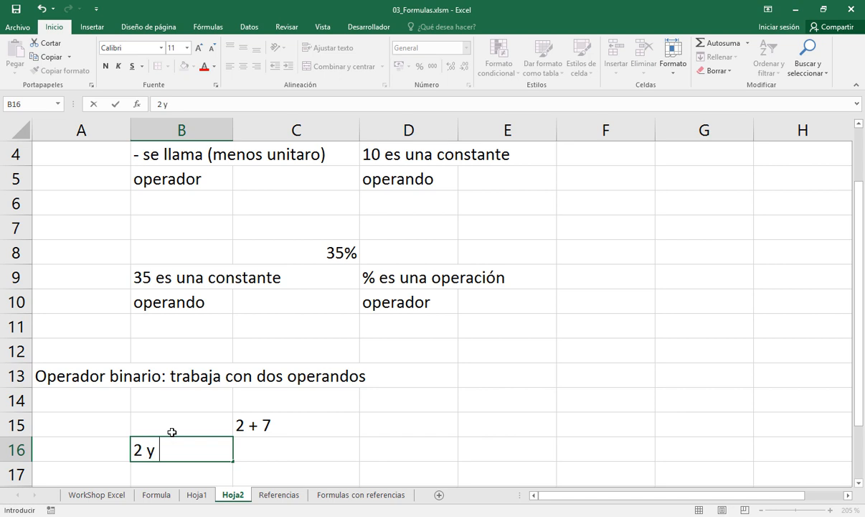
pyautogui.write('7 son los ')
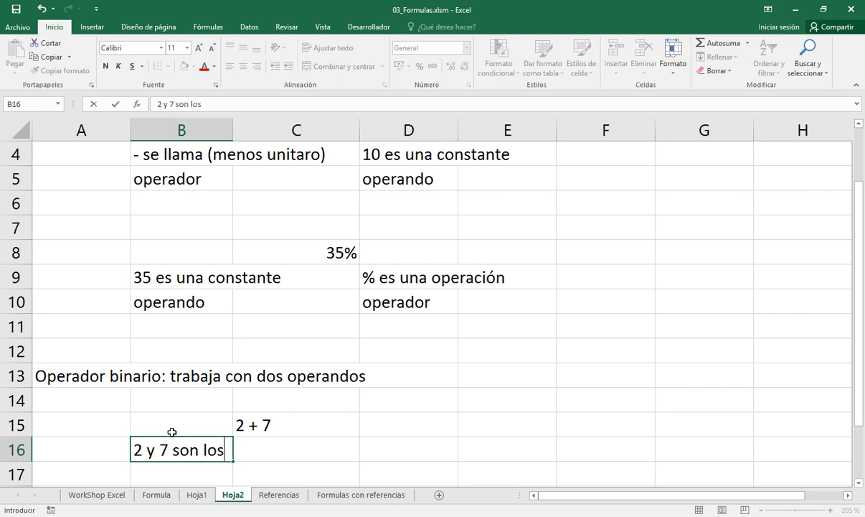
pyautogui.write('operandos')
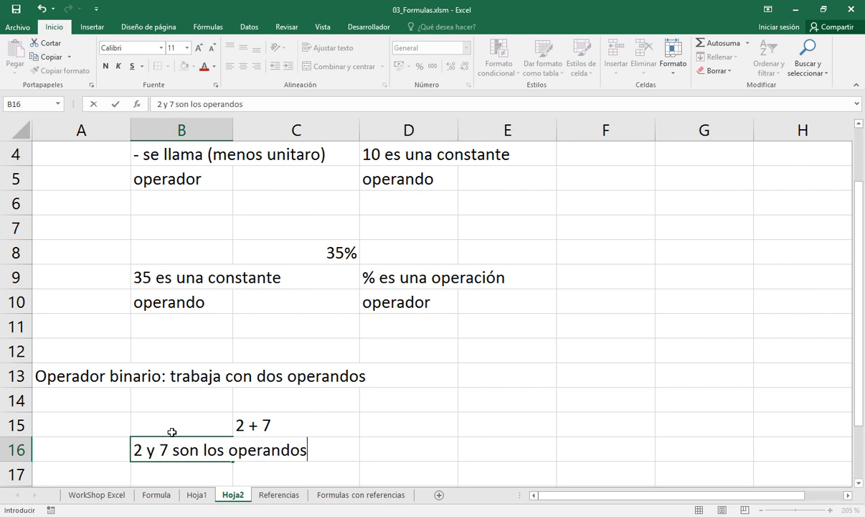
pyautogui.press('Return')
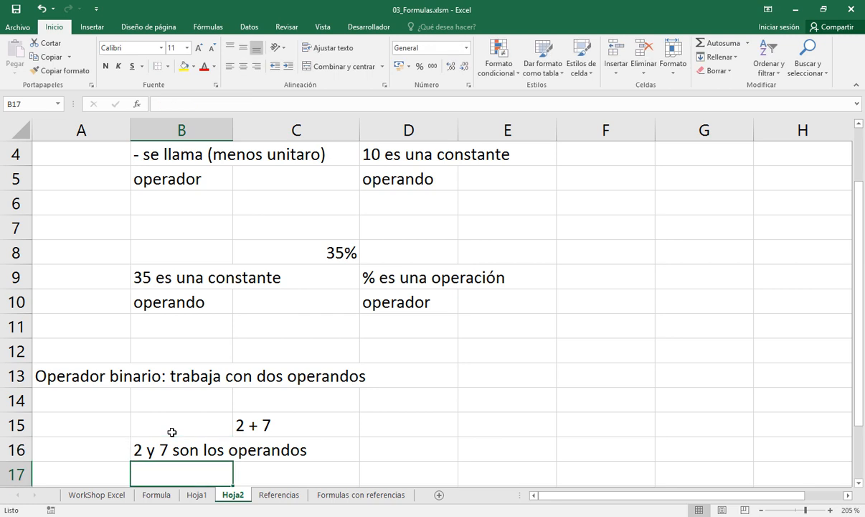
# Enter "+ es el operador" as text in cell D16, beside the operands note
pyautogui.scroll(-1, 172, 432)
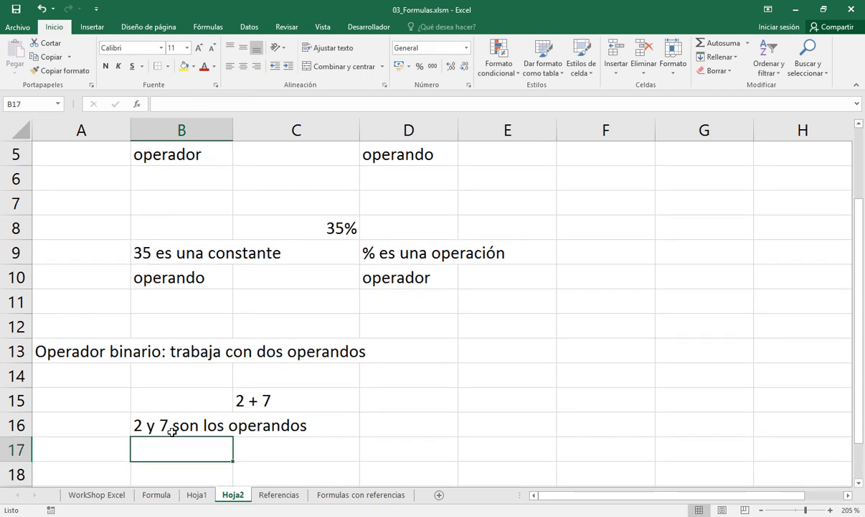
pyautogui.click(385, 427)
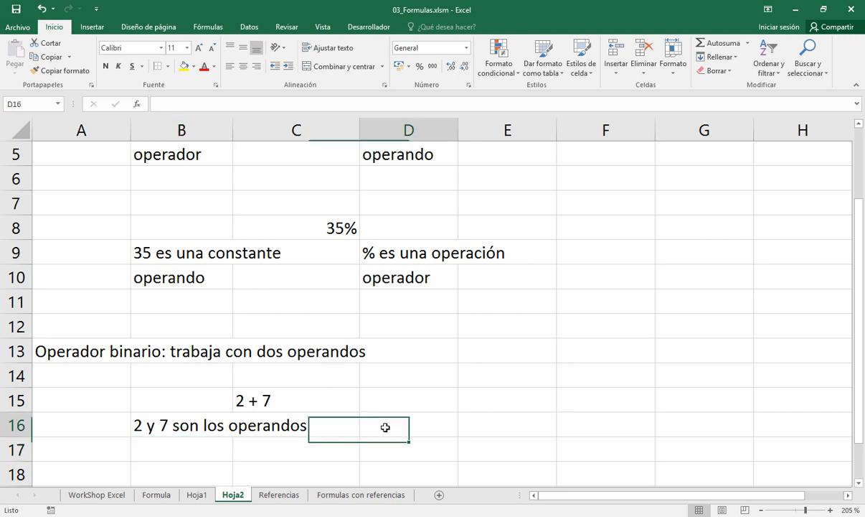
pyautogui.write("'+ ")
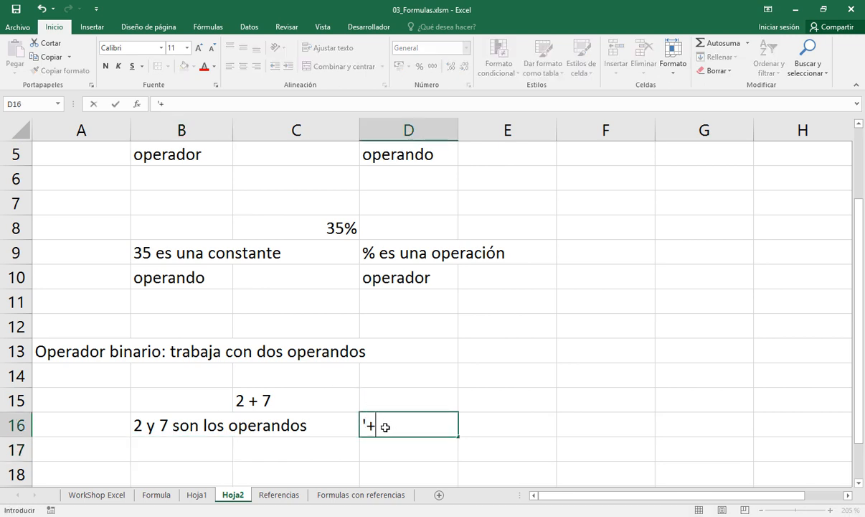
pyautogui.write('es el operador')
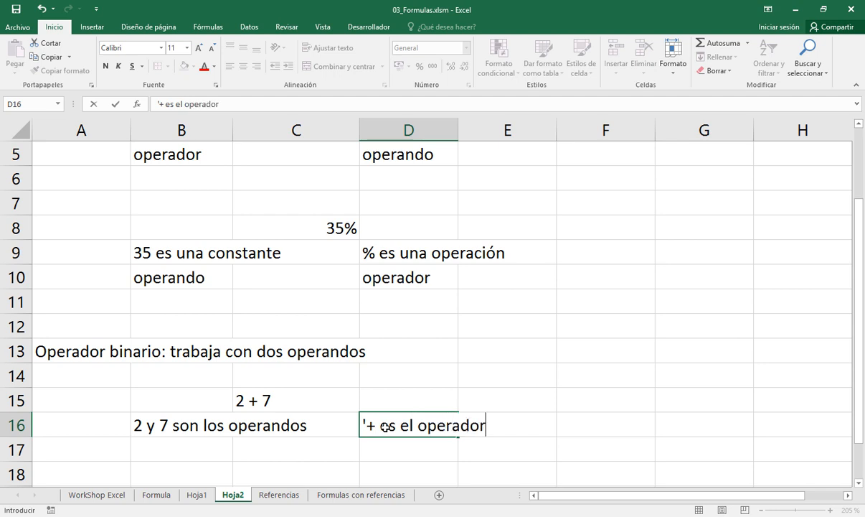
pyautogui.press('Return')
pyautogui.click(386, 427)
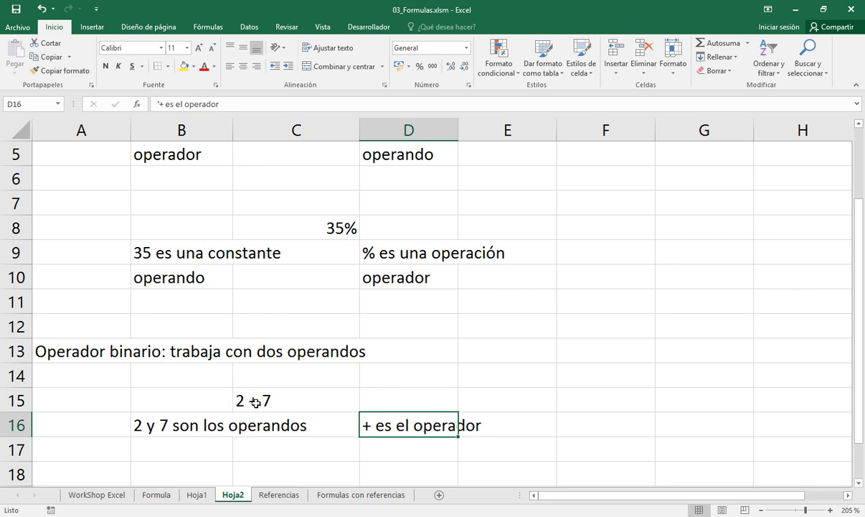
# Label the operands as "constantes" in cell B17, below the operands note
pyautogui.click(210, 425)
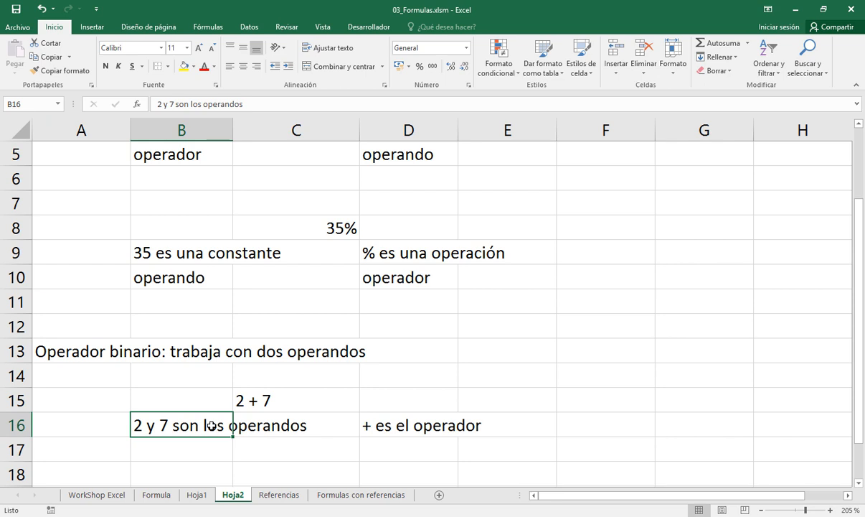
pyautogui.press('Return')
pyautogui.write('co')
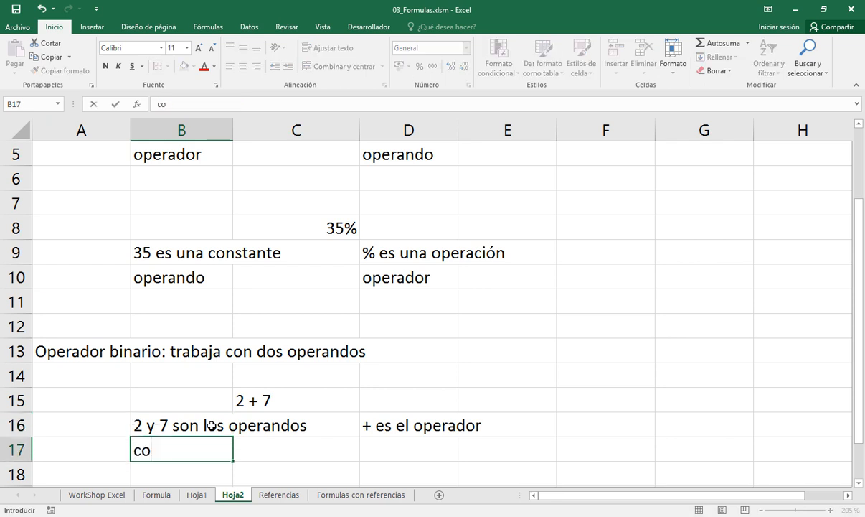
pyautogui.write('nstantes')
# Describe the plus operator as "operación de suma" in cell D17
pyautogui.press('Tab')
pyautogui.press('Tab')
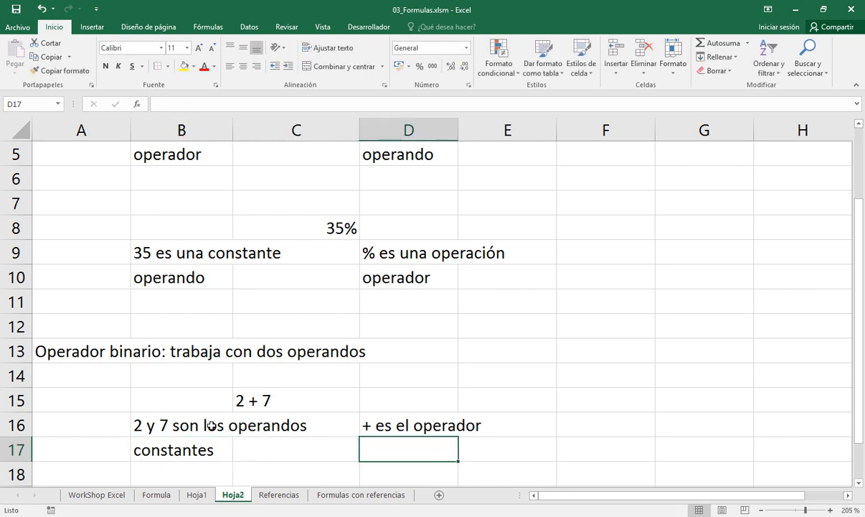
pyautogui.press('Up')
pyautogui.press('Down')
pyautogui.write('o')
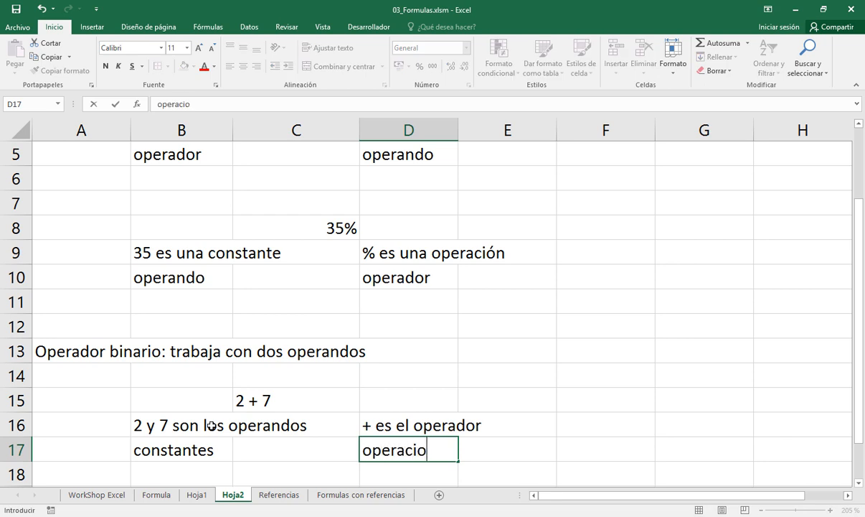
pyautogui.write('peración de suma')
pyautogui.press('Return')
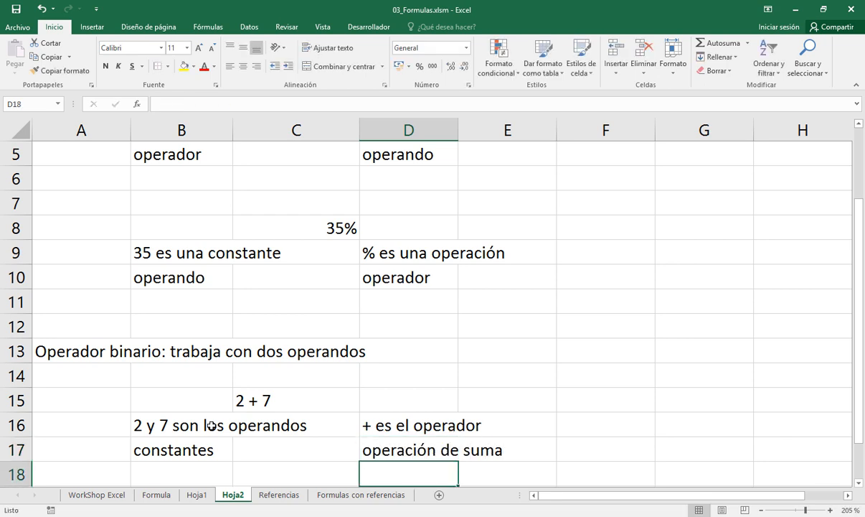
pyautogui.press('Up')
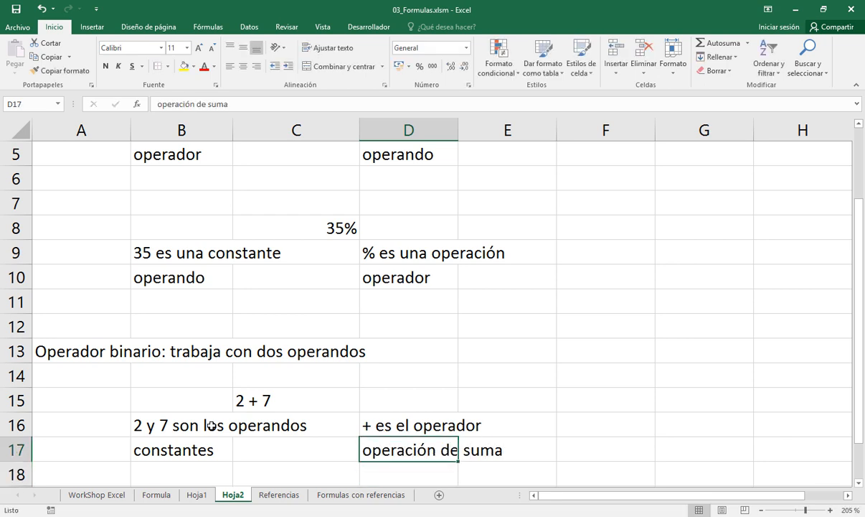
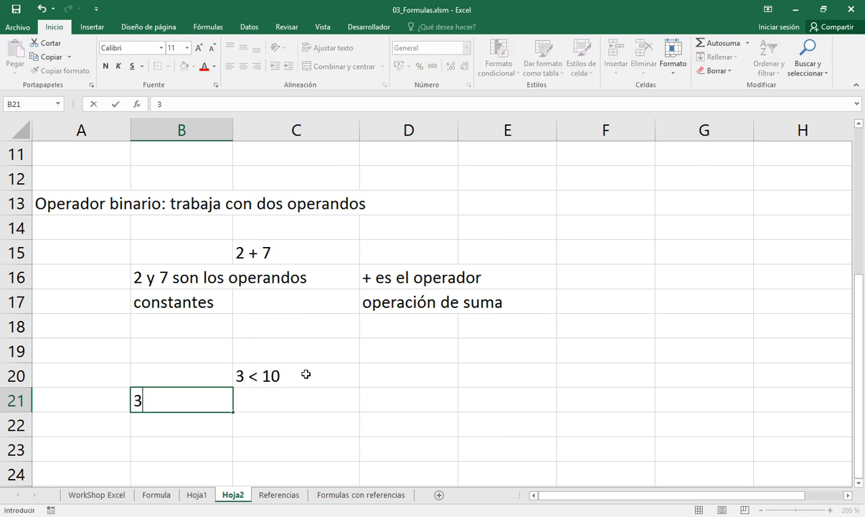
# Complete the note in cell B21 as "3 y 10 operandos", below the less-than example
pyautogui.write('y 10 operandos')
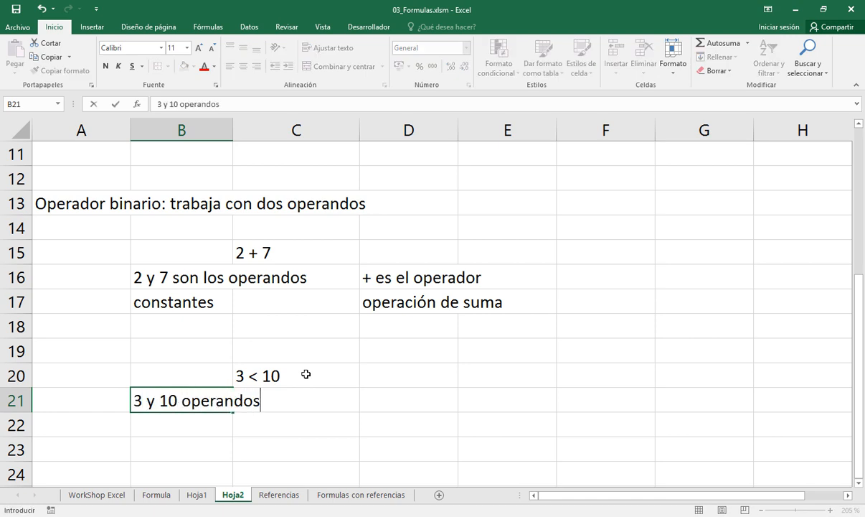
pyautogui.press('Return')
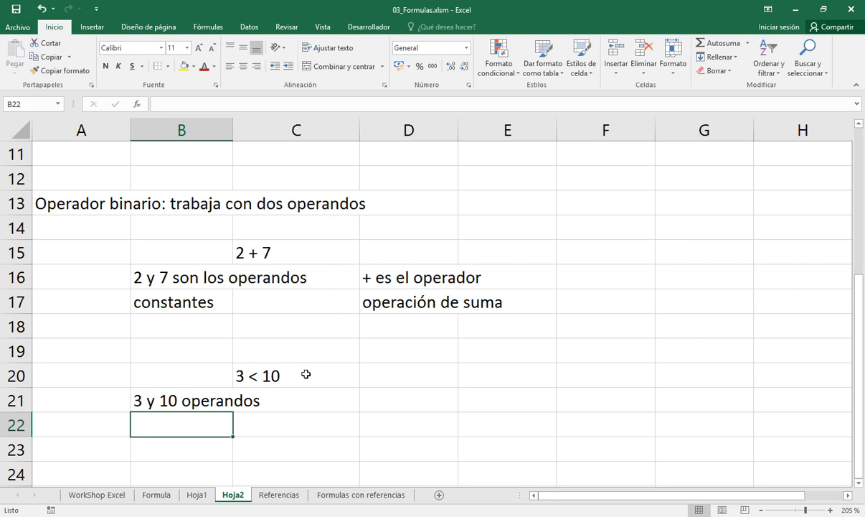
# Label the operands as "constates o valores" in cell B22, below the 3 and 10 operands note
pyautogui.write('constate')
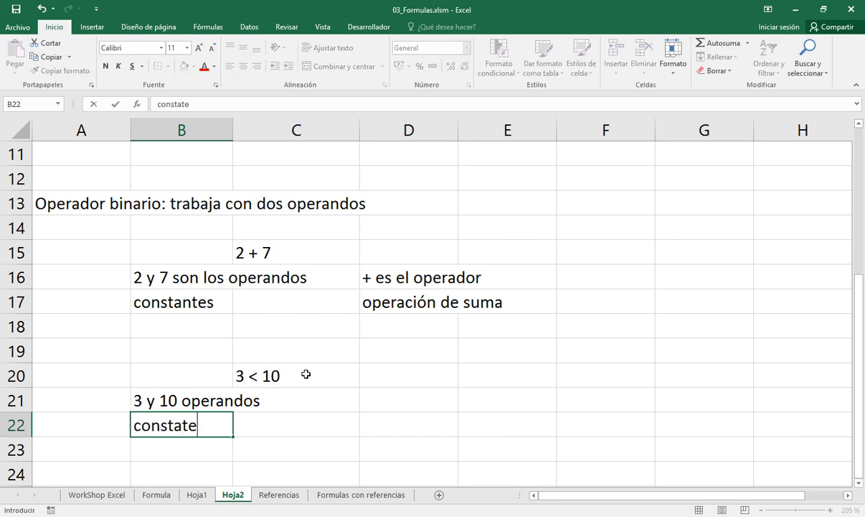
pyautogui.write('s o valo')
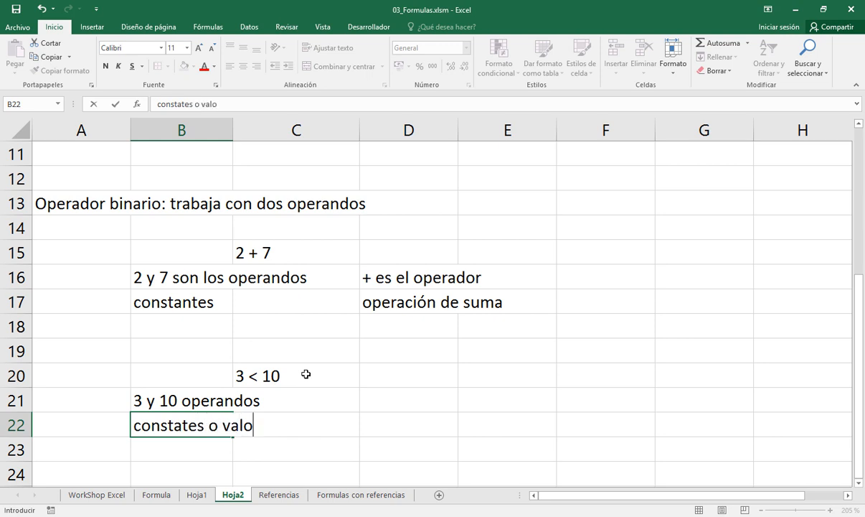
pyautogui.write('res')
pyautogui.press('Return')
# Enter "< es el operador" in cell D21, beside the 3 and 10 operands note
pyautogui.press('Up')
pyautogui.press('Up')
pyautogui.press('Right')
pyautogui.press('Right')
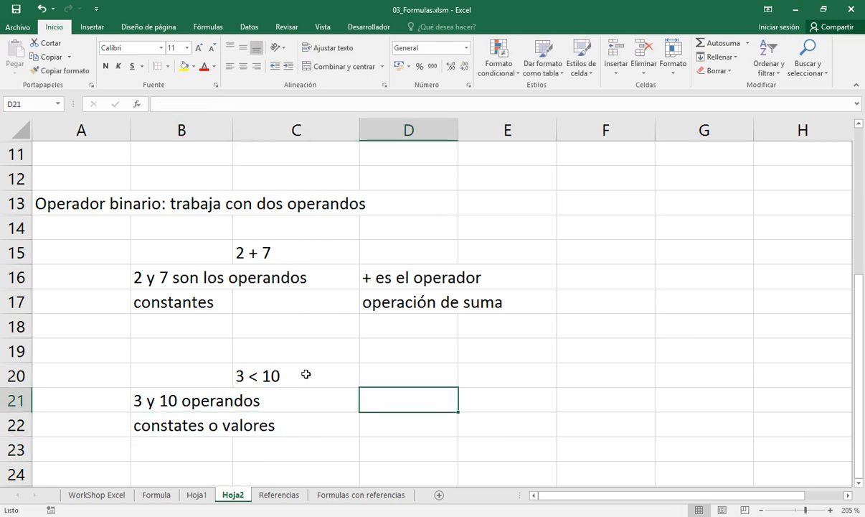
pyautogui.write('<')
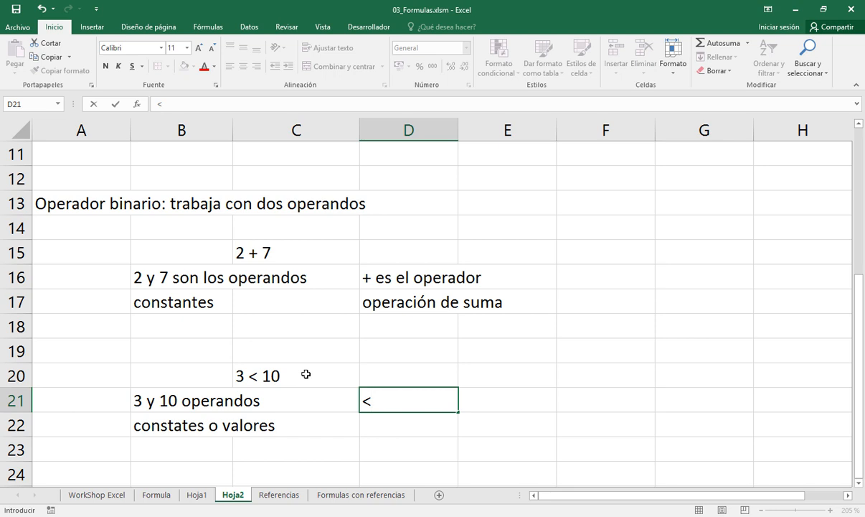
pyautogui.write(' es el oper')
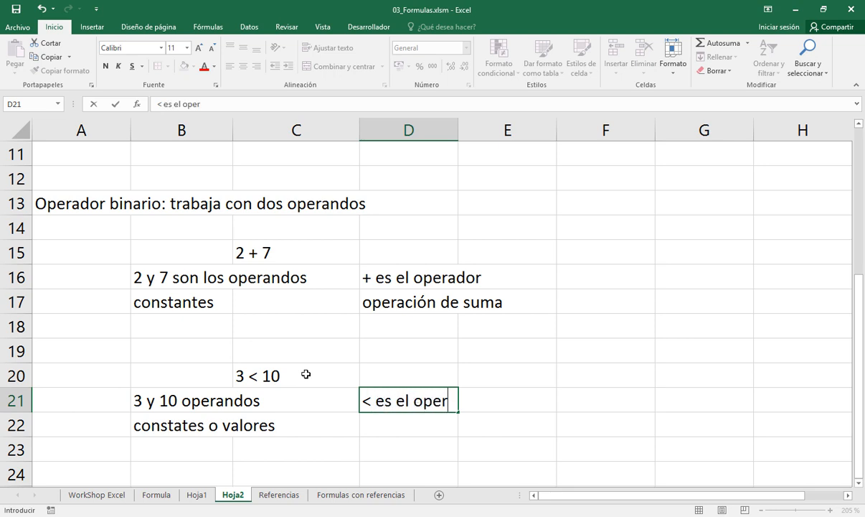
pyautogui.write('ador')
pyautogui.press('Return')
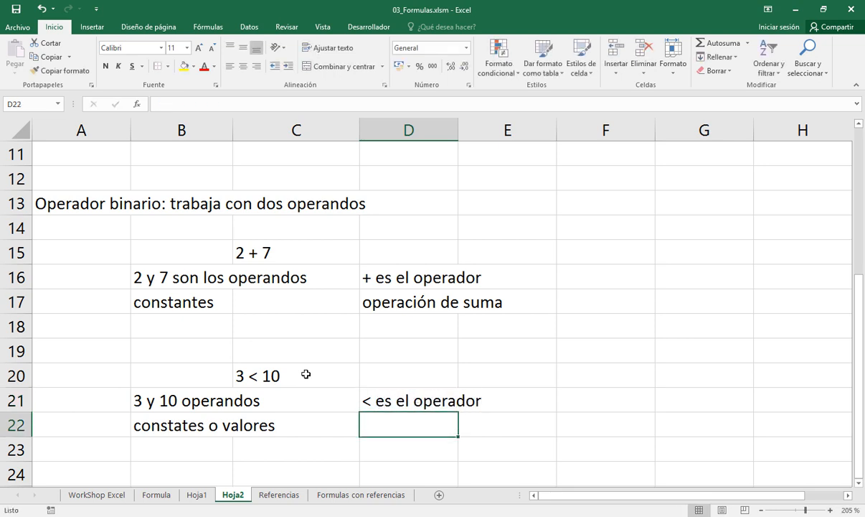
# Describe the less-than operator as "operción de menor que" in cell D22
pyautogui.write('operci')
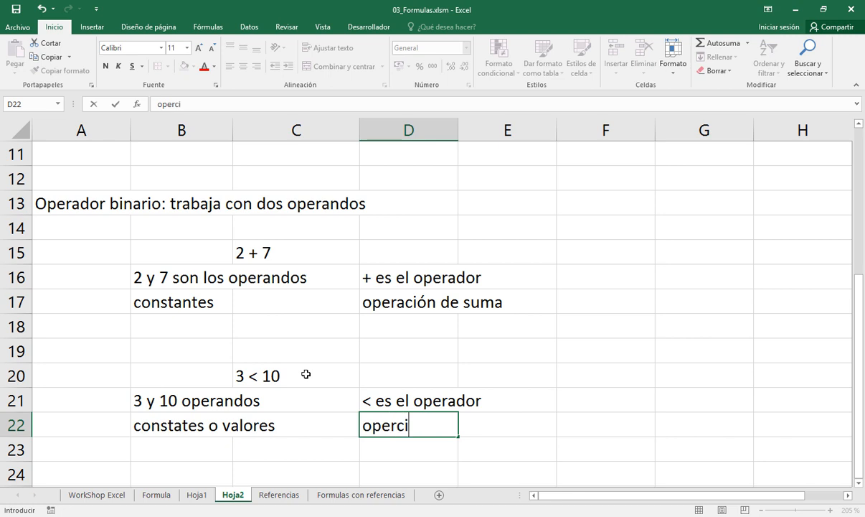
pyautogui.write("'on")
pyautogui.press('BackSpace')
pyautogui.press('BackSpace')
pyautogui.press('BackSpace')
pyautogui.write('ón de')
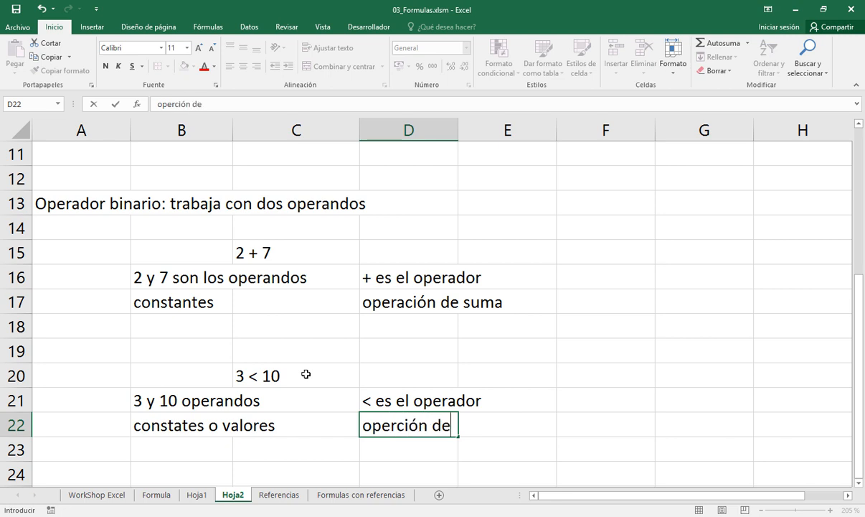
pyautogui.write(' menor que')
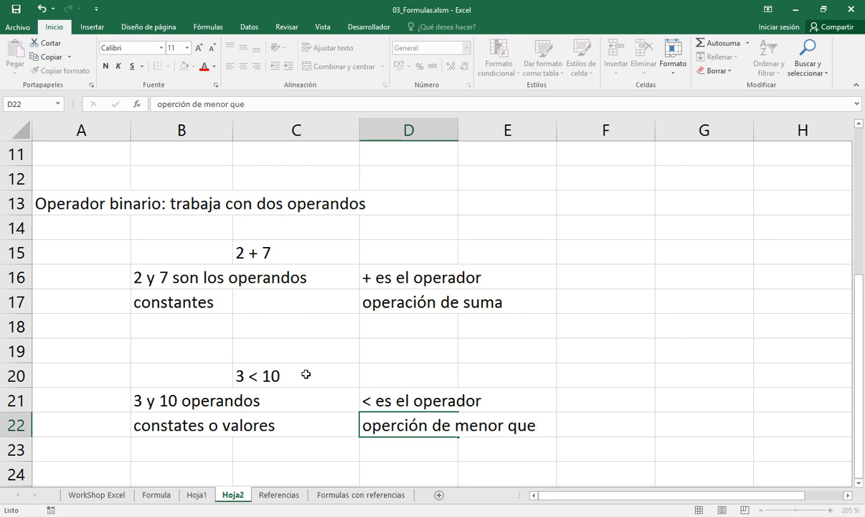
pyautogui.press('Return')
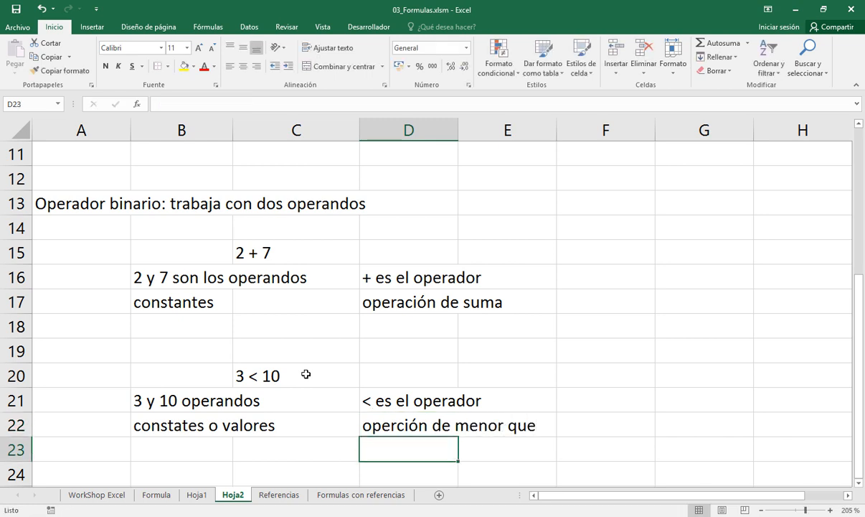
# Fill cell D20, beside the 3 < 10 example, with yellow
pyautogui.press('Up')
pyautogui.press('Up')
pyautogui.press('Up')
pyautogui.press('Left')
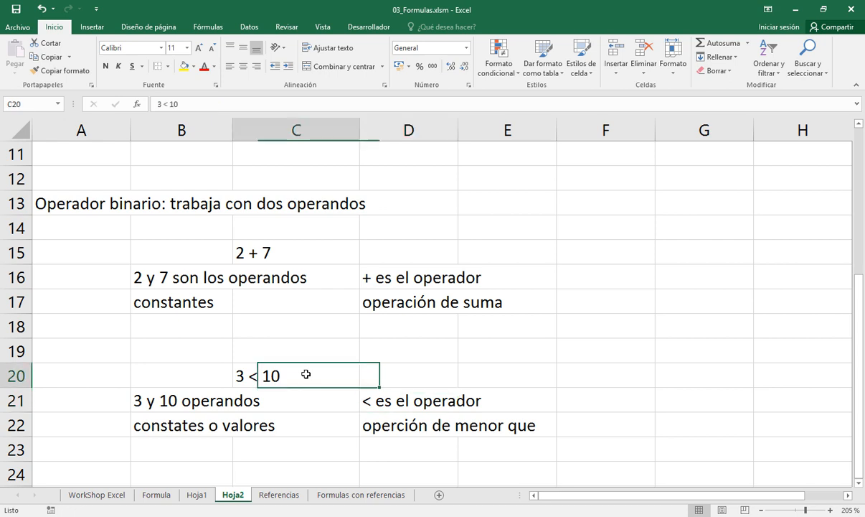
pyautogui.press('Right')
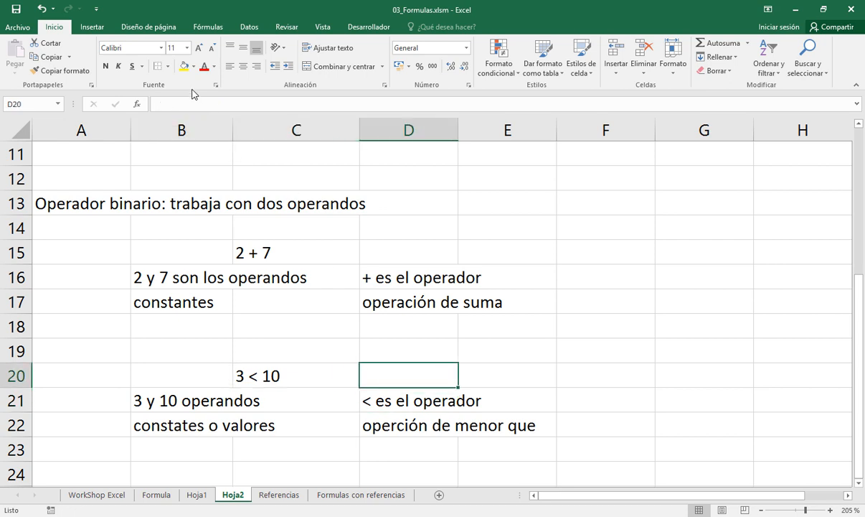
pyautogui.click(182, 67)
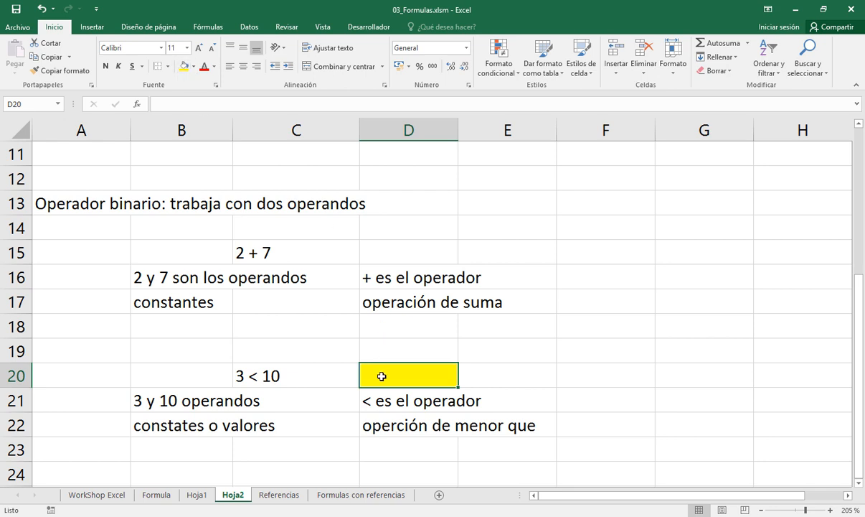
# Enter the comparison formula =3 < 10 in the yellow cell D20 and reselect that cell
pyautogui.write('=')
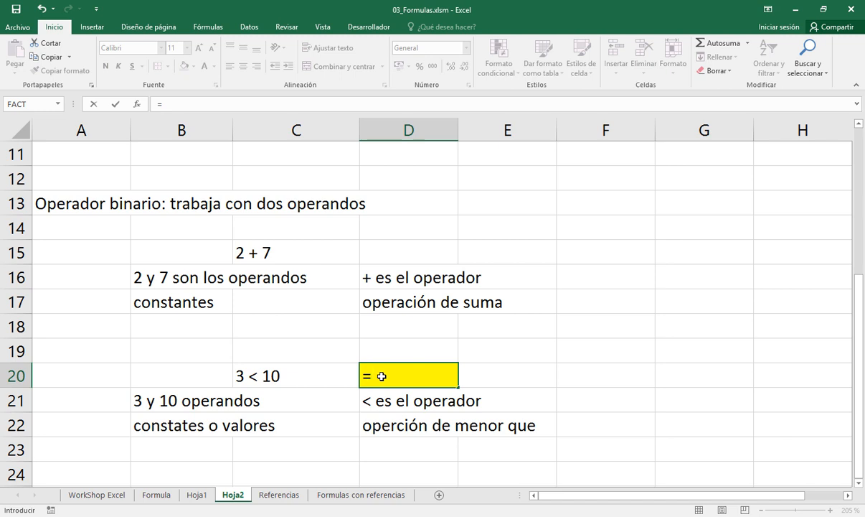
pyautogui.write('3 < 10')
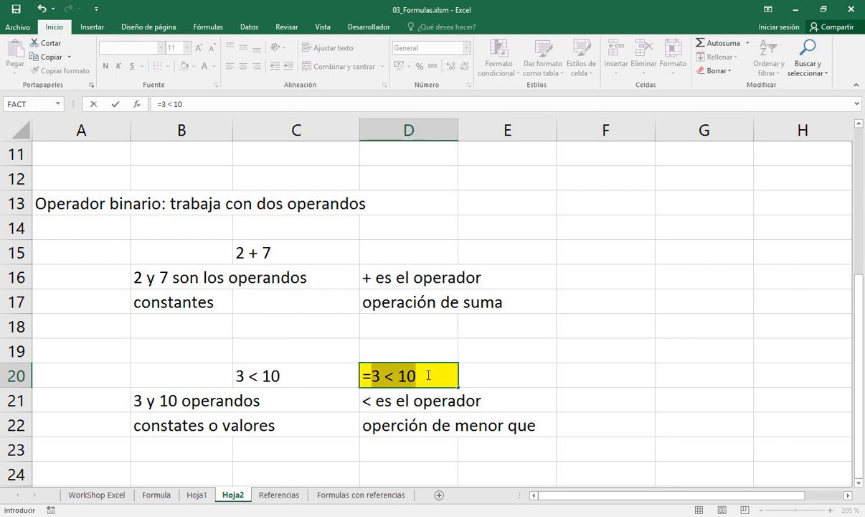
pyautogui.press('Return')
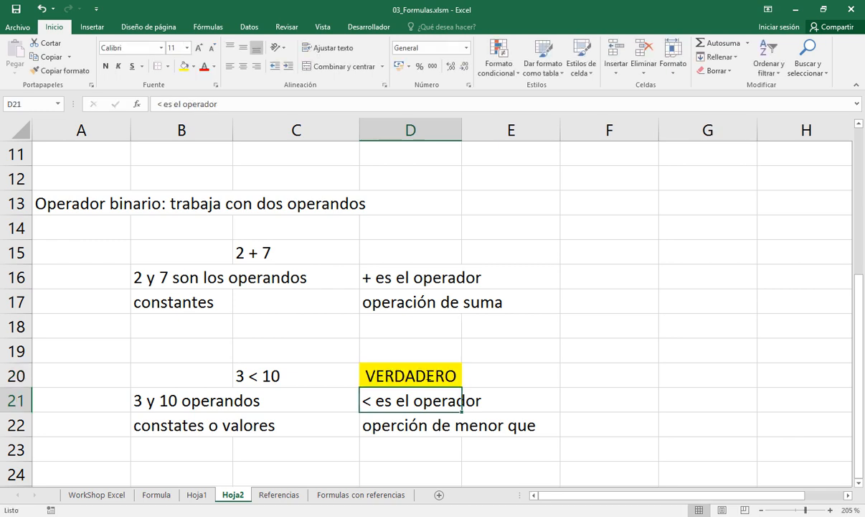
pyautogui.click(385, 353)
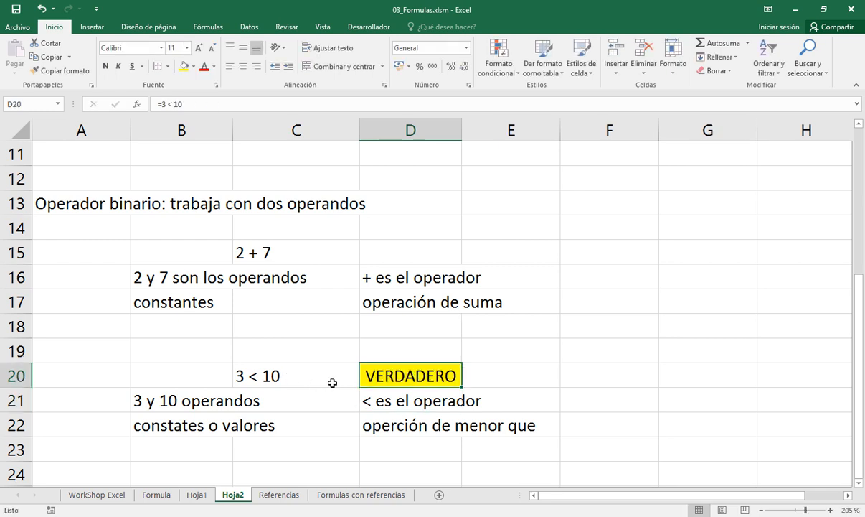
# Add the not-equal example "51 <> 123" as text in cell C24
pyautogui.scroll(-4, 332, 381)
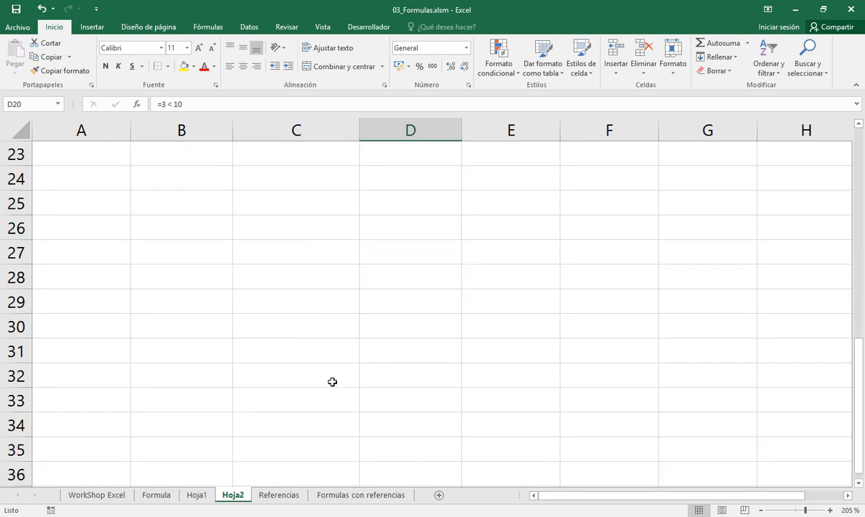
pyautogui.scroll(2, 332, 381)
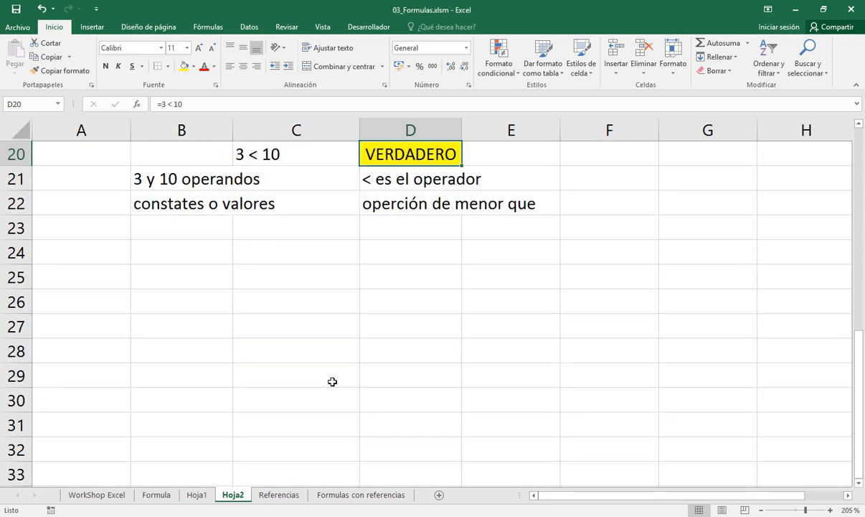
pyautogui.click(266, 328)
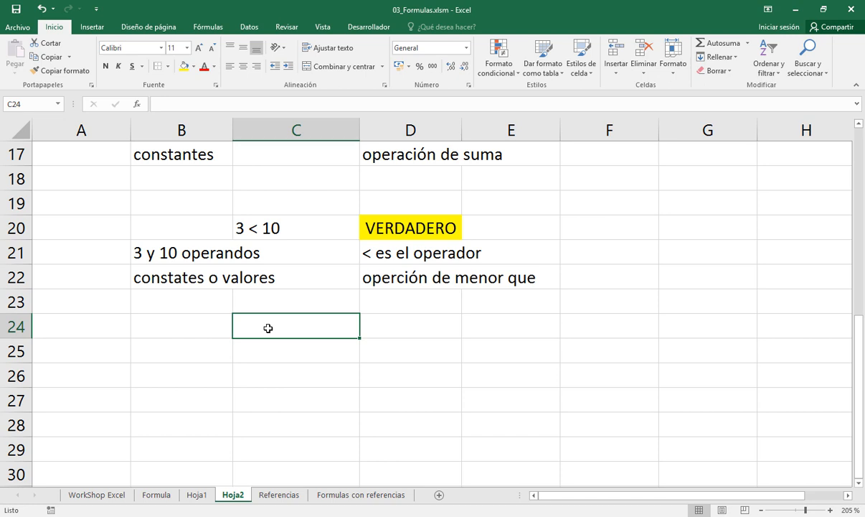
pyautogui.write('51')
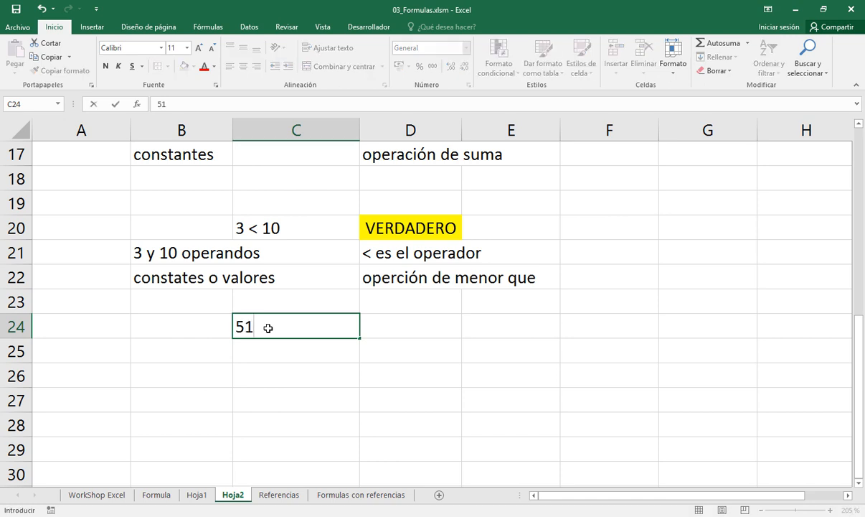
pyautogui.write(' <> 123')
pyautogui.press('Return')
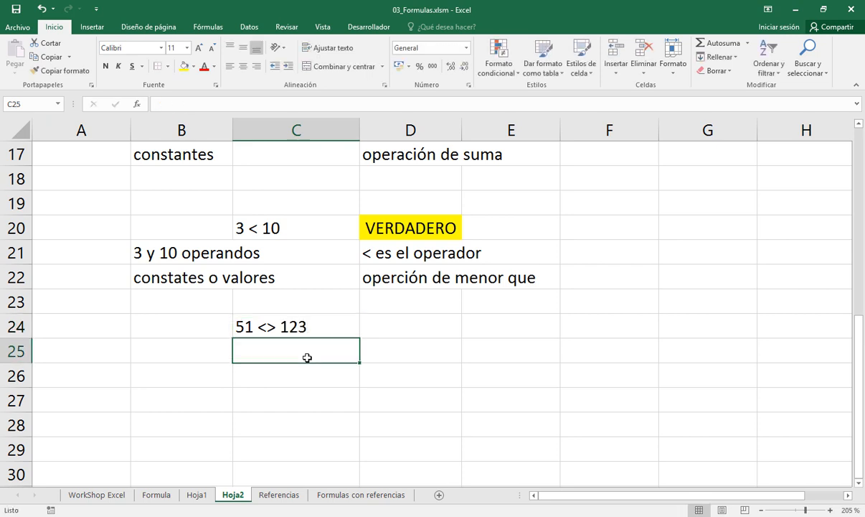
# Enter the note "51 y 123 operandos" in cell B25, below the not-equal example
pyautogui.press('Left')
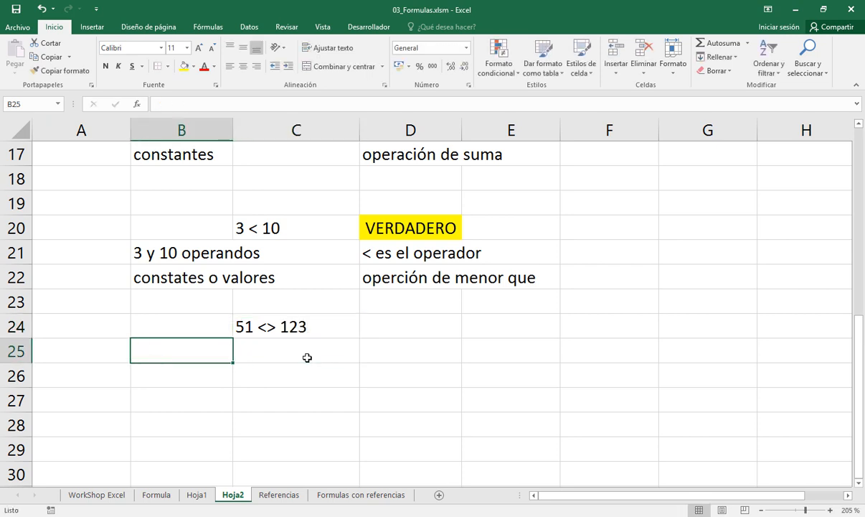
pyautogui.write('51 y 123')
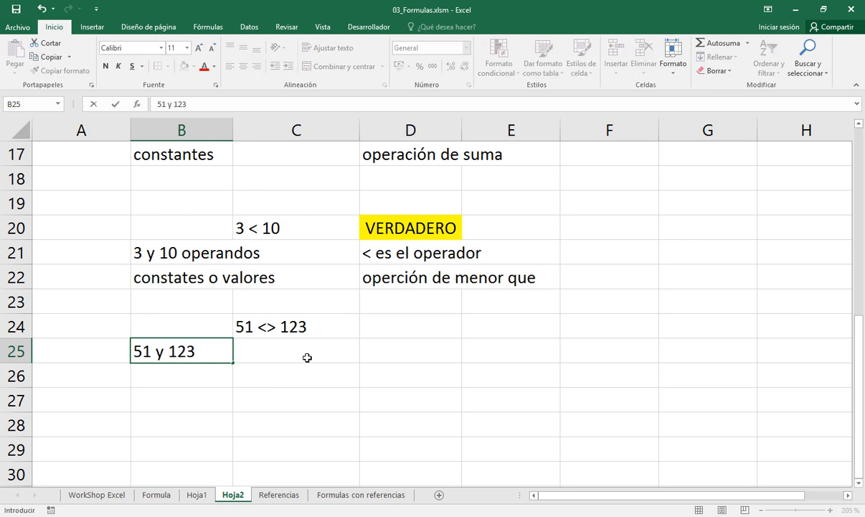
pyautogui.write(' operandos')
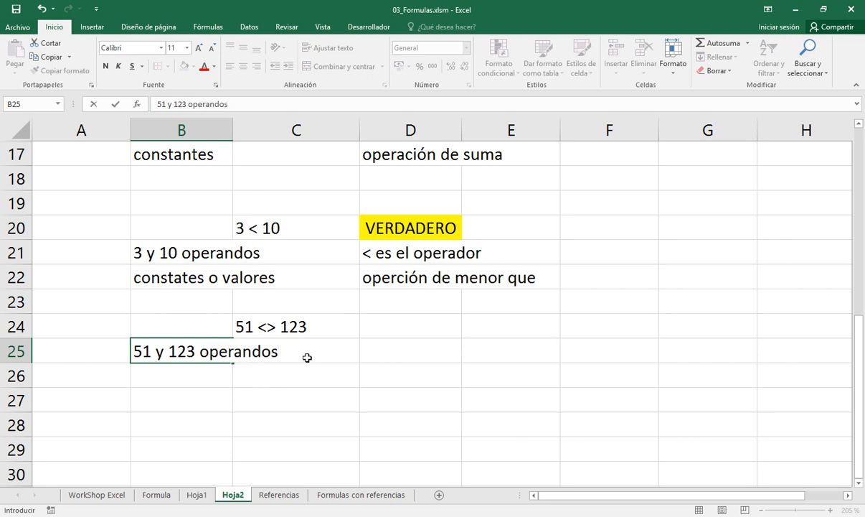
pyautogui.press('Return')
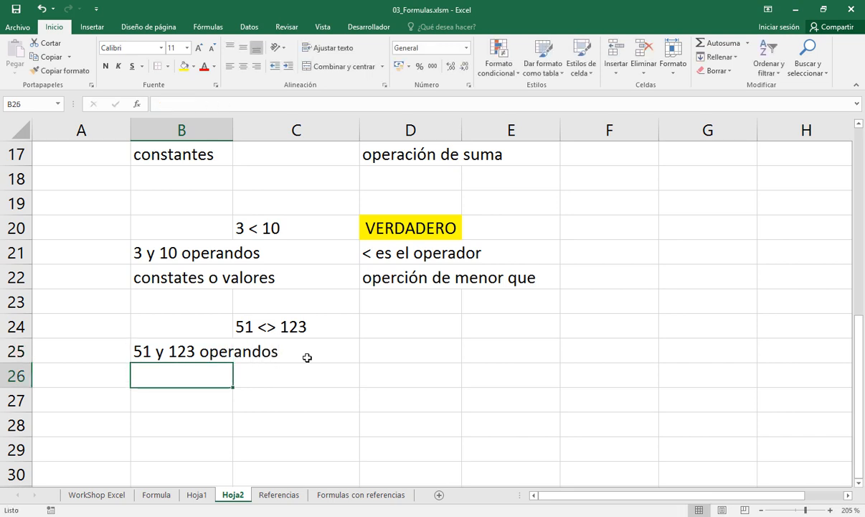
# Copy the "constates o valores" label from cell B22 into cell B26, below the 51 and 123 operands note
pyautogui.write('constan')
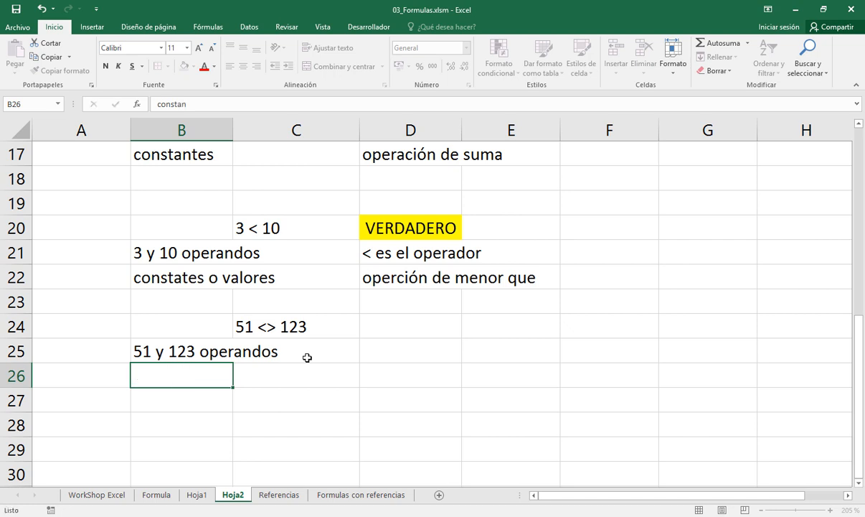
pyautogui.press('Up')
pyautogui.press('Up')
pyautogui.press('Up')
pyautogui.press('Up')
pyautogui.hotkey('ctrl', 'c')
pyautogui.press('Down')
pyautogui.press('Down')
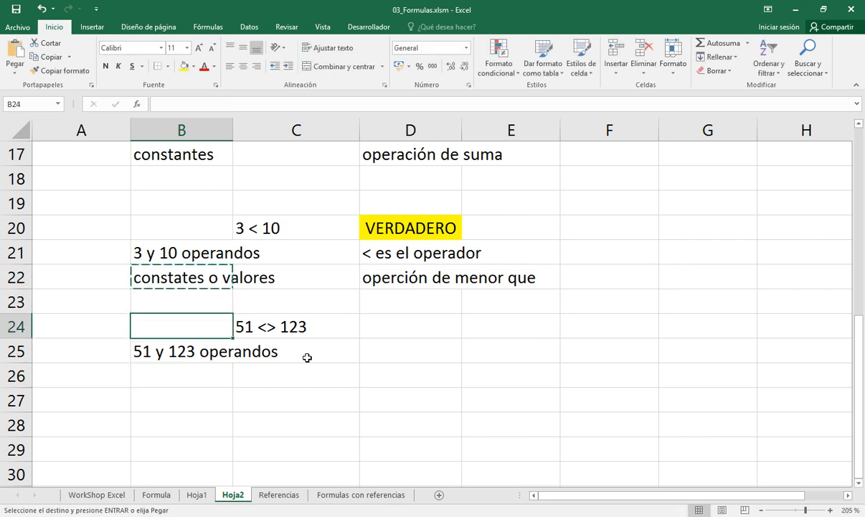
pyautogui.press('Down')
pyautogui.press('Down')
pyautogui.press('Return')
# Enter "<> es el operador" in cell D25, beside the 51 and 123 operands note
pyautogui.press('Right')
pyautogui.press('Right')
pyautogui.press('Up')
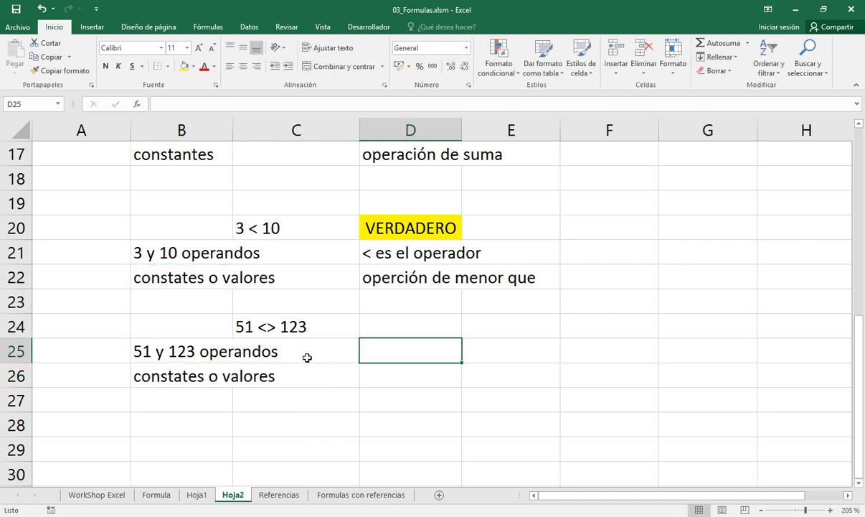
pyautogui.write('<>')
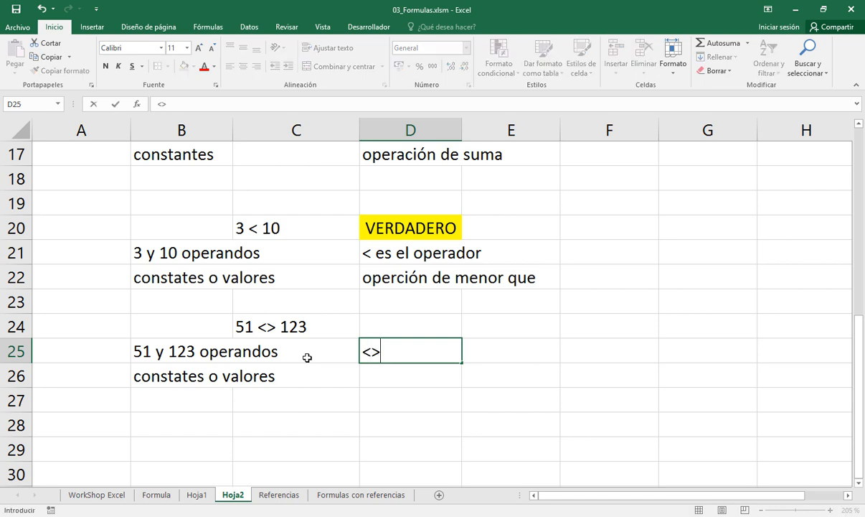
pyautogui.write(' es el o')
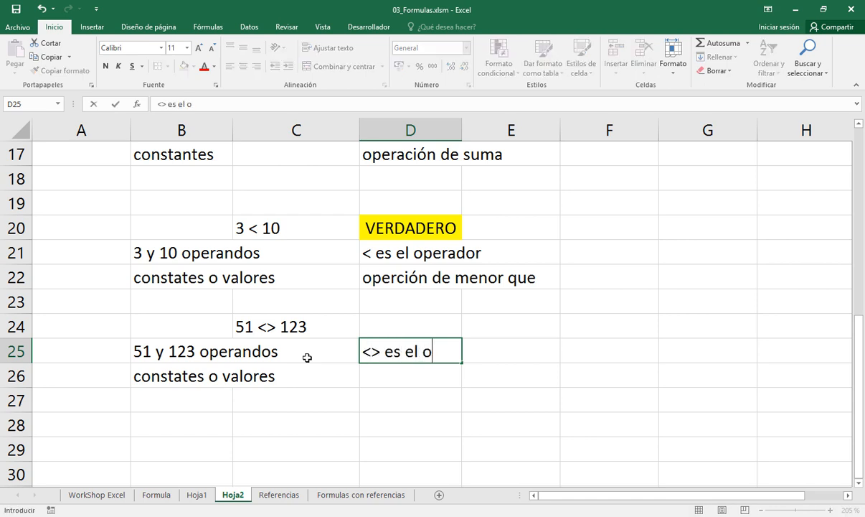
pyautogui.write('perador')
pyautogui.press('Return')
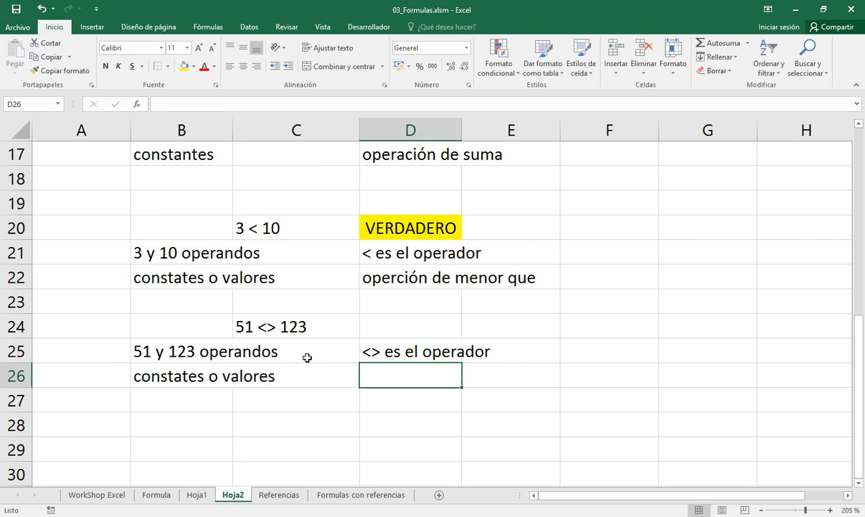
# Correct the spelling in cell D22 so the note reads "operación de menor que"
pyautogui.press('Up')
pyautogui.press('Up')
pyautogui.press('Up')
pyautogui.press('Up')
pyautogui.press('F2')
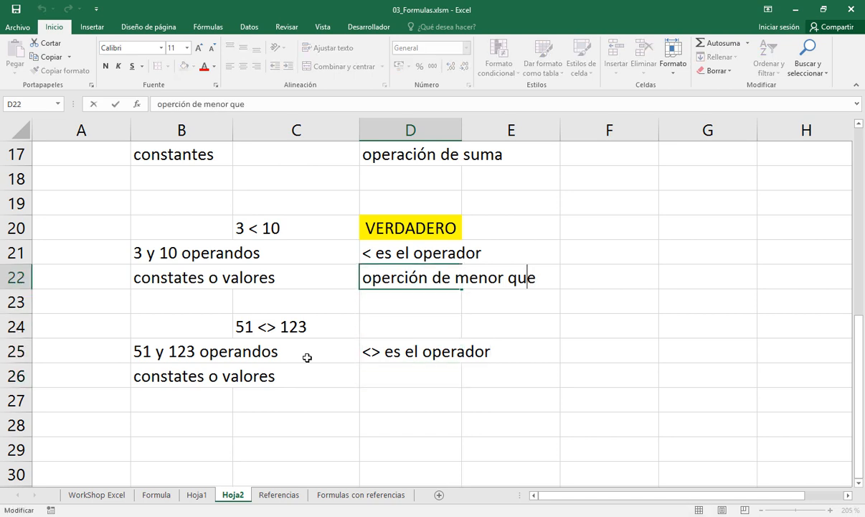
pyautogui.press('Left')
pyautogui.press('Left')
pyautogui.press('Left')
pyautogui.press('Left')
pyautogui.press('Left')
pyautogui.press('Left')
pyautogui.press('Left')
pyautogui.press('Left')
pyautogui.press('Left')
pyautogui.press('Left')
pyautogui.press('Left')
pyautogui.press('Left')
pyautogui.press('Left')
pyautogui.press('Left')
pyautogui.press('Left')
pyautogui.press('Left')
pyautogui.press('Left')
pyautogui.write('a')
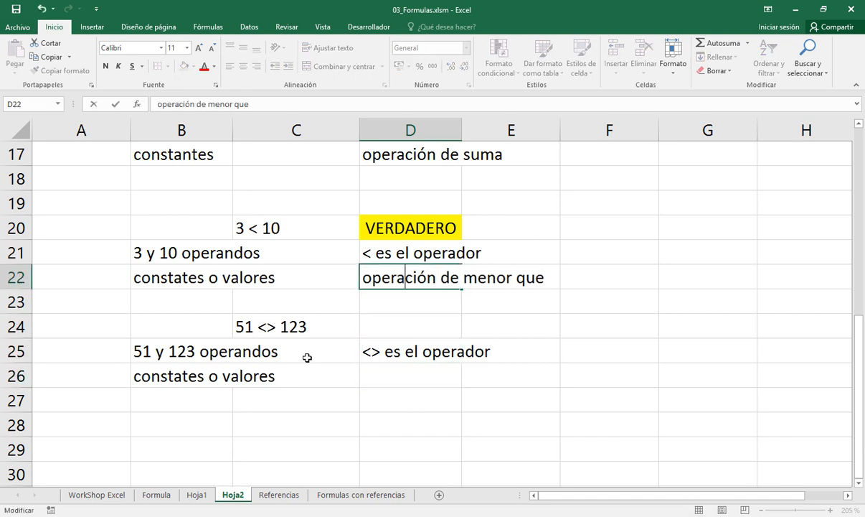
pyautogui.hotkey('ctrl', 'Return')
# Copy the "operación de menor que" note from cell D22 into cell D26, below the <> operator note
pyautogui.hotkey('ctrl', 'c')
pyautogui.press('Down')
pyautogui.press('Down')
pyautogui.press('Down')
pyautogui.press('Down')
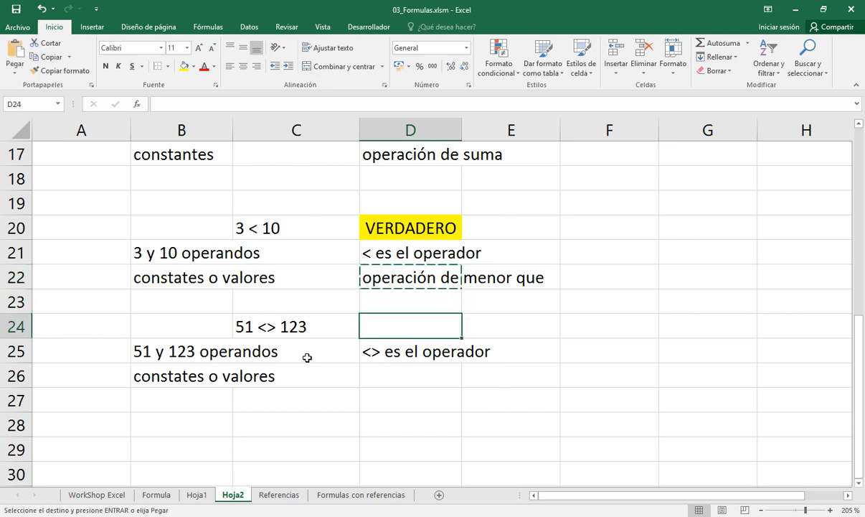
pyautogui.press('Return')
# Reword the note in cell D26 to "operación de distinto (diferente)"
pyautogui.press('F2')
pyautogui.press('Left')
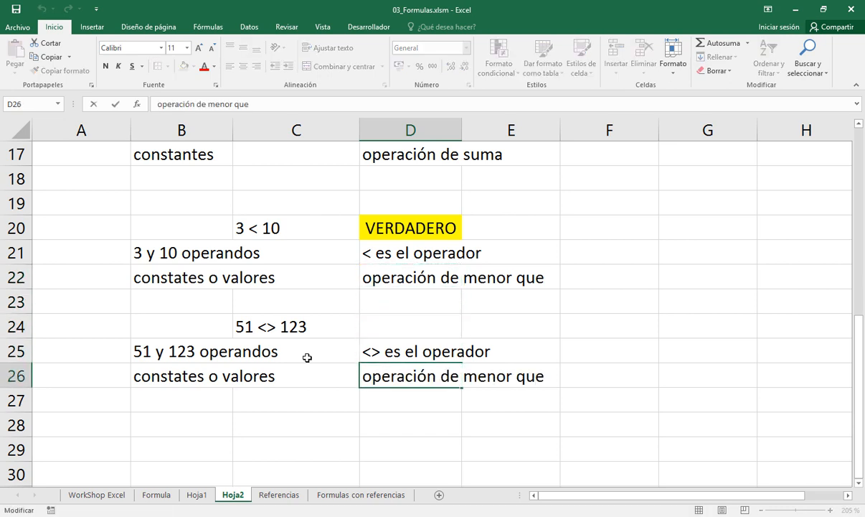
pyautogui.hotkey('ctrl', 'shift', 'Left')
pyautogui.hotkey('ctrl', 'shift', 'Left')
pyautogui.write('dis')
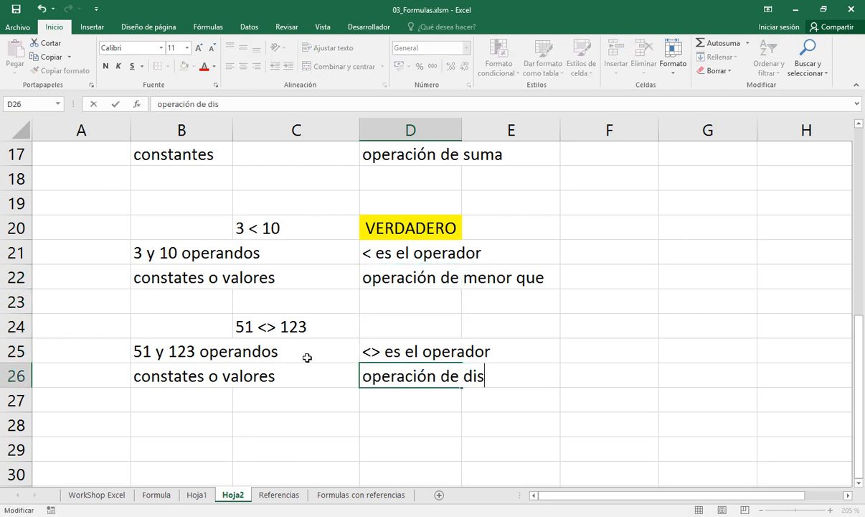
pyautogui.write('tido')
pyautogui.press('BackSpace')
pyautogui.press('BackSpace')
pyautogui.write('nto')
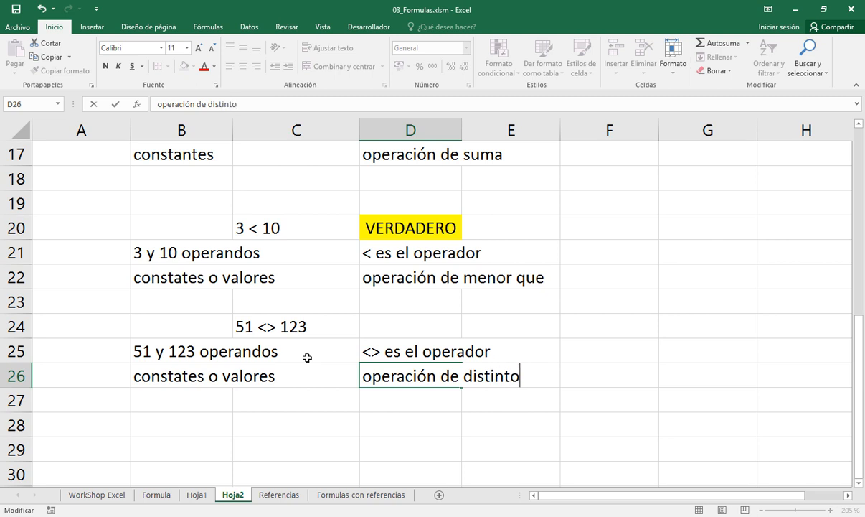
pyautogui.write(' (')
pyautogui.write('dife')
pyautogui.press('BackSpace')
pyautogui.write('f')
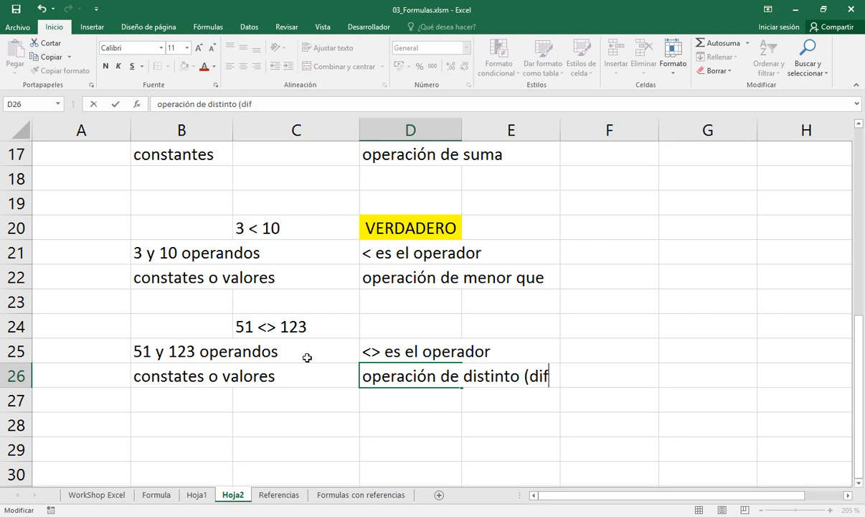
pyautogui.write('erente)')
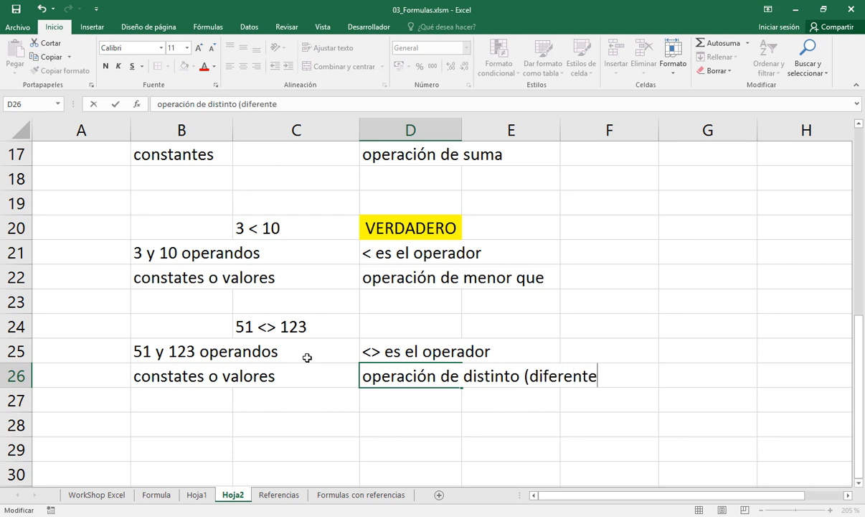
pyautogui.press('Return')
# Fill cell D24 with yellow and enter the formula =51 <> 123 beside the not-equal example
pyautogui.press('Up')
pyautogui.press('Up')
pyautogui.press('Up')
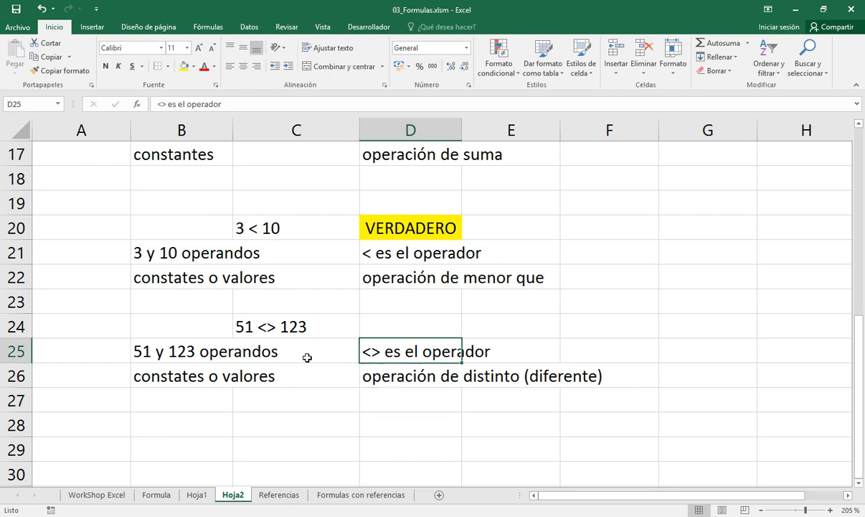
pyautogui.press('Left')
pyautogui.press('Left')
pyautogui.press('Right')
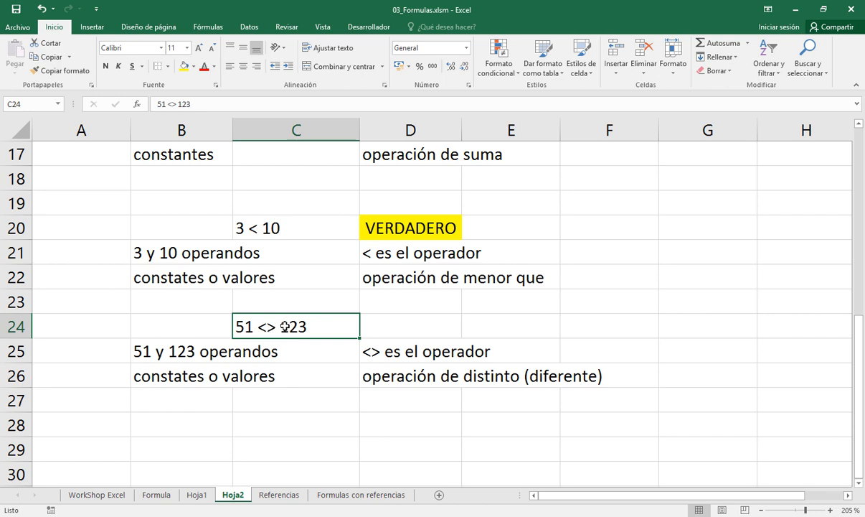
pyautogui.click(373, 324)
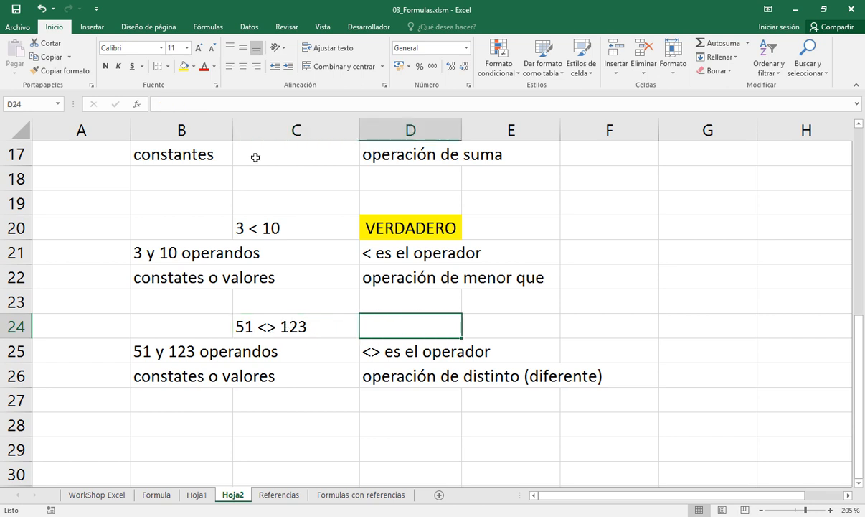
pyautogui.click(183, 66)
pyautogui.write('=')
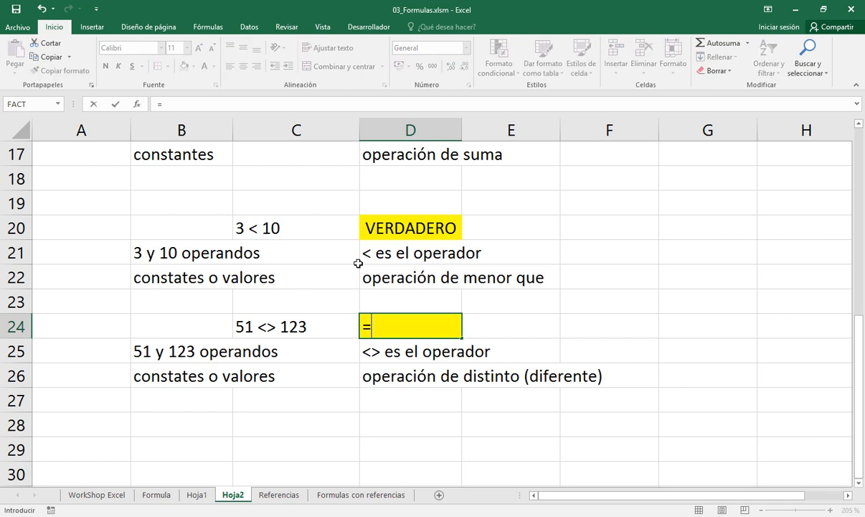
pyautogui.write('51 <> 123')
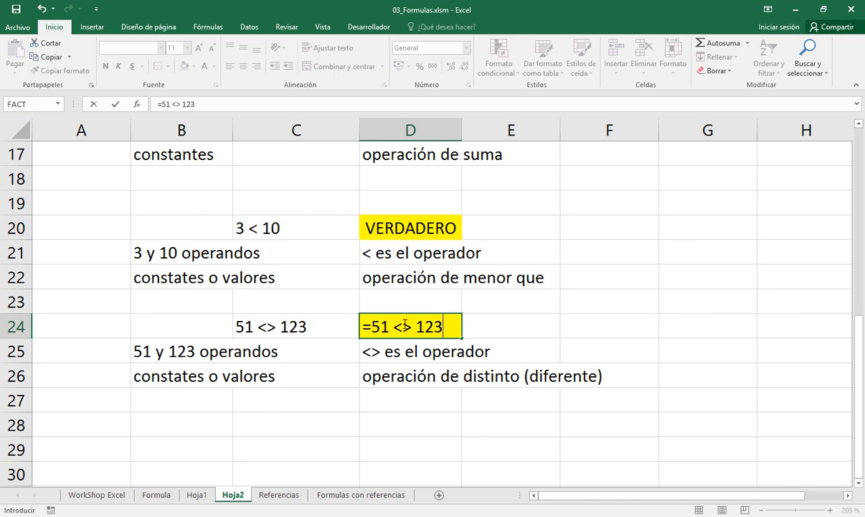
pyautogui.press('Return')
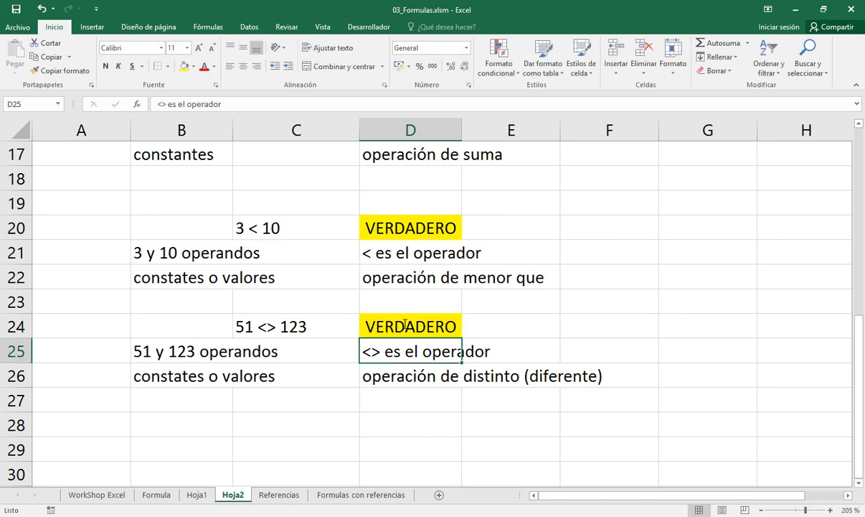
# Add the equality example "51 = 123" as text in cell C28
pyautogui.press('Down')
pyautogui.press('Down')
pyautogui.press('Down')
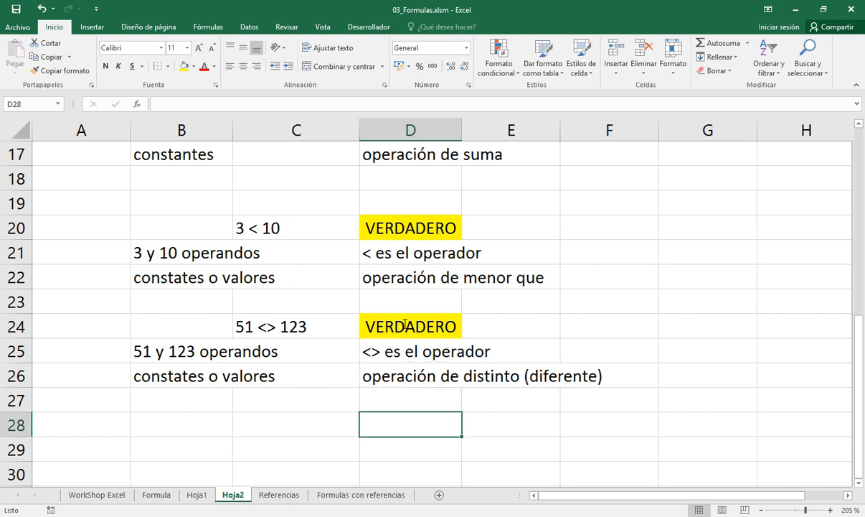
pyautogui.press('Left')
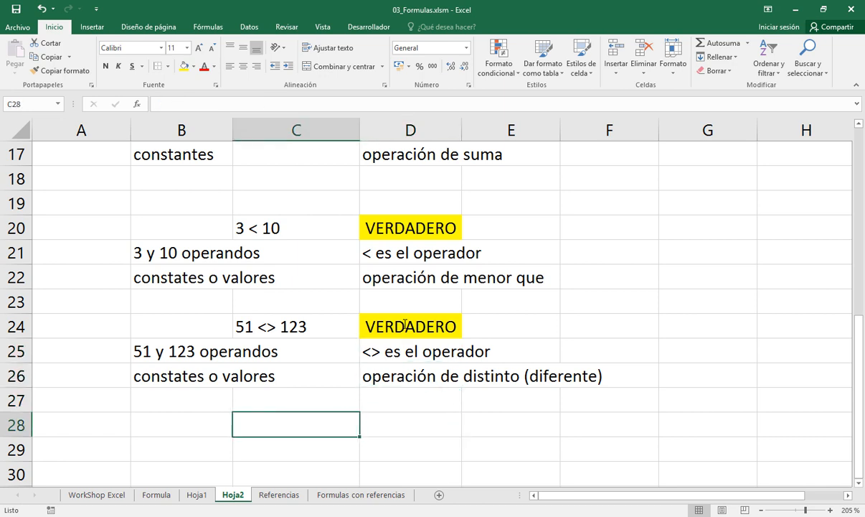
pyautogui.write('51 = ')
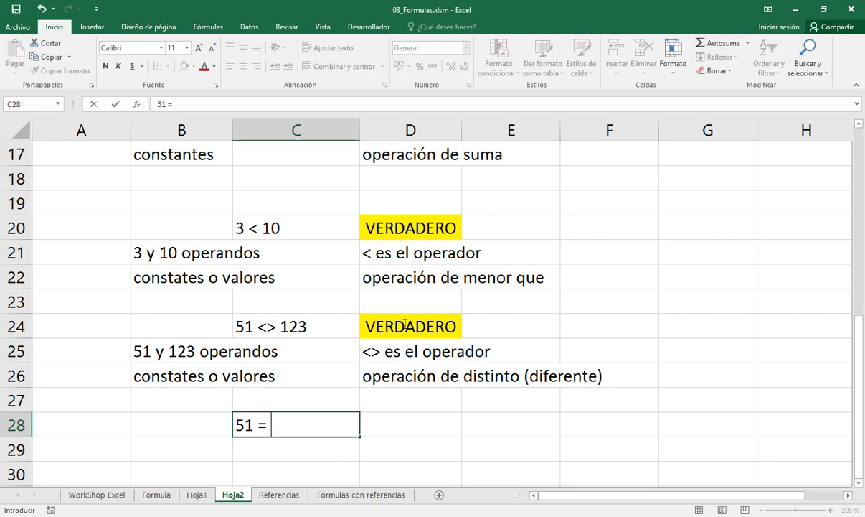
pyautogui.write('123')
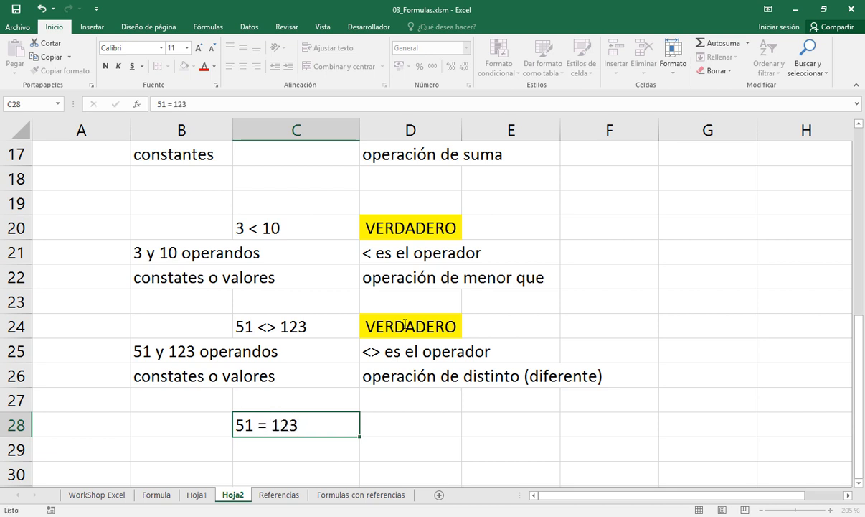
pyautogui.press('Return')
# Copy the operands and constants notes from cells B25:B26 into B29:B30, below the equality example
pyautogui.press('Up')
pyautogui.press('Up')
pyautogui.press('Up')
pyautogui.press('Up')
pyautogui.press('Left')
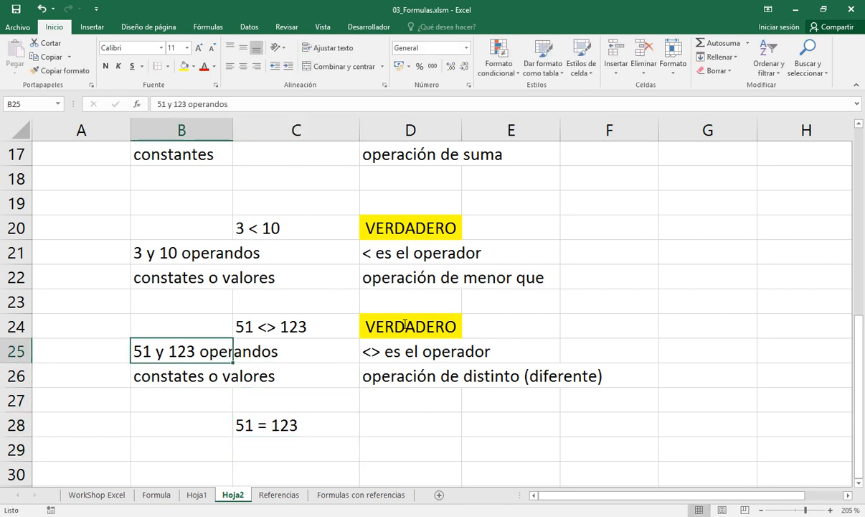
pyautogui.hotkey('shift', 'Down')
pyautogui.hotkey('ctrl', 'c')
pyautogui.press('Down')
pyautogui.press('Down')
pyautogui.press('Down')
pyautogui.press('Down')
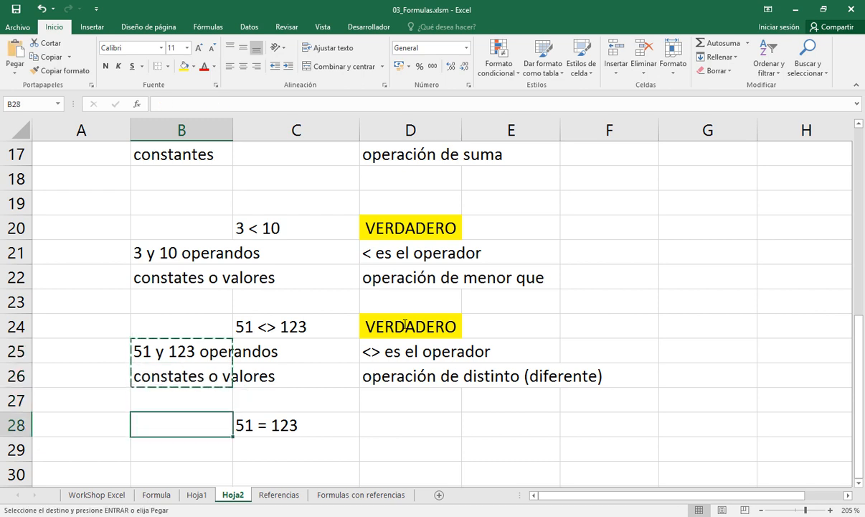
pyautogui.press('Return')
# Copy the operator and operation notes from cells D25:D26 into D29:D30 for the equality example
pyautogui.press('Down')
pyautogui.press('Down')
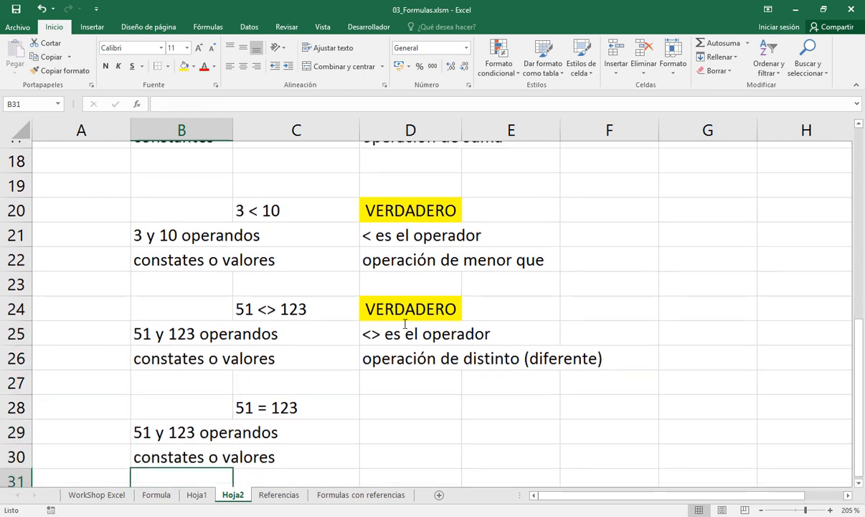
pyautogui.press('Up')
pyautogui.press('Up')
pyautogui.press('Up')
pyautogui.press('Right')
pyautogui.press('Right')
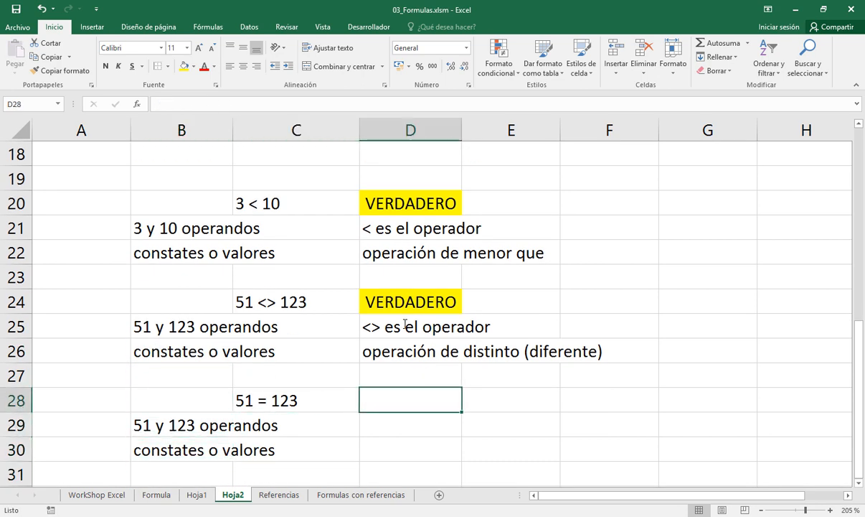
pyautogui.press('Down')
pyautogui.press('Up')
pyautogui.press('Up')
pyautogui.press('Up')
pyautogui.press('Up')
pyautogui.hotkey('shift', 'Down')
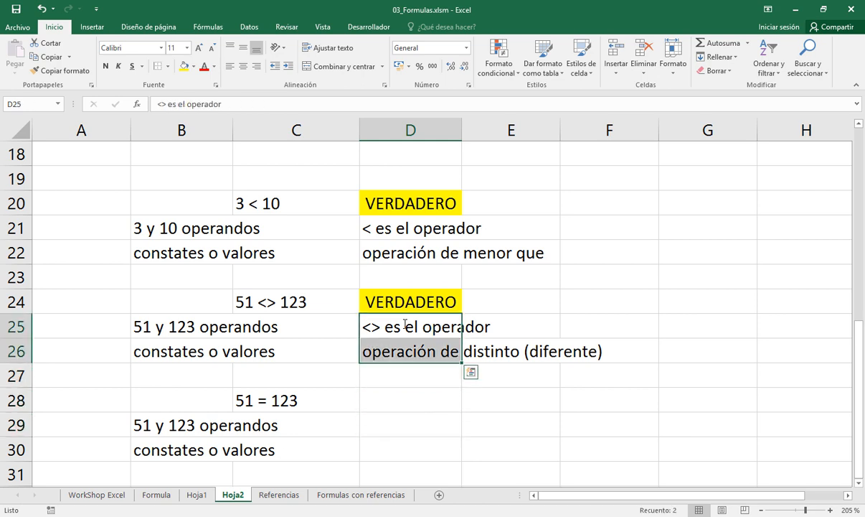
pyautogui.hotkey('ctrl', 'c')
pyautogui.press('Down')
pyautogui.press('Down')
pyautogui.press('Down')
# Replace the <> sign with = in the operator note in cell D29
pyautogui.press('Down')
pyautogui.press('Return')
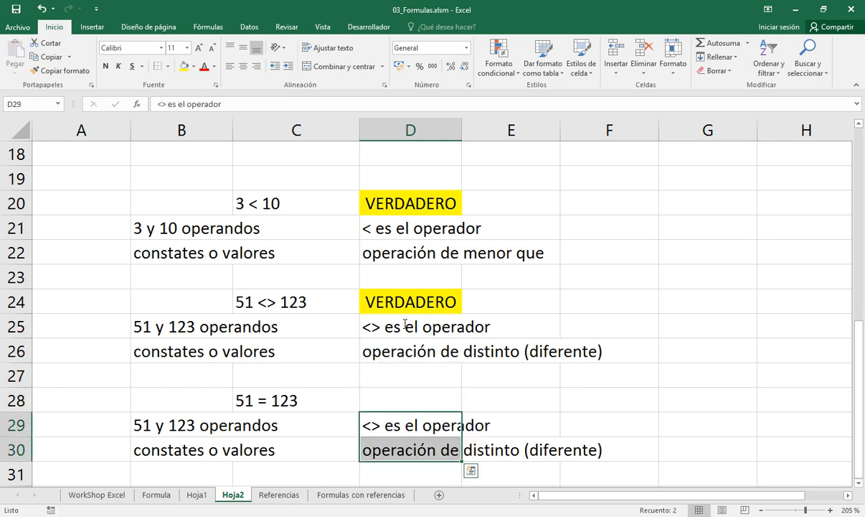
pyautogui.press('Up')
pyautogui.press('Down')
pyautogui.press('Left')
pyautogui.press('Right')
pyautogui.press('F2')
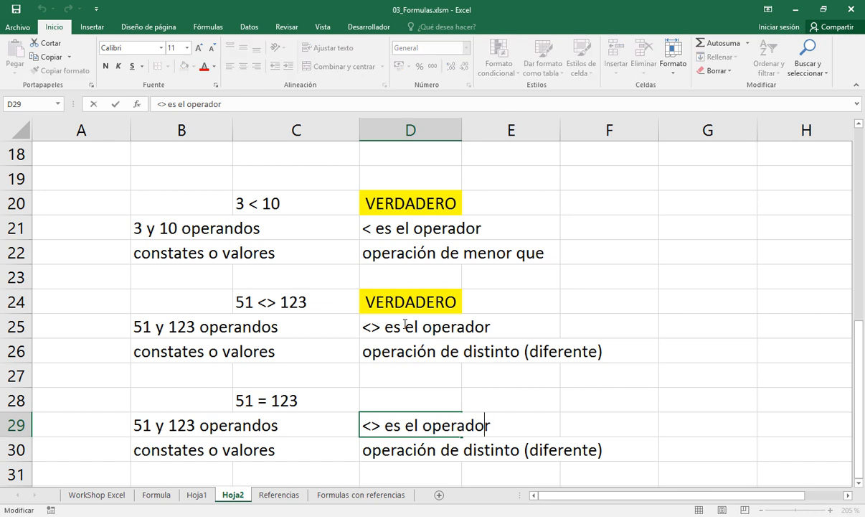
pyautogui.hotkey('ctrl', 'Left')
pyautogui.hotkey('ctrl', 'Left')
pyautogui.hotkey('ctrl', 'Left')
pyautogui.hotkey('shift', 'Right')
pyautogui.hotkey('shift', 'Right')
pyautogui.write('=')
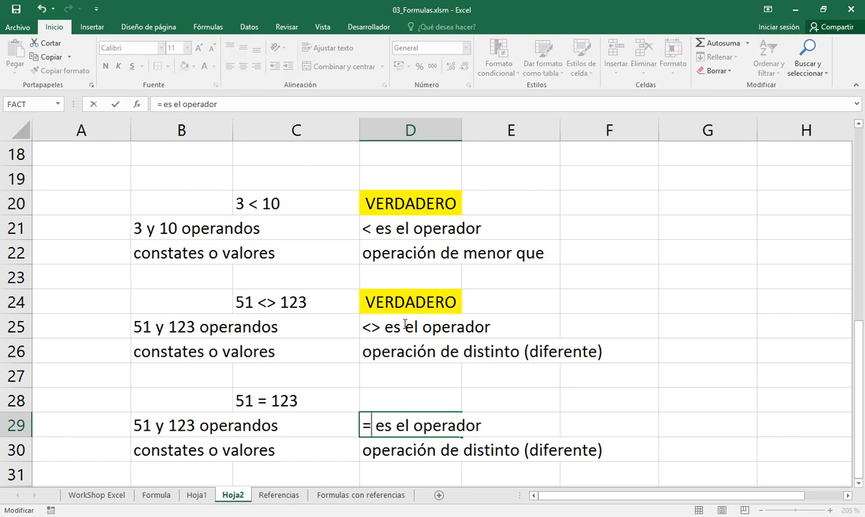
pyautogui.press('Return')
# Prefix the content of cell D29 with an apostrophe so "= es el operador" is stored as text
pyautogui.press('Up')
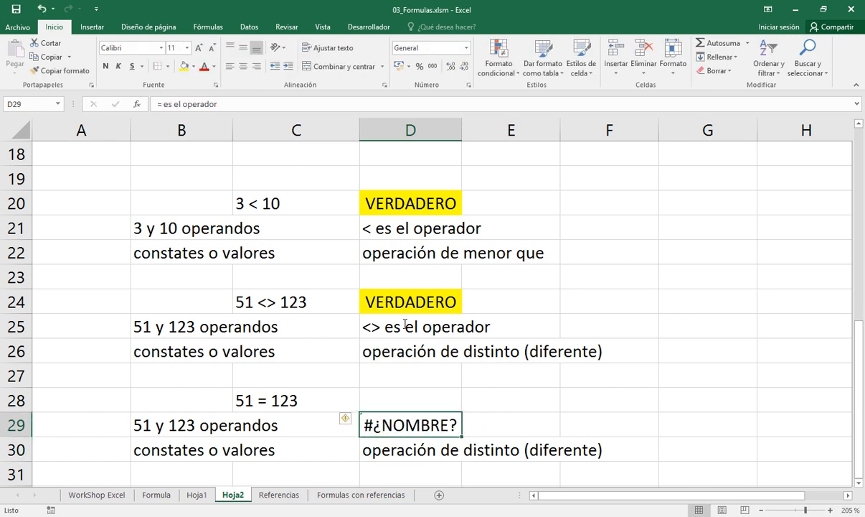
pyautogui.press('F2')
pyautogui.press('Home')
pyautogui.write("'")
pyautogui.press('Return')
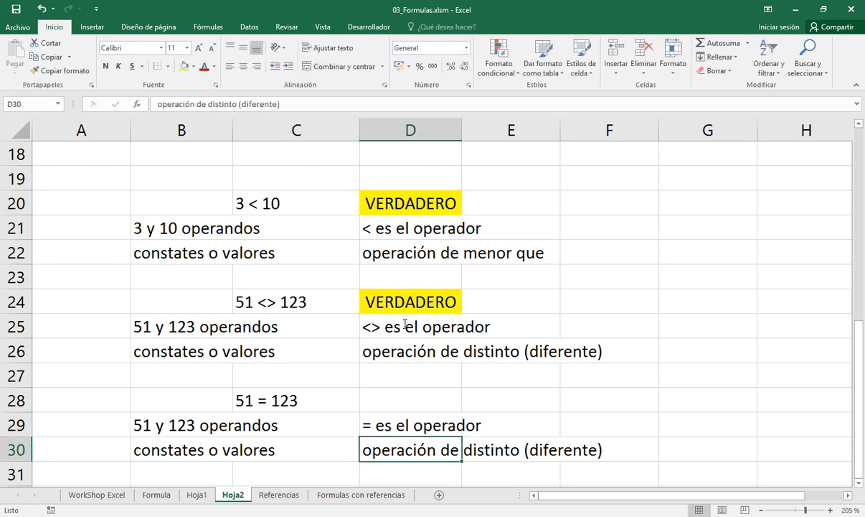
# Reword the operation note in cell D30 to "operación de es igual a"
pyautogui.press('F2')
pyautogui.press('Left')
pyautogui.press('Left')
pyautogui.press('Left')
pyautogui.press('Left')
pyautogui.press('Left')
pyautogui.press('Left')
pyautogui.press('Left')
pyautogui.press('Left')
pyautogui.press('Left')
pyautogui.press('Left')
pyautogui.press('Left')
pyautogui.press('Left')
pyautogui.press('Left')
pyautogui.press('Left')
pyautogui.press('Left')
pyautogui.press('Left')
pyautogui.press('Left')
pyautogui.press('Left')
pyautogui.press('Left')
pyautogui.press('Left')
pyautogui.press('Left')
pyautogui.press('Left')
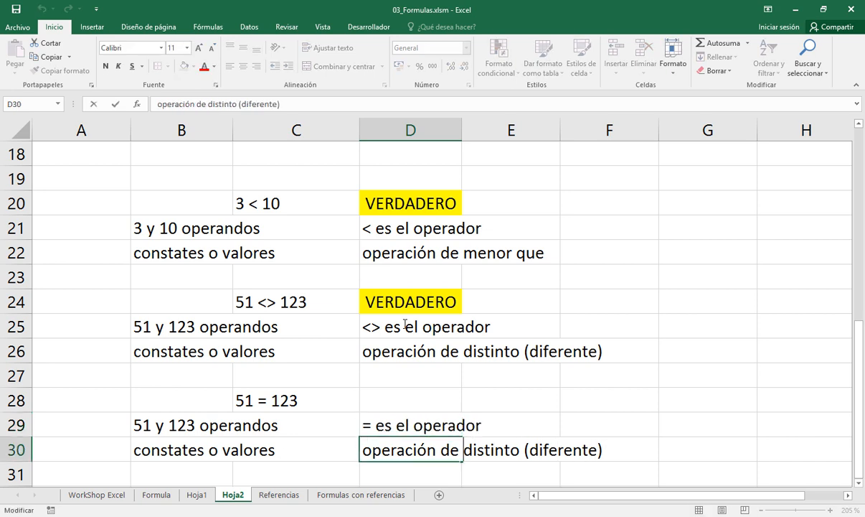
pyautogui.press('Right')
pyautogui.press('Right')
pyautogui.press('Right')
pyautogui.hotkey('shift', 'End')
pyautogui.write('es igual a')
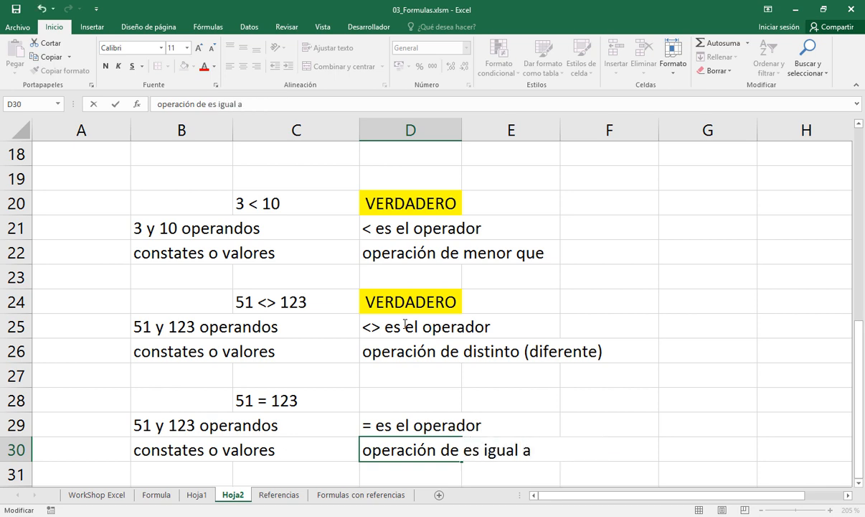
# Enclose the words "es igual a" in double quotation marks in cell D30
pyautogui.press('F2')
pyautogui.press('Left')
pyautogui.press('Left')
pyautogui.press('Left')
pyautogui.press('Right')
pyautogui.press('Right')
pyautogui.press('Right')
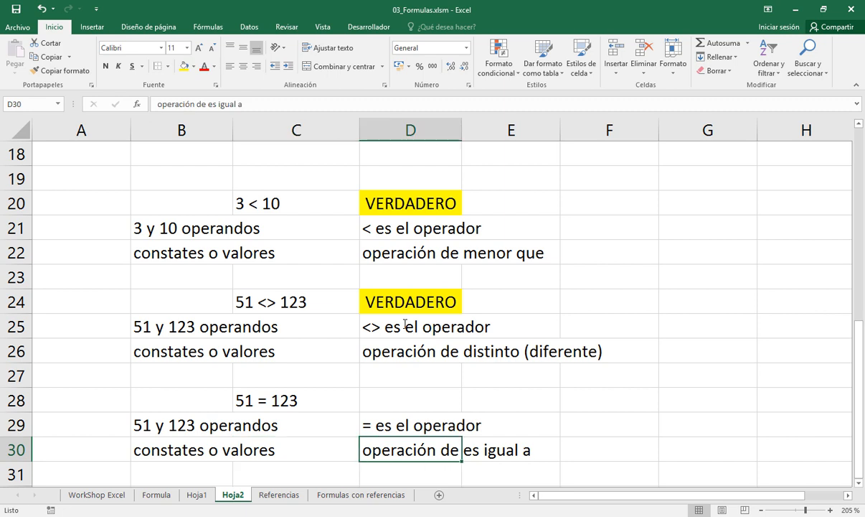
pyautogui.press('F2')
pyautogui.press('Left')
pyautogui.press('Left')
pyautogui.press('Left')
pyautogui.press('Left')
pyautogui.press('Left')
pyautogui.press('Left')
pyautogui.press('Left')
pyautogui.press('Left')
pyautogui.press('Left')
pyautogui.press('Left')
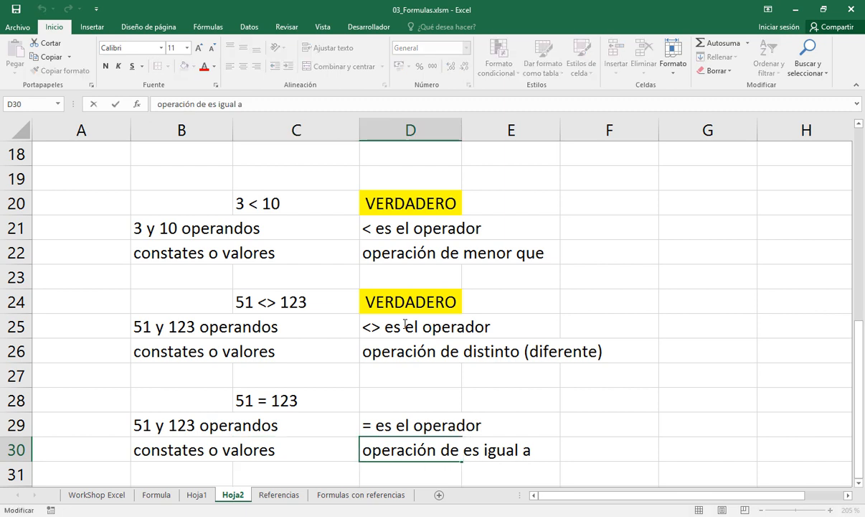
pyautogui.write('"')
pyautogui.press('End')
pyautogui.write('"')
pyautogui.press('Return')
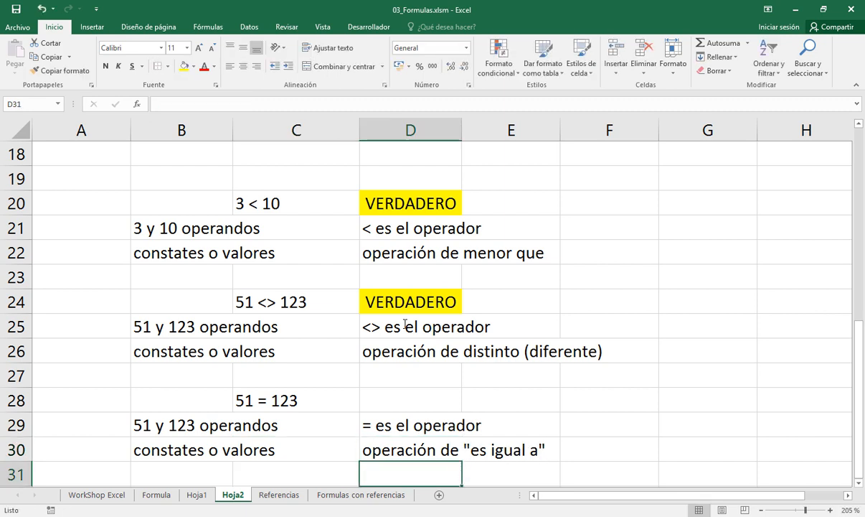
# Enclose the words "distinto (diferente)" in double quotation marks in the operation note in cell D26
pyautogui.press('Up')
pyautogui.press('Up')
pyautogui.press('Up')
pyautogui.press('Up')
pyautogui.press('Up')
pyautogui.press('F2')
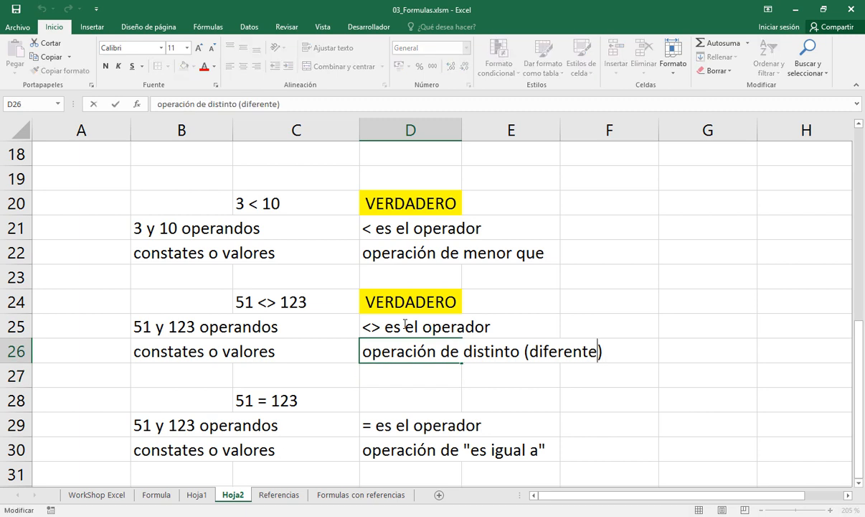
pyautogui.press('Left')
pyautogui.press('Left')
pyautogui.press('Left')
pyautogui.press('Left')
pyautogui.press('Left')
pyautogui.press('Left')
pyautogui.press('Left')
pyautogui.press('Left')
pyautogui.press('Left')
pyautogui.press('Left')
pyautogui.press('Left')
pyautogui.press('Left')
pyautogui.press('Left')
pyautogui.press('Left')
pyautogui.press('Left')
pyautogui.press('Left')
pyautogui.press('Left')
pyautogui.press('Left')
pyautogui.press('Left')
pyautogui.press('Left')
pyautogui.write('"')
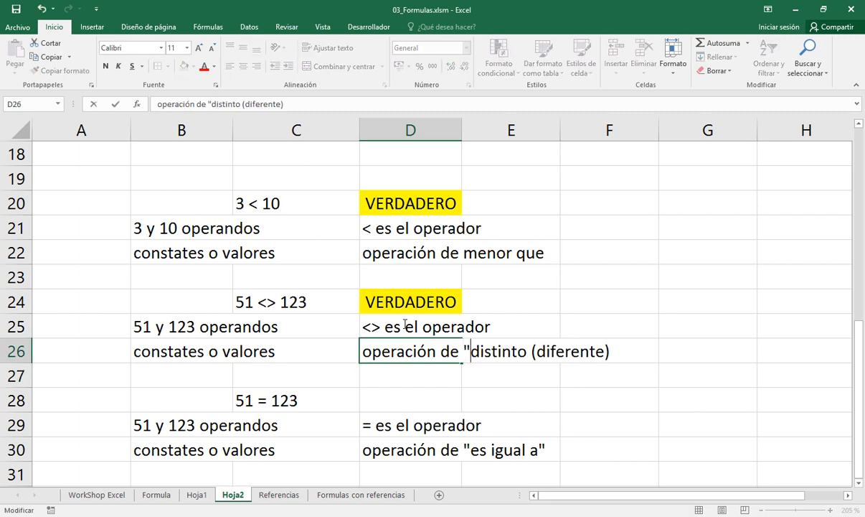
pyautogui.press('Right')
pyautogui.press('Right')
pyautogui.press('Right')
pyautogui.press('Right')
pyautogui.press('Right')
pyautogui.press('Right')
pyautogui.press('Right')
pyautogui.press('Right')
pyautogui.press('Right')
pyautogui.press('Right')
pyautogui.press('Right')
pyautogui.press('Right')
pyautogui.press('Right')
pyautogui.press('Right')
pyautogui.press('Right')
pyautogui.press('Right')
pyautogui.press('Right')
pyautogui.press('Right')
pyautogui.press('Right')
pyautogui.press('Right')
pyautogui.press('Return')
# Enclose the words "menor que" in double quotation marks in the operation note in cell D22
pyautogui.press('Up')
pyautogui.press('Up')
pyautogui.press('Up')
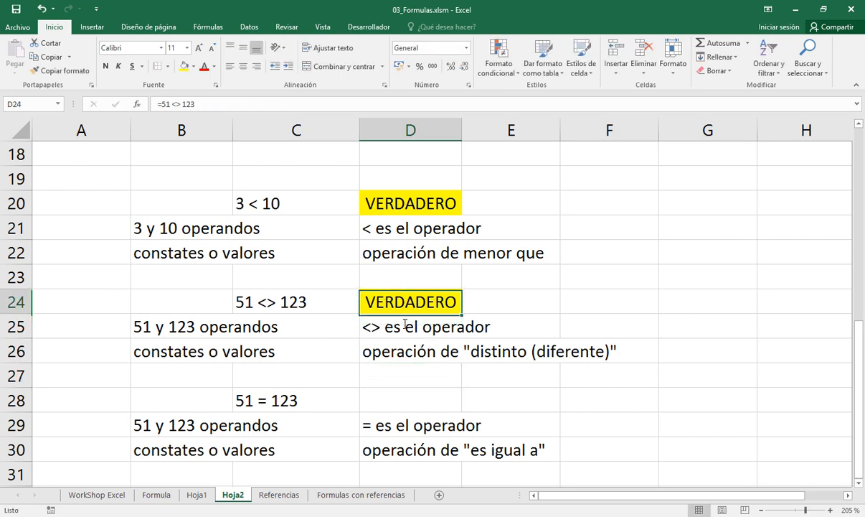
pyautogui.press('Up')
pyautogui.press('Up')
pyautogui.press('F2')
pyautogui.press('Left')
pyautogui.press('Left')
pyautogui.press('Left')
pyautogui.press('Left')
pyautogui.press('Left')
pyautogui.press('Left')
pyautogui.press('Left')
pyautogui.press('Left')
pyautogui.press('Left')
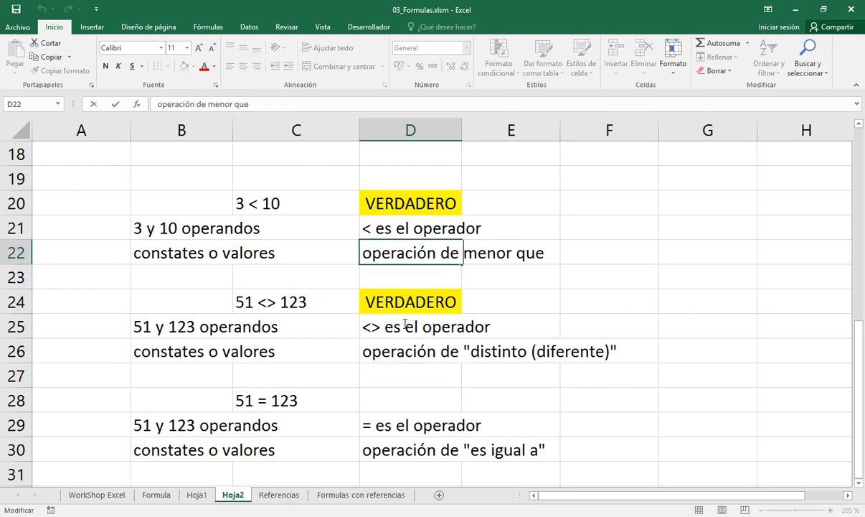
pyautogui.write('"')
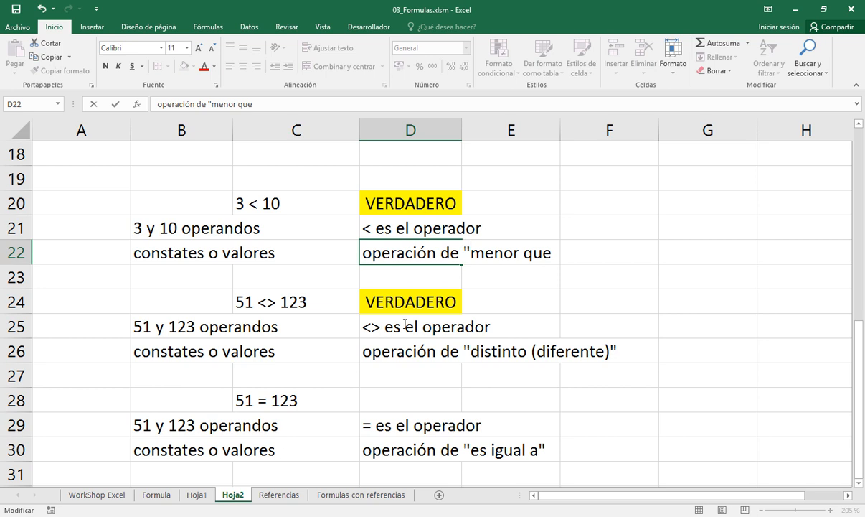
pyautogui.write('"')
pyautogui.press('Return')
# Fill result cell D28 with yellow and enter the formula = 51 = 123 in it
pyautogui.press('Down')
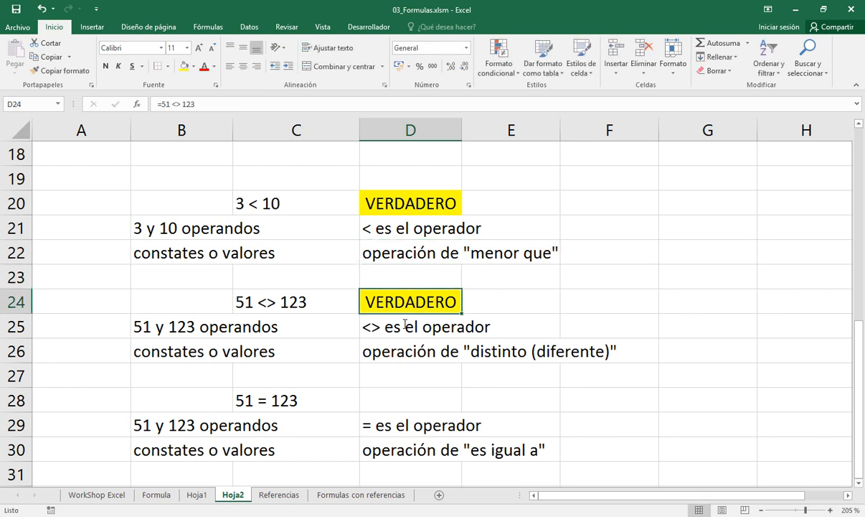
pyautogui.press('Down')
pyautogui.press('Down')
pyautogui.press('Down')
pyautogui.press('Down')
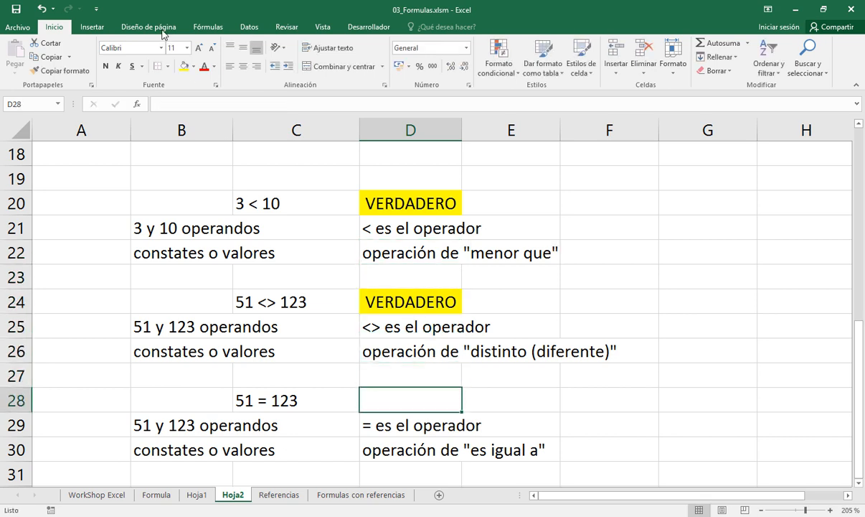
pyautogui.click(183, 66)
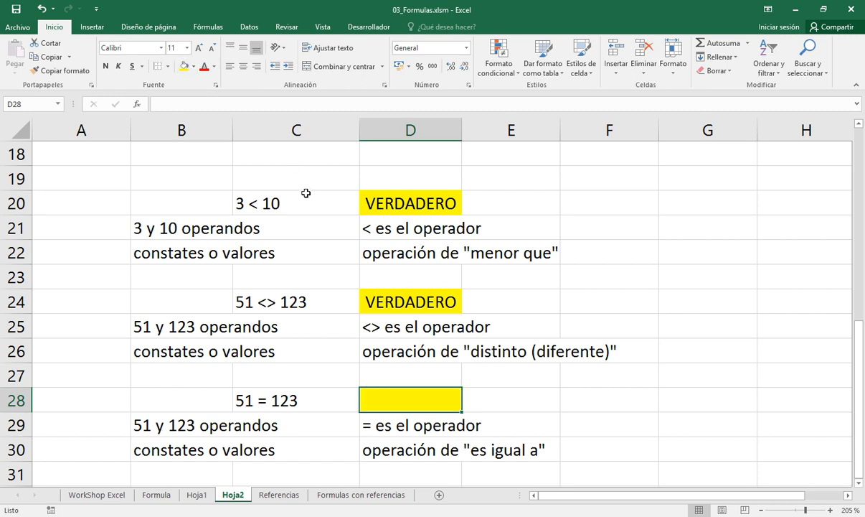
pyautogui.write('=')
pyautogui.write('51')
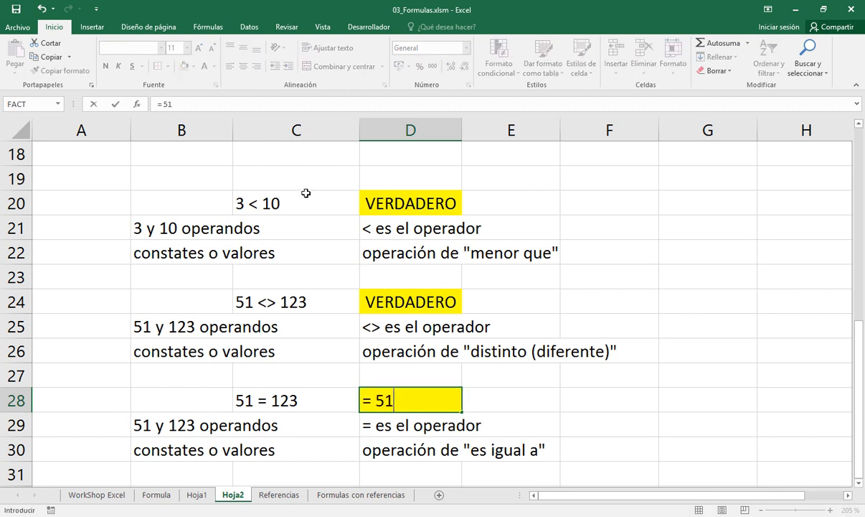
pyautogui.write(' = 123')
pyautogui.press('Return')
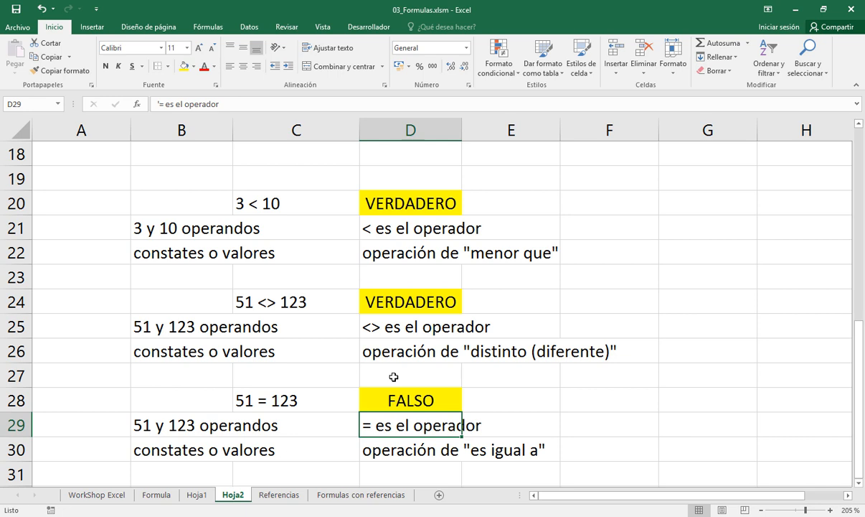
pyautogui.press('Up')
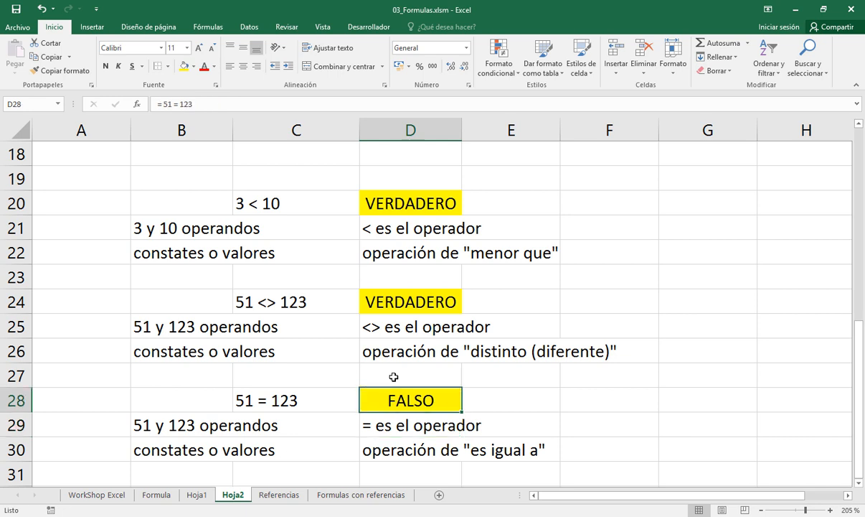
pyautogui.press('Left')
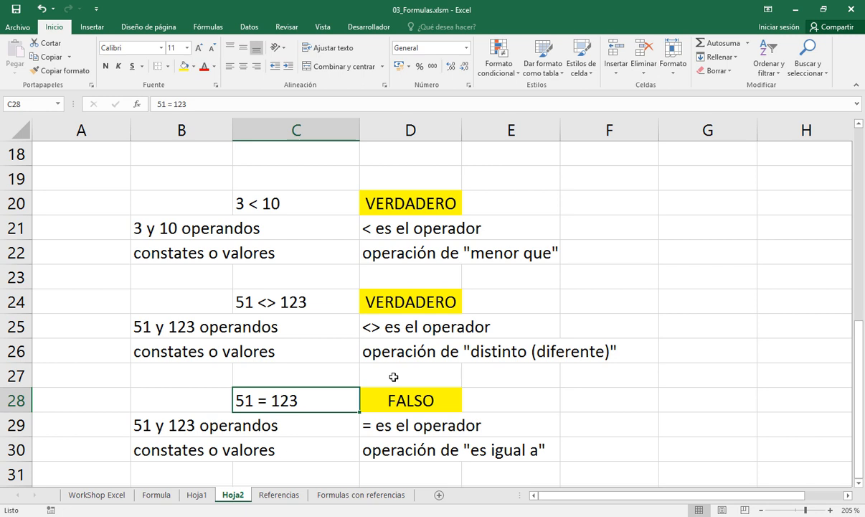
# Switch to the slide presentation, go from the relational operators to the text and reference operators slide, and return to Excel
pyautogui.scroll(-2, 393, 377)
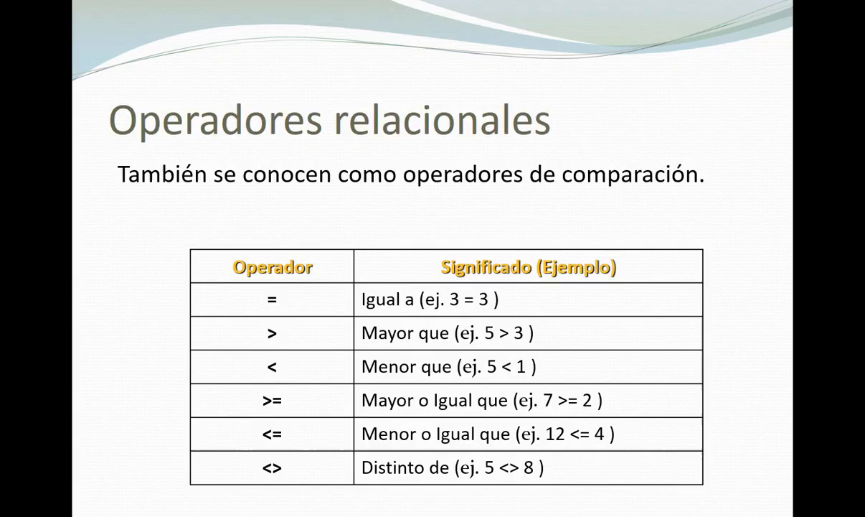
pyautogui.press('Right')
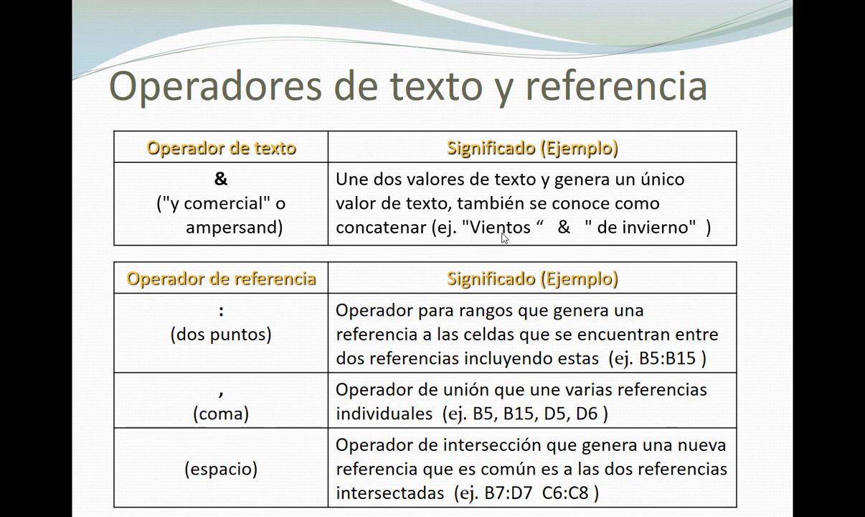
pyautogui.hotkey('alt', 'Tab')
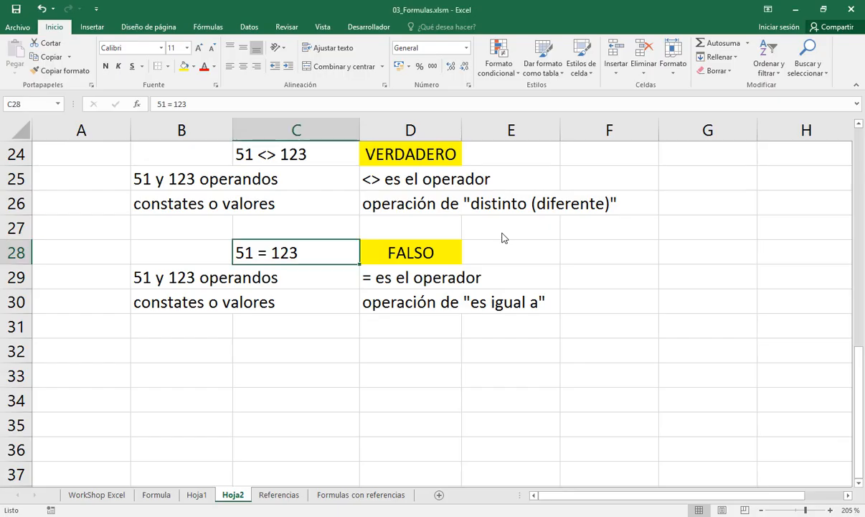
# Enter the concatenation example "hola " & "que tal" as text in cell C32
pyautogui.click(216, 354)
pyautogui.press('Right')
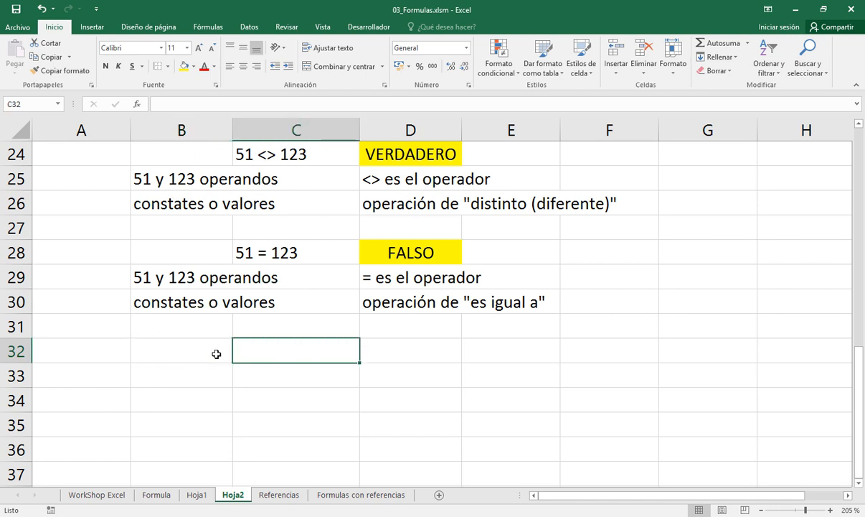
pyautogui.write('"')
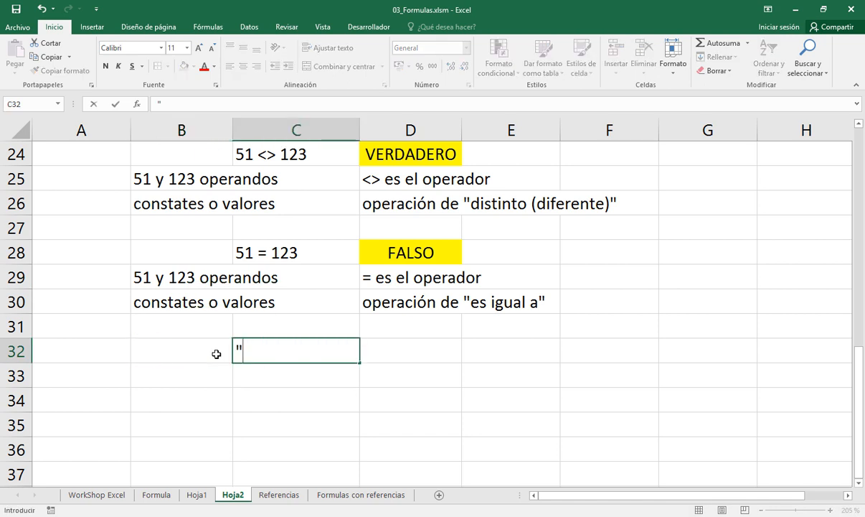
pyautogui.write('hola "')
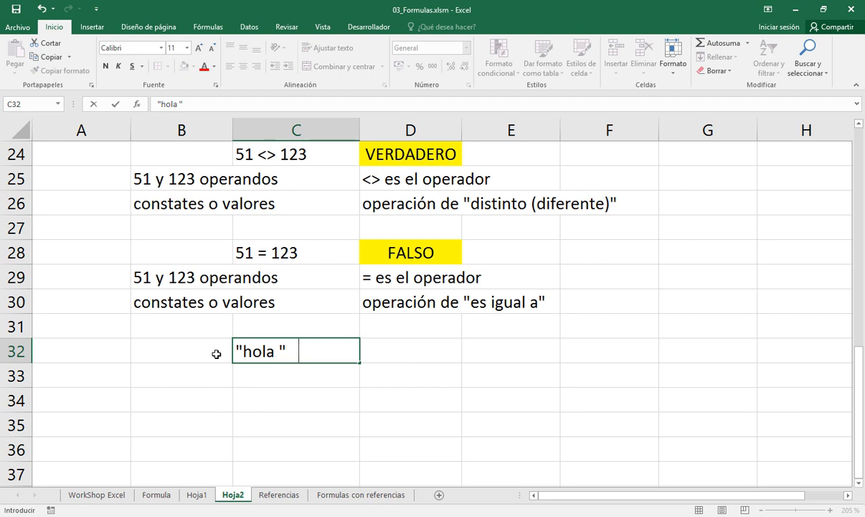
pyautogui.write('   &  "que')
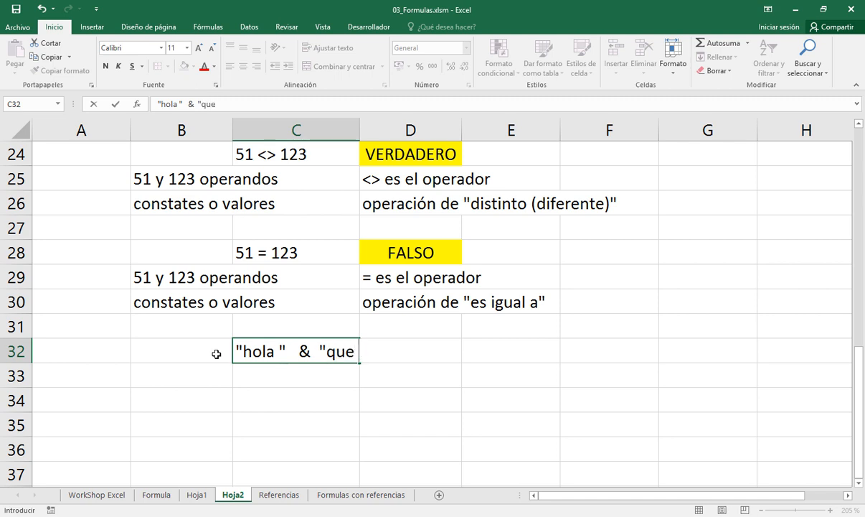
pyautogui.write(' tal"')
pyautogui.press('Return')
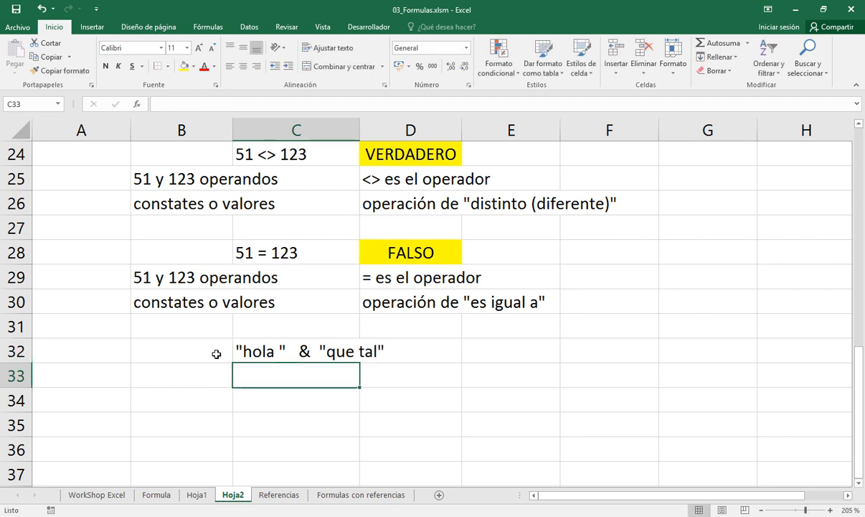
# Examine the two quoted text operands and the & operator within the example in cell C32
pyautogui.press('Up')
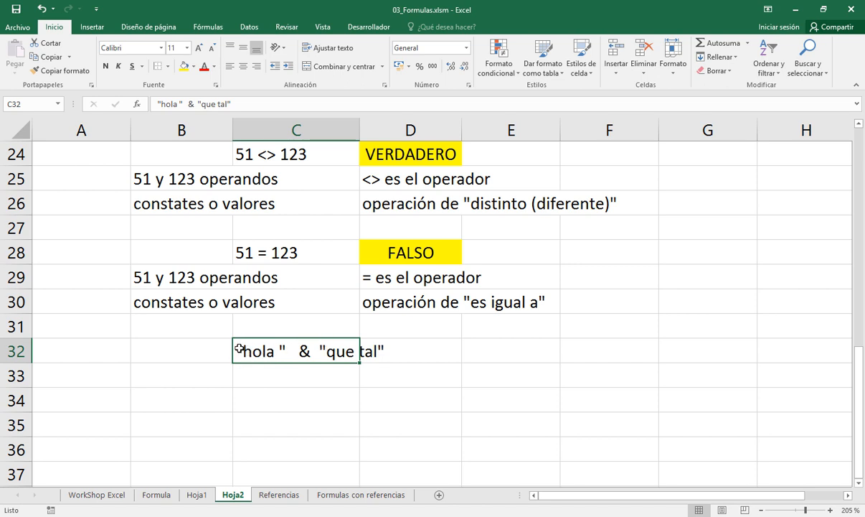
pyautogui.doubleClick(239, 349)
pyautogui.moveTo(235, 351); pyautogui.dragTo(286, 354)
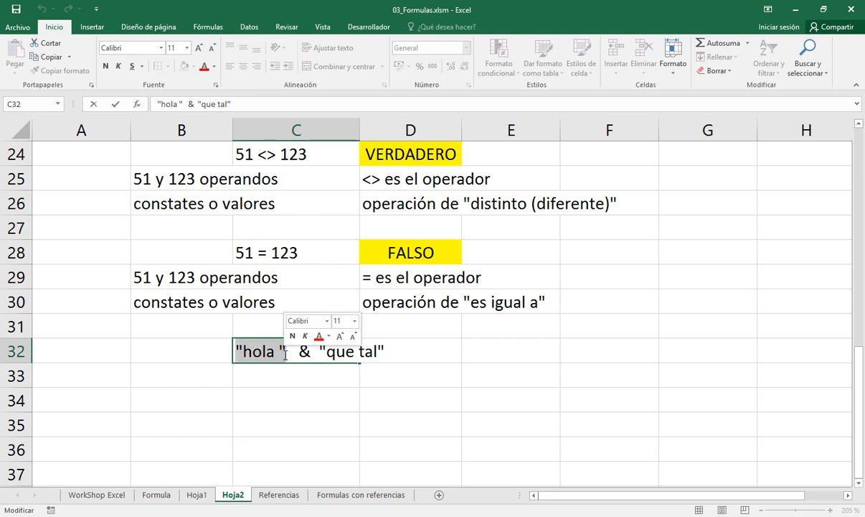
pyautogui.click(321, 351)
pyautogui.moveTo(322, 351); pyautogui.dragTo(391, 360)
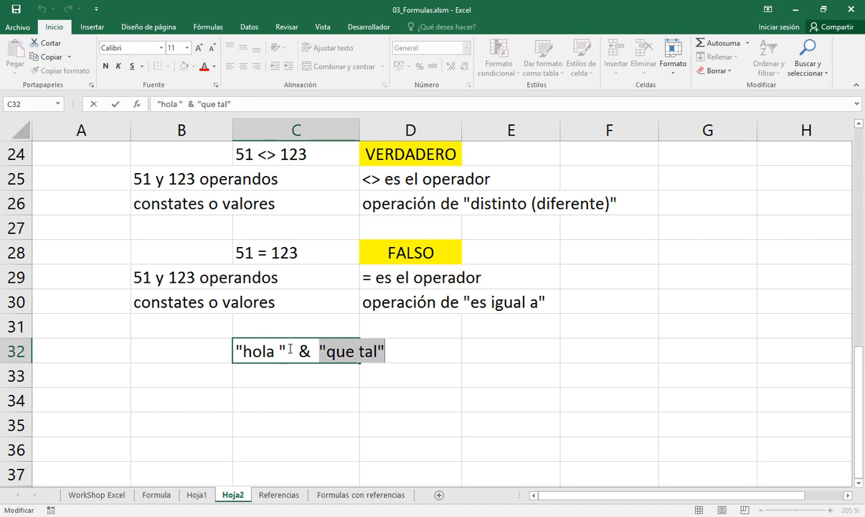
pyautogui.moveTo(290, 352); pyautogui.dragTo(234, 351)
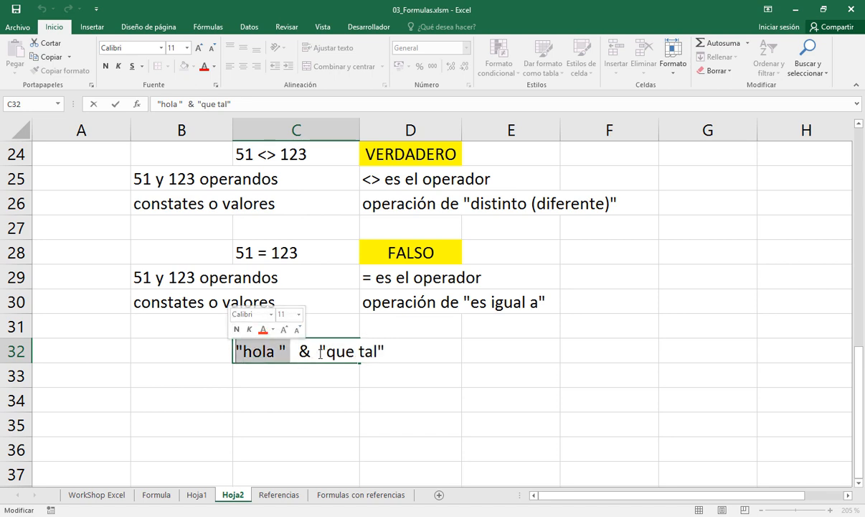
pyautogui.moveTo(318, 351); pyautogui.dragTo(415, 353)
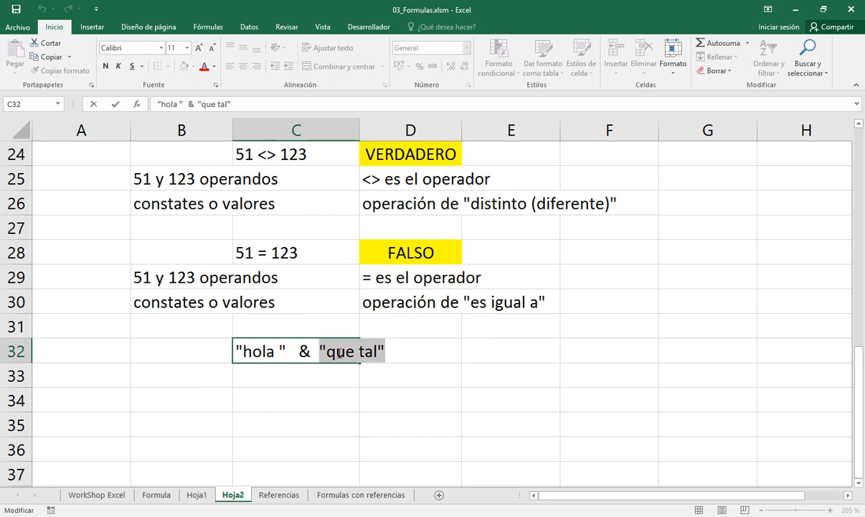
pyautogui.moveTo(311, 350); pyautogui.dragTo(295, 351)
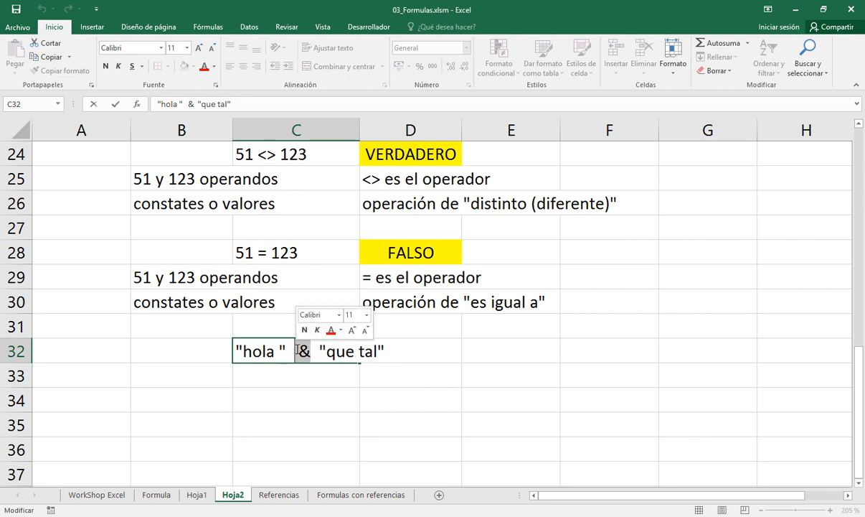
pyautogui.press('Return')
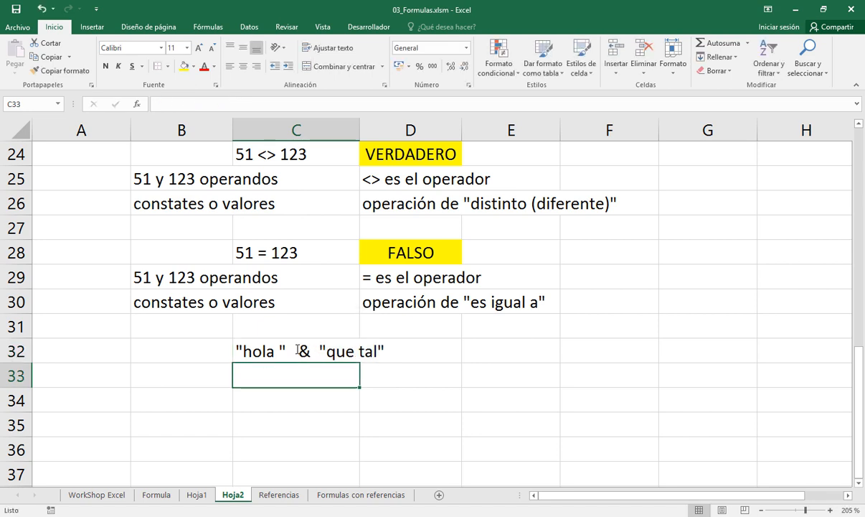
# List the operands below the concatenation example, with "hola" in cell B33 and "que tal" in cell B34, both in double quotation marks
pyautogui.press('Left')
pyautogui.write('"')
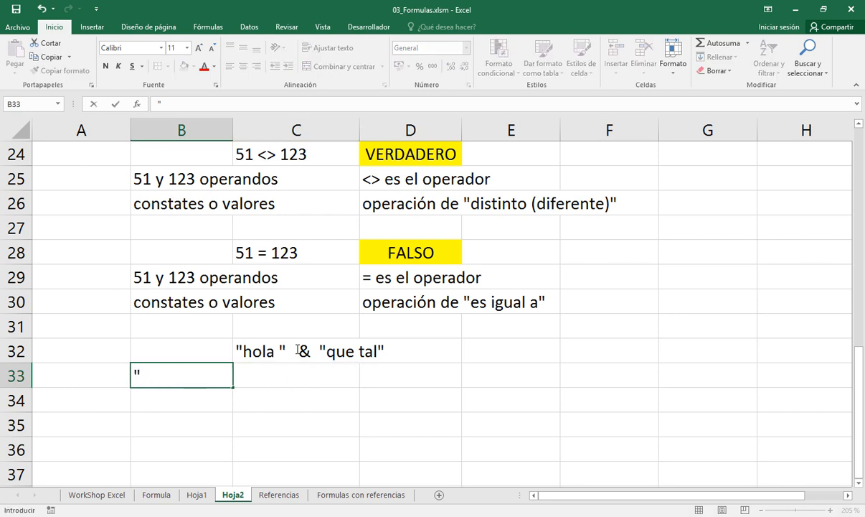
pyautogui.write('hola"')
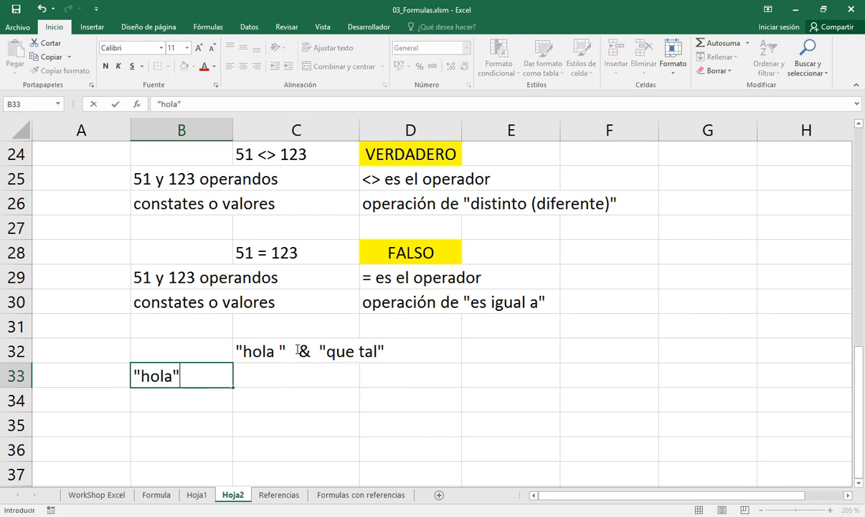
pyautogui.press('Return')
pyautogui.write('"que')
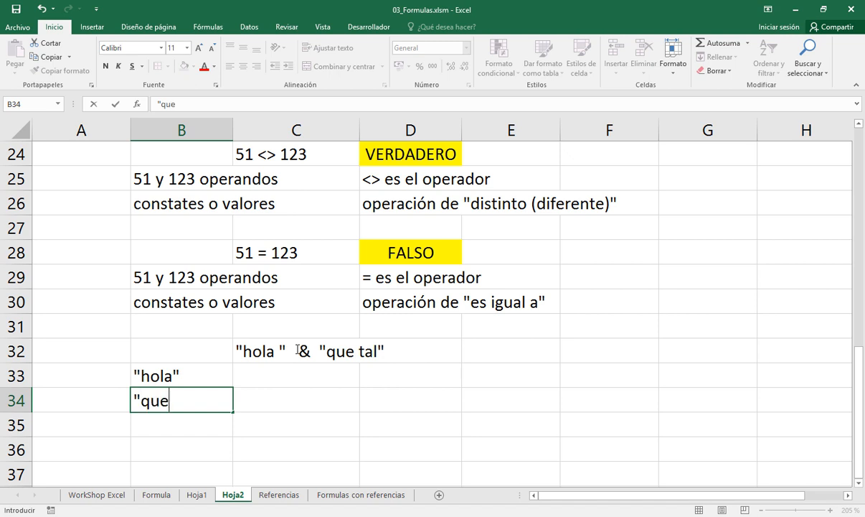
pyautogui.write(' tal"')
pyautogui.hotkey('ctrl', 'Return')
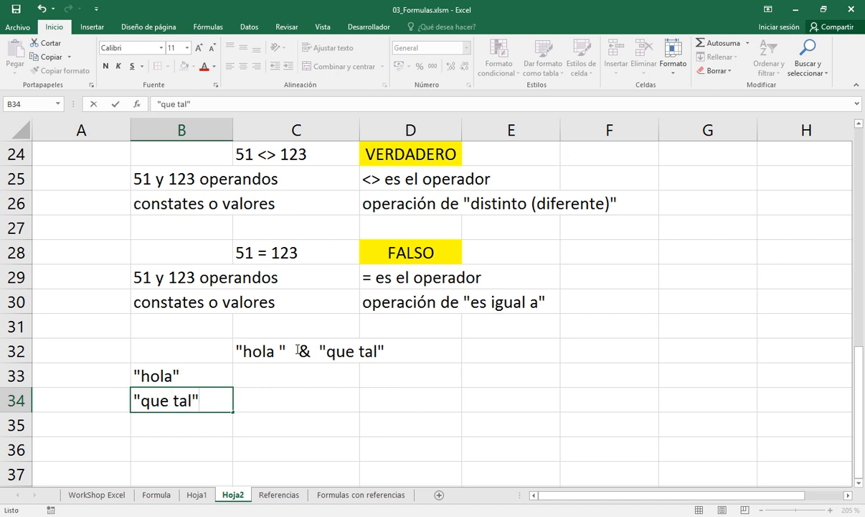
# Add a space after hola, inside the closing quotation mark in cell B33
pyautogui.press('Up')
pyautogui.press('F2')
pyautogui.press('Left')
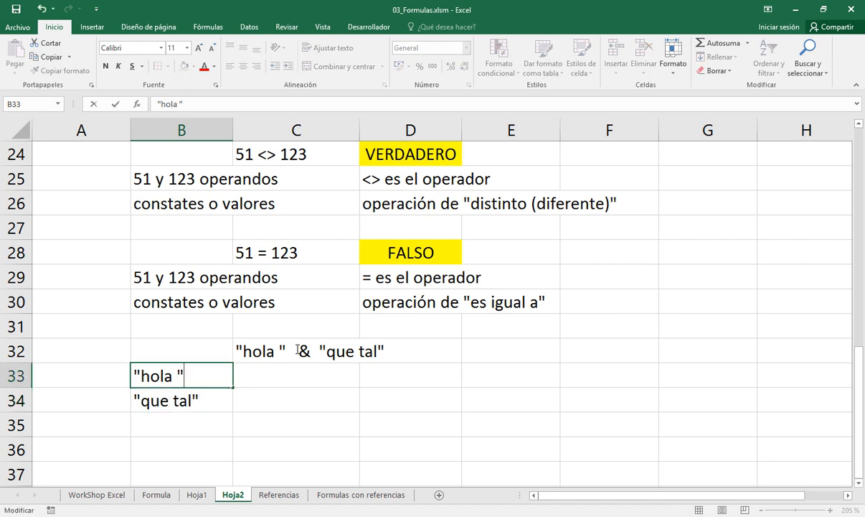
pyautogui.press('Return')
pyautogui.press('Return')
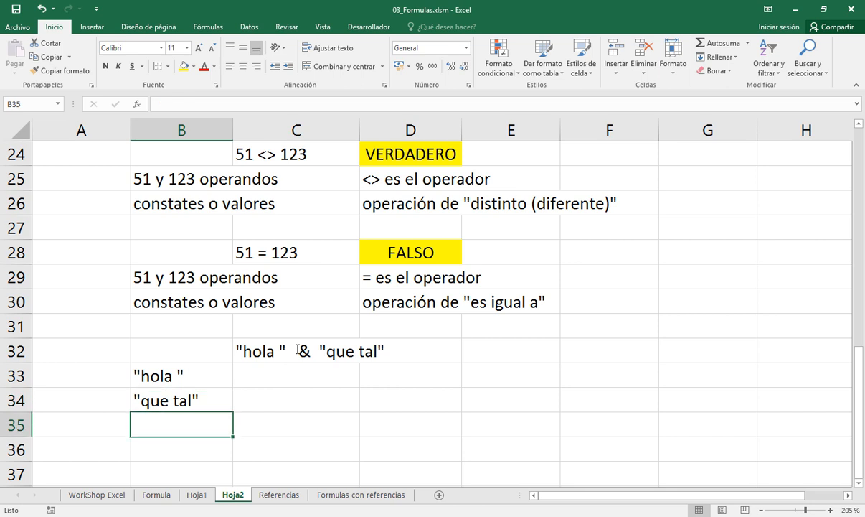
# Label the concatenation operands with "operandos constantes" in cell B35 and "o valores" in cell B36
pyautogui.write('operandos')
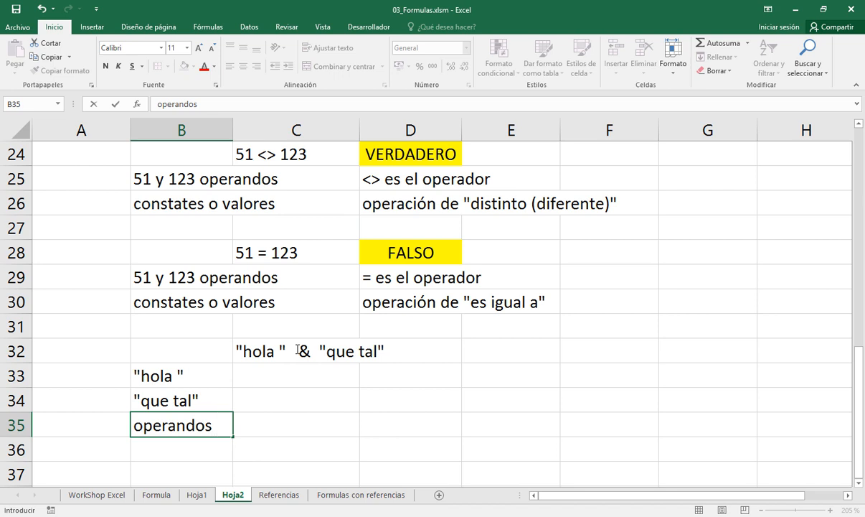
pyautogui.write(' constantes')
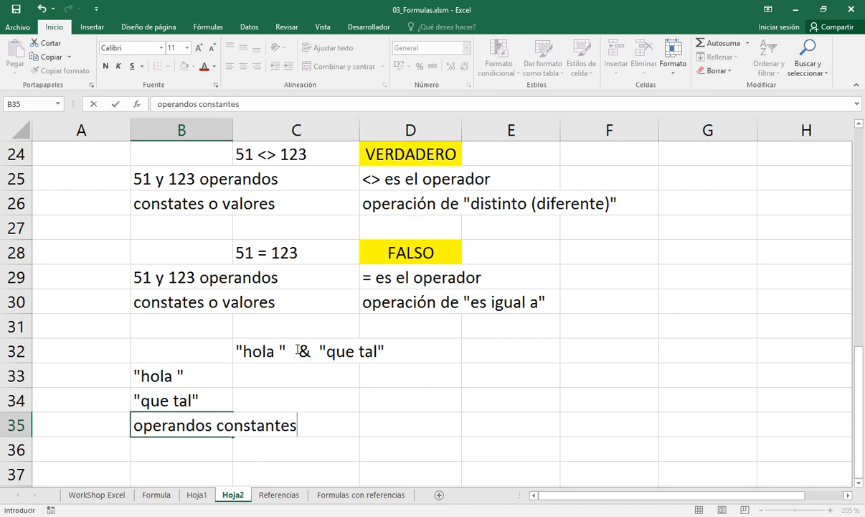
pyautogui.press('Return')
pyautogui.write('o ')
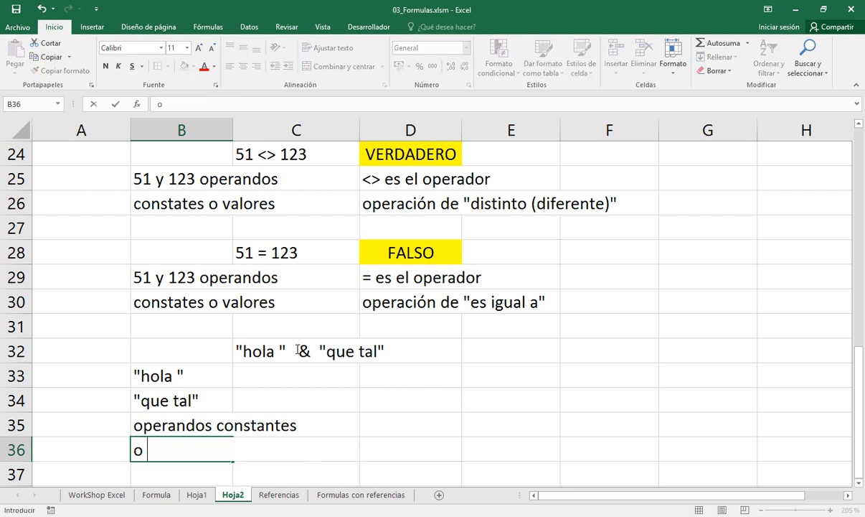
pyautogui.write('valores')
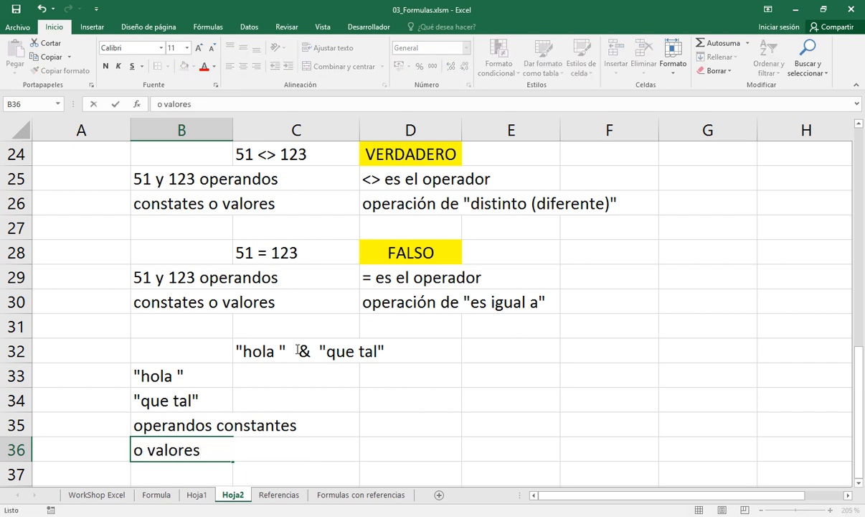
# Enter the operator label "& es el operador" in cell D34
pyautogui.press('Up')
pyautogui.press('Right')
pyautogui.press('Up')
pyautogui.press('Right')
pyautogui.press('Up')
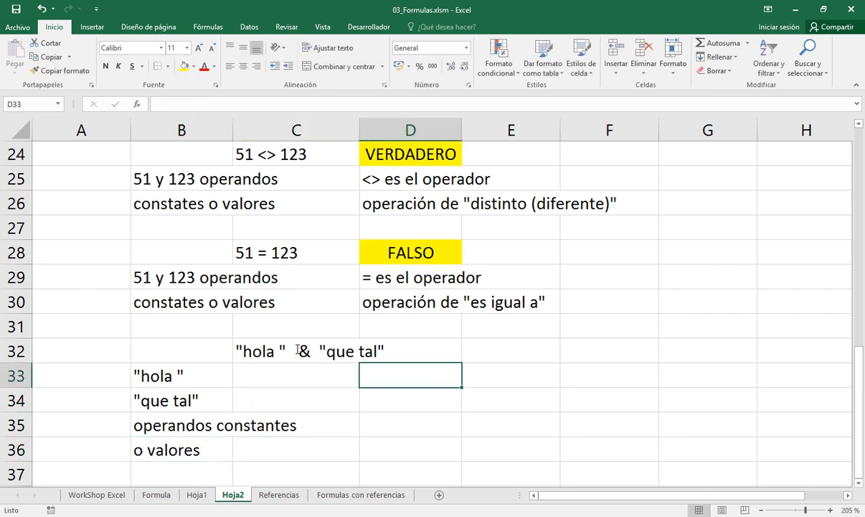
pyautogui.press('Down')
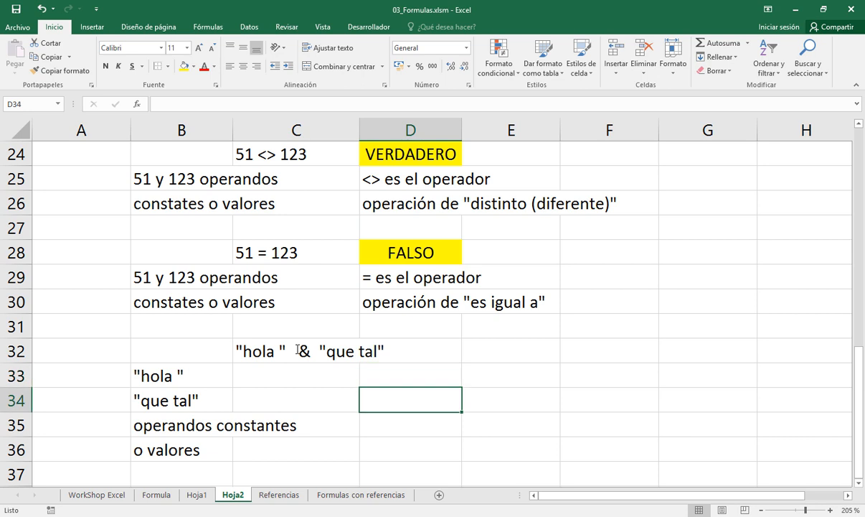
pyautogui.write('& es el ')
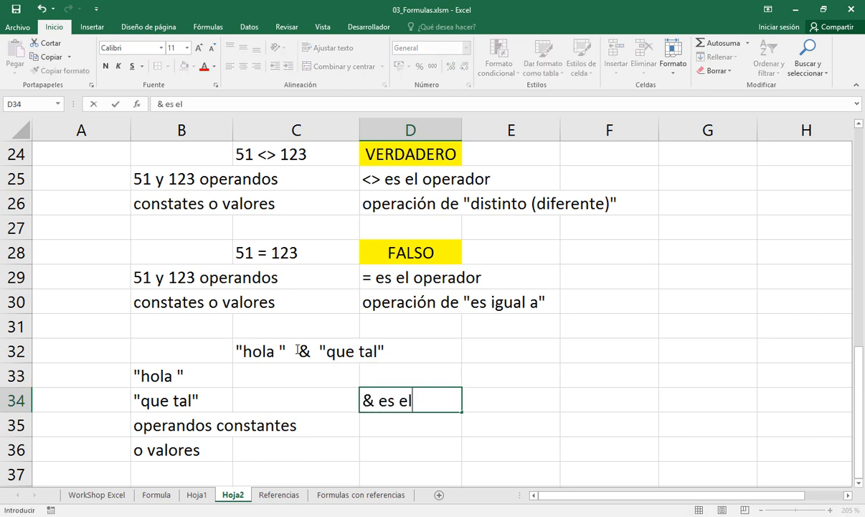
pyautogui.write('operador')
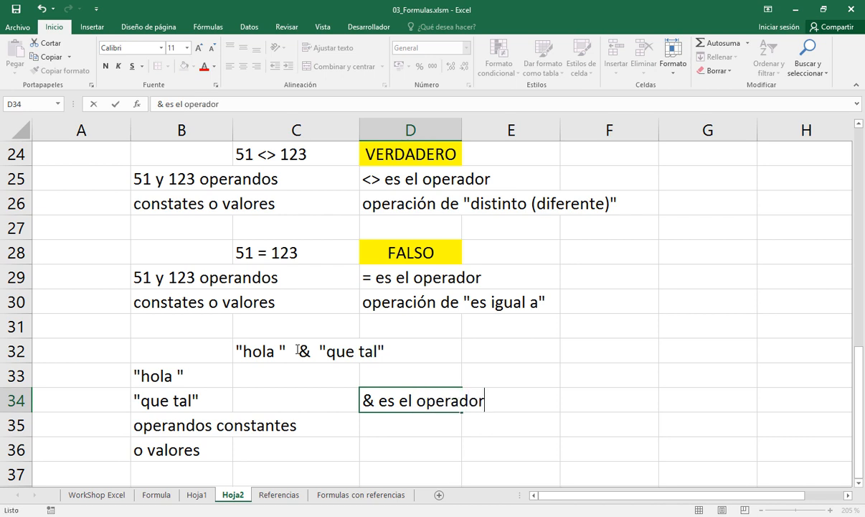
pyautogui.press('Return')
# Describe the operation in cell D35 as operación de "unir ambos textos", with the double quotation marks
pyautogui.write('opera')
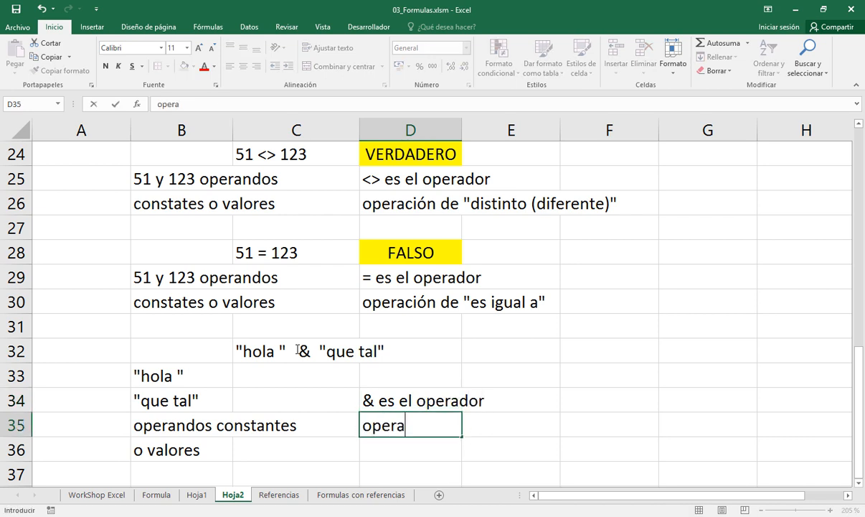
pyautogui.write("ci'on")
pyautogui.press('BackSpace')
pyautogui.press('BackSpace')
pyautogui.press('BackSpace')
pyautogui.write('ón ')
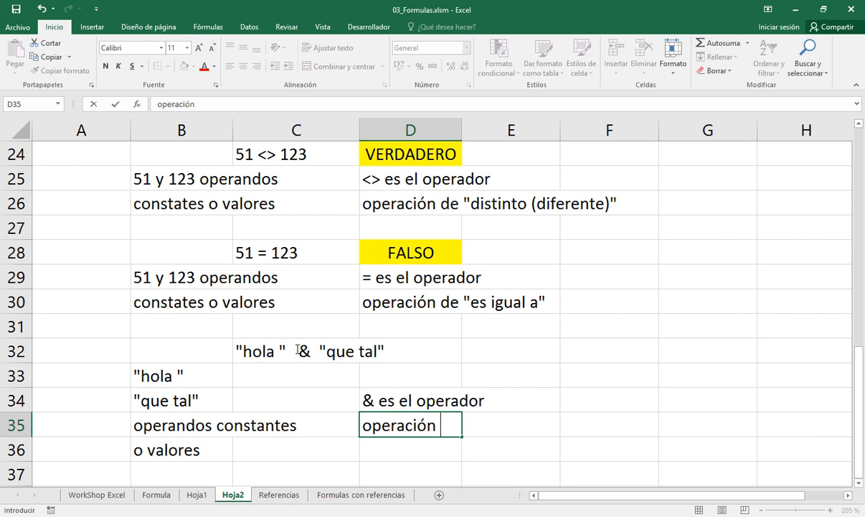
pyautogui.write('de "')
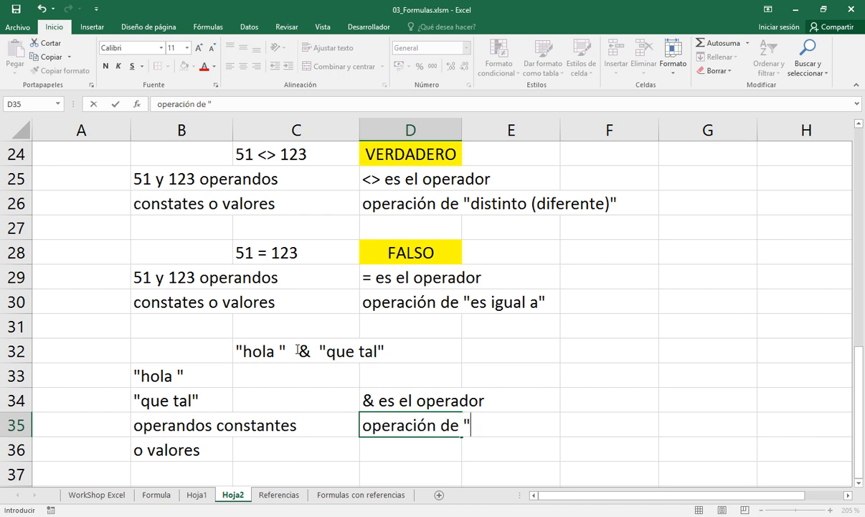
pyautogui.write('unir amb')
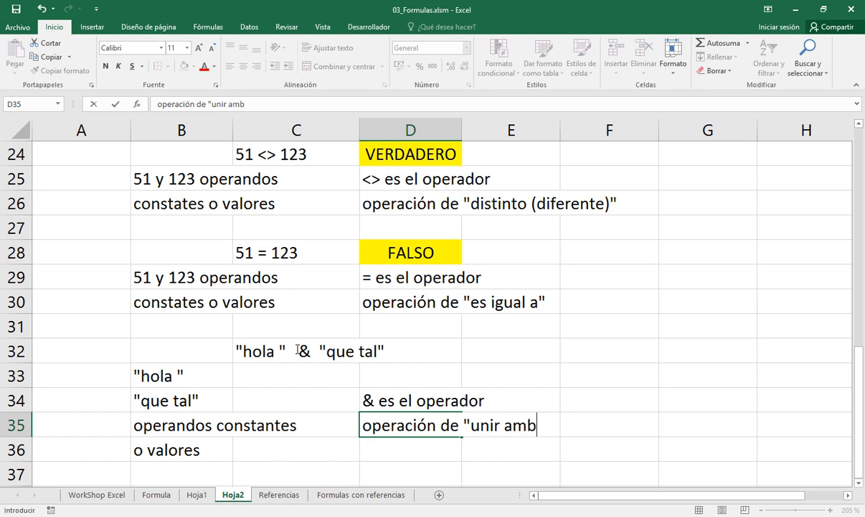
pyautogui.write('os tex')
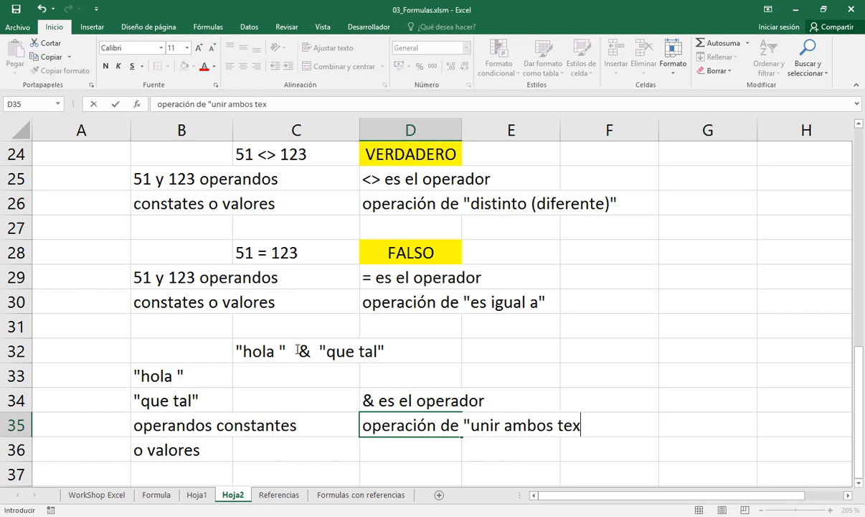
pyautogui.write('tos"')
pyautogui.press('Return')
# Fill cell E32, in the row of the concatenation example, with yellow
pyautogui.press('Up')
pyautogui.press('Up')
pyautogui.press('Up')
pyautogui.press('Up')
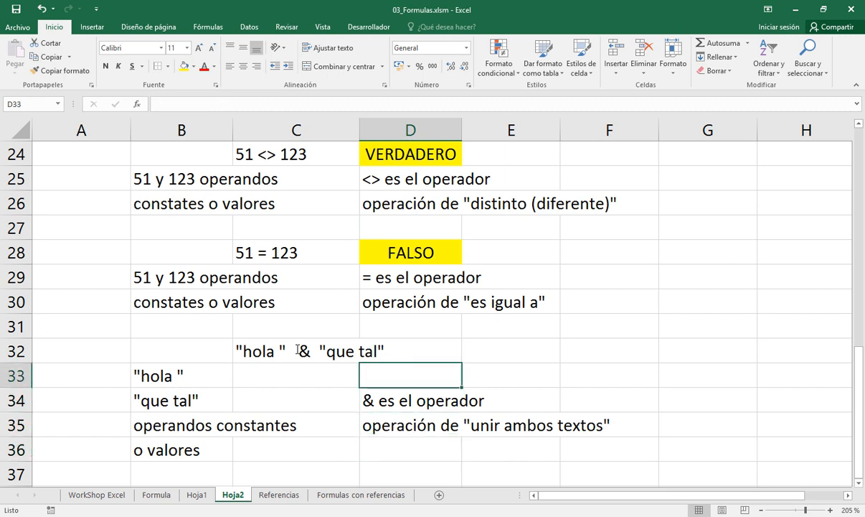
pyautogui.press('Right')
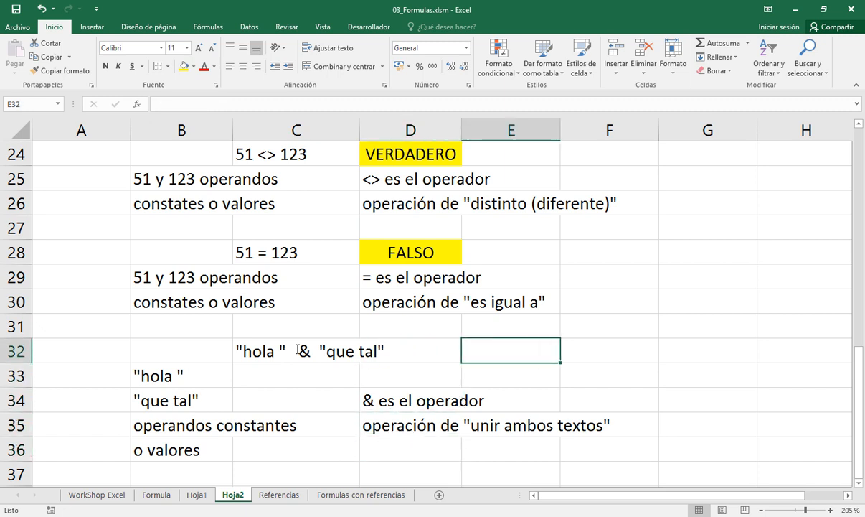
pyautogui.click(185, 69)
# Enter the formula ="hola " & "que tal" in cell E32, keeping the space after hola inside the quotation marks
pyautogui.write('=')
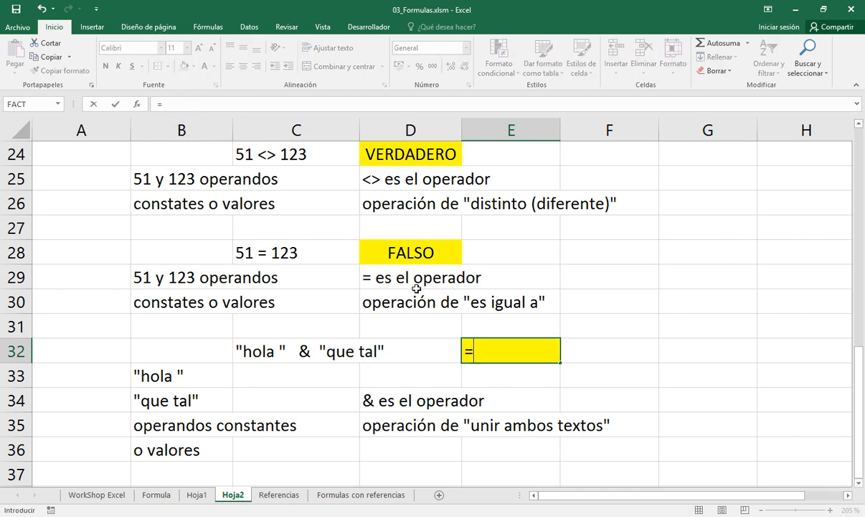
pyautogui.write('"hola')
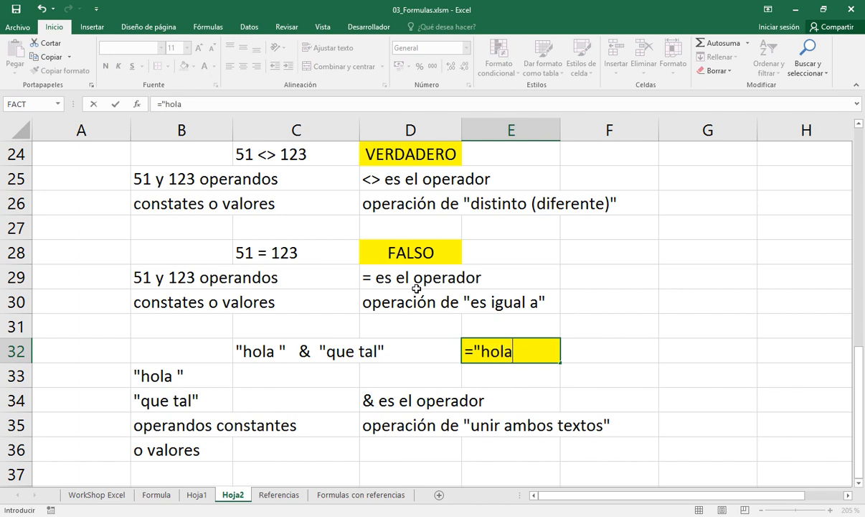
pyautogui.write(' "   &  "')
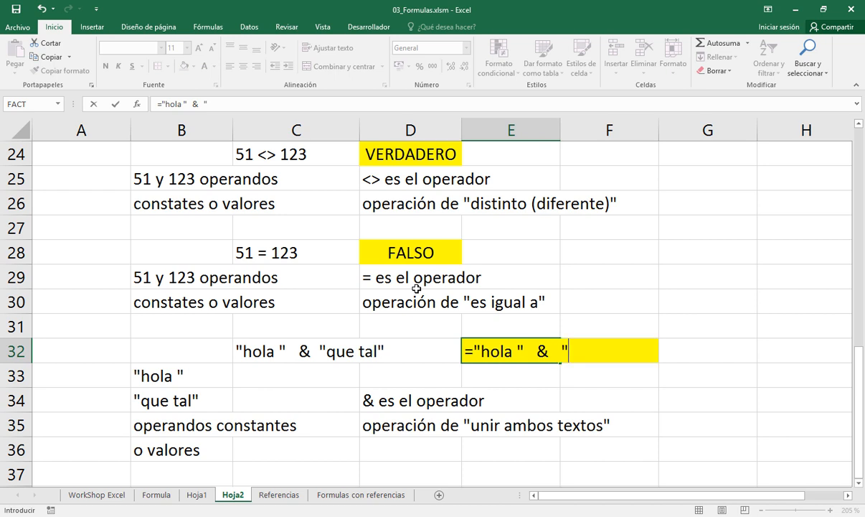
pyautogui.write('que tal"')
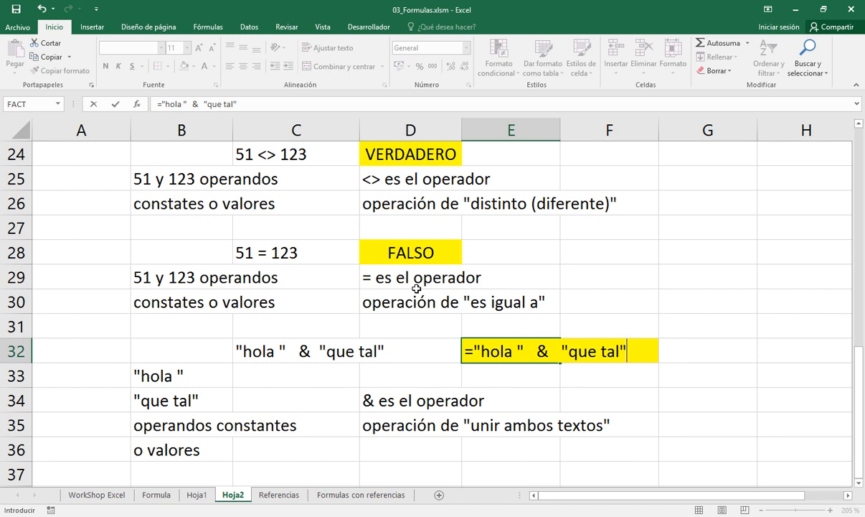
pyautogui.press('Return')
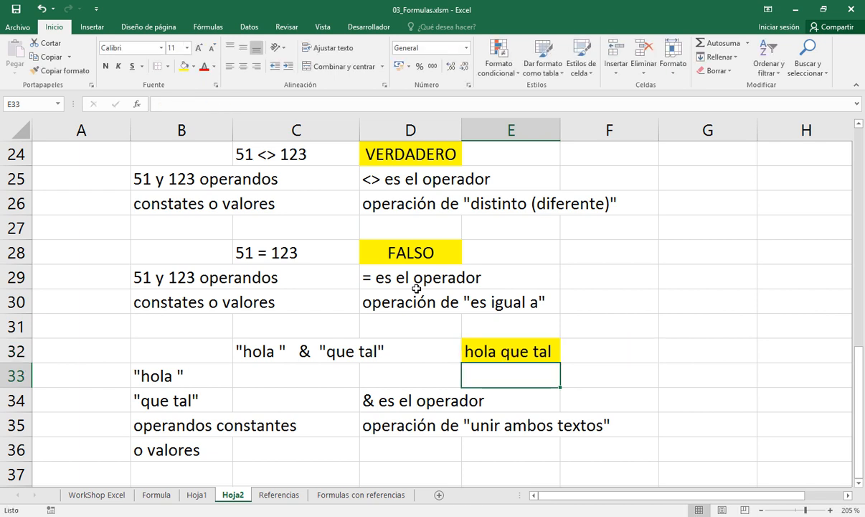
# Try the E32 concatenation formula without the space after hola, and undo that change
pyautogui.press('Up')
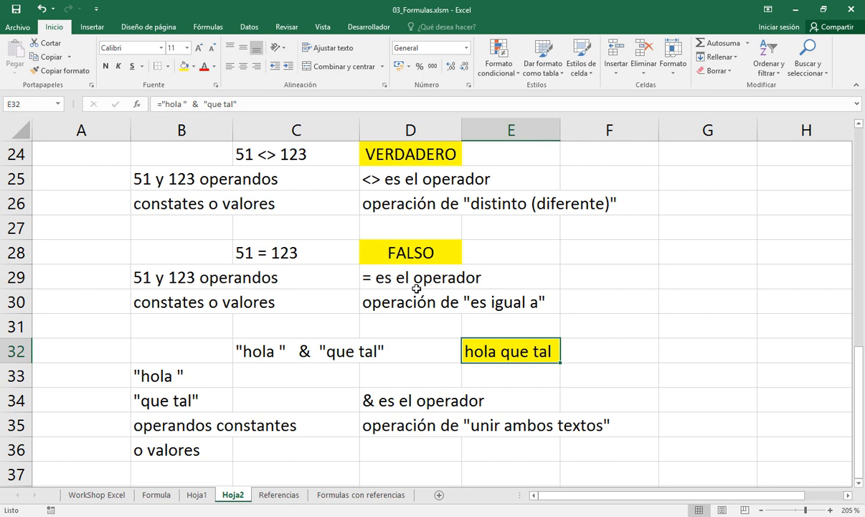
pyautogui.doubleClick(279, 350)
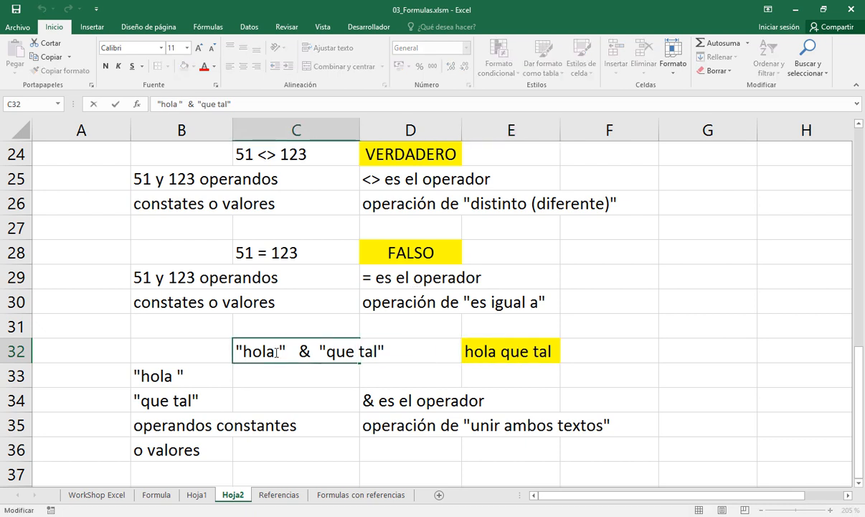
pyautogui.hotkey('shift', 'Left')
pyautogui.press('Escape')
pyautogui.doubleClick(498, 351)
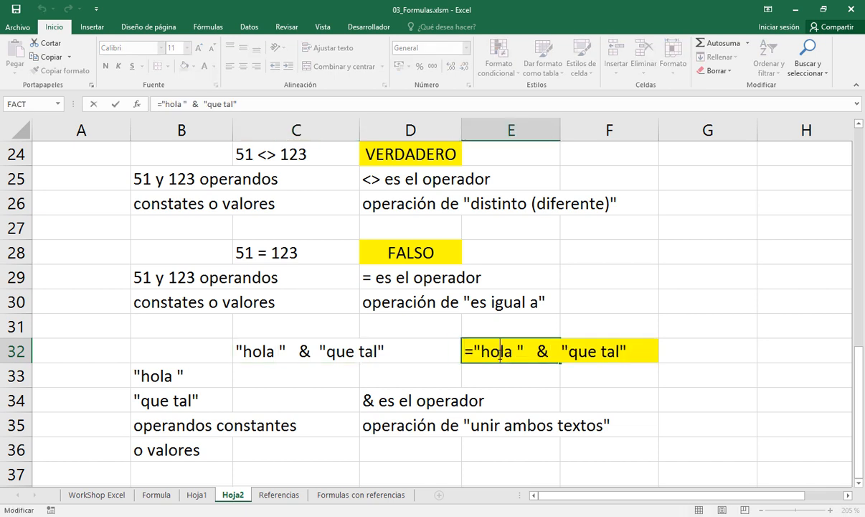
pyautogui.hotkey('shift', 'Left')
pyautogui.press('BackSpace')
pyautogui.press('Return')
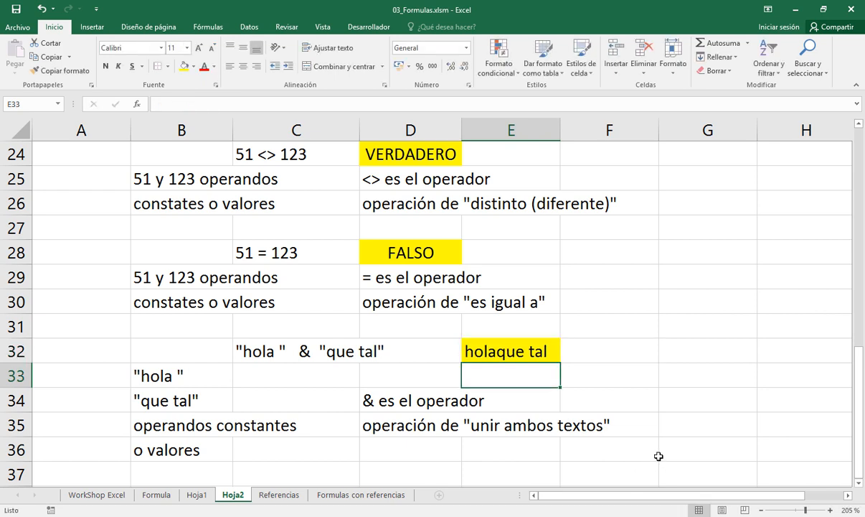
pyautogui.hotkey('ctrl', 'z')
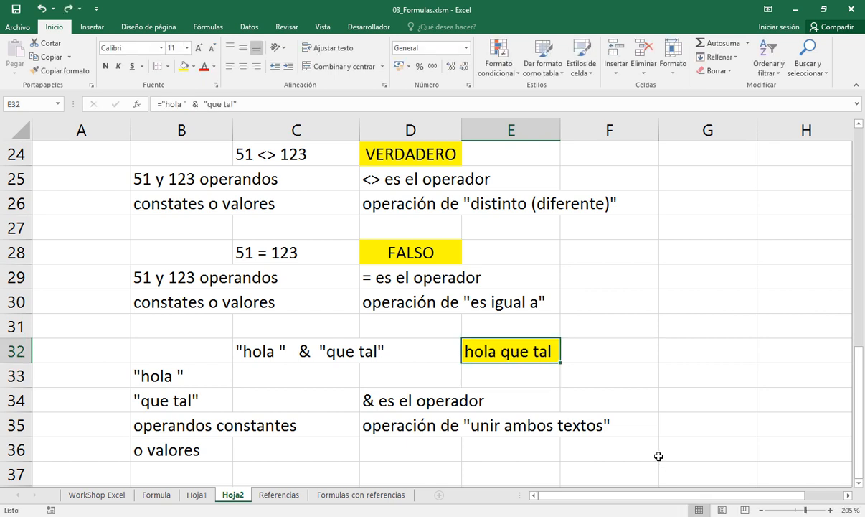
# Color the unary operator heading in A2 and the binary operator heading in A13 red
pyautogui.scroll(3, 515, 366)
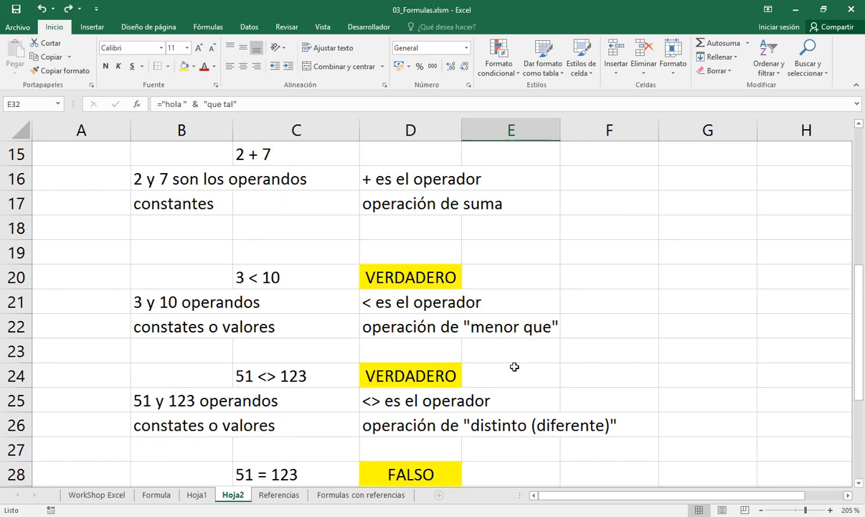
pyautogui.scroll(5, 514, 365)
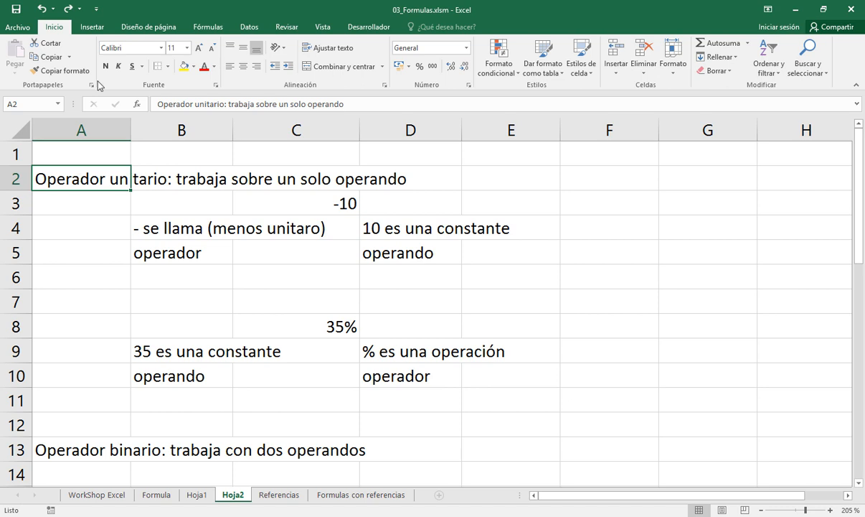
pyautogui.click(200, 64)
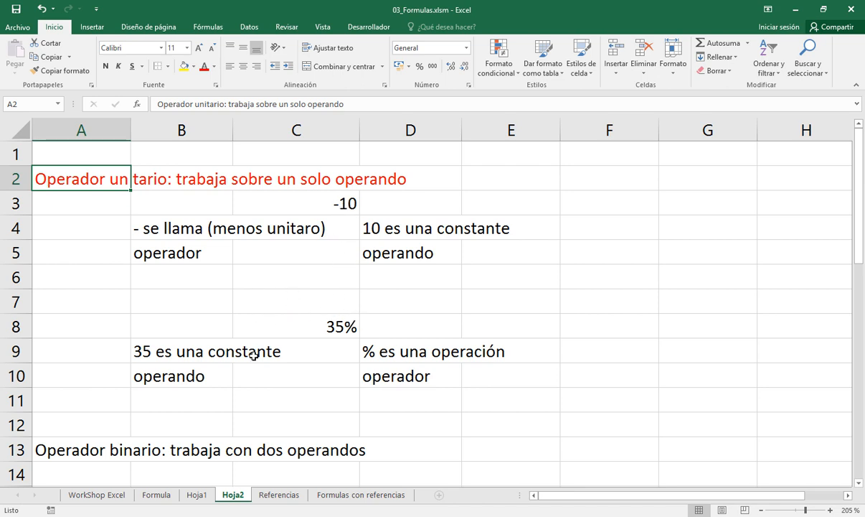
pyautogui.click(86, 450)
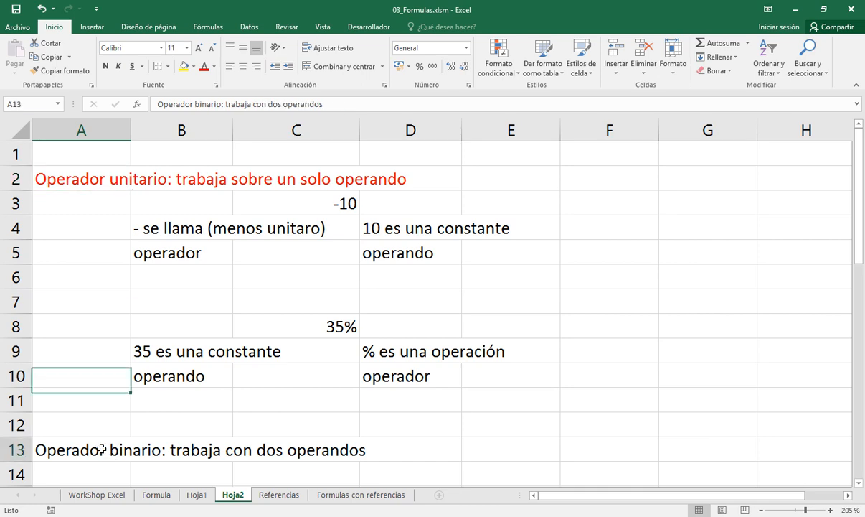
pyautogui.click(203, 65)
# Examine the arithmetic and comparison examples listed under the binary operator heading
pyautogui.scroll(-2, 332, 342)
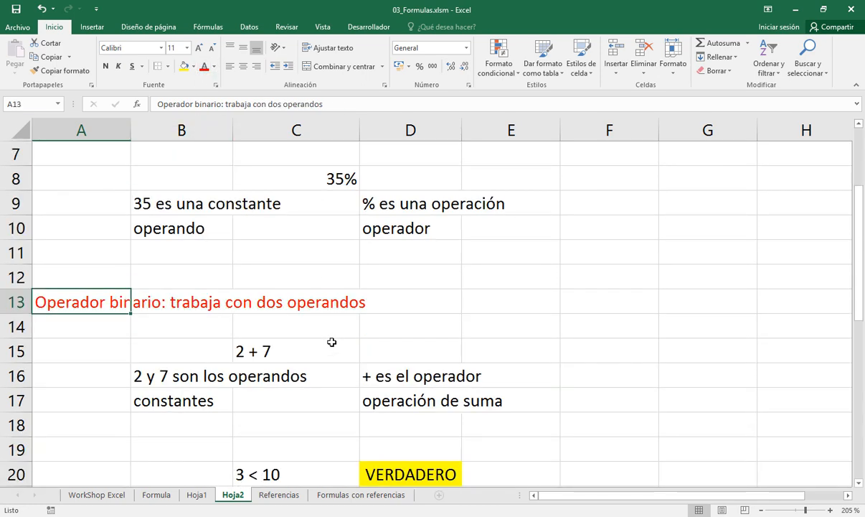
pyautogui.scroll(-3, 332, 342)
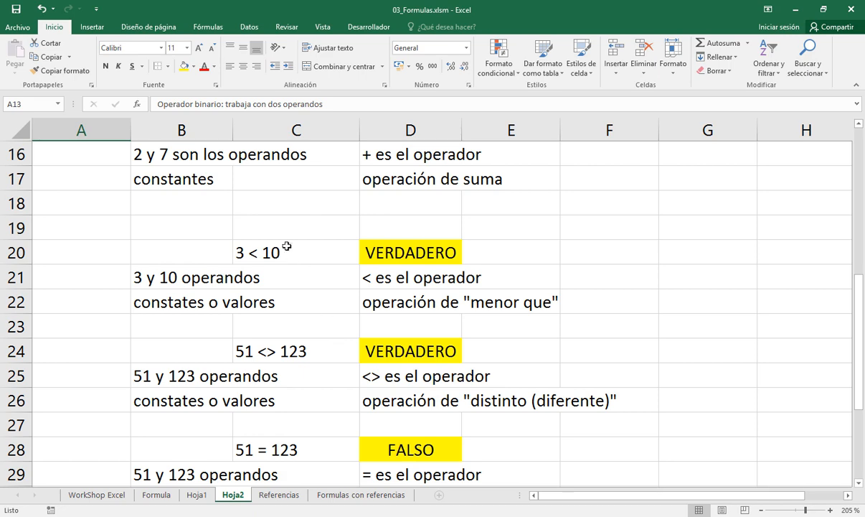
pyautogui.scroll(3, 278, 172)
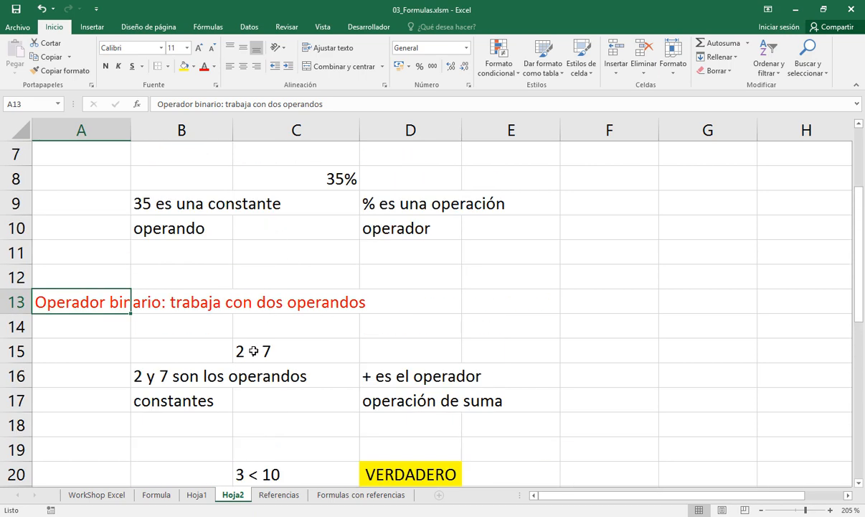
pyautogui.scroll(-2, 246, 350)
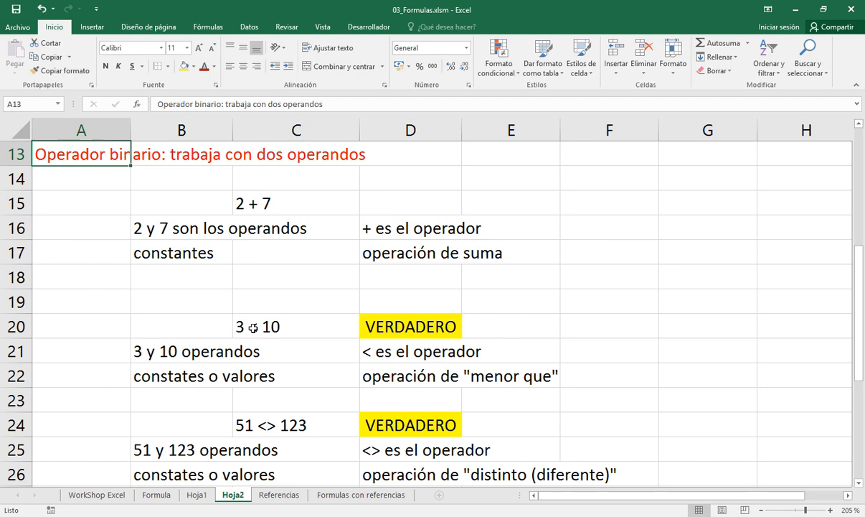
pyautogui.scroll(-1, 252, 328)
pyautogui.scroll(2, 253, 328)
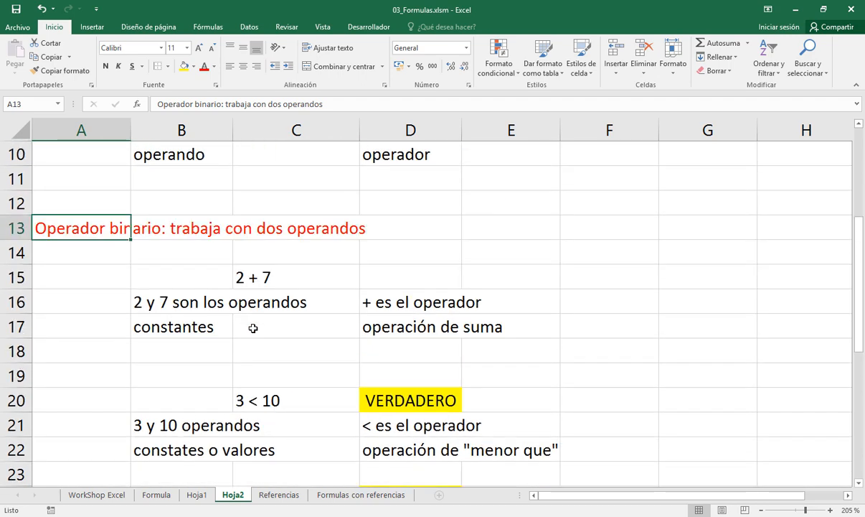
# Highlight cell D15 in yellow and enter the formula =2 + 7 as the result of the addition example
pyautogui.click(391, 272)
pyautogui.click(183, 66)
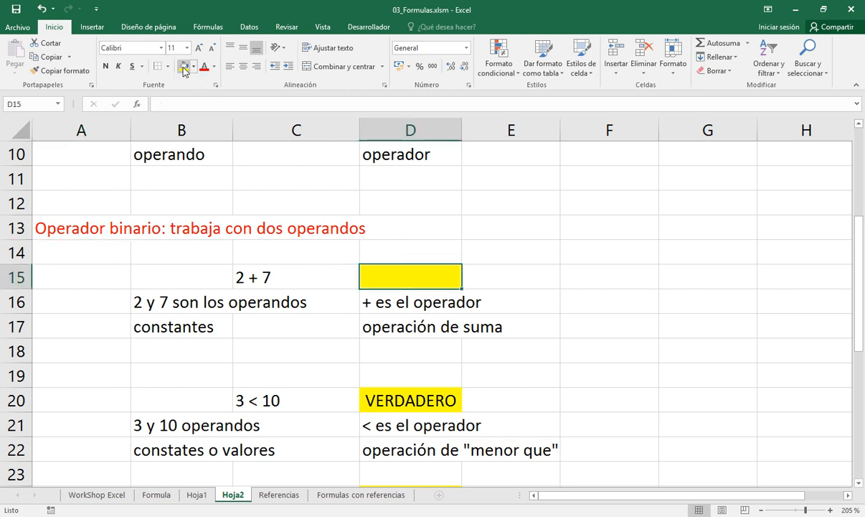
pyautogui.write('=')
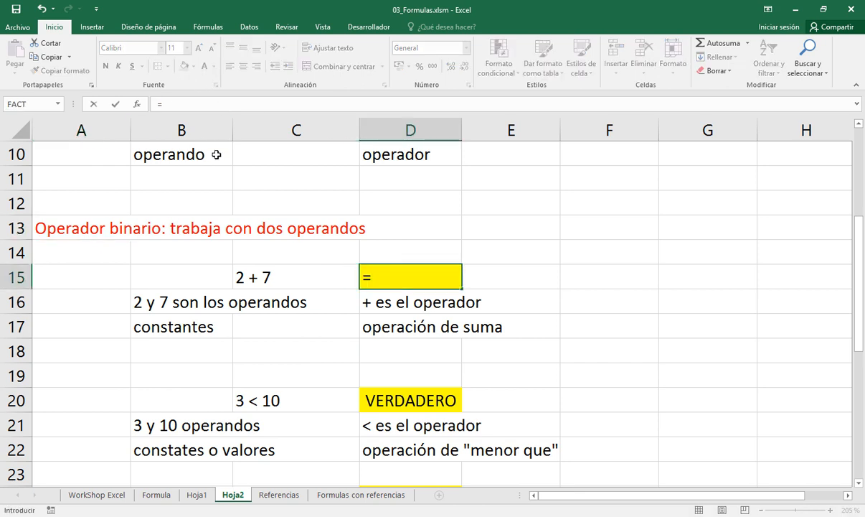
pyautogui.write('2 + 7')
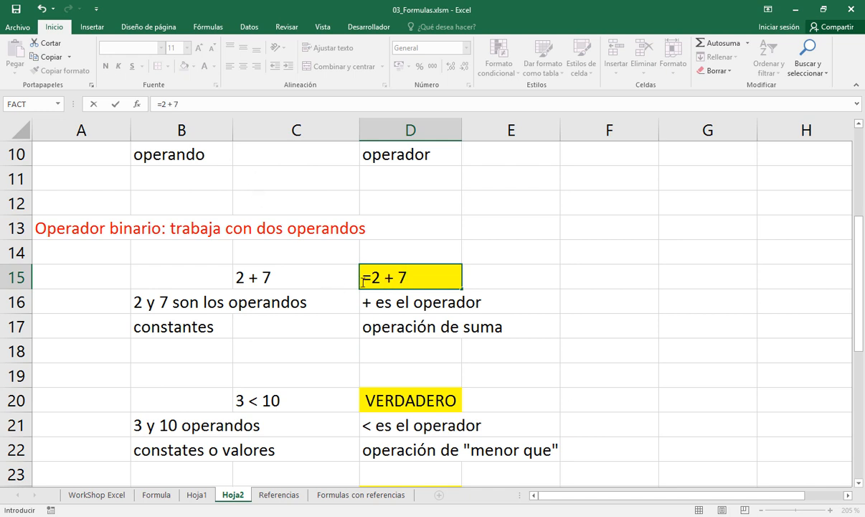
pyautogui.press('Return')
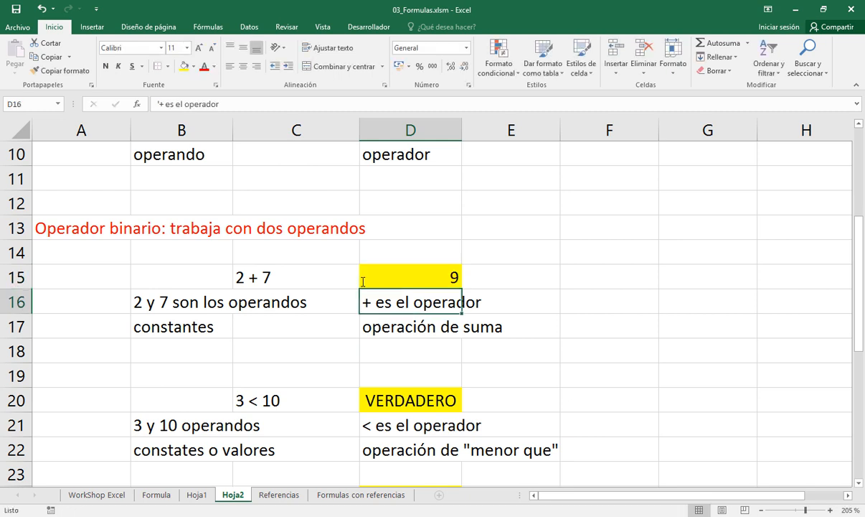
pyautogui.click(423, 271)
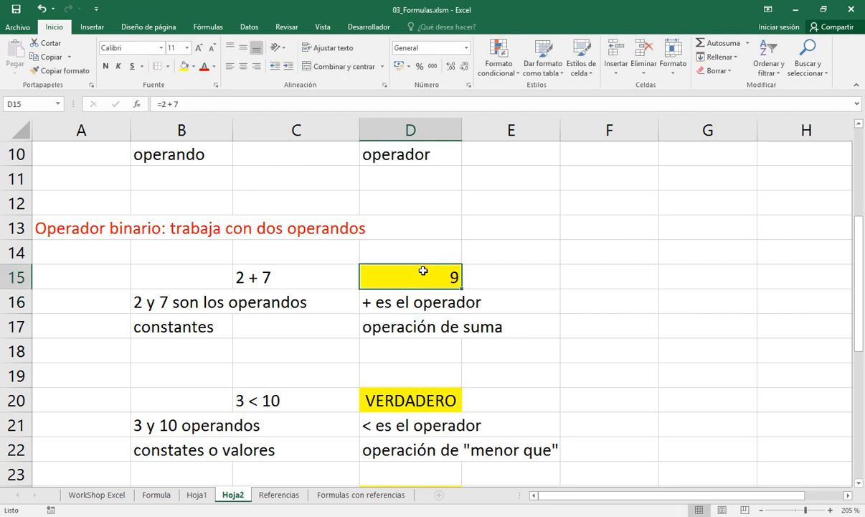
# Add the label Operadores in cell C10 of the Hoja1 sheet
pyautogui.click(157, 495)
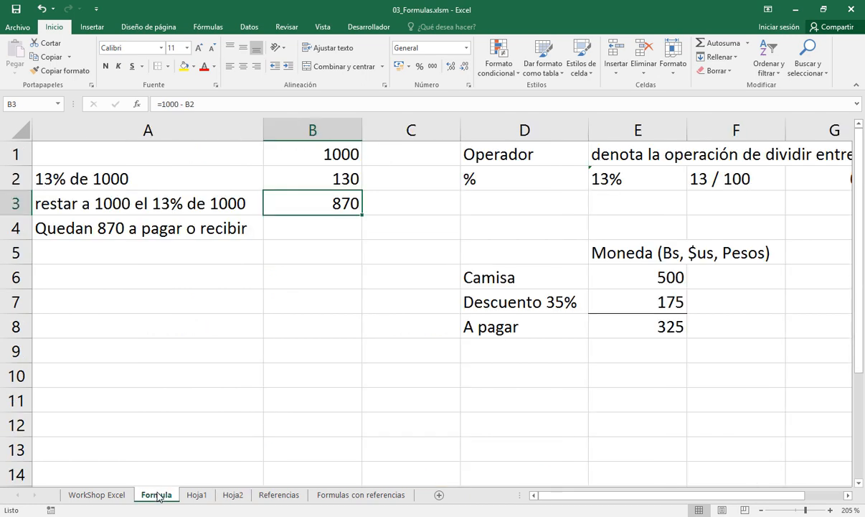
pyautogui.click(202, 494)
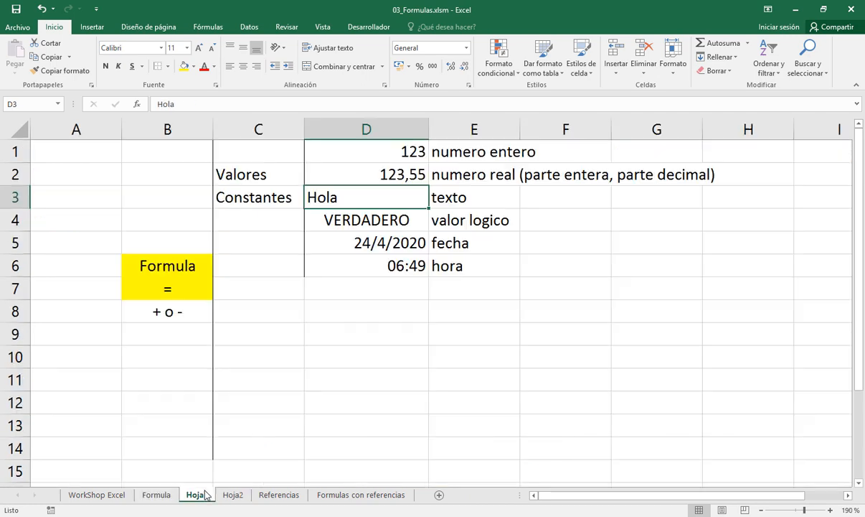
pyautogui.click(258, 353)
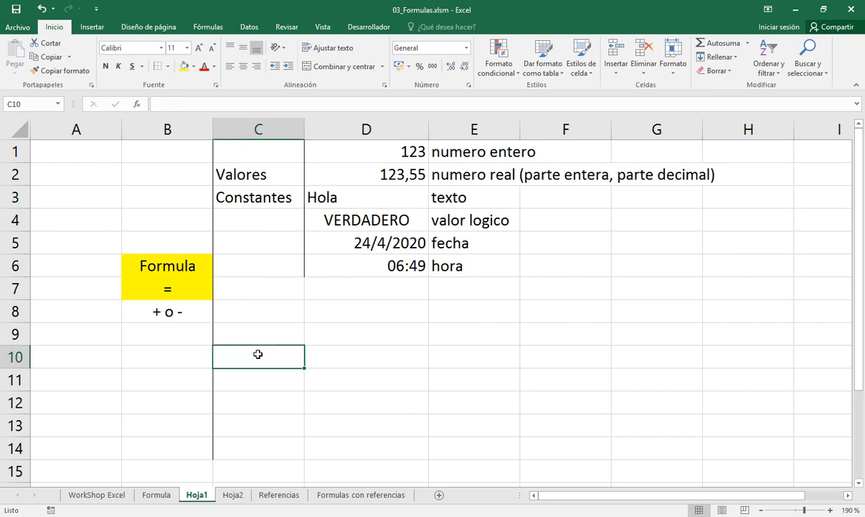
pyautogui.write('Op')
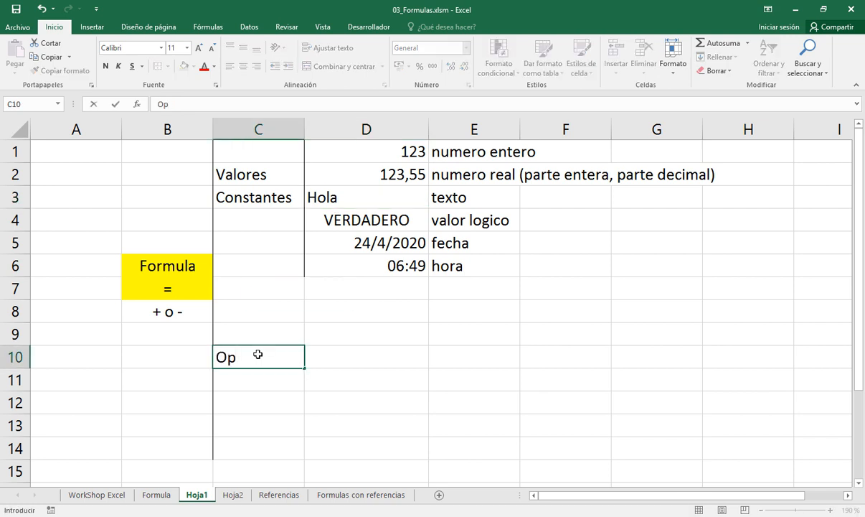
pyautogui.write('r')
pyautogui.press('BackSpace')
pyautogui.write('eradores')
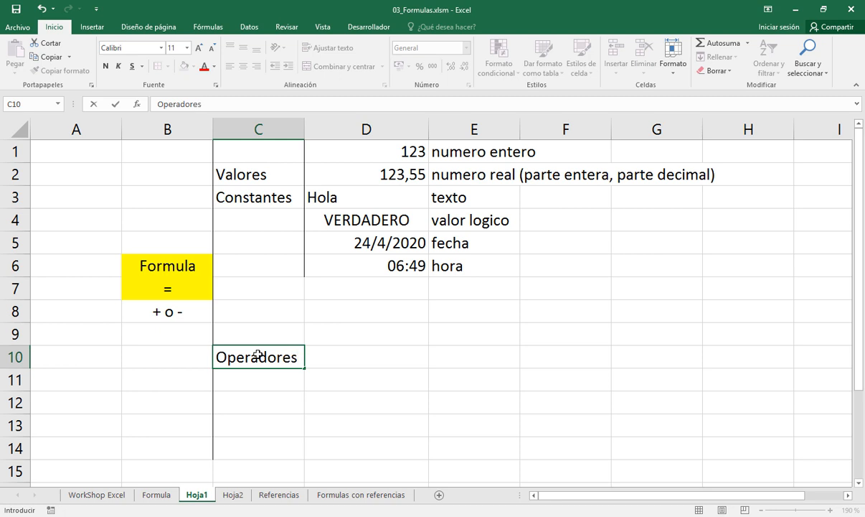
pyautogui.press('Return')
# Enter the category Unitarios in cell D9, beside and just above the Operadores label
pyautogui.press('Up')
pyautogui.press('Up')
pyautogui.press('Right')
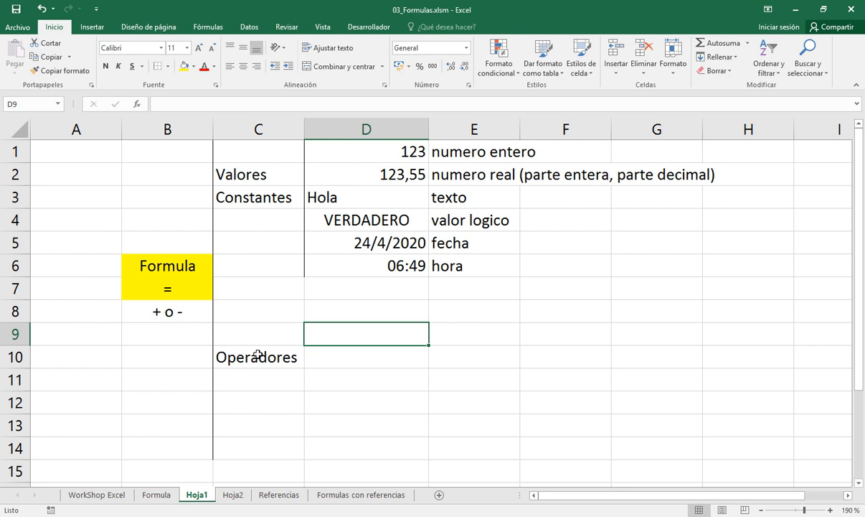
pyautogui.write('Uni')
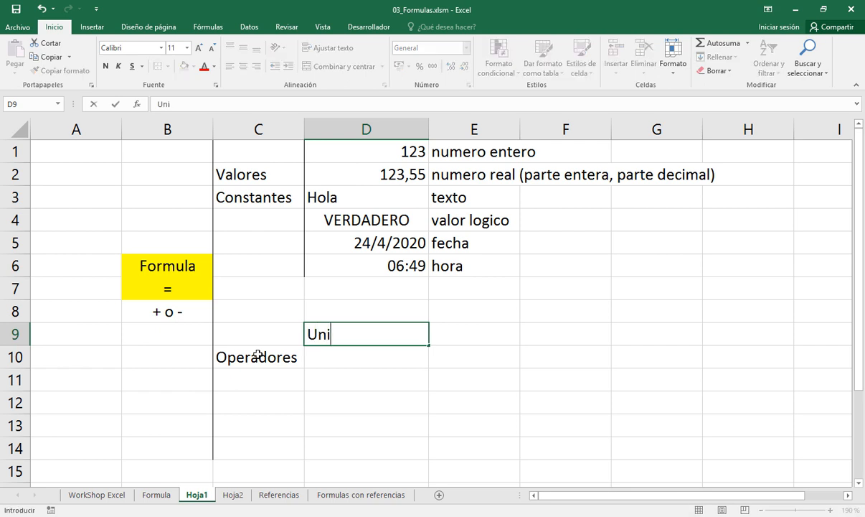
pyautogui.write('tarios')
pyautogui.press('Return')
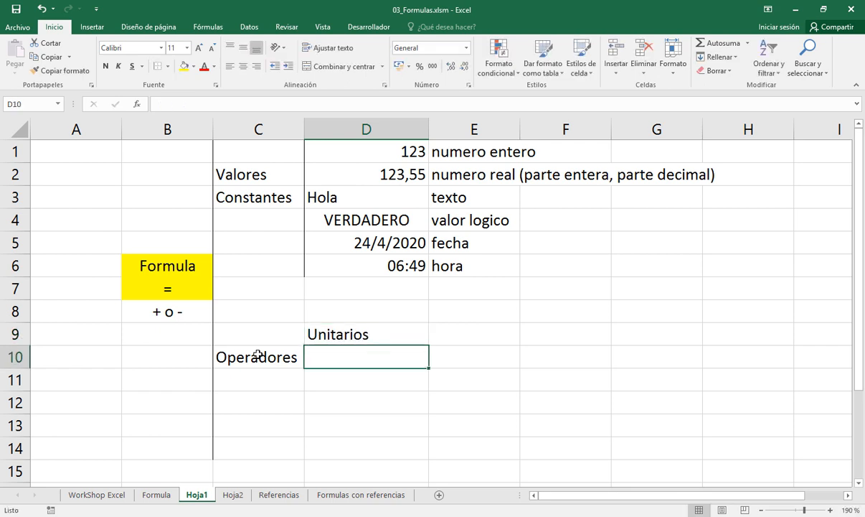
# Enter the category Binarios in cell D13, below Unitarios
pyautogui.press('Return')
pyautogui.press('Return')
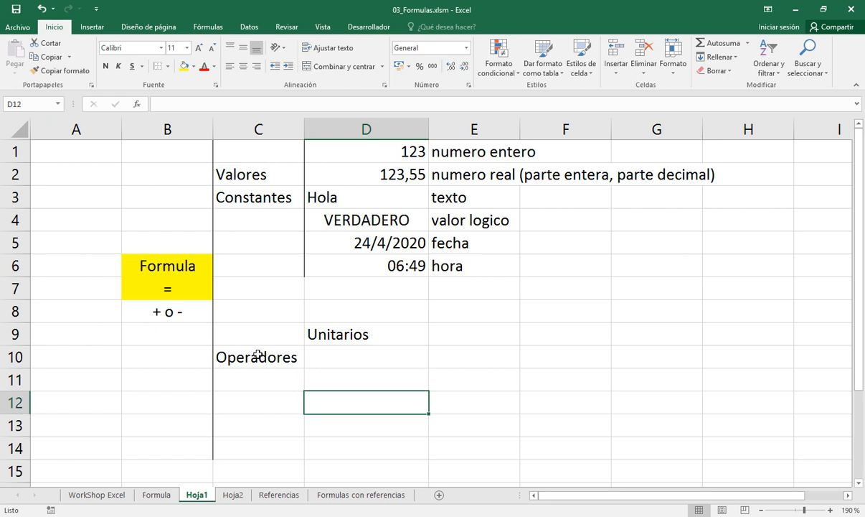
pyautogui.press('Return')
pyautogui.write('Binarios')
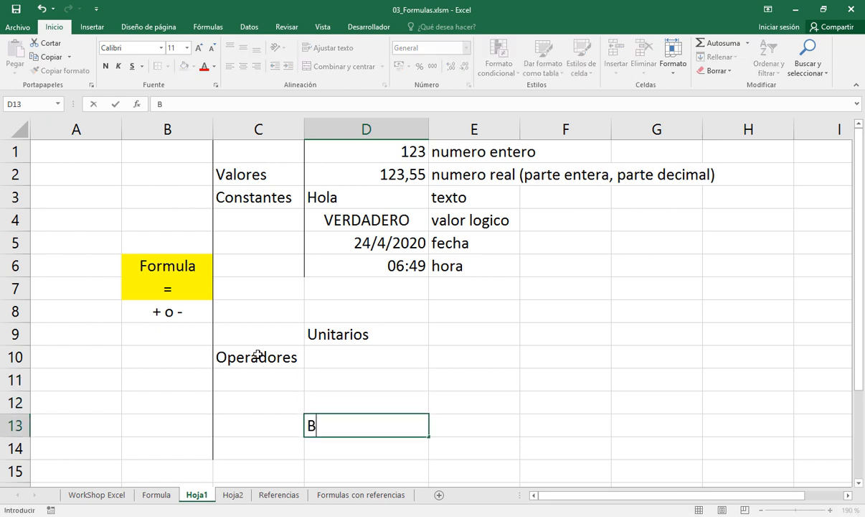
pyautogui.press('Return')
pyautogui.press('Return')
pyautogui.press('Return')
pyautogui.press('Return')
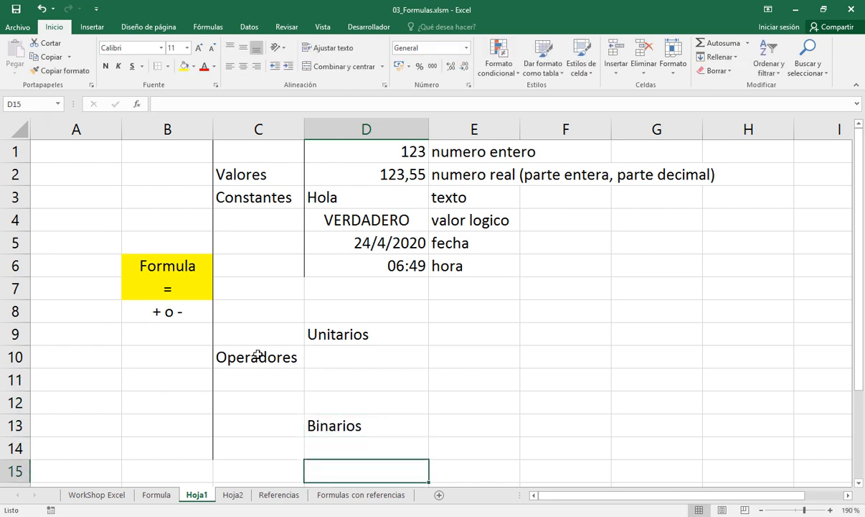
# Add a left border to D8:D15 for the operator categories and to E8:E9 for the unary operators
pyautogui.moveTo(349, 269); pyautogui.dragTo(344, 425)
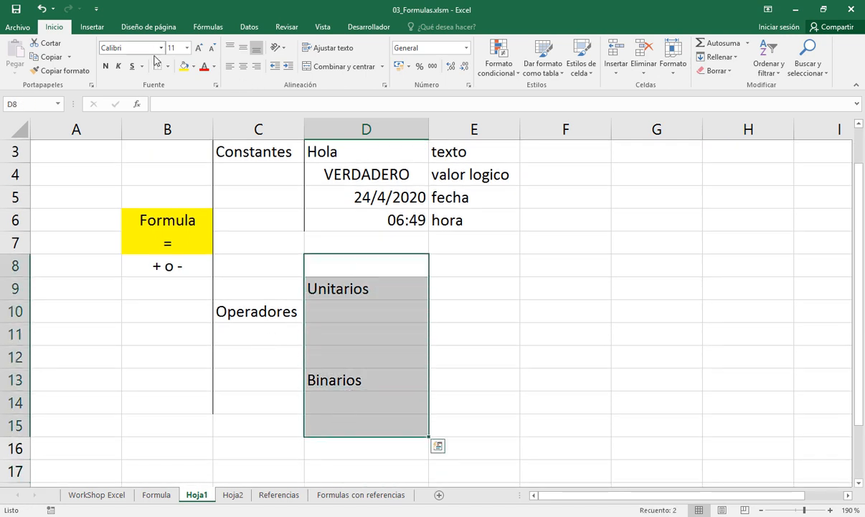
pyautogui.click(448, 270)
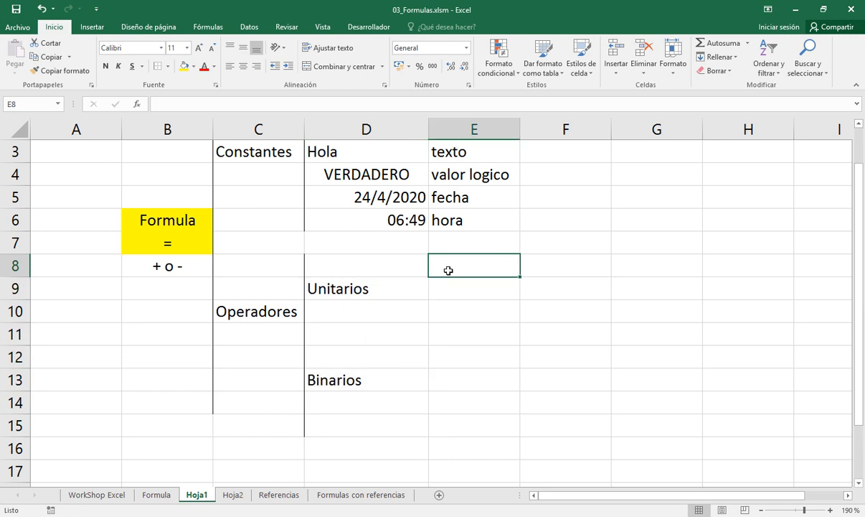
pyautogui.moveTo(448, 271); pyautogui.dragTo(448, 294)
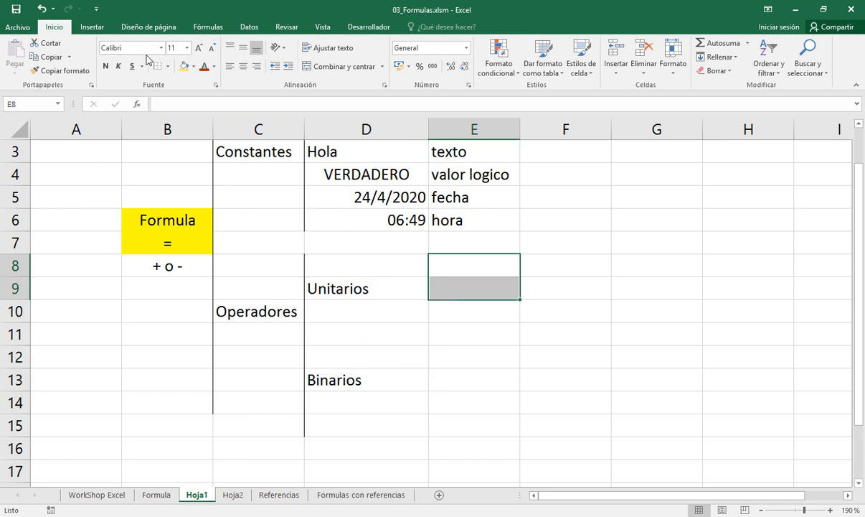
# Enter the text - (menos unitario) in cell E8 as the first unary operator
pyautogui.click(468, 267)
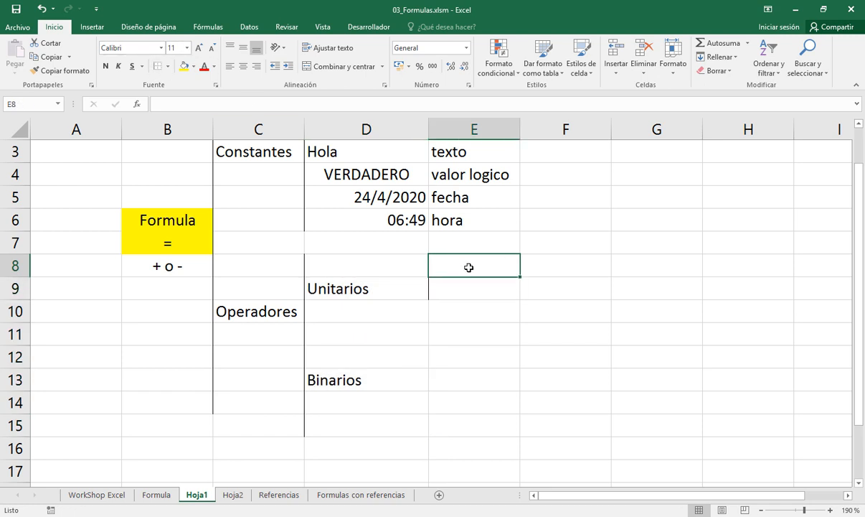
pyautogui.write("'-")
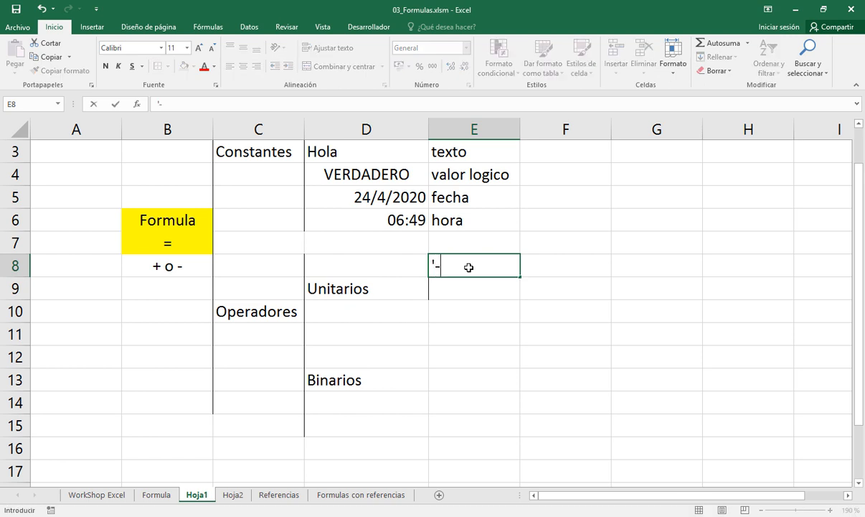
pyautogui.write(' ()')
pyautogui.press('Left')
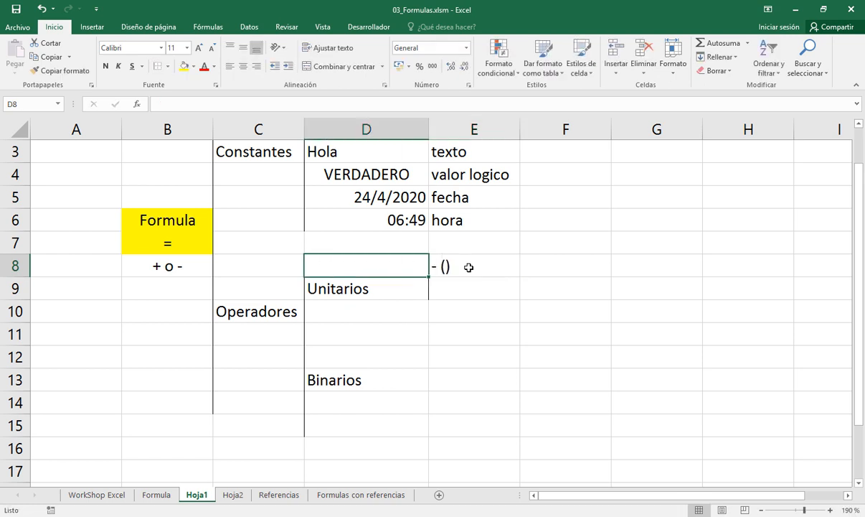
pyautogui.doubleClick(469, 267)
pyautogui.press('Left')
pyautogui.write('menos')
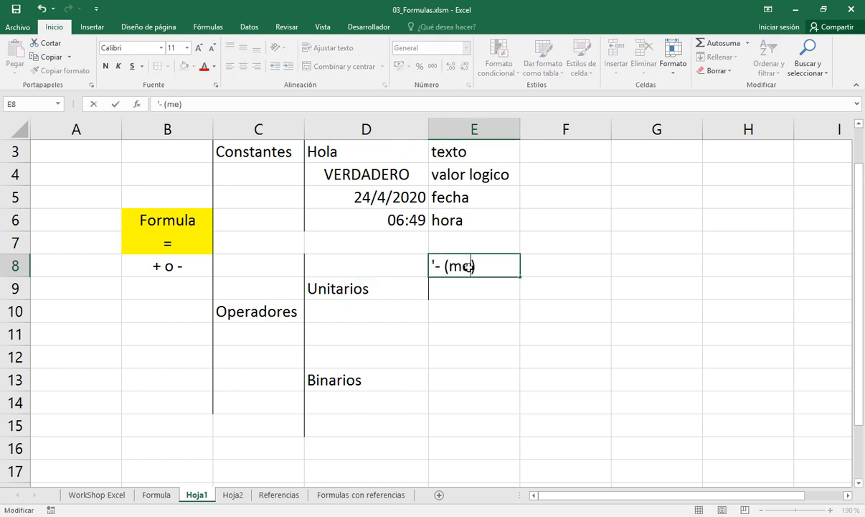
pyautogui.write(' unitario')
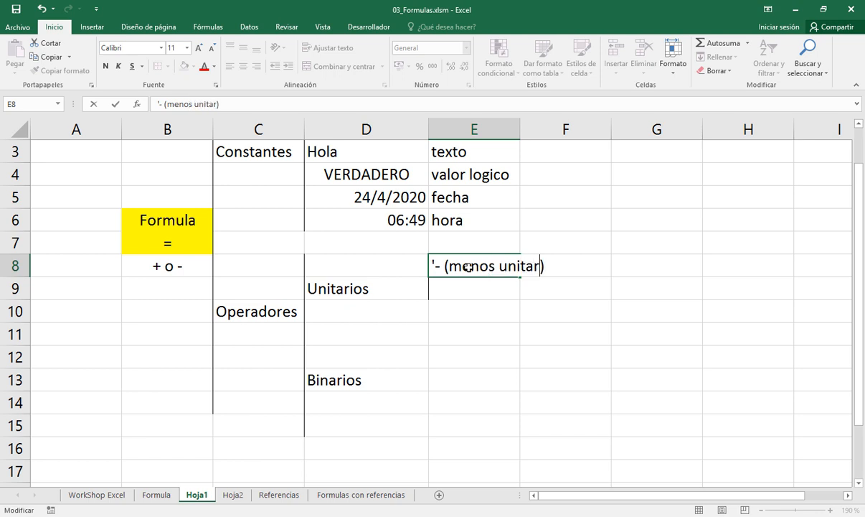
pyautogui.press('Return')
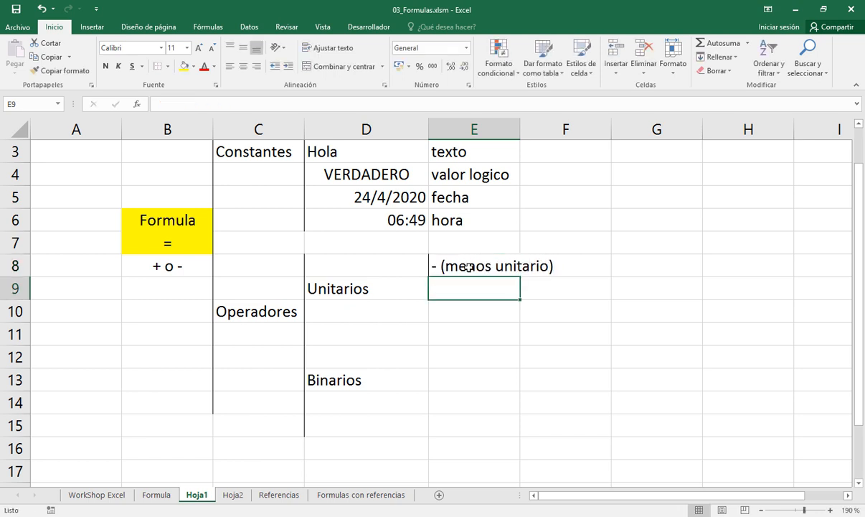
# Enter % (porcentaje) in cell E9 as the second unary operator
pyautogui.write('%')
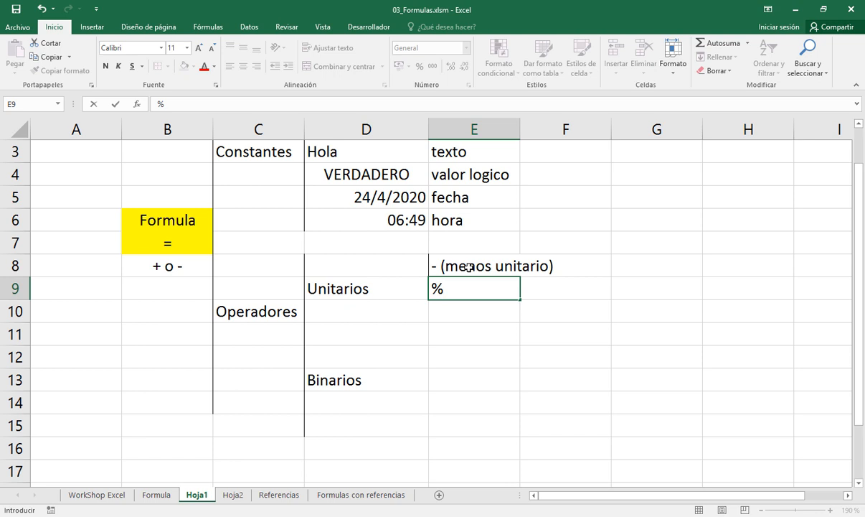
pyautogui.write(' (porcentake')
pyautogui.press('BackSpace')
pyautogui.press('BackSpace')
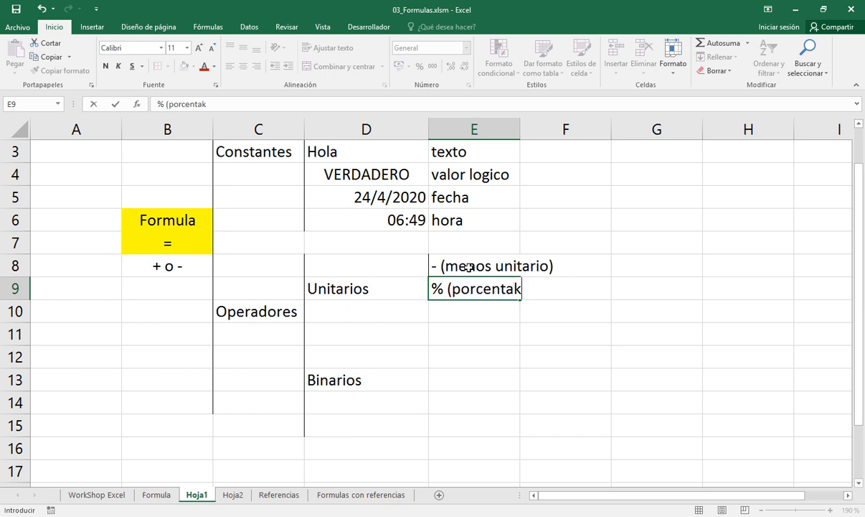
pyautogui.write('je)')
pyautogui.press('Return')
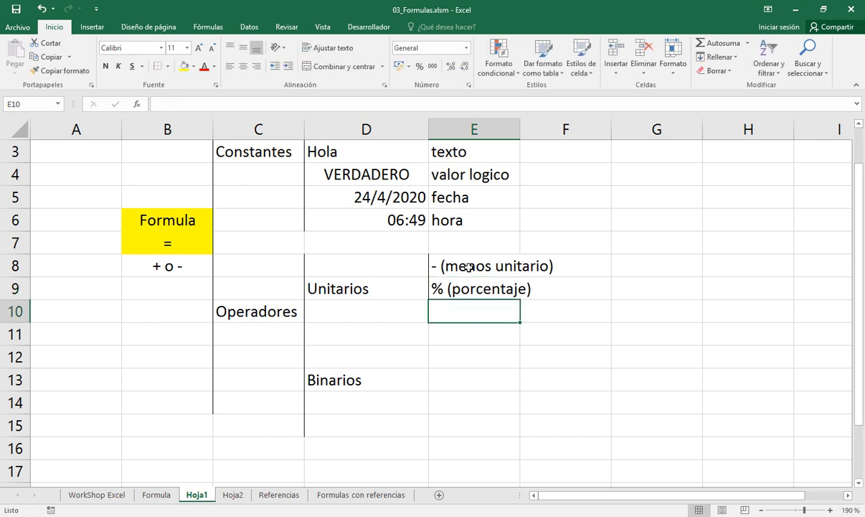
# Add a left border to cells E11:E16 to bracket the binary operator types
pyautogui.press('Return')
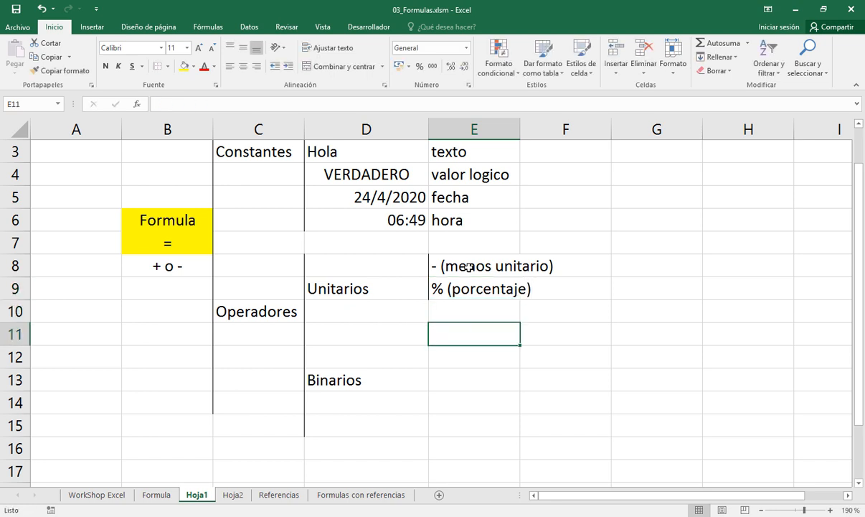
pyautogui.hotkey('shift', 'Down')
pyautogui.hotkey('shift', 'Down')
pyautogui.hotkey('shift', 'Down')
pyautogui.hotkey('shift', 'Down')
pyautogui.hotkey('shift', 'Down')
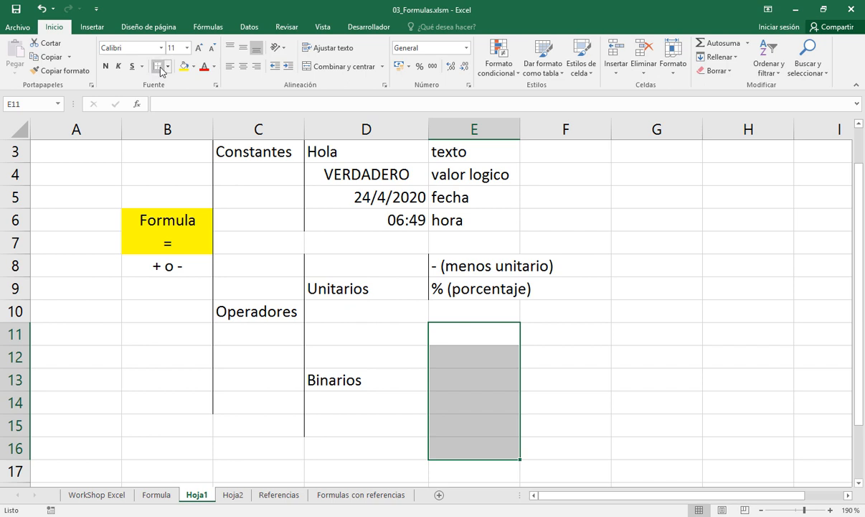
# Enter the binary operator type aritméticos in cell E12
pyautogui.click(466, 333)
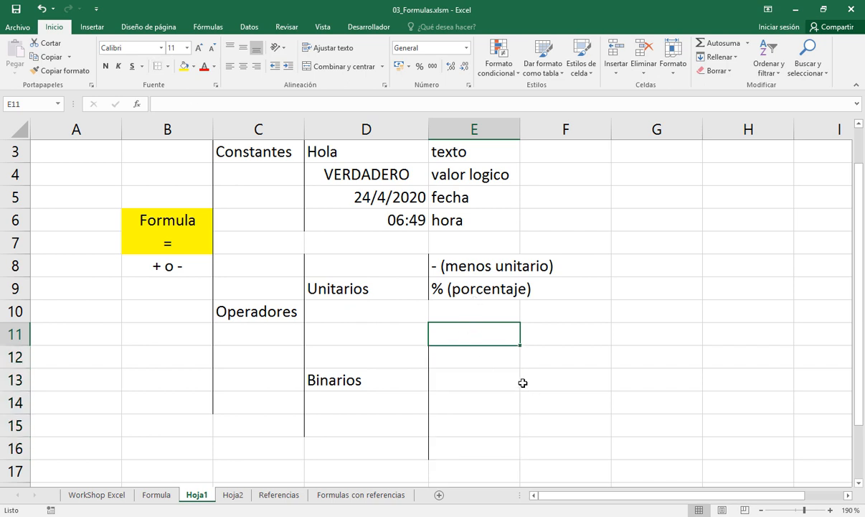
pyautogui.press('Down')
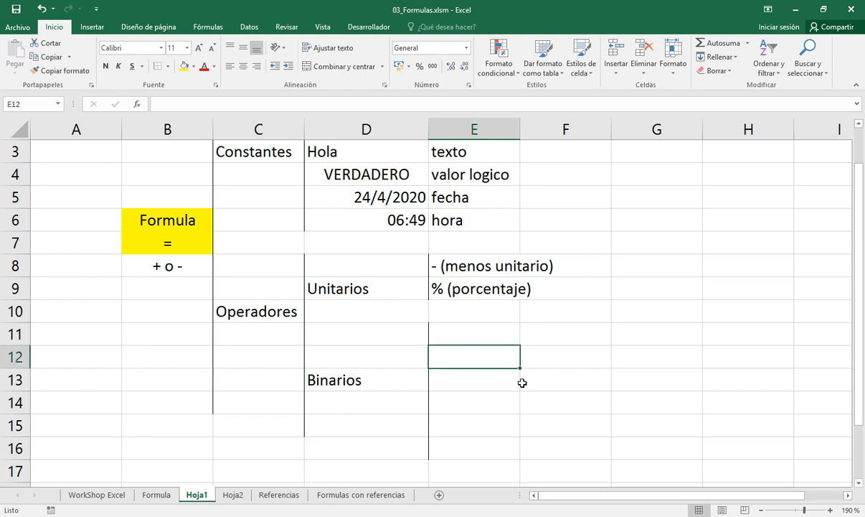
pyautogui.write('ar')
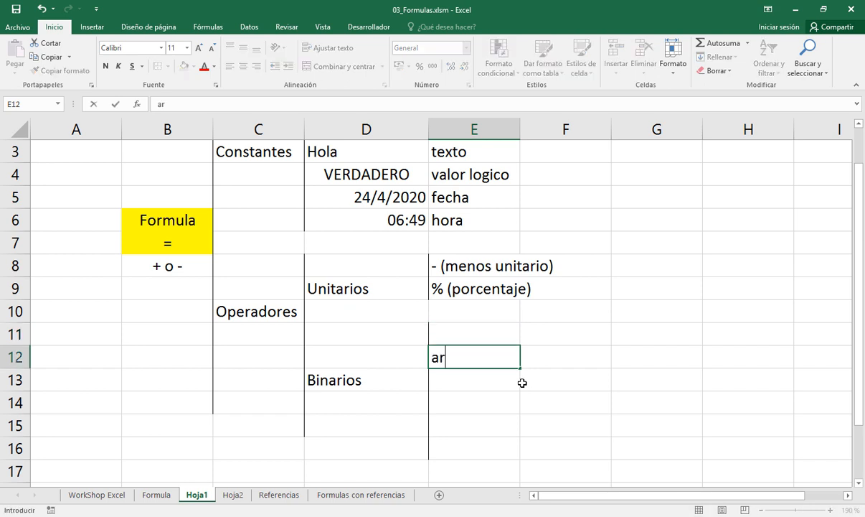
pyautogui.write('itméticos')
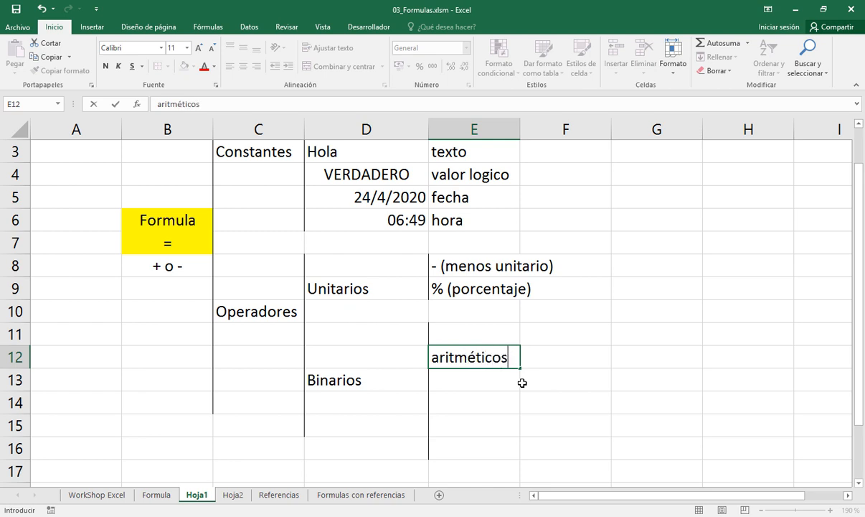
pyautogui.press('Tab')
# Add a left border to cells F11:F13 to bracket the arithmetic operators
pyautogui.press('Up')
pyautogui.hotkey('shift', 'Down')
pyautogui.hotkey('shift', 'Down')
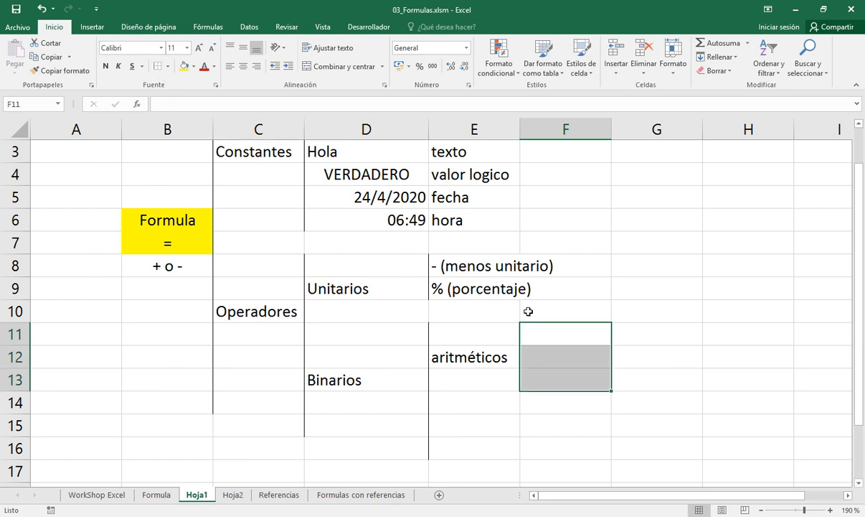
pyautogui.click(547, 340)
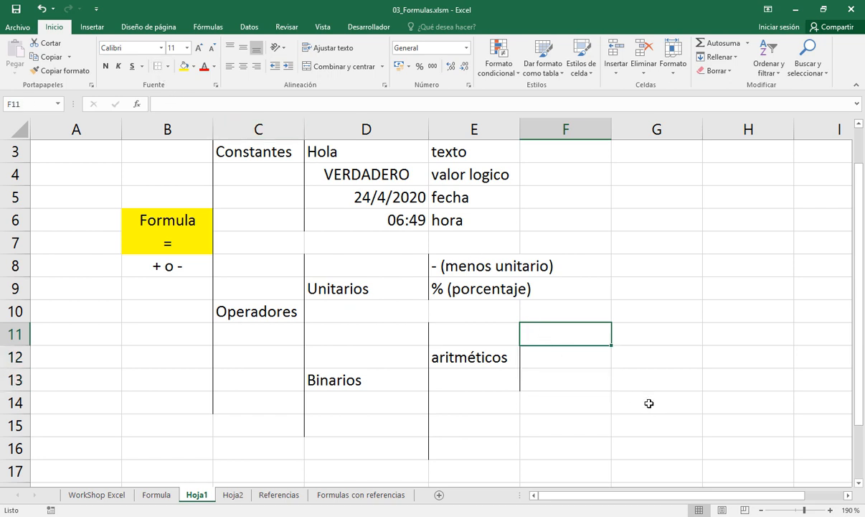
# Enter the operator ^ in cell F11 as the first arithmetic operator
pyautogui.write('&')
pyautogui.press('BackSpace')
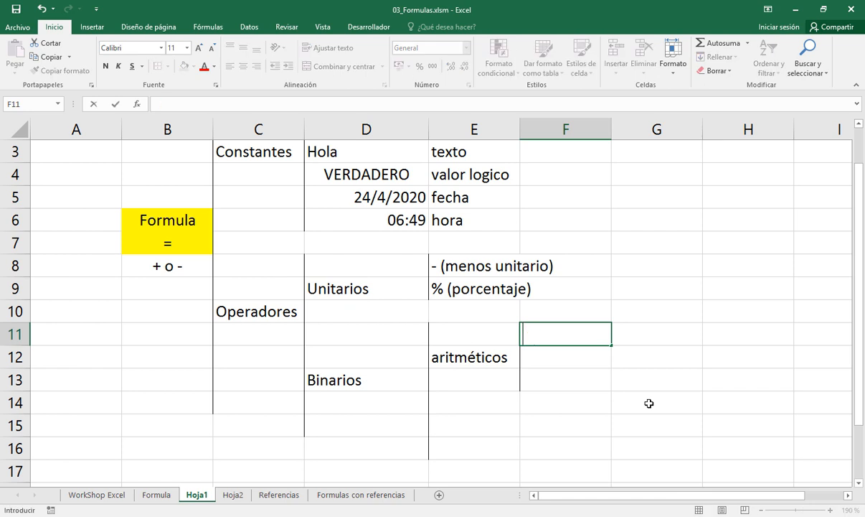
pyautogui.write('&')
pyautogui.press('BackSpace')
pyautogui.write('^')
pyautogui.press('Return')
pyautogui.press('Up')
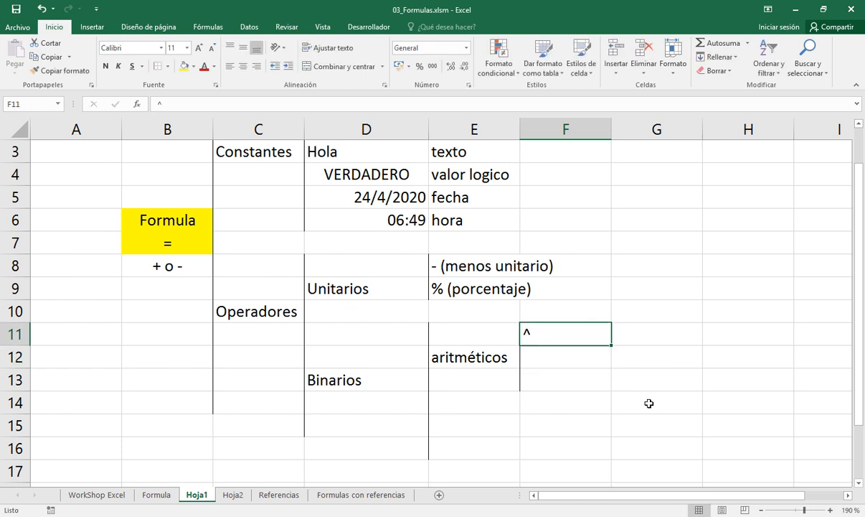
# Enter the description potencia o exponente in cell G11, beside the ^ operator
pyautogui.press('Right')
pyautogui.write('poten')
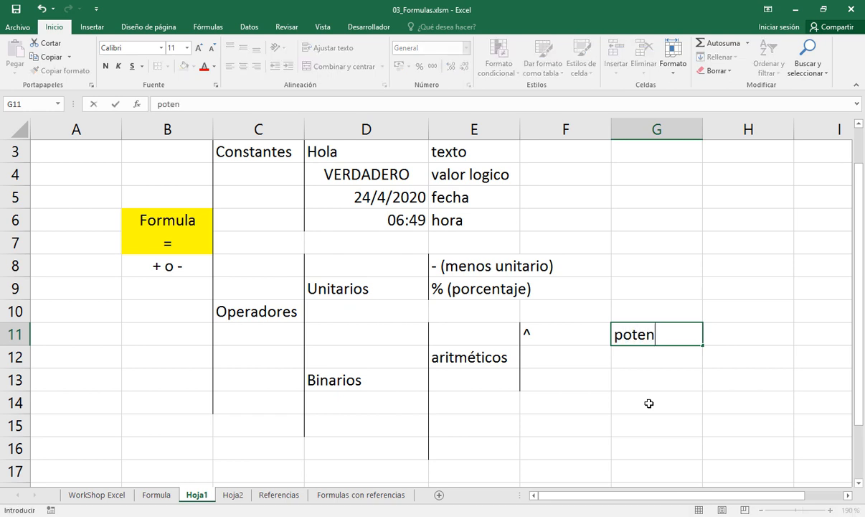
pyautogui.write('cia o exponente')
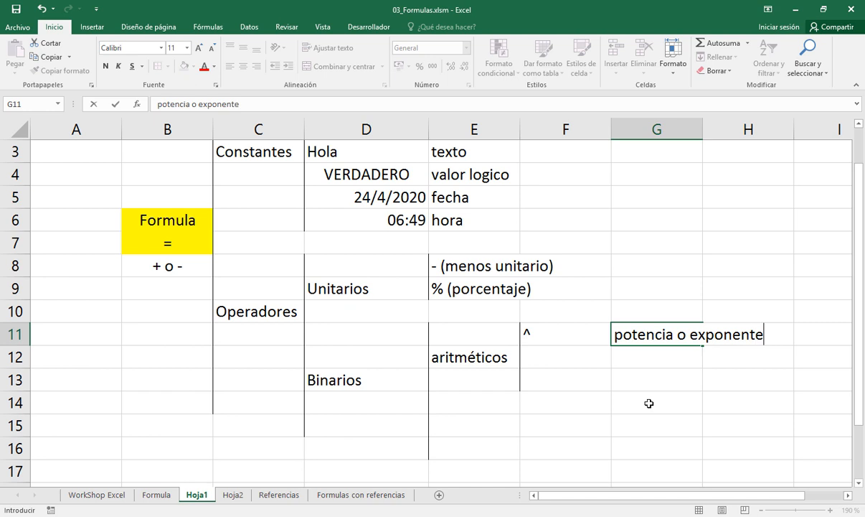
pyautogui.press('Return')
pyautogui.press('Left')
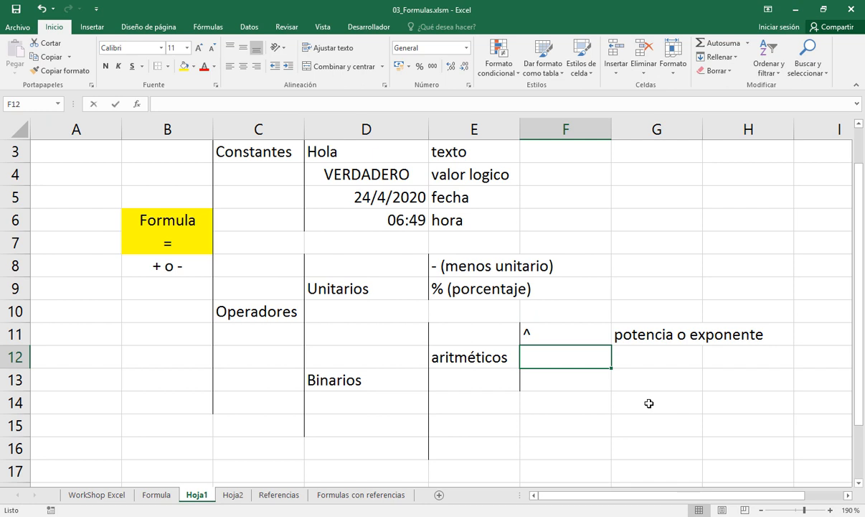
# Enter the operators * / in cell F12 and their description producto y division in cell G12
pyautogui.write('*')
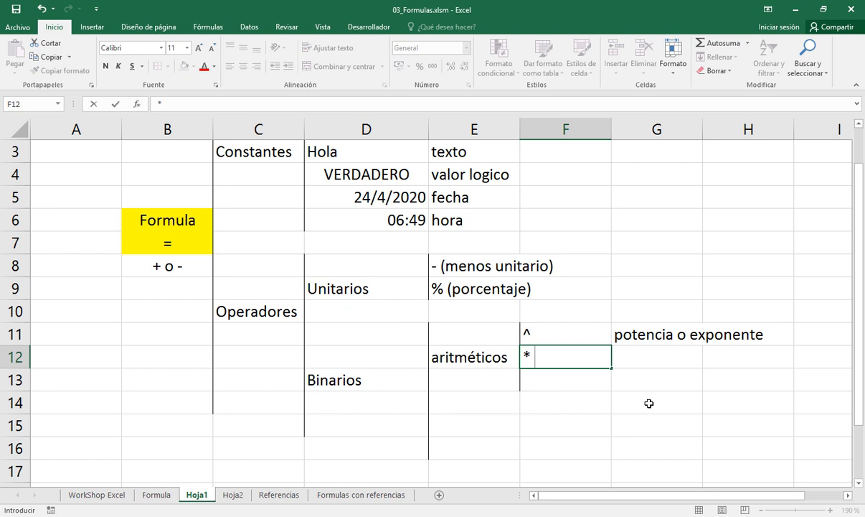
pyautogui.write(' /')
pyautogui.press('Tab')
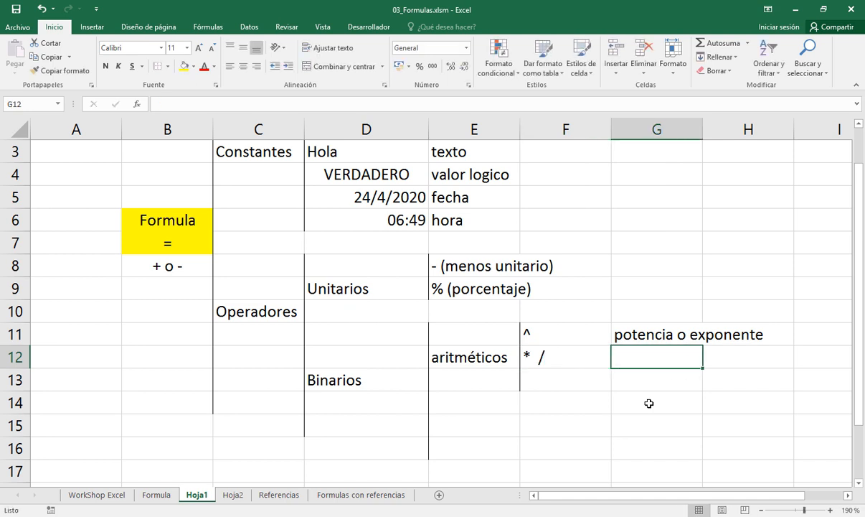
pyautogui.write('product')
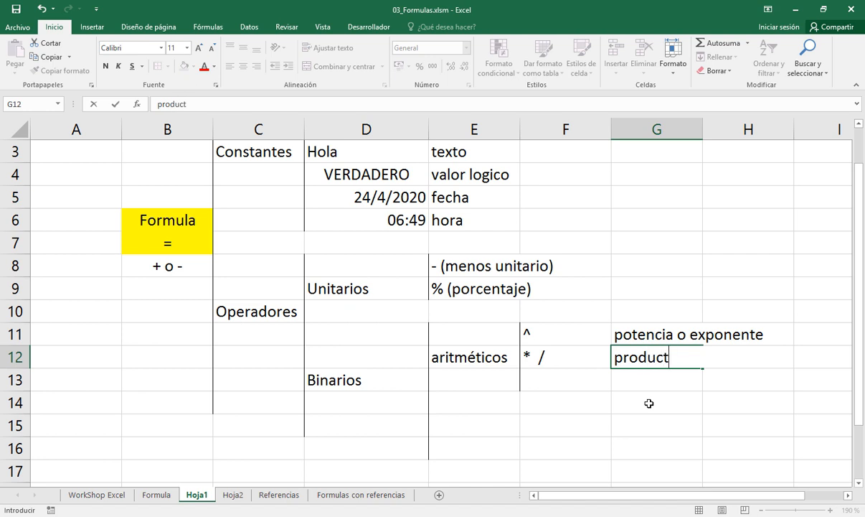
pyautogui.write('o y divi')
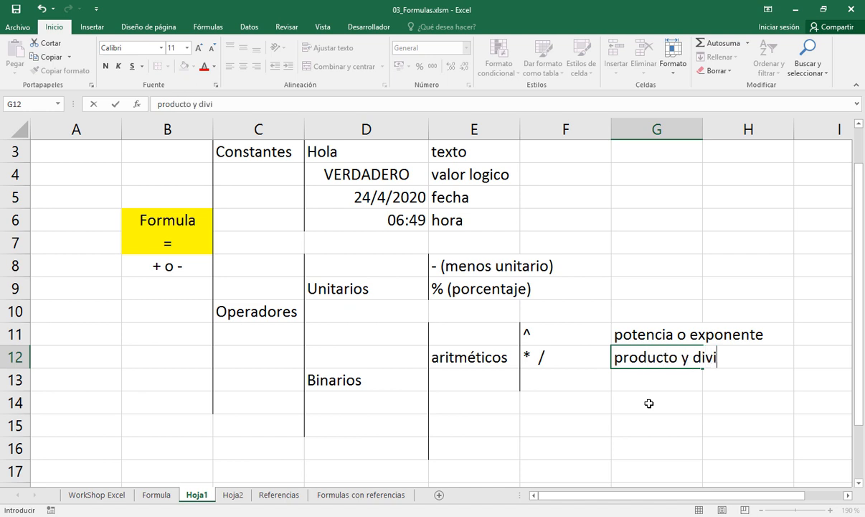
pyautogui.write('sion')
pyautogui.press('Return')
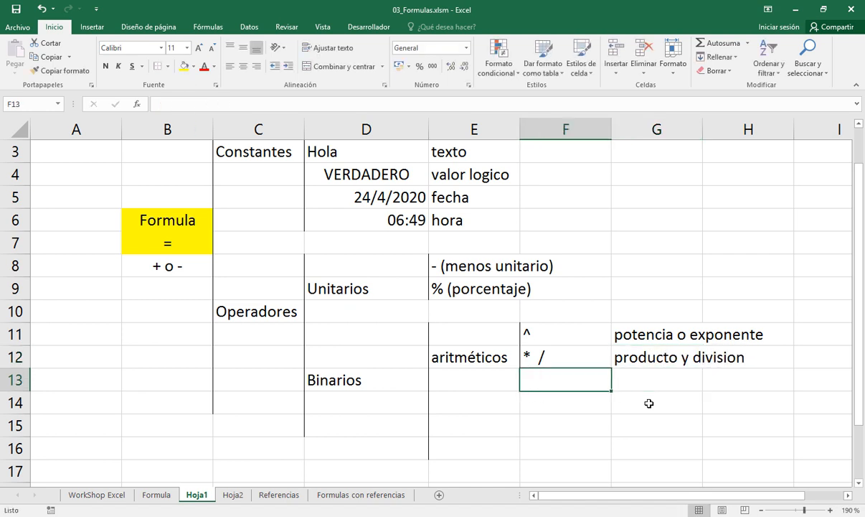
# Enter the operators + - as text in cell F13, below the * / operators
pyautogui.write("'+")
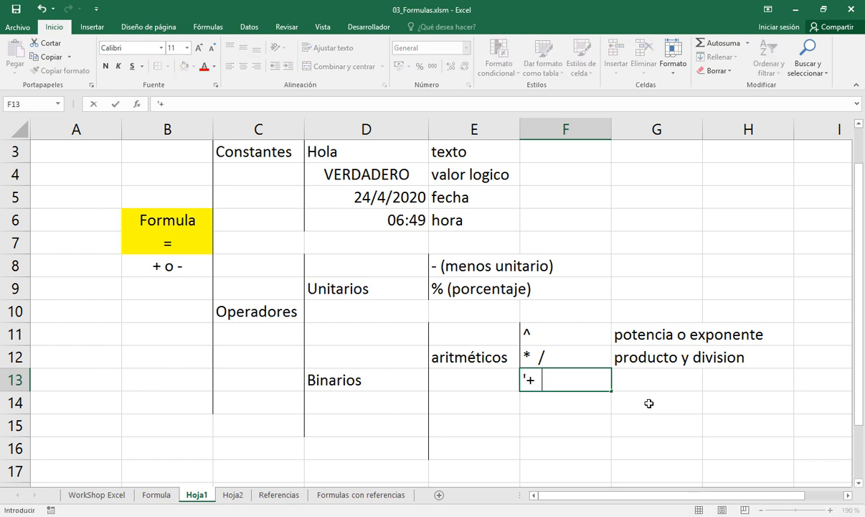
pyautogui.write(' -')
pyautogui.press('Return')
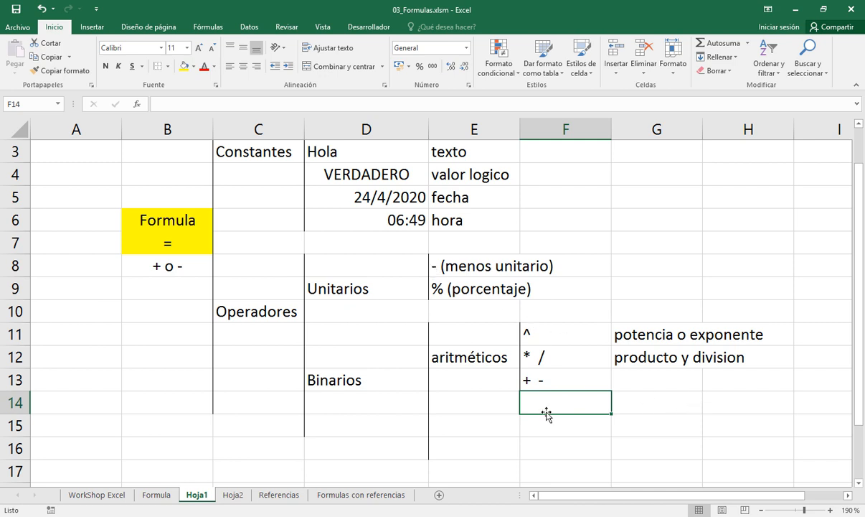
pyautogui.click(436, 266)
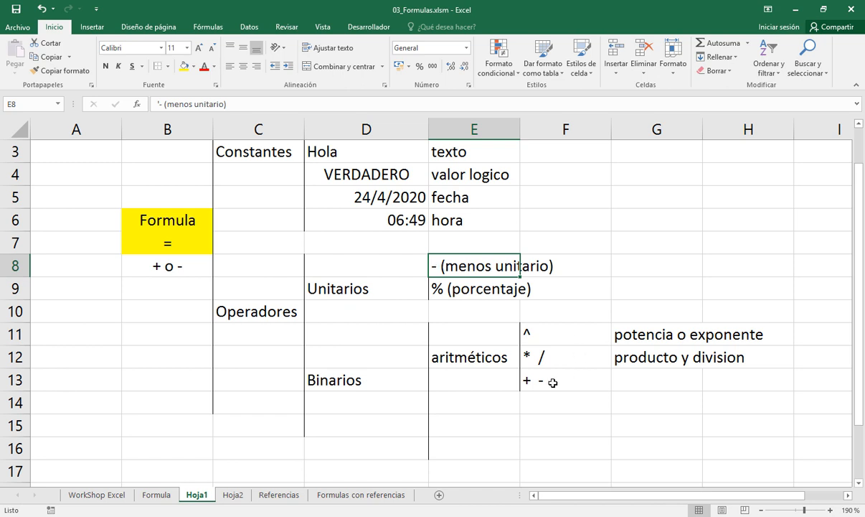
pyautogui.click(524, 361)
pyautogui.click(552, 383)
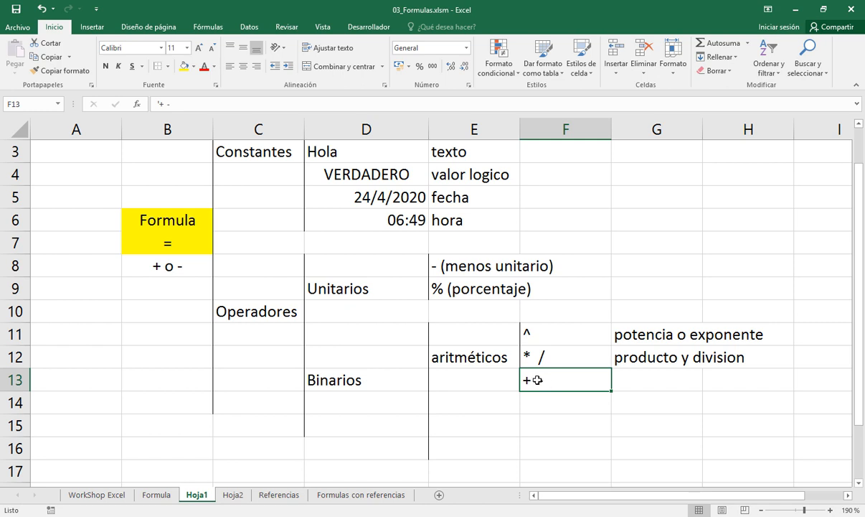
# Enter the description suma y resta in cell G13, beside the + - operators
pyautogui.click(637, 375)
pyautogui.write('s')
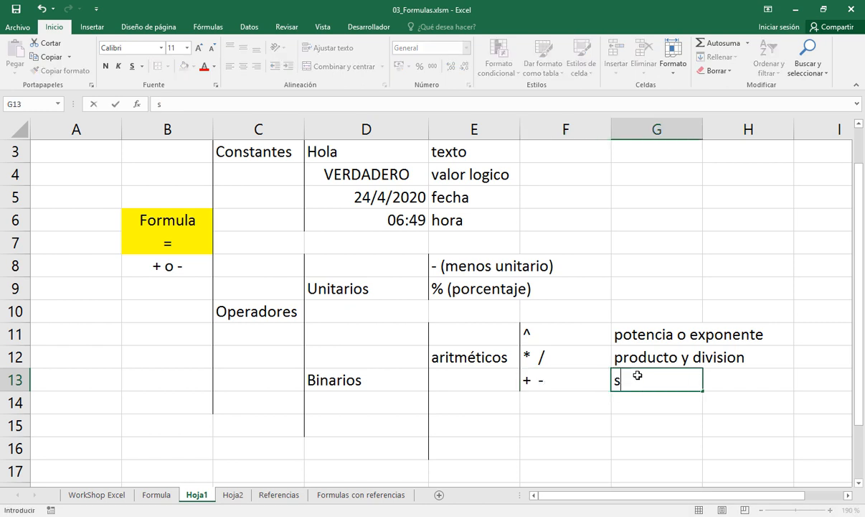
pyautogui.write('uma y resta')
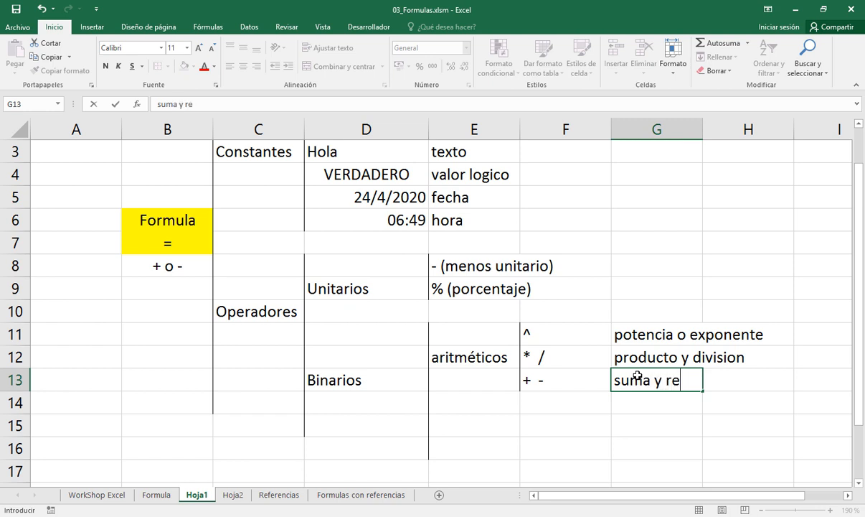
pyautogui.press('Return')
pyautogui.press('Down')
pyautogui.press('Down')
pyautogui.press('Down')
pyautogui.press('Down')
pyautogui.press('Down')
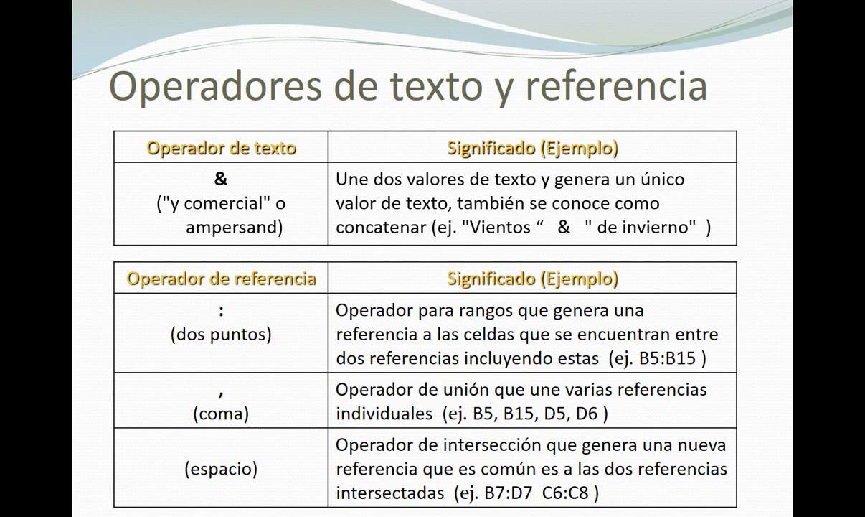
# Review the presentation slides on arithmetic operators, relational operators, and text and reference operators
pyautogui.press('Left')
pyautogui.press('Left')
pyautogui.press('Left')
pyautogui.press('Left')
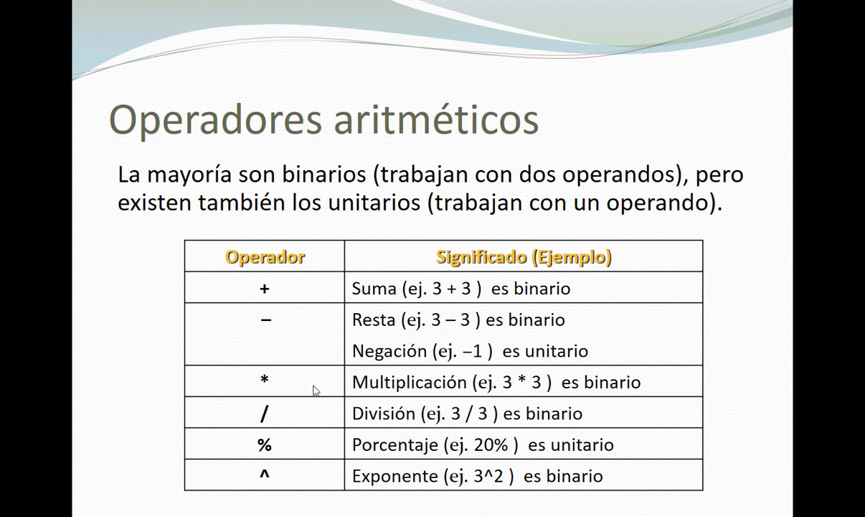
pyautogui.click(313, 389)
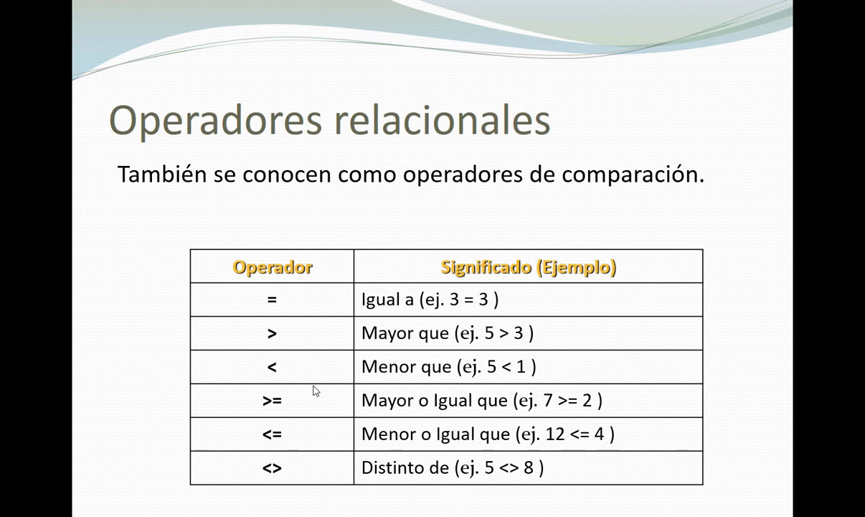
pyautogui.click(313, 390)
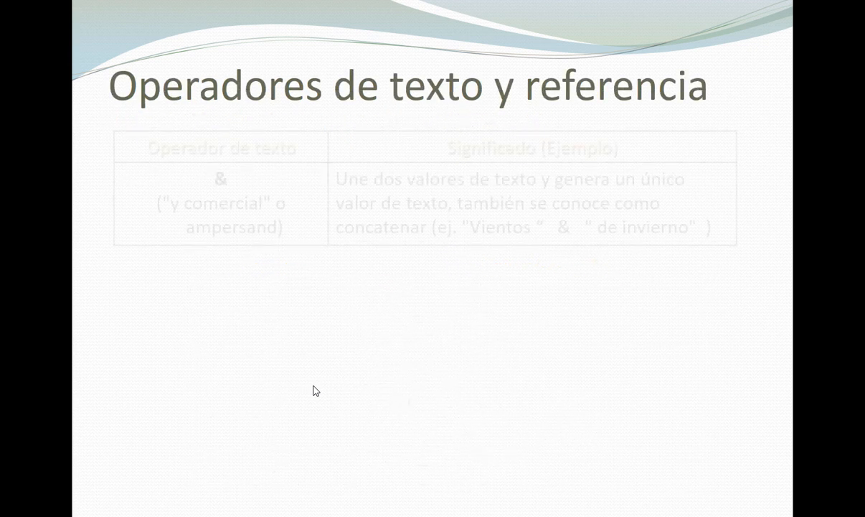
# Switch back to the Excel workbook and enter the binary operator type relacionales in cell E16
pyautogui.hotkey('alt', 'Tab')
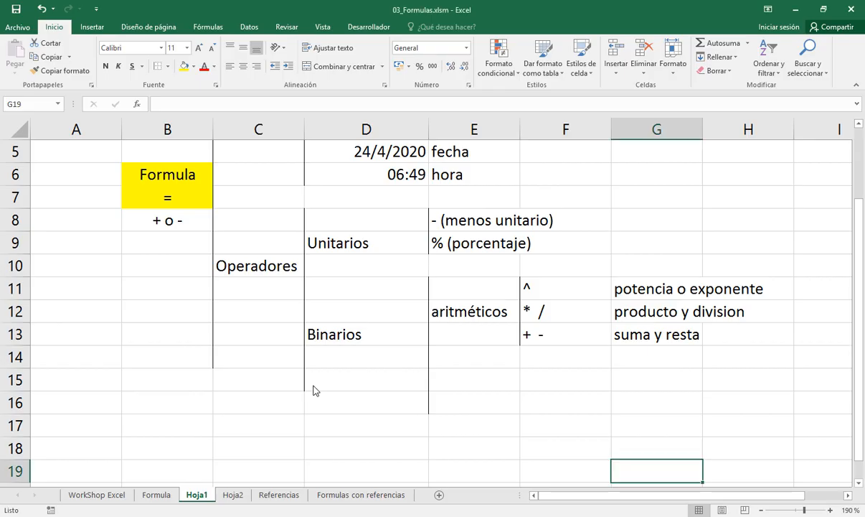
pyautogui.click(473, 410)
pyautogui.write('re')
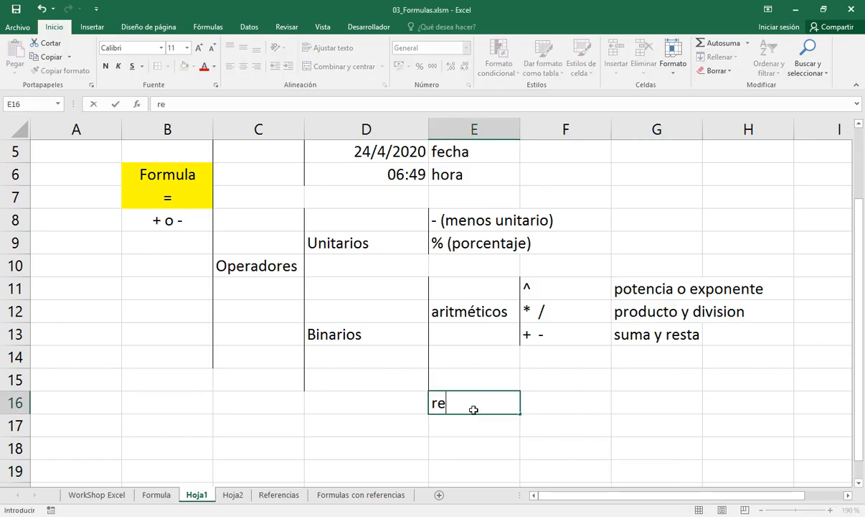
pyautogui.write('lacionales')
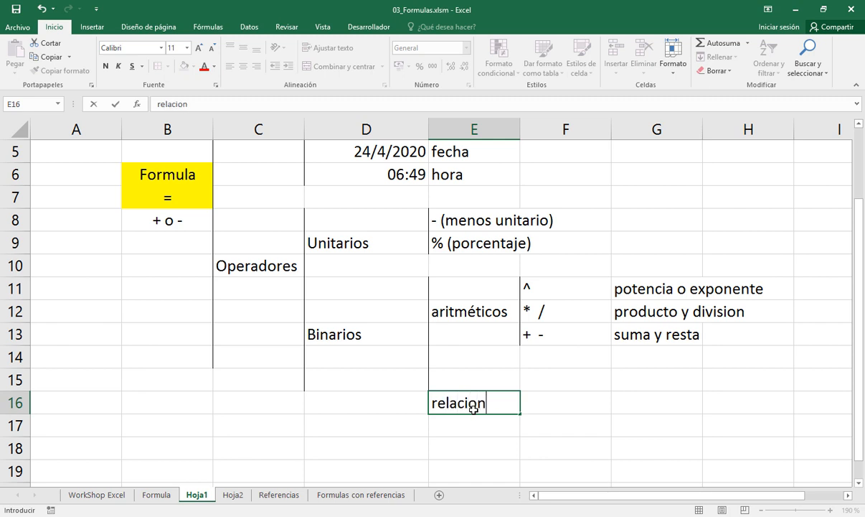
pyautogui.press('Return')
# Enter the alternative name comparación in cell E17, below relacionales
pyautogui.write('comparavi')
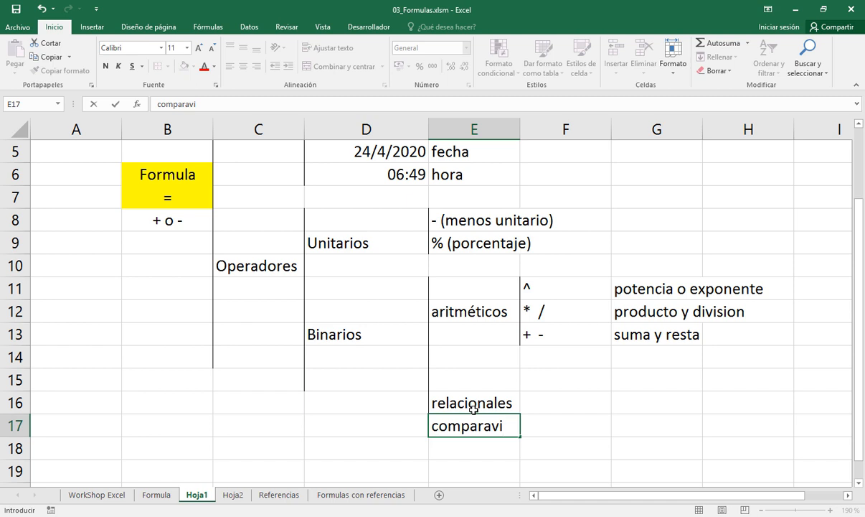
pyautogui.write('ón')
pyautogui.press('F2')
pyautogui.press('Left')
pyautogui.press('Left')
pyautogui.press('Left')
pyautogui.press('BackSpace')
pyautogui.write('c')
pyautogui.press('Return')
pyautogui.press('Up')
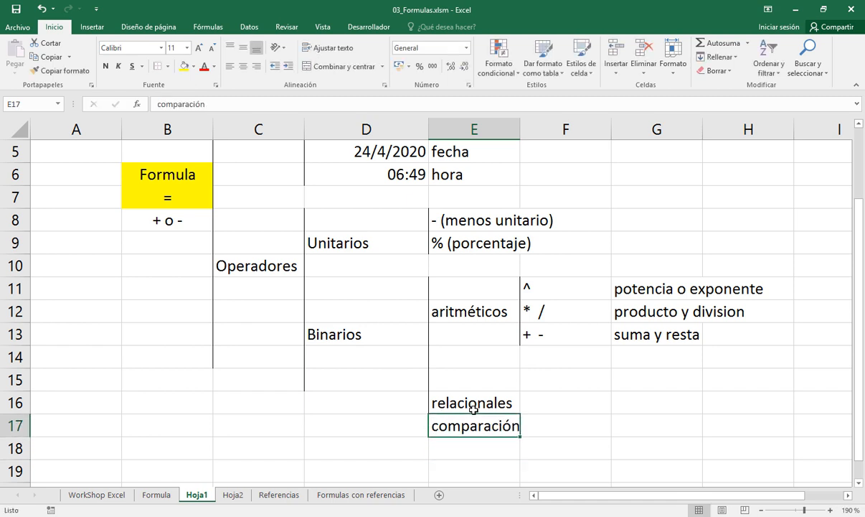
pyautogui.press('Up')
pyautogui.press('Right')
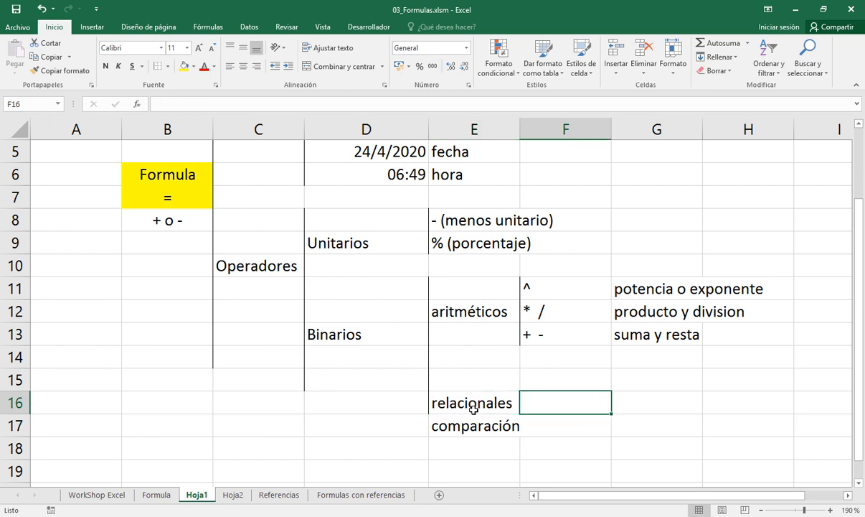
pyautogui.press('Up')
pyautogui.hotkey('shift', 'Down')
pyautogui.hotkey('shift', 'Down')
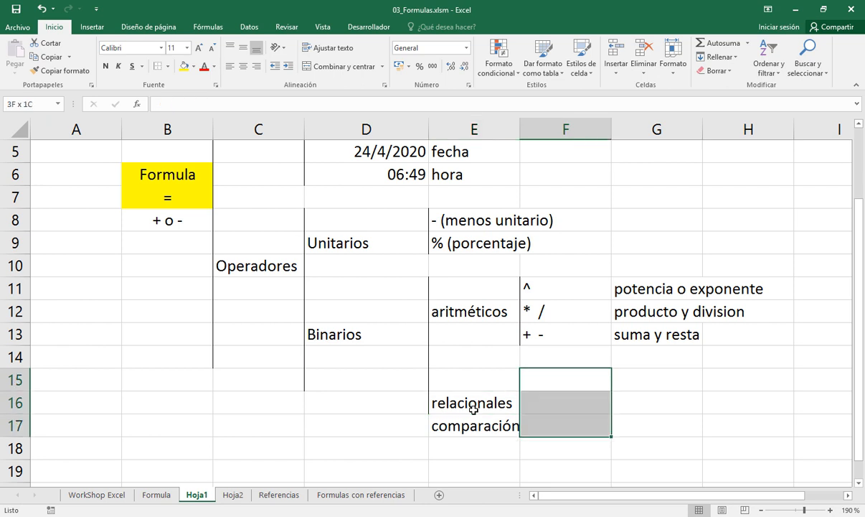
# Move the relacionales and comparación labels from E16:E17 up one row to E15:E16
pyautogui.press('Down')
pyautogui.press('Left')
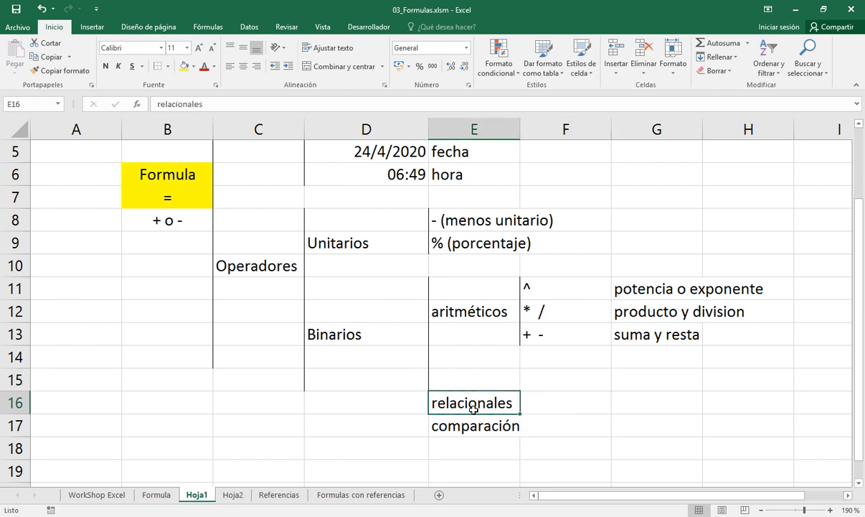
pyautogui.hotkey('shift', 'Down')
pyautogui.hotkey('ctrl', 'x')
pyautogui.press('Up')
pyautogui.hotkey('ctrl', 'v')
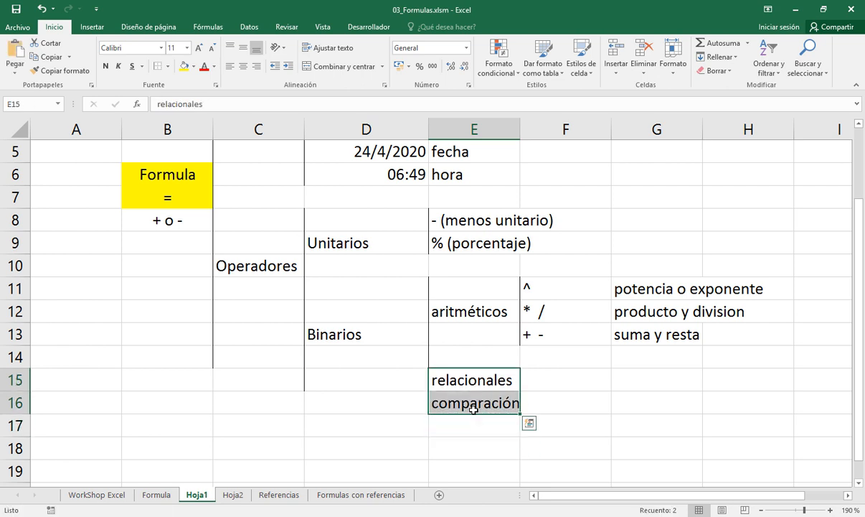
# Add a left border to cells F15:F16 to bracket the relational operators
pyautogui.press('Right')
pyautogui.hotkey('shift', 'Down')
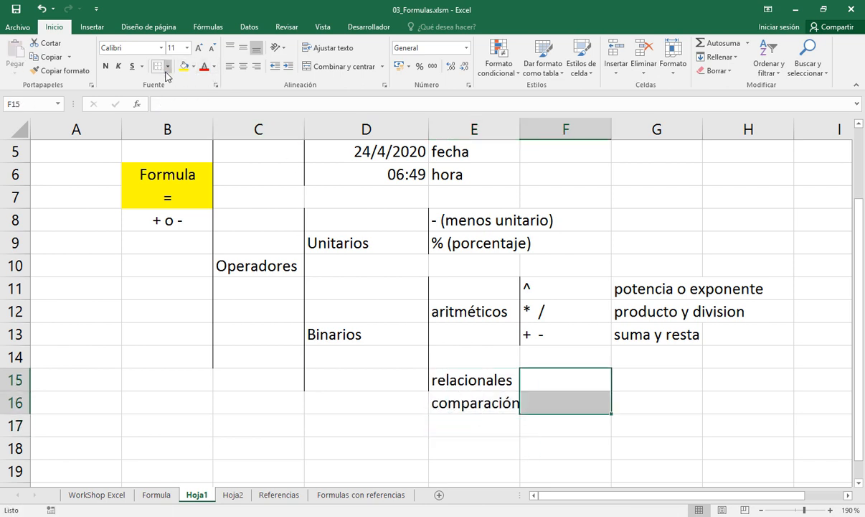
pyautogui.hotkey('shift', 'Up')
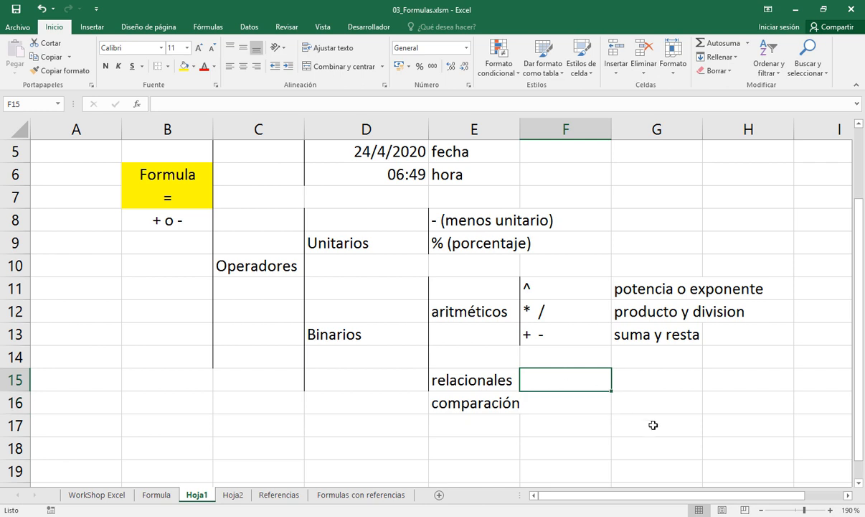
# Enter the relational operators <, <=, > and >=, separated by spaces, in cell F15 beside relacionales
pyautogui.write(';')
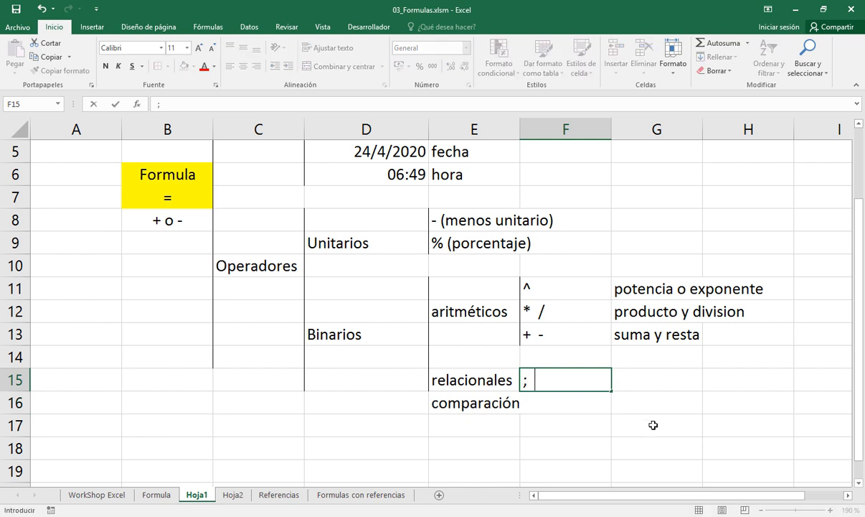
pyautogui.press('BackSpace')
pyautogui.press('BackSpace')
pyautogui.press('BackSpace')
pyautogui.press('BackSpace')
pyautogui.write('<  <=  >  >=')
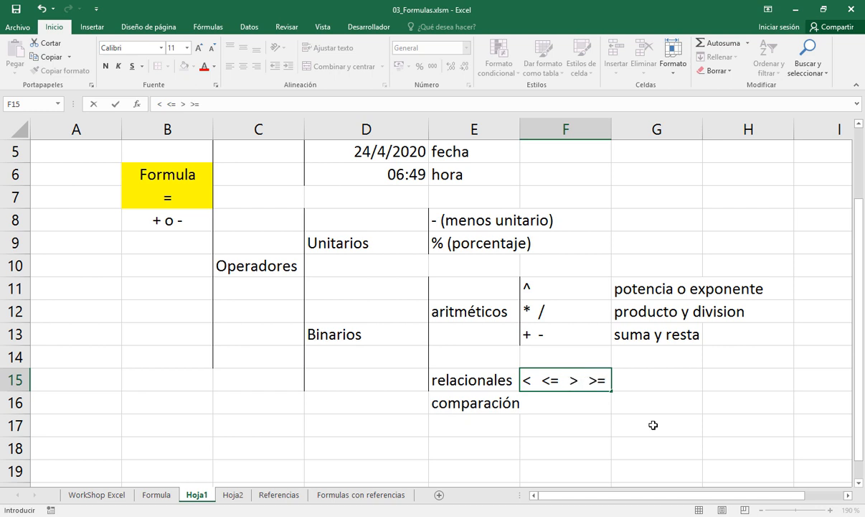
pyautogui.press('Return')
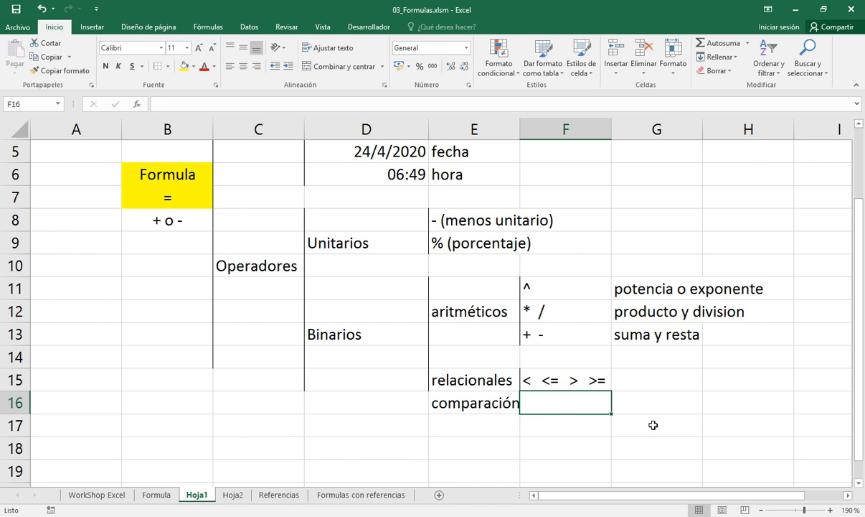
# Enter the operators = and <> as plain text in cell F16 beside comparación
pyautogui.write('=')
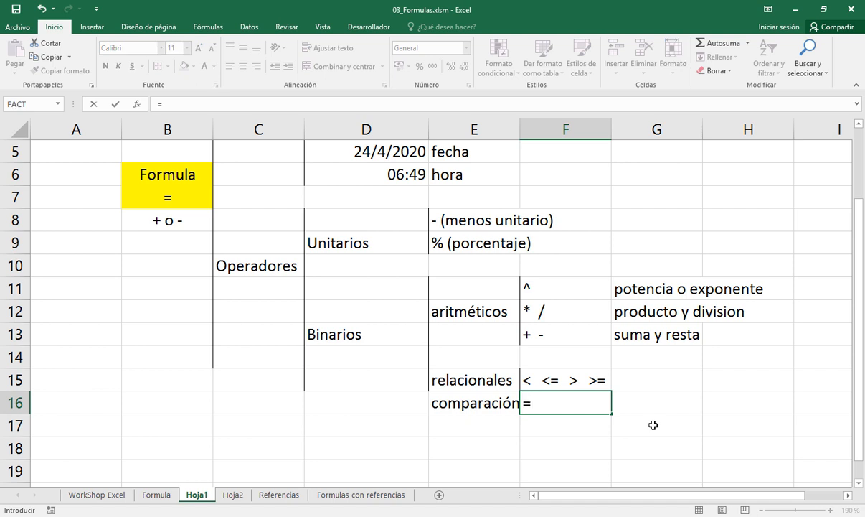
pyautogui.write('  <>')
pyautogui.press('Return')
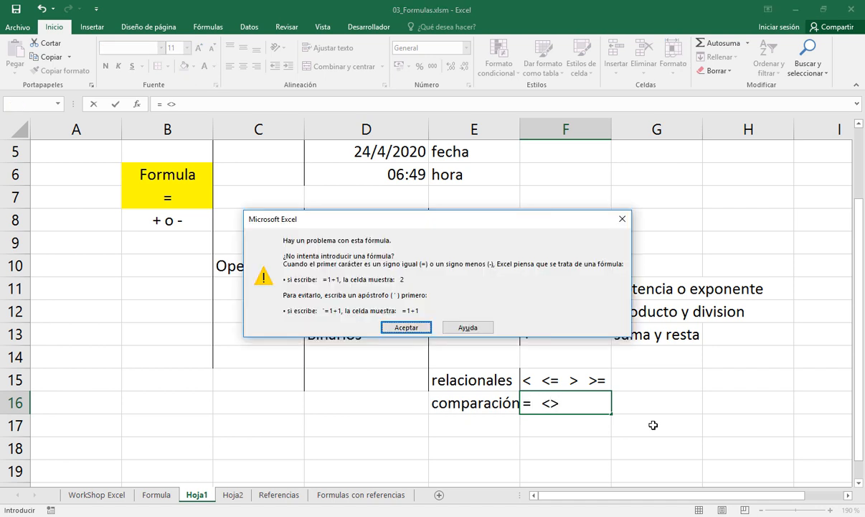
pyautogui.press('Return')
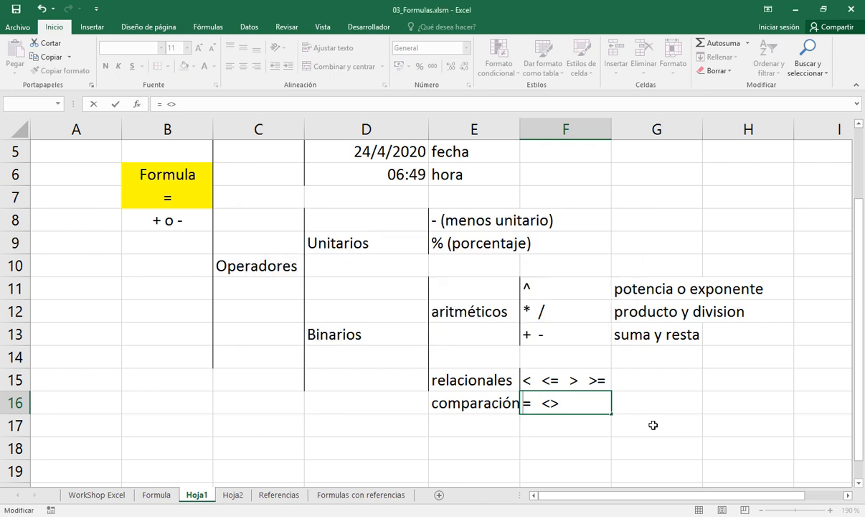
pyautogui.press('Escape')
pyautogui.press('Down')
pyautogui.press('Up')
pyautogui.press('Up')
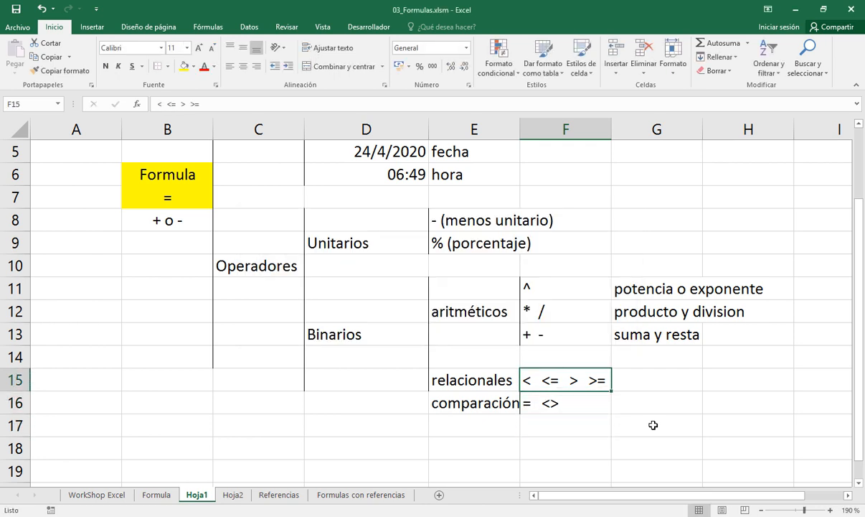
# Describe the operators of row 15 in cell G15 as "menor, menor o igual, mayor, mayor o igual"
pyautogui.press('F2')
pyautogui.press('Tab')
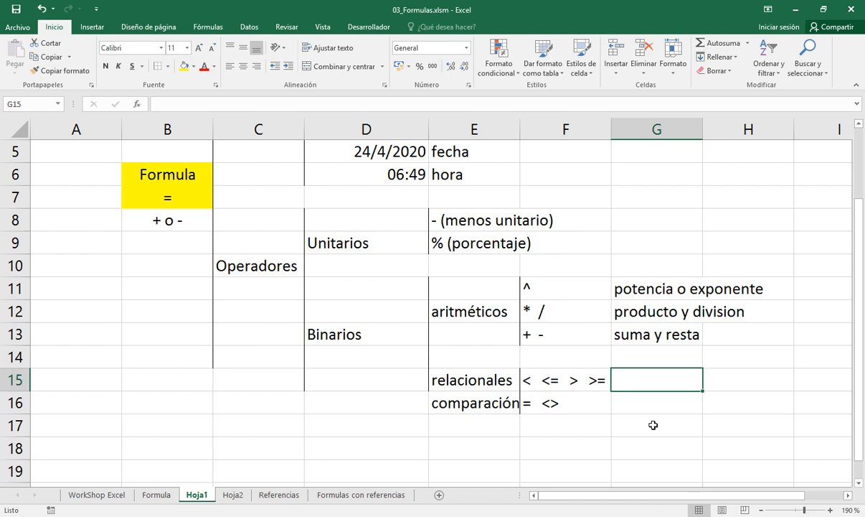
pyautogui.write('menor,')
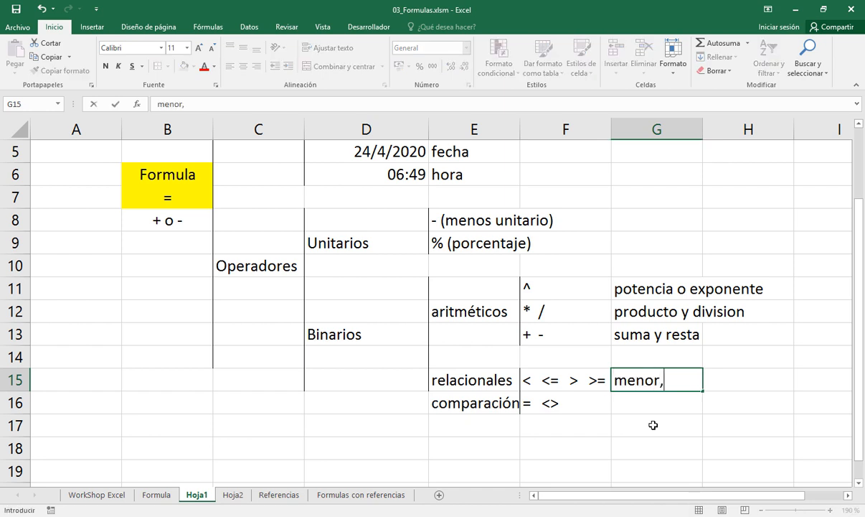
pyautogui.write(' menor o ')
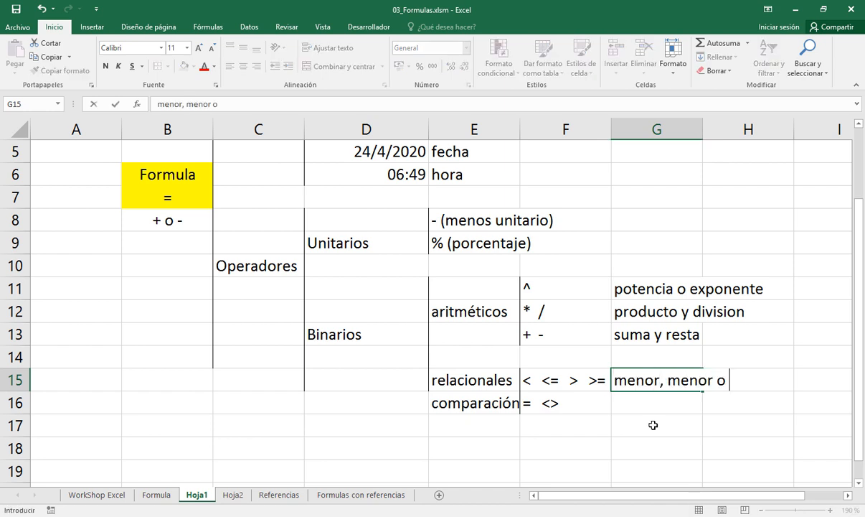
pyautogui.write('igual,')
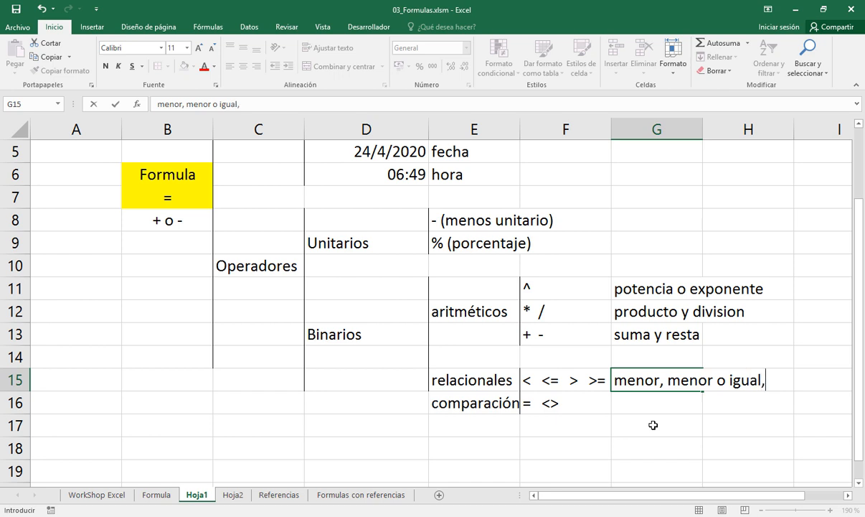
pyautogui.write(' mayor')
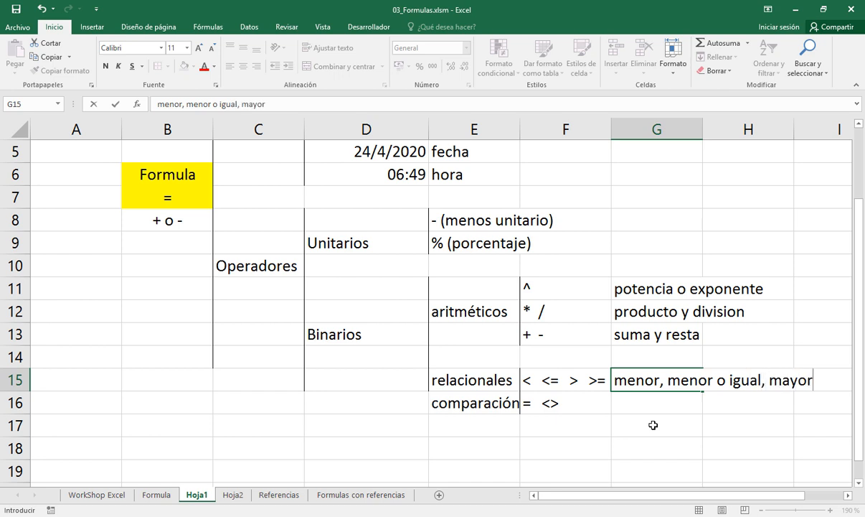
pyautogui.write(', mayor o ')
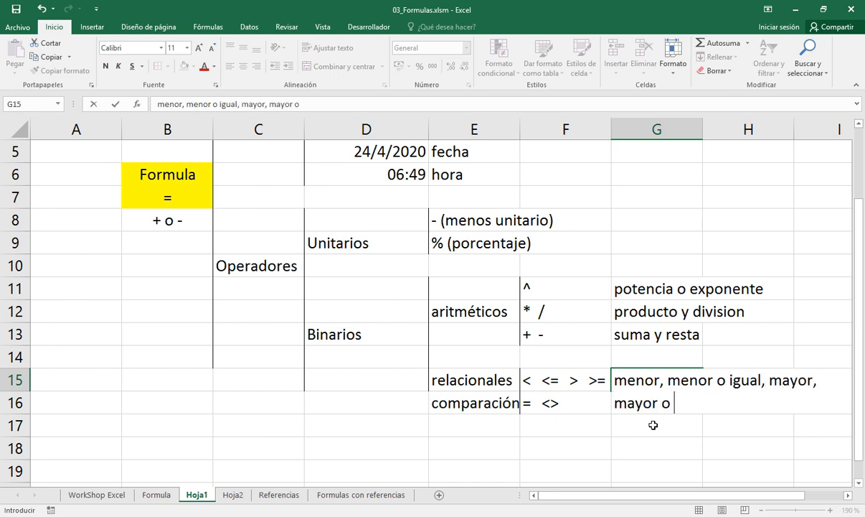
pyautogui.write('igual')
pyautogui.press('Return')
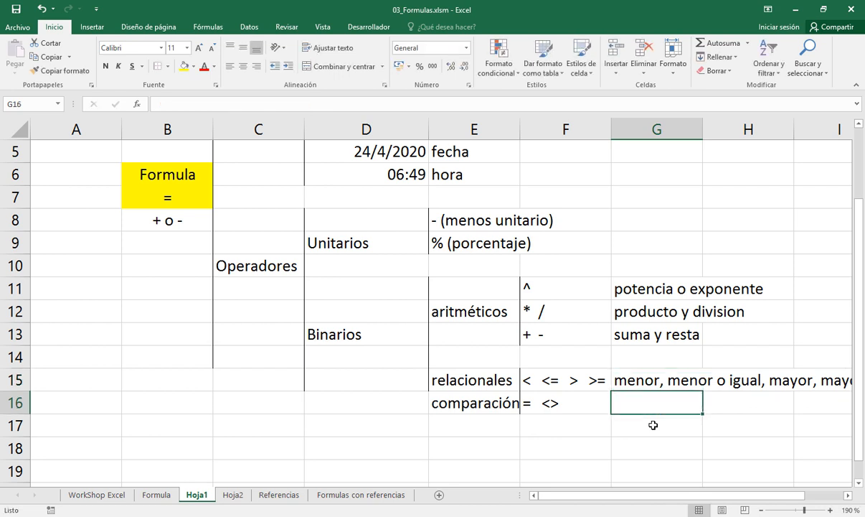
# Describe the operators of row 16 in cell G16 as "igual, distinto"
pyautogui.write('igua')
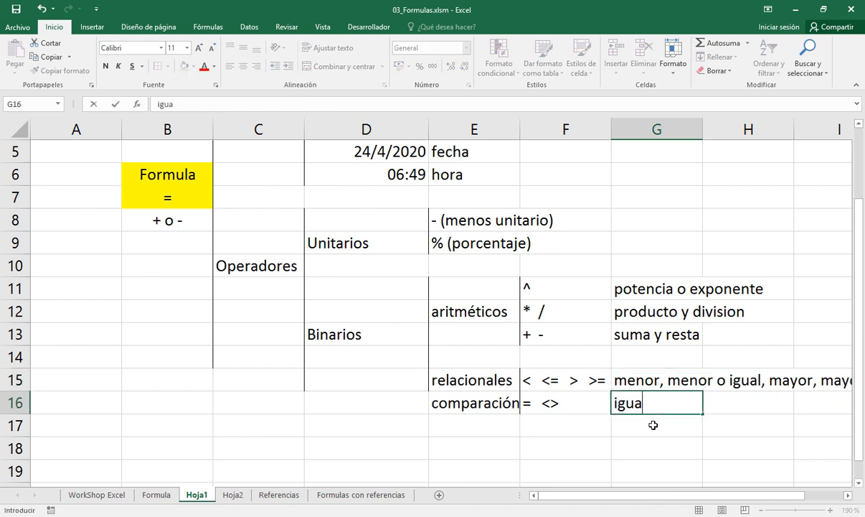
pyautogui.write('l, distinto')
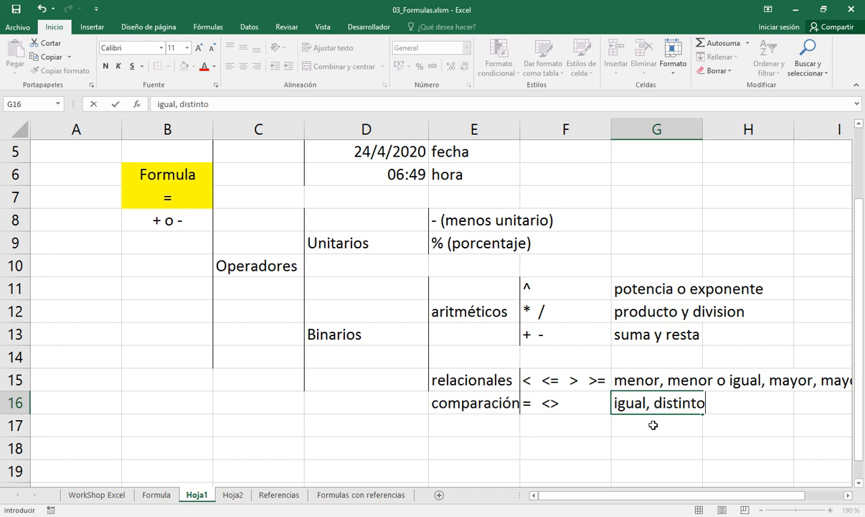
pyautogui.press('Return')
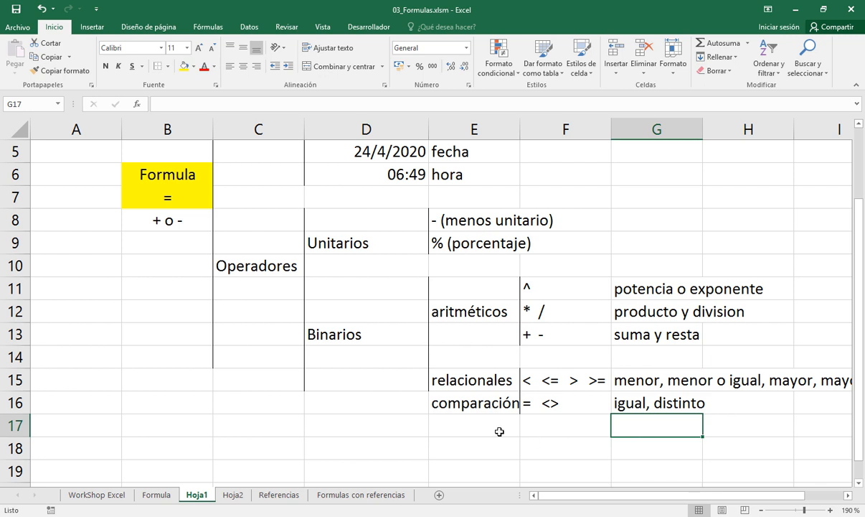
# Try extending the outline's left borders on E16:E17, C15:C19 and D15:D19, and undo the border changes
pyautogui.moveTo(449, 402); pyautogui.dragTo(458, 426)
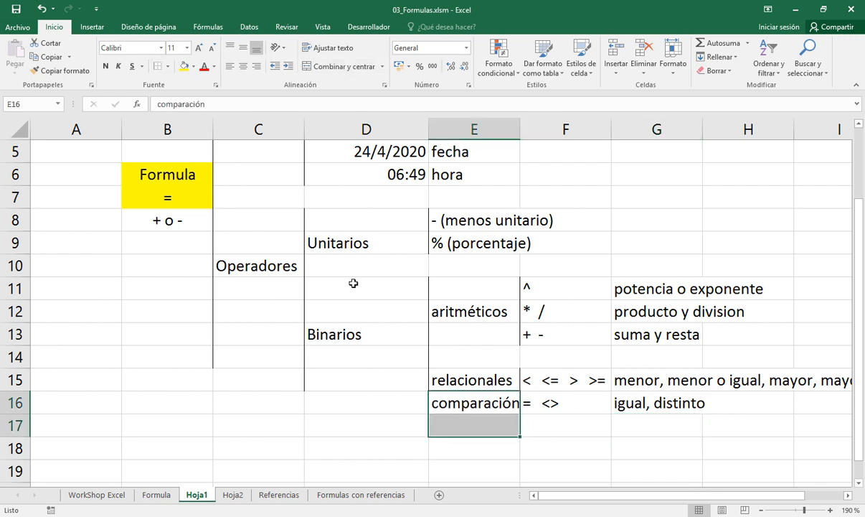
pyautogui.click(229, 371)
pyautogui.moveTo(229, 371); pyautogui.dragTo(223, 470)
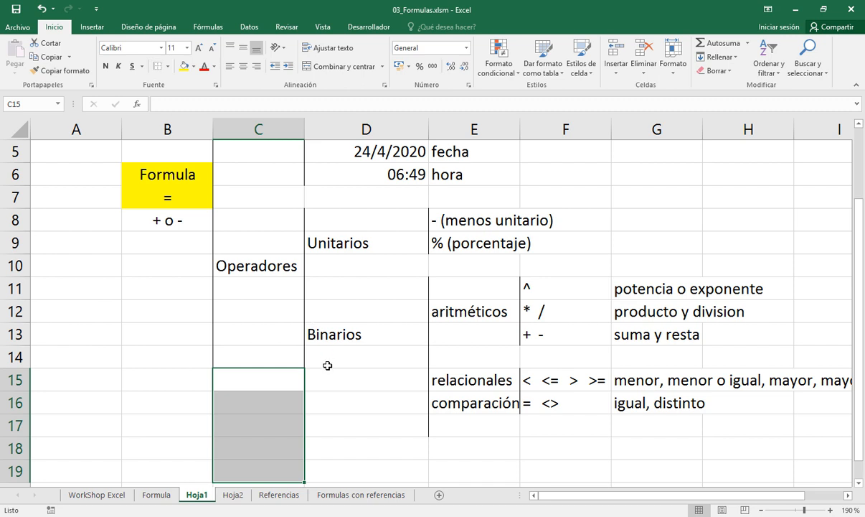
pyautogui.moveTo(329, 374); pyautogui.dragTo(328, 464)
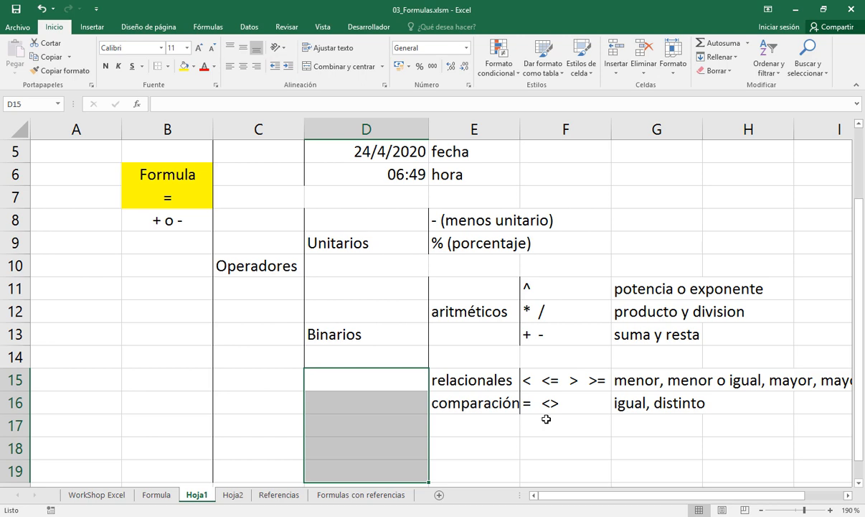
pyautogui.scroll(-3, 547, 418)
pyautogui.scroll(2, 547, 418)
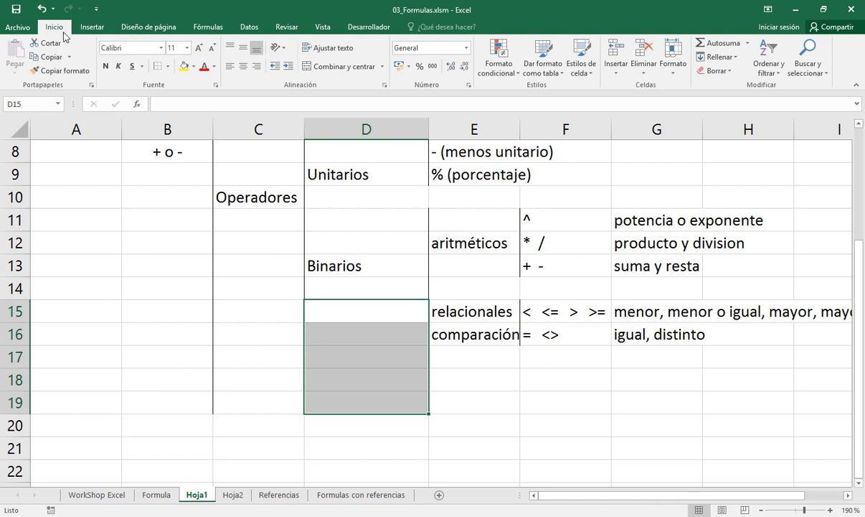
pyautogui.click(40, 9)
pyautogui.click(39, 9)
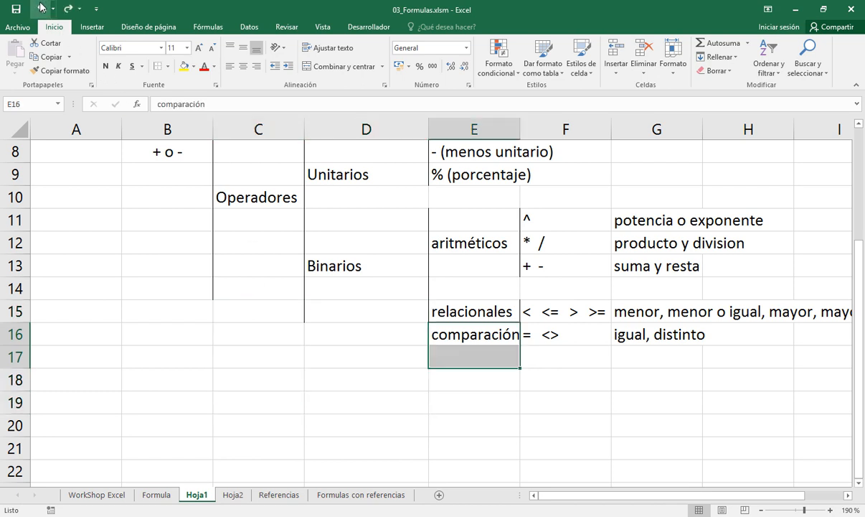
# Add left borders to C15:C22, D15:D17 and E15:E17 to extend the outline's brackets downward
pyautogui.moveTo(227, 307); pyautogui.dragTo(243, 459)
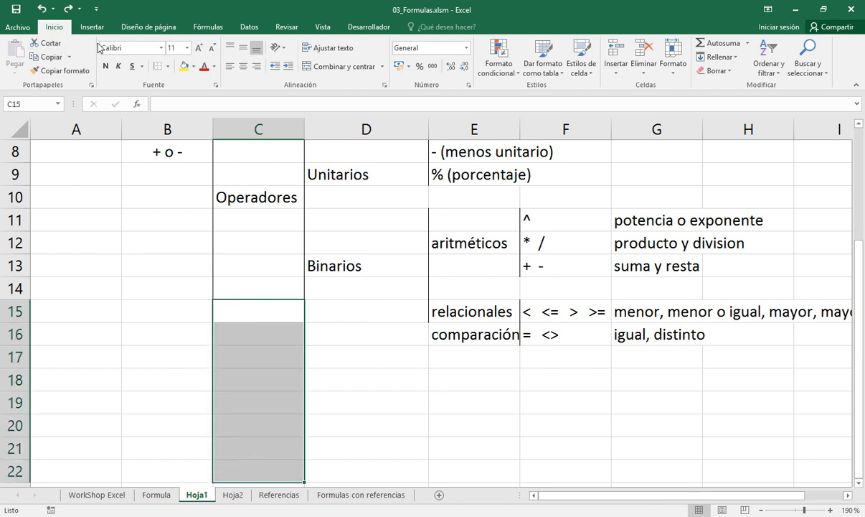
pyautogui.click(157, 66)
pyautogui.click(342, 320)
pyautogui.moveTo(343, 319); pyautogui.dragTo(343, 347)
pyautogui.click(157, 65)
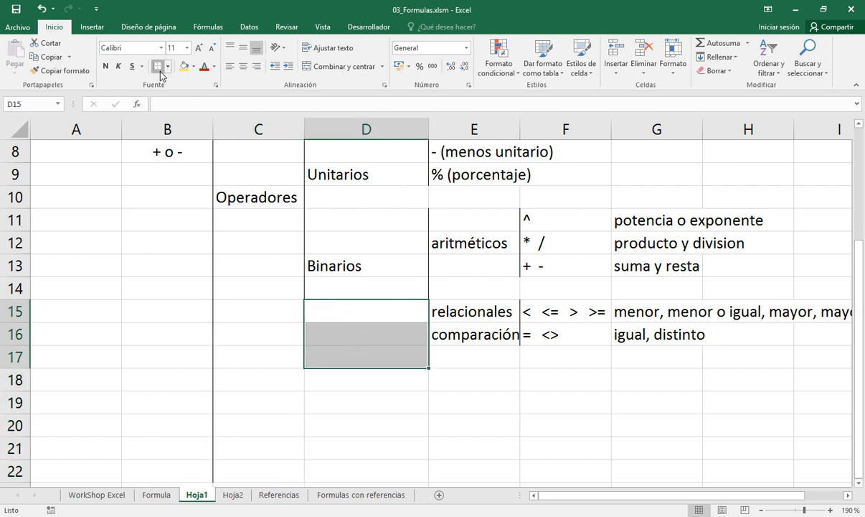
pyautogui.click(450, 313)
pyautogui.moveTo(453, 329); pyautogui.dragTo(459, 356)
pyautogui.click(157, 67)
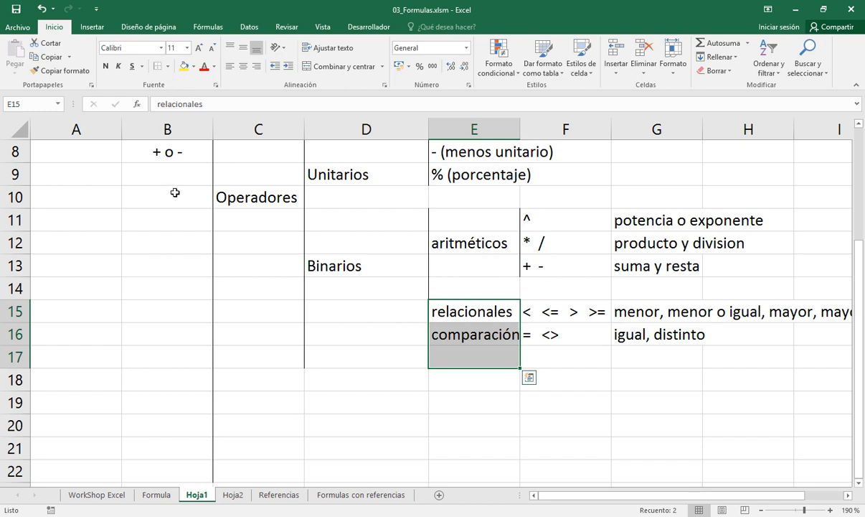
# Enter the note "sometidos", "a una", "jerarquia" in cells C11:C13, one line per cell below Operadores
pyautogui.click(228, 223)
pyautogui.write('sometidos')
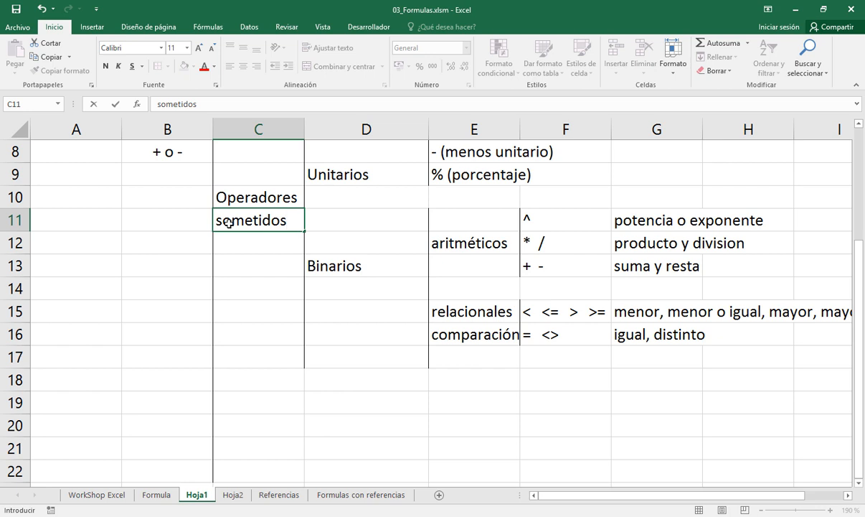
pyautogui.press('Return')
pyautogui.write('a una')
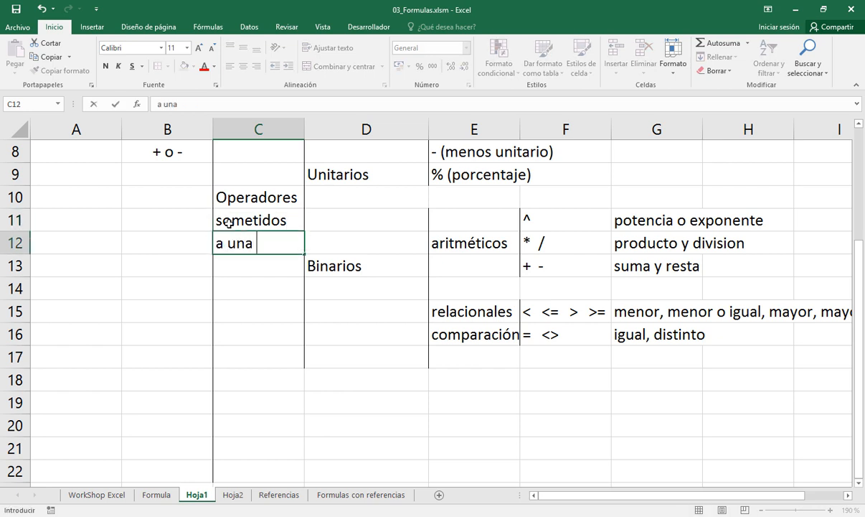
pyautogui.press('Return')
pyautogui.write('jerarquia')
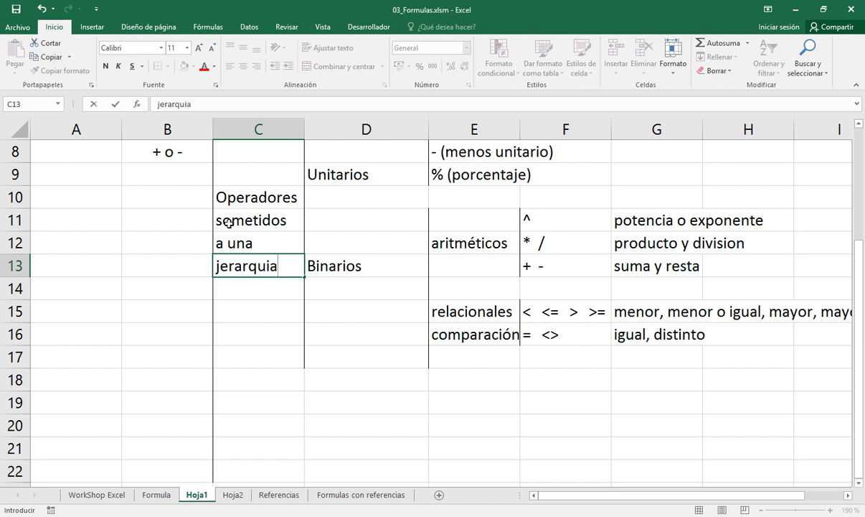
pyautogui.press('Return')
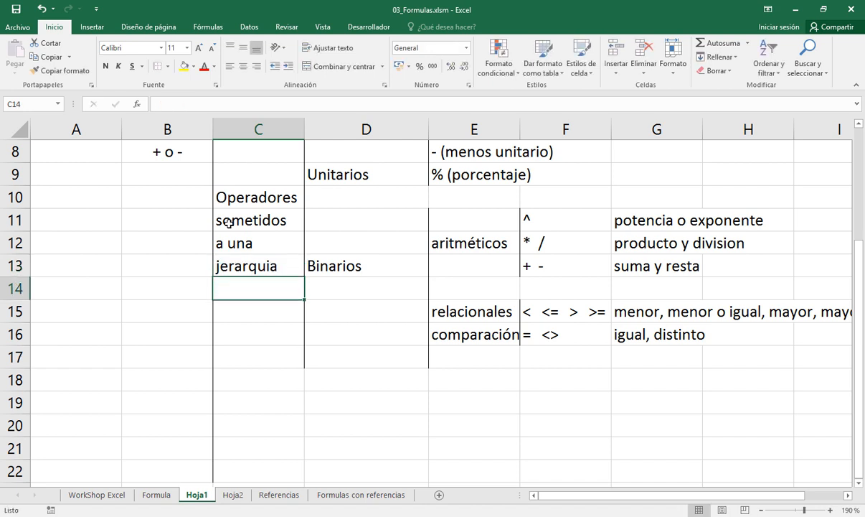
# Continue the Operadores note with "orden en el", "que se hacen", "las operaciones" in cells C14:C16
pyautogui.write('ore')
pyautogui.press('BackSpace')
pyautogui.write('d')
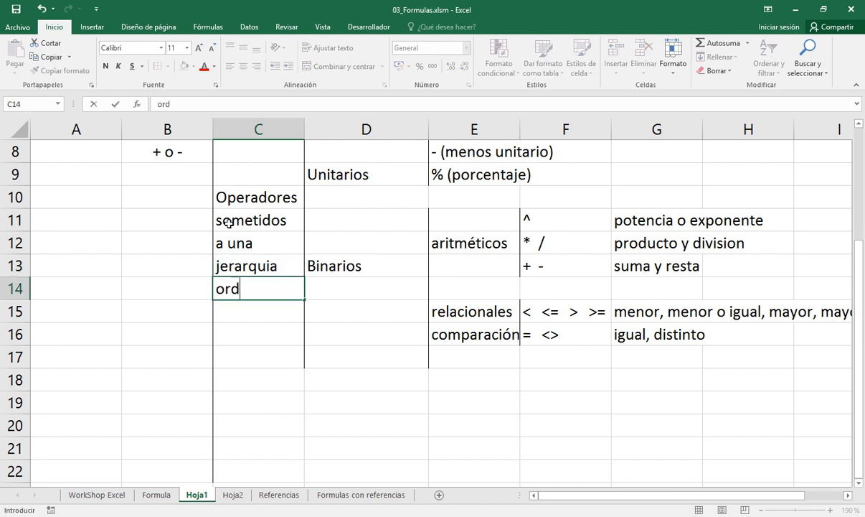
pyautogui.write('en en e')
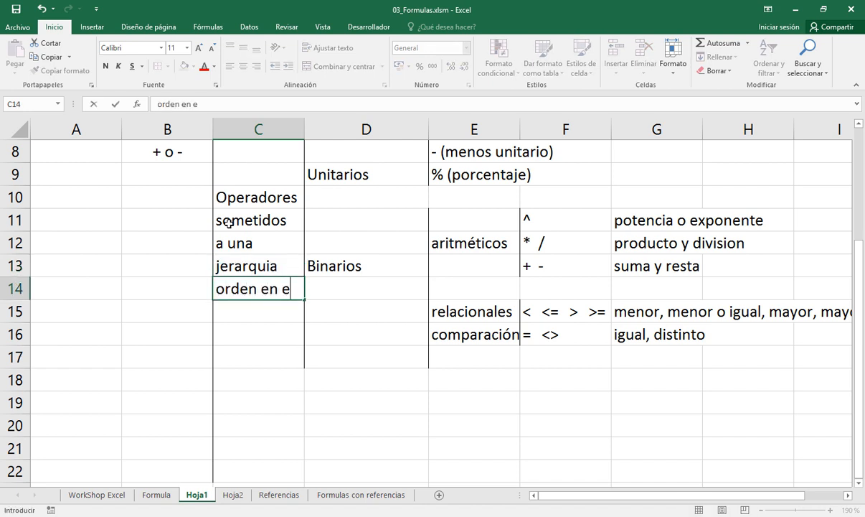
pyautogui.write('l')
pyautogui.press('Return')
pyautogui.write('qu')
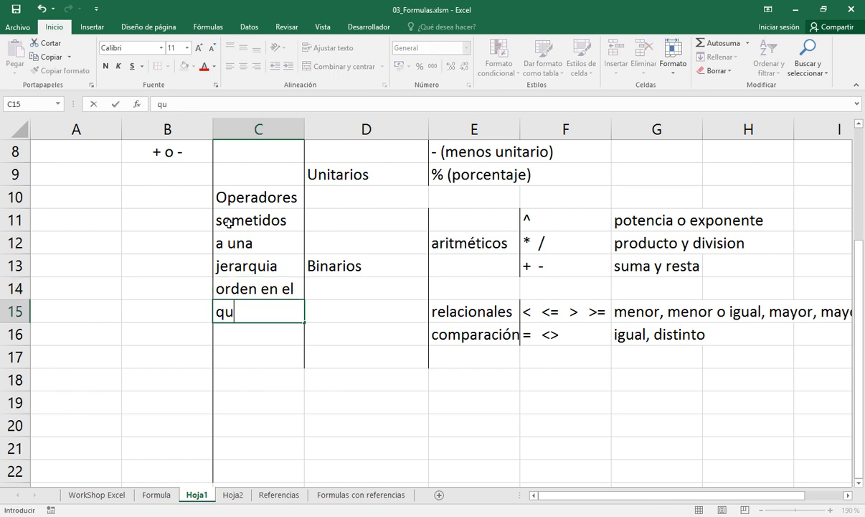
pyautogui.write('e se hacen')
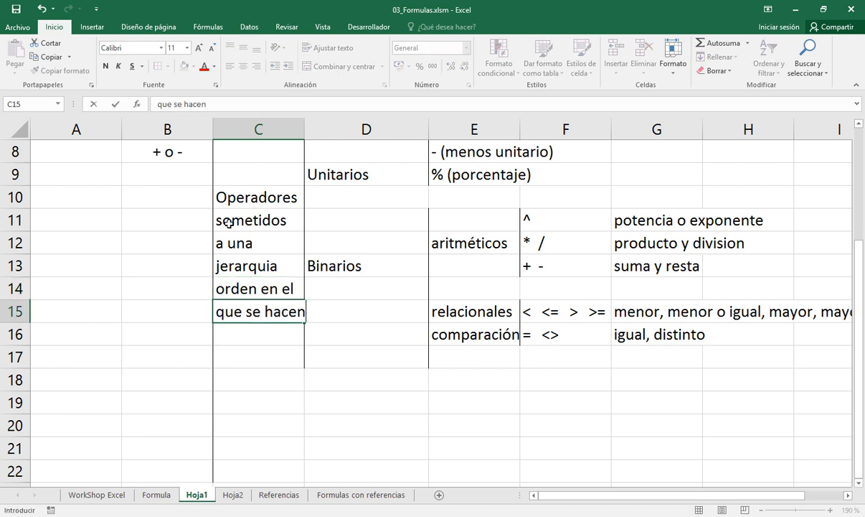
pyautogui.press('Return')
pyautogui.write('las oper')
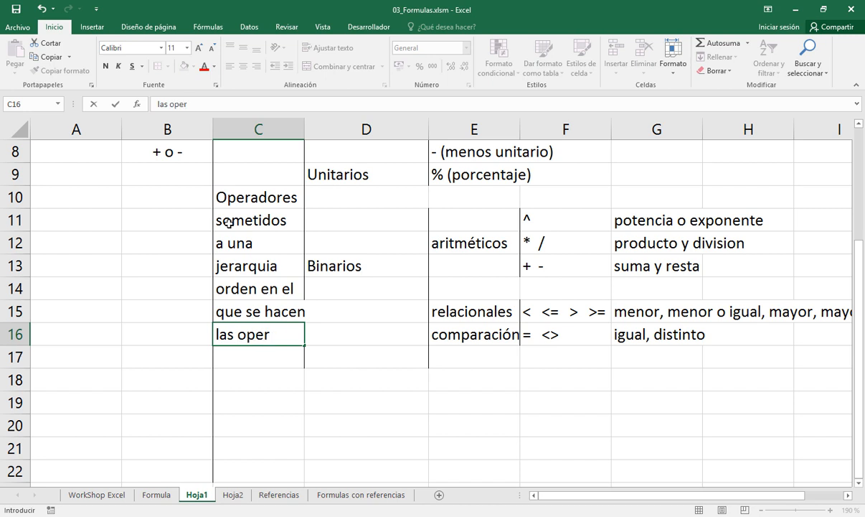
pyautogui.write('aciones')
pyautogui.press('Return')
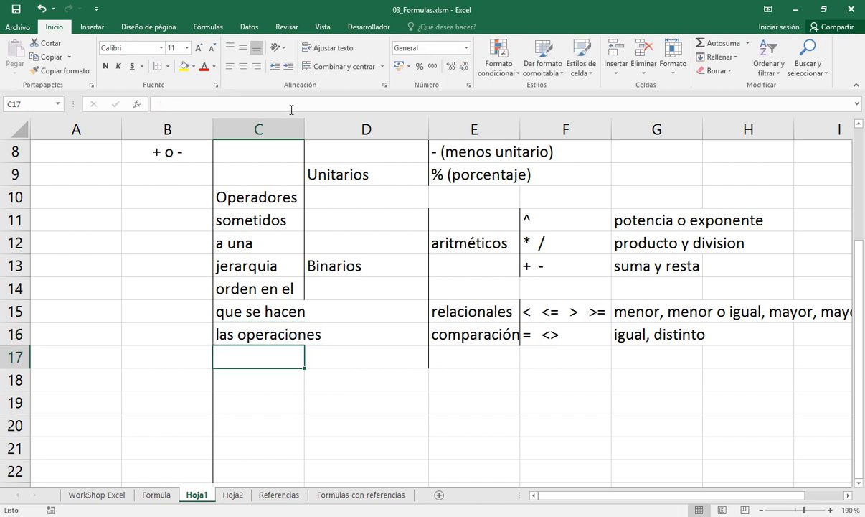
# Widen column C on Hoja1 so the note "las operaciones" fits within its cell
pyautogui.moveTo(304, 124); pyautogui.dragTo(331, 123)
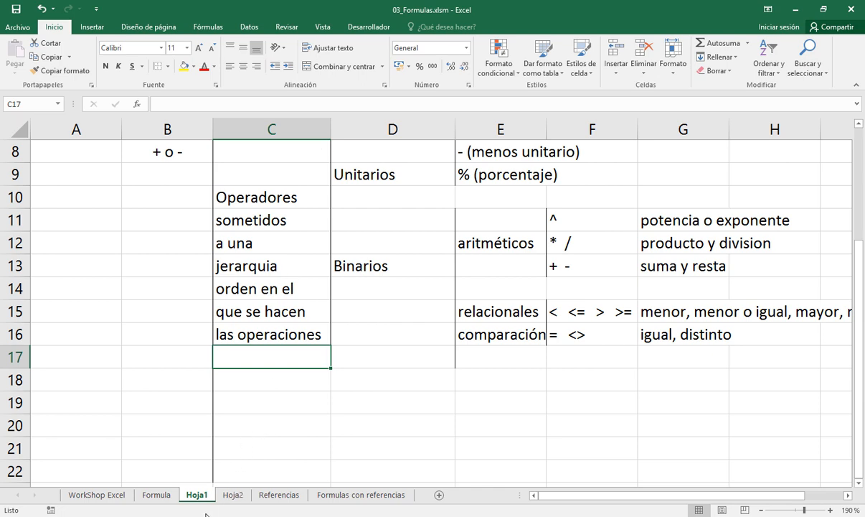
# On Hoja2, start an operator hierarchy example in cell C39 with the text "4 + 5 / 3"
pyautogui.click(231, 495)
pyautogui.scroll(-3, 314, 348)
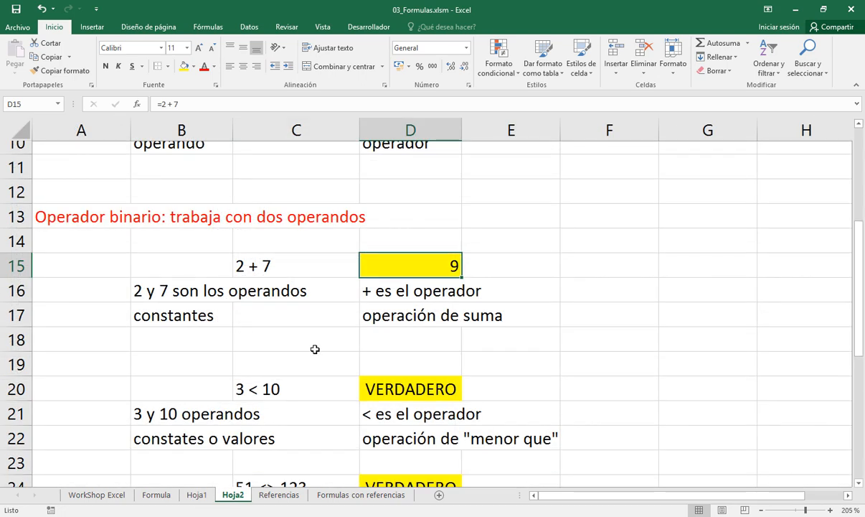
pyautogui.scroll(-6, 314, 349)
pyautogui.scroll(4, 315, 348)
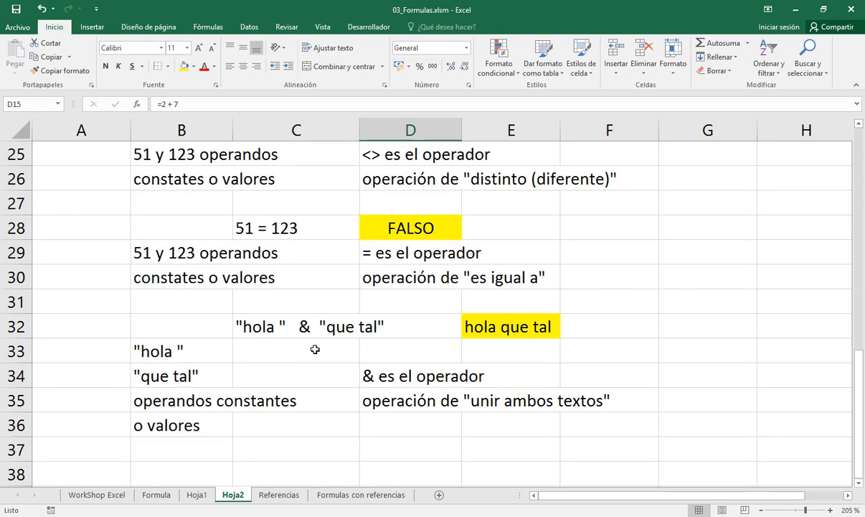
pyautogui.scroll(-2, 315, 349)
pyautogui.scroll(-1, 315, 349)
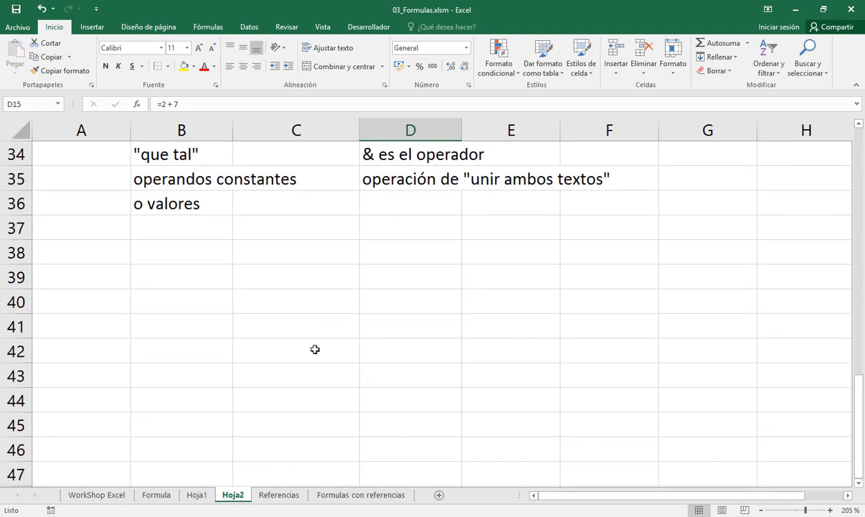
pyautogui.click(260, 284)
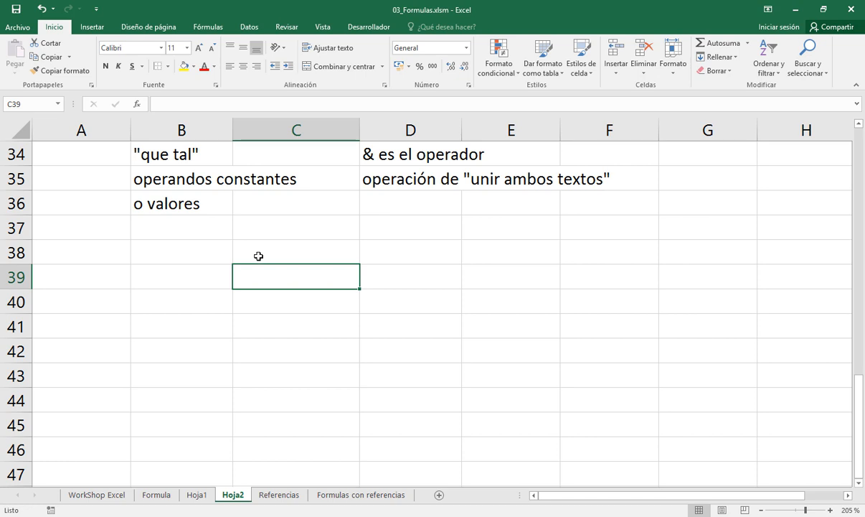
pyautogui.write('4')
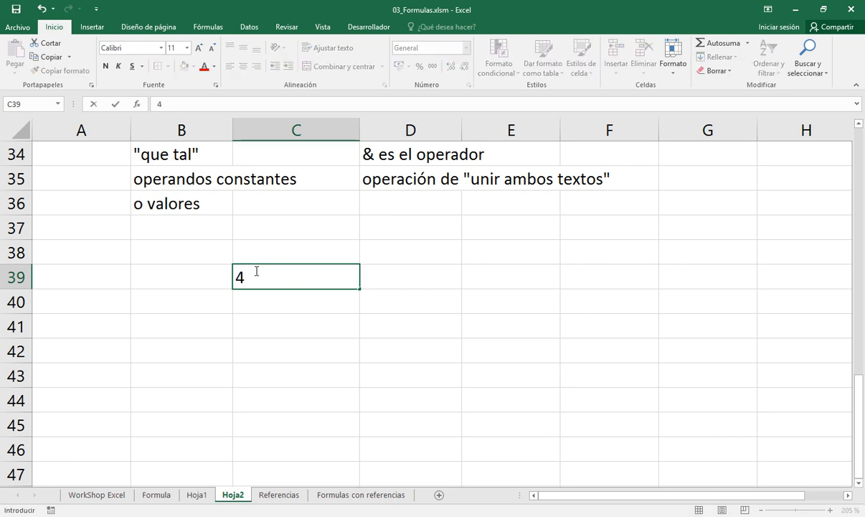
pyautogui.write(' + 5 / 3')
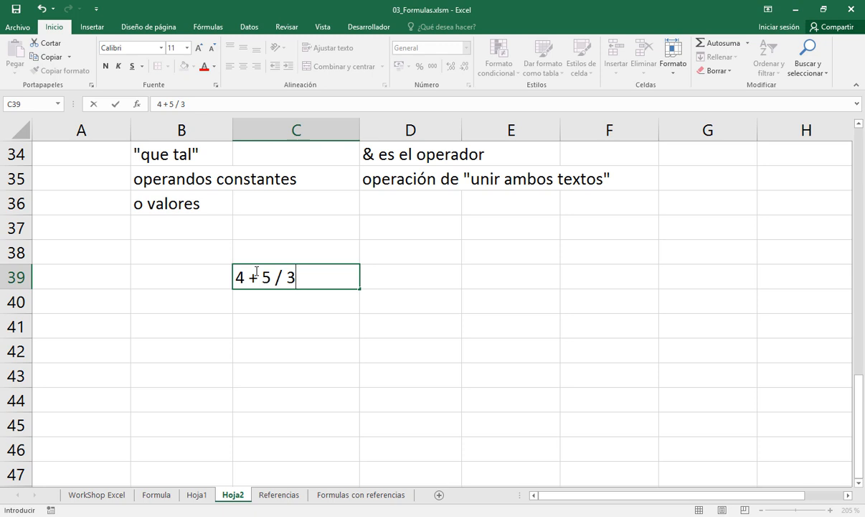
# Replace the final 3 in C39 and extend the expression to read "4 + 5 / 2 * 5 - 10"
pyautogui.press('F2')
pyautogui.press('Left')
pyautogui.press('Left')
pyautogui.press('Left')
pyautogui.press('Left')
pyautogui.press('Right')
pyautogui.press('Right')
pyautogui.press('Right')
pyautogui.press('Right')
pyautogui.press('BackSpace')
pyautogui.write('2 * 5')
pyautogui.write('- ')
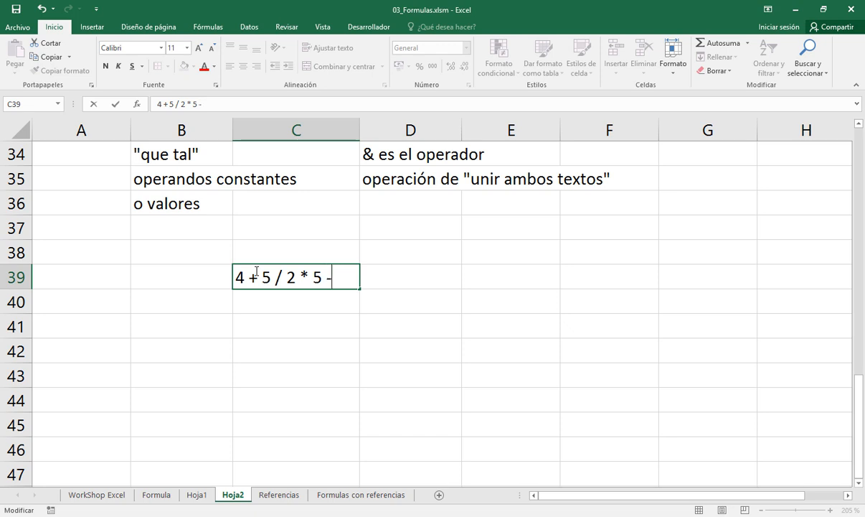
pyautogui.write('10')
pyautogui.press('Return')
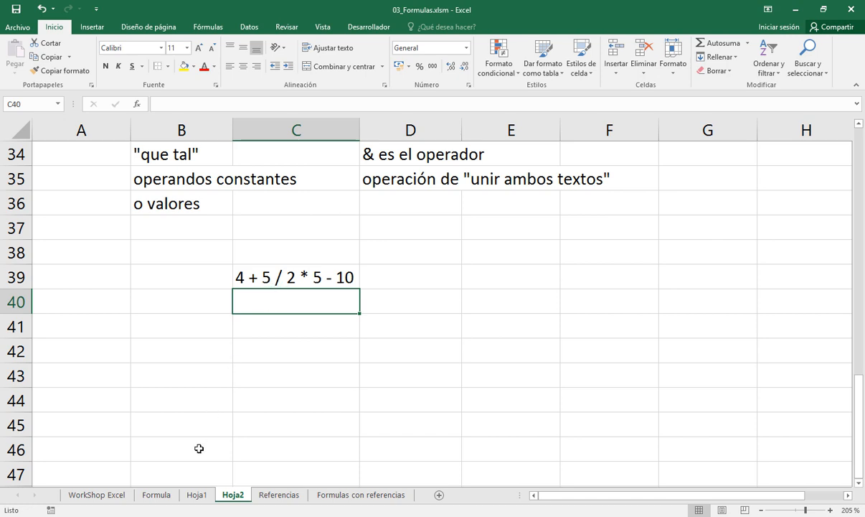
# Review the unary operators in E8:E9 of the Hoja1 outline, and return to the example on Hoja2
pyautogui.click(199, 496)
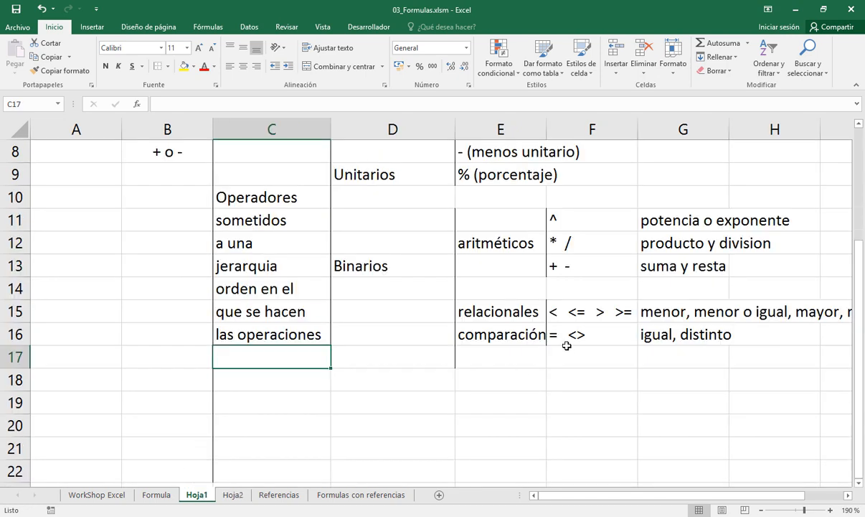
pyautogui.click(858, 124)
pyautogui.click(859, 124)
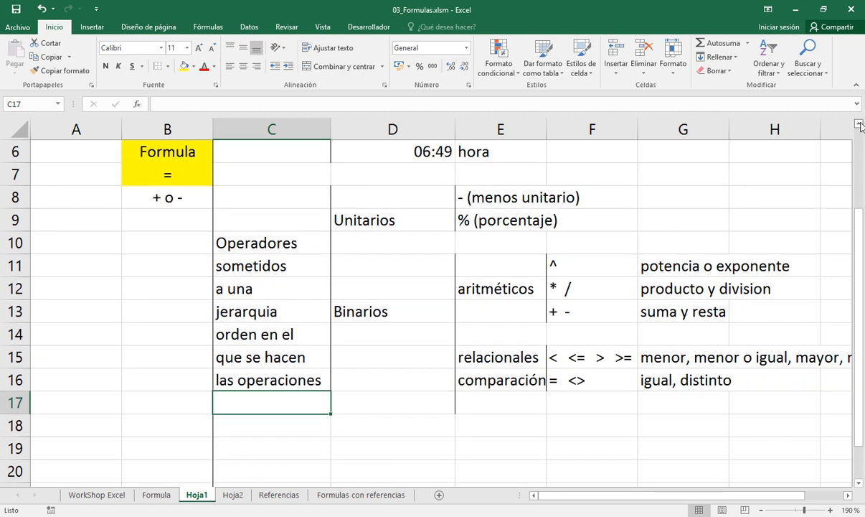
pyautogui.click(467, 197)
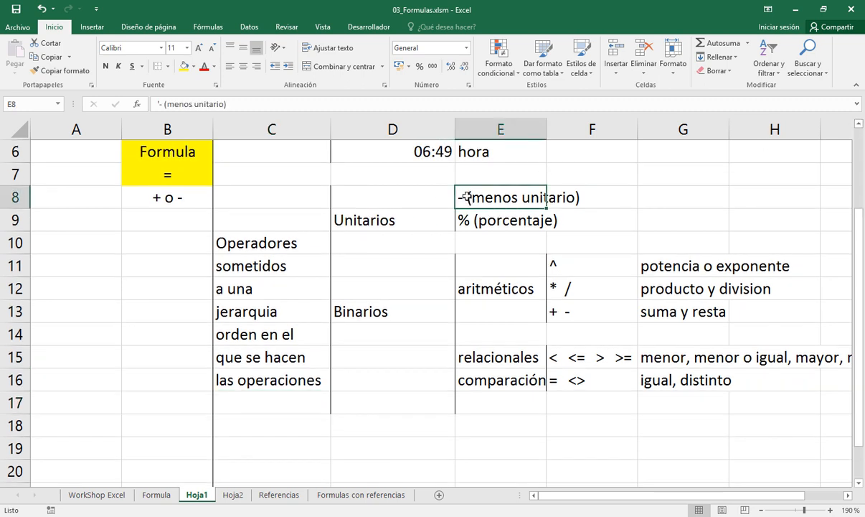
pyautogui.click(468, 219)
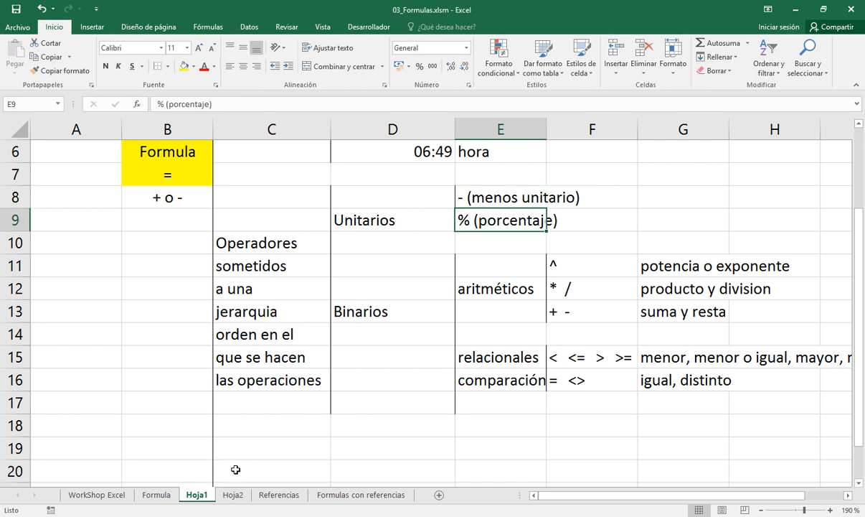
pyautogui.click(232, 494)
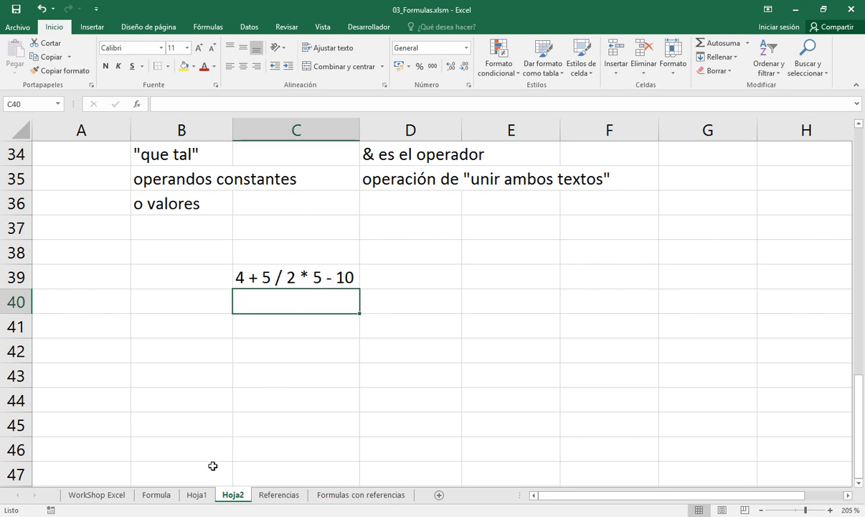
# Review the unary operators and the arithmetic operators in E8:F12 of Hoja1 against the example expression on Hoja2
pyautogui.click(197, 495)
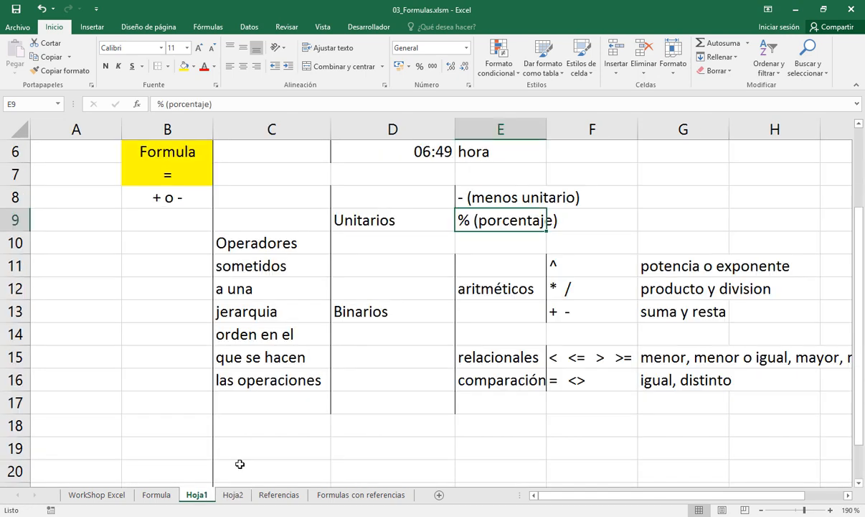
pyautogui.click(469, 195)
pyautogui.click(468, 221)
pyautogui.click(474, 287)
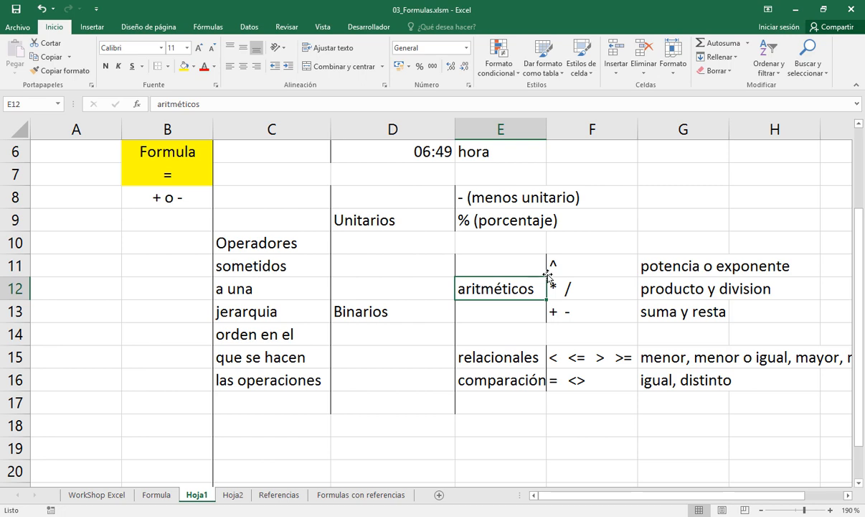
pyautogui.click(231, 495)
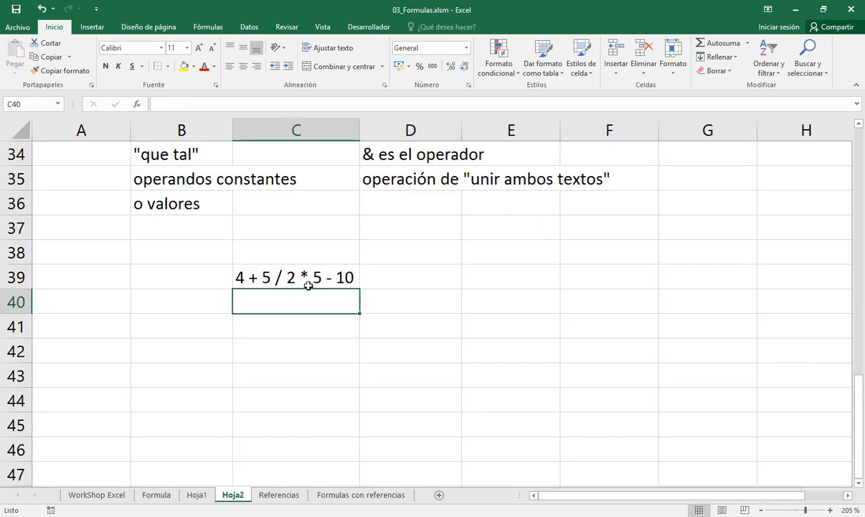
pyautogui.click(194, 495)
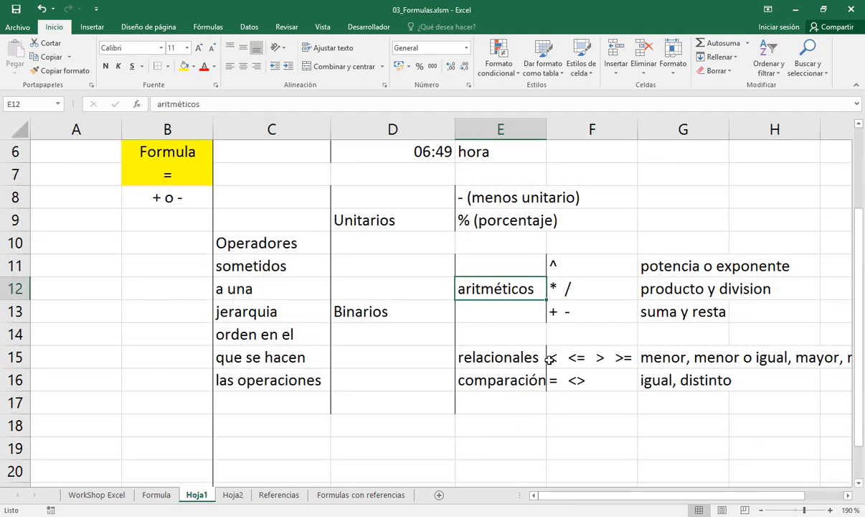
pyautogui.click(558, 267)
pyautogui.click(558, 291)
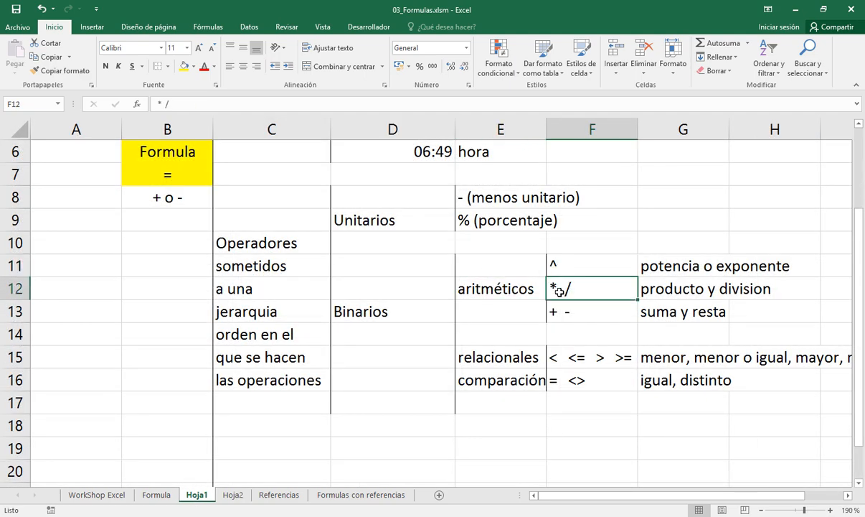
pyautogui.click(234, 497)
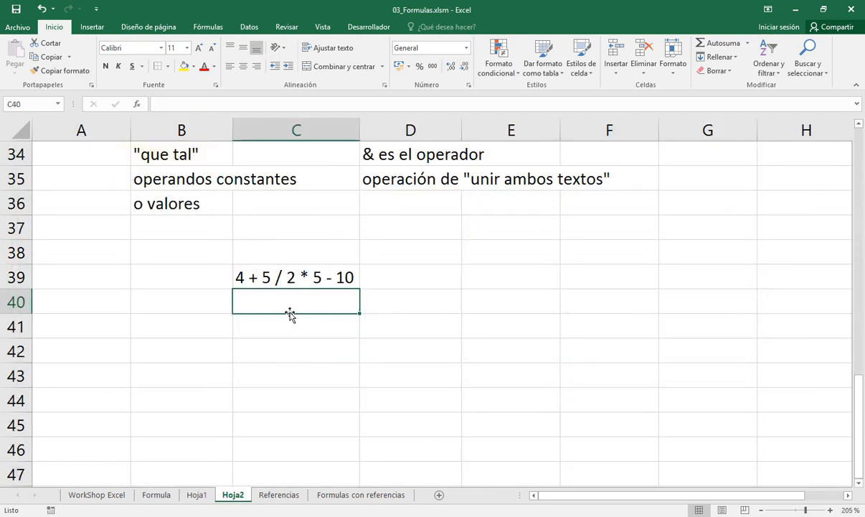
# Examine the "5 / 2 * 5" part of C39 and check the product and division level in the Hoja1 hierarchy
pyautogui.click(265, 278)
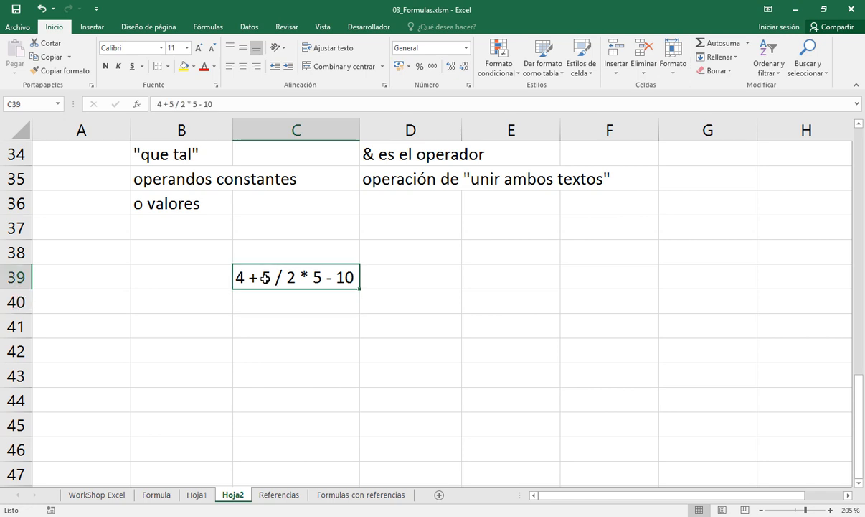
pyautogui.doubleClick(265, 278)
pyautogui.moveTo(263, 278); pyautogui.dragTo(323, 279)
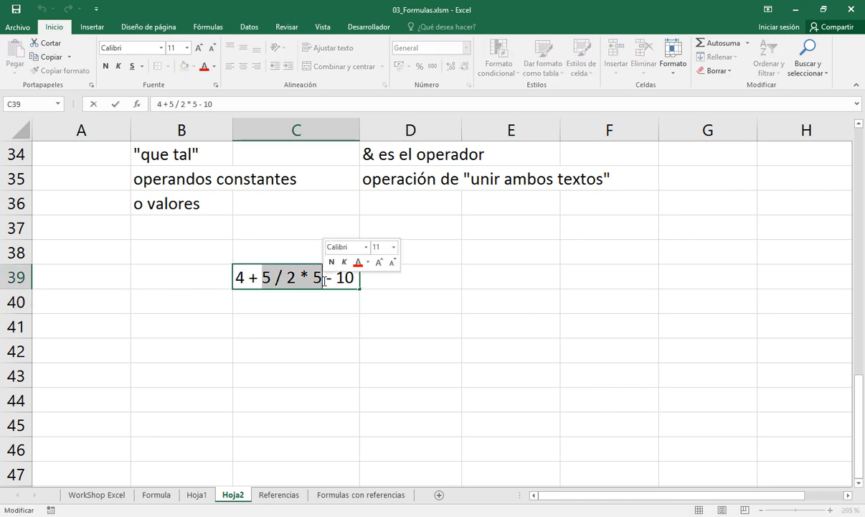
pyautogui.click(198, 495)
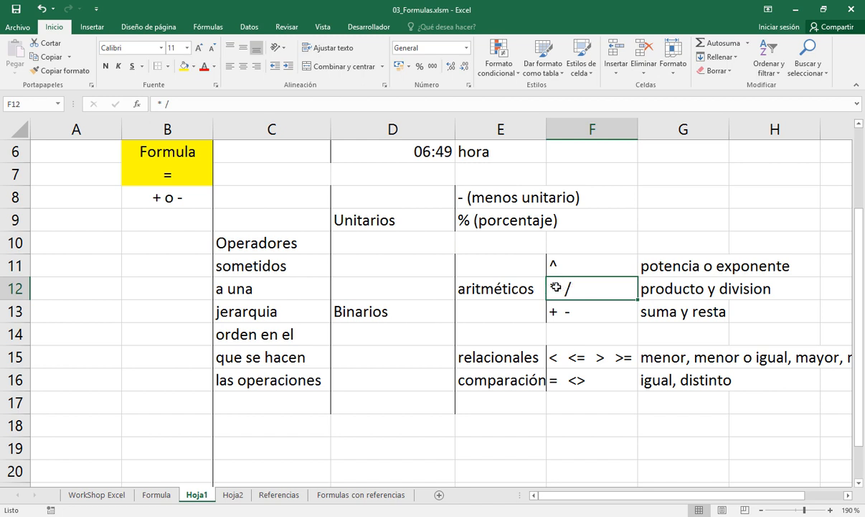
pyautogui.click(233, 494)
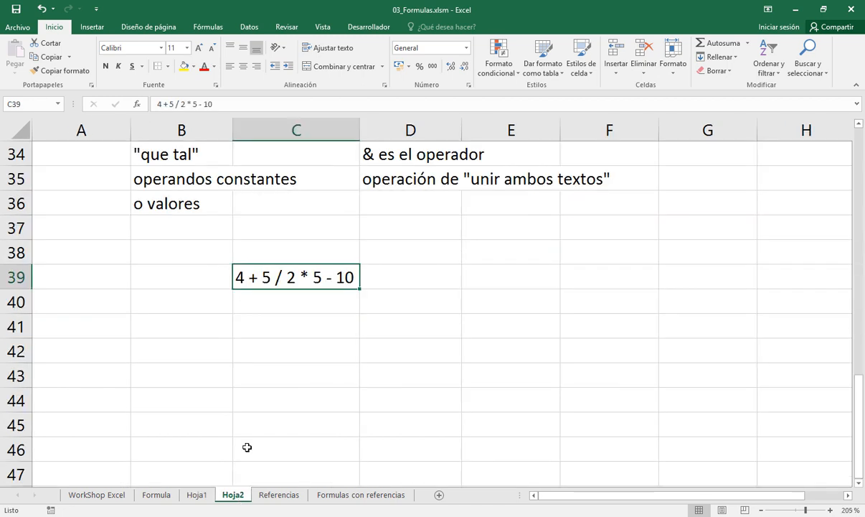
# Color only the "5 / 2" part of the expression in C39 red
pyautogui.doubleClick(279, 276)
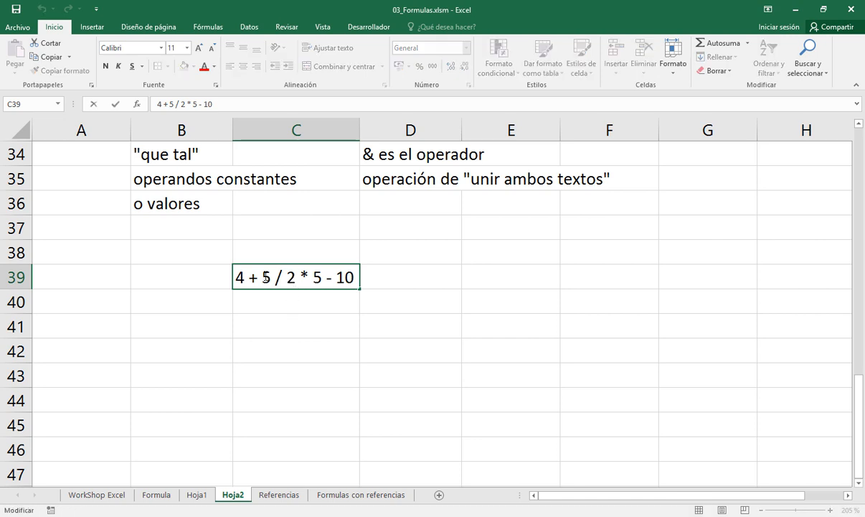
pyautogui.moveTo(262, 277); pyautogui.dragTo(296, 277)
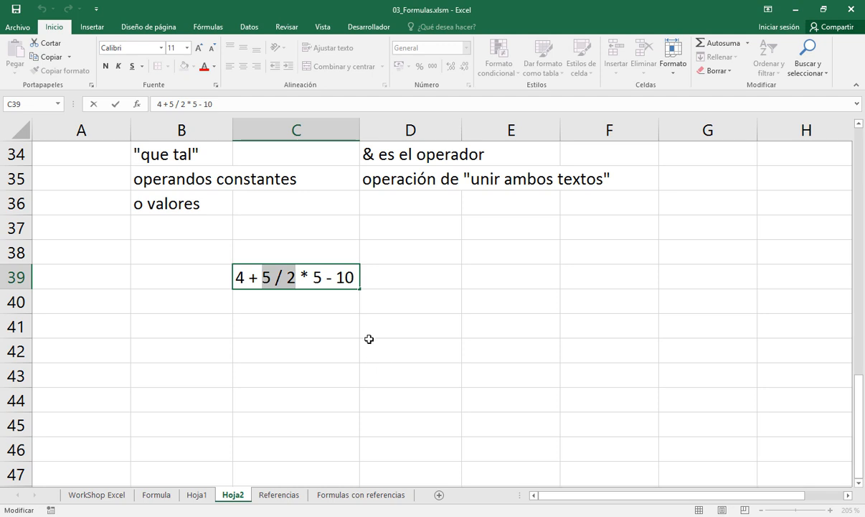
pyautogui.click(204, 66)
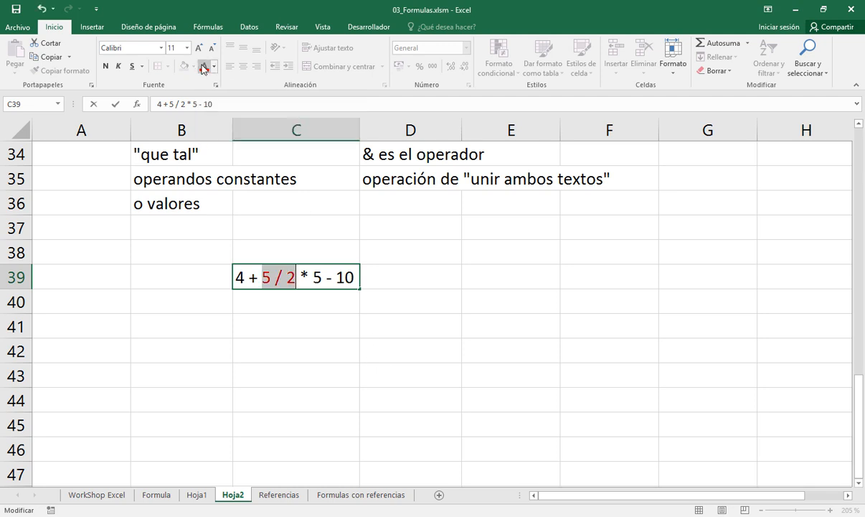
pyautogui.press('Return')
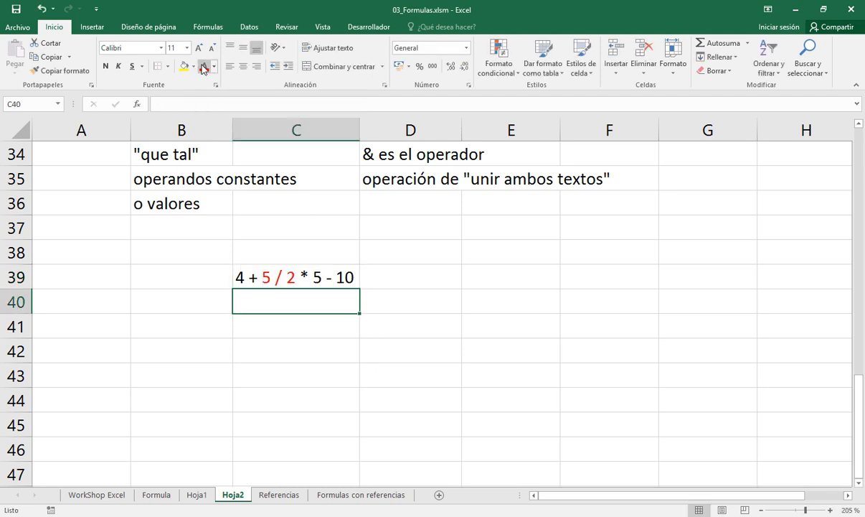
# Copy the expression from C39 into C40
pyautogui.press('Up')
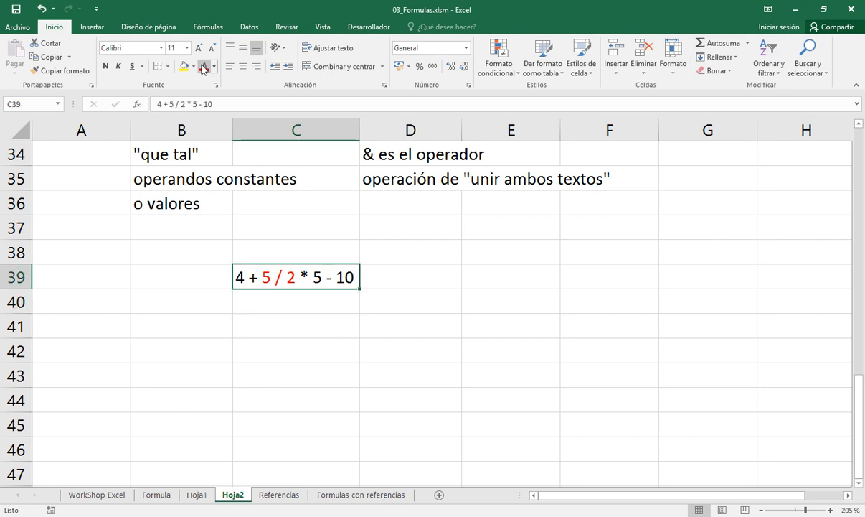
pyautogui.hotkey('ctrl', 'c')
pyautogui.press('Down')
pyautogui.press('Return')
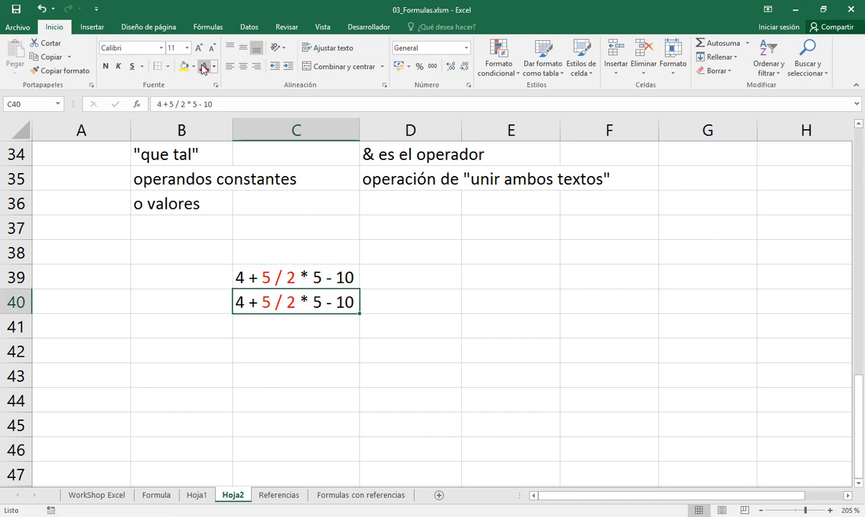
# In C40, replace the "5 / 2" part with 2,5 so the expression reads "4 + 2,5 * 5 - 10"
pyautogui.press('F2')
pyautogui.press('Left')
pyautogui.press('Left')
pyautogui.press('Left')
pyautogui.press('Left')
pyautogui.press('Left')
pyautogui.press('Left')
pyautogui.press('Left')
pyautogui.press('Left')
pyautogui.press('Left')
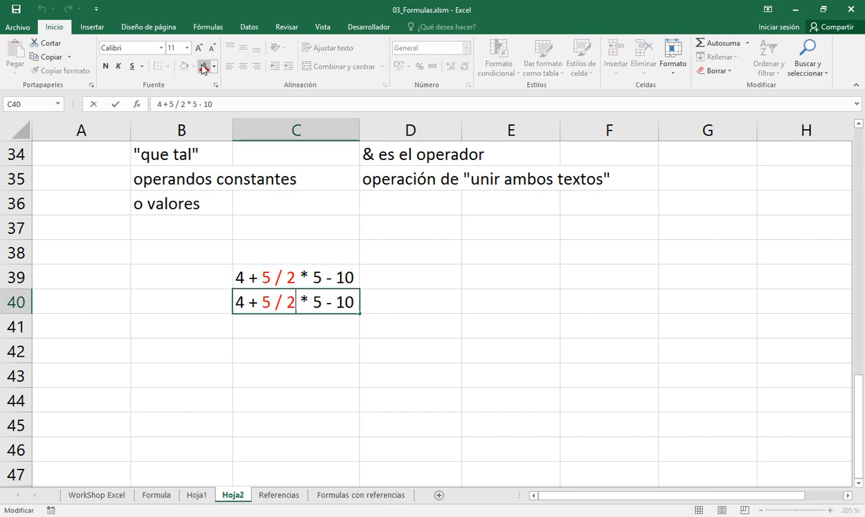
pyautogui.hotkey('shift', 'Left')
pyautogui.hotkey('shift', 'Left')
pyautogui.hotkey('shift', 'Left')
pyautogui.hotkey('shift', 'Left')
pyautogui.hotkey('shift', 'Left')
pyautogui.write('2,5')
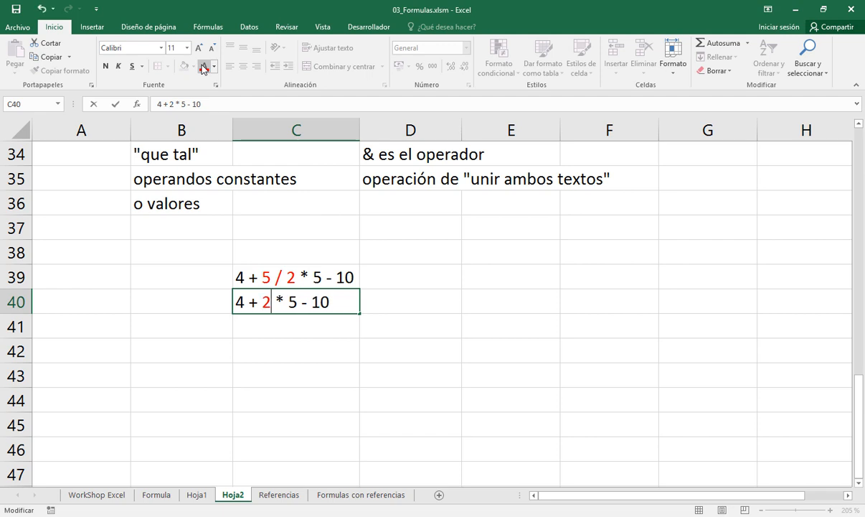
pyautogui.press('Return')
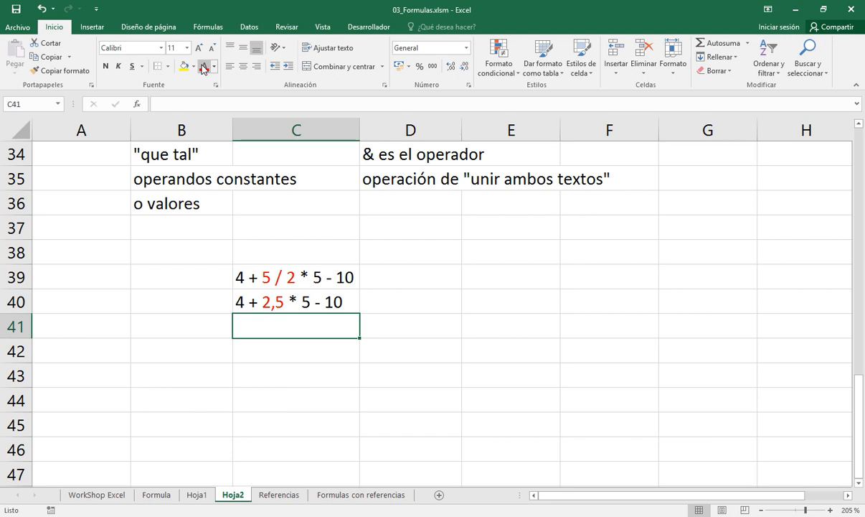
pyautogui.click(195, 494)
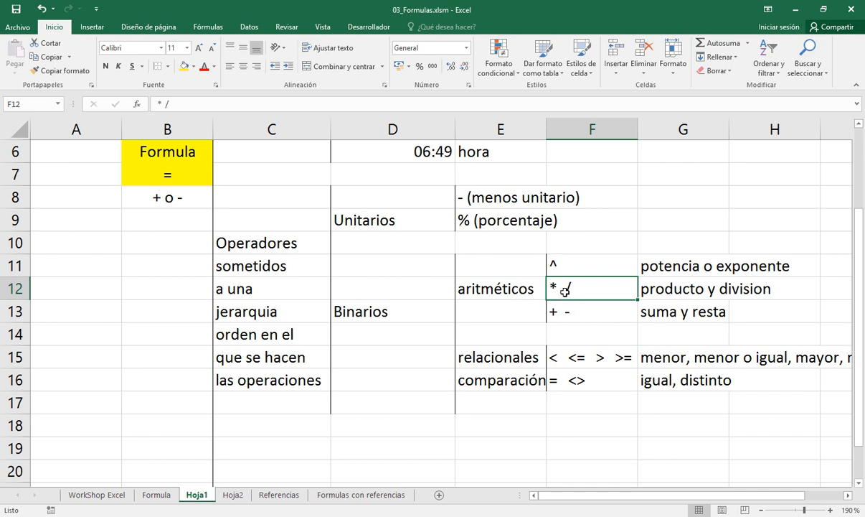
pyautogui.click(232, 495)
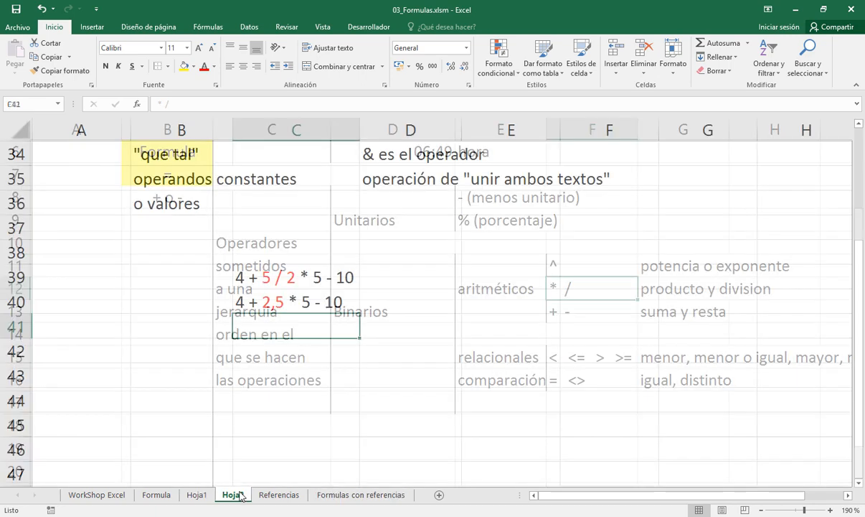
pyautogui.doubleClick(263, 302)
pyautogui.moveTo(263, 302); pyautogui.dragTo(310, 302)
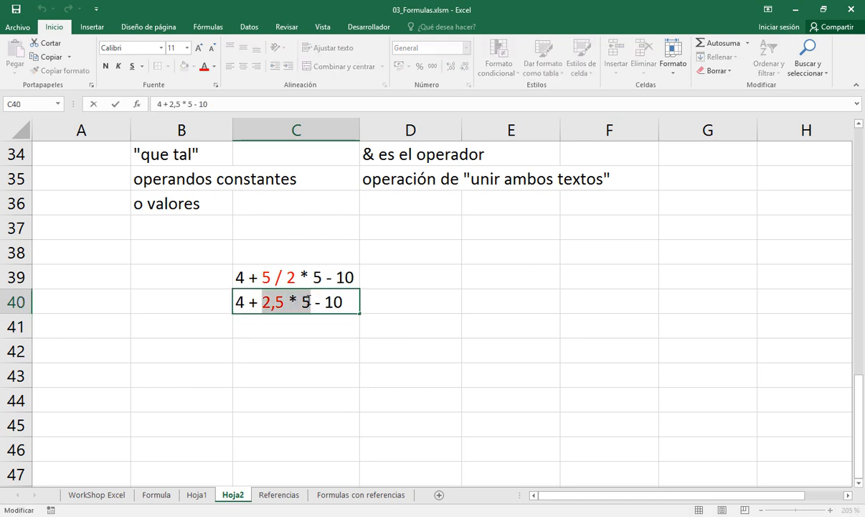
pyautogui.click(207, 71)
pyautogui.press('Escape')
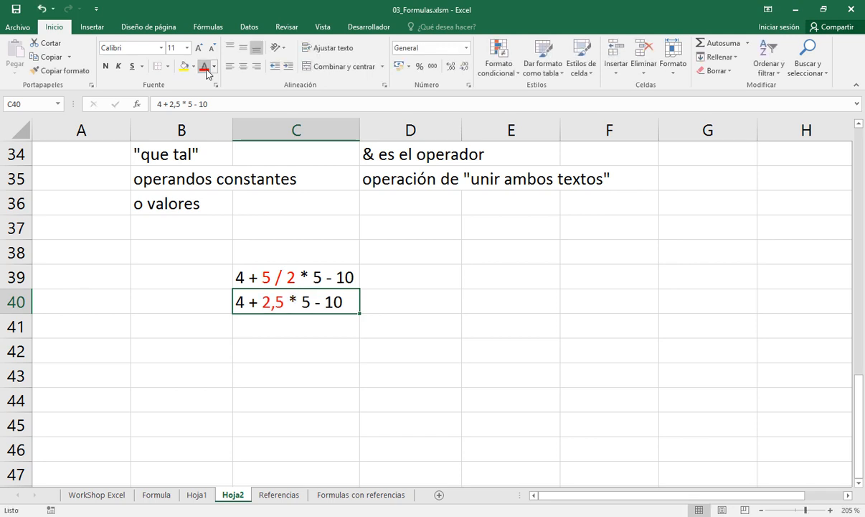
# Copy the expression from C40 into C41 and color the copy's "2,5 * 5" part red
pyautogui.hotkey('ctrl', 'c')
pyautogui.press('Down')
pyautogui.press('Return')
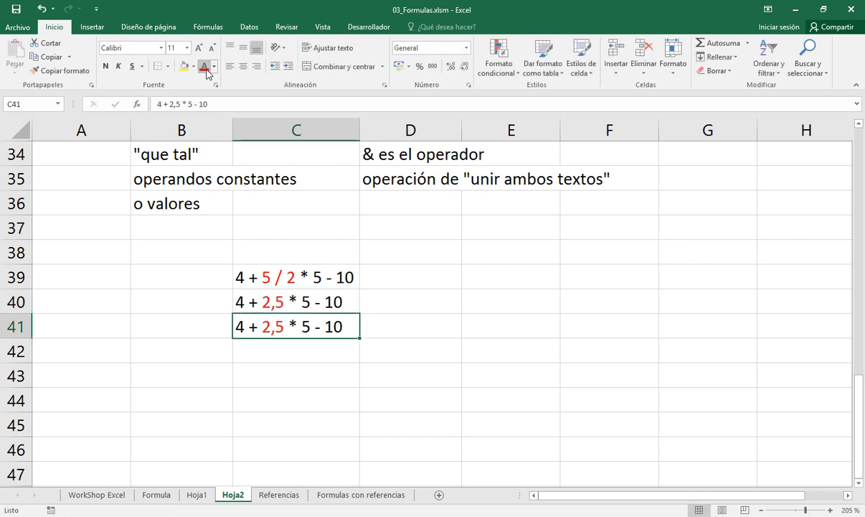
pyautogui.doubleClick(262, 326)
pyautogui.moveTo(262, 326); pyautogui.dragTo(312, 326)
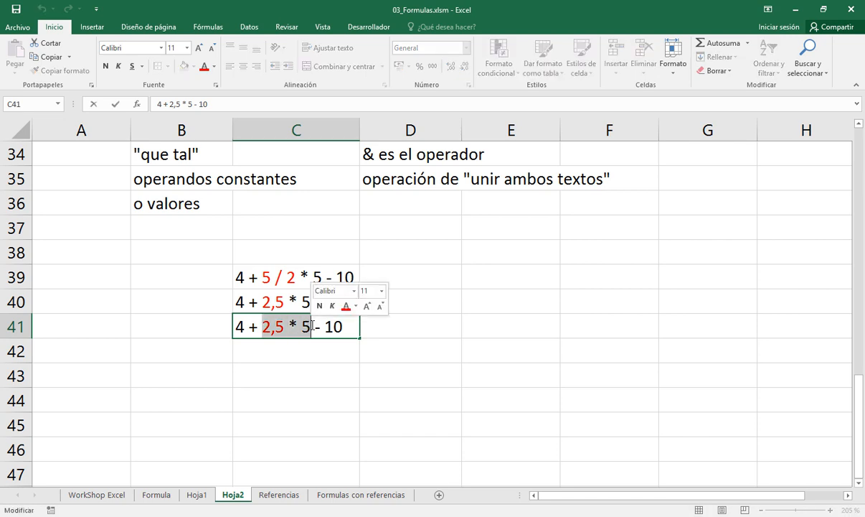
pyautogui.click(205, 69)
pyautogui.press('Return')
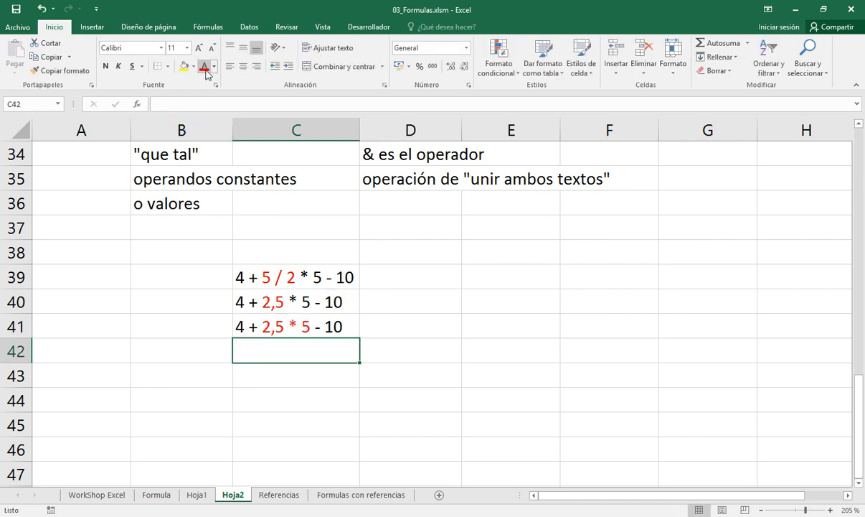
# Enter the next stage of the calculation, "4 + 12,5 - 10", in C42
pyautogui.press('Up')
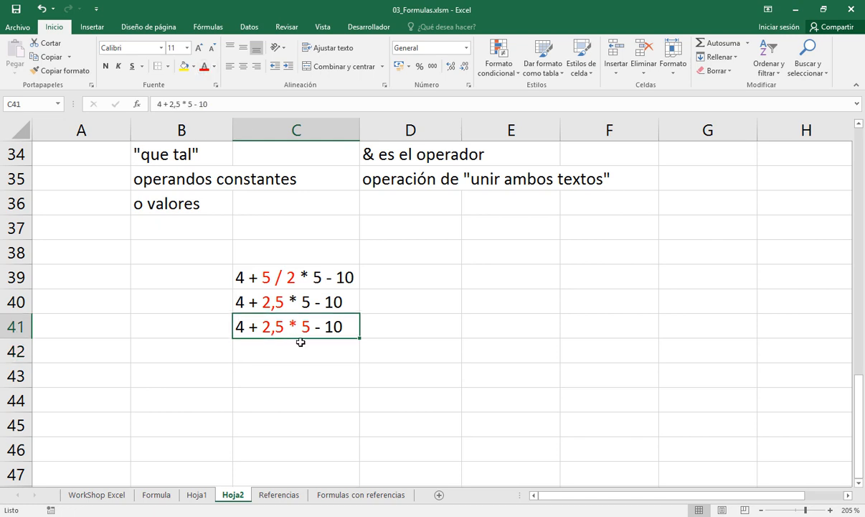
pyautogui.click(261, 350)
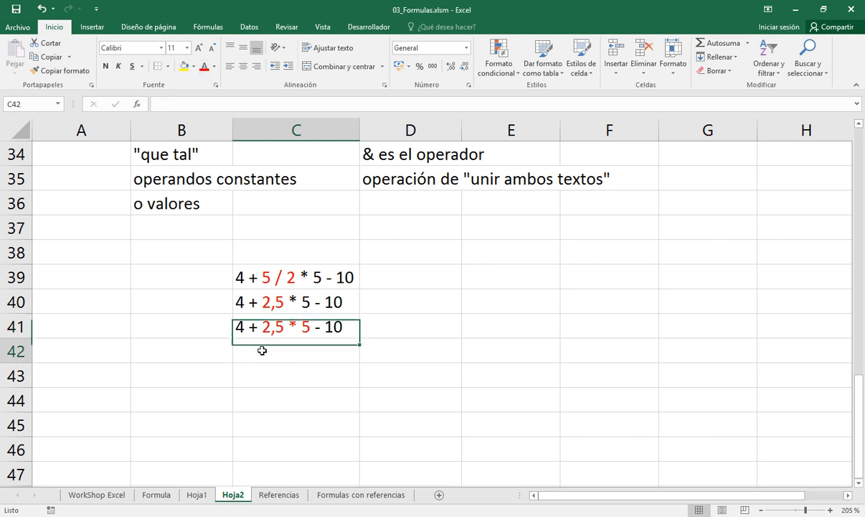
pyautogui.write('4 +')
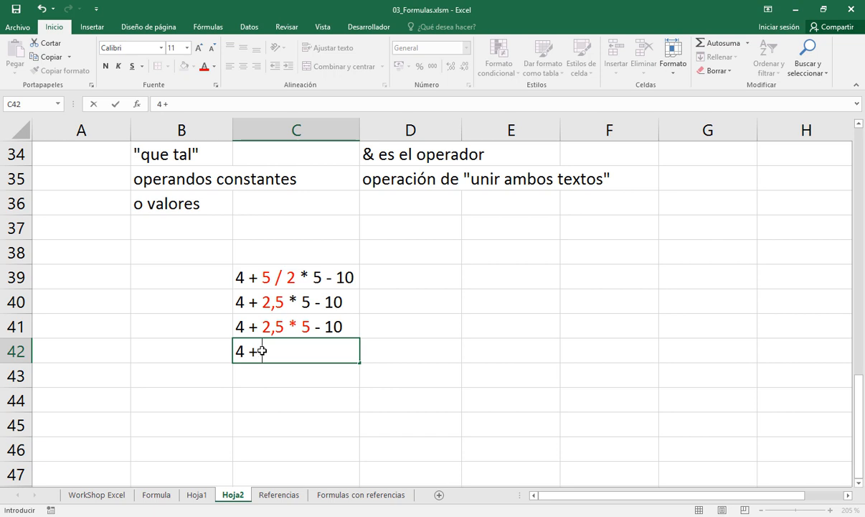
pyautogui.write(' 12,5 - 10')
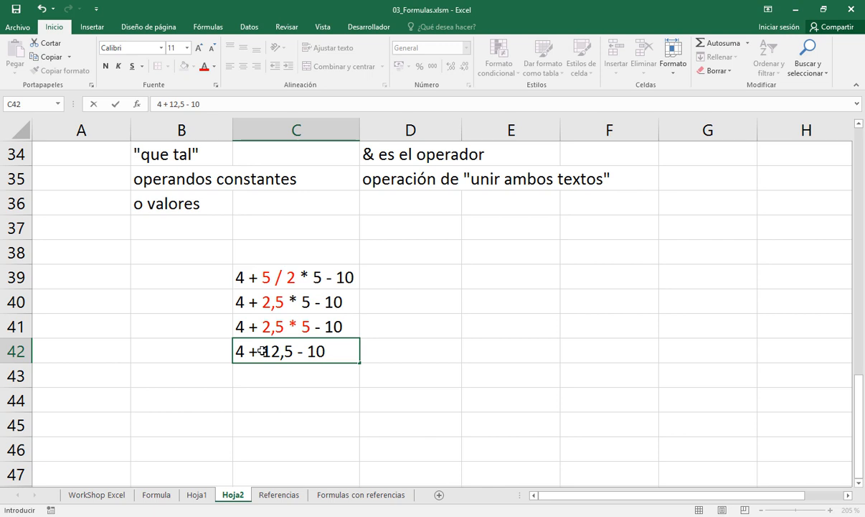
pyautogui.press('Left')
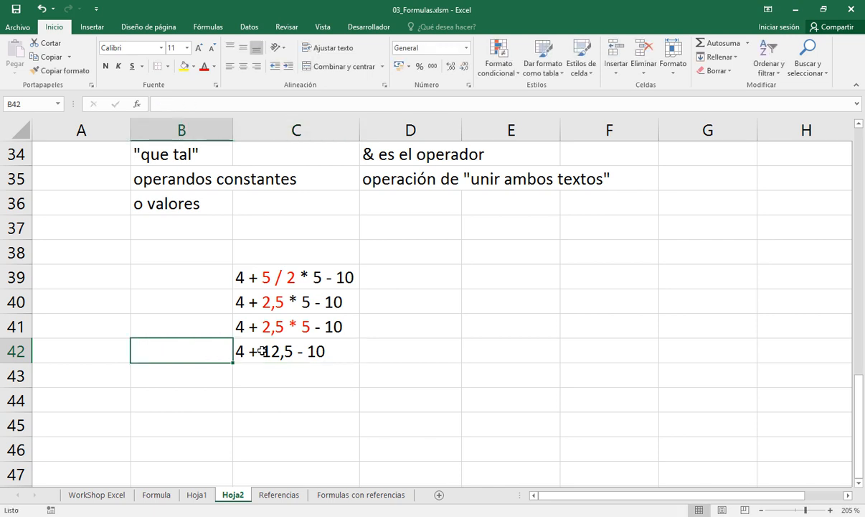
# Color only the 12,5 in the C42 expression red
pyautogui.press('Right')
pyautogui.press('F2')
pyautogui.press('Left')
pyautogui.press('Left')
pyautogui.press('Left')
pyautogui.press('Left')
pyautogui.press('Left')
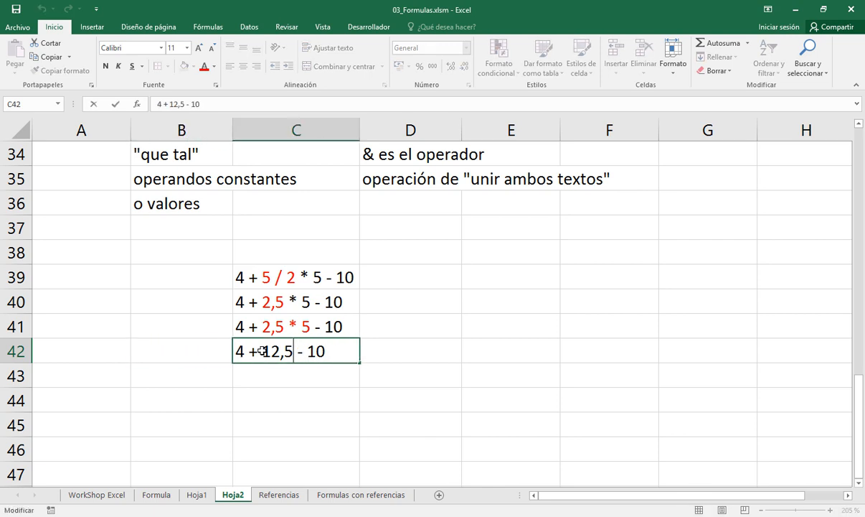
pyautogui.hotkey('shift', 'Left')
pyautogui.hotkey('shift', 'Left')
pyautogui.hotkey('shift', 'Left')
pyautogui.hotkey('shift', 'Left')
pyautogui.click(203, 66)
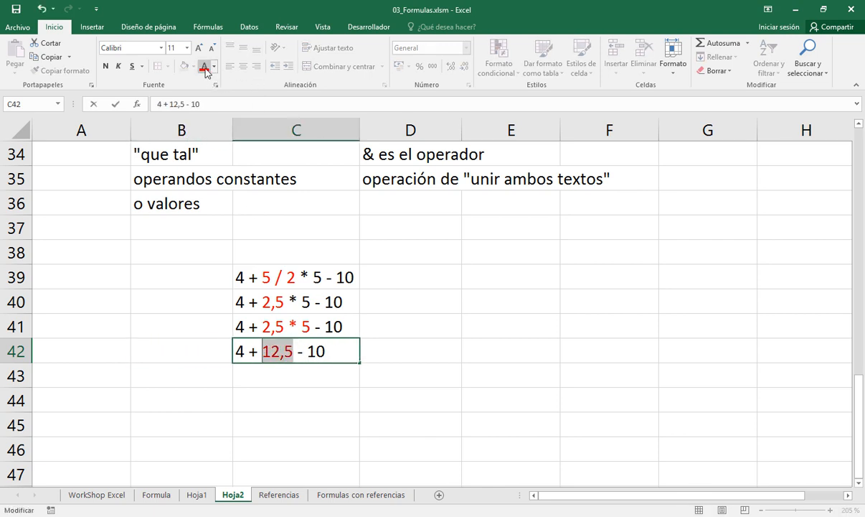
pyautogui.press('Return')
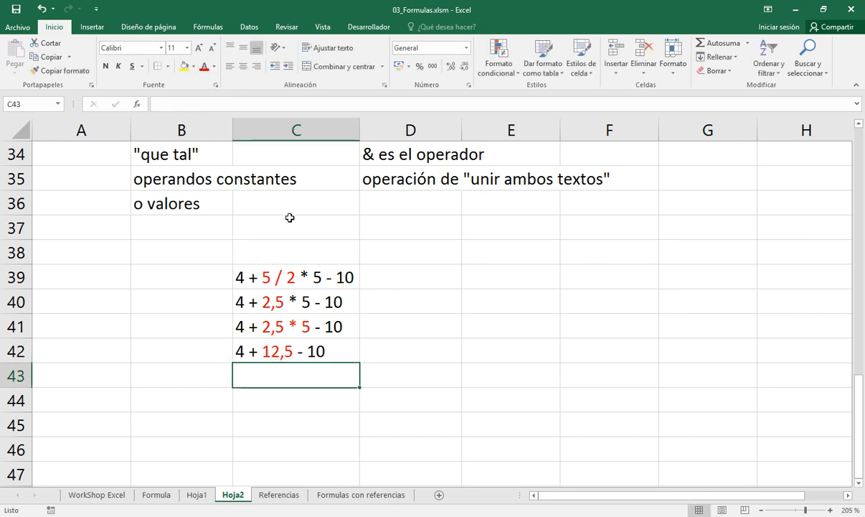
pyautogui.press('Up')
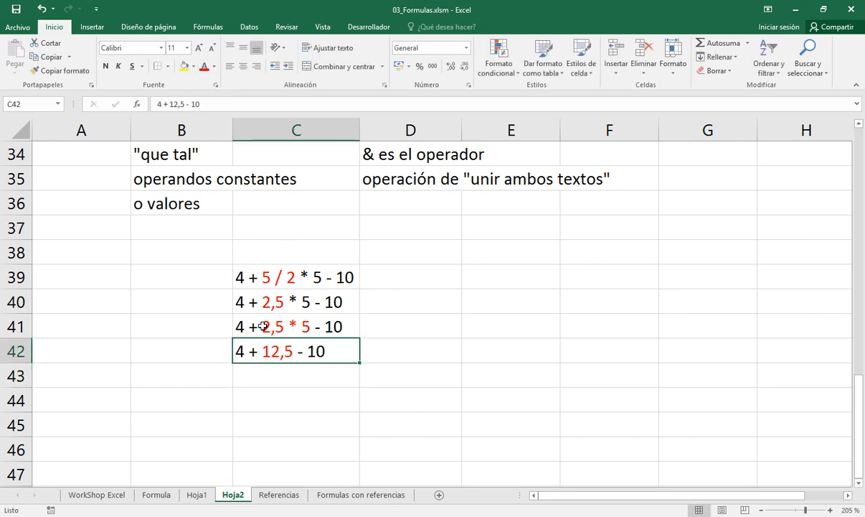
# Consult the addition and subtraction level on sheet Hoja1, and copy C42 into C43 on Hoja2 with "4 + 12,5" colored red
pyautogui.click(197, 494)
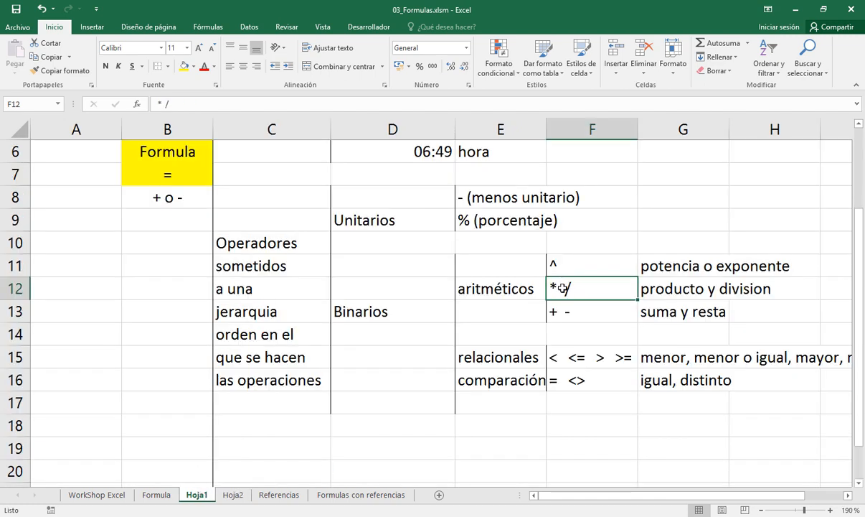
pyautogui.click(558, 315)
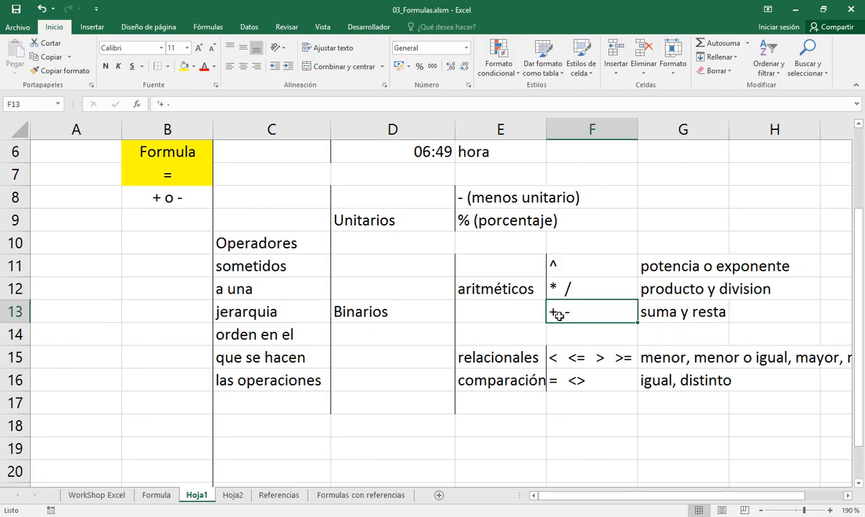
pyautogui.click(232, 494)
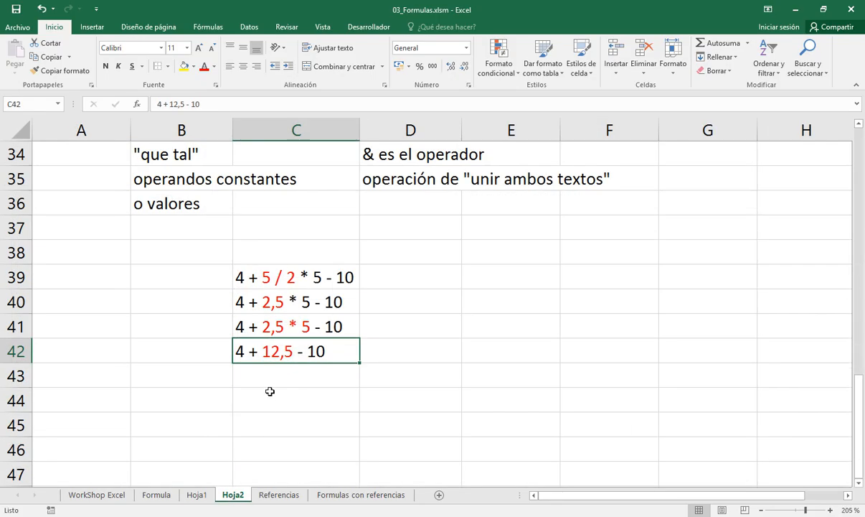
pyautogui.hotkey('ctrl', 'c')
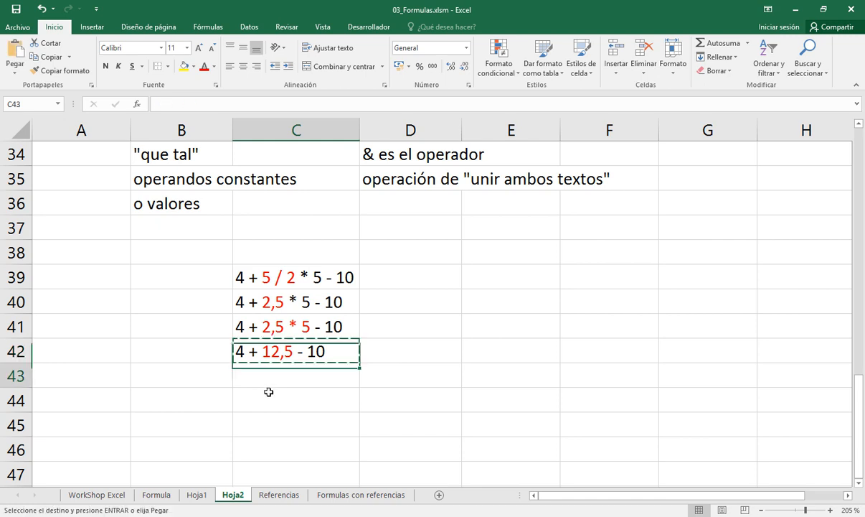
pyautogui.press('Down')
pyautogui.press('Return')
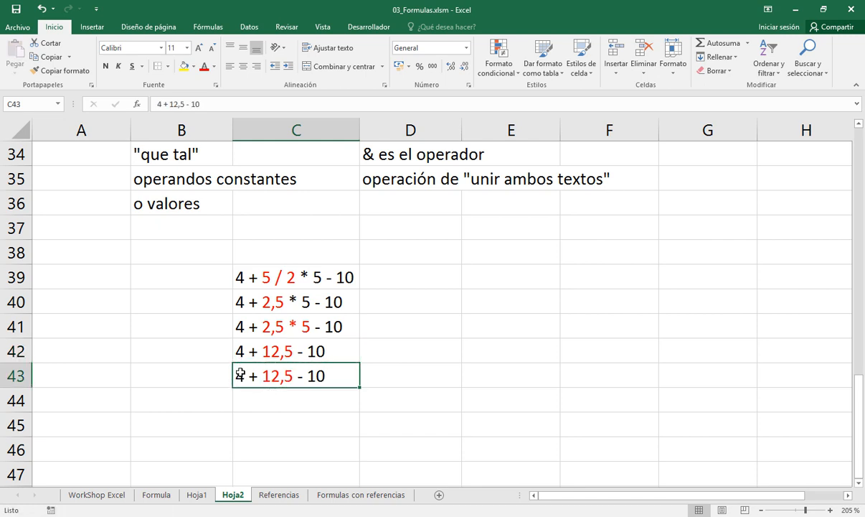
pyautogui.doubleClick(241, 367)
pyautogui.moveTo(237, 374); pyautogui.dragTo(293, 376)
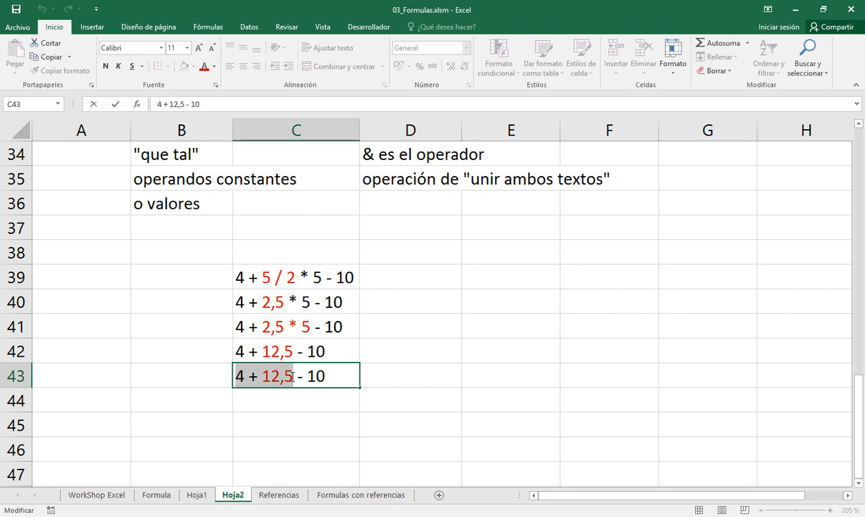
pyautogui.click(204, 68)
pyautogui.press('Return')
# Check the "suma y resta" row on Hoja1 and enter the next calculation stage, "16,5 - 10", in C44 of Hoja2
pyautogui.click(199, 493)
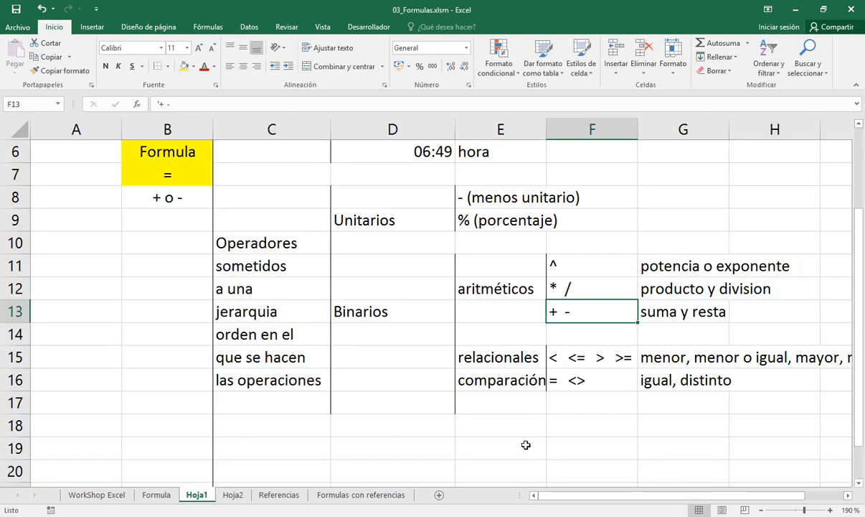
pyautogui.moveTo(565, 315); pyautogui.dragTo(656, 311)
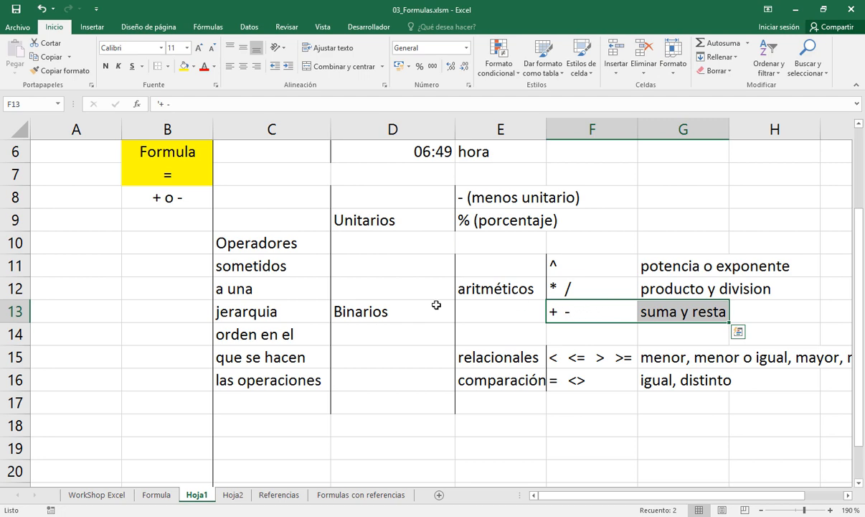
pyautogui.click(232, 494)
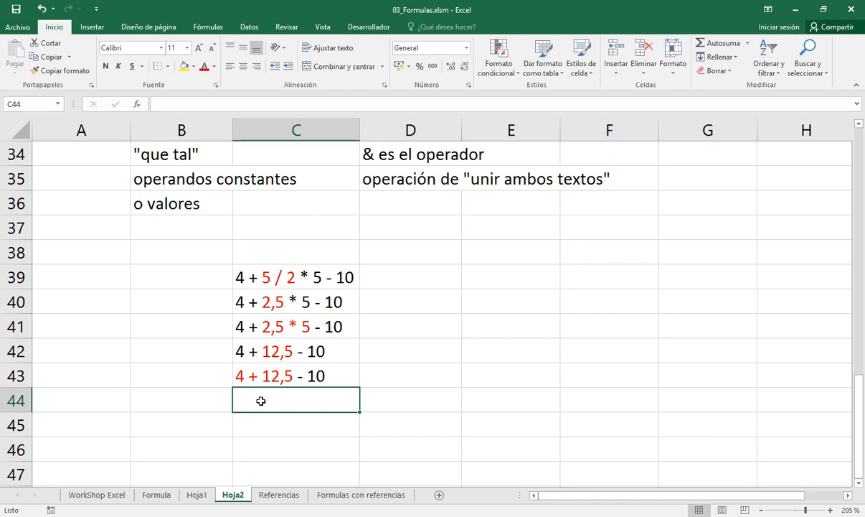
pyautogui.write('16,')
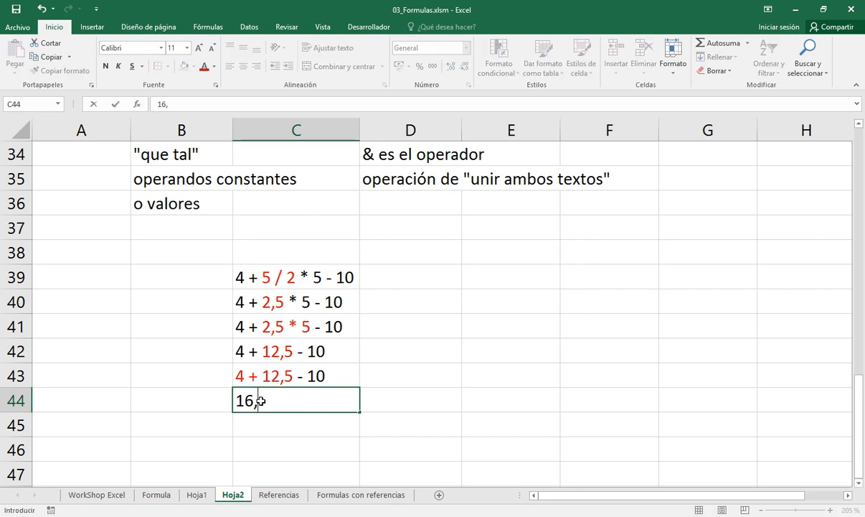
pyautogui.write('5 - 10')
pyautogui.press('Return')
# Color only the 16,5 in the C44 expression red
pyautogui.click(260, 400)
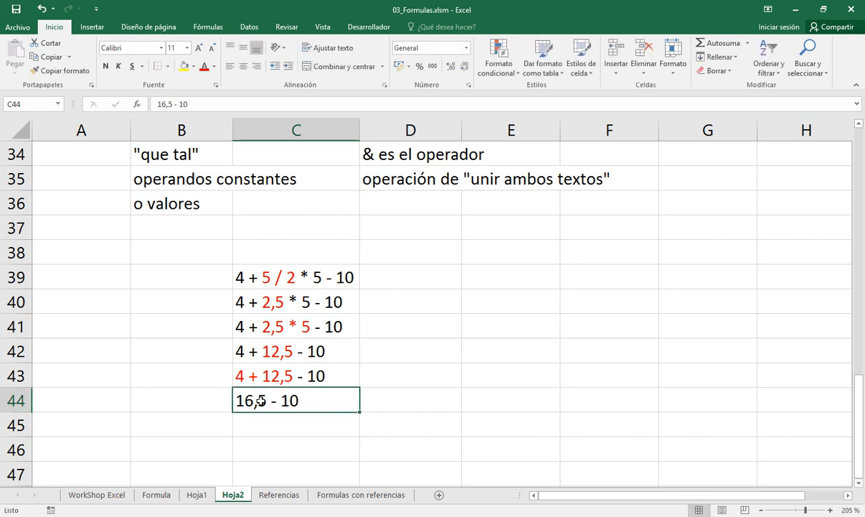
pyautogui.doubleClick(260, 400)
pyautogui.moveTo(267, 400); pyautogui.dragTo(235, 401)
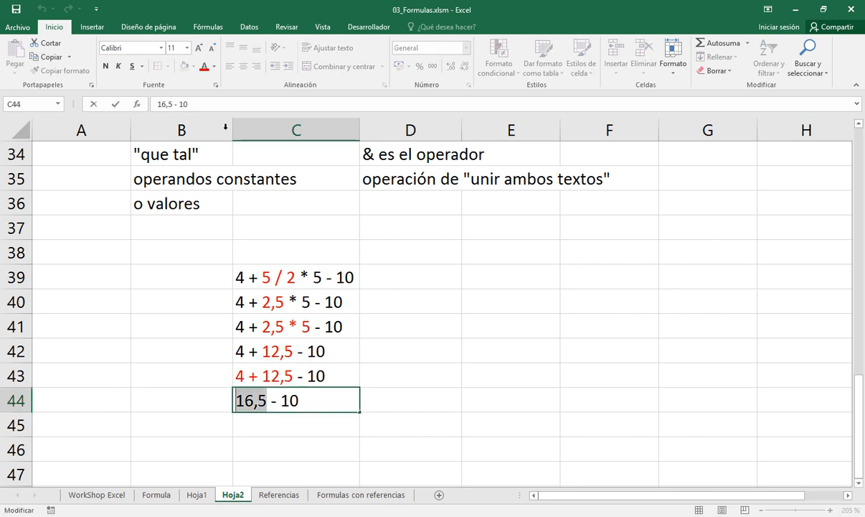
pyautogui.click(204, 66)
pyautogui.press('Return')
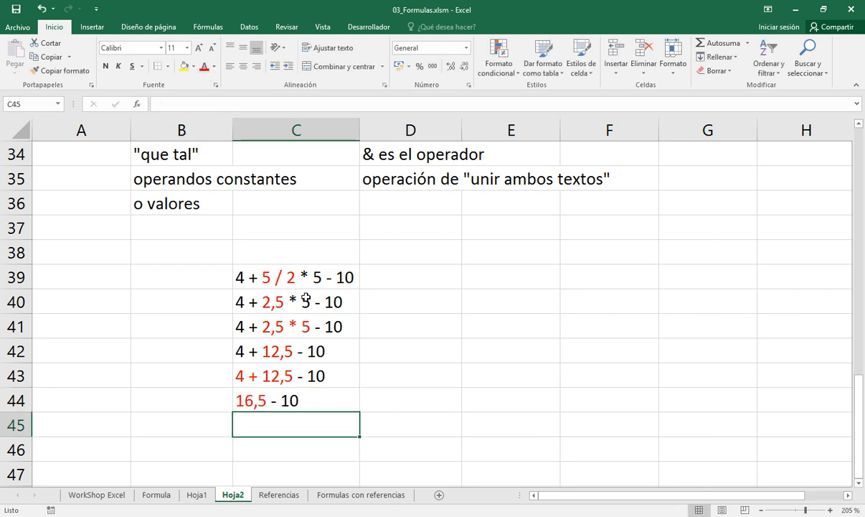
# Copy the C44 expression into C45 and color the whole copy red
pyautogui.press('Up')
pyautogui.hotkey('ctrl', 'c')
pyautogui.press('Down')
pyautogui.press('Return')
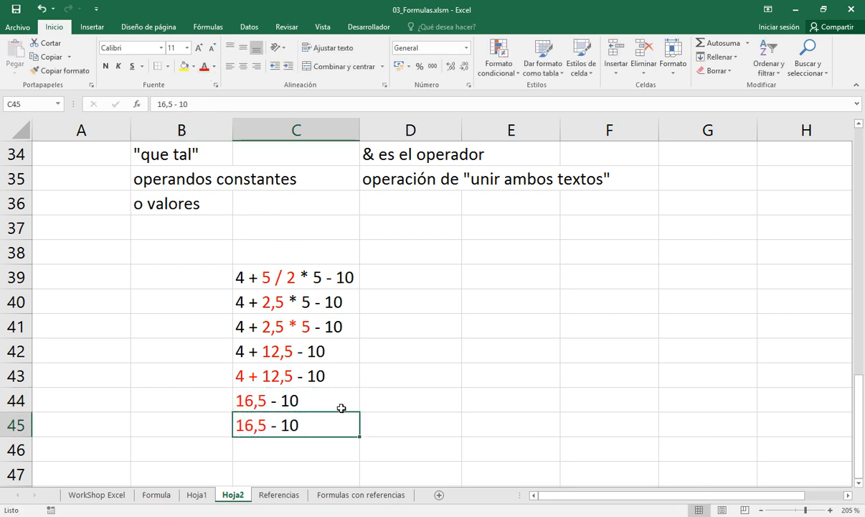
pyautogui.click(204, 66)
# Enter the final result 6,5 as a number in C46
pyautogui.click(275, 453)
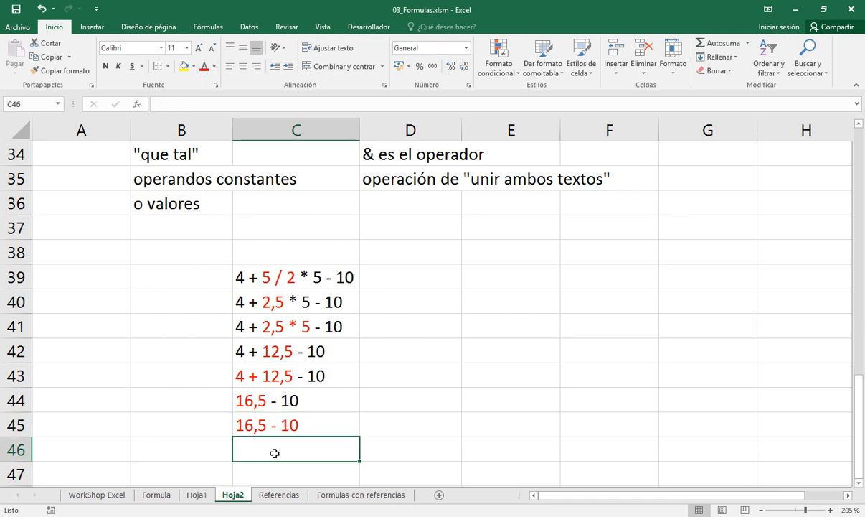
pyautogui.write('6,5')
pyautogui.press('Return')
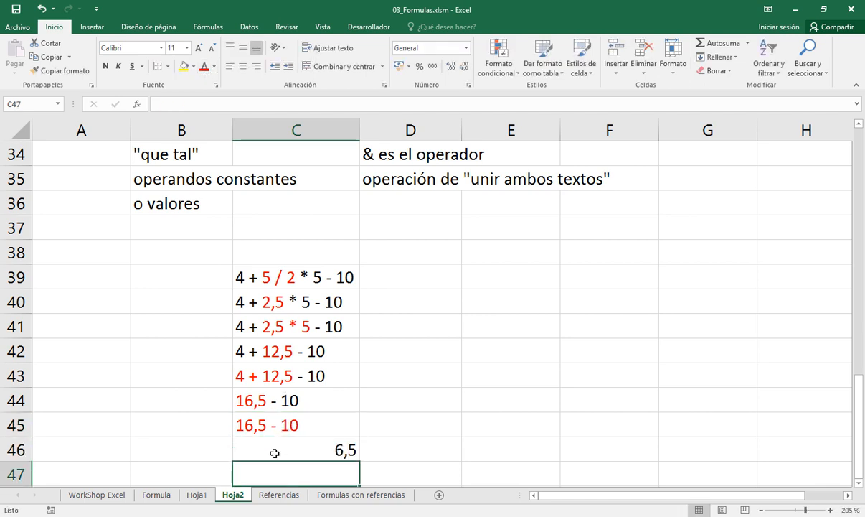
# Copy the red expression from C45 over the content of C46
pyautogui.click(275, 452)
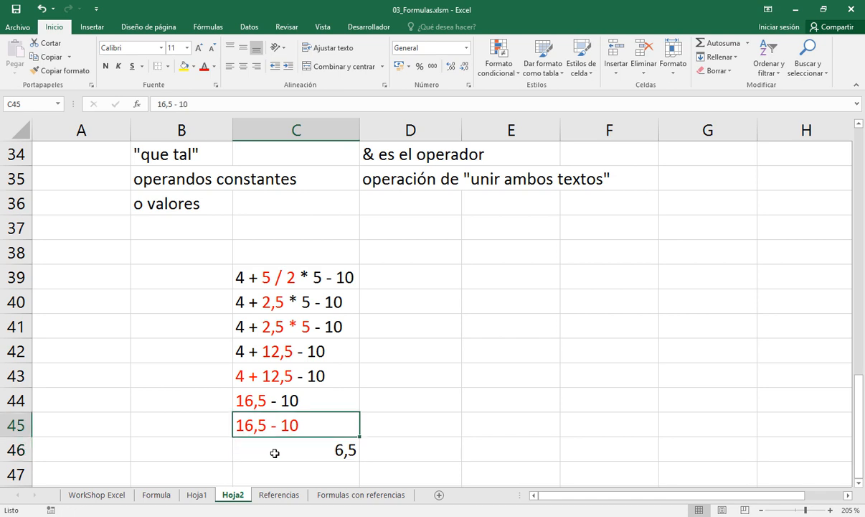
pyautogui.hotkey('ctrl', 'c')
pyautogui.click(275, 453)
pyautogui.press('Return')
# Edit the copied expression in C46 down to the final result, stored as the text value '6,5
pyautogui.press('F2')
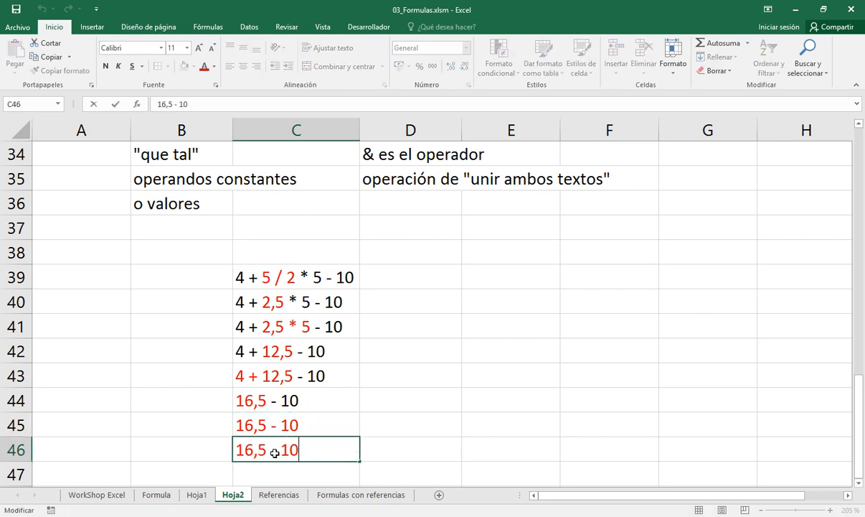
pyautogui.press('Home')
pyautogui.press('Right')
pyautogui.press('BackSpace')
pyautogui.press('End')
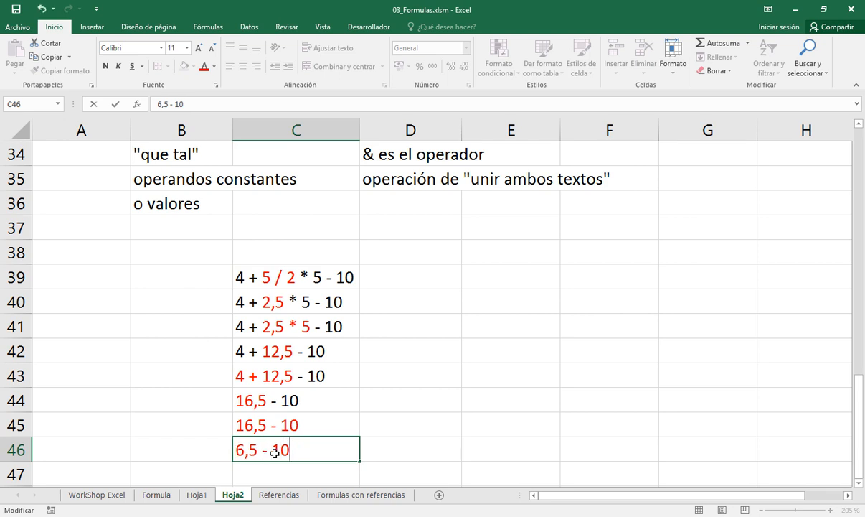
pyautogui.press('BackSpace')
pyautogui.press('BackSpace')
pyautogui.press('BackSpace')
pyautogui.press('BackSpace')
pyautogui.press('BackSpace')
pyautogui.press('Home')
pyautogui.write("'")
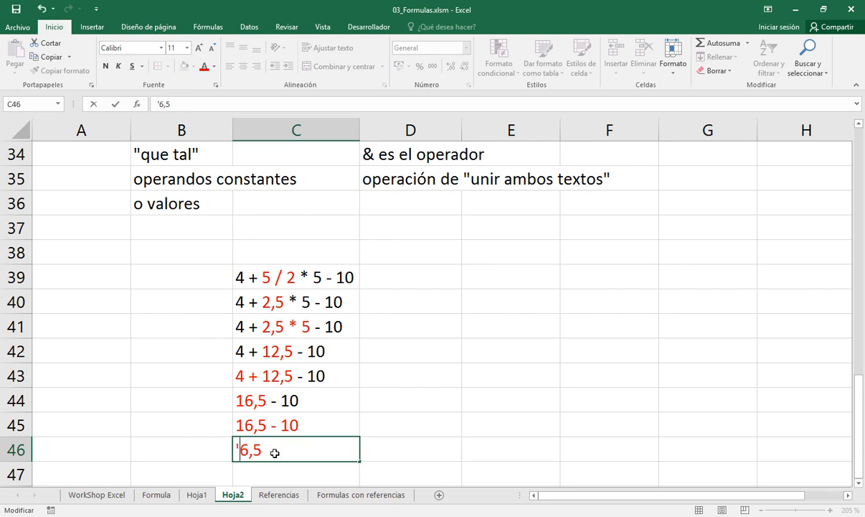
pyautogui.press('Return')
pyautogui.click(275, 452)
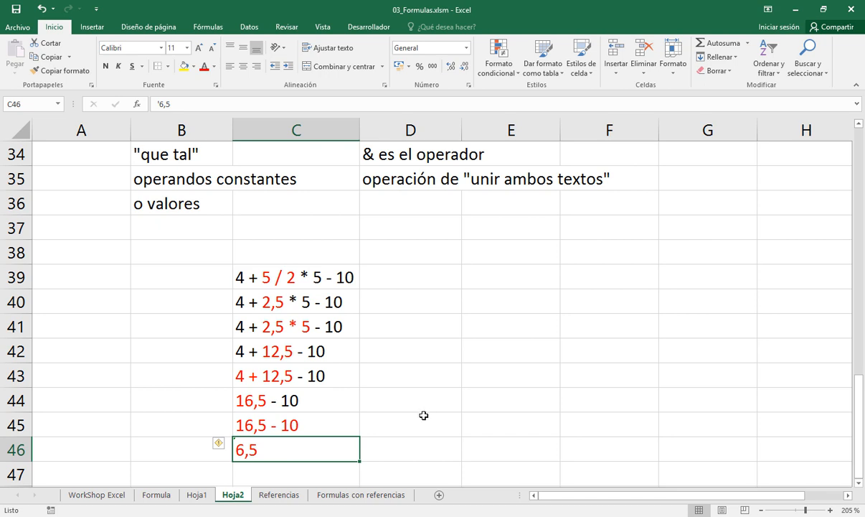
# Enter the formula =4 + 5 / 2 * 5 - 10 in E39 and fill the cell yellow
pyautogui.click(484, 279)
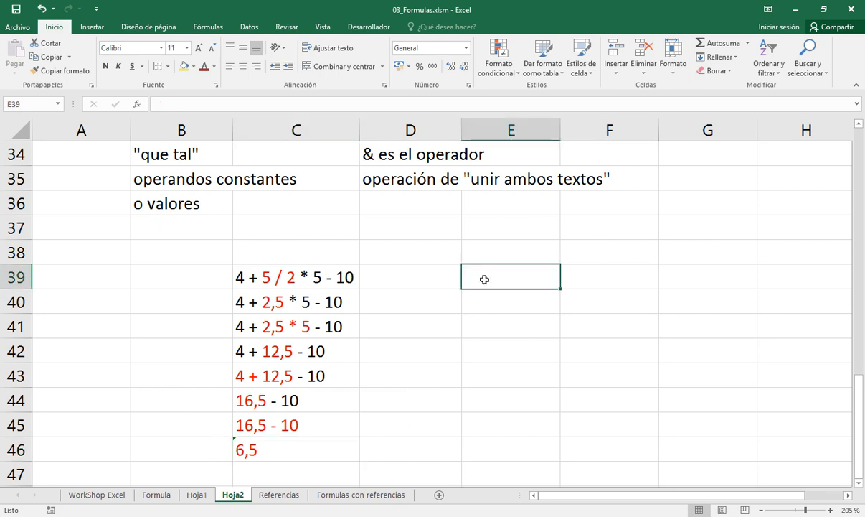
pyautogui.write('=')
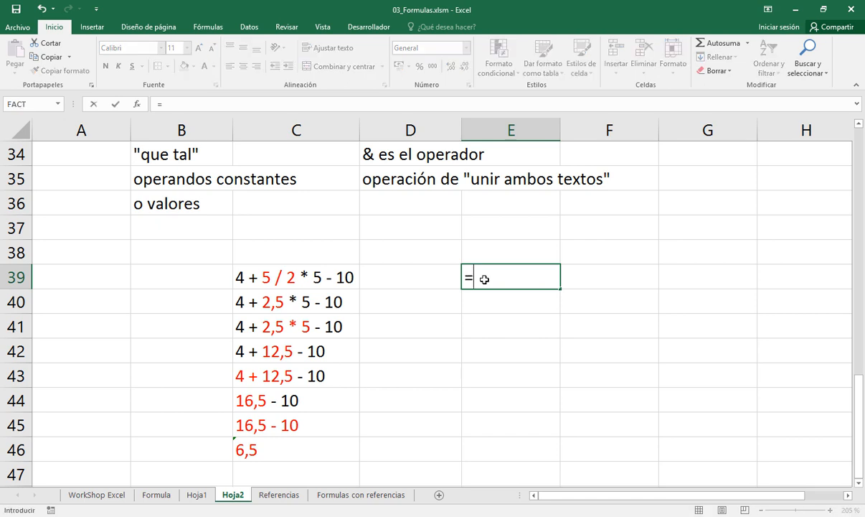
pyautogui.write('4 + 5 / ')
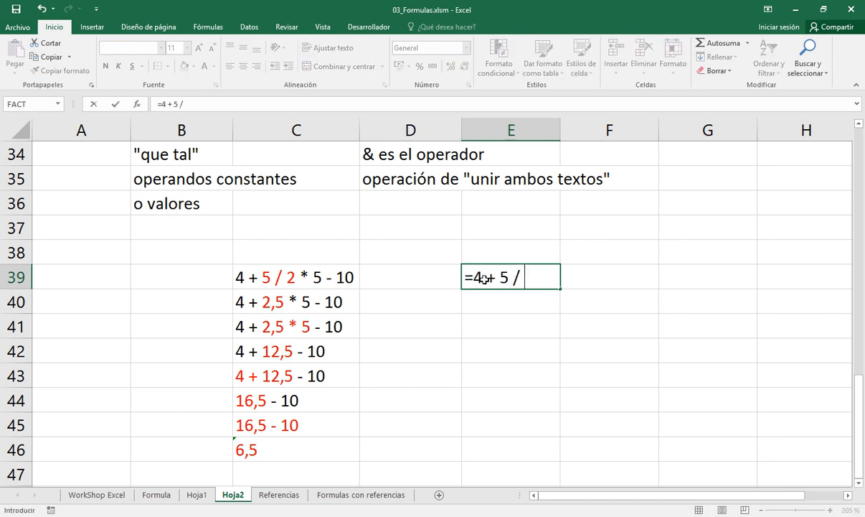
pyautogui.write('2 * 5 - 10')
pyautogui.press('Return')
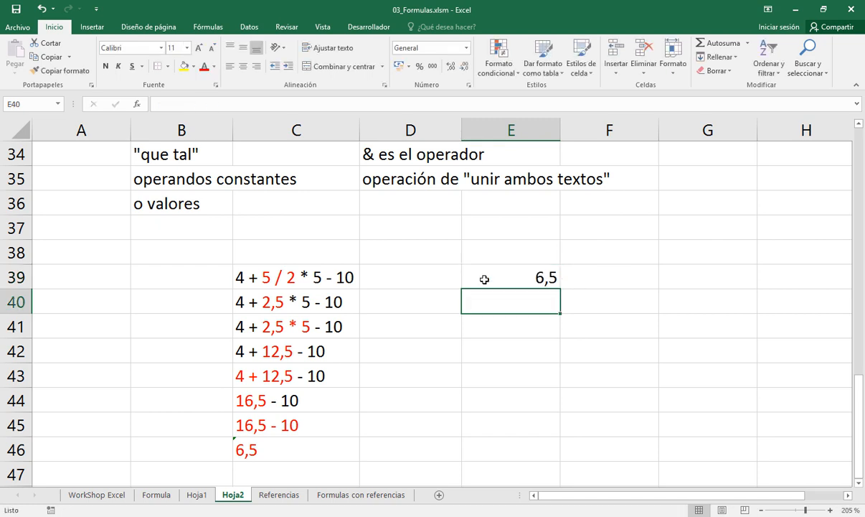
pyautogui.click(484, 279)
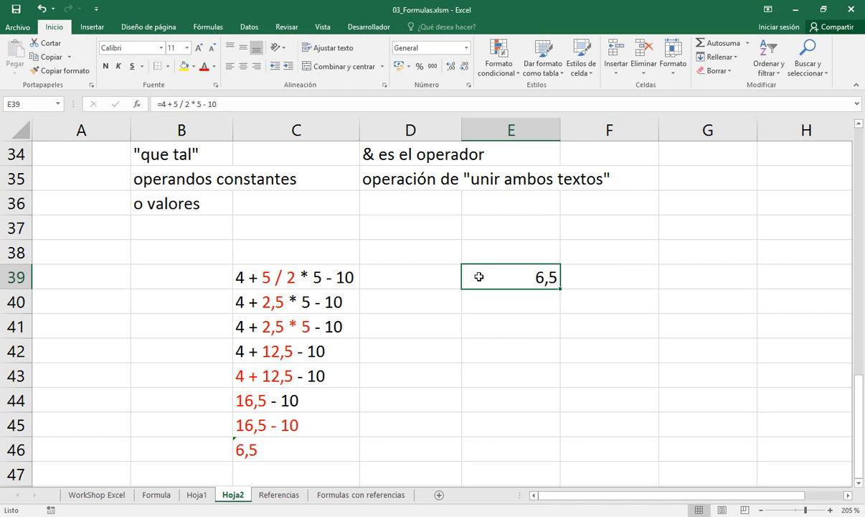
pyautogui.click(184, 66)
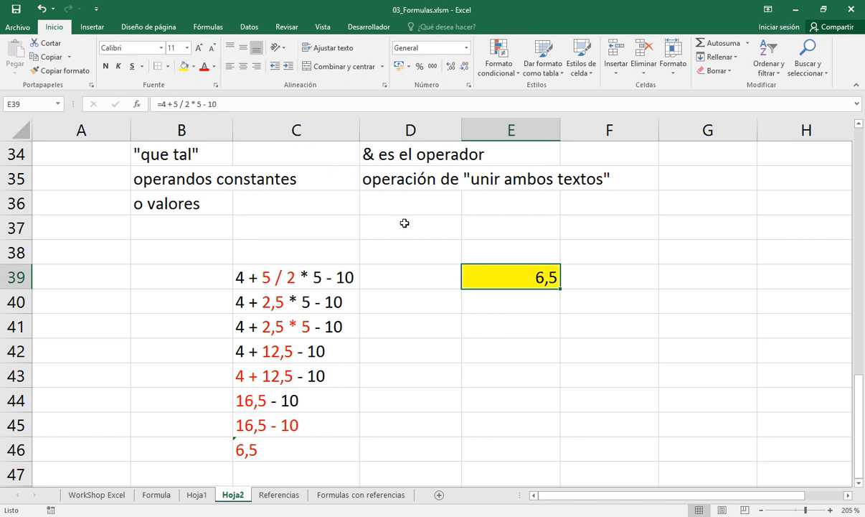
# Compare the text expression in C39 with the formula in E39, examining its equals sign and the expression following it
pyautogui.click(299, 273)
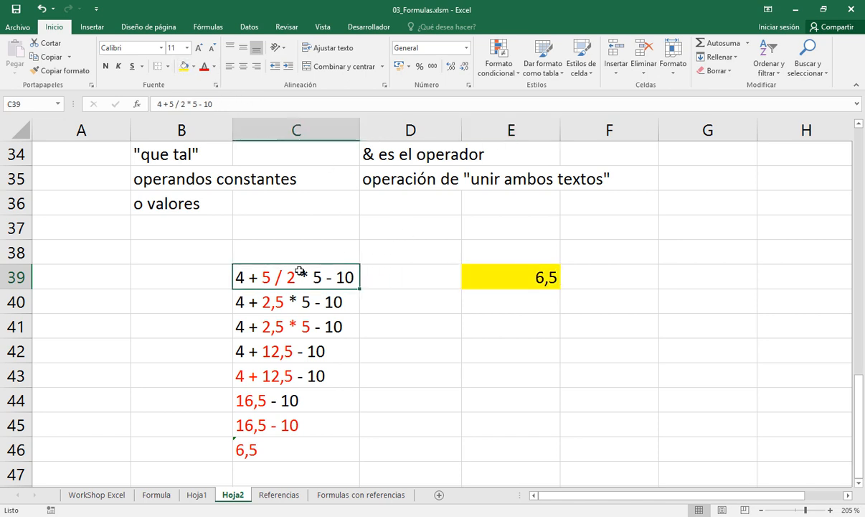
pyautogui.doubleClick(500, 280)
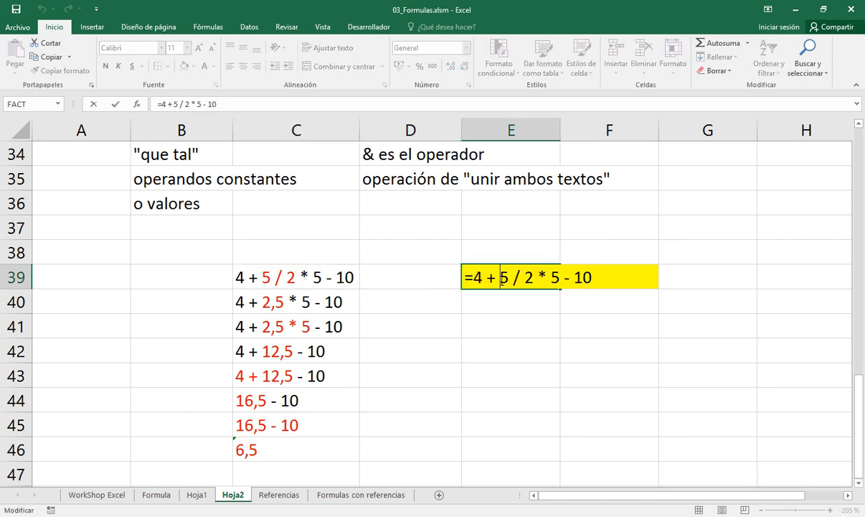
pyautogui.moveTo(473, 278); pyautogui.dragTo(463, 278)
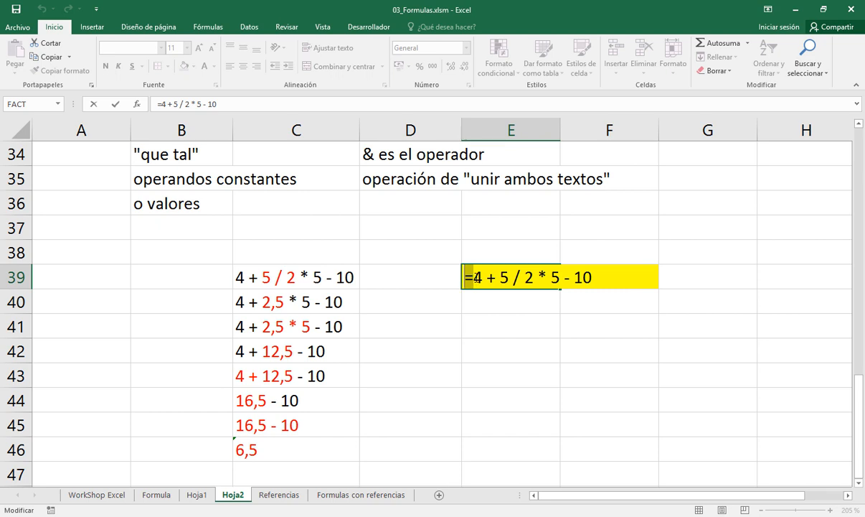
pyautogui.click(473, 277)
pyautogui.moveTo(472, 277); pyautogui.dragTo(598, 277)
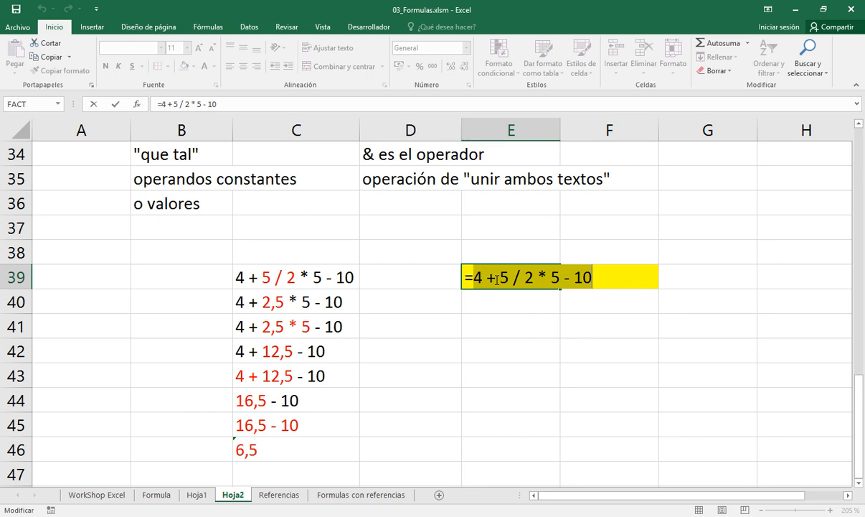
pyautogui.press('Return')
# Enter the operator note "* y /" in G39
pyautogui.press('Up')
pyautogui.press('Right')
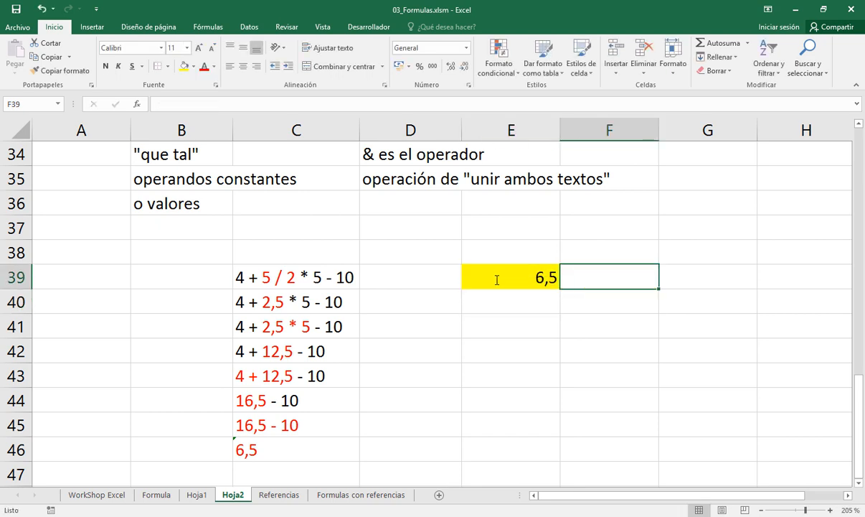
pyautogui.press('Right')
pyautogui.press('Left')
pyautogui.press('Right')
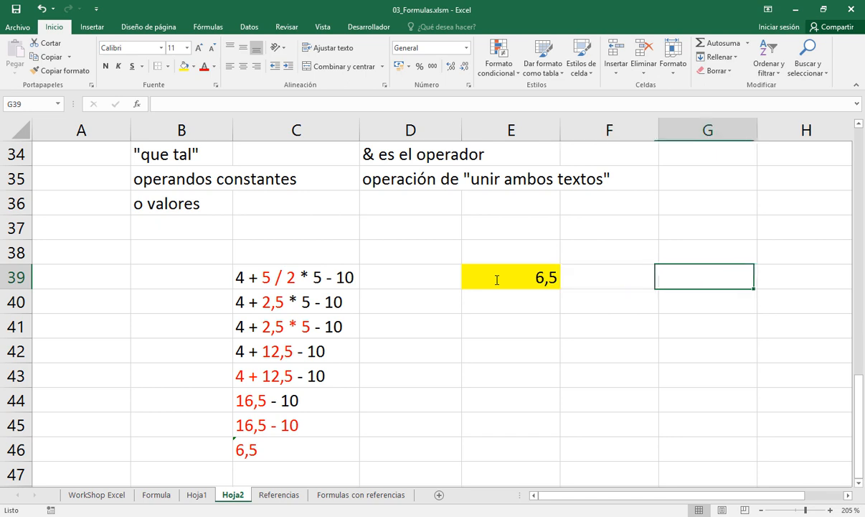
pyautogui.write('* y /')
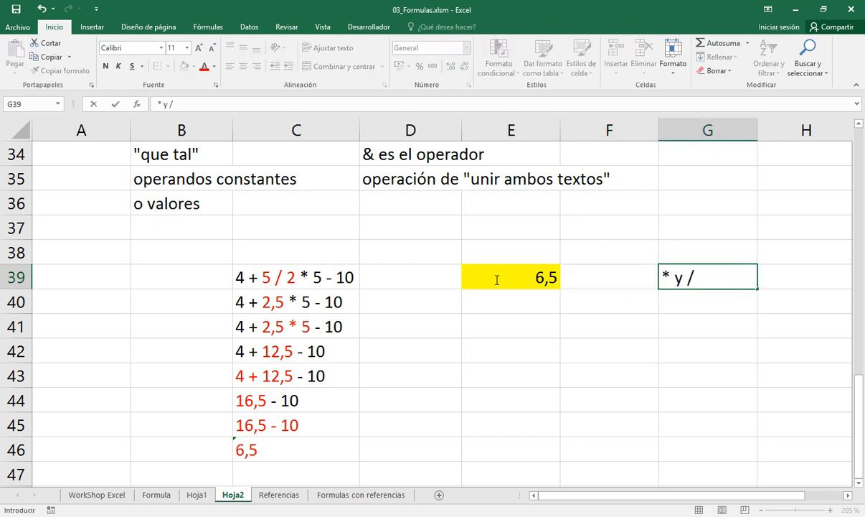
pyautogui.press('Return')
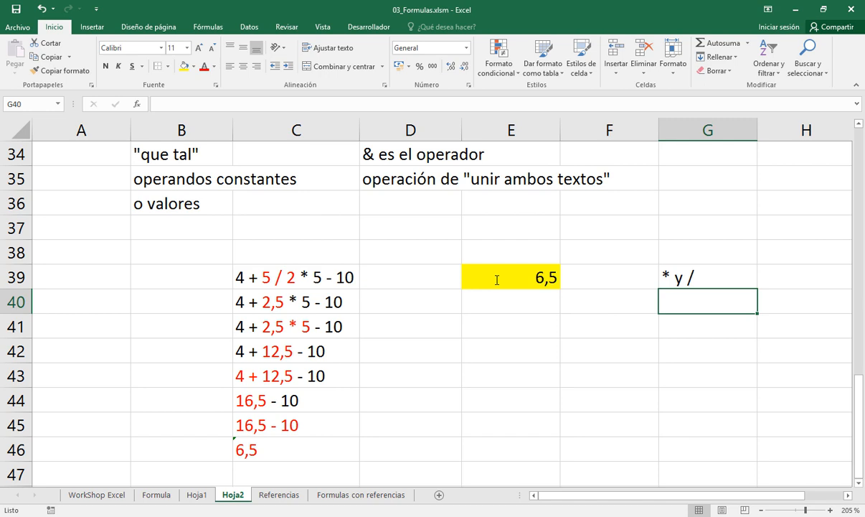
# Enter the operator note "+ y -" in G40, below the multiplication and division note
pyautogui.write("'")
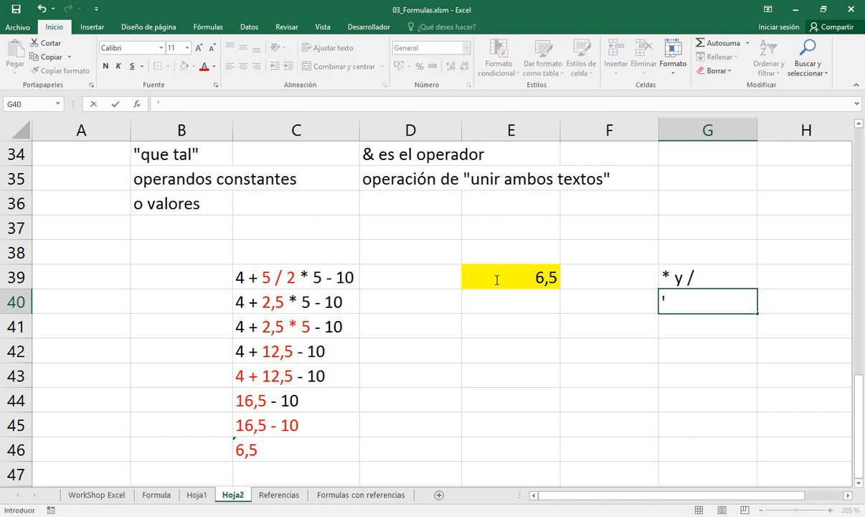
pyautogui.write('+ y -')
pyautogui.press('Return')
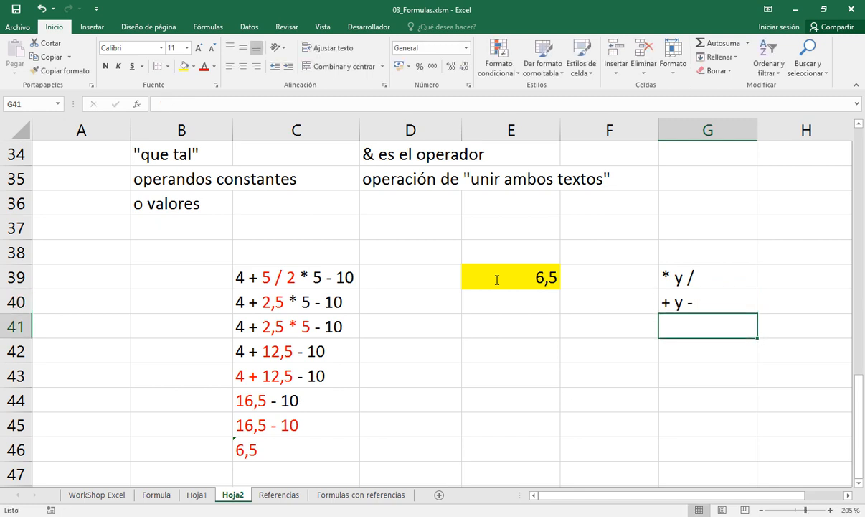
# Examine the division and multiplication terms in C39 and C41, highlighting 5 / 2 * 5 and 2,5 * 5 in turn
pyautogui.doubleClick(270, 277)
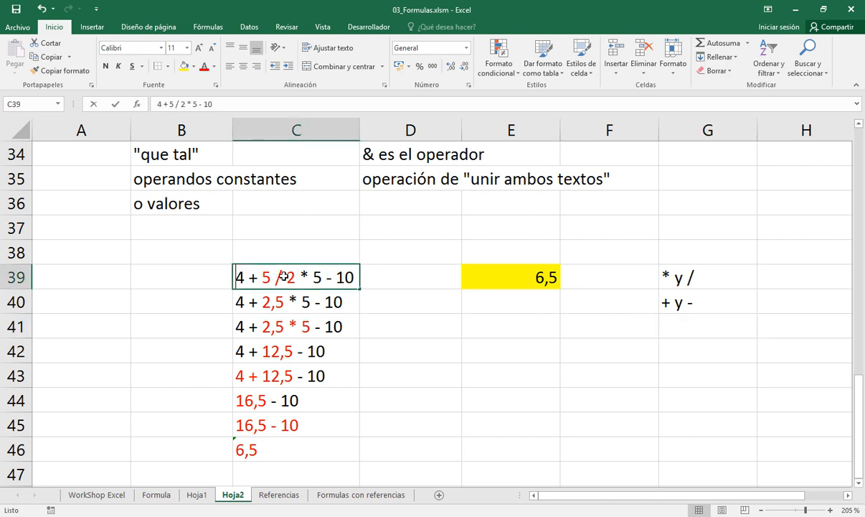
pyautogui.moveTo(263, 277); pyautogui.dragTo(304, 273)
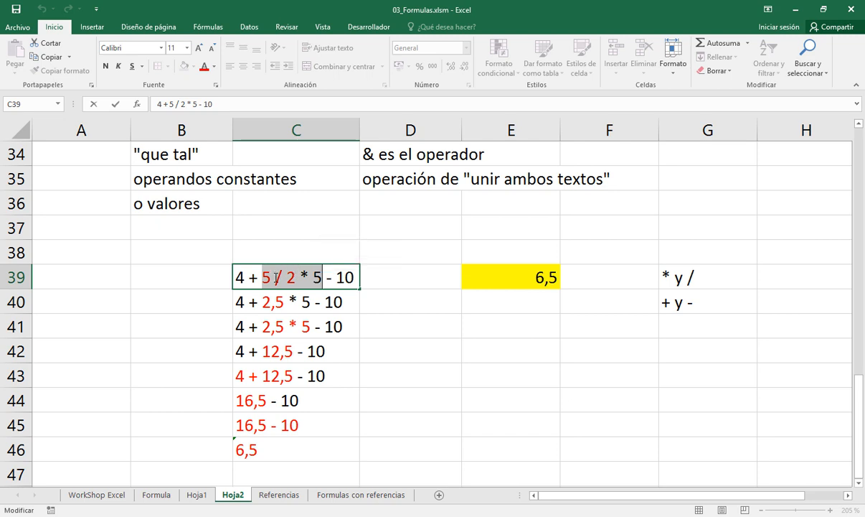
pyautogui.press('Return')
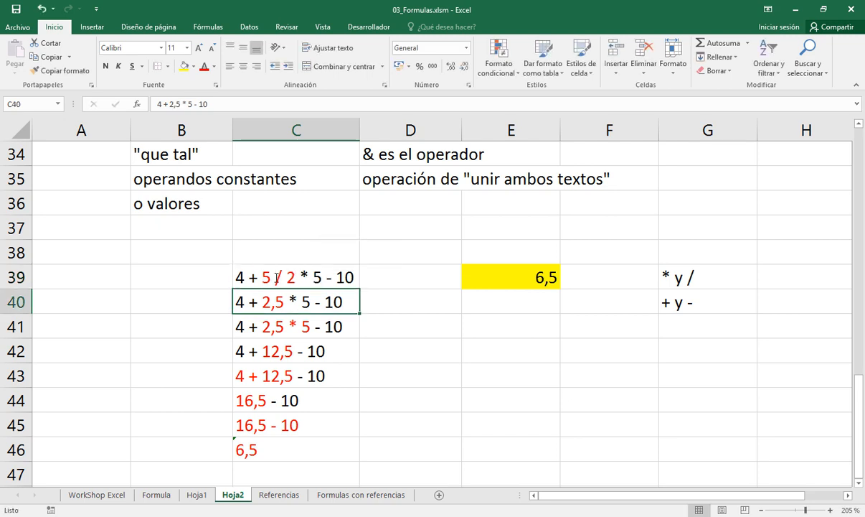
pyautogui.doubleClick(265, 326)
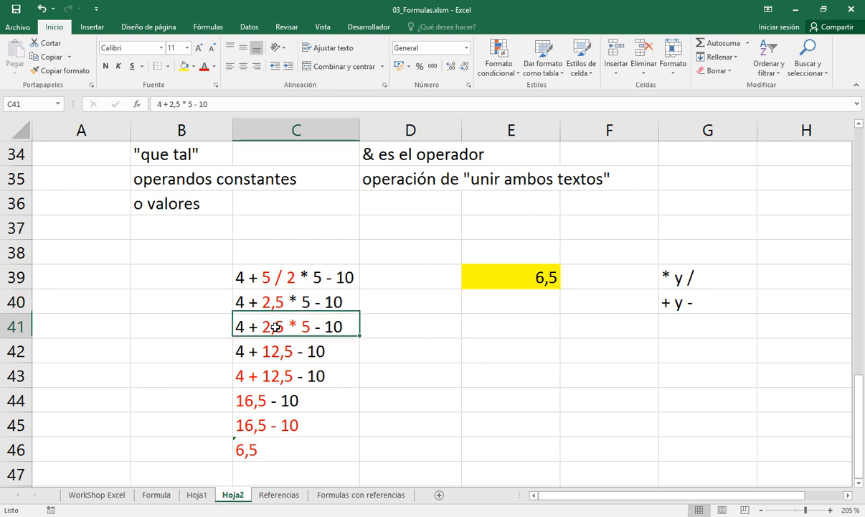
pyautogui.moveTo(263, 326); pyautogui.dragTo(309, 327)
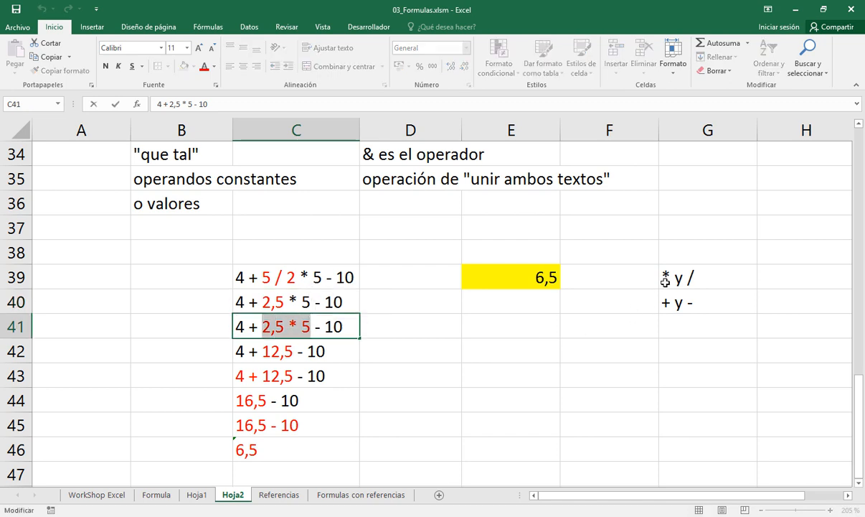
pyautogui.click(300, 330)
pyautogui.press('Return')
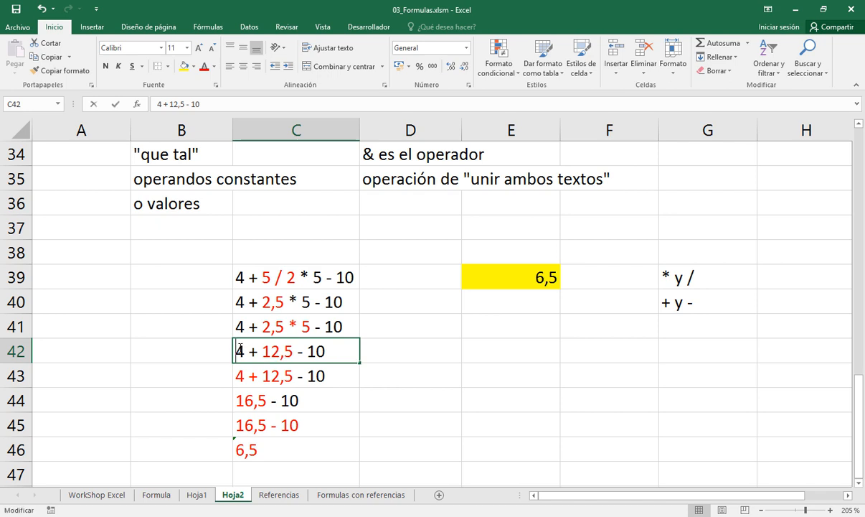
# Examine the addition and subtraction stages in C42, C43 and C45, highlighting the operation resolved at each stage
pyautogui.doubleClick(239, 350)
pyautogui.moveTo(239, 350); pyautogui.dragTo(328, 348)
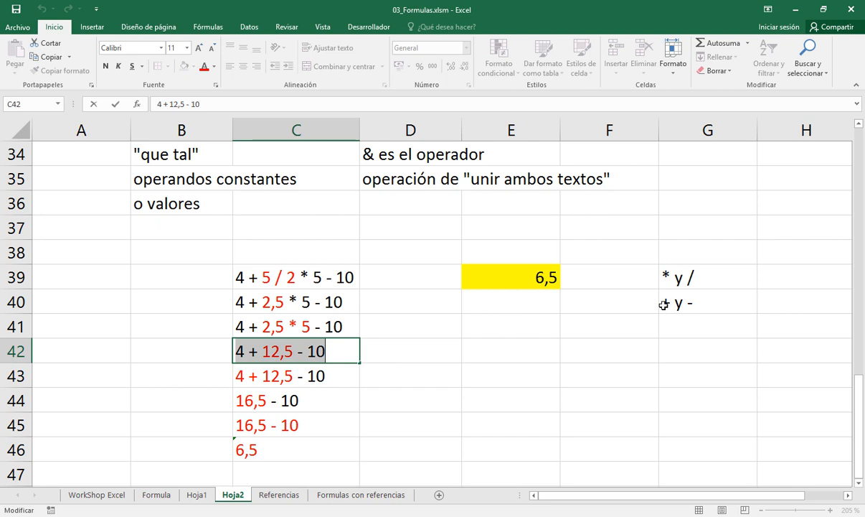
pyautogui.click(287, 353)
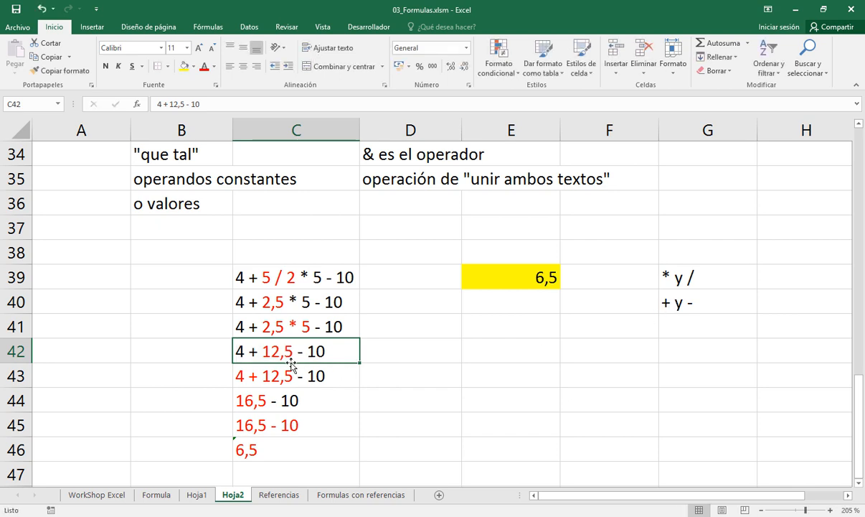
pyautogui.click(248, 373)
pyautogui.doubleClick(249, 373)
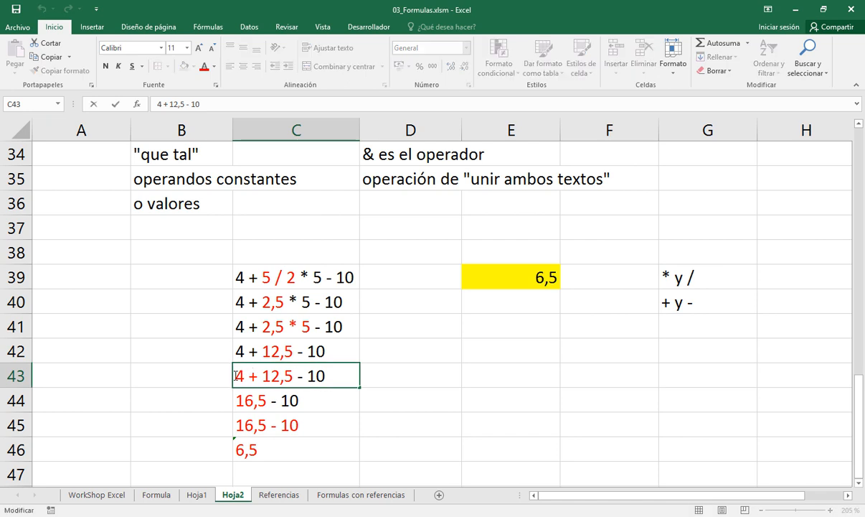
pyautogui.moveTo(236, 375); pyautogui.dragTo(292, 376)
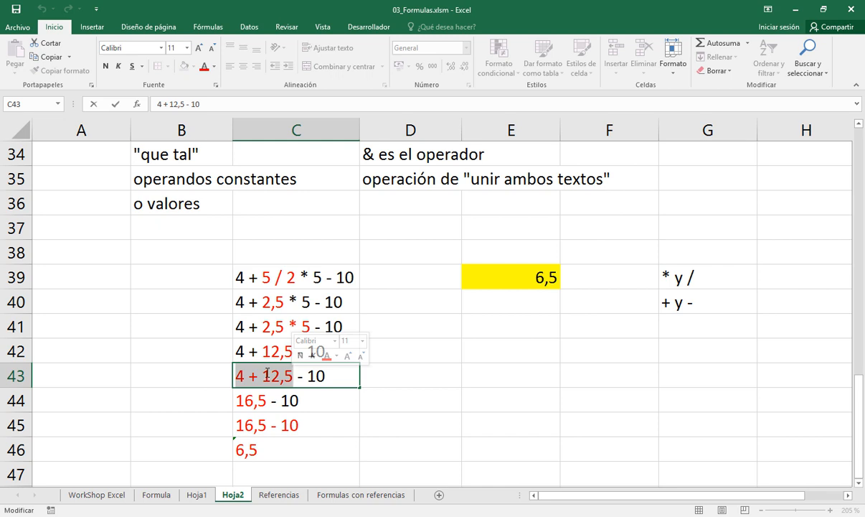
pyautogui.press('Return')
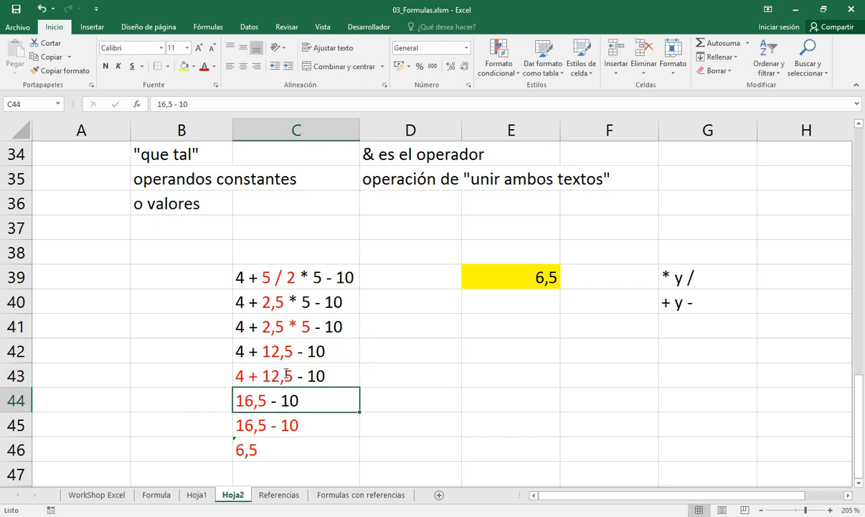
pyautogui.press('Down')
pyautogui.press('F2')
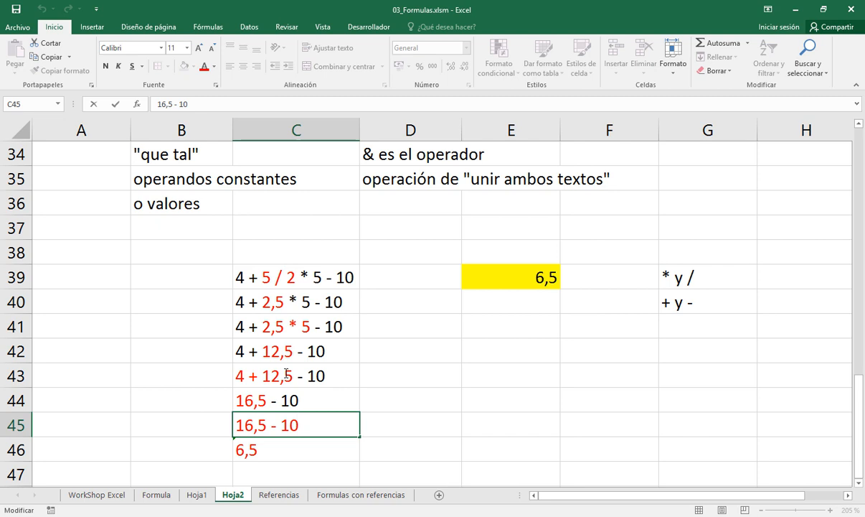
pyautogui.hotkey('shift', 'Home')
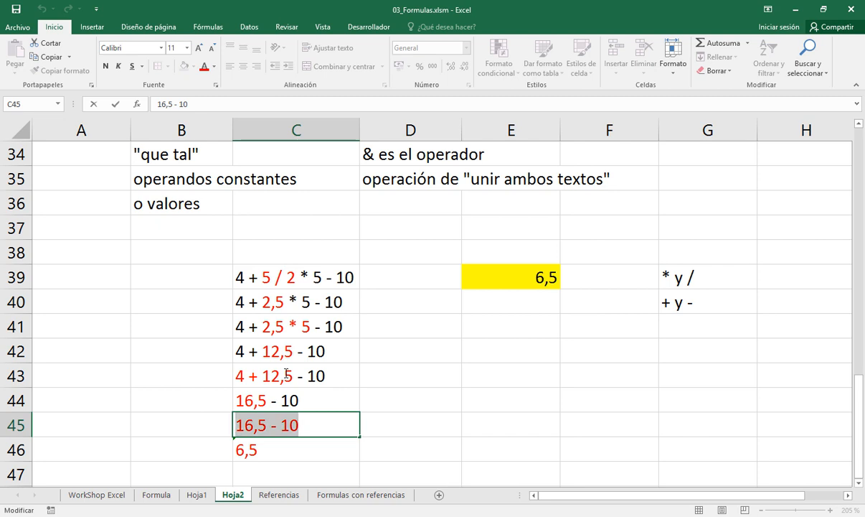
pyautogui.press('Return')
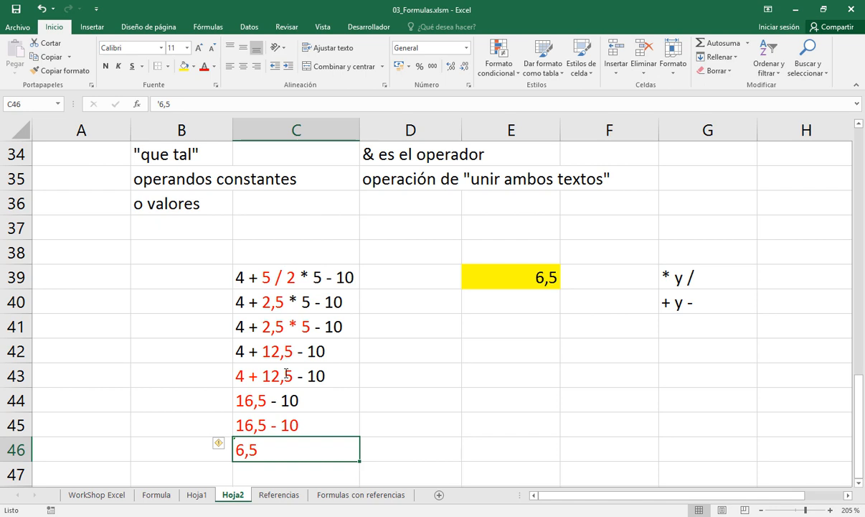
# Begin a new text expression in C49 with the base 2 and the exponent operator, spaced as "2 ^ "
pyautogui.press('Down')
pyautogui.press('Down')
pyautogui.press('Down')
pyautogui.press('Down')
pyautogui.press('Down')
pyautogui.press('Down')
pyautogui.press('Down')
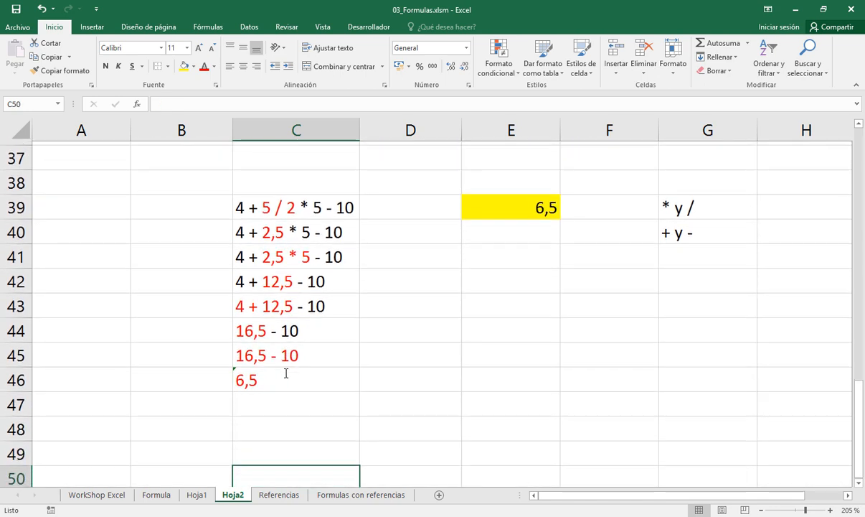
pyautogui.press('Up')
pyautogui.press('Up')
pyautogui.press('Up')
pyautogui.press('Up')
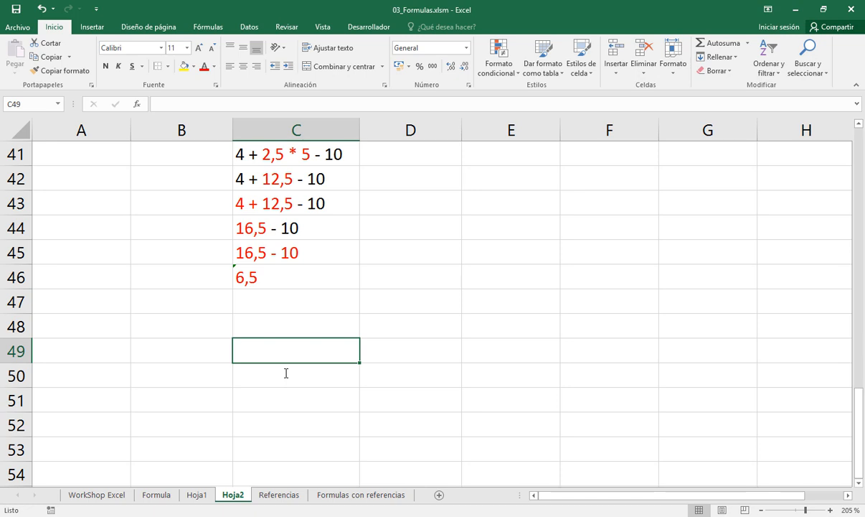
pyautogui.press('Right')
pyautogui.press('Right')
pyautogui.press('Right')
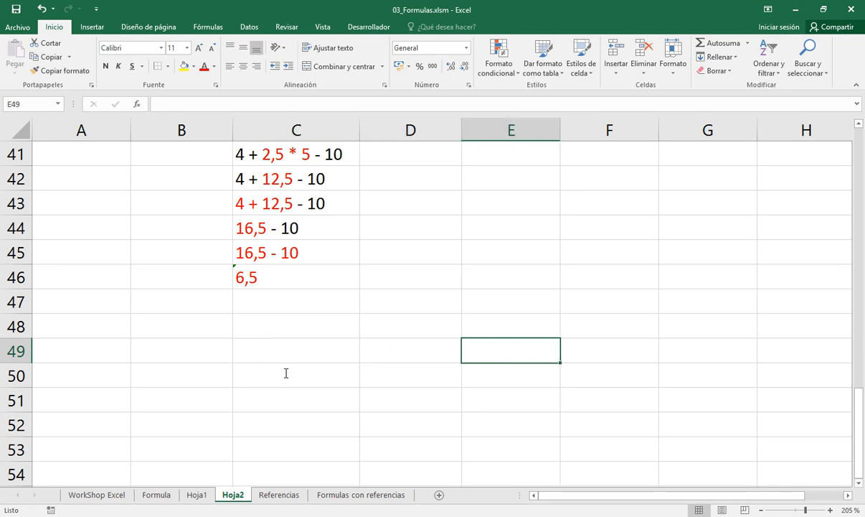
pyautogui.press('Left')
pyautogui.press('Left')
pyautogui.press('Left')
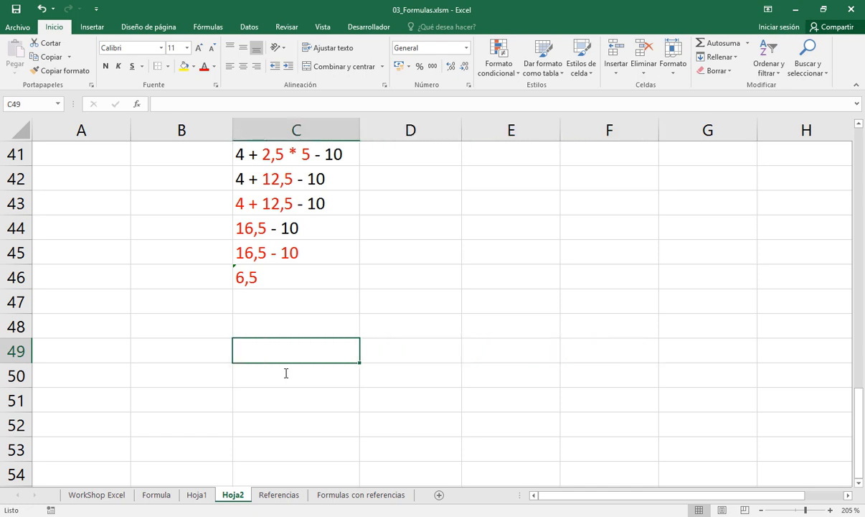
pyautogui.write('2')
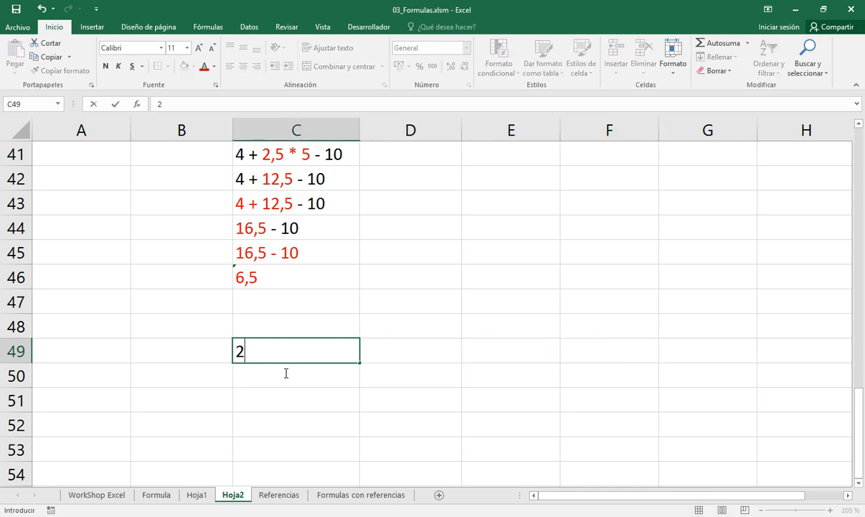
pyautogui.write('^')
pyautogui.press('Left')
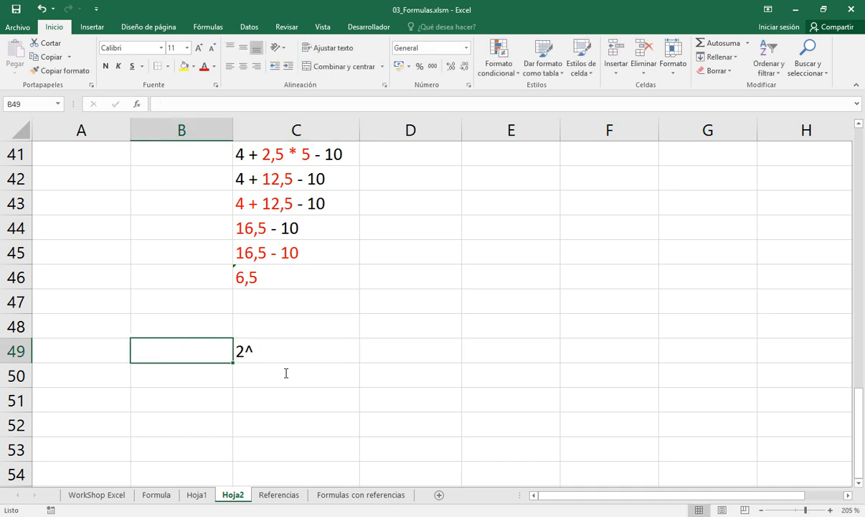
pyautogui.press('Right')
pyautogui.press('F2')
pyautogui.press('Left')
pyautogui.press('Right')
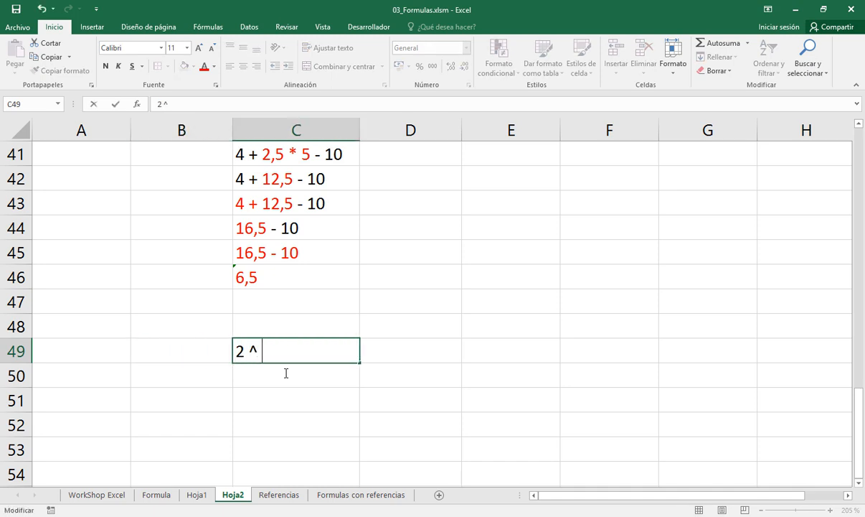
# Complete the text expression in C49 so it reads 2 ^ 4 + 10 <= 400% - 100
pyautogui.write('5')
pyautogui.press('BackSpace')
pyautogui.write('4 + 10 <=')
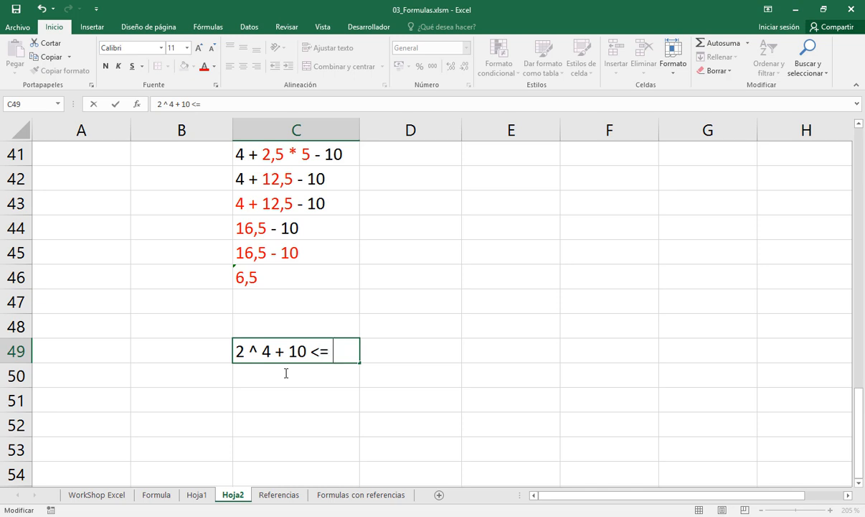
pyautogui.write(' 400%')
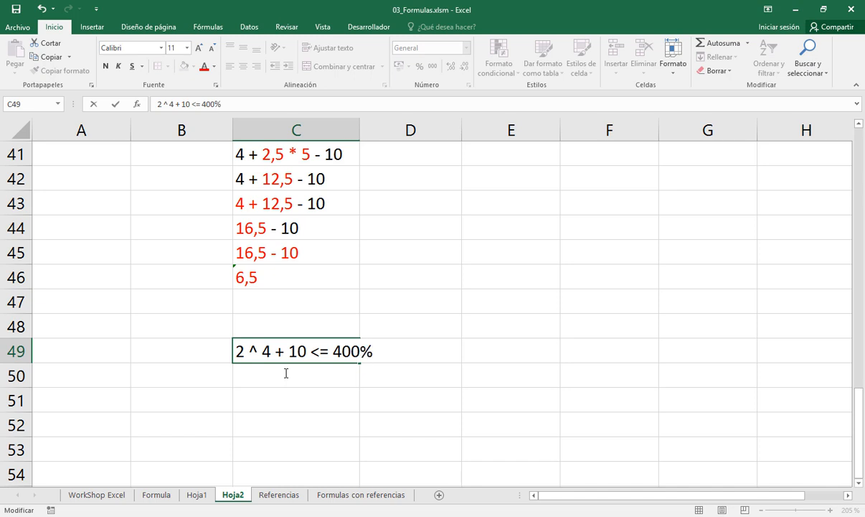
pyautogui.write(' - 100')
pyautogui.press('Return')
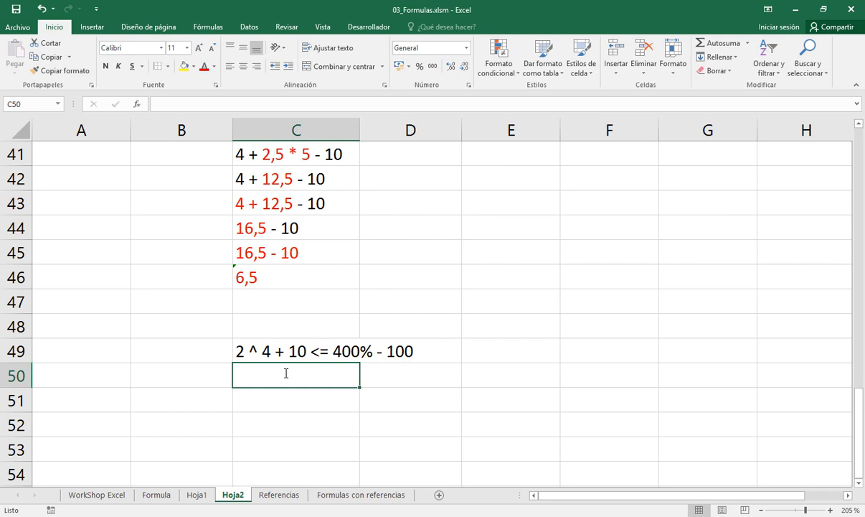
# Review the power operator and the unary minus and percentage operators in the operator overview on sheet Hoja1
pyautogui.press('Up')
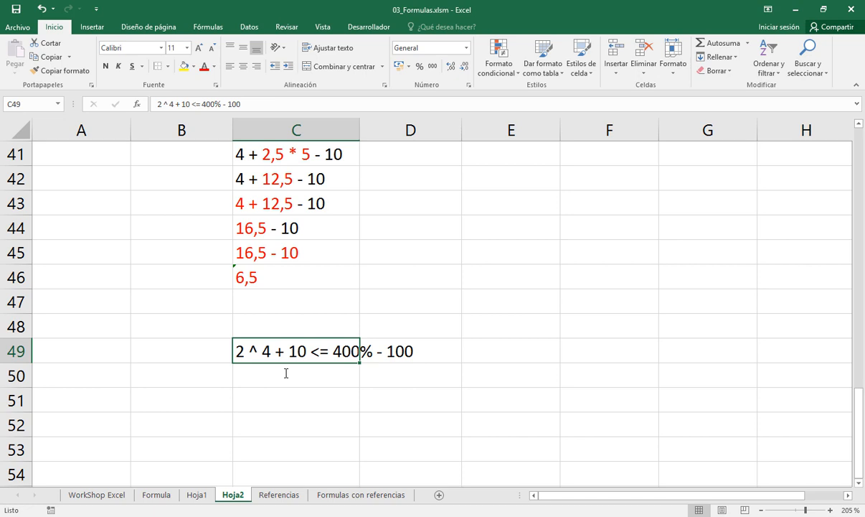
pyautogui.hotkey('ctrl', 'c')
pyautogui.press('Escape')
pyautogui.scroll(2, 286, 373)
pyautogui.scroll(-2, 285, 372)
pyautogui.click(190, 495)
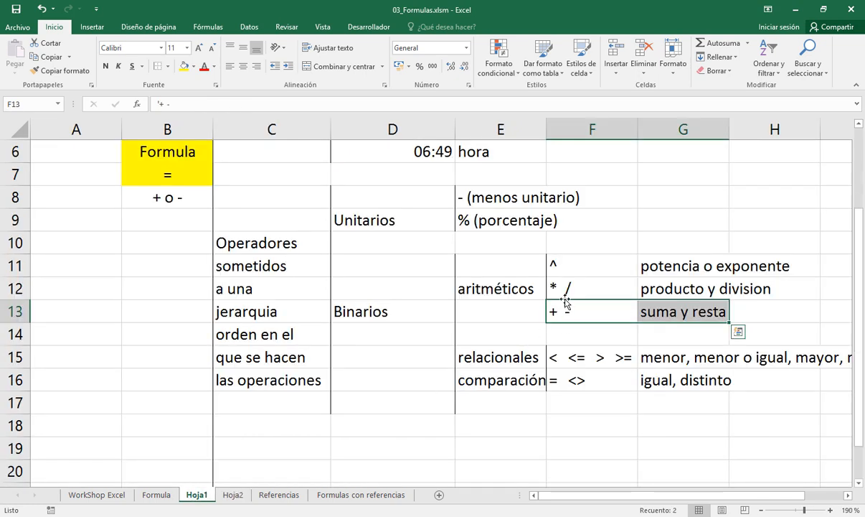
pyautogui.click(566, 267)
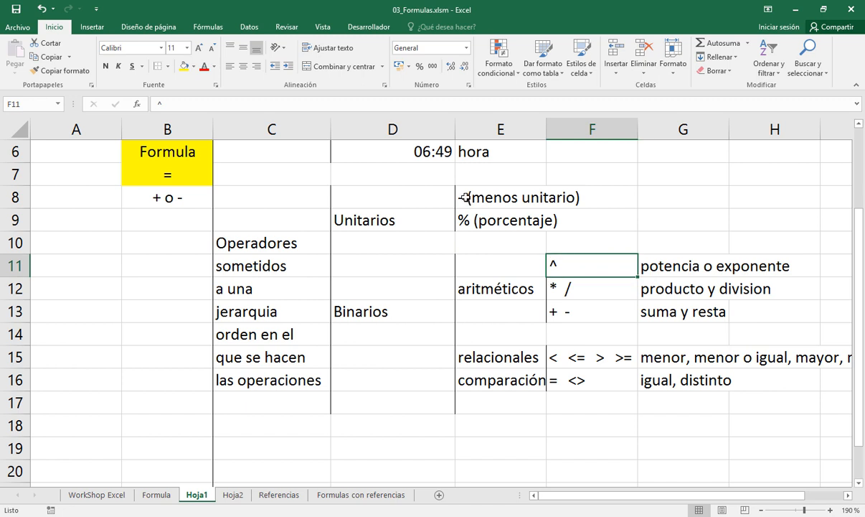
pyautogui.moveTo(433, 194); pyautogui.dragTo(488, 223)
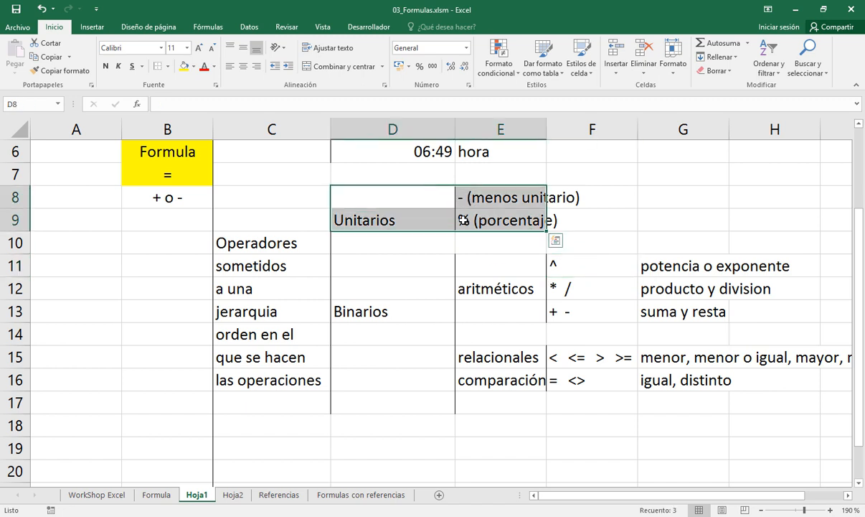
# Examine the 400% - 100 part after the comparison operator in C49 on sheet Hoja2
pyautogui.click(232, 494)
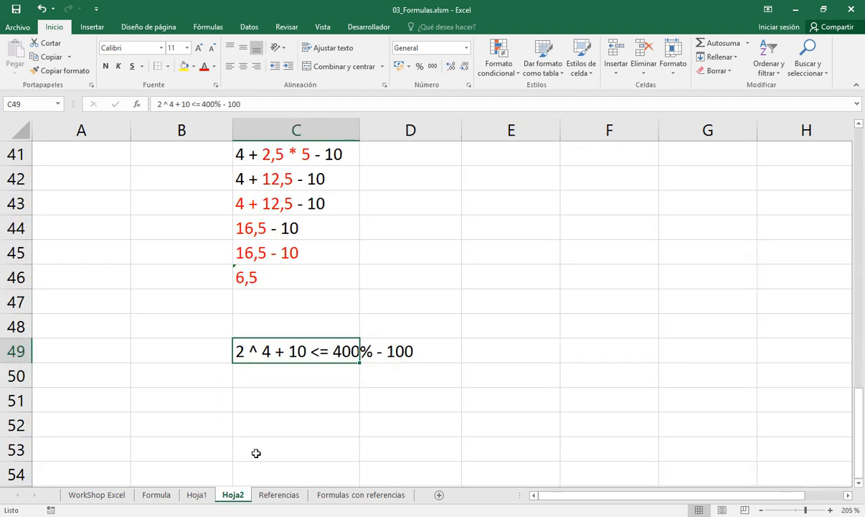
pyautogui.click(386, 352)
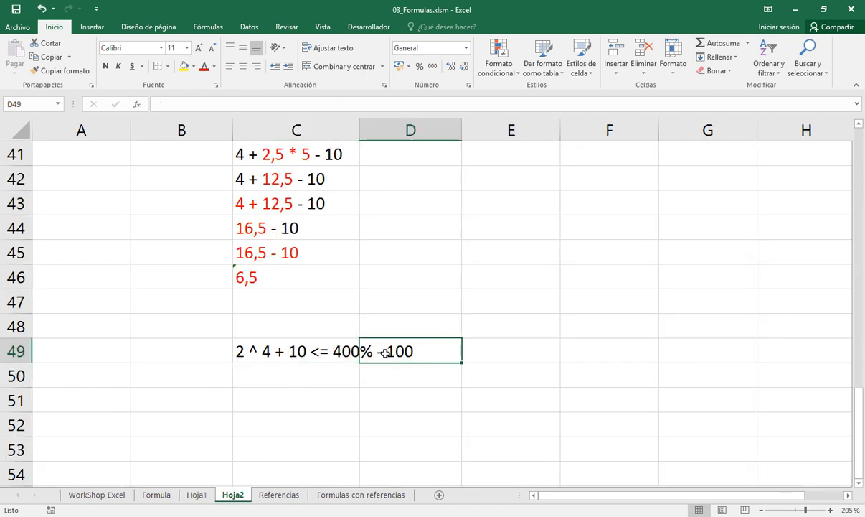
pyautogui.doubleClick(386, 353)
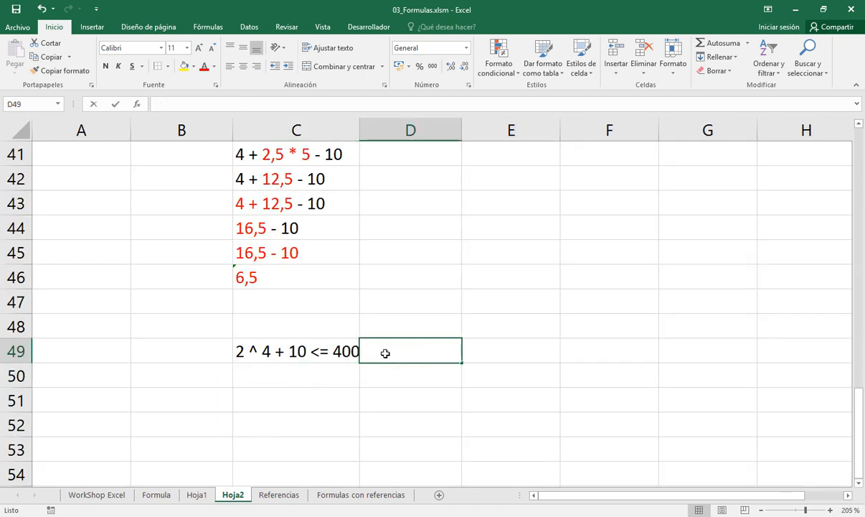
pyautogui.press('Escape')
pyautogui.doubleClick(343, 351)
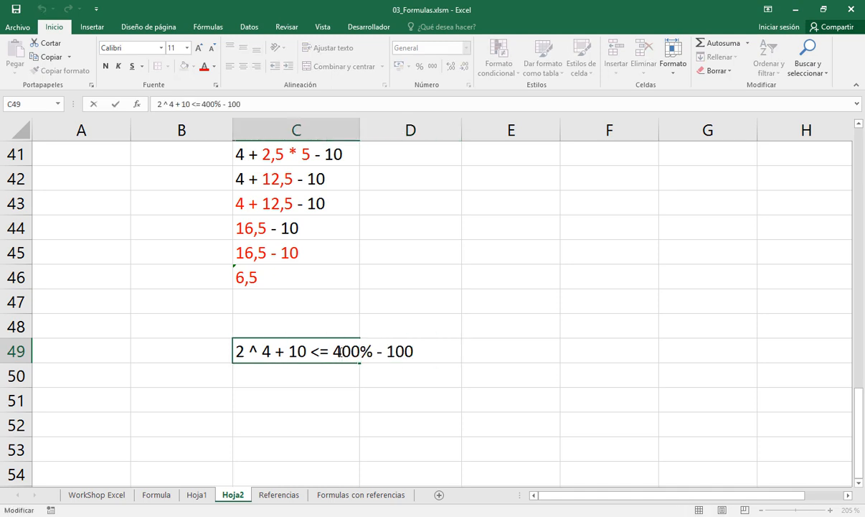
pyautogui.moveTo(333, 351); pyautogui.dragTo(421, 350)
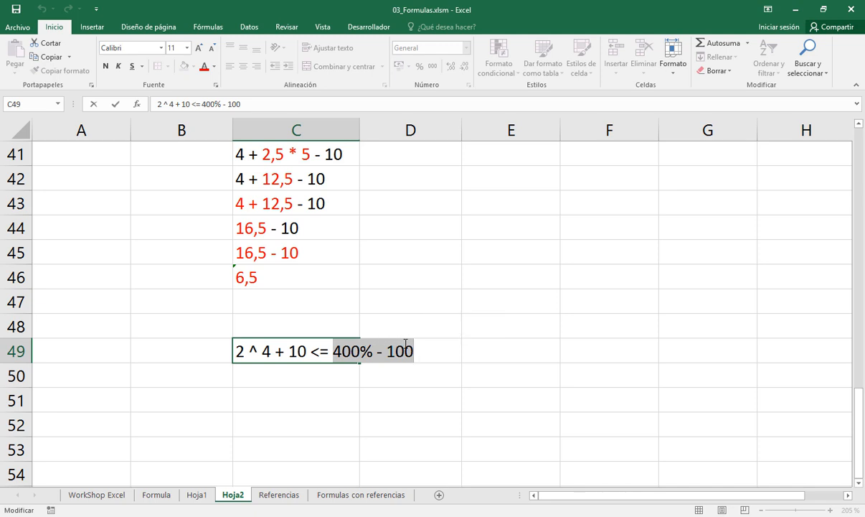
pyautogui.click(367, 350)
pyautogui.press('Return')
# Review the unary minus in E8 and the percentage operator in E9 on sheet Hoja1
pyautogui.click(198, 496)
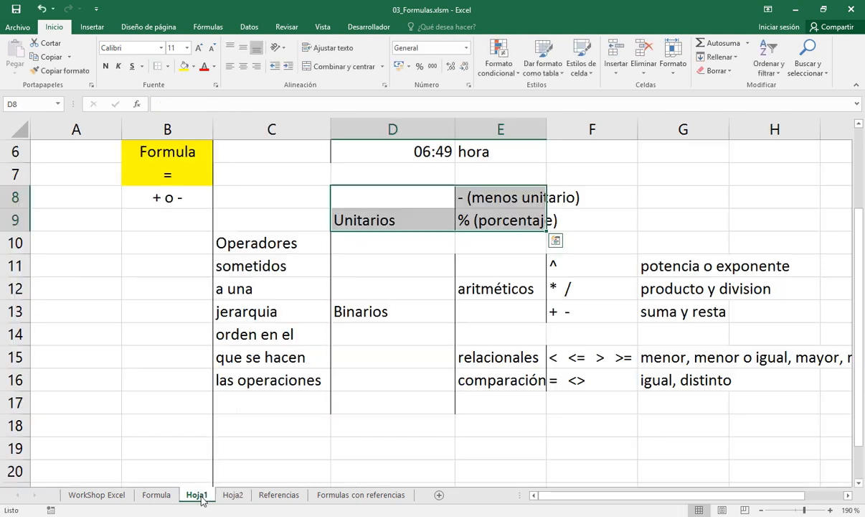
pyautogui.click(468, 196)
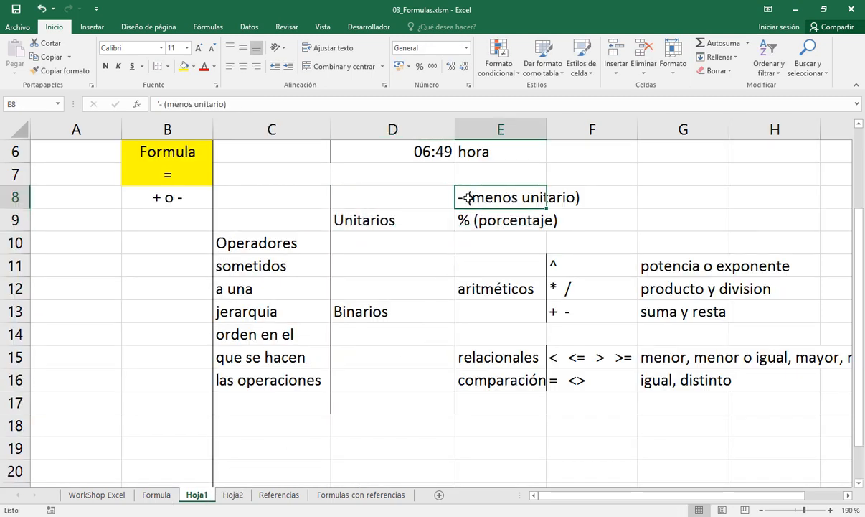
pyautogui.click(473, 223)
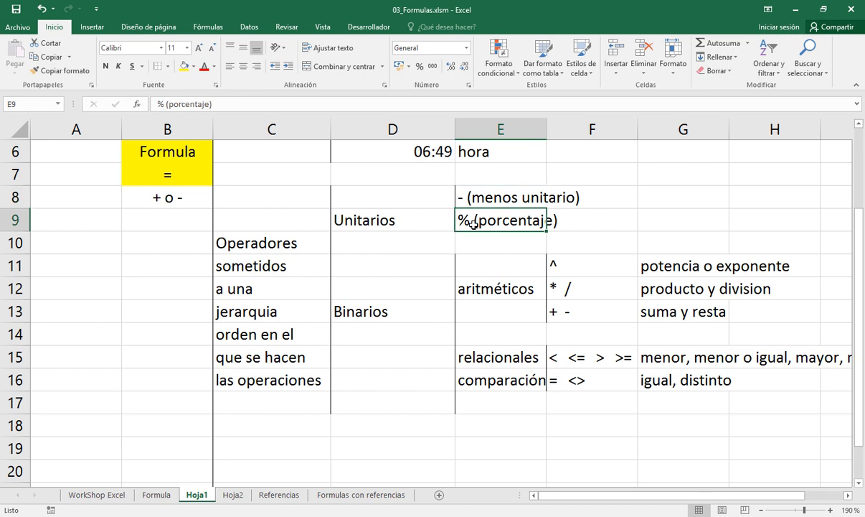
# Colour only the 400% term red in the expression in C49 on sheet Hoja2
pyautogui.click(232, 495)
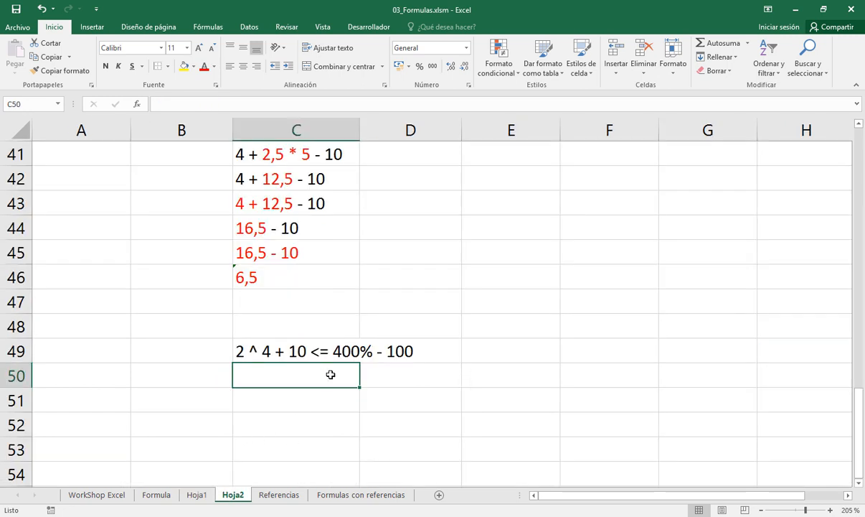
pyautogui.doubleClick(340, 351)
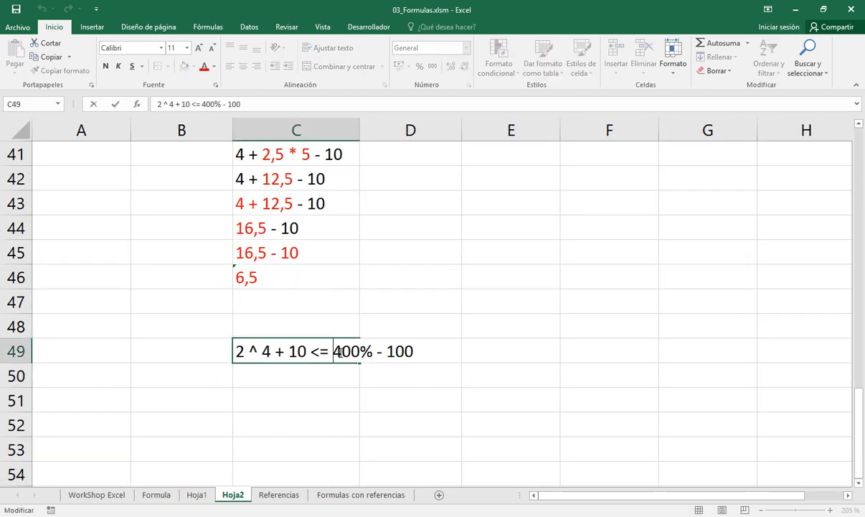
pyautogui.moveTo(335, 351); pyautogui.dragTo(373, 351)
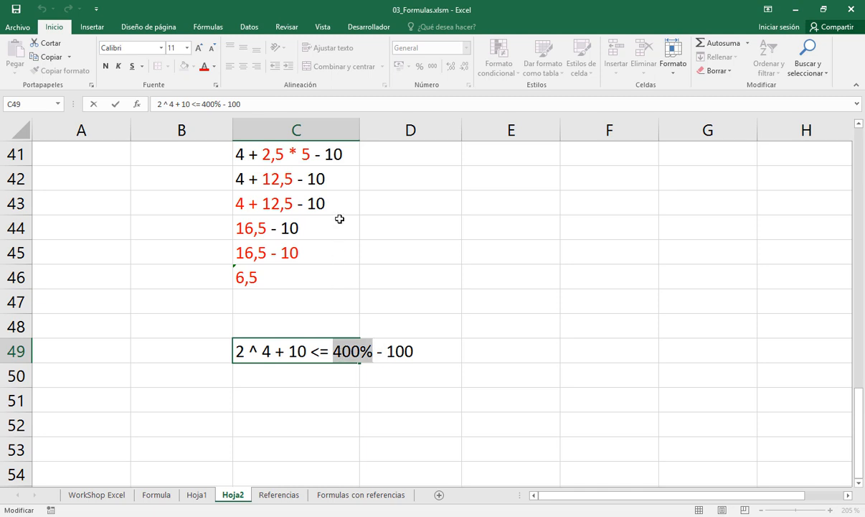
pyautogui.click(204, 66)
pyautogui.press('Return')
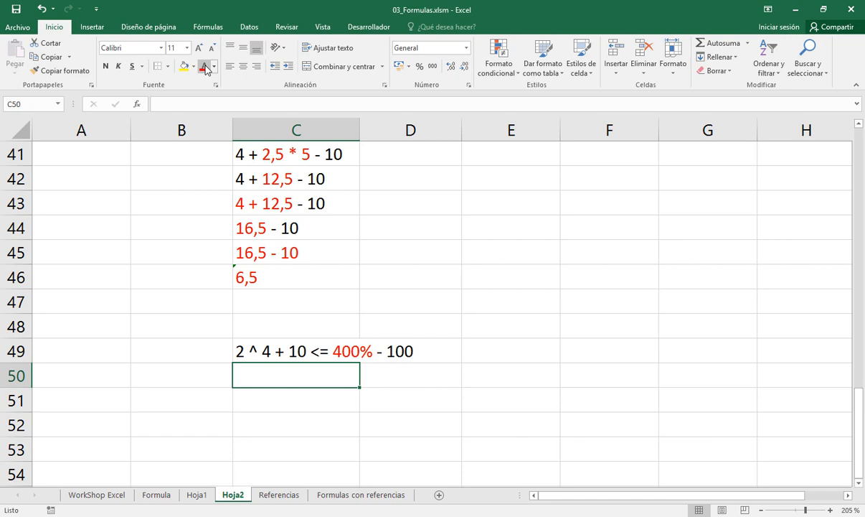
# Copy the expression from C49 to C50 and replace the percent sign with /100, giving 400/100
pyautogui.press('Up')
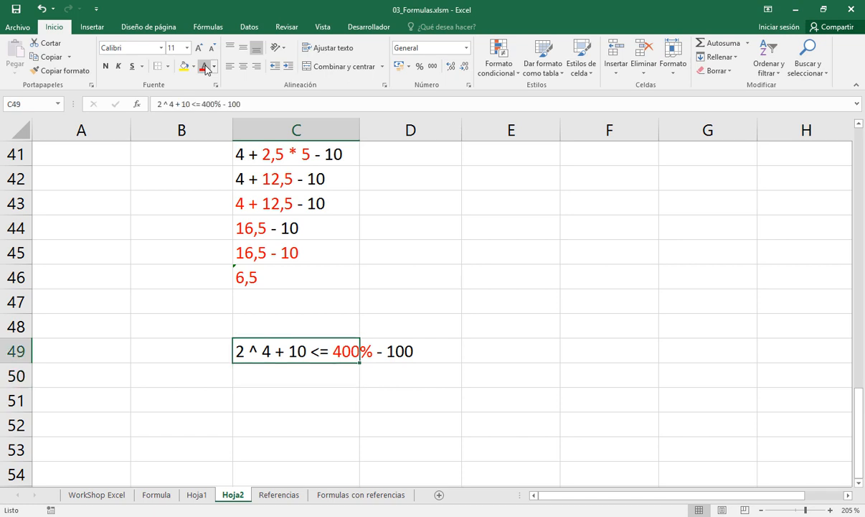
pyautogui.hotkey('ctrl', 'c')
pyautogui.press('Down')
pyautogui.press('Return')
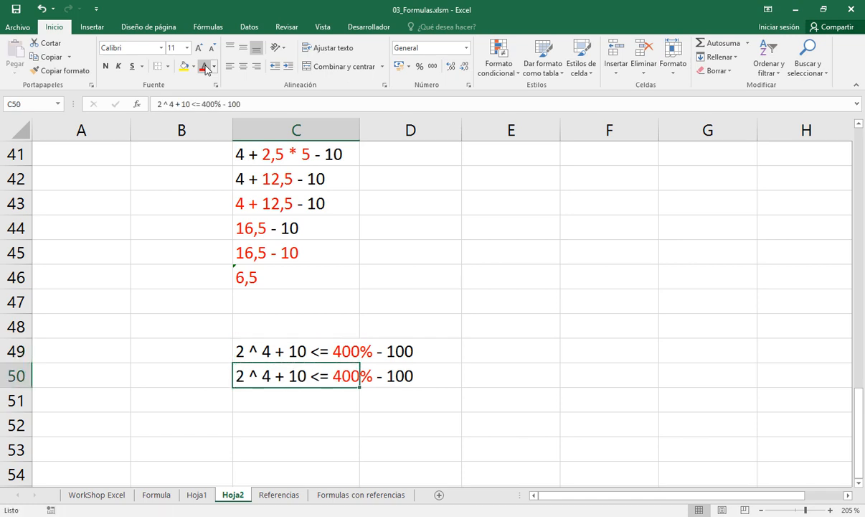
pyautogui.press('F2')
pyautogui.press('Left')
pyautogui.press('Left')
pyautogui.press('Left')
pyautogui.press('Left')
pyautogui.press('Left')
pyautogui.press('Left')
pyautogui.hotkey('shift', 'Left')
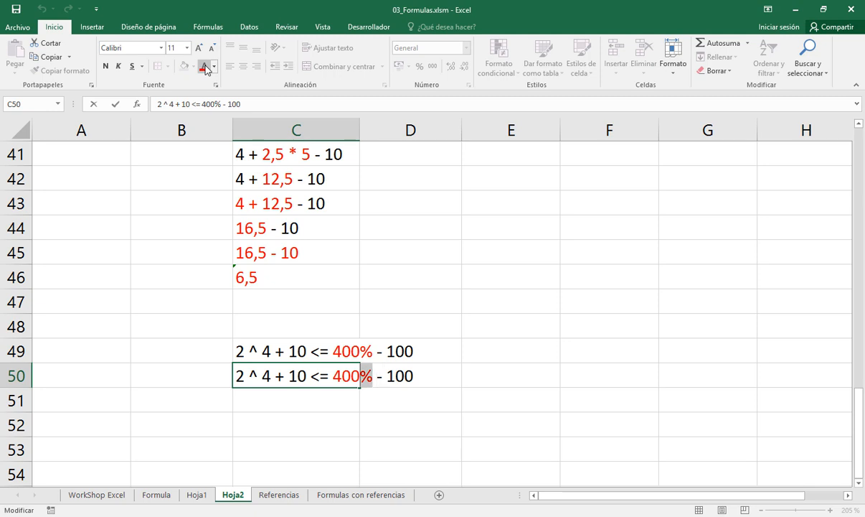
pyautogui.write('/100')
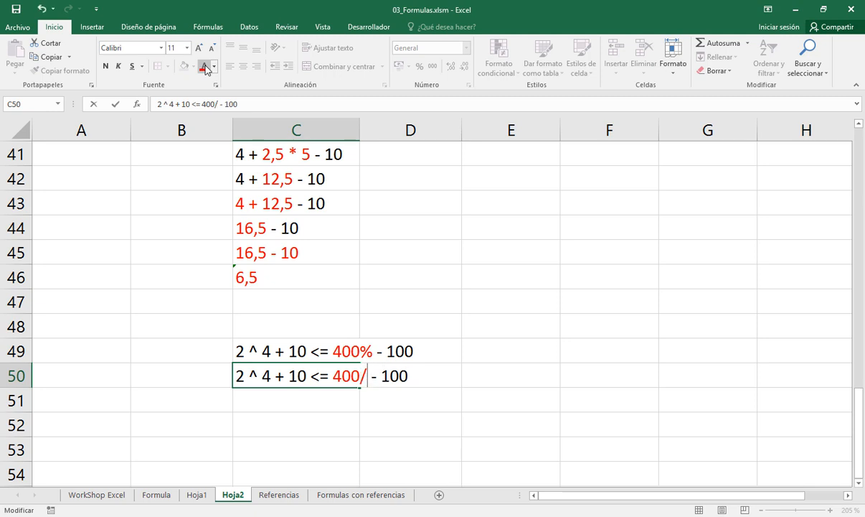
pyautogui.press('Return')
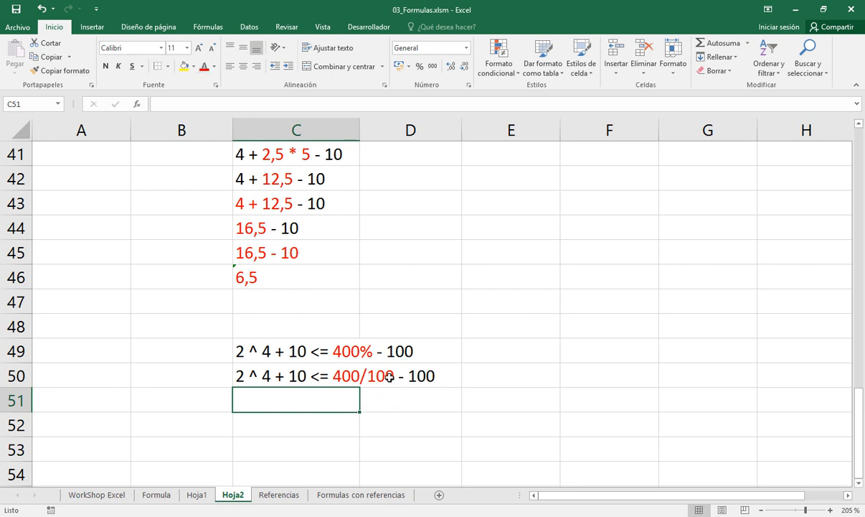
# Copy the expression from C50 to C51 and reduce 400/100 to 4/1
pyautogui.click(338, 375)
pyautogui.hotkey('ctrl', 'c')
pyautogui.press('Down')
pyautogui.hotkey('ctrl', 'v')
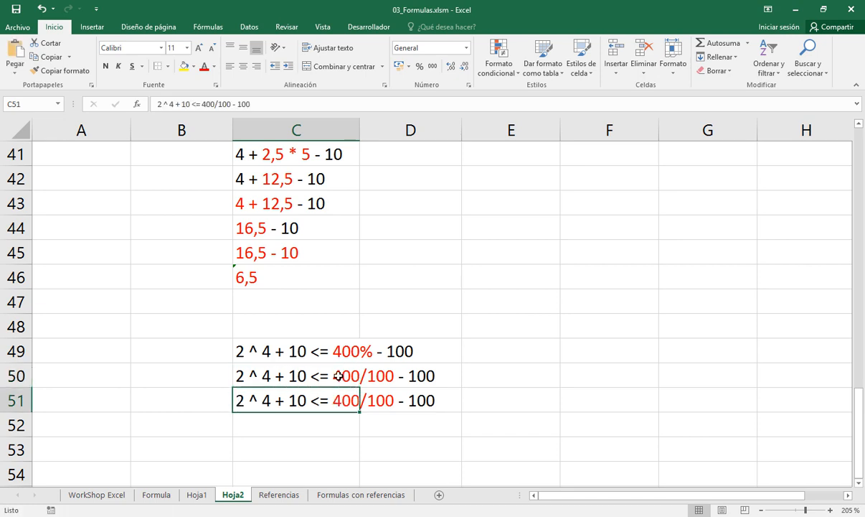
pyautogui.press('F2')
pyautogui.press('Left')
pyautogui.press('Left')
pyautogui.press('Left')
pyautogui.press('Left')
pyautogui.press('Left')
pyautogui.press('Left')
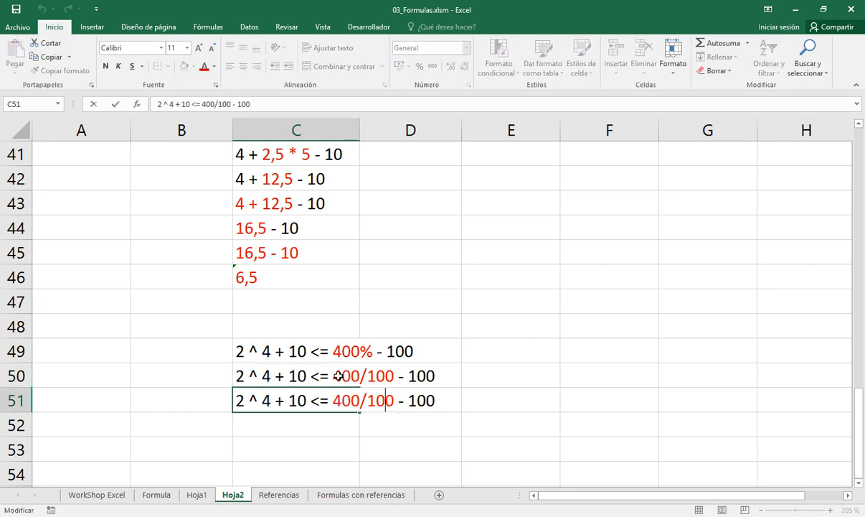
pyautogui.press('BackSpace')
pyautogui.press('BackSpace')
pyautogui.press('Left')
pyautogui.press('Left')
pyautogui.press('BackSpace')
pyautogui.press('BackSpace')
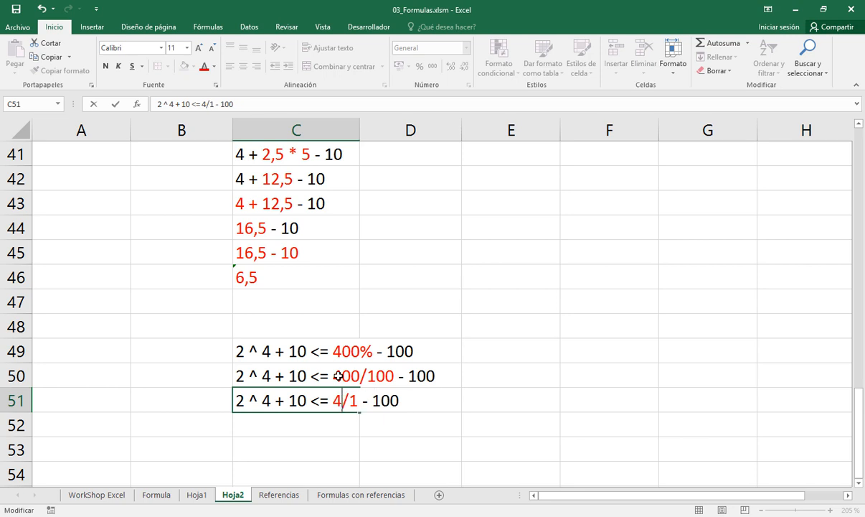
pyautogui.press('Return')
# Copy the expression from C51 to C52 and simplify 4/1 to 4, so it reads 2 ^ 4 + 10 <= 4 - 100
pyautogui.press('Up')
pyautogui.hotkey('ctrl', 'c')
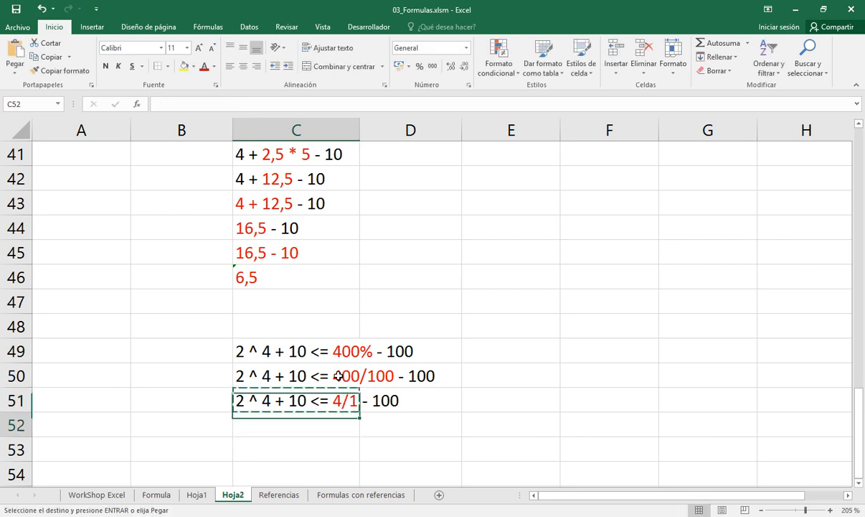
pyautogui.press('Down')
pyautogui.hotkey('ctrl', 'v')
pyautogui.press('F2')
pyautogui.press('Home')
pyautogui.press('F2')
pyautogui.press('Left')
pyautogui.press('Left')
pyautogui.press('Left')
pyautogui.press('Left')
pyautogui.press('Left')
pyautogui.press('Left')
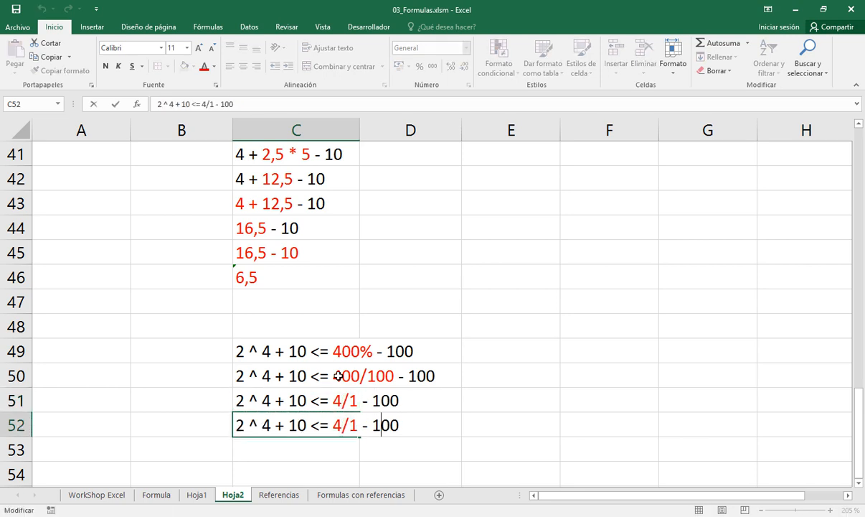
pyautogui.press('BackSpace')
pyautogui.press('BackSpace')
pyautogui.press('Return')
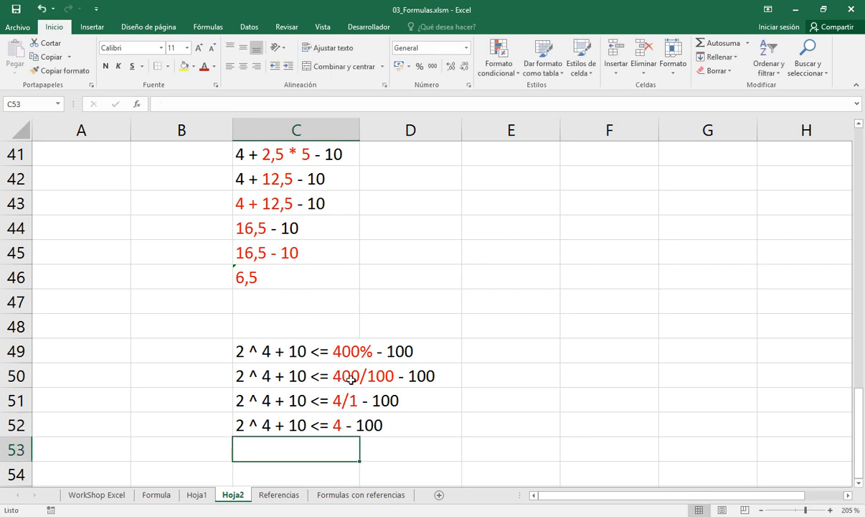
# Review the full hierarchy of unary and binary operators in D8:G17 on sheet Hoja1
pyautogui.click(201, 495)
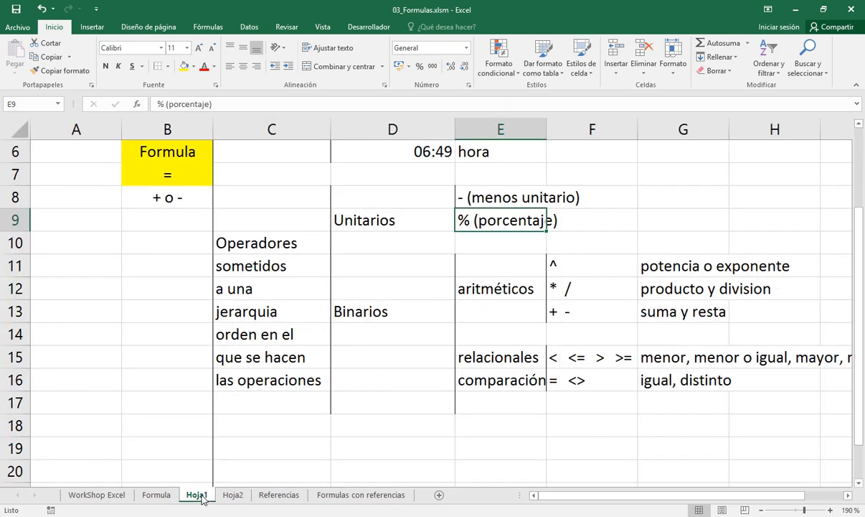
pyautogui.click(427, 199)
pyautogui.moveTo(427, 199); pyautogui.dragTo(656, 396)
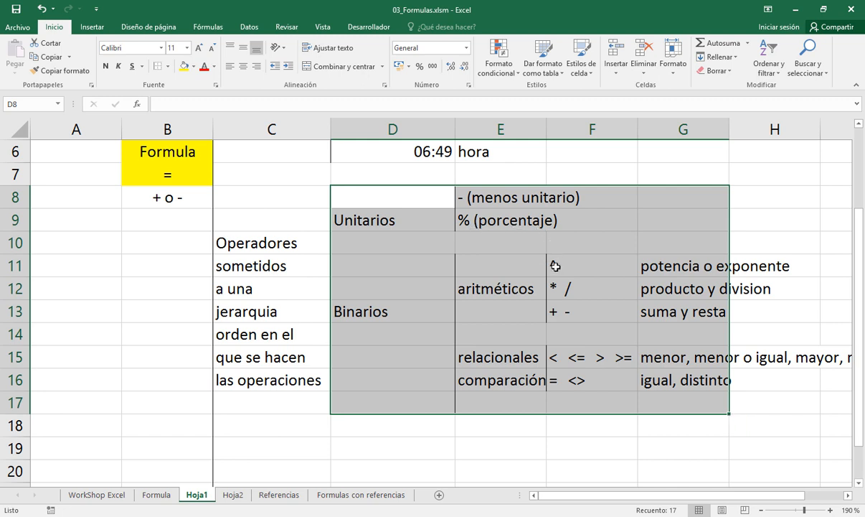
# Copy the expression from C52 to C53 on sheet Hoja2 and return the red 4 after <= to the automatic font colour
pyautogui.click(237, 495)
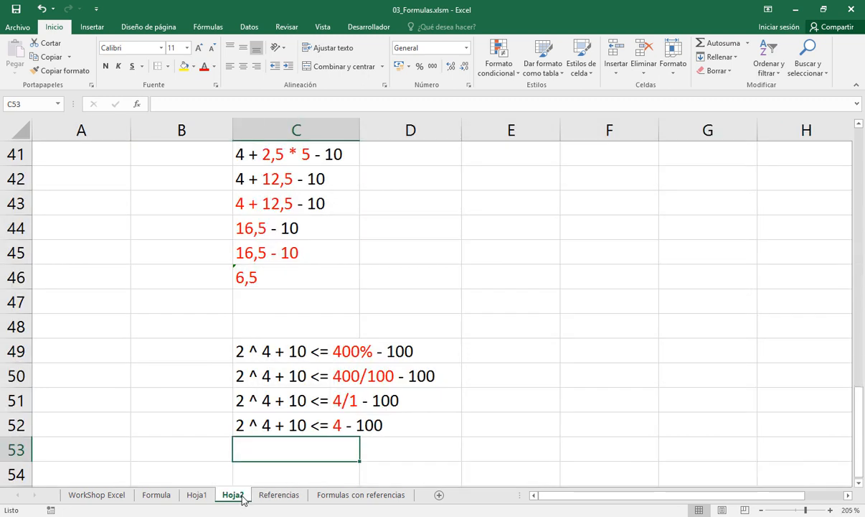
pyautogui.click(265, 426)
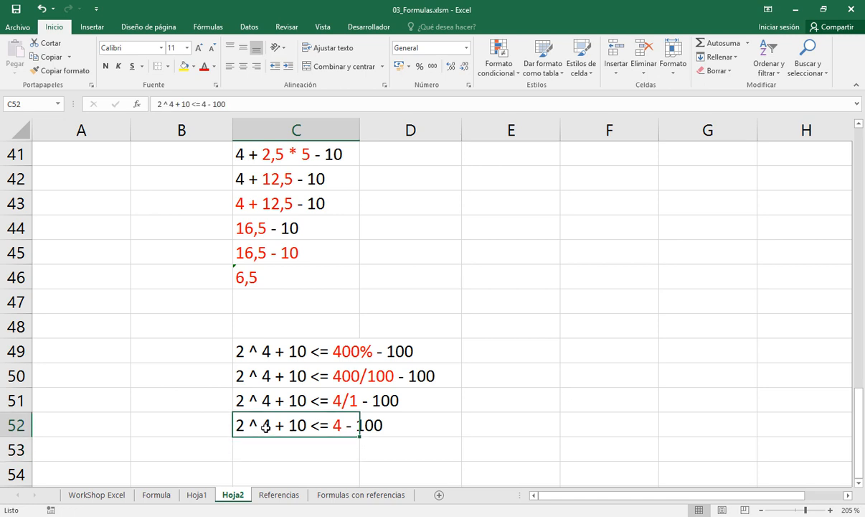
pyautogui.hotkey('ctrl', 'c')
pyautogui.press('Down')
pyautogui.hotkey('ctrl', 'v')
pyautogui.press('F2')
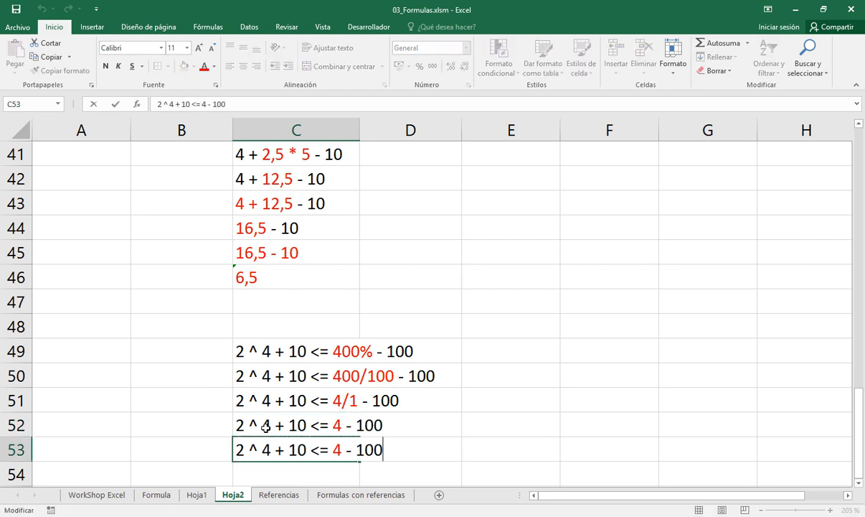
pyautogui.press('Left')
pyautogui.press('Left')
pyautogui.press('Left')
pyautogui.press('Left')
pyautogui.press('Left')
pyautogui.hotkey('shift', 'Left')
pyautogui.click(213, 66)
pyautogui.click(215, 82)
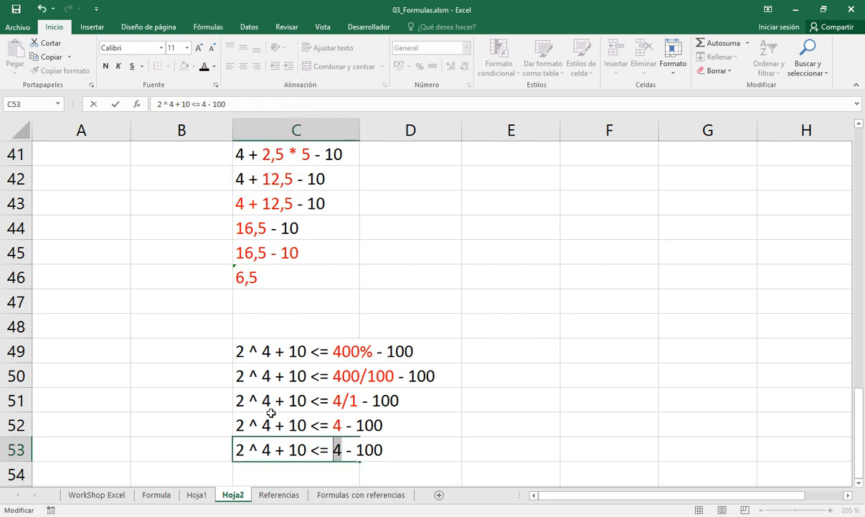
# Colour the power operation 2 ^ 4 red in the expression in C53
pyautogui.click(269, 450)
pyautogui.doubleClick(266, 450)
pyautogui.moveTo(269, 450); pyautogui.dragTo(231, 430)
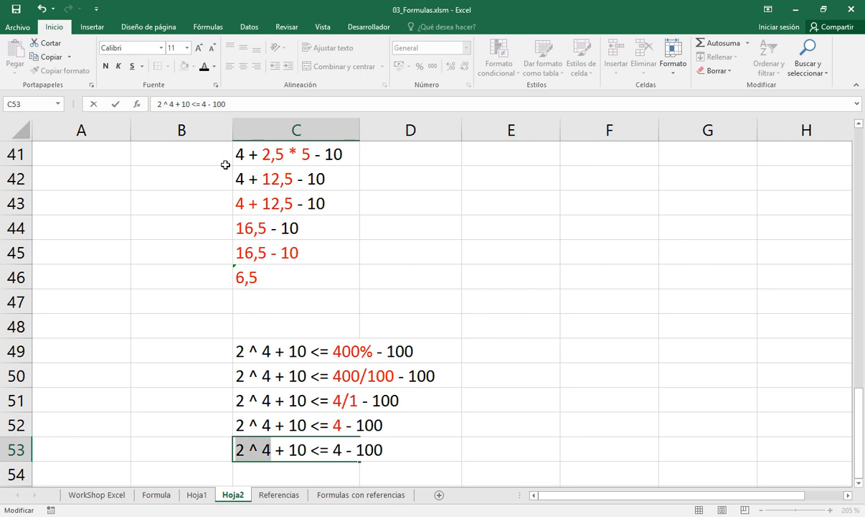
pyautogui.click(214, 68)
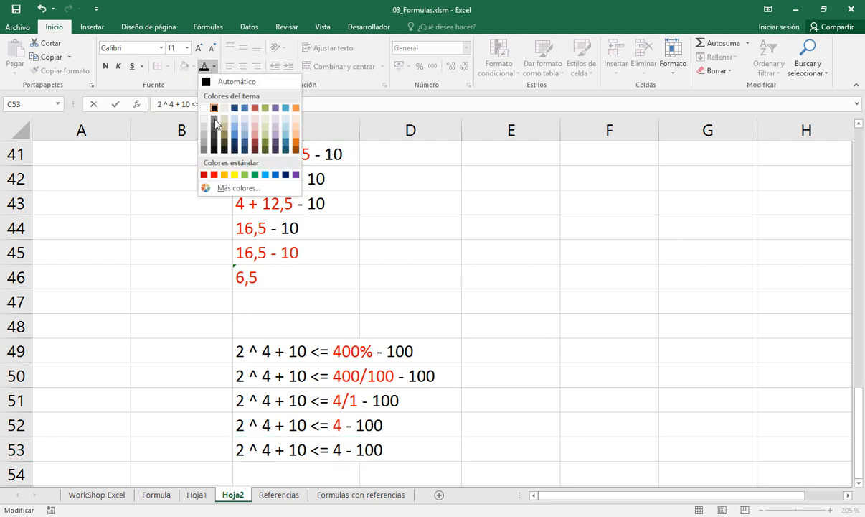
pyautogui.click(208, 172)
pyautogui.press('Return')
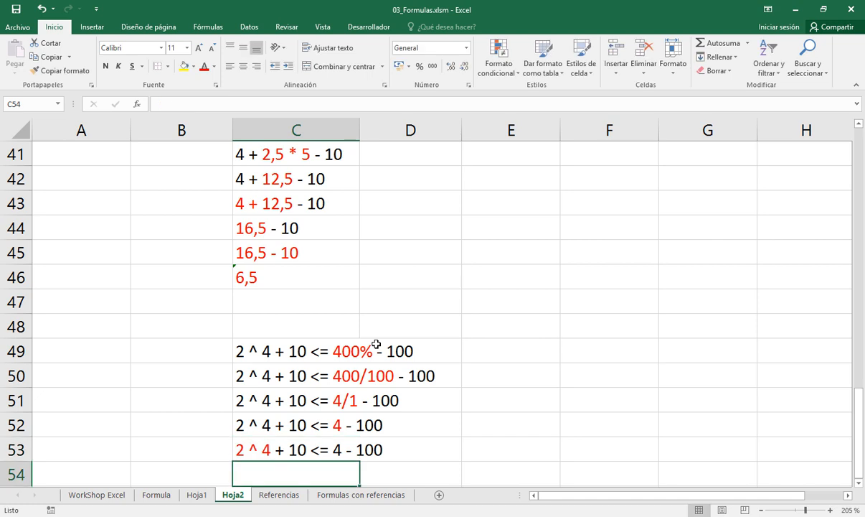
# Copy the expression 2 ^ 4 + 10 <= 4 - 100 from C53 to C54
pyautogui.press('Down')
pyautogui.press('Up')
pyautogui.press('Up')
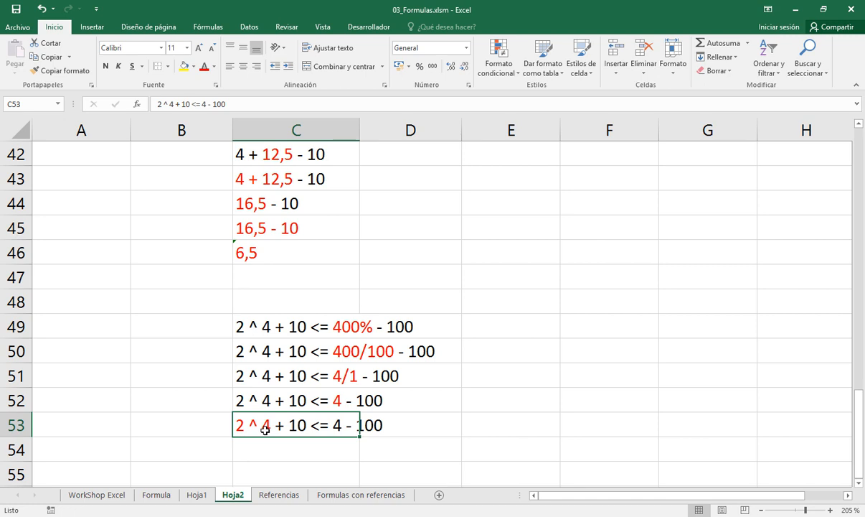
pyautogui.hotkey('ctrl', 'c')
pyautogui.press('Down')
pyautogui.press('Return')
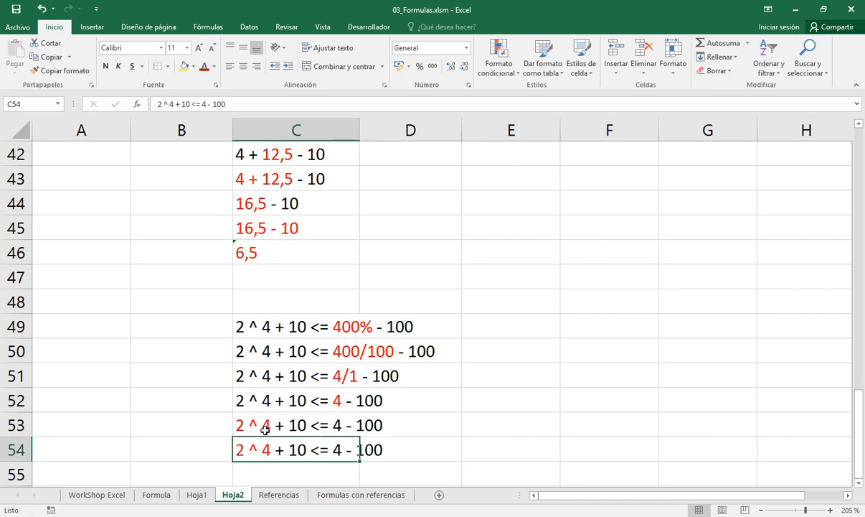
# Replace the power operation 2 ^ 4 in C54 with 16, so it reads 16 + 10 <= 4 - 100
pyautogui.press('F2')
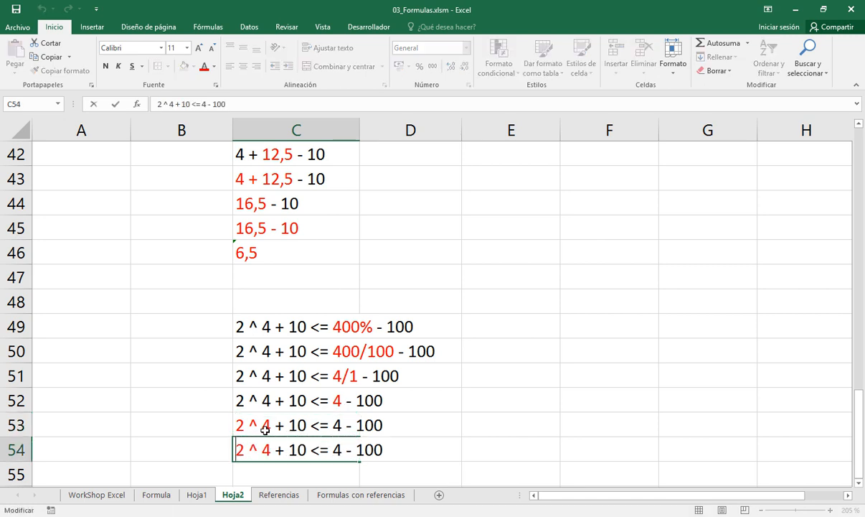
pyautogui.hotkey('shift', 'Right')
pyautogui.hotkey('shift', 'Right')
pyautogui.hotkey('shift', 'Right')
pyautogui.hotkey('shift', 'Right')
pyautogui.hotkey('shift', 'Right')
pyautogui.write('16')
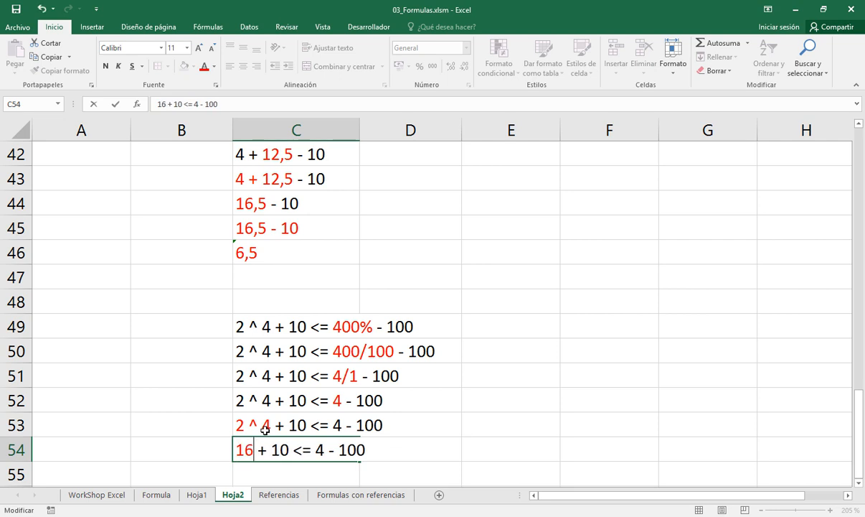
pyautogui.press('Return')
pyautogui.press('Up')
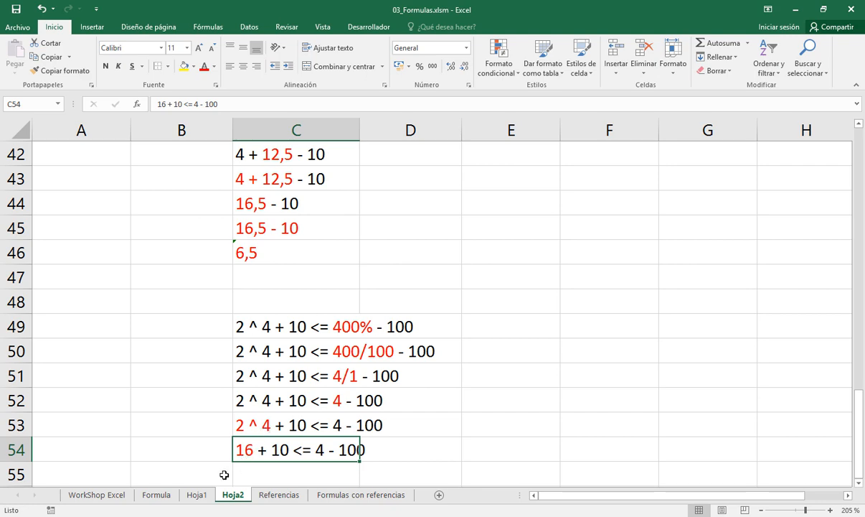
# Review the power, product and division, and addition and subtraction rows in F11:F13 on sheet Hoja1 against the expression on Hoja2
pyautogui.click(198, 494)
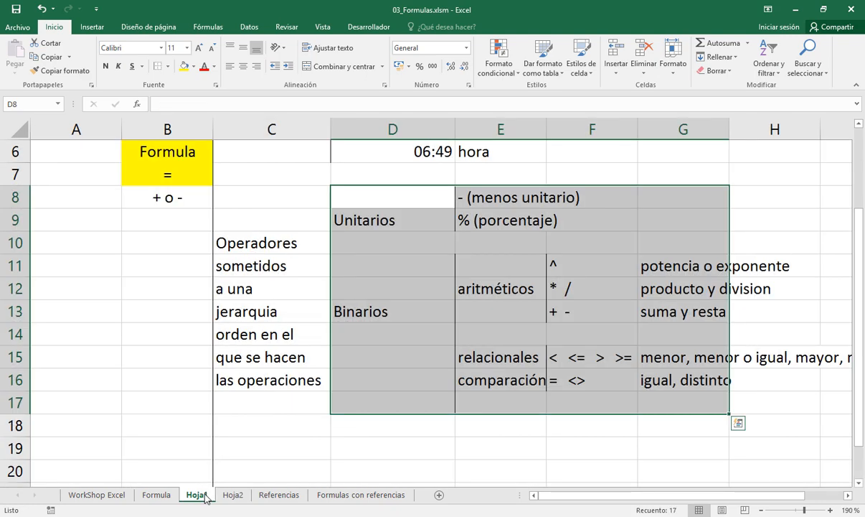
pyautogui.click(555, 267)
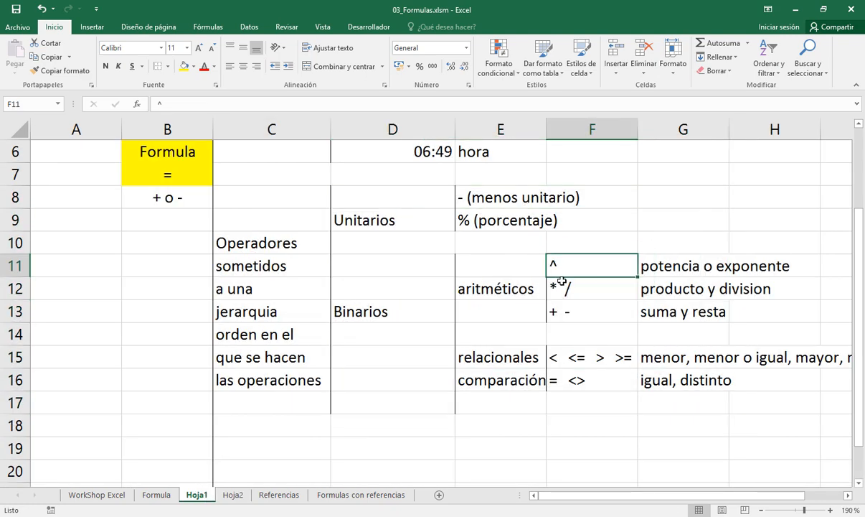
pyautogui.click(560, 284)
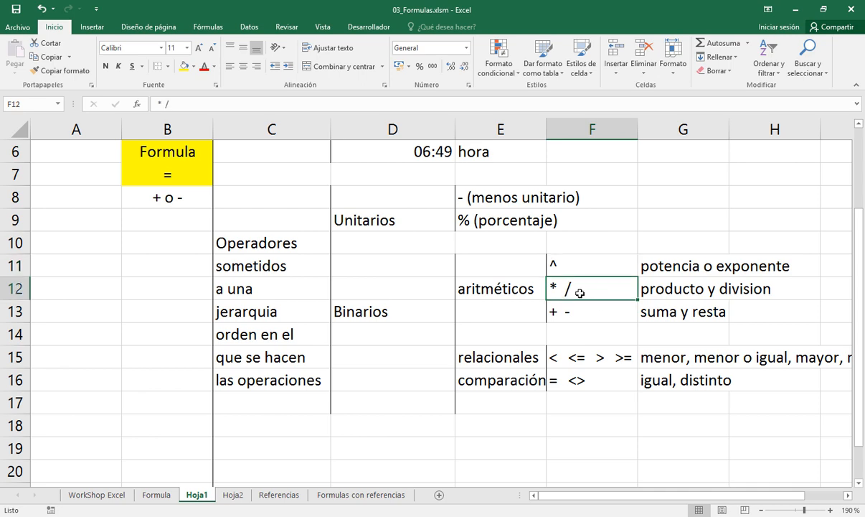
pyautogui.click(234, 495)
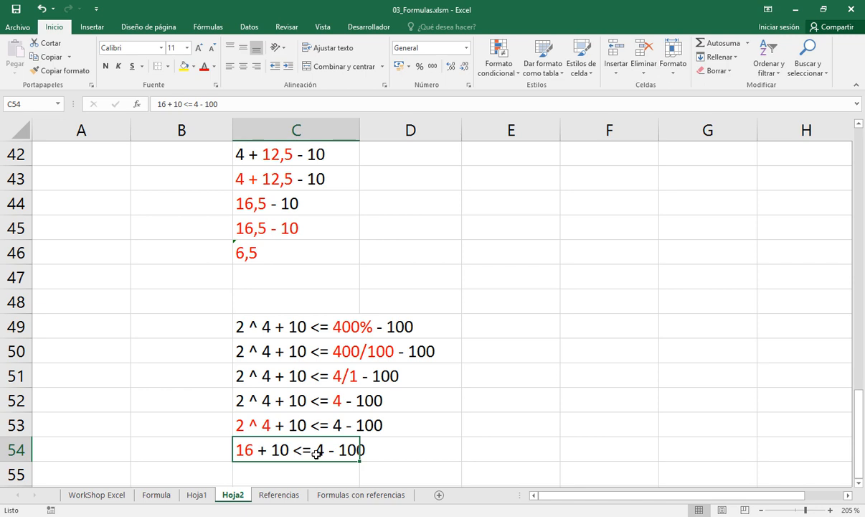
pyautogui.click(197, 495)
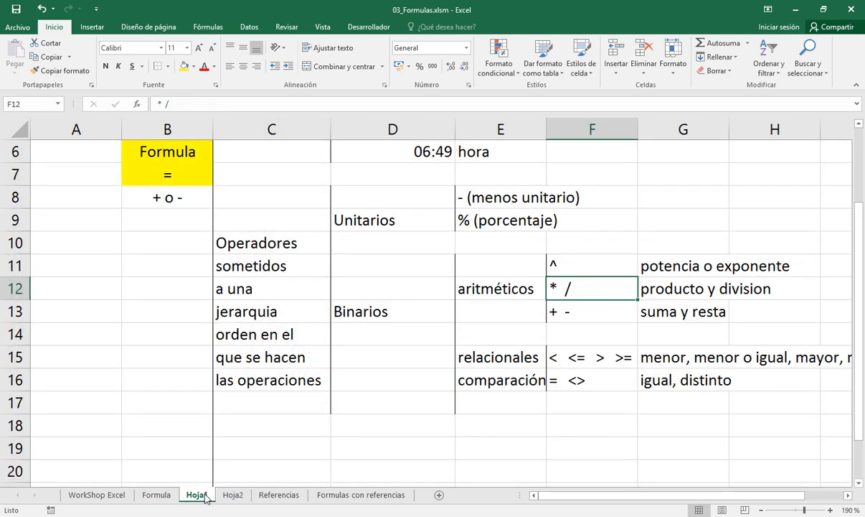
pyautogui.click(578, 314)
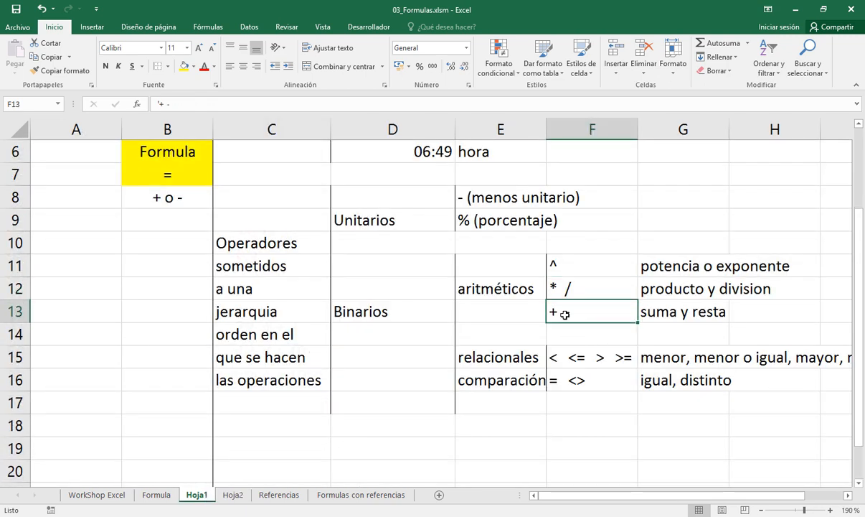
pyautogui.click(233, 495)
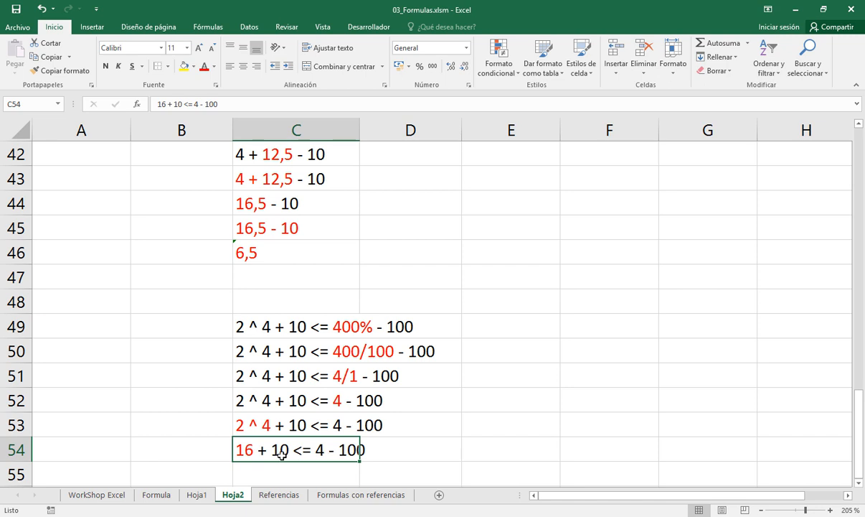
# Copy the expression 16 + 10 <= 4 - 100 from C54 to C55
pyautogui.scroll(-1, 281, 453)
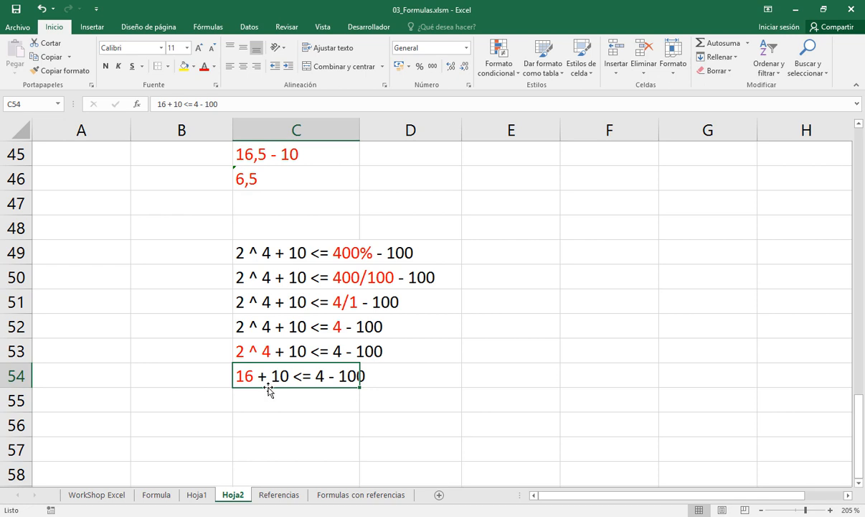
pyautogui.hotkey('ctrl', 'c')
pyautogui.press('Down')
pyautogui.press('Return')
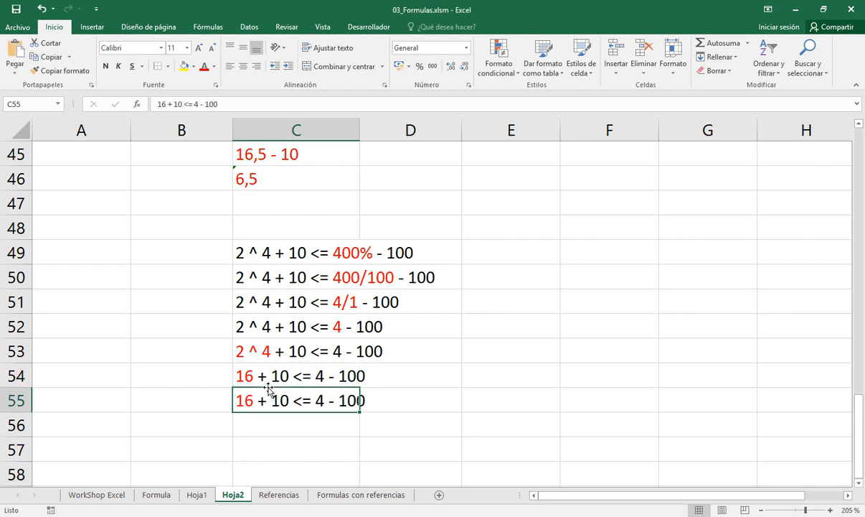
# Colour the whole addition 16 + 10 red in the expression in C55
pyautogui.press('F2')
pyautogui.press('Left')
pyautogui.press('Left')
pyautogui.press('Left')
pyautogui.press('Left')
pyautogui.press('Left')
pyautogui.press('Left')
pyautogui.press('Left')
pyautogui.press('Left')
pyautogui.press('Left')
pyautogui.press('Left')
pyautogui.press('Left')
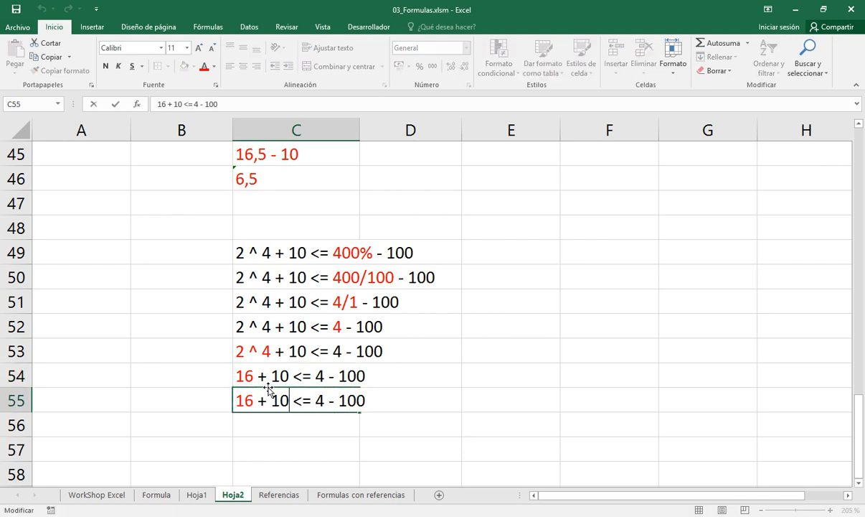
pyautogui.hotkey('shift', 'Home')
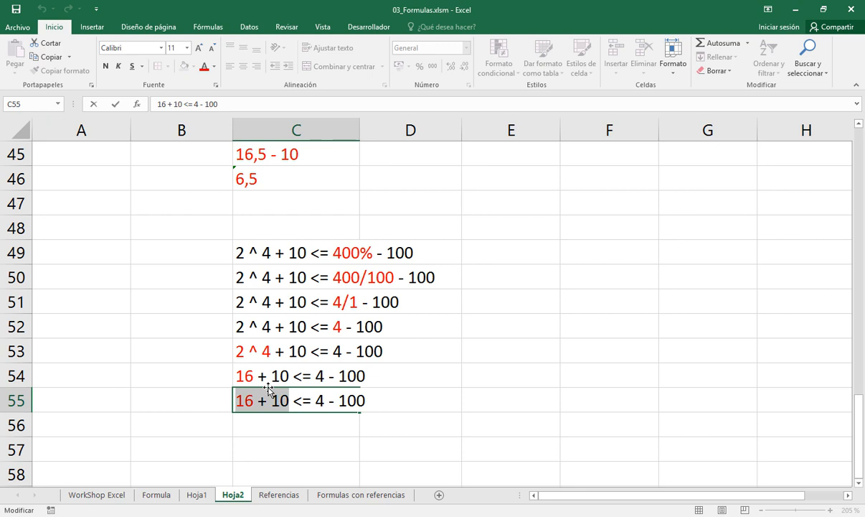
pyautogui.click(206, 68)
pyautogui.press('Return')
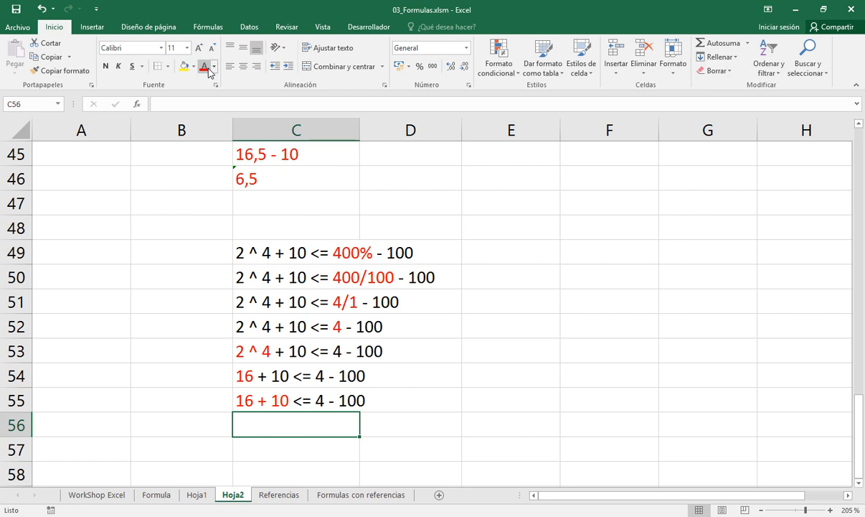
pyautogui.write('26')
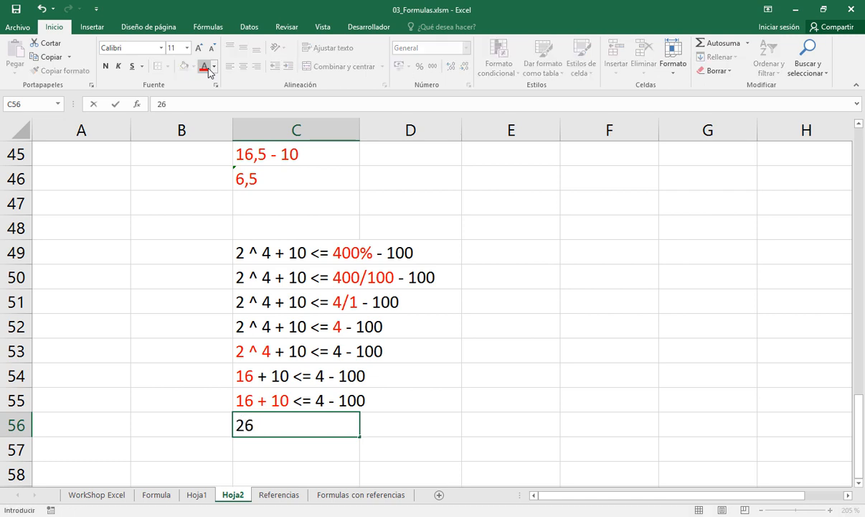
pyautogui.press('Return')
pyautogui.press('Up')
pyautogui.press('Up')
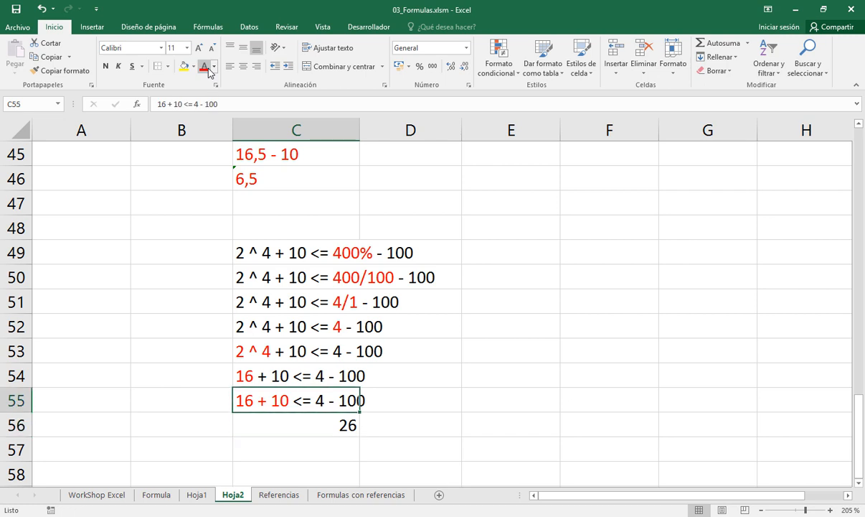
# Copy the expression with the red 16 + 10 from C55 to C56
pyautogui.hotkey('ctrl', 'c')
pyautogui.press('Down')
pyautogui.press('Return')
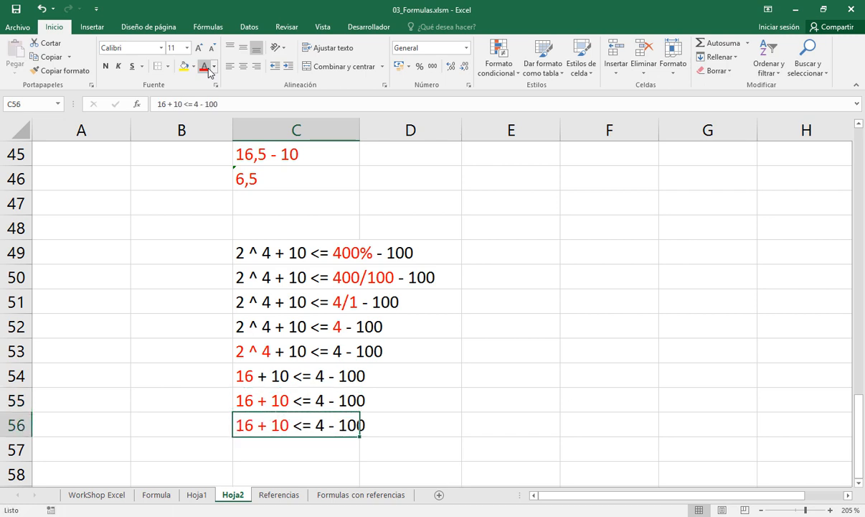
# Simplify 16 + 10 to 26 in C56, so it reads 26 <= 4 - 100
pyautogui.press('F2')
pyautogui.press('Right')
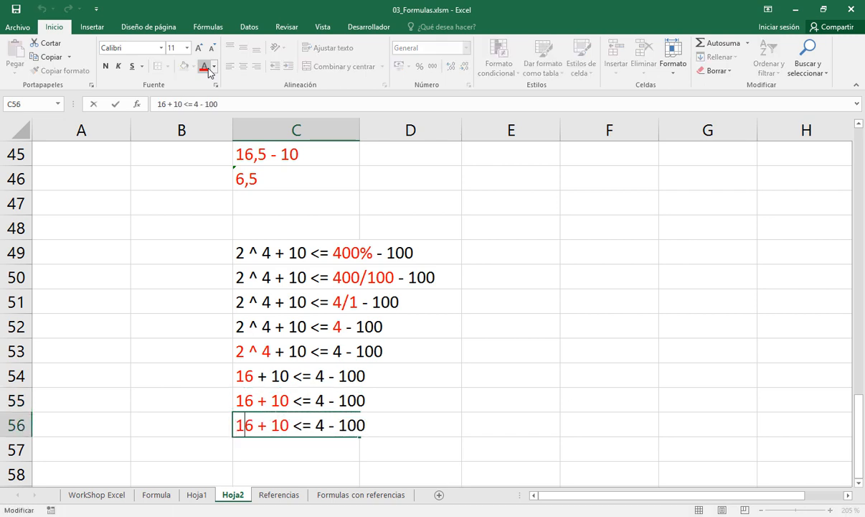
pyautogui.press('BackSpace')
pyautogui.write('2')
pyautogui.press('Right')
pyautogui.press('Right')
pyautogui.hotkey('shift', 'Right')
pyautogui.hotkey('shift', 'Right')
pyautogui.hotkey('shift', 'Right')
pyautogui.hotkey('shift', 'Right')
pyautogui.hotkey('shift', 'Right')
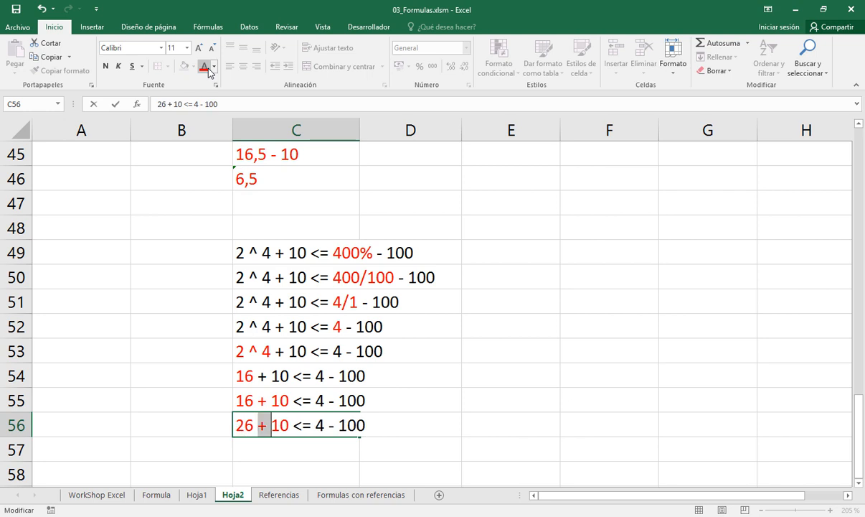
pyautogui.press('BackSpace')
pyautogui.press('Return')
pyautogui.press('Up')
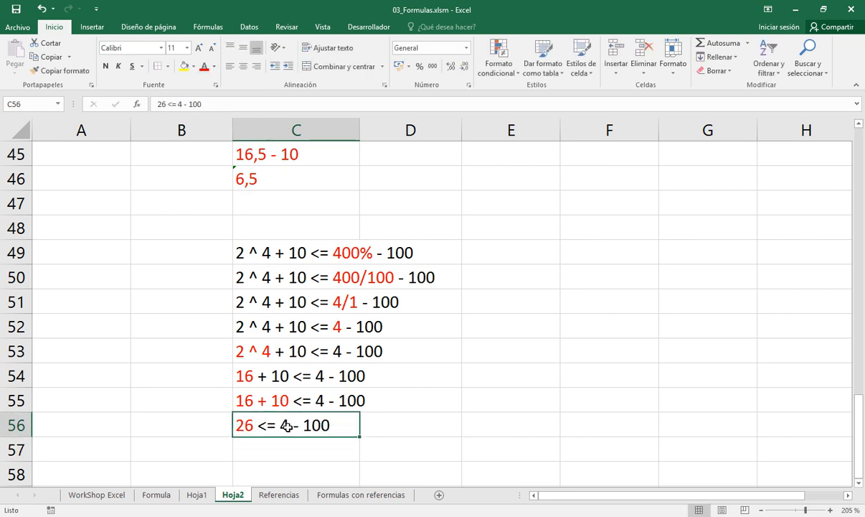
# Check the operator hierarchy on sheet Hoja1 and copy the expression from C56 to C57 on sheet Hoja2
pyautogui.click(199, 495)
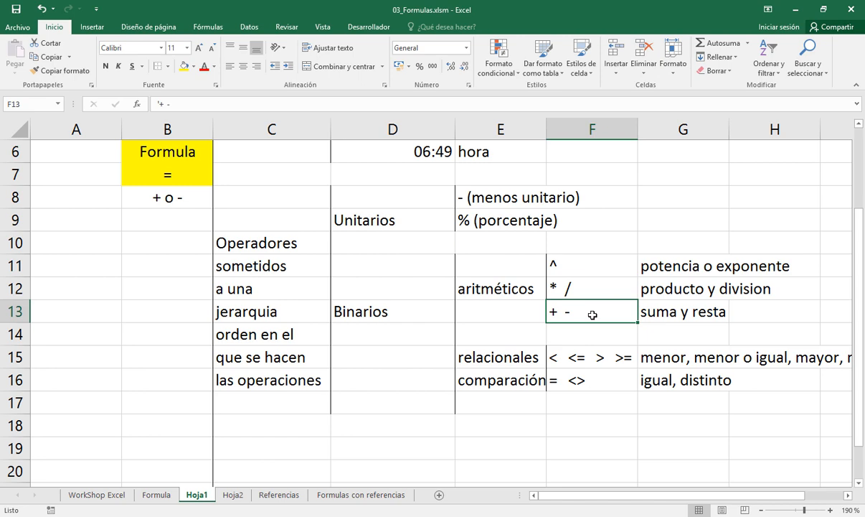
pyautogui.click(232, 495)
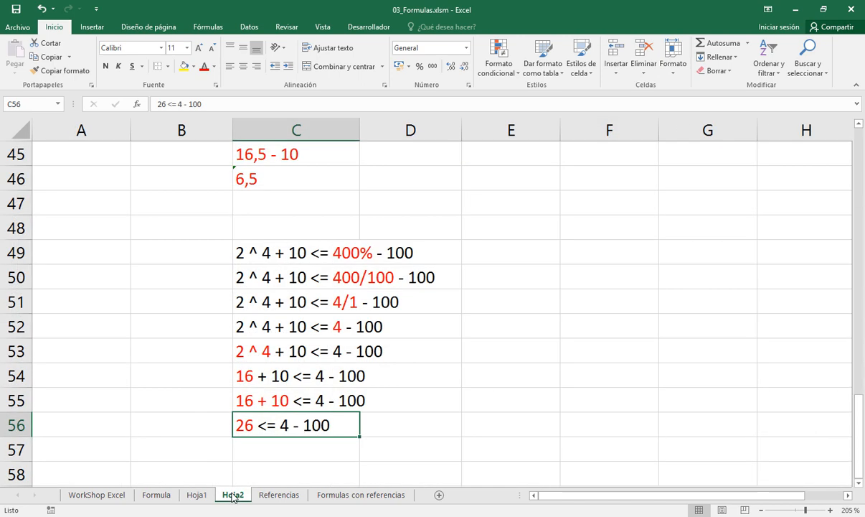
pyautogui.hotkey('ctrl', 'c')
pyautogui.press('Down')
pyautogui.press('Return')
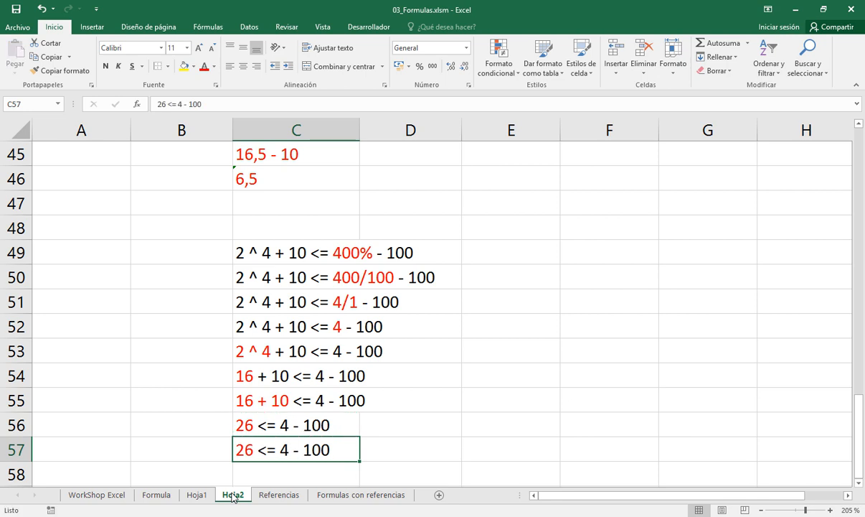
# Colour the subtraction 4 - 100 red in the expression in C57
pyautogui.press('F2')
pyautogui.hotkey('ctrl', 'shift', 'Left')
pyautogui.hotkey('ctrl', 'shift', 'Left')
pyautogui.hotkey('ctrl', 'shift', 'Left')
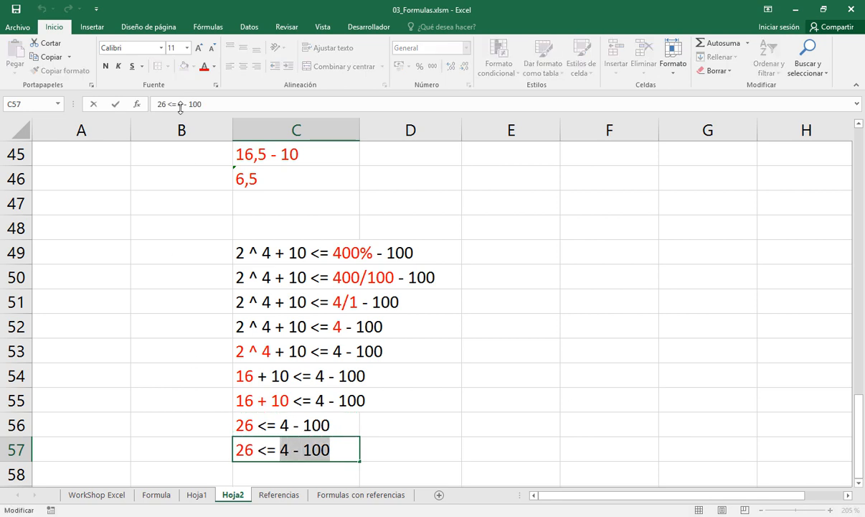
pyautogui.click(205, 66)
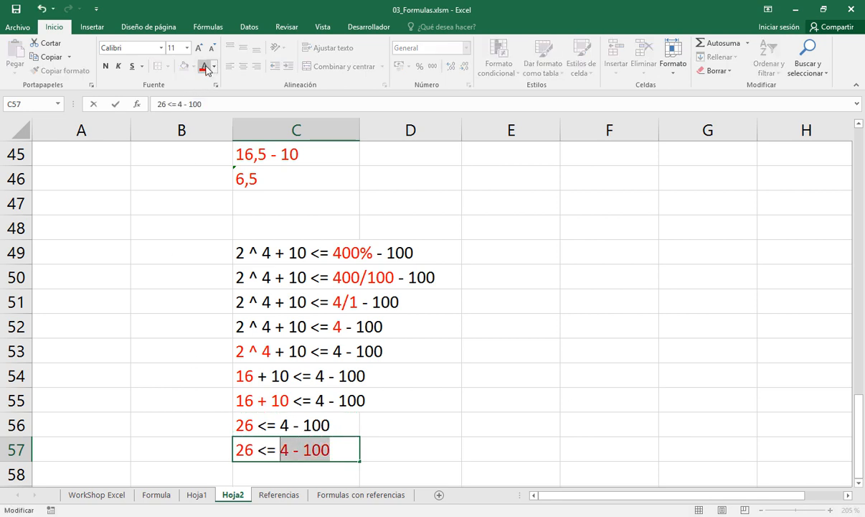
# Return the red 26 before <= in C57 to the automatic font colour
pyautogui.press('Left')
pyautogui.press('Home')
pyautogui.hotkey('shift', 'End')
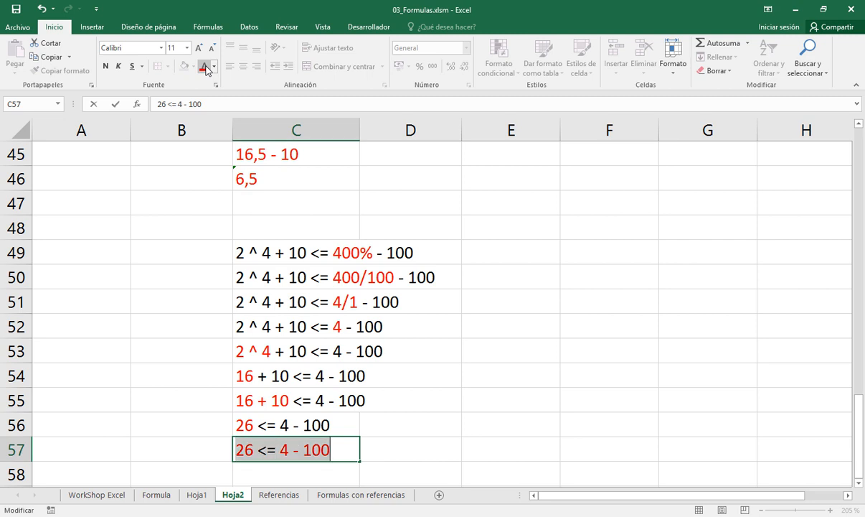
pyautogui.hotkey('ctrl', 'shift', 'Left')
pyautogui.hotkey('ctrl', 'shift', 'Left')
pyautogui.hotkey('ctrl', 'shift', 'Left')
pyautogui.hotkey('ctrl', 'shift', 'Left')
pyautogui.hotkey('shift', 'Left')
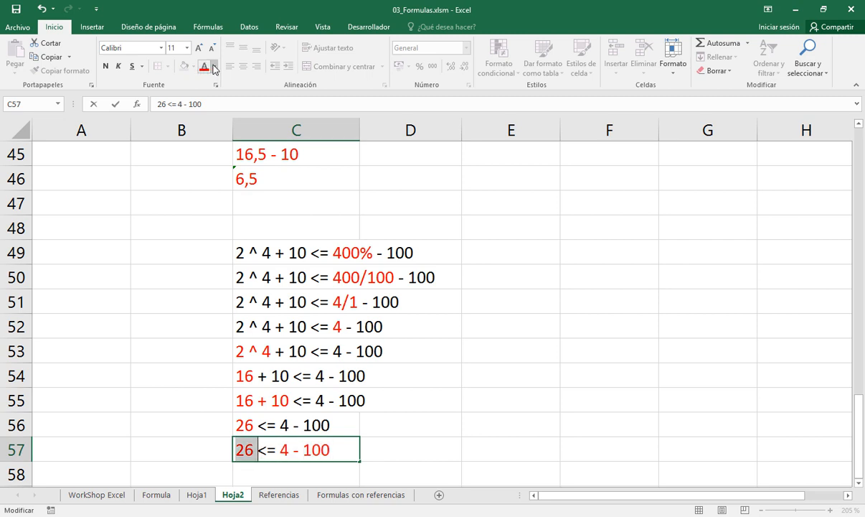
pyautogui.click(214, 68)
pyautogui.click(205, 79)
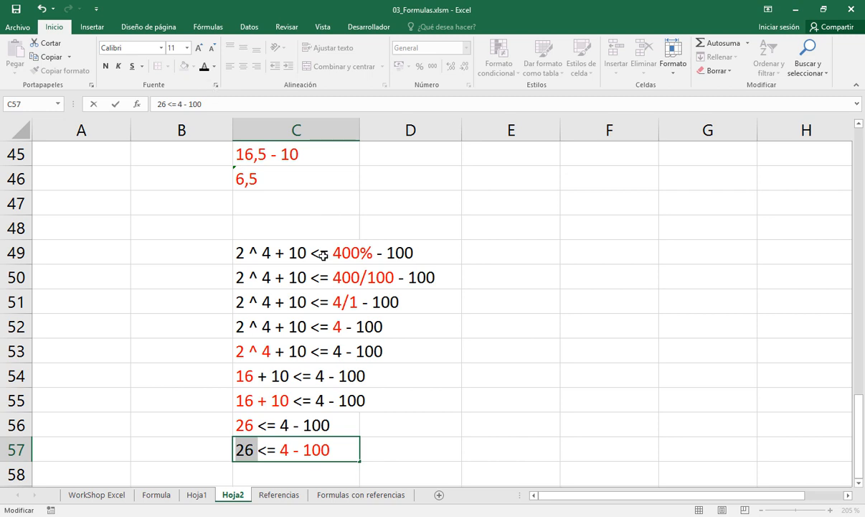
pyautogui.press('Return')
pyautogui.press('Up')
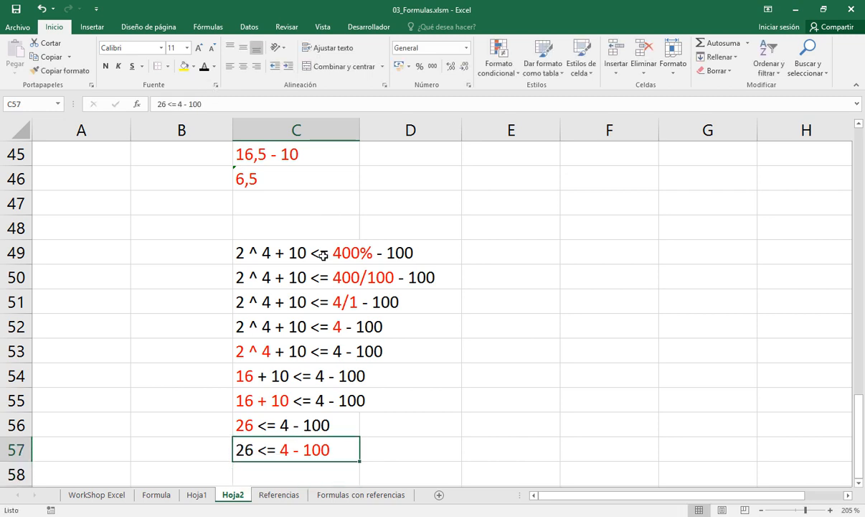
# Copy the expression from C57 to C58
pyautogui.press('Down')
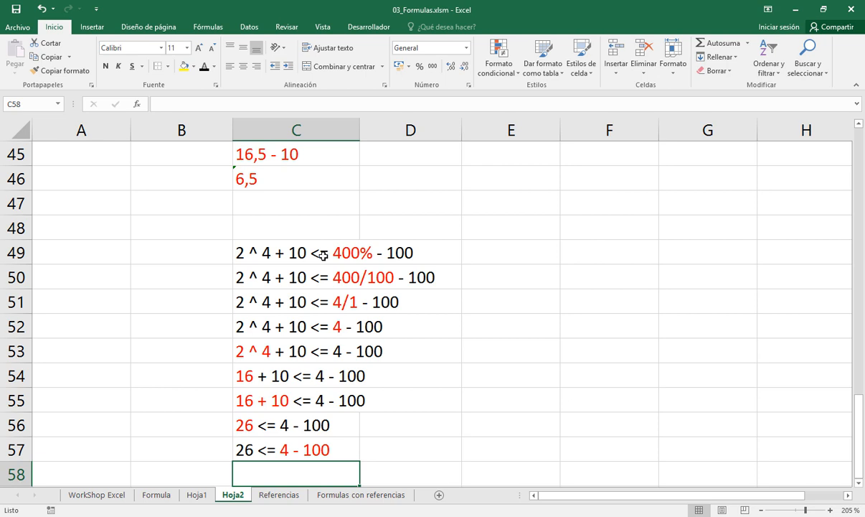
pyautogui.press('Up')
pyautogui.press('Return')
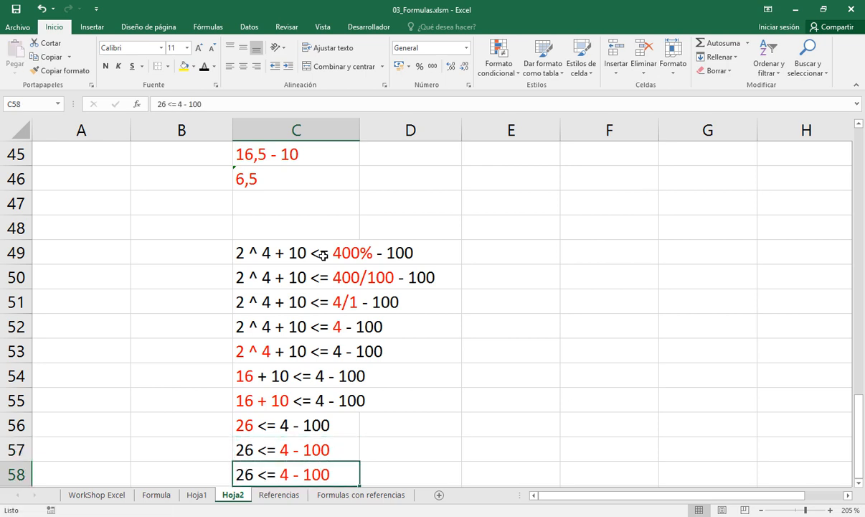
# Simplify 4 - 100 to -96 in C58, so it reads 26 <= -96
pyautogui.press('F2')
pyautogui.press('Left')
pyautogui.press('Left')
pyautogui.press('Left')
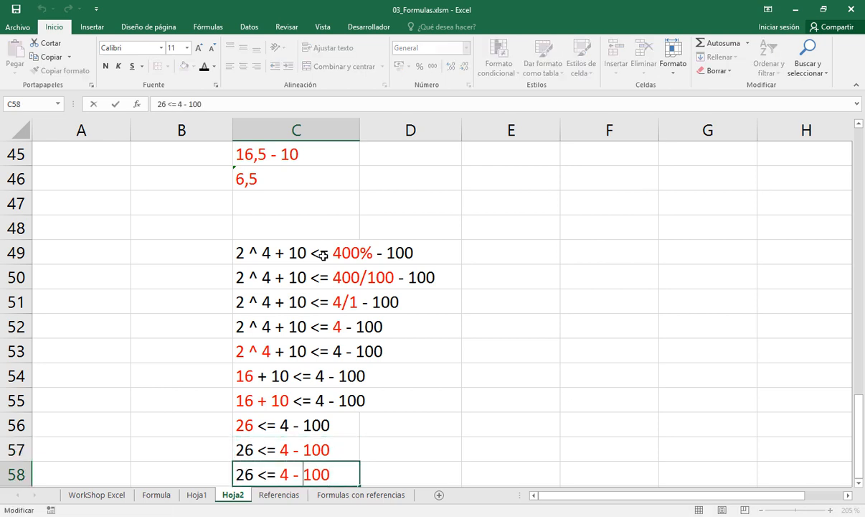
pyautogui.press('Left')
pyautogui.press('Left')
pyautogui.press('Left')
pyautogui.press('Left')
pyautogui.hotkey('shift', 'End')
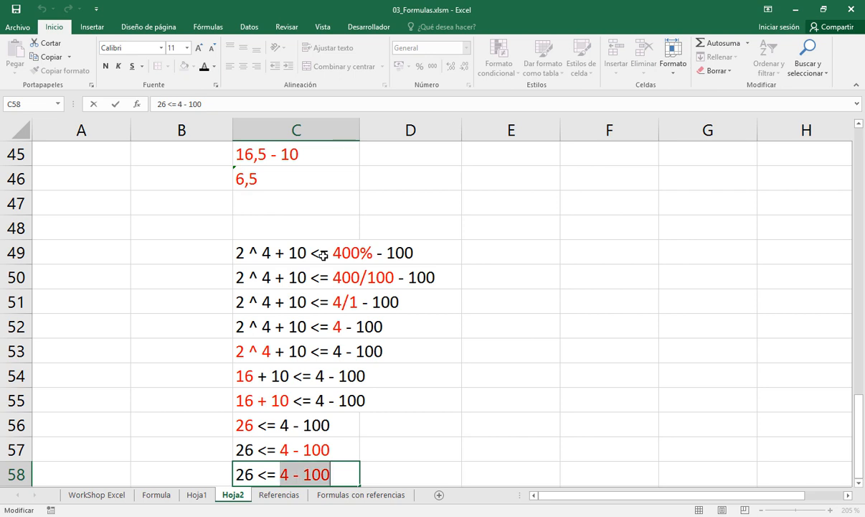
pyautogui.write('-')
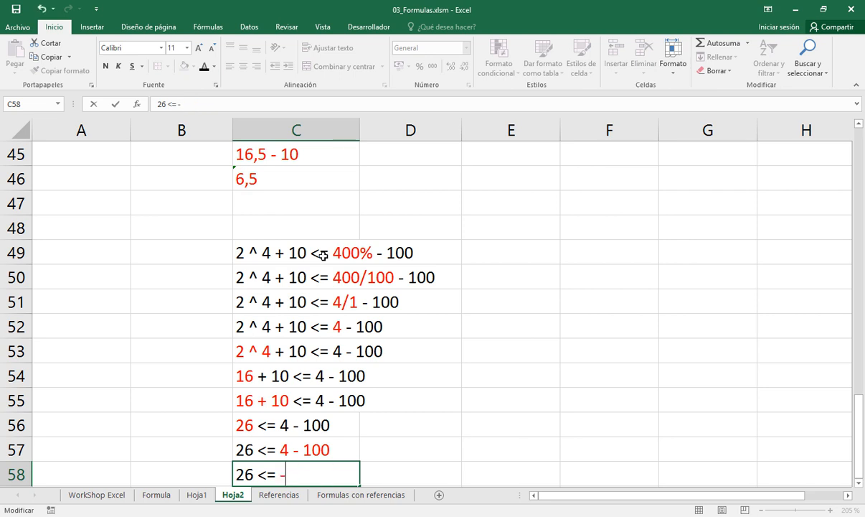
pyautogui.write('96')
pyautogui.press('Return')
pyautogui.press('Return')
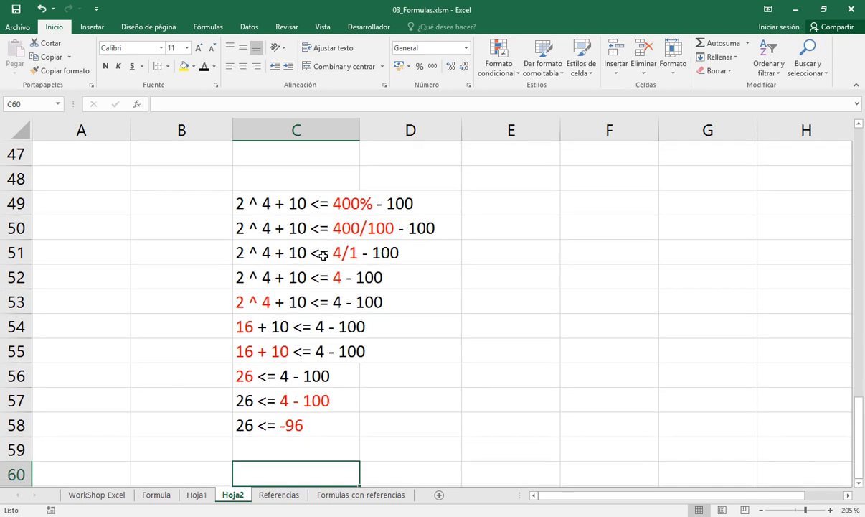
pyautogui.press('Up')
pyautogui.press('Up')
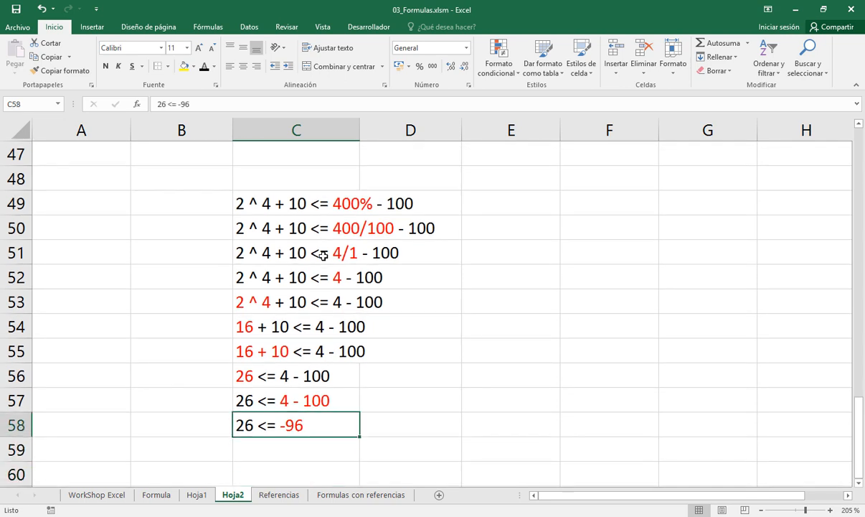
# Review the operator hierarchy on sheet Hoja1, from the unary operators down to the relational operators in F15
pyautogui.click(197, 495)
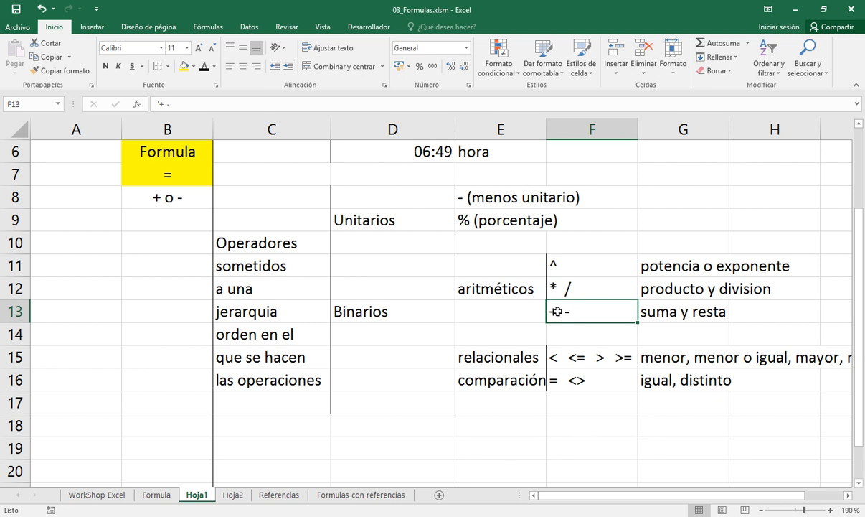
pyautogui.click(567, 360)
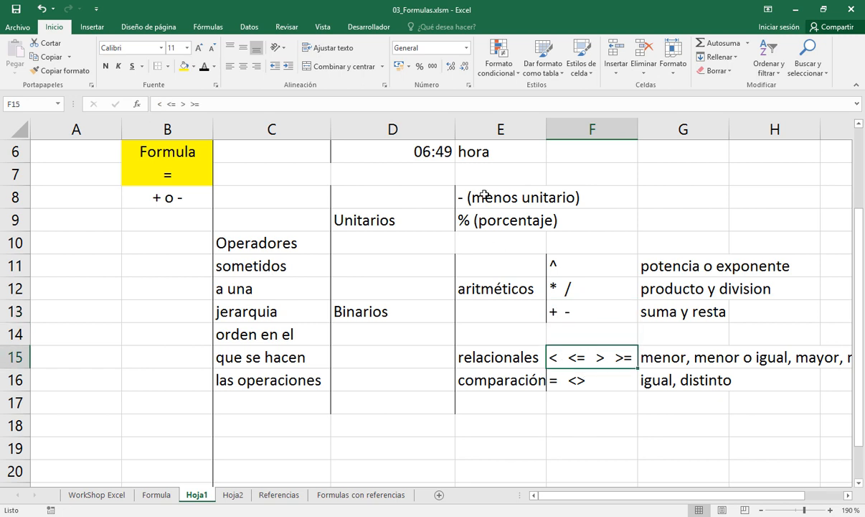
pyautogui.moveTo(459, 191); pyautogui.dragTo(528, 327)
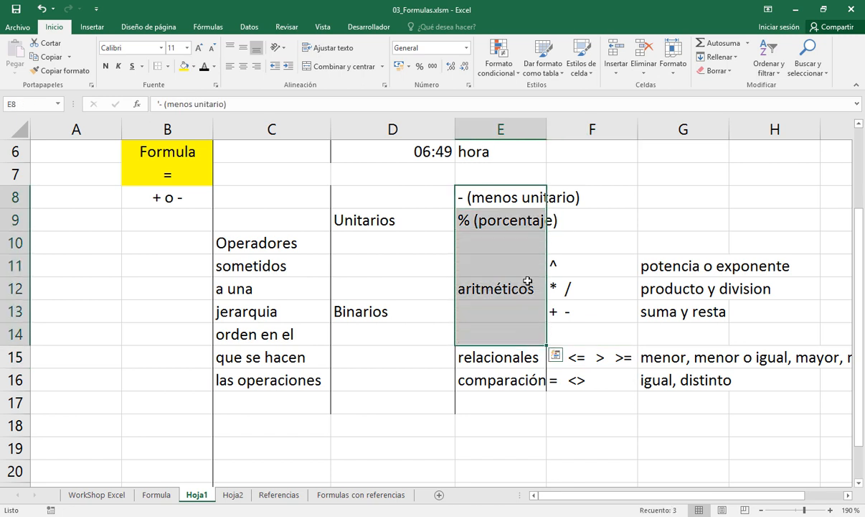
pyautogui.click(495, 201)
pyautogui.press('Down')
pyautogui.press('Down')
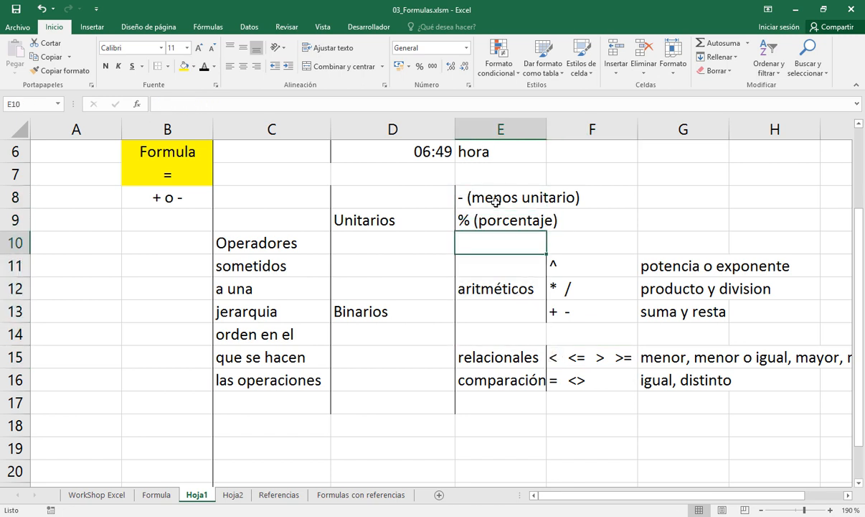
pyautogui.press('Right')
pyautogui.press('Down')
pyautogui.press('Down')
pyautogui.press('Down')
pyautogui.press('Down')
pyautogui.press('Down')
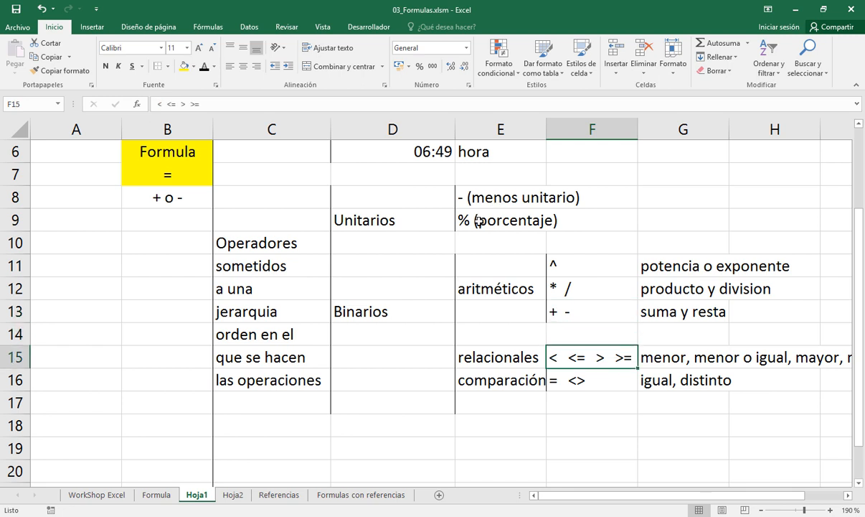
# Return to sheet Hoja2 and copy the expression from C58 to C59
pyautogui.click(233, 495)
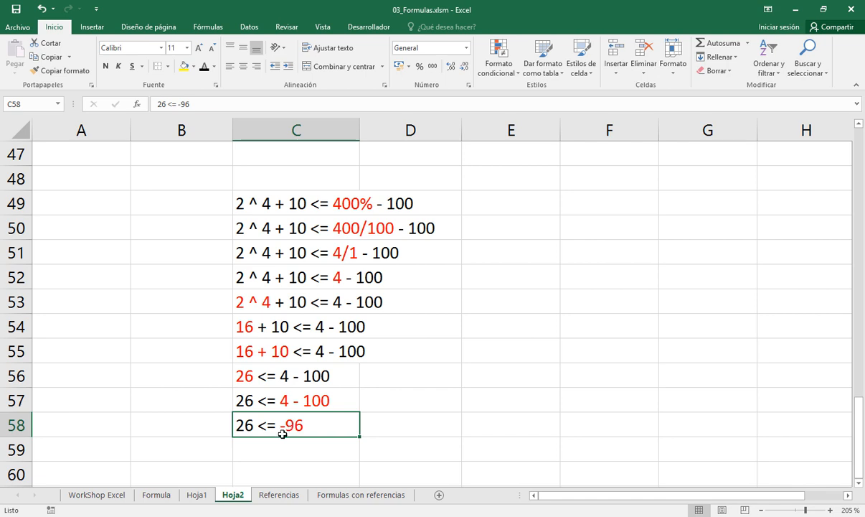
pyautogui.hotkey('ctrl', 'c')
pyautogui.press('Down')
pyautogui.press('Return')
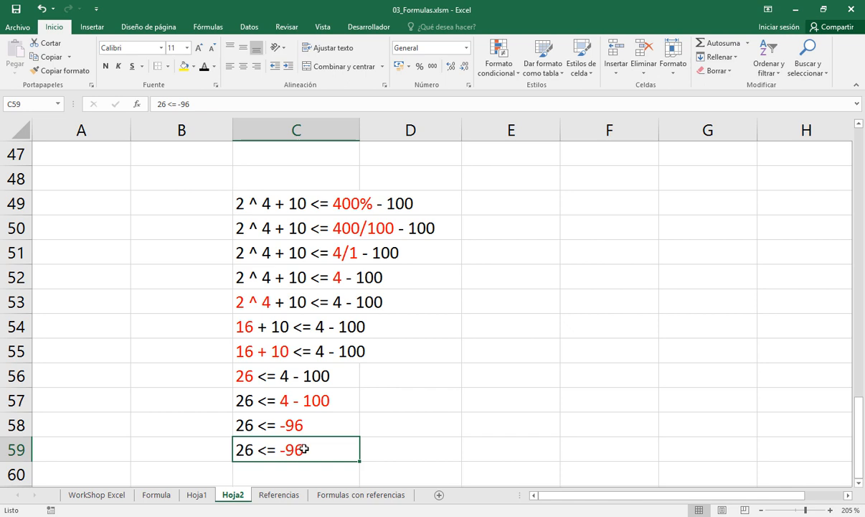
# Replace the expression in C59 with FALSO and colour it red
pyautogui.write('FALSO')
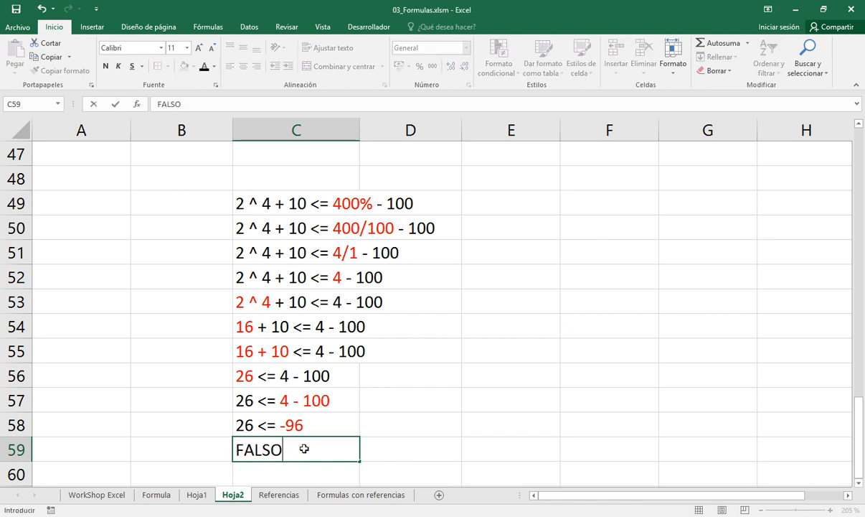
pyautogui.press('Return')
pyautogui.press('Up')
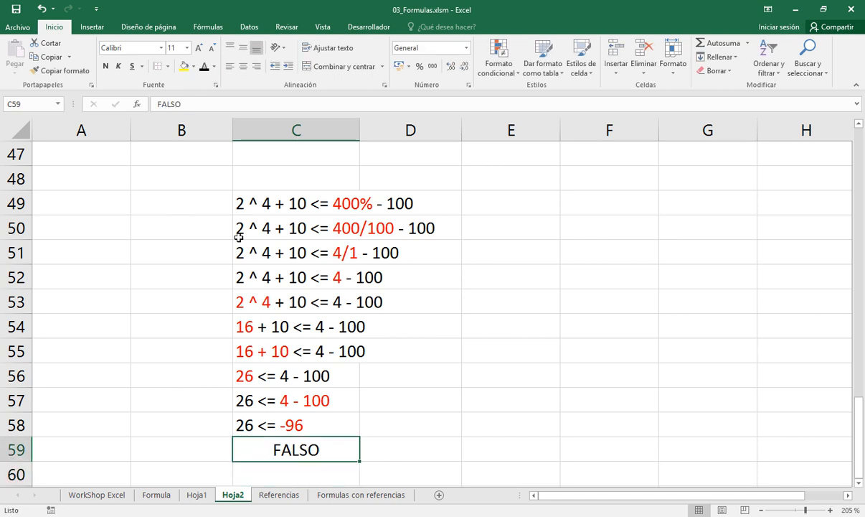
pyautogui.click(213, 66)
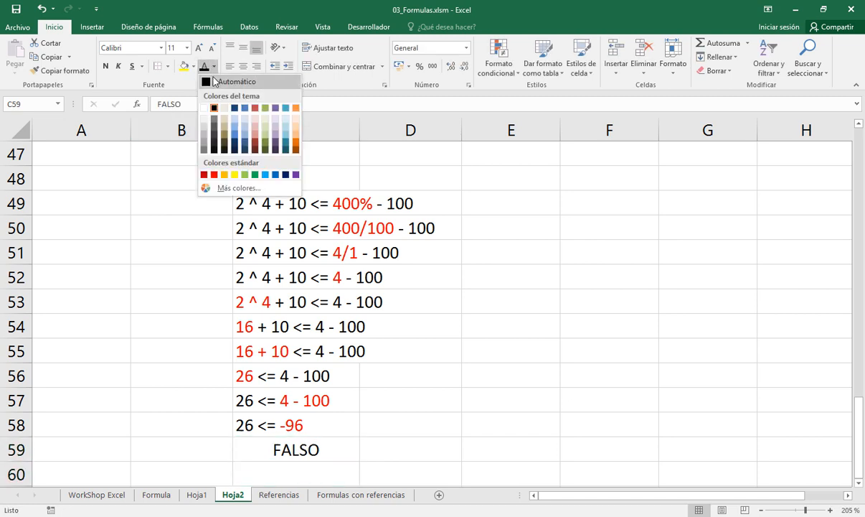
pyautogui.click(214, 174)
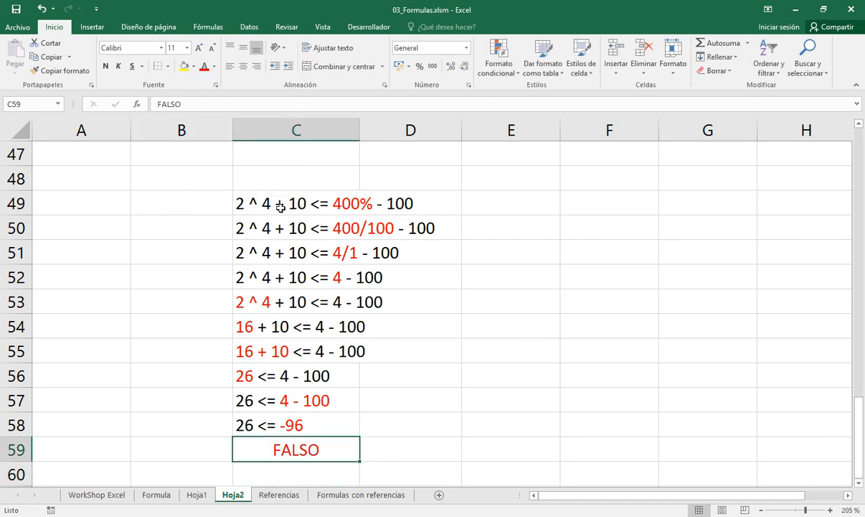
# Fill cell F49, in the same row as the original comparison expression, with yellow
pyautogui.click(256, 195)
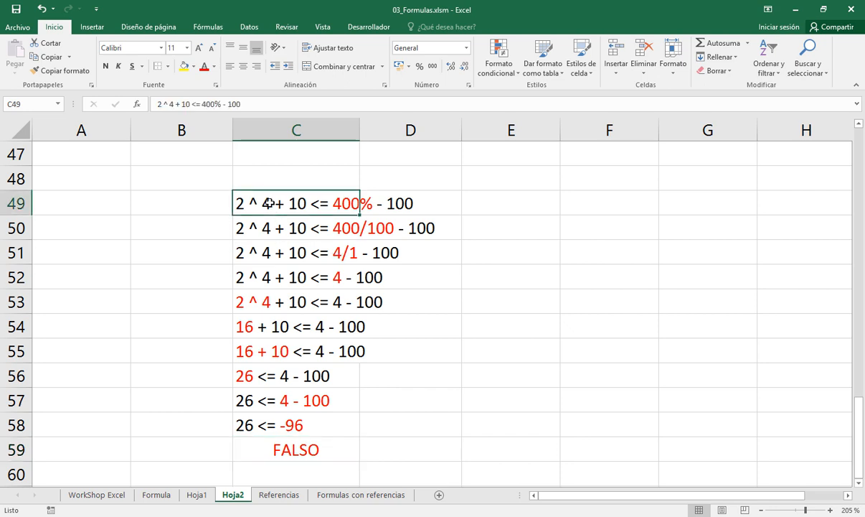
pyautogui.click(584, 206)
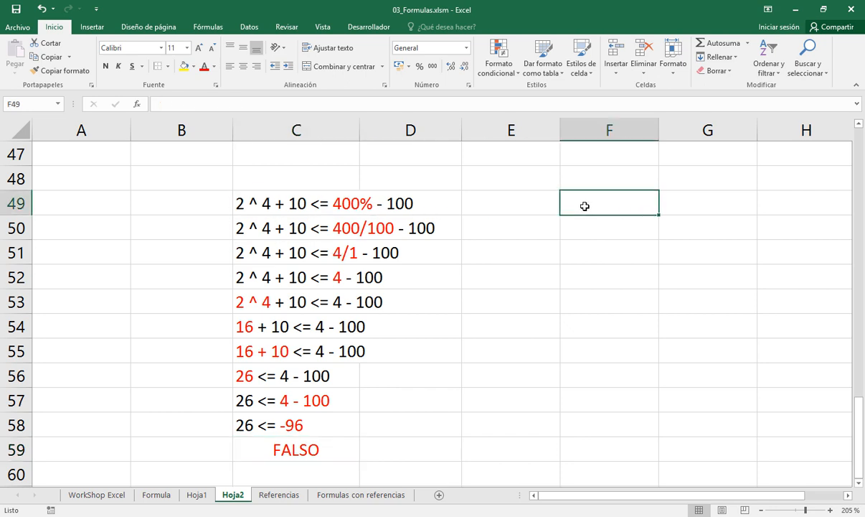
pyautogui.click(182, 66)
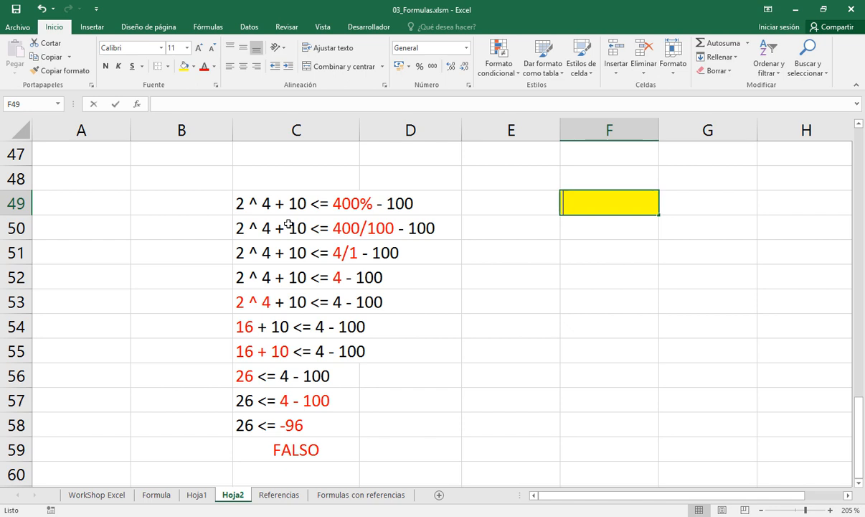
# Enter the formula =2 ^ 4 + 10 <= 400% - 100 in F49
pyautogui.write('=2 ')
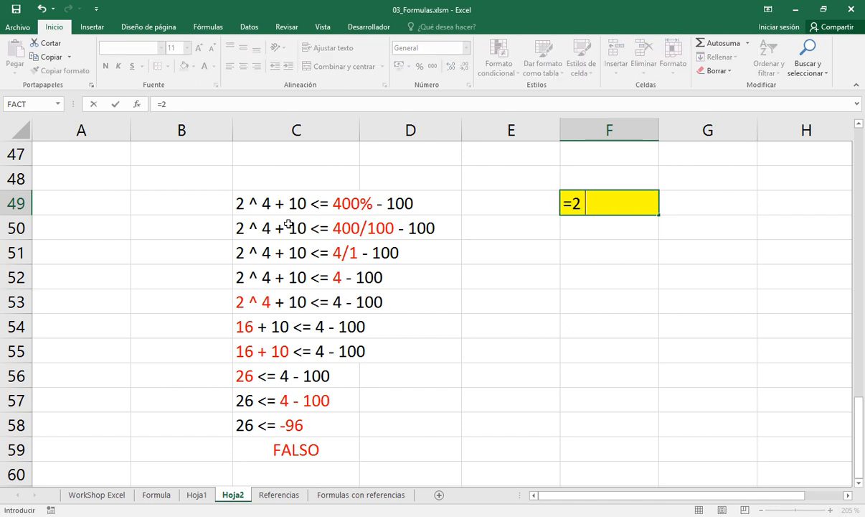
pyautogui.write('^ 4 + 10 <')
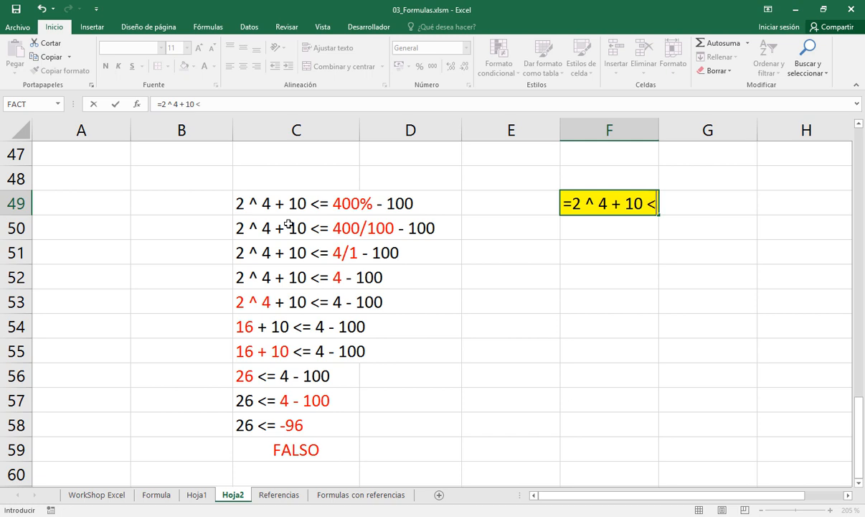
pyautogui.write('= 400')
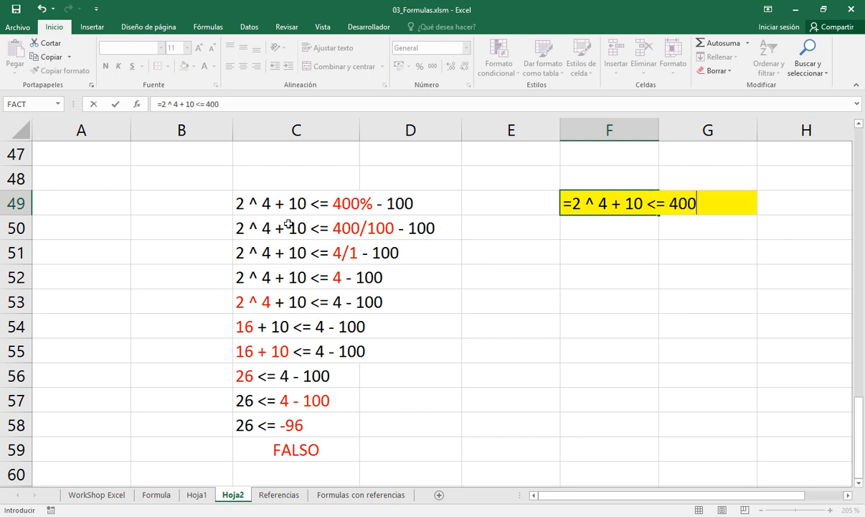
pyautogui.write('% - 100')
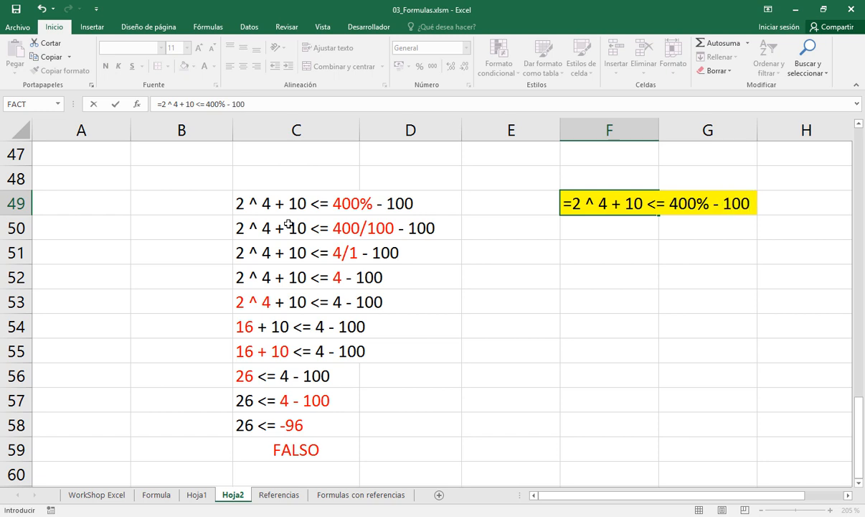
pyautogui.press('Return')
pyautogui.press('Up')
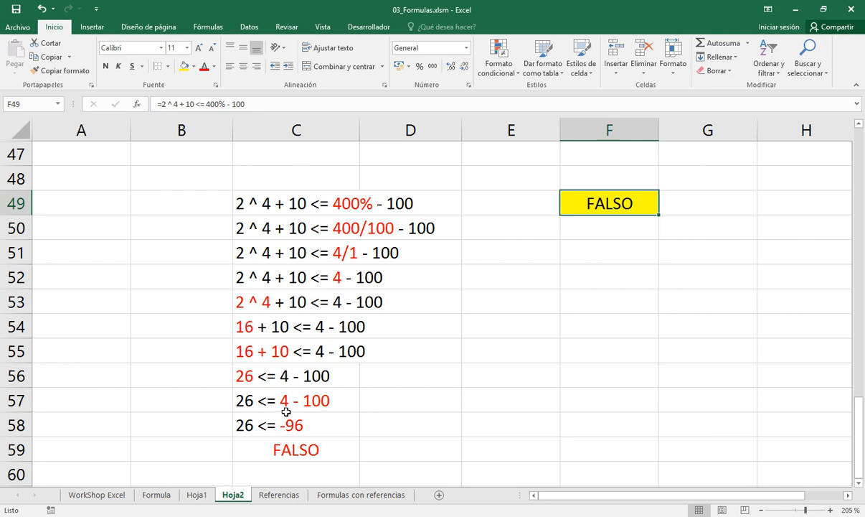
# Examine the precedence of unary, arithmetic and relational operators on sheet Hoja1, checking it against the worked expression on sheet Hoja2
pyautogui.click(197, 495)
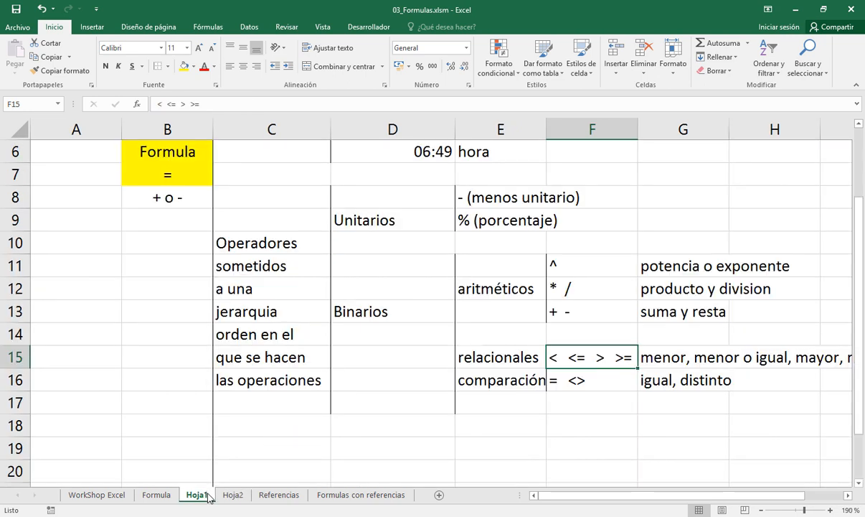
pyautogui.click(462, 200)
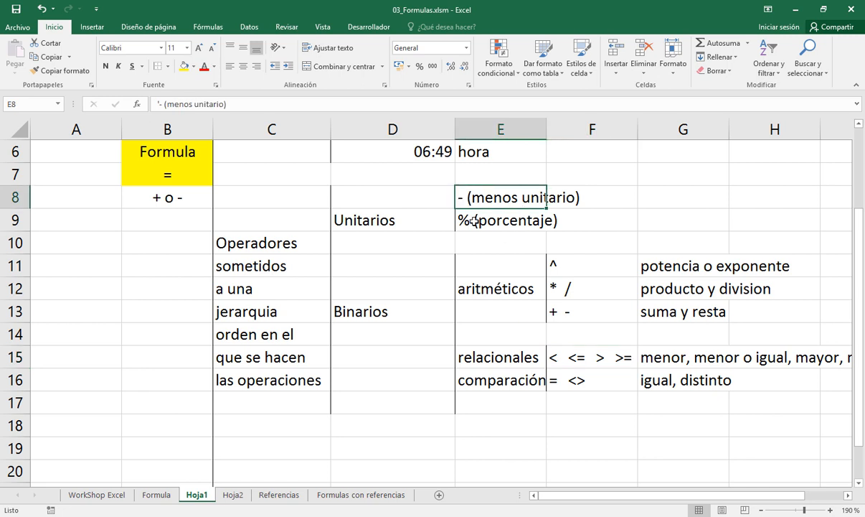
pyautogui.click(474, 222)
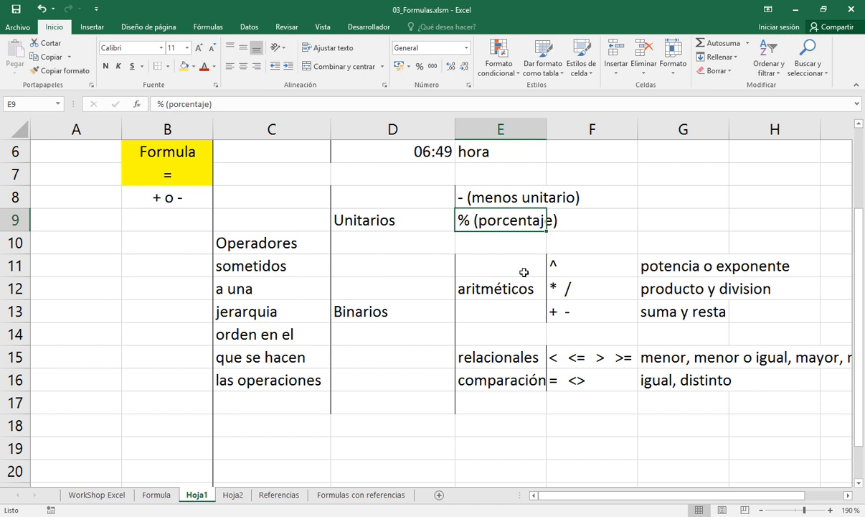
pyautogui.moveTo(494, 257); pyautogui.dragTo(565, 309)
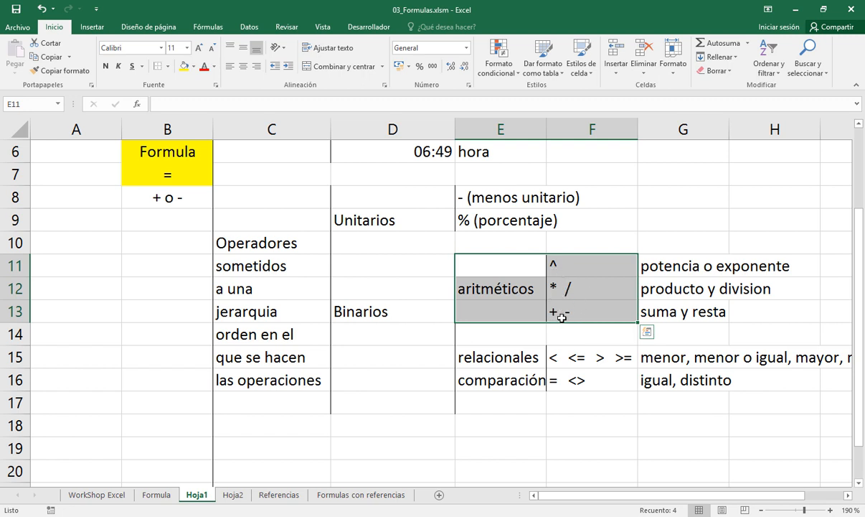
pyautogui.click(565, 287)
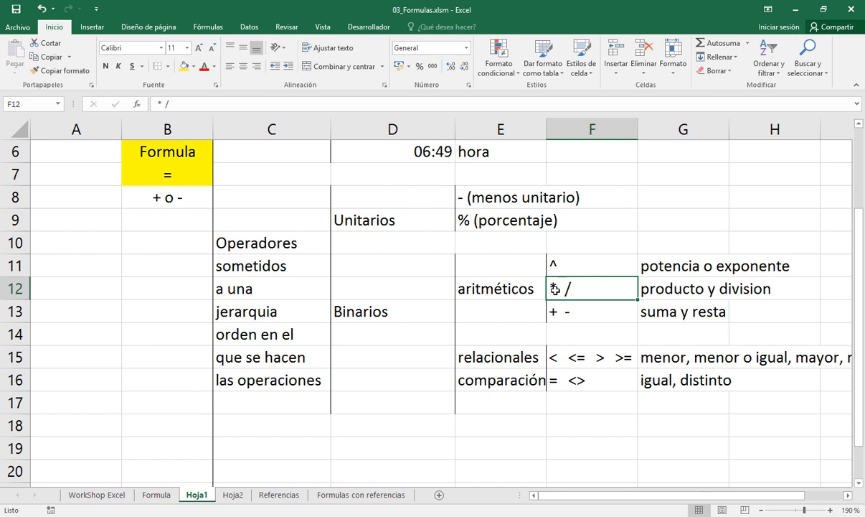
pyautogui.click(233, 495)
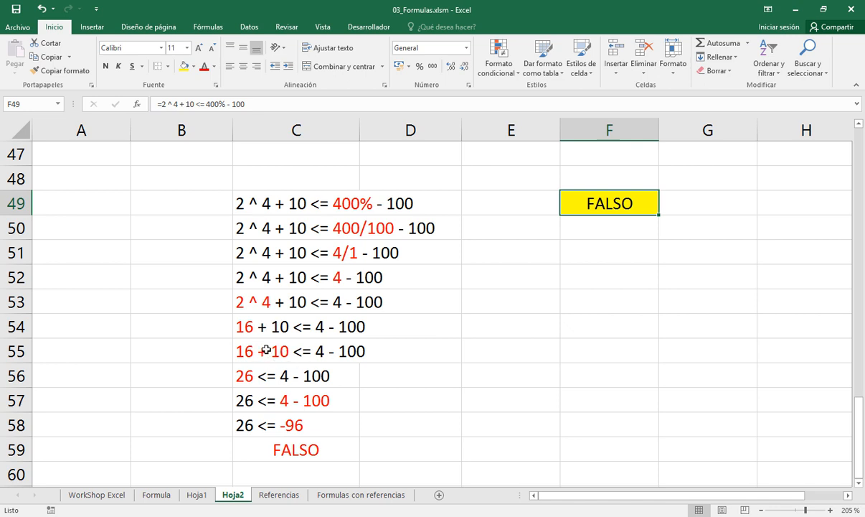
pyautogui.click(196, 494)
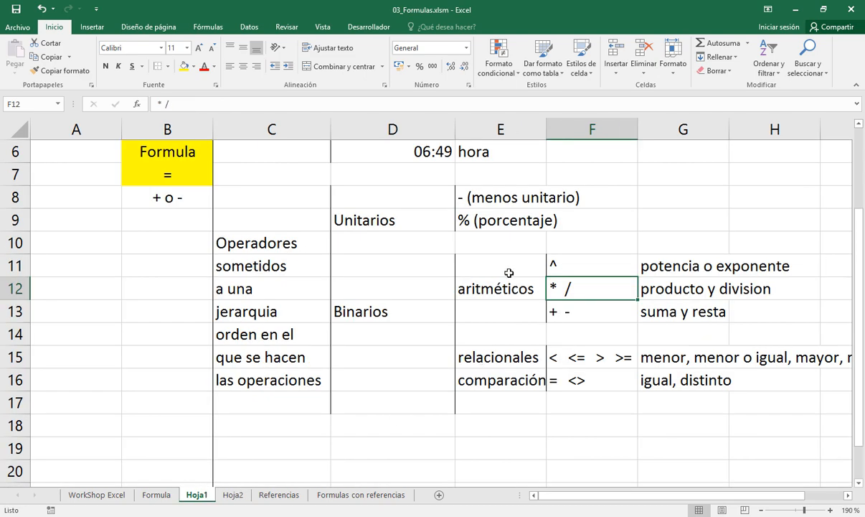
pyautogui.moveTo(480, 257); pyautogui.dragTo(557, 321)
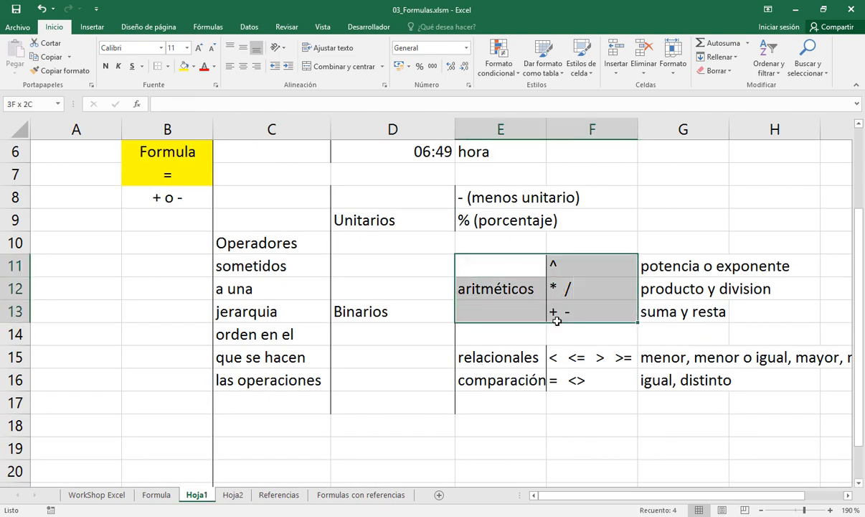
pyautogui.click(529, 354)
pyautogui.moveTo(539, 375); pyautogui.dragTo(549, 386)
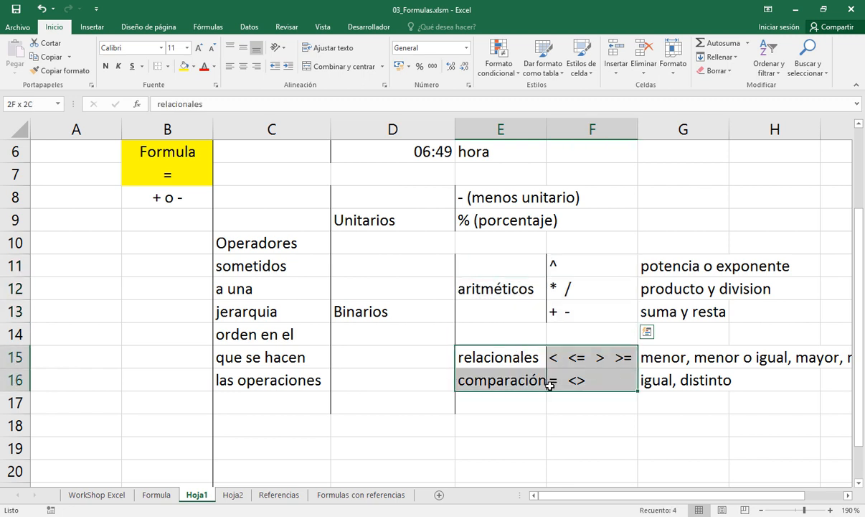
# Enter the operator category "de texto" in E18, below the comparison operators
pyautogui.click(493, 421)
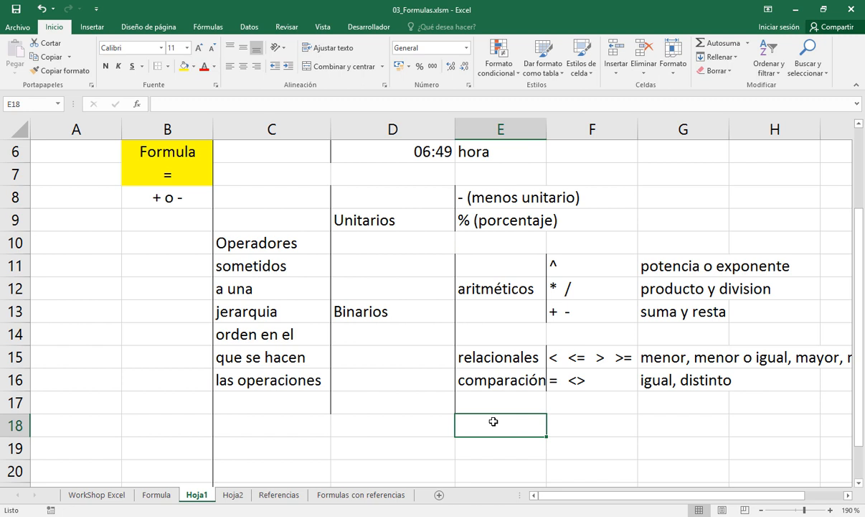
pyautogui.write('unir')
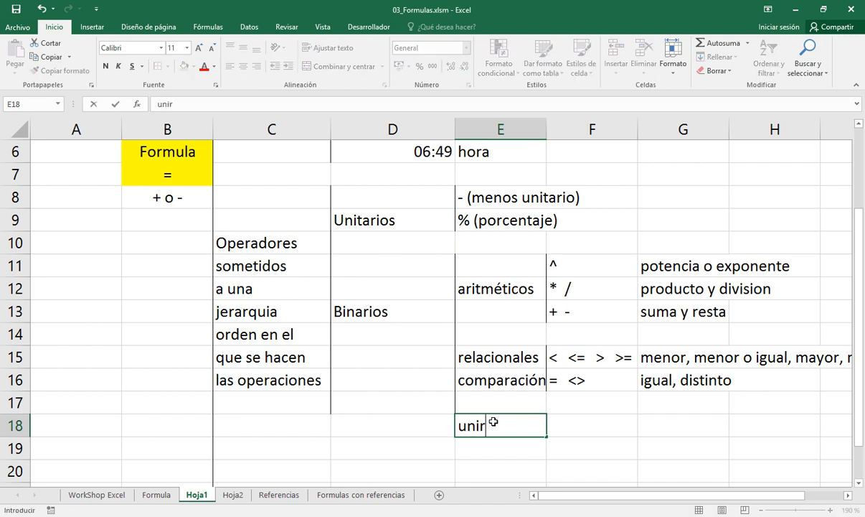
pyautogui.press('BackSpace')
pyautogui.press('BackSpace')
pyautogui.press('BackSpace')
pyautogui.write('de text')
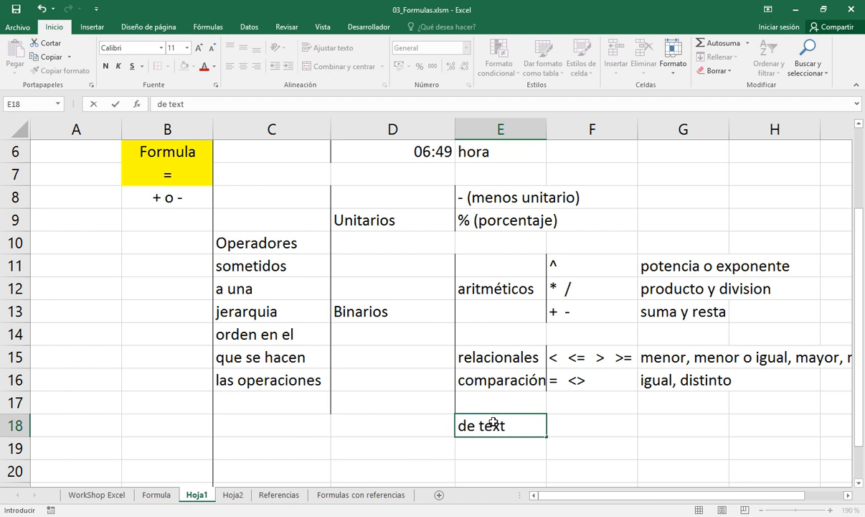
pyautogui.write('o')
pyautogui.press('Tab')
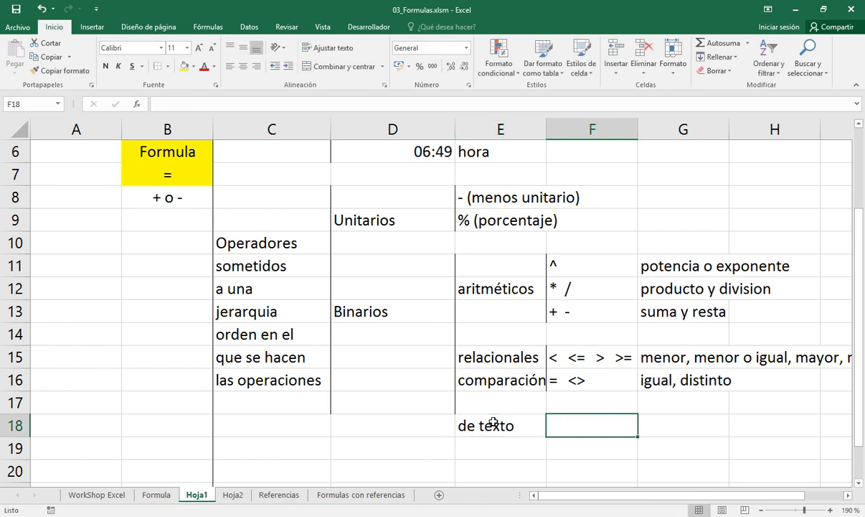
# Enter the operator & in F18 and its description "unir textos" in G18
pyautogui.write('&')
pyautogui.click(669, 429)
pyautogui.write('unir dos ')
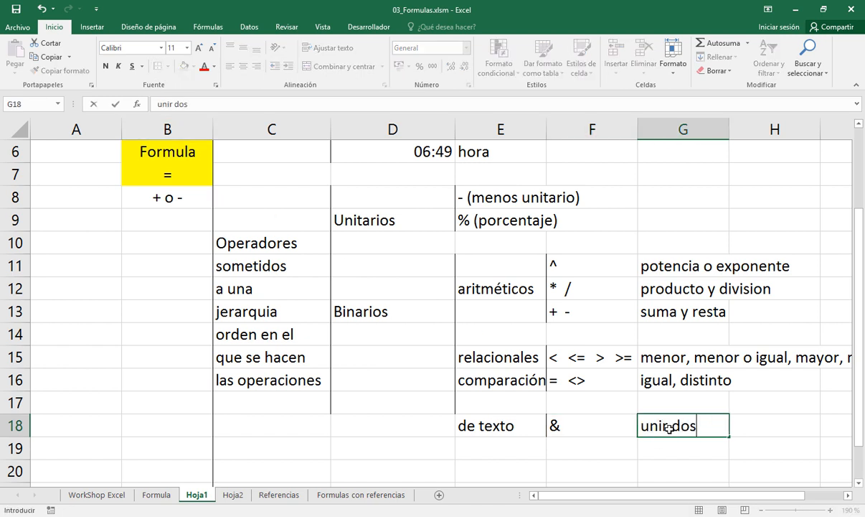
pyautogui.write('te')
pyautogui.press('BackSpace')
pyautogui.press('BackSpace')
pyautogui.press('BackSpace')
pyautogui.press('BackSpace')
pyautogui.press('BackSpace')
pyautogui.press('BackSpace')
pyautogui.write('textos')
pyautogui.press('Return')
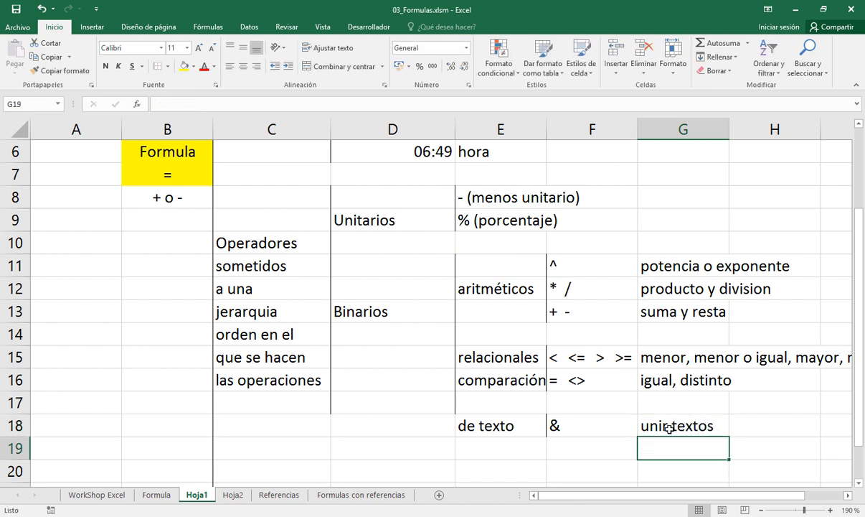
pyautogui.click(668, 428)
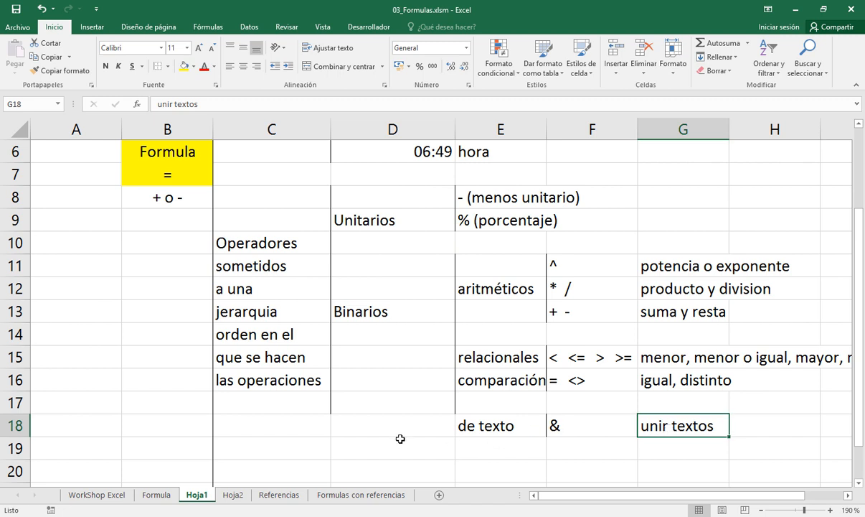
# Extend the vertical bracket lines beside columns D and E down through rows 18 and 19
pyautogui.moveTo(377, 427); pyautogui.dragTo(378, 440)
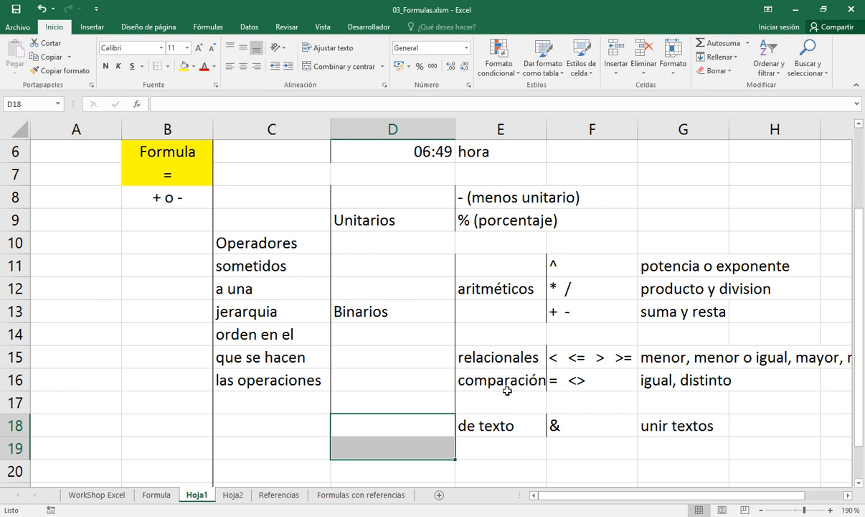
pyautogui.moveTo(502, 423); pyautogui.dragTo(498, 441)
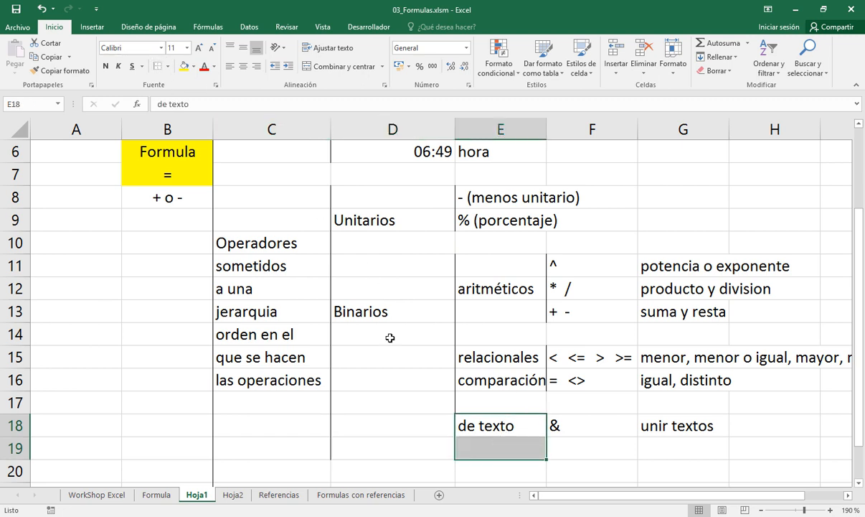
# Copy the expression 4 + 5 / 2 * 5 - 10 from C39 to C63 on sheet Hoja2 and make its text entirely black
pyautogui.click(233, 494)
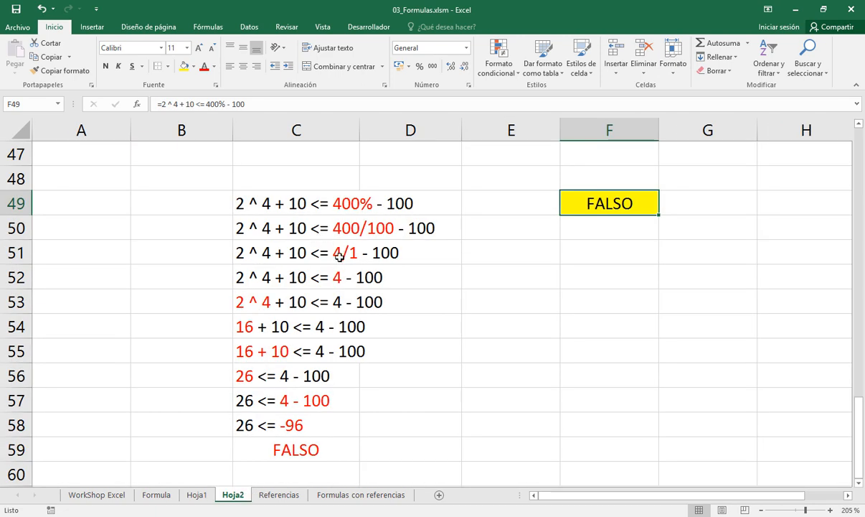
pyautogui.scroll(3, 339, 256)
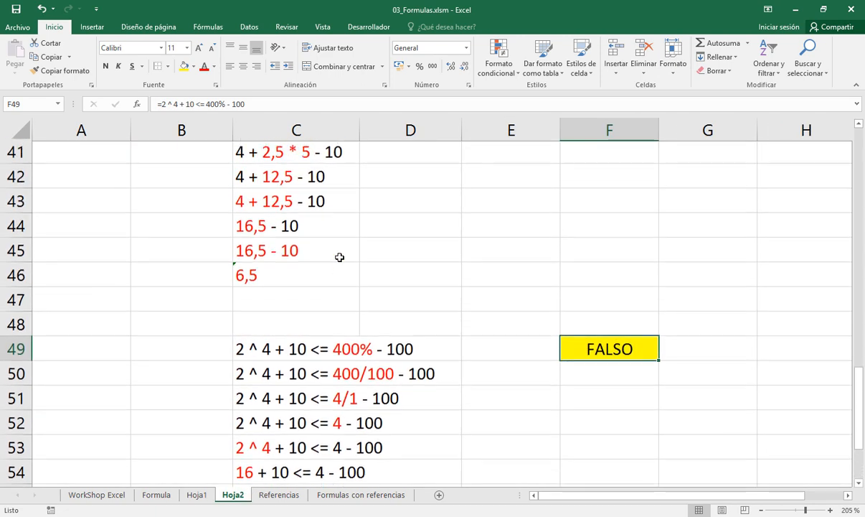
pyautogui.scroll(-1, 340, 257)
pyautogui.scroll(4, 339, 259)
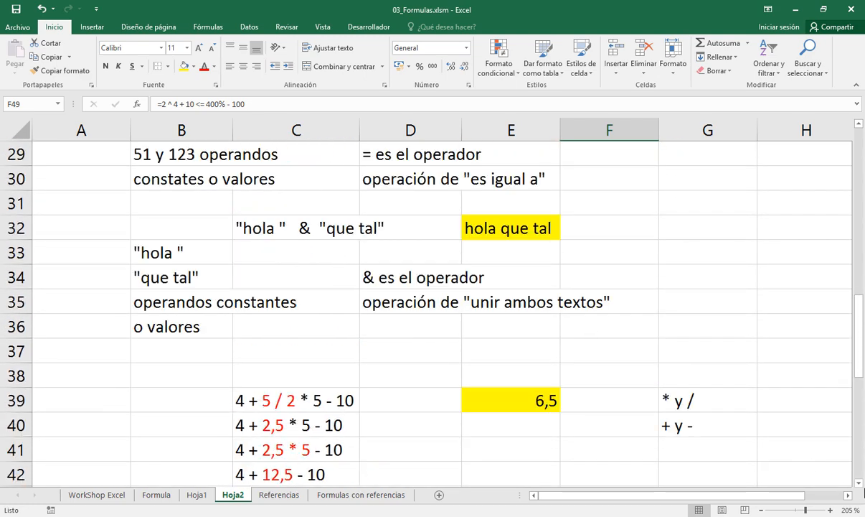
pyautogui.click(858, 484)
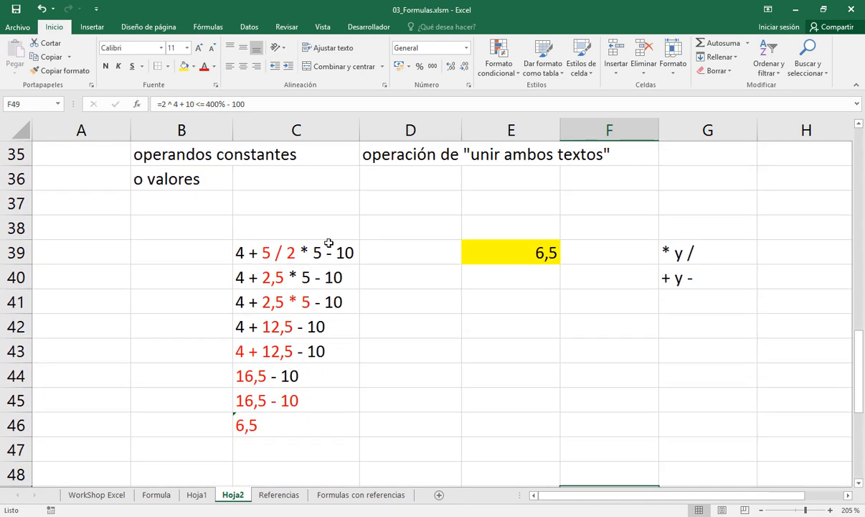
pyautogui.click(310, 259)
pyautogui.hotkey('ctrl', 'c')
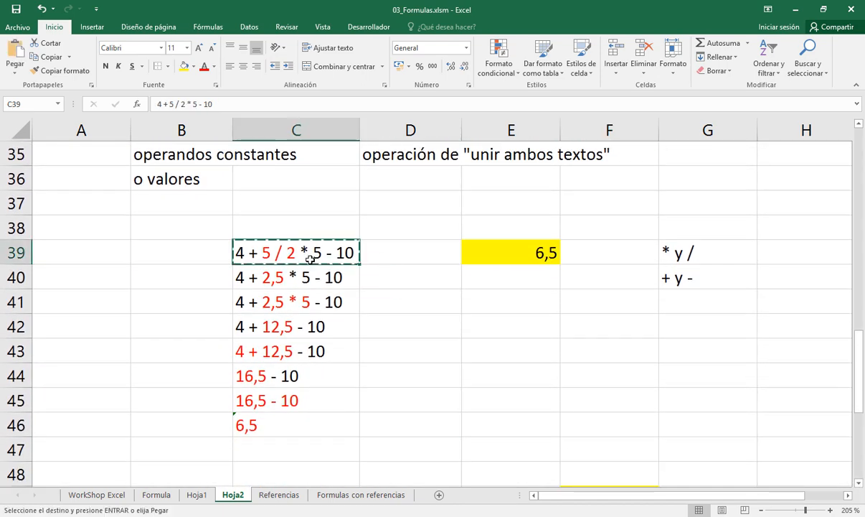
pyautogui.scroll(-1, 310, 259)
pyautogui.scroll(-9, 310, 260)
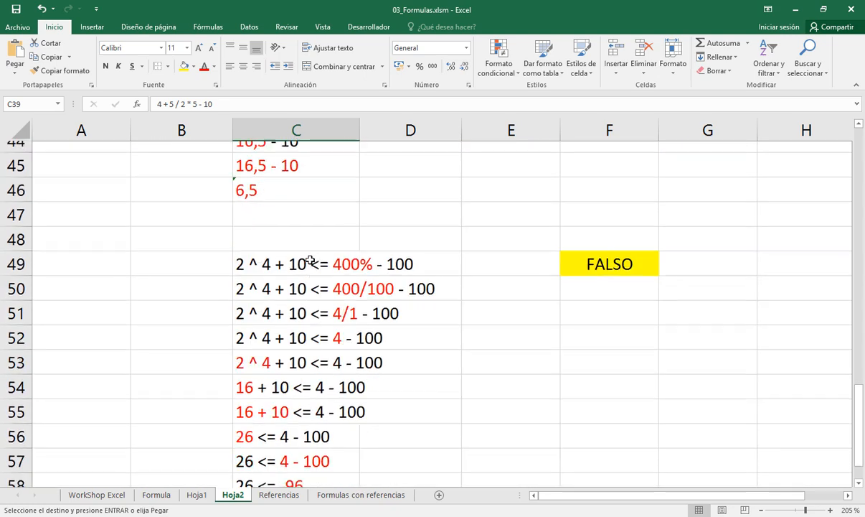
pyautogui.click(859, 124)
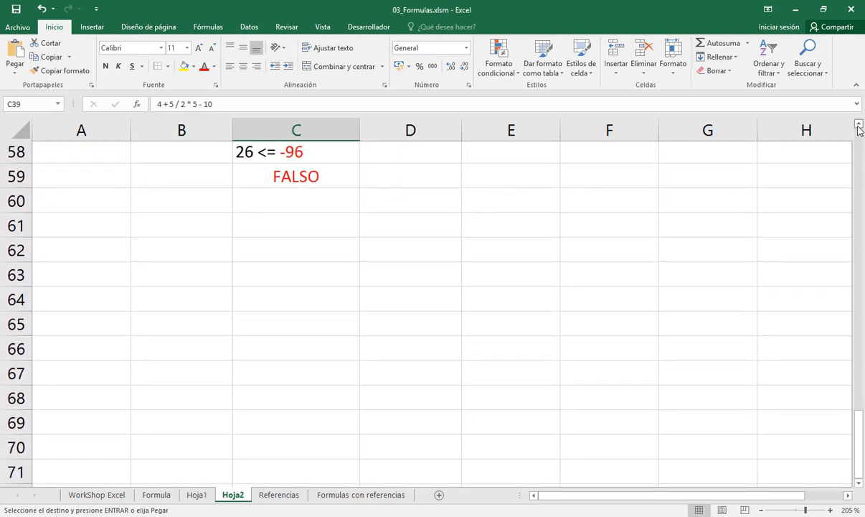
pyautogui.click(333, 268)
pyautogui.press('Return')
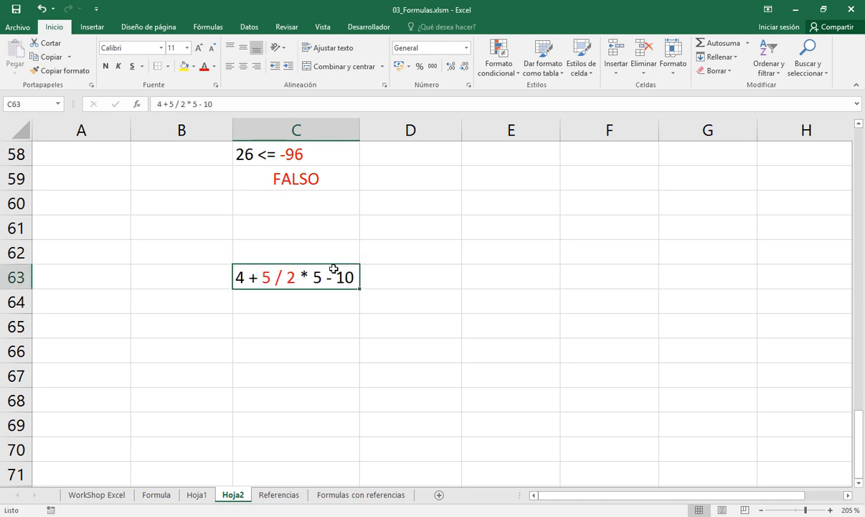
pyautogui.click(214, 66)
pyautogui.click(216, 81)
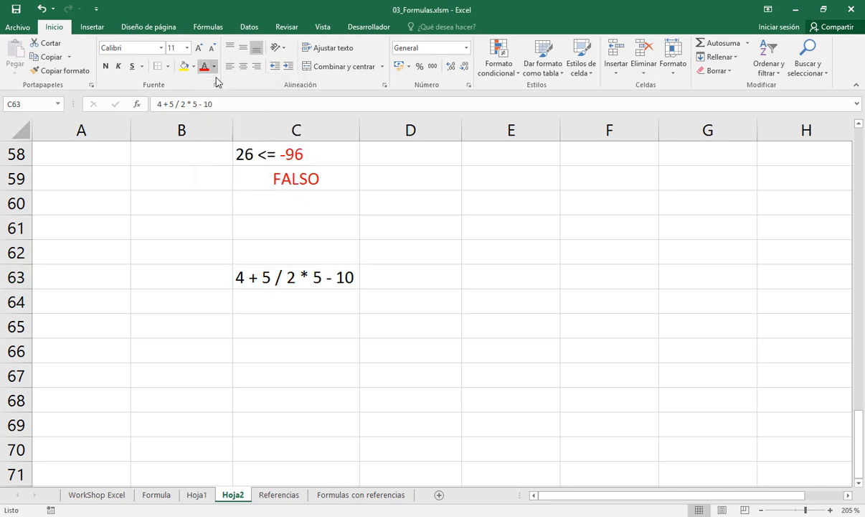
# Enclose 4 + 5 in parentheses in the expression in C63
pyautogui.doubleClick(340, 285)
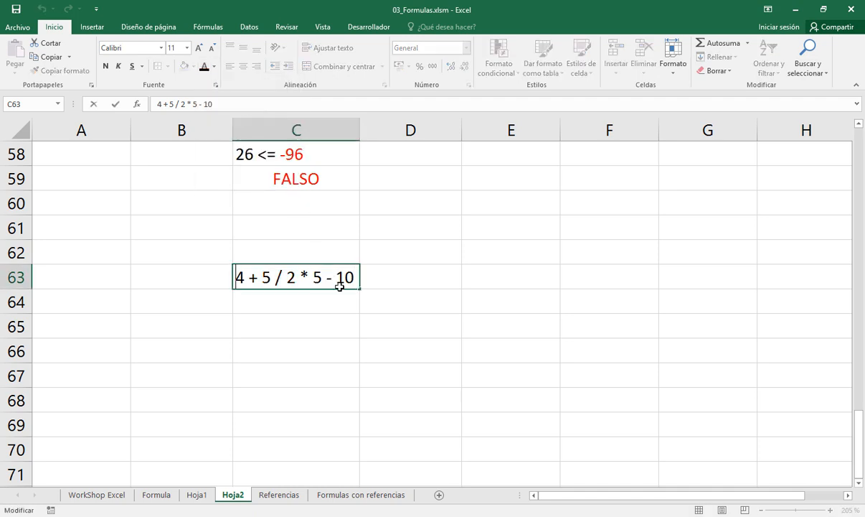
pyautogui.press('Home')
pyautogui.write('(')
pyautogui.press('Right')
pyautogui.press('Right')
pyautogui.press('Right')
pyautogui.press('Right')
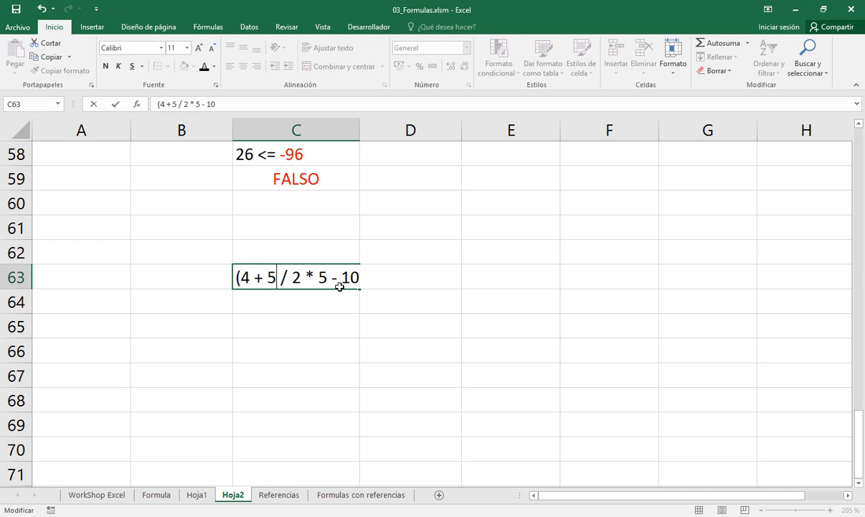
pyautogui.write(')')
# Enclose 5 - 10 in parentheses at the end of the expression in C63
pyautogui.press('Right')
pyautogui.press('Right')
pyautogui.press('Right')
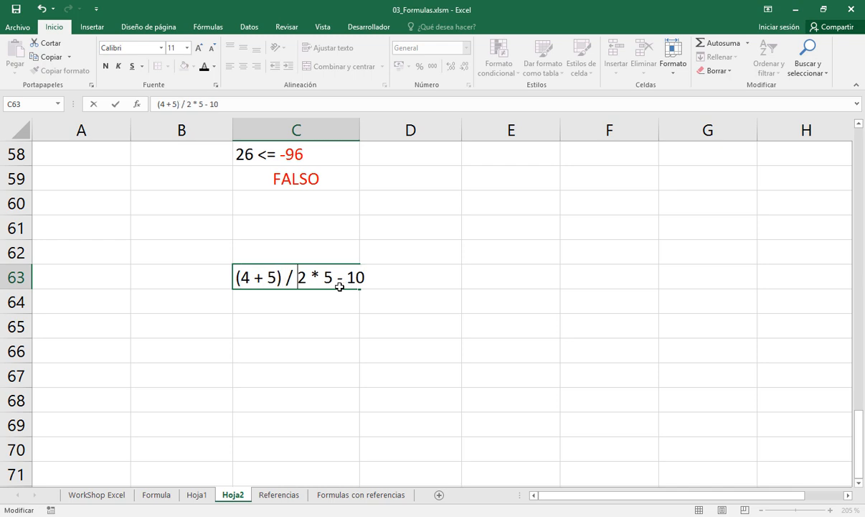
pyautogui.press('Right')
pyautogui.press('Right')
pyautogui.press('Right')
pyautogui.press('Right')
pyautogui.write('(')
pyautogui.press('Right')
pyautogui.press('Right')
pyautogui.press('Right')
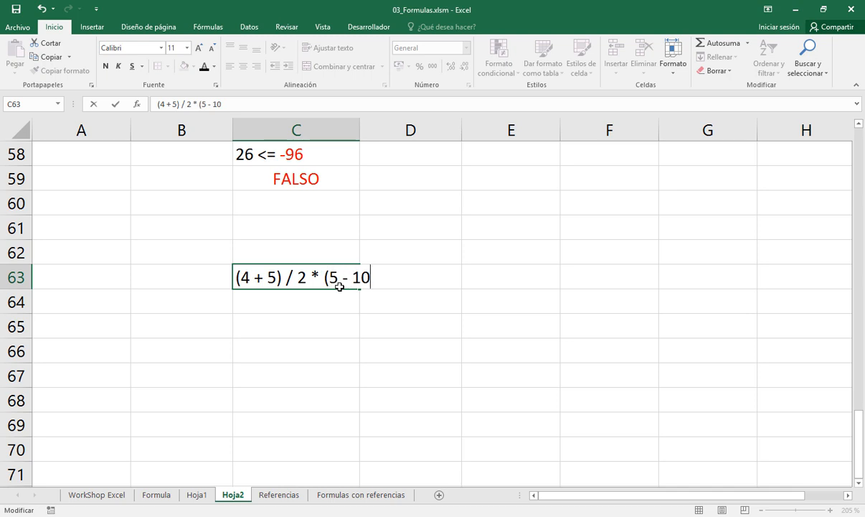
pyautogui.write(')')
# Enclose the division in outer parentheses so that C63 reads ( (4 + 5) / 2) * (5 - 10)
pyautogui.press('Left')
pyautogui.press('Left')
pyautogui.press('Left')
pyautogui.press('Left')
pyautogui.press('Left')
pyautogui.press('Left')
pyautogui.press('Left')
pyautogui.press('Left')
pyautogui.press('Left')
pyautogui.press('Left')
pyautogui.press('Left')
pyautogui.press('Left')
pyautogui.press('Left')
pyautogui.press('Left')
pyautogui.press('Left')
pyautogui.press('Left')
pyautogui.press('Left')
pyautogui.press('Left')
pyautogui.press('Left')
pyautogui.press('Left')
pyautogui.write('(')
pyautogui.press('Right')
pyautogui.press('Right')
pyautogui.press('Right')
pyautogui.press('Right')
pyautogui.press('Right')
pyautogui.press('Right')
pyautogui.press('Right')
pyautogui.press('Right')
pyautogui.press('Right')
pyautogui.press('Right')
pyautogui.press('Right')
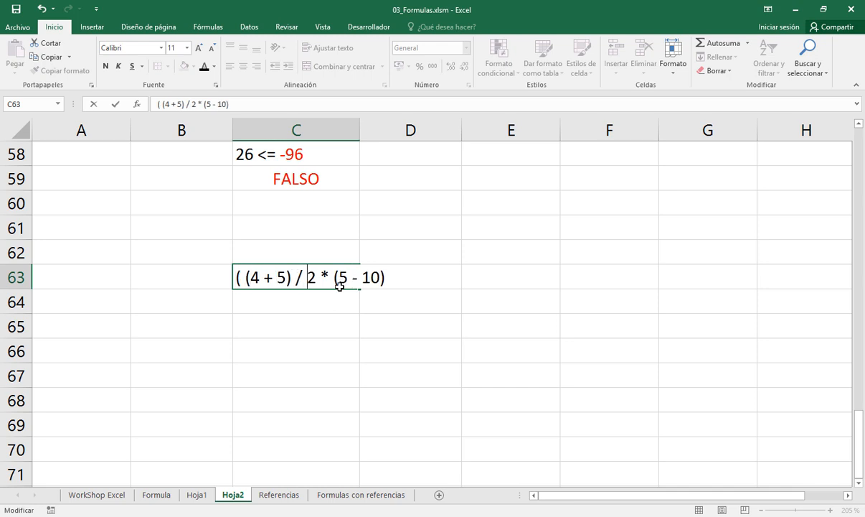
pyautogui.write(')')
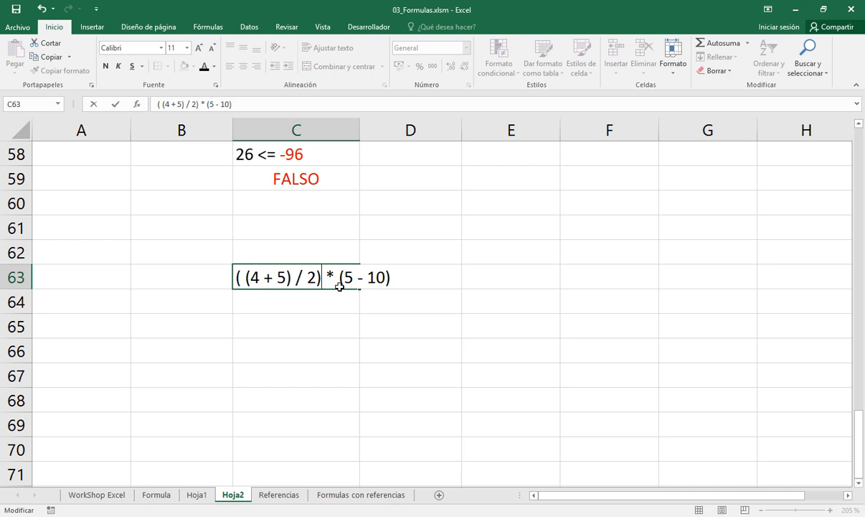
pyautogui.press('Return')
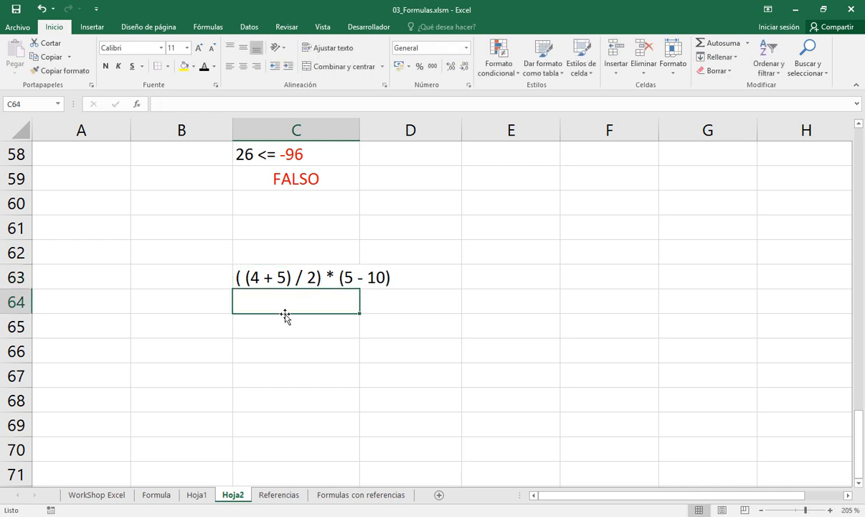
# Enter the note "( ) no es un operador, son simbolos de agrupacion, cambian la jerarquia" in cell A62
pyautogui.click(93, 247)
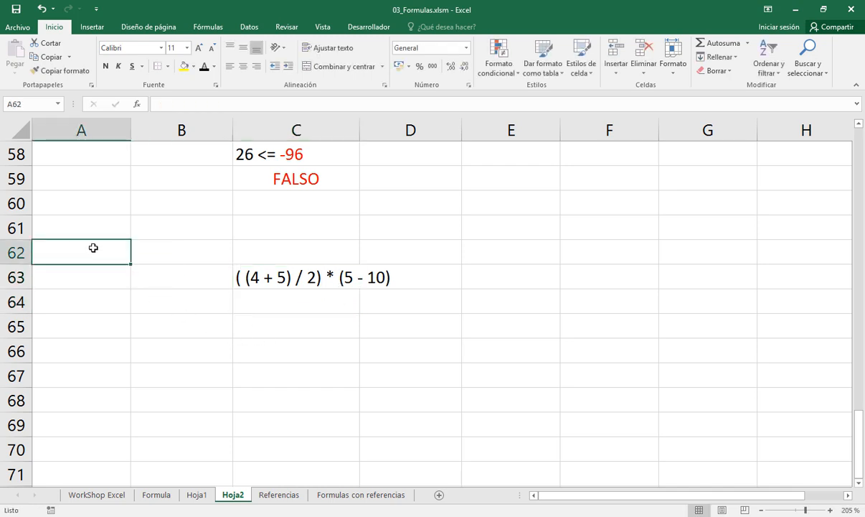
pyautogui.write('( )')
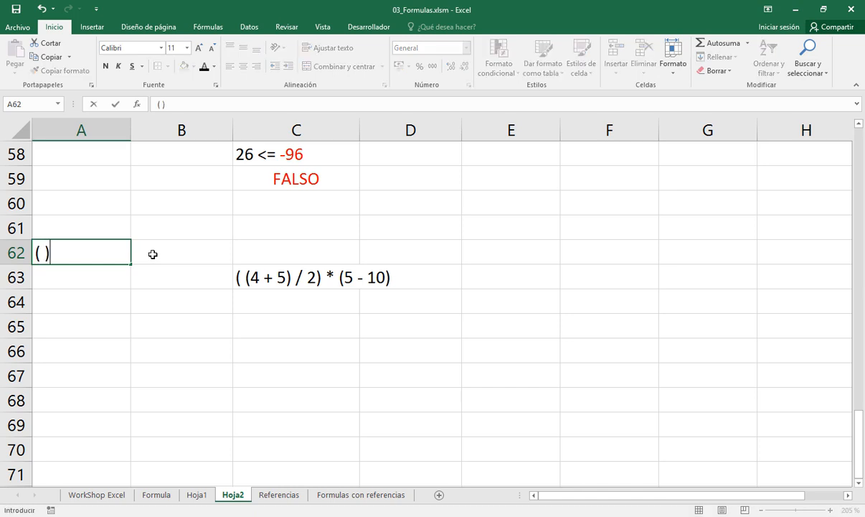
pyautogui.write(' no es ')
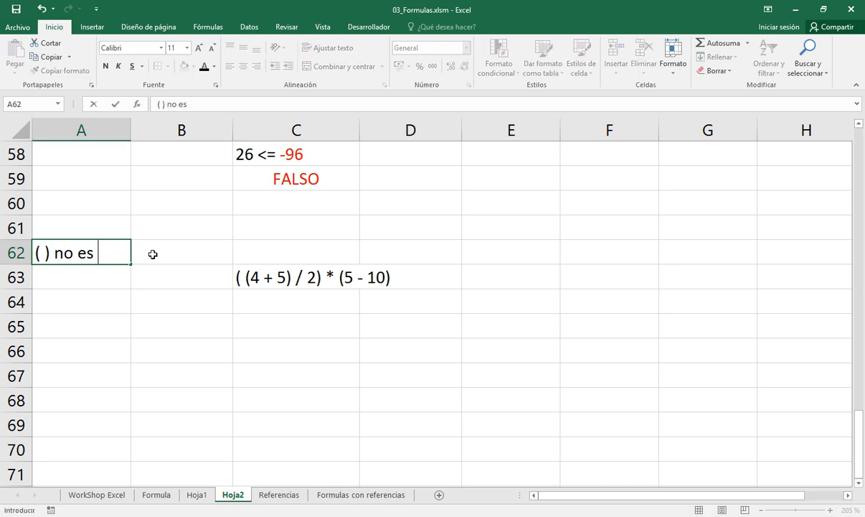
pyautogui.write('un opera')
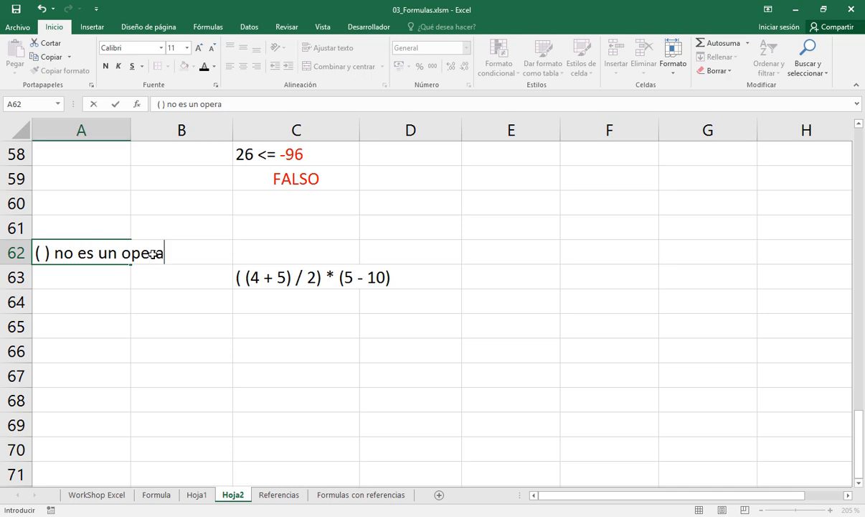
pyautogui.write('dor, es un si')
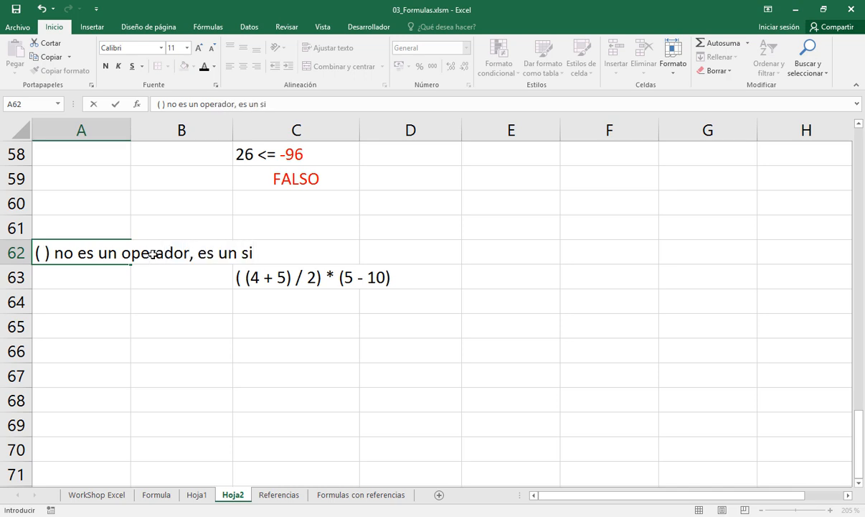
pyautogui.press('BackSpace')
pyautogui.press('BackSpace')
pyautogui.press('BackSpace')
pyautogui.press('BackSpace')
pyautogui.press('BackSpace')
pyautogui.press('BackSpace')
pyautogui.press('BackSpace')
pyautogui.press('BackSpace')
pyautogui.press('BackSpace')
pyautogui.write('son')
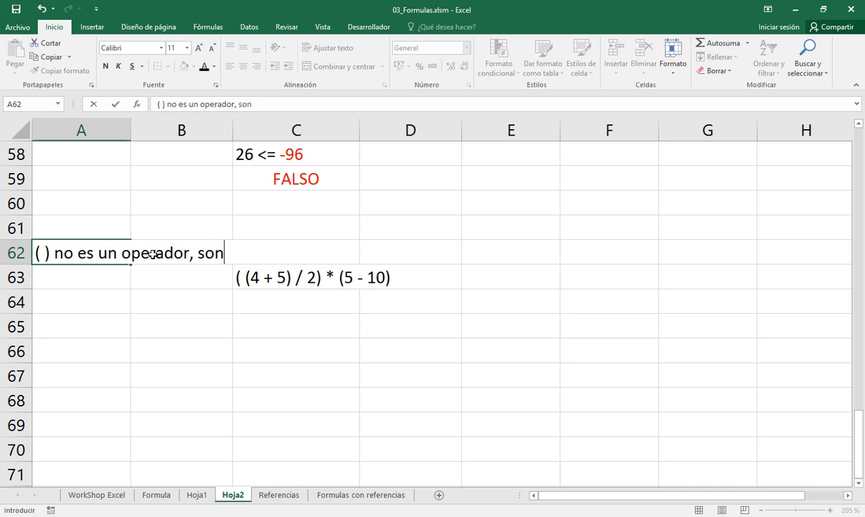
pyautogui.write(' simbolo')
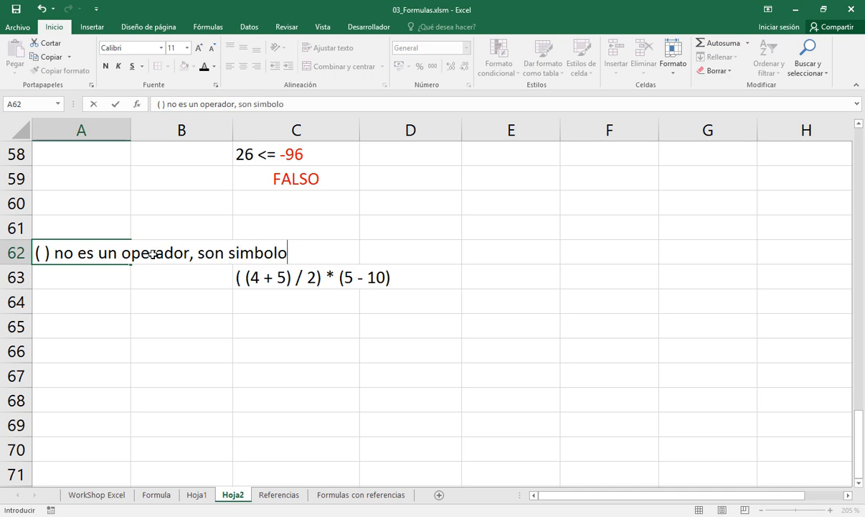
pyautogui.write('s de ag')
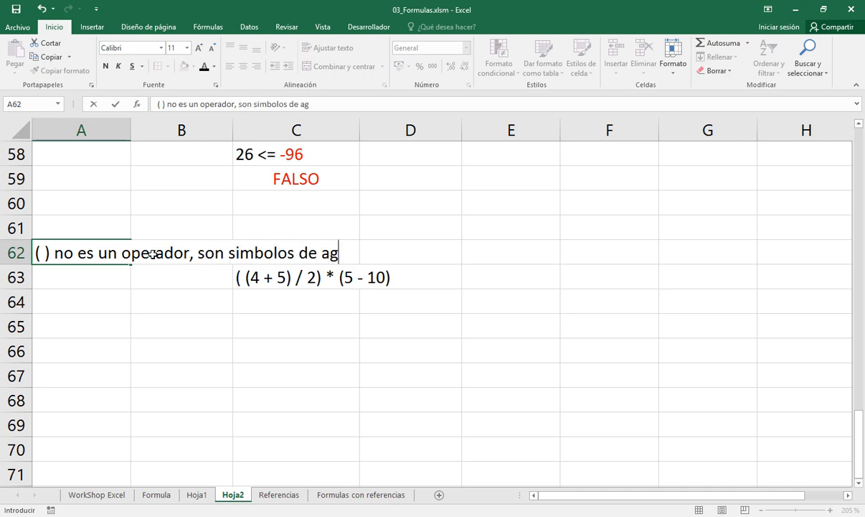
pyautogui.write('rupacion')
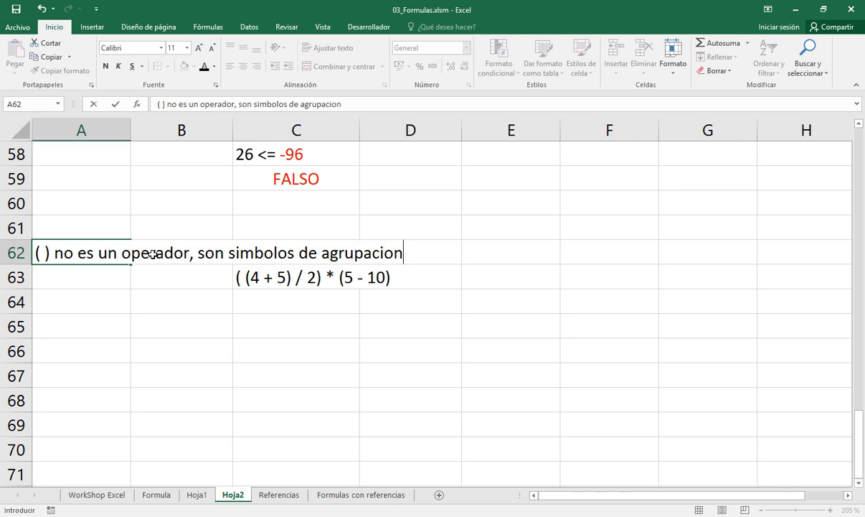
pyautogui.write(', cambi')
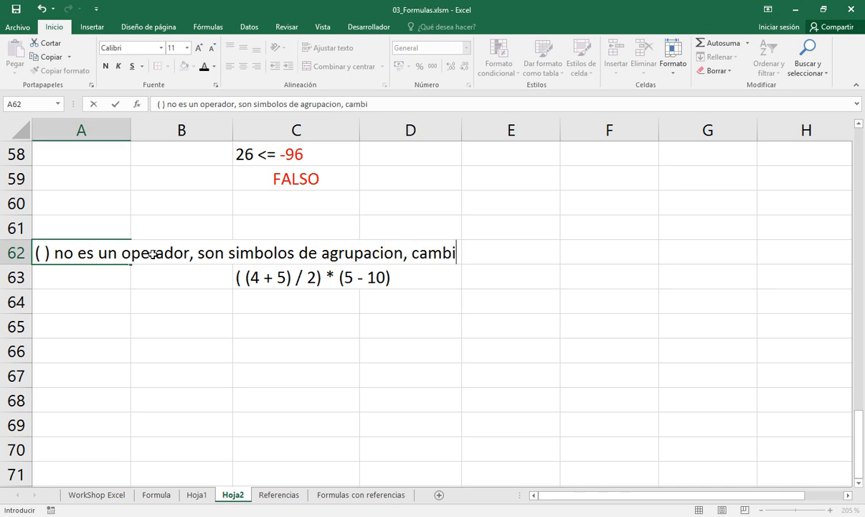
pyautogui.write('an la jerar')
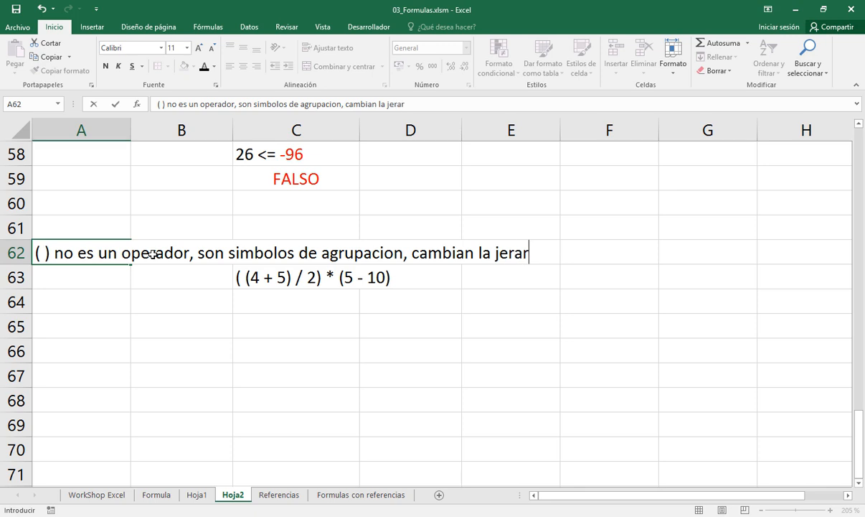
pyautogui.write('quia')
pyautogui.press('Return')
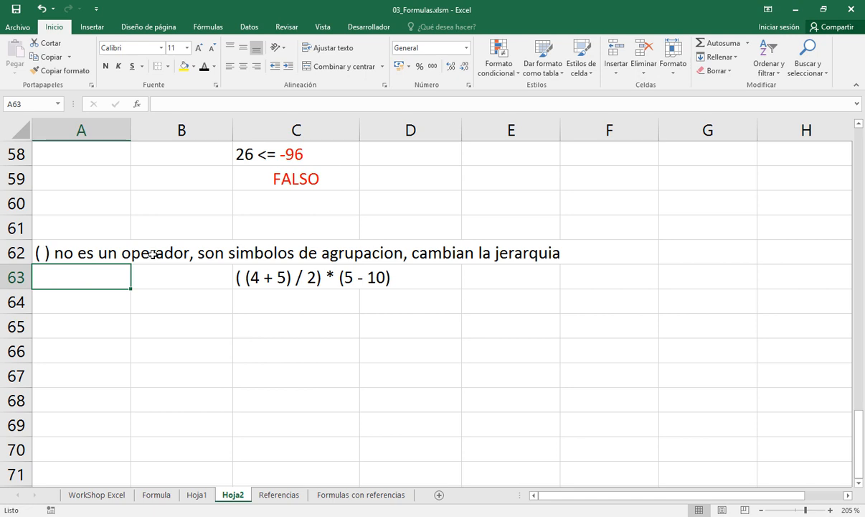
# Color the inner group (4 + 5) of the expression in C63 red
pyautogui.press('Right')
pyautogui.press('Right')
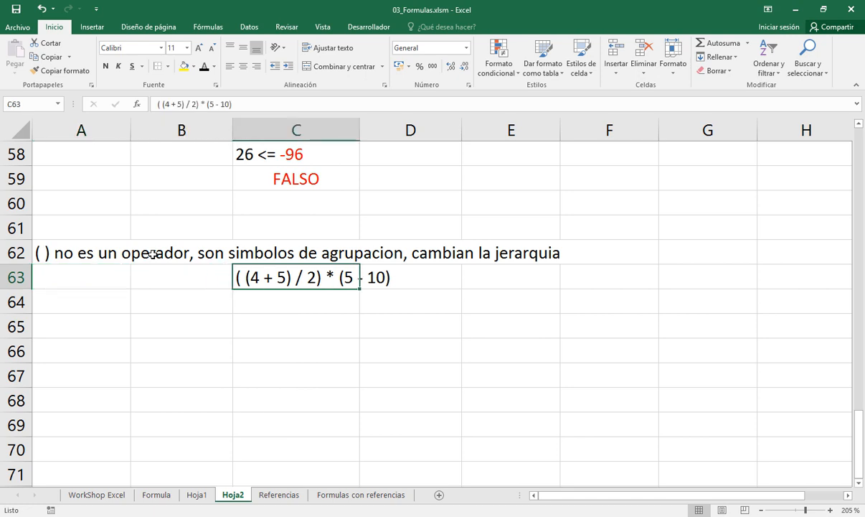
pyautogui.press('F2')
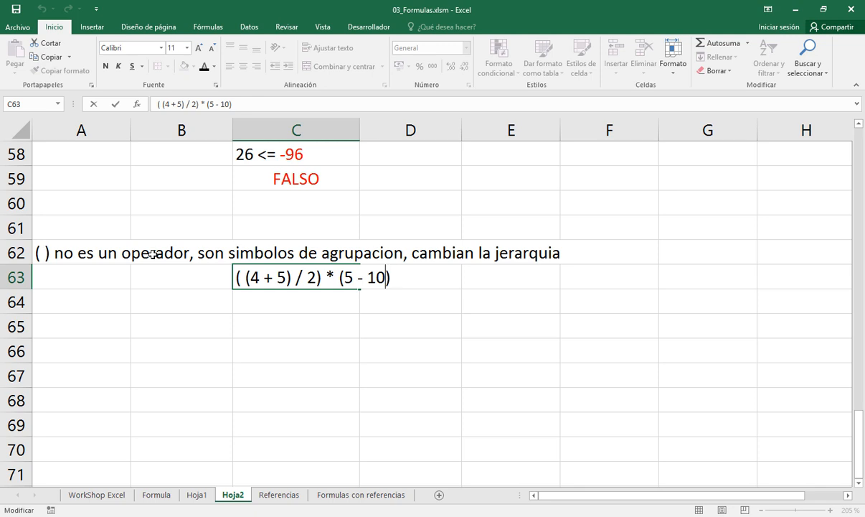
pyautogui.press('Left')
pyautogui.press('Left')
pyautogui.press('Left')
pyautogui.press('Left')
pyautogui.press('Left')
pyautogui.press('Left')
pyautogui.press('Left')
pyautogui.press('Left')
pyautogui.press('Left')
pyautogui.press('Left')
pyautogui.press('Left')
pyautogui.press('Left')
pyautogui.press('Left')
pyautogui.press('Left')
pyautogui.press('Left')
pyautogui.press('Left')
pyautogui.press('Left')
pyautogui.hotkey('shift', 'Right')
pyautogui.hotkey('shift', 'Right')
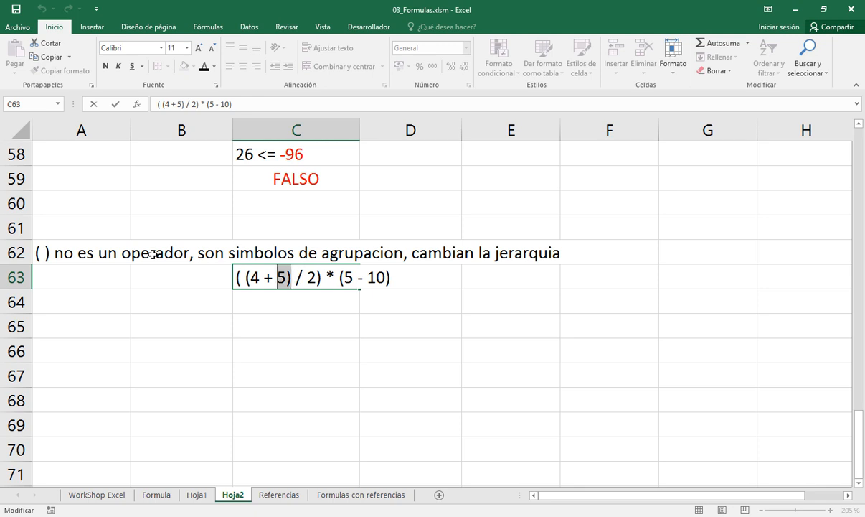
pyautogui.hotkey('shift', 'Left')
pyautogui.hotkey('shift', 'Left')
pyautogui.hotkey('shift', 'Left')
pyautogui.hotkey('shift', 'Left')
pyautogui.hotkey('shift', 'Left')
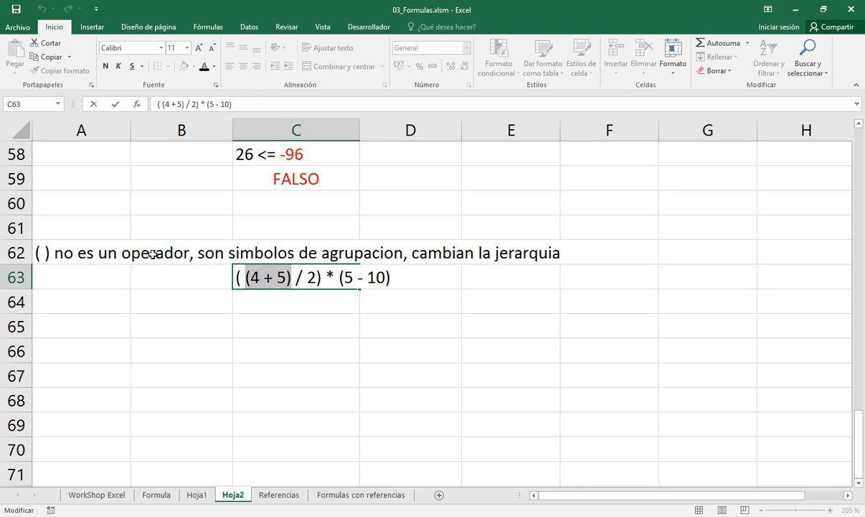
pyautogui.click(214, 67)
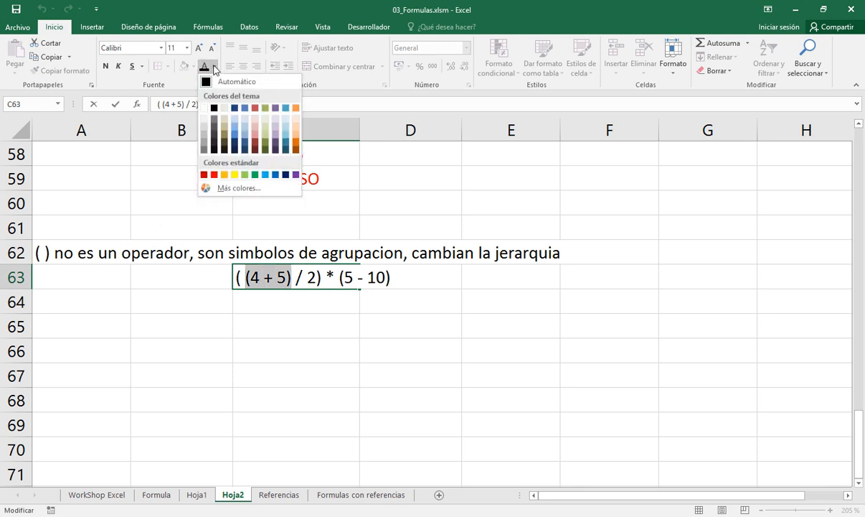
pyautogui.click(214, 174)
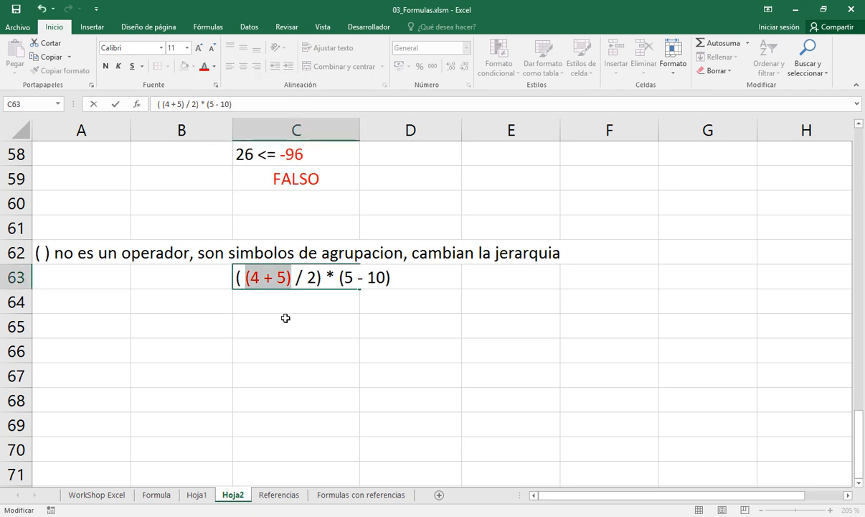
pyautogui.hotkey('ctrl', 'Return')
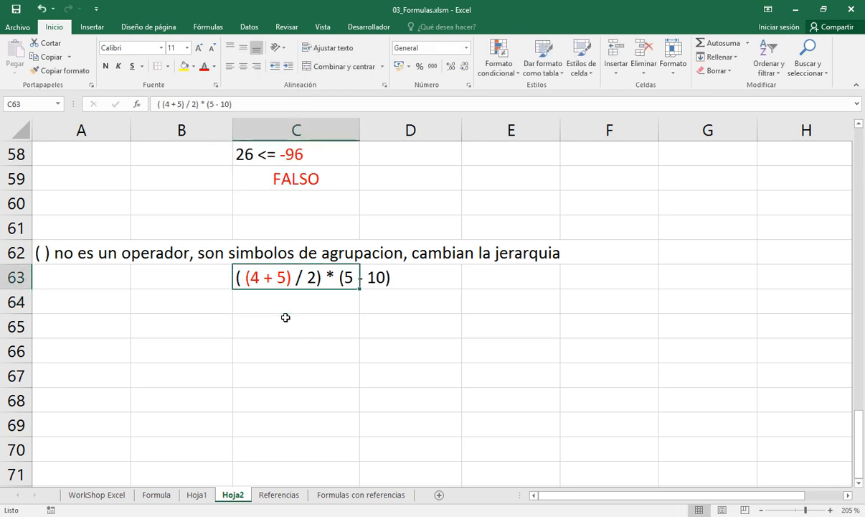
# Copy the expression from C63 to C64 and replace (4 + 5) with 9 so that it reads ( 9 / 2) * (5 - 10)
pyautogui.hotkey('ctrl', 'c')
pyautogui.press('Down')
pyautogui.press('Return')
pyautogui.press('F2')
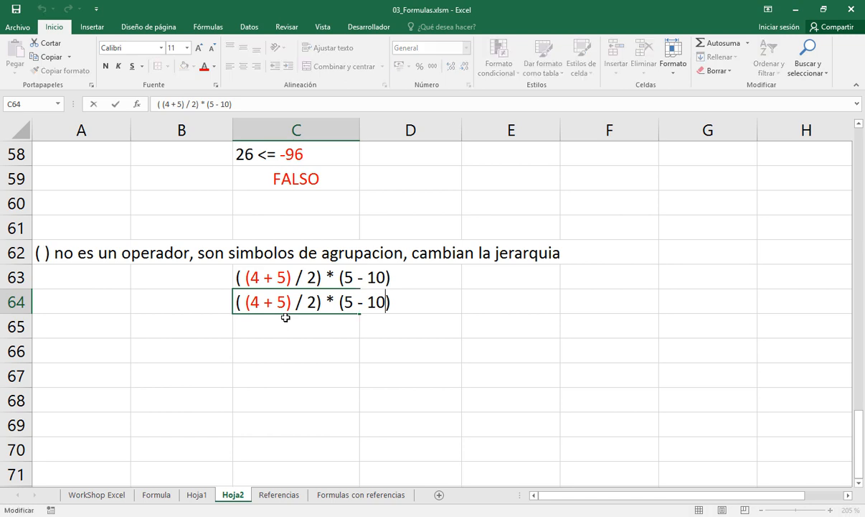
pyautogui.press('Left')
pyautogui.press('Left')
pyautogui.press('Left')
pyautogui.press('Left')
pyautogui.press('Left')
pyautogui.press('Left')
pyautogui.press('Left')
pyautogui.press('Left')
pyautogui.press('Left')
pyautogui.press('Left')
pyautogui.press('Left')
pyautogui.press('Left')
pyautogui.press('Left')
pyautogui.press('Left')
pyautogui.press('Left')
pyautogui.press('Left')
pyautogui.hotkey('shift', 'Left')
pyautogui.hotkey('shift', 'Left')
pyautogui.hotkey('shift', 'Left')
pyautogui.hotkey('shift', 'Left')
pyautogui.hotkey('shift', 'Left')
pyautogui.hotkey('shift', 'Left')
pyautogui.hotkey('shift', 'Left')
pyautogui.write('9')
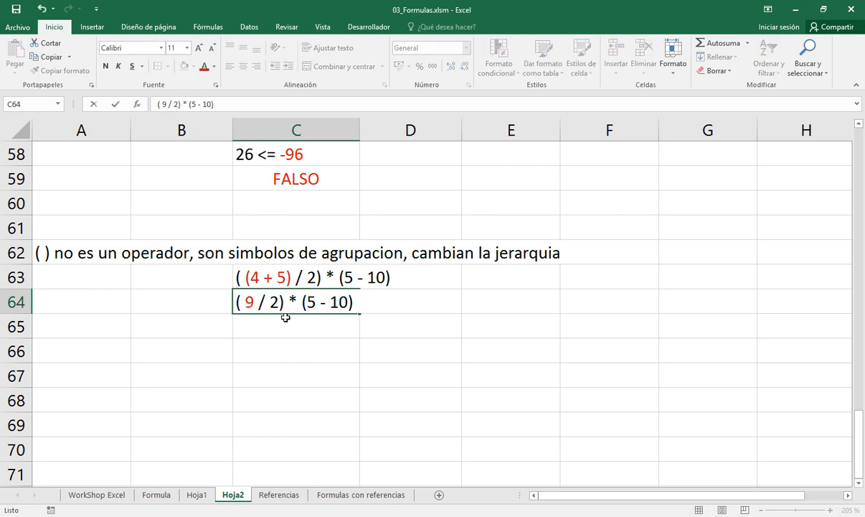
pyautogui.press('Return')
pyautogui.click(251, 287)
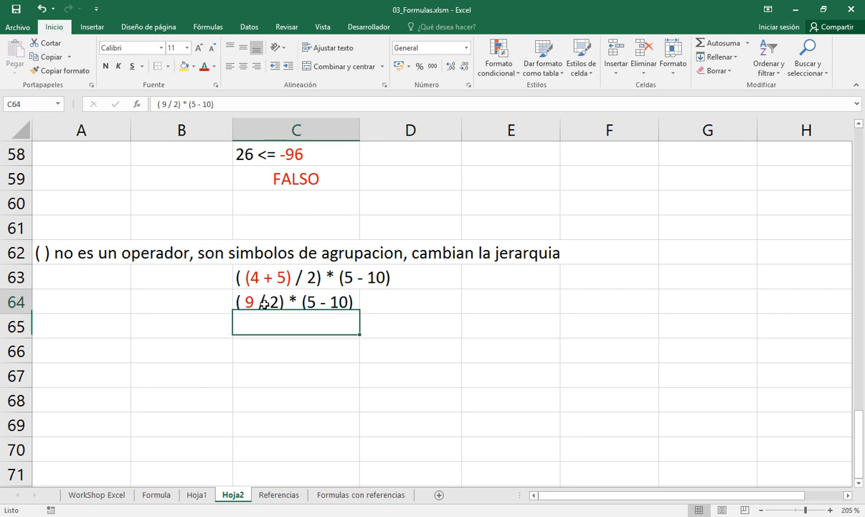
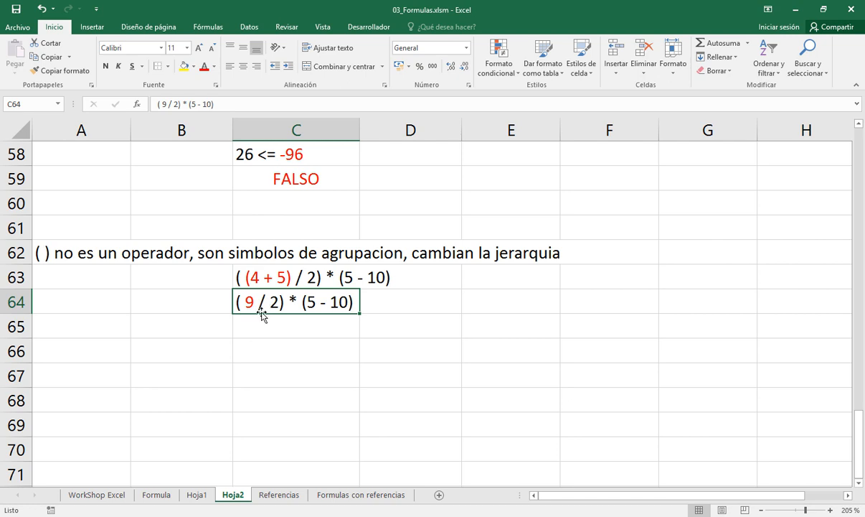
# Copy the expression from C64 to C65 and color its grouped division ( 9 / 2) red
pyautogui.hotkey('ctrl', 'c')
pyautogui.press('Down')
pyautogui.hotkey('ctrl', 'v')
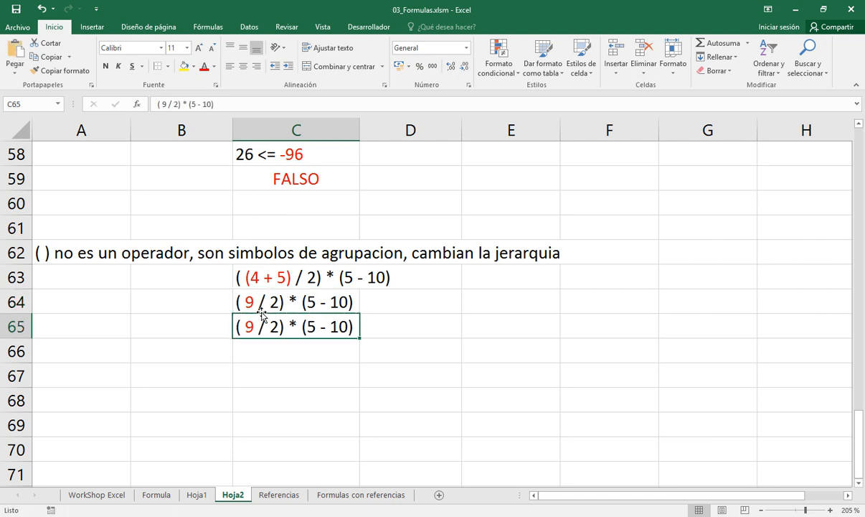
pyautogui.press('Escape')
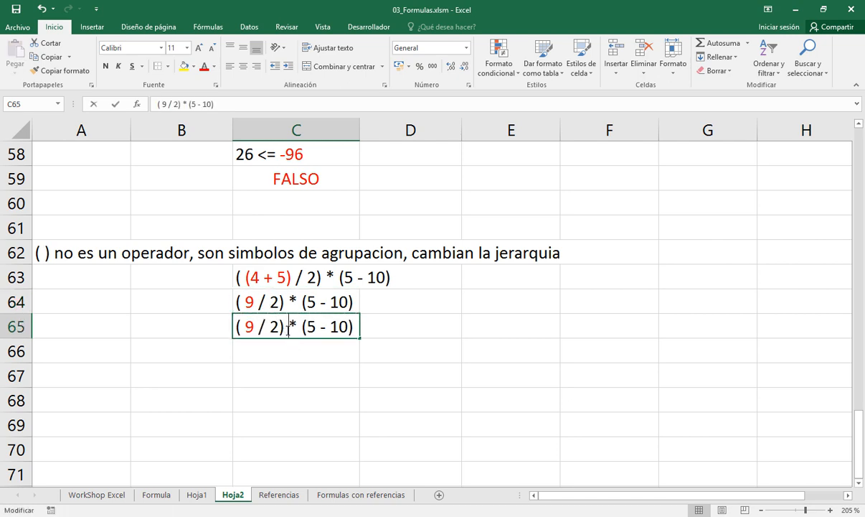
pyautogui.doubleClick(288, 330)
pyautogui.moveTo(288, 330); pyautogui.dragTo(236, 327)
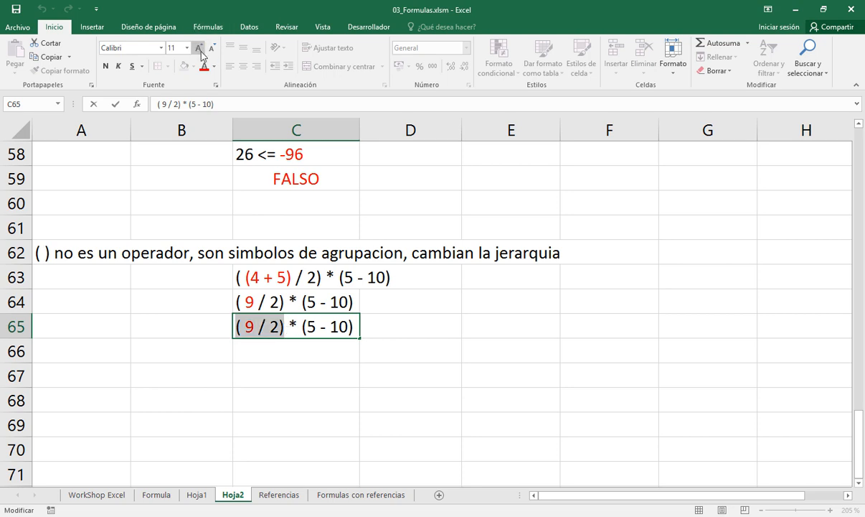
pyautogui.click(205, 69)
pyautogui.press('Return')
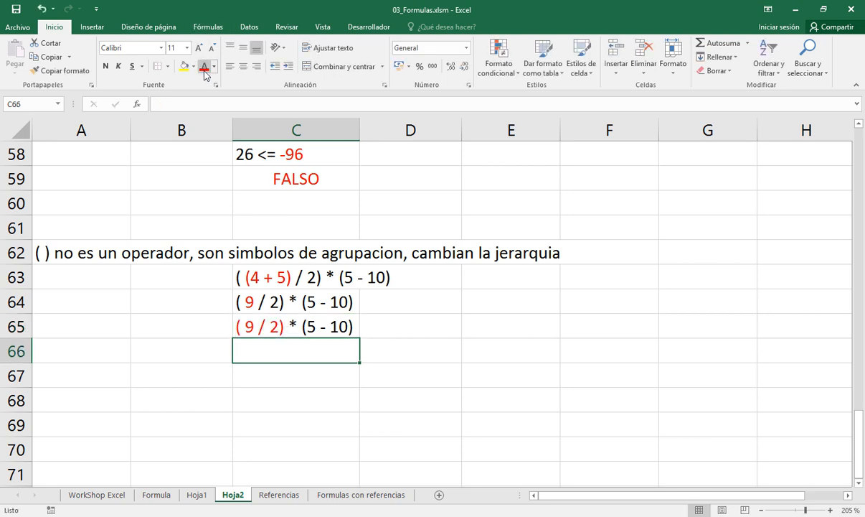
# Copy the expression from C65 to C66 and replace ( 9 / 2) with 4,5 so that it reads 4,5 * (5 - 10)
pyautogui.press('Up')
pyautogui.hotkey('ctrl', 'c')
pyautogui.press('Down')
pyautogui.press('Return')
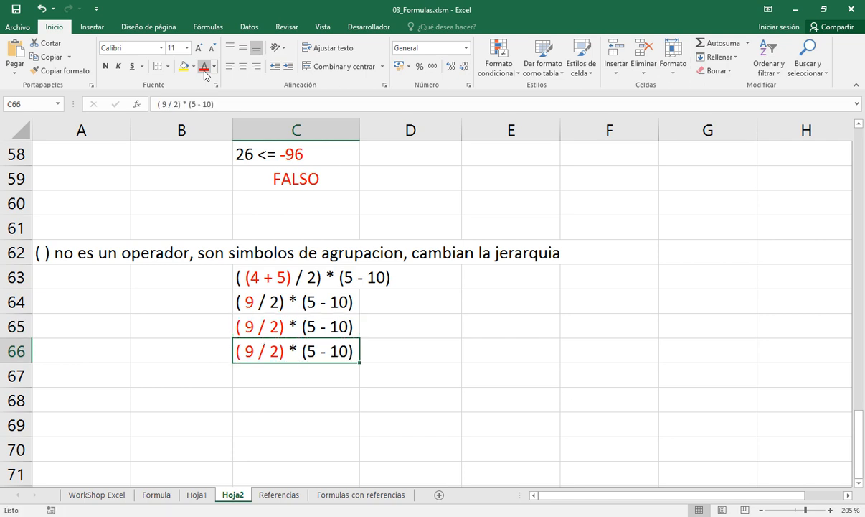
pyautogui.press('F2')
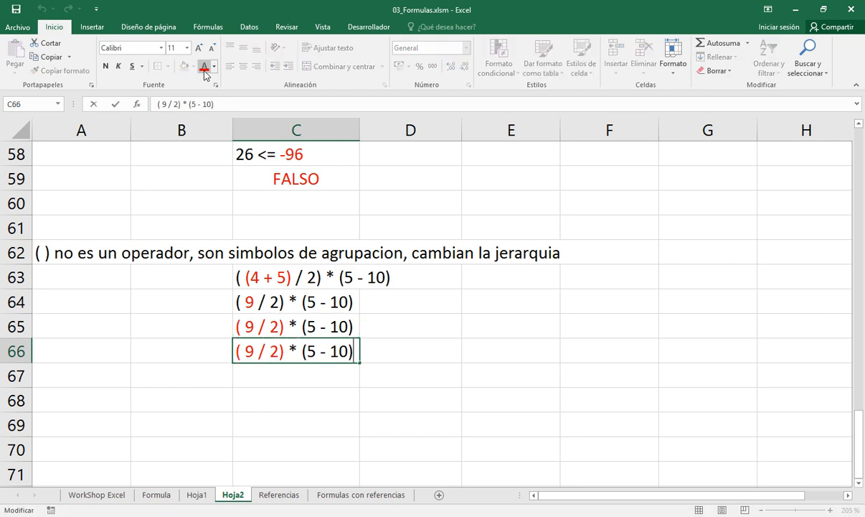
pyautogui.press('Left')
pyautogui.press('Left')
pyautogui.press('Left')
pyautogui.press('Left')
pyautogui.press('Left')
pyautogui.press('Left')
pyautogui.press('Left')
pyautogui.press('Left')
pyautogui.press('Left')
pyautogui.press('Left')
pyautogui.hotkey('shift', 'Left')
pyautogui.hotkey('shift', 'Left')
pyautogui.hotkey('shift', 'Left')
pyautogui.hotkey('shift', 'Left')
pyautogui.hotkey('shift', 'Left')
pyautogui.hotkey('shift', 'Left')
pyautogui.hotkey('shift', 'Left')
pyautogui.hotkey('shift', 'Left')
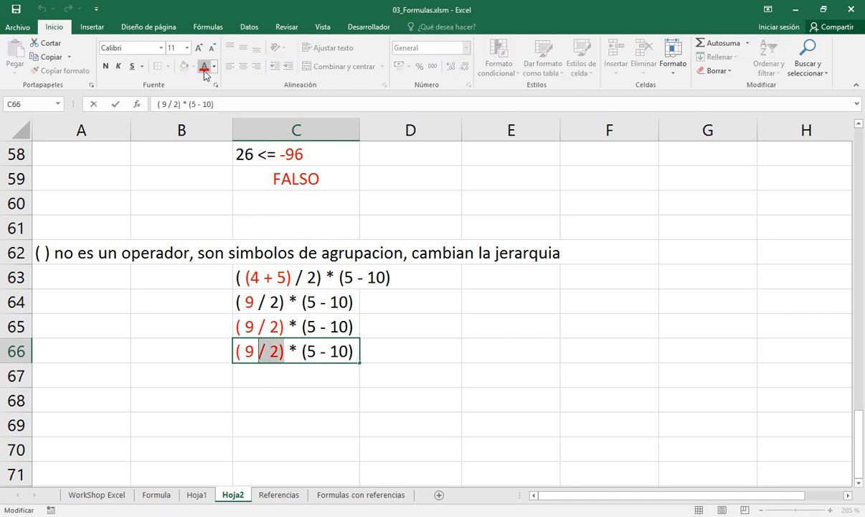
pyautogui.write('4,5')
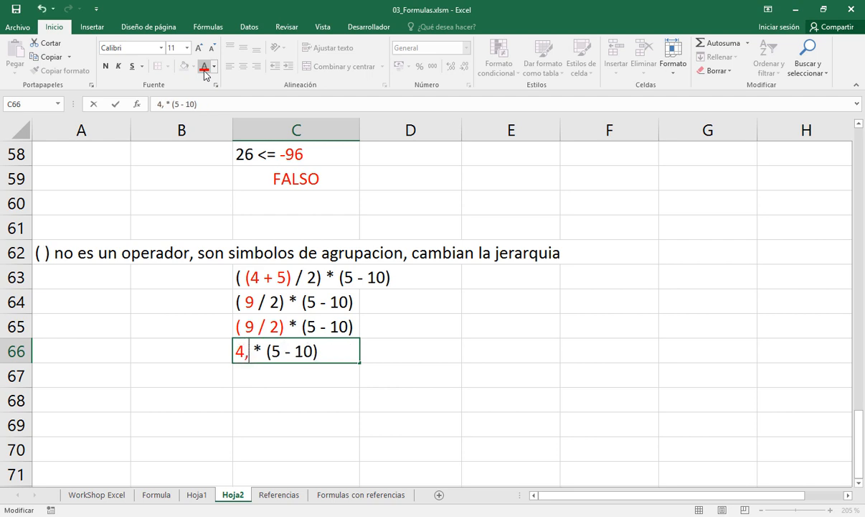
pyautogui.press('Return')
# Copy the expression from C66 to C67 and reset the font color of C67 to automatic
pyautogui.press('Up')
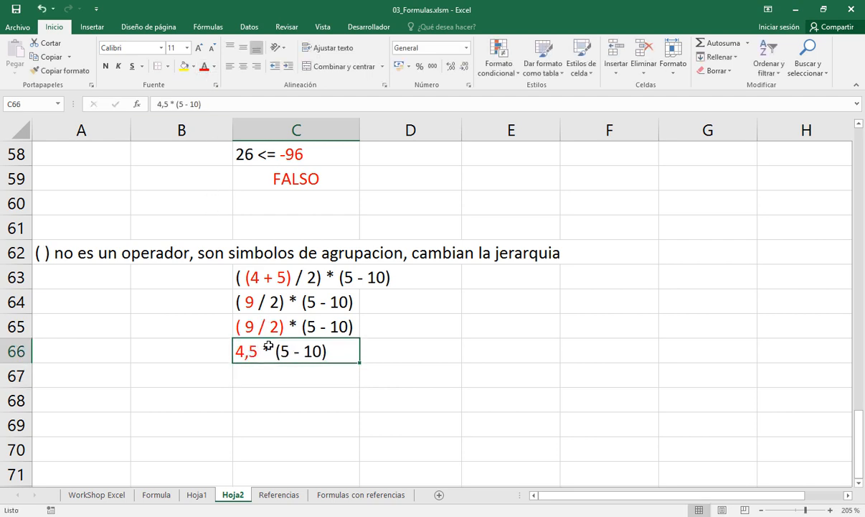
pyautogui.hotkey('ctrl', 'c')
pyautogui.press('Down')
pyautogui.press('Return')
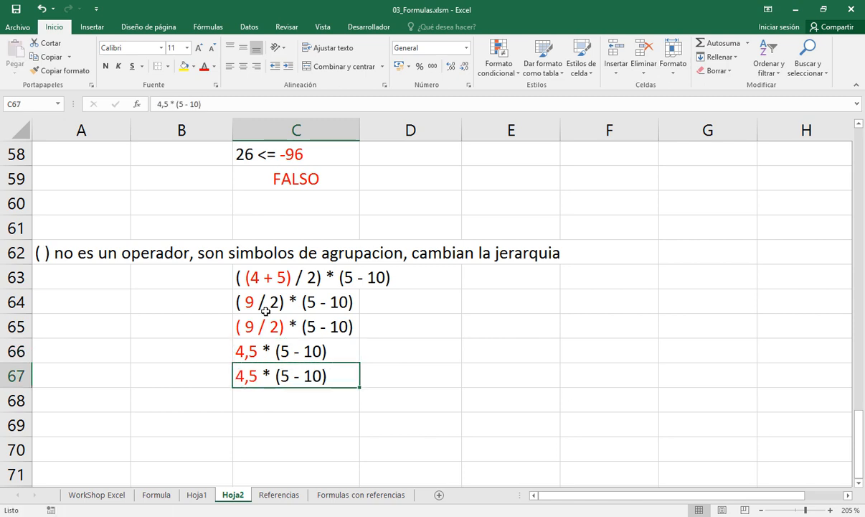
pyautogui.click(214, 66)
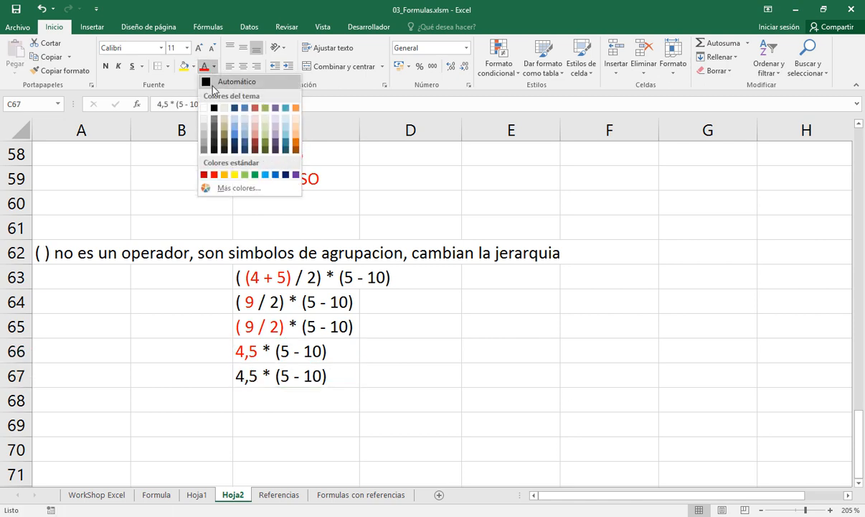
pyautogui.click(230, 78)
# Color the group (5 - 10) of the expression in C67 red
pyautogui.doubleClick(277, 375)
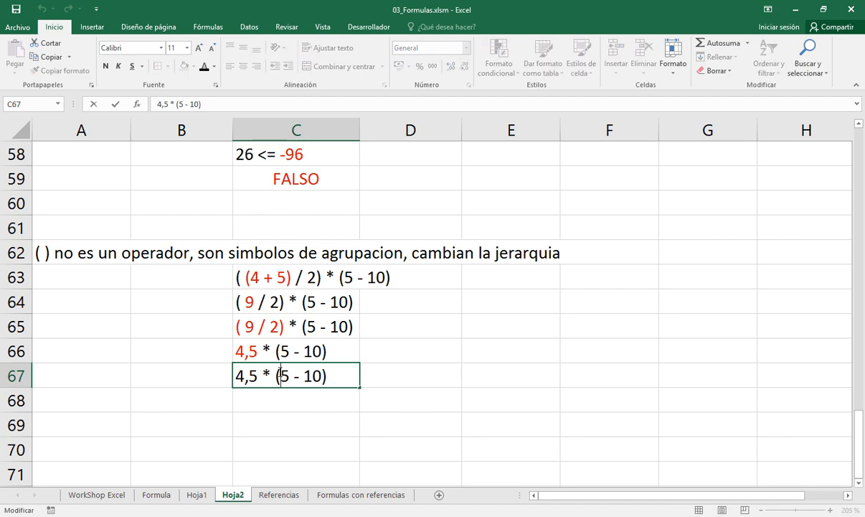
pyautogui.moveTo(277, 375); pyautogui.dragTo(338, 374)
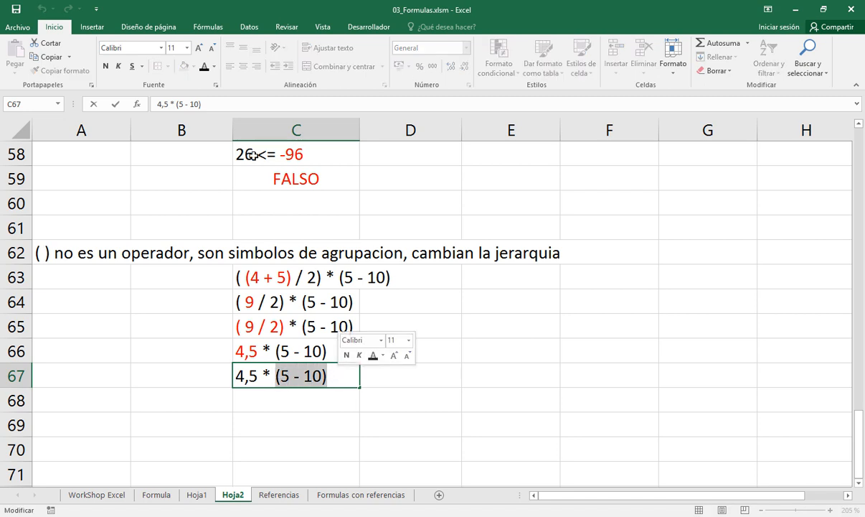
pyautogui.click(215, 67)
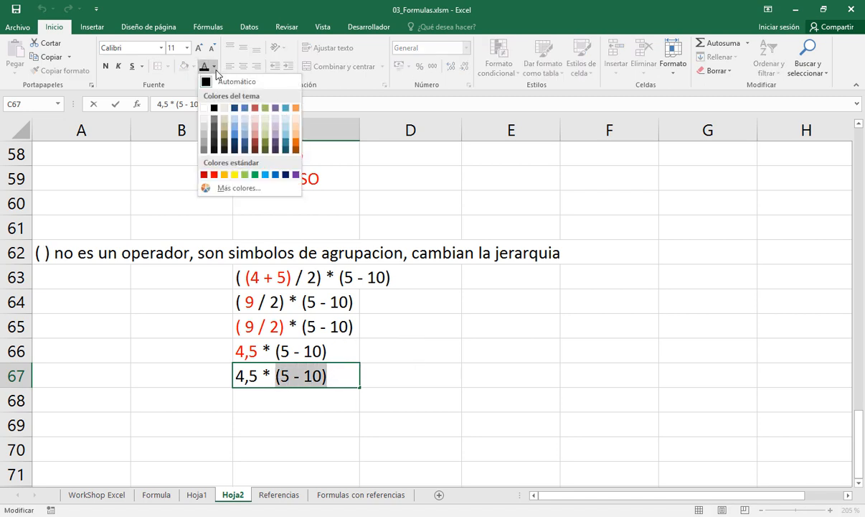
pyautogui.click(215, 175)
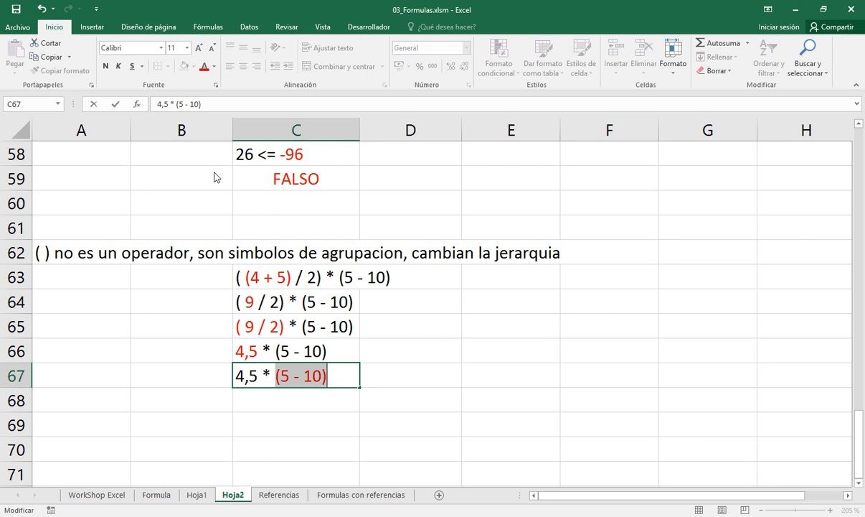
pyautogui.press('Return')
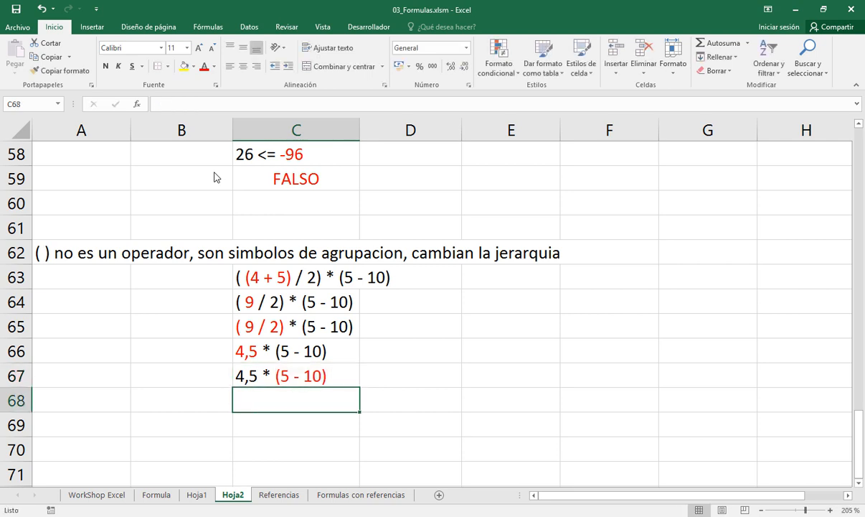
# Copy the expression from C67 to C68 and replace (5 - 10) with -5 so that it reads 4,5 * -5
pyautogui.press('Up')
pyautogui.hotkey('ctrl', 'c')
pyautogui.press('Down')
pyautogui.press('Return')
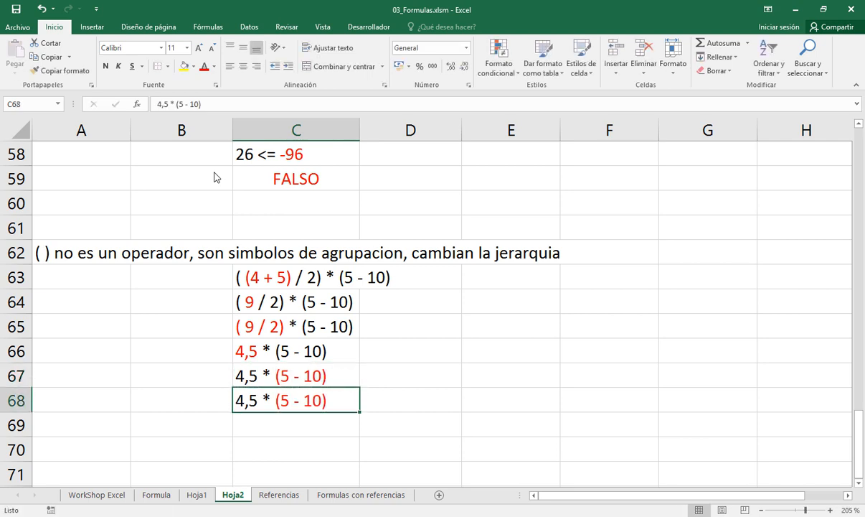
pyautogui.press('F2')
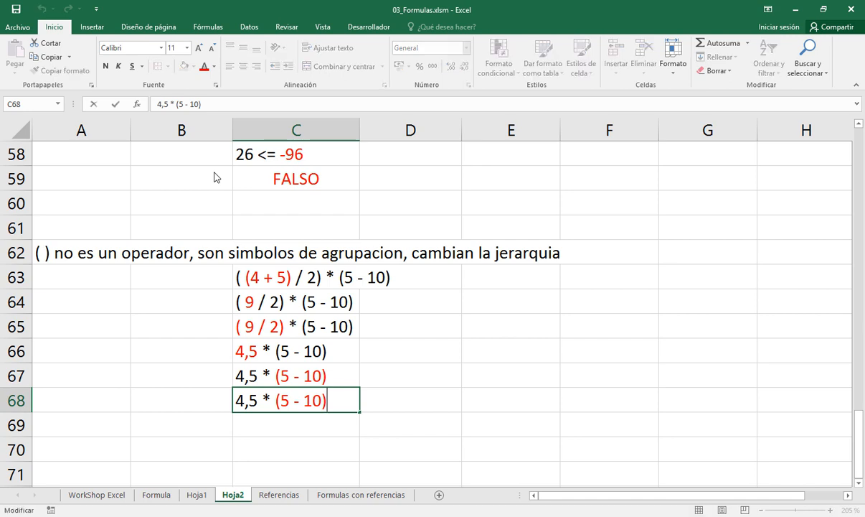
pyautogui.hotkey('shift', 'Left')
pyautogui.hotkey('shift', 'Left')
pyautogui.hotkey('shift', 'Left')
pyautogui.hotkey('shift', 'Left')
pyautogui.hotkey('shift', 'Left')
pyautogui.hotkey('shift', 'Left')
pyautogui.hotkey('shift', 'Left')
pyautogui.hotkey('shift', 'Left')
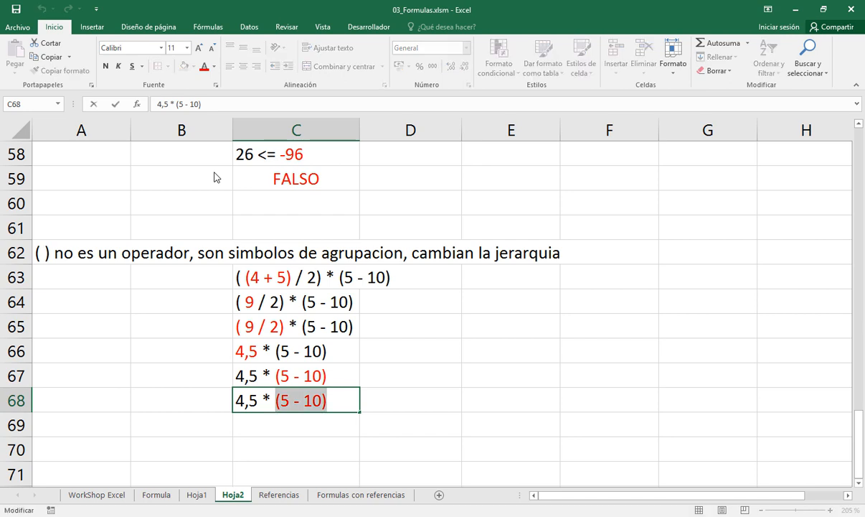
pyautogui.write('-5')
pyautogui.press('Return')
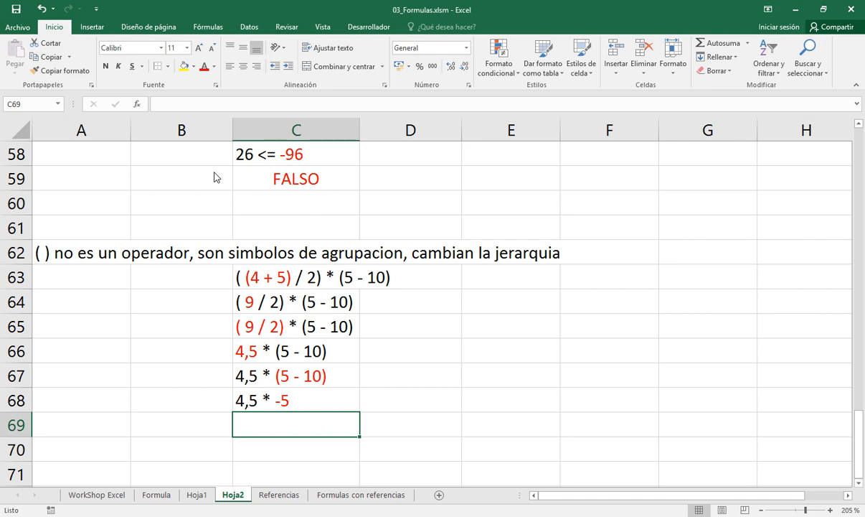
# Try enclosing the -5 in C68 in parentheses as 4,5 * (-5), and undo that edit
pyautogui.press('Up')
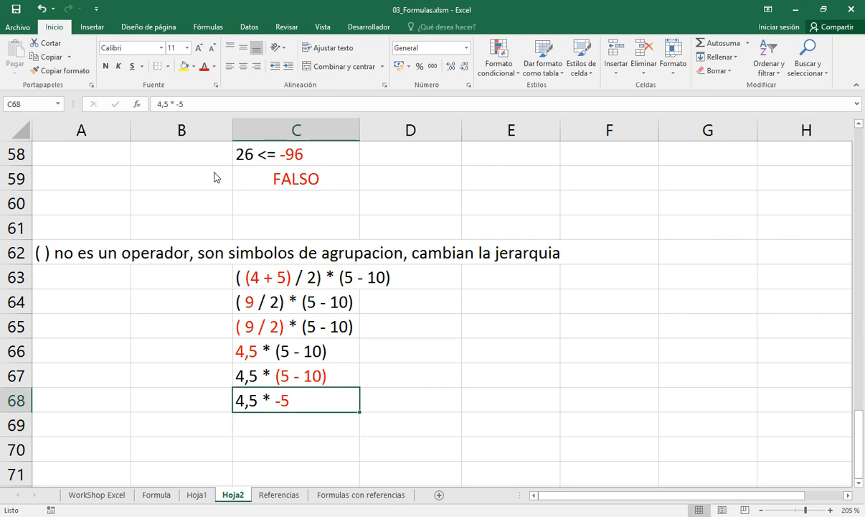
pyautogui.doubleClick(281, 401)
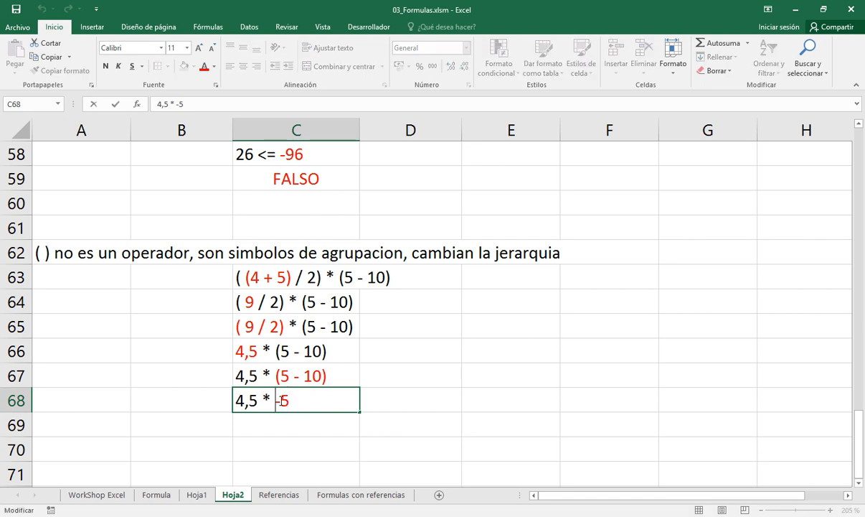
pyautogui.write('(')
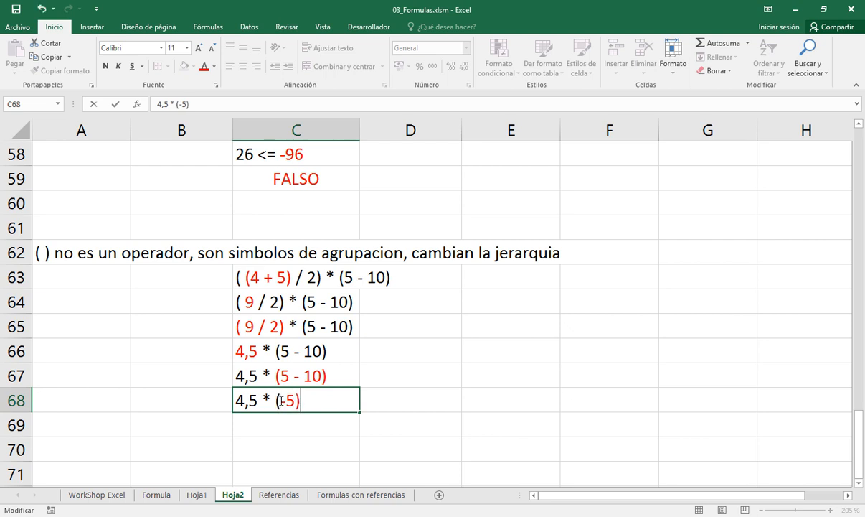
pyautogui.press('Return')
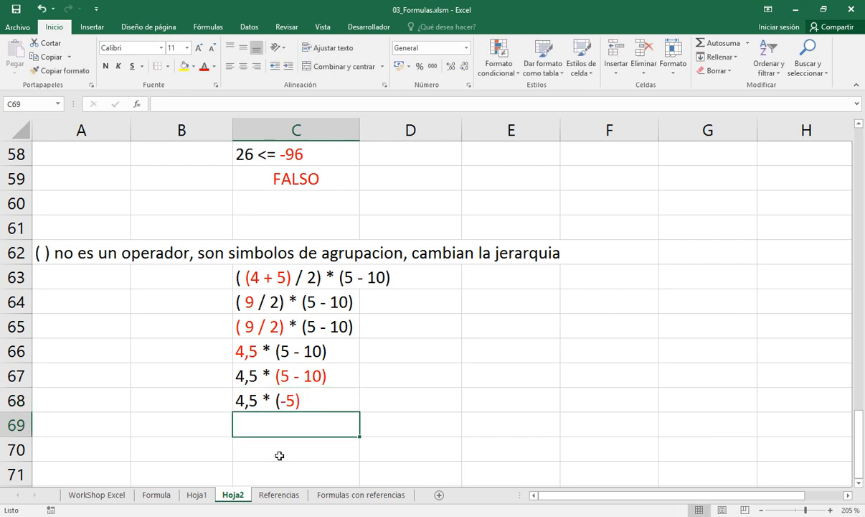
pyautogui.hotkey('ctrl', 'z')
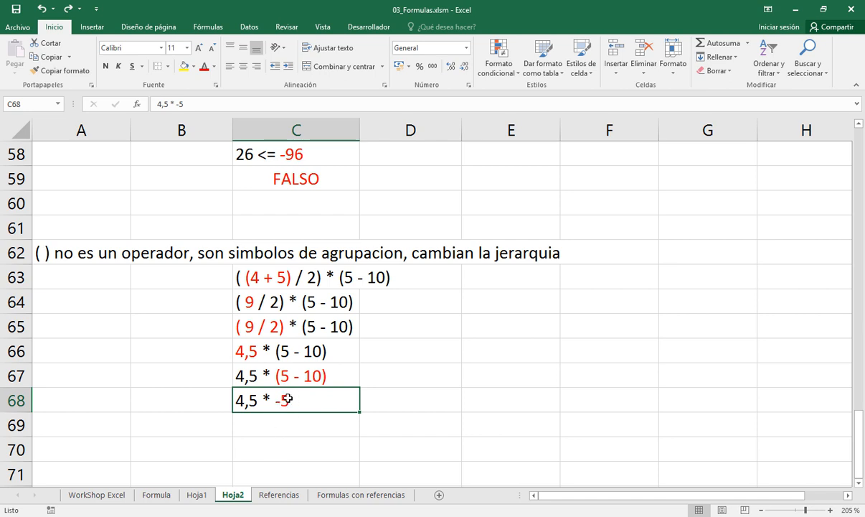
# Copy the expression from C68 to C69 and overwrite it with the final result -22,5
pyautogui.click(260, 424)
pyautogui.press('Up')
pyautogui.hotkey('ctrl', 'c')
pyautogui.press('Down')
pyautogui.press('Return')
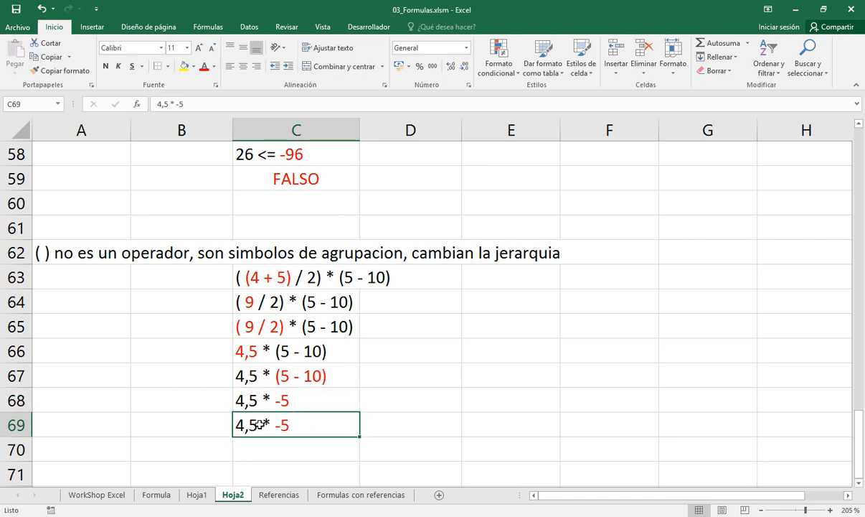
pyautogui.write('-22,5')
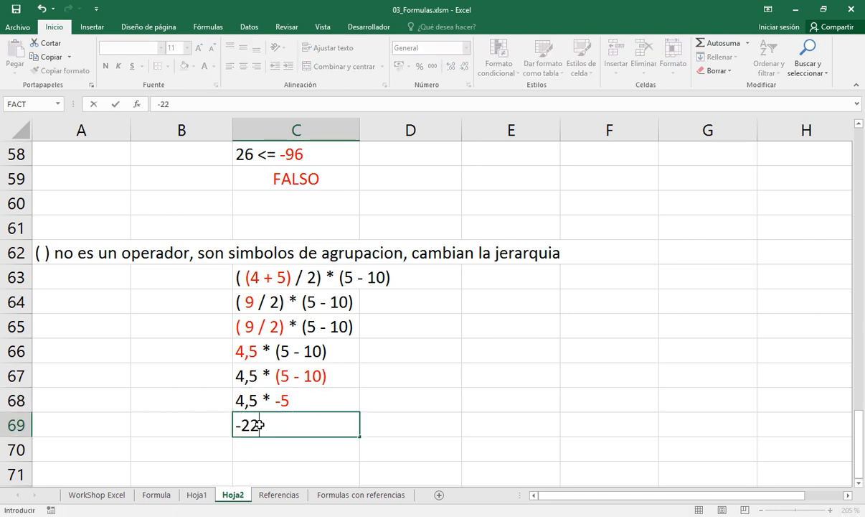
pyautogui.press('Return')
# Turn the result in C69 into text with a leading apostrophe and color it red
pyautogui.click(260, 424)
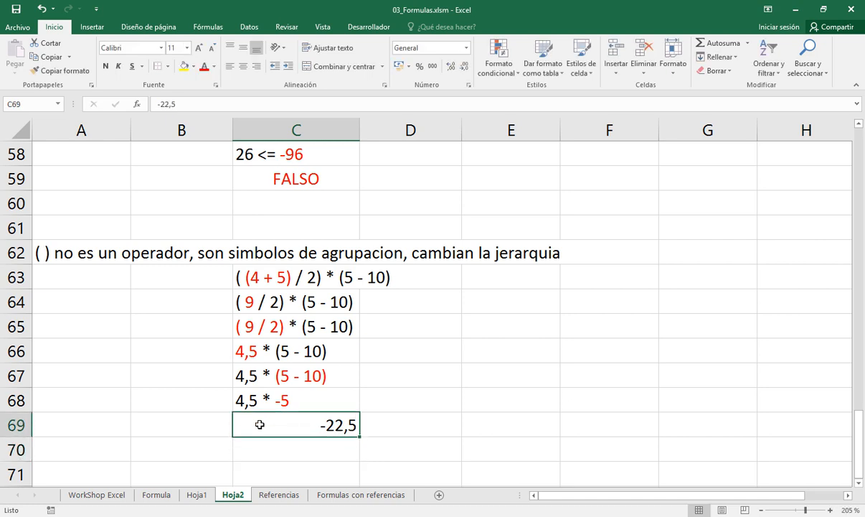
pyautogui.press('F2')
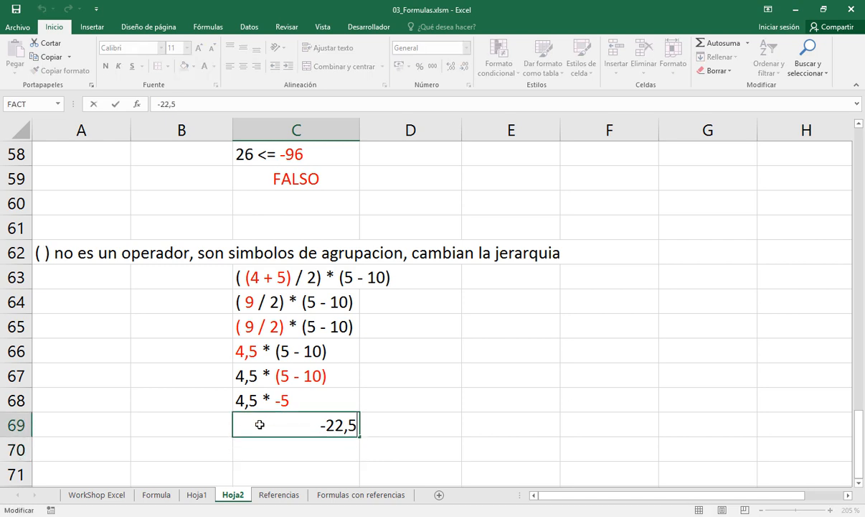
pyautogui.press('Home')
pyautogui.write("'")
pyautogui.press('Return')
pyautogui.click(260, 424)
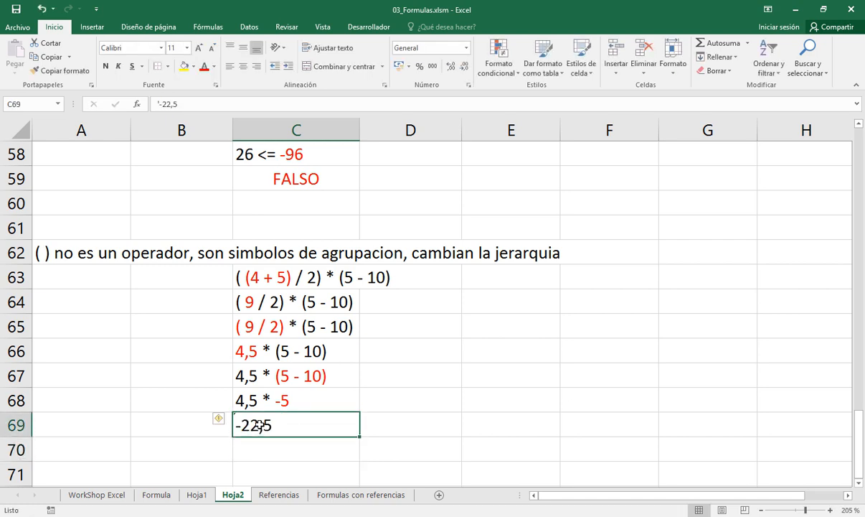
pyautogui.click(204, 66)
# Fill cell E63, beside the original grouped expression, with yellow
pyautogui.scroll(3, 564, 274)
pyautogui.scroll(-4, 564, 274)
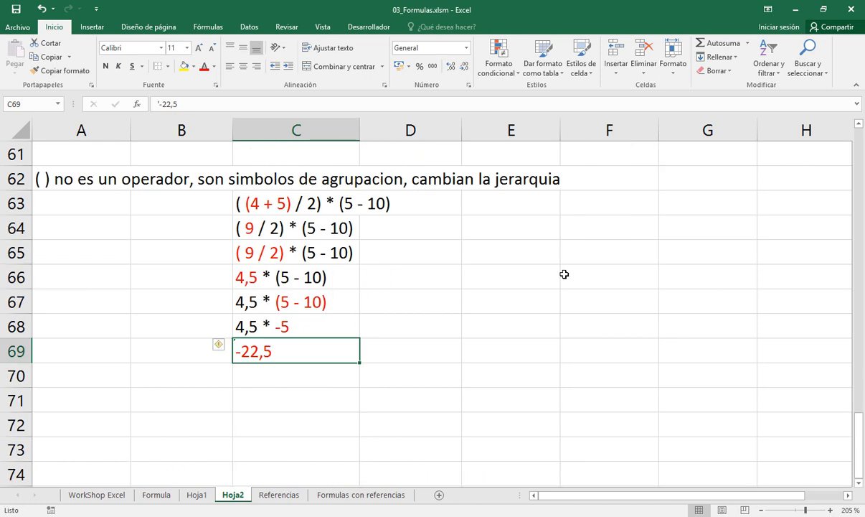
pyautogui.scroll(6, 565, 274)
pyautogui.scroll(3, 565, 274)
pyautogui.scroll(-7, 565, 274)
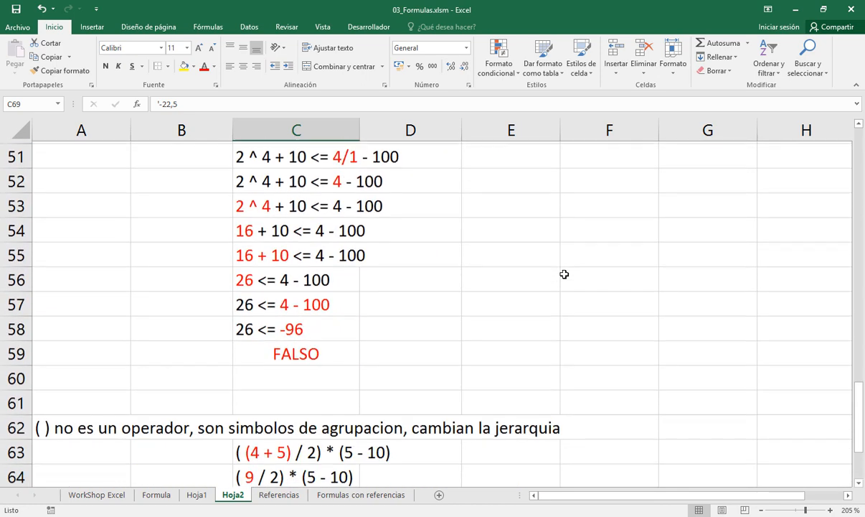
pyautogui.click(508, 343)
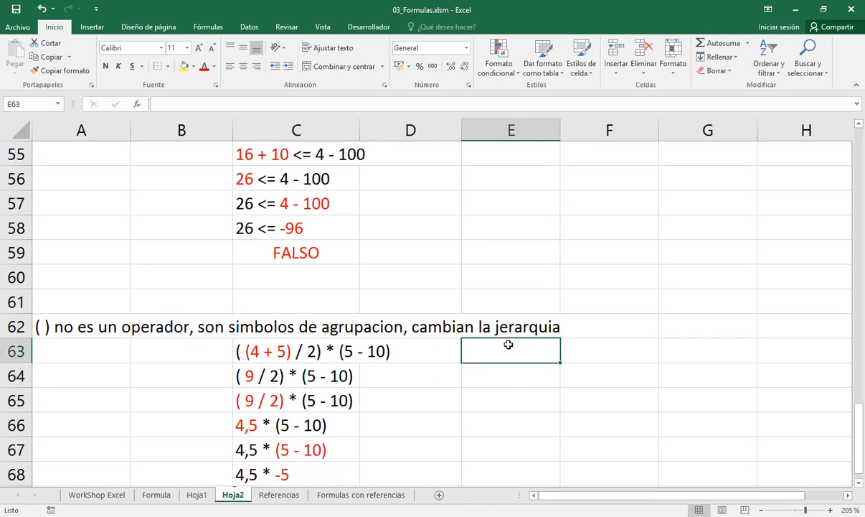
pyautogui.click(184, 71)
# Enter the formula =((4+5)/2)*(5-10) in the yellow cell E63 to check the grouped expression
pyautogui.write('=')
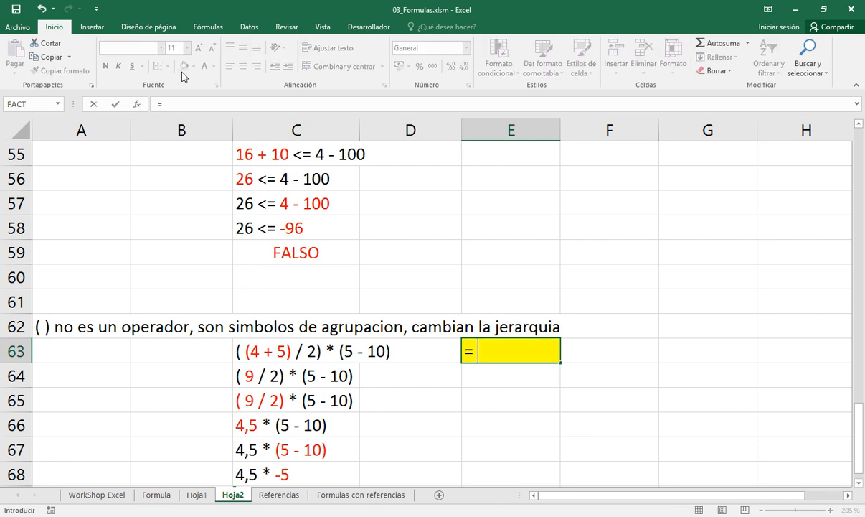
pyautogui.write(' ( ( 4 + 5 ) /')
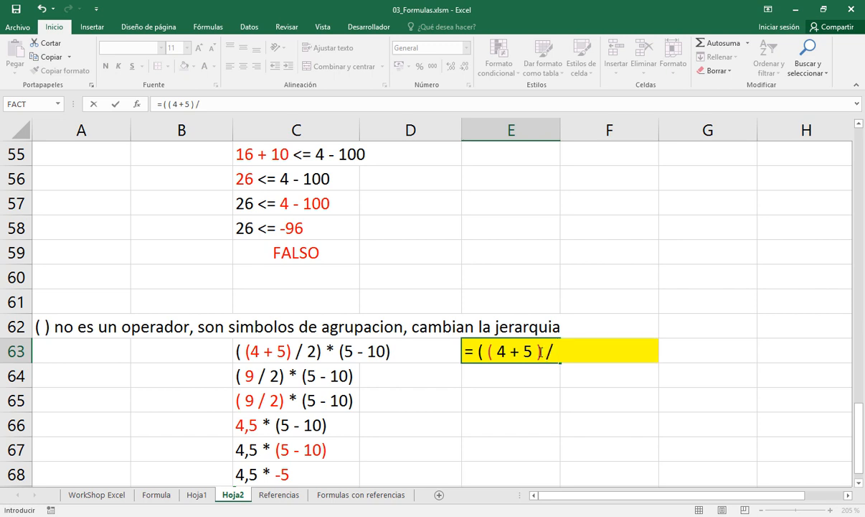
pyautogui.write('2')
pyautogui.write(') * ( 5')
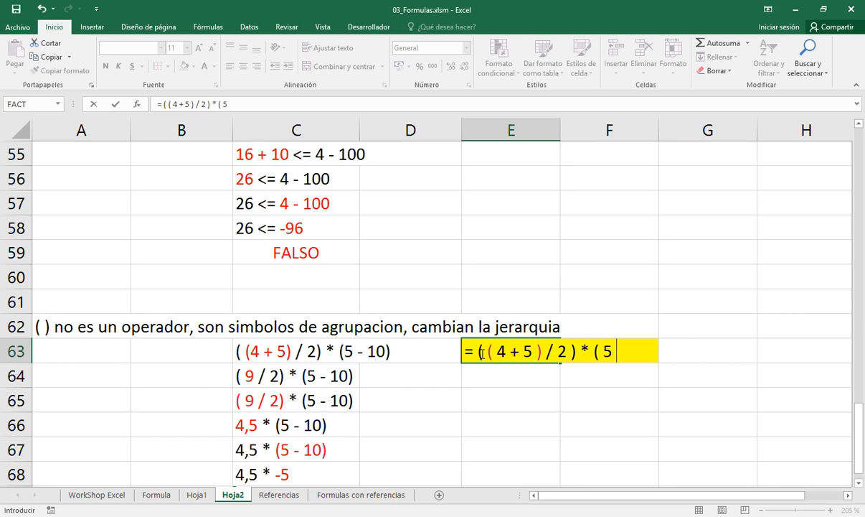
pyautogui.write(' - 10 )')
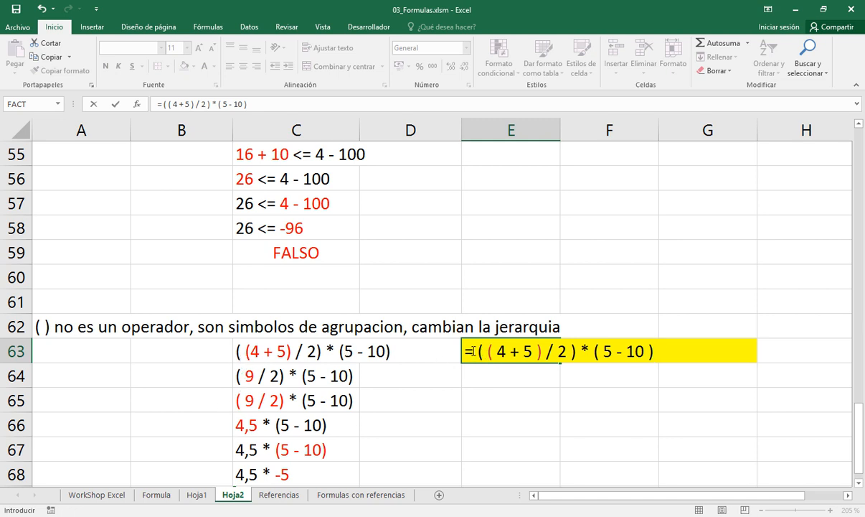
pyautogui.press('Return')
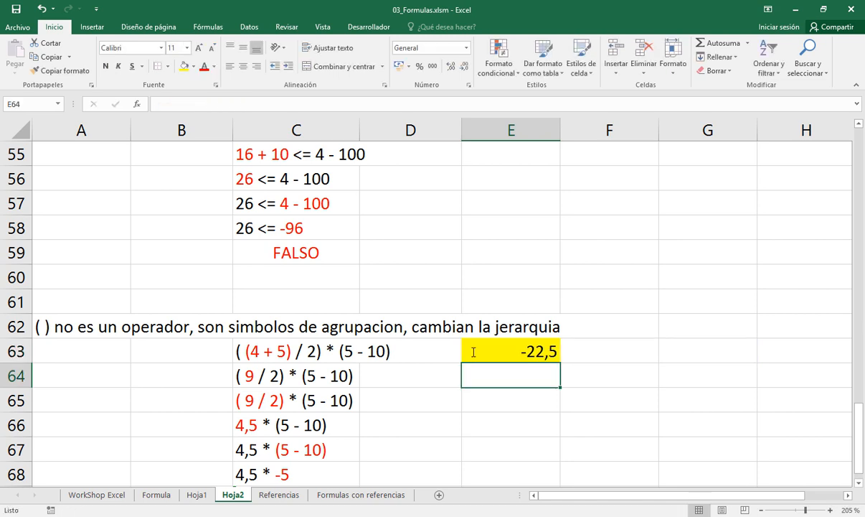
# Compare the formula in E63 with its stepwise resolution in C63:C69 and with the ungrouped expression and formula in row 39
pyautogui.press('Down')
pyautogui.press('Down')
pyautogui.press('Down')
pyautogui.press('Down')
pyautogui.press('Down')
pyautogui.press('Down')
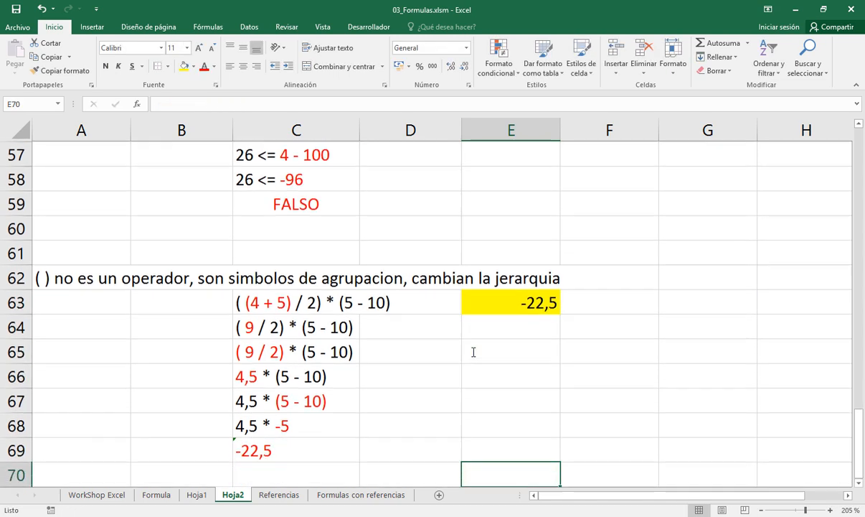
pyautogui.click(312, 446)
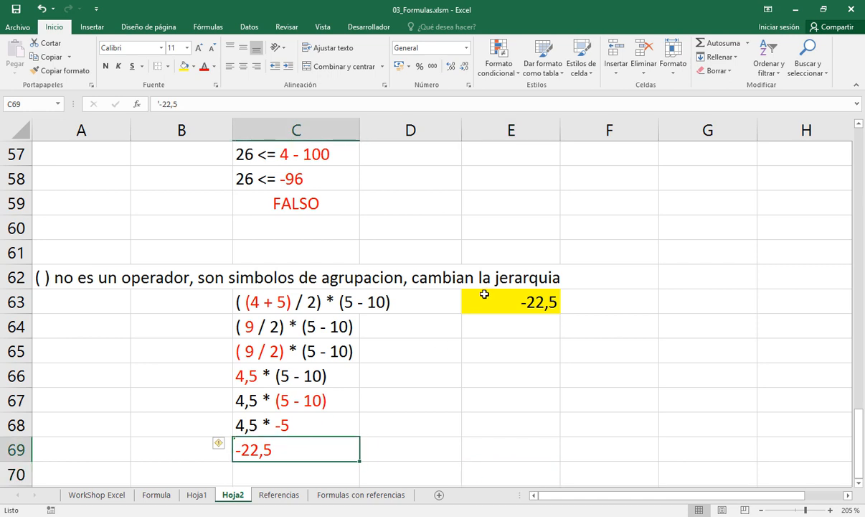
pyautogui.click(314, 296)
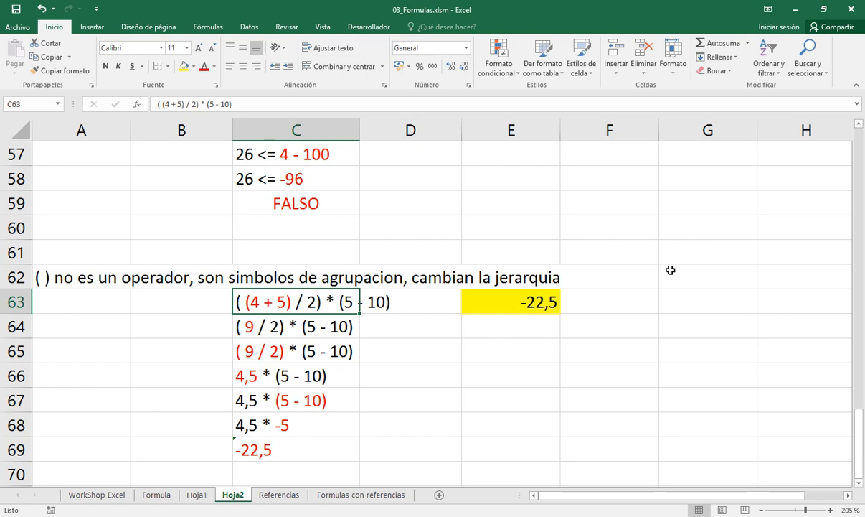
pyautogui.scroll(-5, 670, 270)
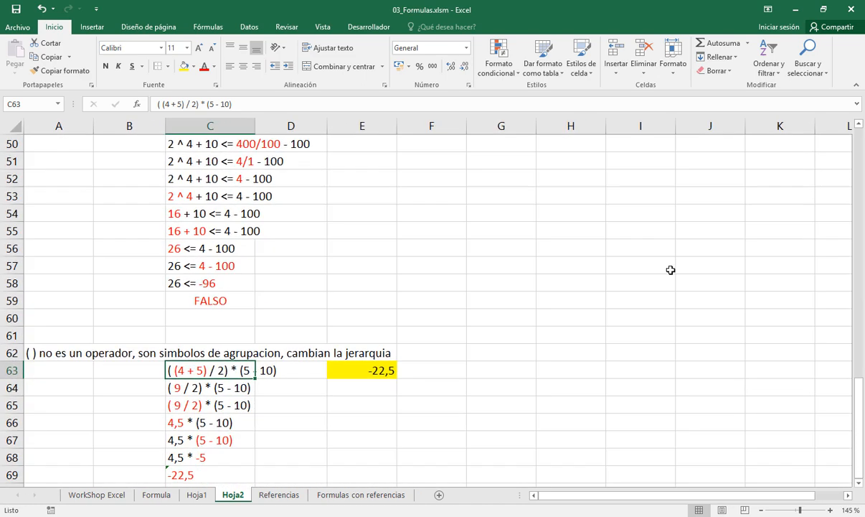
pyautogui.click(858, 125)
pyautogui.click(858, 125)
pyautogui.click(859, 125)
pyautogui.click(859, 125)
pyautogui.click(859, 125)
pyautogui.click(859, 124)
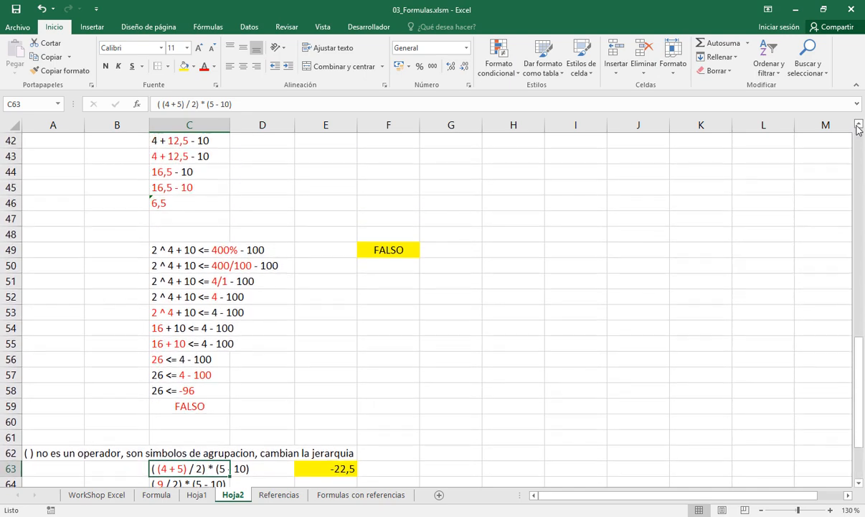
pyautogui.click(859, 125)
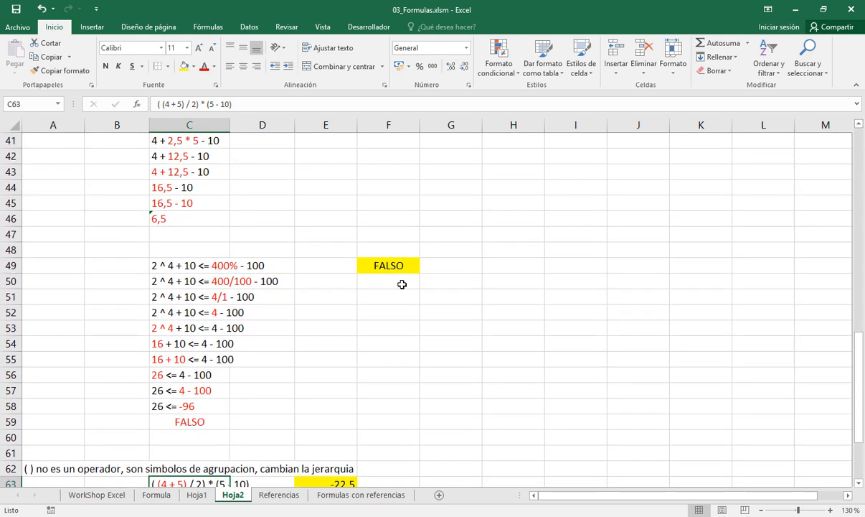
pyautogui.keyDown('ctrl'); pyautogui.scroll(-2, 401, 284); pyautogui.keyUp('ctrl')
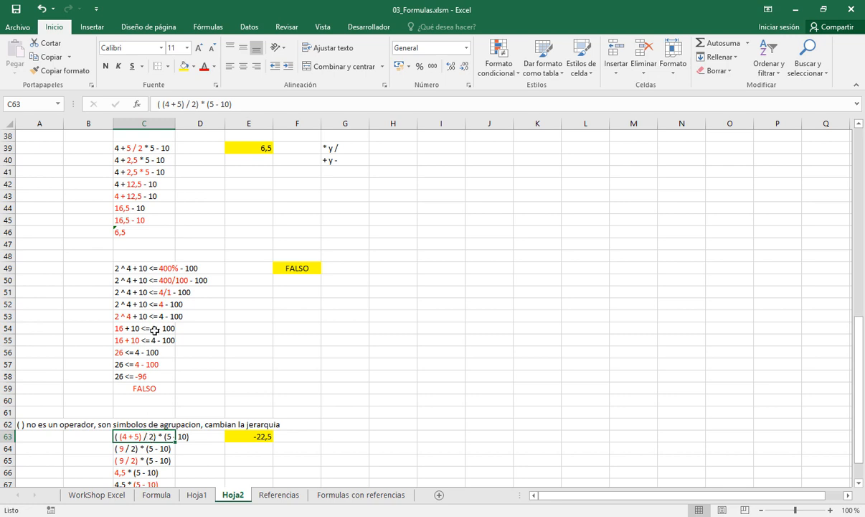
pyautogui.keyDown('ctrl'); pyautogui.click(144, 146); pyautogui.keyUp('ctrl')
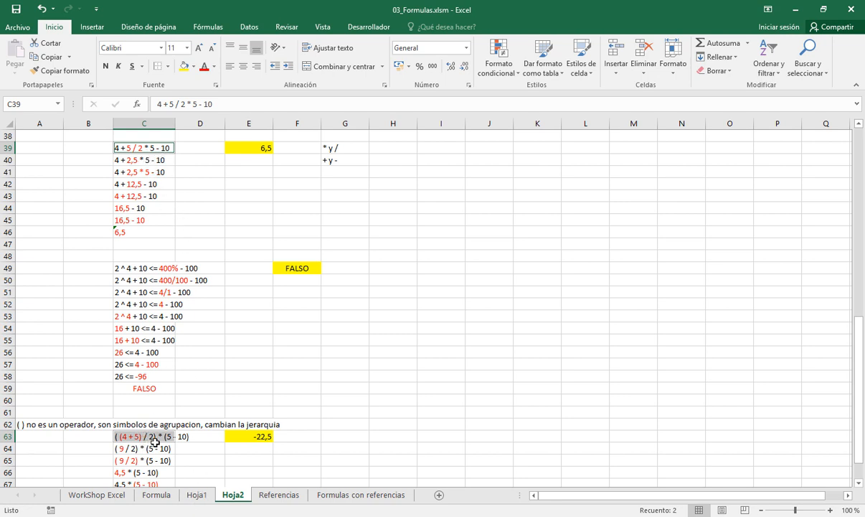
pyautogui.click(252, 146)
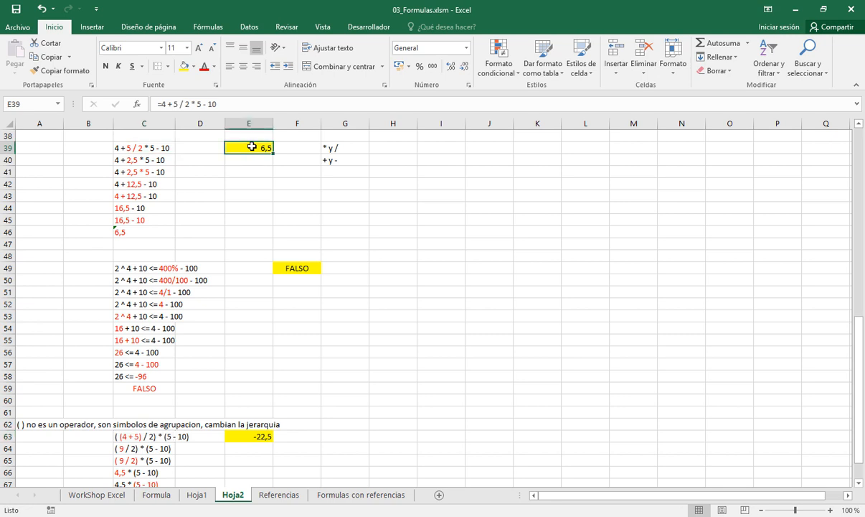
pyautogui.click(257, 437)
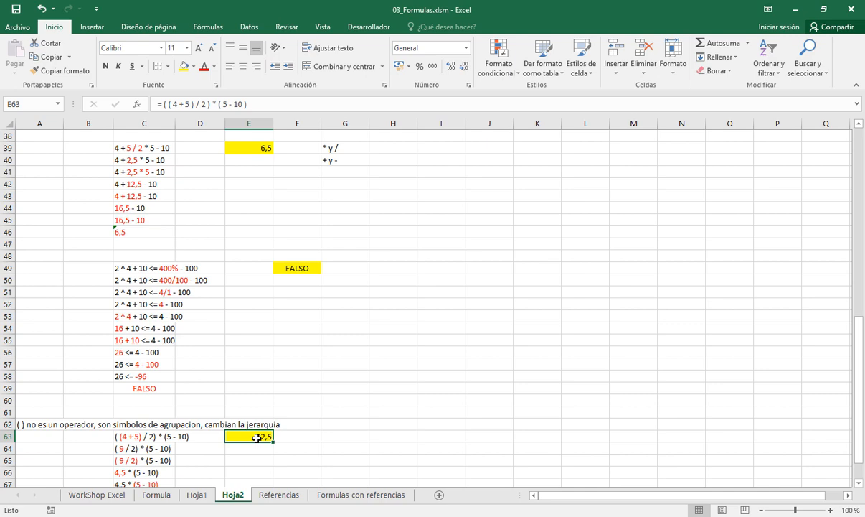
# Add the heading jerarquia in G38, above the operator list beside the 4 + 5 / 2 * 5 - 10 example
pyautogui.keyDown('ctrl'); pyautogui.scroll(5, 145, 257); pyautogui.keyUp('ctrl')
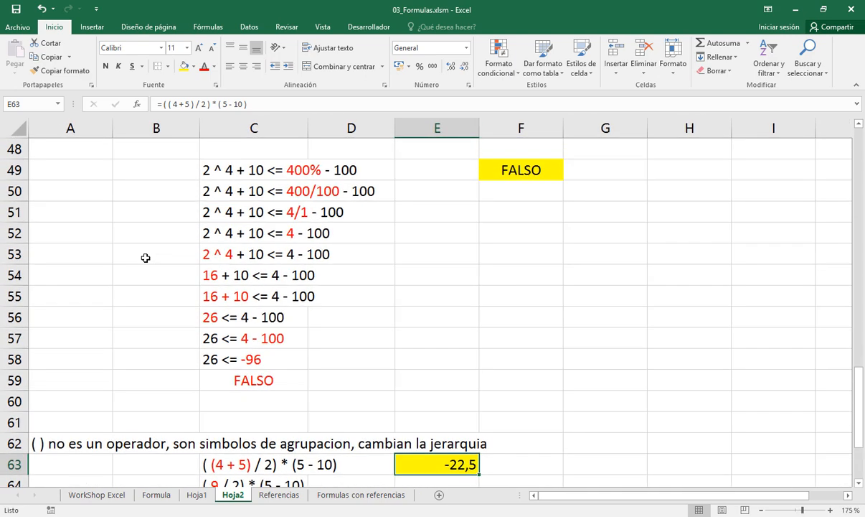
pyautogui.scroll(3, 145, 258)
pyautogui.scroll(1, 145, 257)
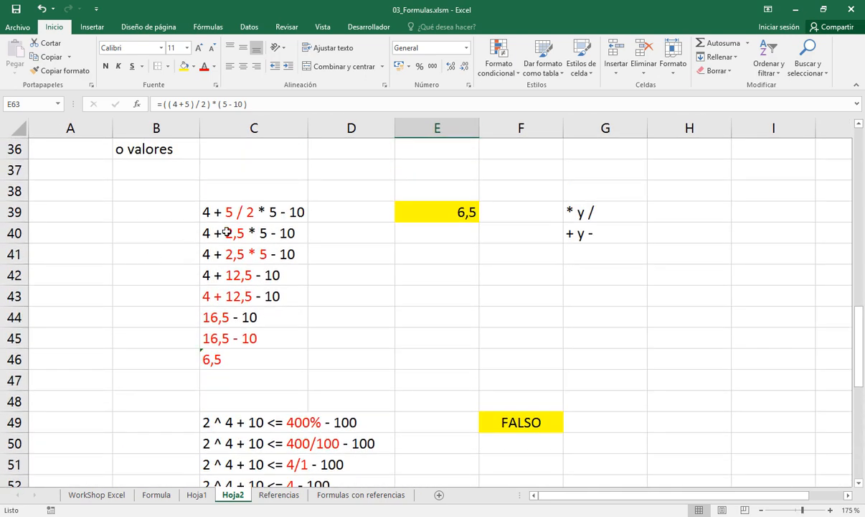
pyautogui.keyDown('ctrl'); pyautogui.scroll(2, 227, 231); pyautogui.keyUp('ctrl')
pyautogui.click(264, 208)
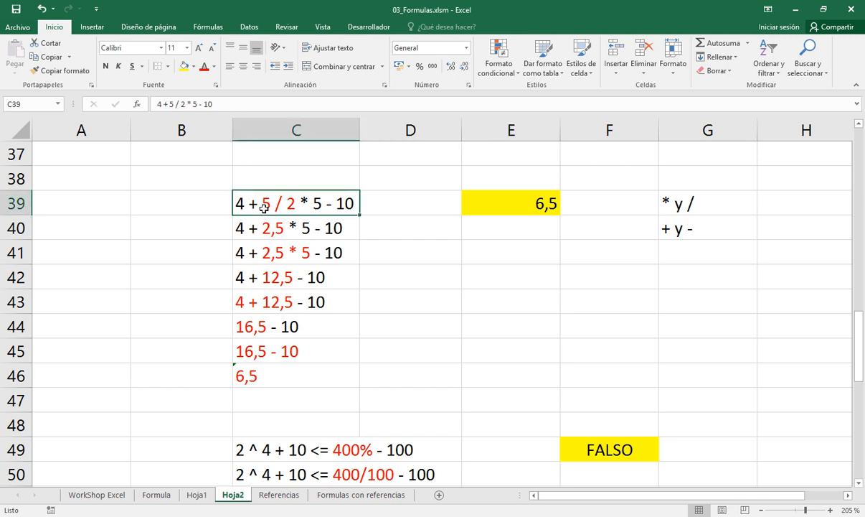
pyautogui.click(678, 184)
pyautogui.write('jerarquia')
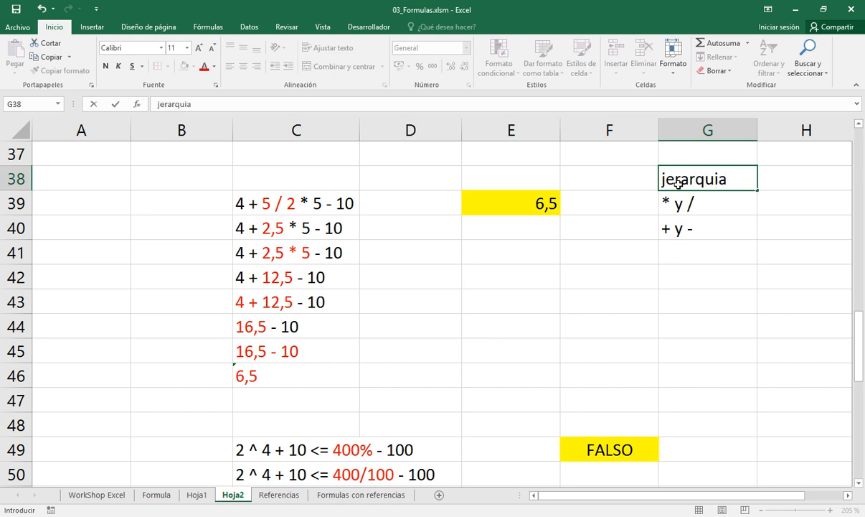
pyautogui.press('Return')
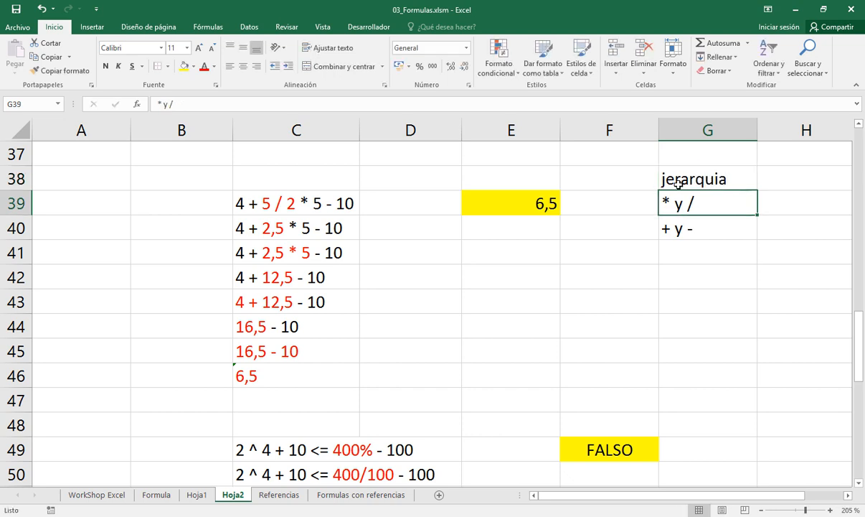
# Add the heading jerarquia in G48 for the operator list of the comparison example
pyautogui.press('Down')
pyautogui.press('Down')
pyautogui.press('Down')
pyautogui.press('Down')
pyautogui.press('Down')
pyautogui.press('Down')
pyautogui.press('Down')
pyautogui.press('Down')
pyautogui.press('Down')
pyautogui.press('Down')
pyautogui.press('Down')
pyautogui.press('Down')
pyautogui.press('Down')
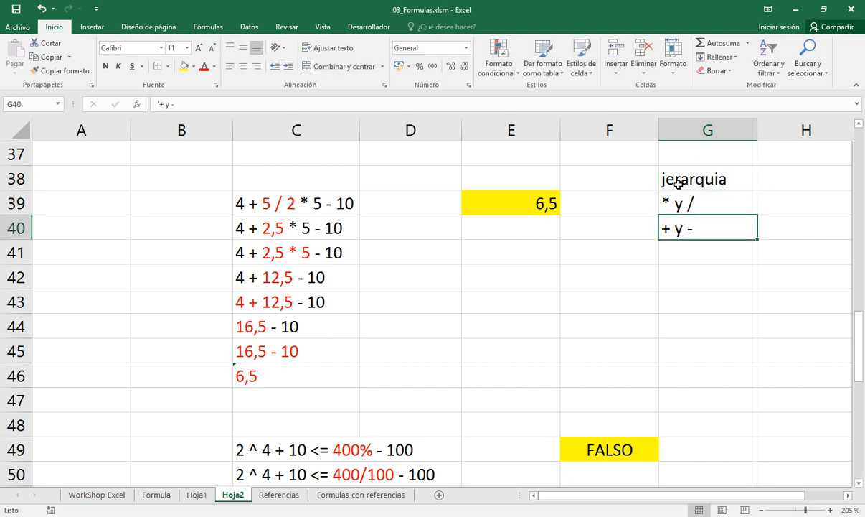
pyautogui.press('Up')
pyautogui.press('Up')
pyautogui.press('Up')
pyautogui.press('Up')
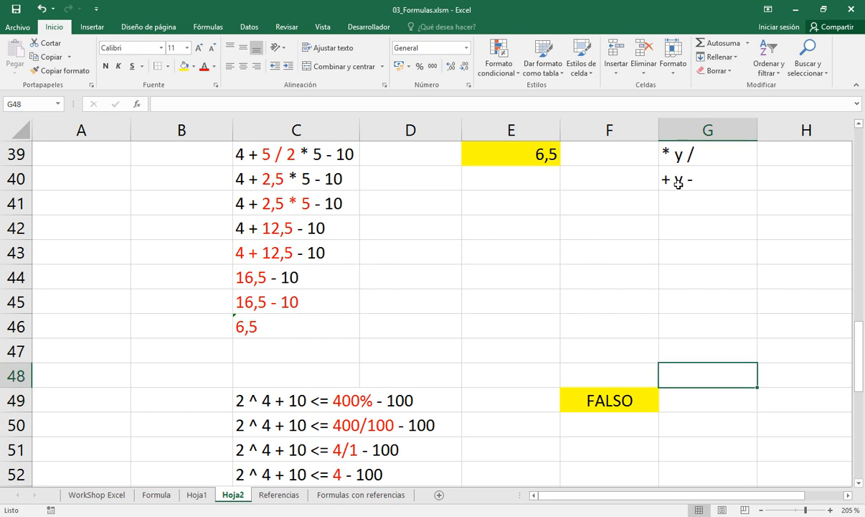
pyautogui.write('jerarq')
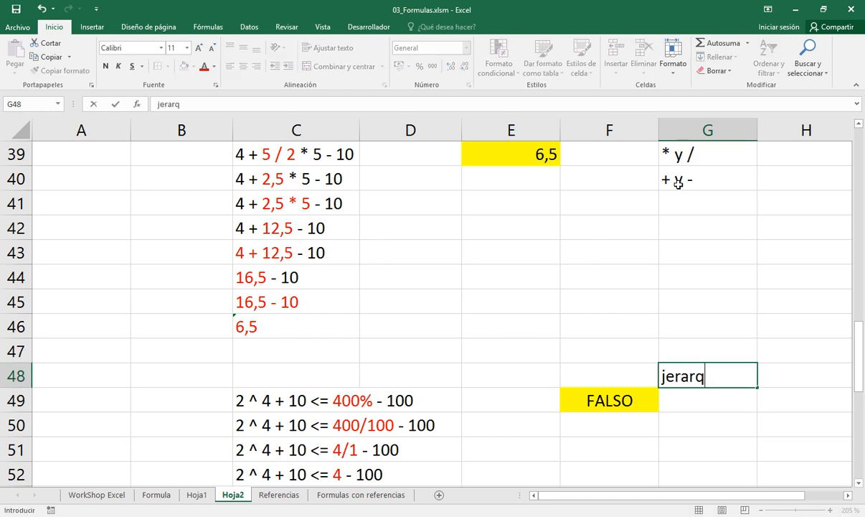
pyautogui.write('uia')
pyautogui.press('Return')
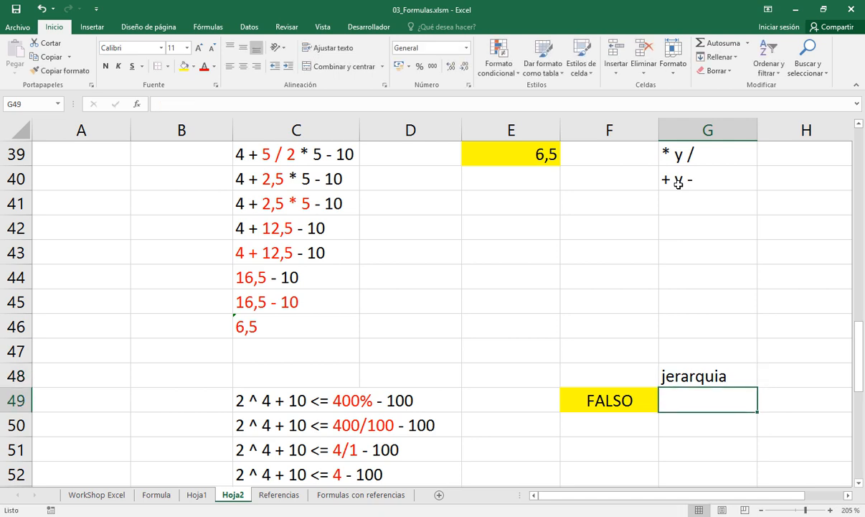
# Enter "- menos unitario" as text in G49 and % in G50 as the first operators of the hierarchy
pyautogui.write("'- men")
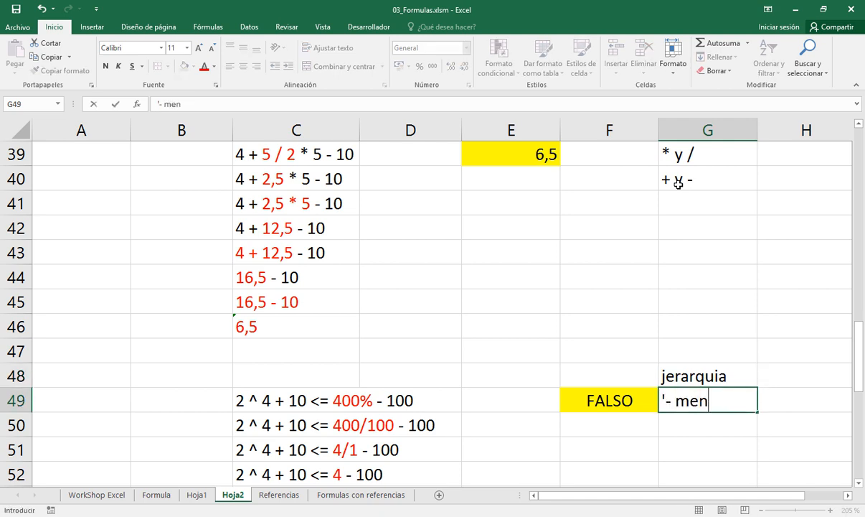
pyautogui.write('os unitario')
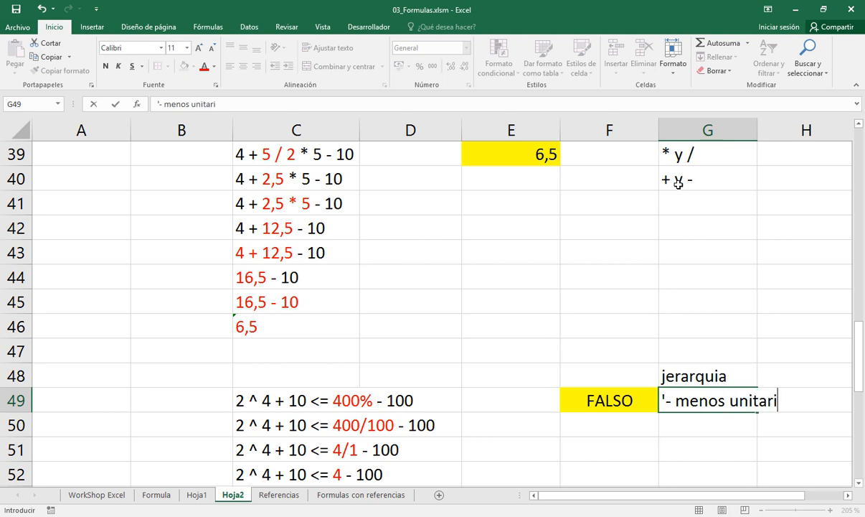
pyautogui.press('Return')
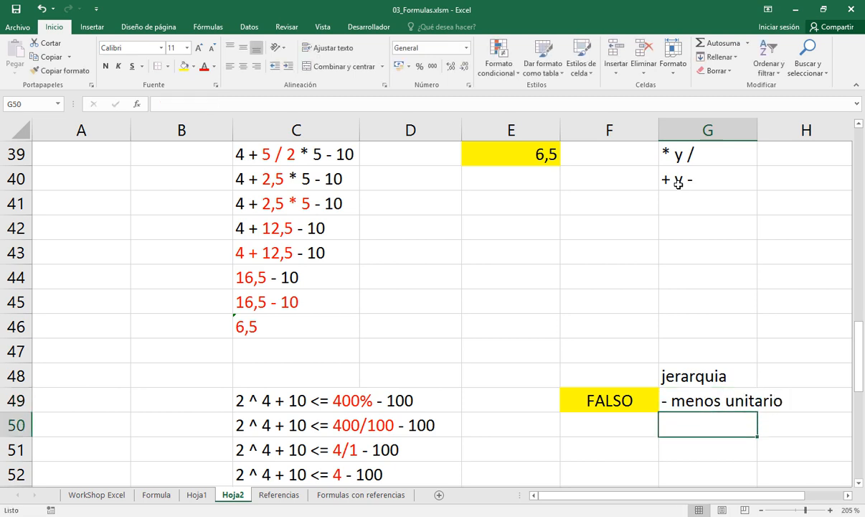
pyautogui.write('%')
pyautogui.press('Return')
pyautogui.press('Return')
pyautogui.press('Return')
pyautogui.press('Return')
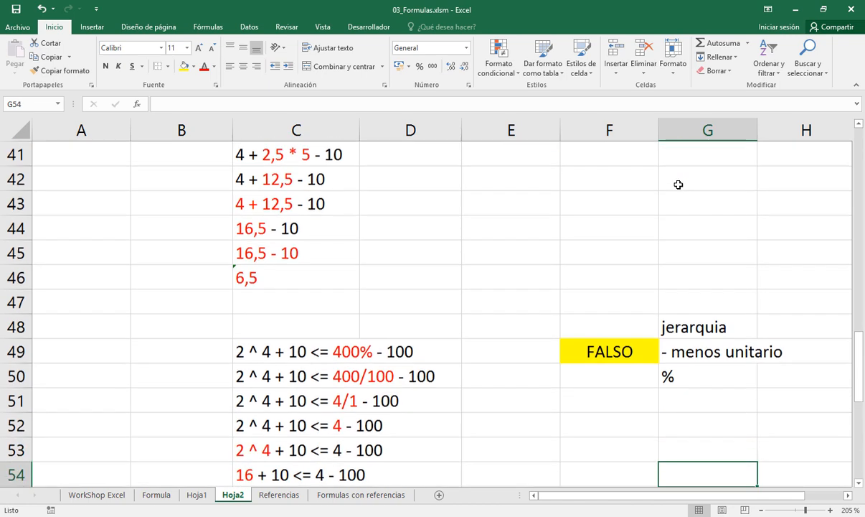
pyautogui.press('Return')
pyautogui.press('Return')
pyautogui.press('Up')
pyautogui.press('Up')
pyautogui.press('Up')
pyautogui.press('Up')
pyautogui.press('Up')
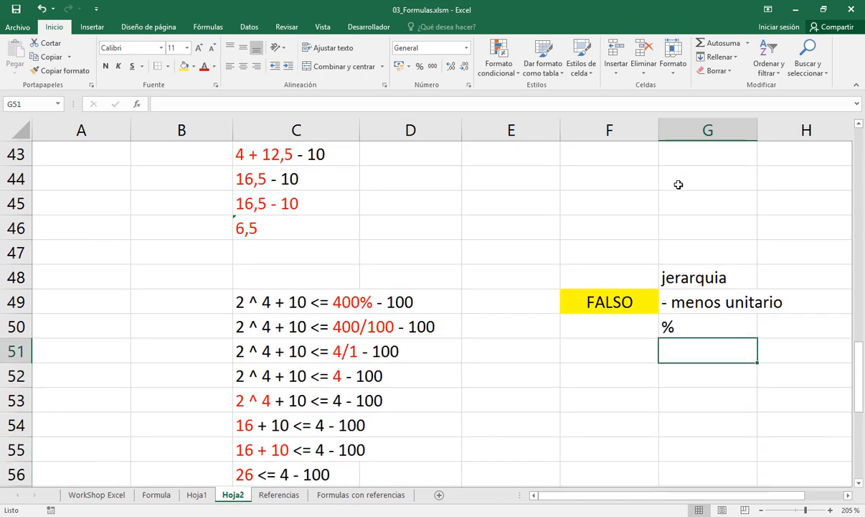
# Continue the hierarchy list with ^ in G51 and "* y /" in G52
pyautogui.write('^')
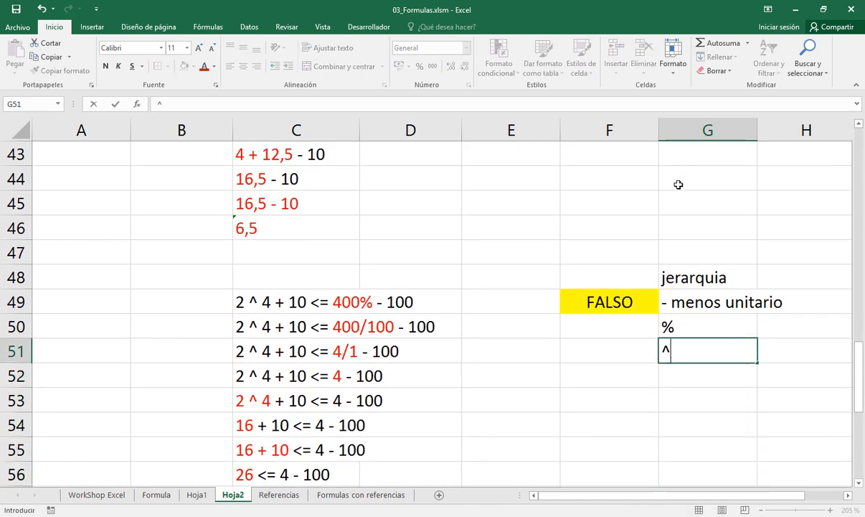
pyautogui.press('Return')
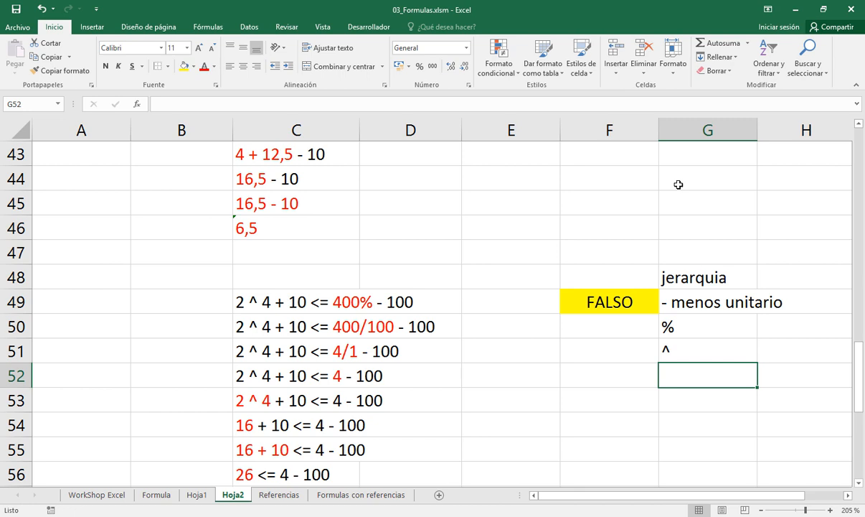
pyautogui.write('* y ')
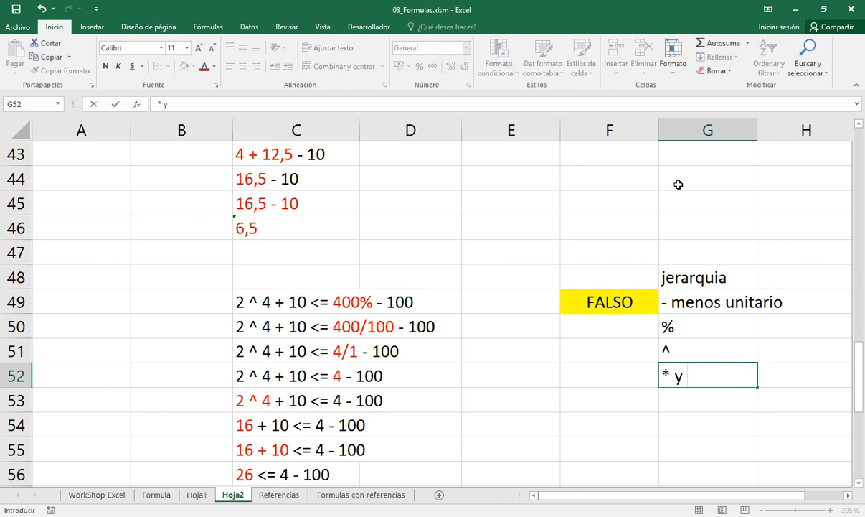
pyautogui.write('/')
pyautogui.press('Return')
# Add "+ y -" as text in G53 as the next level of the operator hierarchy
pyautogui.write("'")
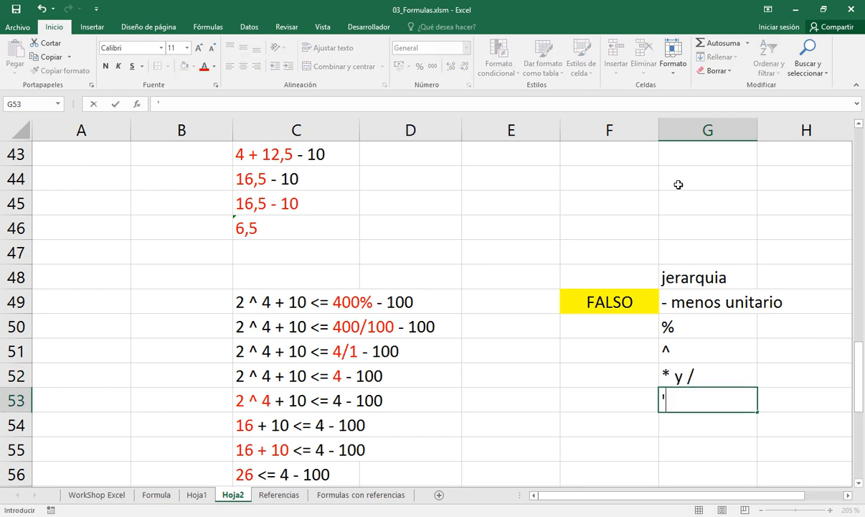
pyautogui.write('+ y -')
pyautogui.press('Return')
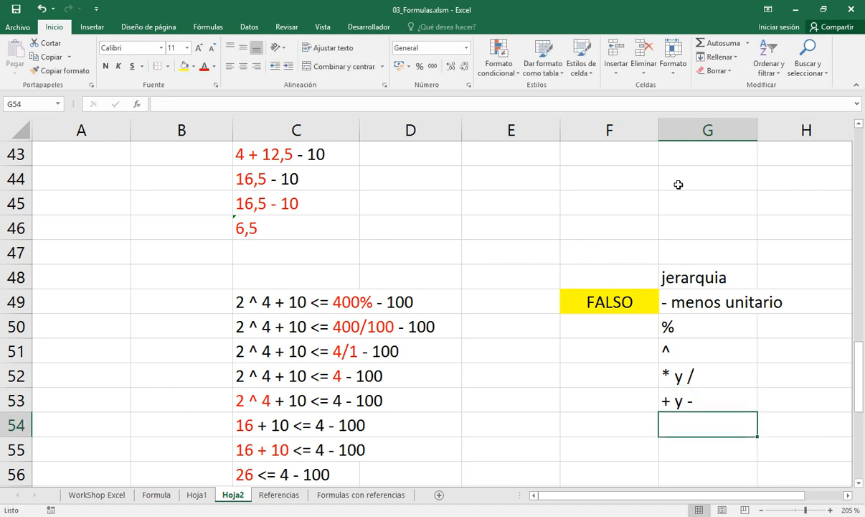
# Enter the relational operators < <= > >= in G54, with extra spacing between them
pyautogui.write('< <')
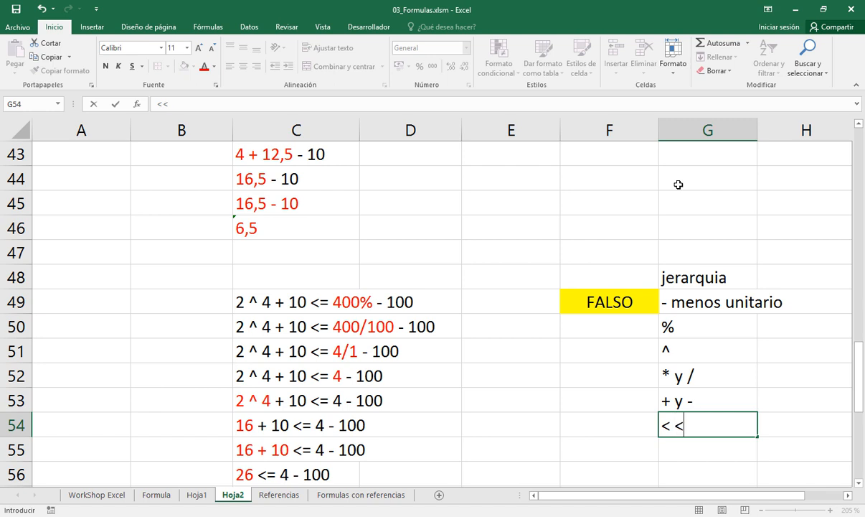
pyautogui.write('= > >=')
pyautogui.press('Return')
pyautogui.press('Up')
pyautogui.press('F2')
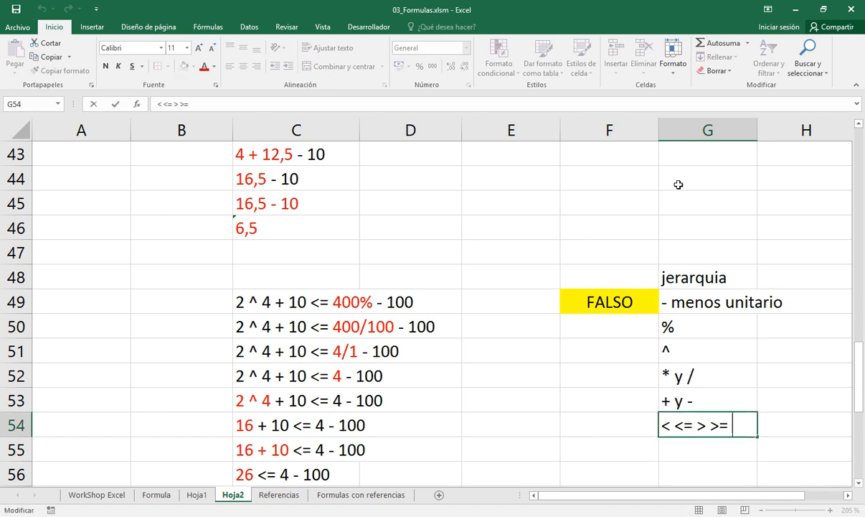
pyautogui.press('Left')
pyautogui.press('Left')
pyautogui.press('Left')
pyautogui.press('Left')
pyautogui.press('Left')
pyautogui.press('Left')
pyautogui.press('Left')
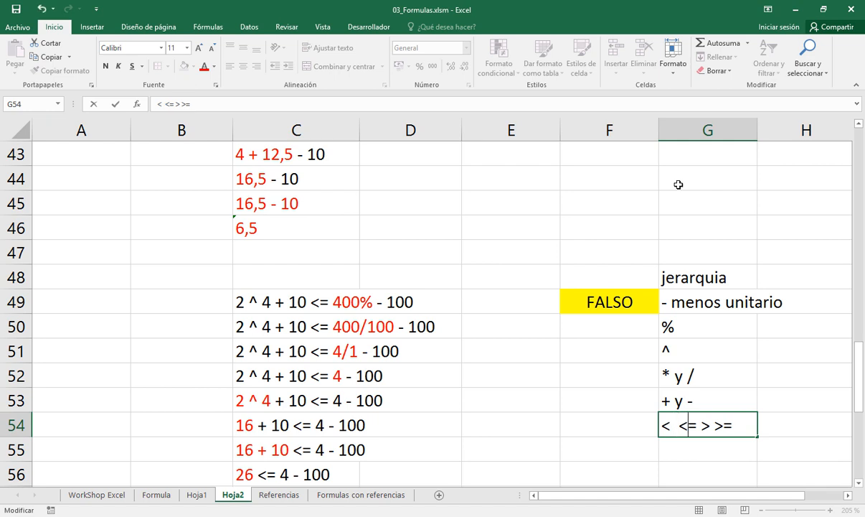
pyautogui.press('Right')
pyautogui.press('Right')
pyautogui.press('Right')
pyautogui.press('Right')
pyautogui.press('Return')
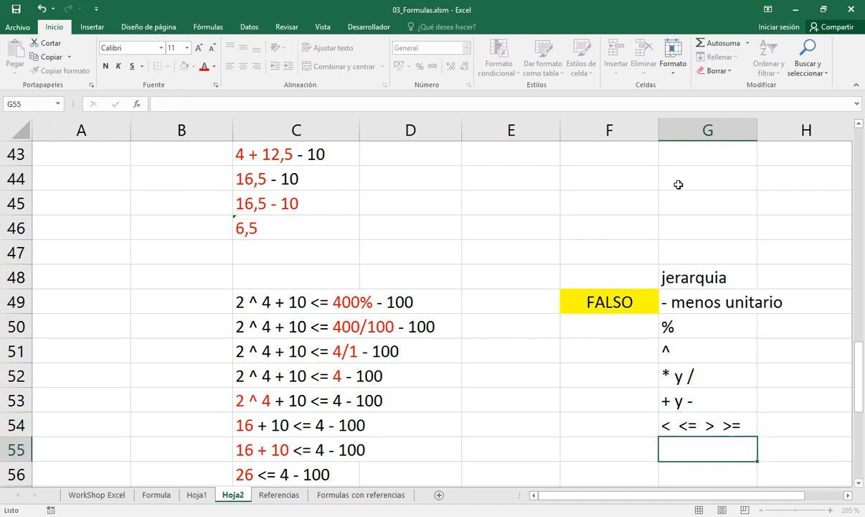
# Enter the comparison operators "= <>" as text in G55
pyautogui.write('= <>')
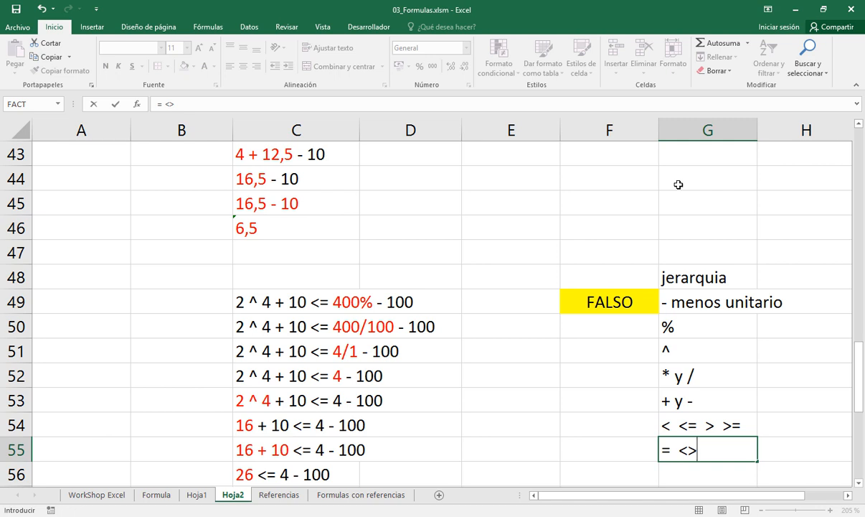
pyautogui.press('Return')
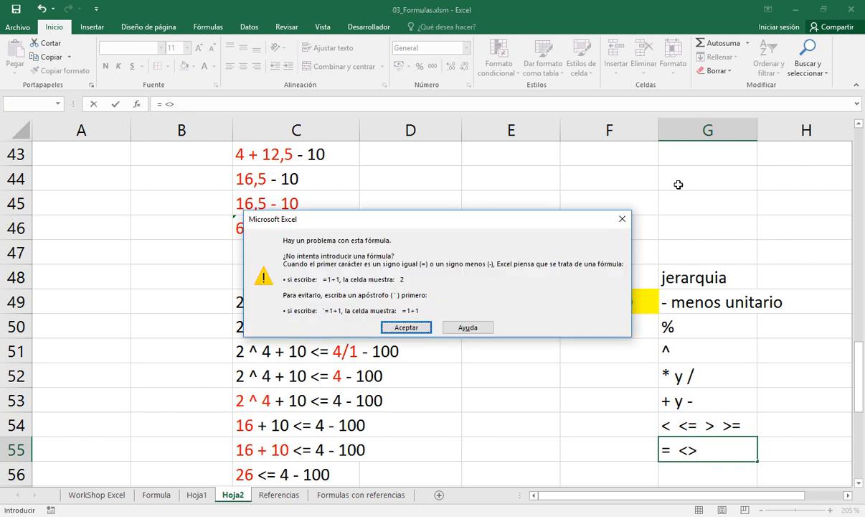
pyautogui.press('Return')
pyautogui.press('Home')
pyautogui.write("'")
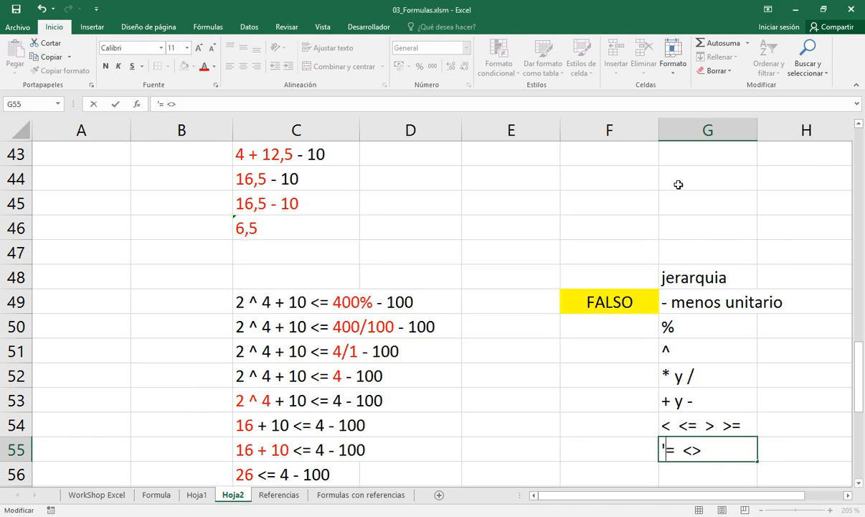
pyautogui.press('Return')
# Finish the hierarchy list with the text operator & in G56
pyautogui.press('Down')
pyautogui.press('Down')
pyautogui.press('Up')
pyautogui.press('Up')
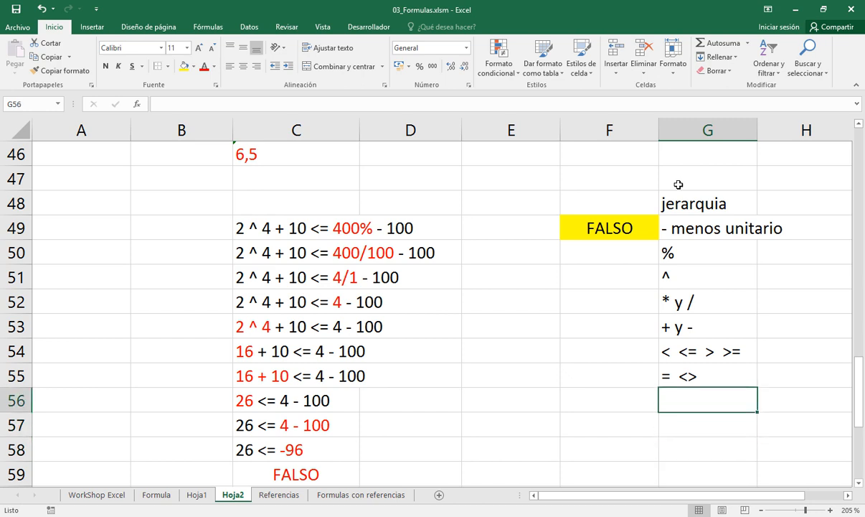
pyautogui.write('&')
pyautogui.press('Return')
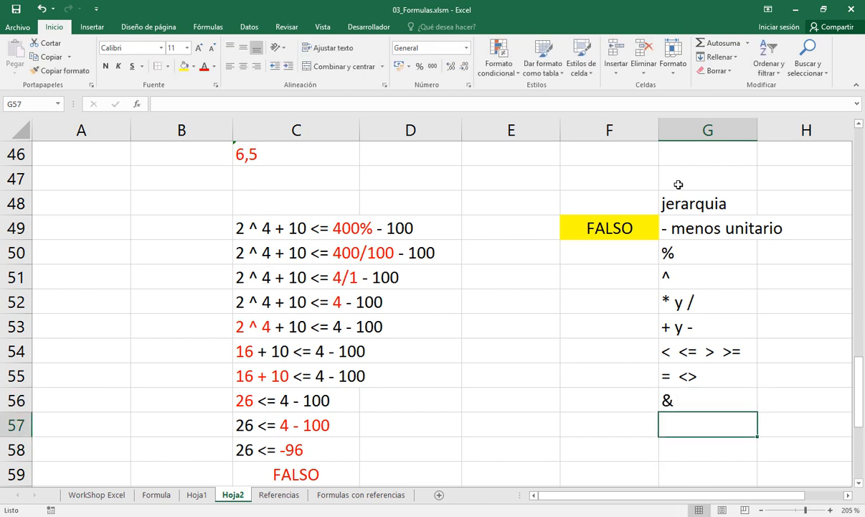
# Copy the hierarchy list G48:G56 to G62, beside the parentheses example
pyautogui.press('Up')
pyautogui.press('Up')
pyautogui.press('Up')
pyautogui.press('Up')
pyautogui.press('Up')
pyautogui.press('Up')
pyautogui.press('Up')
pyautogui.press('Up')
pyautogui.press('Up')
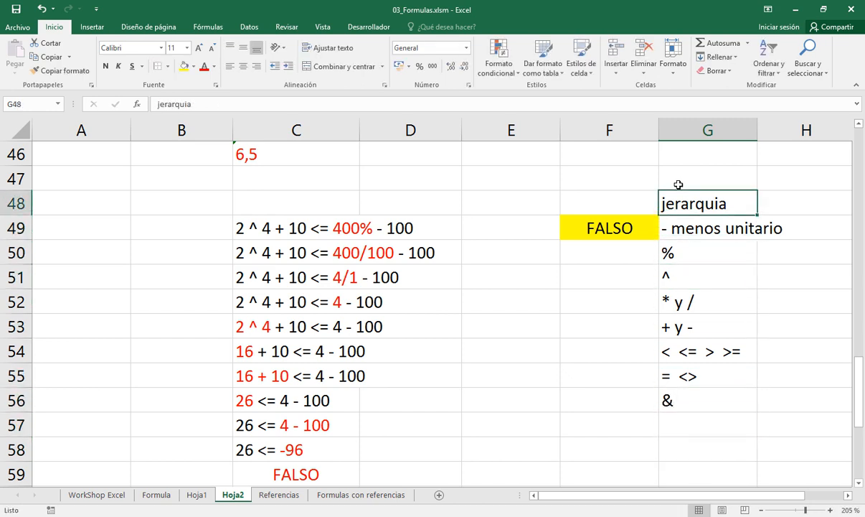
pyautogui.hotkey('shift', 'Down')
pyautogui.hotkey('shift', 'Down')
pyautogui.hotkey('shift', 'Down')
pyautogui.hotkey('shift', 'Down')
pyautogui.hotkey('shift', 'Down')
pyautogui.hotkey('shift', 'Down')
pyautogui.hotkey('shift', 'Down')
pyautogui.hotkey('shift', 'Down')
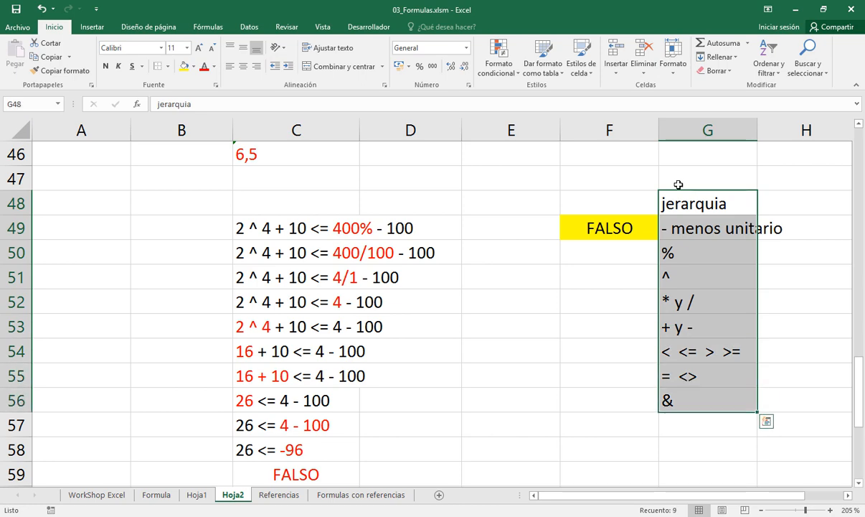
pyautogui.hotkey('ctrl', 'c')
pyautogui.press('Down')
pyautogui.press('Down')
pyautogui.press('Down')
pyautogui.press('Down')
pyautogui.press('Down')
pyautogui.press('Down')
pyautogui.press('Down')
pyautogui.press('Down')
pyautogui.press('Down')
pyautogui.press('Down')
pyautogui.press('Down')
pyautogui.press('Down')
pyautogui.press('Down')
pyautogui.press('Down')
pyautogui.press('Down')
pyautogui.press('Down')
pyautogui.press('Down')
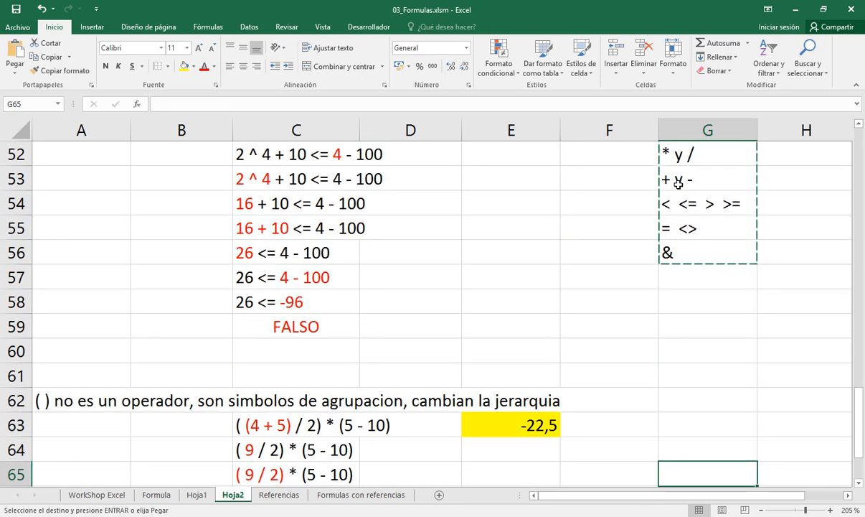
pyautogui.press('Up')
pyautogui.press('Down')
pyautogui.press('Down')
pyautogui.press('Up')
pyautogui.press('Up')
pyautogui.press('Up')
pyautogui.press('Up')
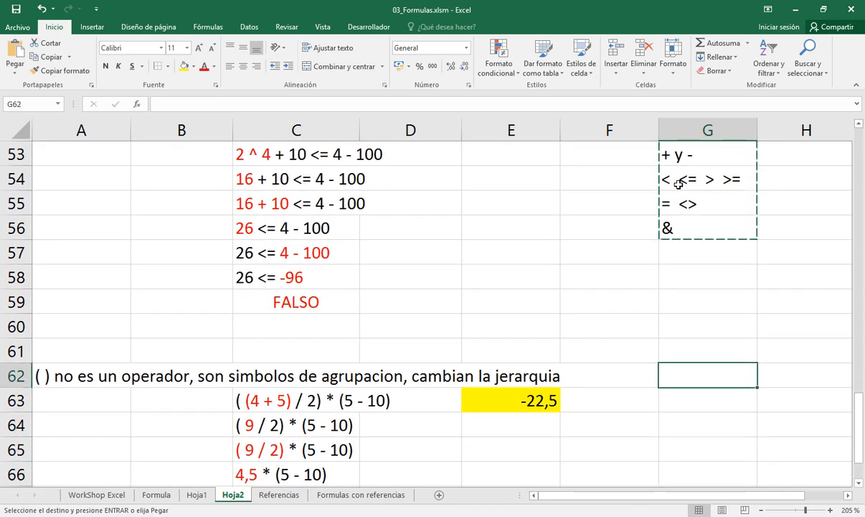
pyautogui.press('Return')
# Enter the note "cambia jerarquia" in G61, above the copied hierarchy list
pyautogui.press('Down')
pyautogui.press('Down')
pyautogui.press('Down')
pyautogui.press('Down')
pyautogui.press('Down')
pyautogui.press('Down')
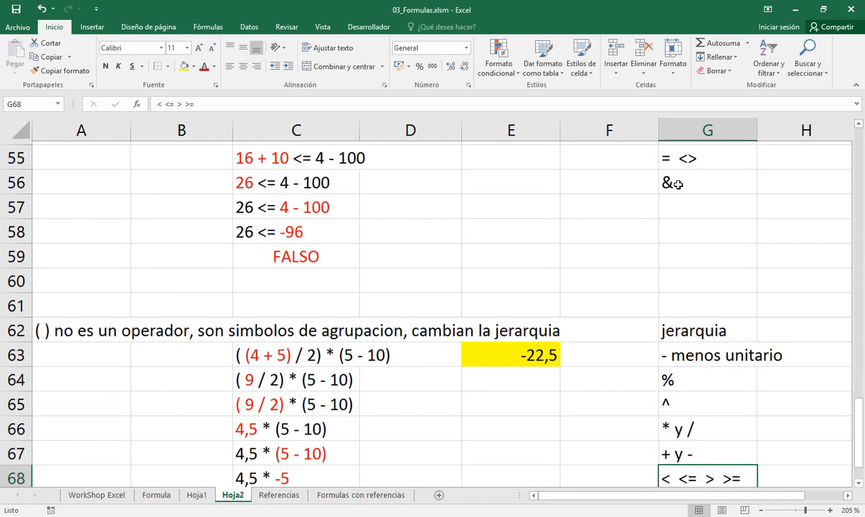
pyautogui.press('Down')
pyautogui.press('Down')
pyautogui.press('Down')
pyautogui.press('Up')
pyautogui.press('Up')
pyautogui.press('Up')
pyautogui.press('Up')
pyautogui.press('Up')
pyautogui.press('Up')
pyautogui.press('Up')
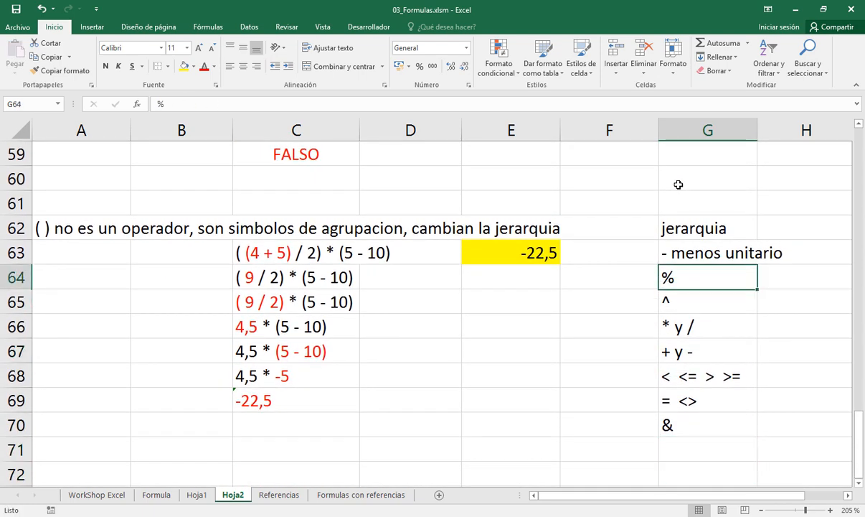
pyautogui.press('Up')
pyautogui.press('Up')
pyautogui.press('Up')
pyautogui.write('cambia')
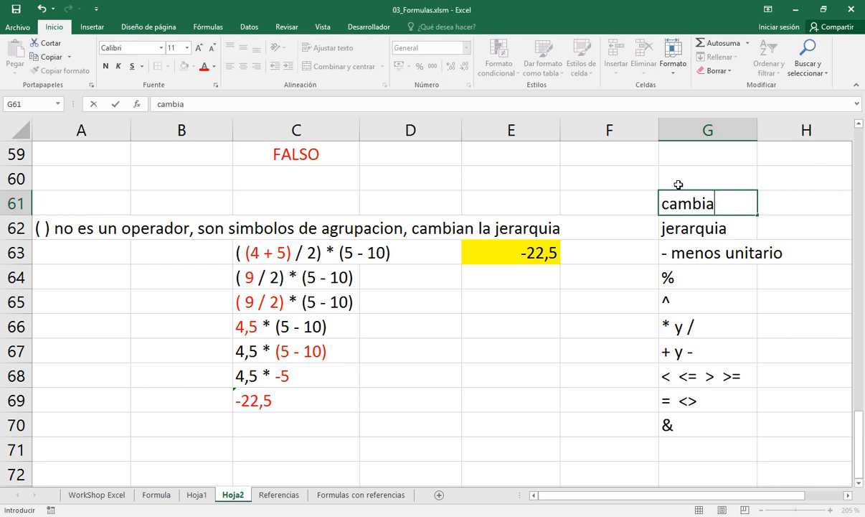
pyautogui.write(' jerarquia')
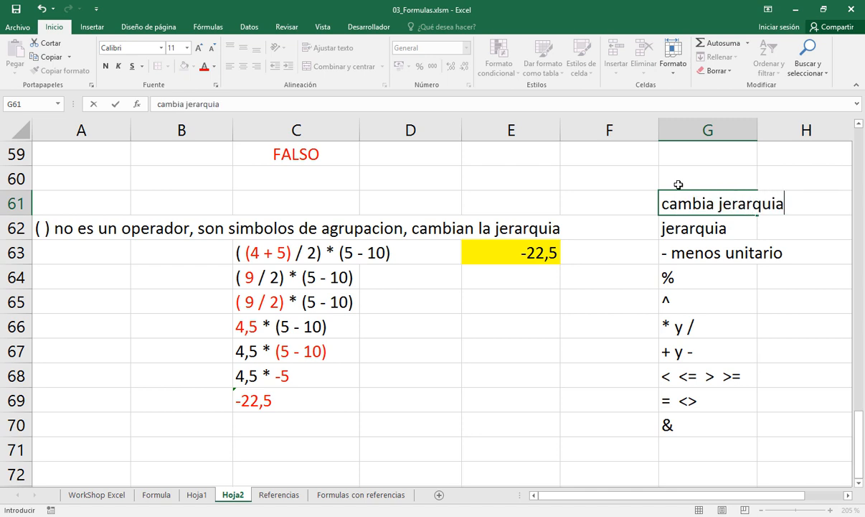
pyautogui.press('Return')
# Prefix the note in G61 with parentheses so it reads "( ) cambia jerarquia"
pyautogui.press('Up')
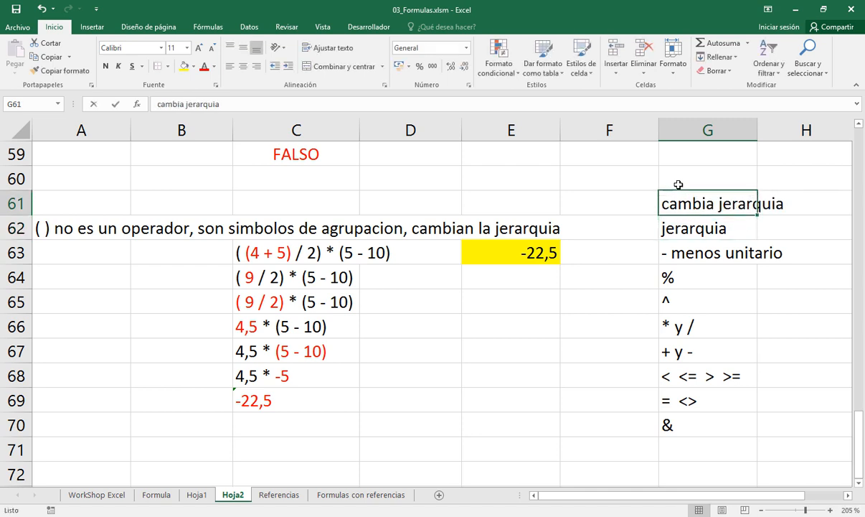
pyautogui.press('F2')
pyautogui.press('Left')
pyautogui.write('( )')
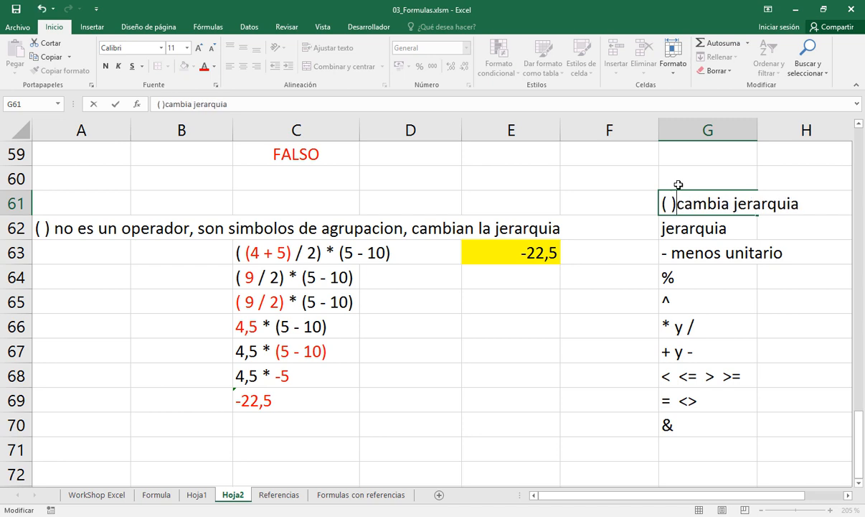
pyautogui.press('Return')
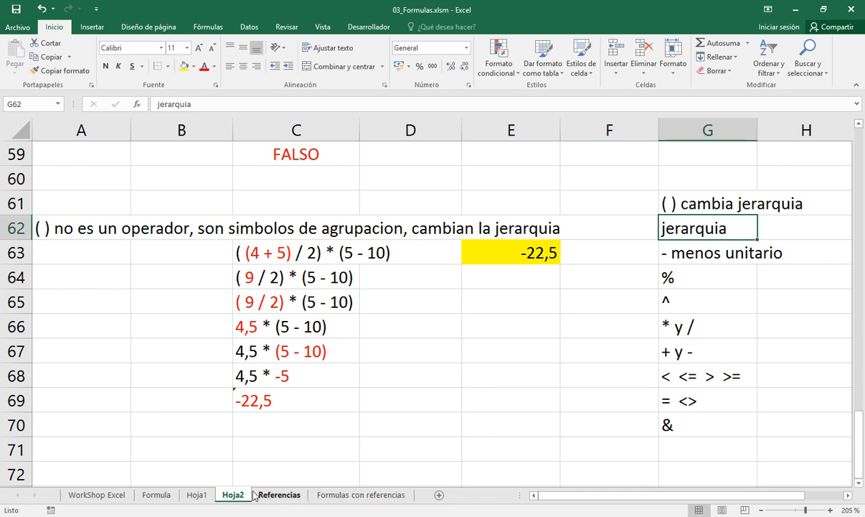
# On the Hoja1 sheet, fill the Valores Constantes cells C2:C3 and the Operadores cell C10 with yellow
pyautogui.click(155, 495)
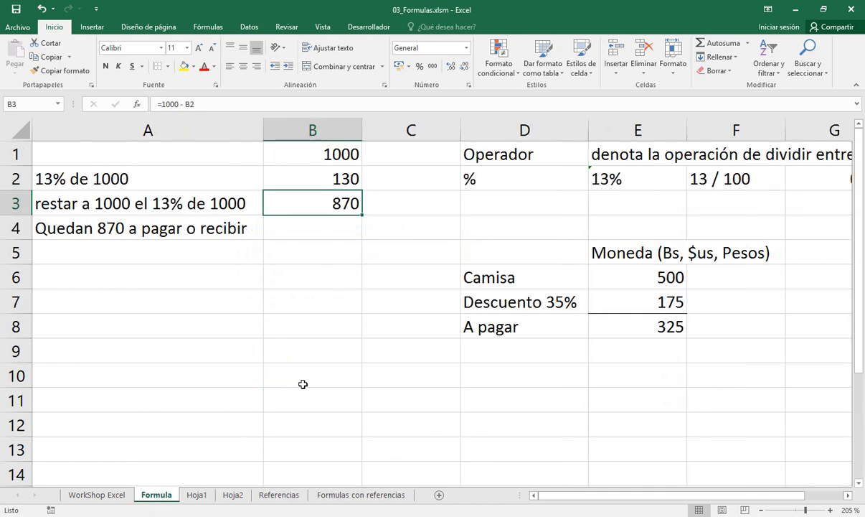
pyautogui.click(197, 495)
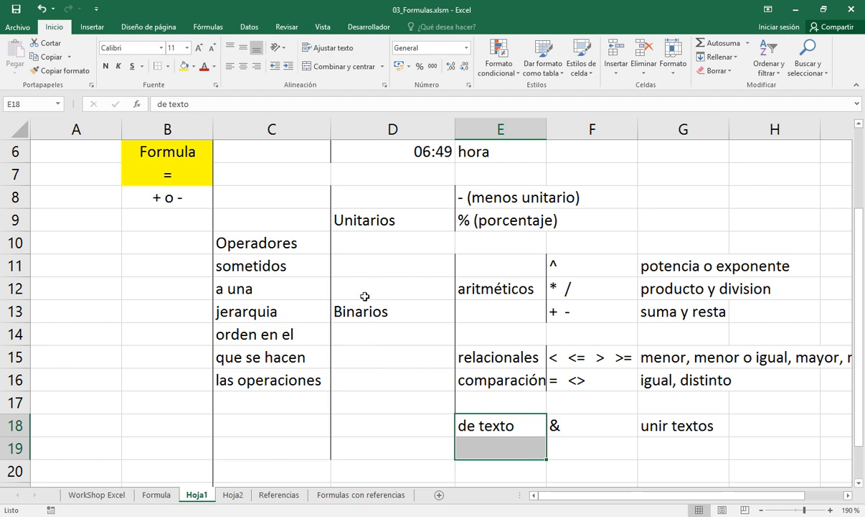
pyautogui.scroll(-4, 364, 296)
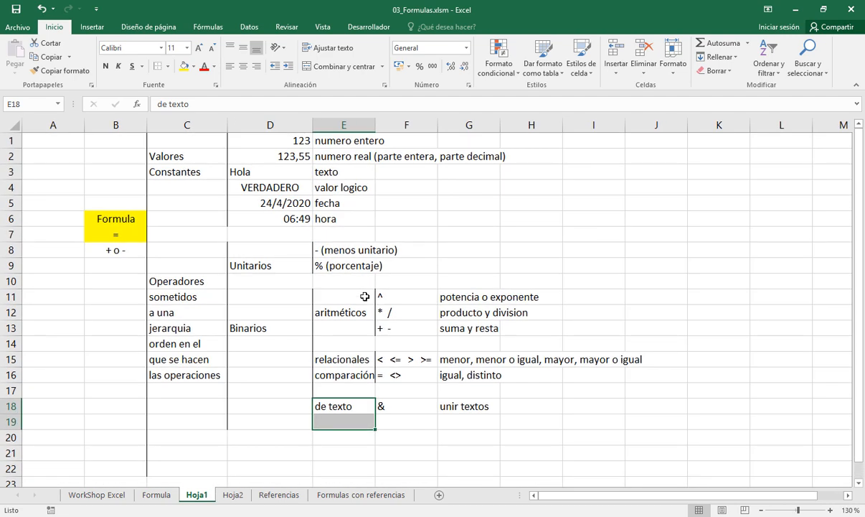
pyautogui.moveTo(189, 159); pyautogui.dragTo(189, 171)
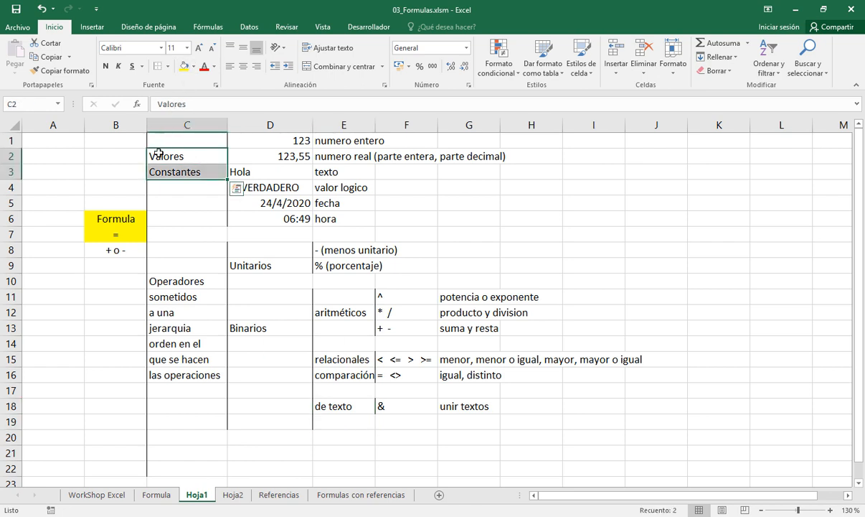
pyautogui.click(183, 67)
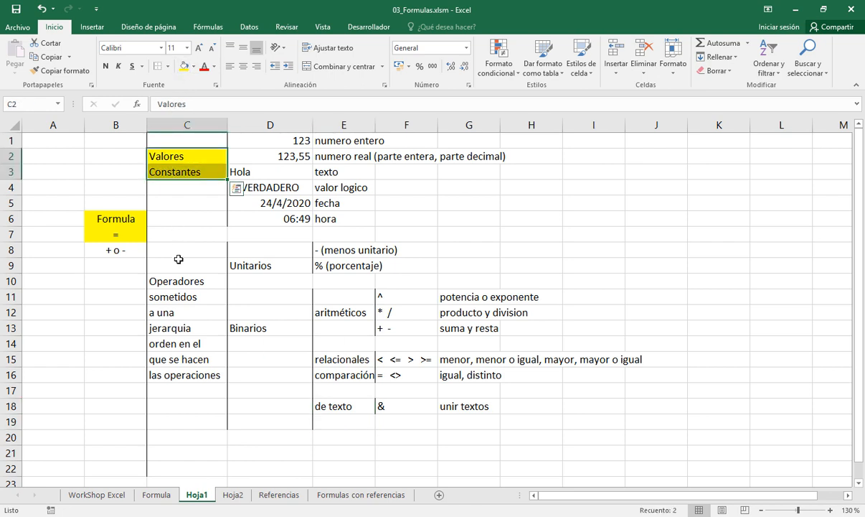
pyautogui.click(177, 280)
pyautogui.click(184, 67)
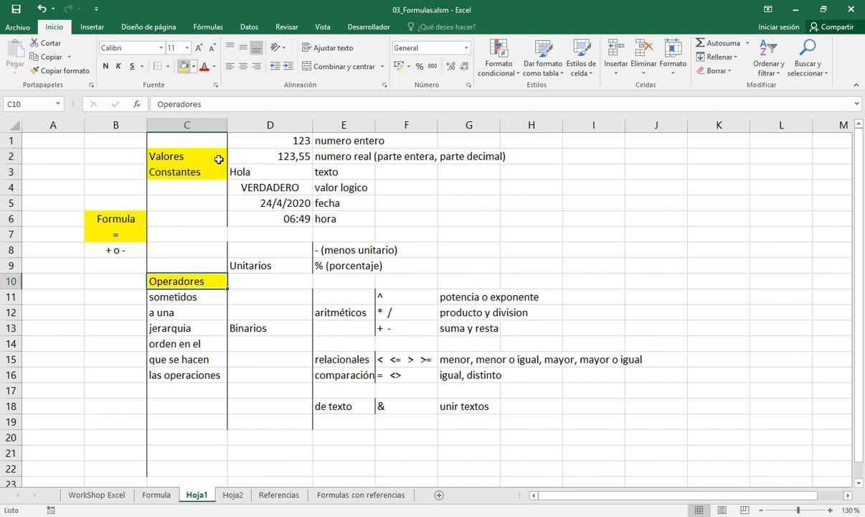
# Add the formula elements Referencias in C22 and Funciones in C26 below the operators
pyautogui.scroll(-1, 294, 295)
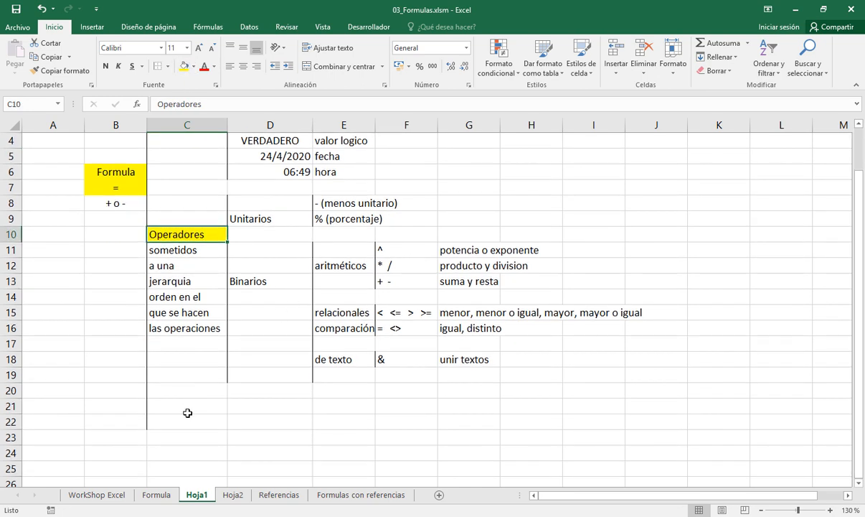
pyautogui.click(185, 420)
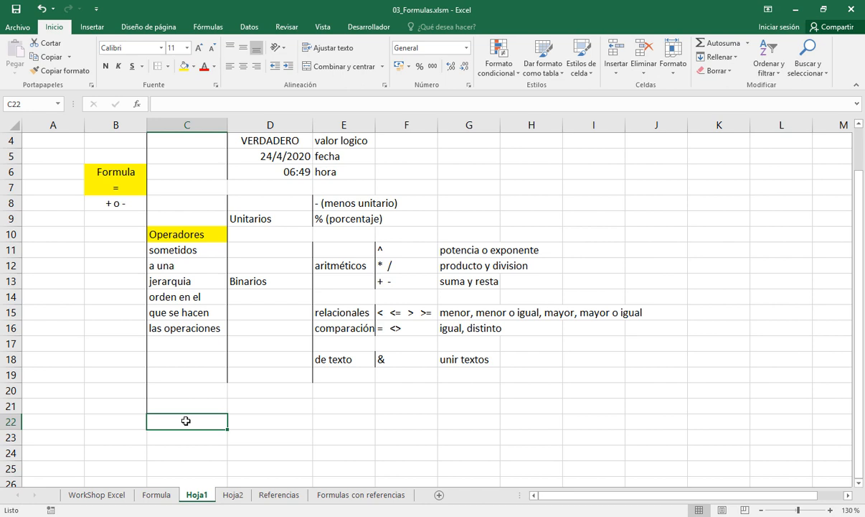
pyautogui.write('Referencias')
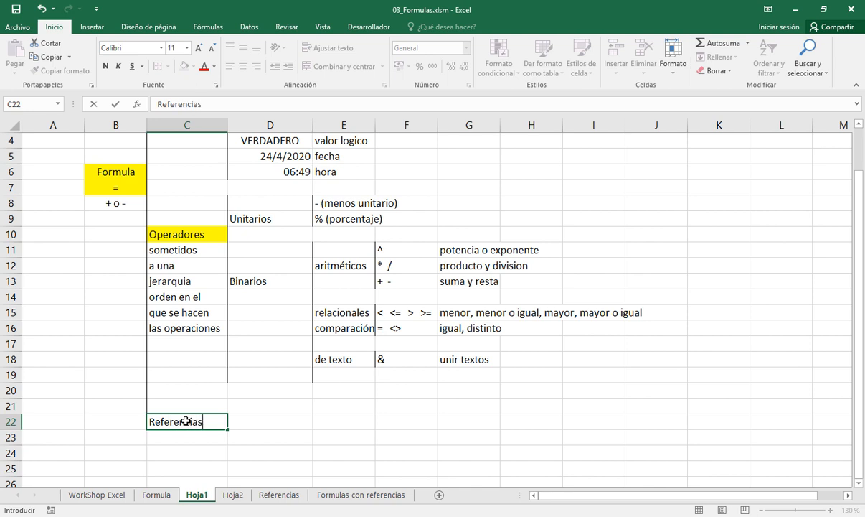
pyautogui.press('Return')
pyautogui.press('Down')
pyautogui.press('Down')
pyautogui.press('Down')
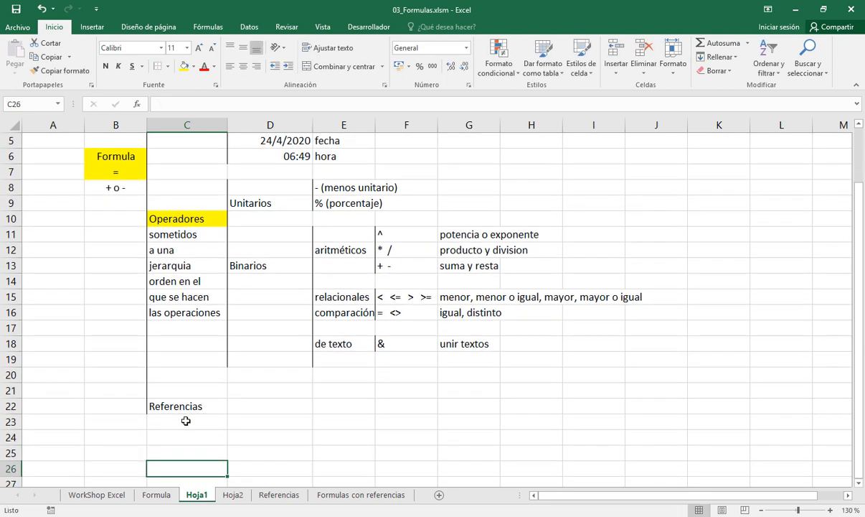
pyautogui.write('Funciones')
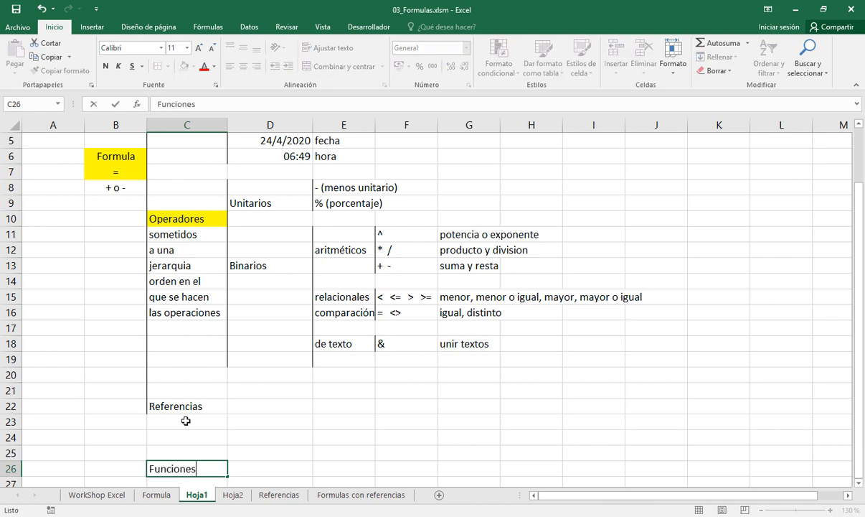
pyautogui.press('Return')
# Extend the vertical line of the Formula bracket by adding a left border to C22:C27
pyautogui.press('Up')
pyautogui.press('Up')
pyautogui.press('Up')
pyautogui.press('Up')
pyautogui.press('Up')
pyautogui.hotkey('shift', 'Down')
pyautogui.hotkey('shift', 'Down')
pyautogui.hotkey('shift', 'Down')
pyautogui.hotkey('shift', 'Down')
pyautogui.hotkey('shift', 'Down')
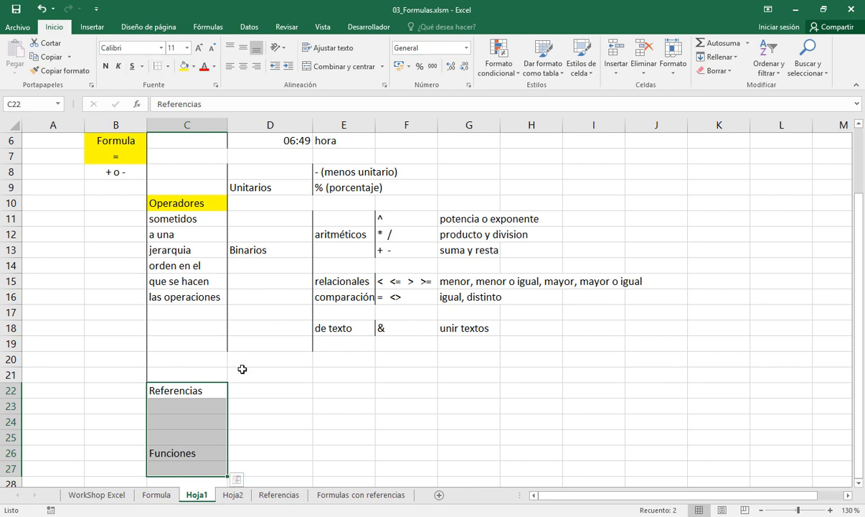
# Add a left border to D21:D23 beside Referencias and to D26:D27 beside Funciones
pyautogui.moveTo(243, 369); pyautogui.dragTo(241, 403)
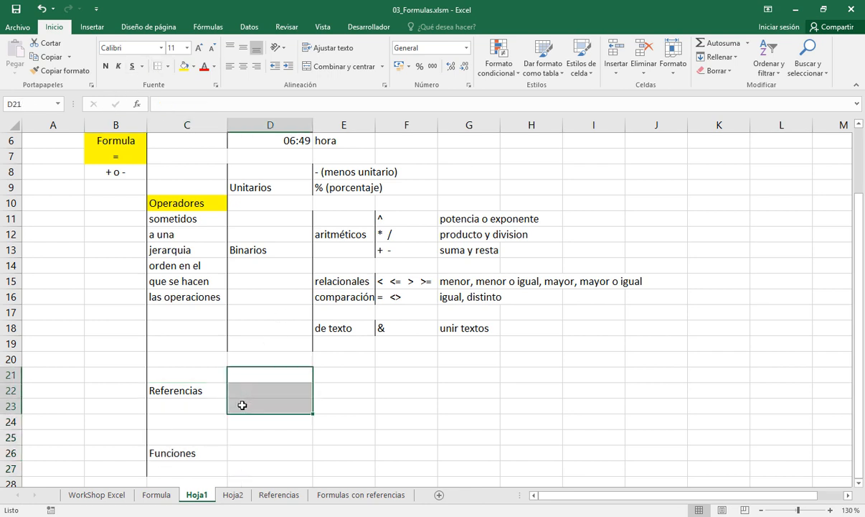
pyautogui.click(159, 71)
pyautogui.click(239, 455)
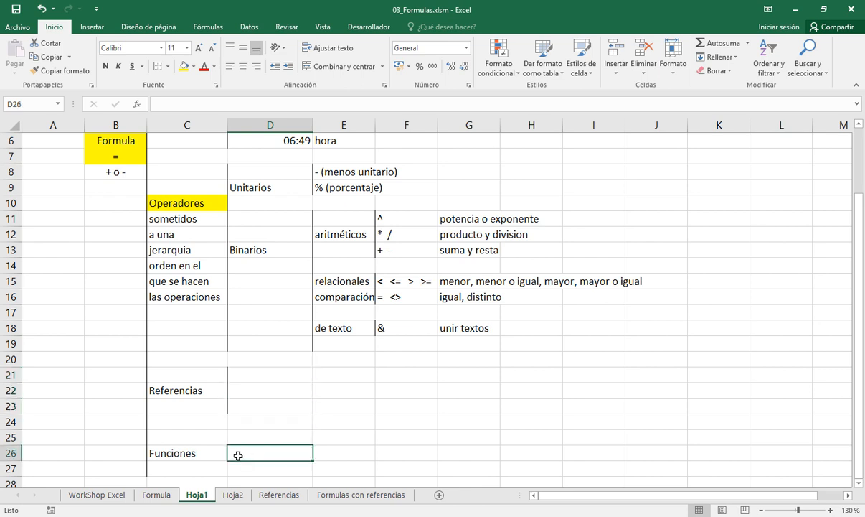
pyautogui.moveTo(239, 456); pyautogui.dragTo(238, 464)
pyautogui.click(158, 66)
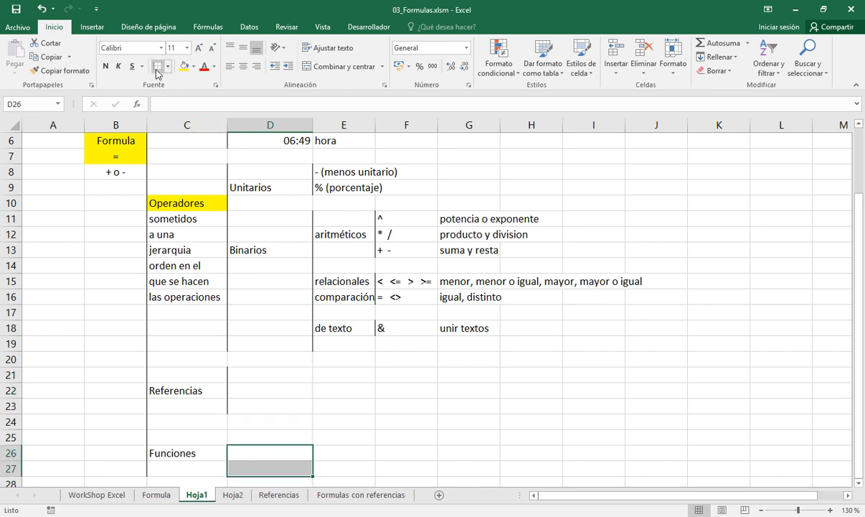
pyautogui.click(275, 374)
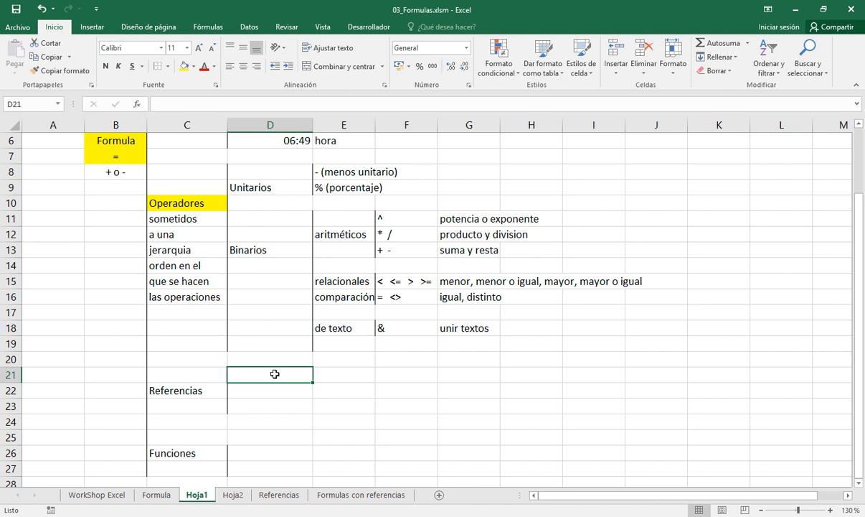
# Set the ribbon to hide automatically so that more worksheet rows fit on screen
pyautogui.click(768, 9)
pyautogui.click(767, 9)
pyautogui.click(764, 27)
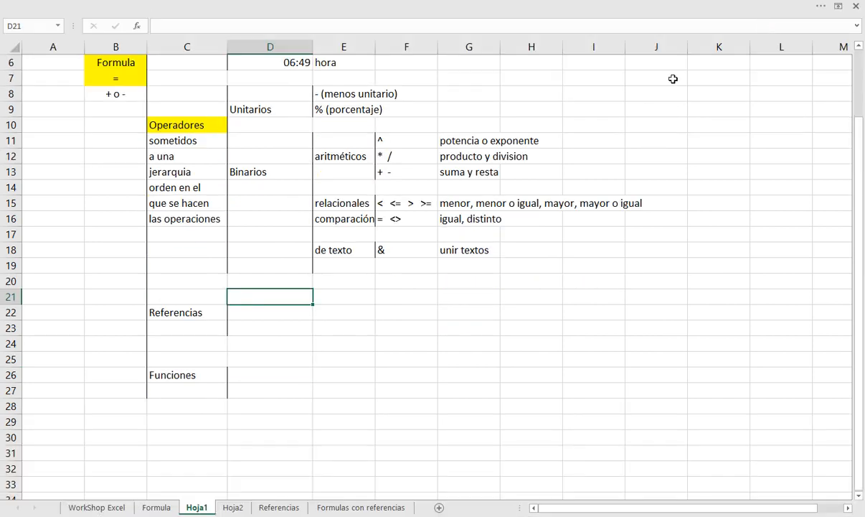
pyautogui.scroll(2, 527, 246)
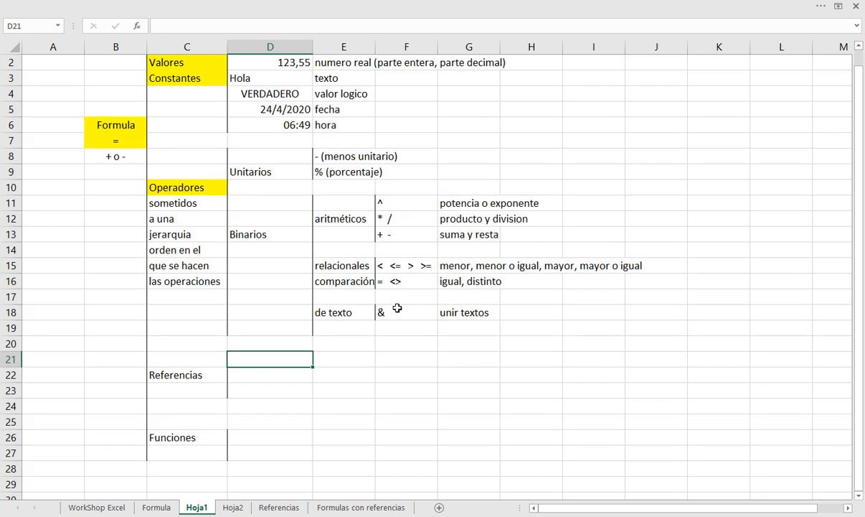
# Fill the Referencias cell C22 and the Funciones cell C26 with yellow
pyautogui.press('Left')
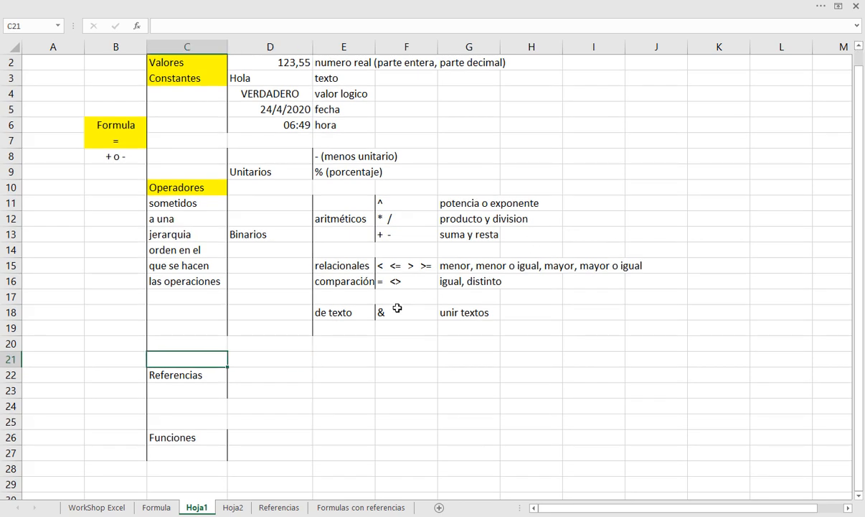
pyautogui.press('Down')
pyautogui.click(110, 7)
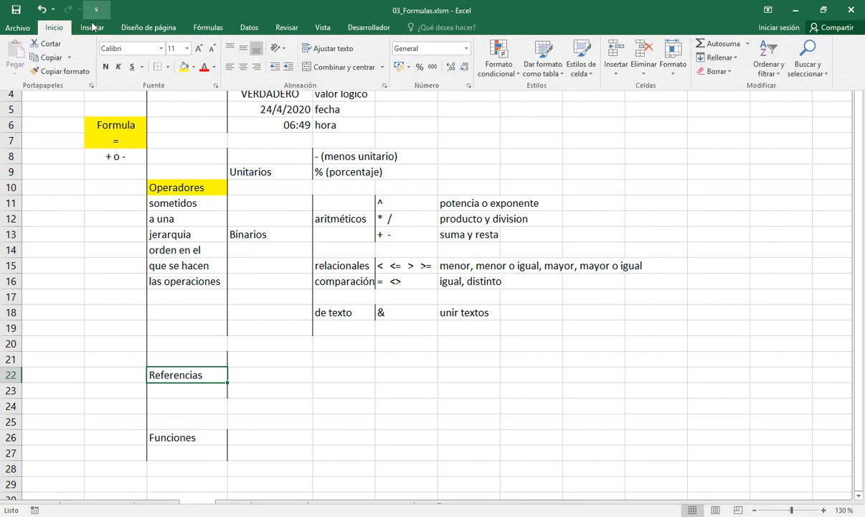
pyautogui.click(183, 66)
pyautogui.click(179, 435)
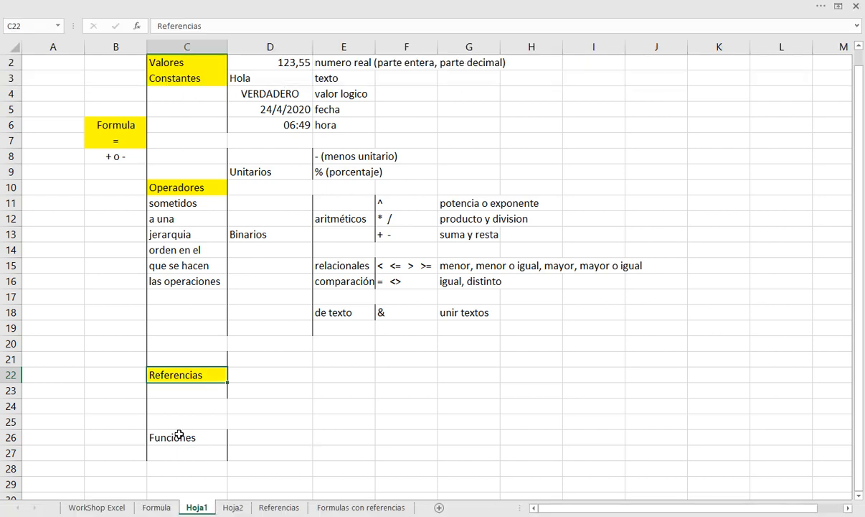
pyautogui.click(178, 434)
pyautogui.click(160, 6)
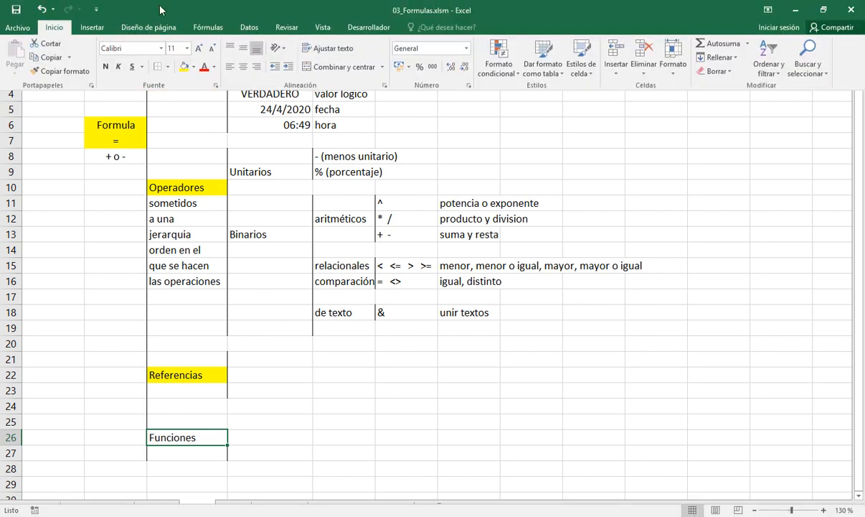
pyautogui.click(183, 66)
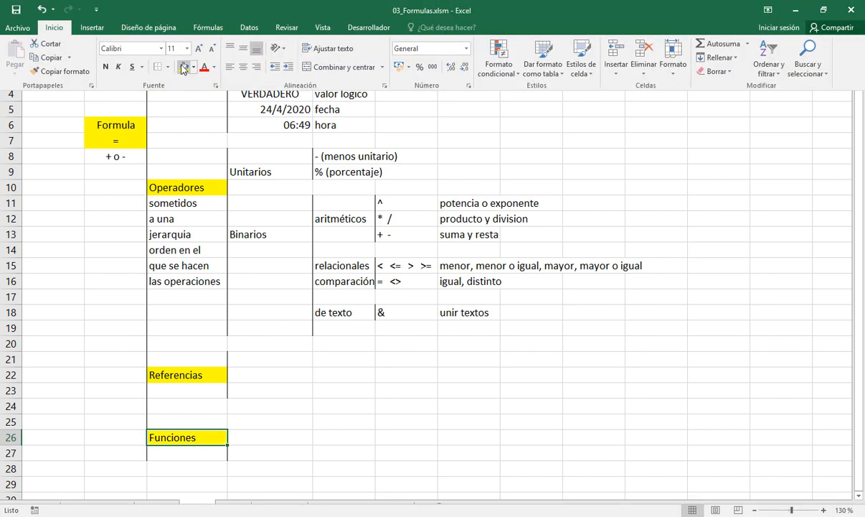
pyautogui.click(251, 359)
# List the reference types Relativas, Absolutas and Mixtas in D21:D23
pyautogui.click(250, 357)
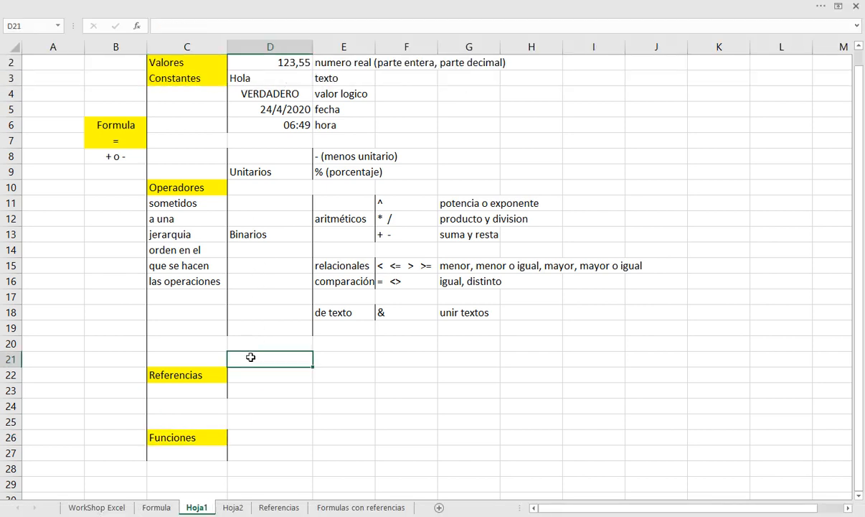
pyautogui.write('A')
pyautogui.press('BackSpace')
pyautogui.write('Relativas')
pyautogui.press('Return')
pyautogui.write('A')
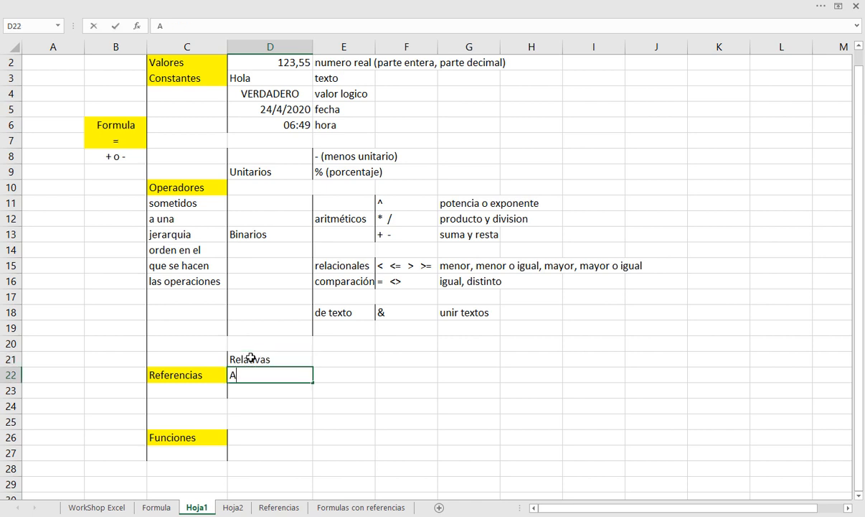
pyautogui.write('bsoluta')
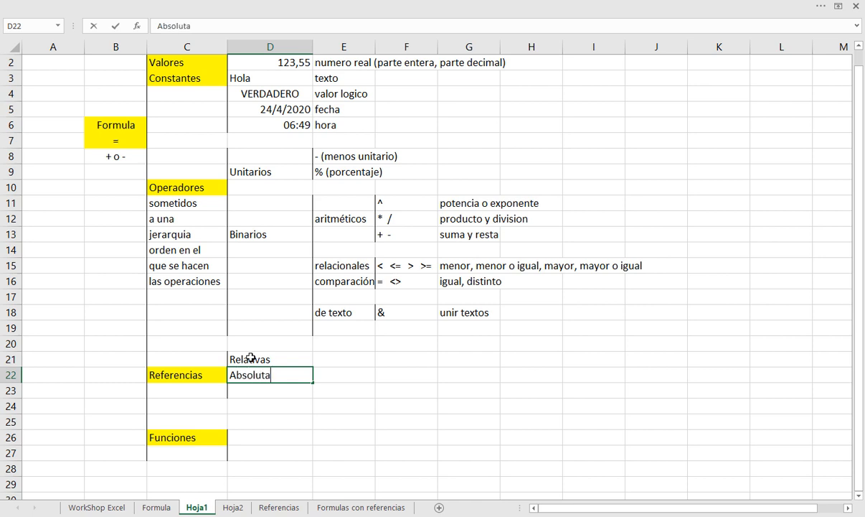
pyautogui.write('s')
pyautogui.press('Return')
pyautogui.press('Return')
pyautogui.press('Up')
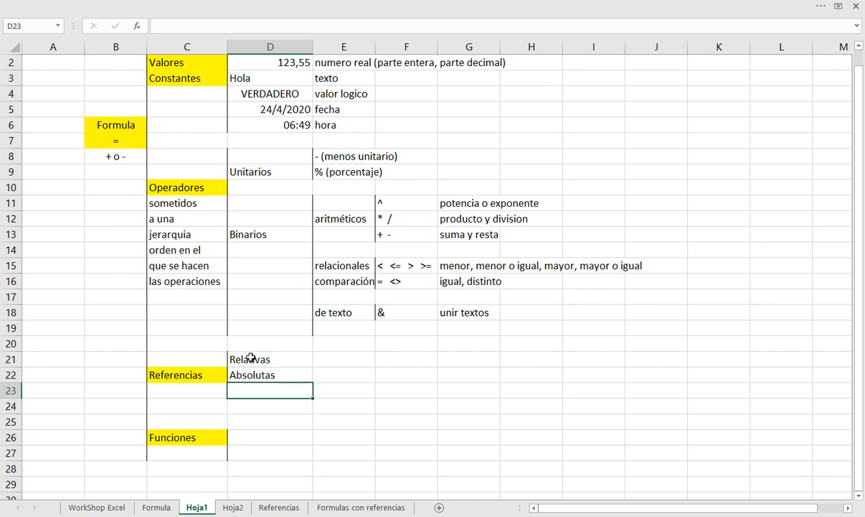
pyautogui.write('Mixtas')
pyautogui.press('Return')
# Insert two blank rows at row 24, between the Referencias block and Funciones
pyautogui.click(213, 375)
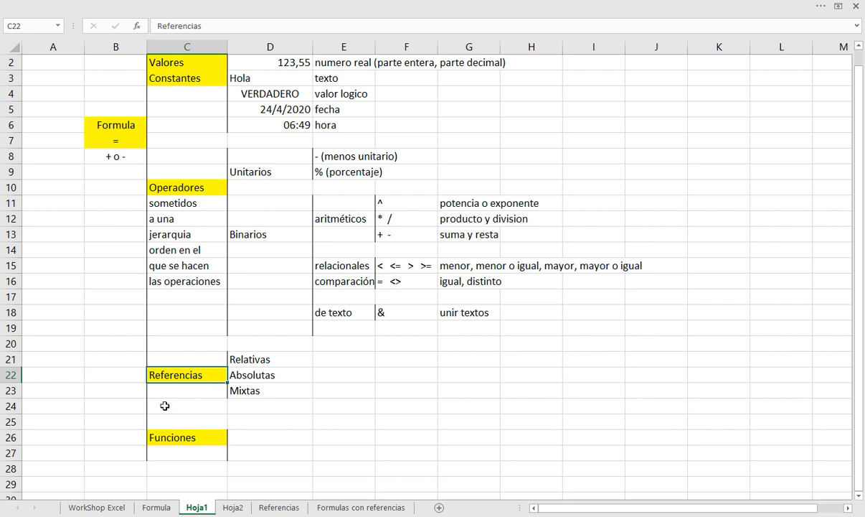
pyautogui.click(11, 406)
pyautogui.moveTo(19, 416); pyautogui.dragTo(17, 418)
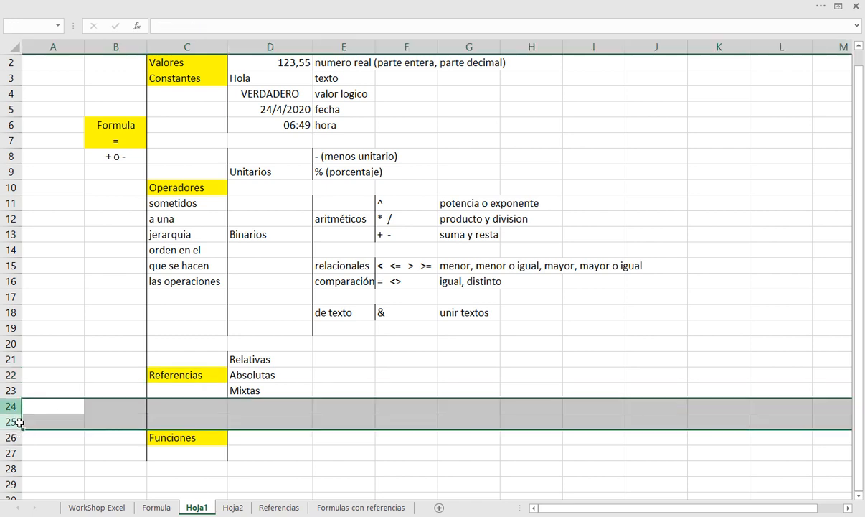
pyautogui.rightClick(19, 400)
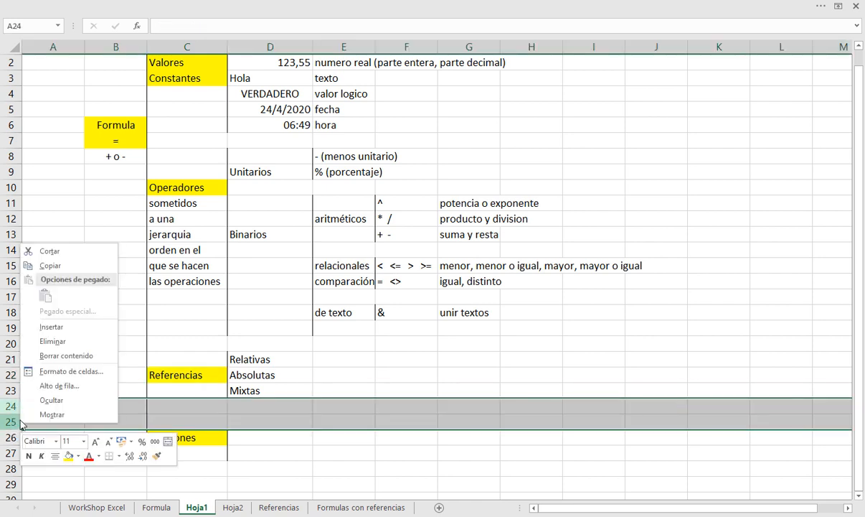
pyautogui.click(51, 327)
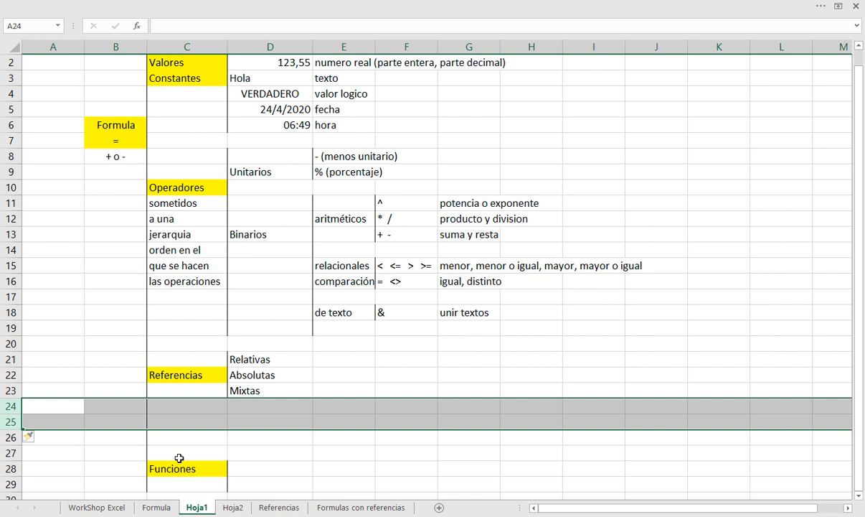
# Enter the explanatory text "referirse al valor" in C23 below Referencias
pyautogui.click(179, 404)
pyautogui.click(188, 393)
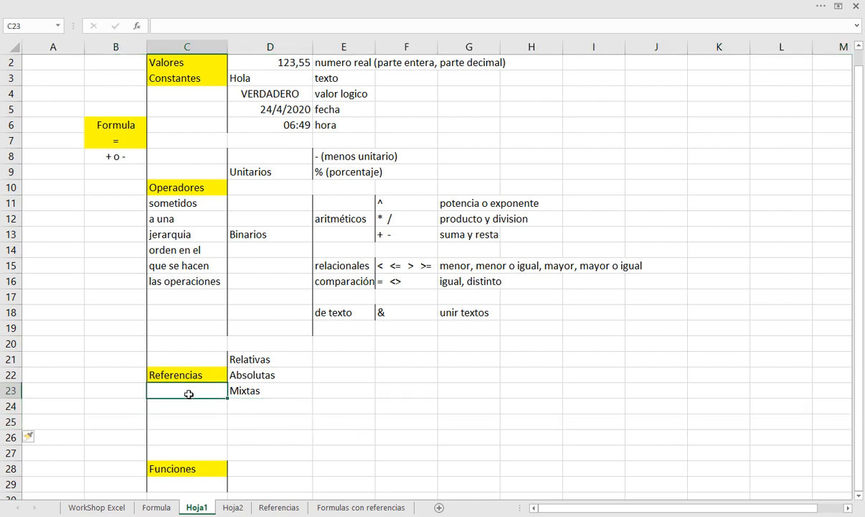
pyautogui.write('refereri')
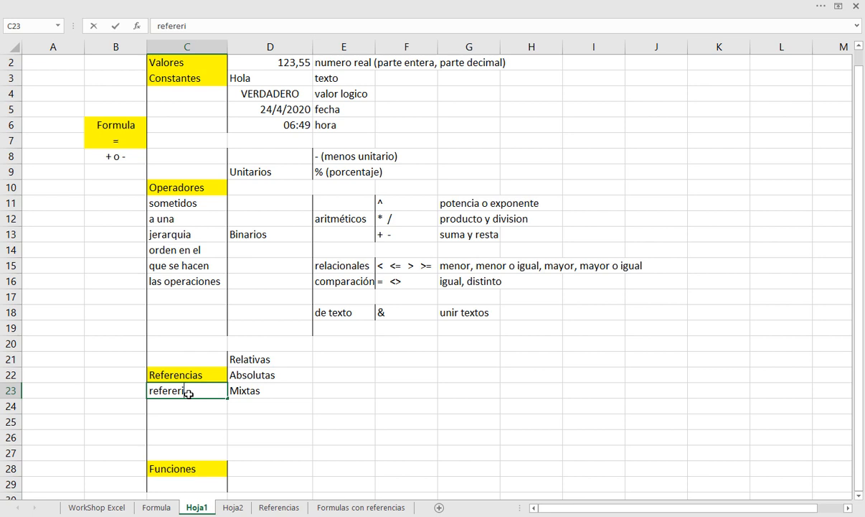
pyautogui.press('BackSpace')
pyautogui.press('BackSpace')
pyautogui.press('BackSpace')
pyautogui.write('irse al valor')
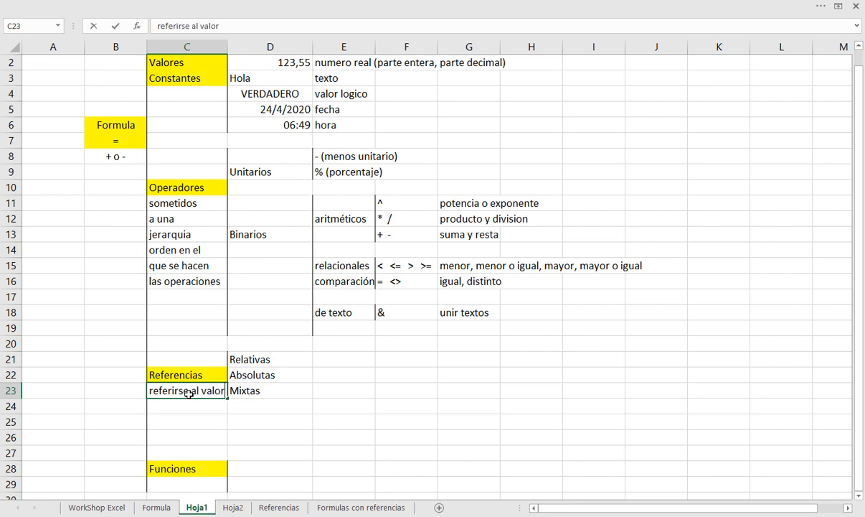
pyautogui.press('Return')
# Continue the Referencias explanation in C24 with the text: de "otra" celda
pyautogui.write('de ')
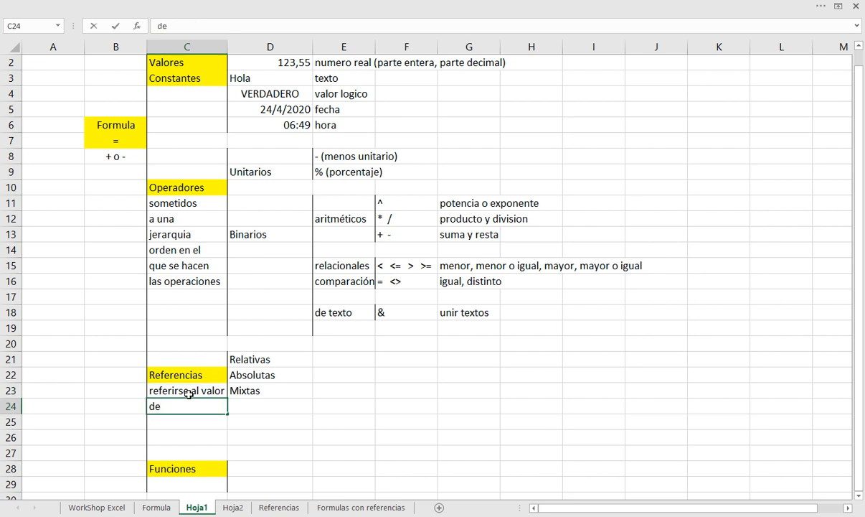
pyautogui.write('"otra" celda')
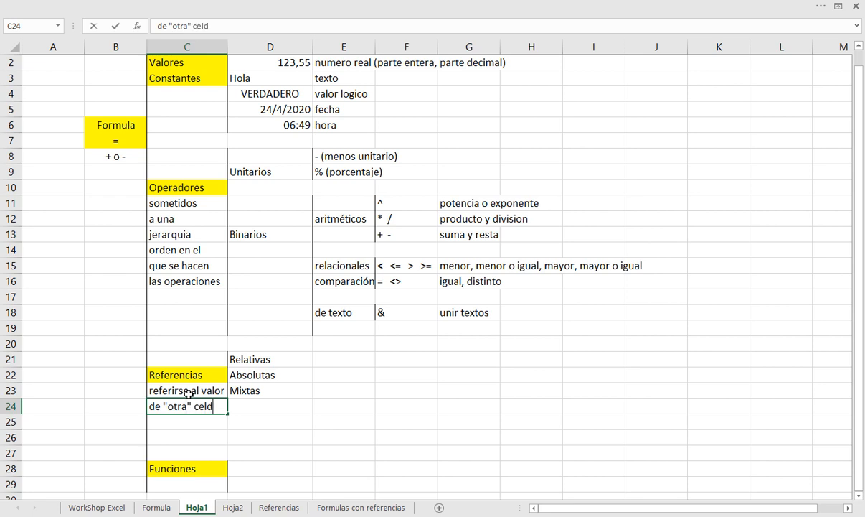
pyautogui.press('Return')
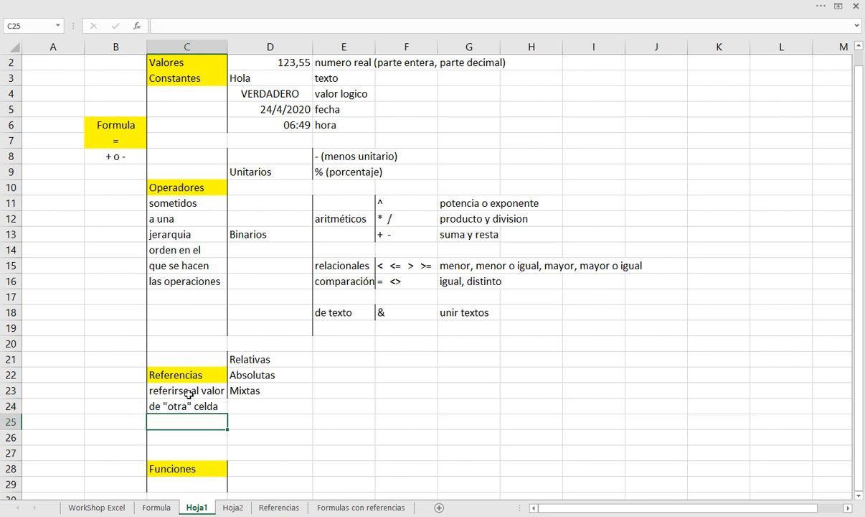
# Extend the vertical line of the Referencias bracket by adding a left border to D24
pyautogui.press('Up')
pyautogui.press('Right')
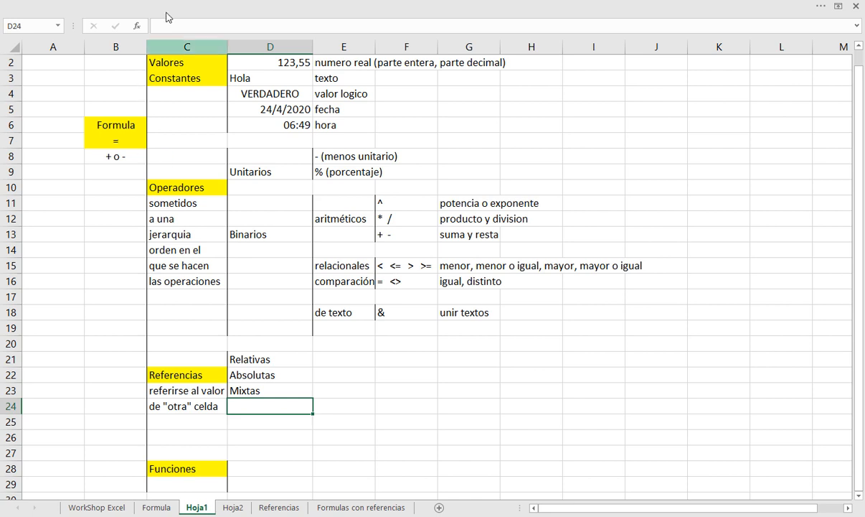
pyautogui.click(164, 5)
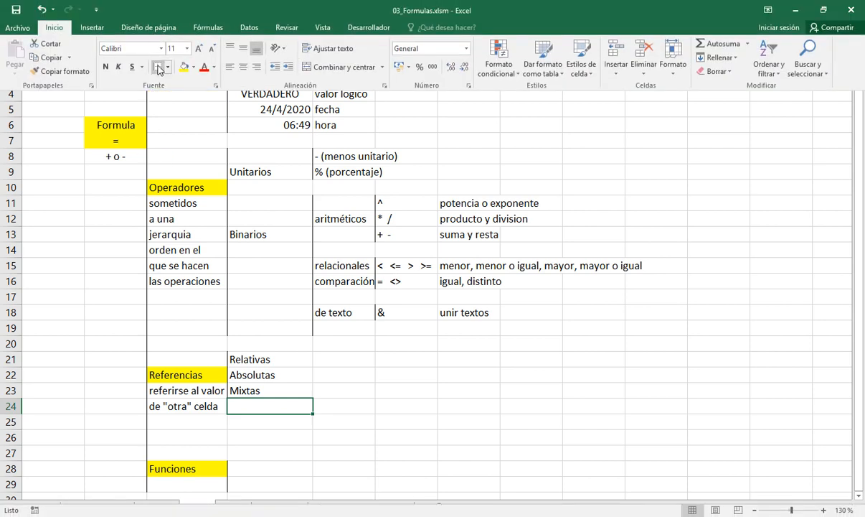
pyautogui.click(340, 359)
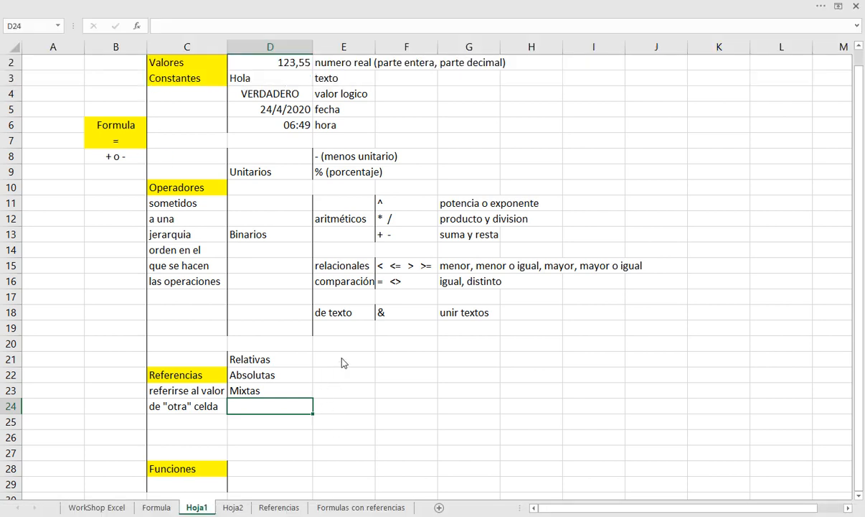
# Write the relative reference example "E3 (el valor de la celda E3)," in E21 beside Relativas
pyautogui.click(341, 357)
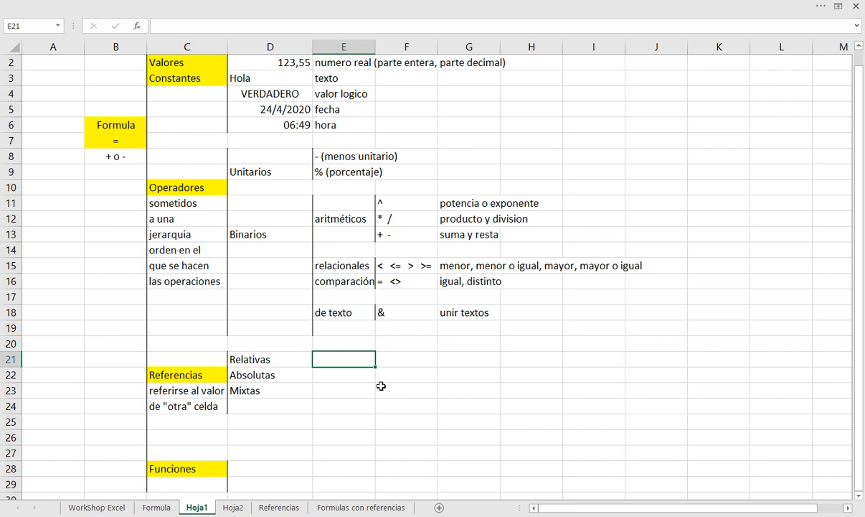
pyautogui.write('E3 el vlo')
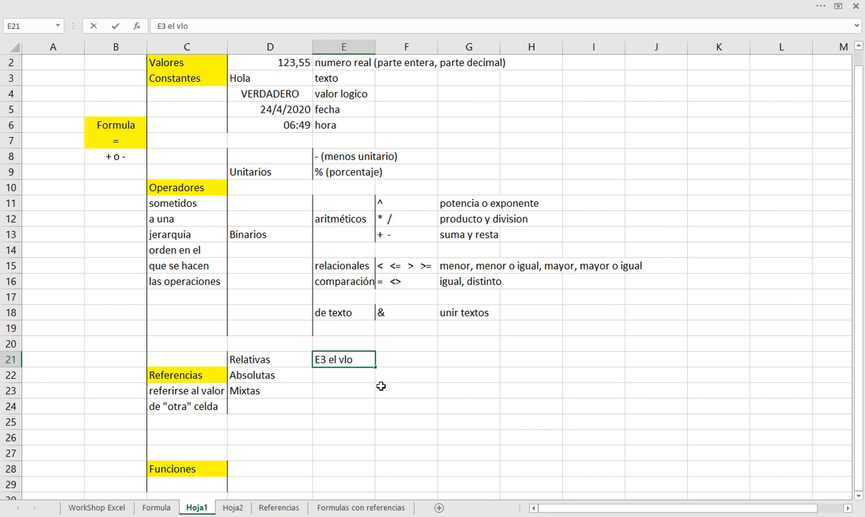
pyautogui.press('Left')
pyautogui.press('Left')
pyautogui.press('Left')
pyautogui.press('Left')
pyautogui.press('Left')
pyautogui.press('Left')
pyautogui.write('(')
pyautogui.press('Right')
pyautogui.press('Right')
pyautogui.press('Right')
pyautogui.press('Right')
pyautogui.write('a')
pyautogui.press('Right')
pyautogui.press('Right')
pyautogui.write('r de la c')
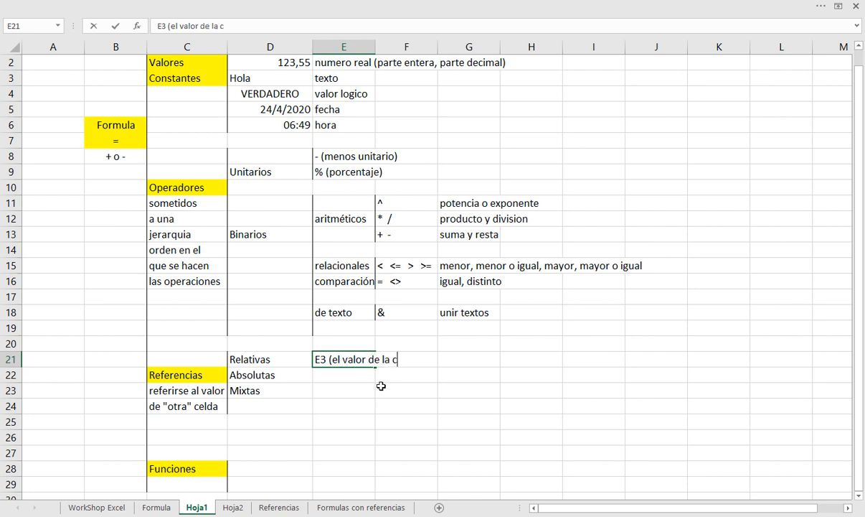
pyautogui.write('elda E3),')
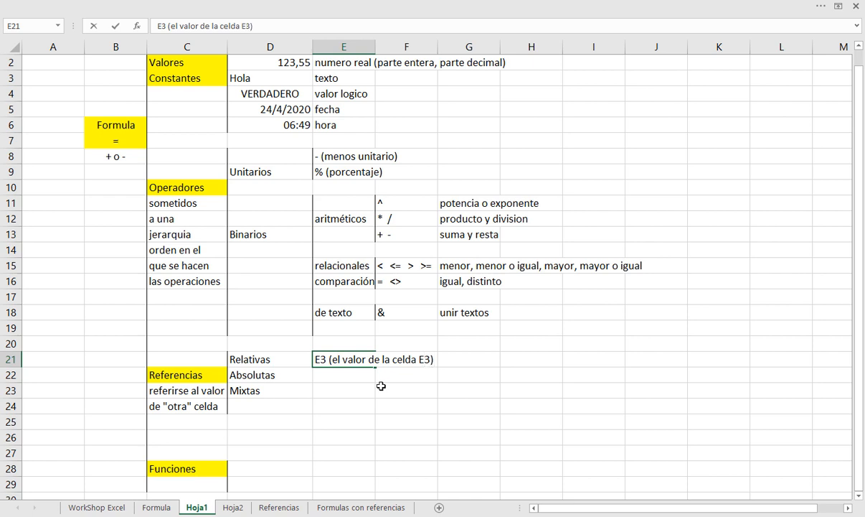
pyautogui.write('  C239 (el valor de ')
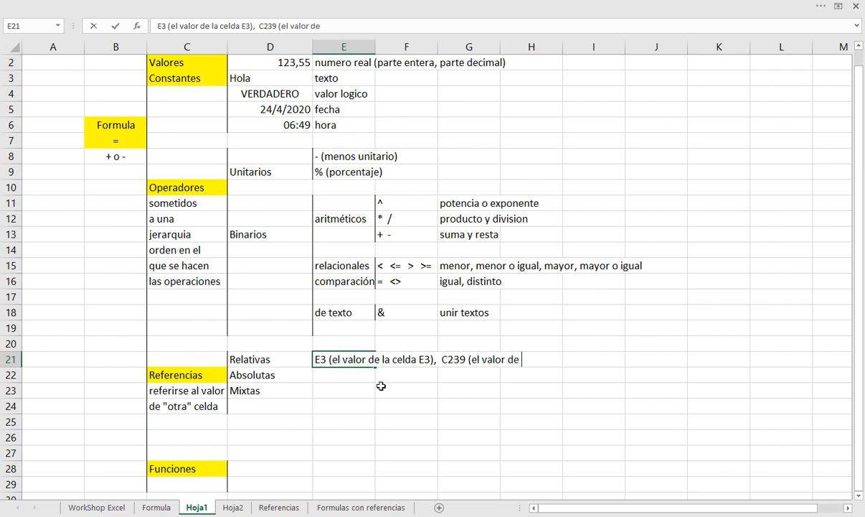
pyautogui.write('la celda ')
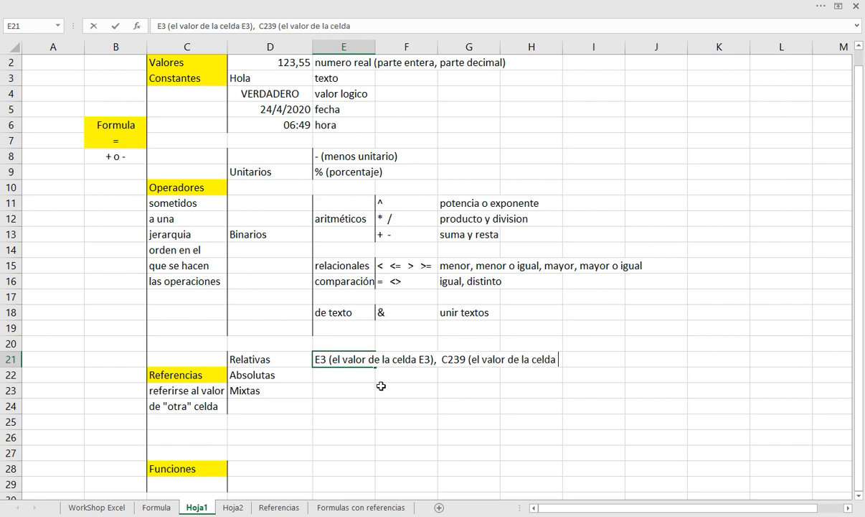
pyautogui.write('C239)')
# Add a second relative reference example, "C239 (el valor de la celda C239)", to the text in E21
pyautogui.press('Return')
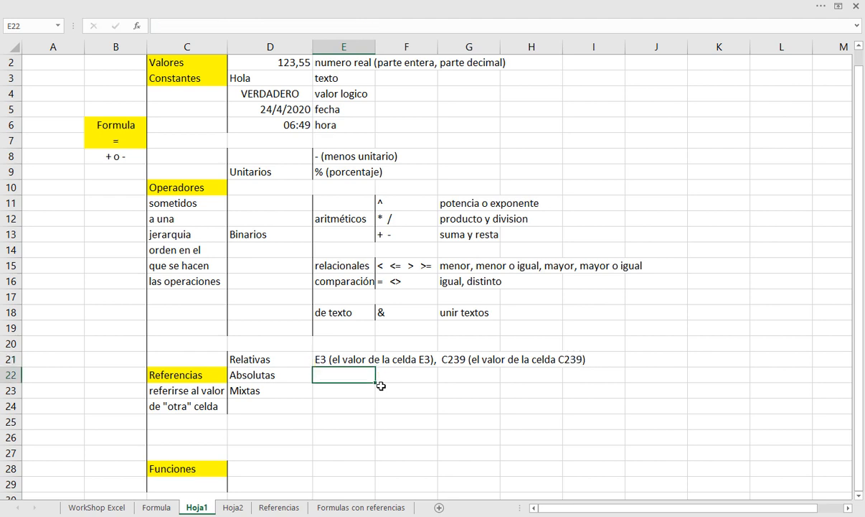
pyautogui.press('Up')
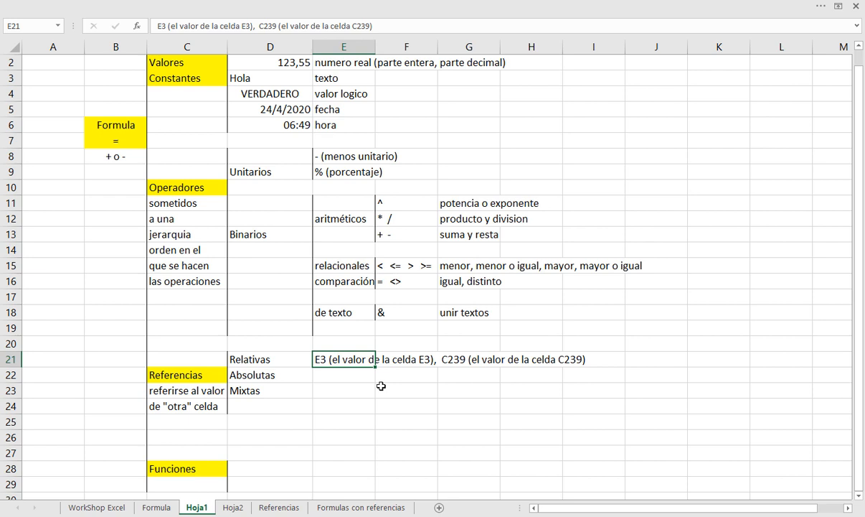
pyautogui.press('Down')
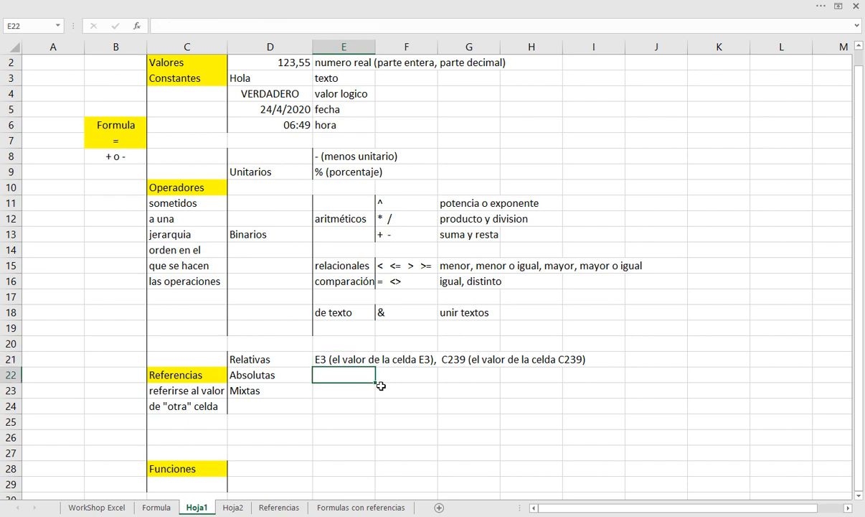
pyautogui.press('Up')
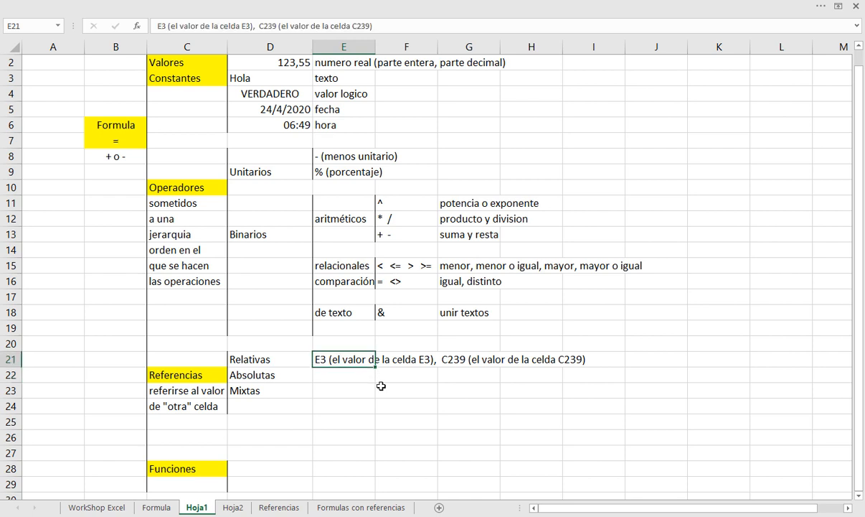
pyautogui.press('Down')
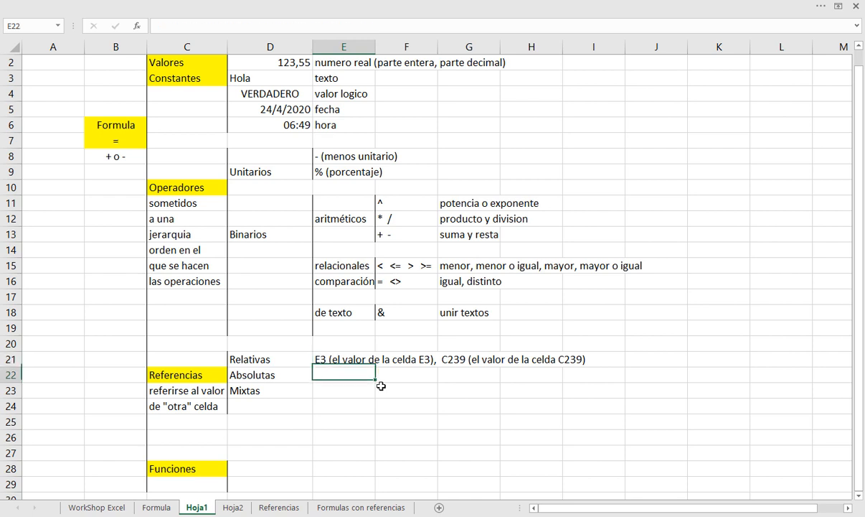
# Write the absolute reference example "$E$3 (el valor de la celda E3)" in E22 beside Absolutas
pyautogui.write('$')
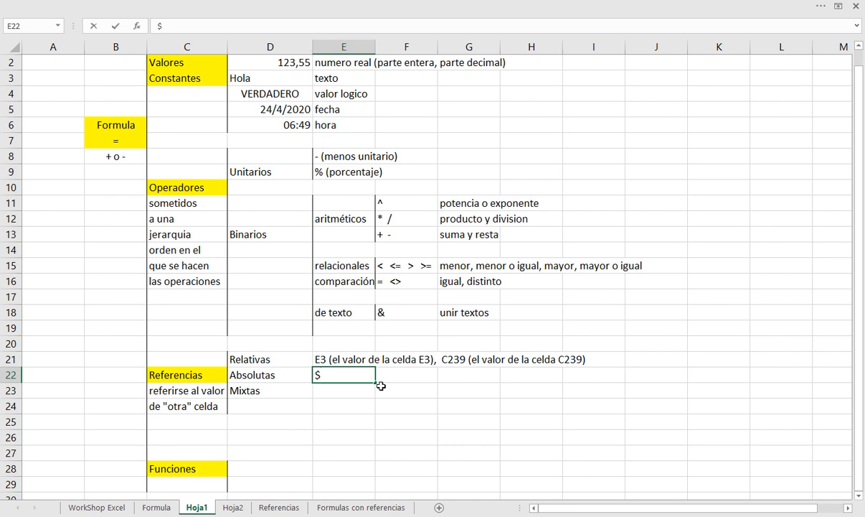
pyautogui.write('E$3  (el valor de la celda ')
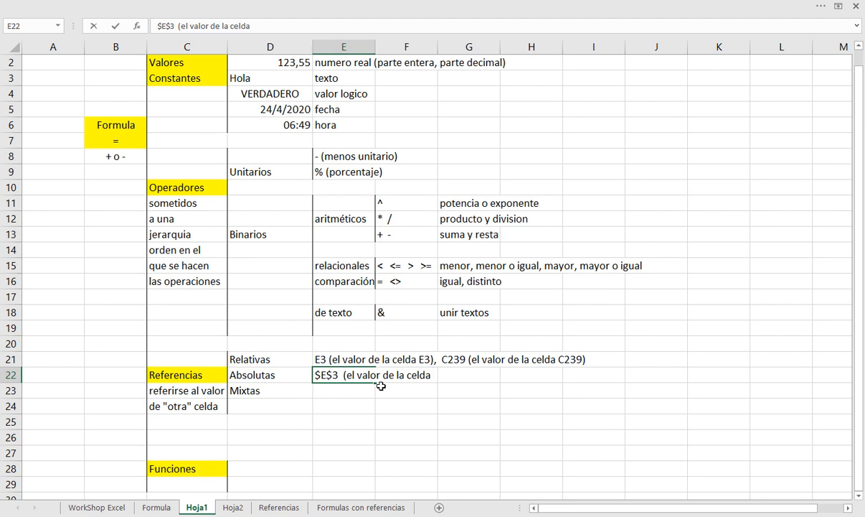
pyautogui.write('E3)')
pyautogui.moveTo(314, 374); pyautogui.dragTo(320, 374)
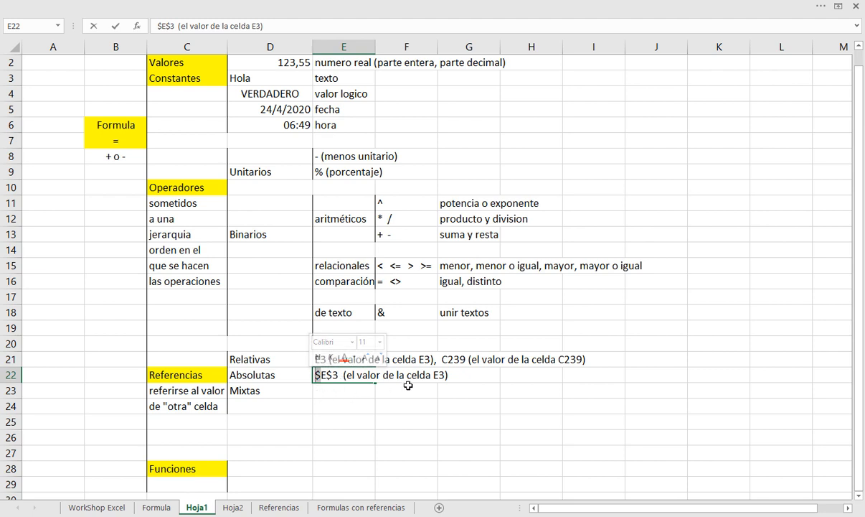
# Add a second absolute reference example, ", $A$1", at the end of the text in E22
pyautogui.write(', $A')
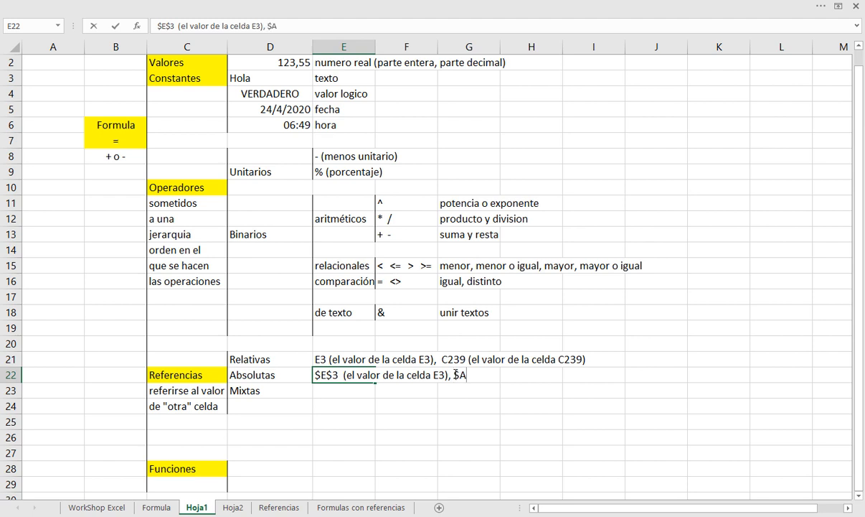
pyautogui.write('$1')
pyautogui.moveTo(455, 373); pyautogui.dragTo(465, 373)
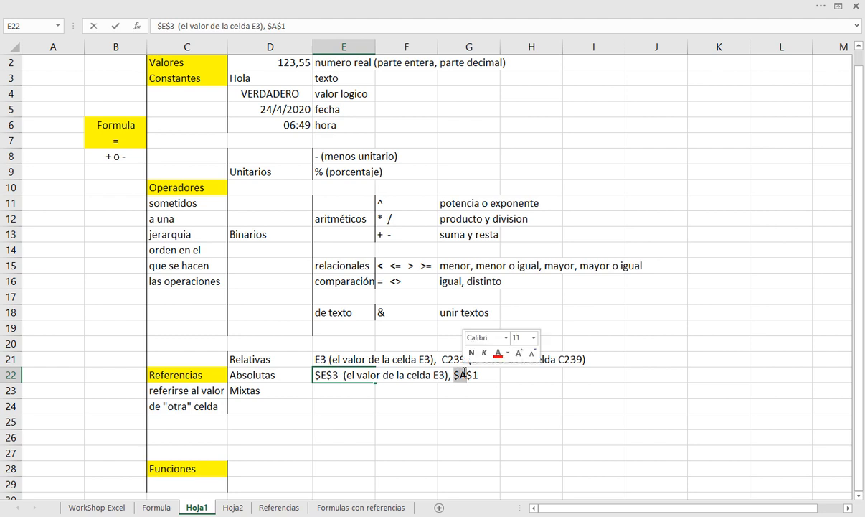
pyautogui.click(468, 376)
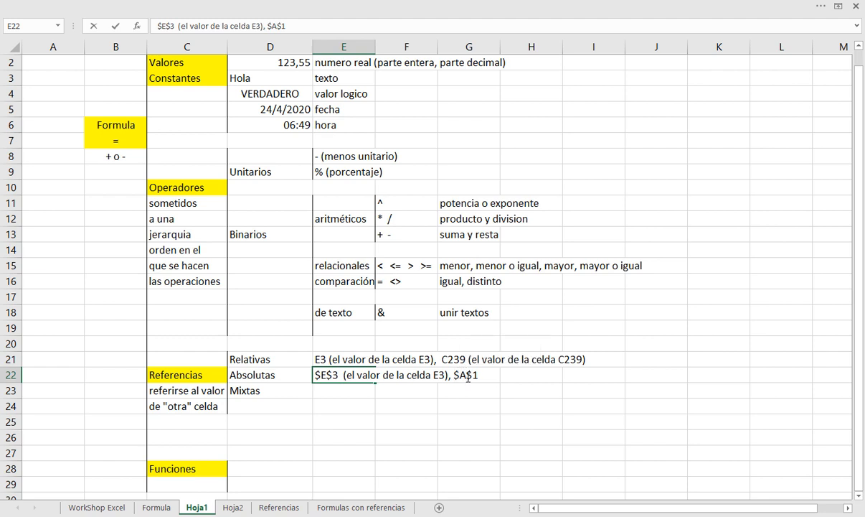
pyautogui.moveTo(467, 376); pyautogui.dragTo(478, 378)
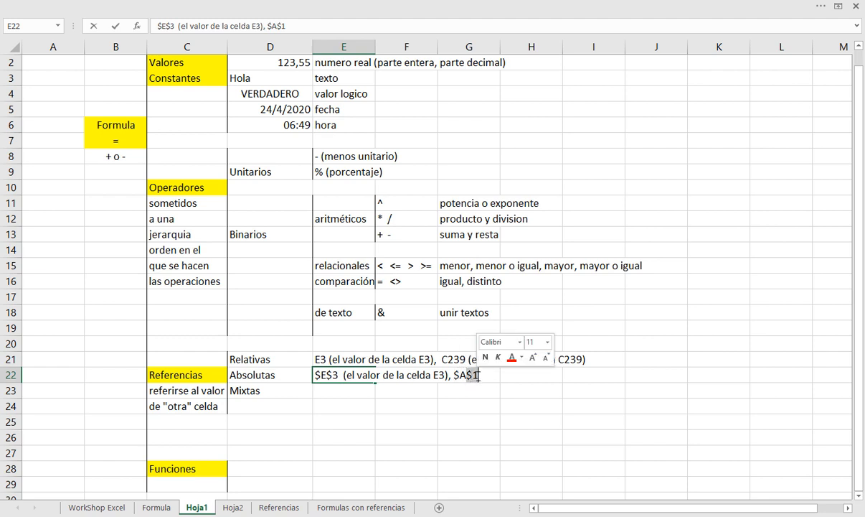
pyautogui.click(507, 376)
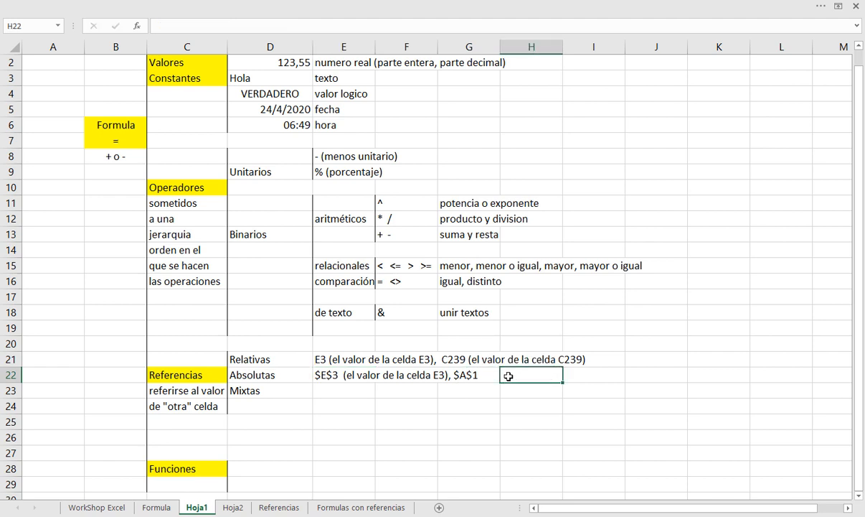
# Enter the note "$ va antes de la columna y antes de la fila" in H22
pyautogui.press('Right')
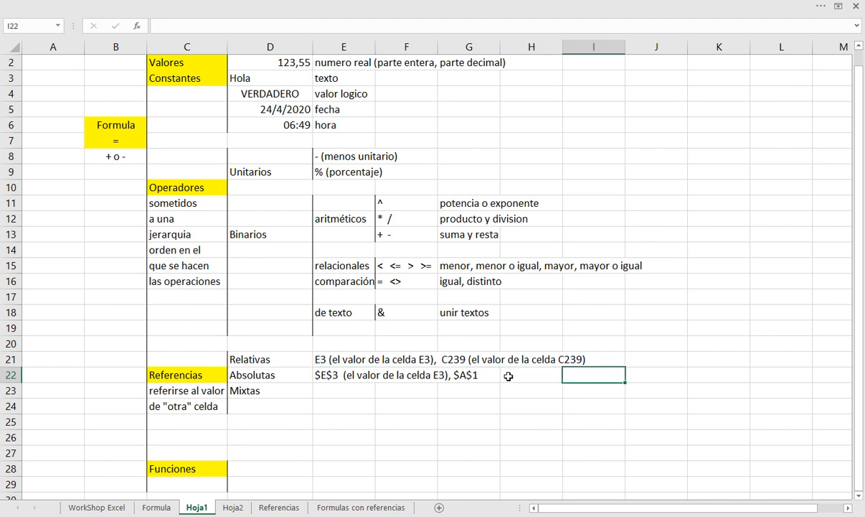
pyautogui.press('Left')
pyautogui.press('Left')
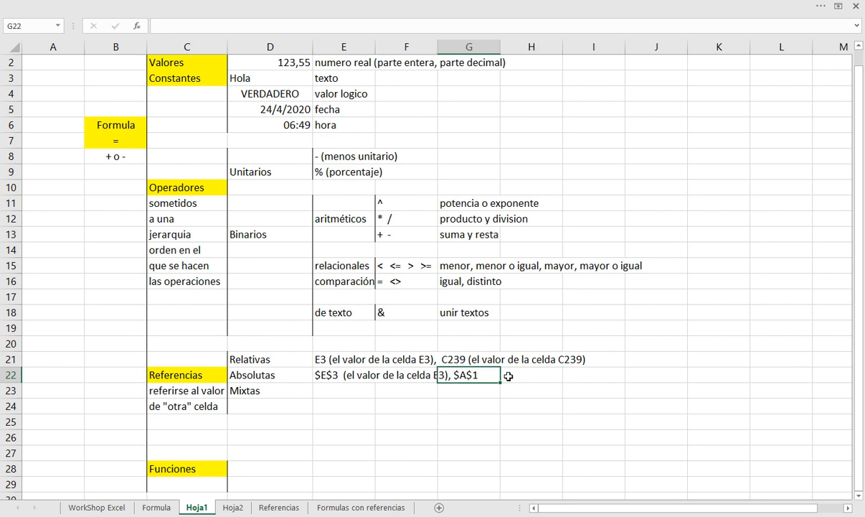
pyautogui.press('Right')
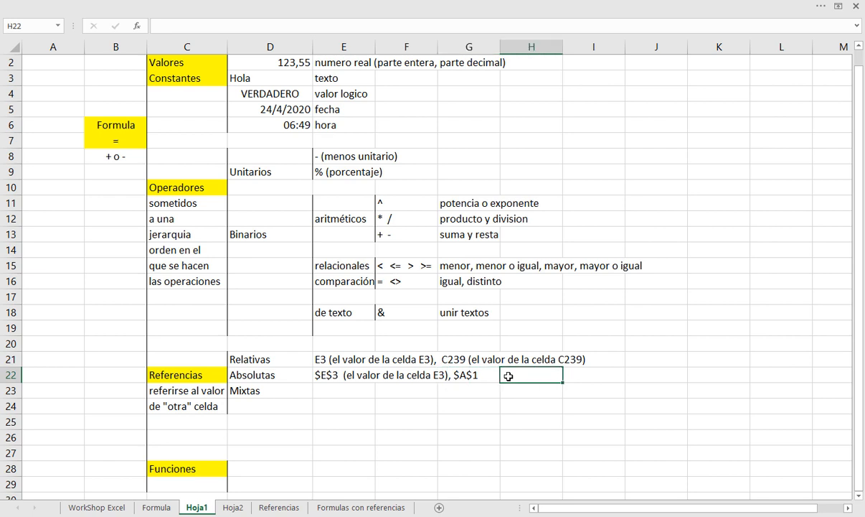
pyautogui.write('$ va ante')
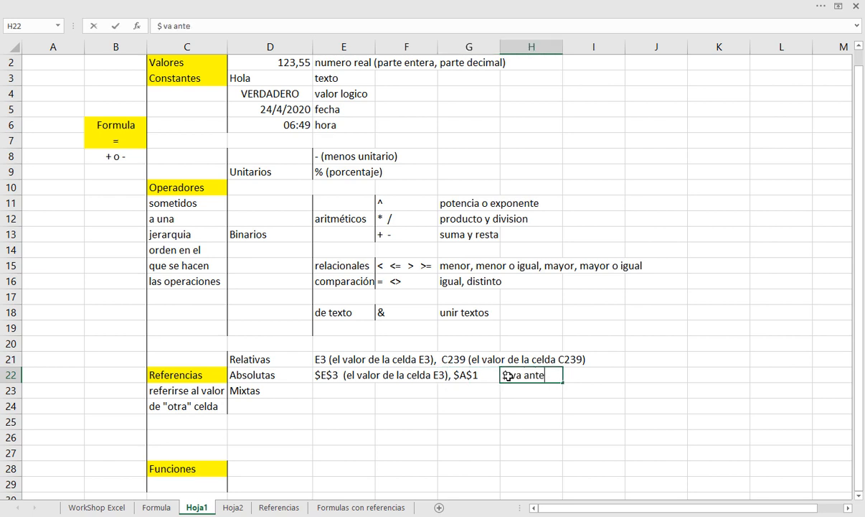
pyautogui.write('s de la coluna')
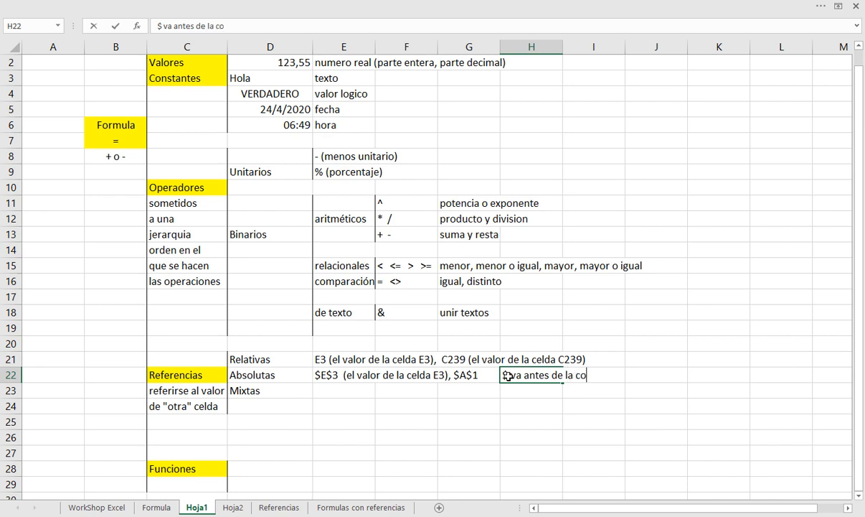
pyautogui.press('BackSpace')
pyautogui.press('BackSpace')
pyautogui.press('BackSpace')
pyautogui.write('mna y ant')
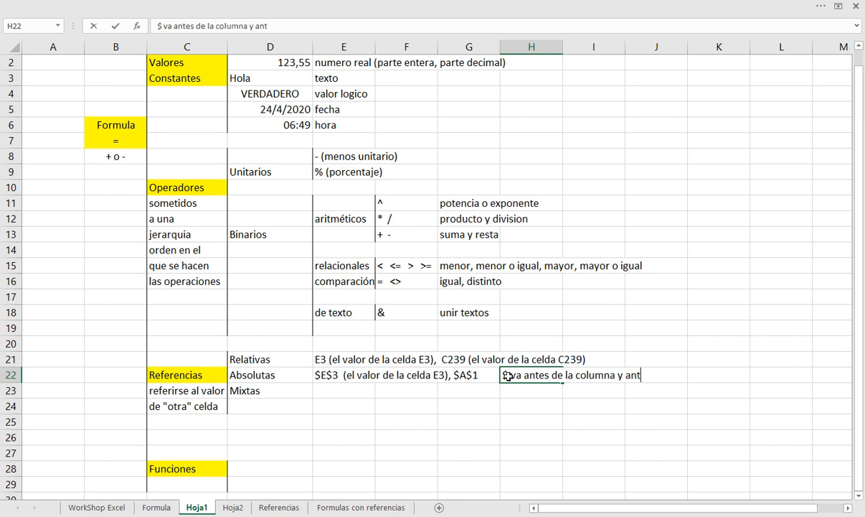
pyautogui.write('es de la fila')
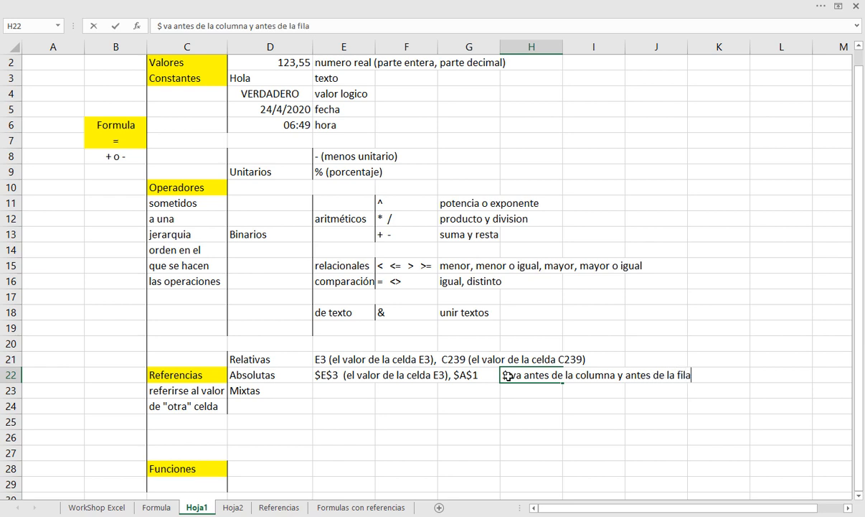
pyautogui.press('Return')
# Add a left border to E23:E24 to form the bracket beside Mixtas
pyautogui.press('Left')
pyautogui.press('Left')
pyautogui.press('Left')
pyautogui.press('Left')
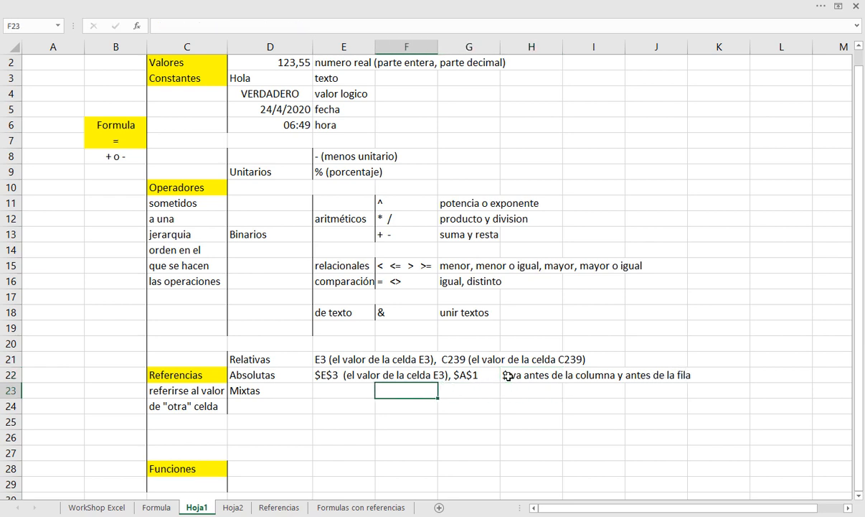
pyautogui.press('Right')
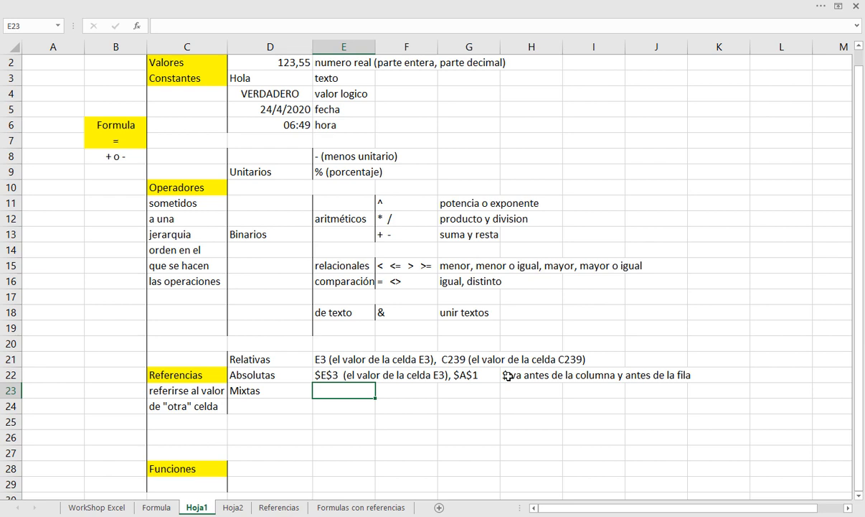
pyautogui.hotkey('shift', 'Down')
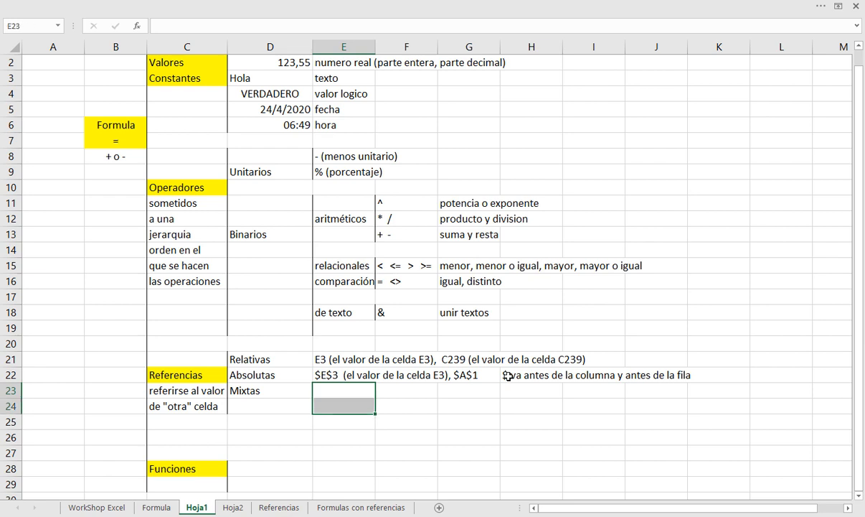
pyautogui.click(156, 6)
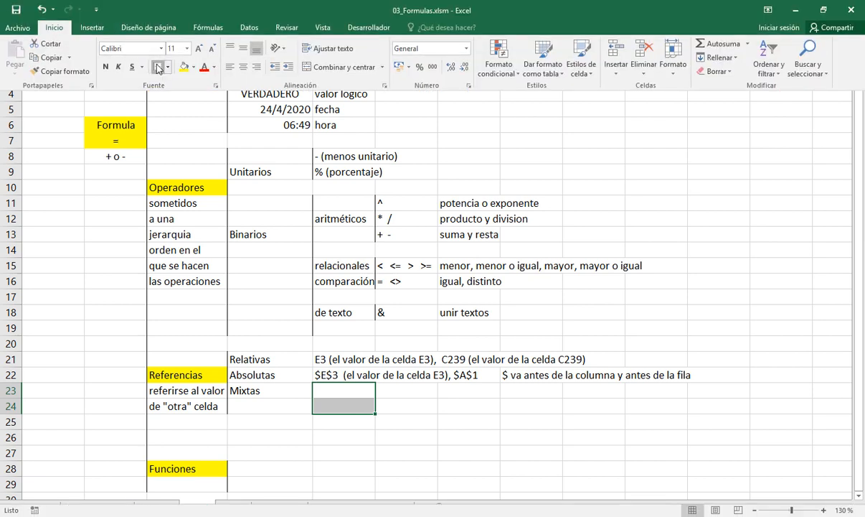
pyautogui.click(328, 389)
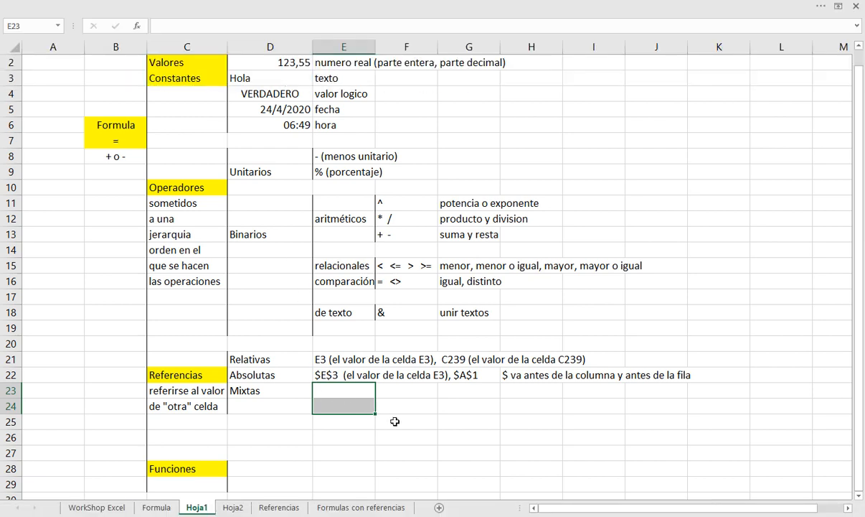
# Enter the mixed reference examples $E3 in E23 and E$3 in E24
pyautogui.press('Right')
pyautogui.press('Left')
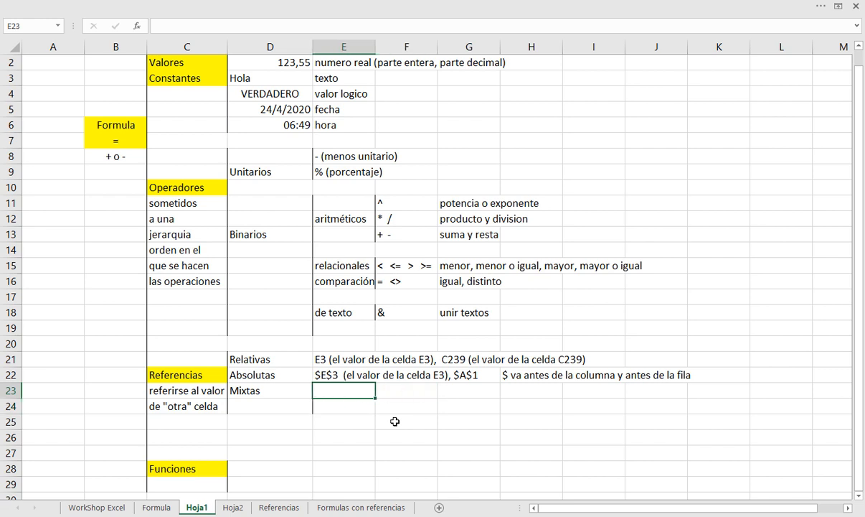
pyautogui.write('$E3')
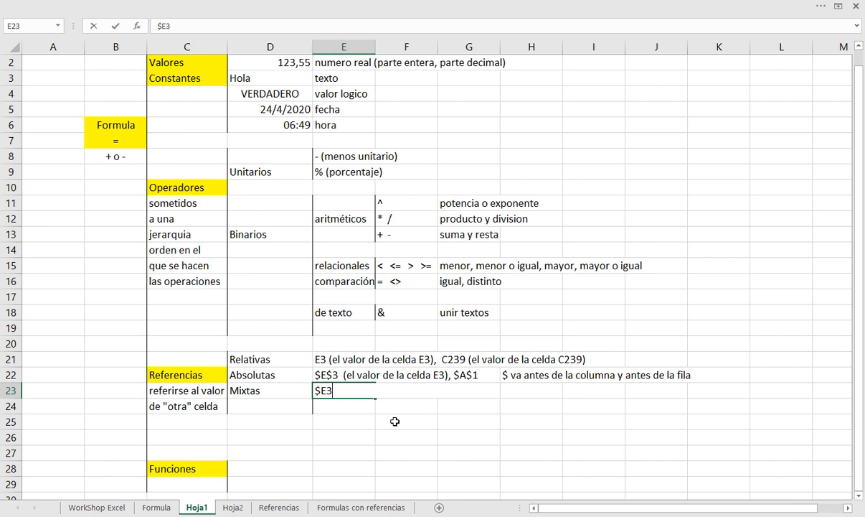
pyautogui.press('Return')
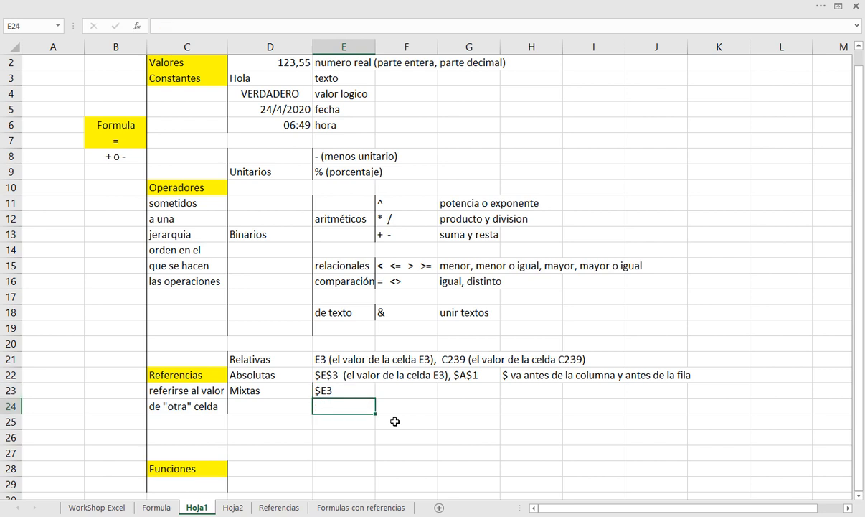
pyautogui.write('E$3')
pyautogui.press('Return')
# Append the explanation "(el valor de la celda E3)" to the $E3 example in E23
pyautogui.press('Up')
pyautogui.press('Up')
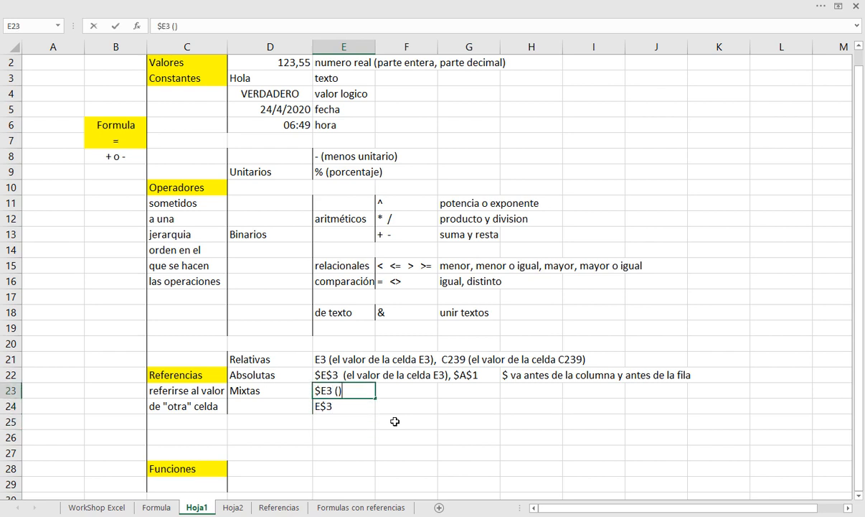
pyautogui.write('el valor de la cel')
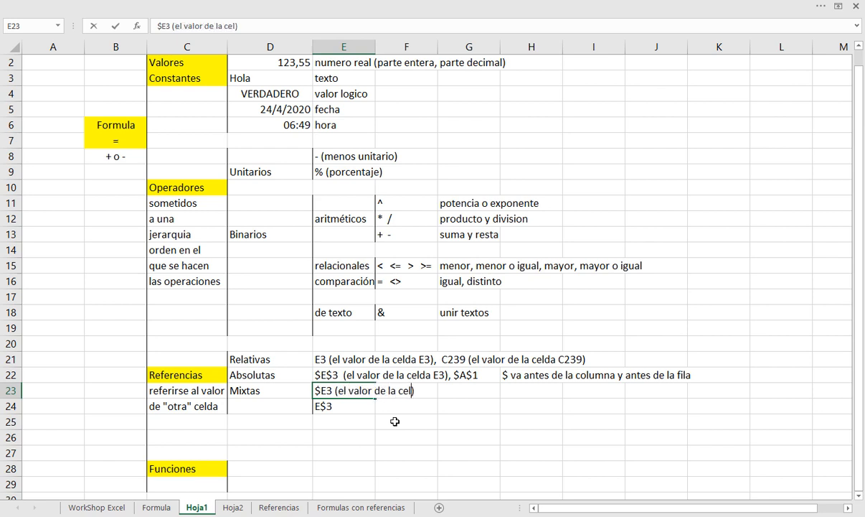
pyautogui.write('da E3')
pyautogui.press('Return')
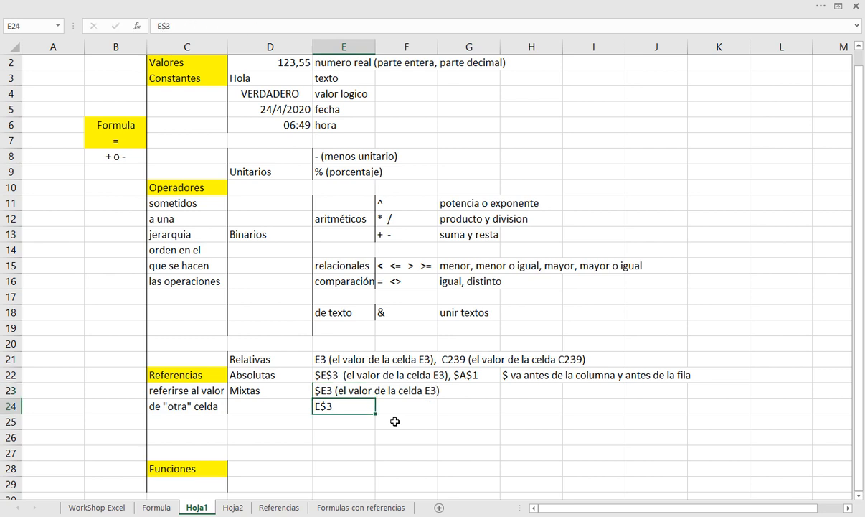
# Append the explanation "(el valor de la celda E3)" to the E$3 example in E24, reusing the text from E23
pyautogui.press('Up')
pyautogui.press('F2')
pyautogui.hotkey('ctrl', 'shift', 'Left')
pyautogui.hotkey('ctrl', 'shift', 'Left')
pyautogui.hotkey('ctrl', 'shift', 'Left')
pyautogui.hotkey('ctrl', 'shift', 'Left')
pyautogui.hotkey('ctrl', 'shift', 'Left')
pyautogui.hotkey('ctrl', 'shift', 'Left')
pyautogui.hotkey('ctrl', 'c')
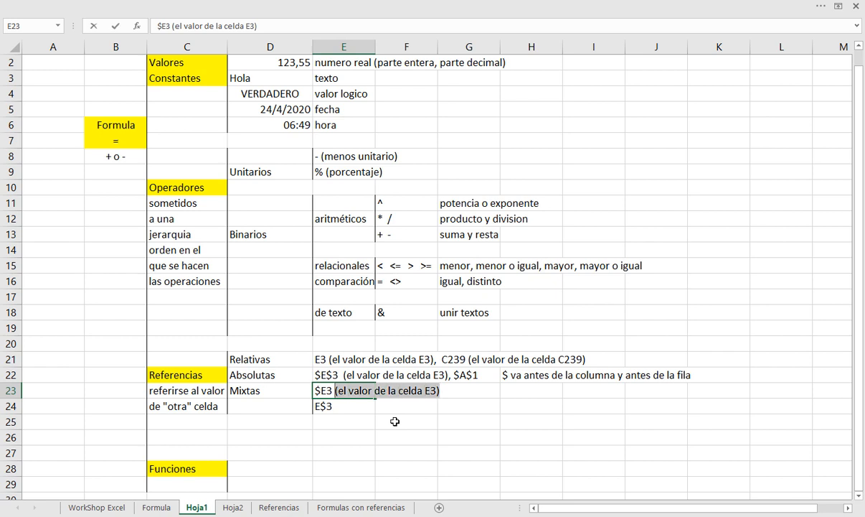
pyautogui.press('Return')
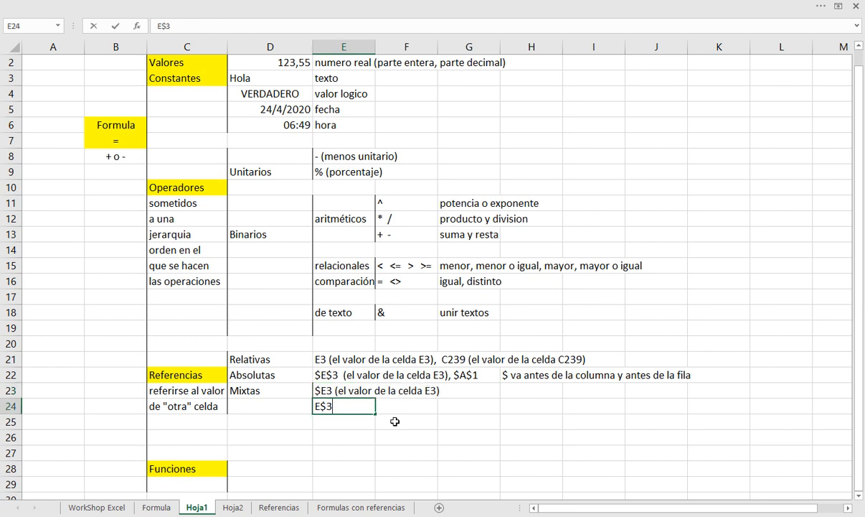
pyautogui.hotkey('ctrl', 'v')
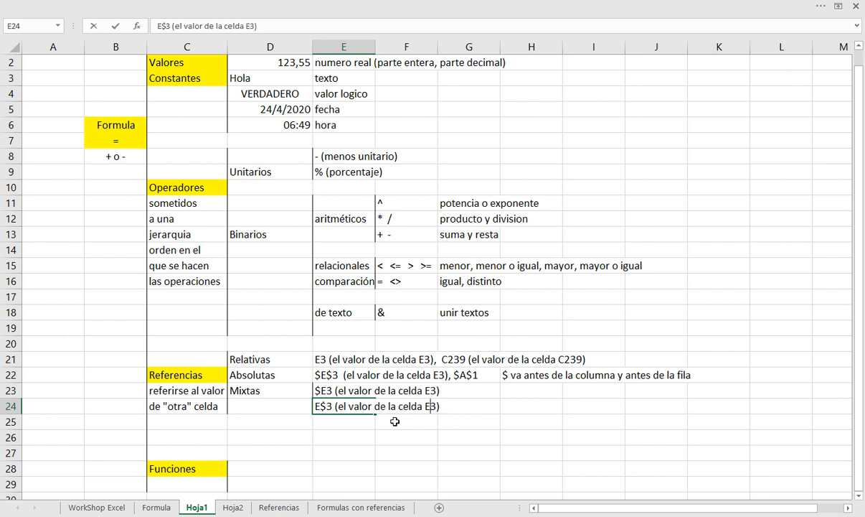
pyautogui.press('Return')
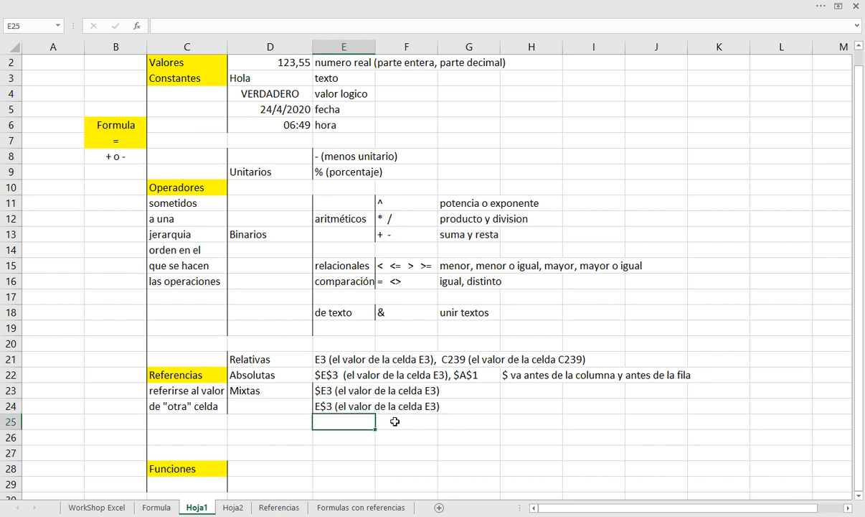
# Copy the dollar-sign note from H22 to H24, beside the mixed reference examples
pyautogui.press('Up')
pyautogui.press('Right')
pyautogui.press('Right')
pyautogui.press('Right')
pyautogui.press('Up')
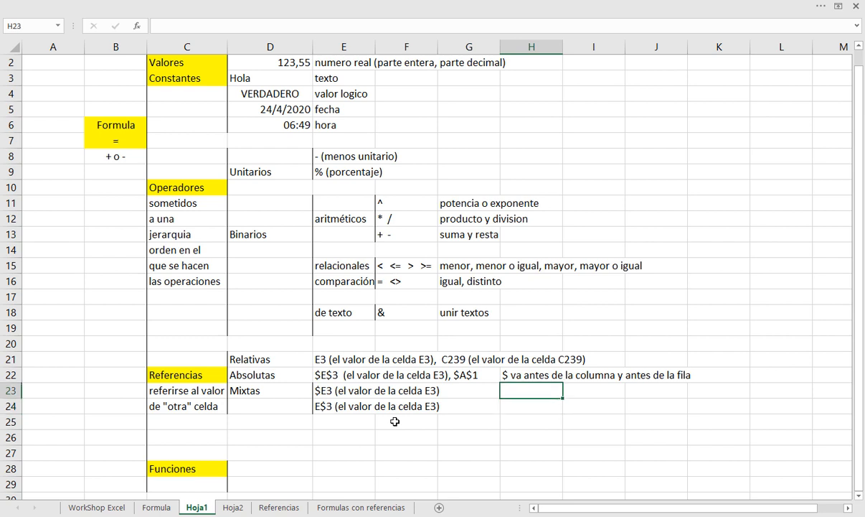
pyautogui.press('Up')
pyautogui.hotkey('ctrl', 'c')
pyautogui.press('Down')
pyautogui.press('Down')
pyautogui.press('Return')
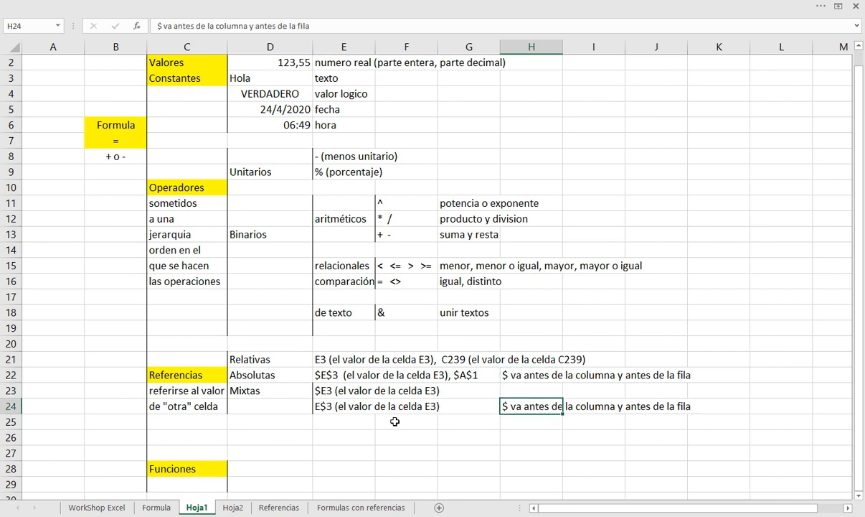
# Edit the note in H24 to read "$ va antes de la columna o antes de la fila"
pyautogui.press('F2')
pyautogui.press('Left')
pyautogui.press('Left')
pyautogui.press('Left')
pyautogui.press('Left')
pyautogui.press('Left')
pyautogui.press('Left')
pyautogui.press('Left')
pyautogui.press('Left')
pyautogui.press('Left')
pyautogui.press('BackSpace')
pyautogui.press('BackSpace')
pyautogui.write('o')
pyautogui.press('Return')
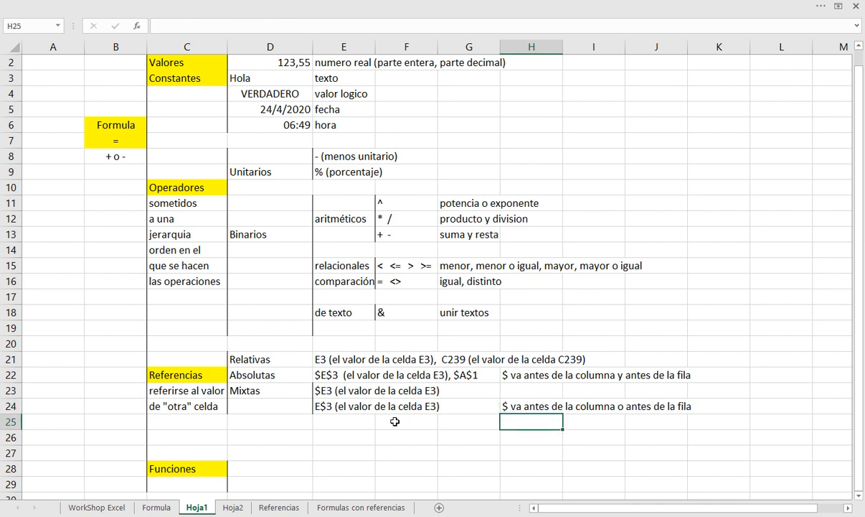
# Move the Mixtas label from D23 down to D24
pyautogui.press('Up')
pyautogui.press('Left')
pyautogui.press('Left')
pyautogui.press('Left')
pyautogui.press('Up')
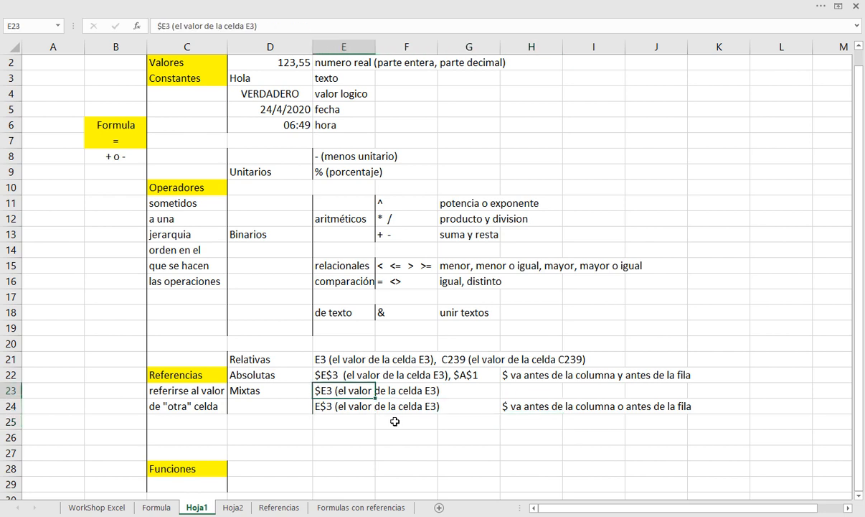
pyautogui.hotkey('shift', 'Down')
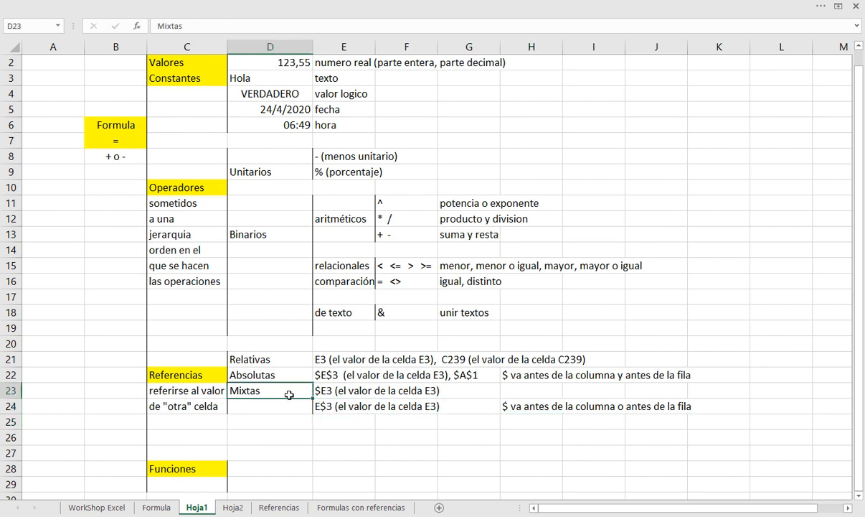
pyautogui.click(288, 391)
pyautogui.hotkey('ctrl', 'c')
pyautogui.press('Down')
pyautogui.press('Return')
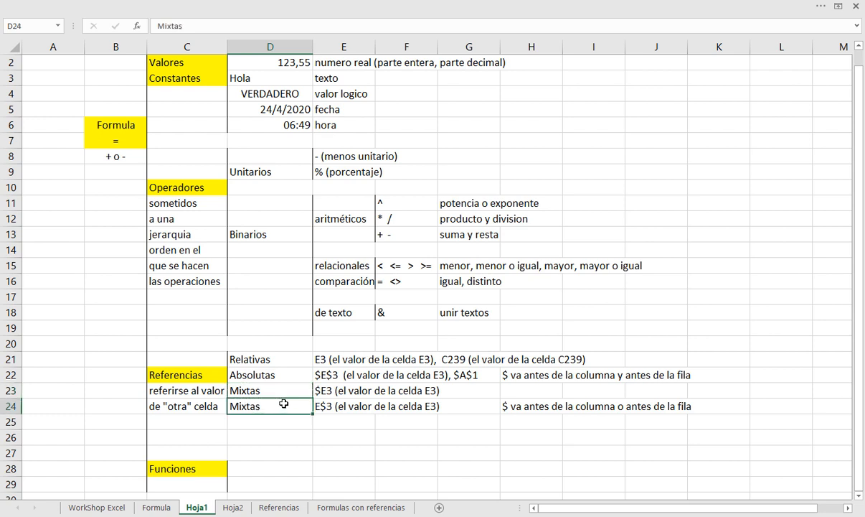
pyautogui.press('Up')
pyautogui.press('Delete')
pyautogui.click(283, 404)
# Enter "$ usa para bloquear" in C25 and "lo que precede" in C26, and widen column C to fit the text
pyautogui.click(210, 422)
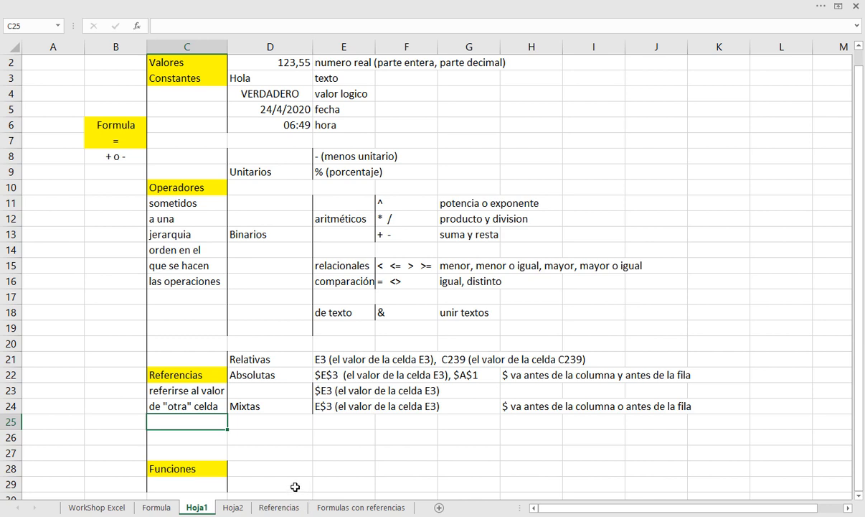
pyautogui.write('$ usa para')
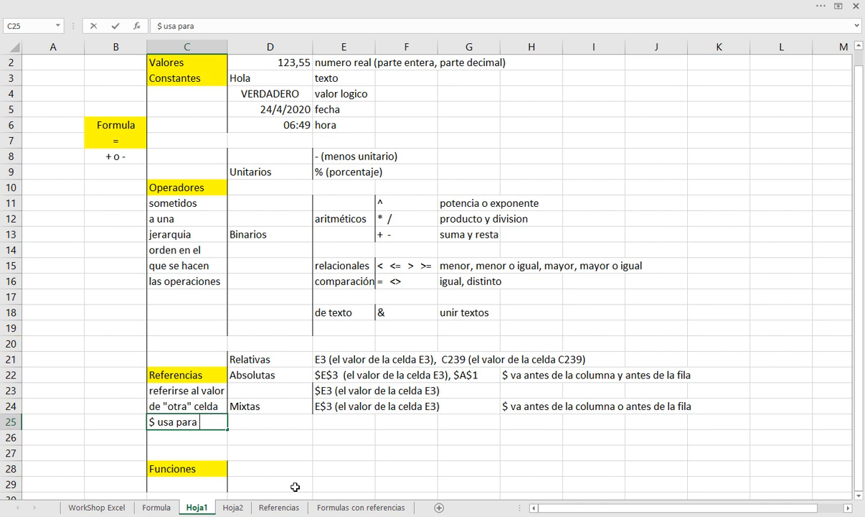
pyautogui.write(' bloquear')
pyautogui.press('Return')
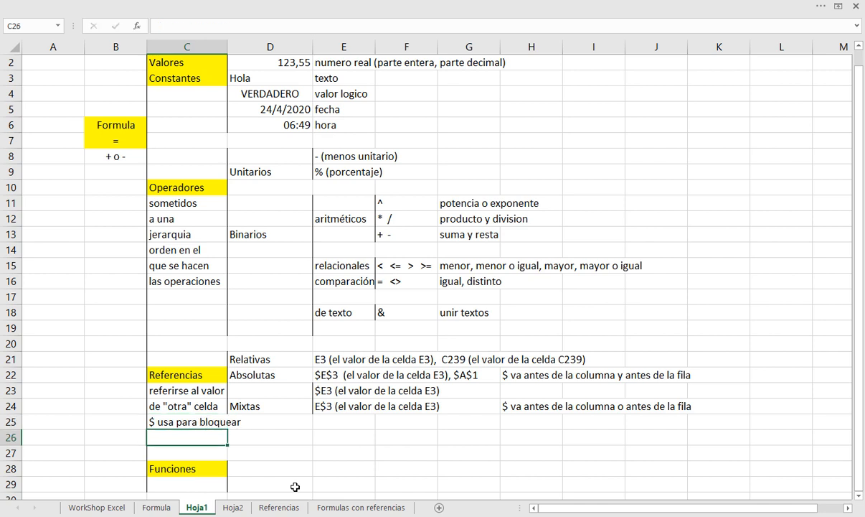
pyautogui.write('lo que precede')
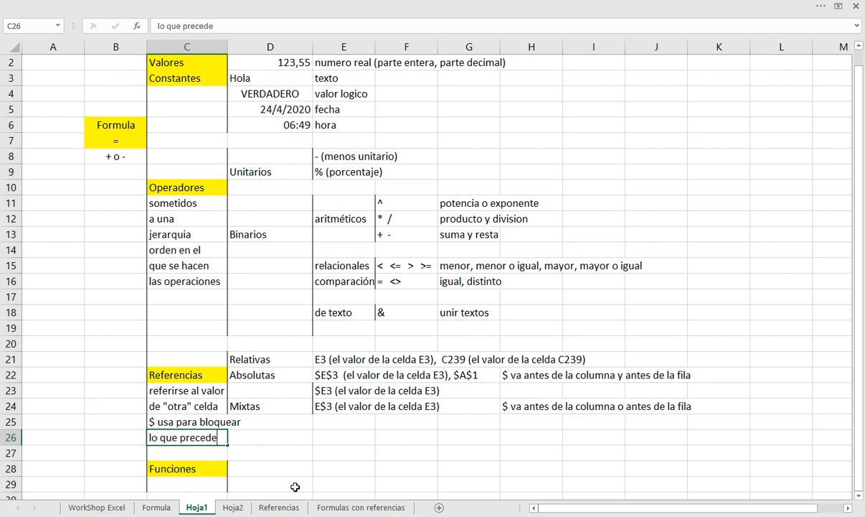
pyautogui.press('Return')
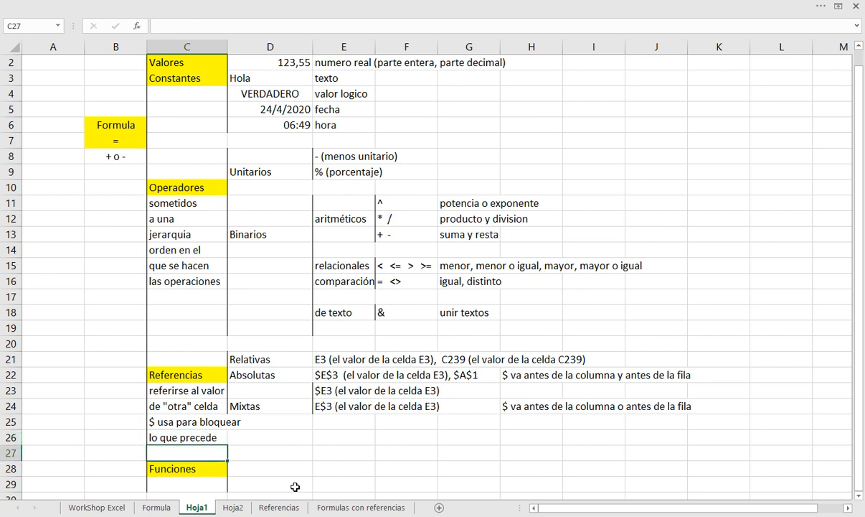
pyautogui.moveTo(227, 47); pyautogui.dragTo(250, 47)
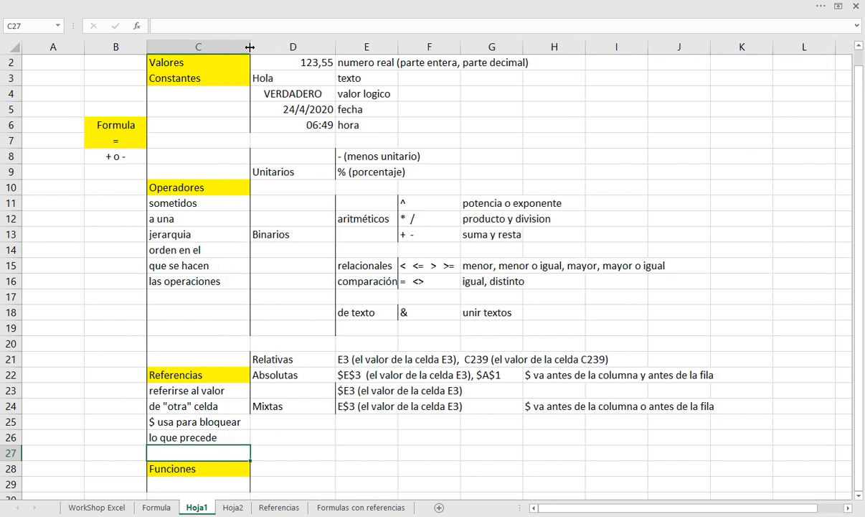
pyautogui.click(357, 359)
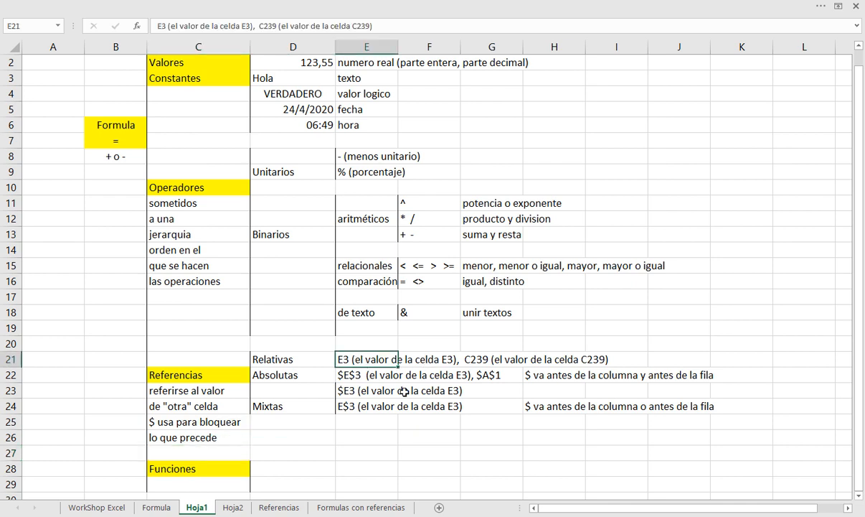
pyautogui.click(382, 379)
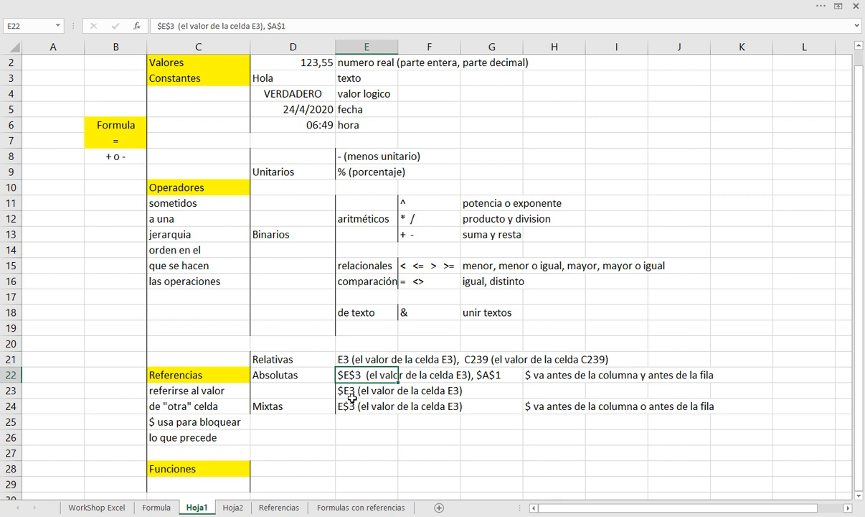
pyautogui.click(356, 392)
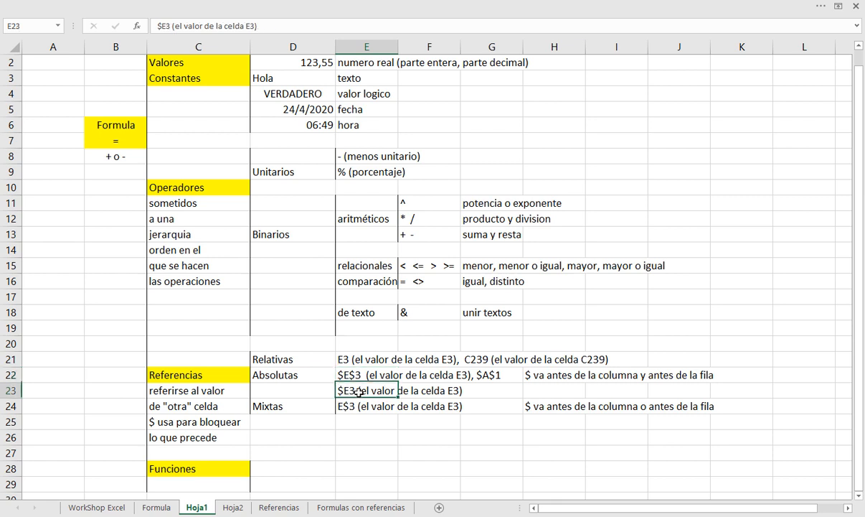
pyautogui.click(350, 406)
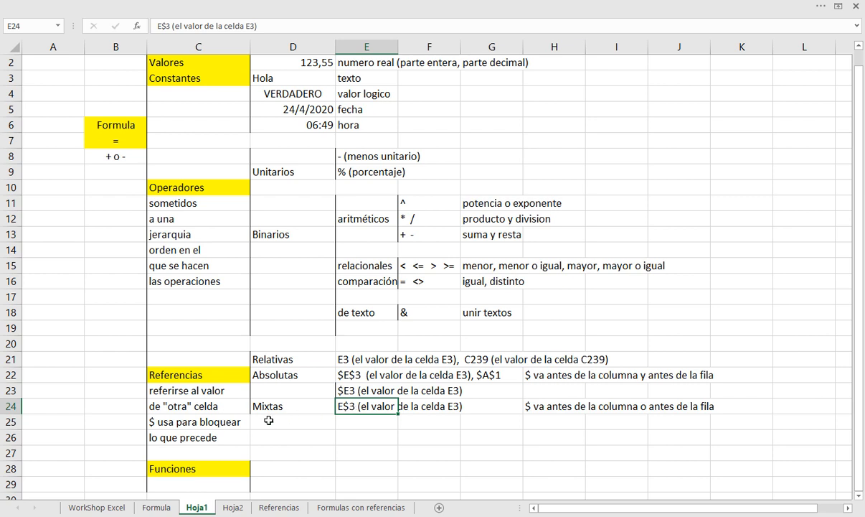
# Add a left border to D25:D26 to extend the Referencias bracket
pyautogui.moveTo(256, 421); pyautogui.dragTo(270, 434)
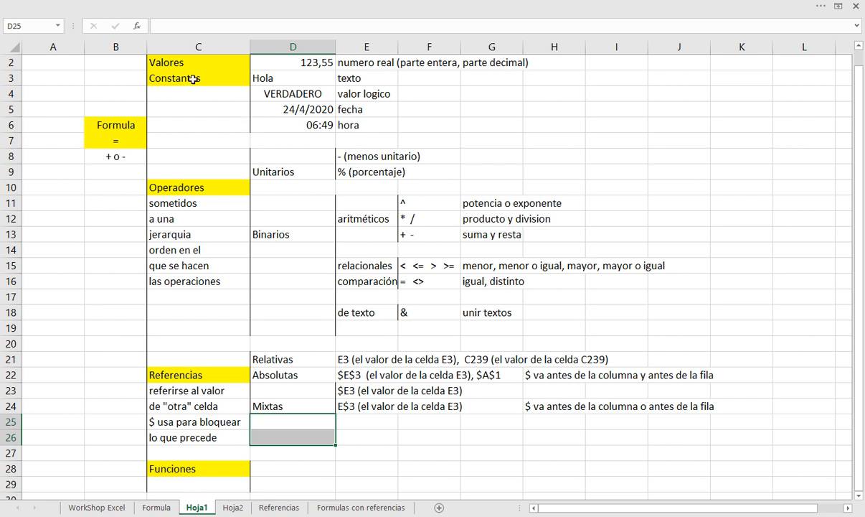
pyautogui.click(99, 4)
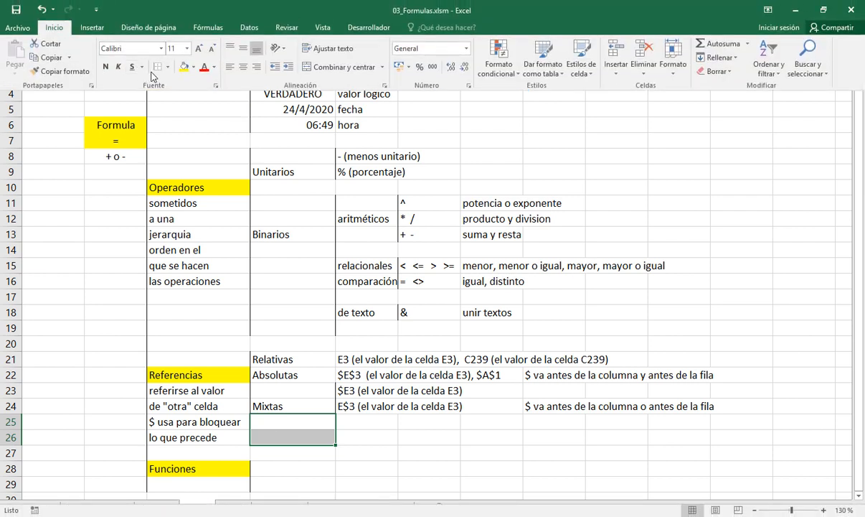
pyautogui.click(360, 420)
# Move the Mixtas block D23:H24 with its examples and note down to D25:H26
pyautogui.moveTo(309, 390); pyautogui.dragTo(528, 407)
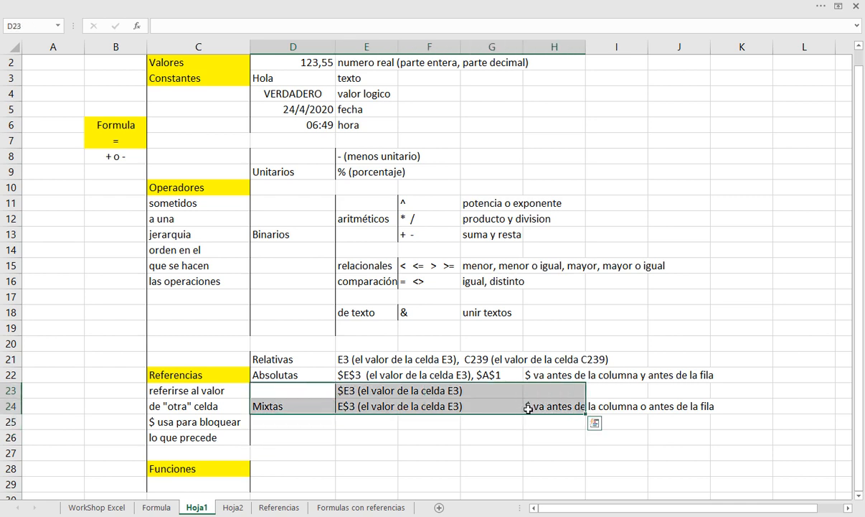
pyautogui.hotkey('ctrl', 'c')
pyautogui.press('Down')
pyautogui.press('Down')
pyautogui.press('Down')
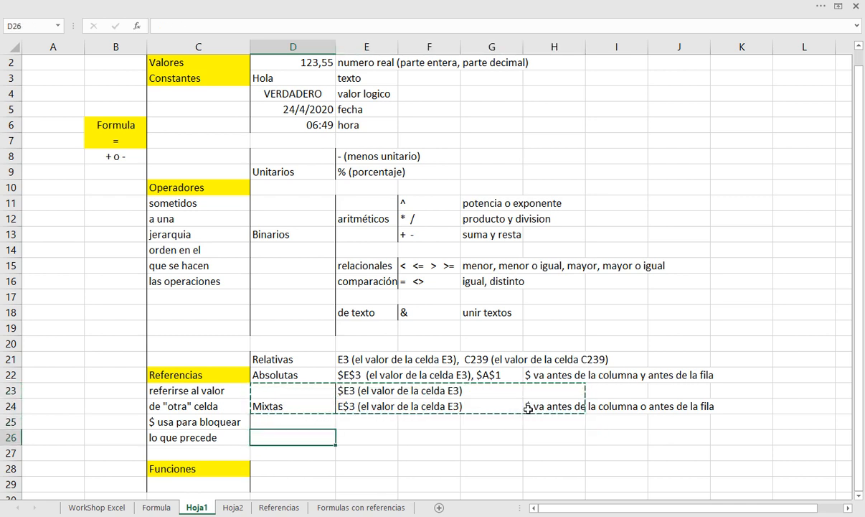
pyautogui.hotkey('ctrl', 'v')
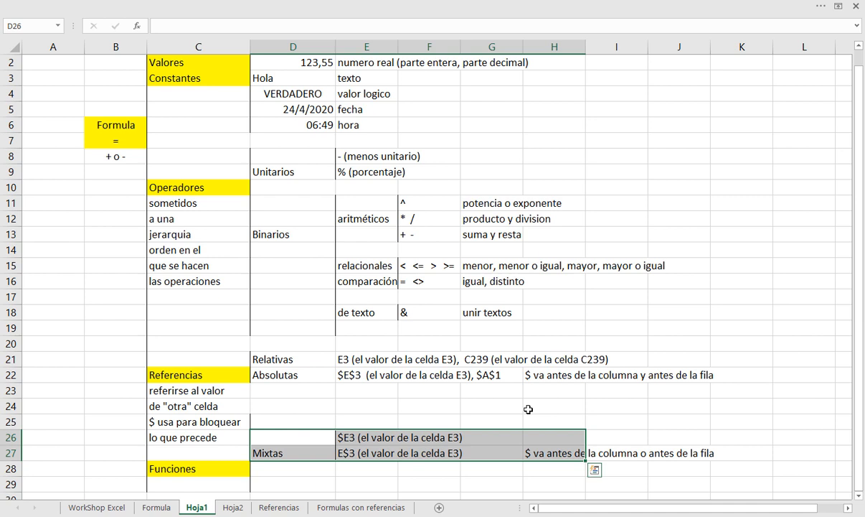
pyautogui.hotkey('ctrl', 'z')
pyautogui.press('Up')
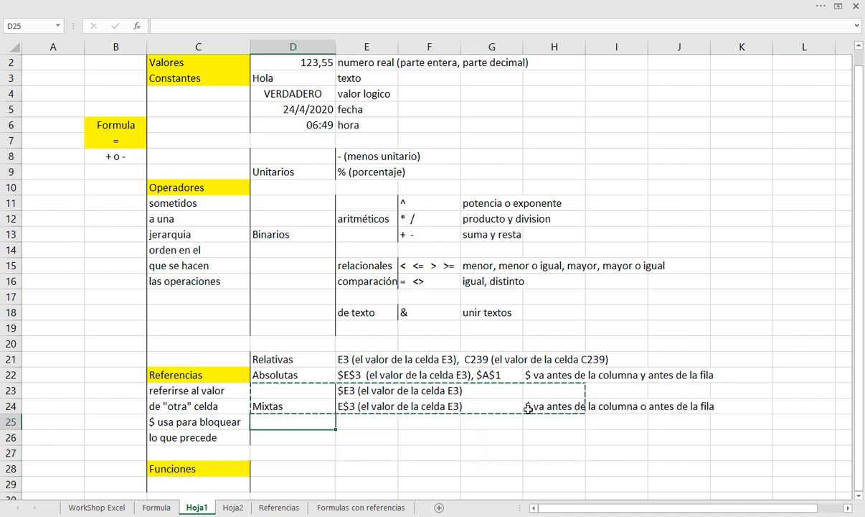
pyautogui.hotkey('ctrl', 'v')
# Copy the Absolutas row D22:H22 with its examples and note to row 23
pyautogui.press('Up')
pyautogui.press('Up')
pyautogui.press('Up')
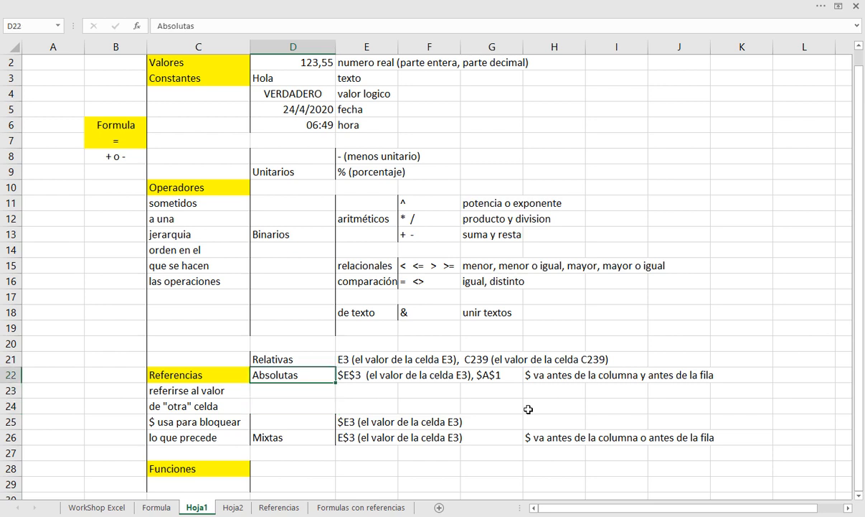
pyautogui.hotkey('shift', 'Right')
pyautogui.hotkey('shift', 'Right')
pyautogui.hotkey('shift', 'Right')
pyautogui.hotkey('shift', 'Right')
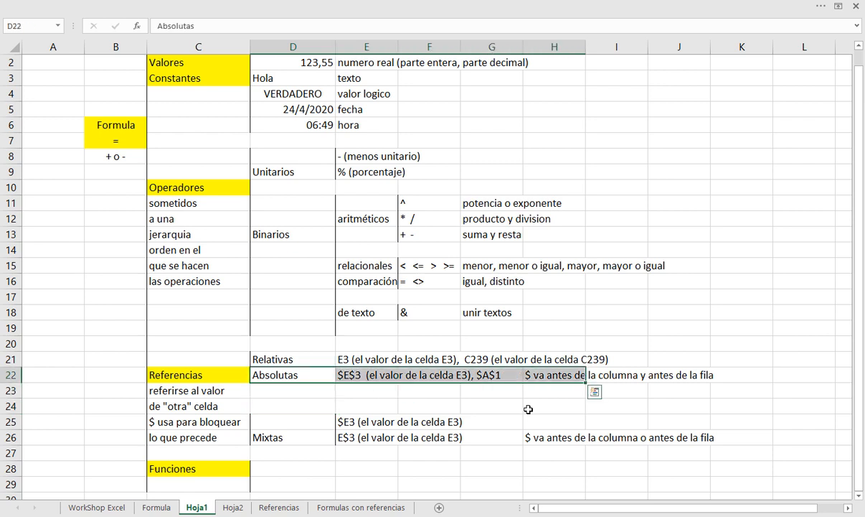
pyautogui.hotkey('ctrl', 'x')
pyautogui.press('Down')
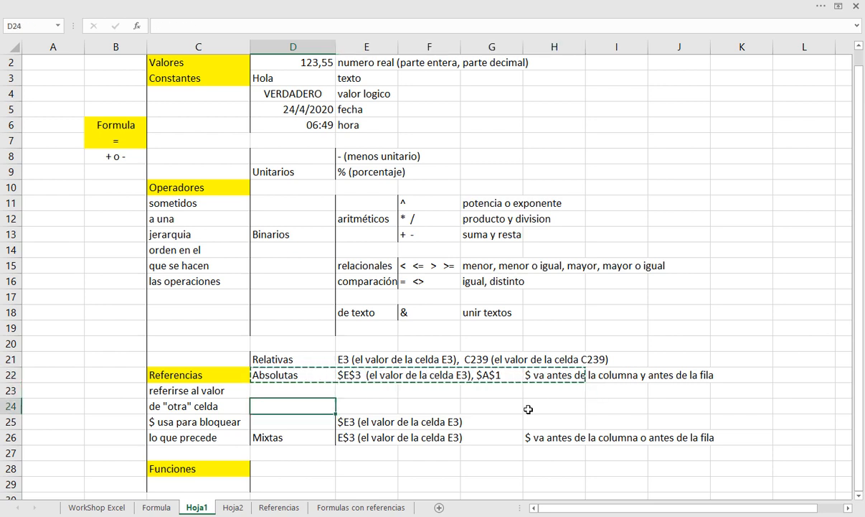
pyautogui.hotkey('ctrl', 'v')
pyautogui.press('Up')
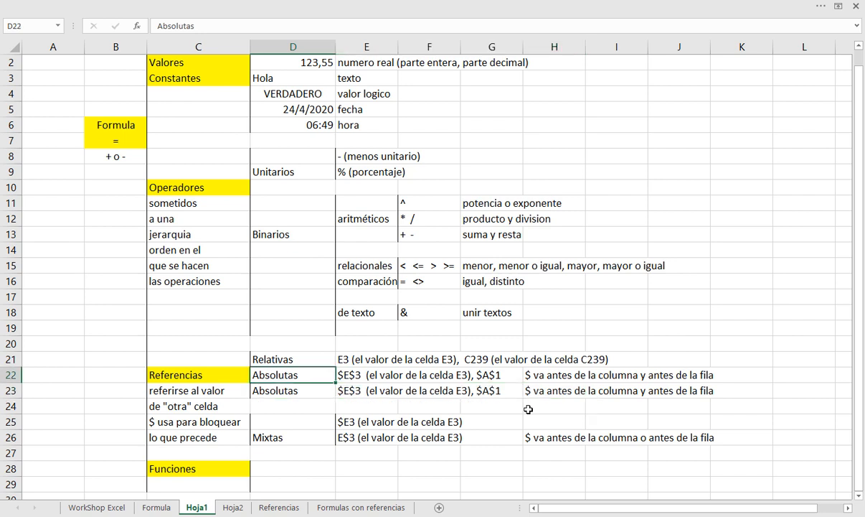
# Clear the duplicate Absolutas entries from D22:H22
pyautogui.hotkey('shift', 'Right')
pyautogui.hotkey('shift', 'Right')
pyautogui.hotkey('shift', 'Right')
pyautogui.hotkey('shift', 'Right')
pyautogui.press('Delete')
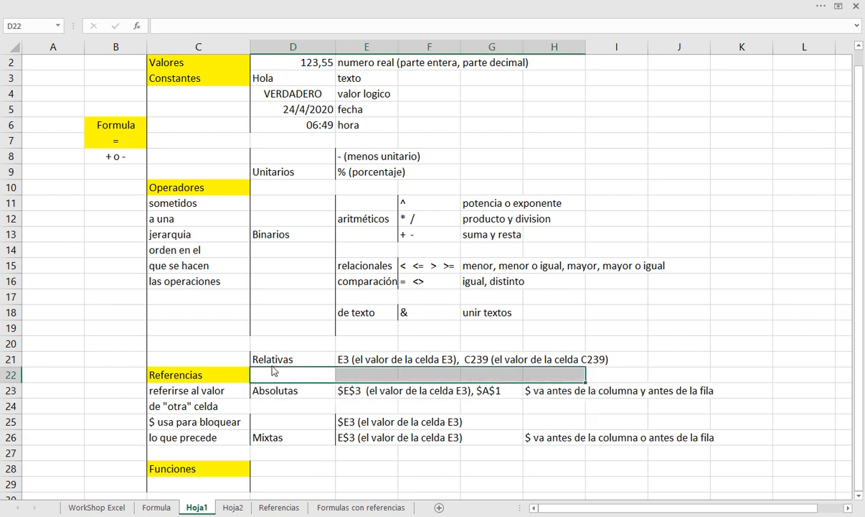
# Add a left border to D21:D26 so the bracket spans all the reference types
pyautogui.moveTo(270, 360); pyautogui.dragTo(276, 434)
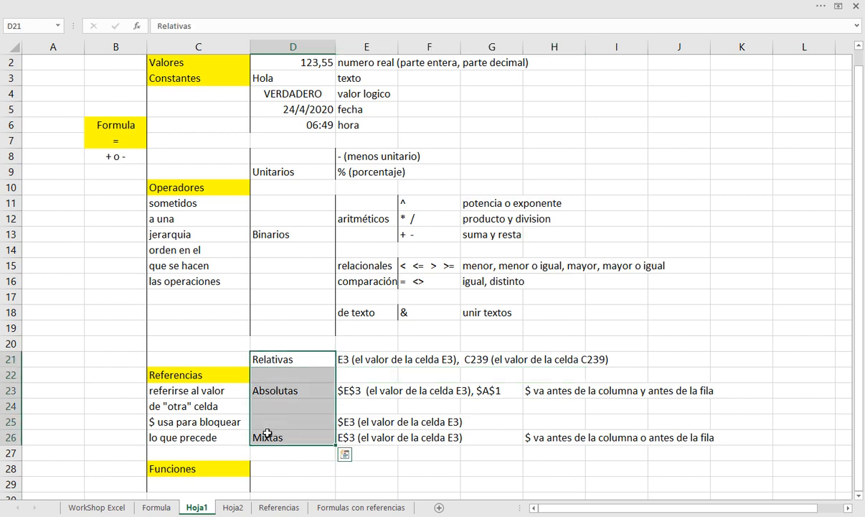
pyautogui.click(123, 6)
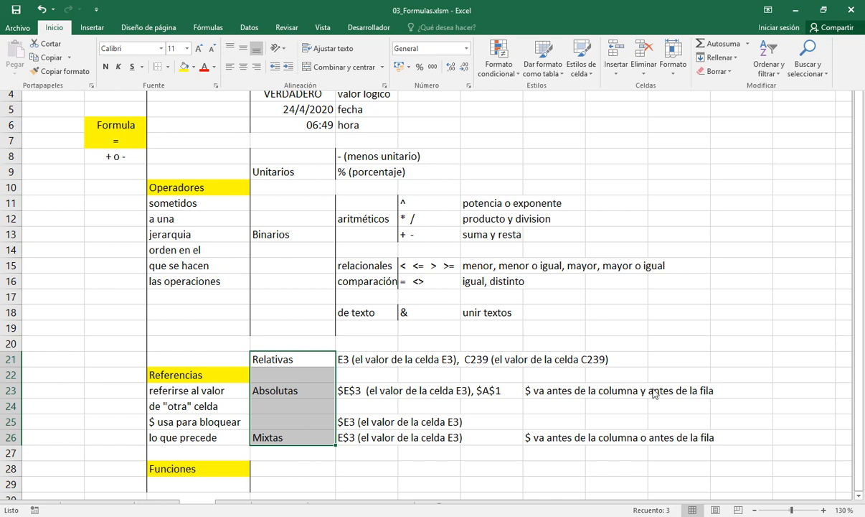
pyautogui.click(638, 361)
# Enter the note "No lleva $" in J21 beside the Relativas examples
pyautogui.click(626, 359)
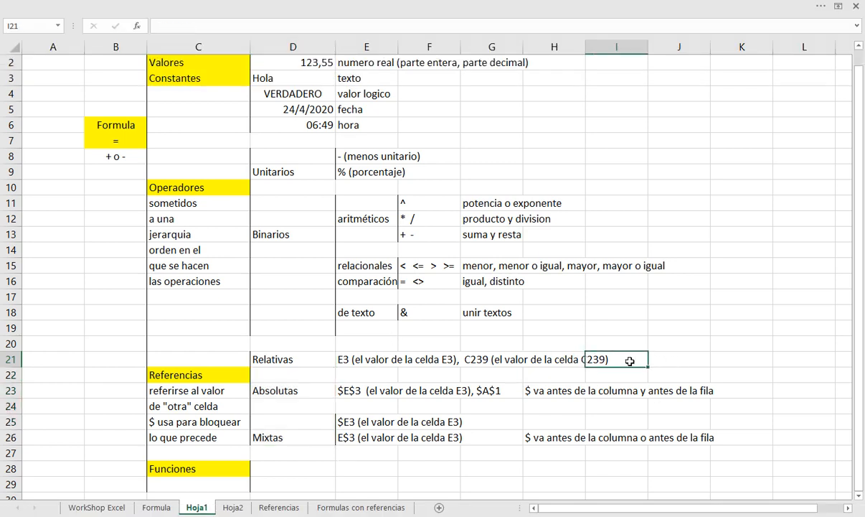
pyautogui.click(652, 361)
pyautogui.write('No ')
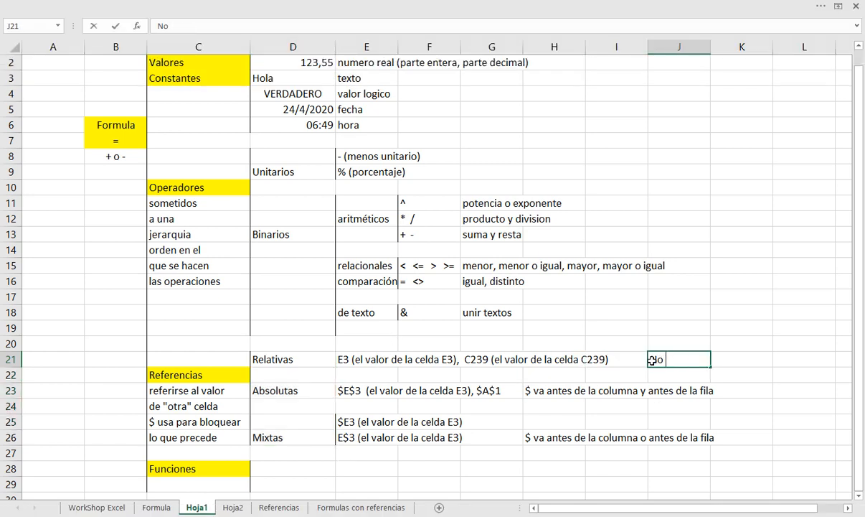
pyautogui.write('lleva $')
pyautogui.press('Return')
# Add a left border to the Absolutas example cell E23 and the Relativas example cell E21
pyautogui.click(551, 391)
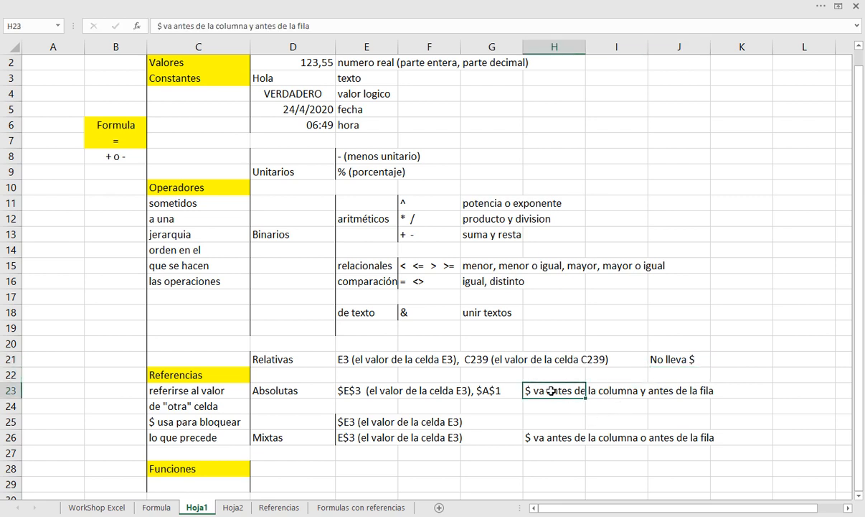
pyautogui.click(343, 390)
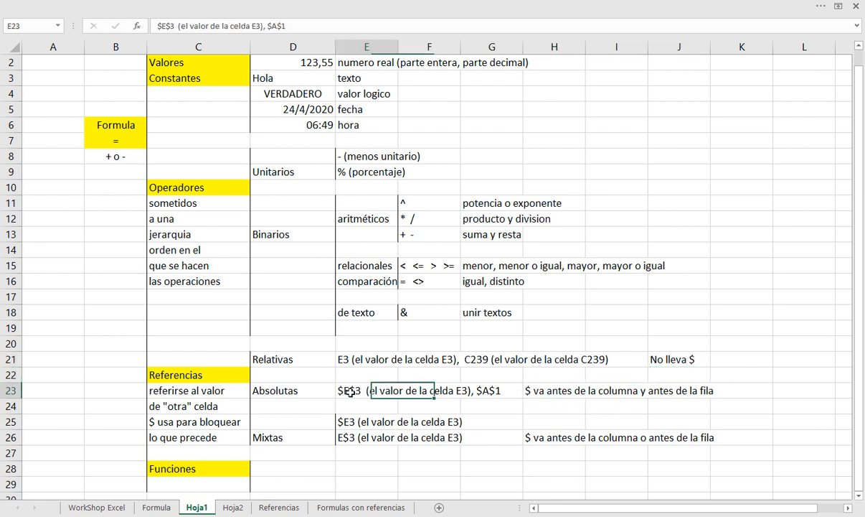
pyautogui.click(165, 6)
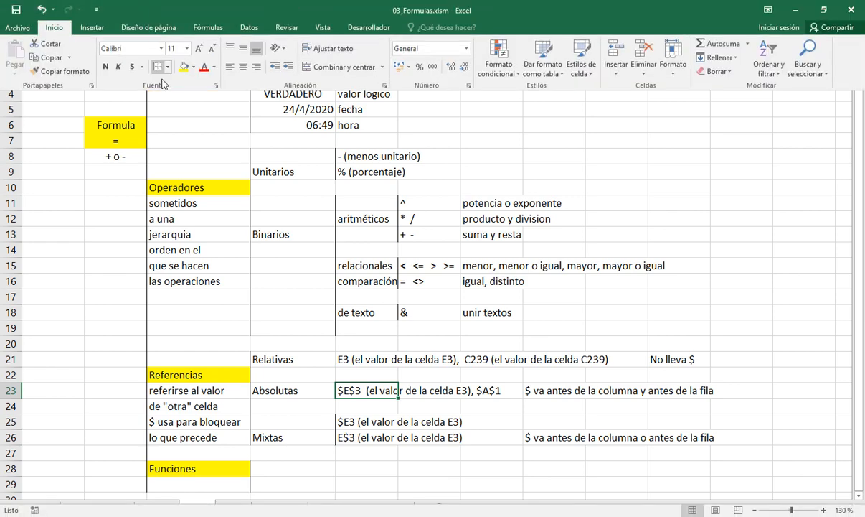
pyautogui.click(343, 357)
pyautogui.click(343, 358)
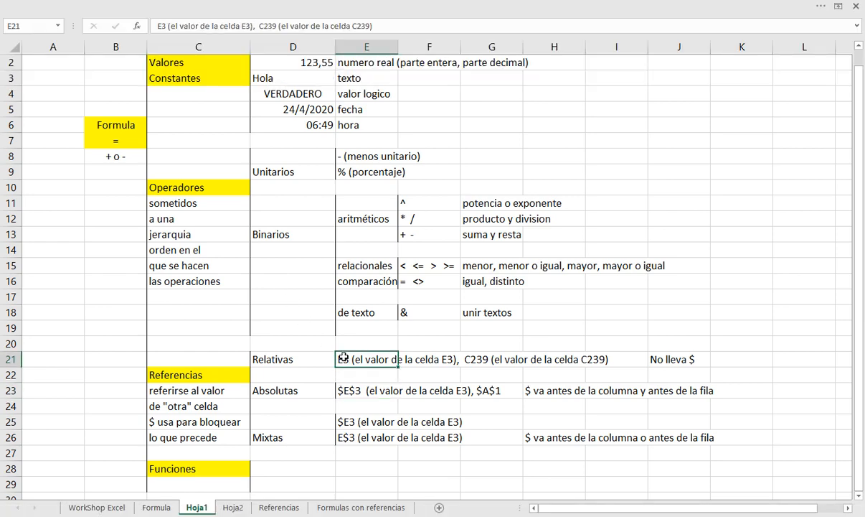
pyautogui.click(141, 7)
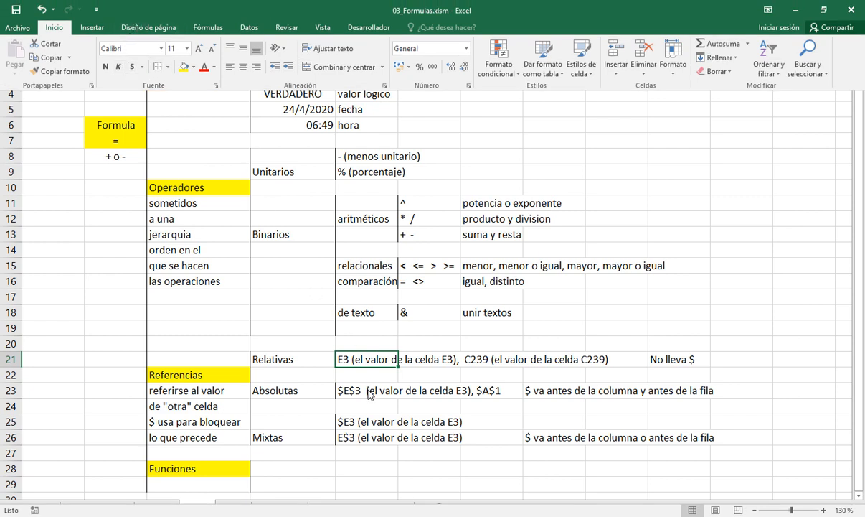
pyautogui.click(353, 423)
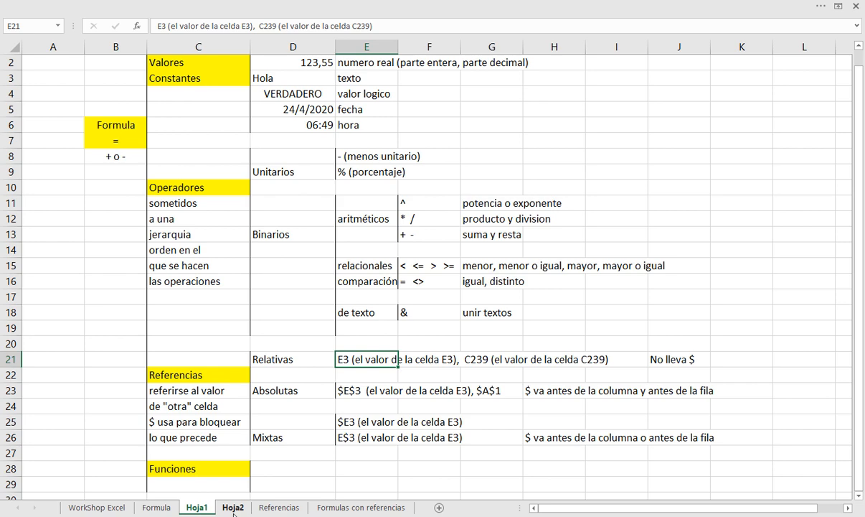
# Open the Hoja2 sheet at the empty rows below the operator hierarchy examples
pyautogui.click(233, 507)
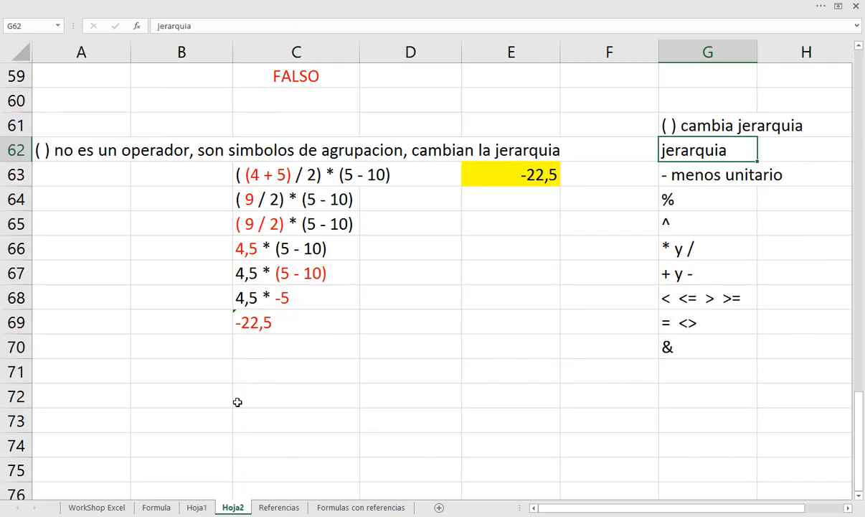
pyautogui.scroll(-3, 238, 402)
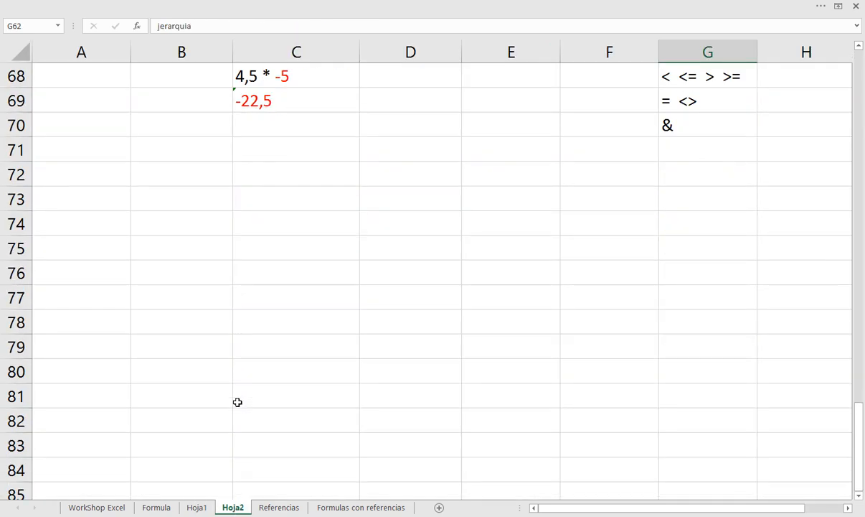
pyautogui.scroll(5, 237, 402)
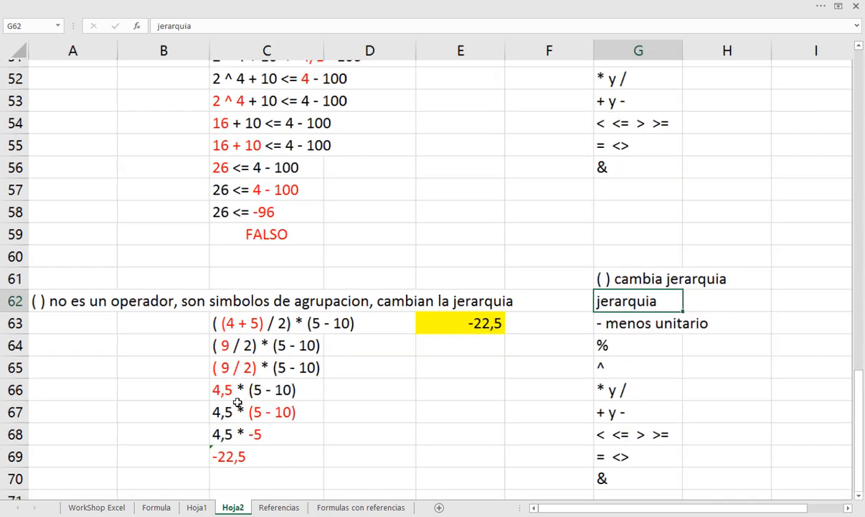
pyautogui.scroll(-3, 238, 402)
pyautogui.scroll(3, 238, 402)
pyautogui.scroll(-6, 237, 401)
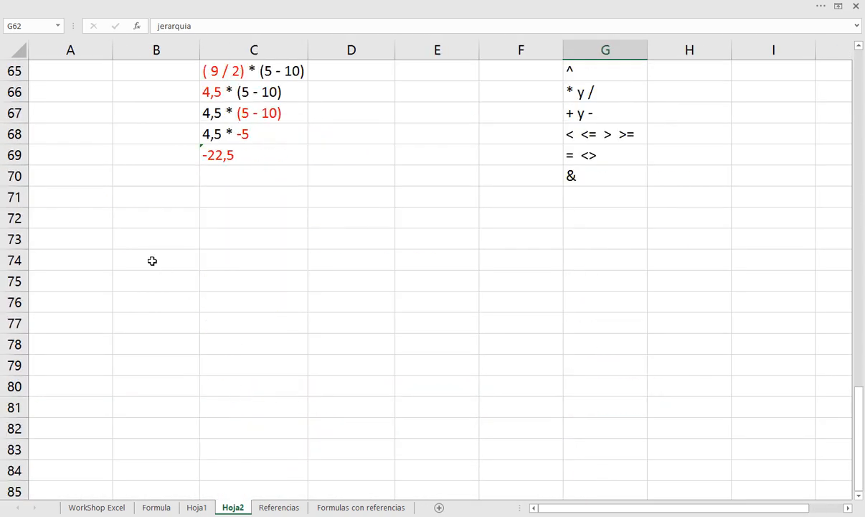
# Fill A74:B76 row by row with the values 1 and 2, 3 and 4, 4 and 5
pyautogui.click(103, 256)
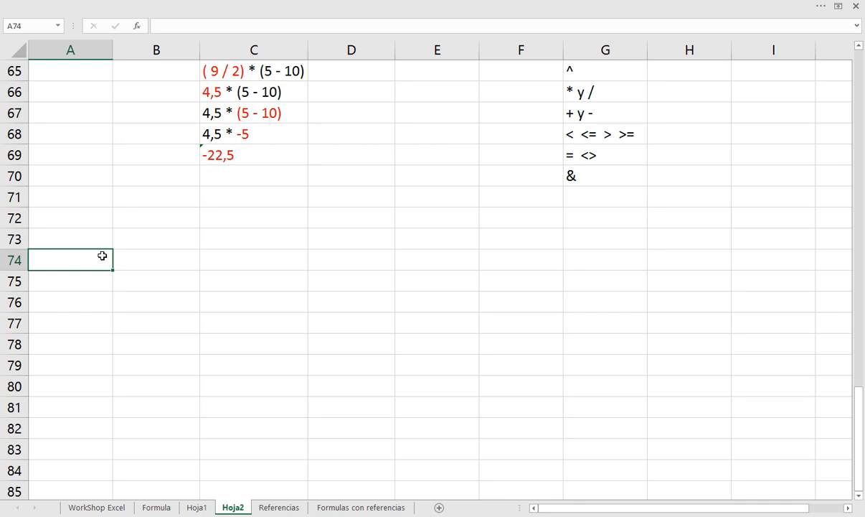
pyautogui.write('1')
pyautogui.press('Tab')
pyautogui.write('2')
pyautogui.press('Down')
pyautogui.press('Left')
pyautogui.write('3')
pyautogui.press('Tab')
pyautogui.write('4')
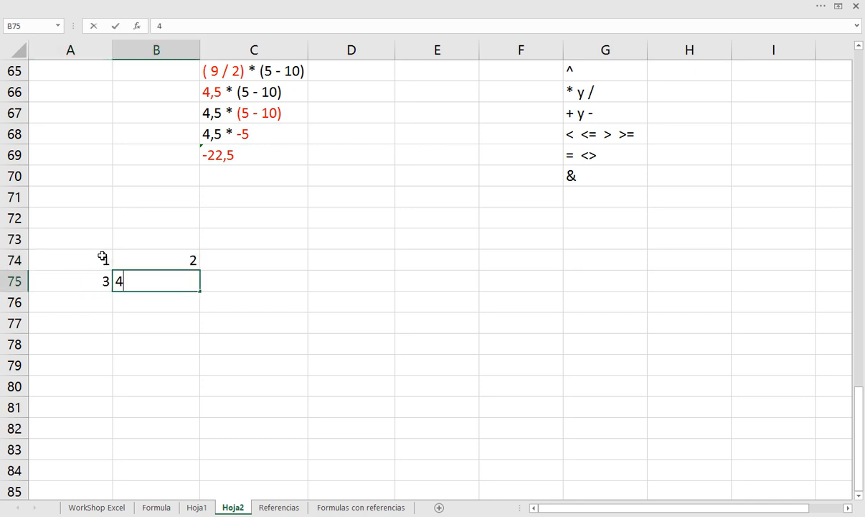
pyautogui.press('Return')
pyautogui.write('4')
pyautogui.press('Tab')
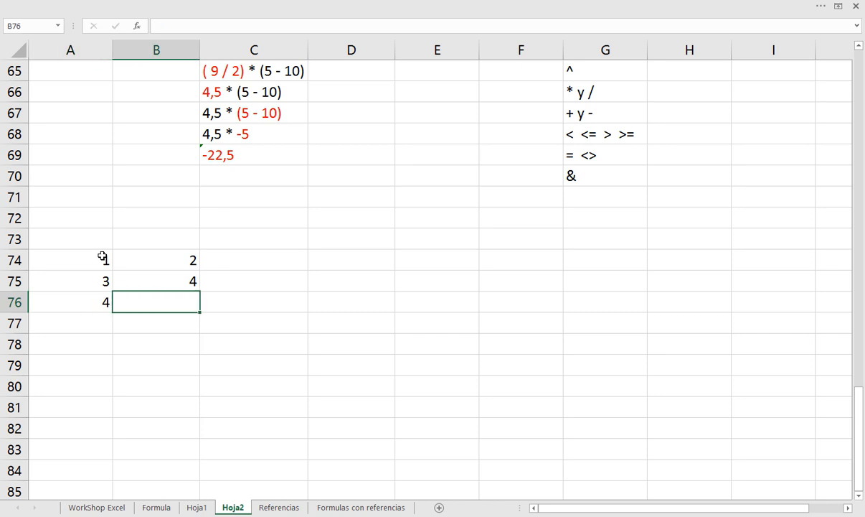
pyautogui.write('5')
pyautogui.press('Tab')
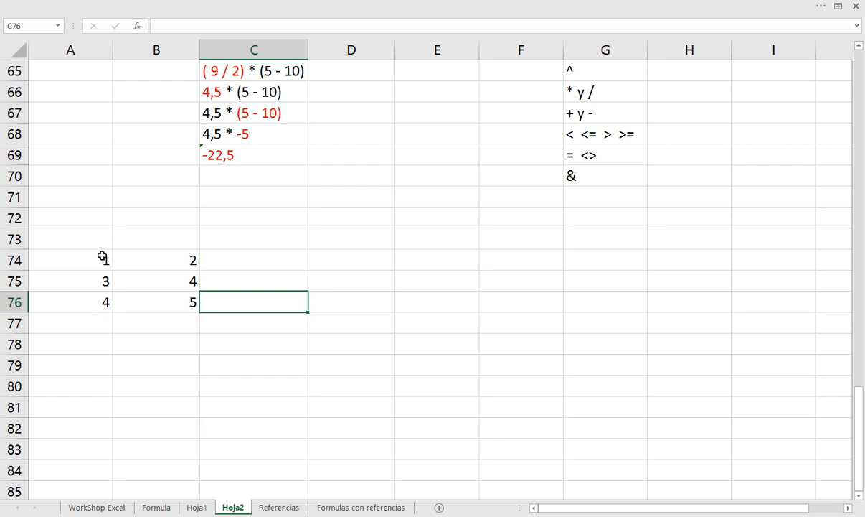
# Copy the number block A74:B76 and paste it starting at D74
pyautogui.moveTo(103, 257); pyautogui.dragTo(138, 297)
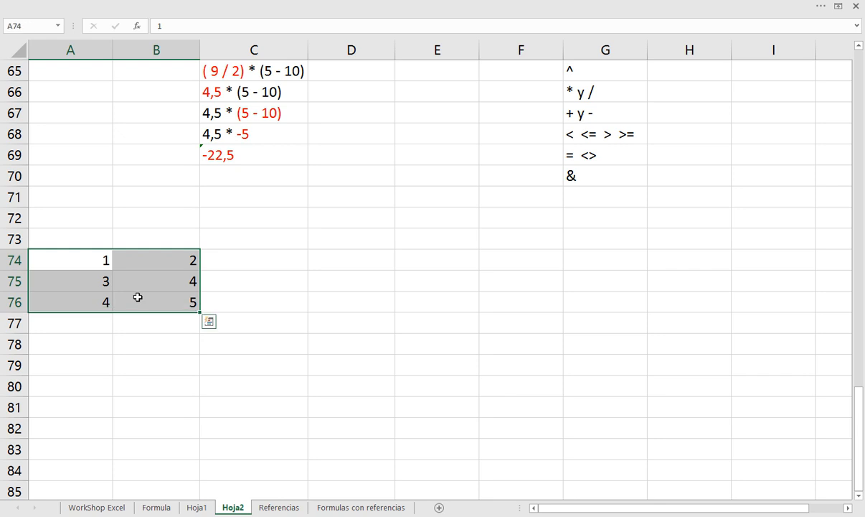
pyautogui.hotkey('ctrl', 'c')
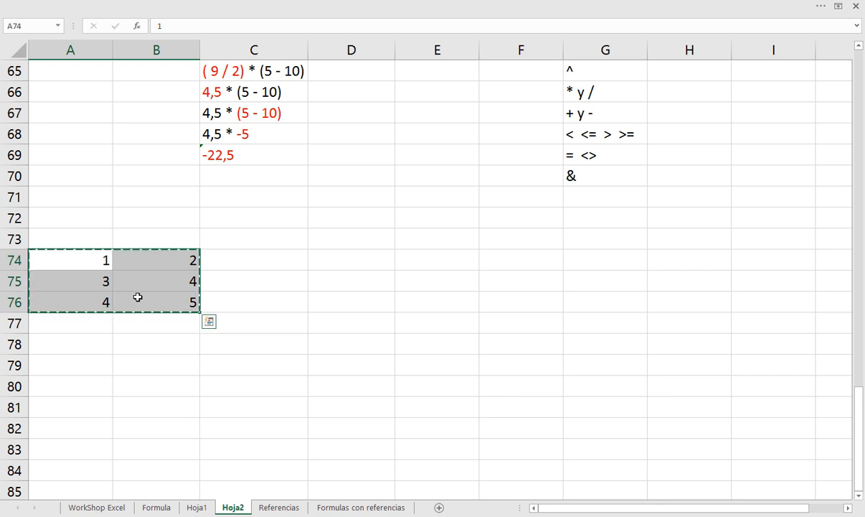
pyautogui.press('Right')
pyautogui.press('Right')
pyautogui.press('Right')
pyautogui.hotkey('ctrl', 'v')
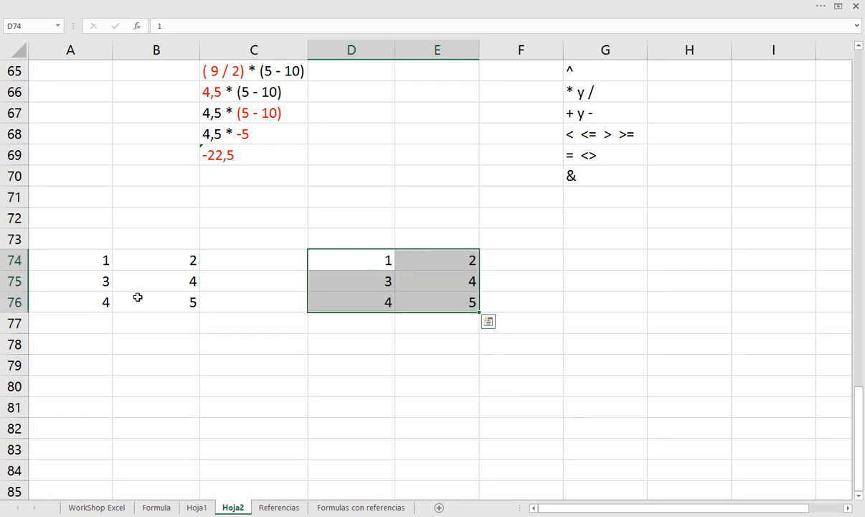
# Label the first block "Originales" in A73 and the pasted block "Copiar y pegar" in D73
pyautogui.press('Up')
pyautogui.press('Left')
pyautogui.press('Left')
pyautogui.press('Left')
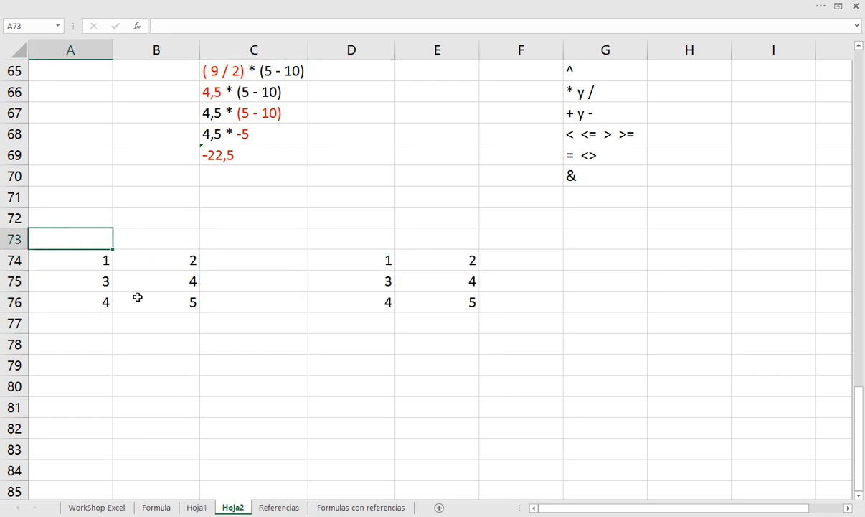
pyautogui.write('Original')
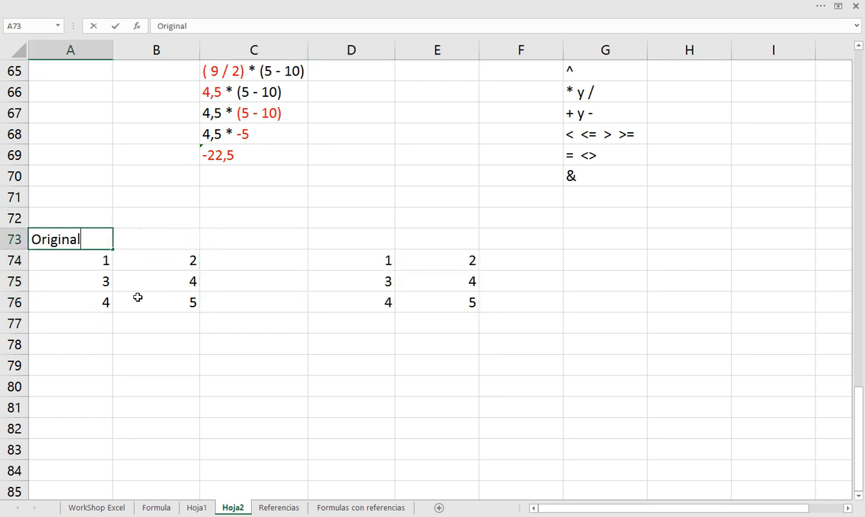
pyautogui.write('es')
pyautogui.press('Right')
pyautogui.press('Right')
pyautogui.press('Right')
pyautogui.write('C')
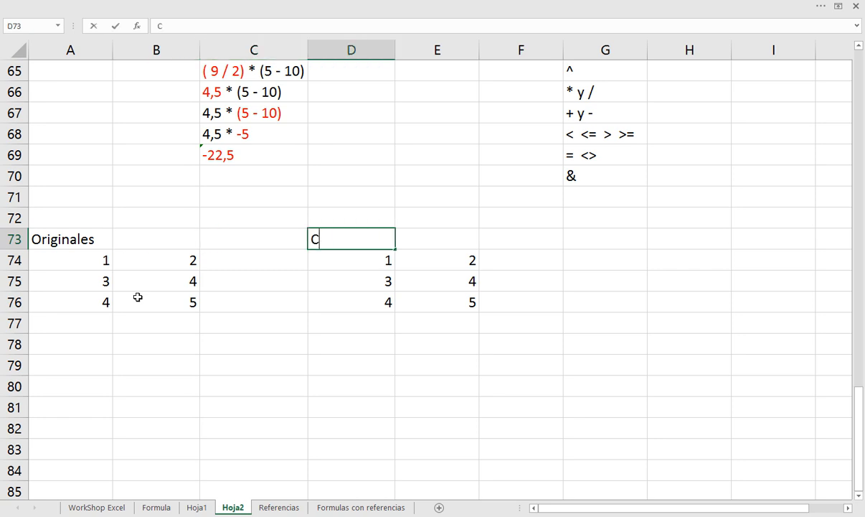
pyautogui.write('opiar y pega')
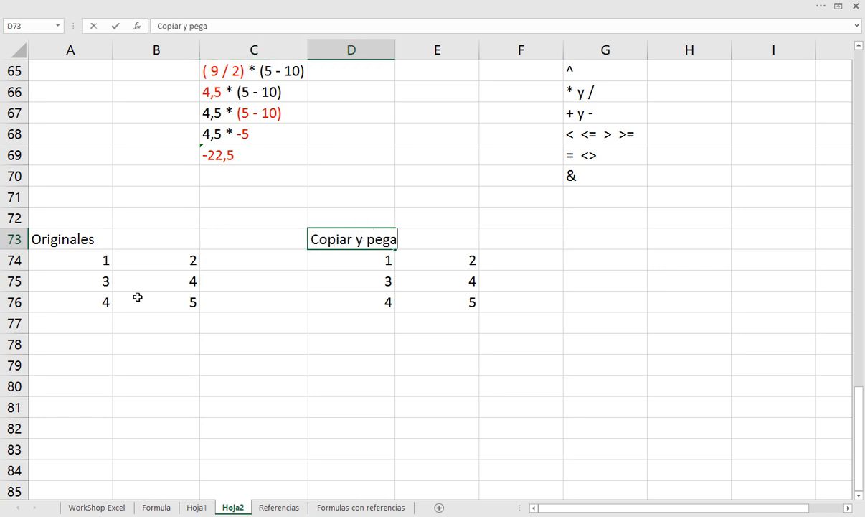
pyautogui.write('r')
pyautogui.press('Return')
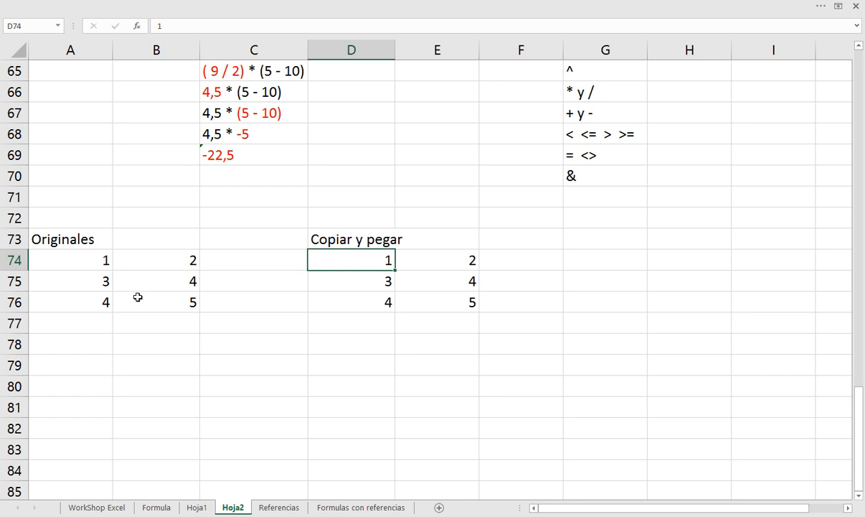
# Repeat the copy of the Originales numbers and paste them over the Copiar y pegar block at D74
pyautogui.moveTo(87, 257); pyautogui.dragTo(161, 297)
pyautogui.hotkey('ctrl', 'c')
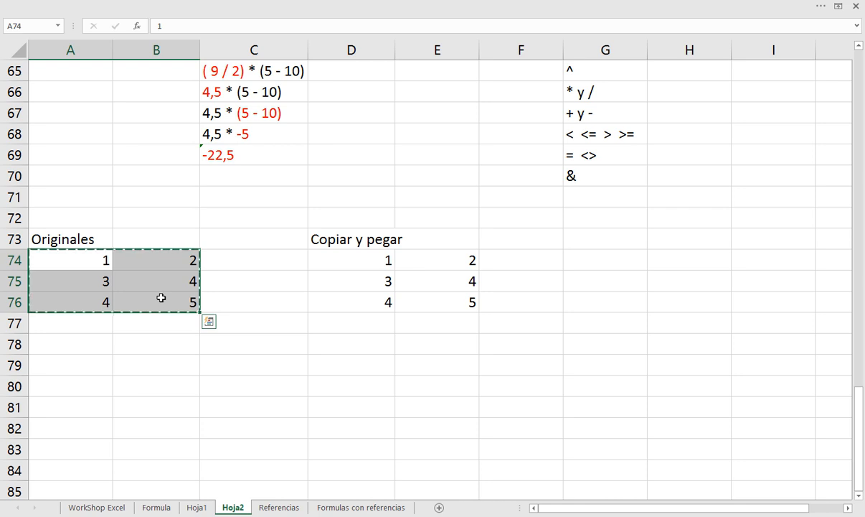
pyautogui.click(334, 264)
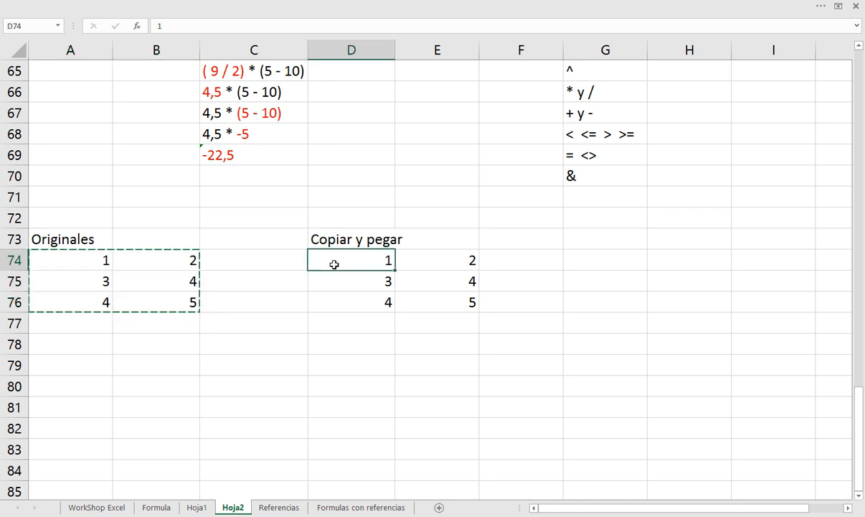
pyautogui.hotkey('ctrl', 'v')
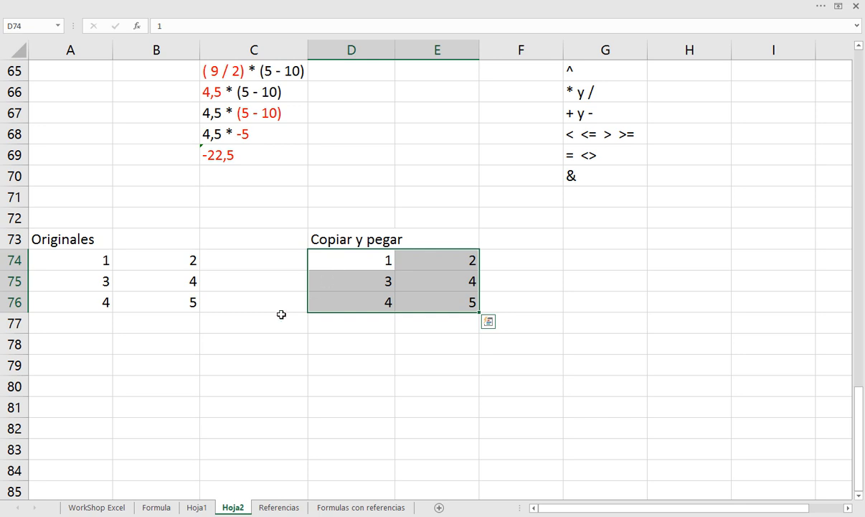
# Change the original values in A74 to 200 and in A75 to 300
pyautogui.click(89, 260)
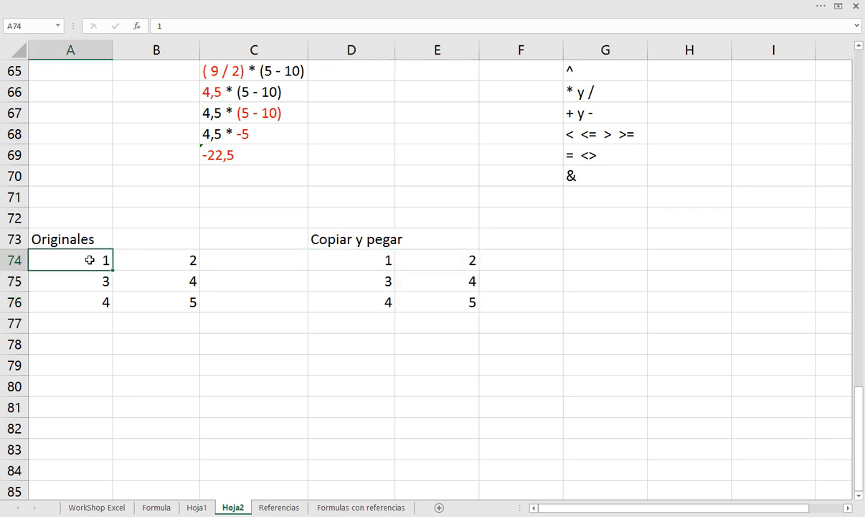
pyautogui.write('200')
pyautogui.press('Return')
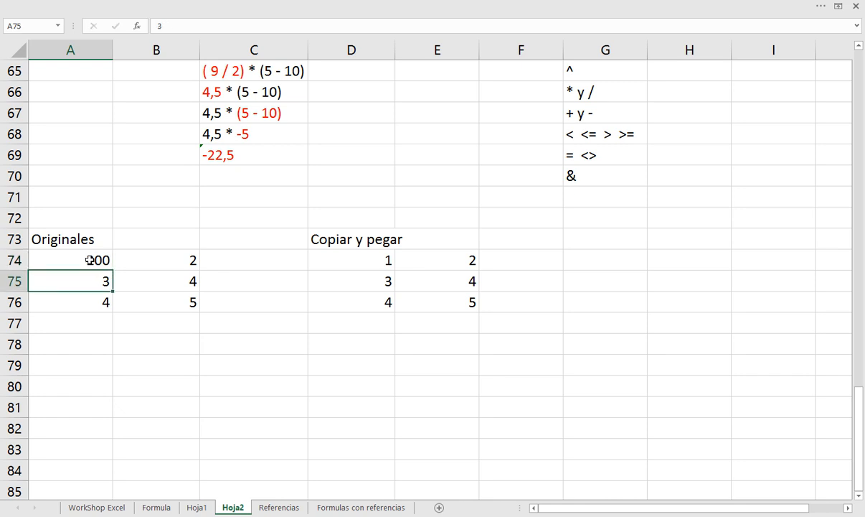
pyautogui.write('300')
pyautogui.press('Return')
# Compare the Originales block in A74:B76 with the pasted block in D74:E76 by selecting each in turn
pyautogui.click(89, 260)
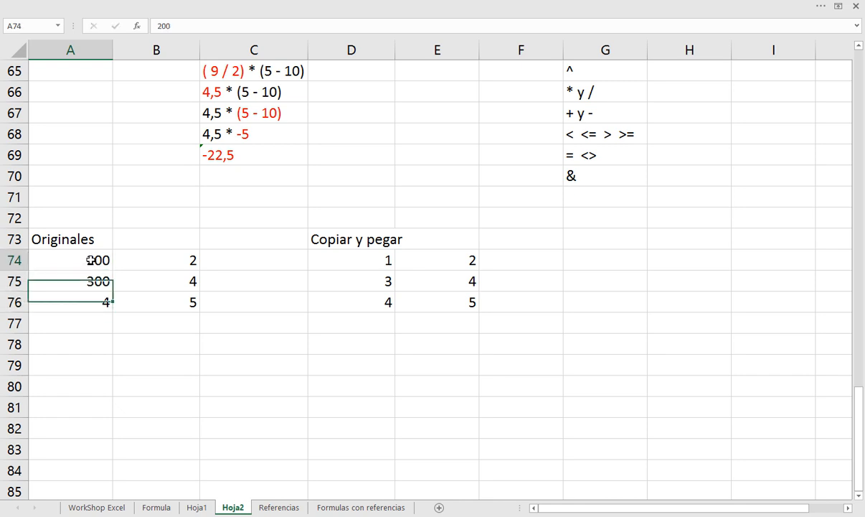
pyautogui.moveTo(89, 259); pyautogui.dragTo(174, 296)
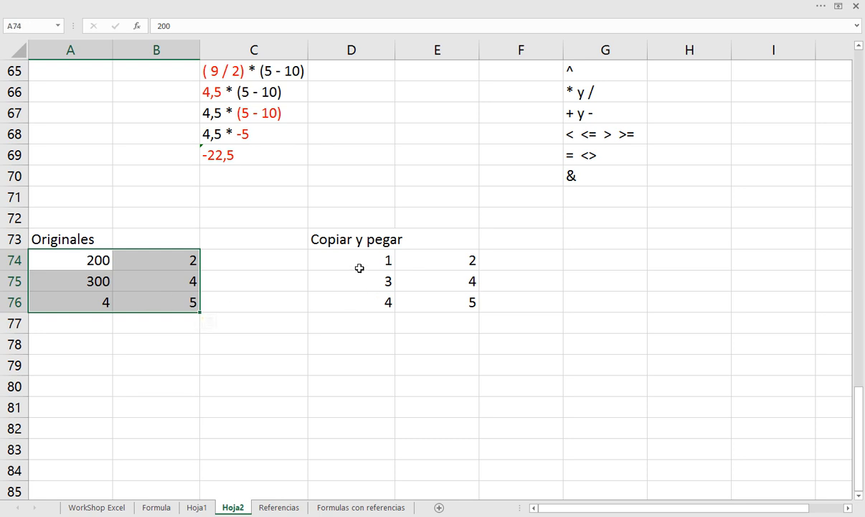
pyautogui.moveTo(360, 267); pyautogui.dragTo(434, 296)
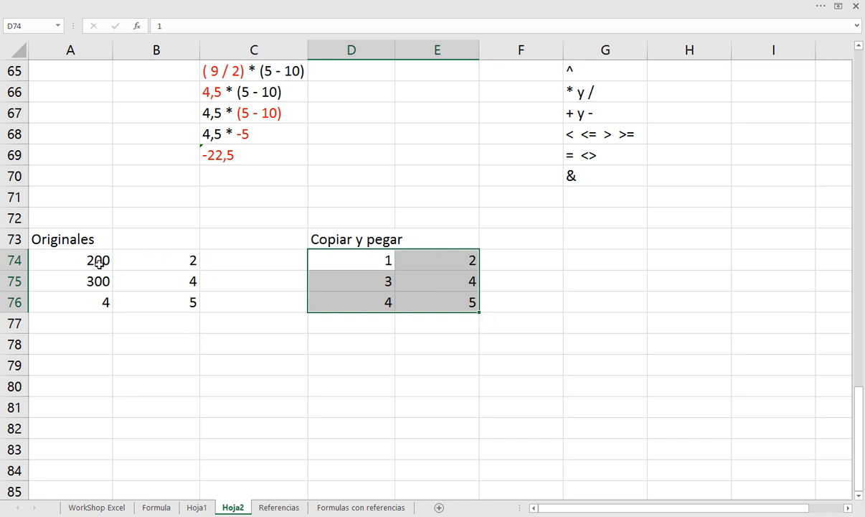
pyautogui.moveTo(99, 263); pyautogui.dragTo(135, 296)
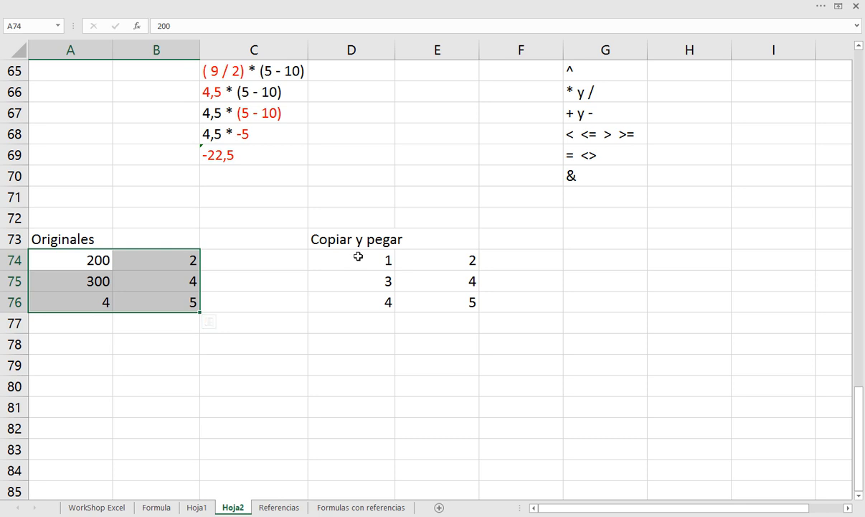
pyautogui.moveTo(351, 259); pyautogui.dragTo(405, 296)
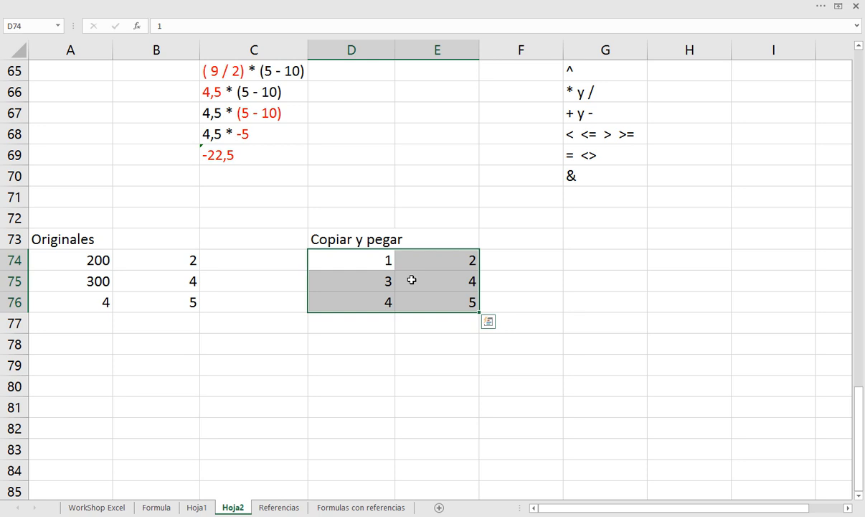
# Copy the Originales heading and its numbers in A73:B76 and paste them at A79
pyautogui.moveTo(87, 233); pyautogui.dragTo(128, 296)
pyautogui.hotkey('ctrl', 'c')
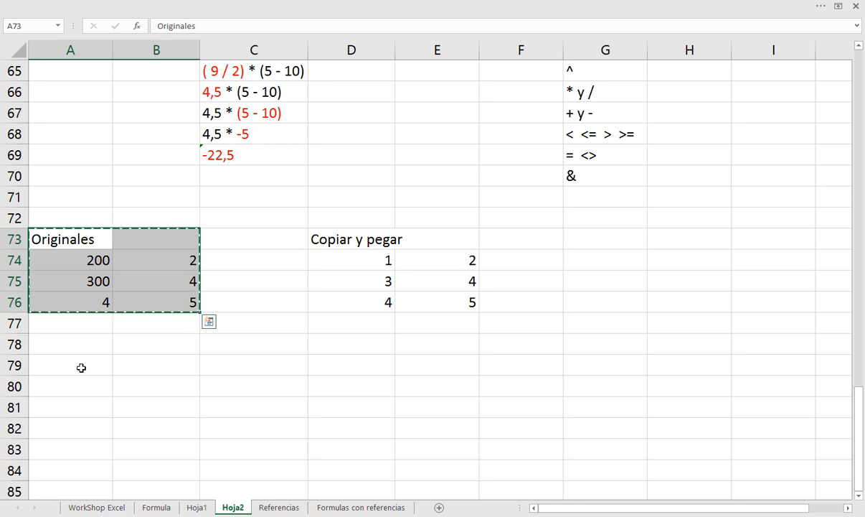
pyautogui.click(81, 366)
pyautogui.press('Return')
# Set A80 to 1 and A81 to 3 in the second Originales block
pyautogui.press('Down')
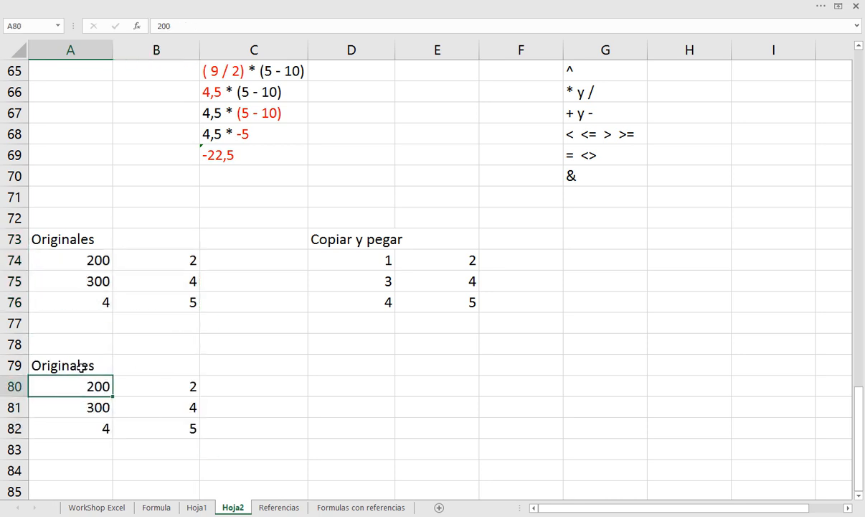
pyautogui.write('1')
pyautogui.press('Return')
pyautogui.write('2')
pyautogui.press('BackSpace')
pyautogui.write('3')
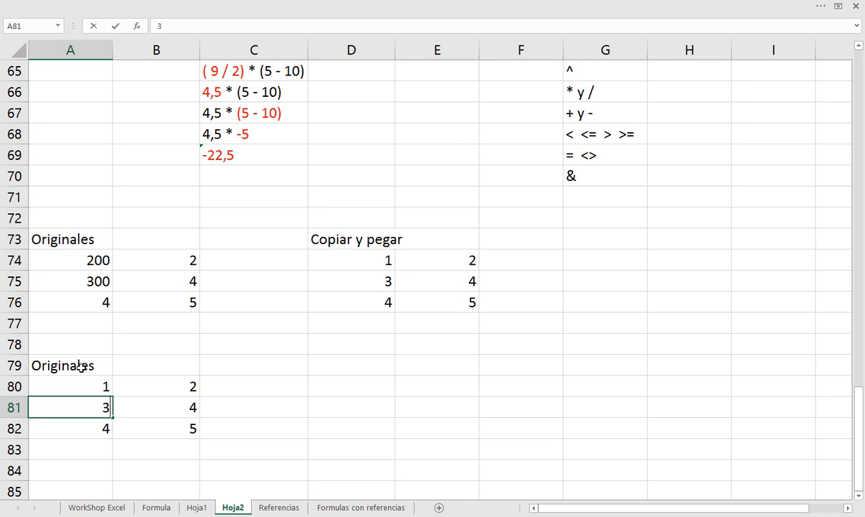
pyautogui.press('Return')
pyautogui.press('Up')
# Enter the heading "Uso de referencias" in D79 beside the second Originales block
pyautogui.click(335, 365)
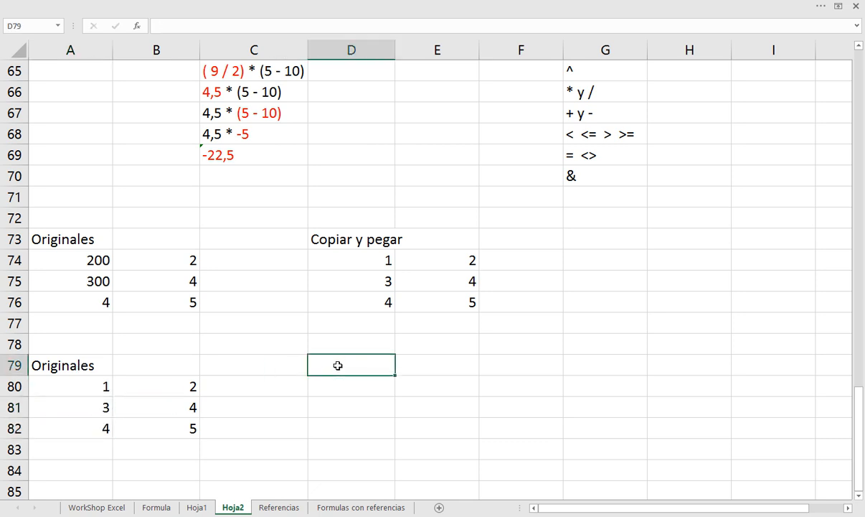
pyautogui.write('Uo')
pyautogui.press('BackSpace')
pyautogui.write('so de ')
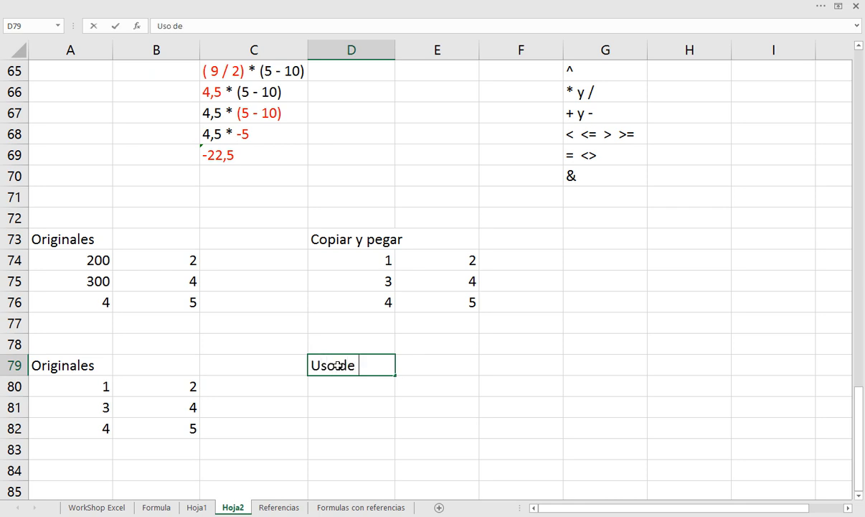
pyautogui.write('referencias')
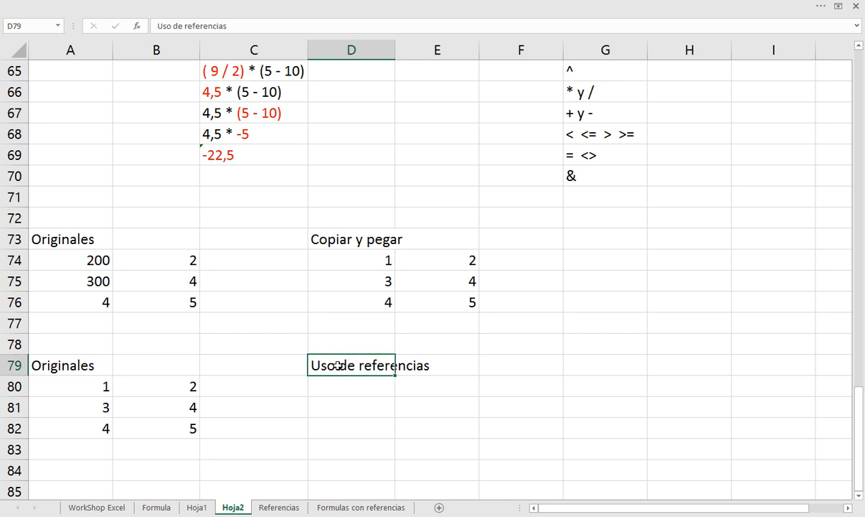
pyautogui.press('Return')
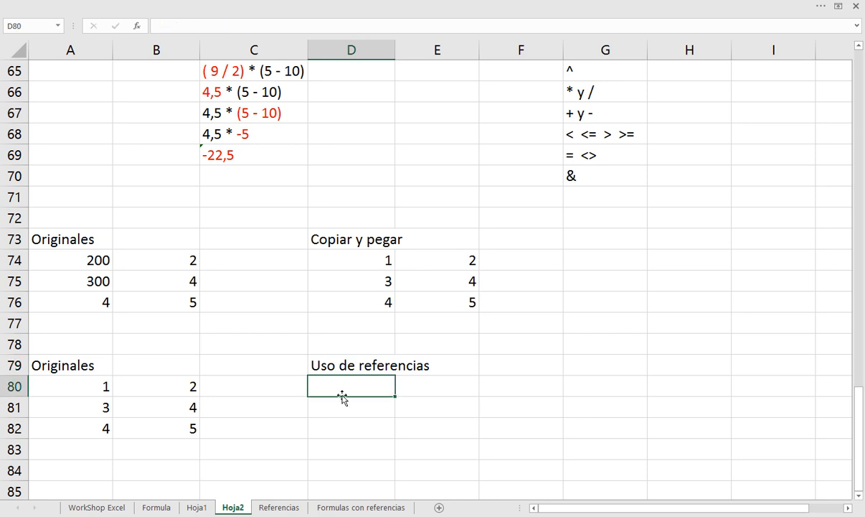
# Start a formula in D80 and try picking A80 as its reference twice, removing the reference each time
pyautogui.write('=')
pyautogui.click(98, 381)
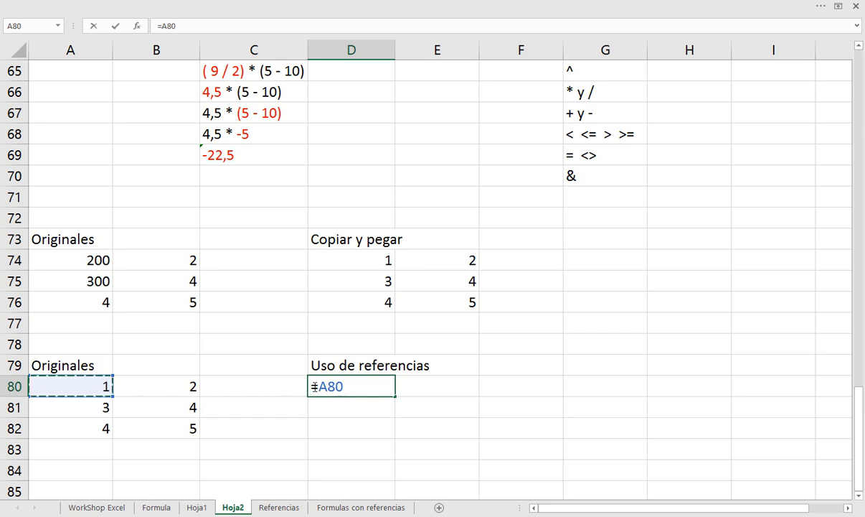
pyautogui.press('BackSpace')
pyautogui.press('BackSpace')
pyautogui.press('BackSpace')
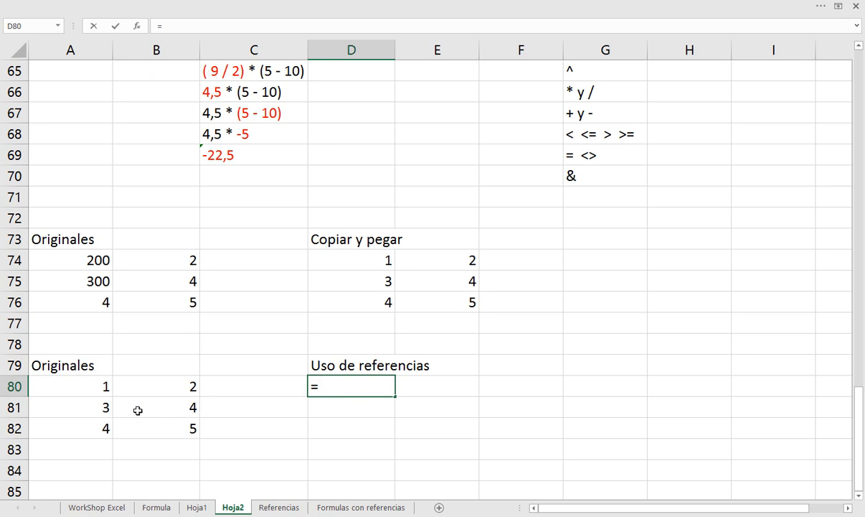
pyautogui.click(89, 386)
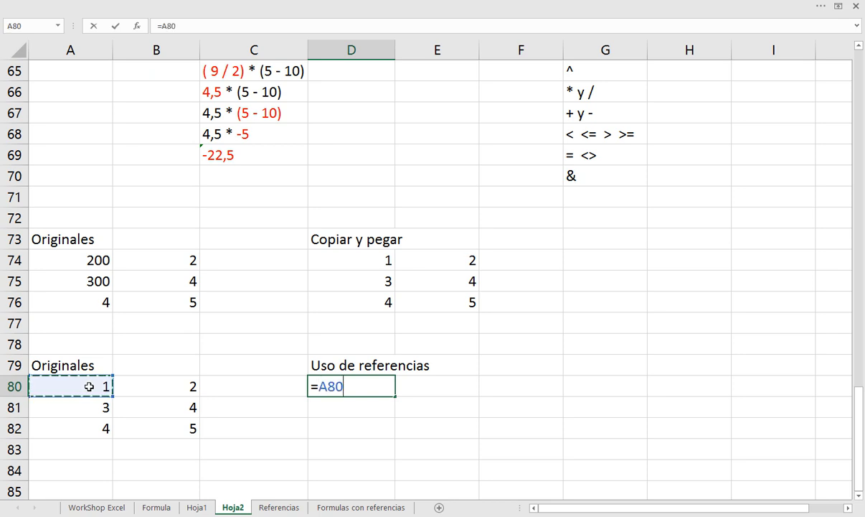
pyautogui.press('BackSpace')
pyautogui.press('BackSpace')
pyautogui.press('BackSpace')
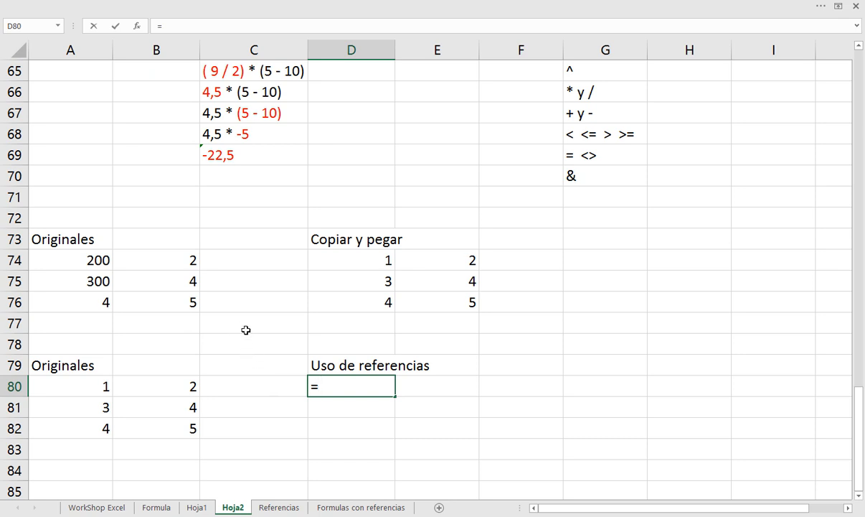
# Complete the formula in D80 as =A80 by moving the reference cell by cell through the neighbouring cells to A80
pyautogui.press('Down')
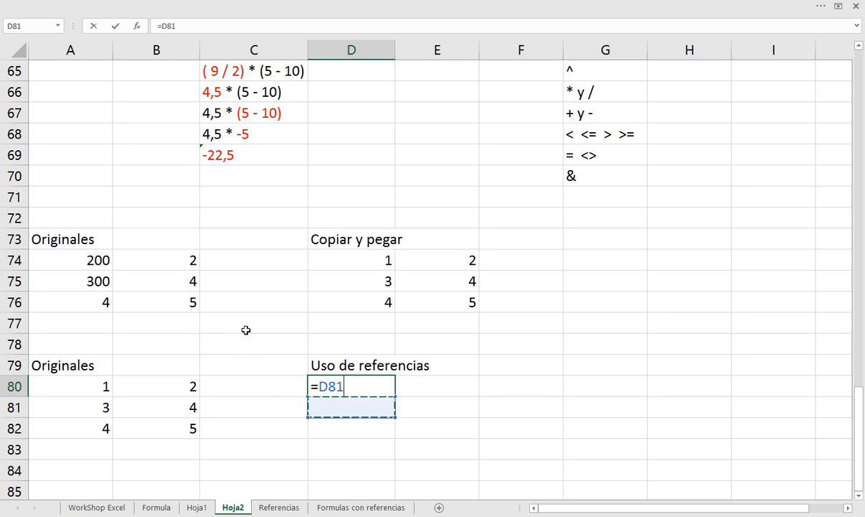
pyautogui.press('Down')
pyautogui.press('Left')
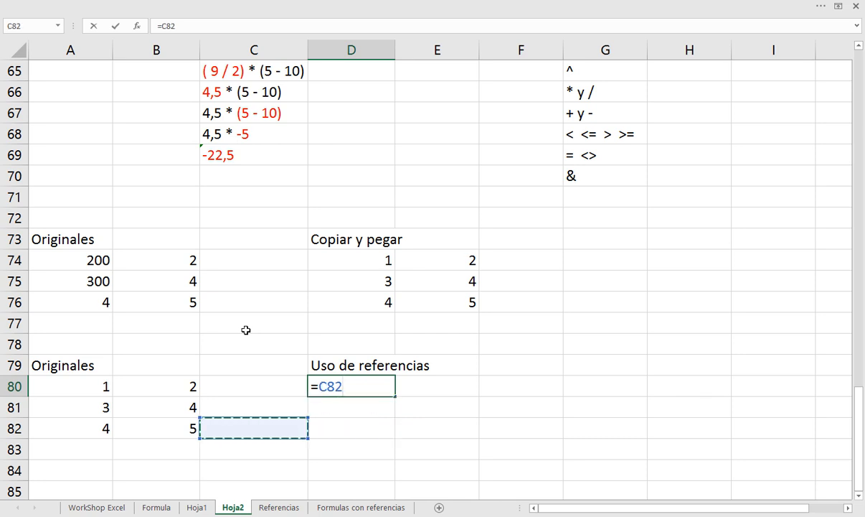
pyautogui.press('Left')
pyautogui.press('Left')
pyautogui.press('Up')
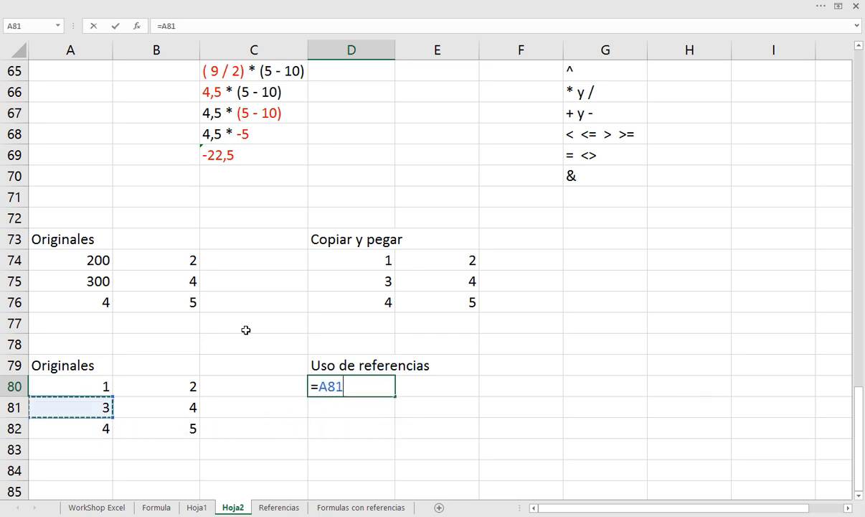
pyautogui.press('Up')
pyautogui.press('Right')
pyautogui.press('Right')
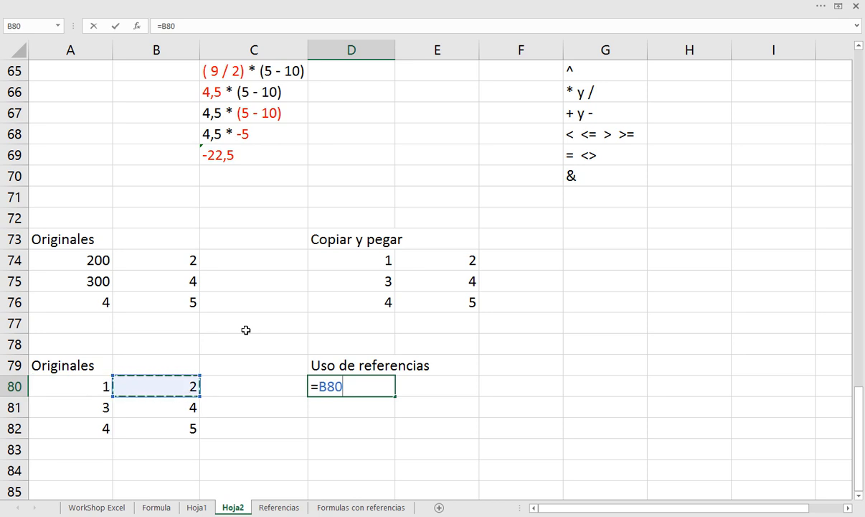
pyautogui.press('Down')
pyautogui.press('Down')
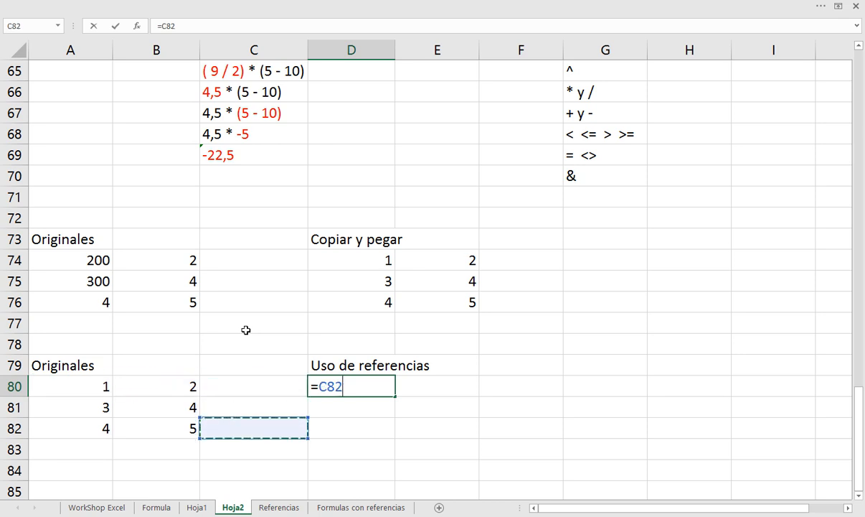
pyautogui.press('Left')
pyautogui.press('Up')
pyautogui.press('Up')
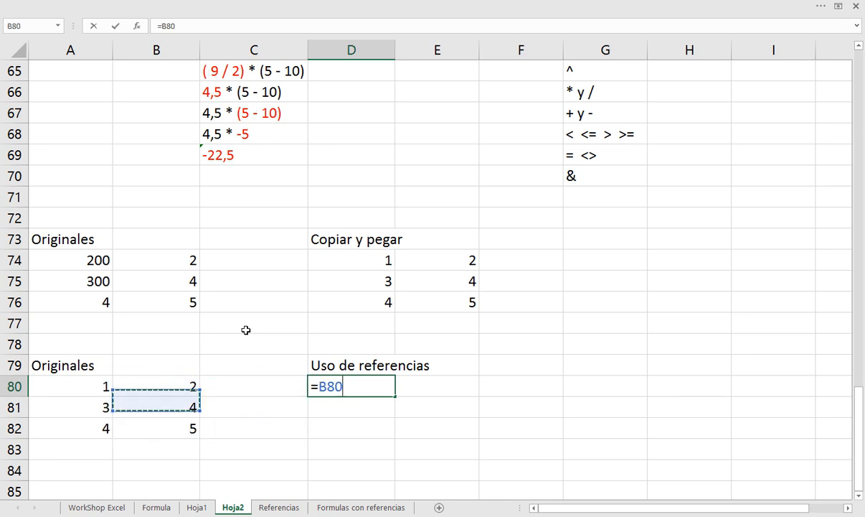
pyautogui.press('Left')
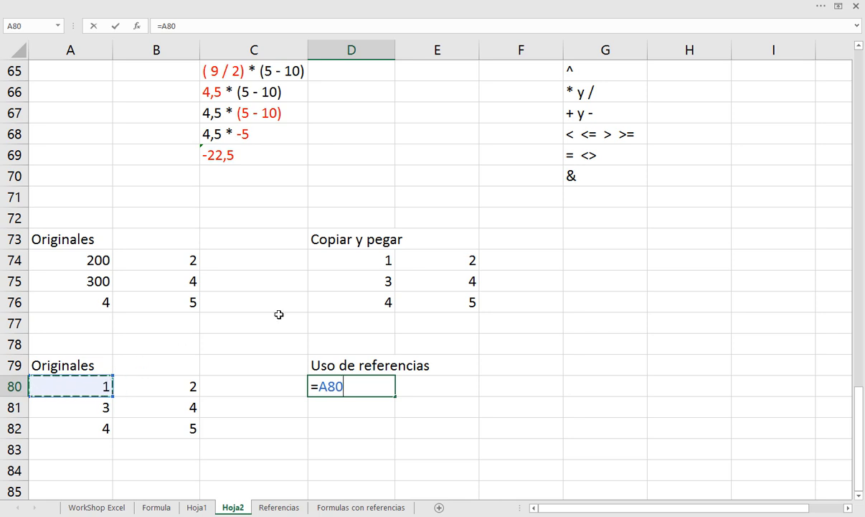
pyautogui.press('Return')
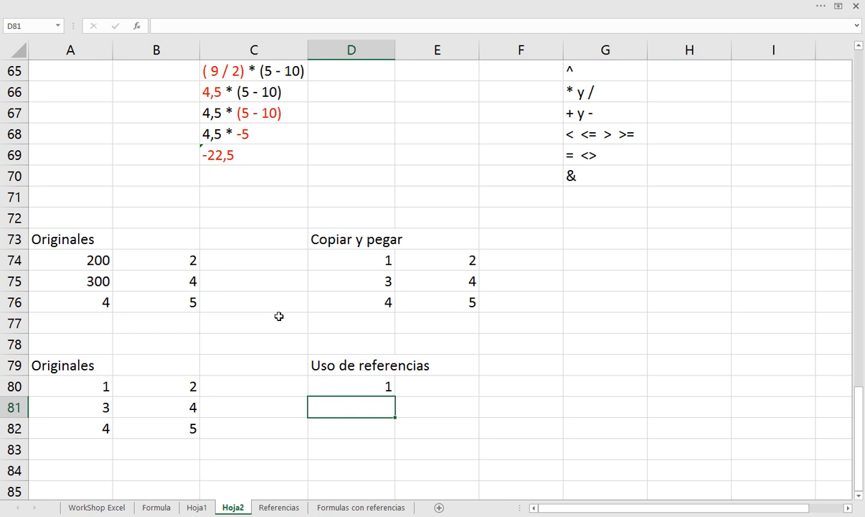
# Inspect the formula in D80 to see which original cell it references
pyautogui.doubleClick(366, 383)
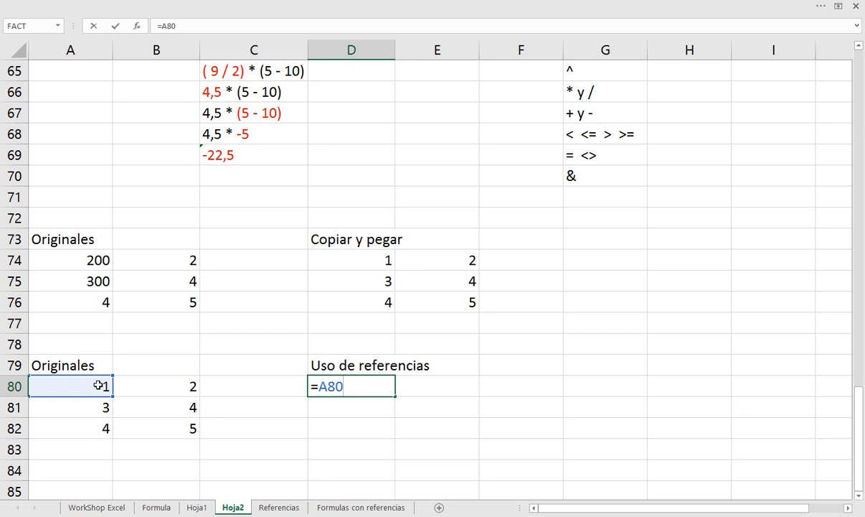
pyautogui.press('Return')
pyautogui.press('Up')
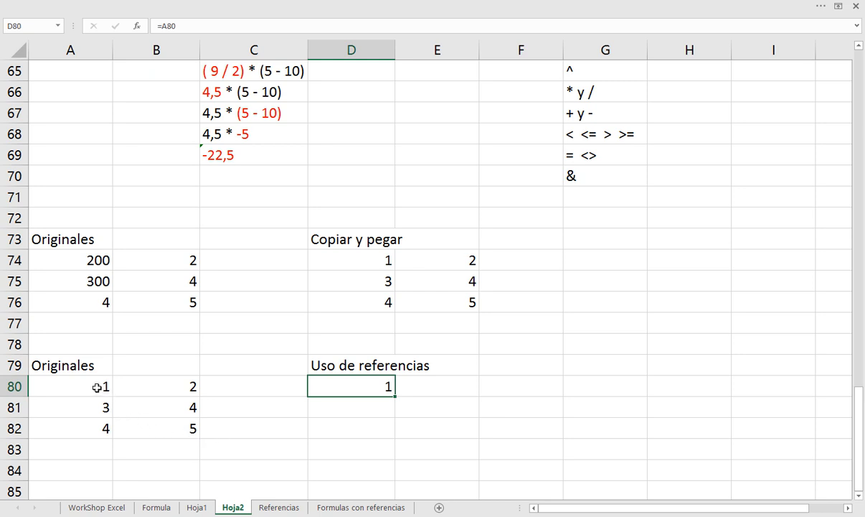
# Set A80 in the second Originales block to 200
pyautogui.click(97, 387)
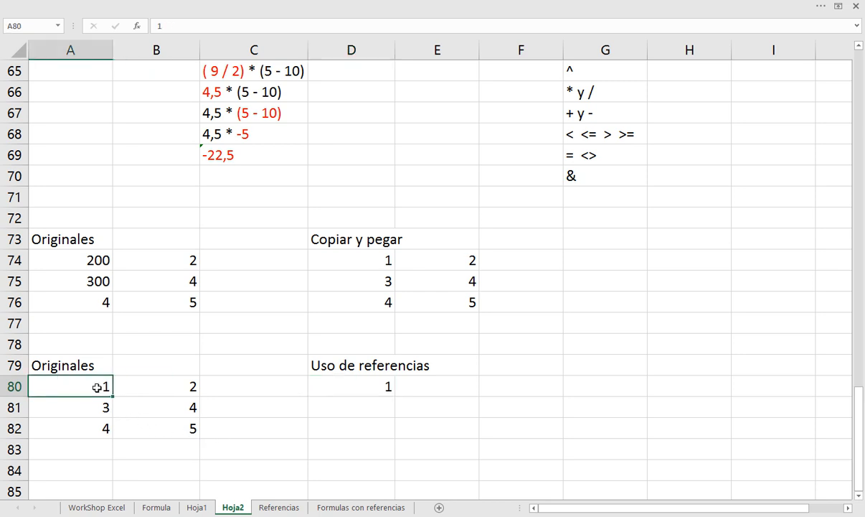
pyautogui.write('200')
pyautogui.press('Return')
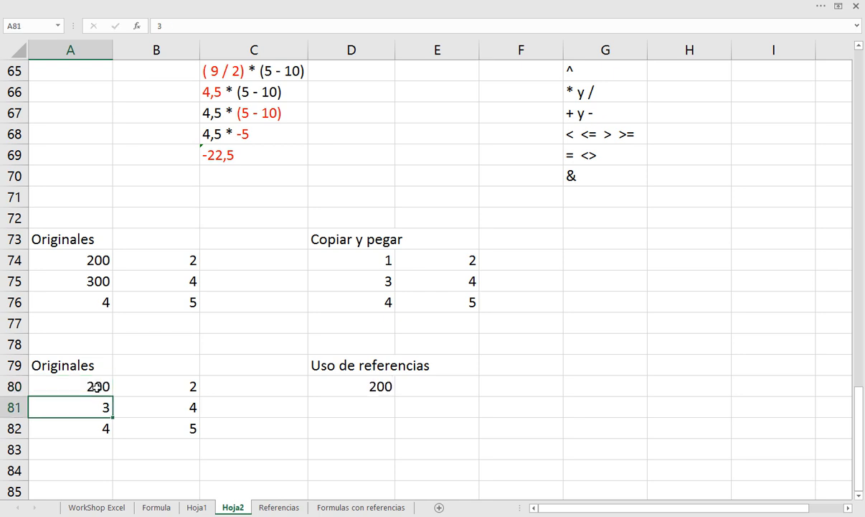
# Compare the value in A80 with D80 and examine D80's formula again
pyautogui.click(97, 387)
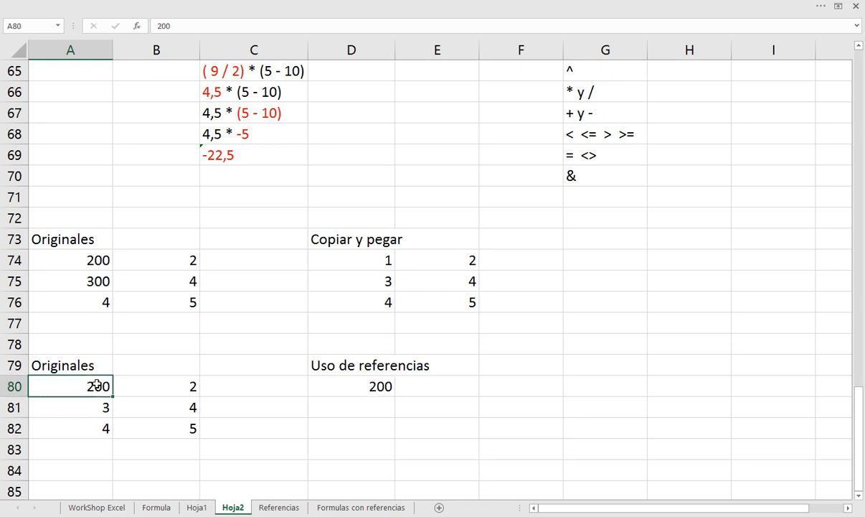
pyautogui.click(373, 386)
pyautogui.doubleClick(373, 386)
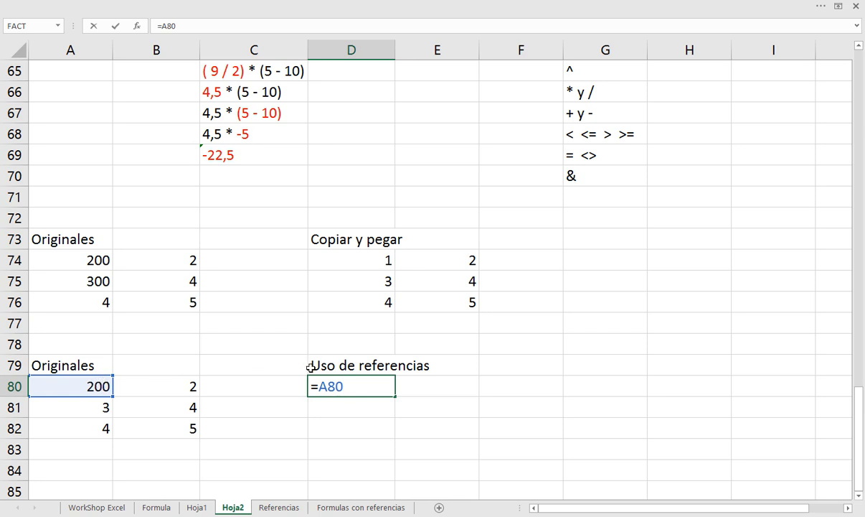
pyautogui.press('Return')
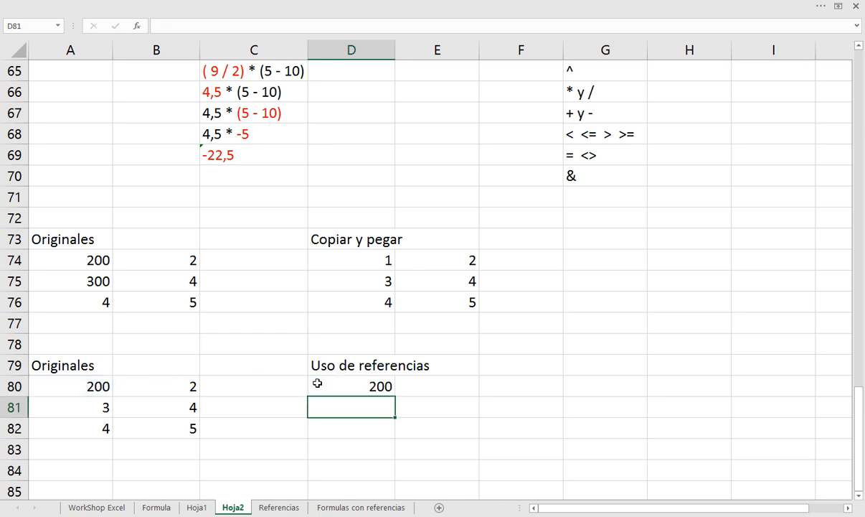
# Set A80 in the second Originales block to 1000
pyautogui.click(101, 386)
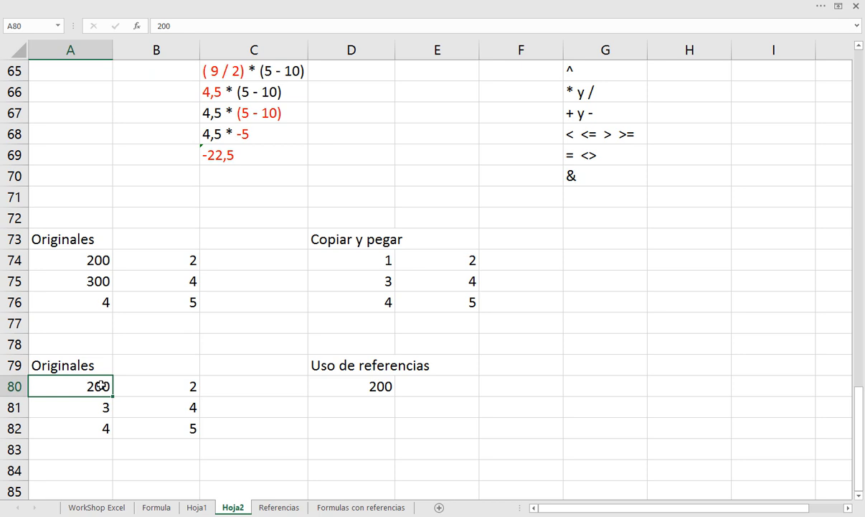
pyautogui.write('1000')
pyautogui.press('Return')
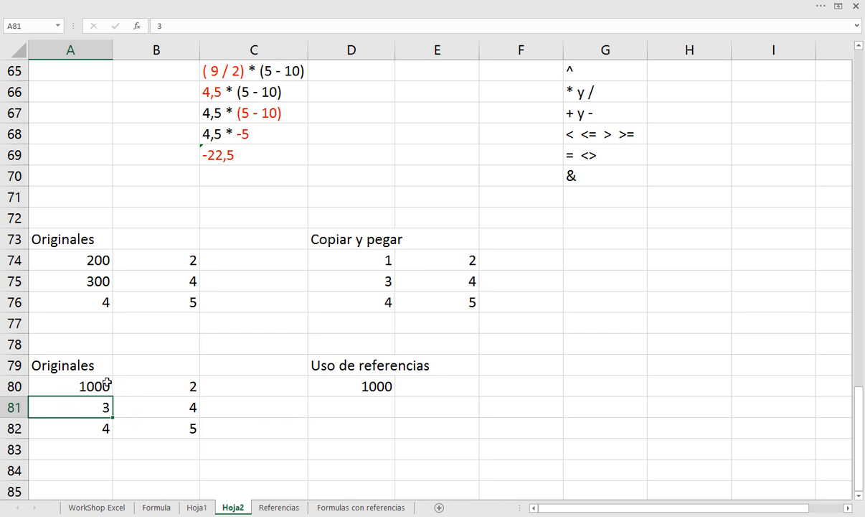
# Enter =A81 in D81 and =A82 in D82 under Uso de referencias, and clear both cells again
pyautogui.moveTo(106, 384); pyautogui.dragTo(149, 425)
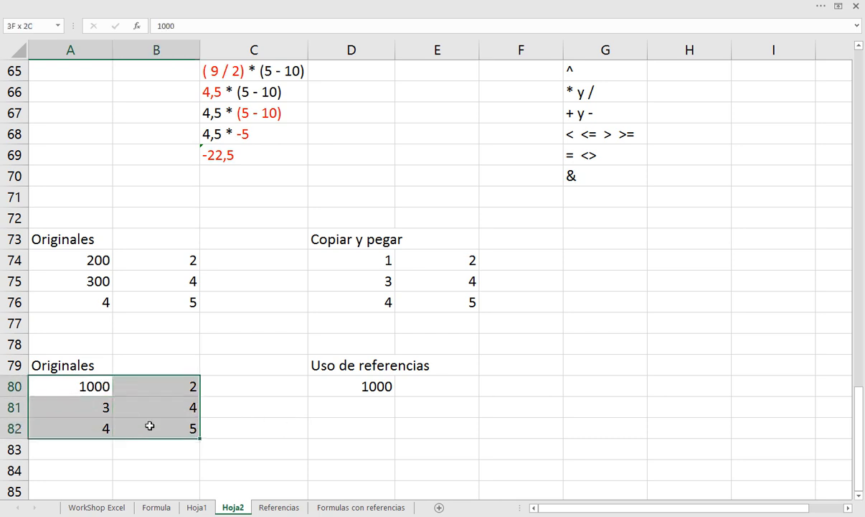
pyautogui.moveTo(370, 383); pyautogui.dragTo(400, 418)
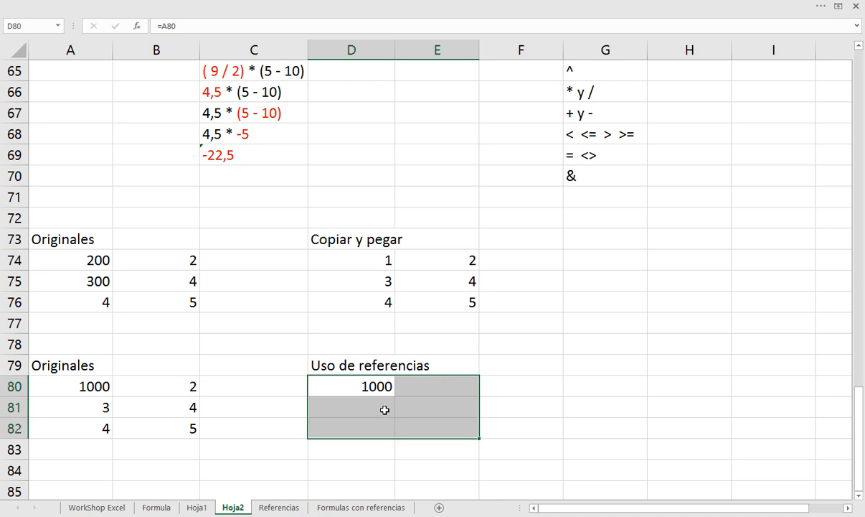
pyautogui.click(385, 410)
pyautogui.write('=')
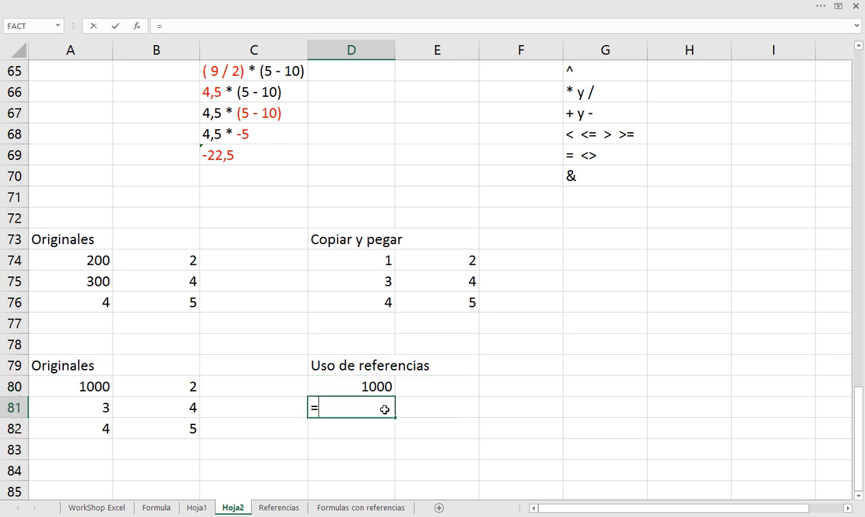
pyautogui.click(108, 399)
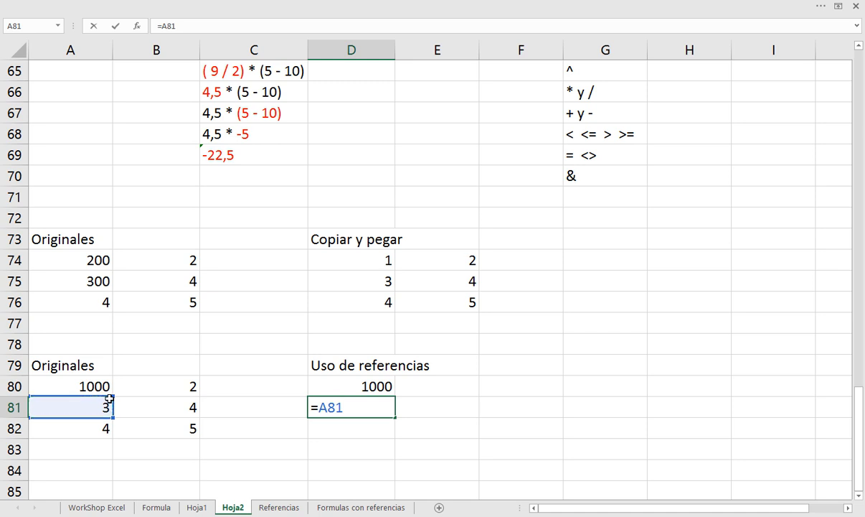
pyautogui.press('Return')
pyautogui.write('=')
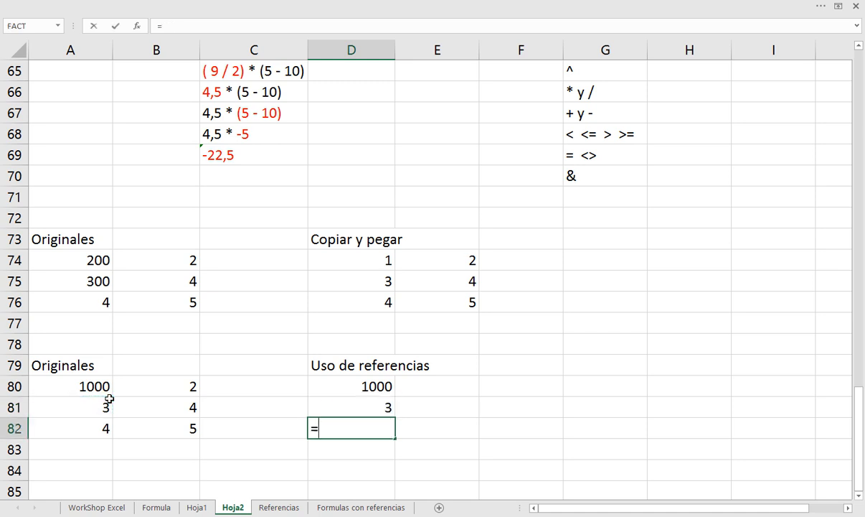
pyautogui.click(58, 424)
pyautogui.press('Return')
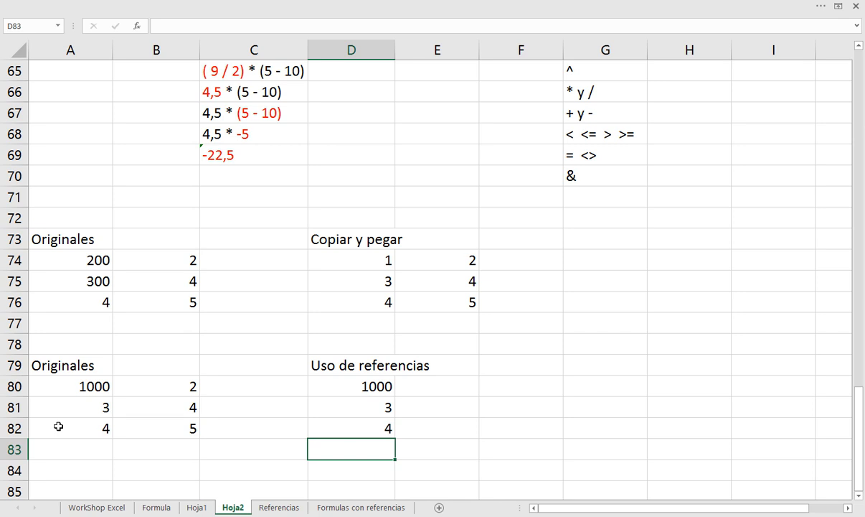
pyautogui.moveTo(338, 410); pyautogui.dragTo(340, 419)
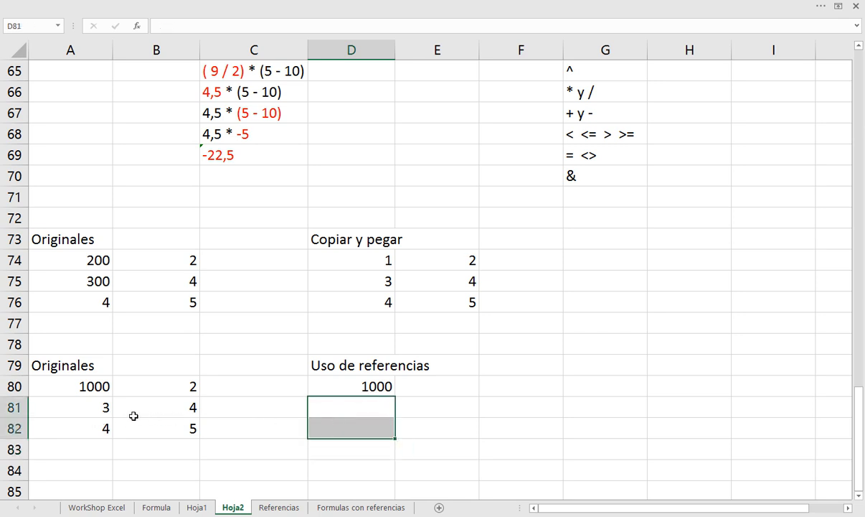
# Compare the ranges A80:B82 and D80:E82, and examine the A80 reference inside D80's formula
pyautogui.moveTo(92, 384); pyautogui.dragTo(145, 423)
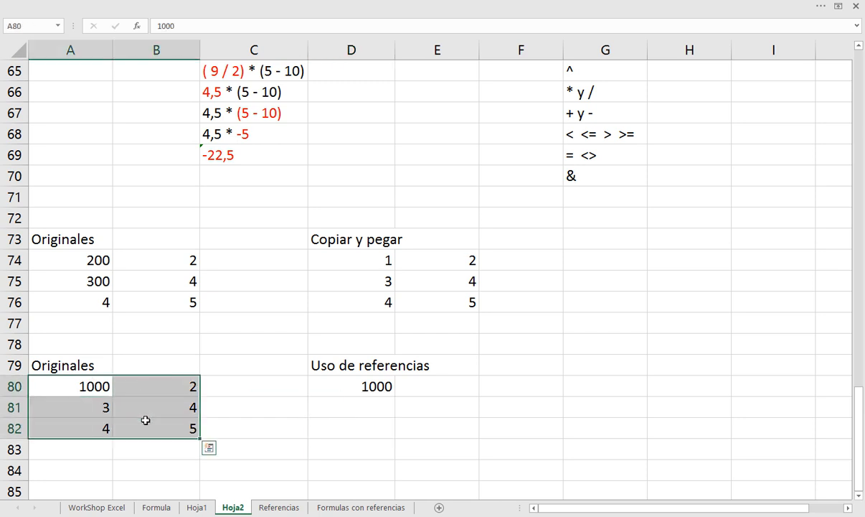
pyautogui.moveTo(368, 386); pyautogui.dragTo(425, 424)
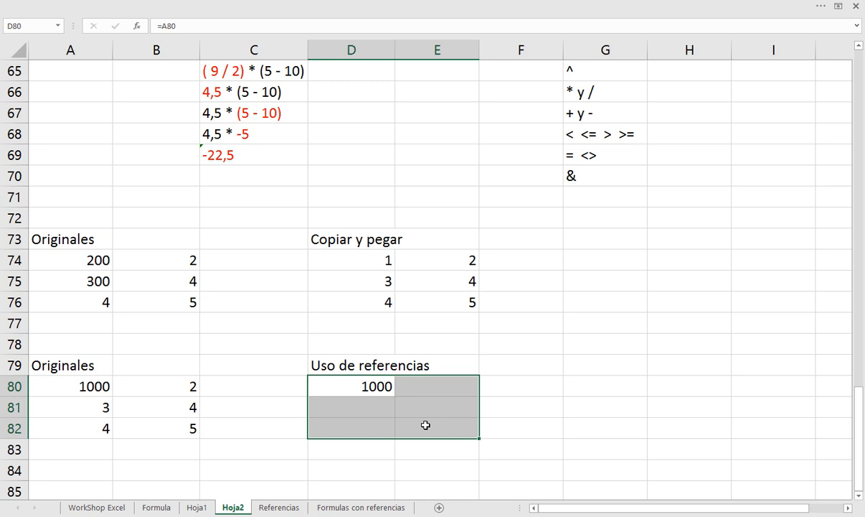
pyautogui.click(373, 387)
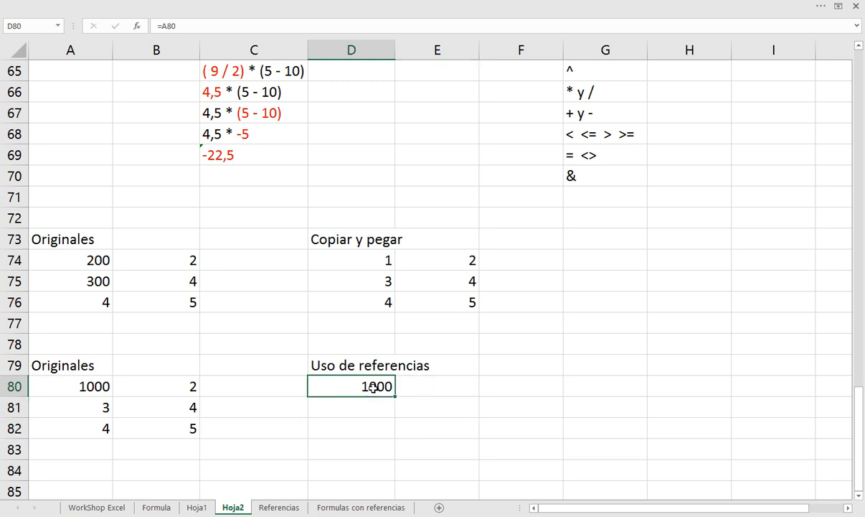
pyautogui.doubleClick(373, 387)
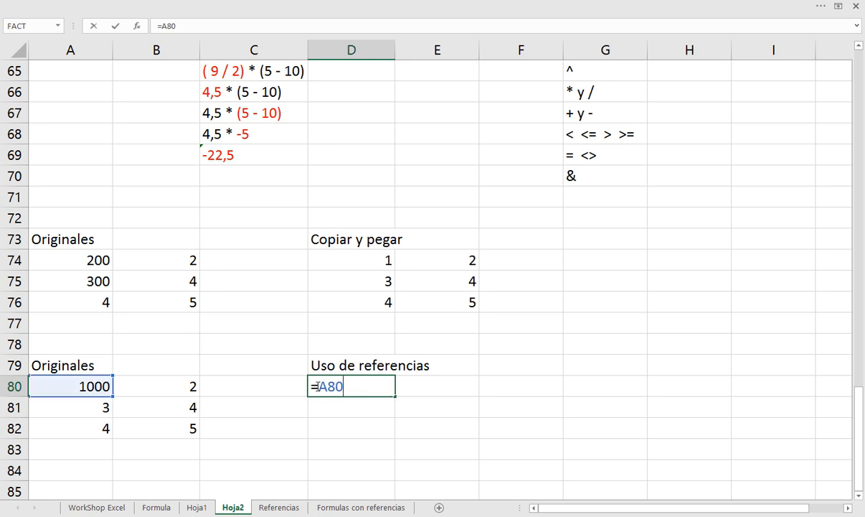
pyautogui.moveTo(318, 387); pyautogui.dragTo(346, 386)
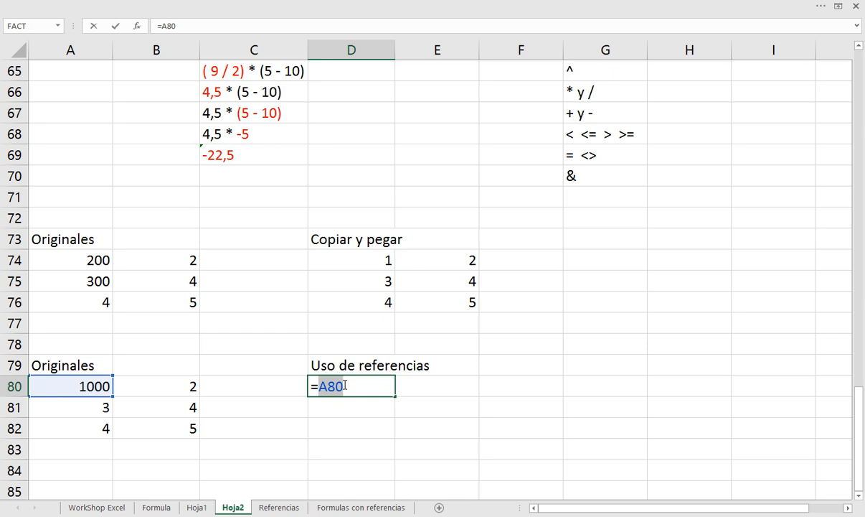
pyautogui.press('Return')
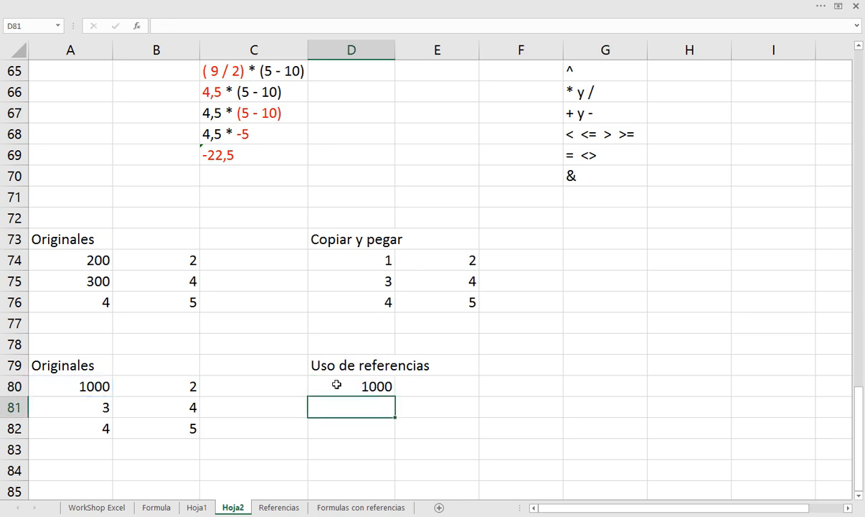
pyautogui.click(336, 384)
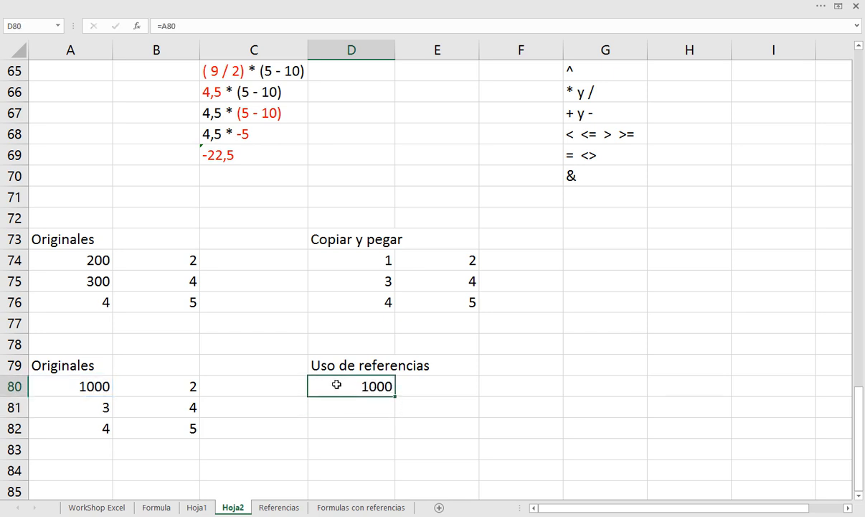
# Copy the formula in D80 to D81, and copy D81 to D82
pyautogui.hotkey('ctrl', 'c')
pyautogui.press('Down')
pyautogui.press('Return')
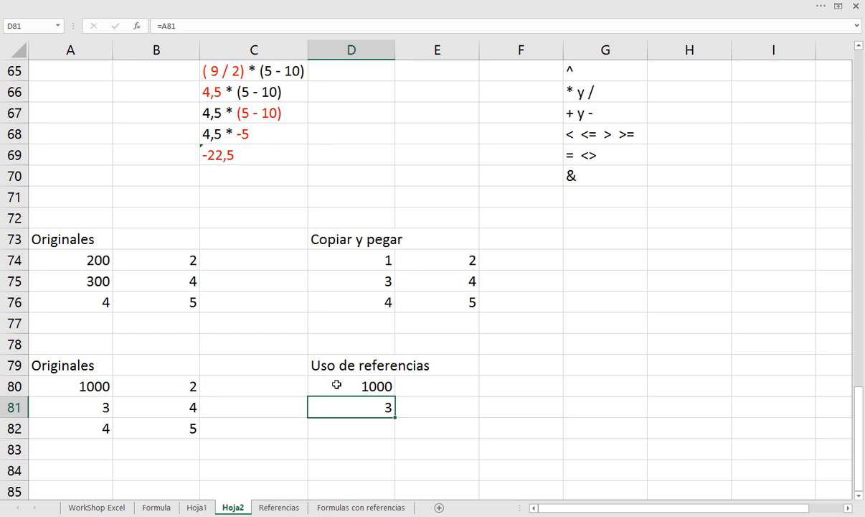
pyautogui.hotkey('ctrl', 'c')
pyautogui.press('Down')
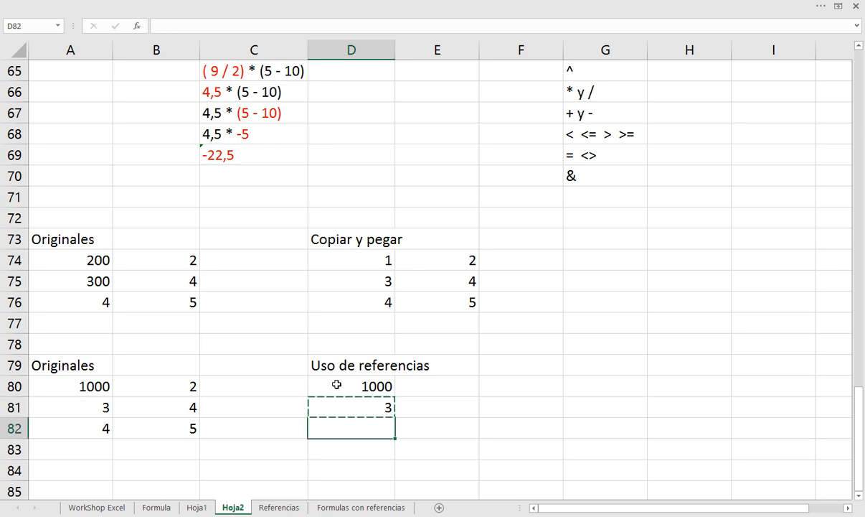
pyautogui.press('Return')
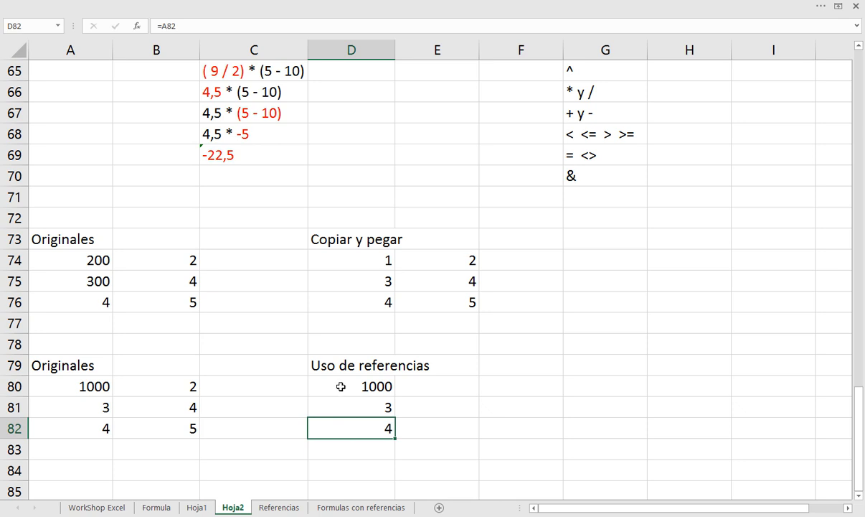
# Review the formulas in D80, D81 and D82, and examine the A80 reference inside D80's formula
pyautogui.click(339, 385)
pyautogui.click(341, 415)
pyautogui.click(341, 428)
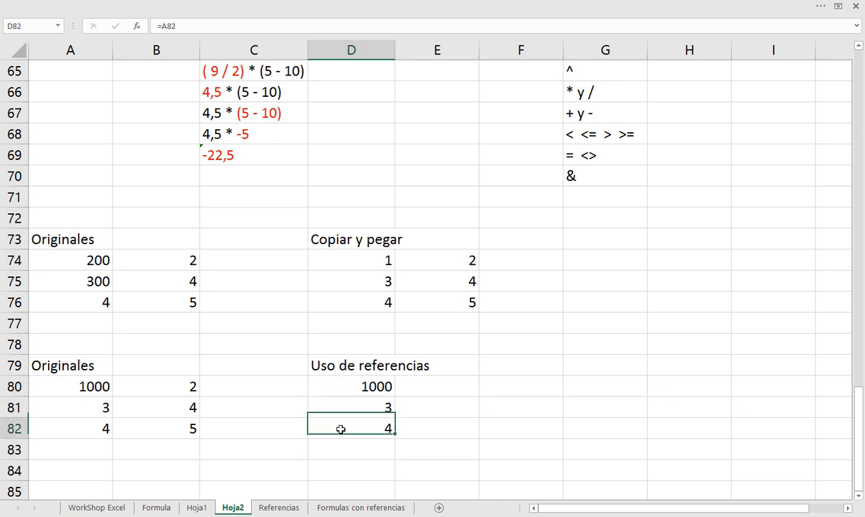
pyautogui.doubleClick(350, 387)
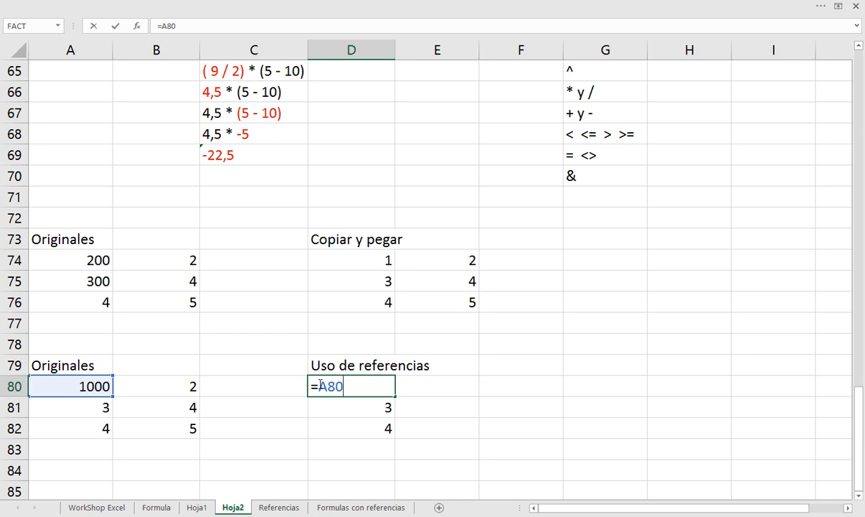
pyautogui.moveTo(320, 386); pyautogui.dragTo(342, 385)
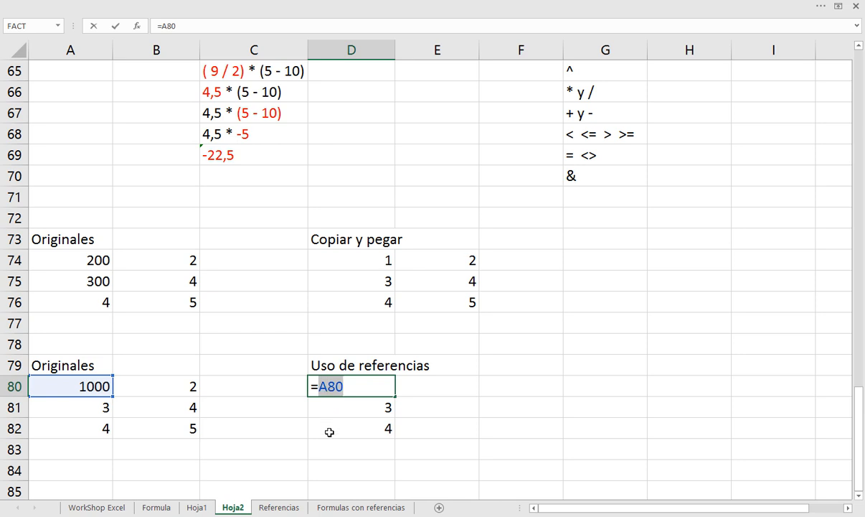
pyautogui.click(329, 386)
pyautogui.moveTo(328, 386); pyautogui.dragTo(345, 386)
pyautogui.press('Return')
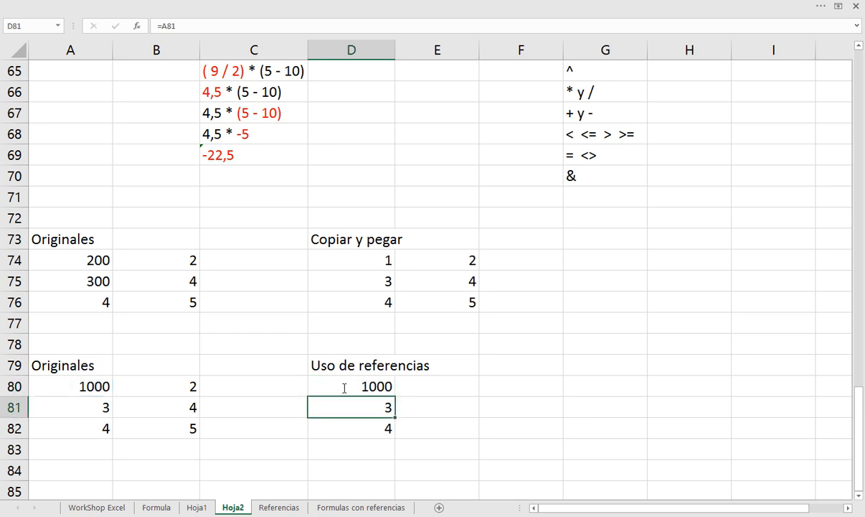
# Compare the row number in D81's reference with the reference in D80, leaving both formulas unedited
pyautogui.press('F2')
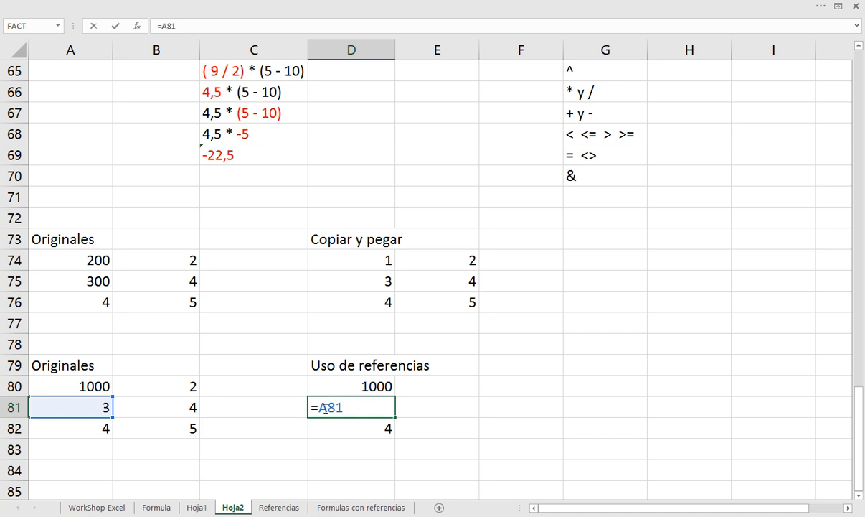
pyautogui.moveTo(327, 407); pyautogui.dragTo(342, 408)
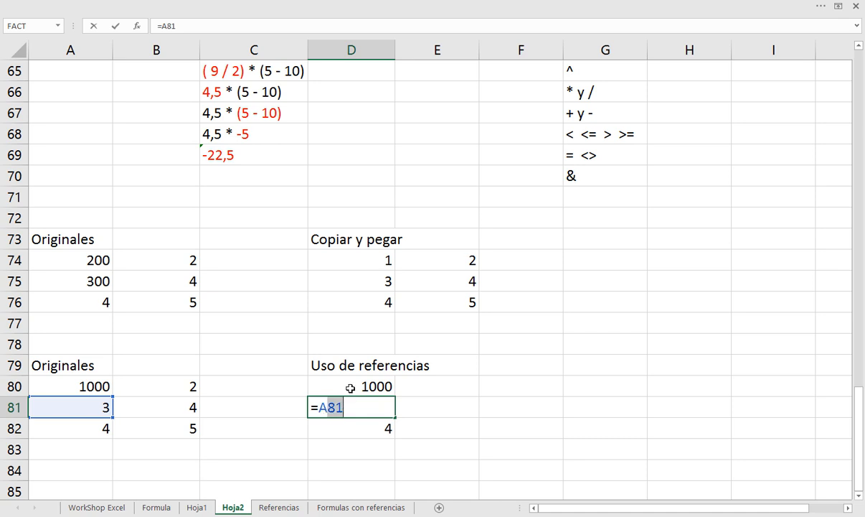
pyautogui.click(603, 12)
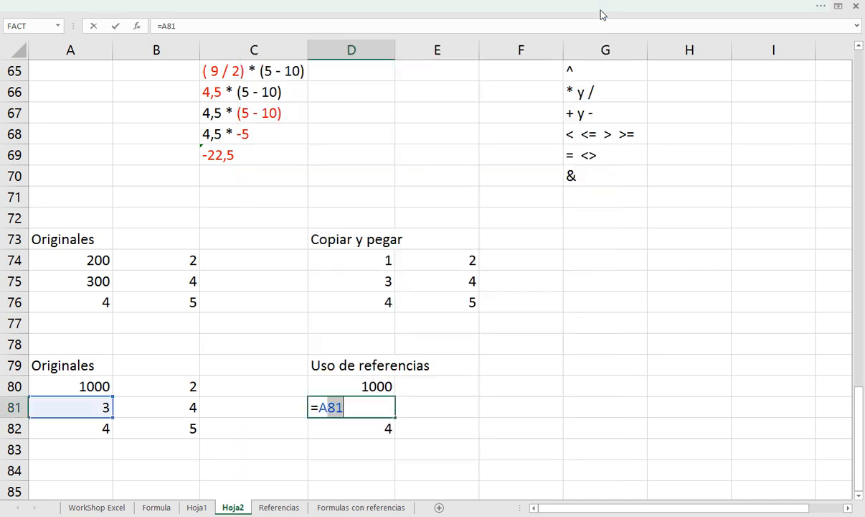
pyautogui.press('Escape')
pyautogui.click(359, 384)
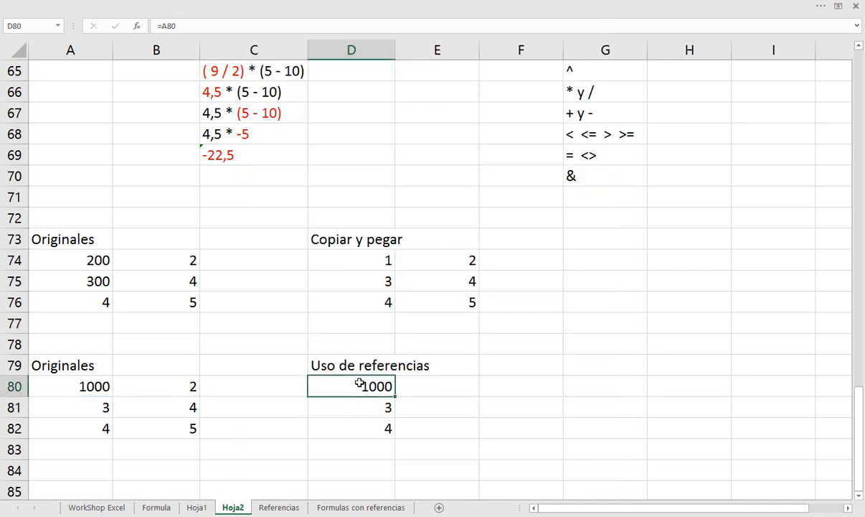
pyautogui.doubleClick(358, 384)
pyautogui.doubleClick(359, 384)
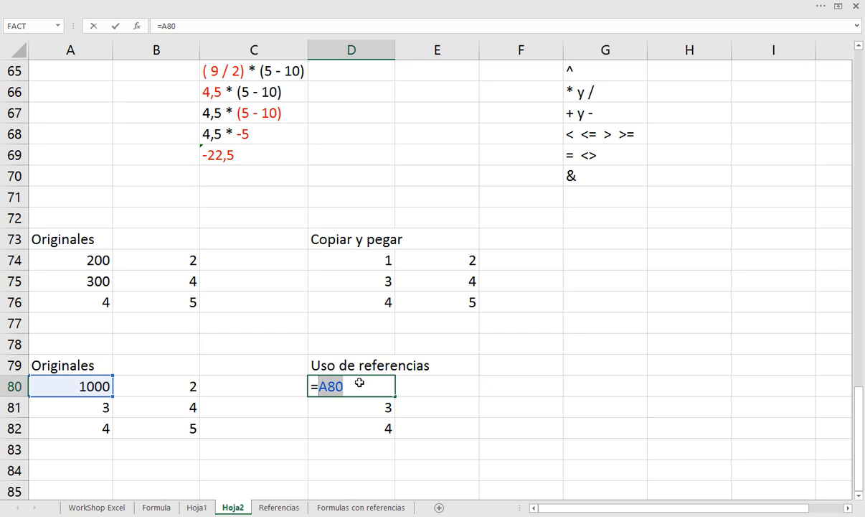
pyautogui.press('Escape')
# Clear the copied formulas from D81:D82 under Uso de referencias
pyautogui.press('Down')
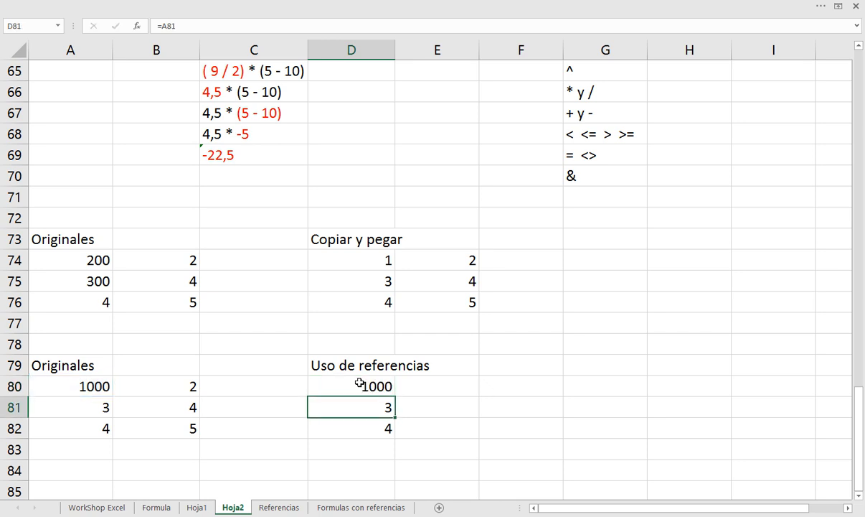
pyautogui.hotkey('shift', 'Down')
pyautogui.hotkey('shift', 'Down')
pyautogui.hotkey('shift', 'Down')
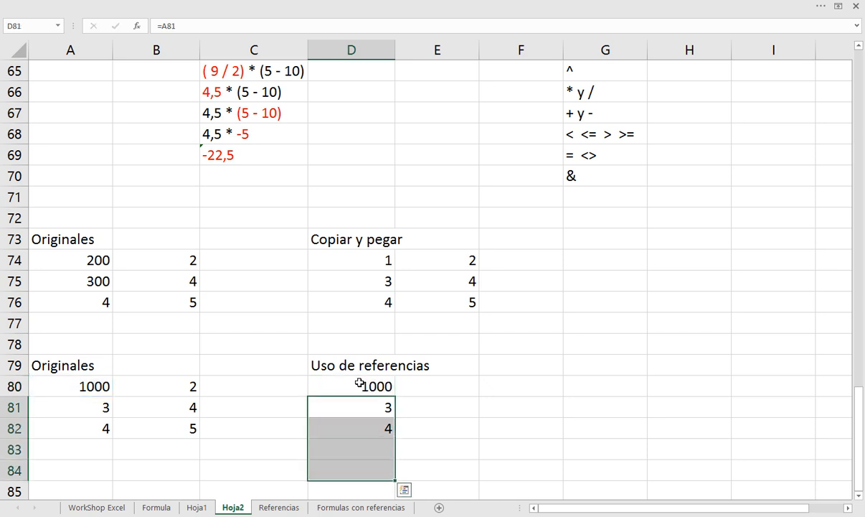
pyautogui.click(359, 384)
pyautogui.doubleClick(359, 384)
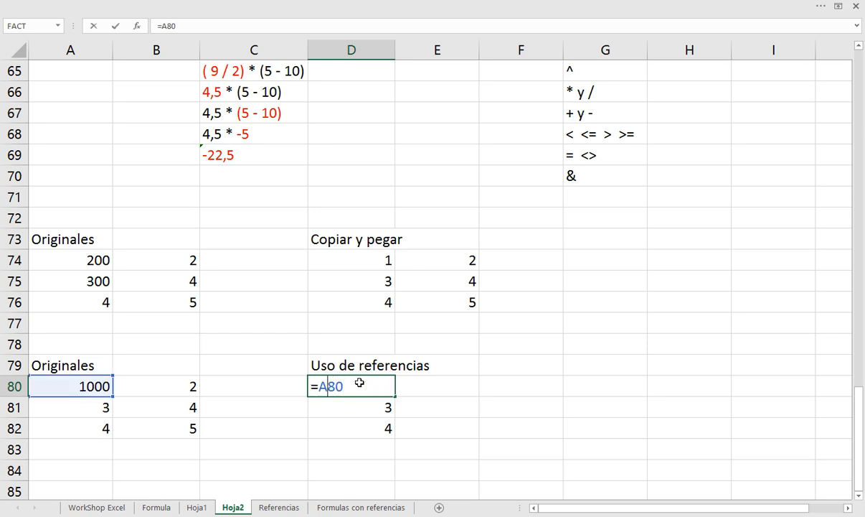
pyautogui.press('Escape')
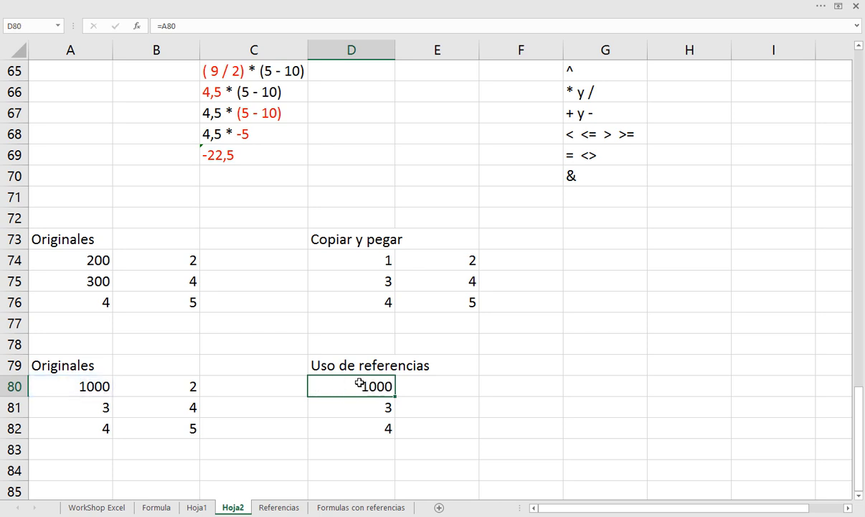
pyautogui.press('Down')
pyautogui.hotkey('shift', 'Down')
pyautogui.press('Delete')
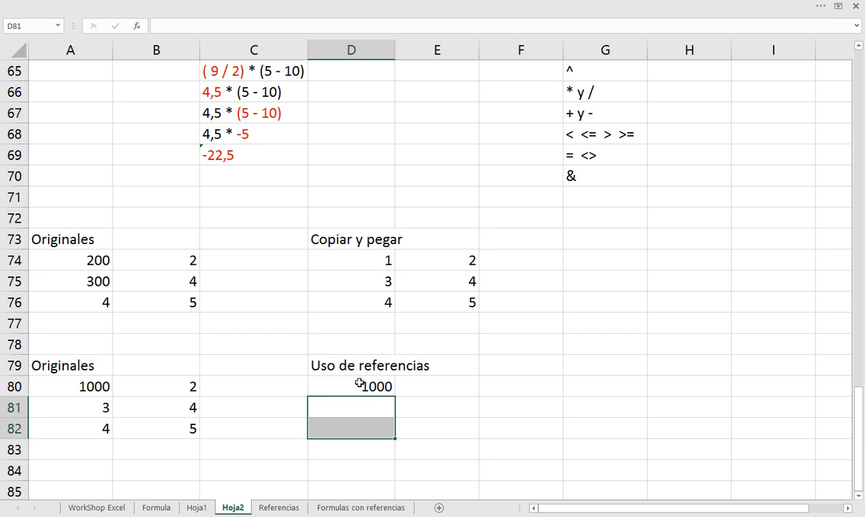
# Fill D80's formula down through D82 and check which original cell D80 references
pyautogui.click(359, 383)
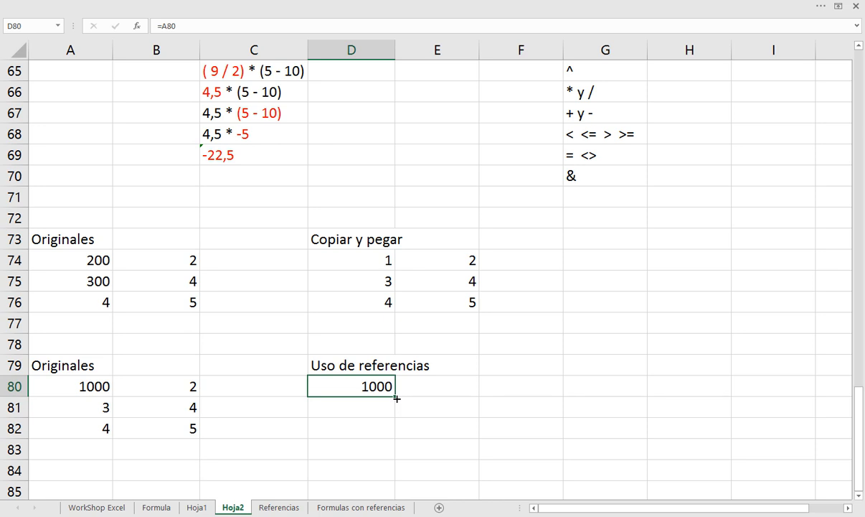
pyautogui.moveTo(396, 398); pyautogui.dragTo(392, 429)
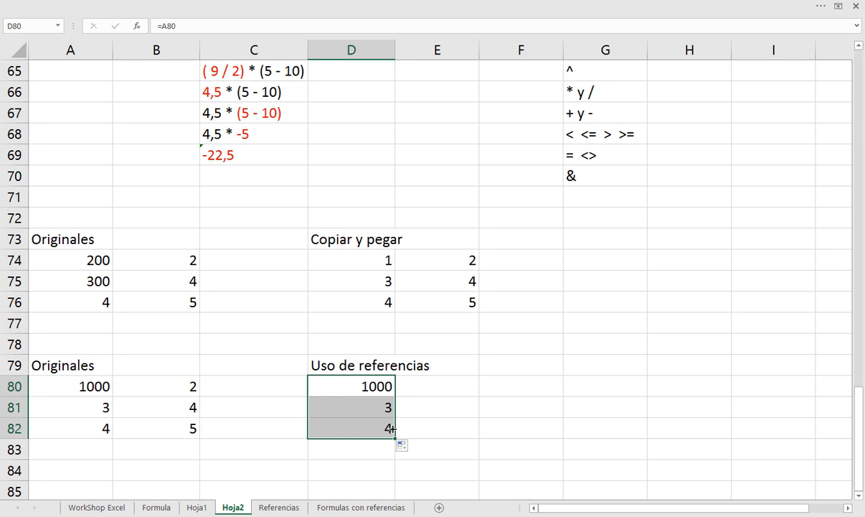
pyautogui.click(360, 386)
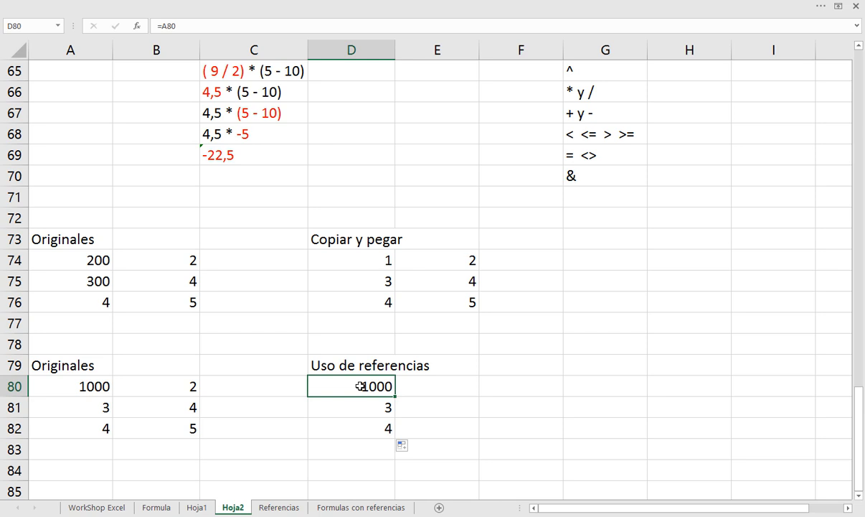
pyautogui.doubleClick(360, 386)
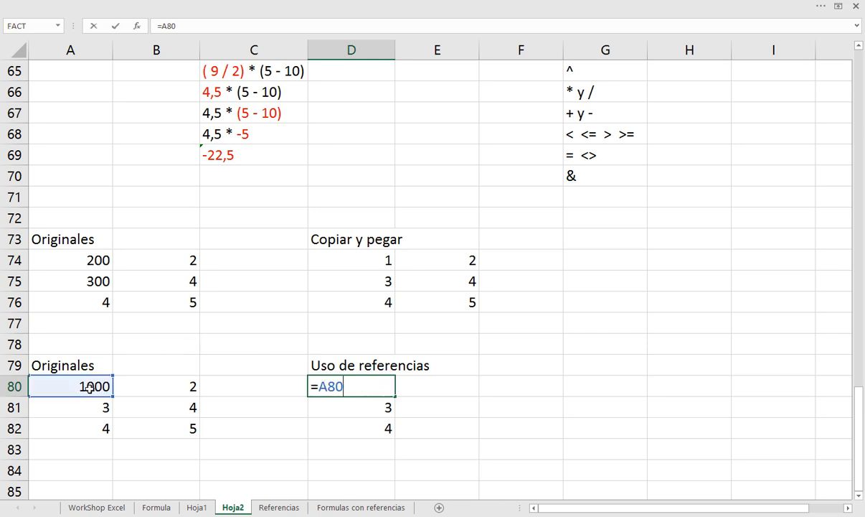
pyautogui.press('Escape')
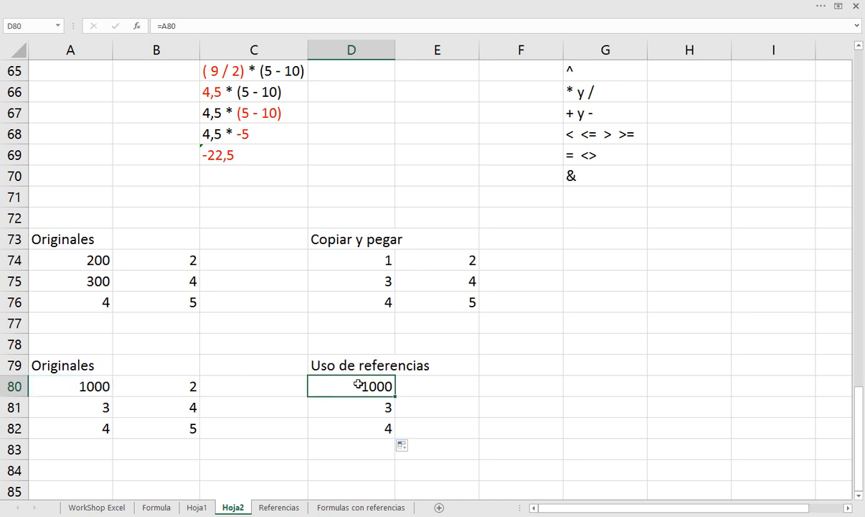
# Compare D80 with D81 in relation to row 80, and examine the row number in D81's reference
pyautogui.click(375, 405)
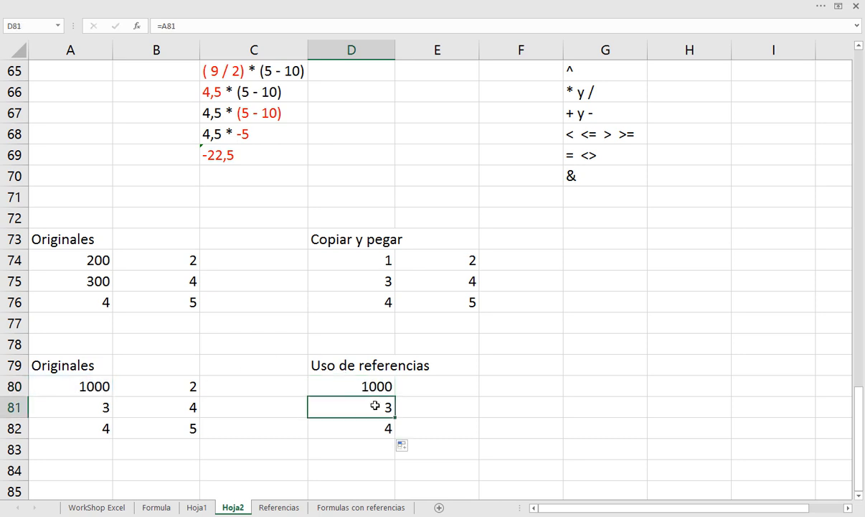
pyautogui.click(372, 385)
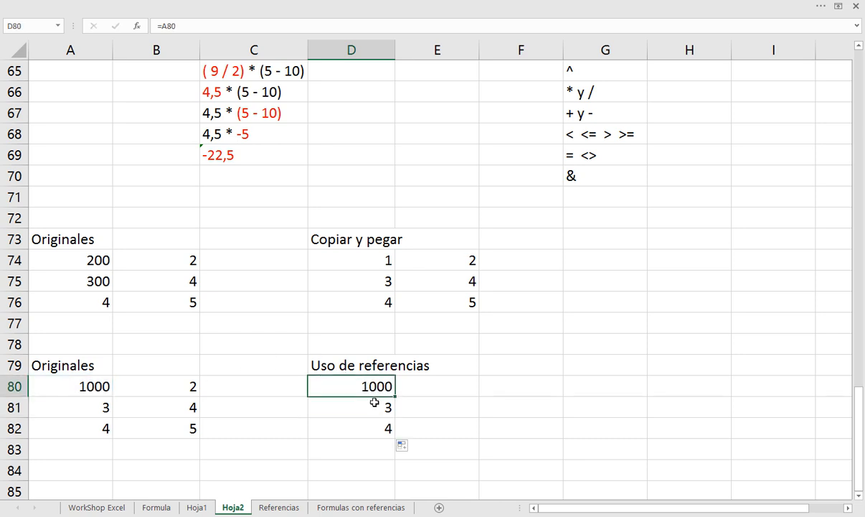
pyautogui.click(368, 411)
pyautogui.click(358, 386)
pyautogui.click(13, 386)
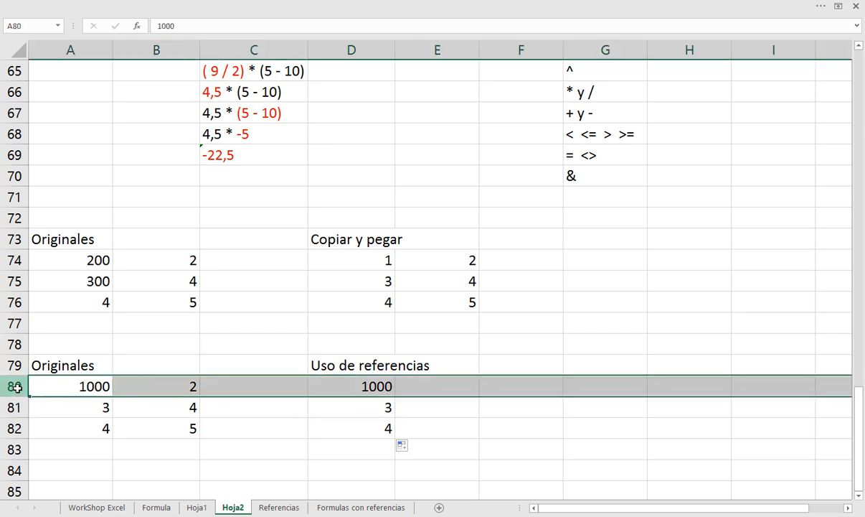
pyautogui.click(366, 406)
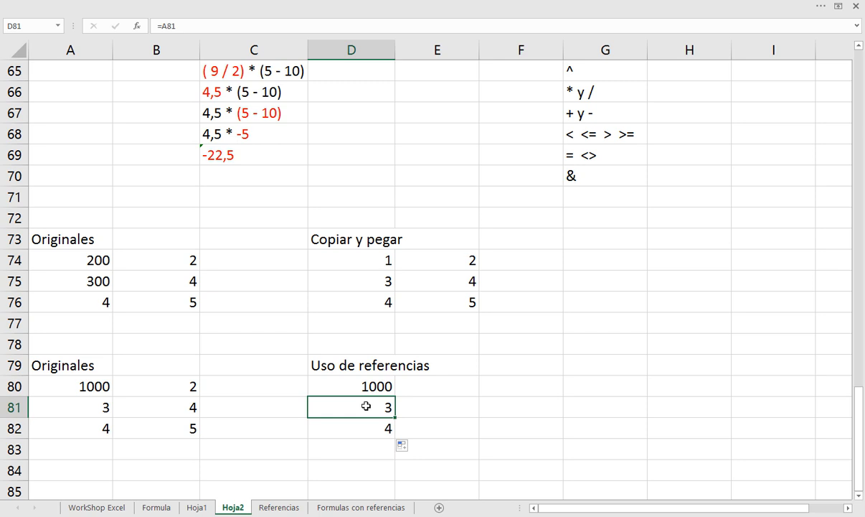
pyautogui.doubleClick(366, 406)
pyautogui.doubleClick(344, 408)
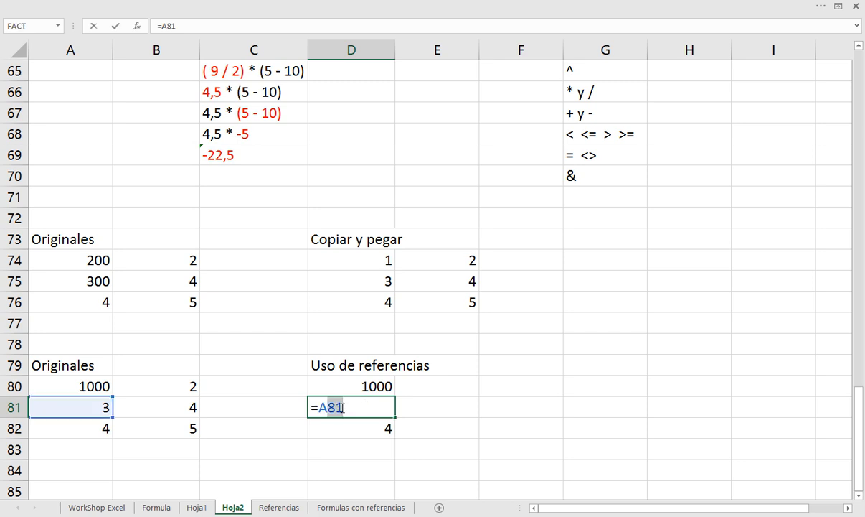
pyautogui.hotkey('ctrl', 'Return')
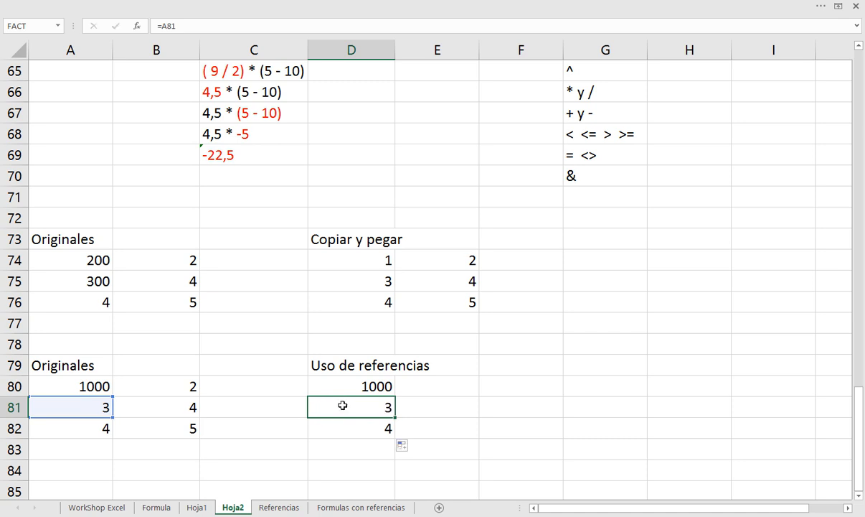
# Review the references down D80:D82 and examine which original cell D82's formula points to
pyautogui.click(364, 385)
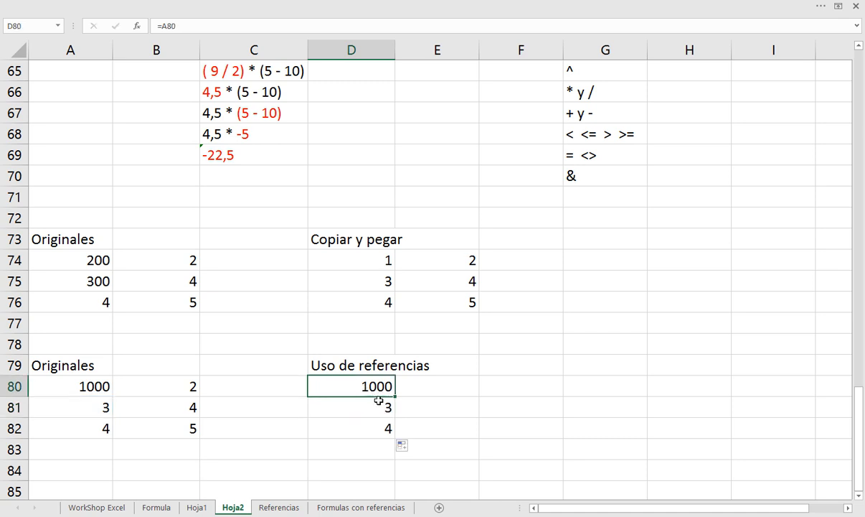
pyautogui.click(378, 403)
pyautogui.click(373, 424)
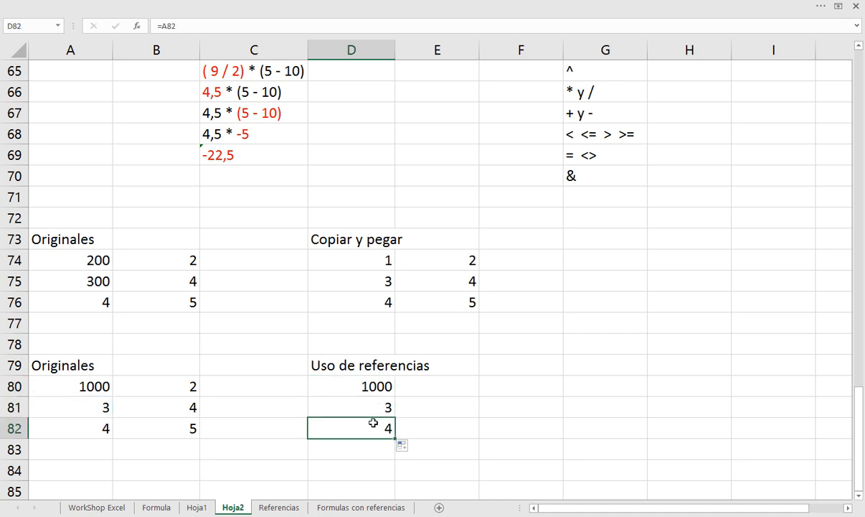
pyautogui.doubleClick(341, 429)
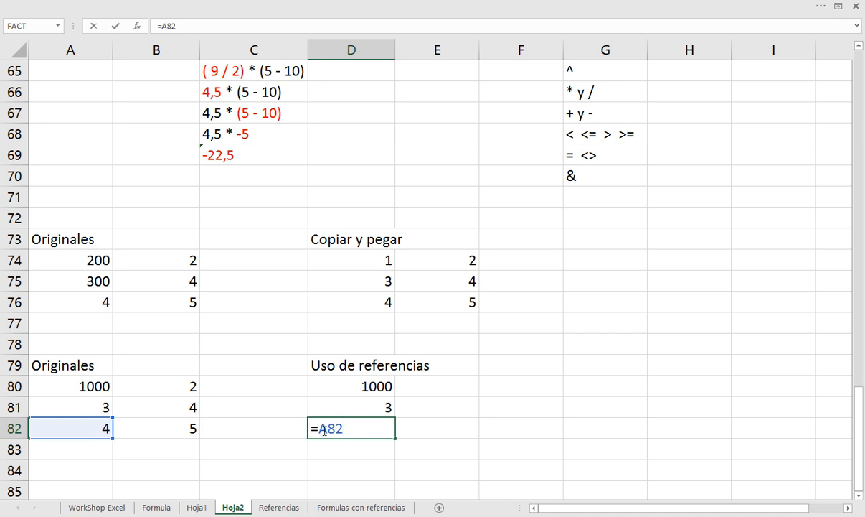
pyautogui.hotkey('ctrl', 'Return')
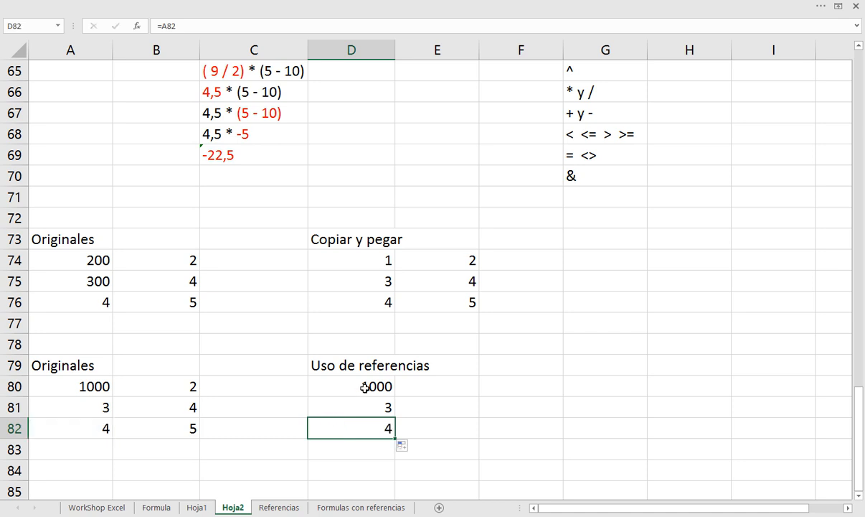
# Copy the formula in D80 one column across into E80
pyautogui.click(365, 388)
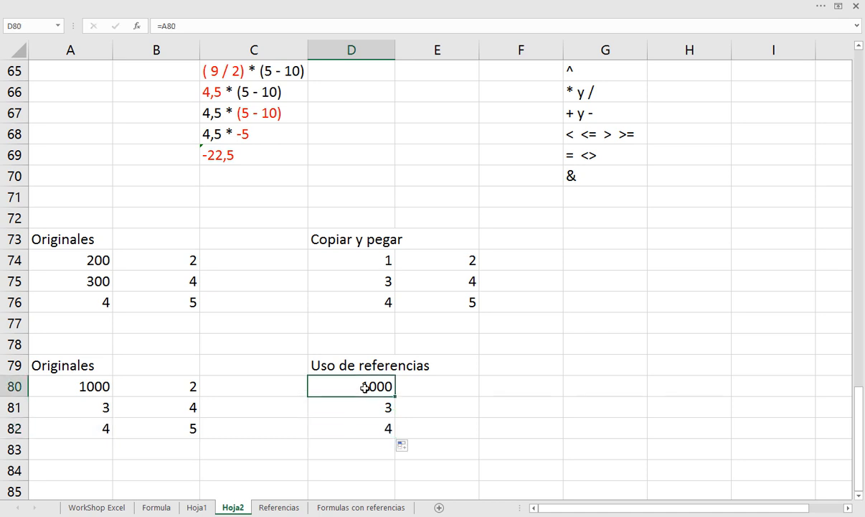
pyautogui.hotkey('ctrl', 'c')
pyautogui.press('Right')
pyautogui.press('Return')
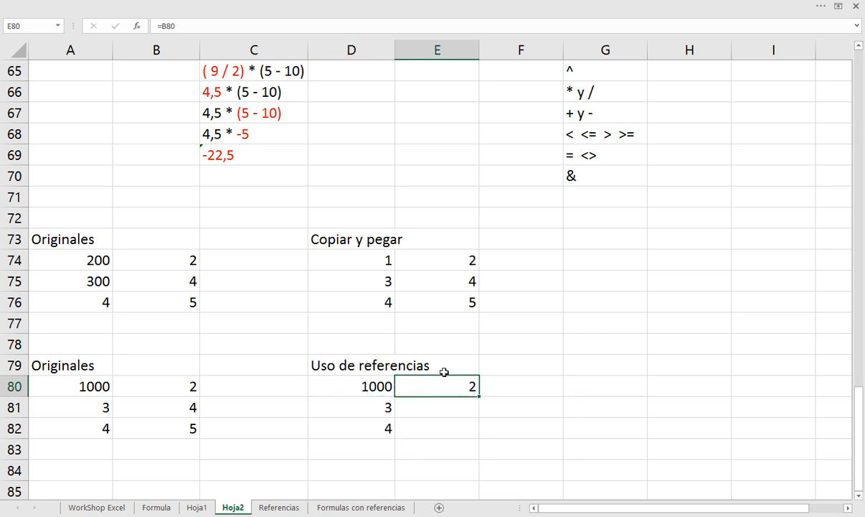
# Examine the column letter in D80's formula, leaving the formula unaltered
pyautogui.click(373, 381)
pyautogui.write('=A80')
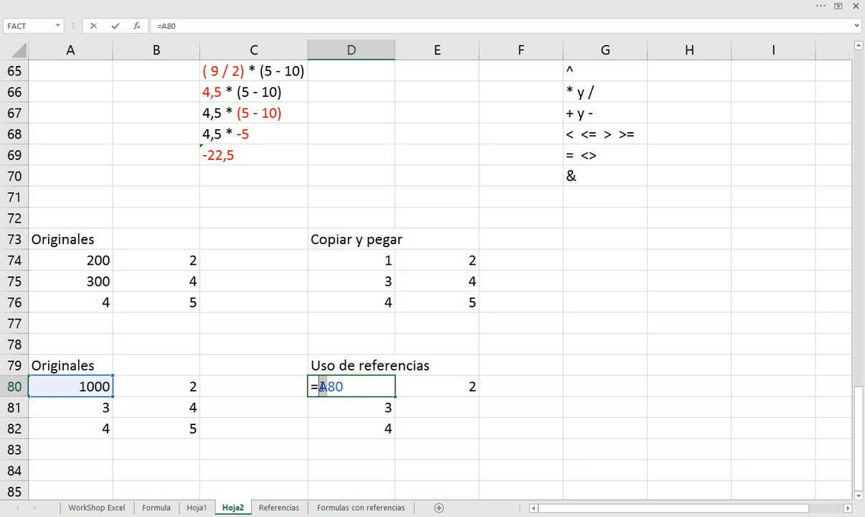
pyautogui.moveTo(325, 386); pyautogui.dragTo(318, 386)
pyautogui.click(413, 386)
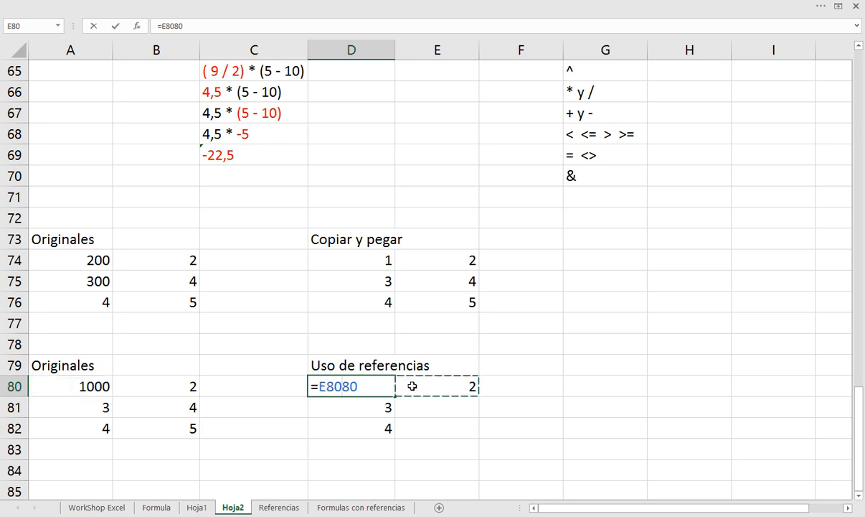
pyautogui.press('Escape')
# Examine the reference in E80's formula, focusing on its column letter
pyautogui.click(412, 386)
pyautogui.write('=B80')
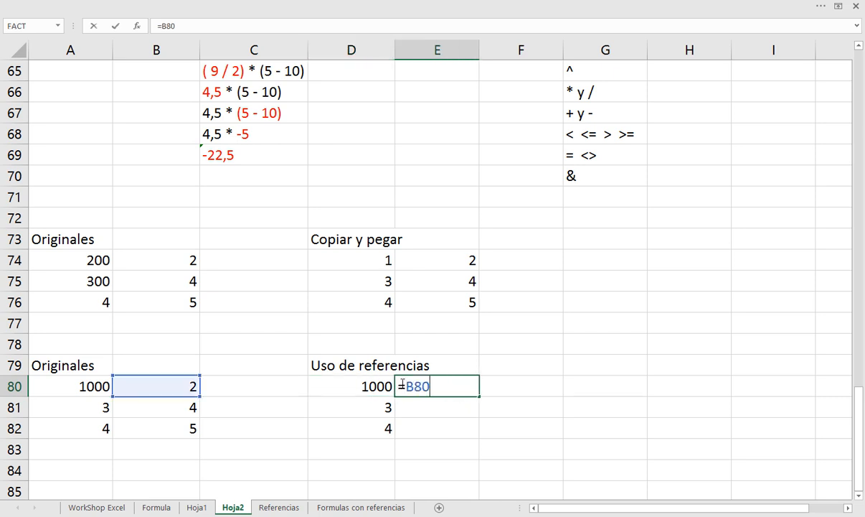
pyautogui.doubleClick(407, 386)
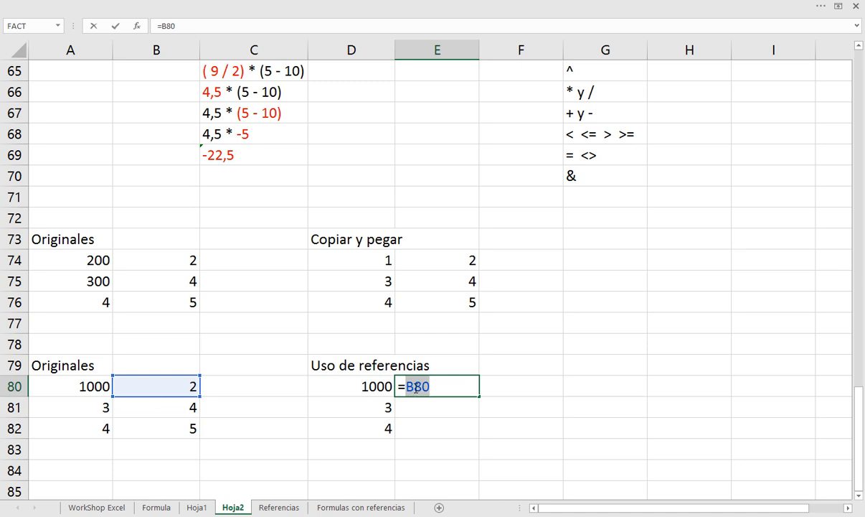
pyautogui.moveTo(416, 387); pyautogui.dragTo(439, 387)
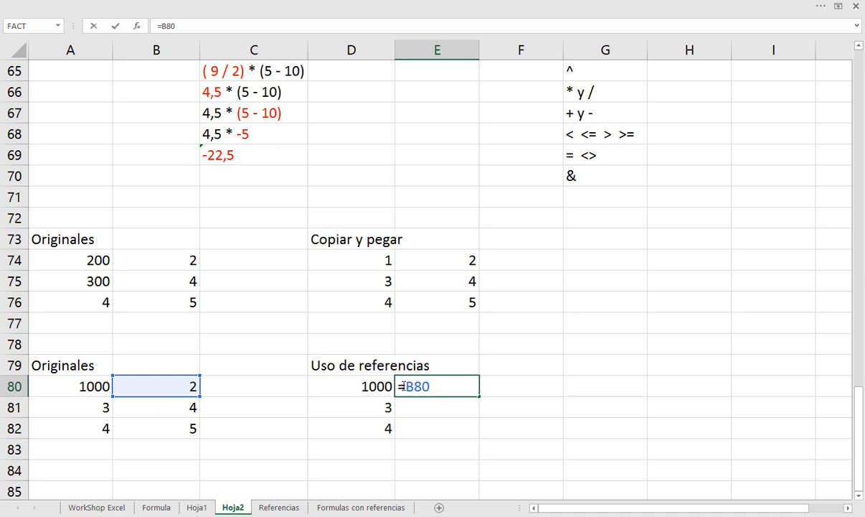
pyautogui.moveTo(403, 386); pyautogui.dragTo(414, 386)
pyautogui.press('Return')
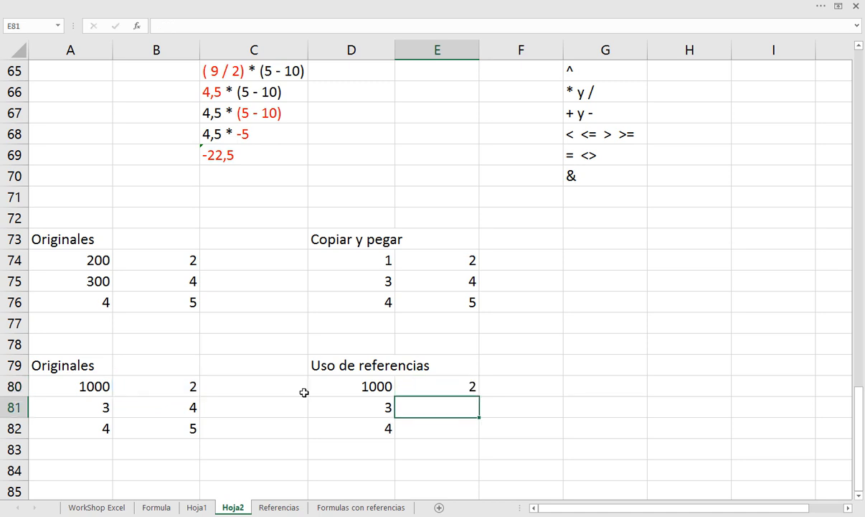
# Fill E80's formula down through E82
pyautogui.click(442, 371)
pyautogui.click(453, 385)
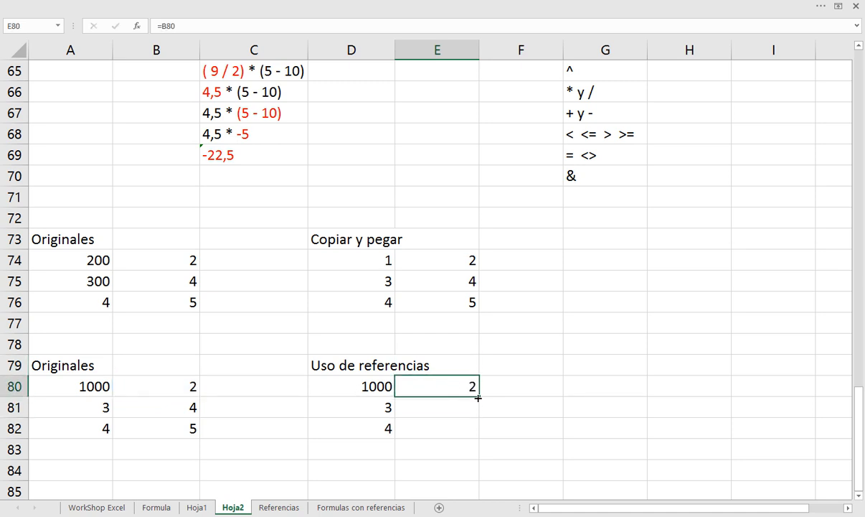
pyautogui.moveTo(479, 397); pyautogui.dragTo(479, 430)
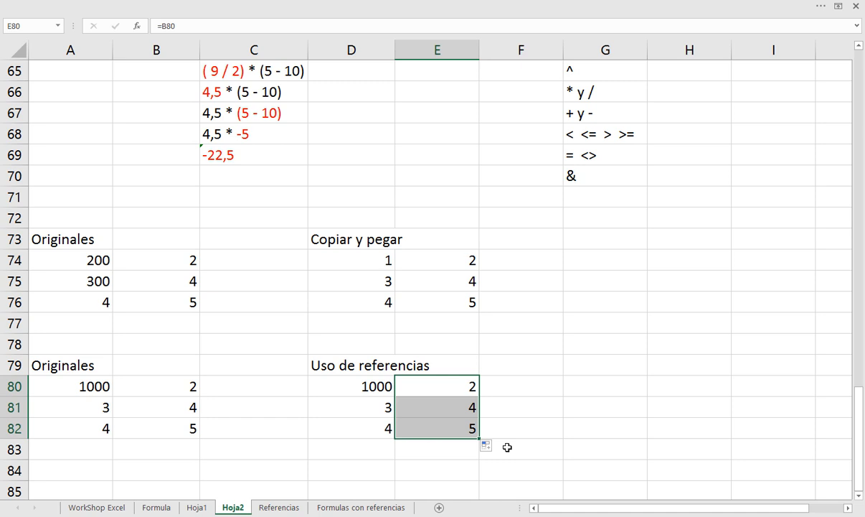
# Extend the heading in D79 to read "Uso de referencias relativas (no llevan $)"
pyautogui.scroll(-2, 507, 447)
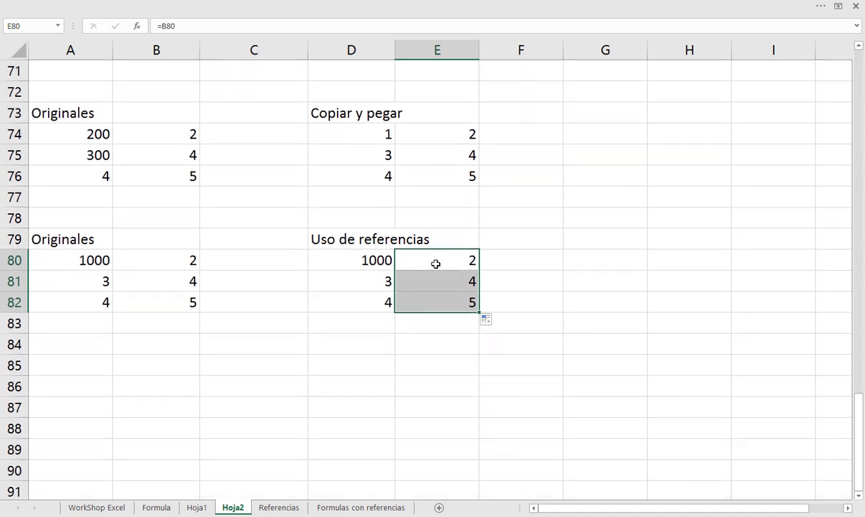
pyautogui.click(352, 237)
pyautogui.write('relativas')
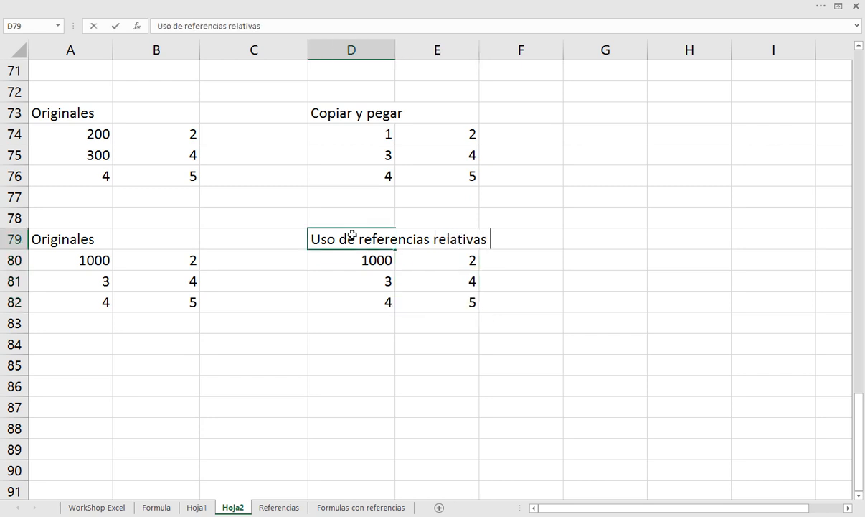
pyautogui.write(' (no lle')
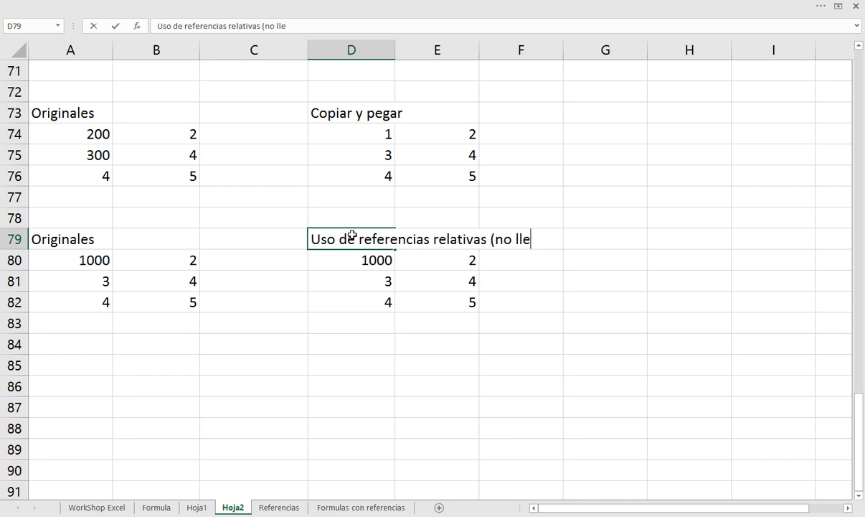
pyautogui.write('van $)')
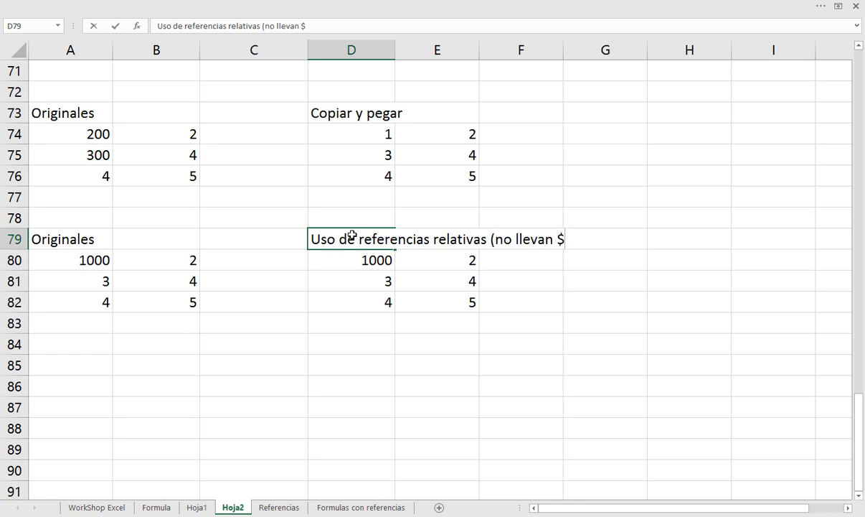
pyautogui.press('Return')
# Copy the relative references heading from D79 into A85
pyautogui.click(352, 236)
pyautogui.hotkey('ctrl', 'c')
pyautogui.press('Down')
pyautogui.press('Down')
pyautogui.press('Down')
pyautogui.press('Down')
pyautogui.press('Down')
pyautogui.press('Down')
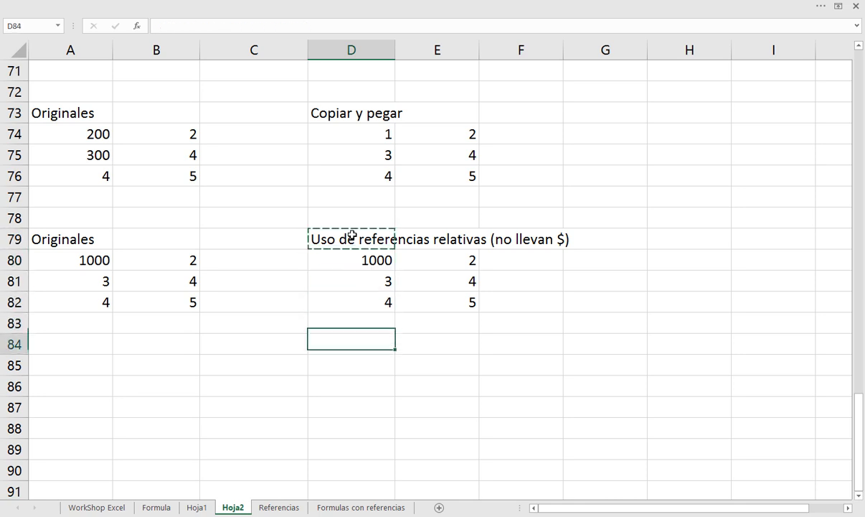
pyautogui.press('Left')
pyautogui.press('Left')
pyautogui.press('Left')
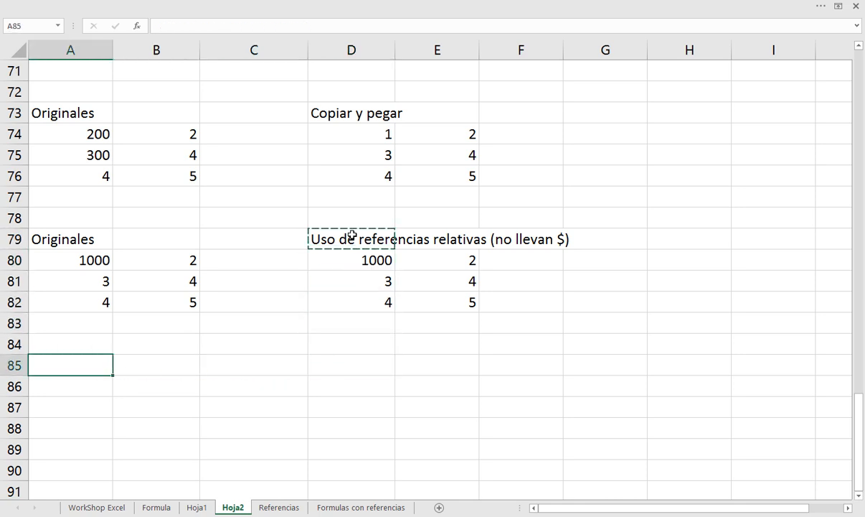
pyautogui.press('Return')
# Replace "Uso de" in A85 so the heading reads "Aplicar referencias relativas (no llevan $)"
pyautogui.press('F2')
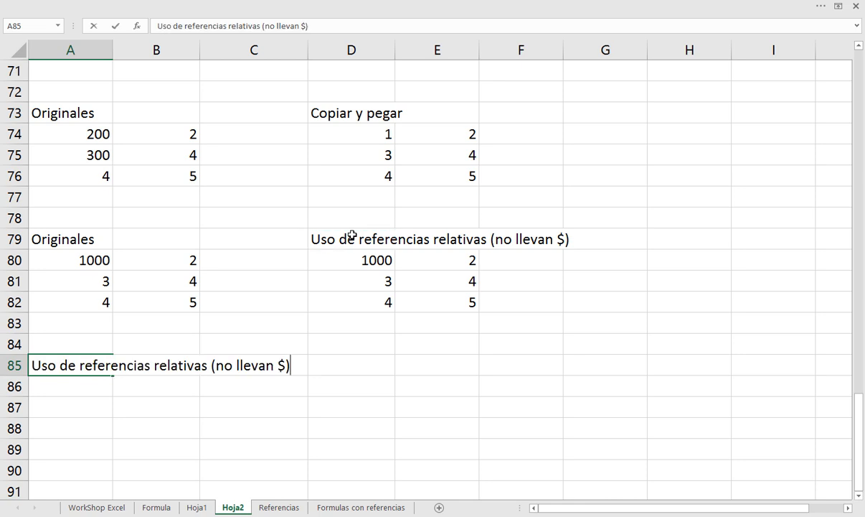
pyautogui.press('Home')
pyautogui.hotkey('ctrl', 'shift', 'Right')
pyautogui.hotkey('ctrl', 'shift', 'Right')
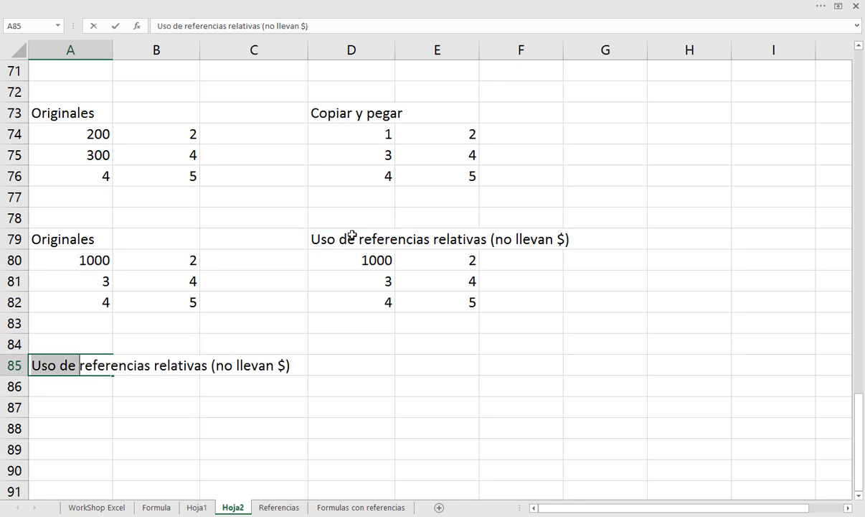
pyautogui.write('Aplicar')
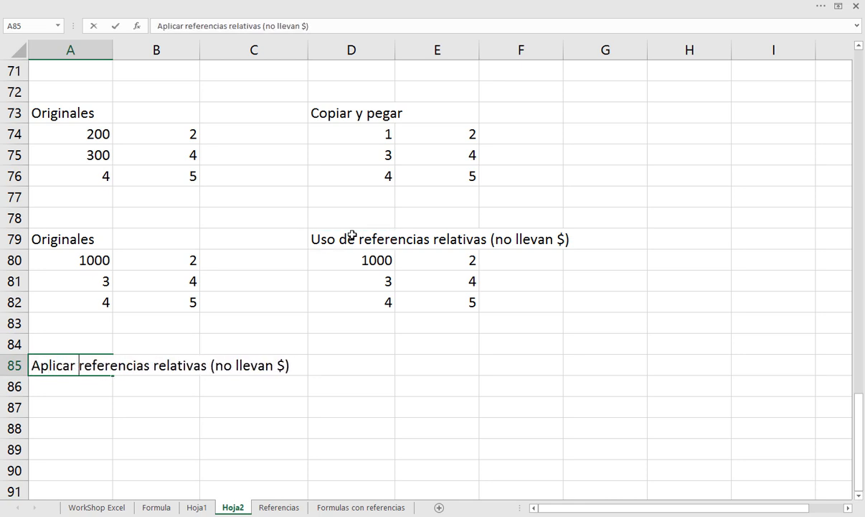
pyautogui.press('Return')
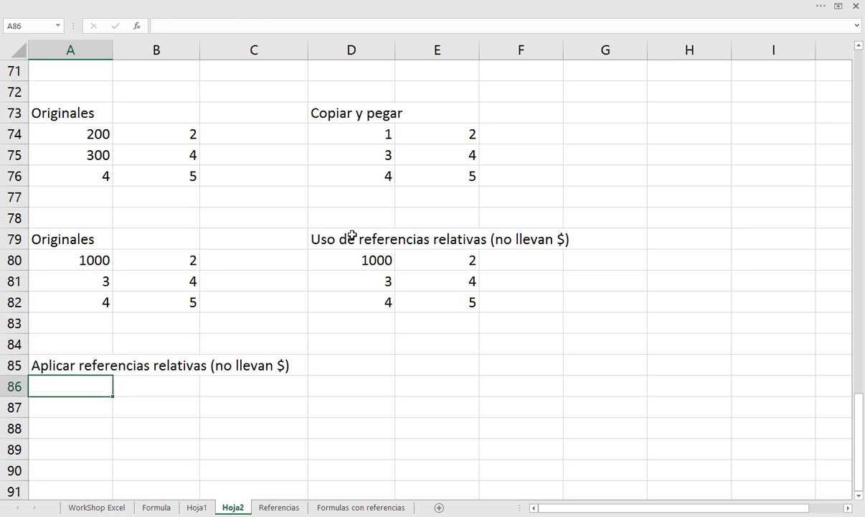
# Enter the column header "Estudiante" in A87
pyautogui.press('Down')
pyautogui.press('Down')
pyautogui.press('Up')
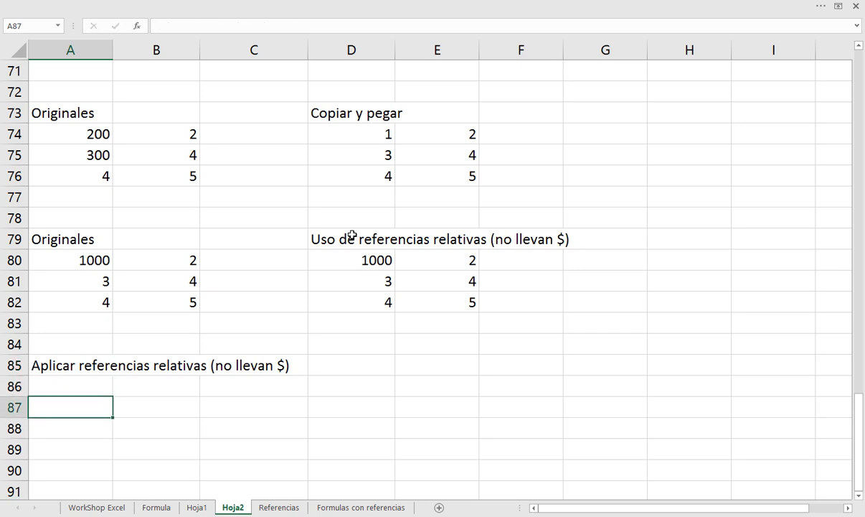
pyautogui.write('Estudi')
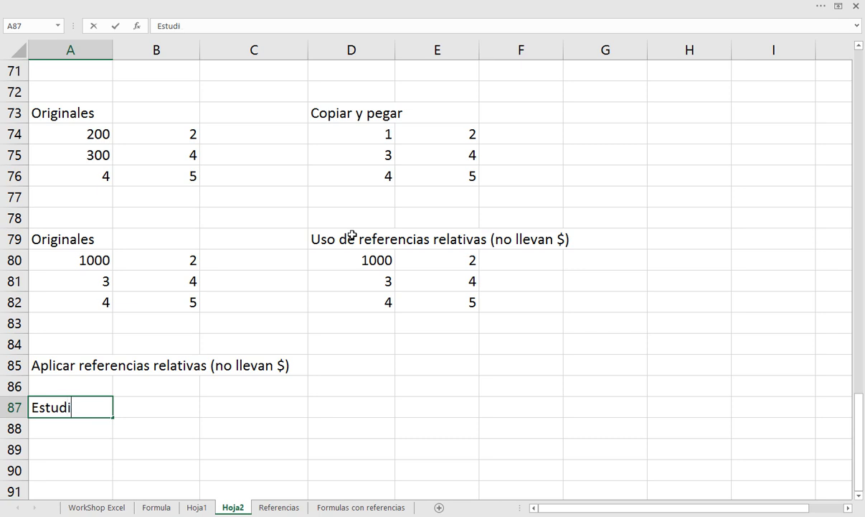
pyautogui.write('antes')
pyautogui.press('BackSpace')
pyautogui.press('Return')
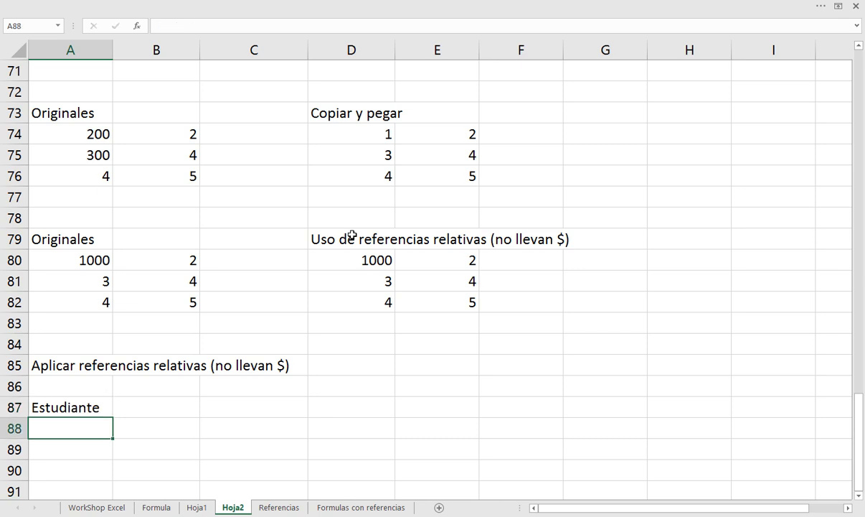
# List the five students' first names in A88:A92 under the Estudiante header
pyautogui.write('Juan')
pyautogui.press('Return')
pyautogui.write('Ana')
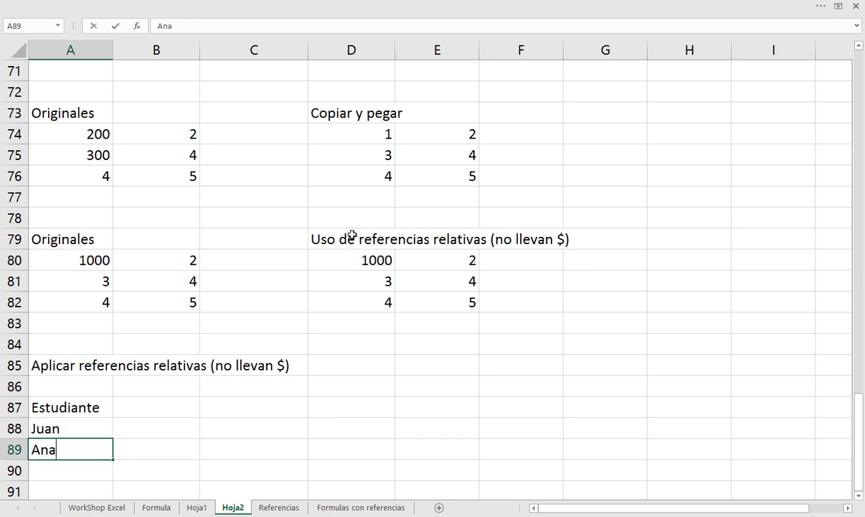
pyautogui.press('Return')
pyautogui.write('Carla')
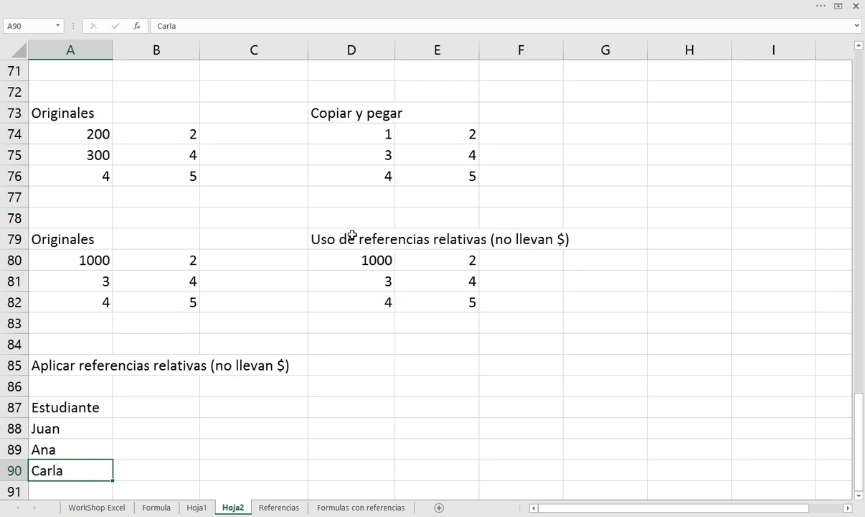
pyautogui.press('Return')
pyautogui.write('Luis')
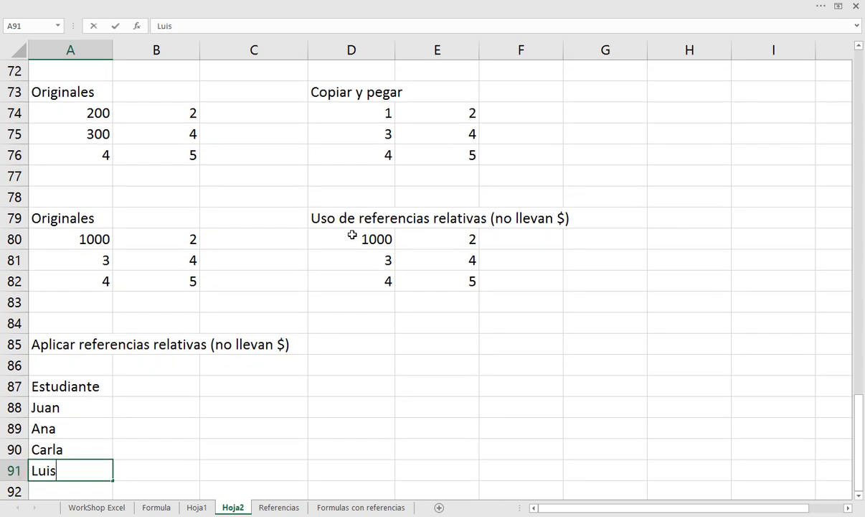
pyautogui.press('Return')
pyautogui.write('Miguel')
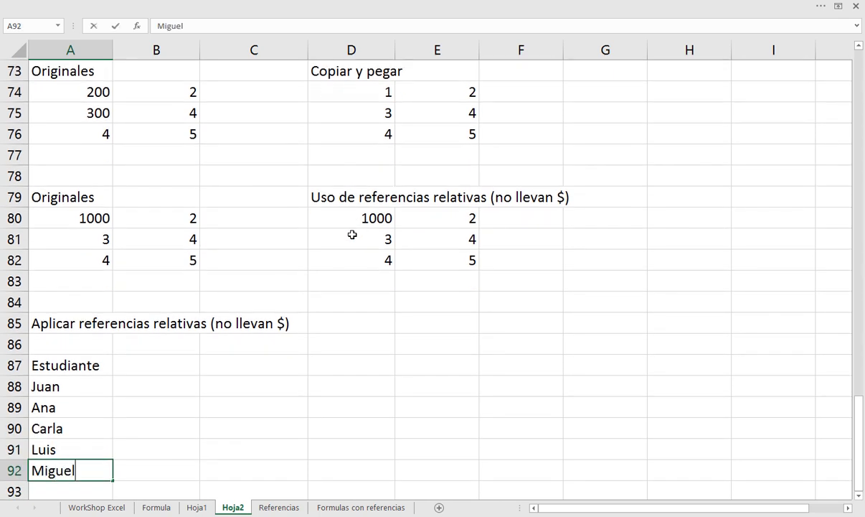
pyautogui.press('Return')
# Enter the column header "Parcial 30%" in B87
pyautogui.press('Up')
pyautogui.press('Up')
pyautogui.press('Up')
pyautogui.press('Up')
pyautogui.press('Up')
pyautogui.press('Up')
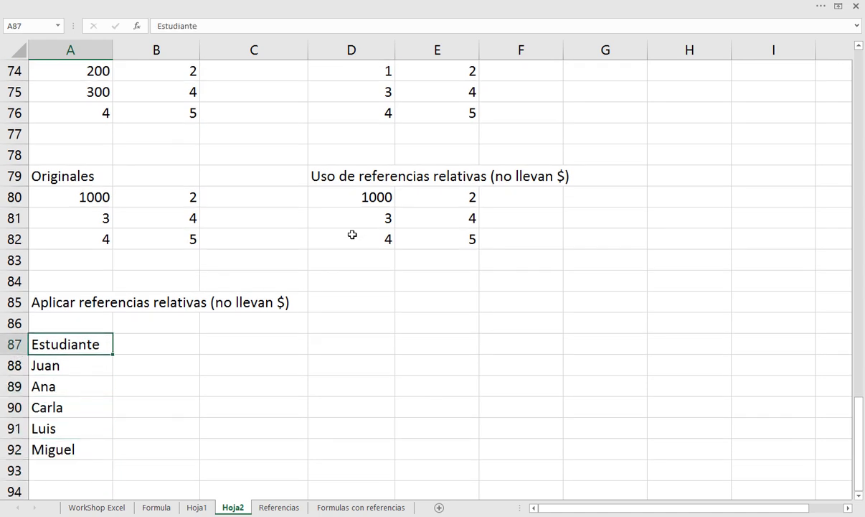
pyautogui.press('Right')
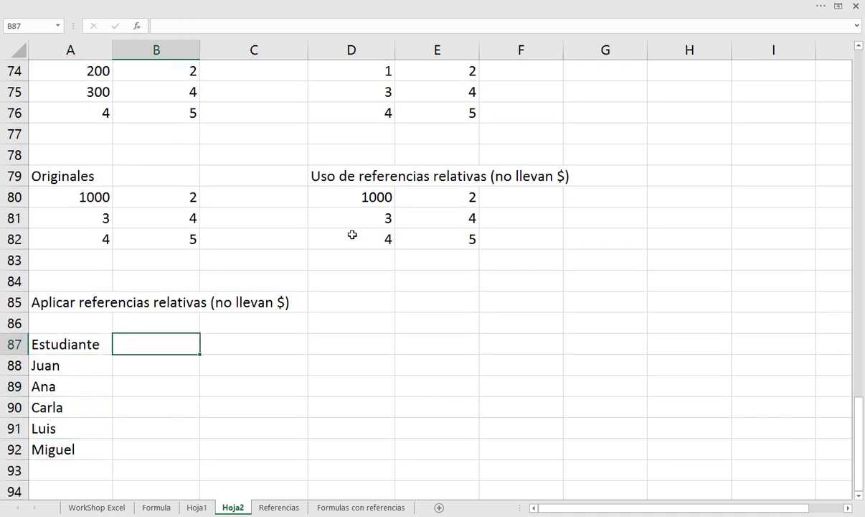
pyautogui.write('Parcial')
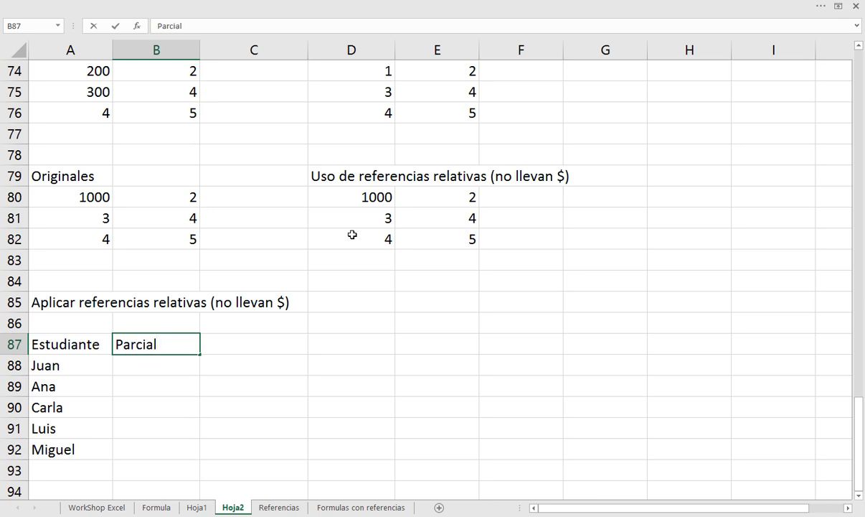
pyautogui.write(' 30%')
pyautogui.press('Return')
pyautogui.press('Up')
pyautogui.press('Right')
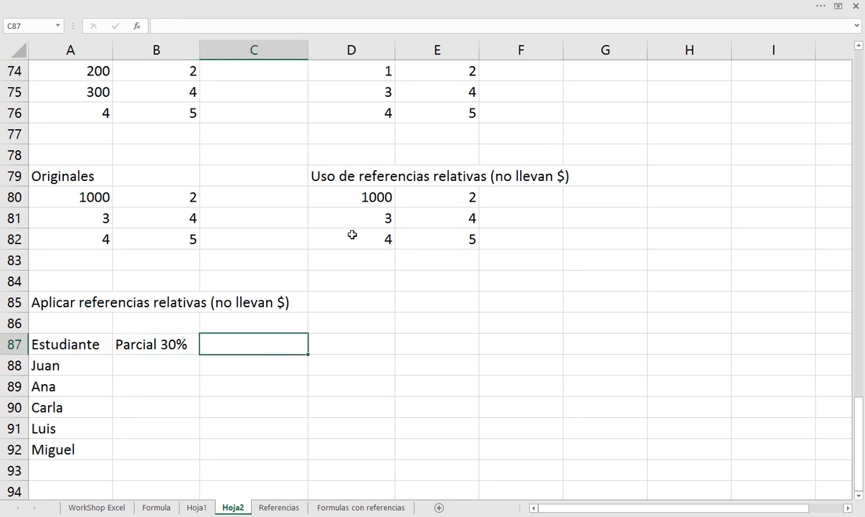
# Insert the exam number in B87 so the header reads "Parcial 1 30%"
pyautogui.press('Left')
pyautogui.press('F2')
pyautogui.press('Left')
pyautogui.press('Left')
pyautogui.press('Left')
pyautogui.write('1')
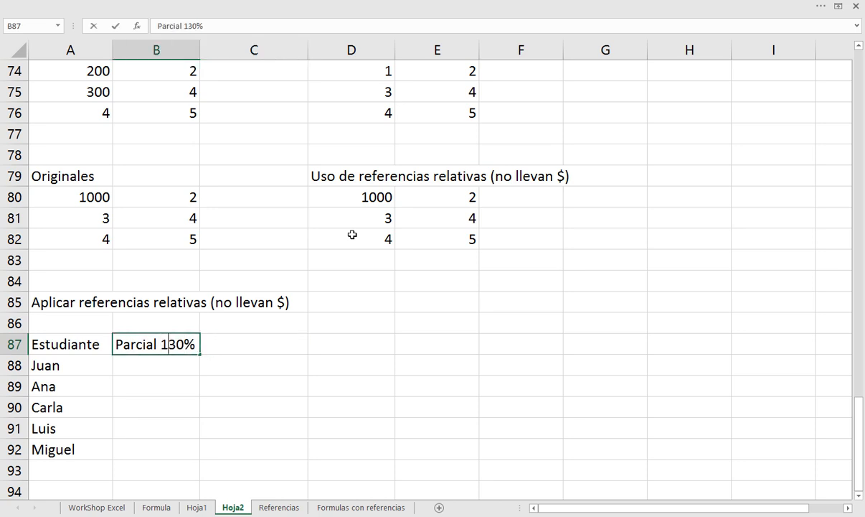
pyautogui.press('Return')
# Copy the B87 header across into C87 and change it to "Parcial 2 30%"
pyautogui.press('Up')
pyautogui.press('Right')
pyautogui.hotkey('ctrl', 'r')
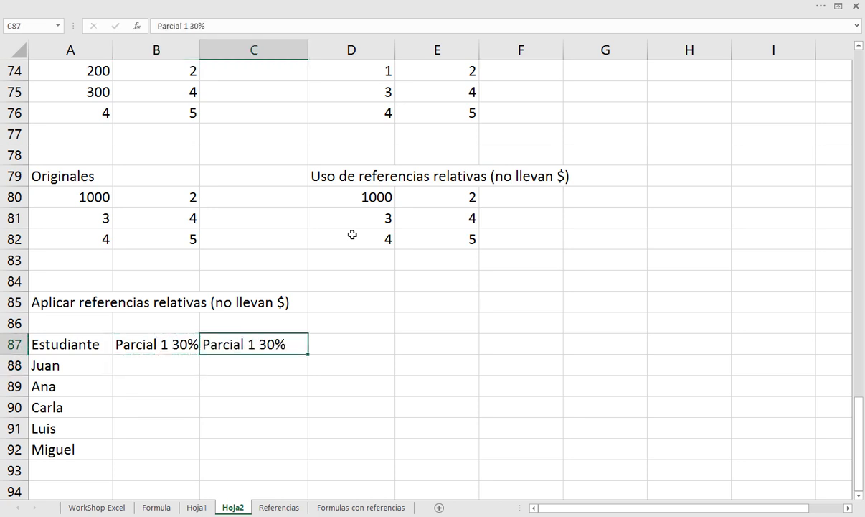
pyautogui.press('F2')
pyautogui.press('Left')
pyautogui.press('Left')
pyautogui.press('Left')
pyautogui.press('Left')
pyautogui.press('Left')
pyautogui.press('Left')
pyautogui.press('Right')
pyautogui.press('Delete')
pyautogui.write('2')
pyautogui.hotkey('ctrl', 'Return')
# Enter the column header "Ex Fin 40%" in D87 and select B88, the first Parcial 1 grade cell
pyautogui.press('Right')
pyautogui.write('Ex')
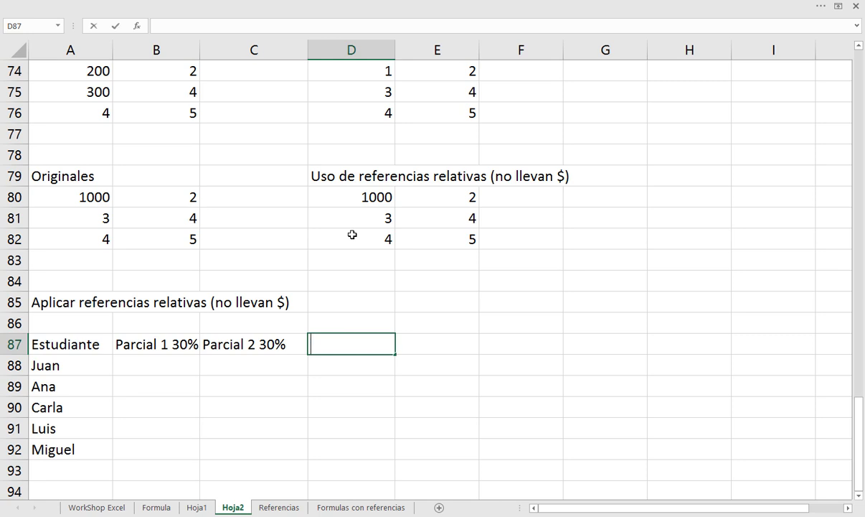
pyautogui.write(' Fin 40%')
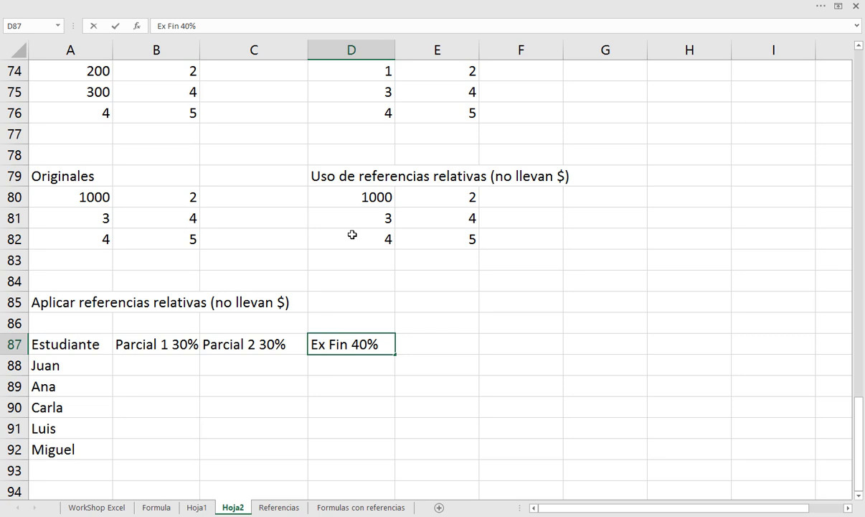
pyautogui.press('Return')
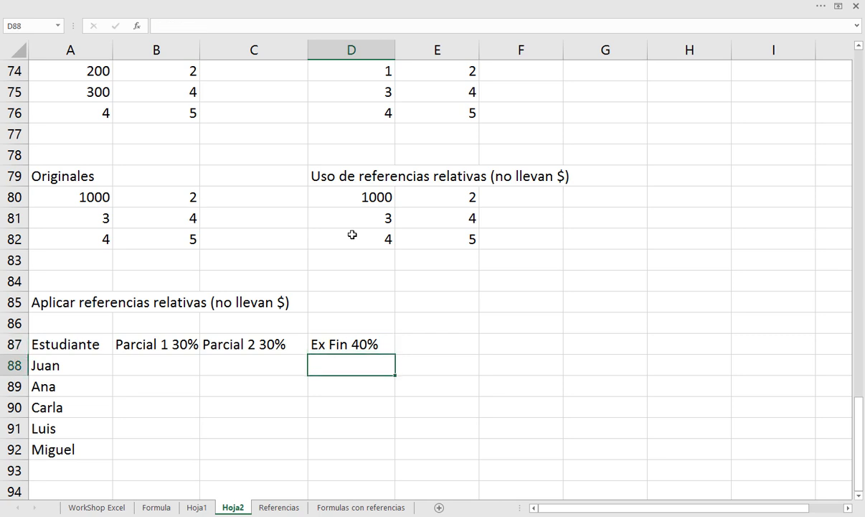
pyautogui.press('Left')
pyautogui.press('Left')
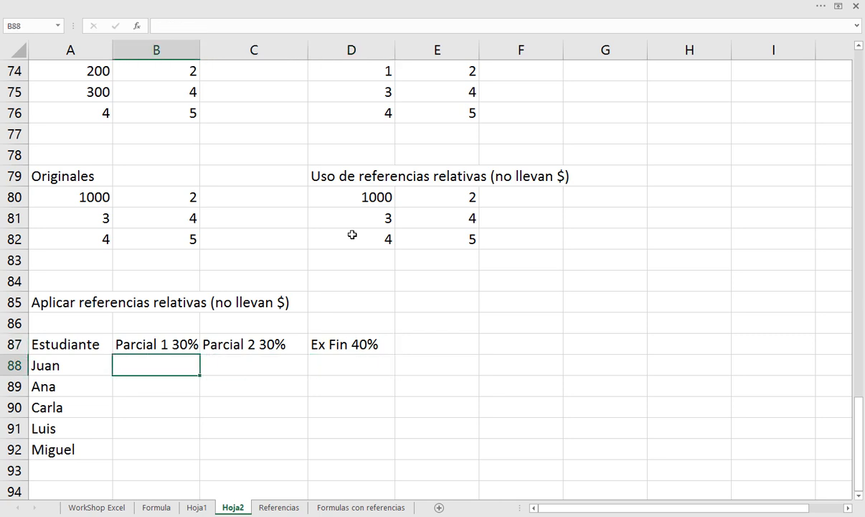
# Enter the first student's grades 80, 70 and 73 in B88:D88
pyautogui.write('80')
pyautogui.press('Tab')
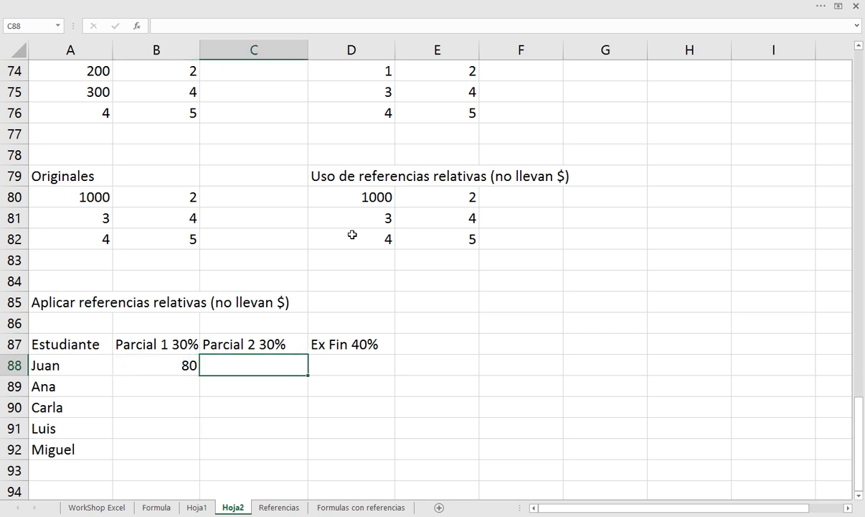
pyautogui.write('70')
pyautogui.press('Tab')
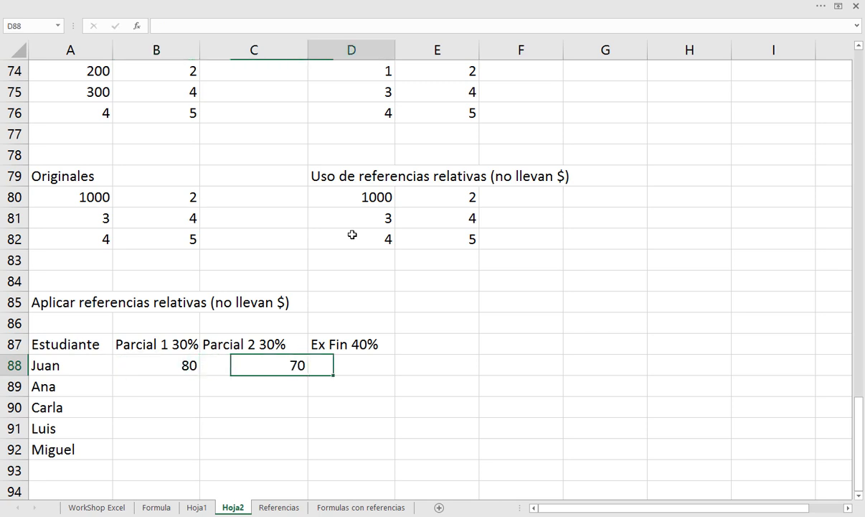
pyautogui.write('73')
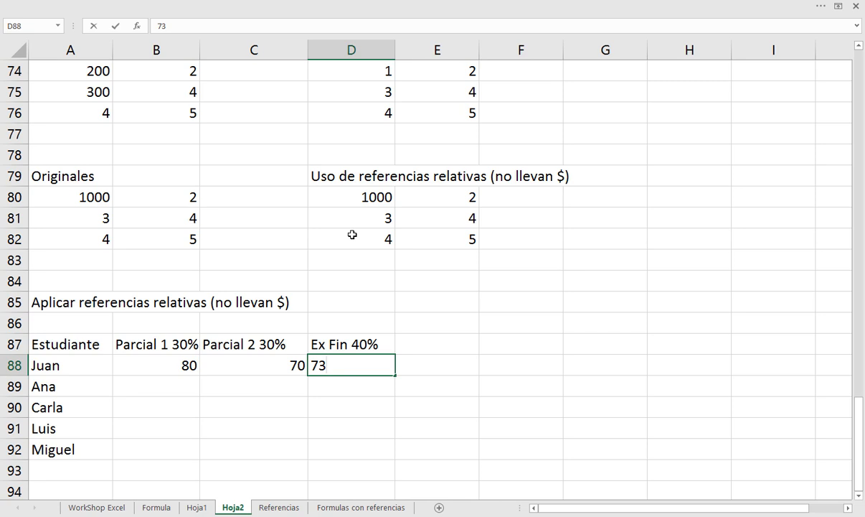
pyautogui.press('Return')
# Enter the second student's grades 40, 60 and 58 in B89:D89
pyautogui.press('Left')
pyautogui.press('Left')
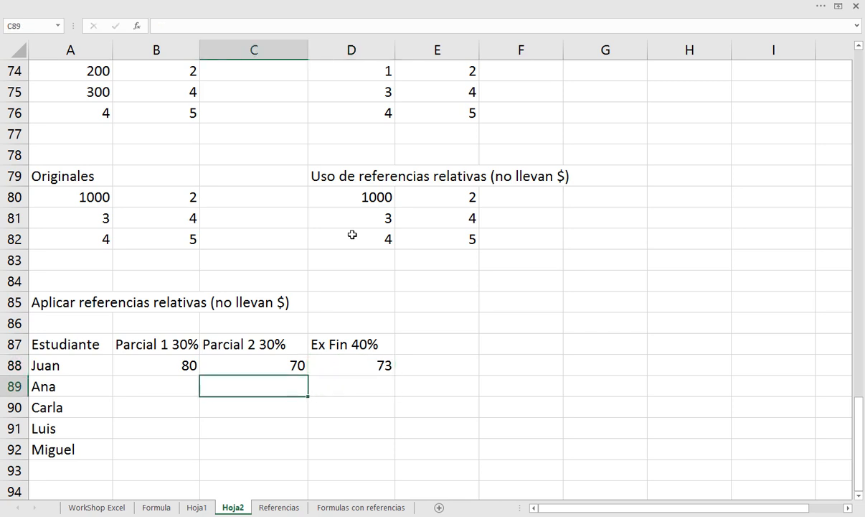
pyautogui.write('40')
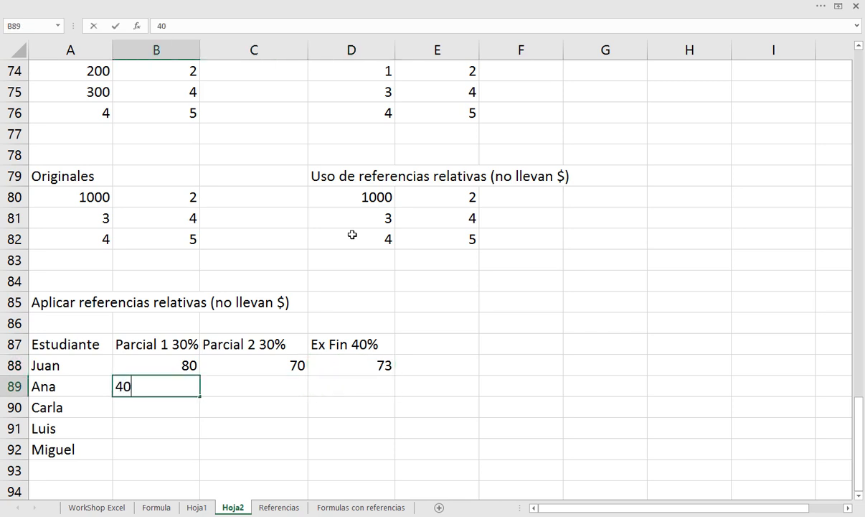
pyautogui.press('Tab')
pyautogui.write('60')
pyautogui.press('Tab')
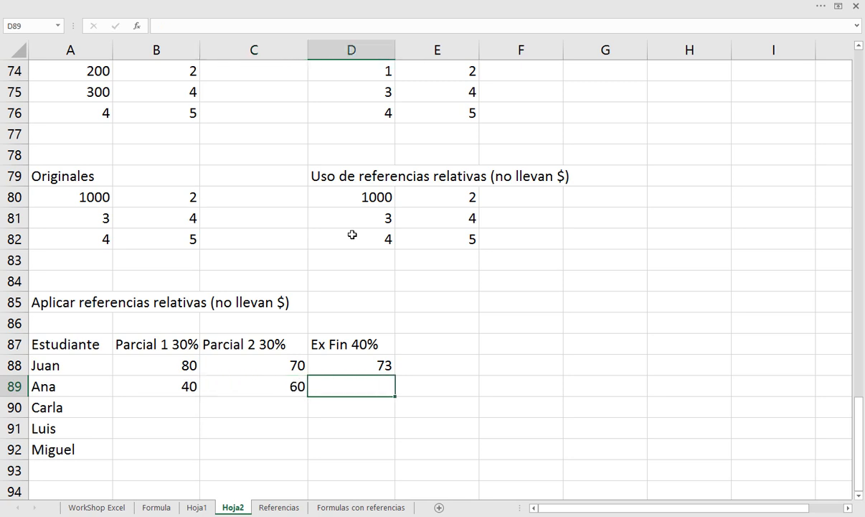
pyautogui.write('58')
pyautogui.press('Return')
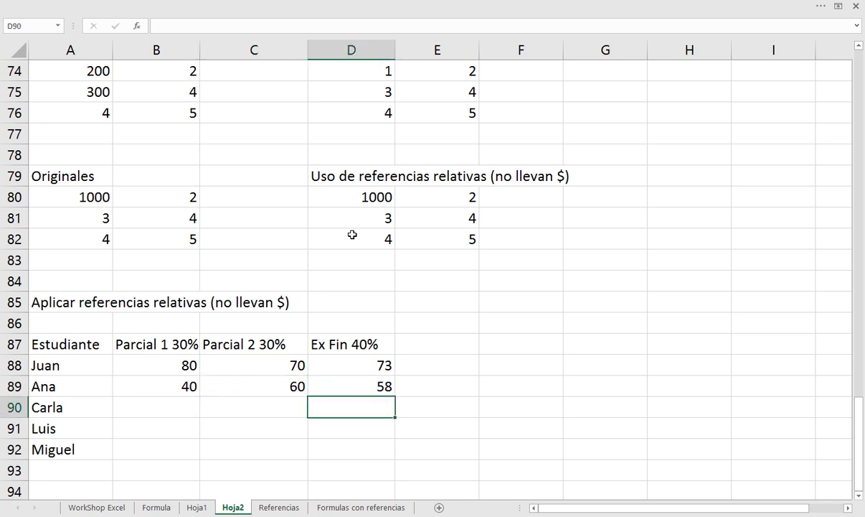
# Enter the third student's grades 20, 100 and 62 in B90:D90
pyautogui.press('Left')
pyautogui.press('Left')
pyautogui.write('20')
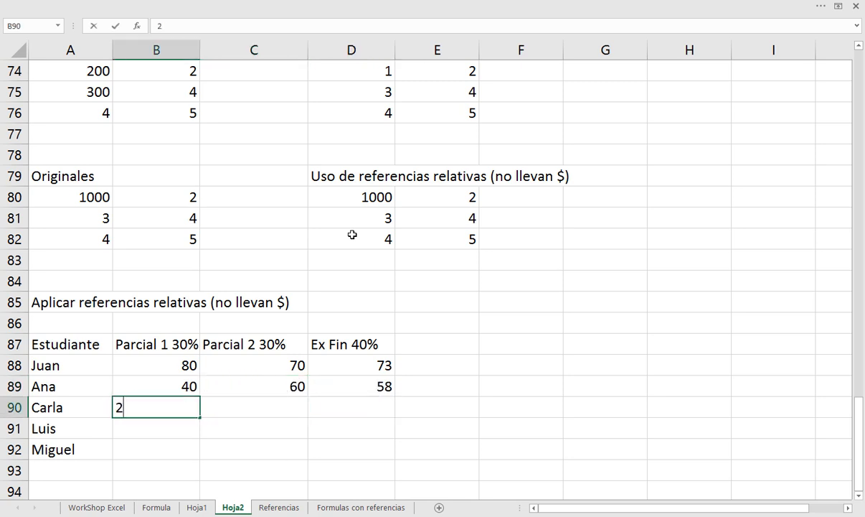
pyautogui.press('Tab')
pyautogui.write('100')
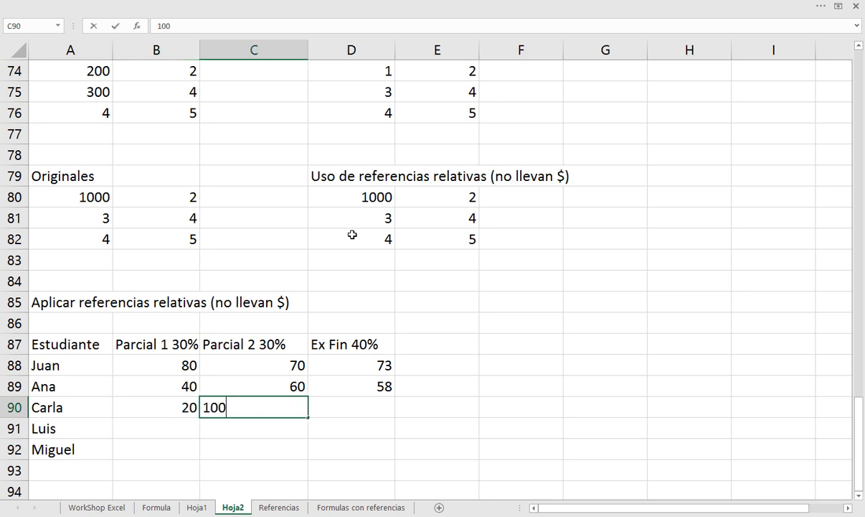
pyautogui.press('Tab')
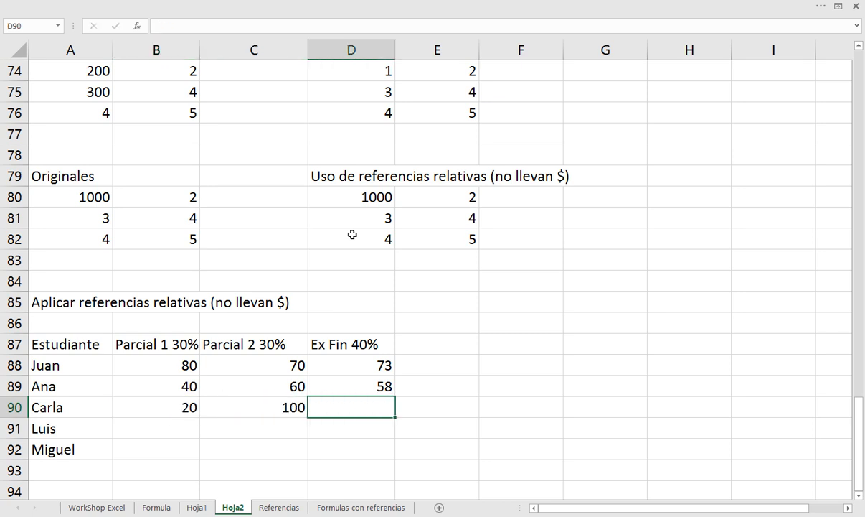
pyautogui.write('62')
pyautogui.press('Return')
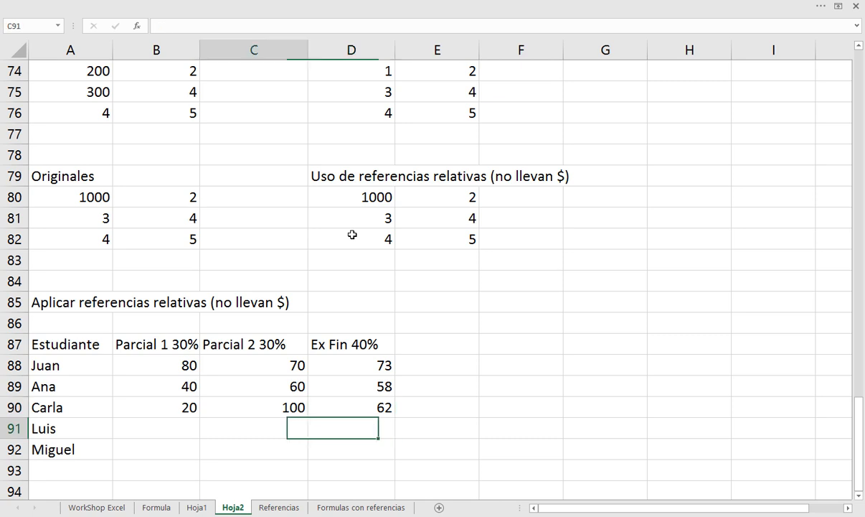
# Enter the fourth student's grades 80, 91 and 99 in B91:D91
pyautogui.write('80')
pyautogui.press('Tab')
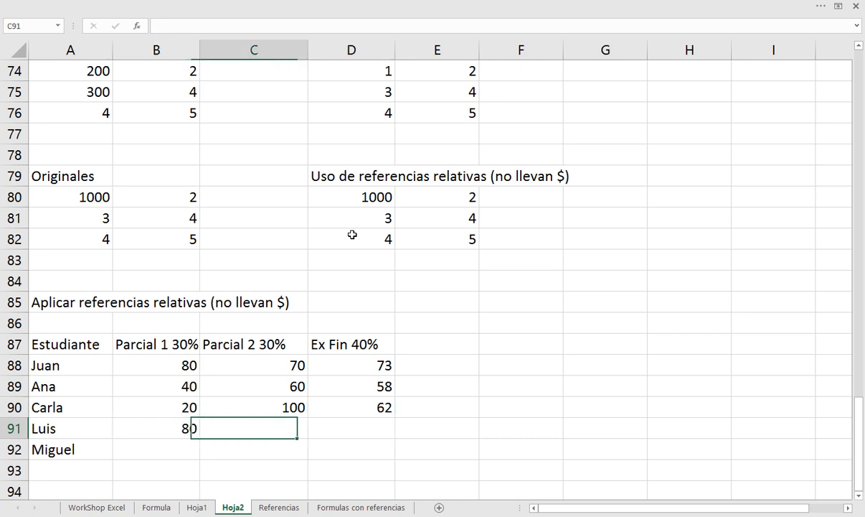
pyautogui.write('90')
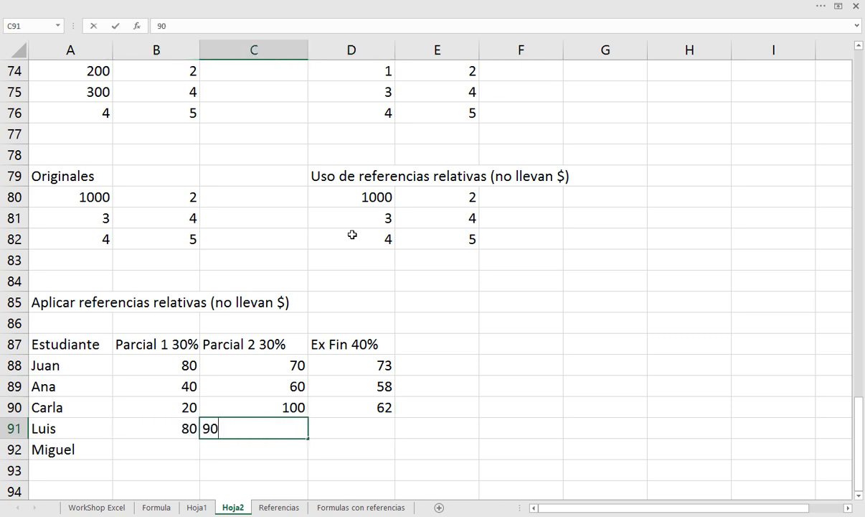
pyautogui.press('BackSpace')
pyautogui.write('1')
pyautogui.press('Tab')
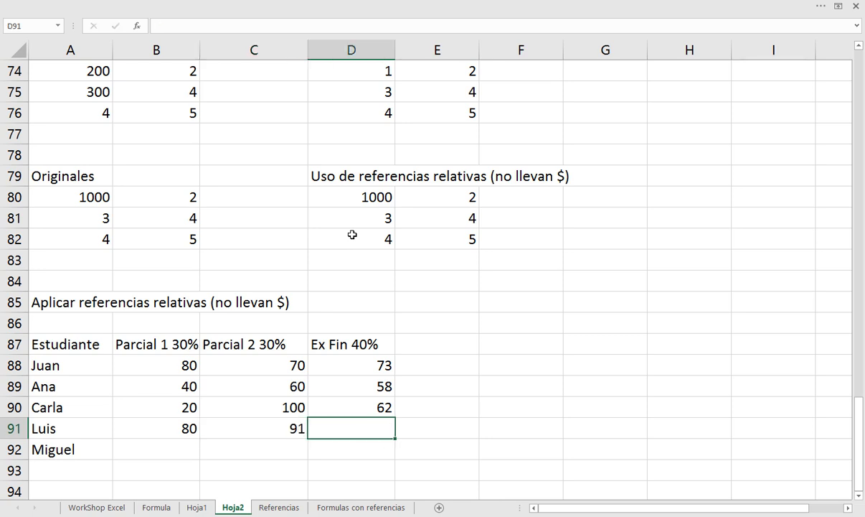
pyautogui.write('99')
pyautogui.press('Return')
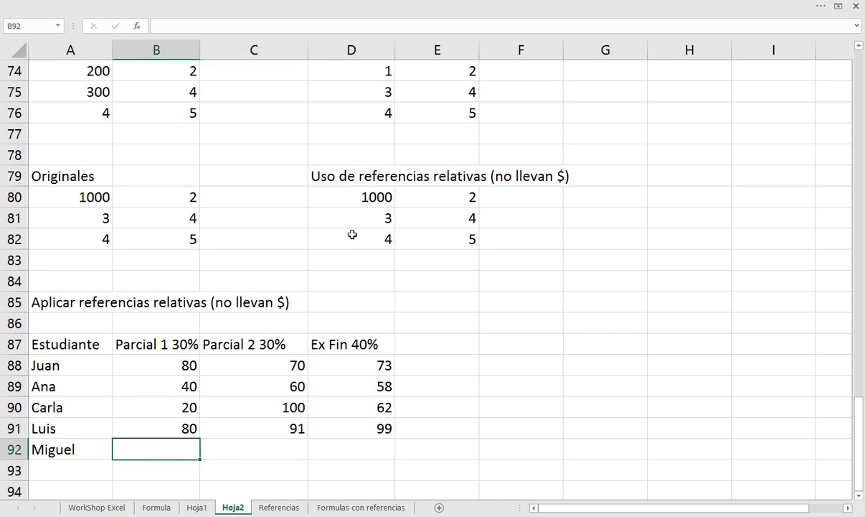
# Enter the fifth student's grades 100, 70 and 20 in B92:D92
pyautogui.write('100')
pyautogui.press('Tab')
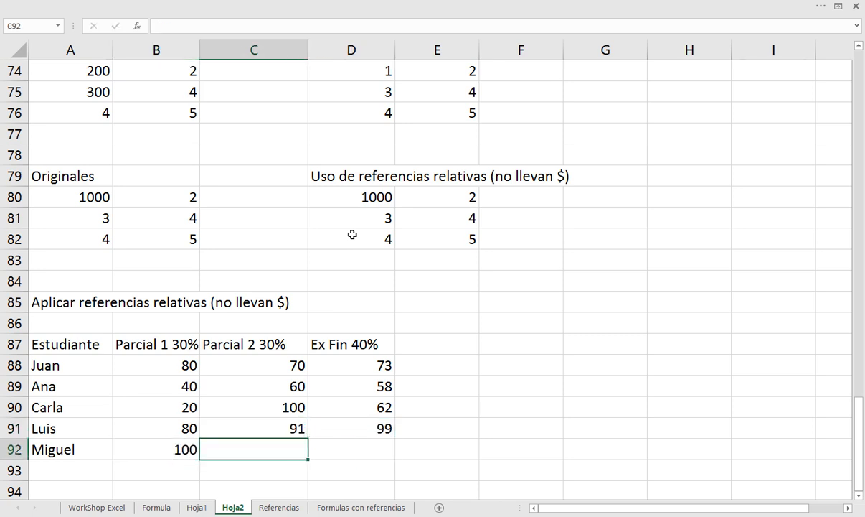
pyautogui.write('70')
pyautogui.press('Tab')
pyautogui.write('20')
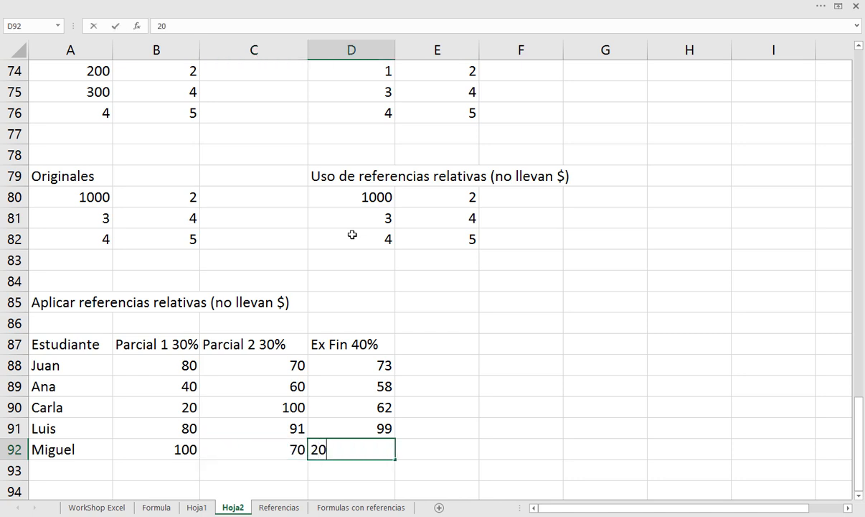
pyautogui.press('Tab')
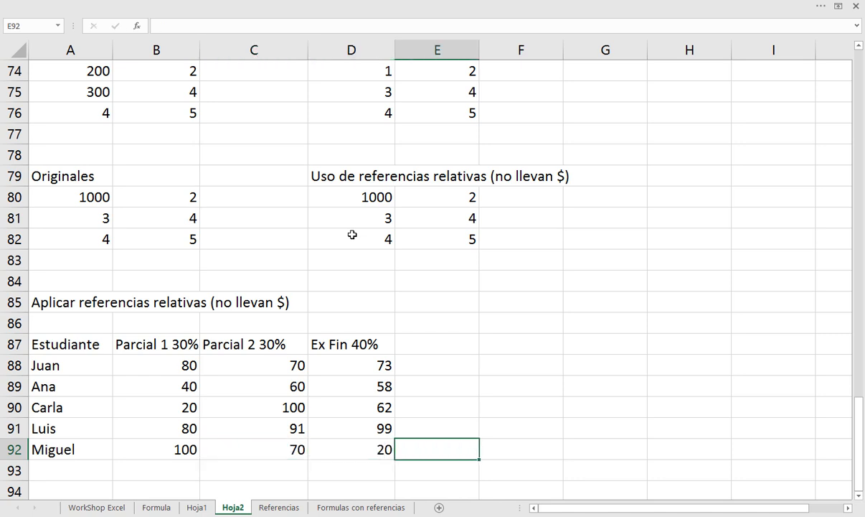
pyautogui.click(24, 363)
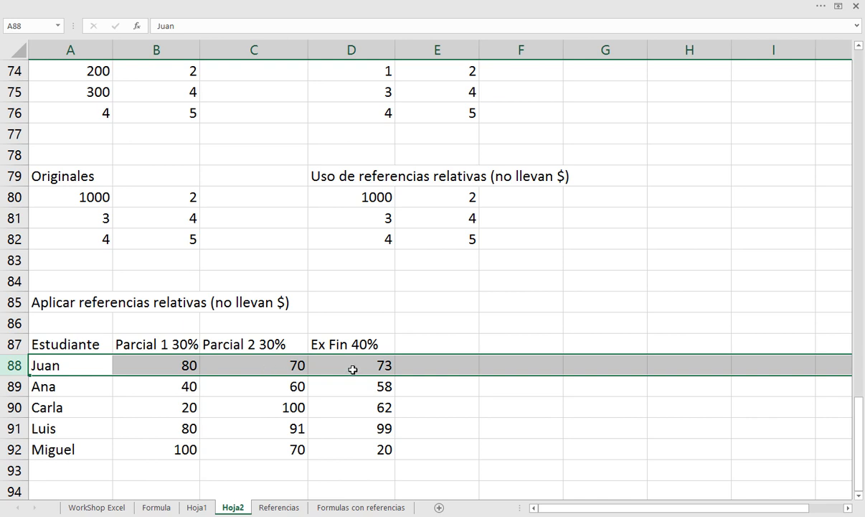
pyautogui.click(352, 366)
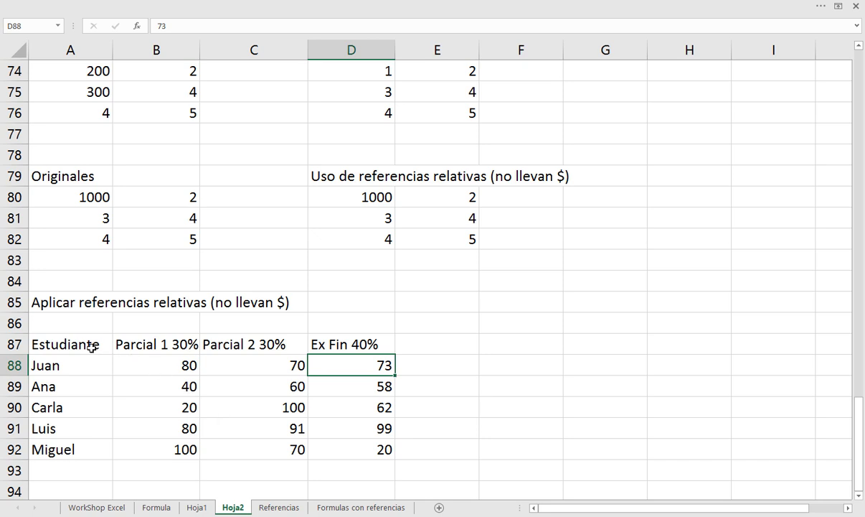
# Center the table headers in A87:D87 horizontally and turn on text wrapping for them
pyautogui.moveTo(92, 344); pyautogui.dragTo(335, 344)
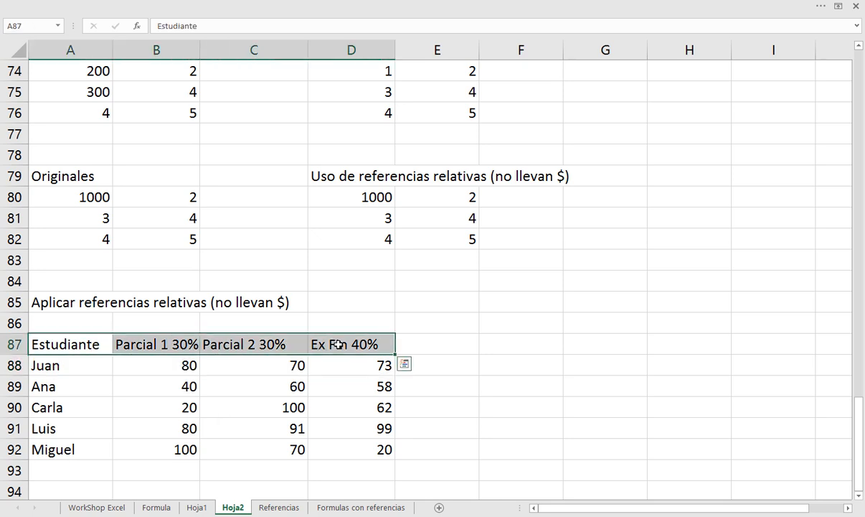
pyautogui.click(126, 5)
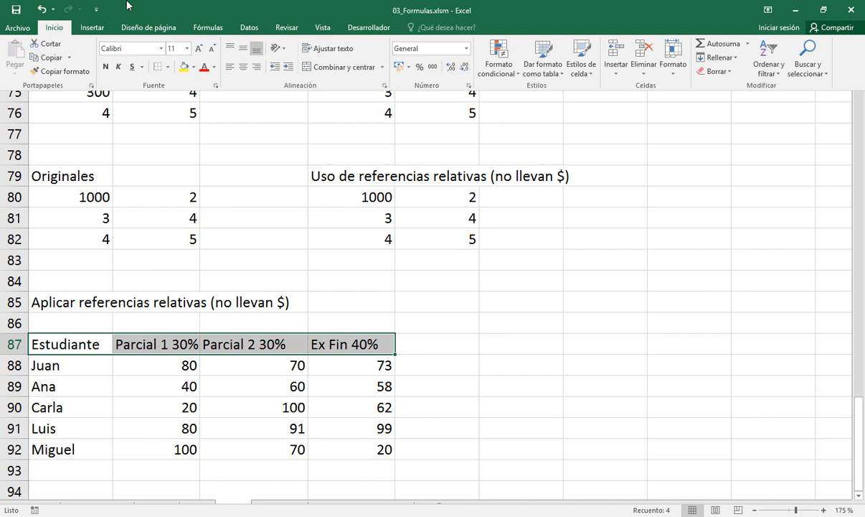
pyautogui.click(243, 66)
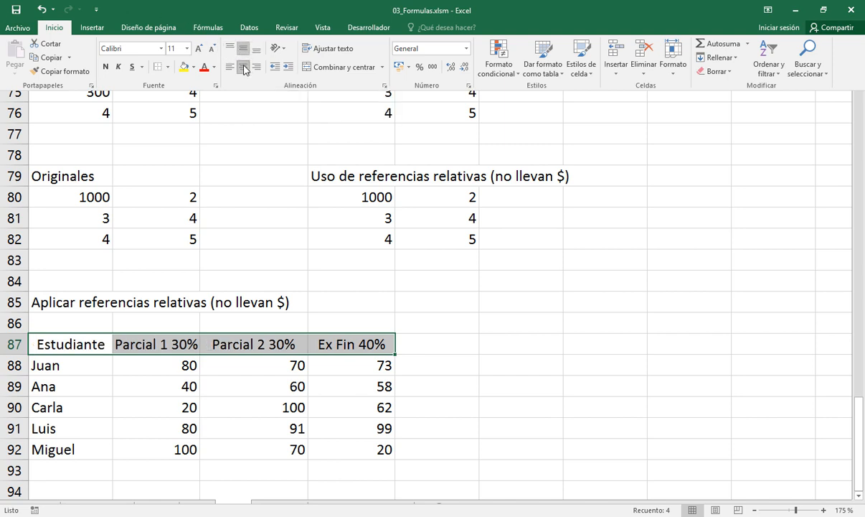
pyautogui.click(333, 49)
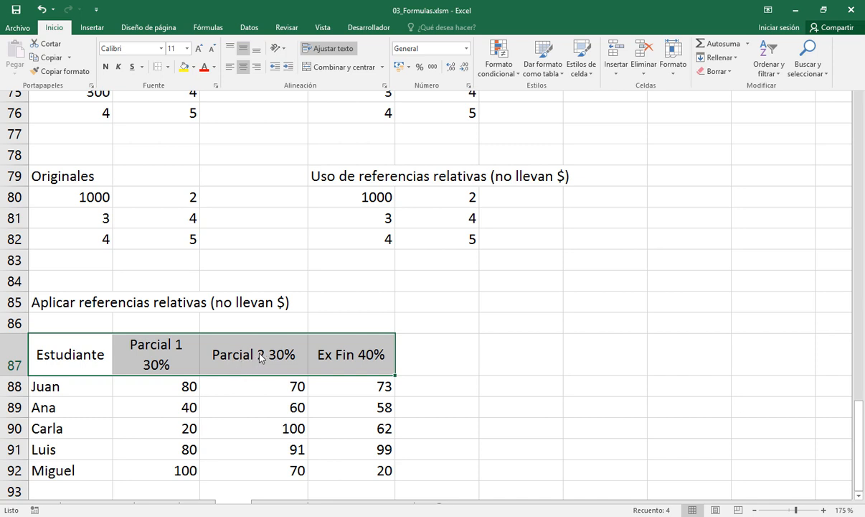
# Fill the header cells A87:D87 with a light orange theme color
pyautogui.click(193, 67)
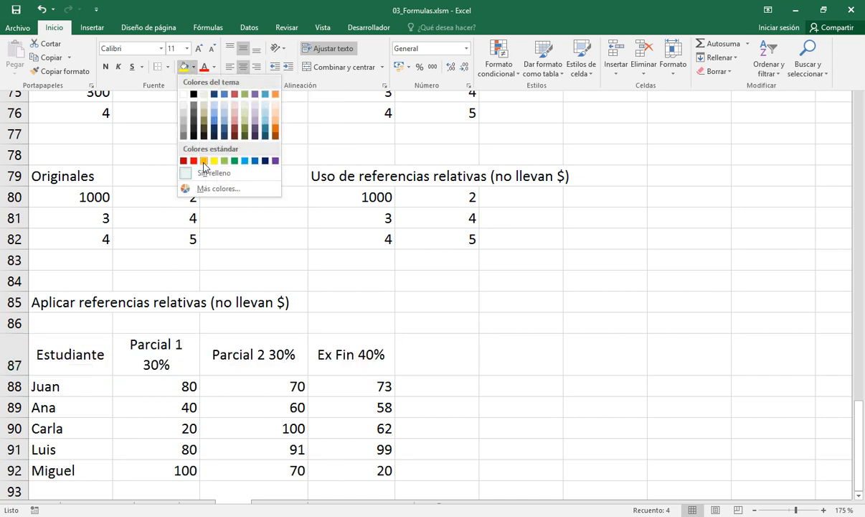
pyautogui.click(275, 112)
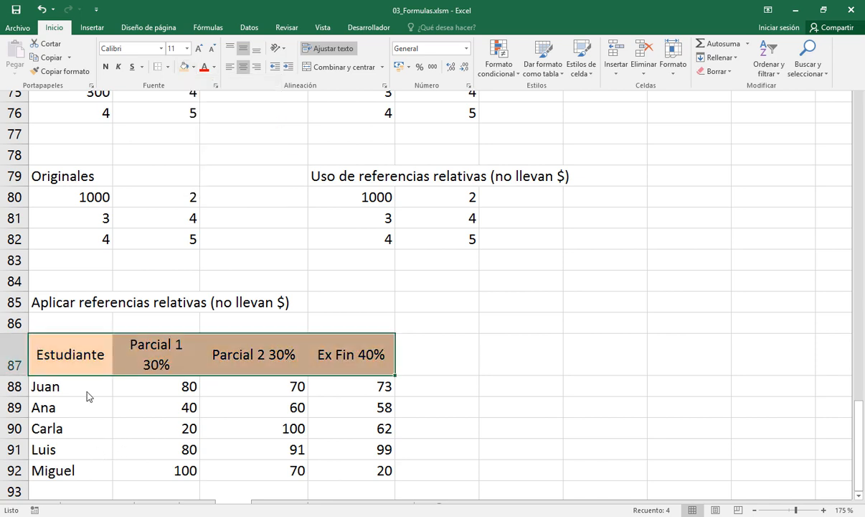
pyautogui.hotkey('ctrl', 'shift', 'F1')
# Fill the student rows A88:D92 with a pale yellow picked from the standard palette of additional colors
pyautogui.moveTo(86, 384); pyautogui.dragTo(314, 470)
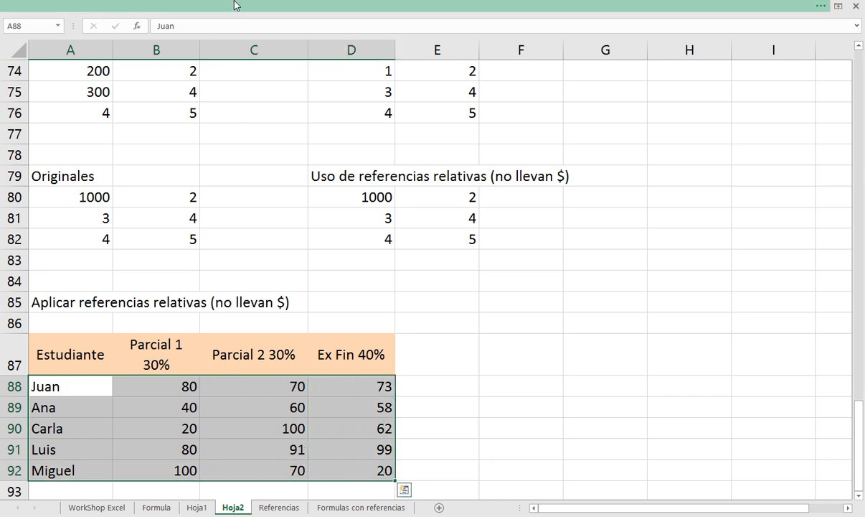
pyautogui.click(235, 5)
pyautogui.click(193, 66)
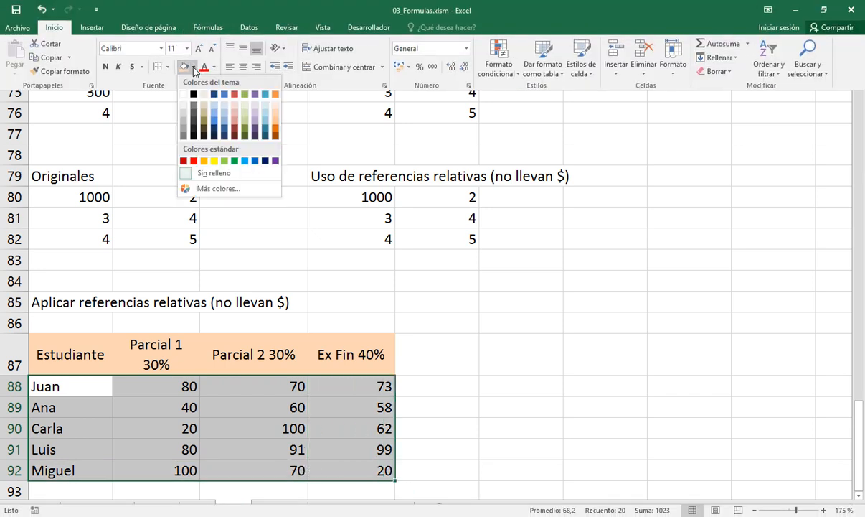
pyautogui.click(201, 189)
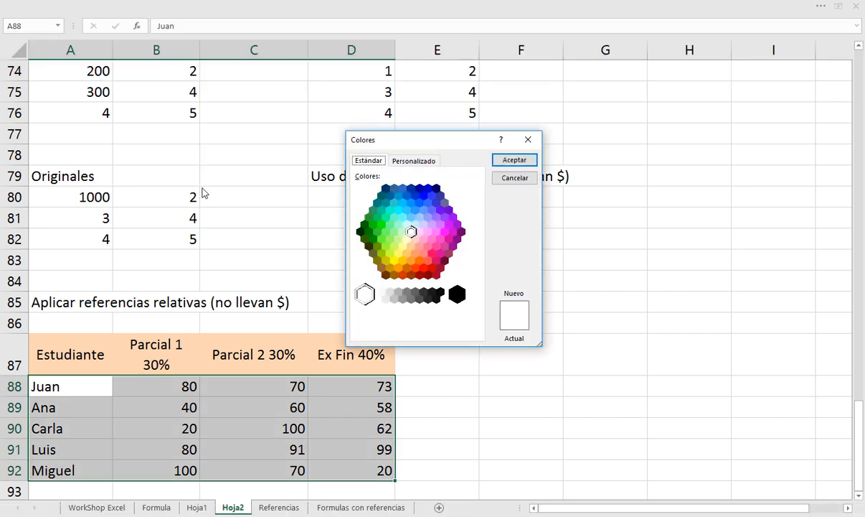
pyautogui.click(407, 239)
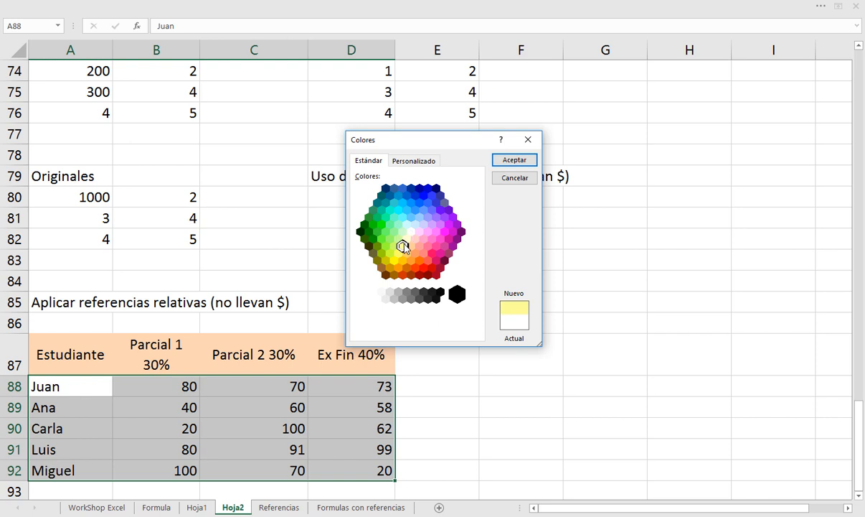
pyautogui.click(407, 239)
pyautogui.click(508, 160)
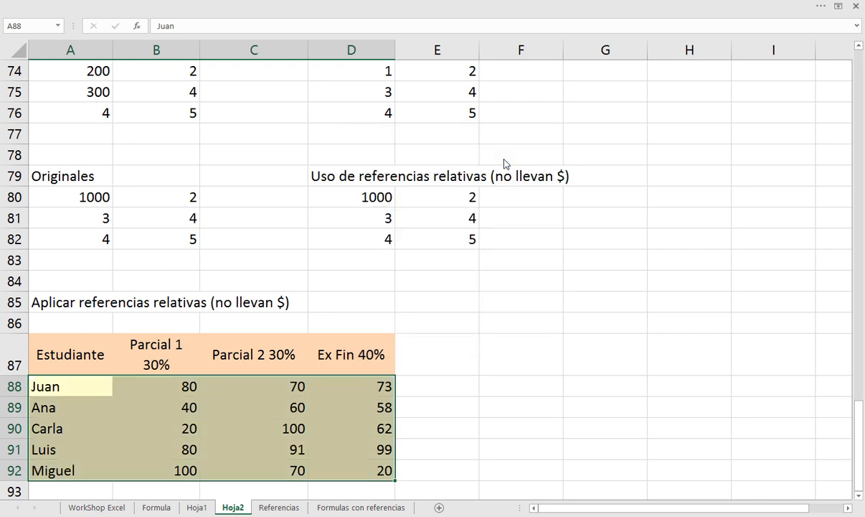
# Apply all borders to A87:E92, including an empty column beside the final exam grades, and select E87
pyautogui.moveTo(84, 347); pyautogui.dragTo(421, 469)
pyautogui.click(177, 6)
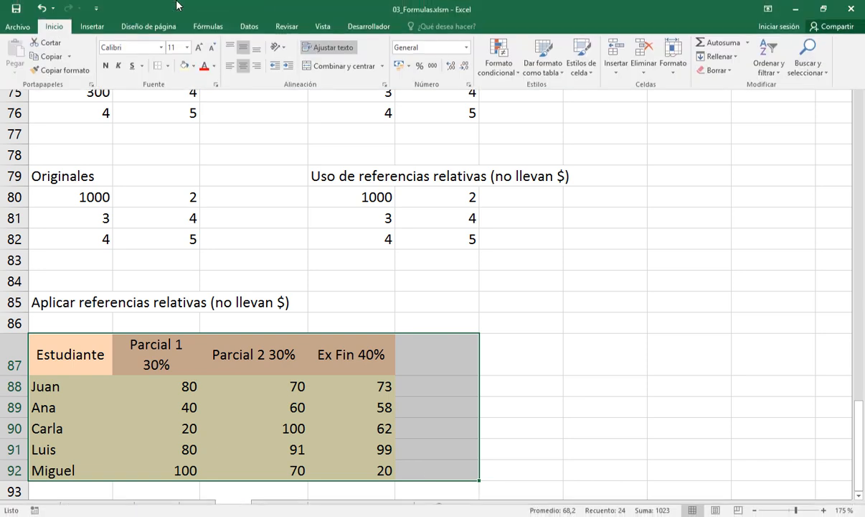
pyautogui.click(170, 67)
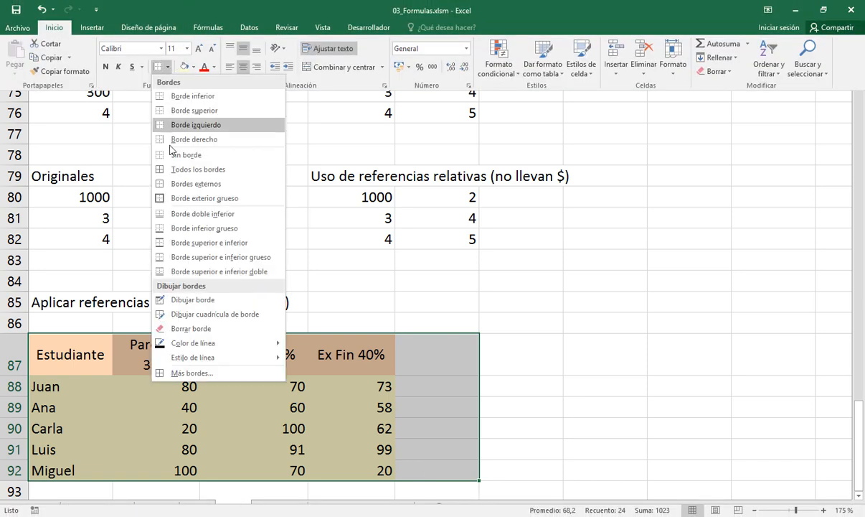
pyautogui.click(188, 169)
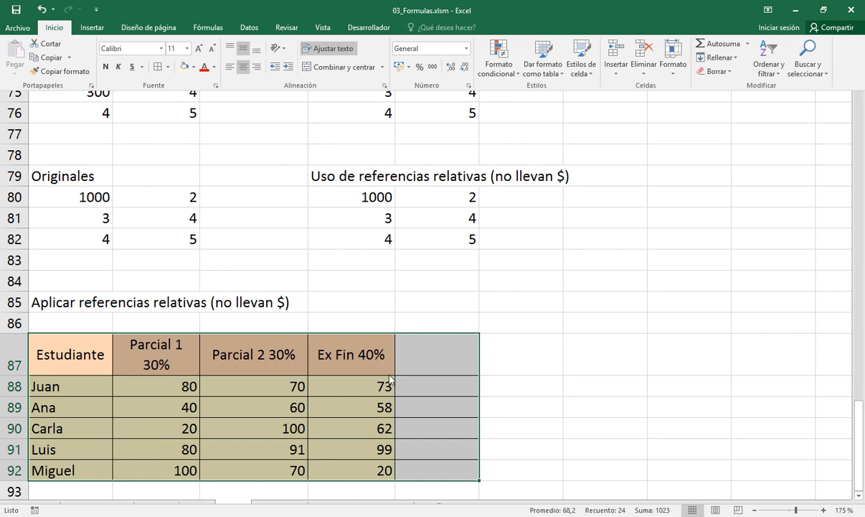
pyautogui.click(447, 346)
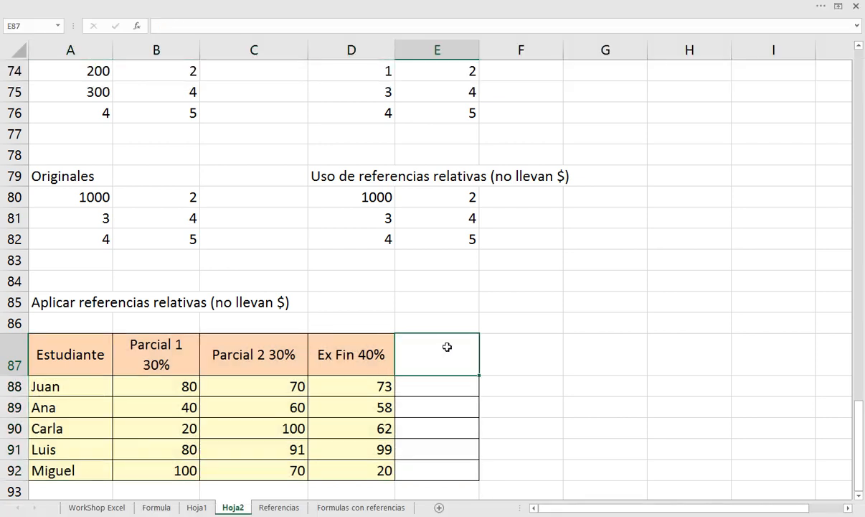
# Enter the header "Nota final" in E87 and copy the formatting of the Ex Fin 40% header onto it
pyautogui.write('Nota final')
pyautogui.press('Return')
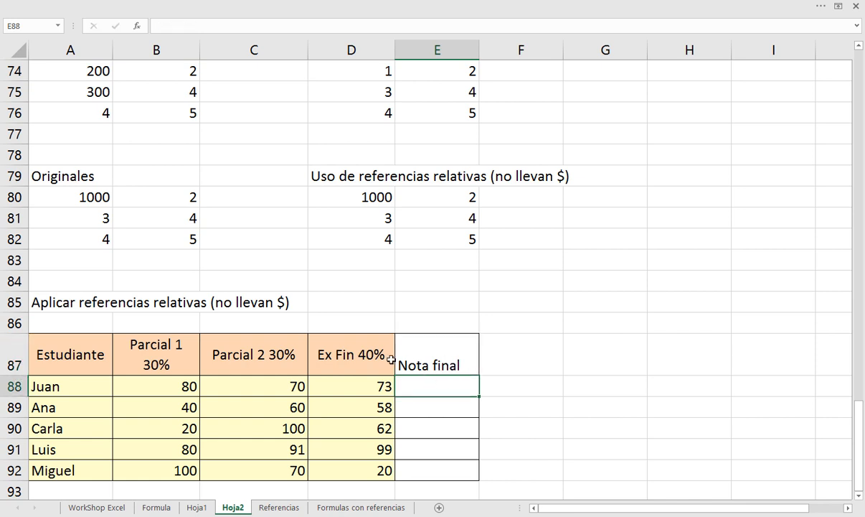
pyautogui.click(357, 356)
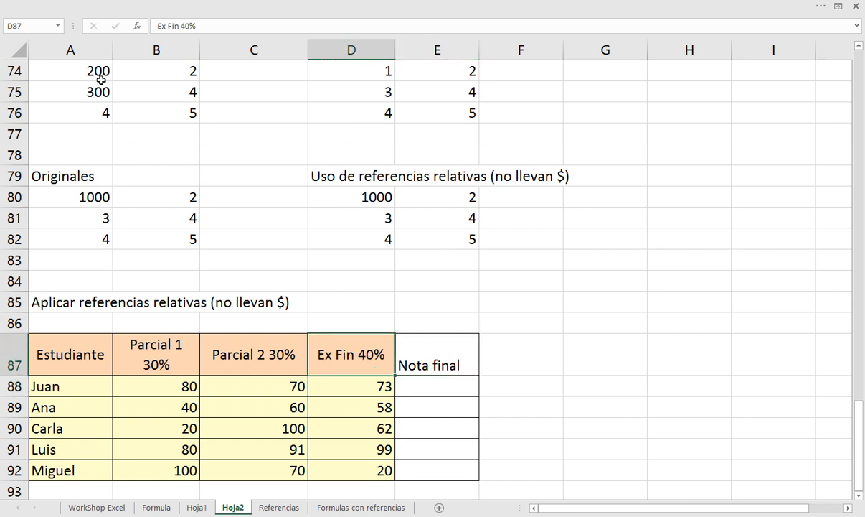
pyautogui.click(89, 5)
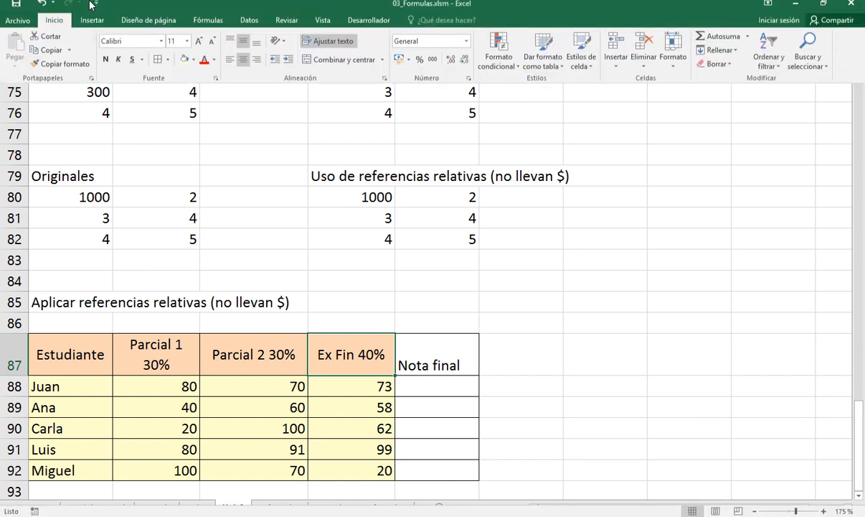
pyautogui.click(57, 72)
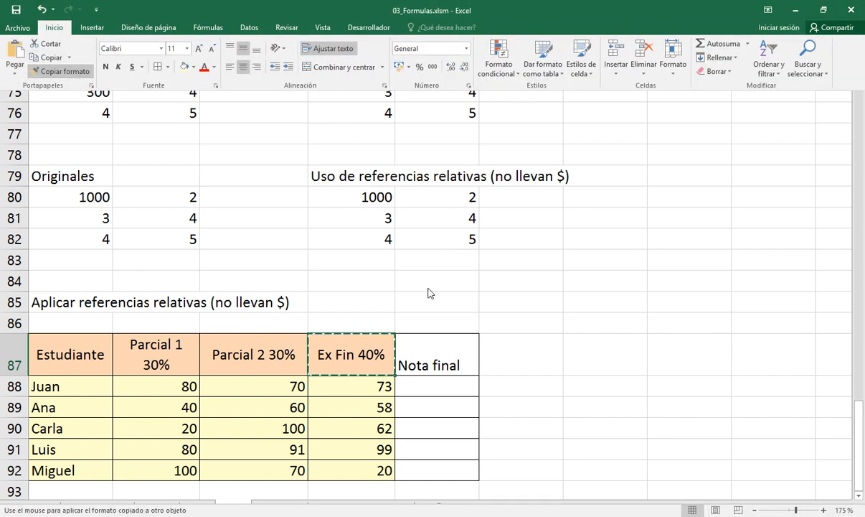
pyautogui.click(448, 350)
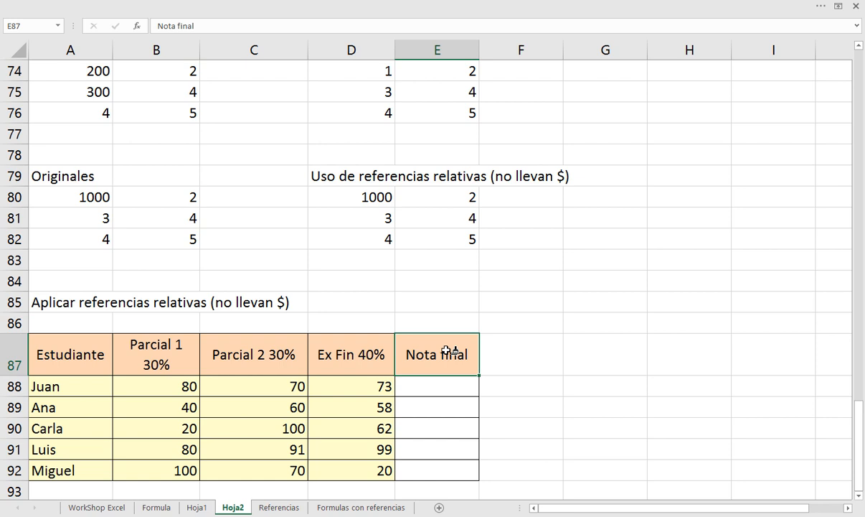
# Set the ribbon to always show its tabs and commands
pyautogui.click(112, 8)
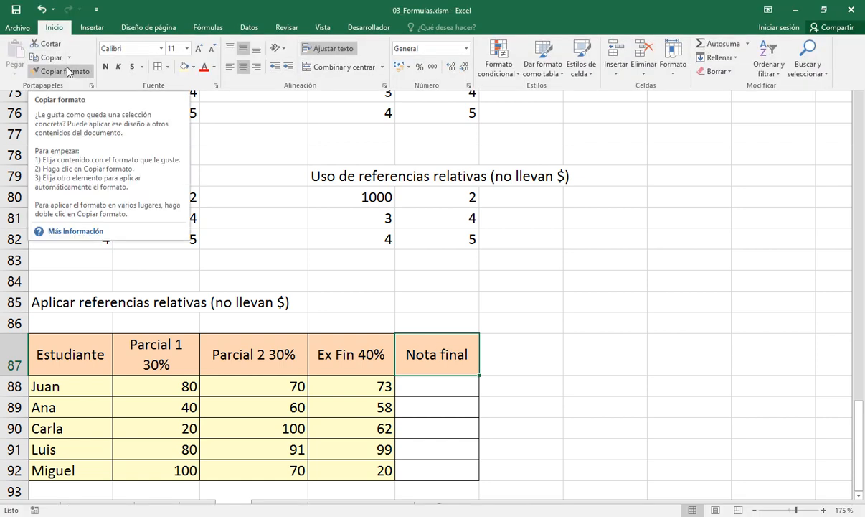
pyautogui.click(768, 10)
pyautogui.click(728, 105)
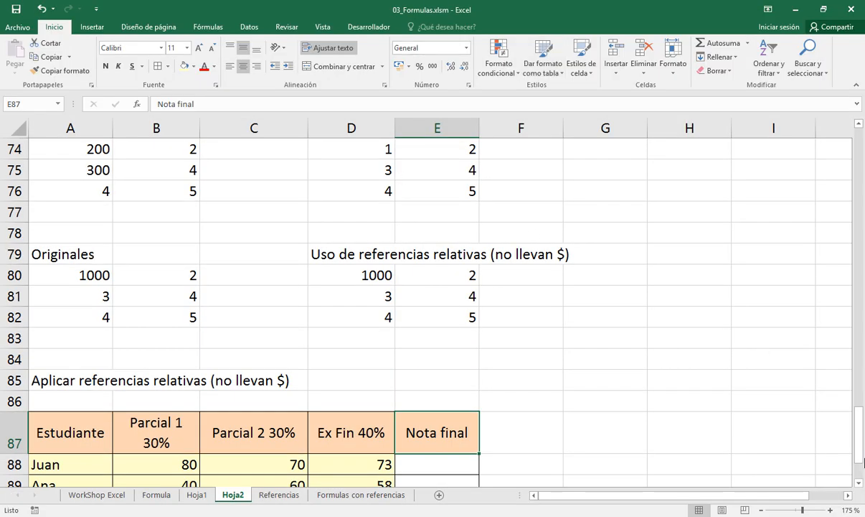
pyautogui.moveTo(859, 444); pyautogui.dragTo(861, 490)
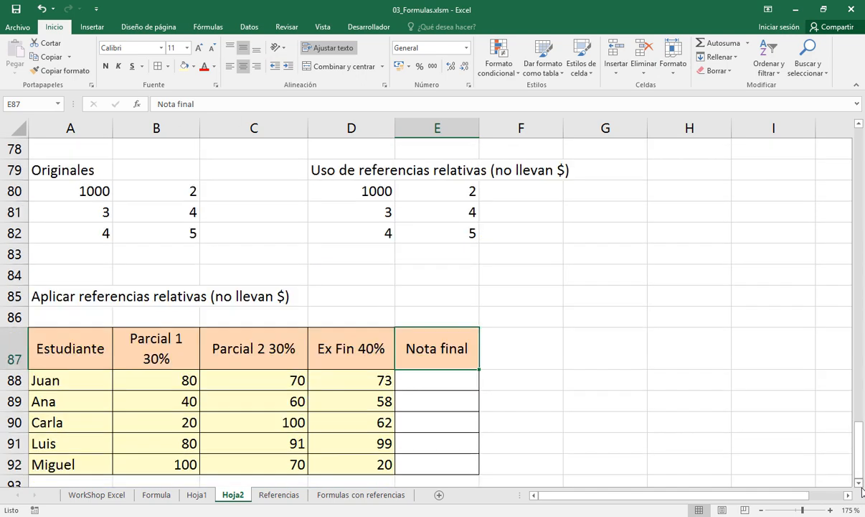
pyautogui.click(859, 483)
pyautogui.click(858, 483)
pyautogui.click(858, 483)
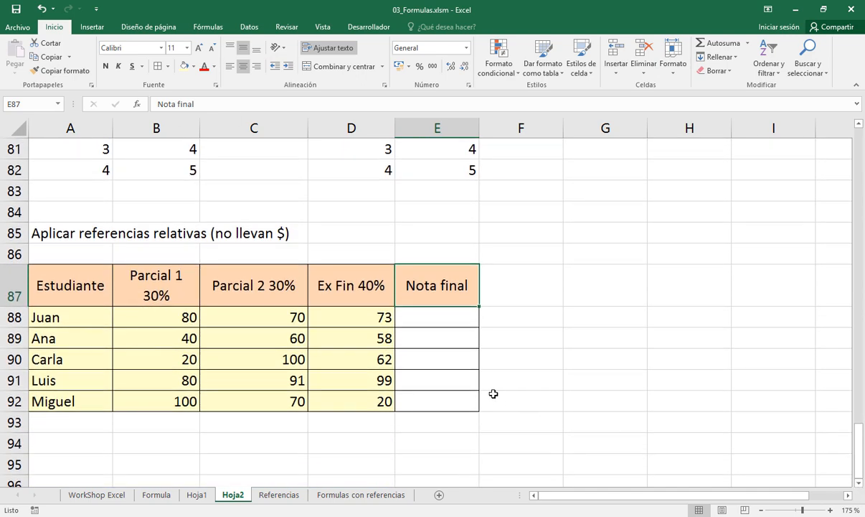
pyautogui.click(432, 320)
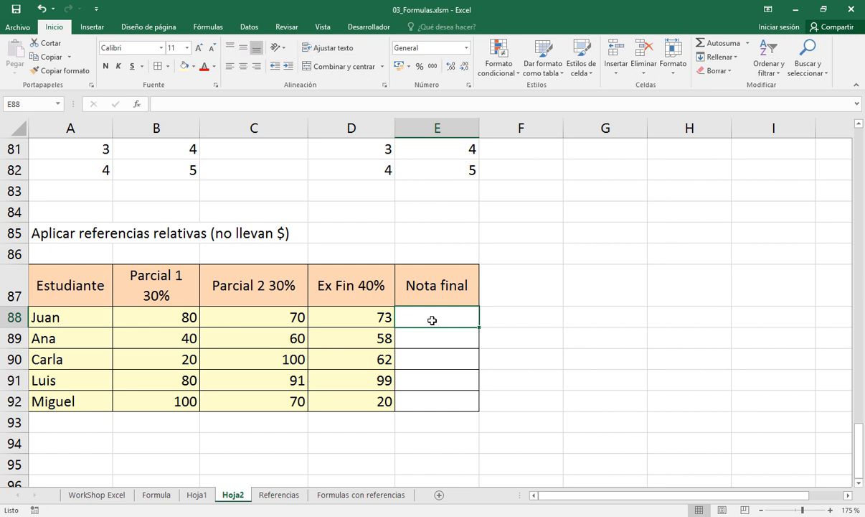
pyautogui.click(185, 317)
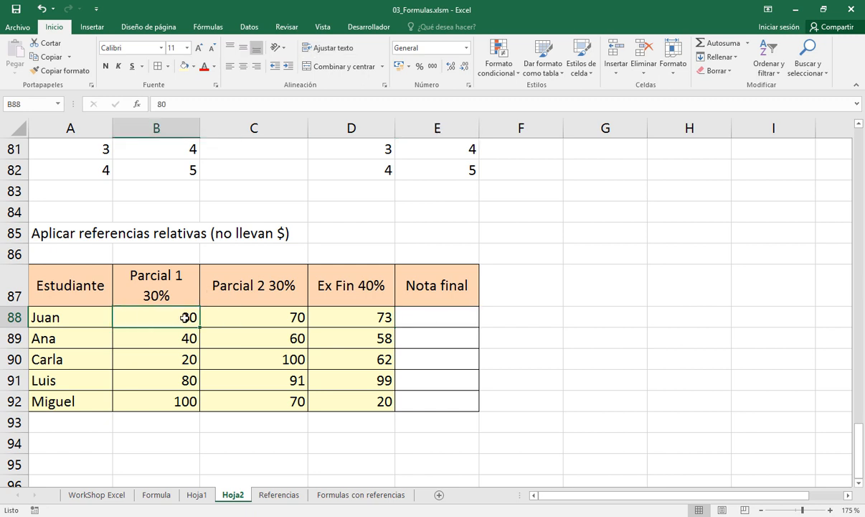
pyautogui.click(165, 294)
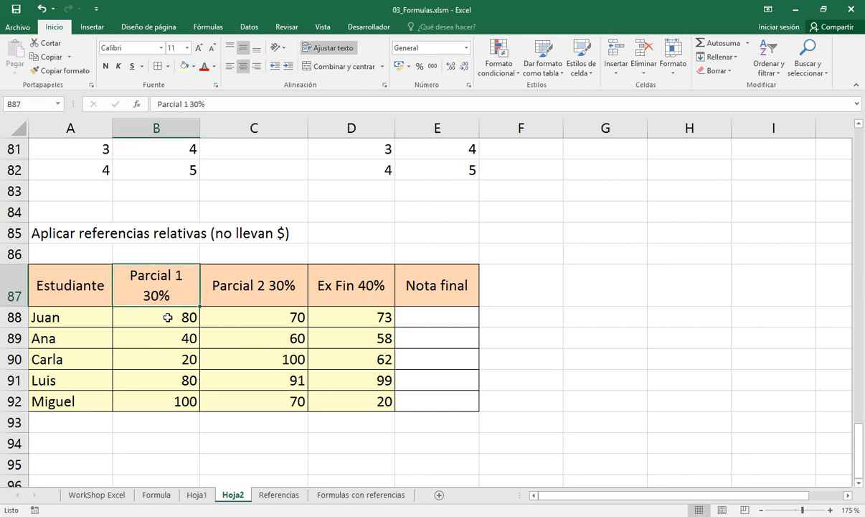
pyautogui.click(169, 320)
# Start the final grade formula in E88 with the first student's Parcial 1 grade weighted at 30%, as = B88*30%
pyautogui.click(416, 319)
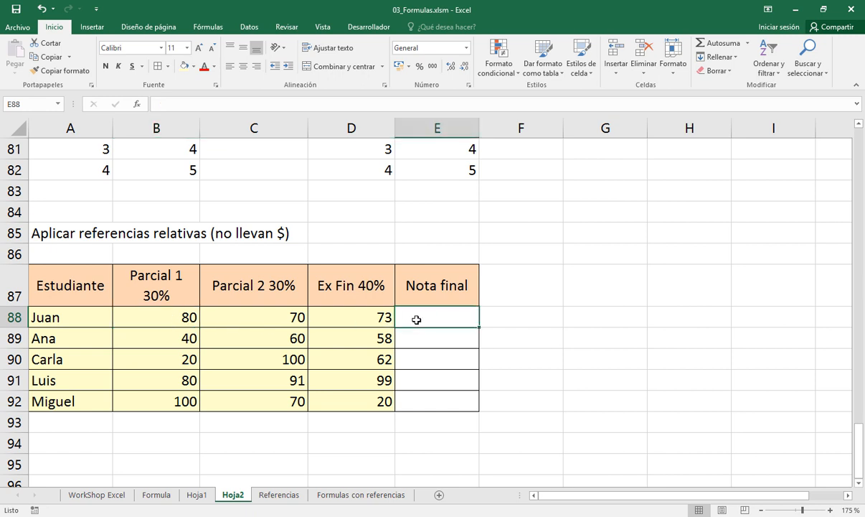
pyautogui.write('=')
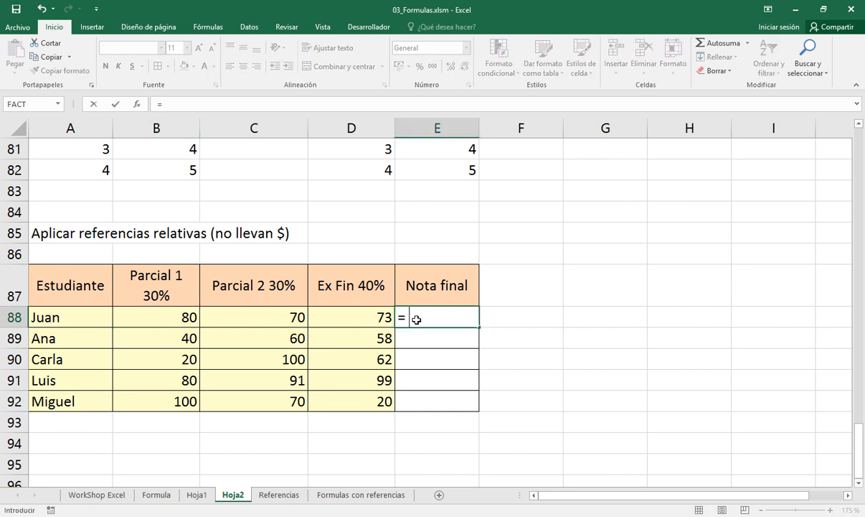
pyautogui.write(' 80')
pyautogui.press('BackSpace')
pyautogui.press('BackSpace')
pyautogui.click(178, 318)
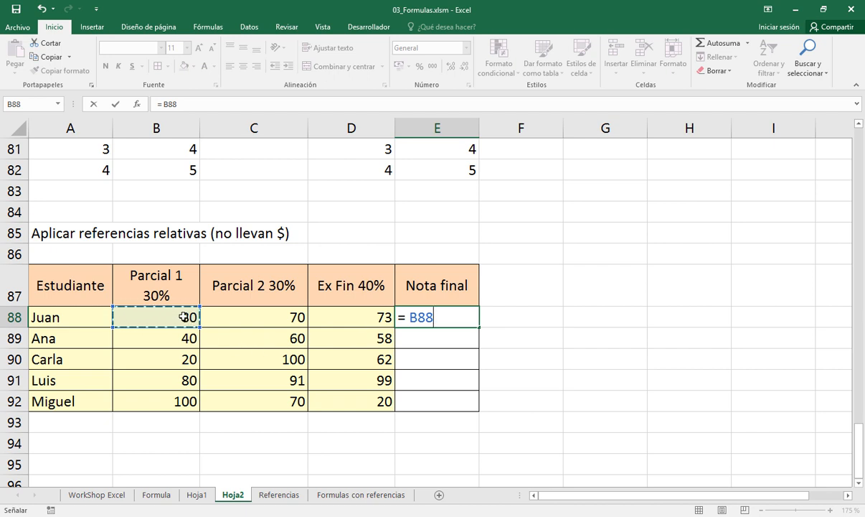
pyautogui.write('*')
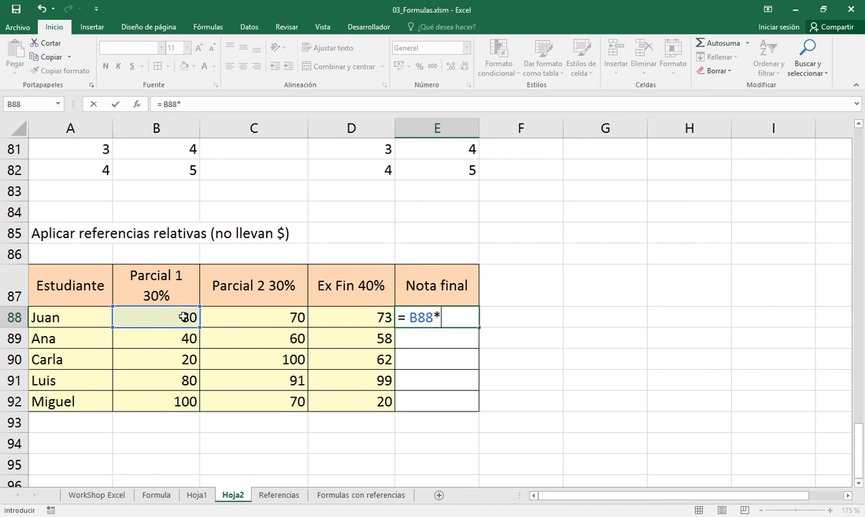
pyautogui.write('30%')
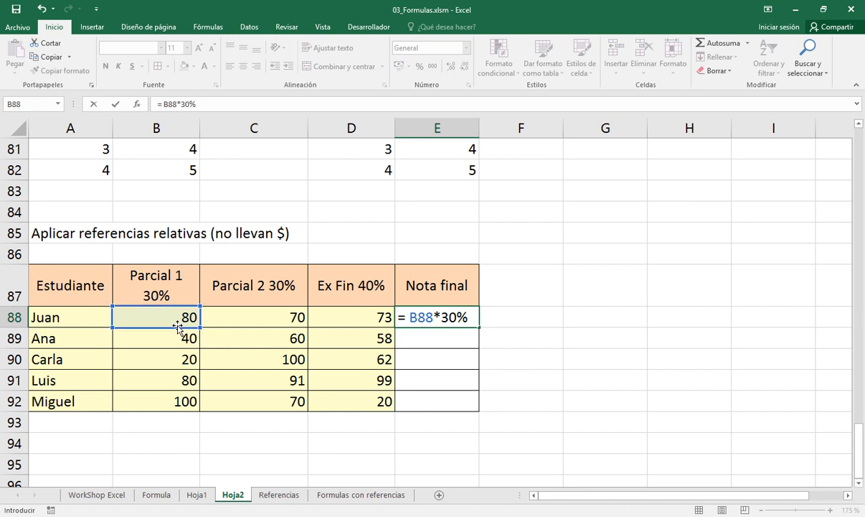
# Extend the E88 formula by adding the weighted second partial and final exam, C88*30% + D88*40%
pyautogui.write('+')
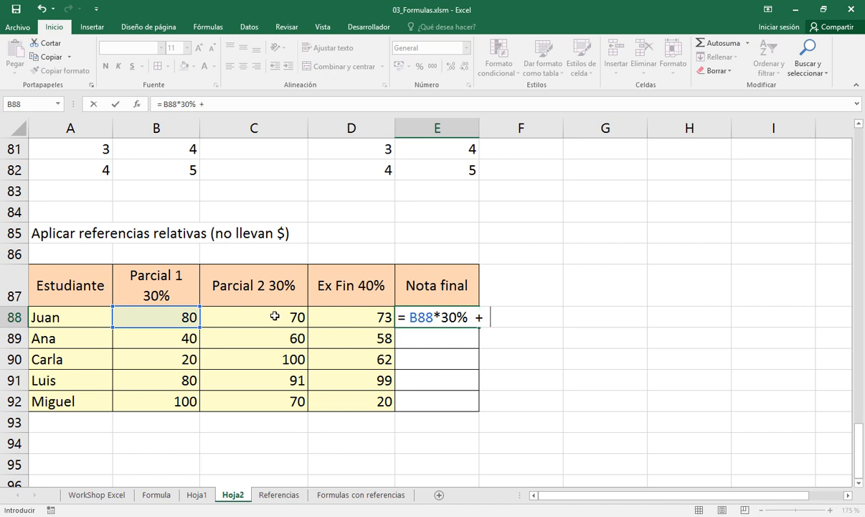
pyautogui.click(274, 316)
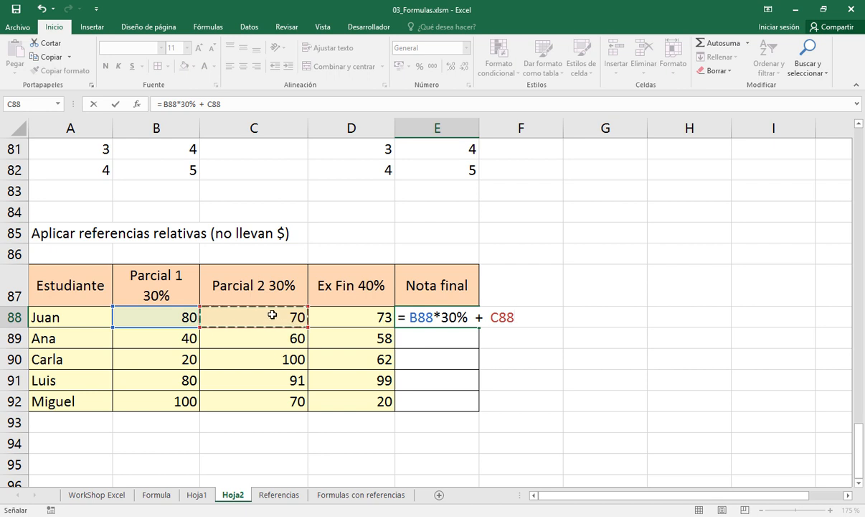
pyautogui.write('*30')
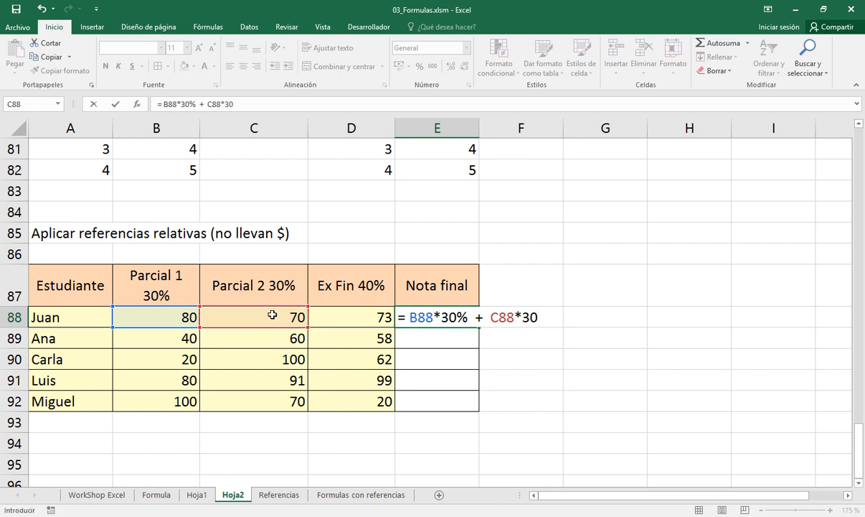
pyautogui.write('%  +')
pyautogui.click(344, 319)
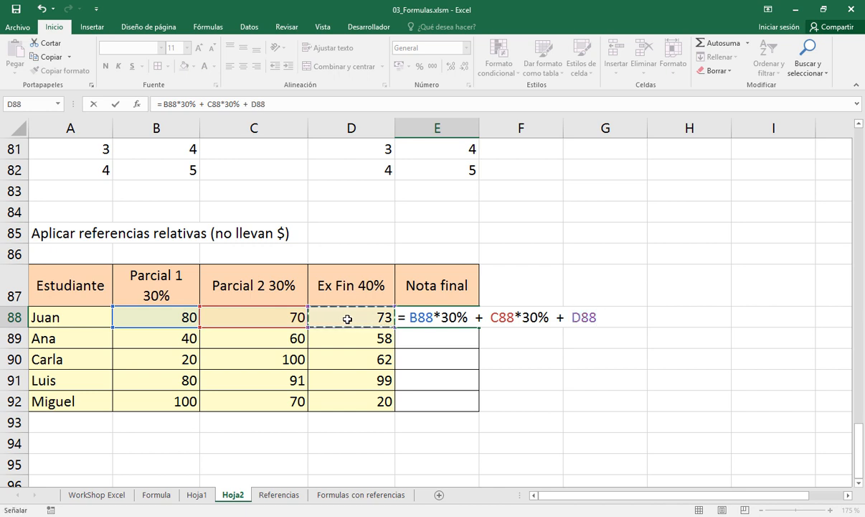
pyautogui.write('*40%')
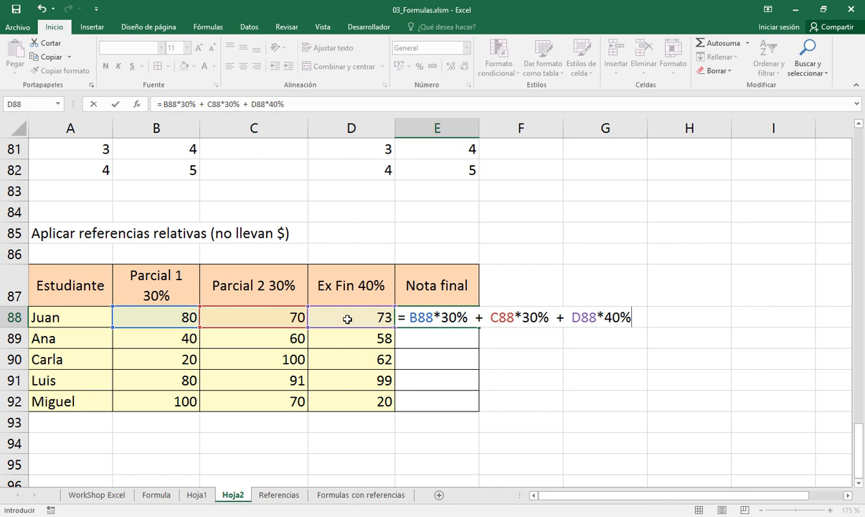
# Check the references B88, C88 and D88 within the final grade formula and commit it in E88
pyautogui.doubleClick(421, 320)
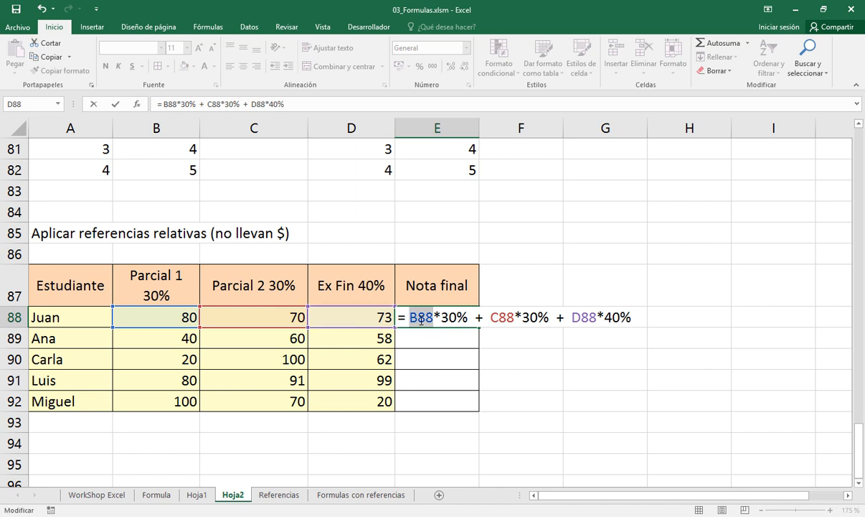
pyautogui.doubleClick(510, 319)
pyautogui.doubleClick(582, 318)
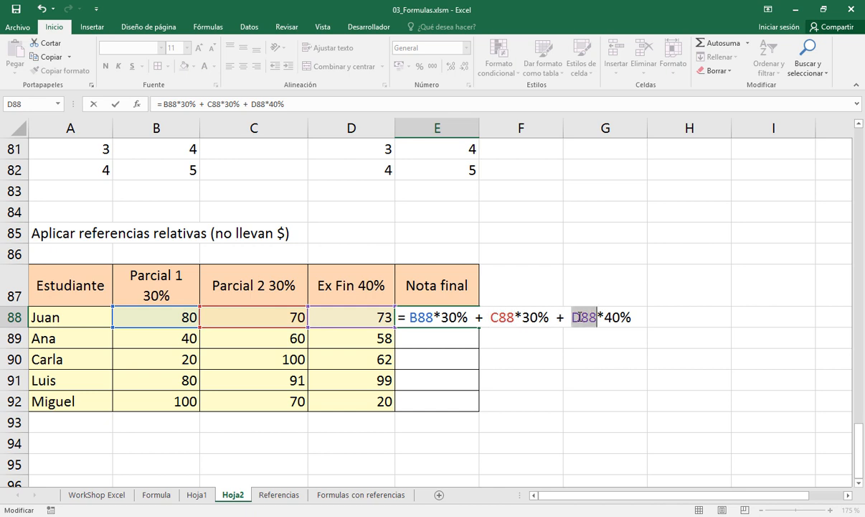
pyautogui.doubleClick(421, 317)
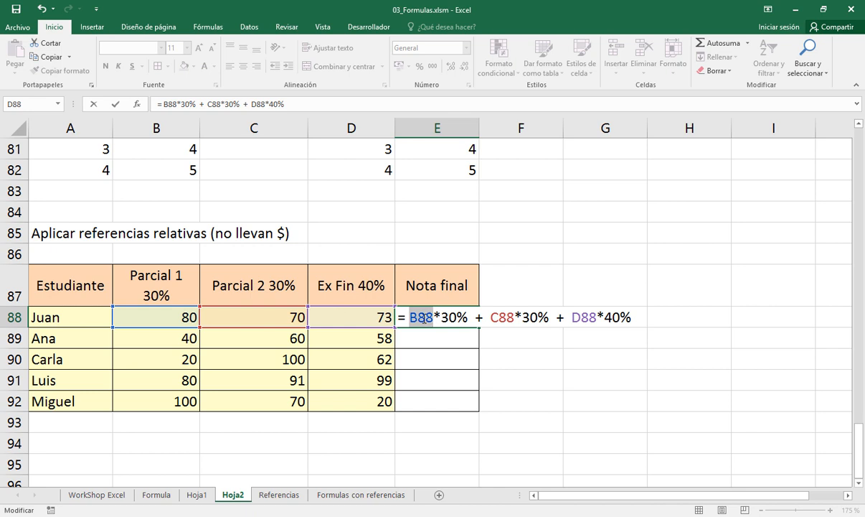
pyautogui.doubleClick(502, 317)
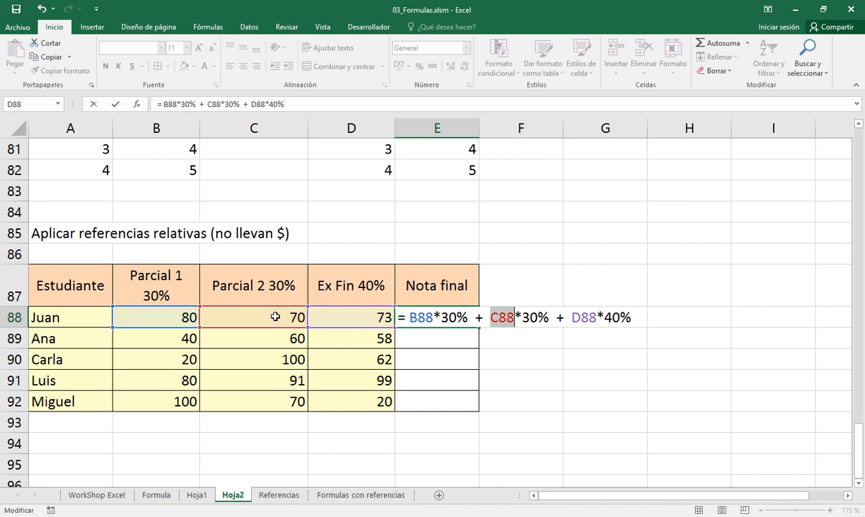
pyautogui.doubleClick(582, 316)
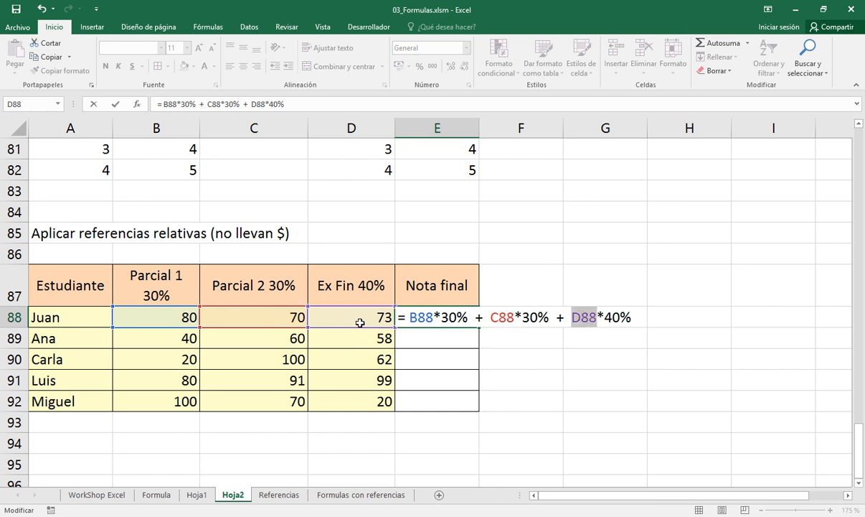
pyautogui.click(632, 313)
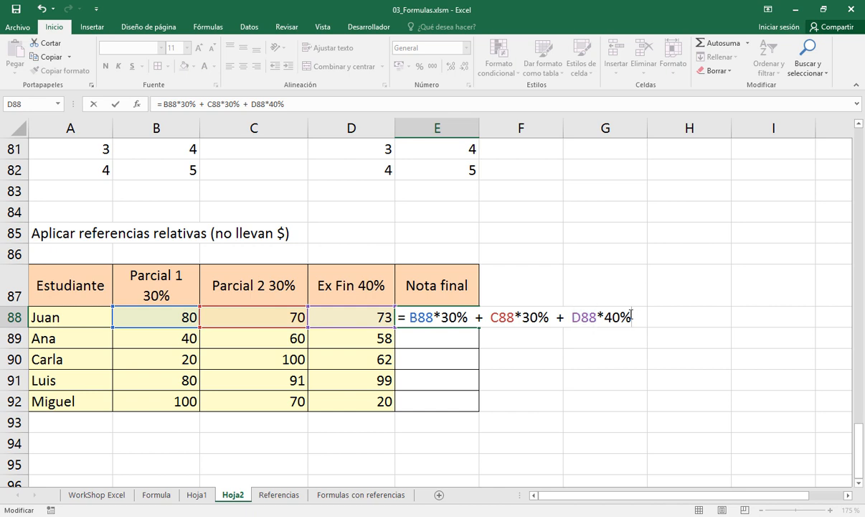
pyautogui.press('Return')
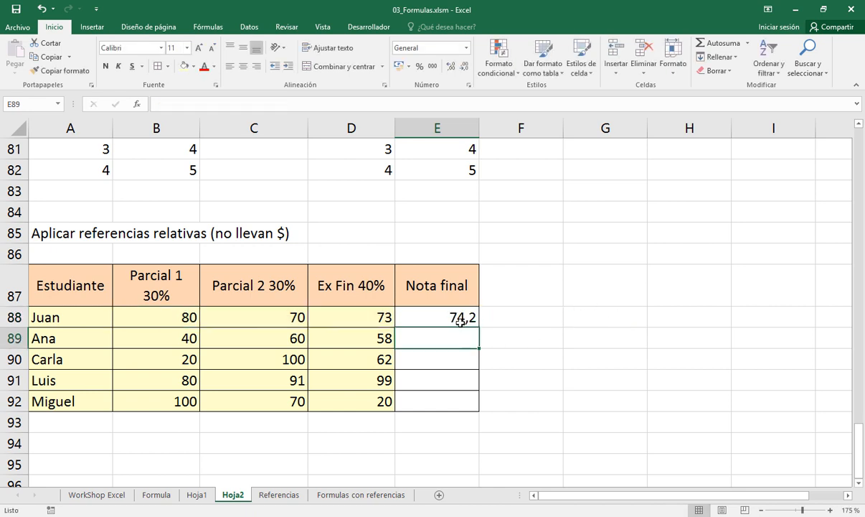
pyautogui.click(457, 318)
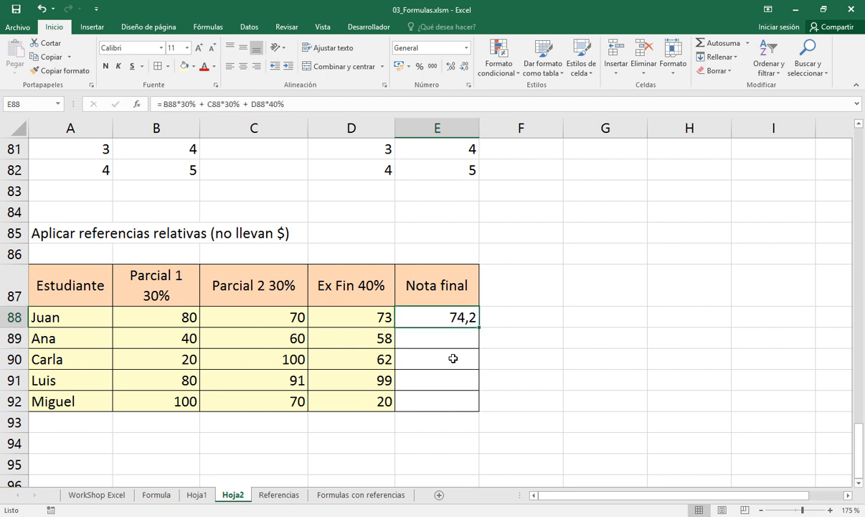
pyautogui.click(436, 338)
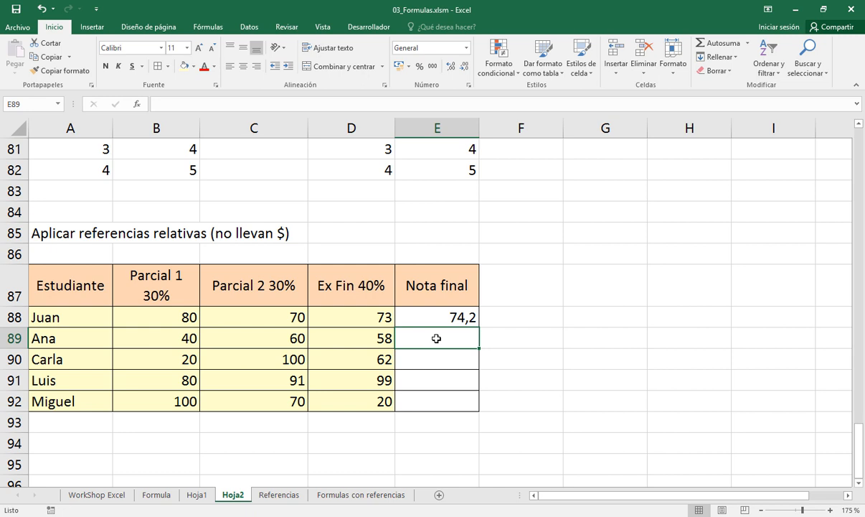
pyautogui.write('=')
pyautogui.click(183, 336)
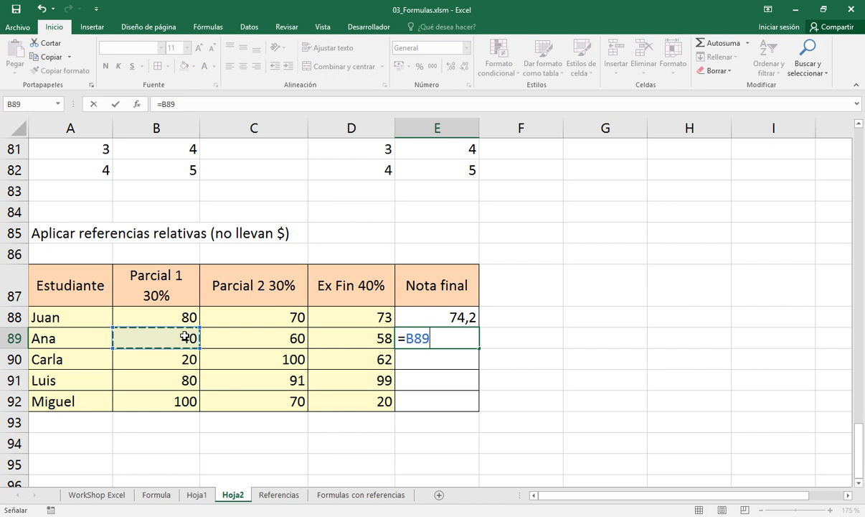
pyautogui.press('Escape')
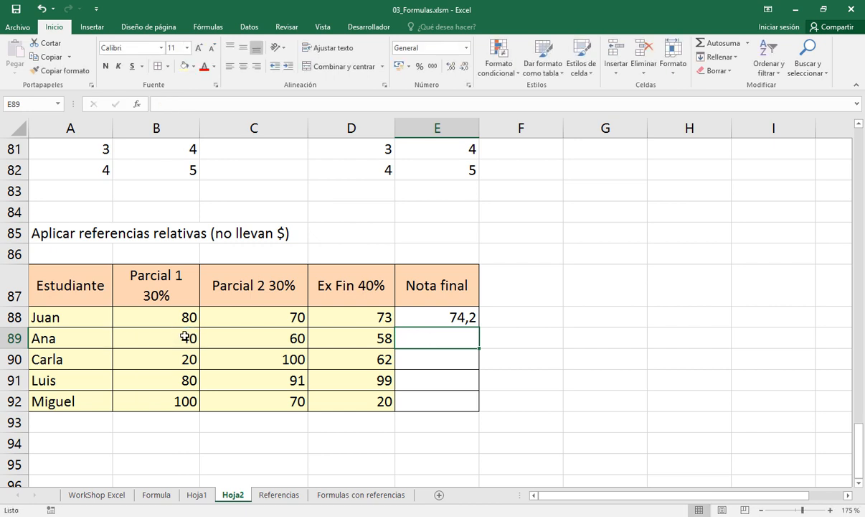
pyautogui.hotkey('shift', 'Down')
pyautogui.hotkey('shift', 'Down')
pyautogui.hotkey('shift', 'Down')
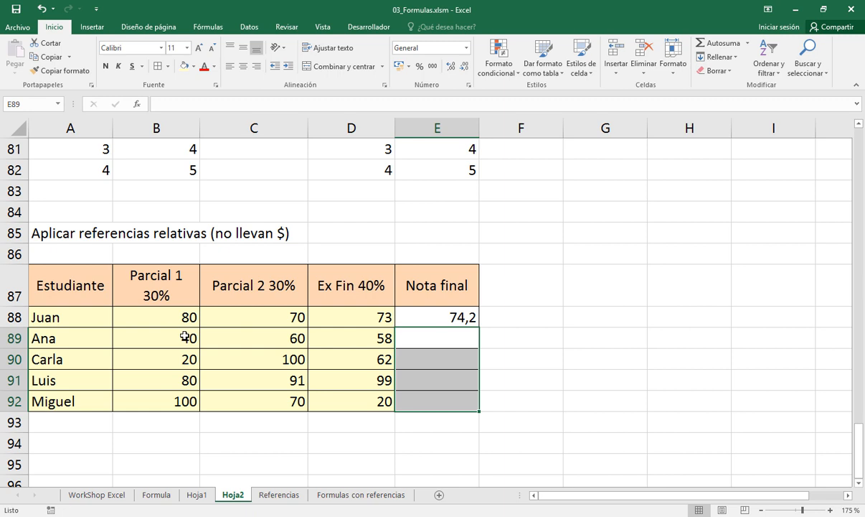
# Copy the final grade formula from E88 to the remaining students' cells E89:E92
pyautogui.click(435, 318)
pyautogui.hotkey('ctrl', 'c')
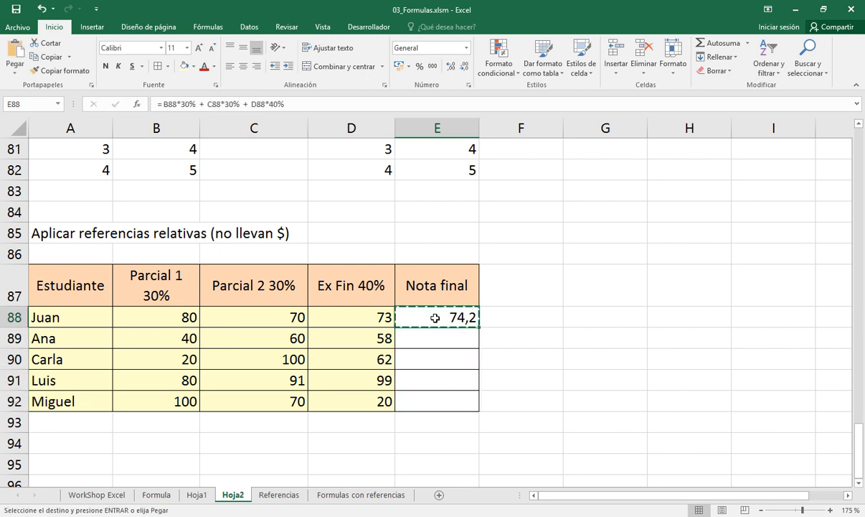
pyautogui.press('Down')
pyautogui.hotkey('shift', 'Down')
pyautogui.hotkey('shift', 'Down')
pyautogui.hotkey('shift', 'Down')
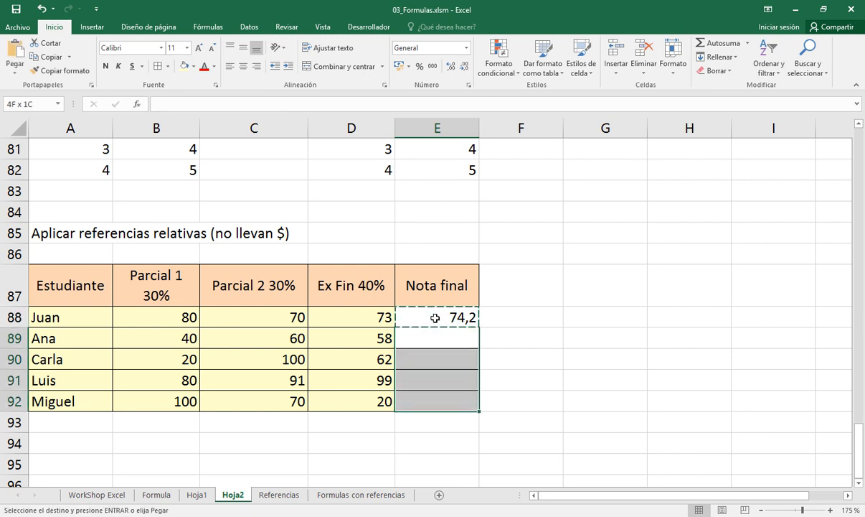
pyautogui.press('Return')
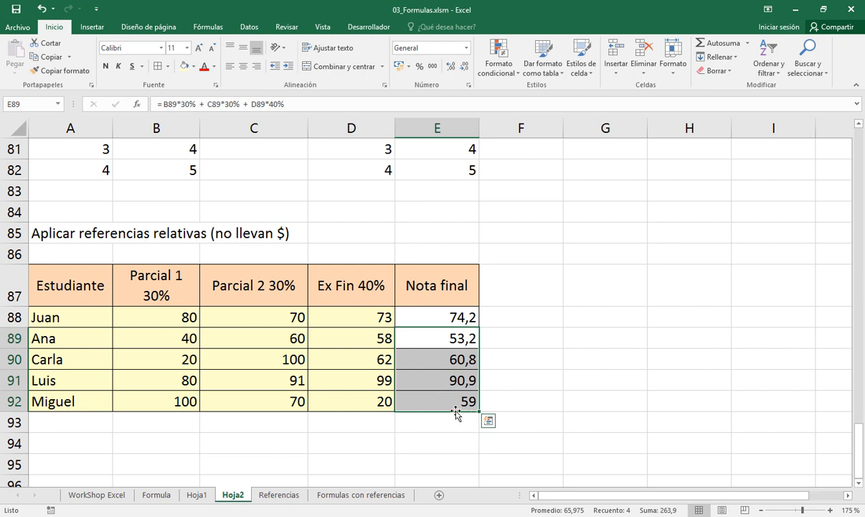
# Open the copied formula in E92 to examine which cells it references
pyautogui.click(429, 403)
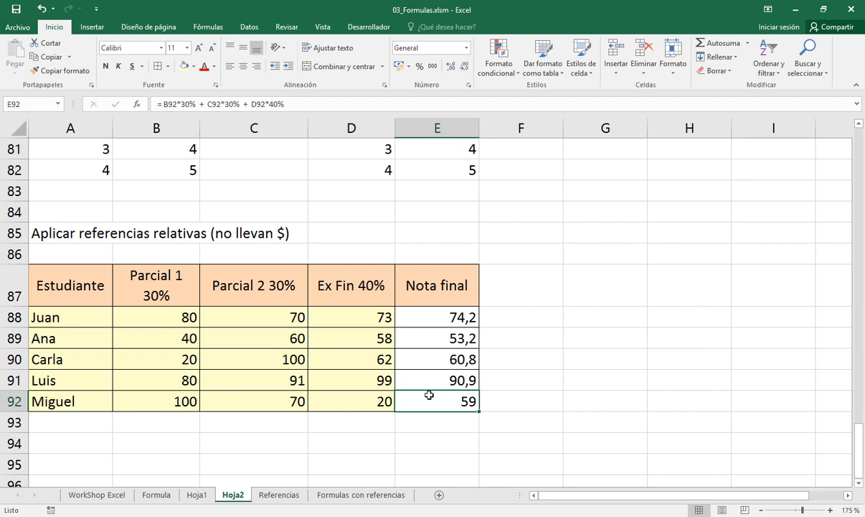
pyautogui.press('F2')
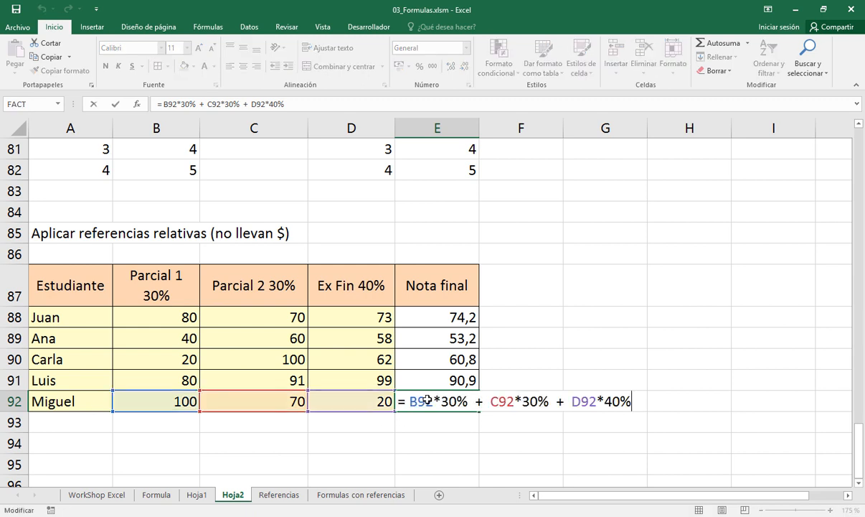
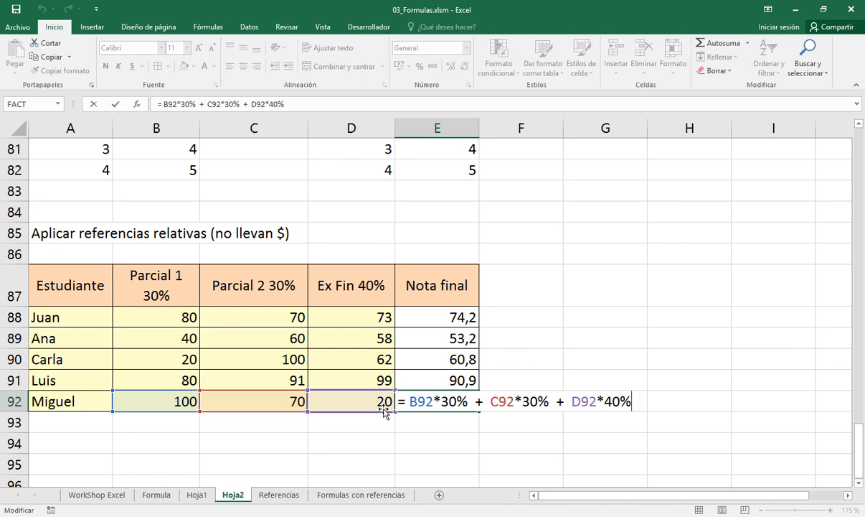
# Undo the paste of the final grade formula into E89:E92 and check the original formula in E88
pyautogui.hotkey('ctrl', 'Return')
pyautogui.hotkey('ctrl', 'z')
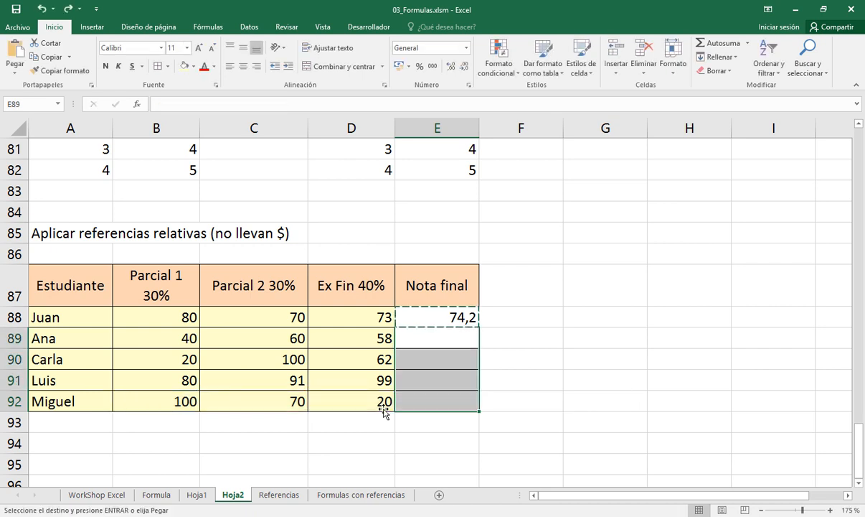
pyautogui.press('Escape')
pyautogui.doubleClick(434, 316)
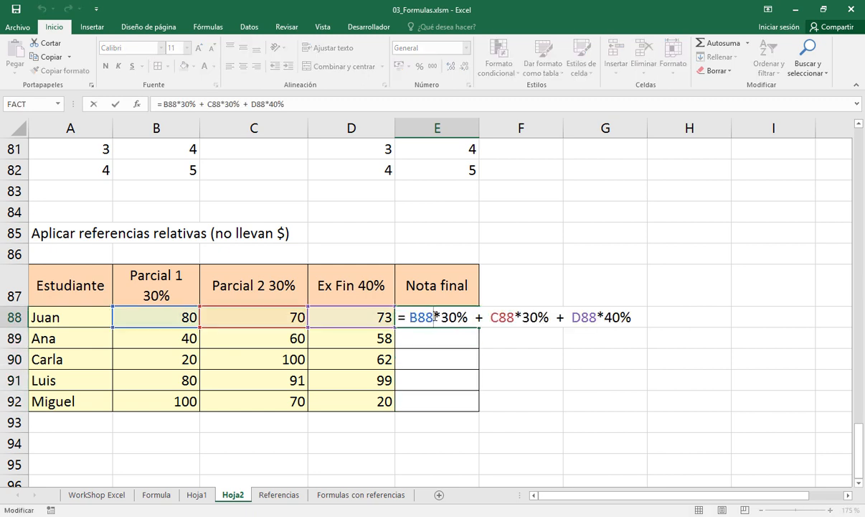
pyautogui.press('Escape')
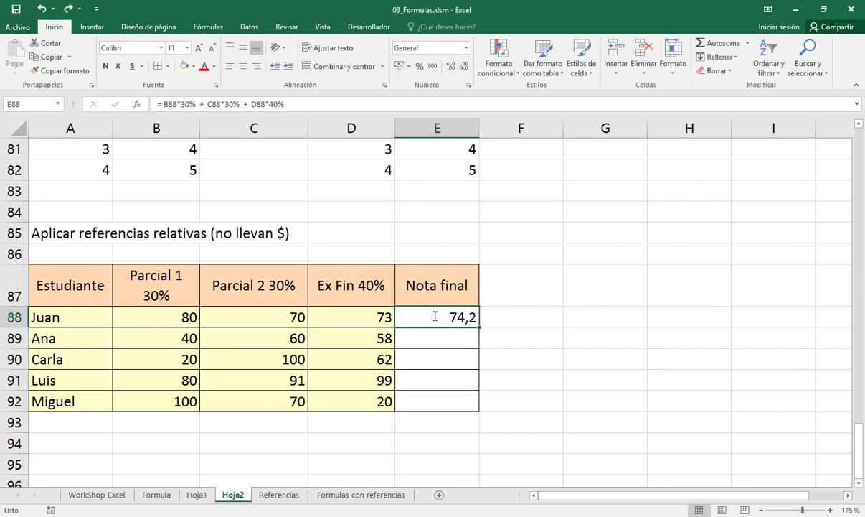
# Fill the final grade formula from E88 down to the remaining students' cells through E92
pyautogui.moveTo(429, 334); pyautogui.dragTo(432, 397)
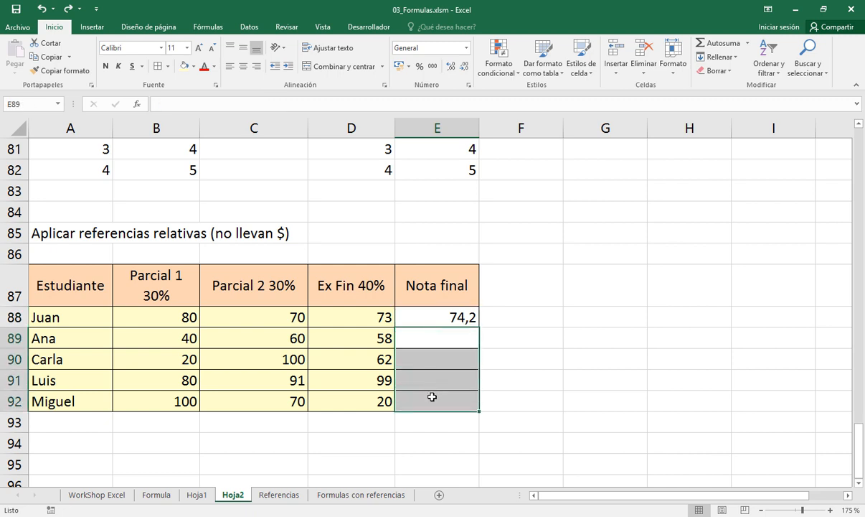
pyautogui.click(421, 318)
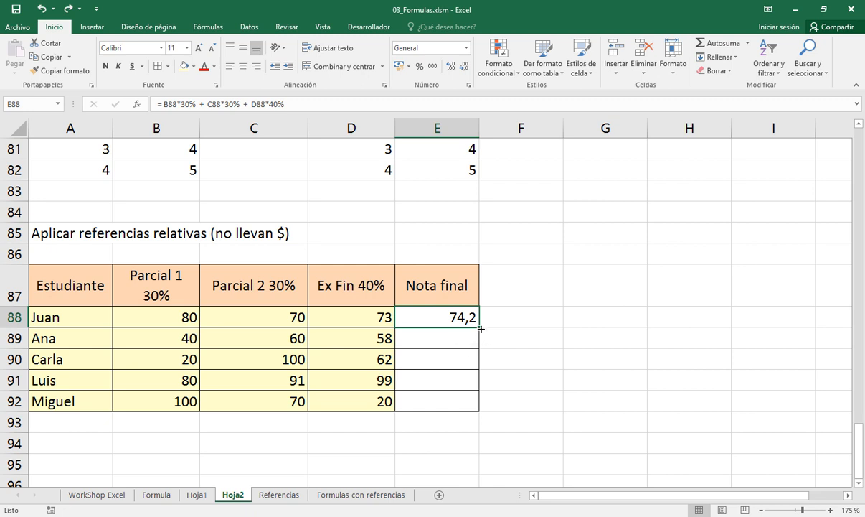
pyautogui.moveTo(481, 328); pyautogui.dragTo(484, 405)
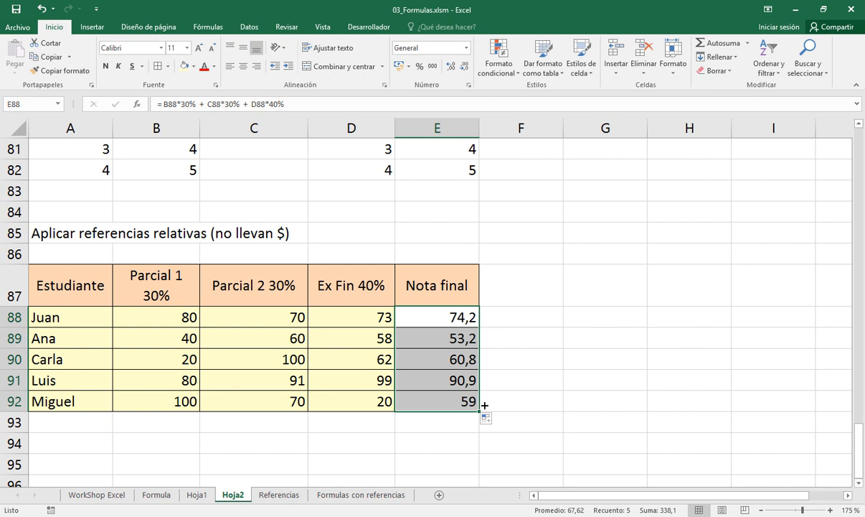
# Examine which cells the filled formula in E90 and the original formula in E88 reference
pyautogui.click(436, 360)
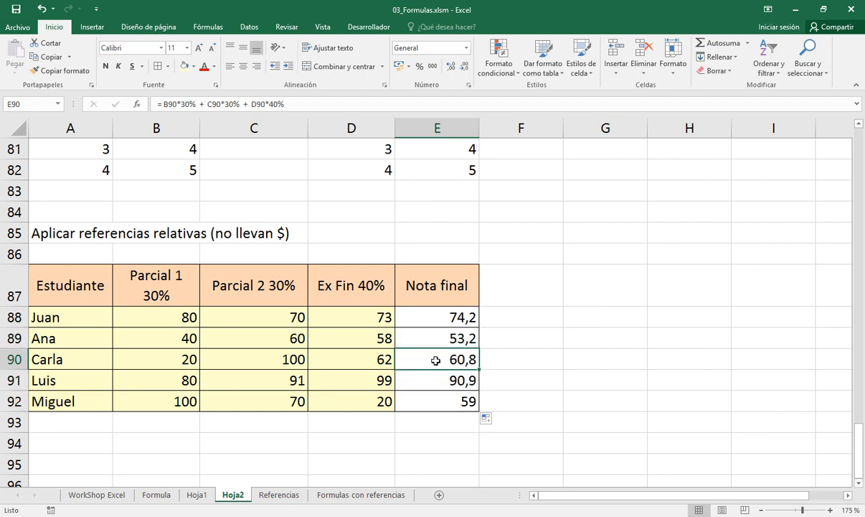
pyautogui.doubleClick(436, 360)
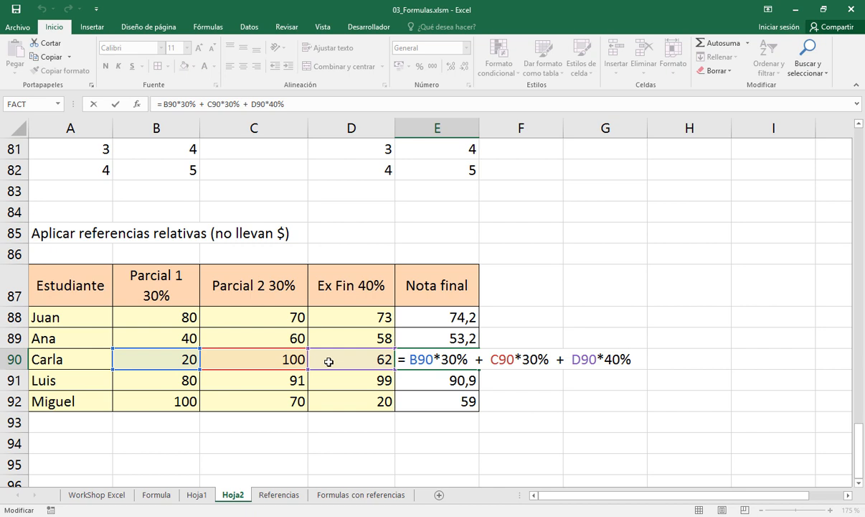
pyautogui.hotkey('ctrl', 'Return')
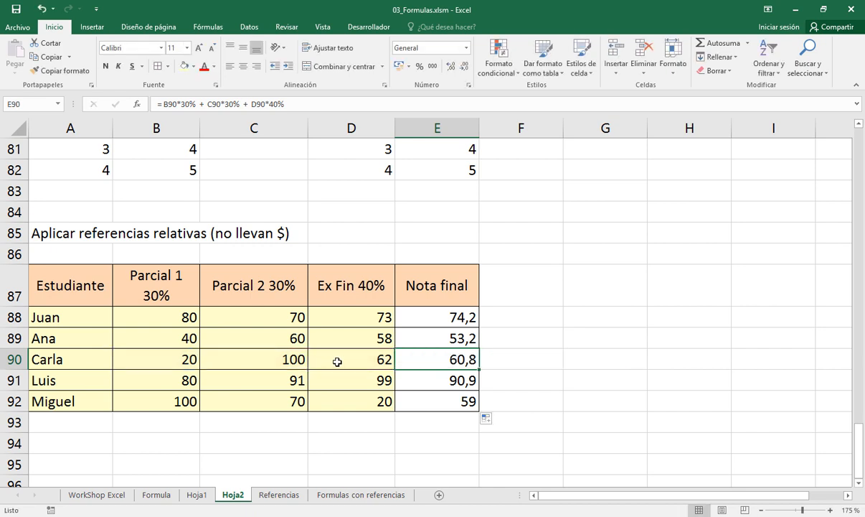
pyautogui.doubleClick(423, 320)
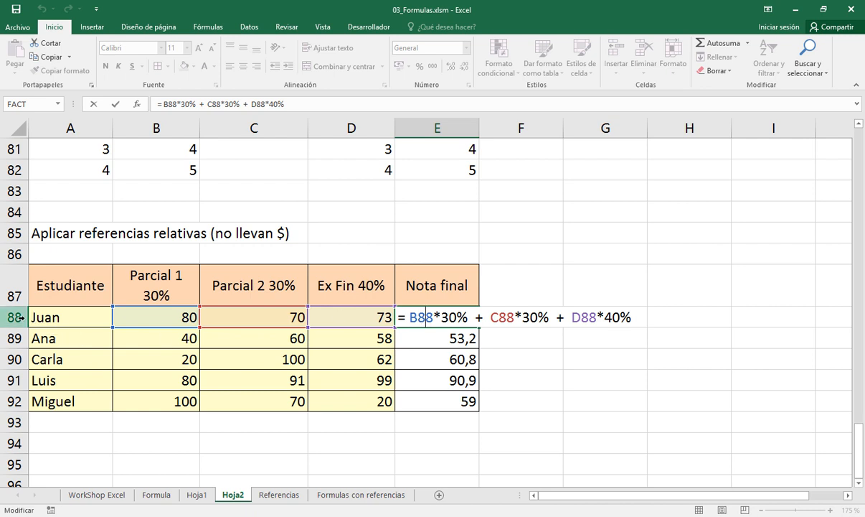
pyautogui.press('Escape')
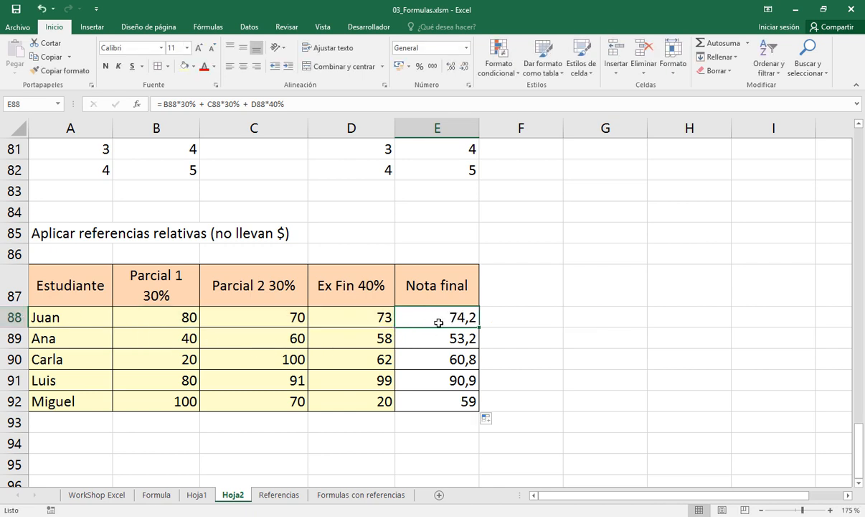
# Compare the row references of the formula in E92 with those of the original formula in E88
pyautogui.press('Down')
pyautogui.press('Down')
pyautogui.press('Down')
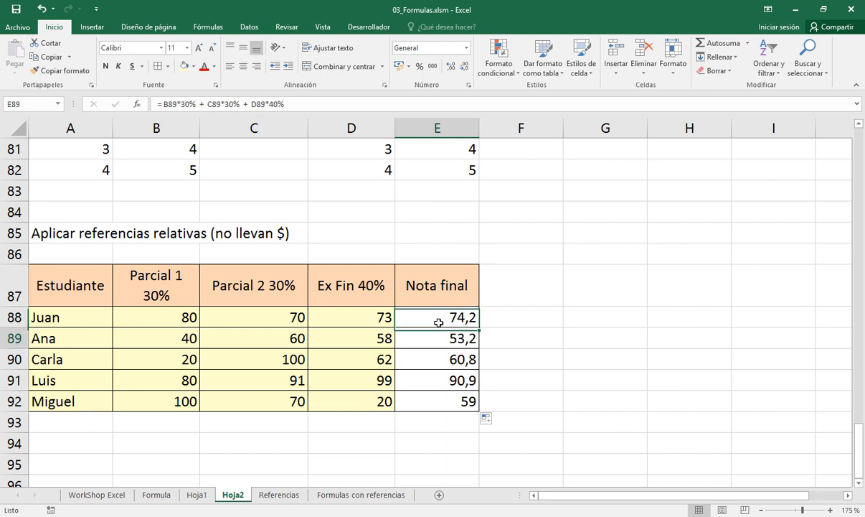
pyautogui.press('Down')
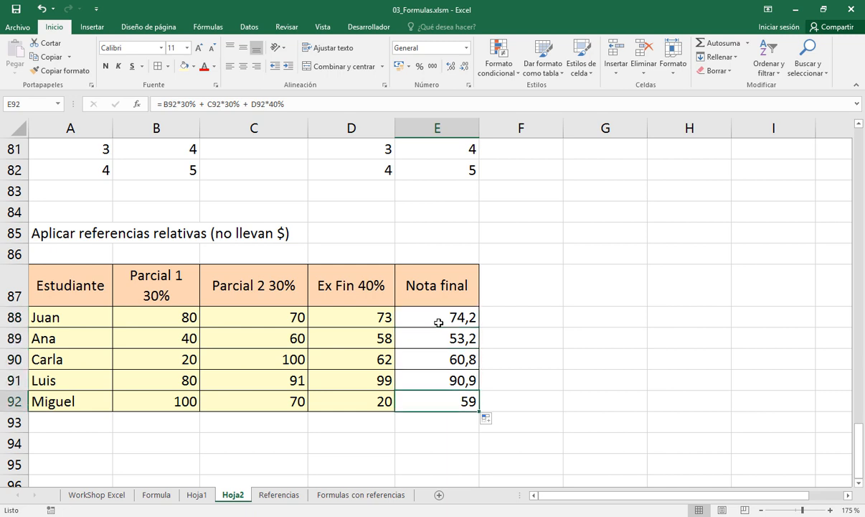
pyautogui.press('F2')
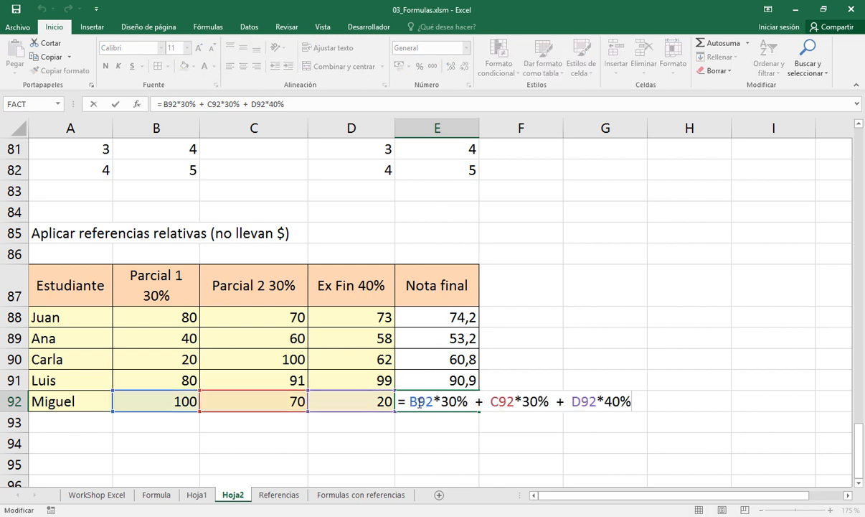
pyautogui.press('Escape')
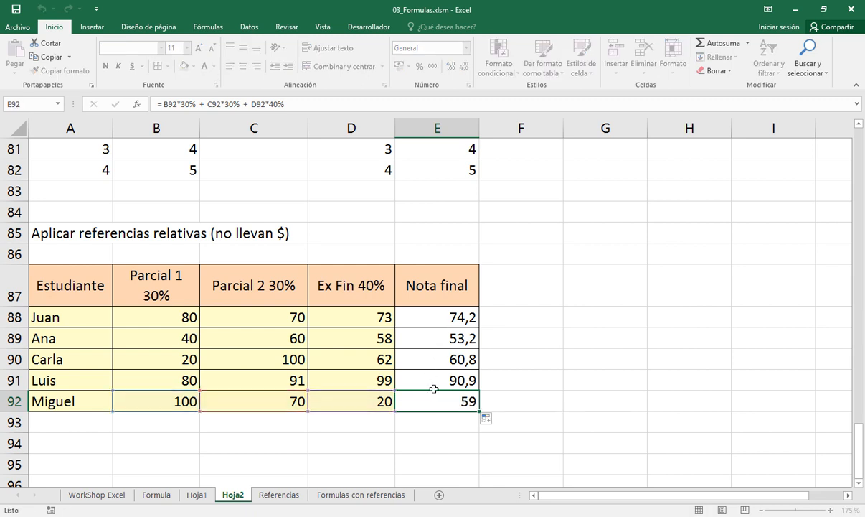
pyautogui.click(423, 313)
pyautogui.press('F2')
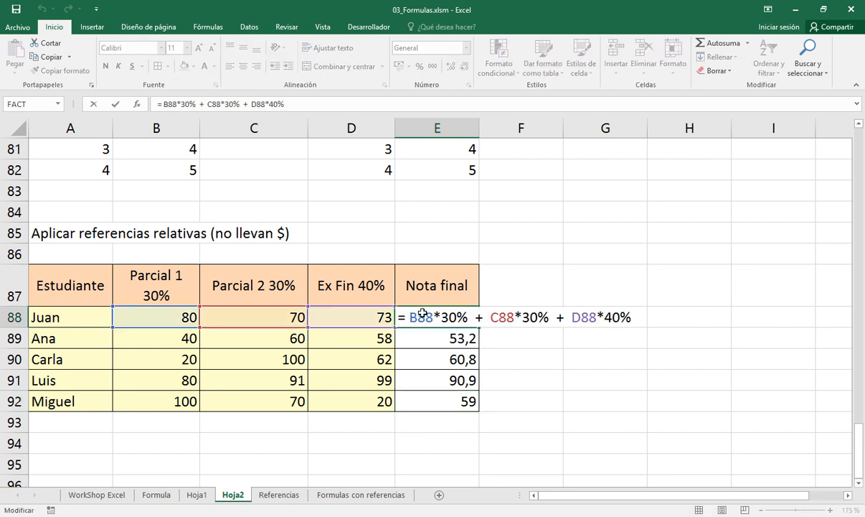
pyautogui.press('Escape')
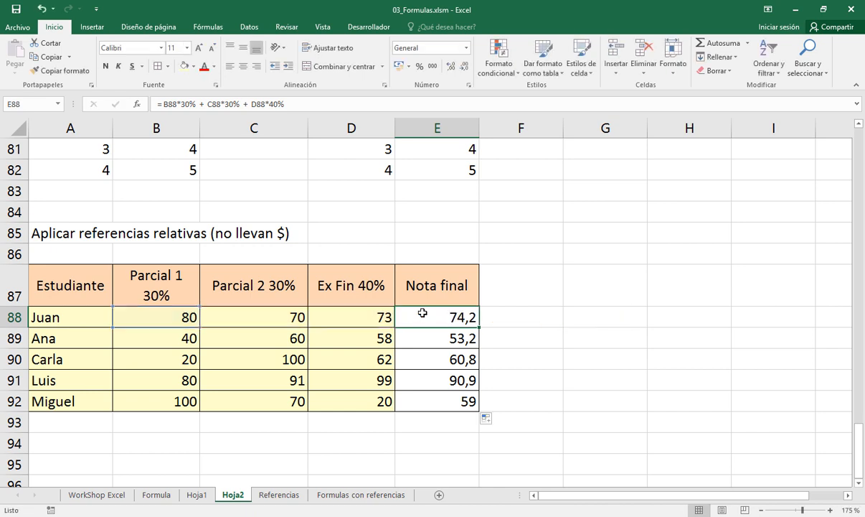
pyautogui.press('Down')
pyautogui.press('Down')
pyautogui.press('Down')
pyautogui.press('Down')
pyautogui.press('F2')
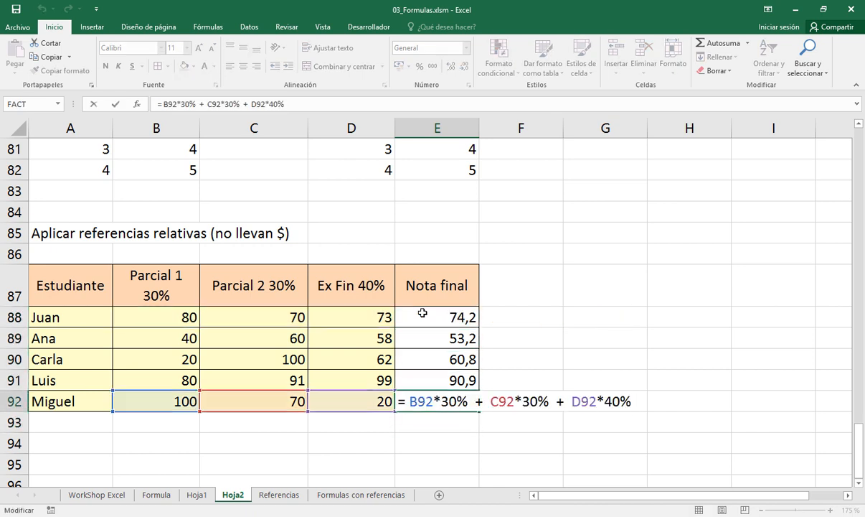
pyautogui.press('Escape')
pyautogui.press('Up')
pyautogui.press('Up')
pyautogui.press('Up')
pyautogui.press('Up')
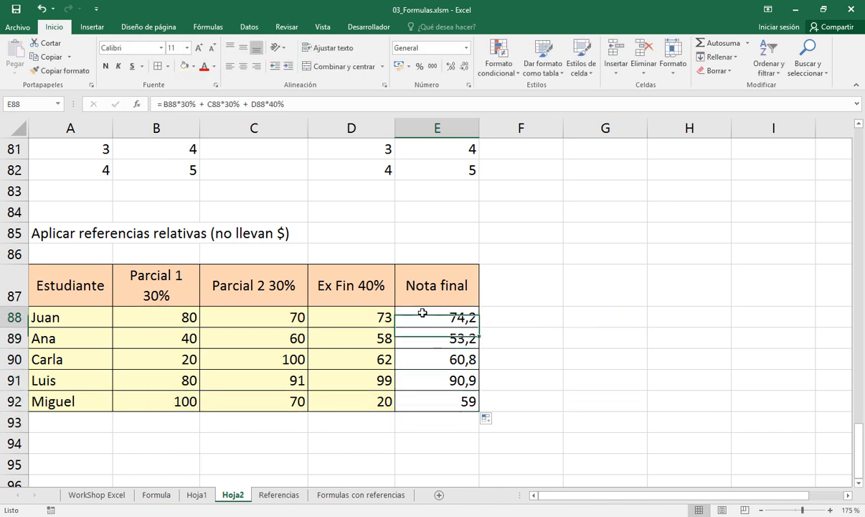
# Copy the final grade formula from E88 one column across into F88
pyautogui.hotkey('ctrl', 'c')
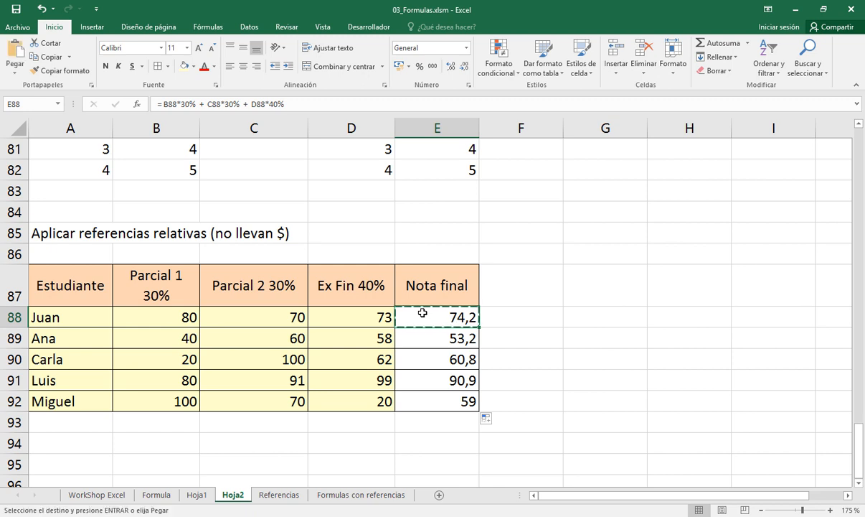
pyautogui.press('Right')
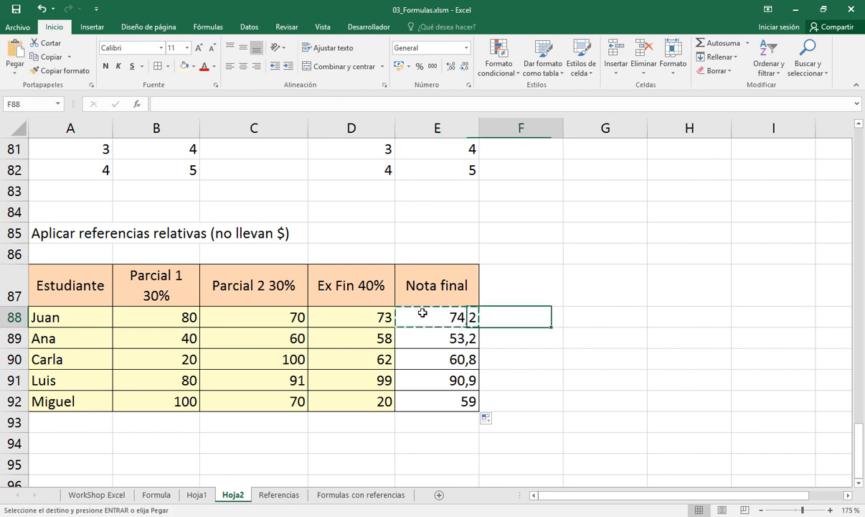
pyautogui.press('Return')
# Convert the formula in F88 to plain text by adding an apostrophe before the equals sign
pyautogui.press('F2')
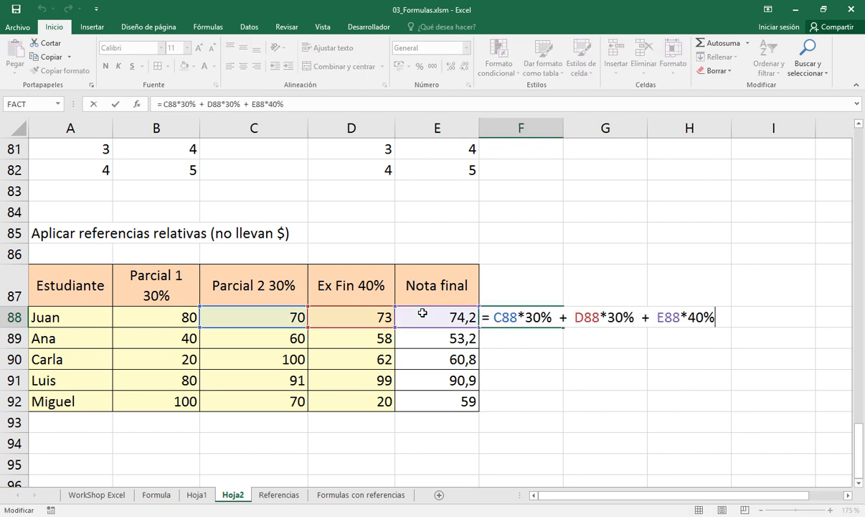
pyautogui.hotkey('ctrl', 'shift', 'Right')
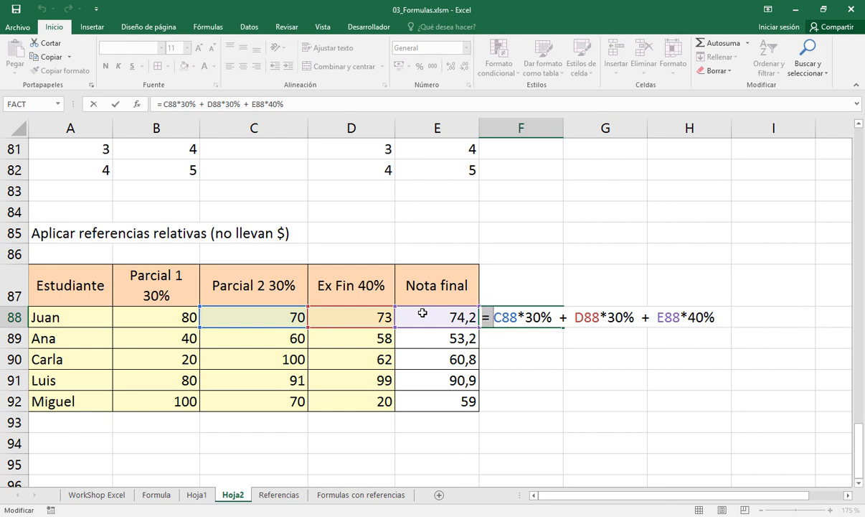
pyautogui.press('Left')
pyautogui.press('Left')
pyautogui.press('Return')
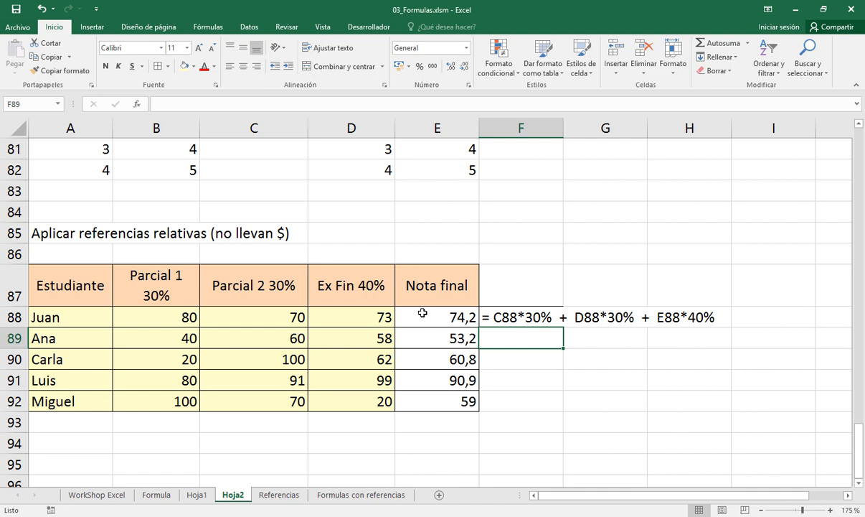
# Color the row number 88 red in the references C88, D88 and E88 of the F88 formula text
pyautogui.press('Up')
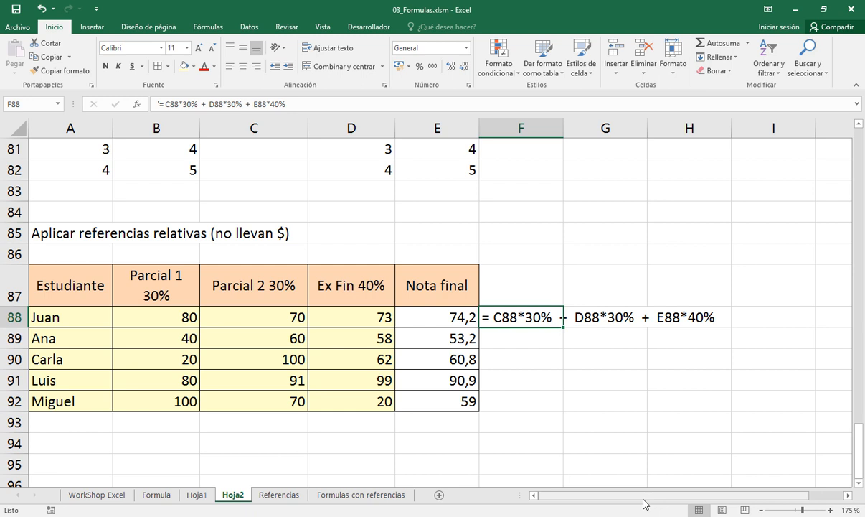
pyautogui.press('F2')
pyautogui.press('Left')
pyautogui.press('Left')
pyautogui.press('Left')
pyautogui.press('Left')
pyautogui.press('Left')
pyautogui.press('Left')
pyautogui.press('Left')
pyautogui.press('Left')
pyautogui.press('Left')
pyautogui.press('Left')
pyautogui.press('Left')
pyautogui.press('Left')
pyautogui.press('Left')
pyautogui.press('Left')
pyautogui.press('Left')
pyautogui.press('Left')
pyautogui.press('Left')
pyautogui.press('Left')
pyautogui.press('Left')
pyautogui.press('Left')
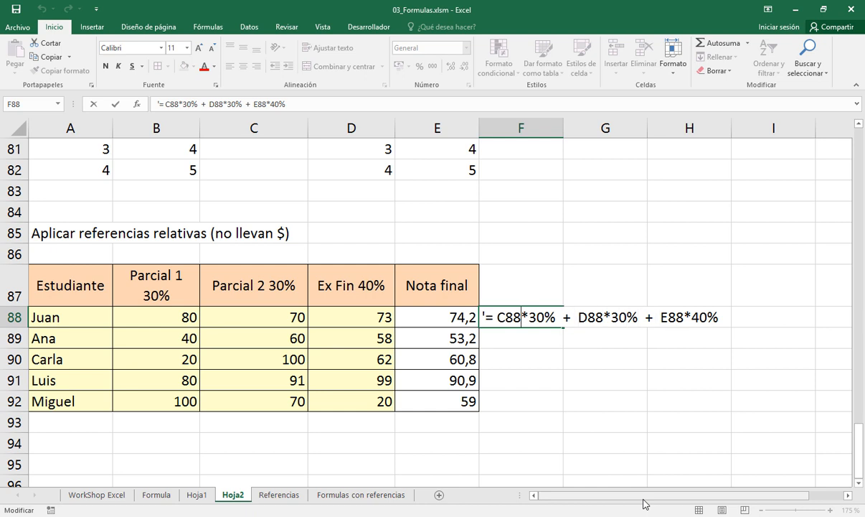
pyautogui.hotkey('shift', 'Left')
pyautogui.hotkey('shift', 'Left')
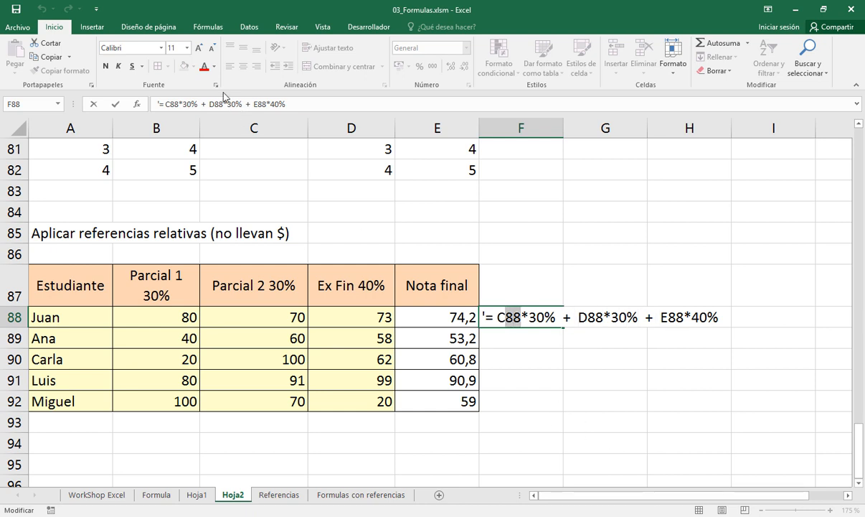
pyautogui.click(203, 66)
pyautogui.moveTo(589, 319); pyautogui.dragTo(604, 318)
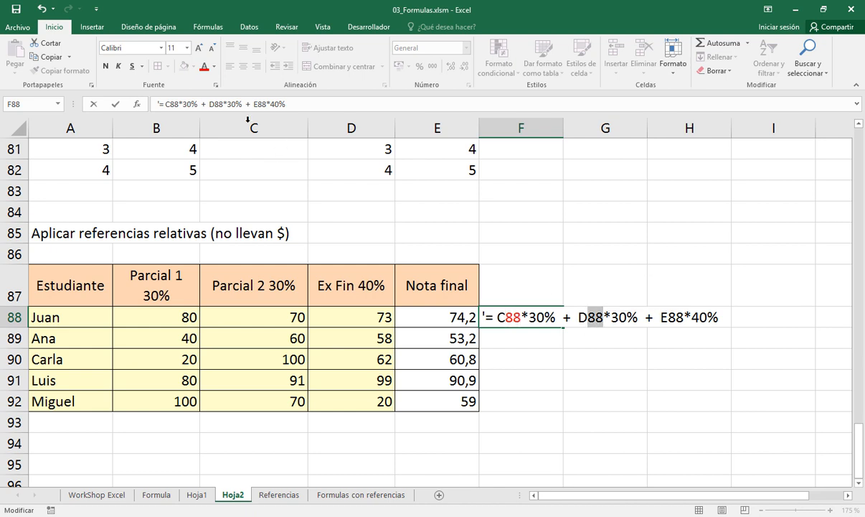
pyautogui.click(204, 66)
pyautogui.moveTo(668, 319); pyautogui.dragTo(684, 318)
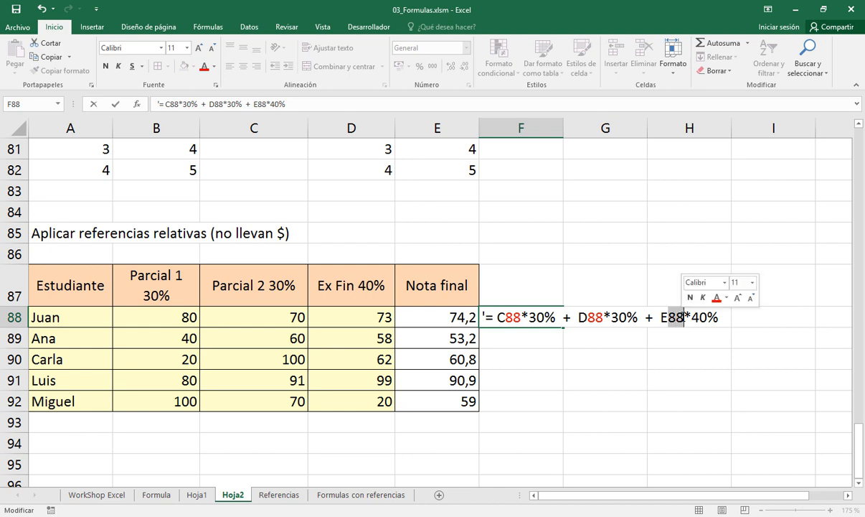
pyautogui.click(205, 67)
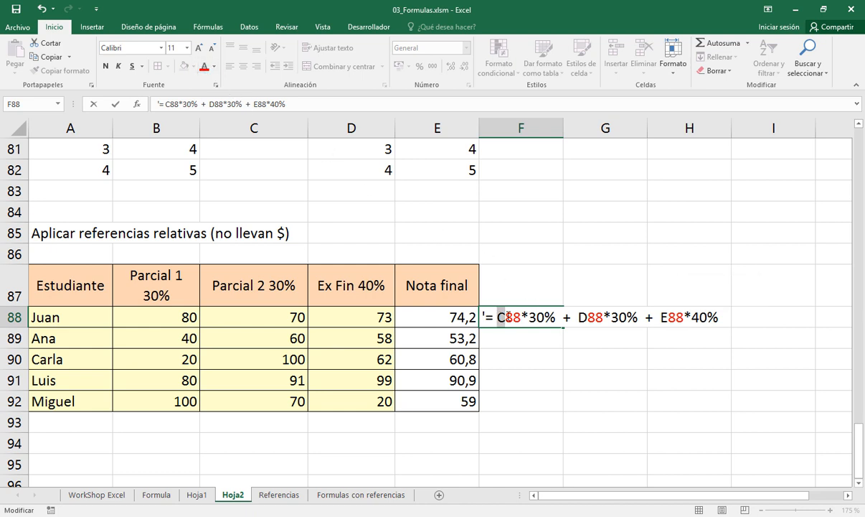
pyautogui.moveTo(505, 317)
pyautogui.mouseDown()
pyautogui.moveTo(521, 319)
pyautogui.moveTo(500, 317)
pyautogui.mouseUp()
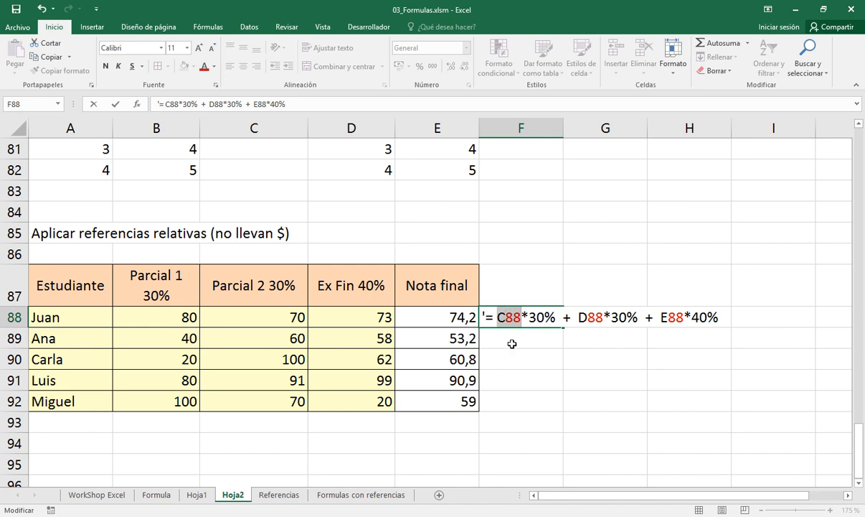
pyautogui.press('Return')
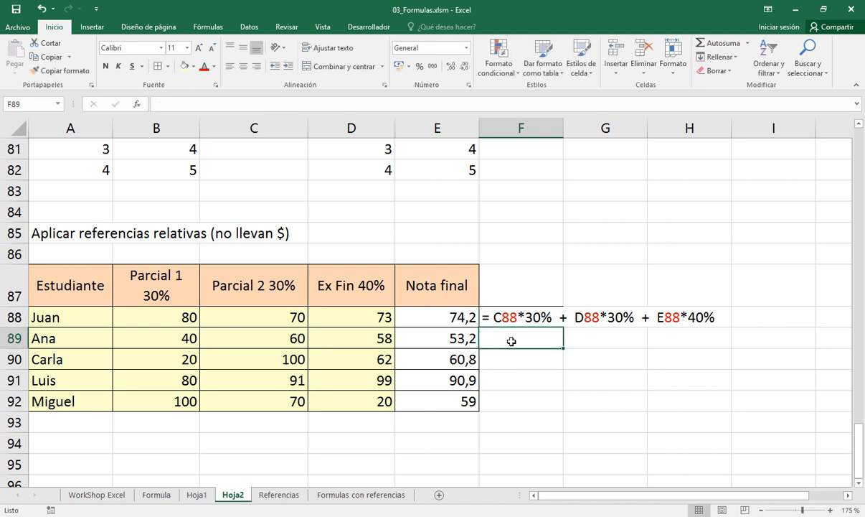
# Copy the formula text with its red row numbers from F88 into F89
pyautogui.press('Up')
pyautogui.hotkey('ctrl', 'c')
pyautogui.press('Down')
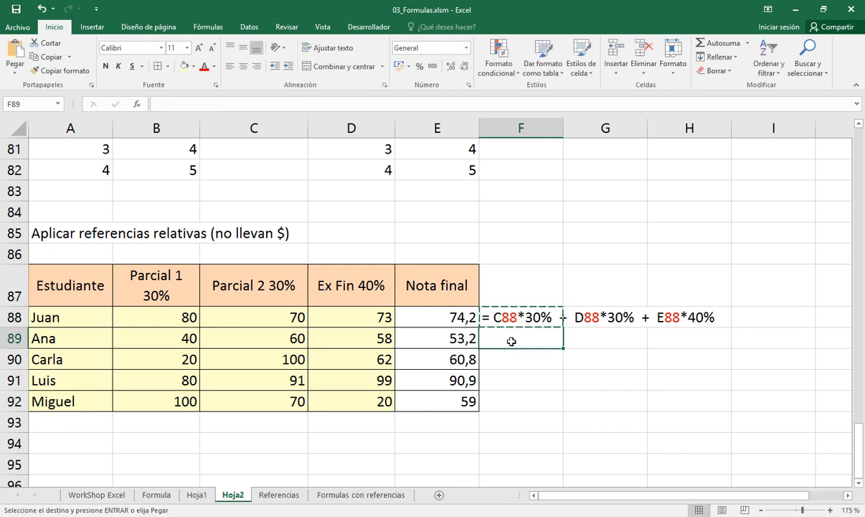
pyautogui.press('Return')
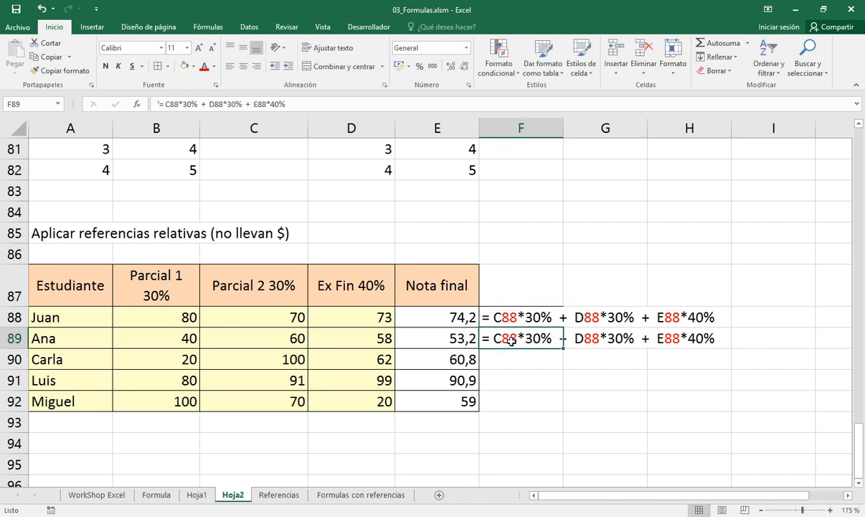
# Change the row number to 89 in all three cell references of the F89 formula text
pyautogui.press('F2')
pyautogui.press('Left')
pyautogui.press('Left')
pyautogui.press('Left')
pyautogui.press('Left')
pyautogui.press('Left')
pyautogui.press('Left')
pyautogui.press('Left')
pyautogui.press('Left')
pyautogui.press('Left')
pyautogui.press('Left')
pyautogui.press('Left')
pyautogui.press('Left')
pyautogui.press('Left')
pyautogui.press('Left')
pyautogui.press('Left')
pyautogui.press('Left')
pyautogui.press('Left')
pyautogui.press('Left')
pyautogui.press('Left')
pyautogui.press('Left')
pyautogui.press('Left')
pyautogui.press('Left')
pyautogui.press('Left')
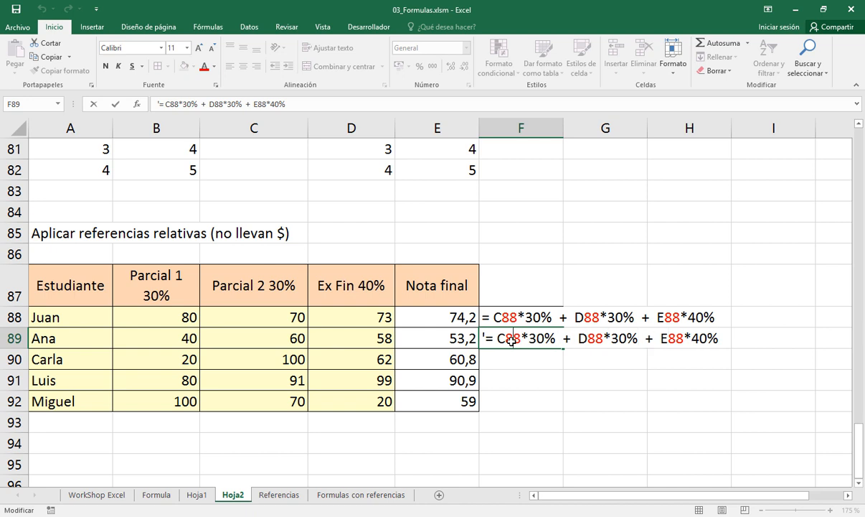
pyautogui.press('Delete')
pyautogui.write('9')
pyautogui.press('Right')
pyautogui.press('Right')
pyautogui.press('Right')
pyautogui.press('Right')
pyautogui.press('Right')
pyautogui.press('Right')
pyautogui.press('Right')
pyautogui.press('Right')
pyautogui.press('Right')
pyautogui.press('Right')
pyautogui.press('Right')
pyautogui.press('Right')
pyautogui.press('Right')
pyautogui.press('Right')
pyautogui.press('Right')
pyautogui.press('Right')
pyautogui.press('Right')
pyautogui.press('Right')
pyautogui.press('Right')
pyautogui.press('BackSpace')
pyautogui.write('9')
pyautogui.press('Return')
pyautogui.press('Up')
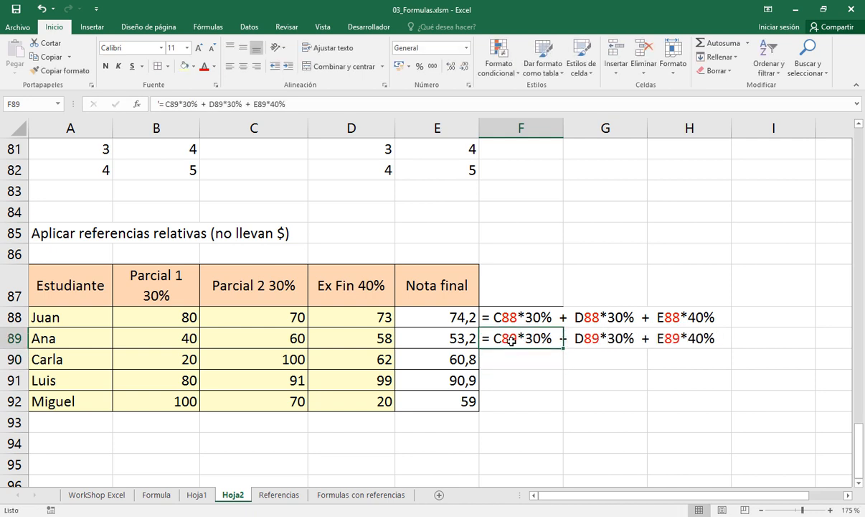
# Copy the formula text from F89 into F92
pyautogui.hotkey('ctrl', 'c')
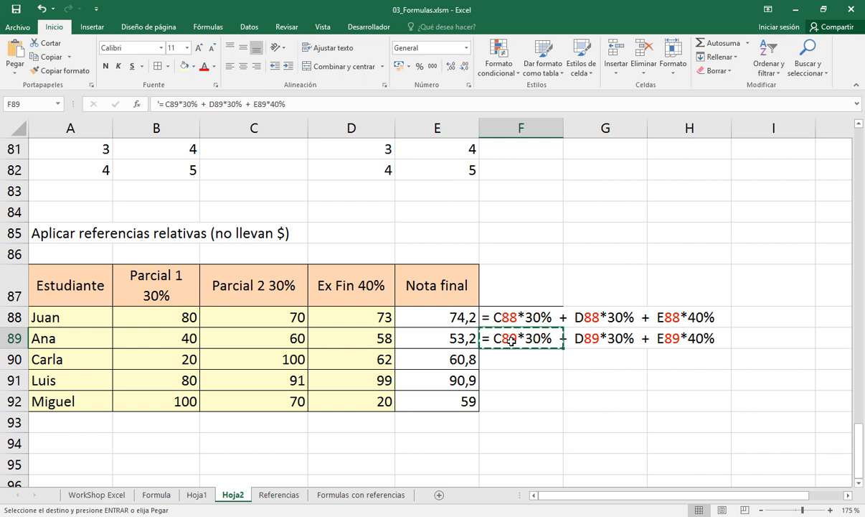
pyautogui.press('Down')
pyautogui.press('Down')
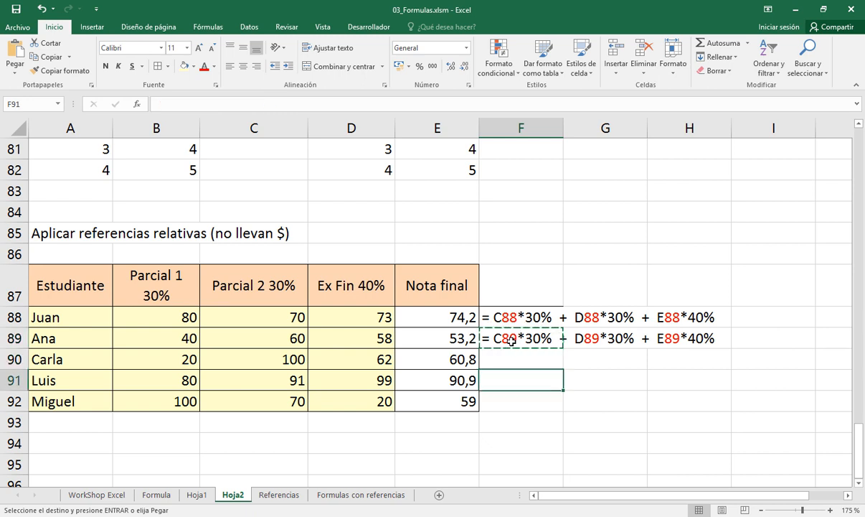
pyautogui.press('Down')
pyautogui.press('Return')
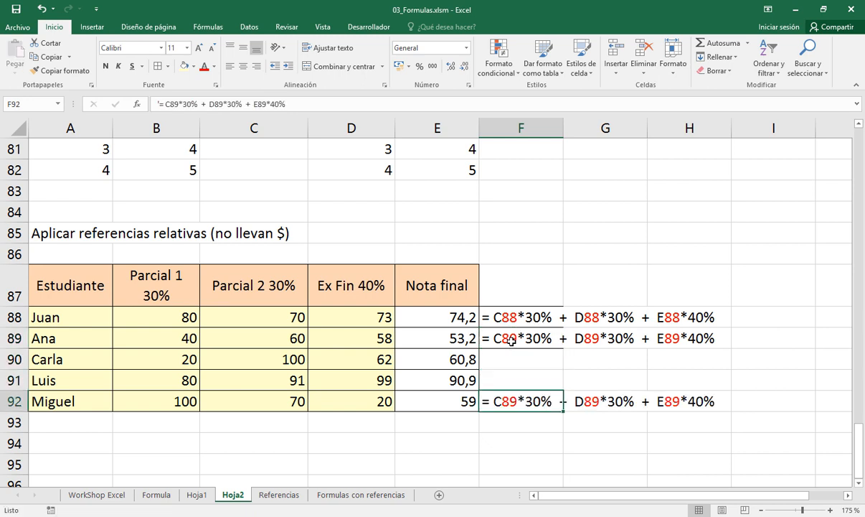
# Edit the F92 formula text so its references read C92, D92 and E92
pyautogui.press('F2')
pyautogui.press('Left')
pyautogui.press('Left')
pyautogui.press('Left')
pyautogui.press('Left')
pyautogui.press('Left')
pyautogui.press('Left')
pyautogui.press('Left')
pyautogui.press('Left')
pyautogui.press('Left')
pyautogui.press('Left')
pyautogui.press('Left')
pyautogui.press('Left')
pyautogui.press('Left')
pyautogui.press('Left')
pyautogui.press('Left')
pyautogui.press('Left')
pyautogui.press('Left')
pyautogui.press('Left')
pyautogui.press('Left')
pyautogui.press('Left')
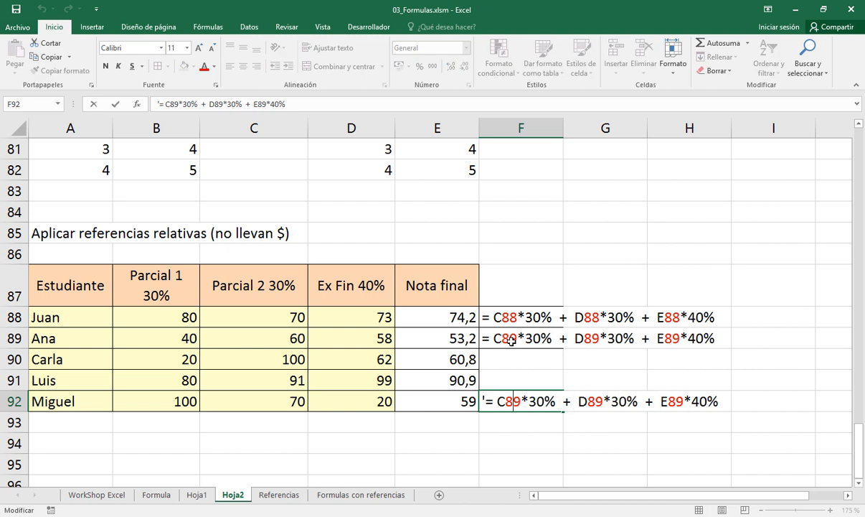
pyautogui.press('BackSpace')
pyautogui.press('BackSpace')
pyautogui.write('92')
pyautogui.press('Right')
pyautogui.press('Right')
pyautogui.press('Right')
pyautogui.press('Right')
pyautogui.press('Right')
pyautogui.press('Right')
pyautogui.press('Right')
pyautogui.press('Right')
pyautogui.press('Right')
pyautogui.press('Right')
pyautogui.press('BackSpace')
pyautogui.press('BackSpace')
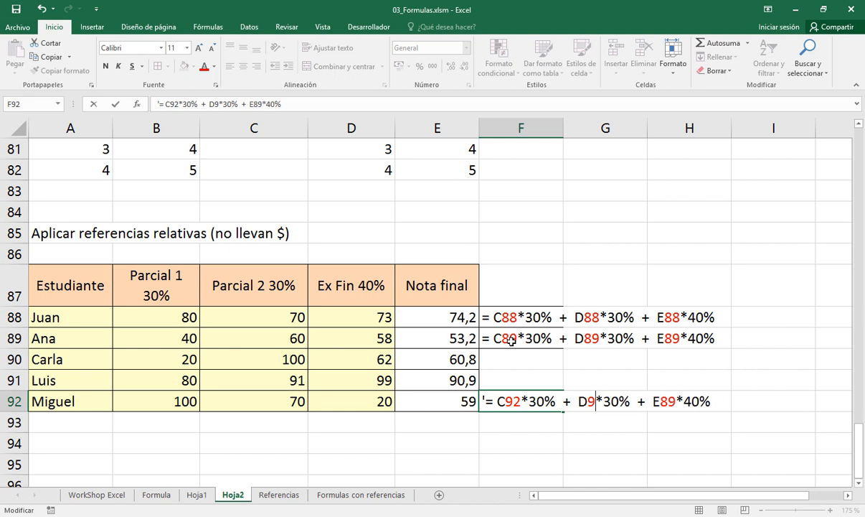
pyautogui.write('92')
pyautogui.press('Right')
pyautogui.press('Right')
pyautogui.press('Right')
pyautogui.press('Right')
pyautogui.press('Right')
pyautogui.press('Right')
pyautogui.press('Right')
pyautogui.press('Right')
pyautogui.press('Right')
pyautogui.press('Right')
pyautogui.press('Right')
pyautogui.press('BackSpace')
pyautogui.write('2')
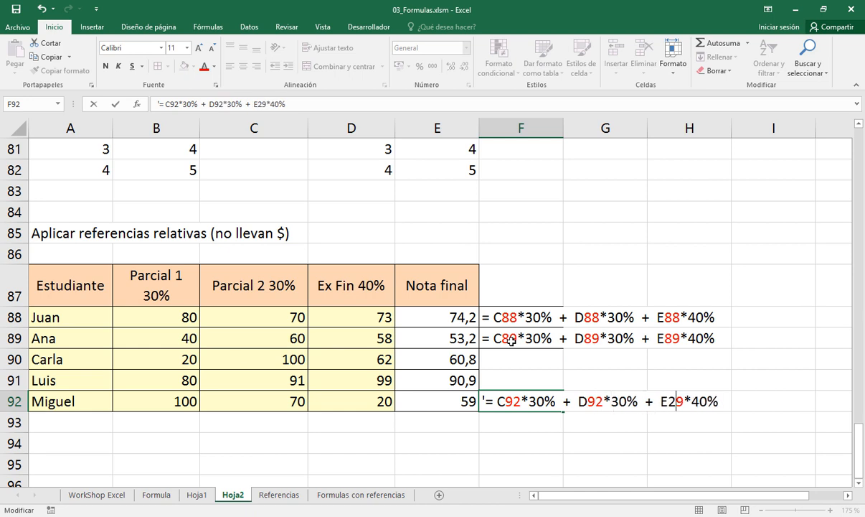
pyautogui.press('BackSpace')
pyautogui.press('Right')
pyautogui.write('2')
pyautogui.hotkey('ctrl', 'Return')
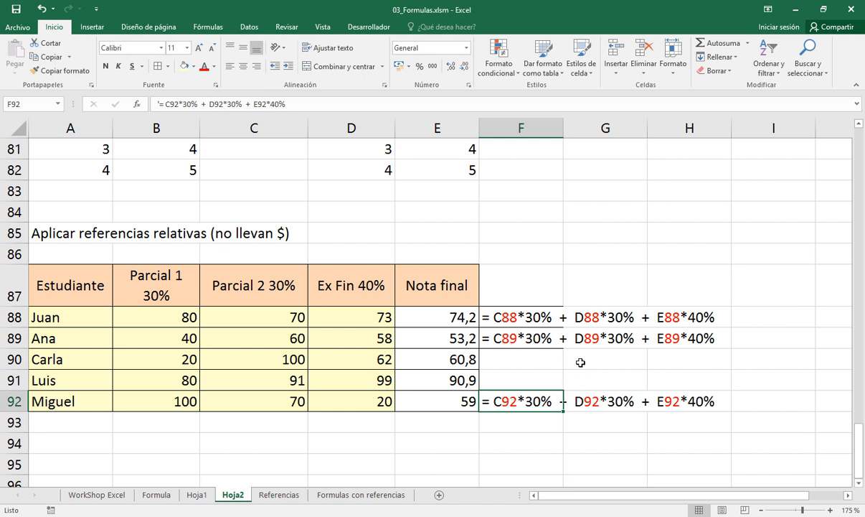
# Remove all borders from the formula text cells F88:F92
pyautogui.moveTo(543, 319); pyautogui.dragTo(546, 401)
pyautogui.click(167, 66)
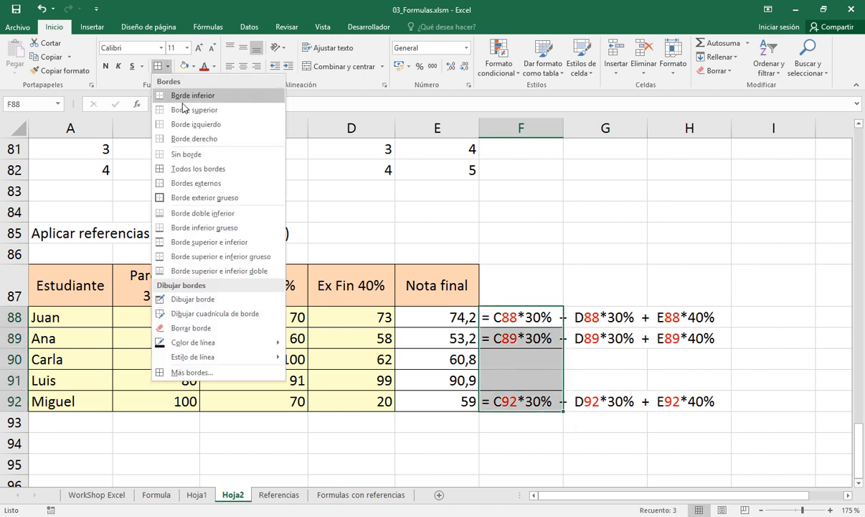
pyautogui.click(186, 154)
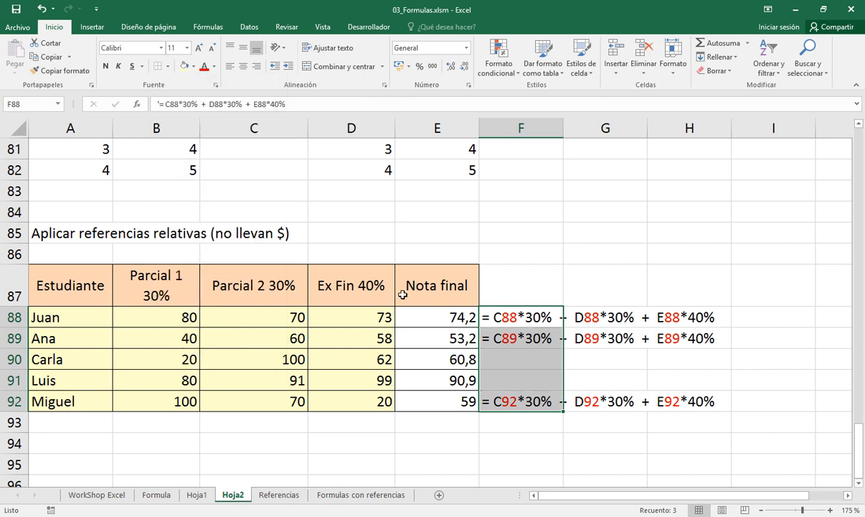
pyautogui.click(403, 294)
# Apply all borders to the final grade cells E88:E92
pyautogui.moveTo(454, 317); pyautogui.dragTo(450, 401)
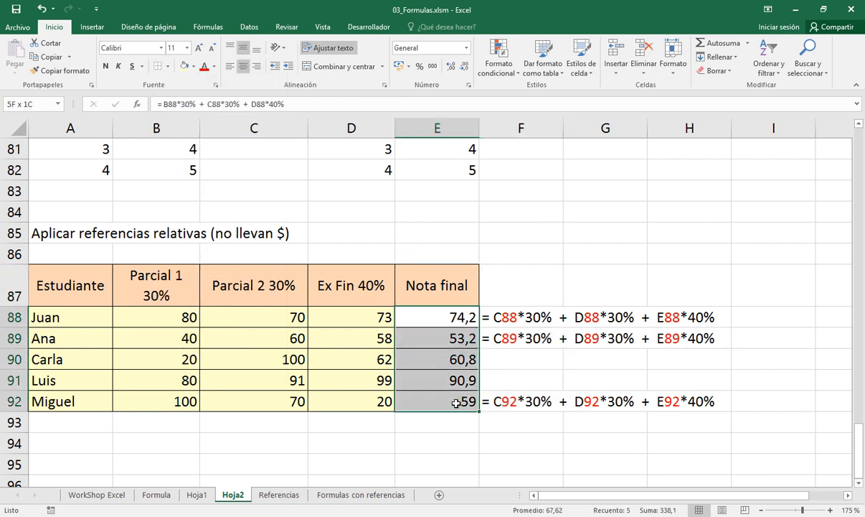
pyautogui.click(167, 67)
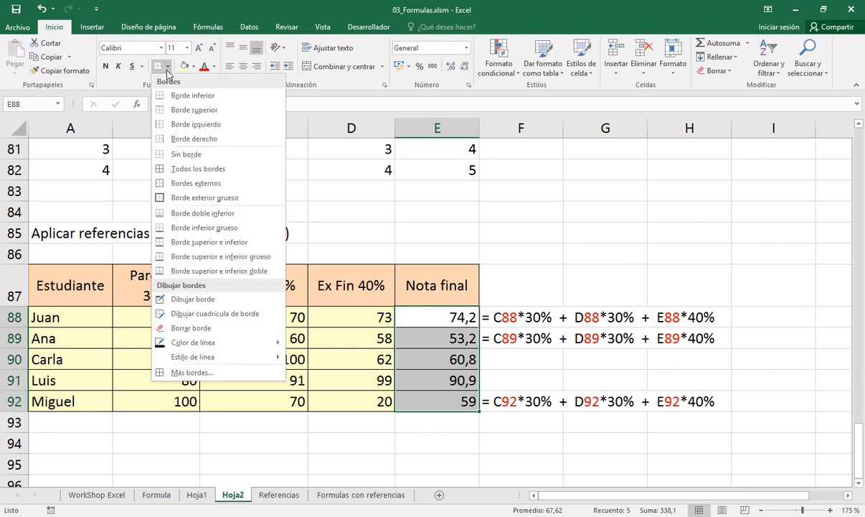
pyautogui.click(172, 169)
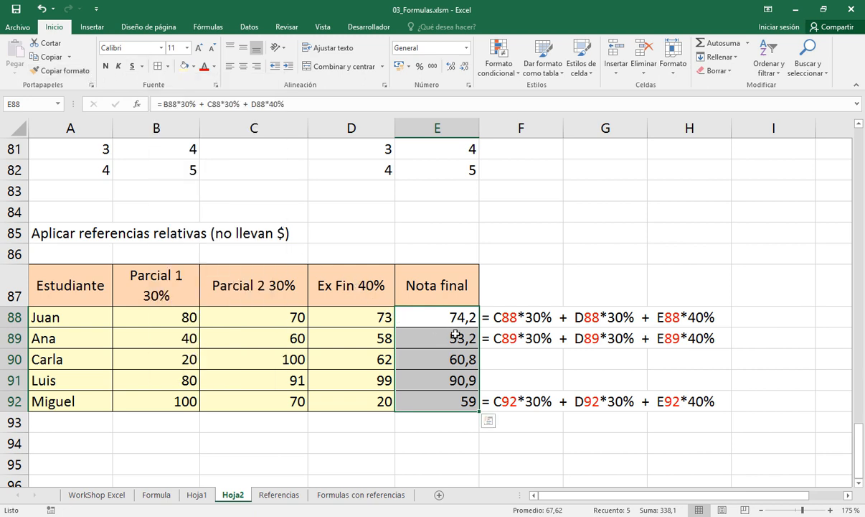
# Enter the heading "Movido a traves de filas, entonces cambia la fila" in F87, above the formula texts
pyautogui.click(507, 322)
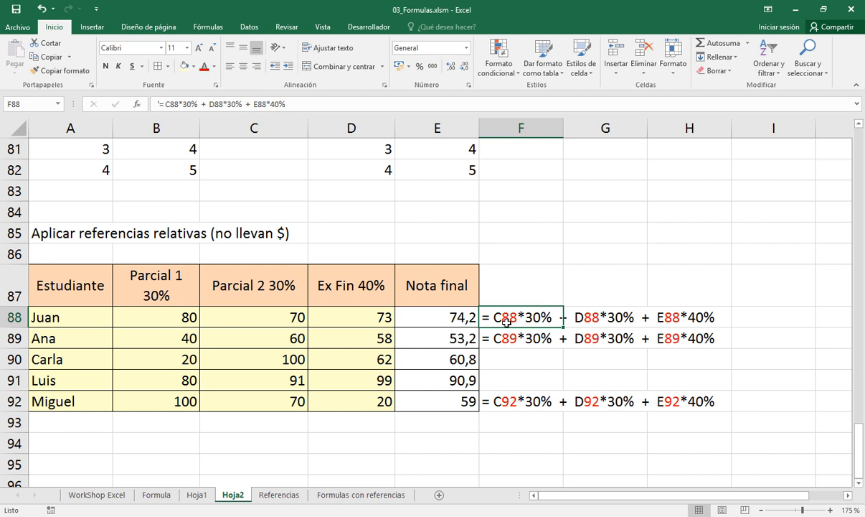
pyautogui.press('Down')
pyautogui.press('Down')
pyautogui.press('Down')
pyautogui.press('Down')
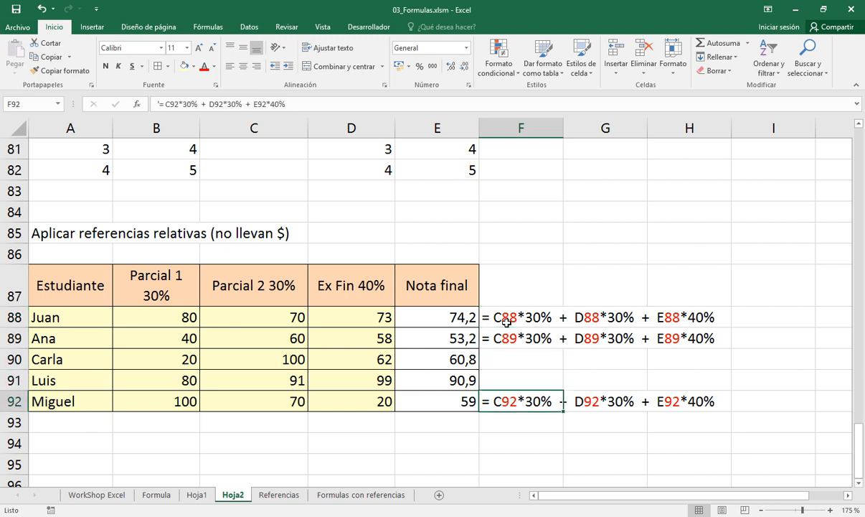
pyautogui.press('Up')
pyautogui.press('Up')
pyautogui.press('Up')
pyautogui.press('Up')
pyautogui.press('Up')
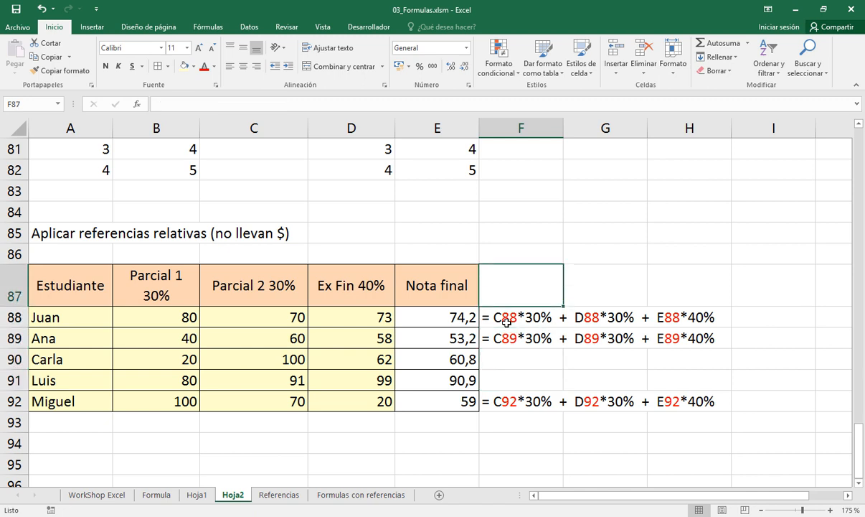
pyautogui.write('Movi')
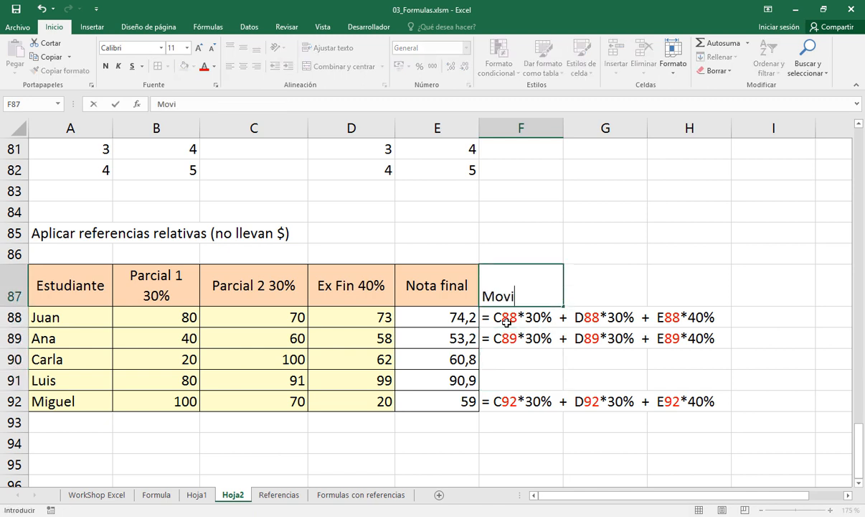
pyautogui.write('do a traves de')
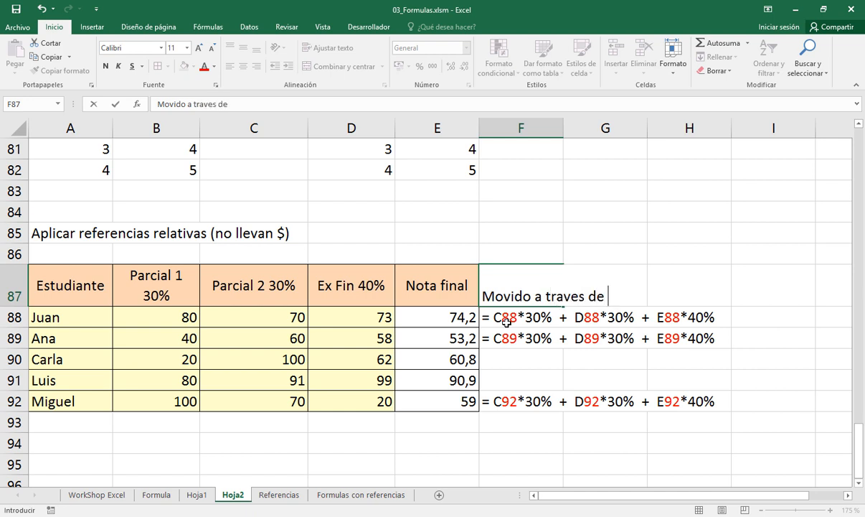
pyautogui.press('BackSpace')
pyautogui.press('BackSpace')
pyautogui.press('BackSpace')
pyautogui.press('BackSpace')
pyautogui.press('BackSpace')
pyautogui.write('z')
pyautogui.press('BackSpace')
pyautogui.write('s d')
pyautogui.write('e filas, enton')
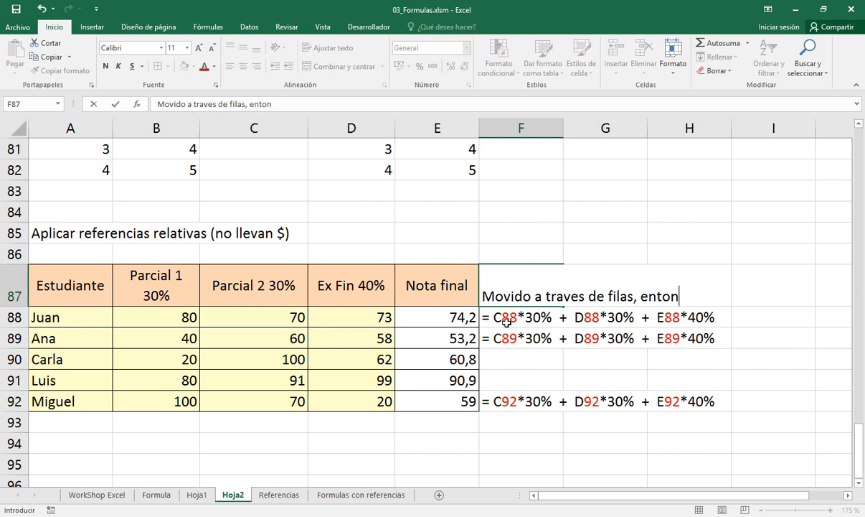
pyautogui.write('ces cambia')
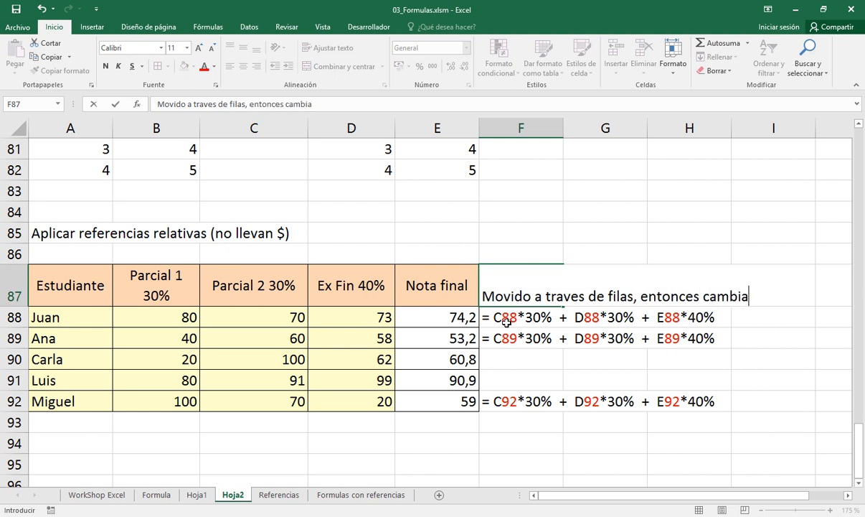
pyautogui.write(' la fila')
pyautogui.press('Return')
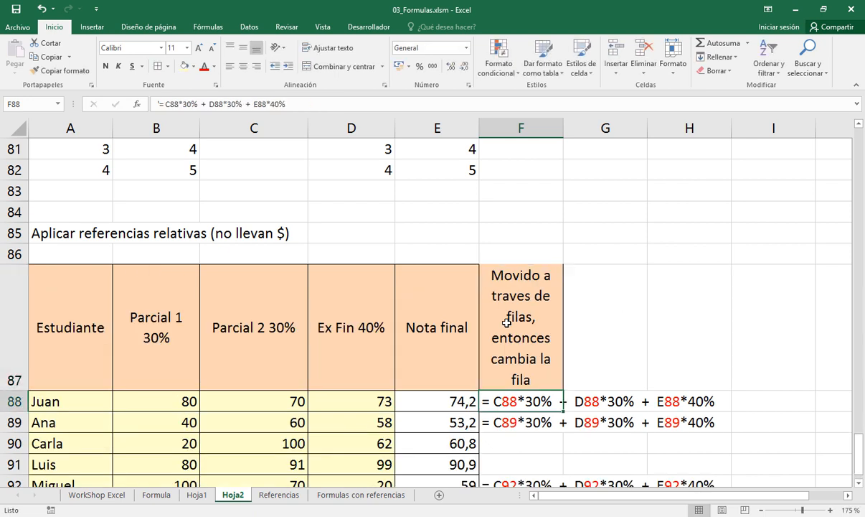
# Autofit the width of column F and the height of header row 87
pyautogui.click(507, 322)
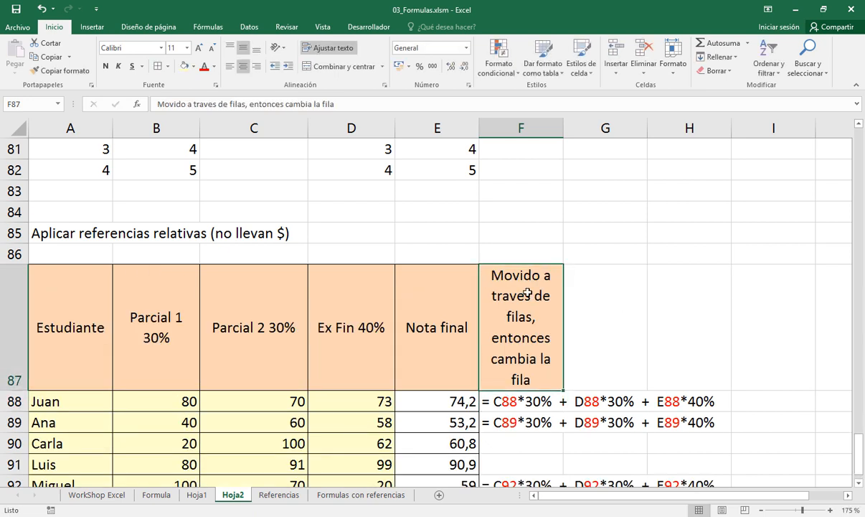
pyautogui.doubleClick(564, 127)
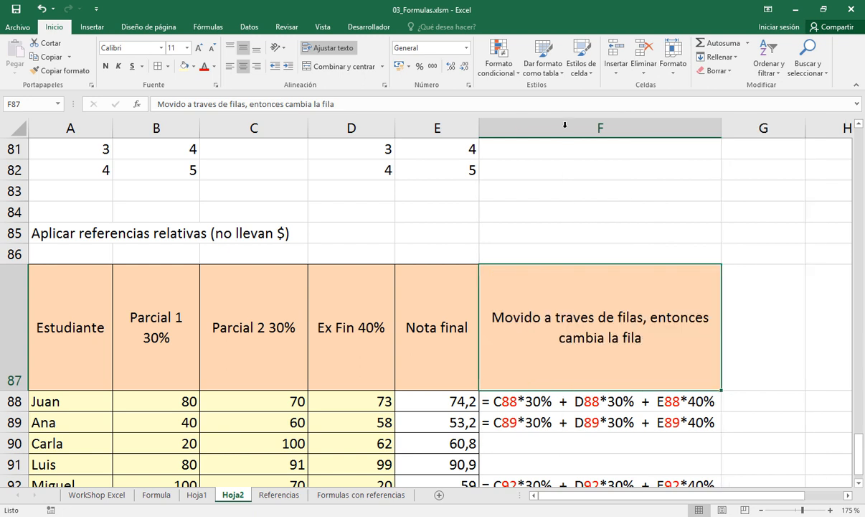
pyautogui.doubleClick(15, 391)
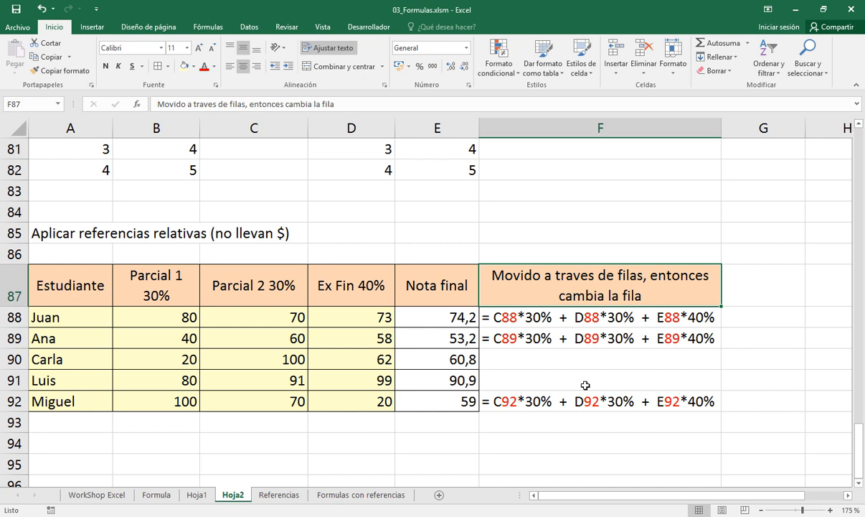
# Format the final grades in E88:E92 to show two decimal places
pyautogui.click(453, 400)
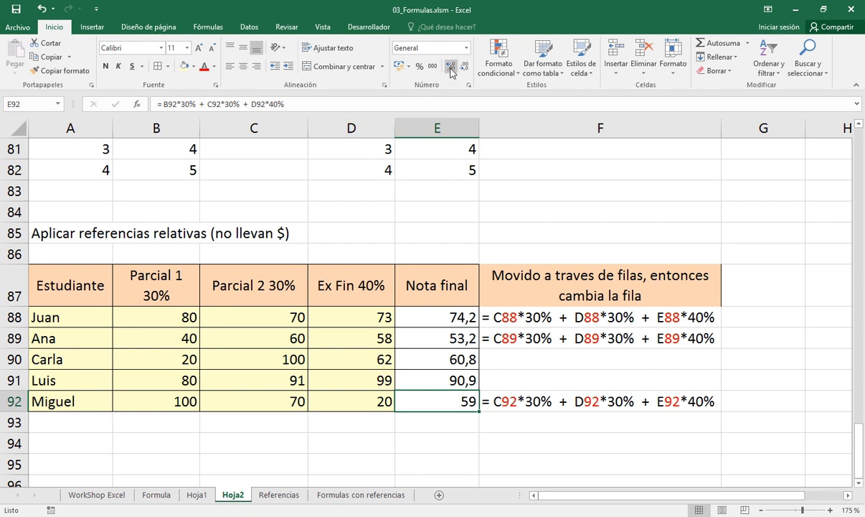
pyautogui.moveTo(431, 316); pyautogui.dragTo(432, 394)
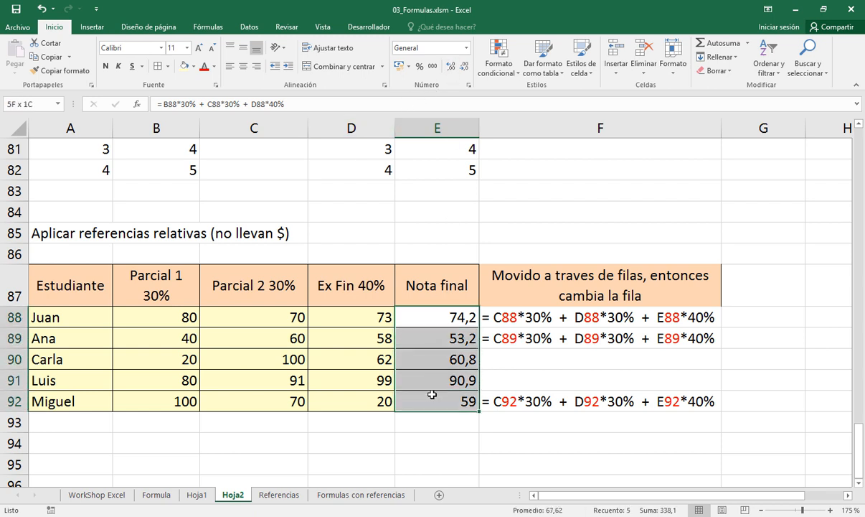
pyautogui.click(451, 67)
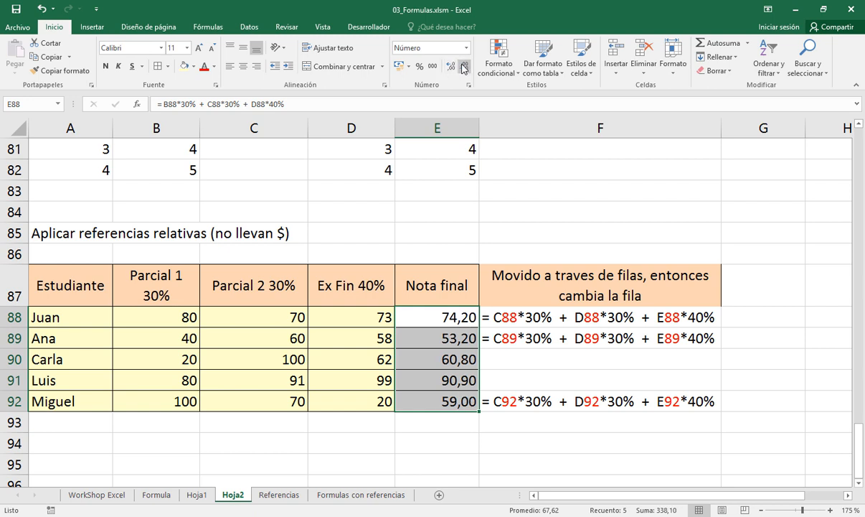
pyautogui.click(464, 66)
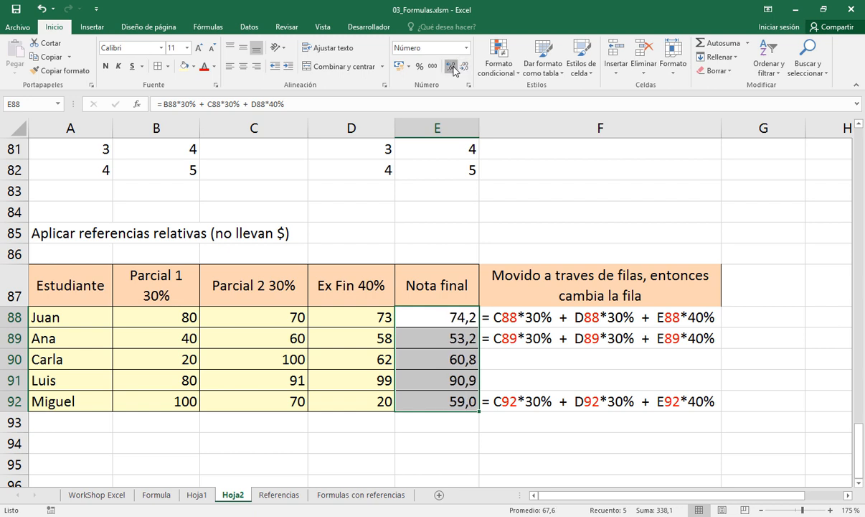
pyautogui.click(450, 67)
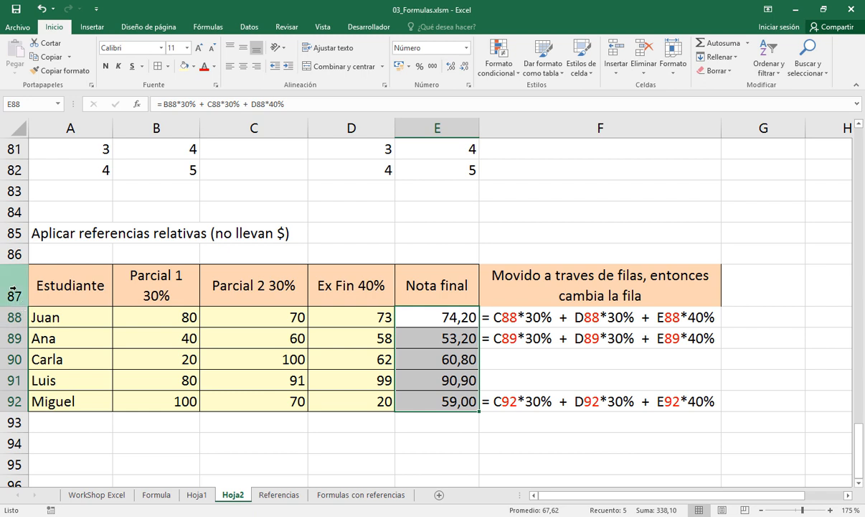
# Insert two blank rows above the header row of the grades table
pyautogui.moveTo(12, 289); pyautogui.dragTo(14, 316)
pyautogui.rightClick(17, 318)
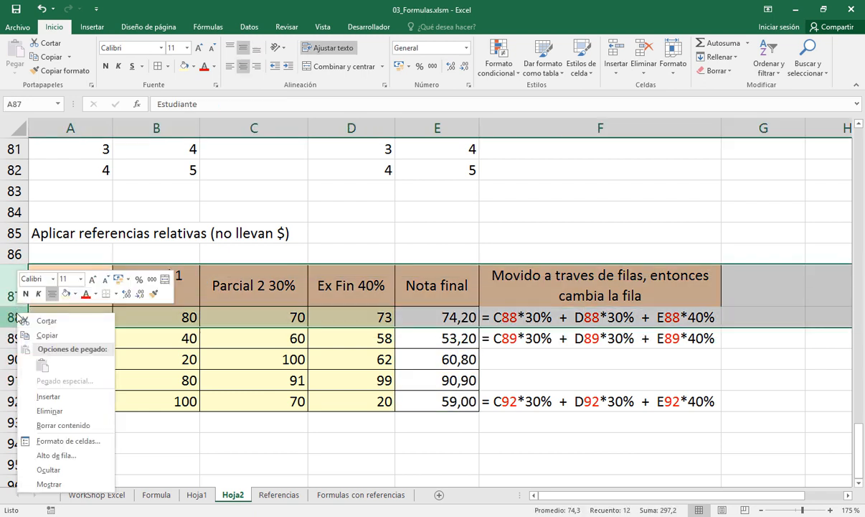
pyautogui.click(48, 396)
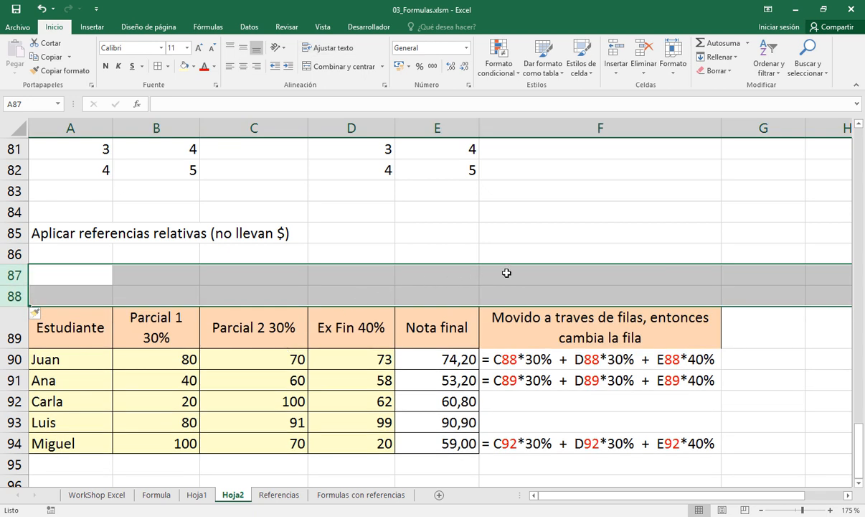
# Enter the label "Puntos a aumentar" in E87, above the grades table
pyautogui.click(459, 274)
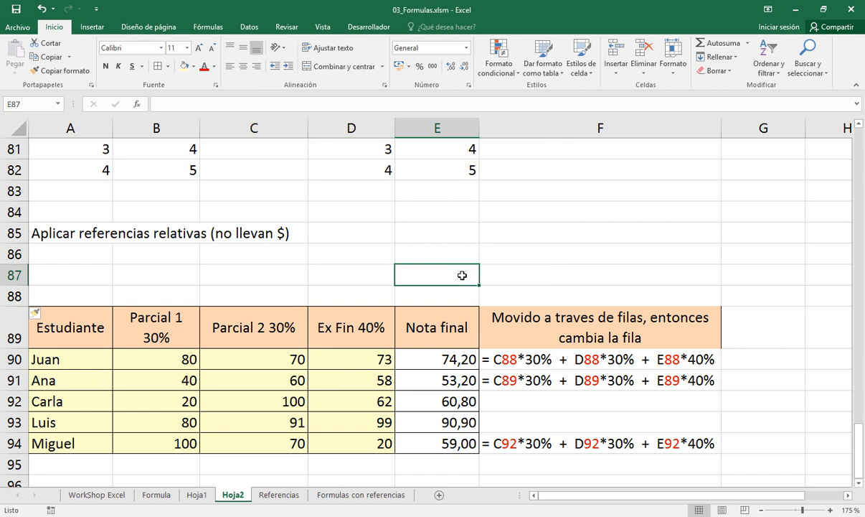
pyautogui.write('Puntos')
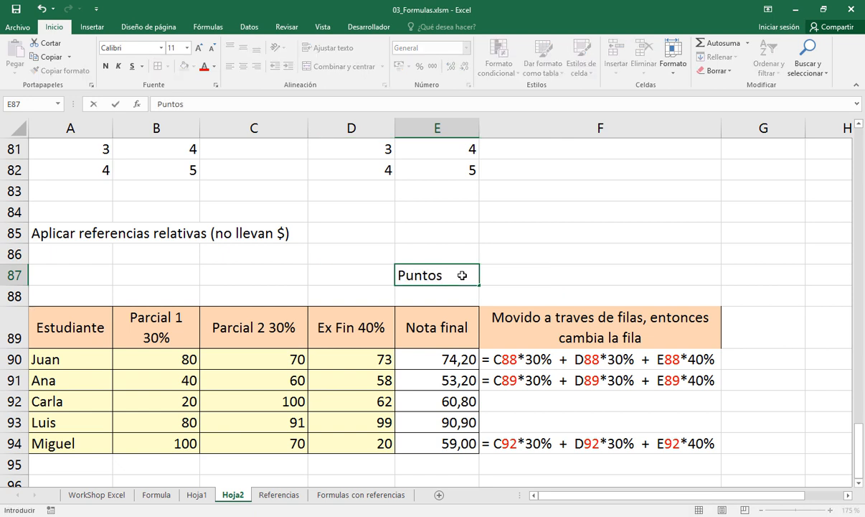
pyautogui.write(' a aun')
pyautogui.write('entar')
pyautogui.hotkey('ctrl', 'Return')
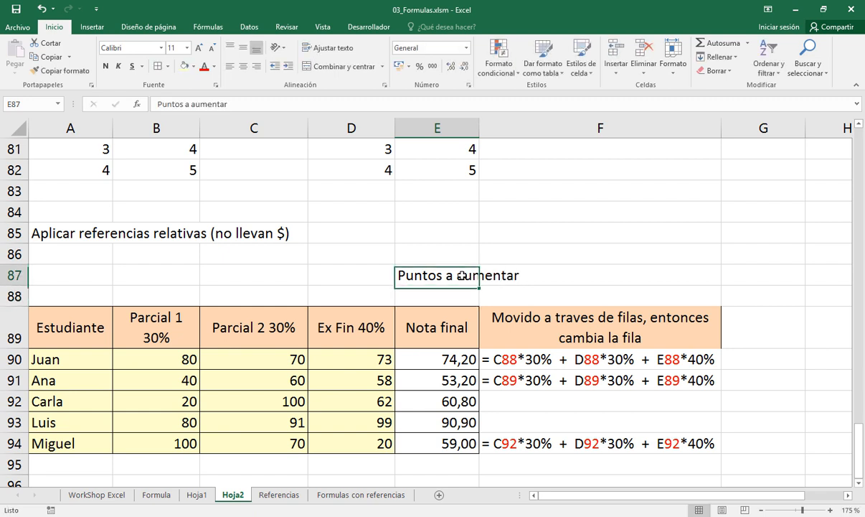
# Right-align the "Puntos a aumentar" label in E87 and enter 3 in the cell beside it, F87
pyautogui.click(256, 66)
pyautogui.click(498, 274)
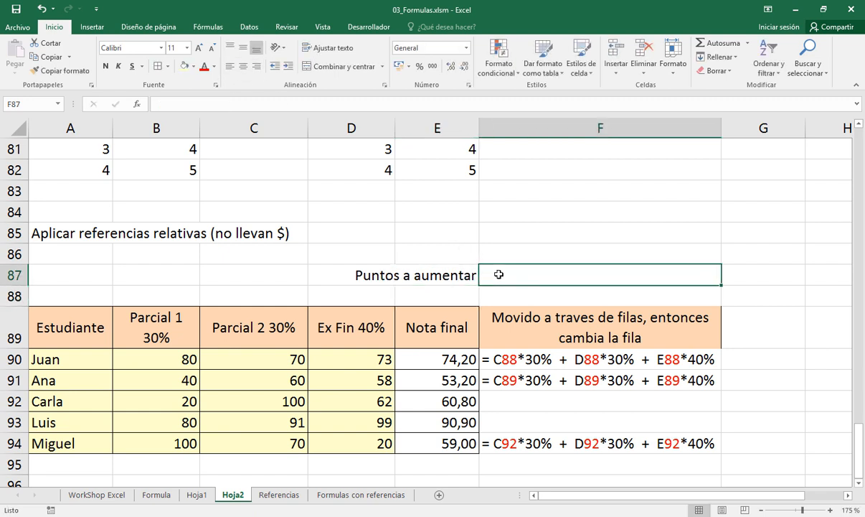
pyautogui.write('3')
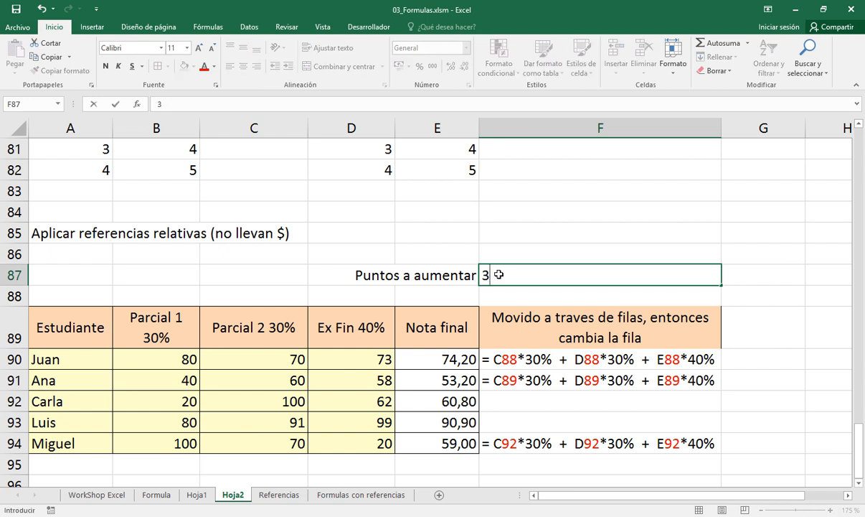
pyautogui.press('Return')
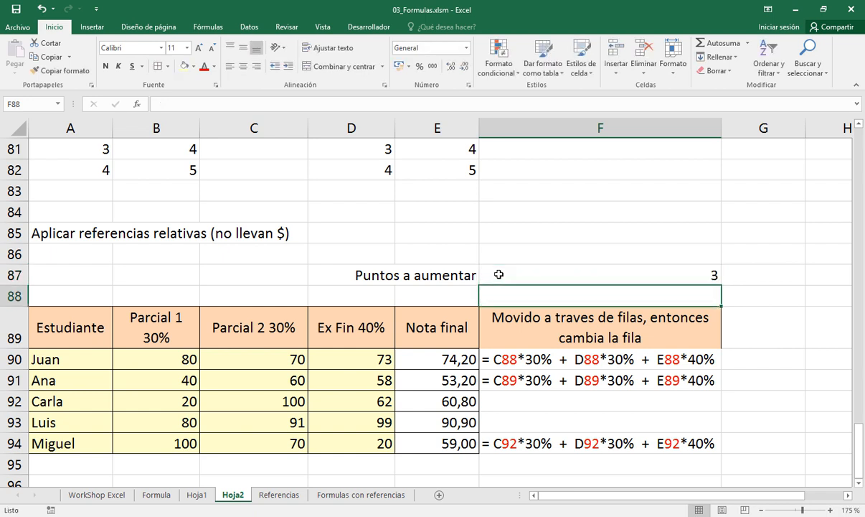
pyautogui.click(498, 274)
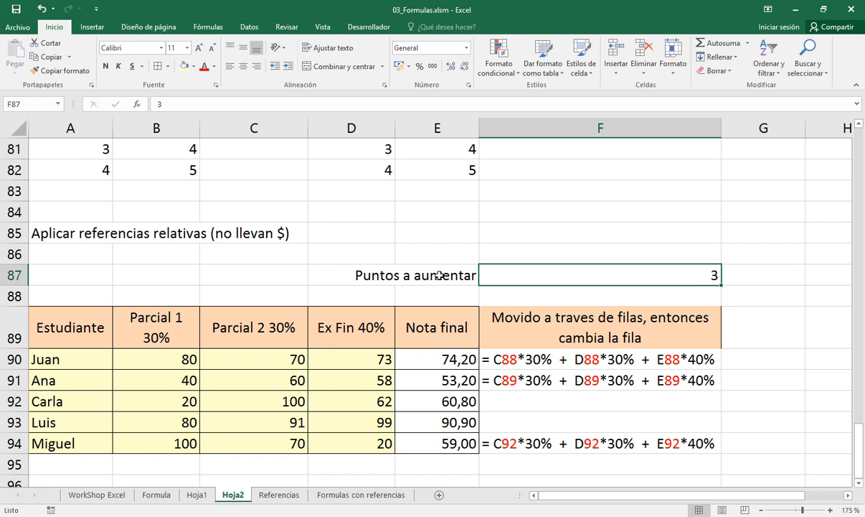
# Format D87:E87 like header cell C89 as one merged and centered cell, and reduce row 87 to single-line height
pyautogui.click(416, 269)
pyautogui.moveTo(373, 269); pyautogui.dragTo(429, 273)
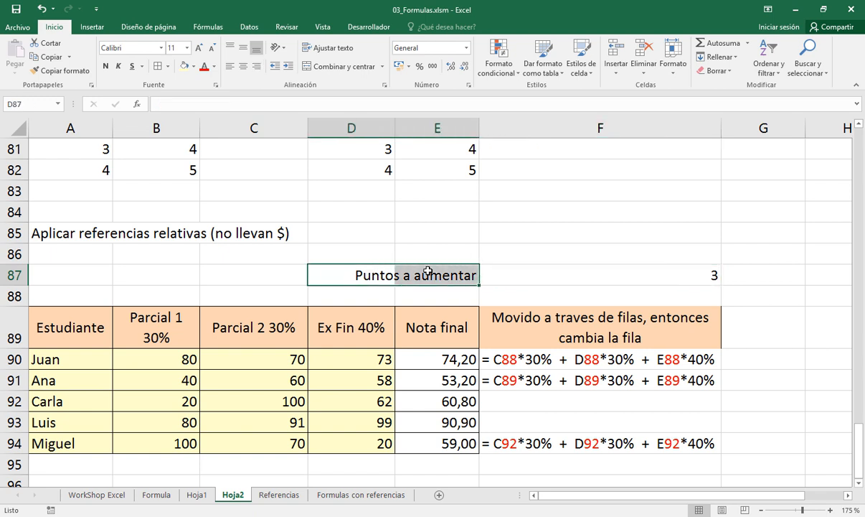
pyautogui.click(273, 329)
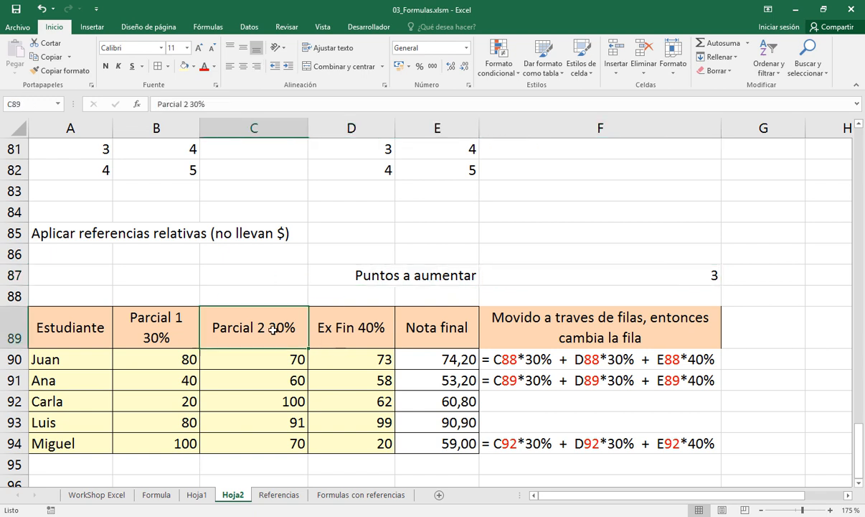
pyautogui.click(61, 71)
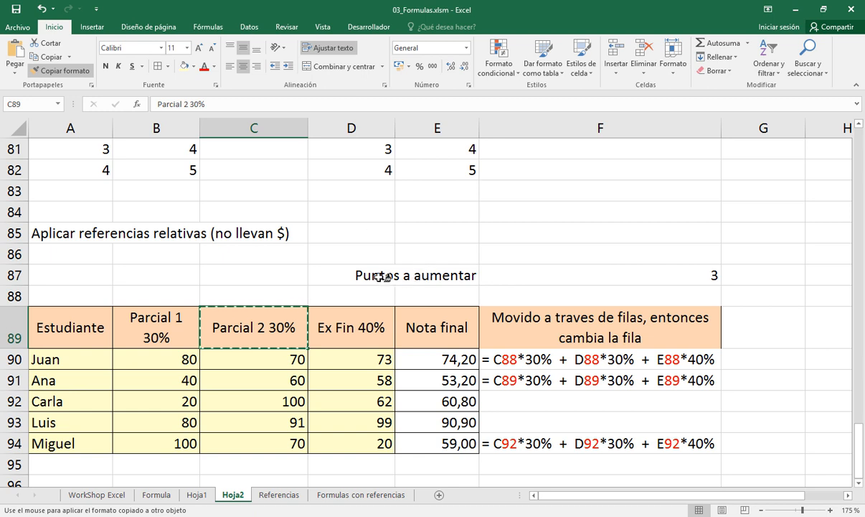
pyautogui.moveTo(380, 274)
pyautogui.mouseDown()
pyautogui.moveTo(446, 274)
pyautogui.moveTo(429, 277)
pyautogui.mouseUp()
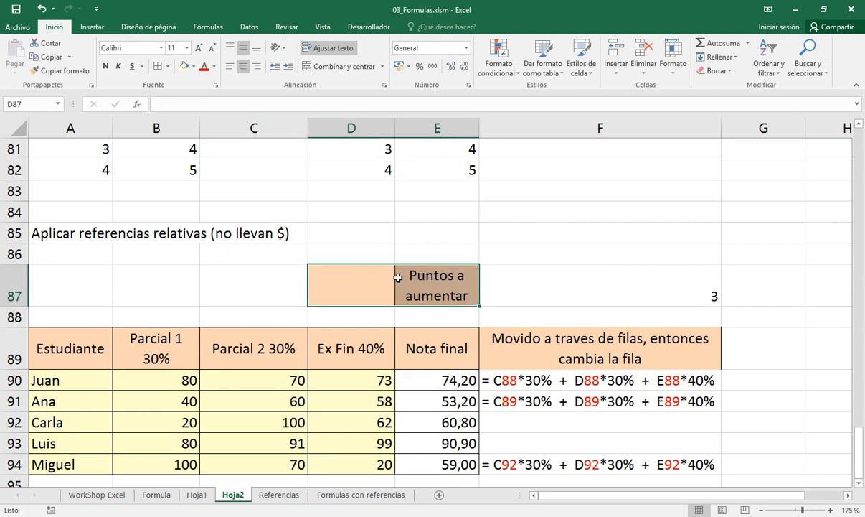
pyautogui.click(315, 67)
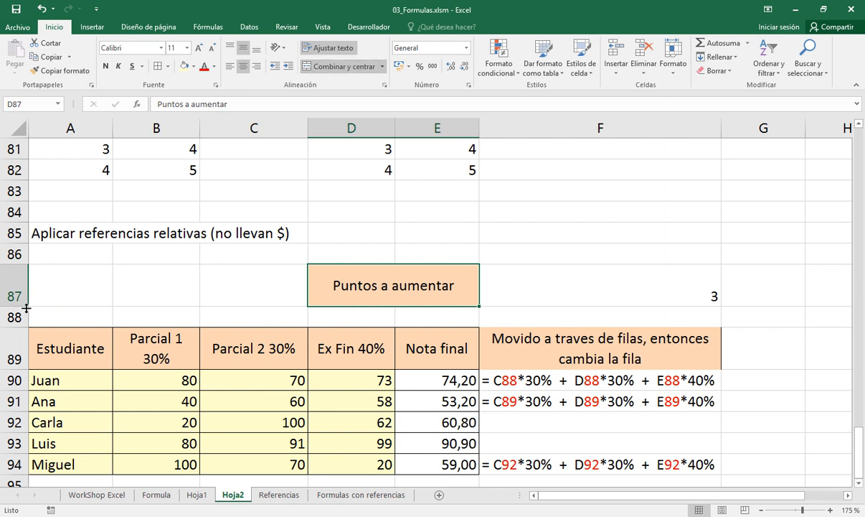
pyautogui.moveTo(26, 308); pyautogui.dragTo(26, 286)
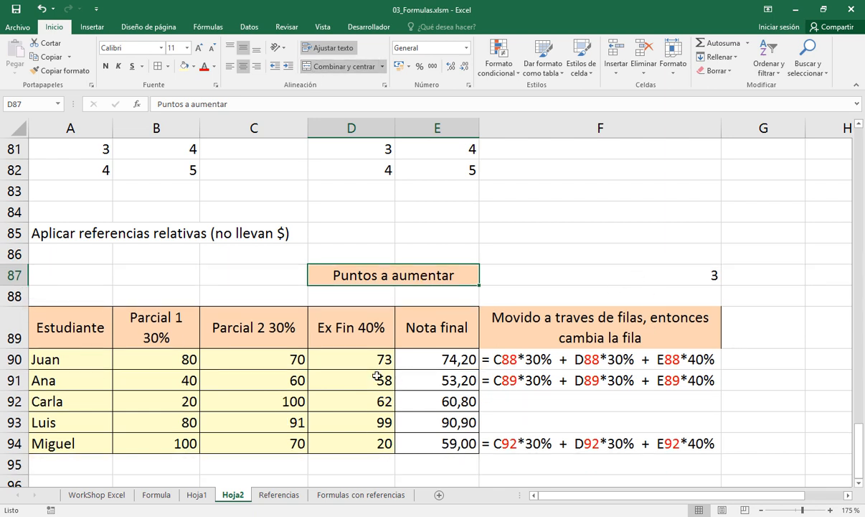
# Copy the yellow bordered input-cell format from D90 to the points value in F87
pyautogui.click(367, 355)
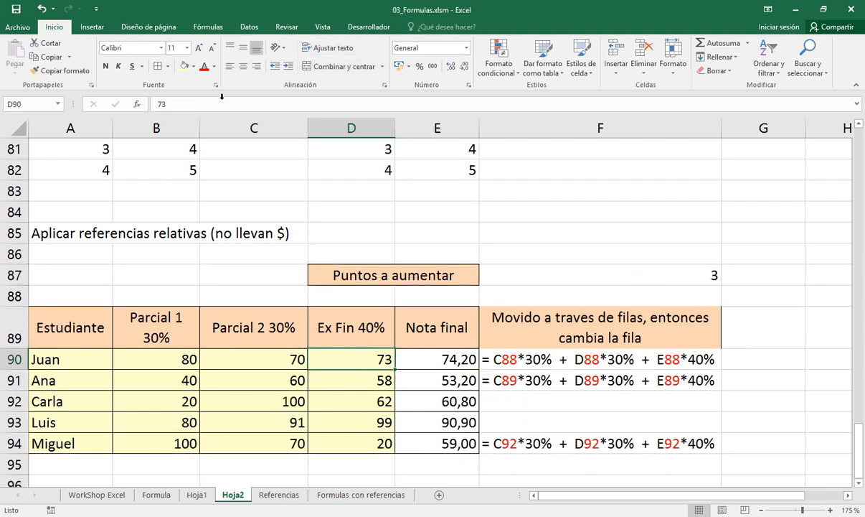
pyautogui.click(81, 71)
pyautogui.click(603, 276)
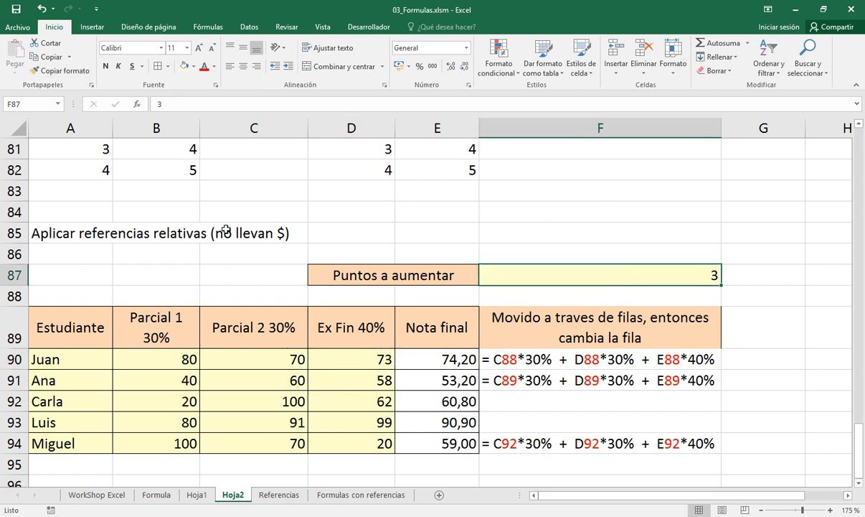
# Add the header "Nota final con puntos adicionales" in G89, next to the formula explanation column
pyautogui.click(759, 331)
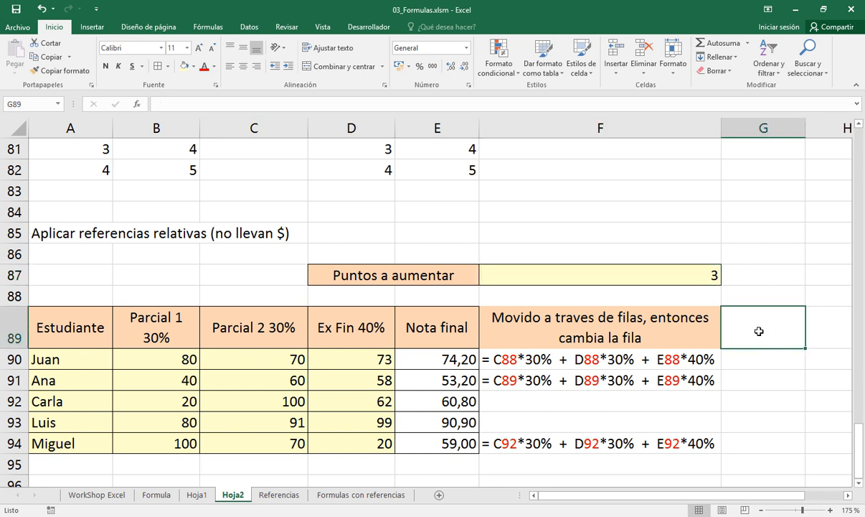
pyautogui.write('Nota')
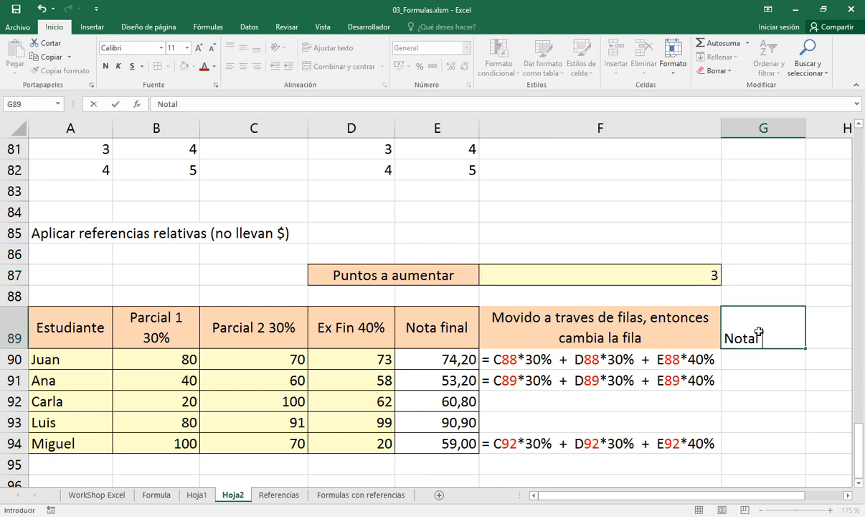
pyautogui.write(' final con p')
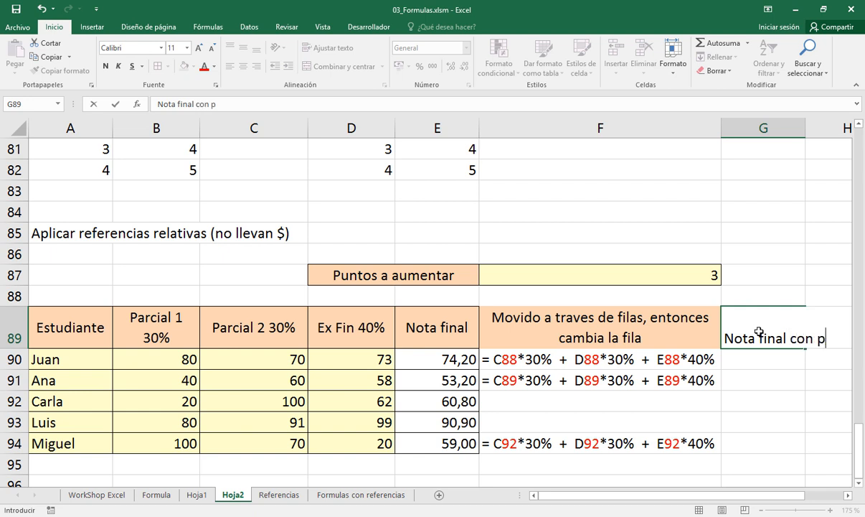
pyautogui.write('untos ')
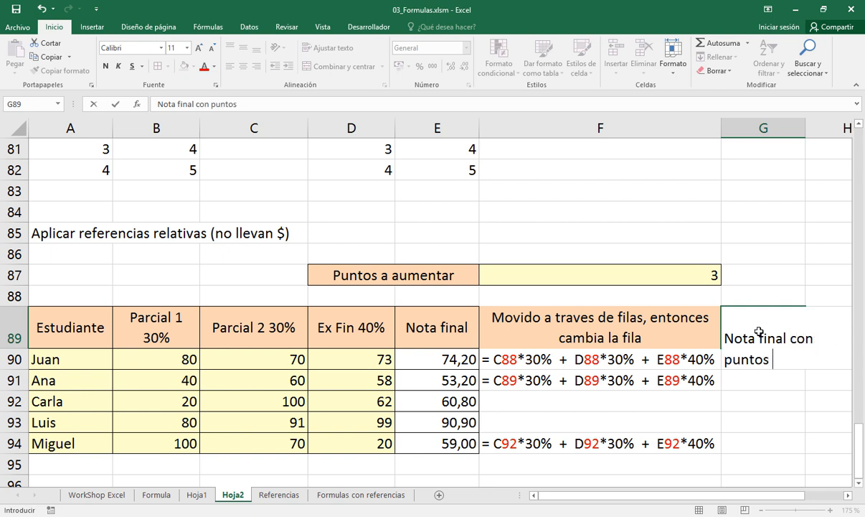
pyautogui.write('adicionales')
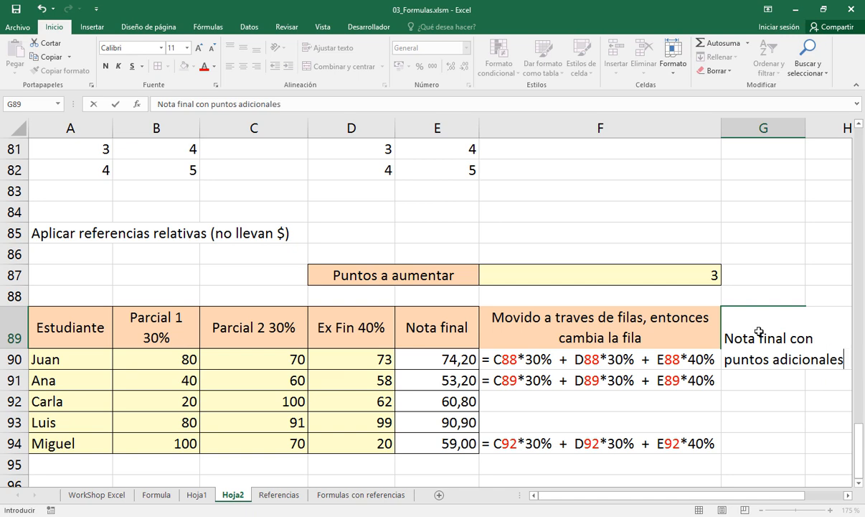
pyautogui.press('Return')
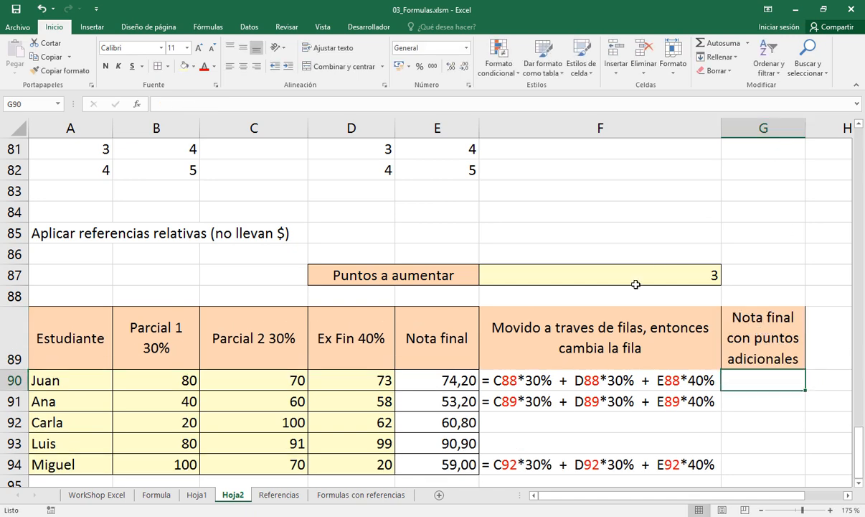
# Apply borders to all cells in F89:G94 to extend the grades table grid
pyautogui.scroll(-2, 571, 356)
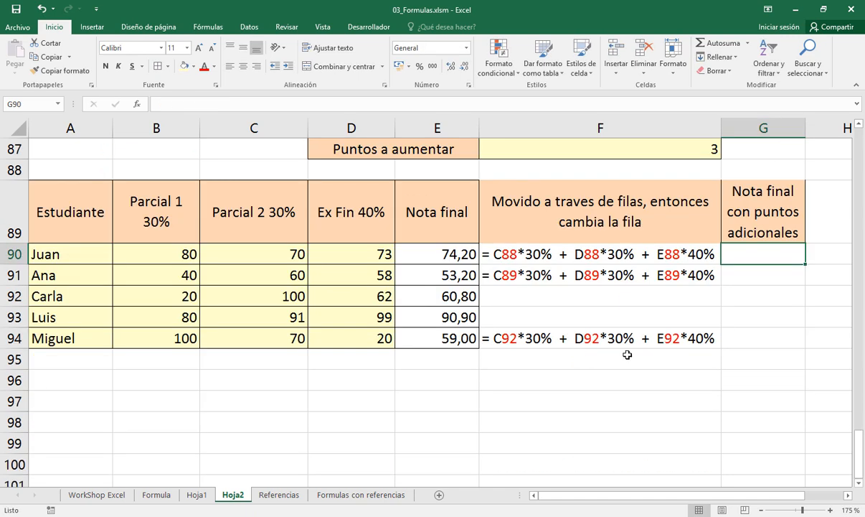
pyautogui.click(859, 124)
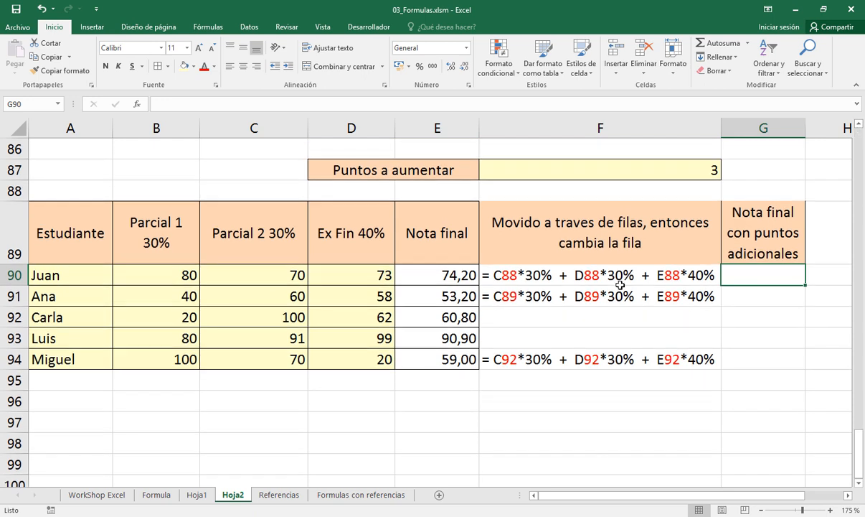
pyautogui.click(449, 275)
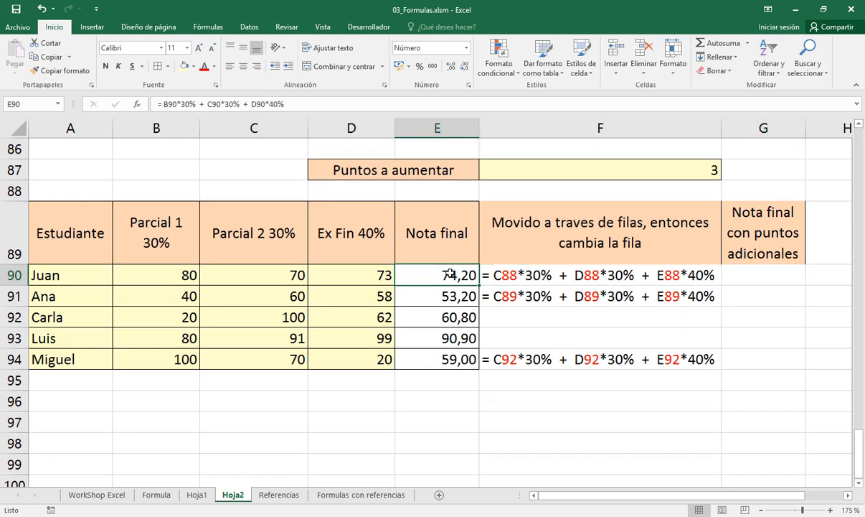
pyautogui.click(659, 164)
pyautogui.click(670, 233)
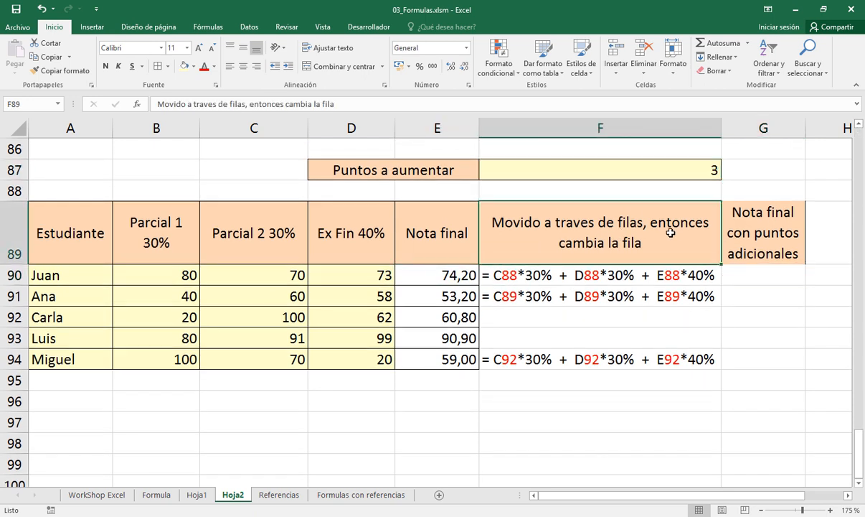
pyautogui.moveTo(625, 232); pyautogui.dragTo(732, 360)
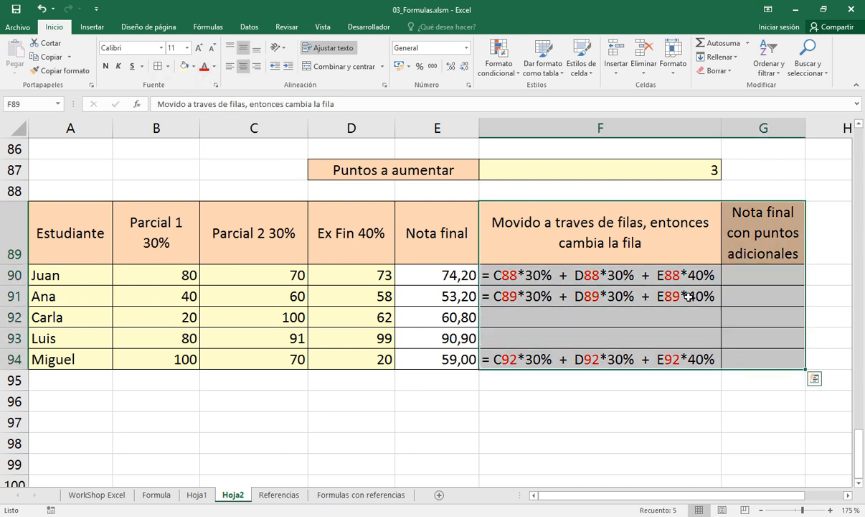
pyautogui.click(741, 276)
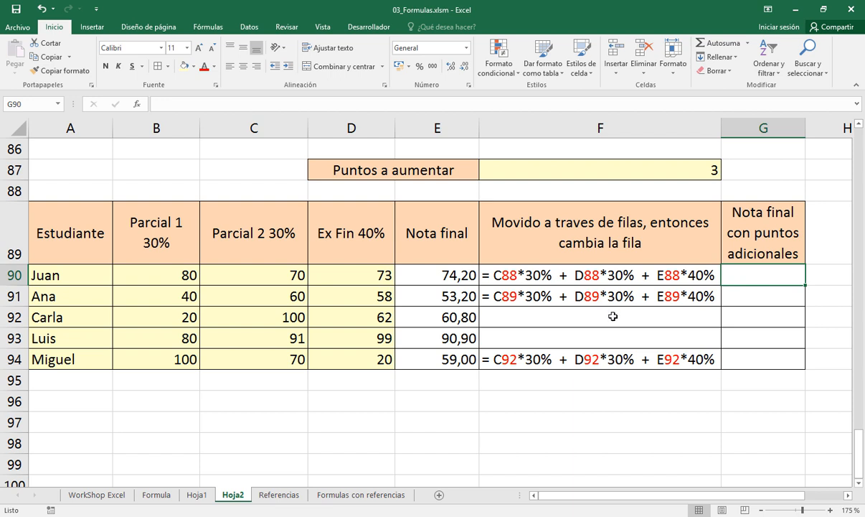
# Enter the formula =E90 + F87 in G90 to add the extra points to the first student's final grade
pyautogui.click(459, 274)
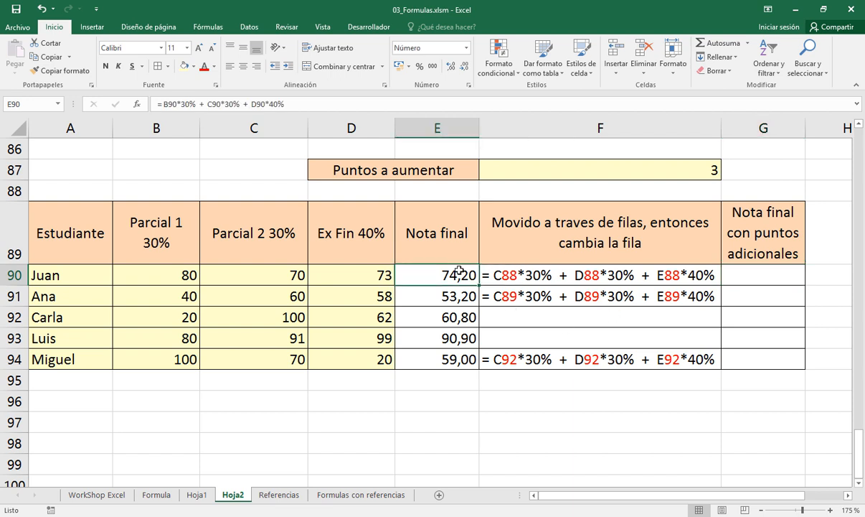
pyautogui.click(739, 276)
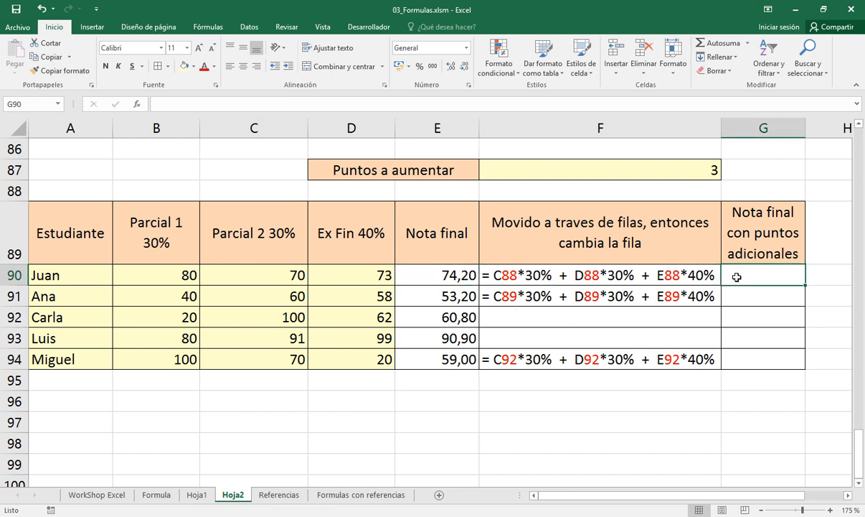
pyautogui.write('=')
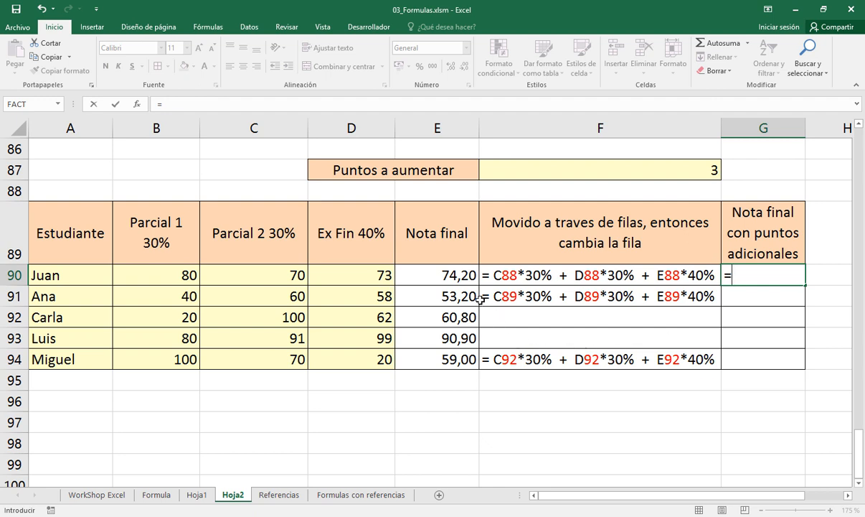
pyautogui.click(469, 276)
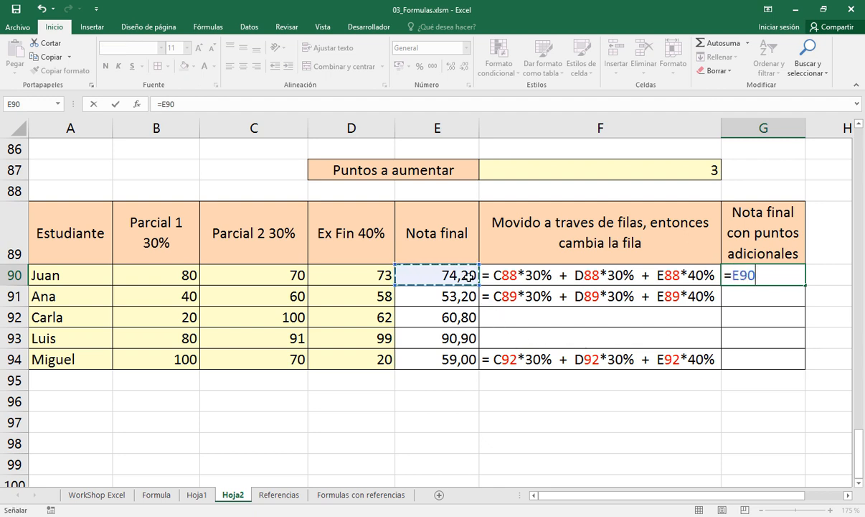
pyautogui.write('+')
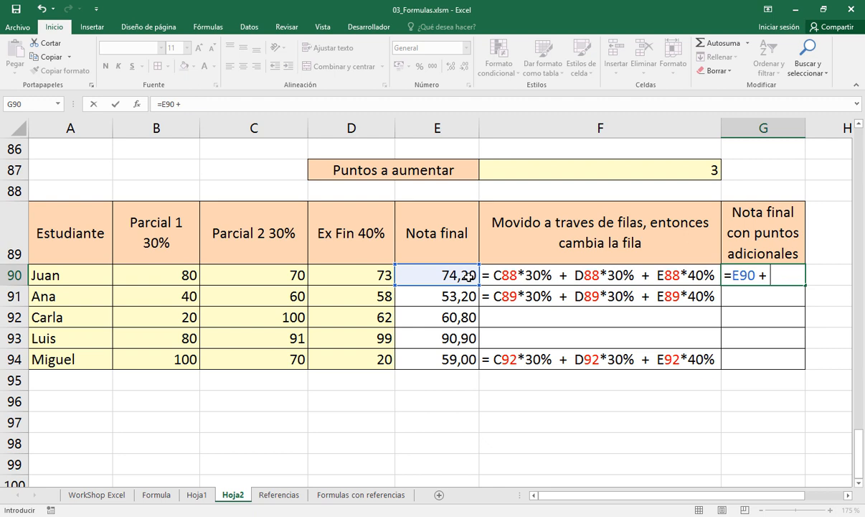
pyautogui.click(596, 171)
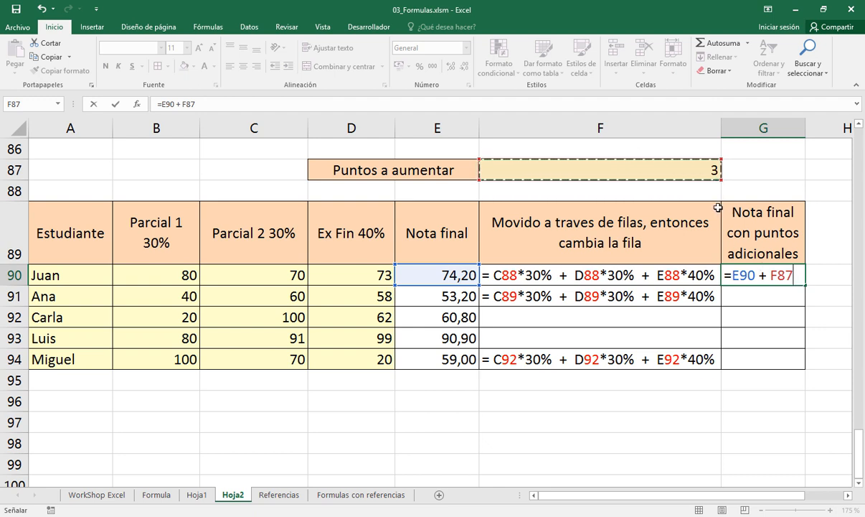
pyautogui.press('Return')
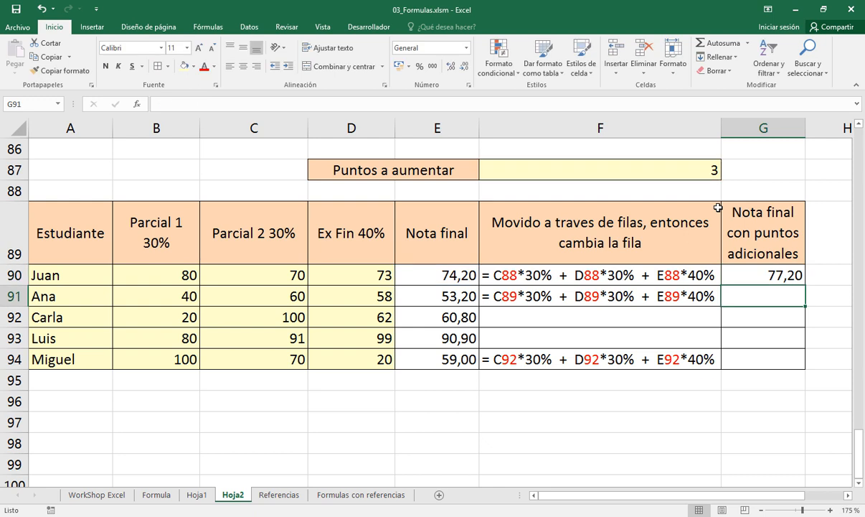
# Examine which cells the adjusted grade formula in G90 refers to, starting from the final grade in E90
pyautogui.click(457, 276)
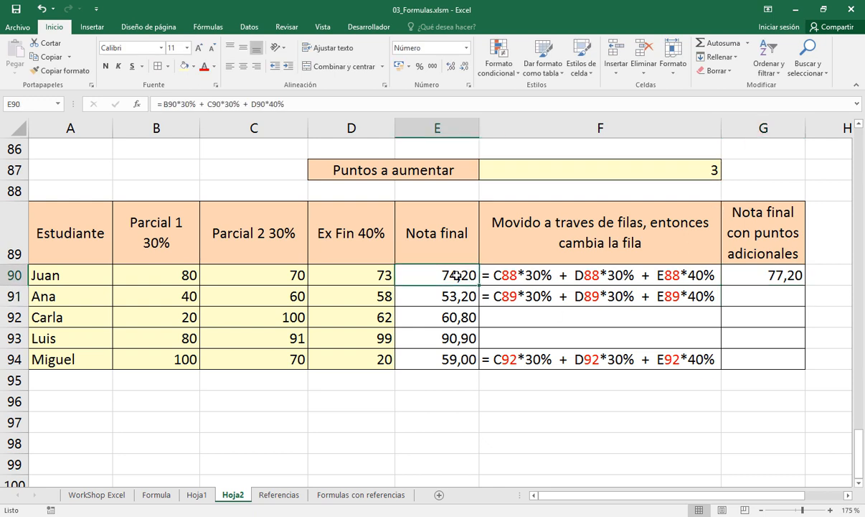
pyautogui.click(789, 277)
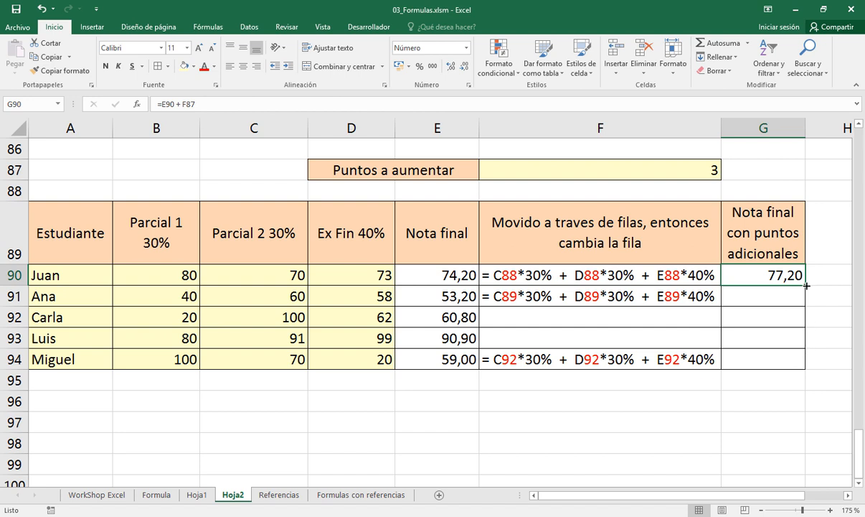
pyautogui.press('F2')
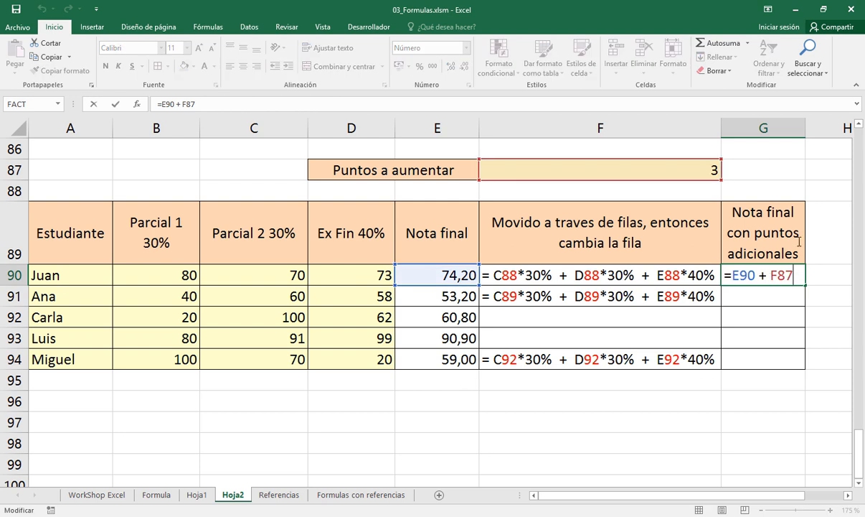
pyautogui.press('Return')
# Copy the adjusted grade formula from G90 into G91:G94 for the remaining students
pyautogui.hotkey('shift', 'Down')
pyautogui.hotkey('shift', 'Down')
pyautogui.hotkey('shift', 'Down')
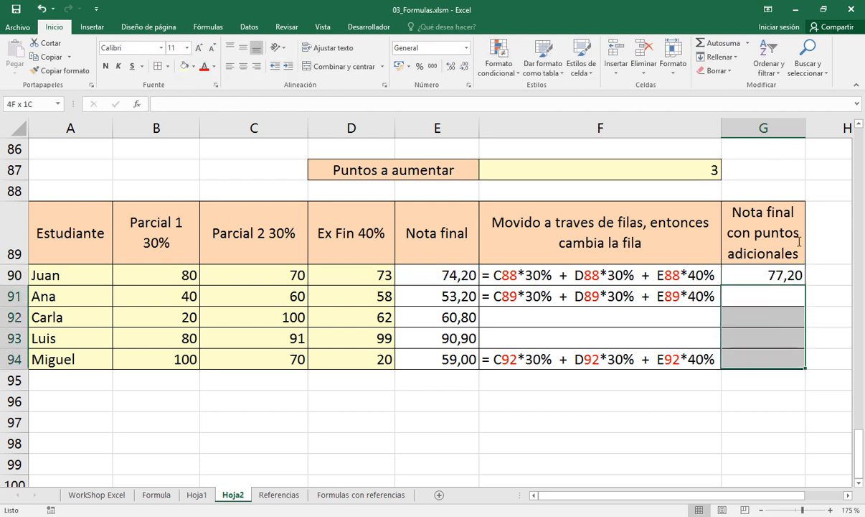
pyautogui.press('Up')
pyautogui.press('Up')
pyautogui.press('Down')
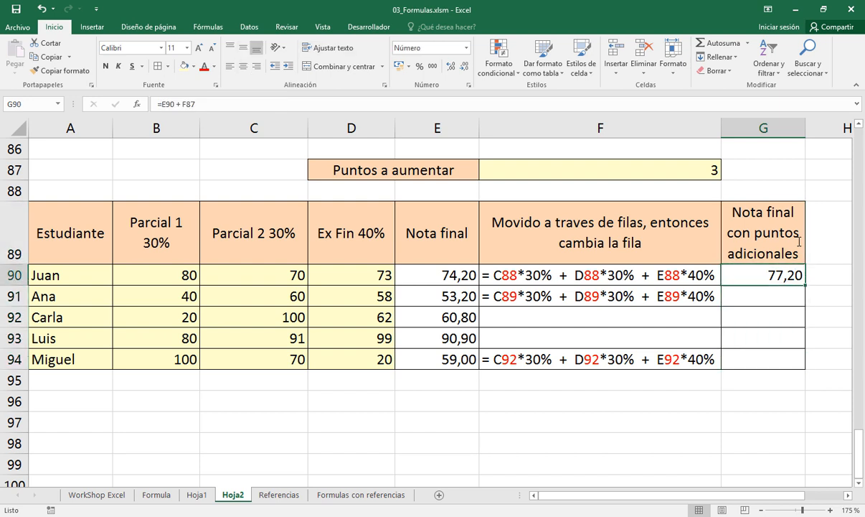
pyautogui.press('F2')
pyautogui.press('Escape')
pyautogui.hotkey('ctrl', 'c')
pyautogui.press('Down')
pyautogui.hotkey('shift', 'Down')
pyautogui.hotkey('shift', 'Down')
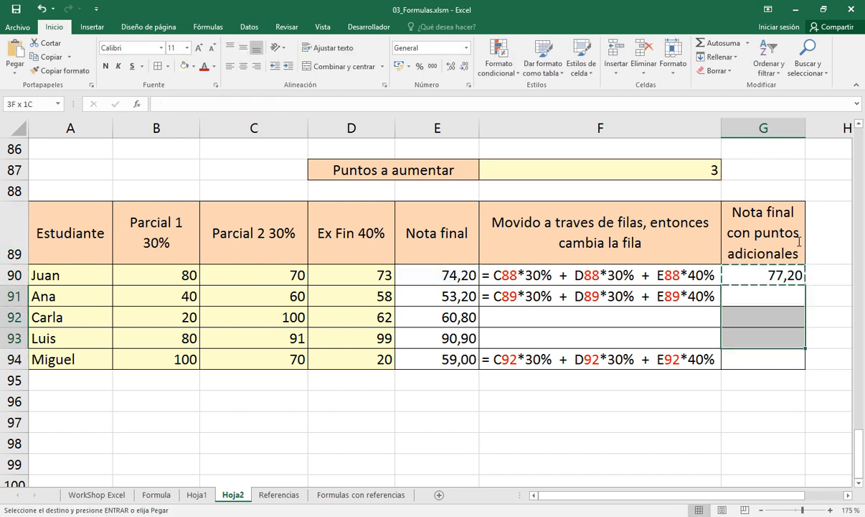
pyautogui.hotkey('shift', 'Down')
pyautogui.press('Return')
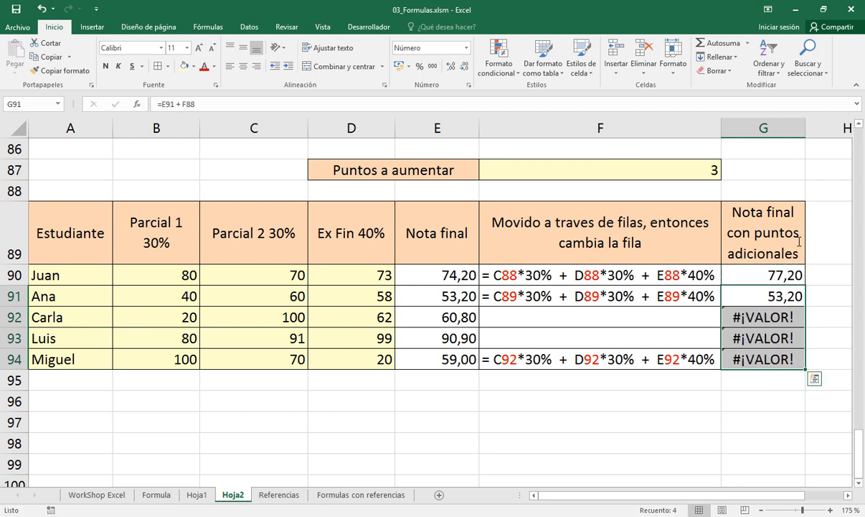
# Examine which cells each adjusted grade formula in G90:G94 refers to
pyautogui.click(765, 276)
pyautogui.doubleClick(764, 276)
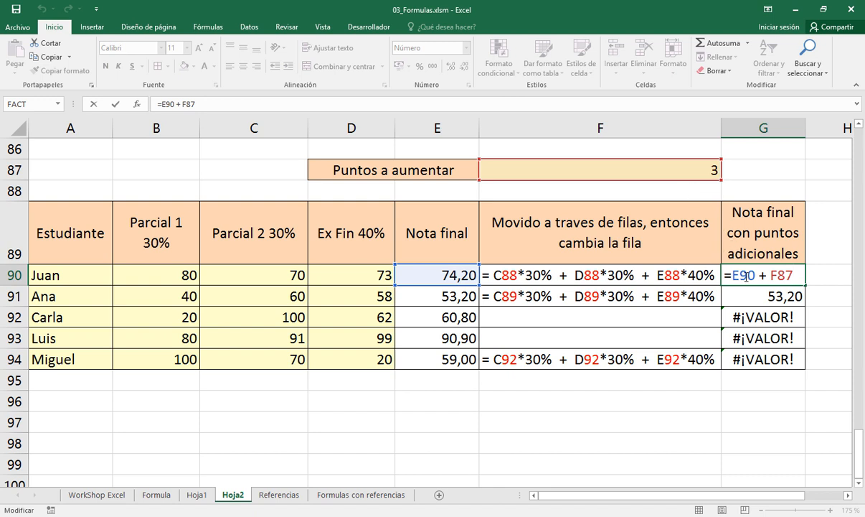
pyautogui.hotkey('ctrl', 'Return')
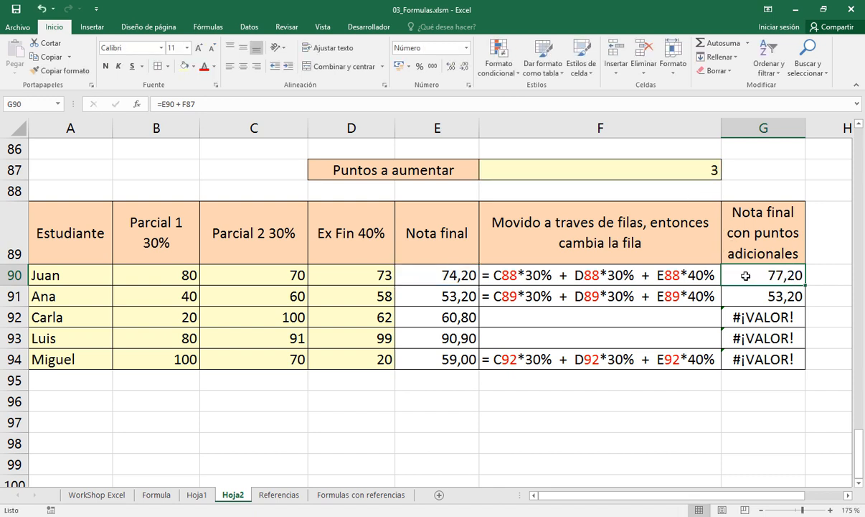
pyautogui.press('Down')
pyautogui.press('F2')
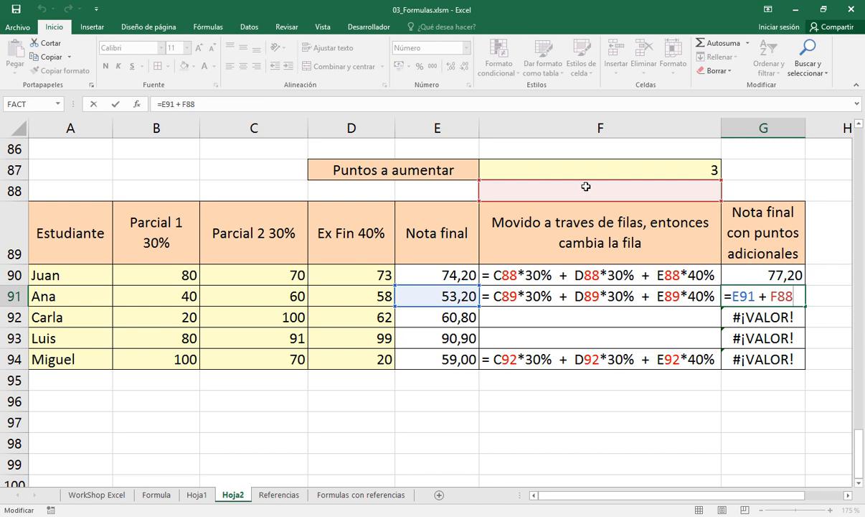
pyautogui.click(763, 320)
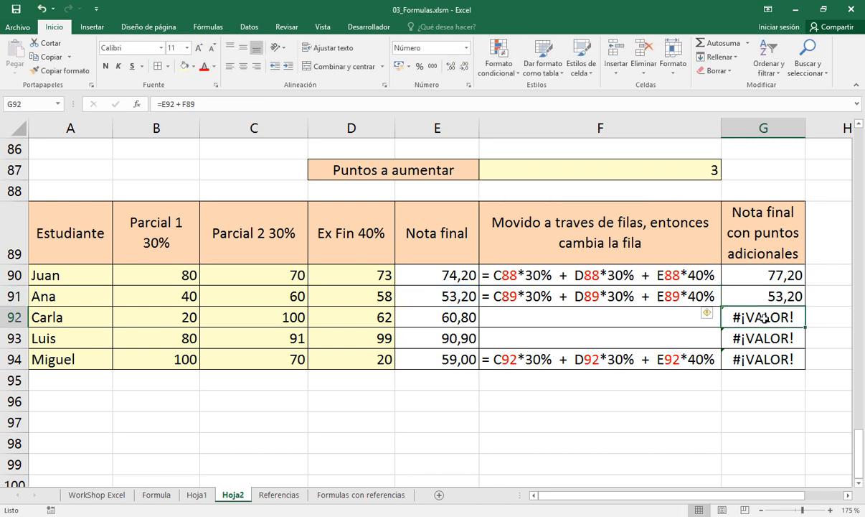
pyautogui.doubleClick(763, 318)
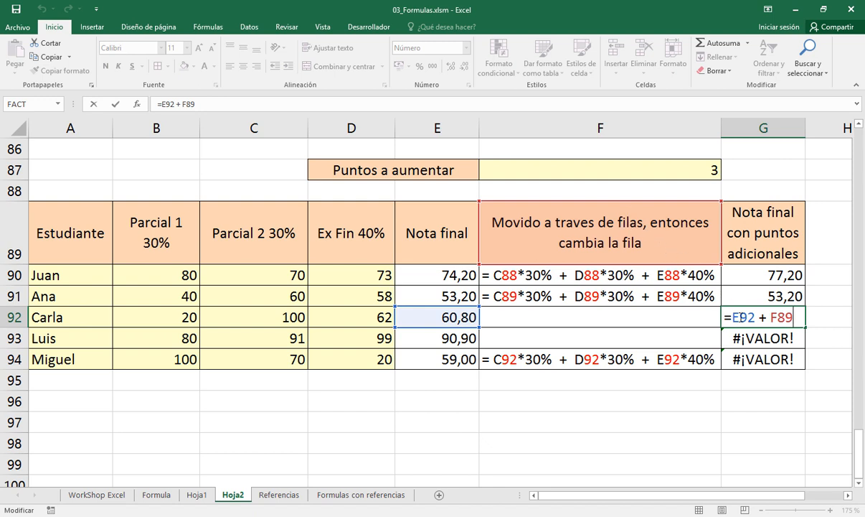
pyautogui.press('Escape')
pyautogui.click(746, 339)
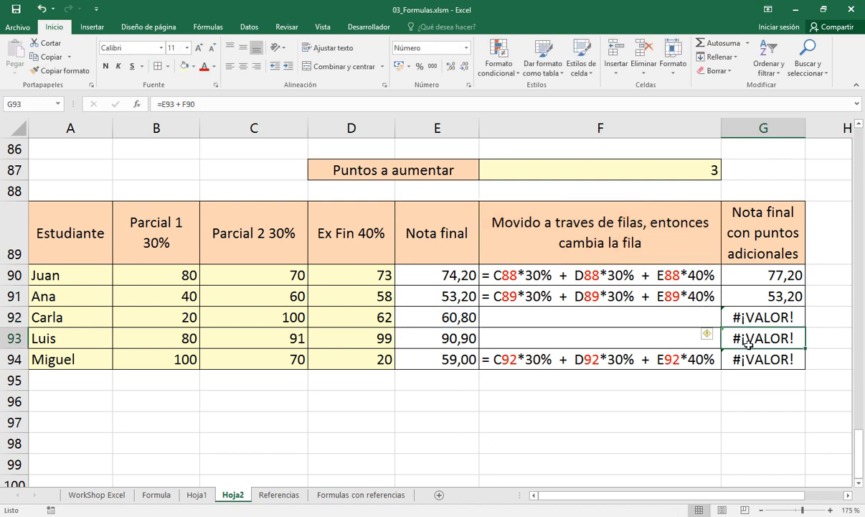
pyautogui.doubleClick(748, 343)
pyautogui.press('Escape')
pyautogui.press('Down')
pyautogui.press('F2')
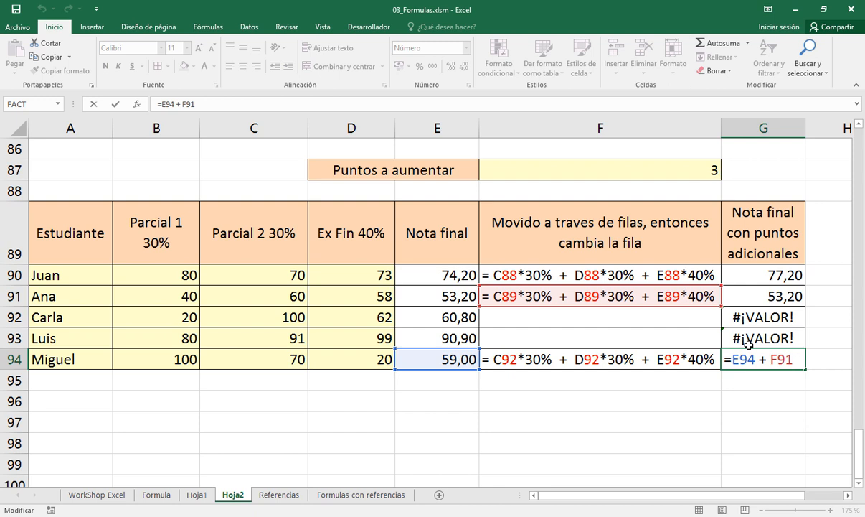
pyautogui.press('Escape')
# Trace how the final grade reference in column E shifts from row to row in the formulas in G90:G94
pyautogui.press('Up')
pyautogui.press('Up')
pyautogui.press('Up')
pyautogui.press('Up')
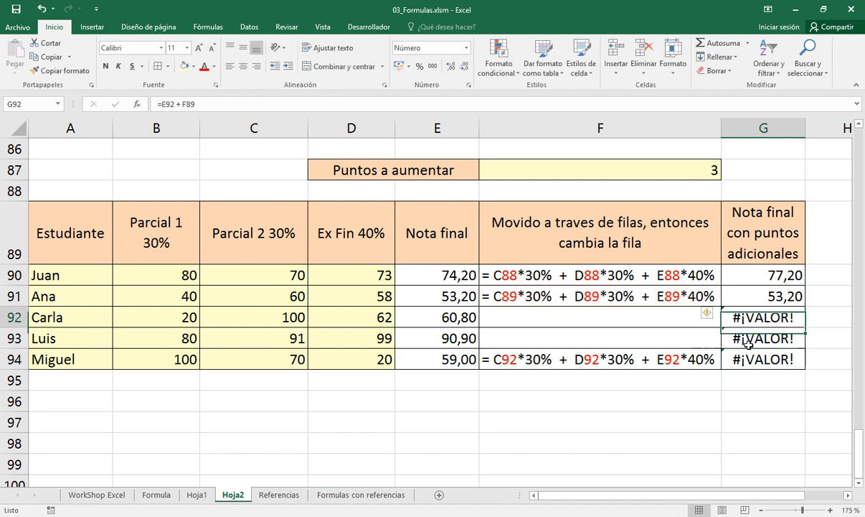
pyautogui.press('F2')
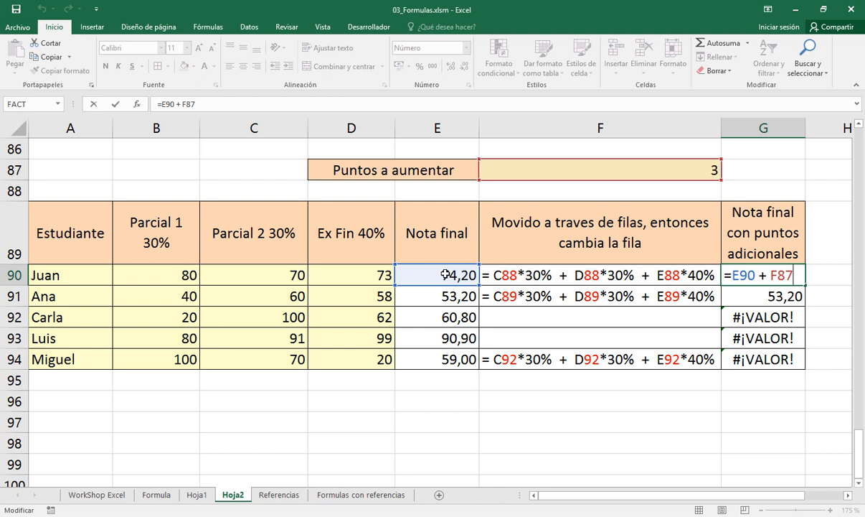
pyautogui.press('Escape')
pyautogui.press('Down')
pyautogui.press('F2')
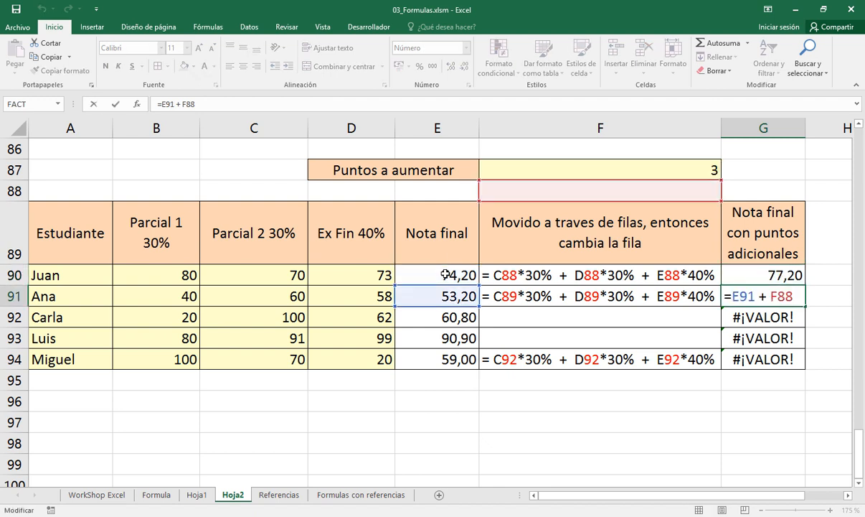
pyautogui.press('Escape')
pyautogui.press('Down')
pyautogui.press('F2')
pyautogui.press('Escape')
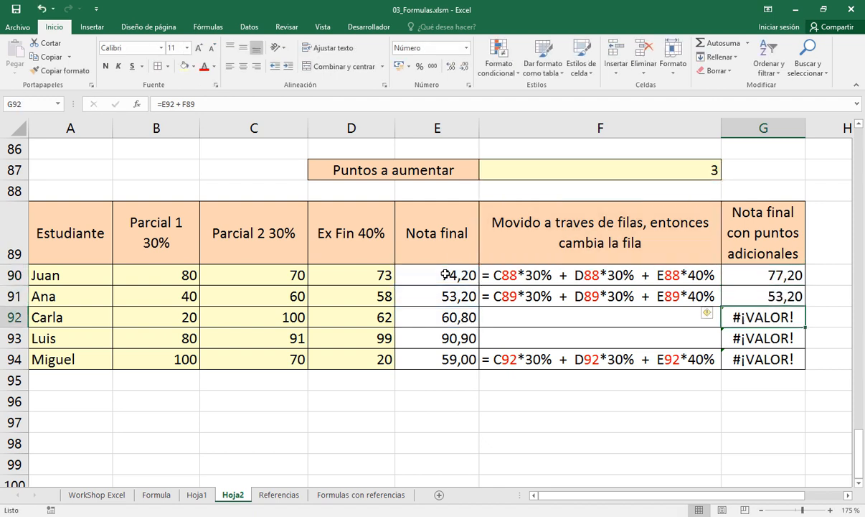
pyautogui.press('Down')
pyautogui.press('F2')
pyautogui.press('Escape')
pyautogui.press('Down')
pyautogui.press('F2')
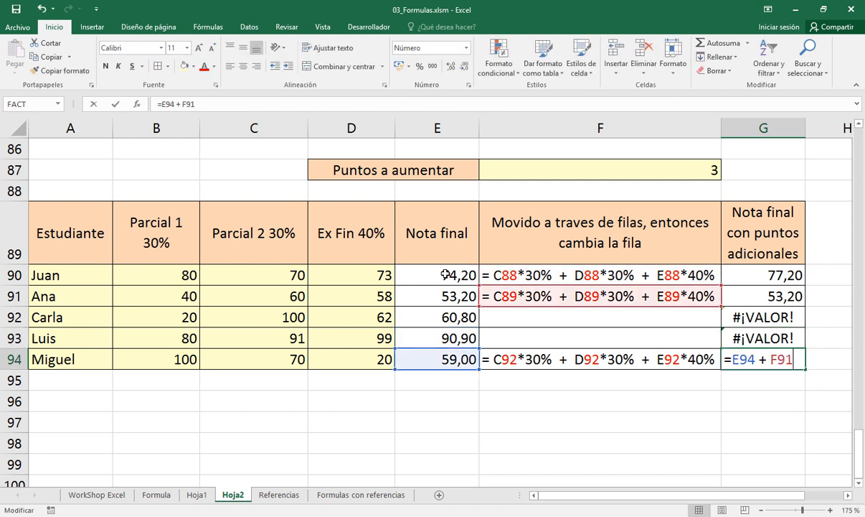
pyautogui.press('Escape')
# Trace how the reference to the extra points in F87 shifts from row to row in the formulas in G90:G94
pyautogui.press('Up')
pyautogui.press('Up')
pyautogui.press('Up')
pyautogui.press('Up')
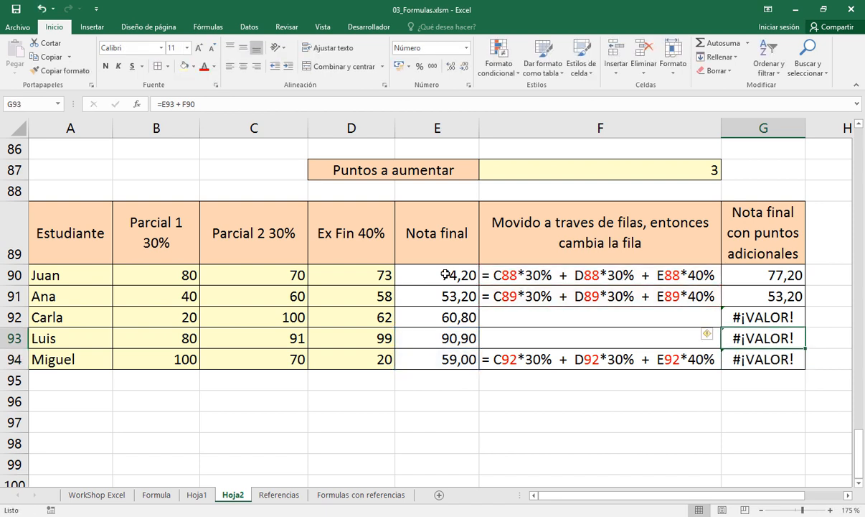
pyautogui.press('F2')
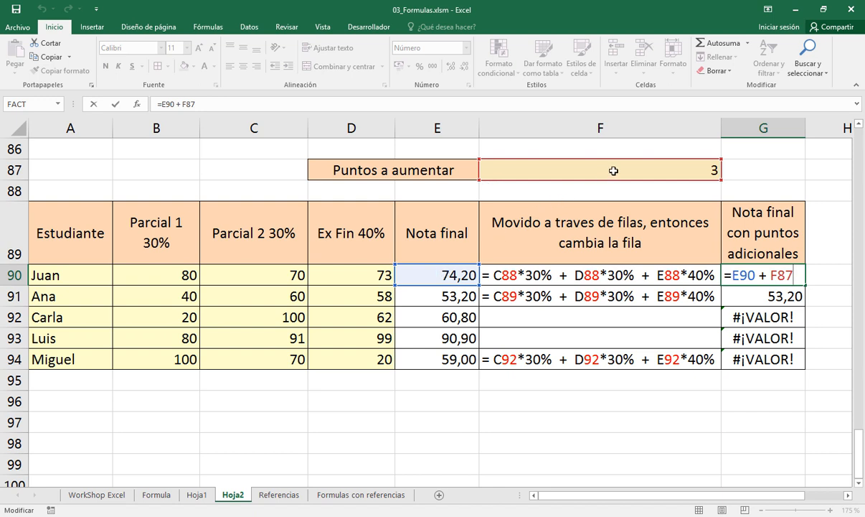
pyautogui.press('Escape')
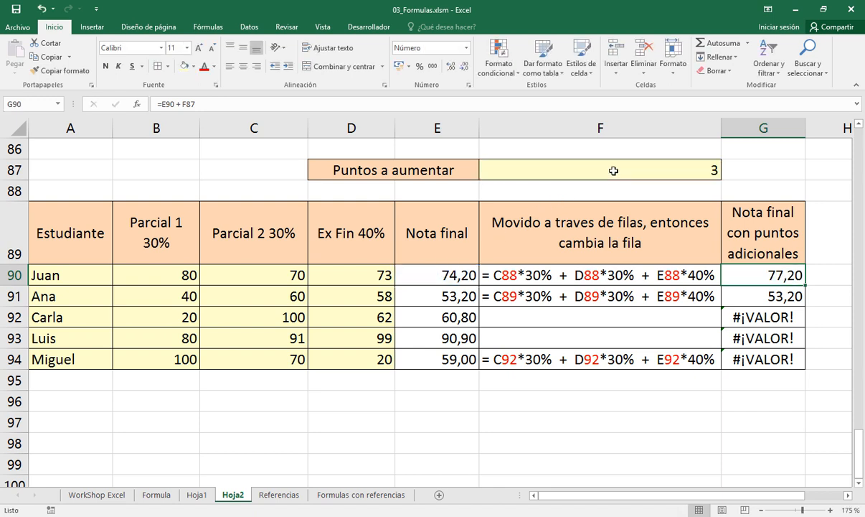
pyautogui.press('Down')
pyautogui.press('F2')
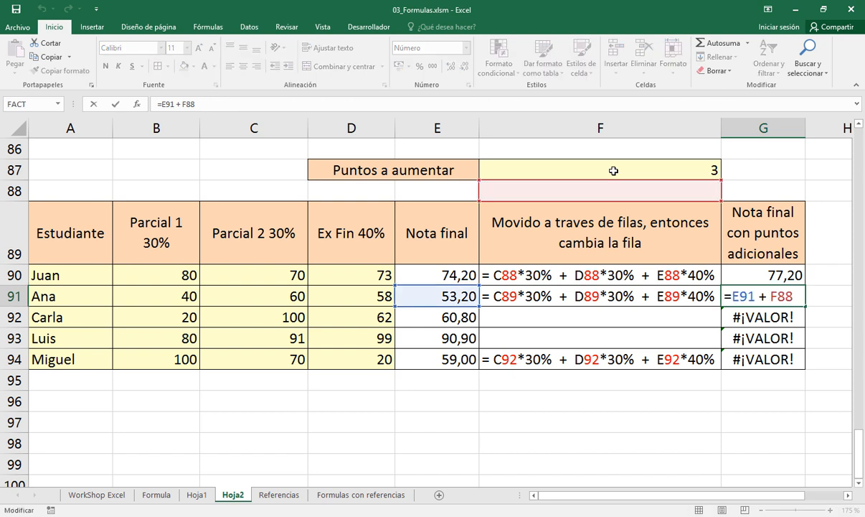
pyautogui.press('Escape')
pyautogui.press('Down')
pyautogui.press('F2')
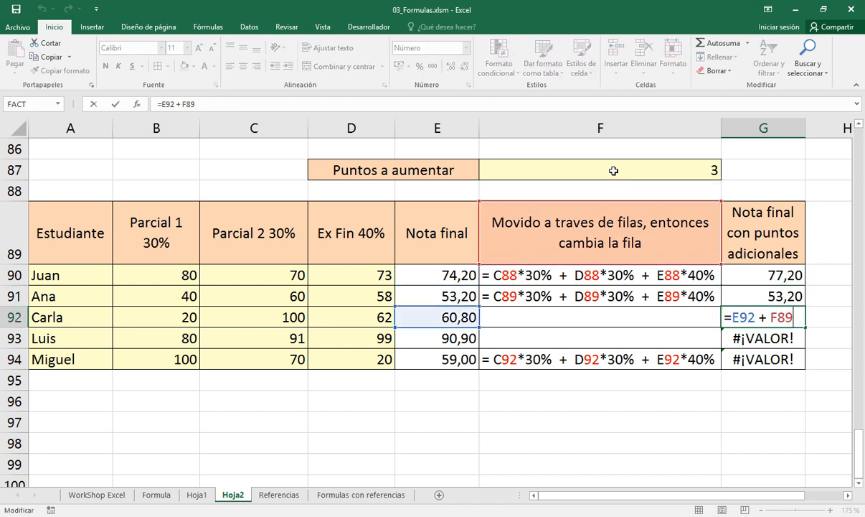
pyautogui.press('Escape')
pyautogui.press('Down')
pyautogui.press('F2')
pyautogui.press('Escape')
pyautogui.press('Down')
pyautogui.press('F2')
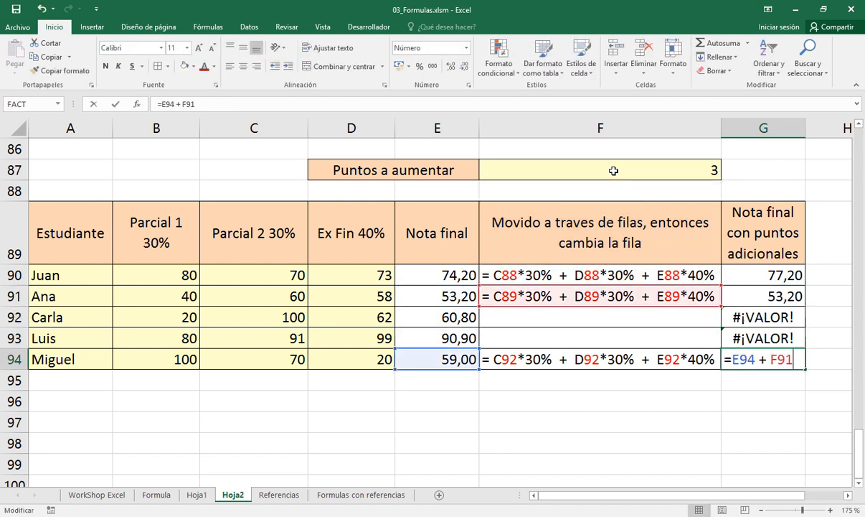
pyautogui.press('Escape')
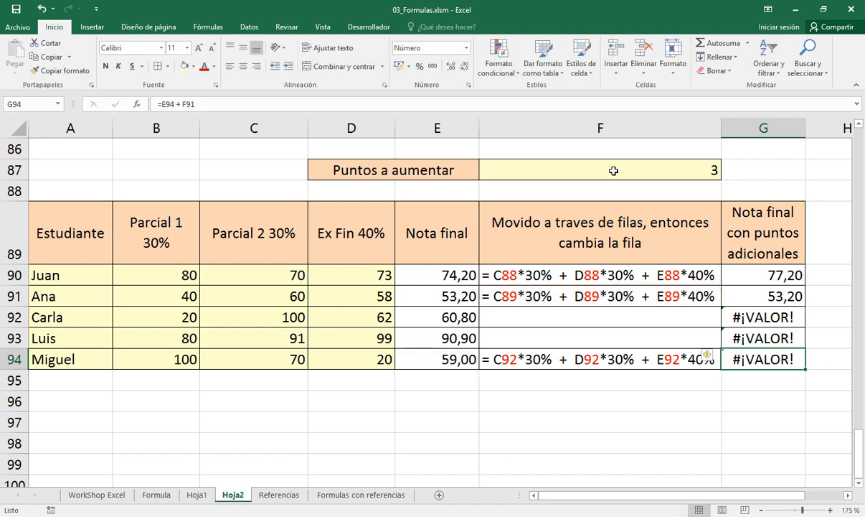
# Examine the points to add in F87 and the reference to that cell in the G90 formula
pyautogui.press('Up')
pyautogui.press('Up')
pyautogui.press('Up')
pyautogui.press('Up')
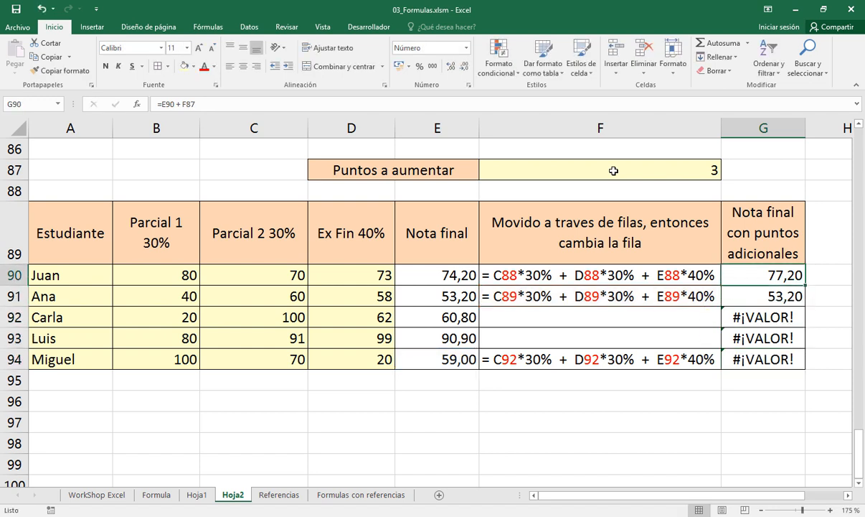
pyautogui.click(613, 170)
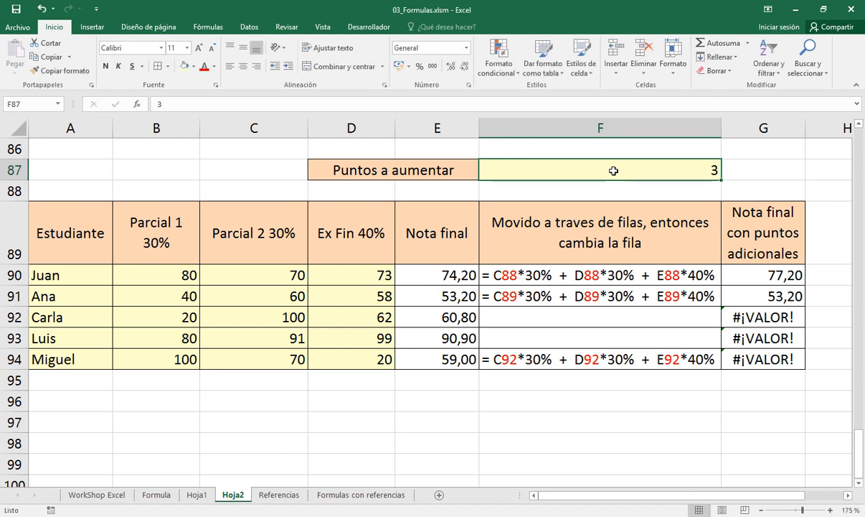
pyautogui.press('Down')
pyautogui.press('Down')
pyautogui.press('Down')
pyautogui.press('Down')
pyautogui.press('Up')
pyautogui.press('Right')
pyautogui.press('F2')
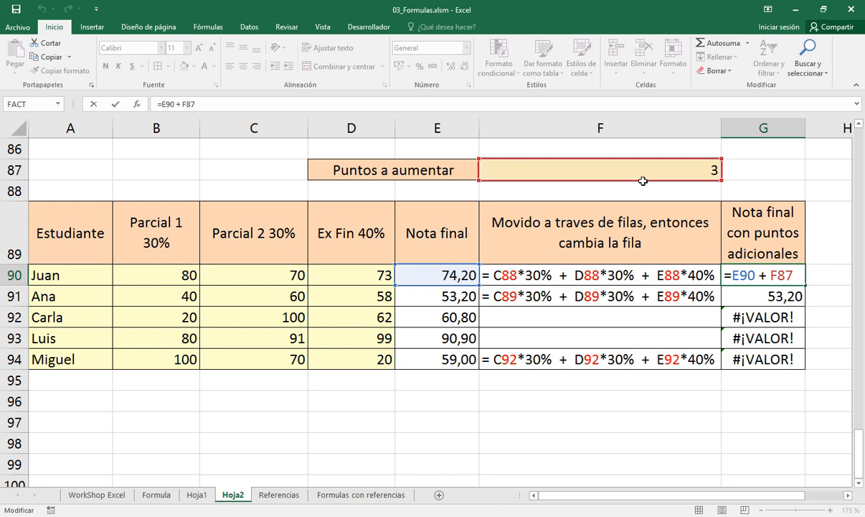
pyautogui.hotkey('ctrl', 'Return')
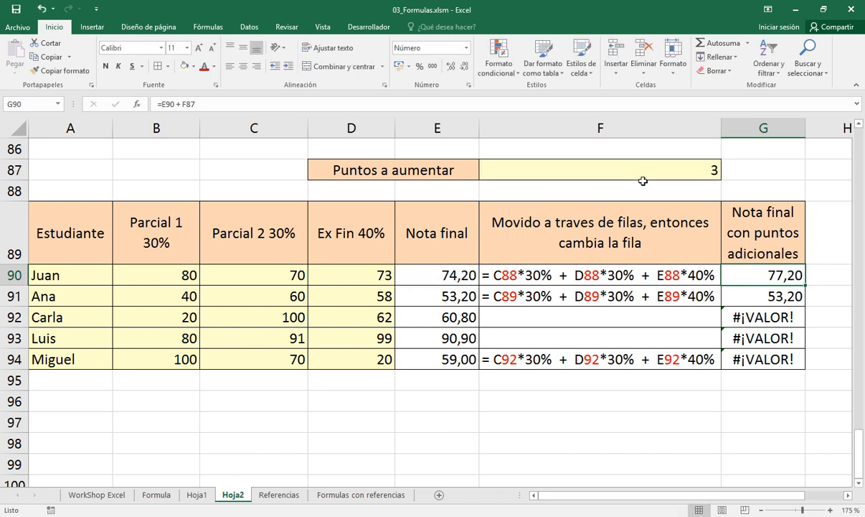
# On Hoja1, color the note "$ usa para bloquear lo que precede" in C25:C26 red
pyautogui.click(153, 495)
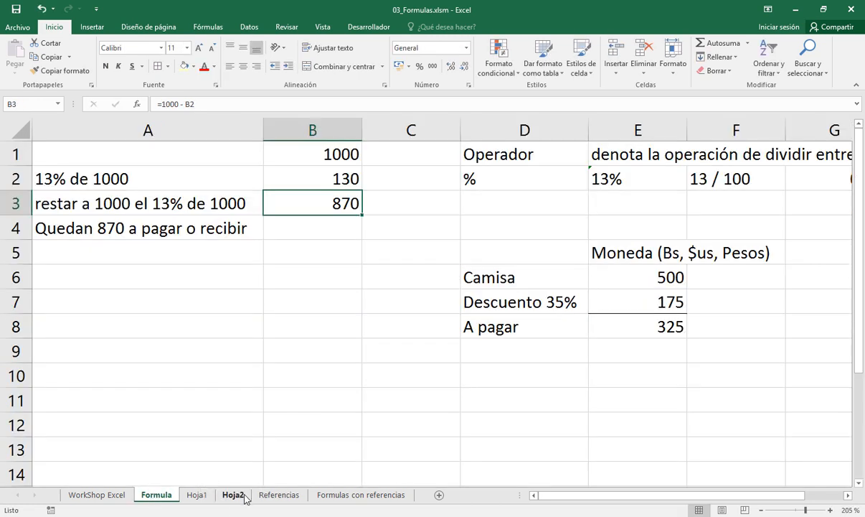
pyautogui.click(197, 495)
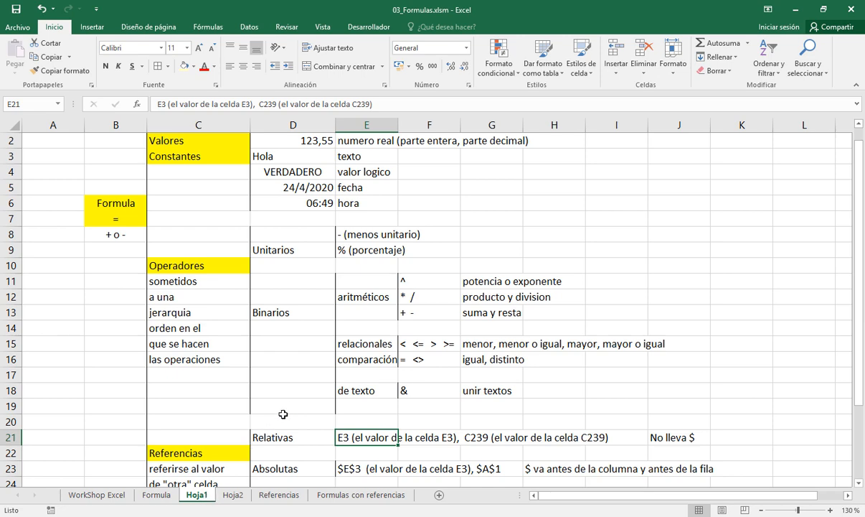
pyautogui.scroll(-3, 858, 482)
pyautogui.click(859, 483)
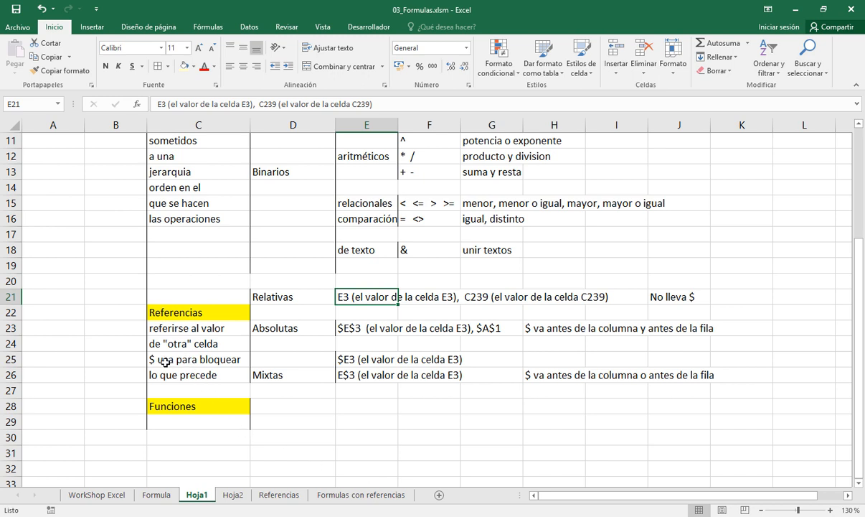
pyautogui.moveTo(178, 359); pyautogui.dragTo(167, 374)
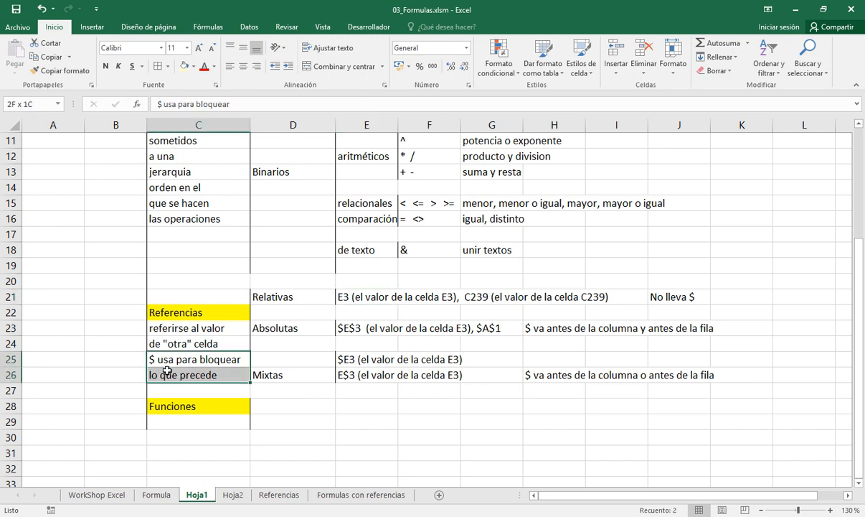
pyautogui.click(205, 66)
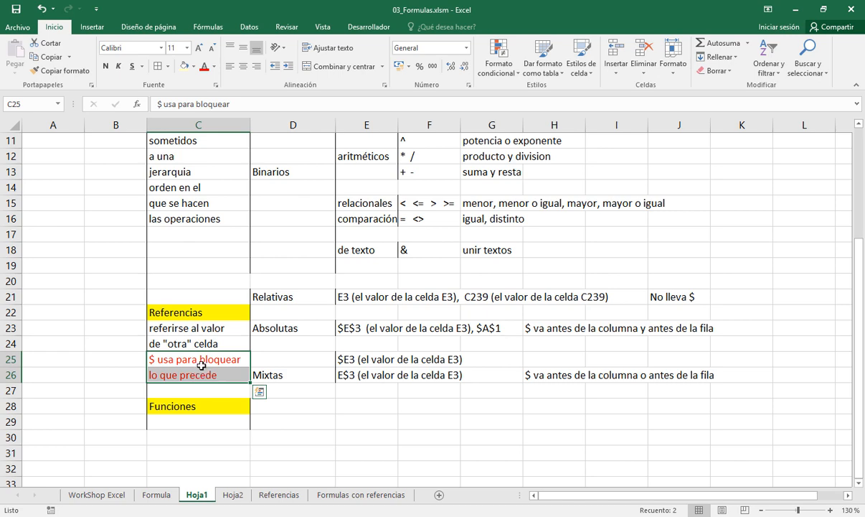
# In Hoja2, make the points reference in the G90 formula absolute so that it reads =E90 + $F$87
pyautogui.click(275, 495)
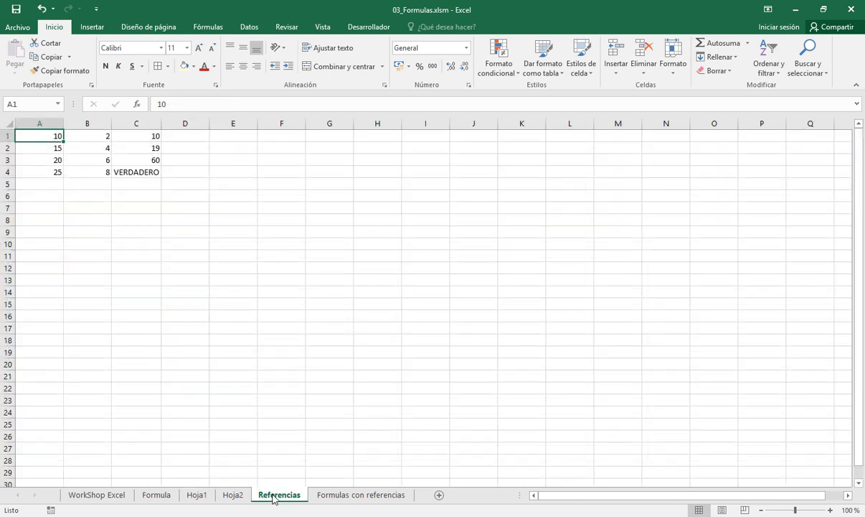
pyautogui.click(233, 495)
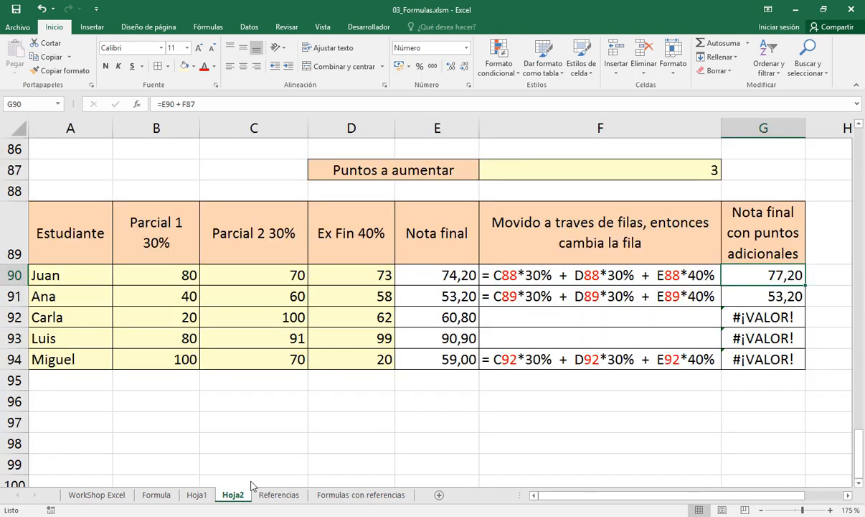
pyautogui.doubleClick(742, 276)
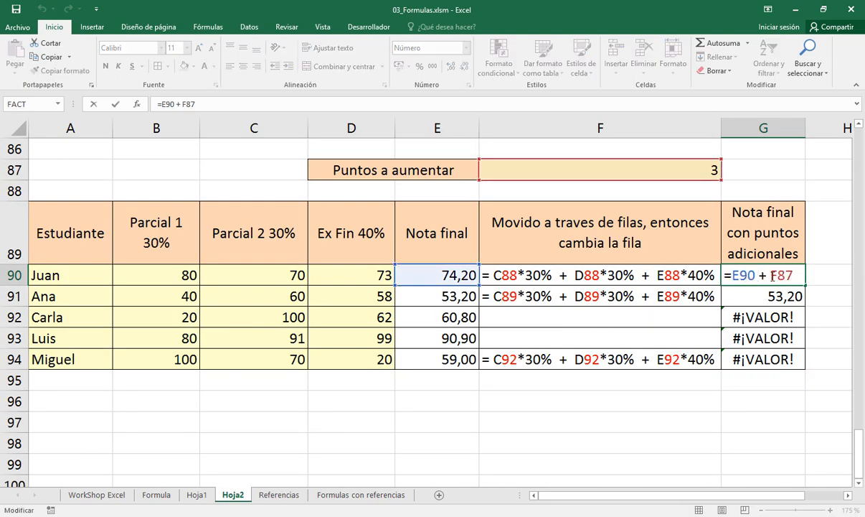
pyautogui.click(773, 277)
pyautogui.write('$')
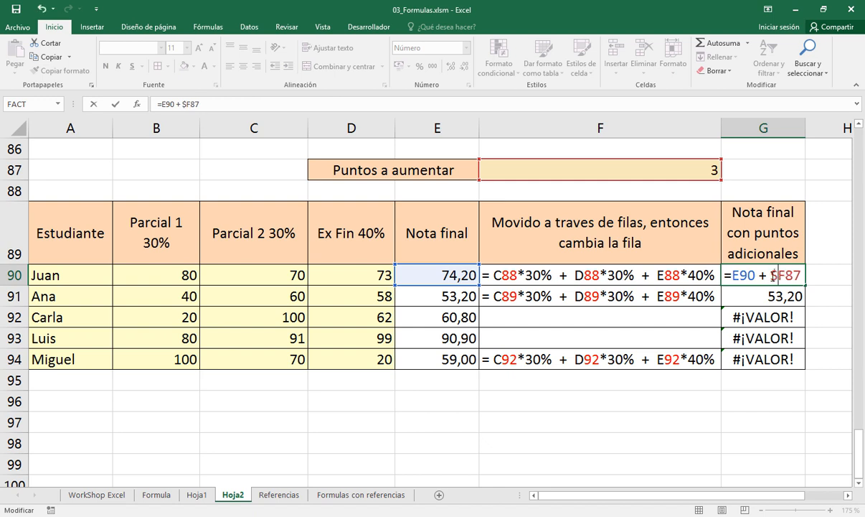
pyautogui.press('Right')
pyautogui.write('$')
pyautogui.moveTo(773, 274); pyautogui.dragTo(784, 271)
pyautogui.moveTo(787, 276); pyautogui.dragTo(806, 275)
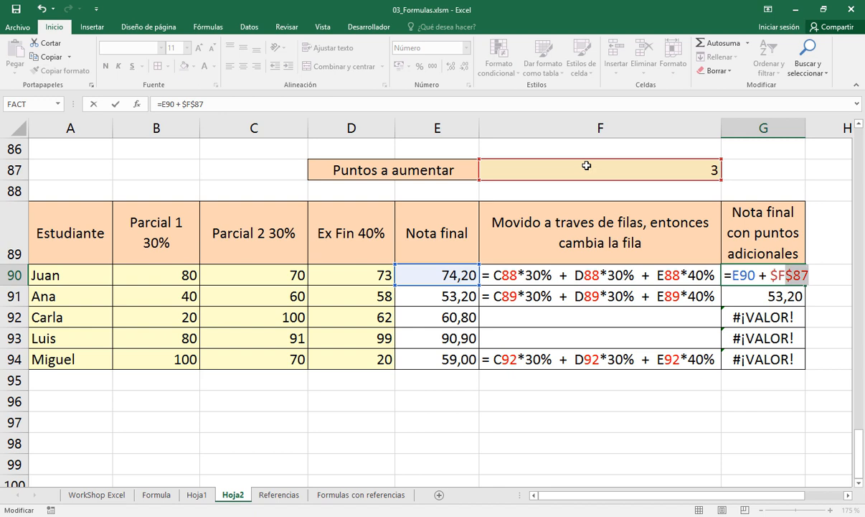
pyautogui.press('Return')
# Fill the G90 formula down through G94
pyautogui.press('Up')
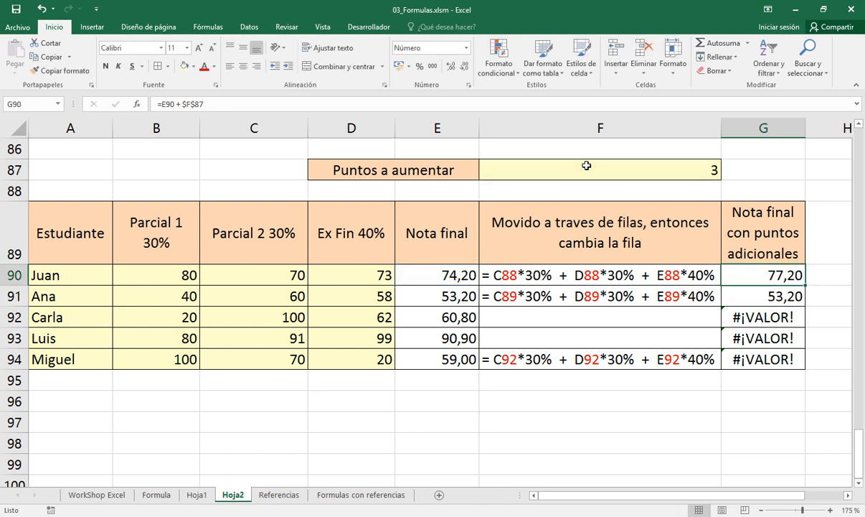
pyautogui.hotkey('ctrl', 'c')
pyautogui.press('Escape')
pyautogui.moveTo(805, 287); pyautogui.dragTo(807, 367)
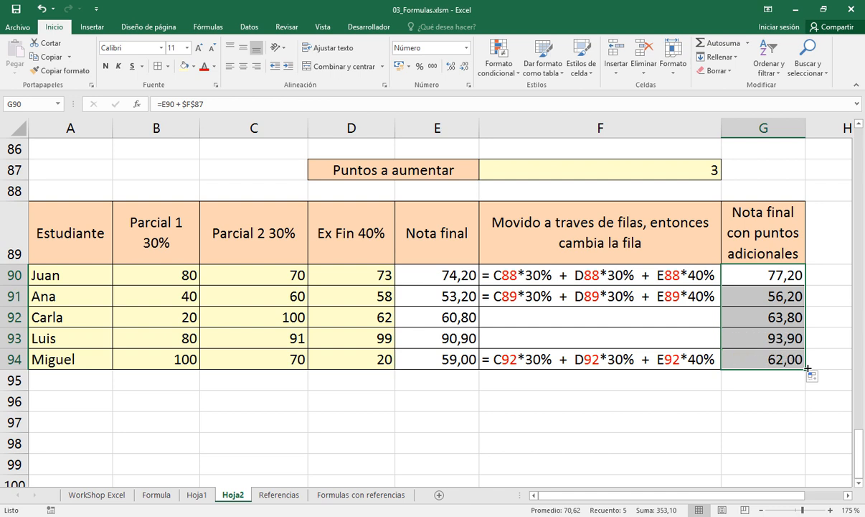
# Check the final grade and points references in the copied formulas in G91 and G94
pyautogui.click(741, 296)
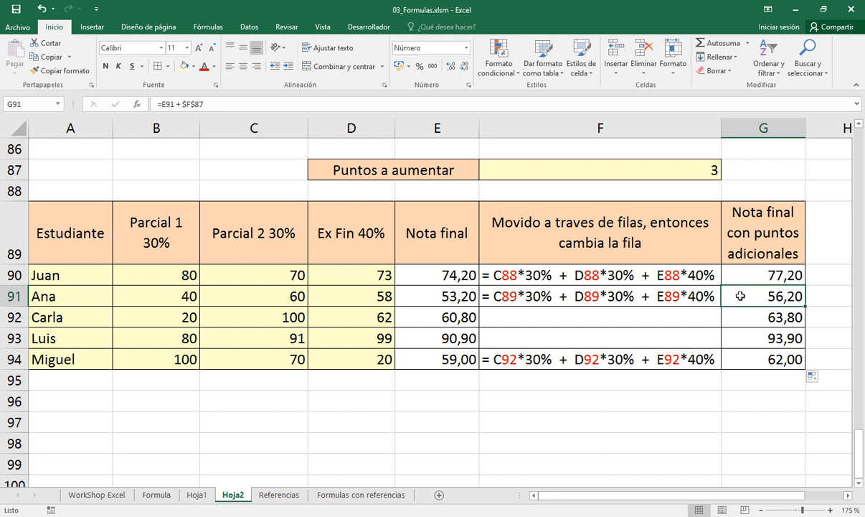
pyautogui.doubleClick(740, 295)
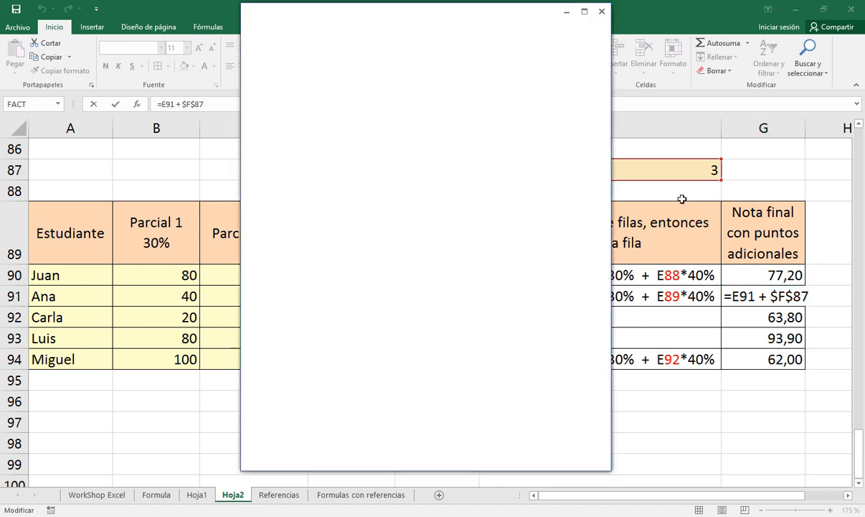
pyautogui.click(602, 12)
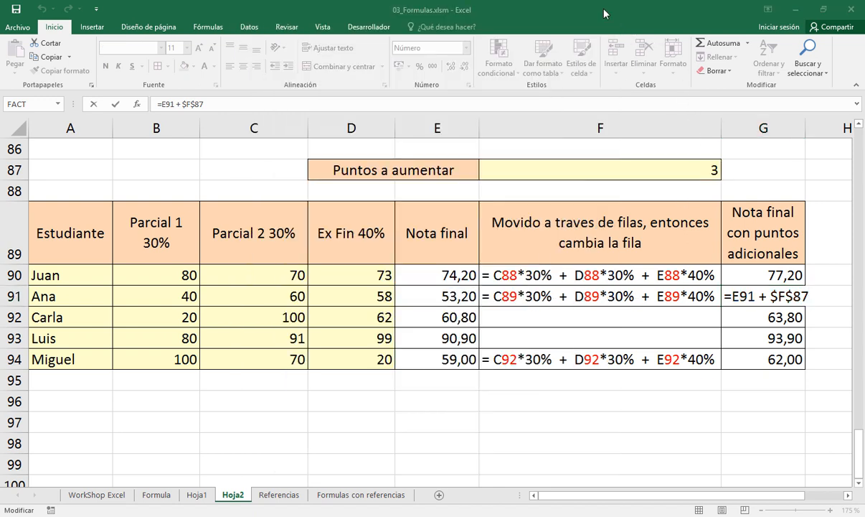
pyautogui.press('Return')
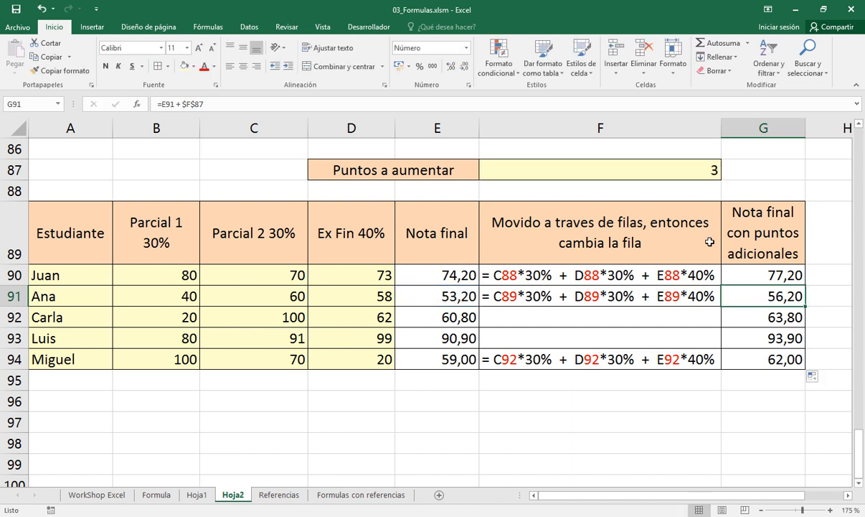
pyautogui.press('Down')
pyautogui.press('Down')
pyautogui.press('F2')
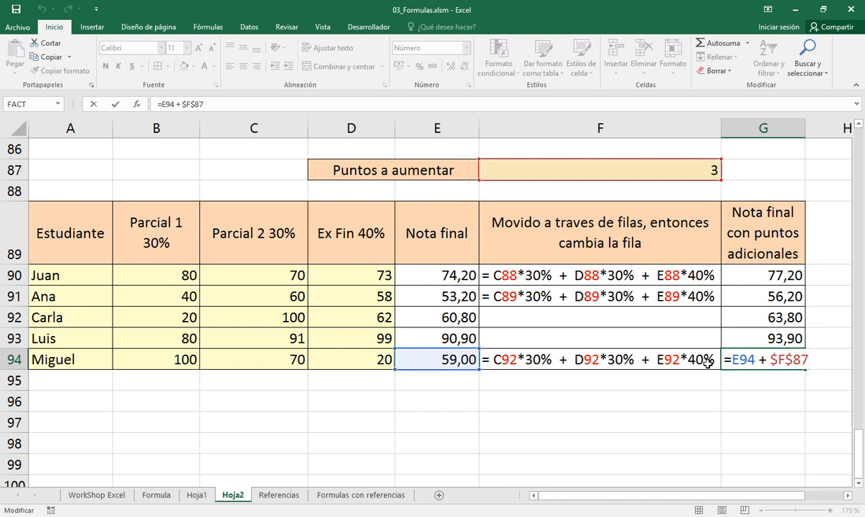
pyautogui.hotkey('ctrl', 'Return')
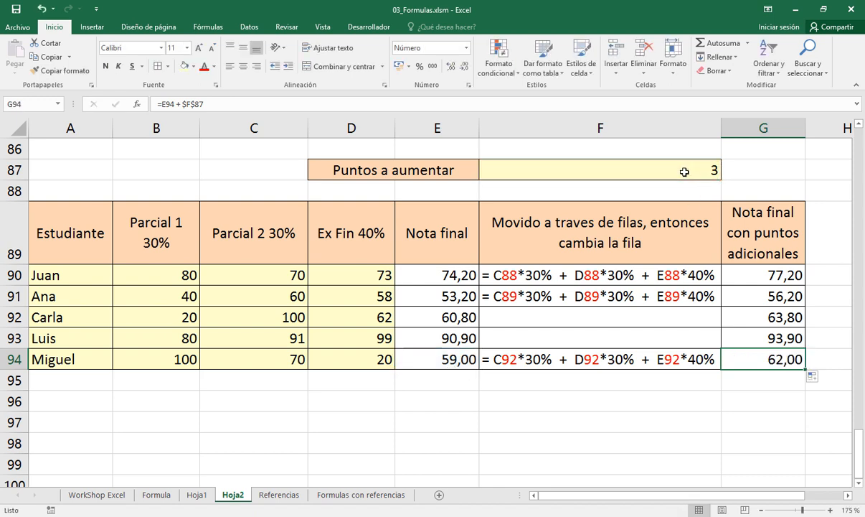
pyautogui.click(468, 360)
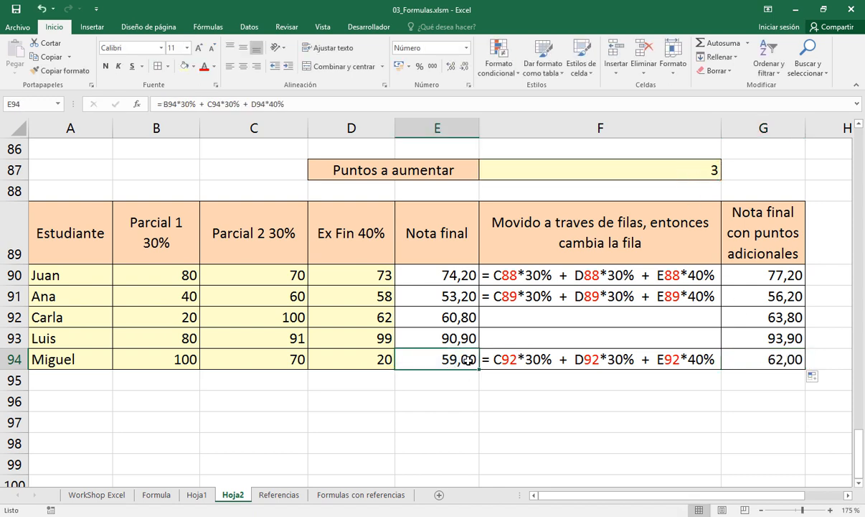
pyautogui.click(759, 358)
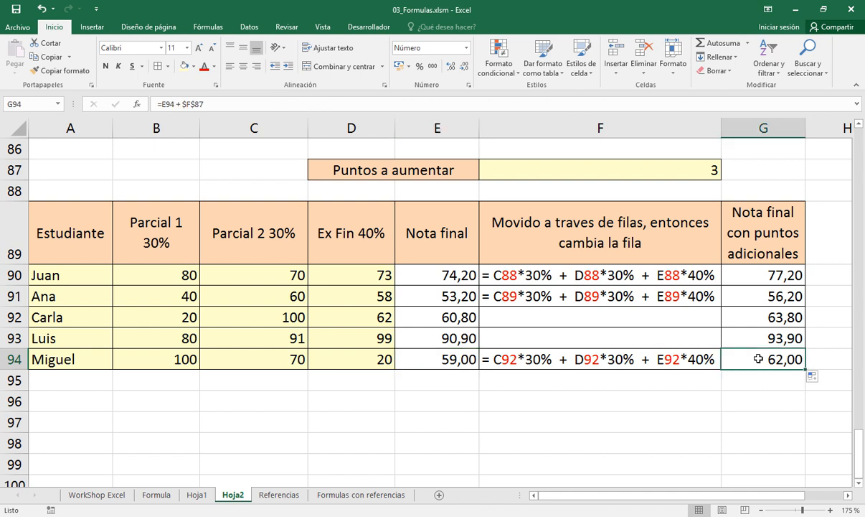
pyautogui.click(765, 295)
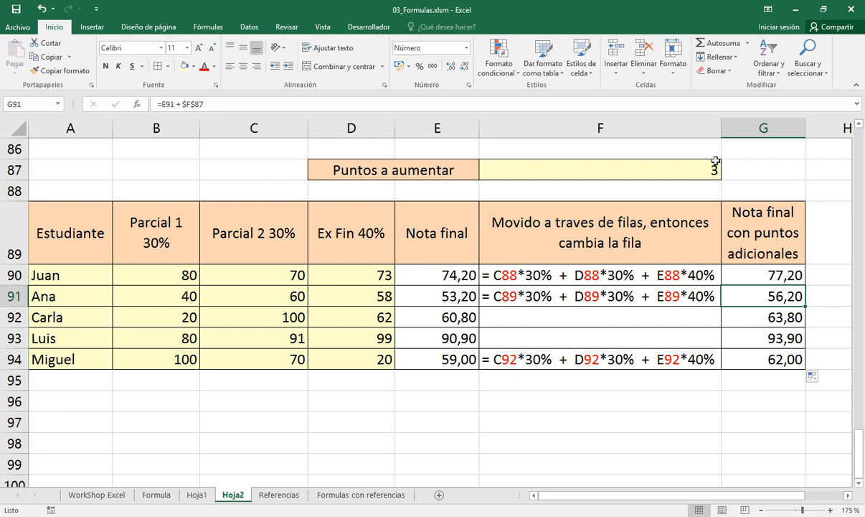
# Examine the relative reference to the final grade in the G90 formula
pyautogui.doubleClick(758, 275)
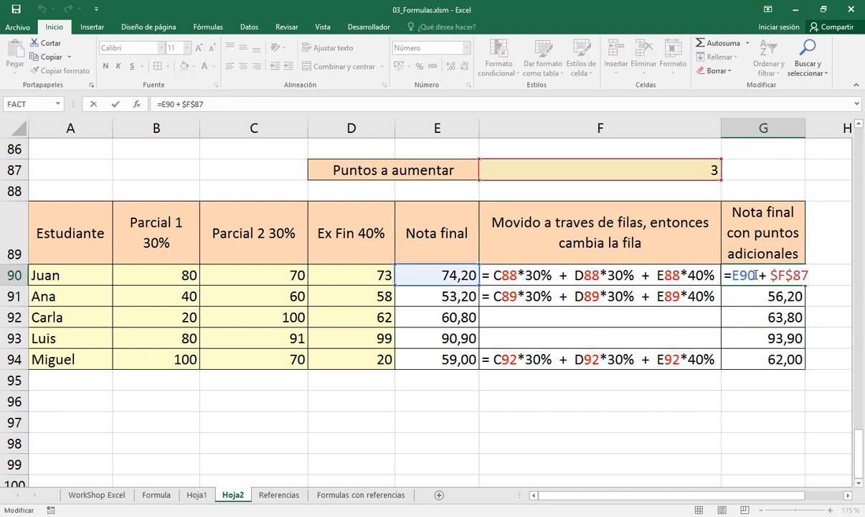
pyautogui.moveTo(757, 275); pyautogui.dragTo(732, 275)
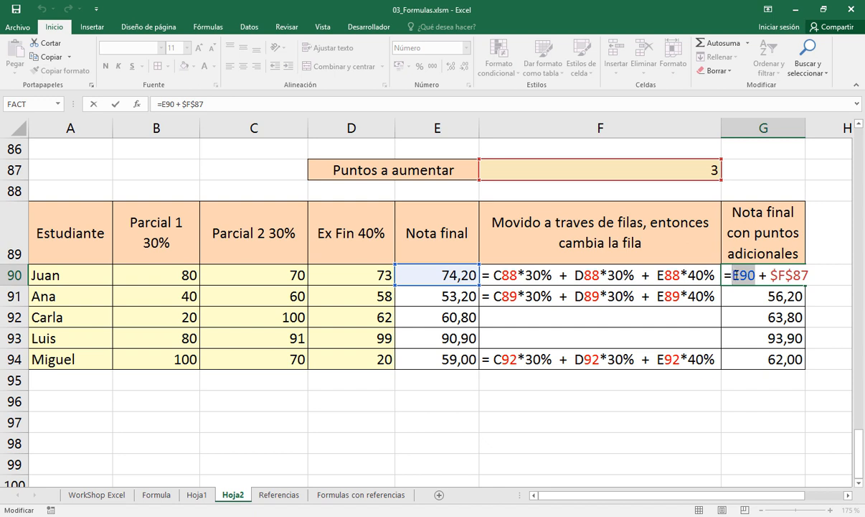
pyautogui.moveTo(739, 275); pyautogui.dragTo(754, 275)
pyautogui.press('Return')
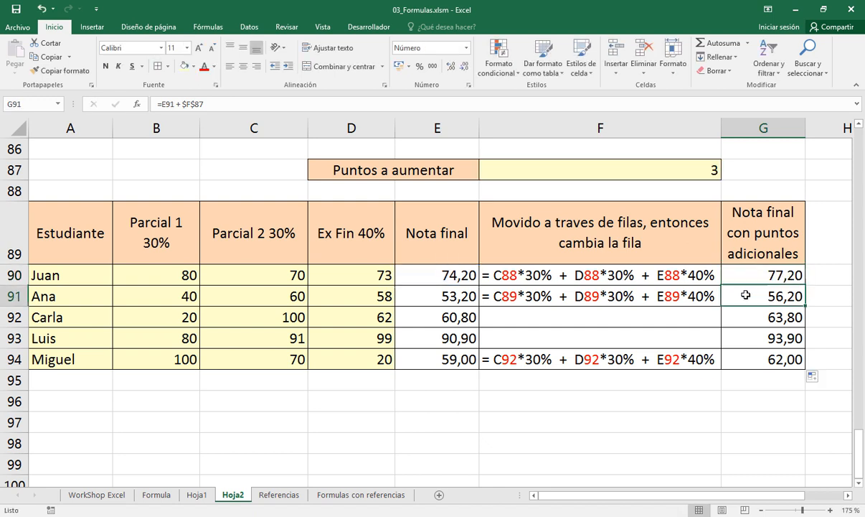
# Compare the final grade reference with the locked $F$87 reference row by row in the formulas in G91:G94
pyautogui.doubleClick(746, 295)
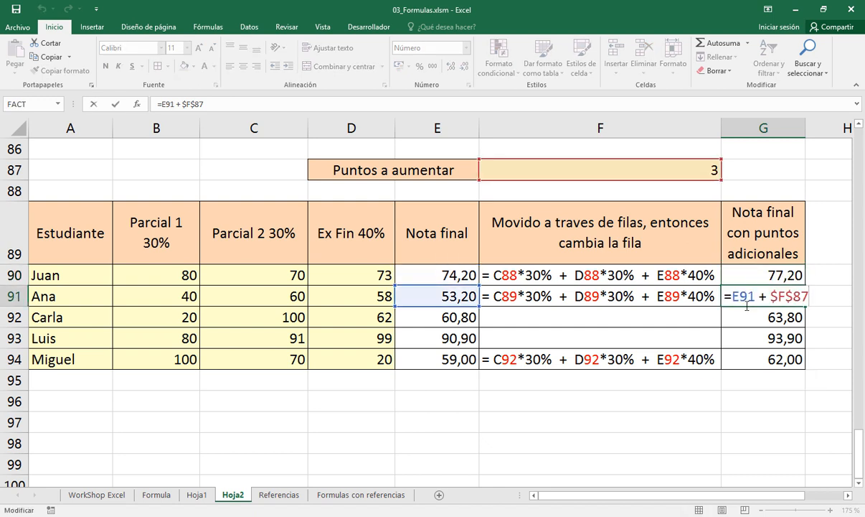
pyautogui.press('Return')
pyautogui.doubleClick(736, 317)
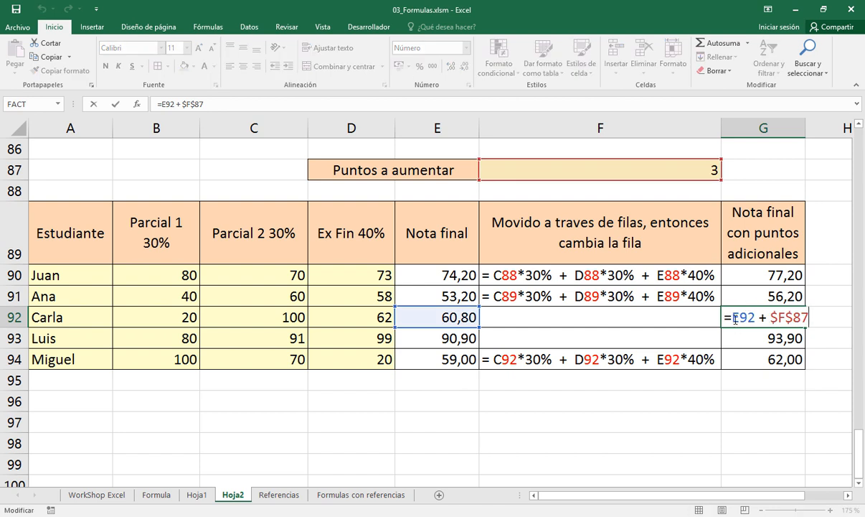
pyautogui.press('Escape')
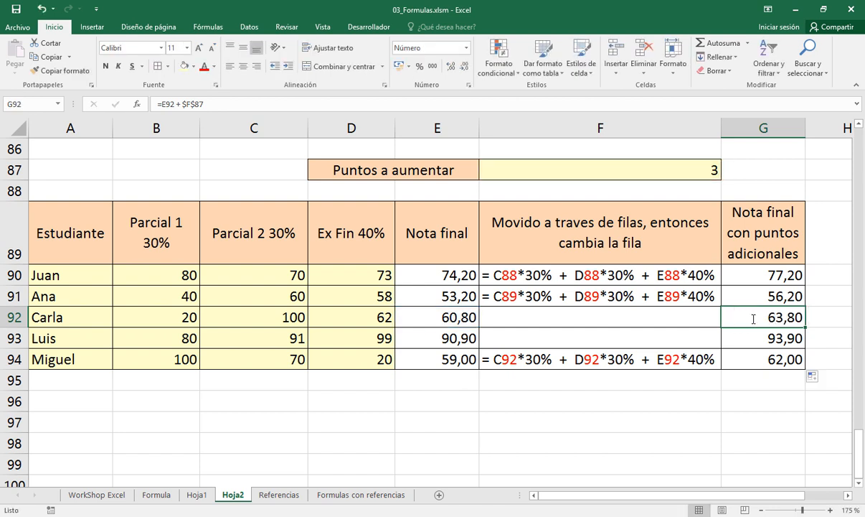
pyautogui.press('Down')
pyautogui.press('F2')
pyautogui.press('Escape')
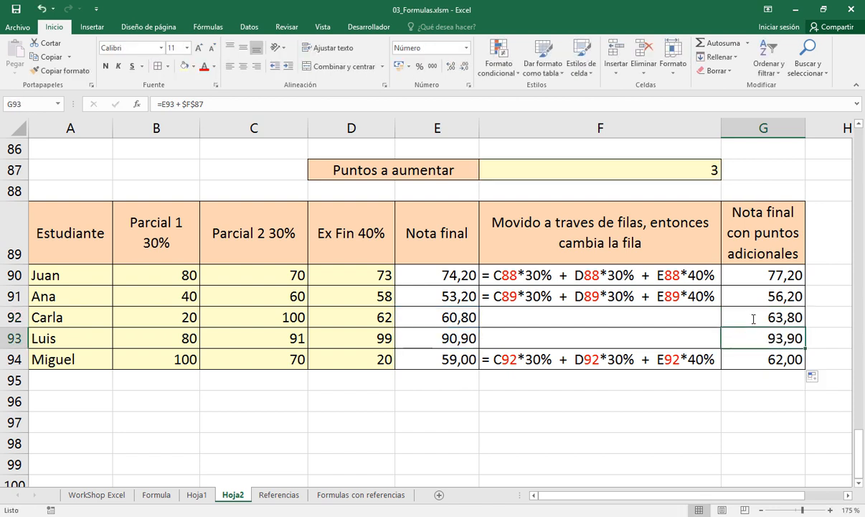
pyautogui.press('Down')
pyautogui.press('F2')
pyautogui.press('Left')
pyautogui.press('Left')
pyautogui.press('Left')
pyautogui.press('Left')
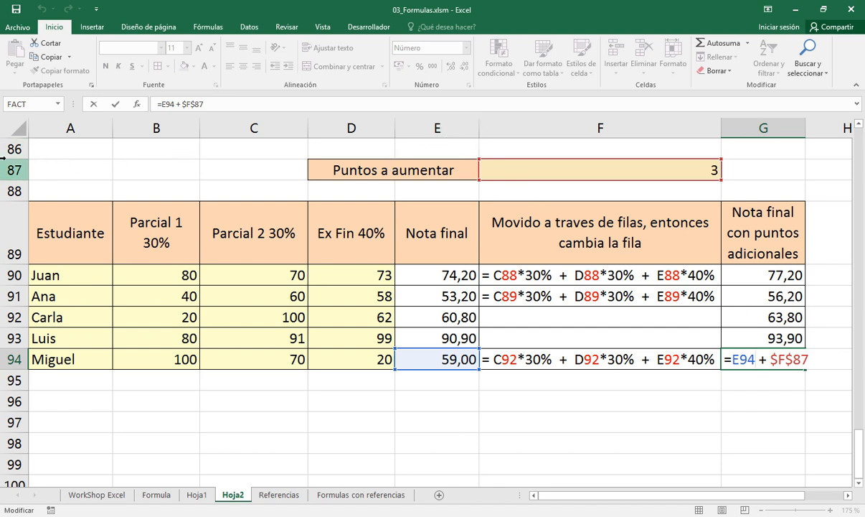
# Compare the explanatory formula text in F90 with the formula in G90
pyautogui.click(367, 171)
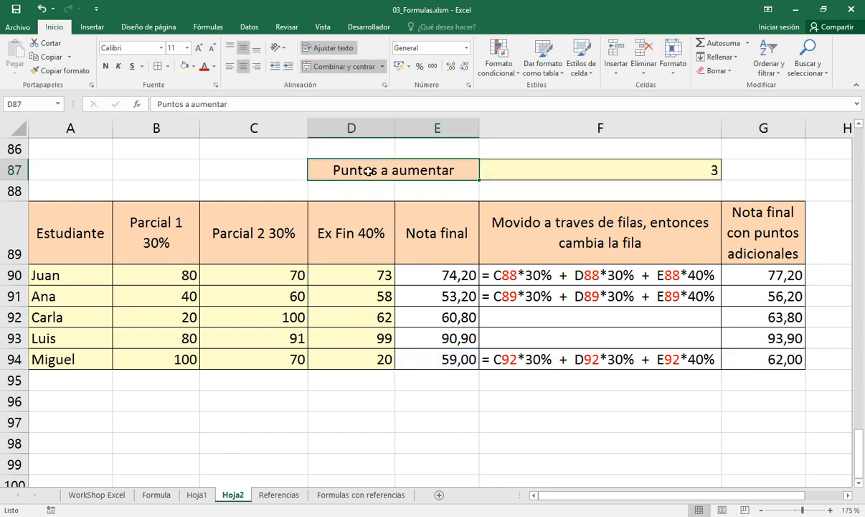
pyautogui.click(514, 277)
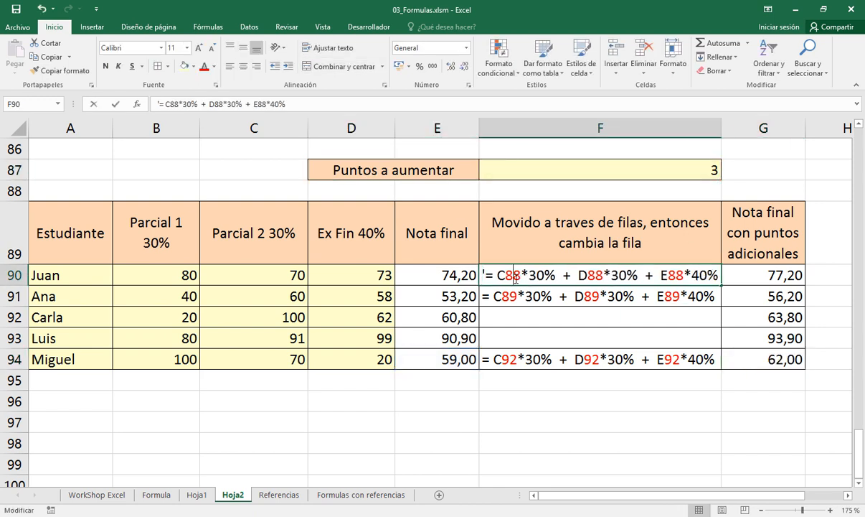
pyautogui.click(783, 277)
pyautogui.doubleClick(784, 277)
pyautogui.press('Escape')
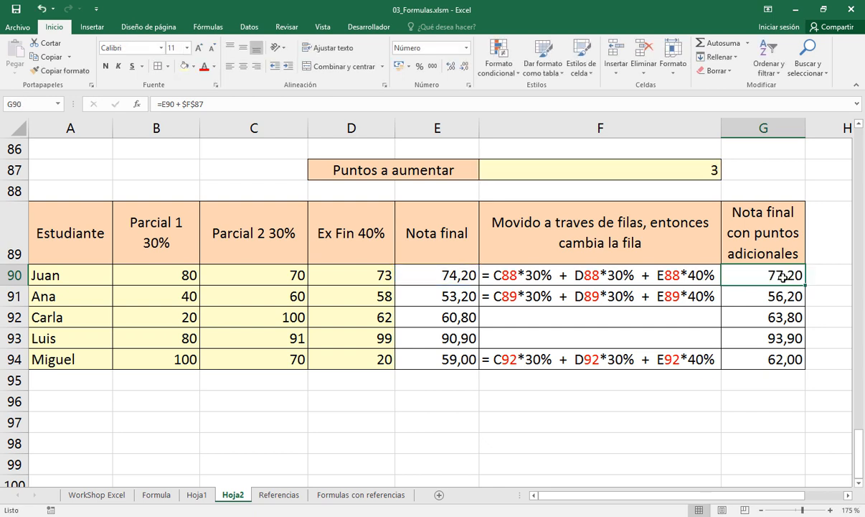
# Correct the explanatory formula text in F90 to = C90*30% + D90*30% + E90*40%
pyautogui.doubleClick(514, 274)
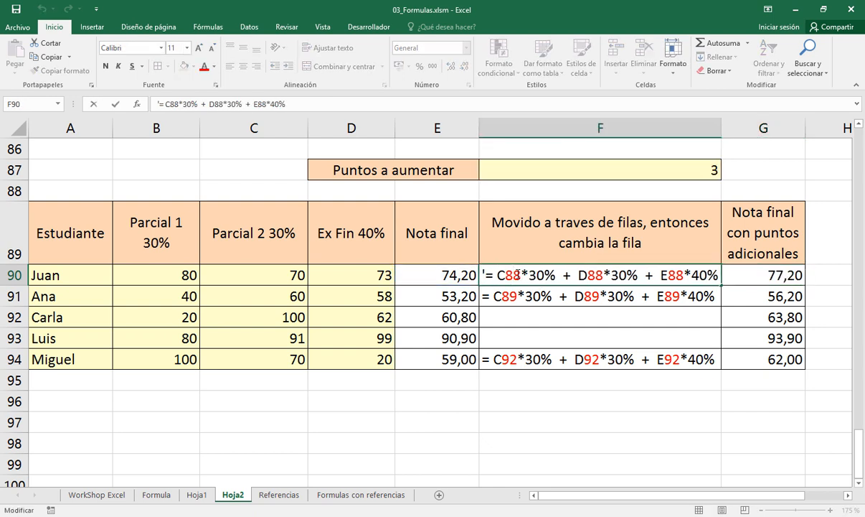
pyautogui.press('Left')
pyautogui.press('Left')
pyautogui.press('Left')
pyautogui.press('Left')
pyautogui.press('Left')
pyautogui.press('Left')
pyautogui.press('Left')
pyautogui.press('Left')
pyautogui.press('Left')
pyautogui.press('Left')
pyautogui.press('Left')
pyautogui.press('Left')
pyautogui.press('Left')
pyautogui.press('Left')
pyautogui.press('Left')
pyautogui.press('Left')
pyautogui.press('Left')
pyautogui.press('Left')
pyautogui.press('Left')
pyautogui.press('Left')
pyautogui.press('Left')
pyautogui.hotkey('shift', 'Right')
pyautogui.hotkey('shift', 'Right')
pyautogui.write('90')
pyautogui.press('Right')
pyautogui.press('Right')
pyautogui.press('Right')
pyautogui.press('Right')
pyautogui.press('Right')
pyautogui.press('Right')
pyautogui.press('Right')
pyautogui.press('Right')
pyautogui.press('Right')
pyautogui.press('Right')
pyautogui.press('Right')
pyautogui.hotkey('shift', 'Right')
pyautogui.hotkey('shift', 'Right')
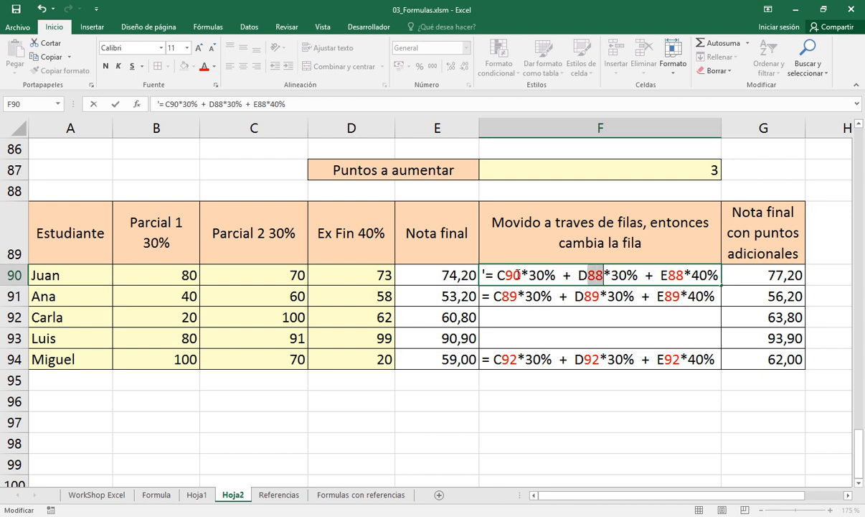
pyautogui.write('90')
pyautogui.press('Right')
pyautogui.press('Right')
pyautogui.press('Right')
pyautogui.press('Right')
pyautogui.press('Right')
pyautogui.press('Right')
pyautogui.press('Right')
pyautogui.press('Right')
pyautogui.press('Right')
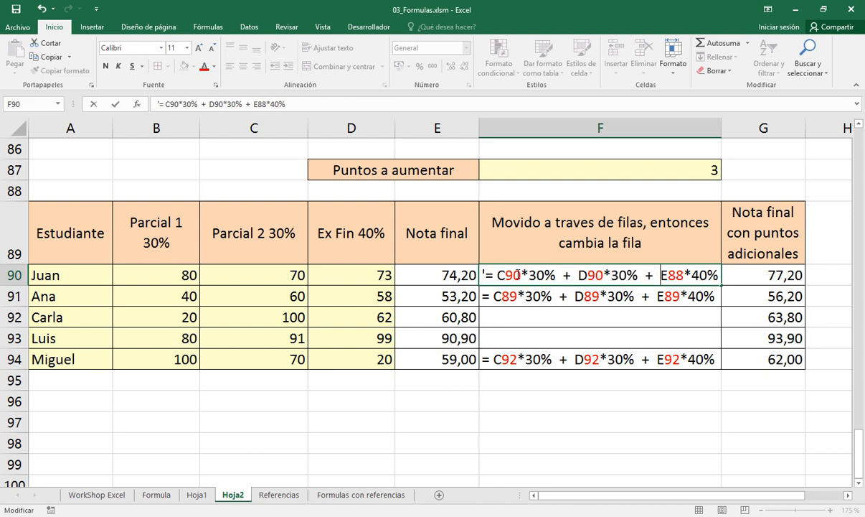
pyautogui.press('Right')
pyautogui.press('Left')
pyautogui.hotkey('shift', 'Right')
pyautogui.hotkey('shift', 'Right')
pyautogui.write('90')
pyautogui.press('Return')
# Correct the explanatory formula text in F91 to = C91*30% + D91*30% + E91*40%
pyautogui.press('F2')
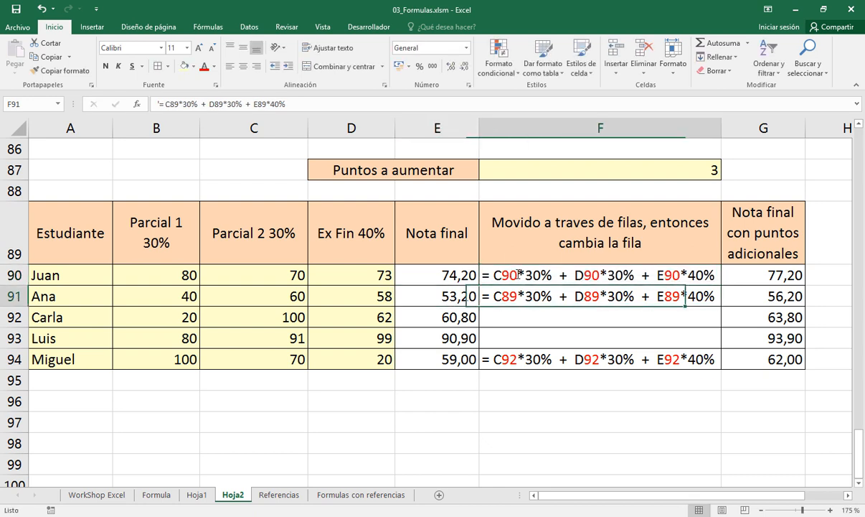
pyautogui.press('Left')
pyautogui.press('Left')
pyautogui.press('Left')
pyautogui.press('Left')
pyautogui.press('Left')
pyautogui.press('Left')
pyautogui.press('Left')
pyautogui.press('Left')
pyautogui.press('Left')
pyautogui.press('Left')
pyautogui.press('Left')
pyautogui.press('Left')
pyautogui.press('Left')
pyautogui.press('Left')
pyautogui.press('Left')
pyautogui.press('Left')
pyautogui.press('Left')
pyautogui.press('Left')
pyautogui.press('Left')
pyautogui.press('Left')
pyautogui.press('Left')
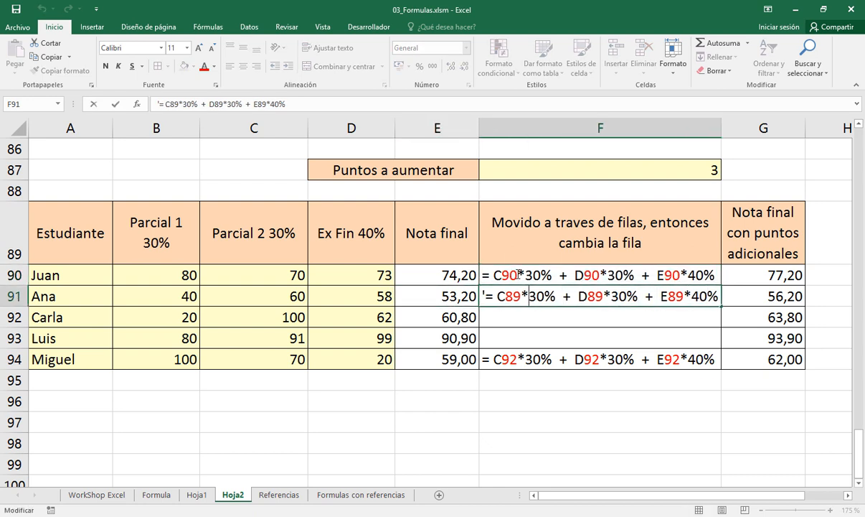
pyautogui.press('BackSpace')
pyautogui.press('Right')
pyautogui.write('1')
pyautogui.press('Right')
pyautogui.press('Right')
pyautogui.press('Right')
pyautogui.press('Right')
pyautogui.press('Right')
pyautogui.press('Right')
pyautogui.press('Right')
pyautogui.press('Right')
pyautogui.press('Right')
pyautogui.press('Delete')
pyautogui.press('Right')
pyautogui.write('1')
pyautogui.press('Right')
pyautogui.press('Right')
pyautogui.press('Right')
pyautogui.press('Right')
pyautogui.press('Right')
pyautogui.press('Right')
pyautogui.press('Right')
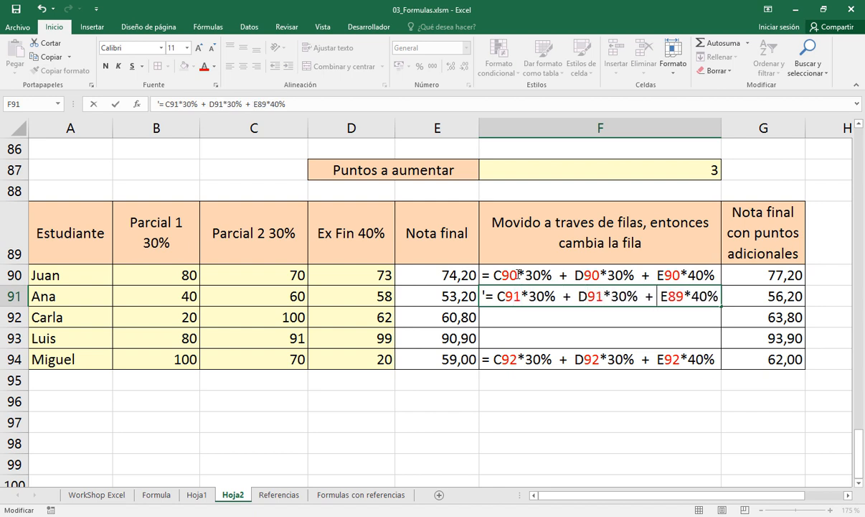
pyautogui.press('BackSpace')
pyautogui.press('Right')
pyautogui.write('1')
pyautogui.press('Return')
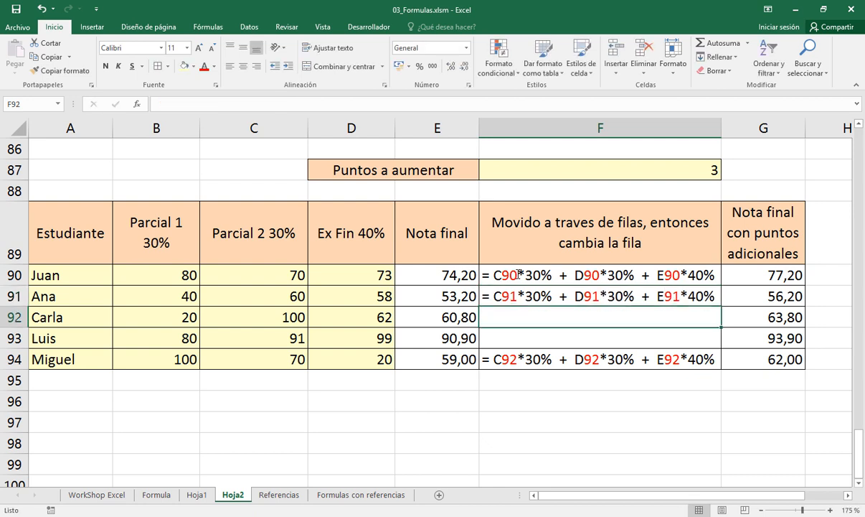
pyautogui.press('Down')
pyautogui.press('Down')
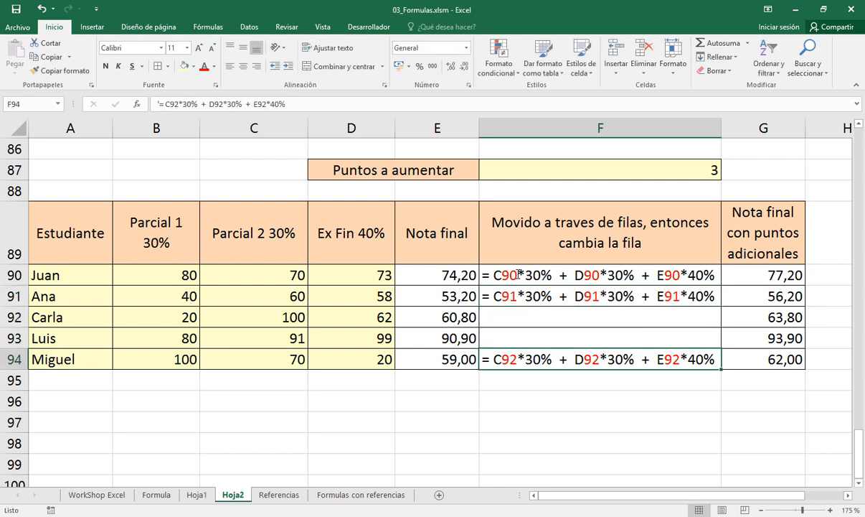
pyautogui.click(399, 269)
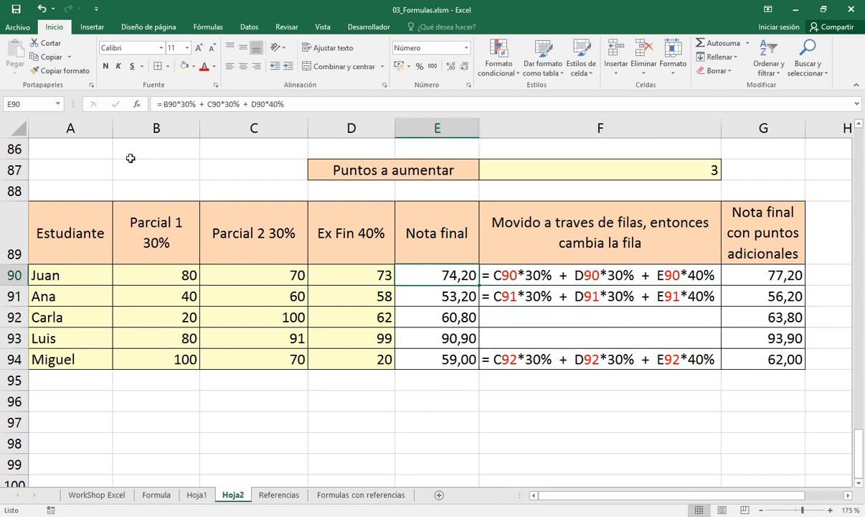
pyautogui.click(14, 148)
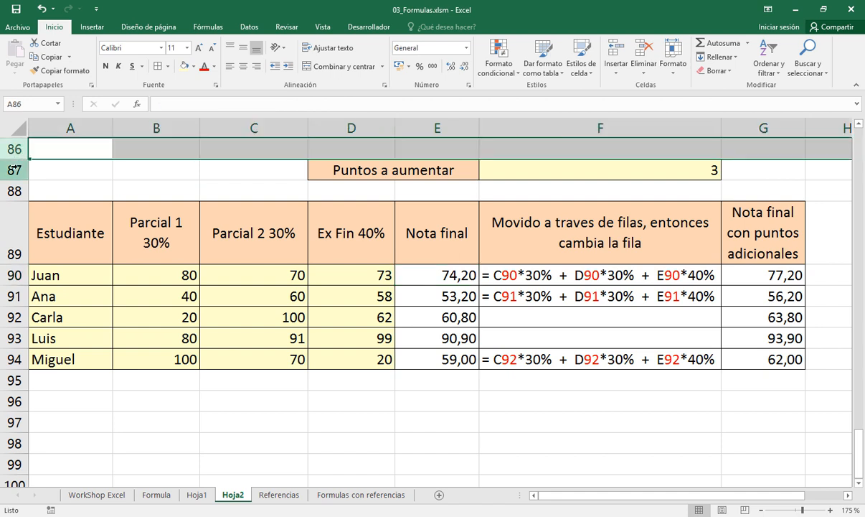
pyautogui.moveTo(15, 170); pyautogui.dragTo(22, 188)
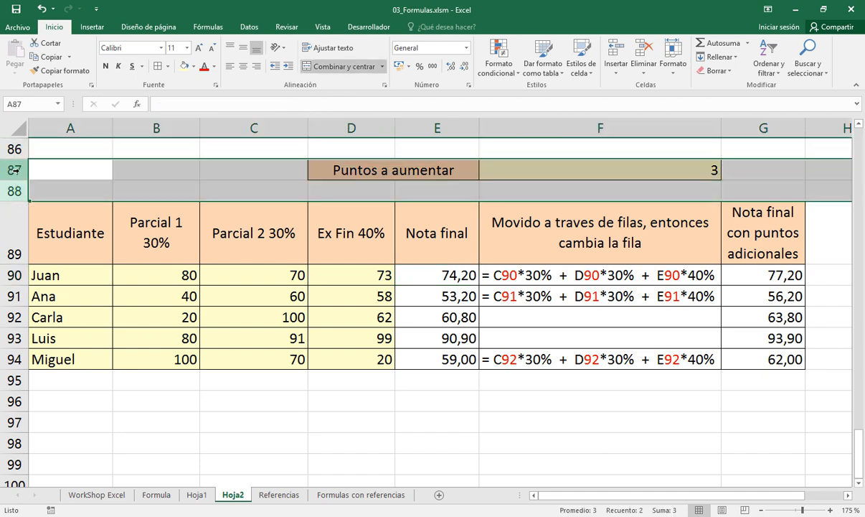
pyautogui.rightClick(20, 171)
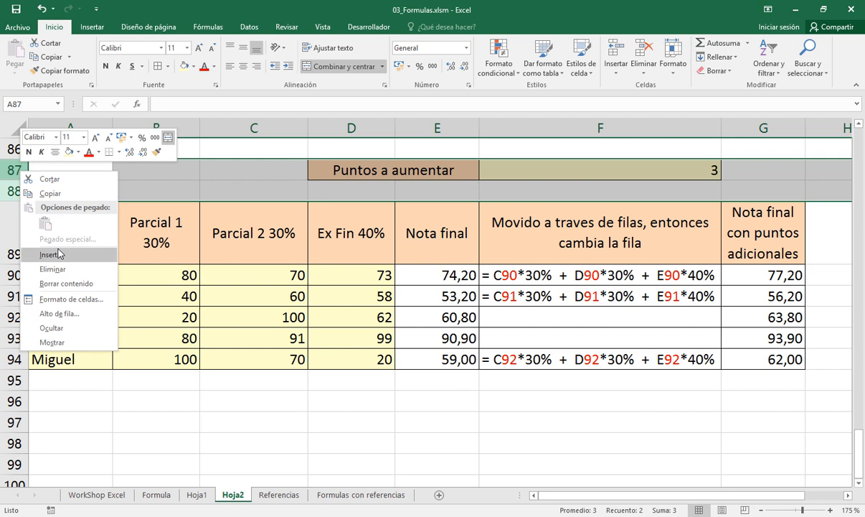
pyautogui.click(390, 173)
pyautogui.moveTo(386, 170); pyautogui.dragTo(516, 166)
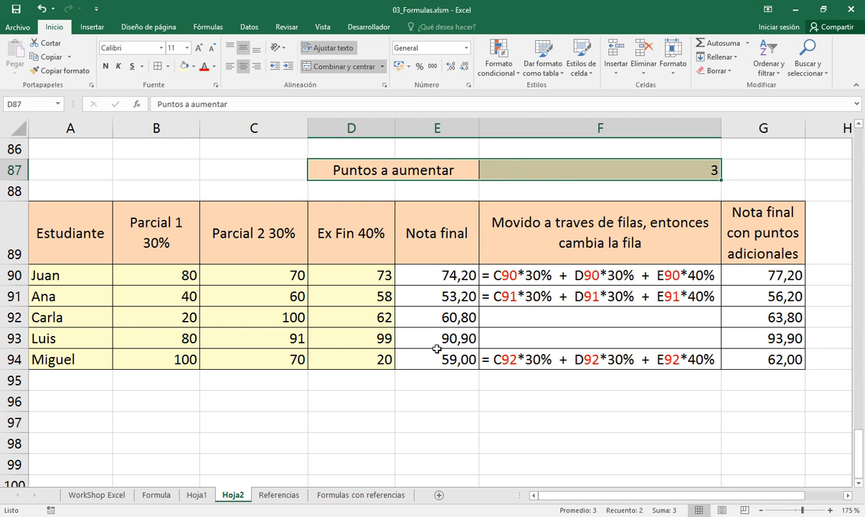
# Inspect which grade cells the final grade formula in E90 references
pyautogui.click(409, 270)
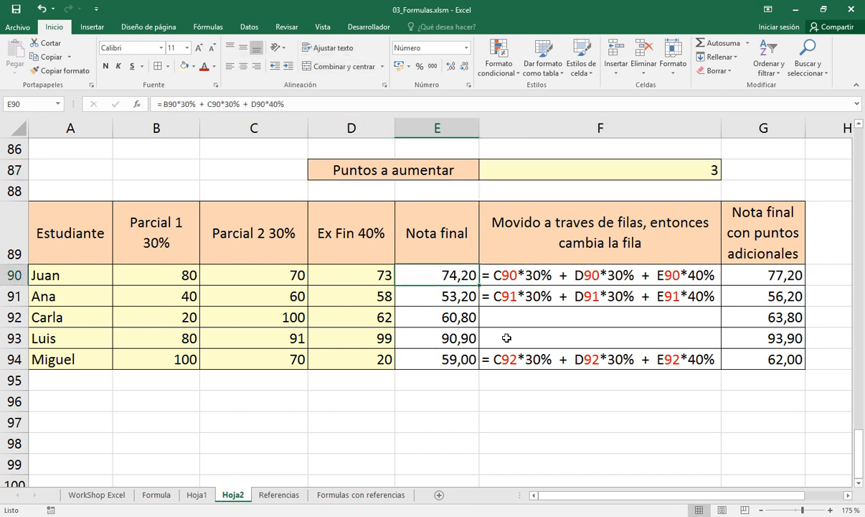
pyautogui.press('F2')
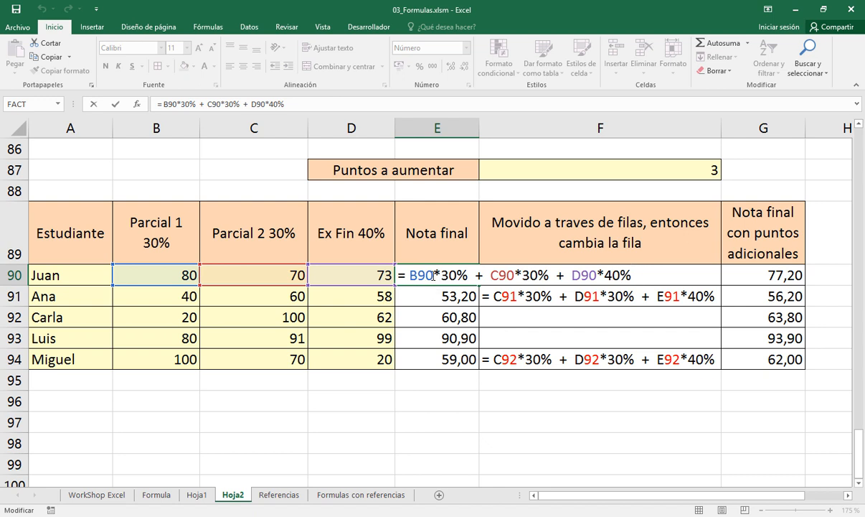
pyautogui.press('F2')
pyautogui.press('Escape')
# Correct the explanatory formula text in F90 to = B90*30% + C90*30% + D90*40%
pyautogui.click(488, 275)
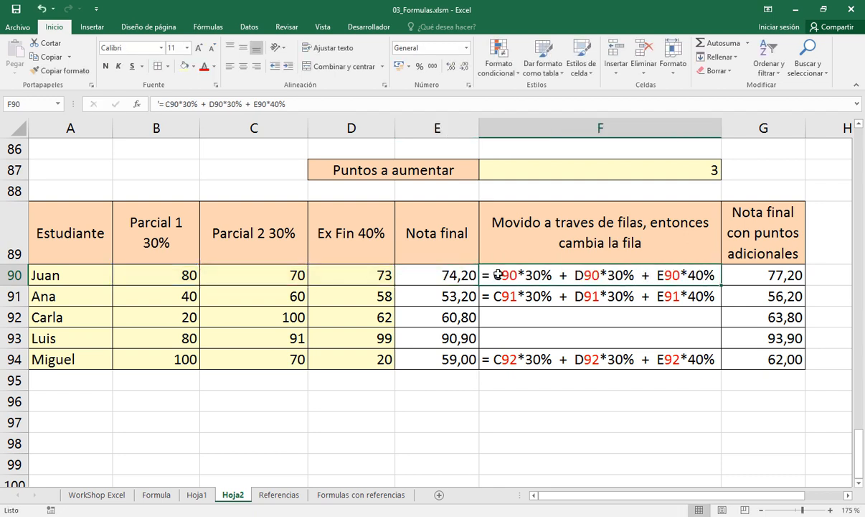
pyautogui.press('F2')
pyautogui.press('Left')
pyautogui.press('Left')
pyautogui.press('Left')
pyautogui.press('Left')
pyautogui.press('Left')
pyautogui.press('Left')
pyautogui.press('Left')
pyautogui.press('Left')
pyautogui.press('Left')
pyautogui.press('Left')
pyautogui.press('Left')
pyautogui.press('Left')
pyautogui.press('Left')
pyautogui.press('Left')
pyautogui.press('Left')
pyautogui.press('Left')
pyautogui.press('Left')
pyautogui.press('Left')
pyautogui.press('Left')
pyautogui.press('Left')
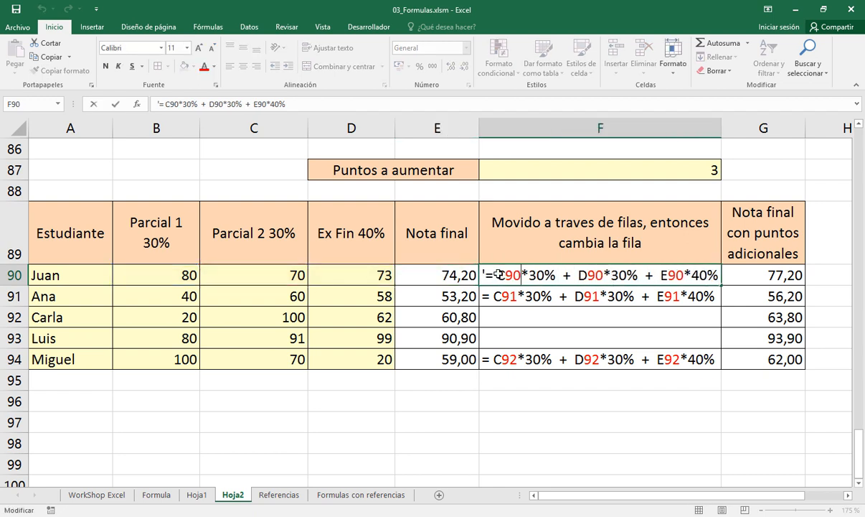
pyautogui.press('Left')
pyautogui.press('Left')
pyautogui.hotkey('shift', 'Left')
pyautogui.write('B')
pyautogui.press('Right')
pyautogui.press('Right')
pyautogui.press('Right')
pyautogui.hotkey('shift', 'Right')
pyautogui.write('C')
pyautogui.press('Right')
pyautogui.press('Right')
pyautogui.press('Right')
pyautogui.press('Right')
pyautogui.press('Right')
pyautogui.press('Right')
pyautogui.press('Right')
pyautogui.press('Right')
pyautogui.press('Right')
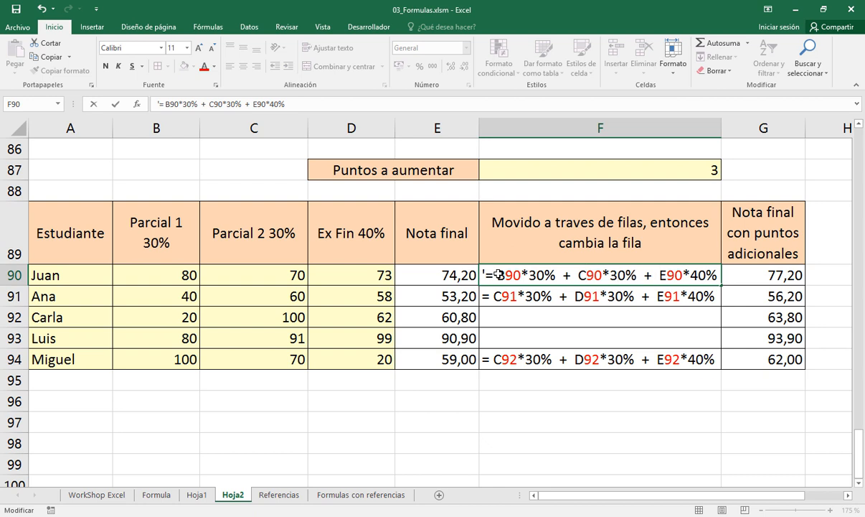
pyautogui.hotkey('shift', 'Right')
pyautogui.write('D')
pyautogui.press('Return')
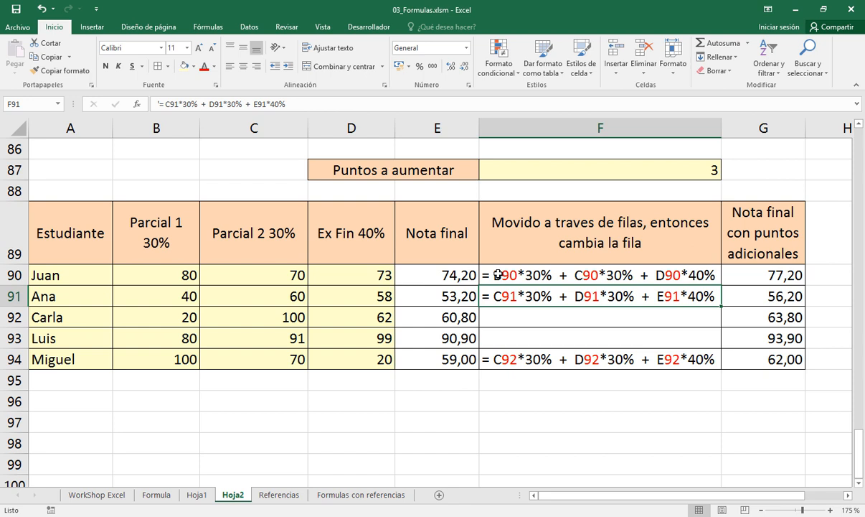
# Compare the cell references in the final grade formulas in E90 and E91
pyautogui.press('Up')
pyautogui.press('Left')
pyautogui.press('F2')
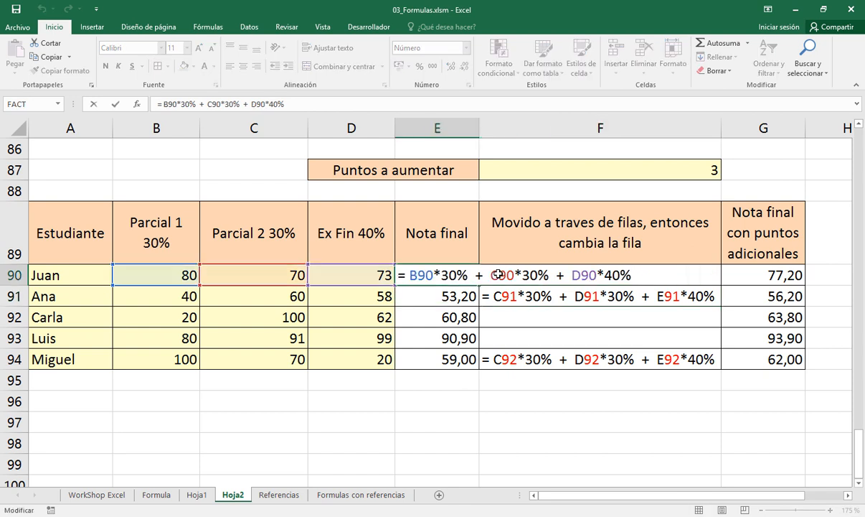
pyautogui.press('Return')
pyautogui.press('F2')
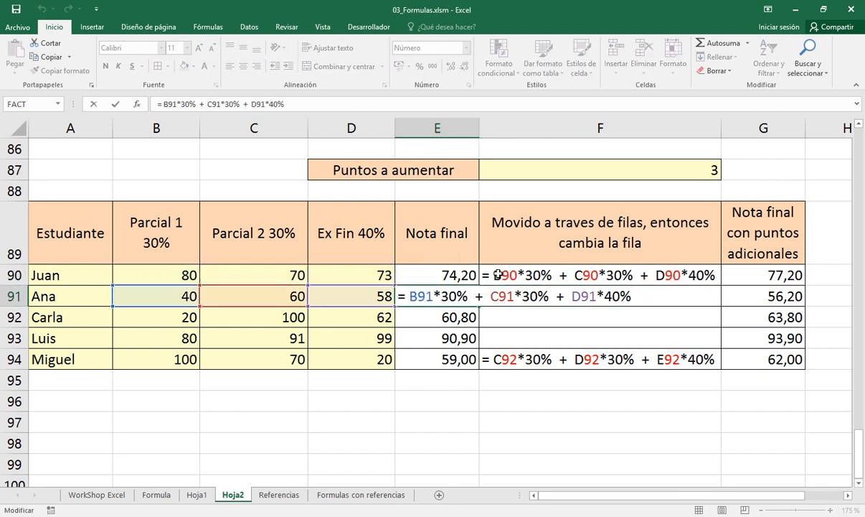
pyautogui.press('Return')
# Correct the explanatory formula text in F91 to = B91*30% + C91*30% + D91*40%
pyautogui.press('Up')
pyautogui.press('Right')
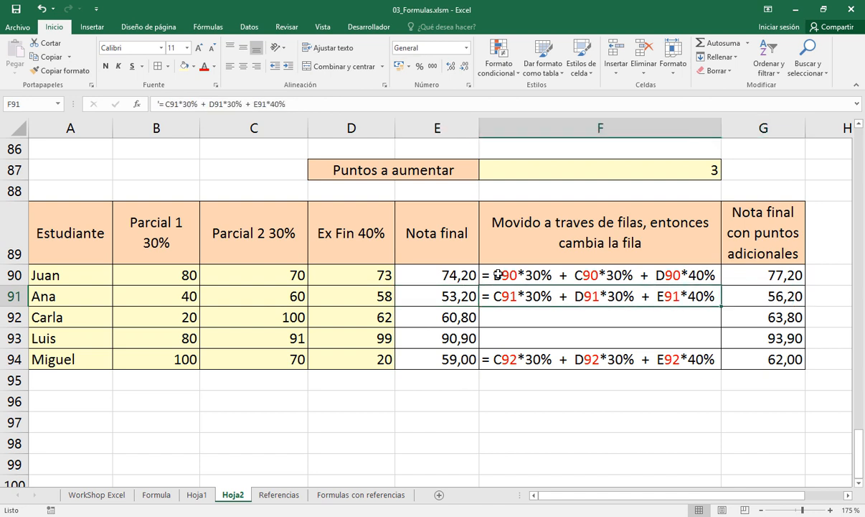
pyautogui.press('F2')
pyautogui.hotkey('ctrl', 'Left')
pyautogui.hotkey('ctrl', 'Left')
pyautogui.hotkey('ctrl', 'Left')
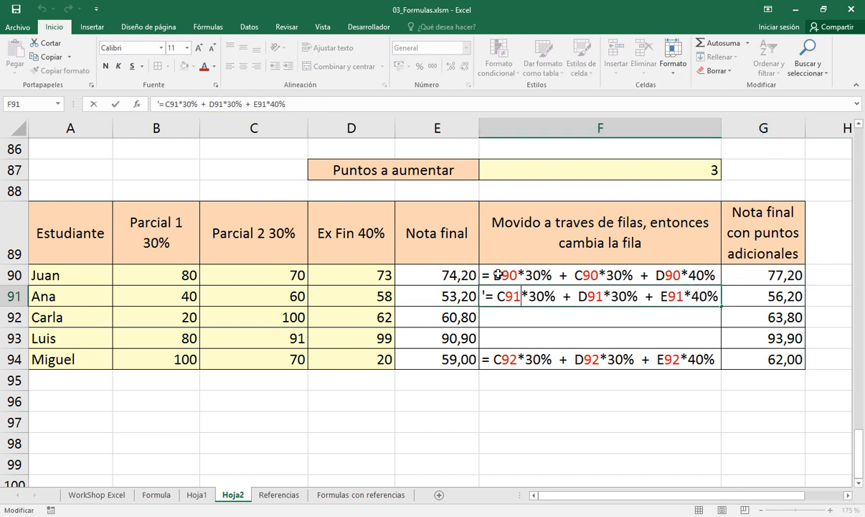
pyautogui.press('Left')
pyautogui.press('Left')
pyautogui.press('BackSpace')
pyautogui.write('B')
pyautogui.press('Right')
pyautogui.press('Right')
pyautogui.press('Right')
pyautogui.press('Right')
pyautogui.press('Right')
pyautogui.press('Right')
pyautogui.press('Right')
pyautogui.press('Right')
pyautogui.press('Right')
pyautogui.press('Right')
pyautogui.press('Right')
pyautogui.hotkey('shift', 'Left')
pyautogui.write('C')
pyautogui.press('Right')
pyautogui.press('Right')
pyautogui.press('Right')
pyautogui.press('Right')
pyautogui.press('Right')
pyautogui.press('Right')
pyautogui.press('Right')
pyautogui.press('Right')
pyautogui.press('Right')
pyautogui.press('Right')
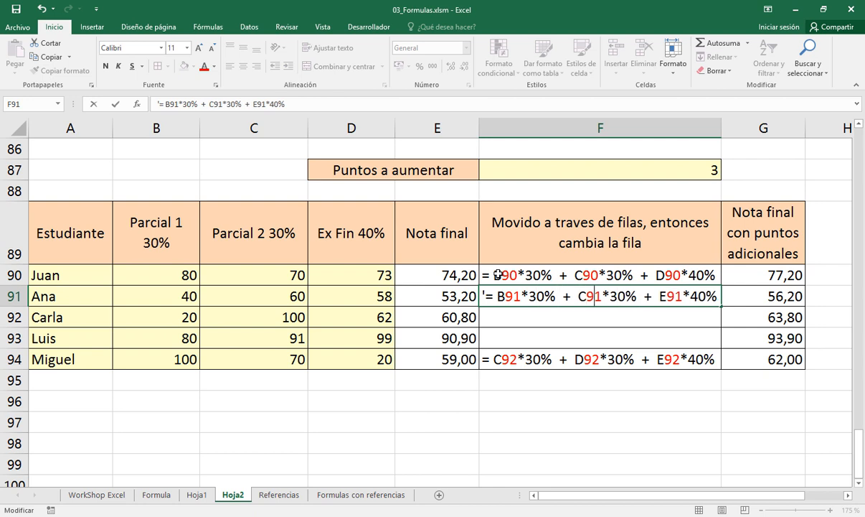
pyautogui.hotkey('shift', 'Left')
pyautogui.write('D')
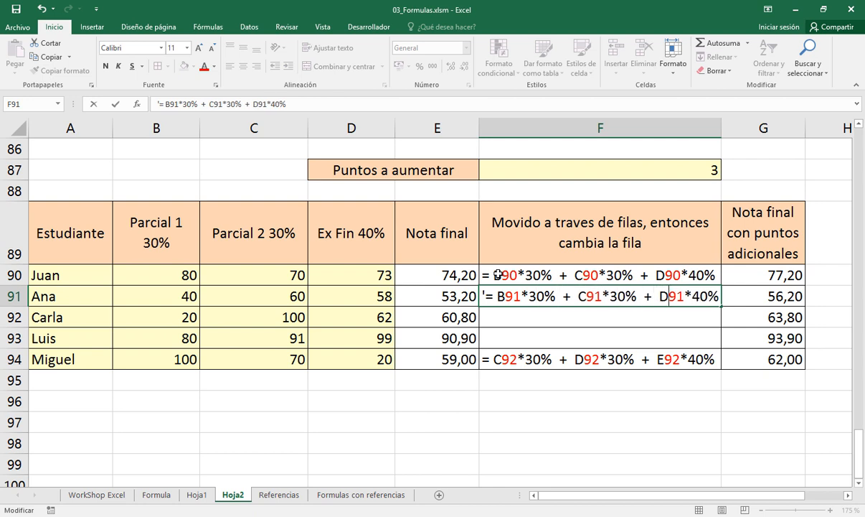
pyautogui.press('Return')
# Inspect which grade cells the final grade formula in E94 references
pyautogui.press('Down')
pyautogui.press('Down')
pyautogui.press('Left')
pyautogui.press('F2')
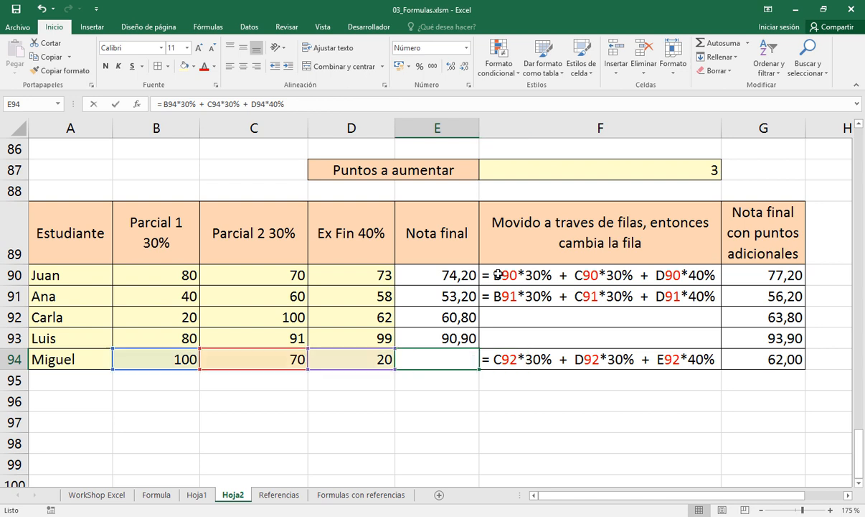
pyautogui.press('Escape')
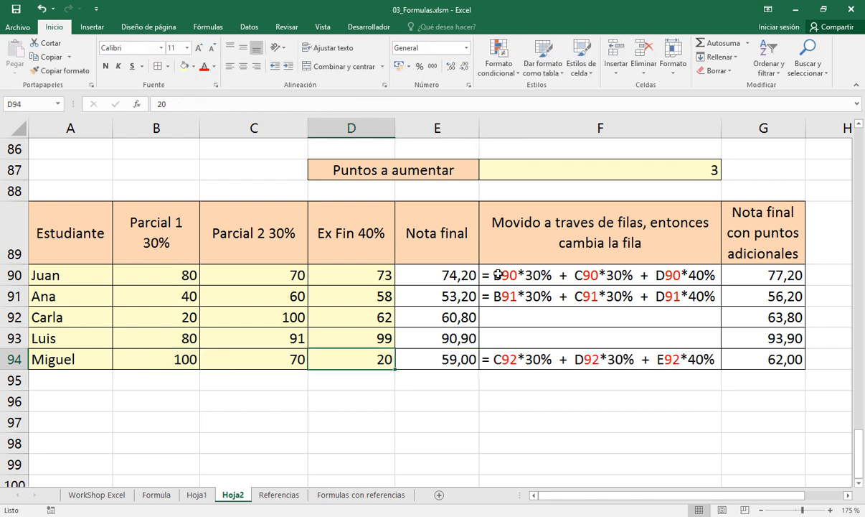
# Correct the explanatory formula text in F94 to = B94*30% + C94*30% + D94*40%
pyautogui.press('Right')
pyautogui.press('F2')
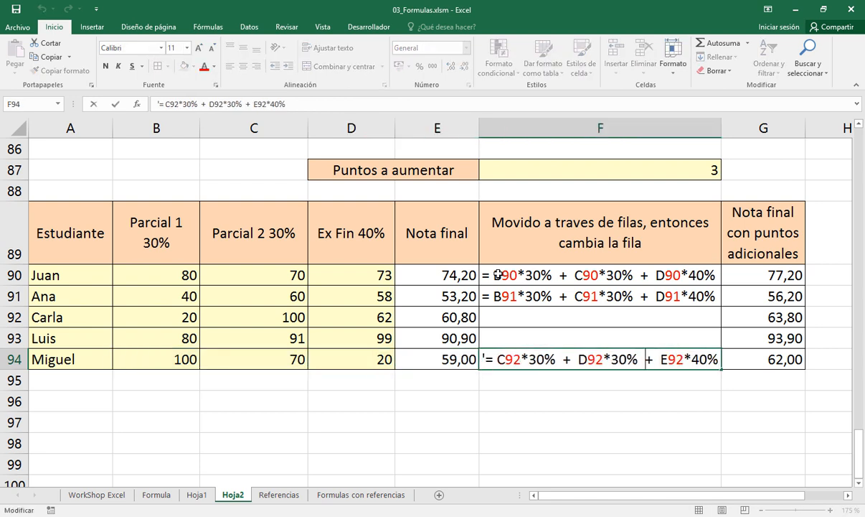
pyautogui.hotkey('shift', 'Left')
pyautogui.write('B')
pyautogui.press('Right')
pyautogui.press('Right')
pyautogui.hotkey('shift', 'Left')
pyautogui.write('4')
pyautogui.hotkey('shift', 'Left')
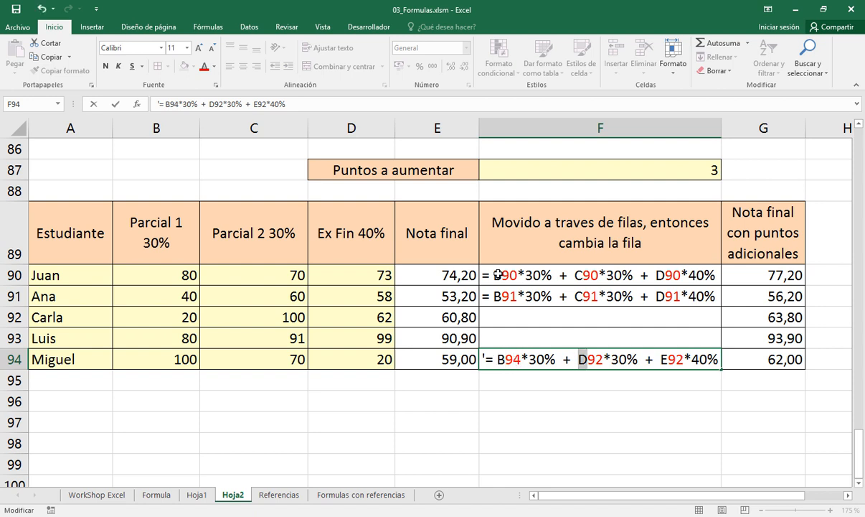
pyautogui.write('C')
pyautogui.press('Right')
pyautogui.press('Right')
pyautogui.hotkey('shift', 'Left')
pyautogui.write('4')
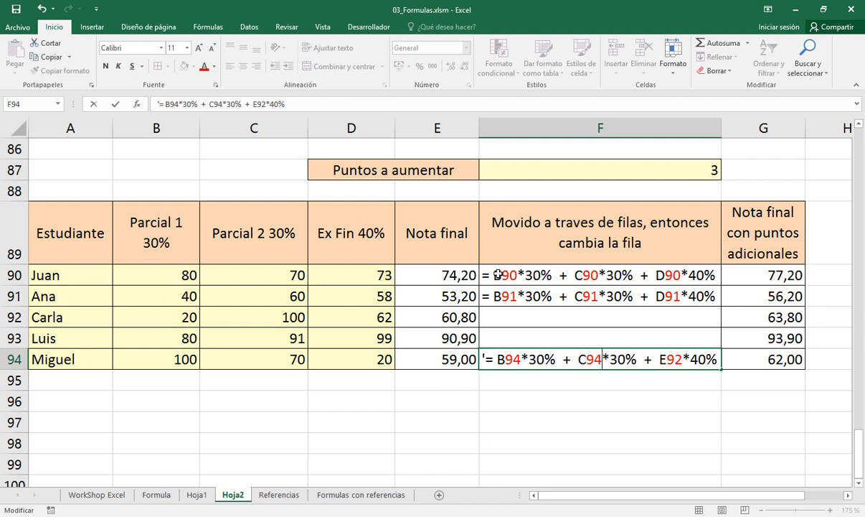
pyautogui.press('Right')
pyautogui.press('Right')
pyautogui.press('Right')
pyautogui.press('Right')
pyautogui.press('Right')
pyautogui.press('Right')
pyautogui.press('Right')
pyautogui.hotkey('shift', 'Left')
pyautogui.write('D')
pyautogui.press('Right')
pyautogui.press('Right')
pyautogui.hotkey('shift', 'Left')
pyautogui.write('4')
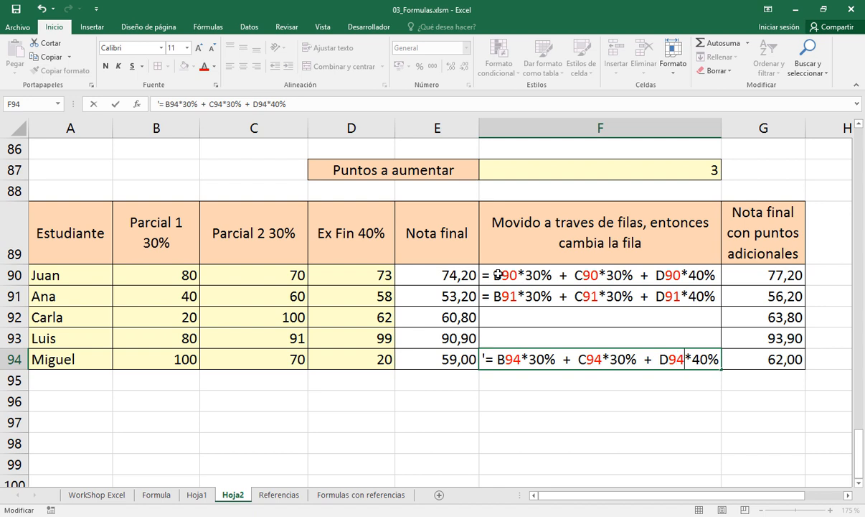
pyautogui.press('Return')
# Examine the final grade reference and the locked points reference in the formula in G90
pyautogui.press('Up')
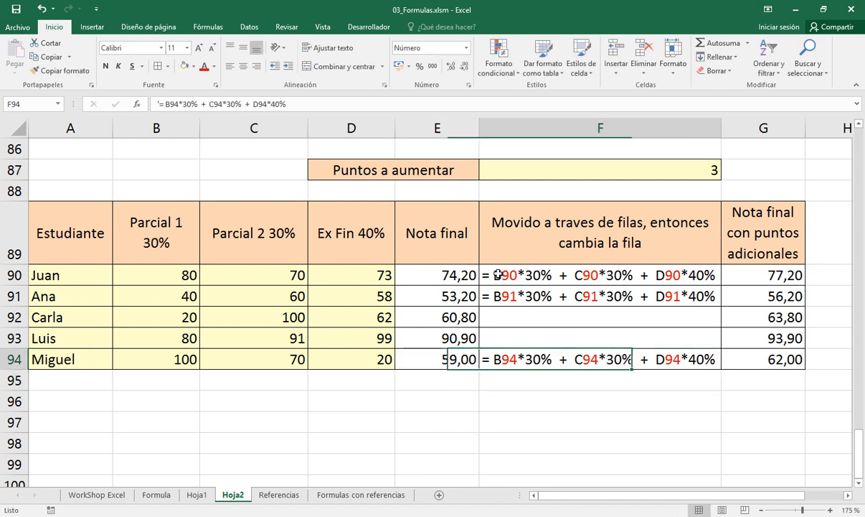
pyautogui.press('Left')
pyautogui.press('Right')
pyautogui.press('Right')
pyautogui.press('Right')
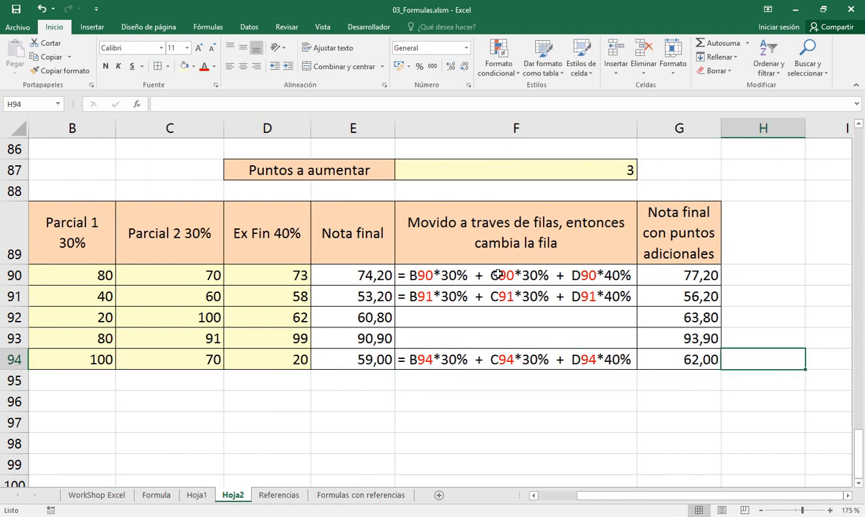
pyautogui.press('Up')
pyautogui.press('Up')
pyautogui.press('Up')
pyautogui.press('Up')
pyautogui.press('Left')
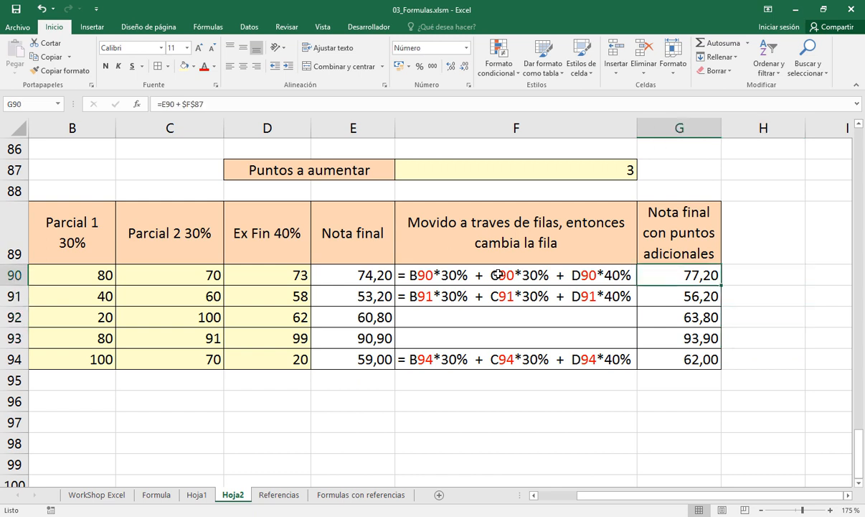
pyautogui.press('F2')
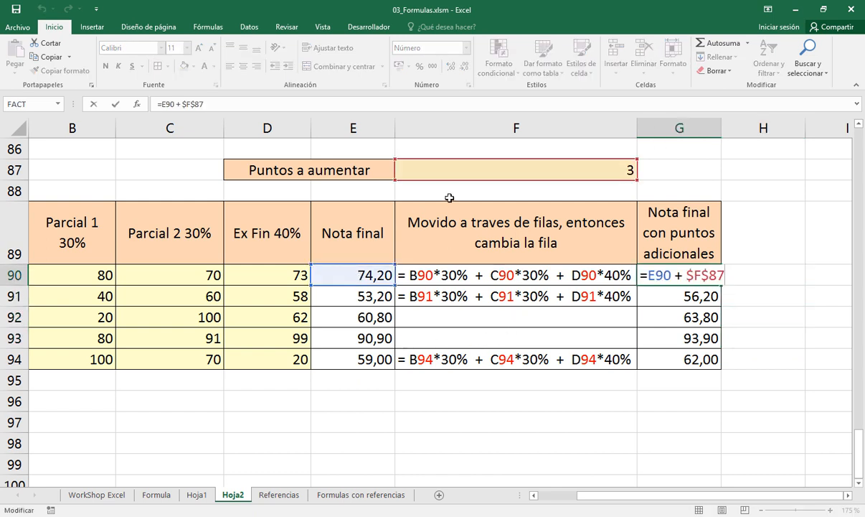
pyautogui.press('Escape')
# Examine the row-dependent and locked references in the formula in G93
pyautogui.click(667, 337)
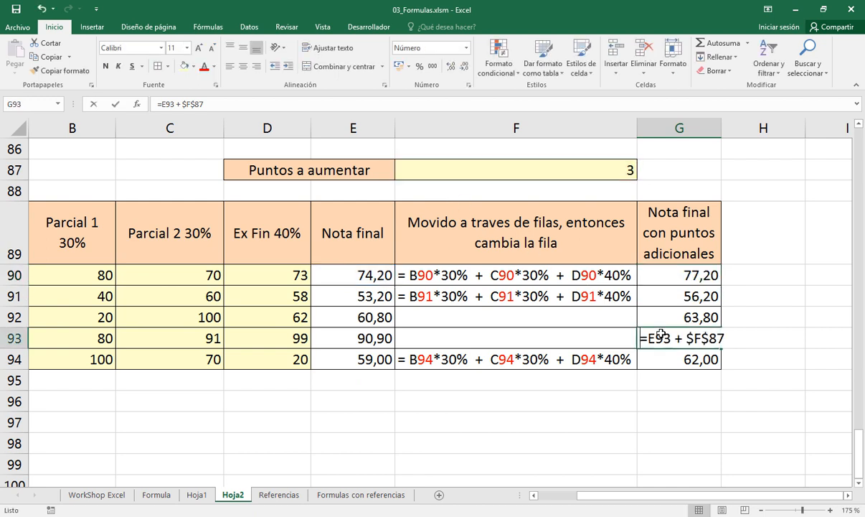
pyautogui.write('2')
pyautogui.press('Escape')
pyautogui.press('F2')
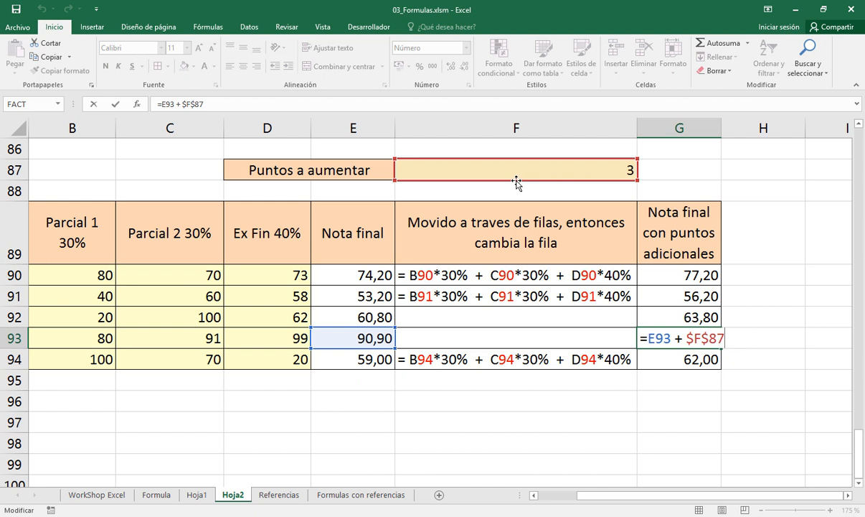
pyautogui.press('Escape')
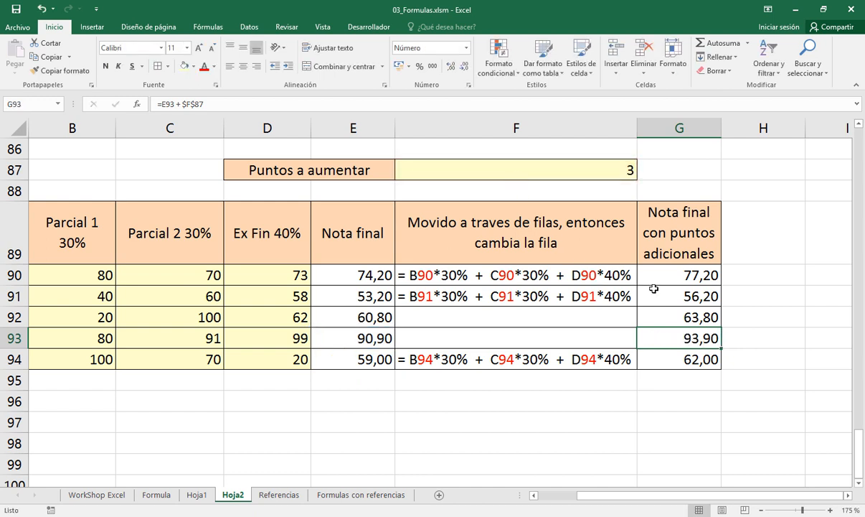
# Copy the explanatory column F89:F94, including its header, to H89:H94
pyautogui.moveTo(583, 238); pyautogui.dragTo(584, 353)
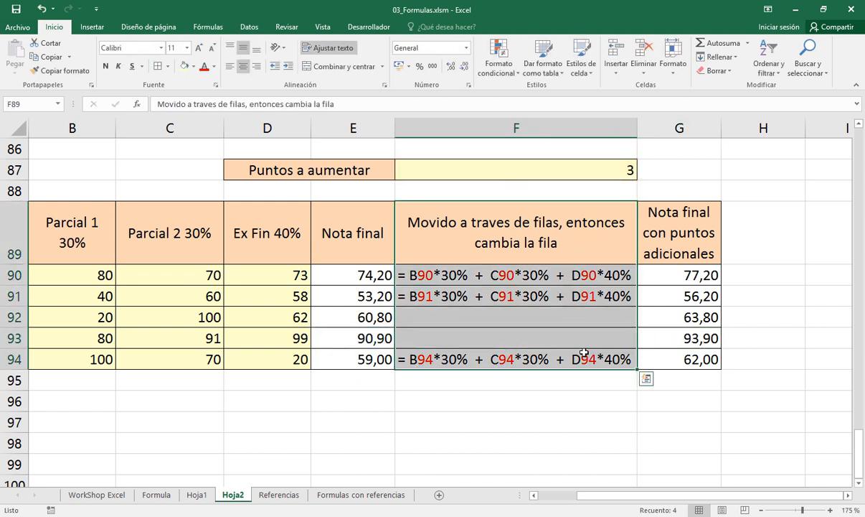
pyautogui.hotkey('ctrl', 'c')
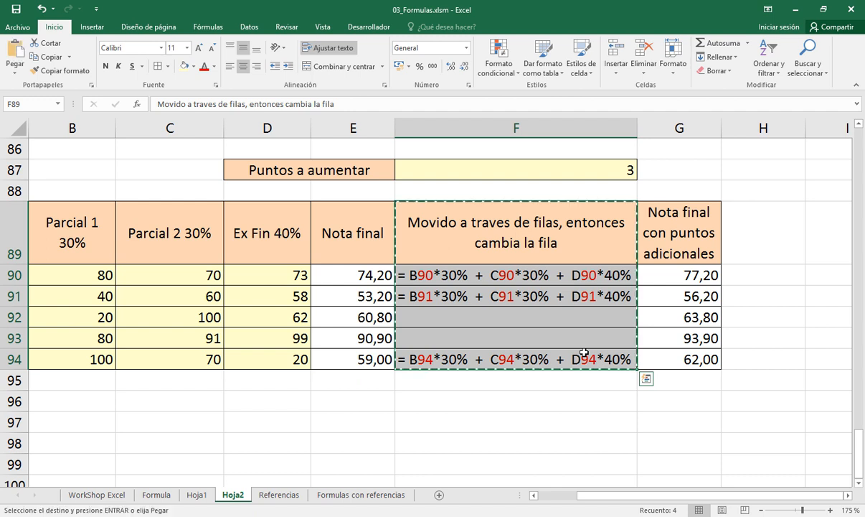
pyautogui.press('Right')
pyautogui.press('Right')
pyautogui.press('Return')
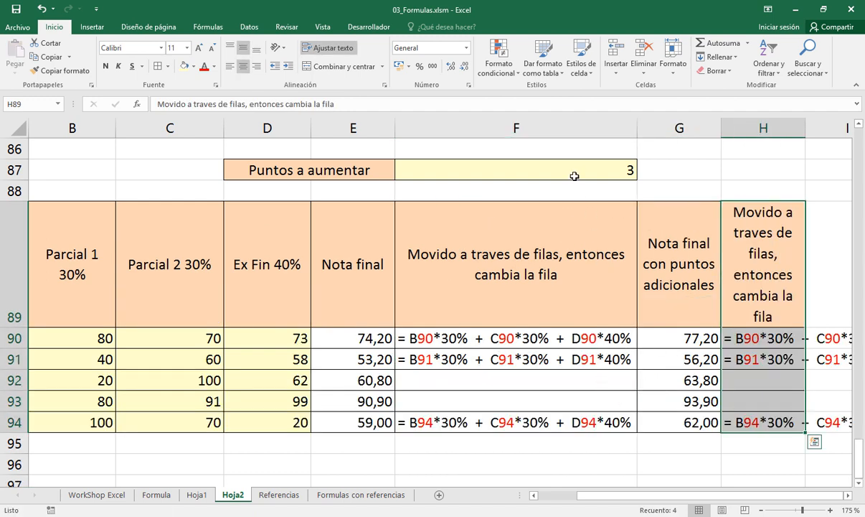
# Copy the formatting and column width of column F onto column H
pyautogui.click(573, 129)
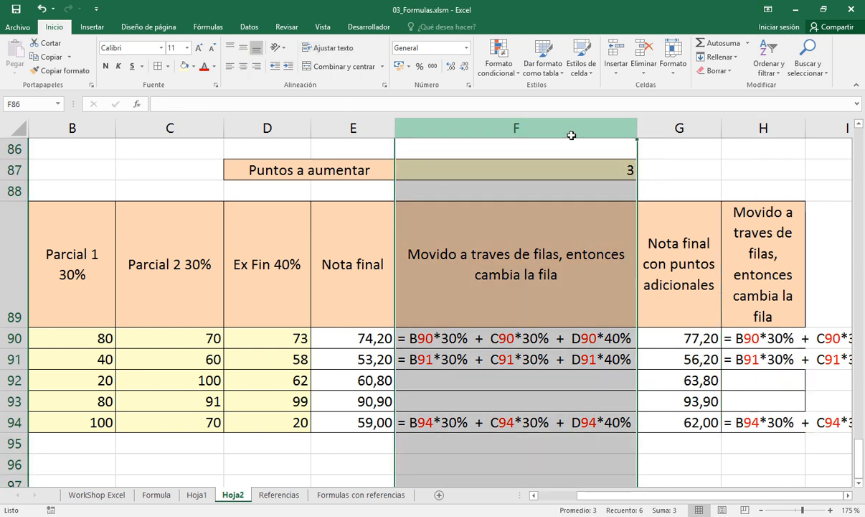
pyautogui.click(79, 73)
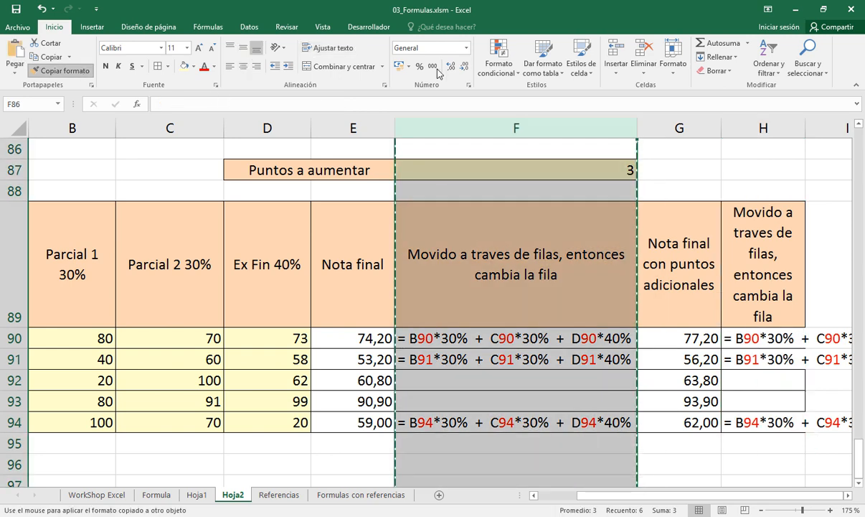
pyautogui.click(761, 127)
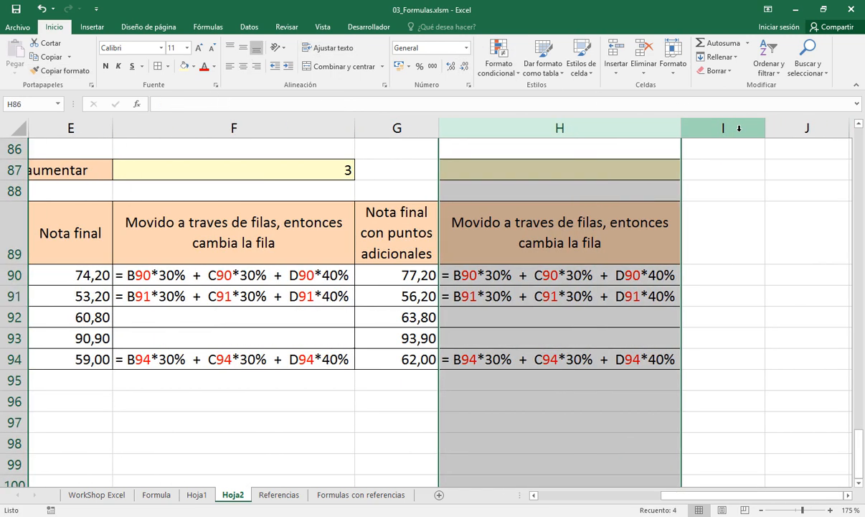
# Clear the copied fill and border from H87 by filling blank cell H86 down over it
pyautogui.click(529, 280)
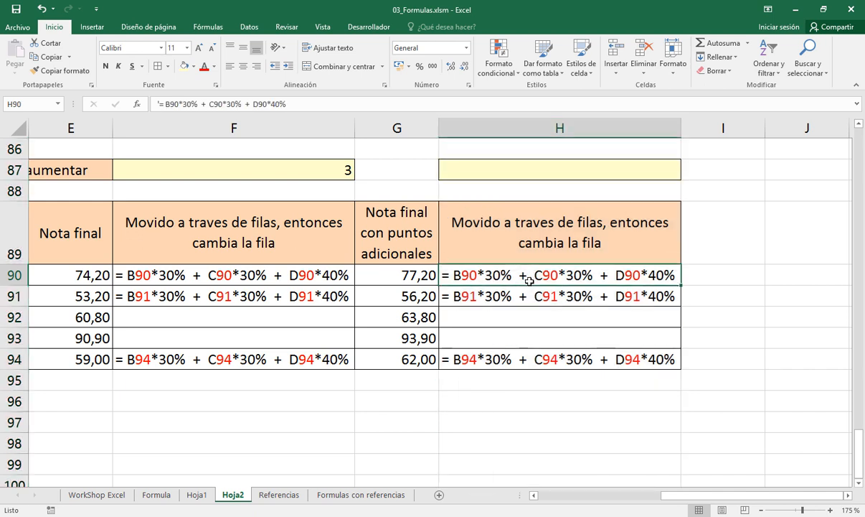
pyautogui.click(535, 148)
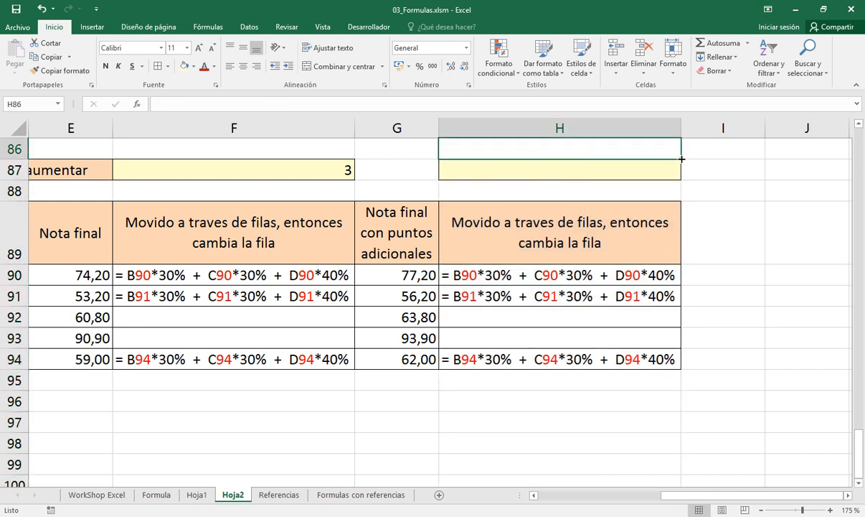
pyautogui.moveTo(680, 157); pyautogui.dragTo(681, 176)
# Copy the formula from G90 and enter it in H90 as literal text, =E90 + $F$87
pyautogui.click(599, 273)
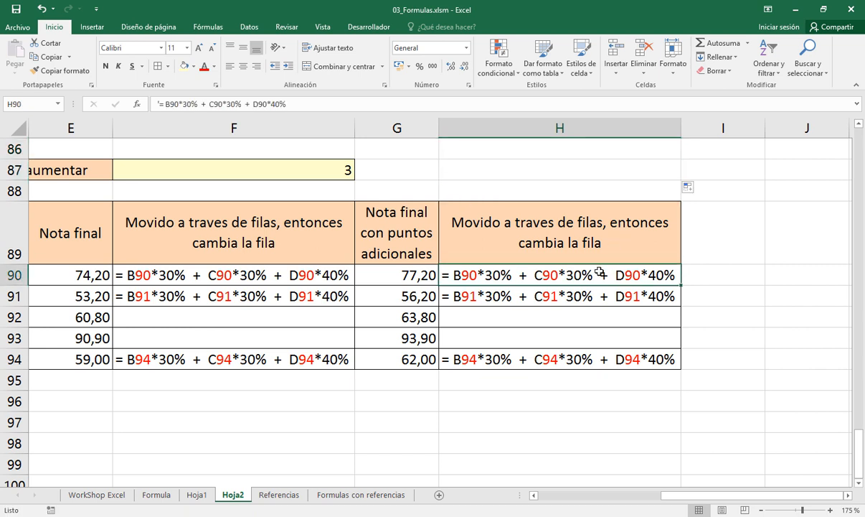
pyautogui.press('Left')
pyautogui.press('F2')
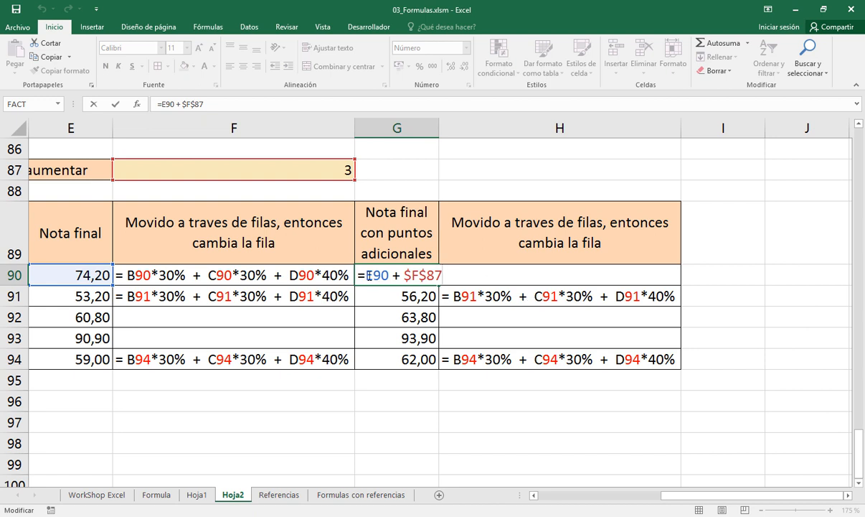
pyautogui.moveTo(359, 275); pyautogui.dragTo(530, 275)
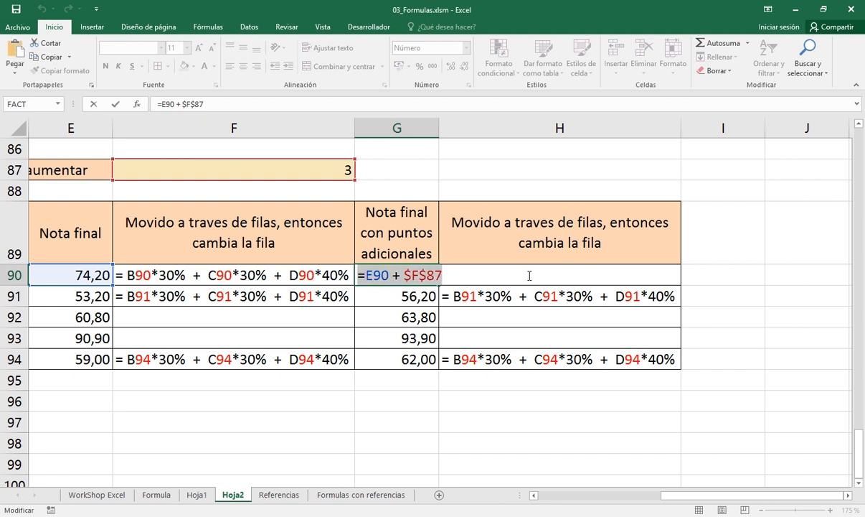
pyautogui.click(529, 275)
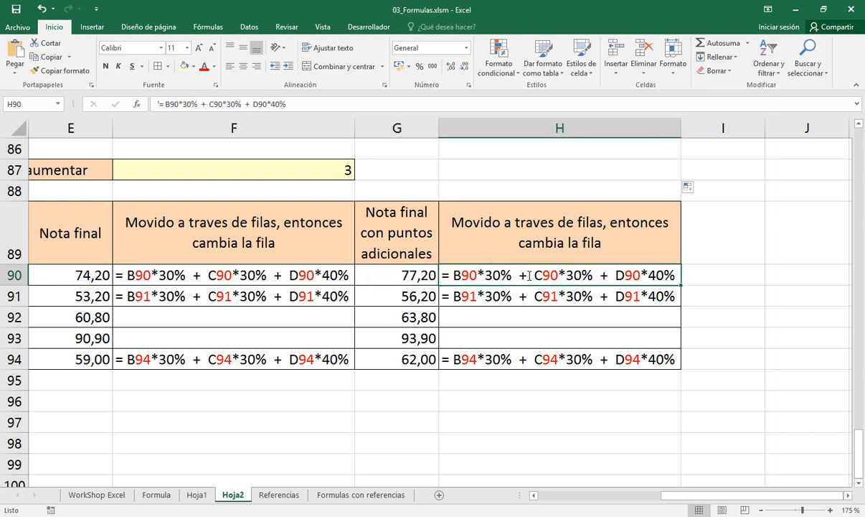
pyautogui.write("'")
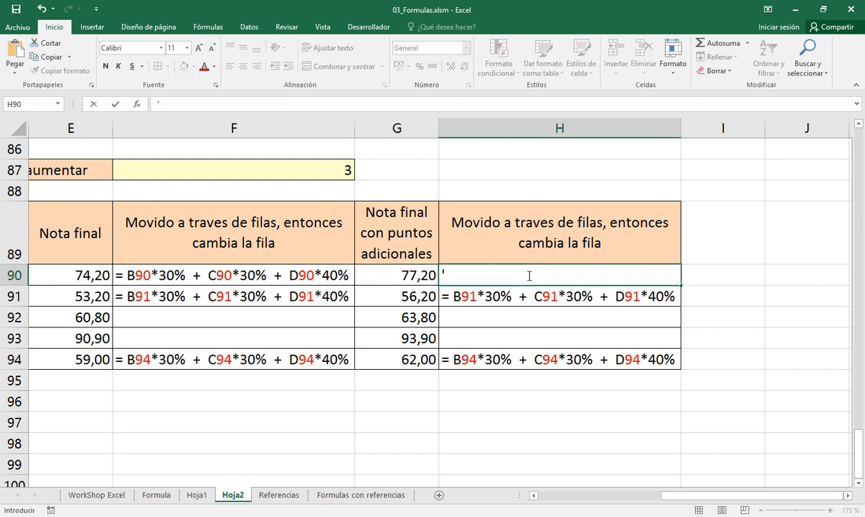
pyautogui.hotkey('ctrl', 'v')
pyautogui.press('Return')
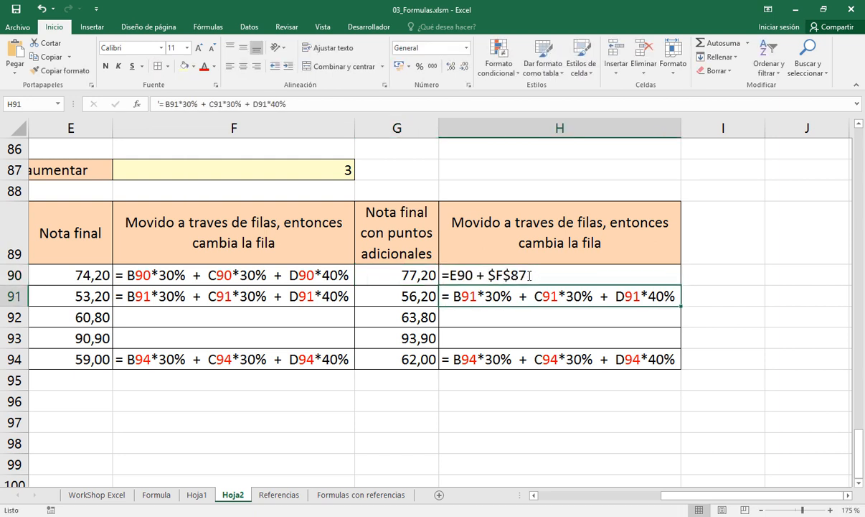
# Clear the contents of the explanatory cells H91:H94
pyautogui.hotkey('shift', 'Down')
pyautogui.hotkey('shift', 'Down')
pyautogui.hotkey('shift', 'Down')
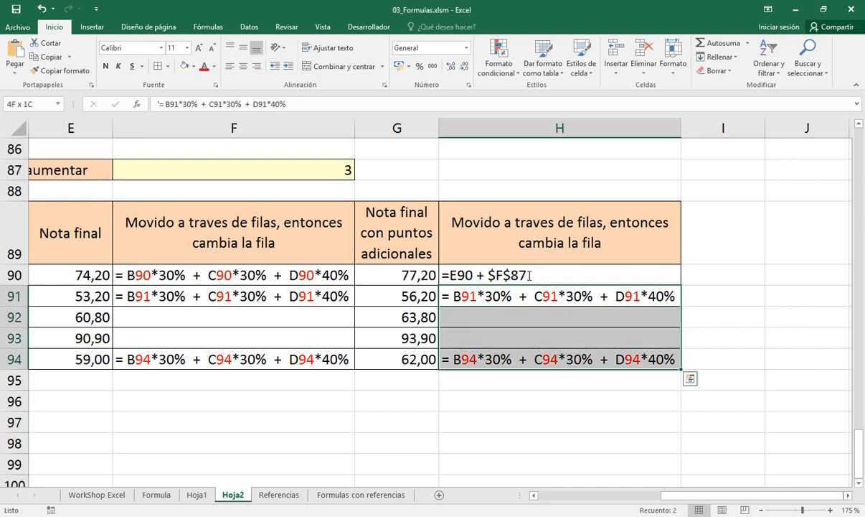
pyautogui.press('Delete')
pyautogui.click(530, 275)
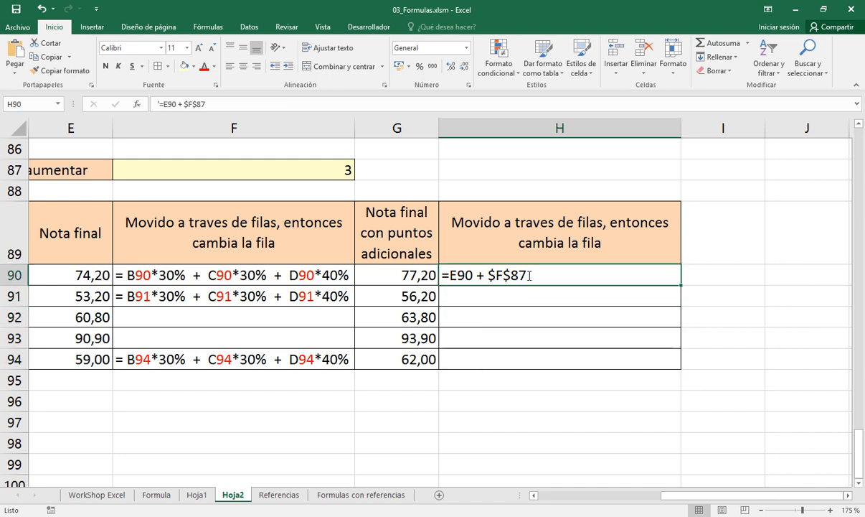
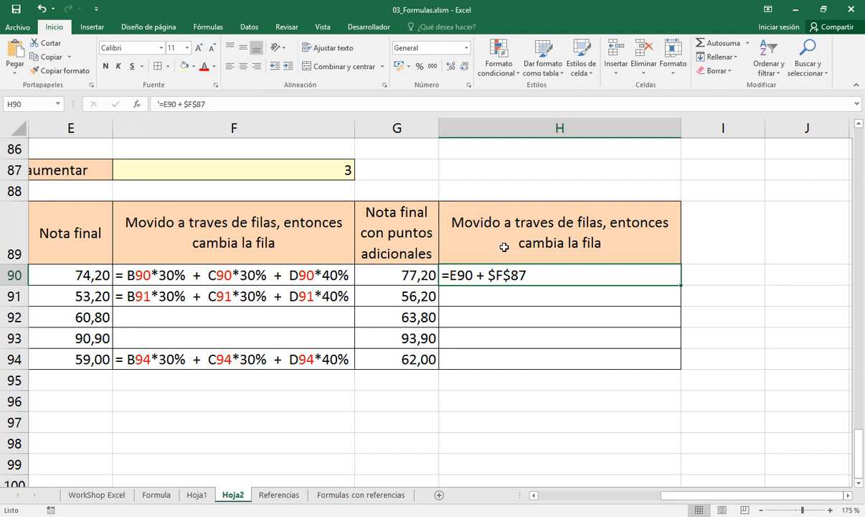
# Color the row number 90 and the locked $87 part red within the text of cell H90
pyautogui.doubleClick(464, 271)
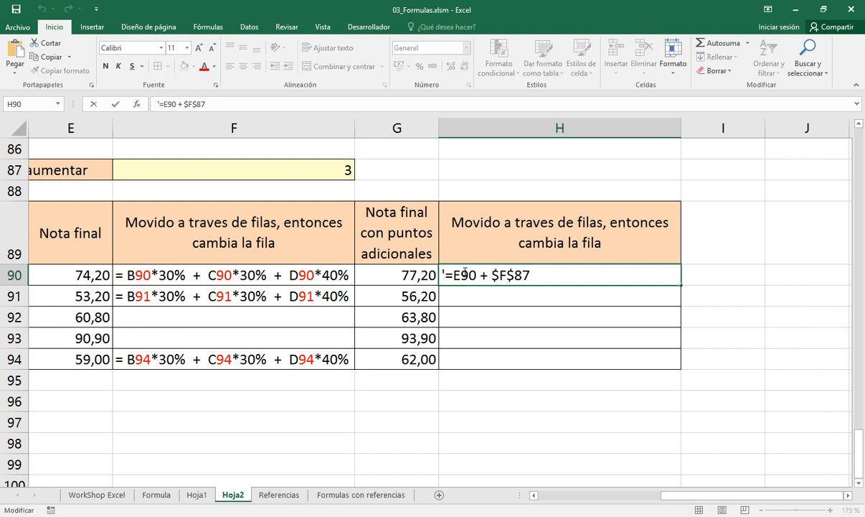
pyautogui.moveTo(461, 275); pyautogui.dragTo(478, 275)
pyautogui.click(204, 66)
pyautogui.moveTo(506, 275); pyautogui.dragTo(531, 275)
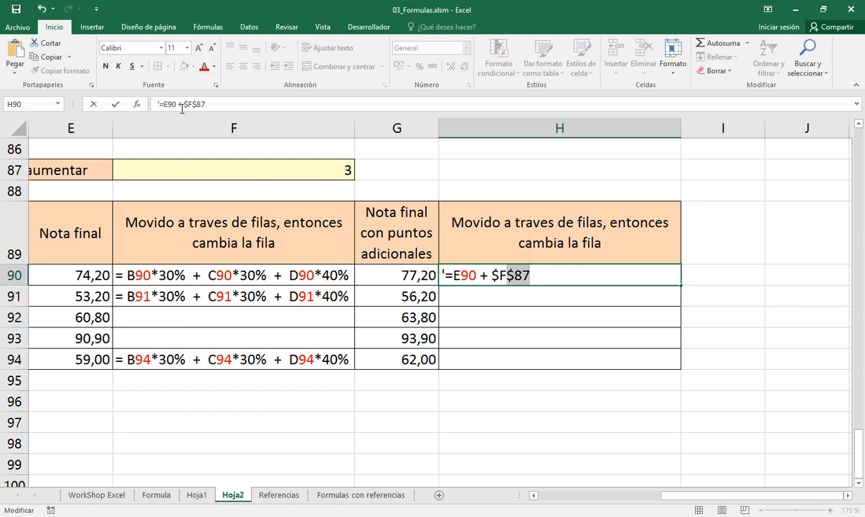
pyautogui.click(204, 66)
pyautogui.press('Return')
pyautogui.press('Up')
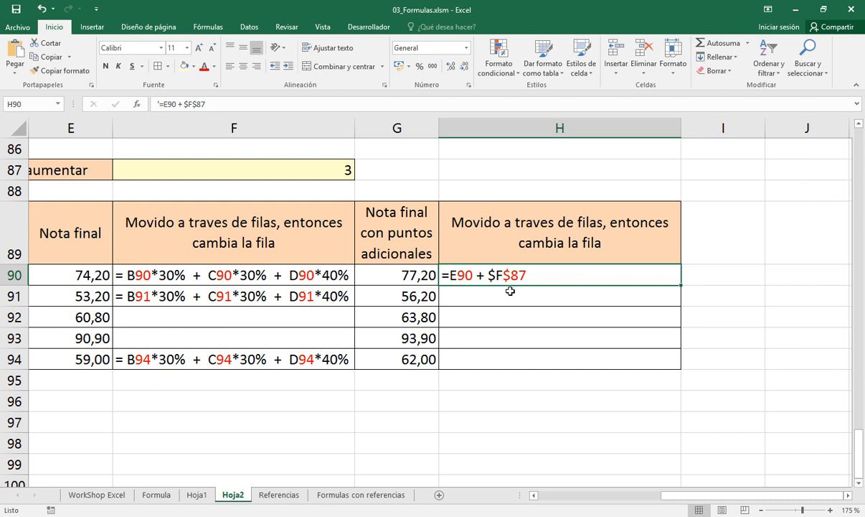
# Copy the text of H90 into H91 and change its row reference to E91
pyautogui.hotkey('ctrl', 'c')
pyautogui.press('Down')
pyautogui.hotkey('ctrl', 'v')
pyautogui.press('Escape')
pyautogui.press('Left')
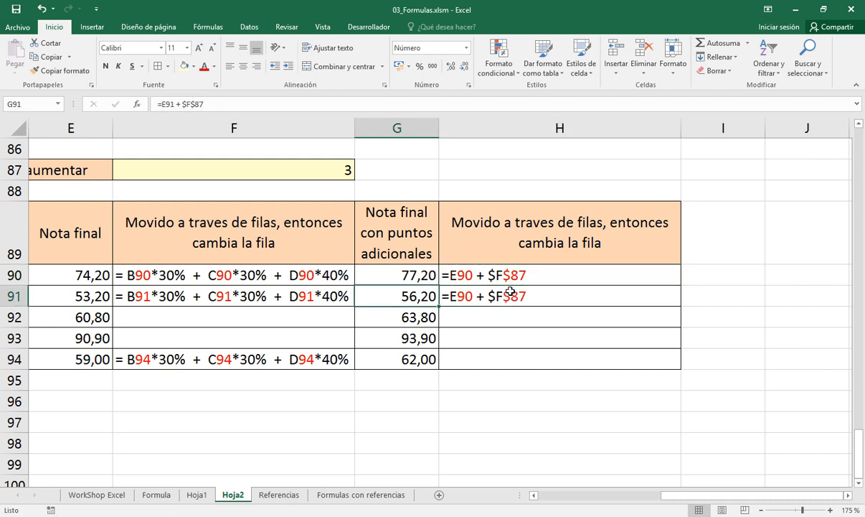
pyautogui.press('Right')
pyautogui.press('F2')
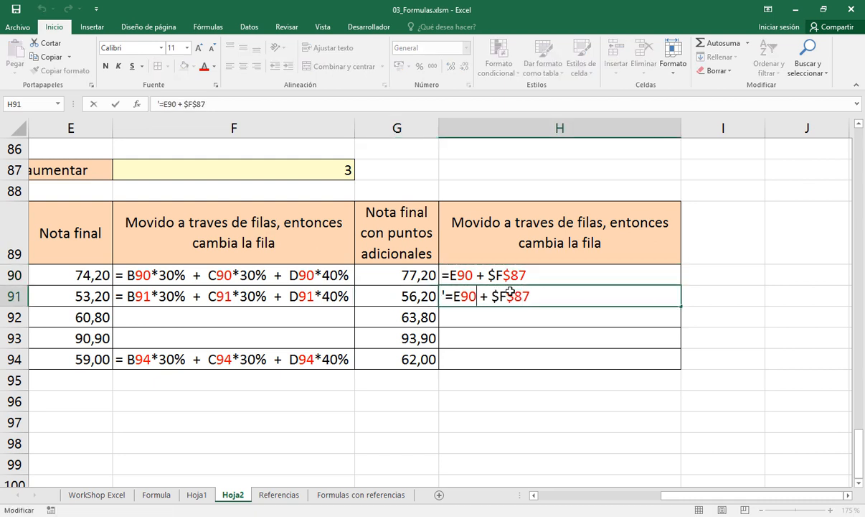
pyautogui.press('Left')
pyautogui.press('Left')
pyautogui.press('Left')
pyautogui.press('Left')
pyautogui.press('Left')
pyautogui.press('Left')
pyautogui.press('Left')
pyautogui.press('Left')
pyautogui.press('BackSpace')
pyautogui.write('1')
# Highlight the locked $87 part of the reference in H91's text to examine it
pyautogui.moveTo(508, 295); pyautogui.dragTo(530, 296)
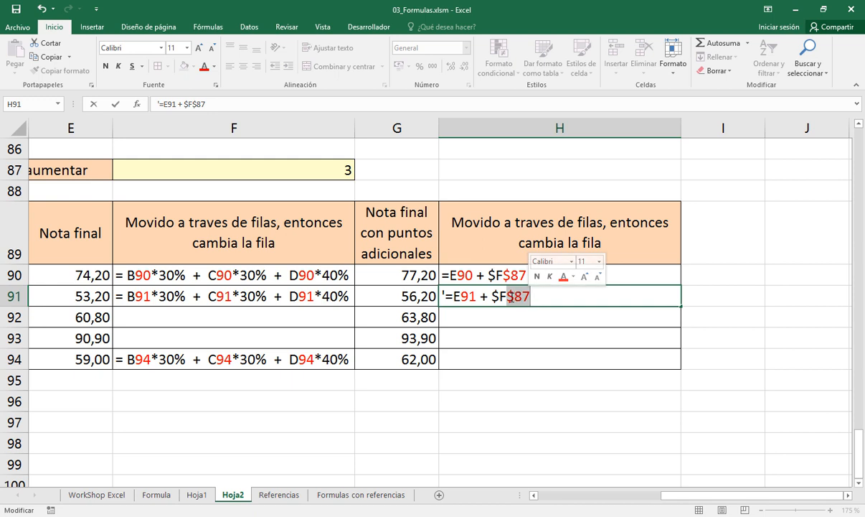
pyautogui.moveTo(514, 296); pyautogui.dragTo(530, 300)
pyautogui.click(510, 296)
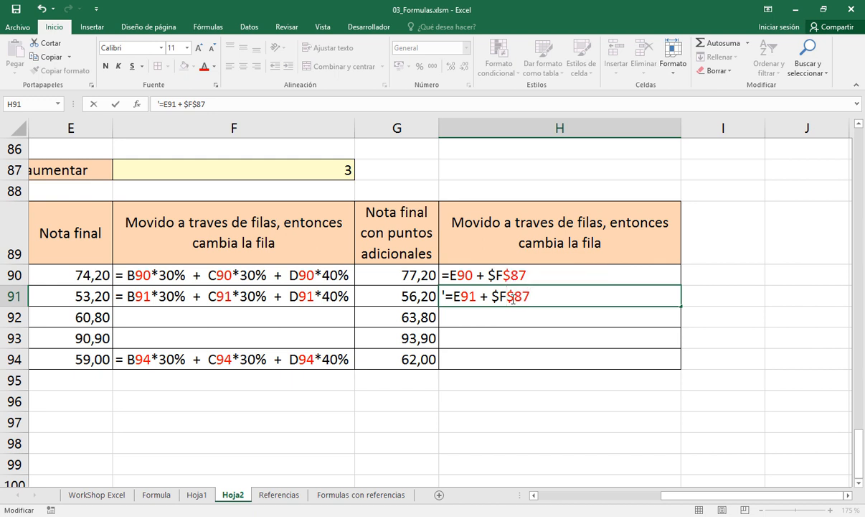
pyautogui.moveTo(516, 298); pyautogui.dragTo(528, 300)
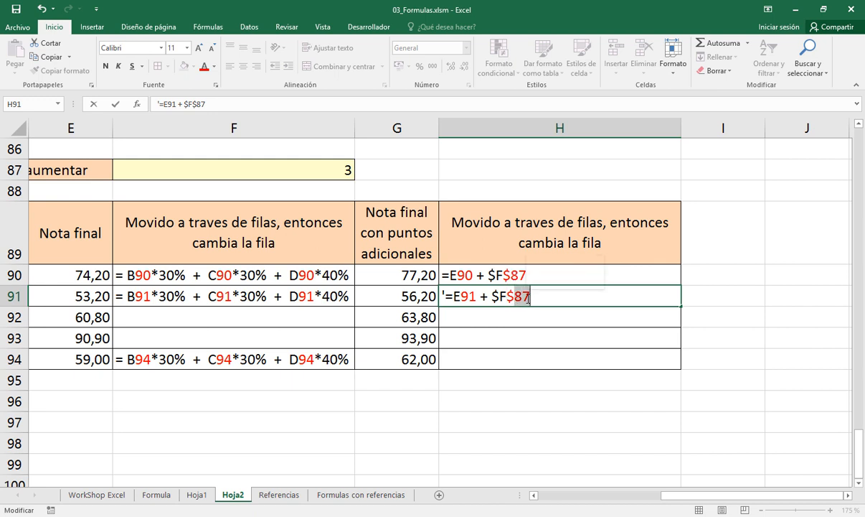
pyautogui.press('Escape')
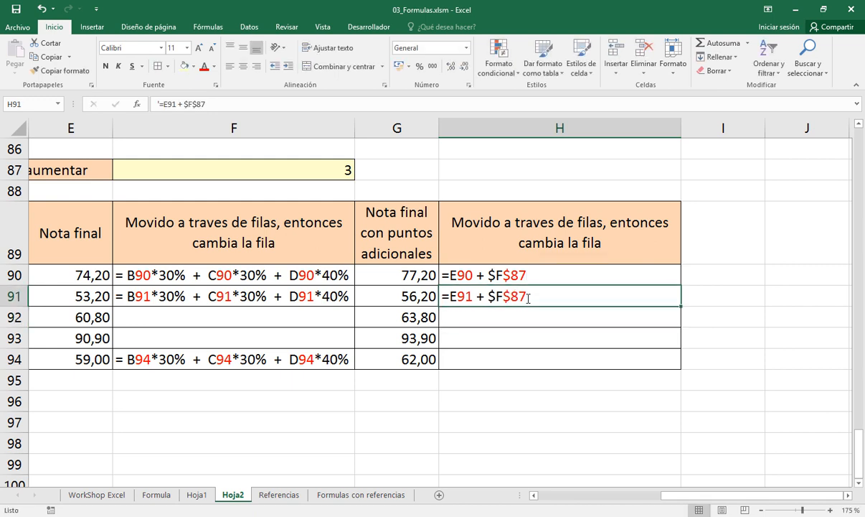
# Copy the text and formatting of H91 into cells H92:H94
pyautogui.hotkey('ctrl', 'c')
pyautogui.press('Down')
pyautogui.hotkey('shift', 'Down')
pyautogui.hotkey('shift', 'Down')
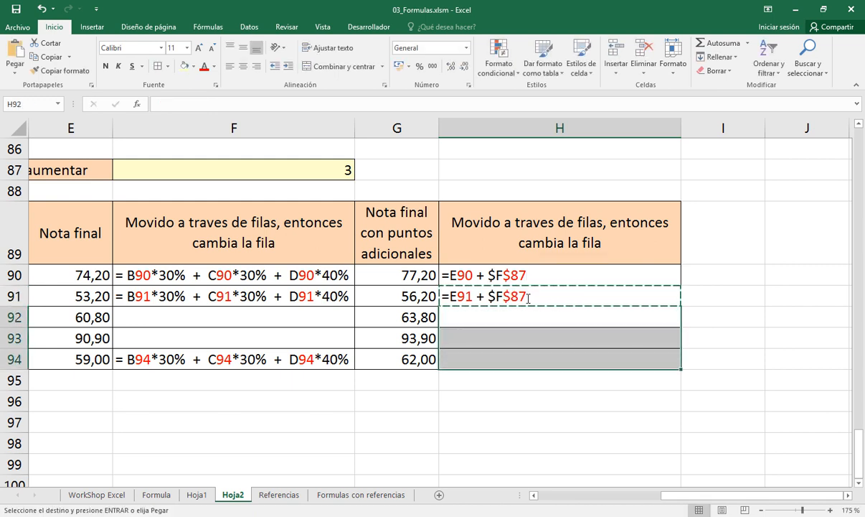
pyautogui.press('Return')
# Change the row reference in H92's text to E92
pyautogui.press('Down')
pyautogui.press('Up')
pyautogui.press('F2')
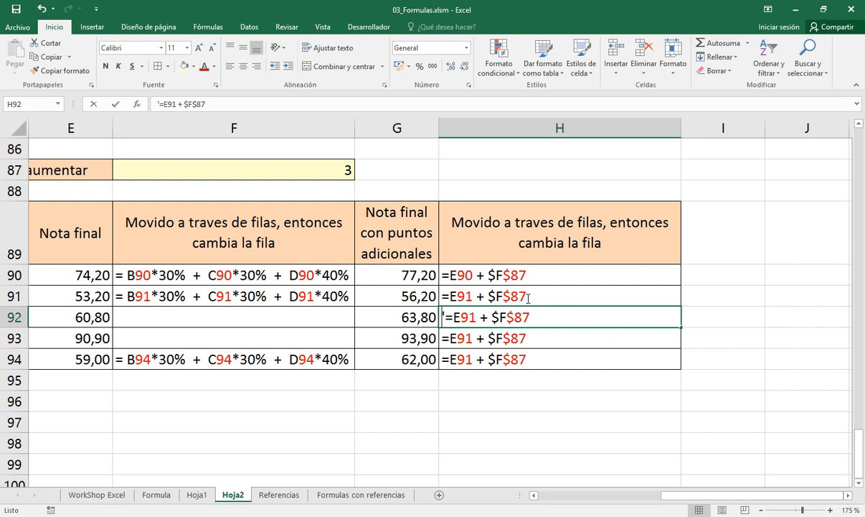
pyautogui.press('Left')
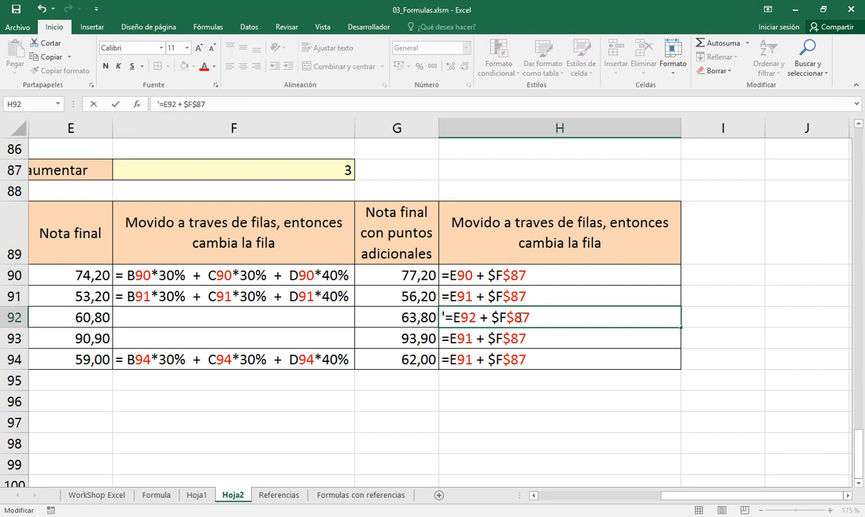
pyautogui.press('Return')
# Change the row reference in H93's text to E93
pyautogui.press('F2')
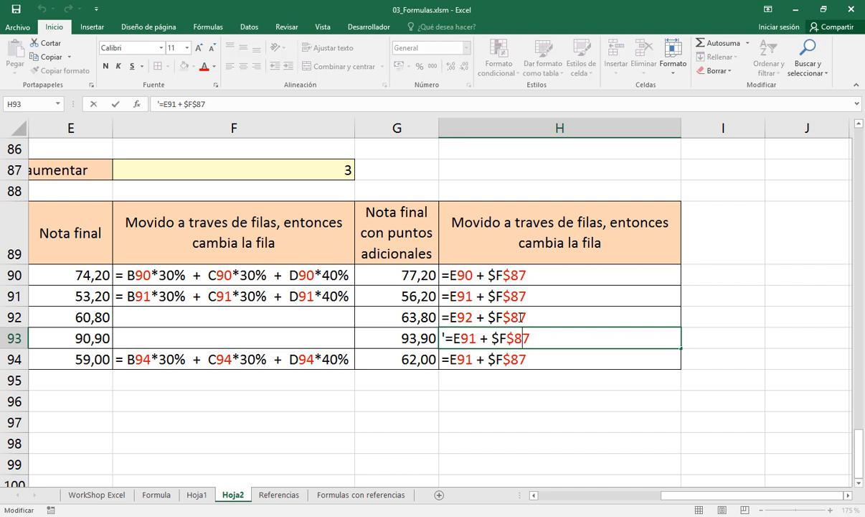
pyautogui.press('BackSpace')
pyautogui.write('3')
pyautogui.press('Return')
pyautogui.press('Up')
pyautogui.press('F2')
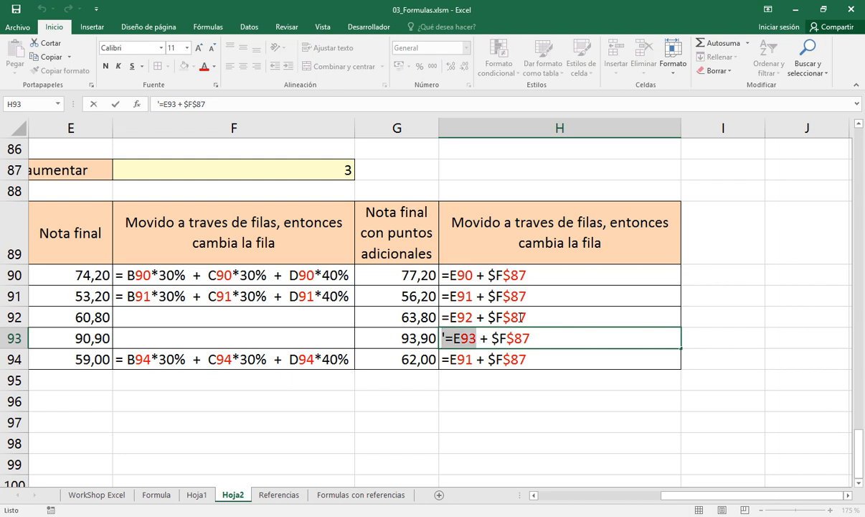
pyautogui.press('Return')
# Change the row reference in H94's text to E94
pyautogui.press('F2')
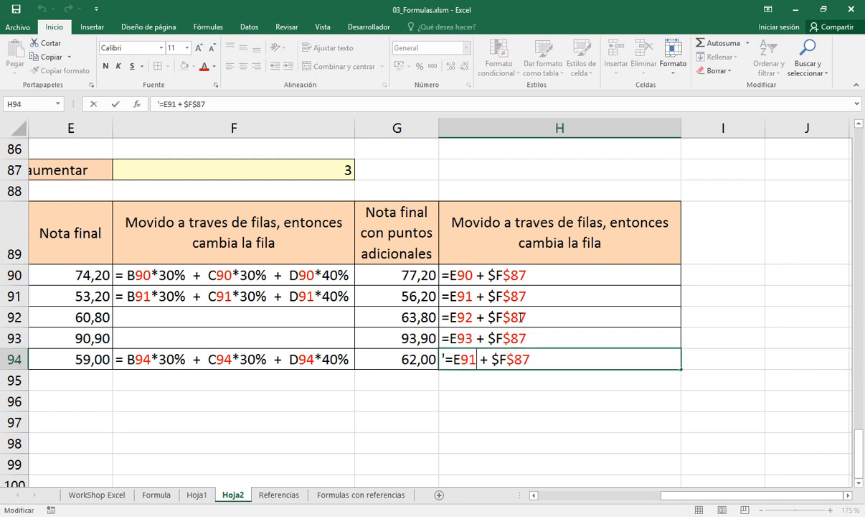
pyautogui.press('BackSpace')
pyautogui.write('4')
pyautogui.press('Return')
pyautogui.press('Up')
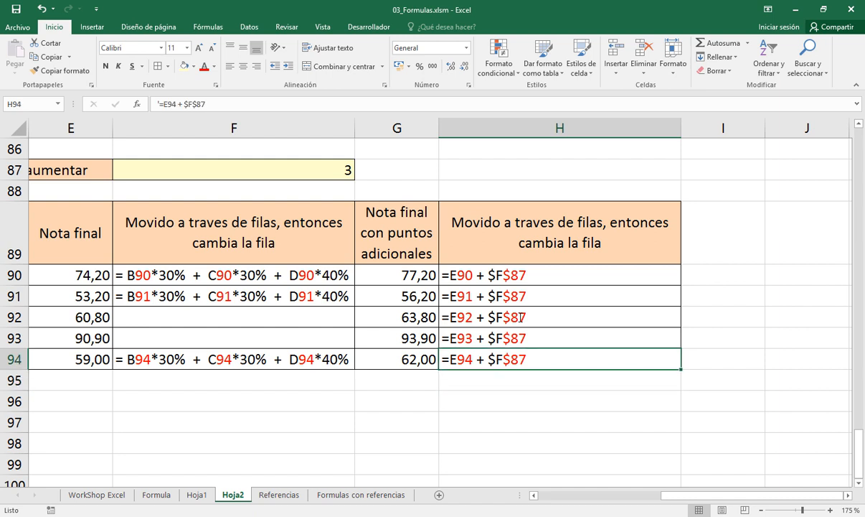
# Inspect the formula in G94 and compare it with the explanatory text in H94
pyautogui.press('Left')
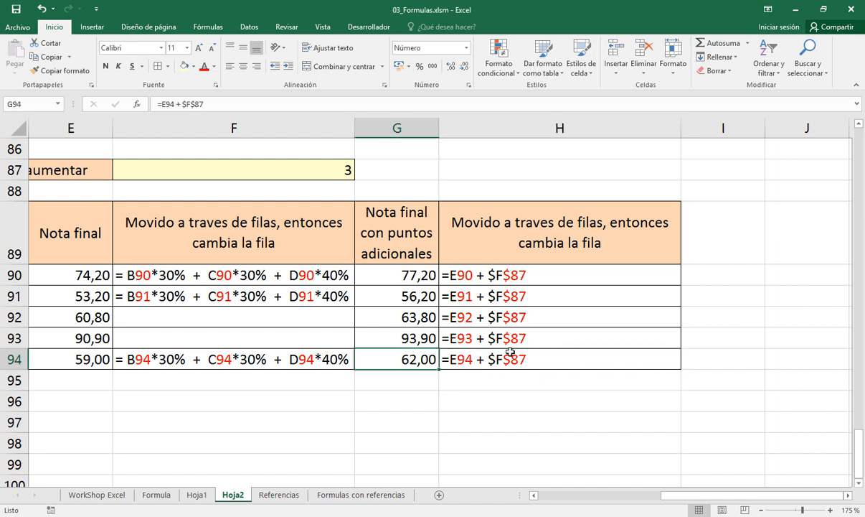
pyautogui.doubleClick(431, 360)
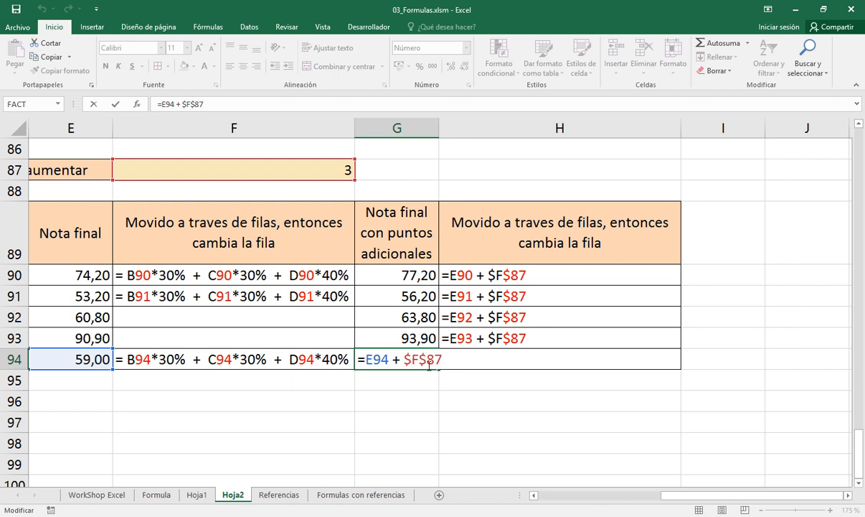
pyautogui.hotkey('ctrl', 'Return')
pyautogui.click(465, 359)
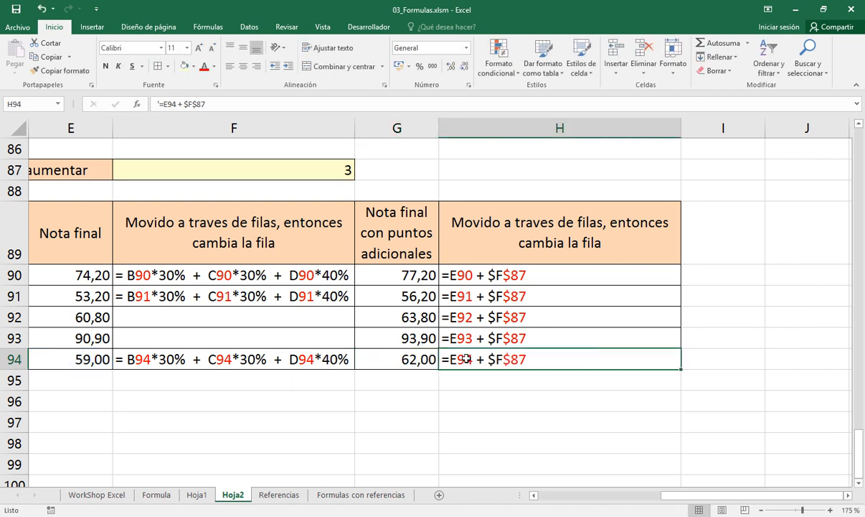
# Examine H90's text, highlighting the relative column E and row 90 and the locked $87 part
pyautogui.doubleClick(461, 274)
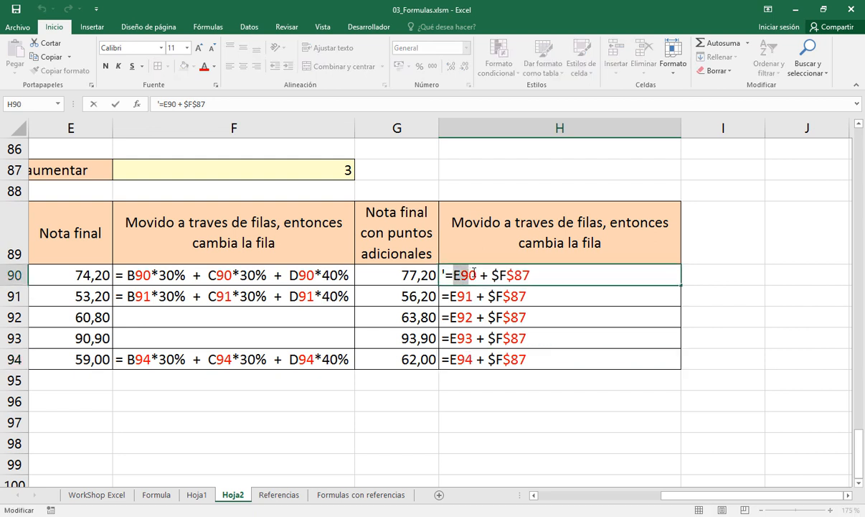
pyautogui.moveTo(462, 274); pyautogui.dragTo(476, 271)
pyautogui.click(456, 276)
pyautogui.moveTo(456, 277); pyautogui.dragTo(461, 277)
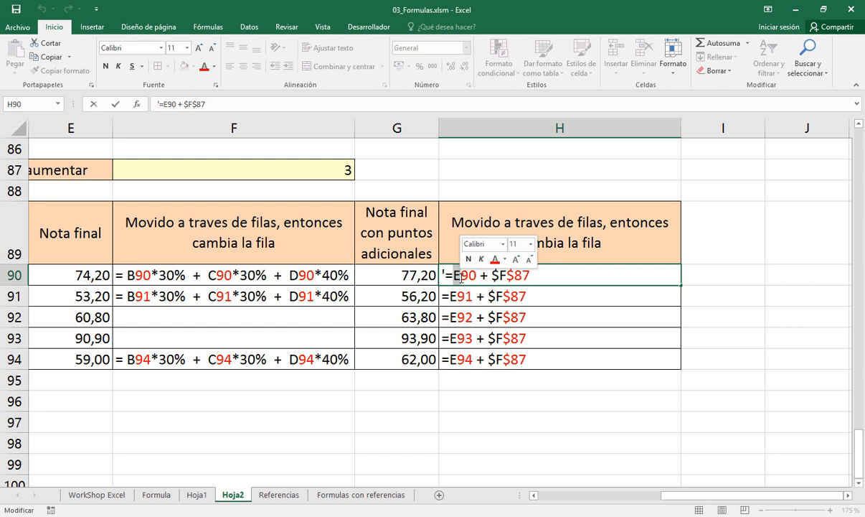
pyautogui.press('Escape')
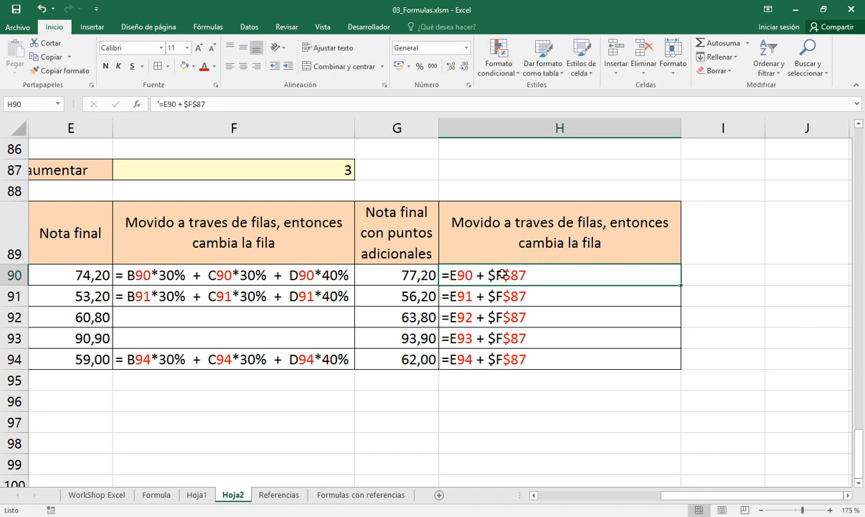
pyautogui.doubleClick(504, 275)
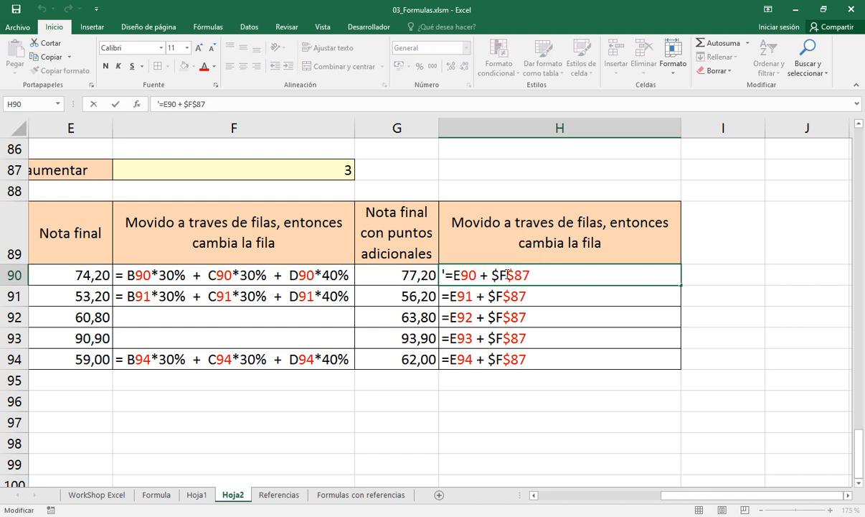
pyautogui.moveTo(506, 275); pyautogui.dragTo(537, 274)
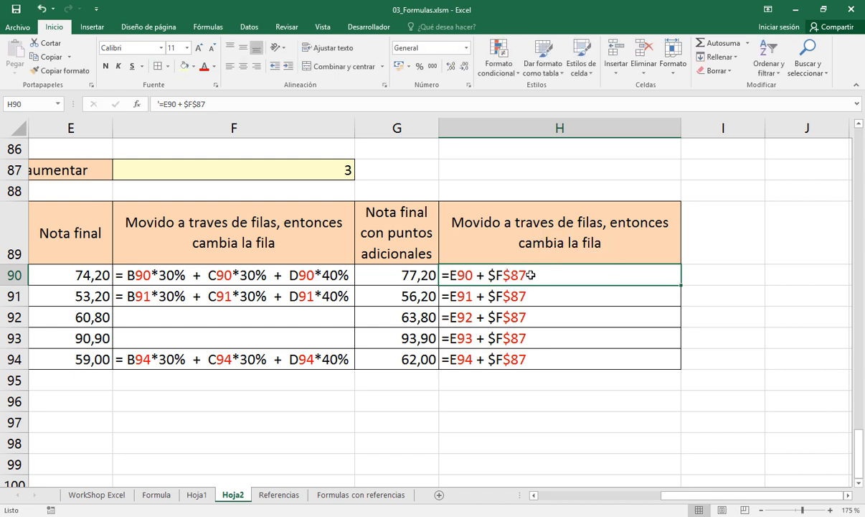
# Copy the Nota final con puntos adicionales block G89:G94 to I89
pyautogui.click(399, 232)
pyautogui.moveTo(400, 232); pyautogui.dragTo(400, 351)
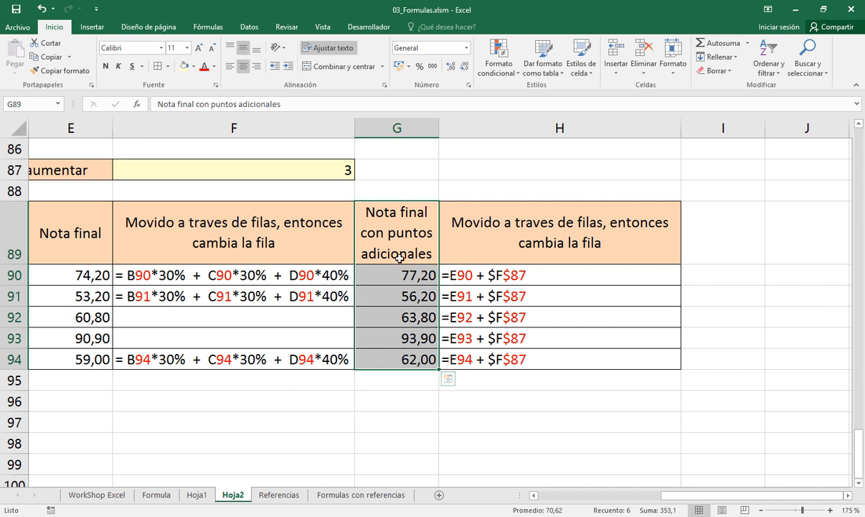
pyautogui.hotkey('ctrl', 'c')
pyautogui.click(725, 234)
pyautogui.press('Return')
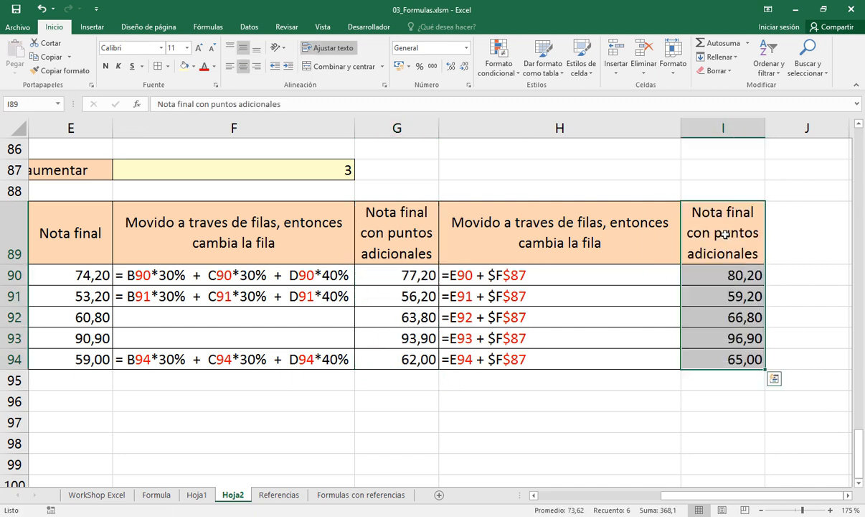
# Clear the copied formulas from I90:I94, keeping the header and formatting
pyautogui.click(714, 283)
pyautogui.hotkey('ctrl', 'shift', 'Down')
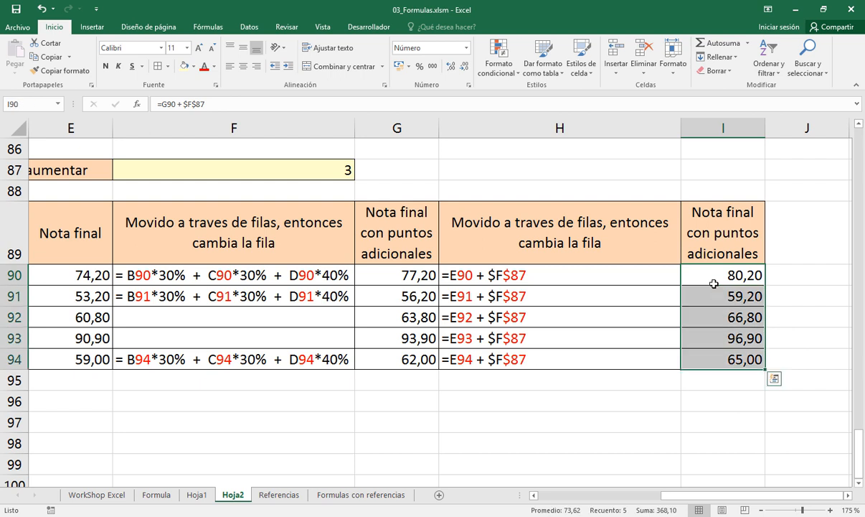
pyautogui.press('Delete')
# Enter the unlocked formula =E90 + F87 in I90 and fill it down through I94
pyautogui.click(708, 272)
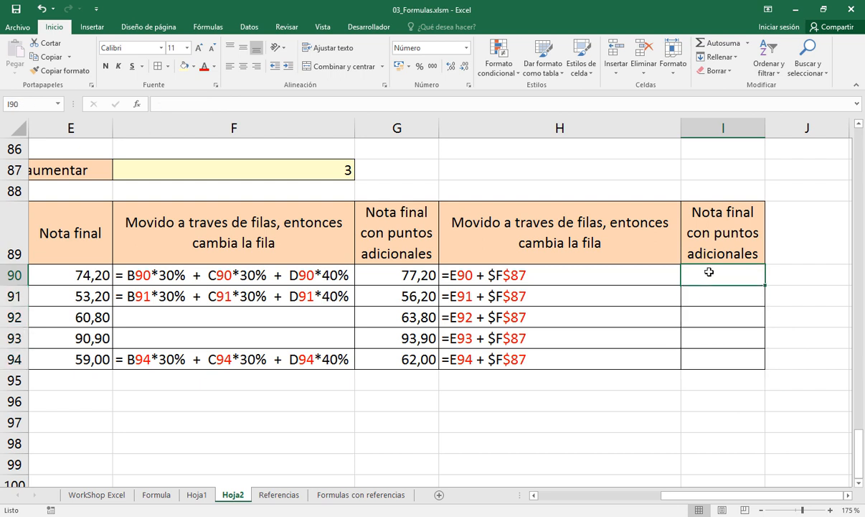
pyautogui.write('=')
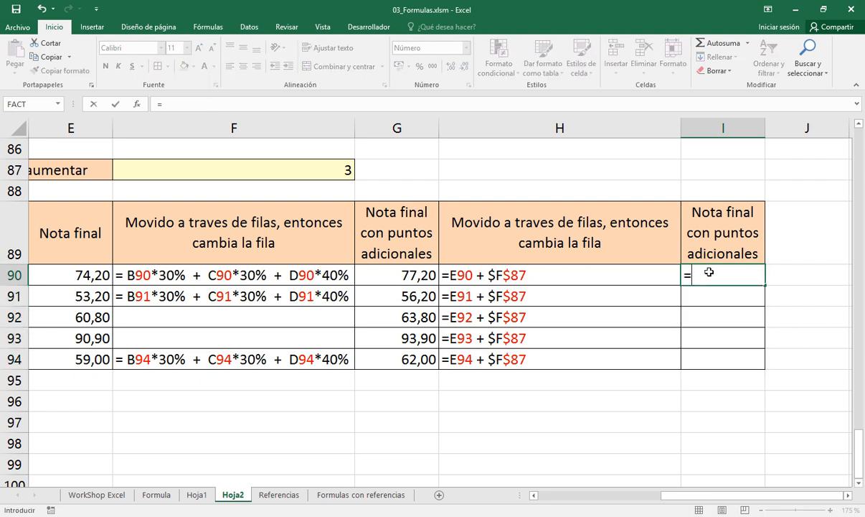
pyautogui.click(89, 273)
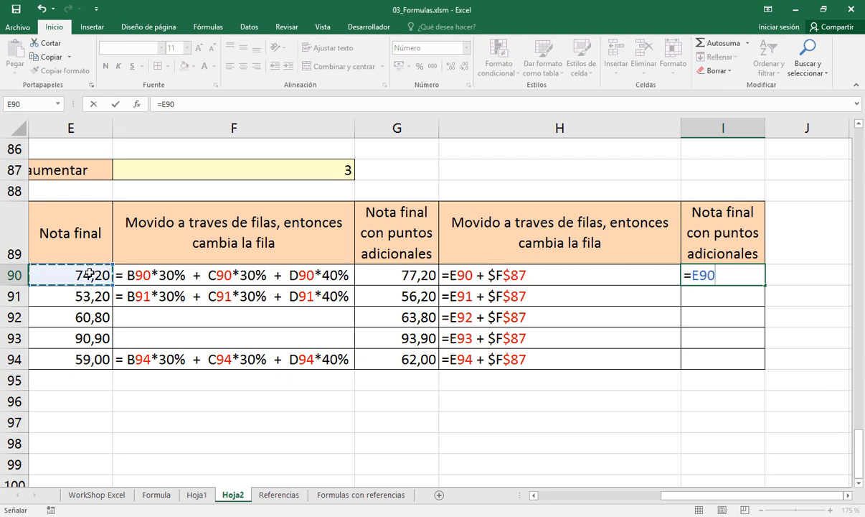
pyautogui.write('+')
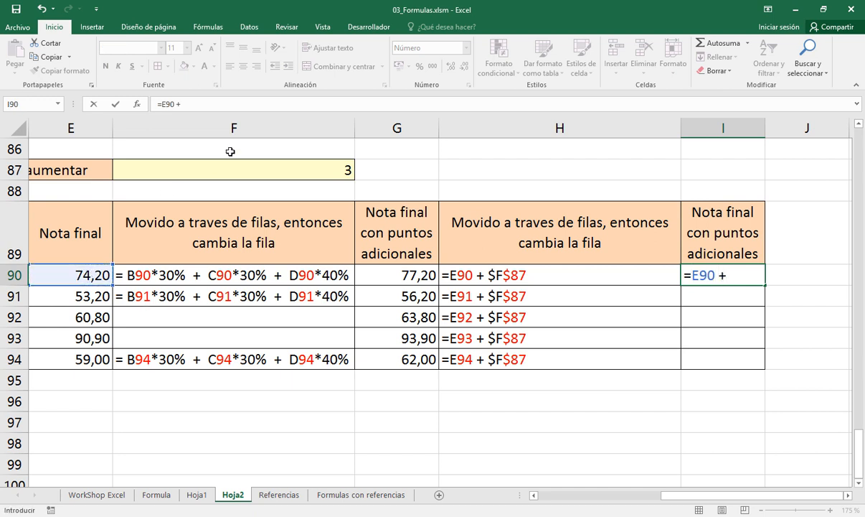
pyautogui.click(232, 166)
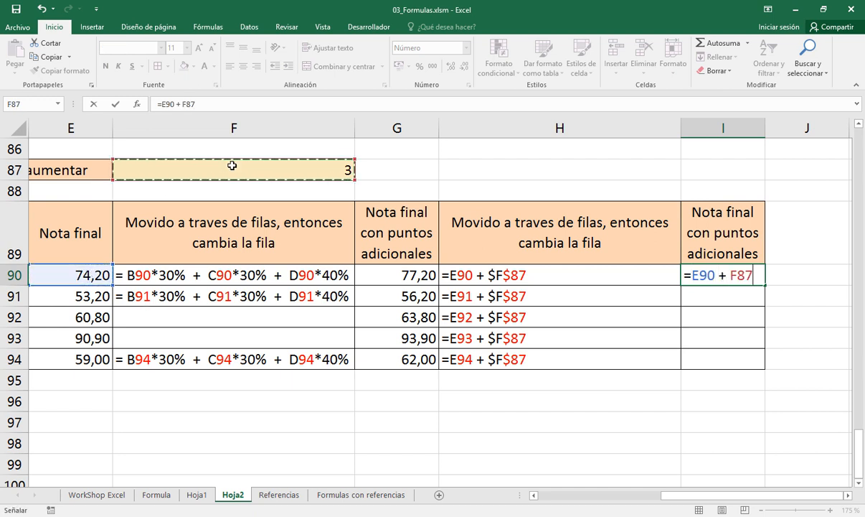
pyautogui.press('Return')
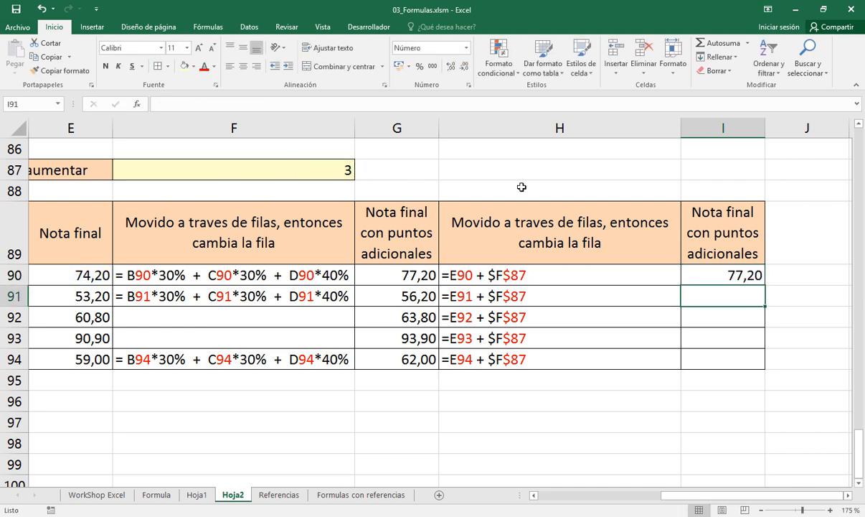
pyautogui.click(692, 273)
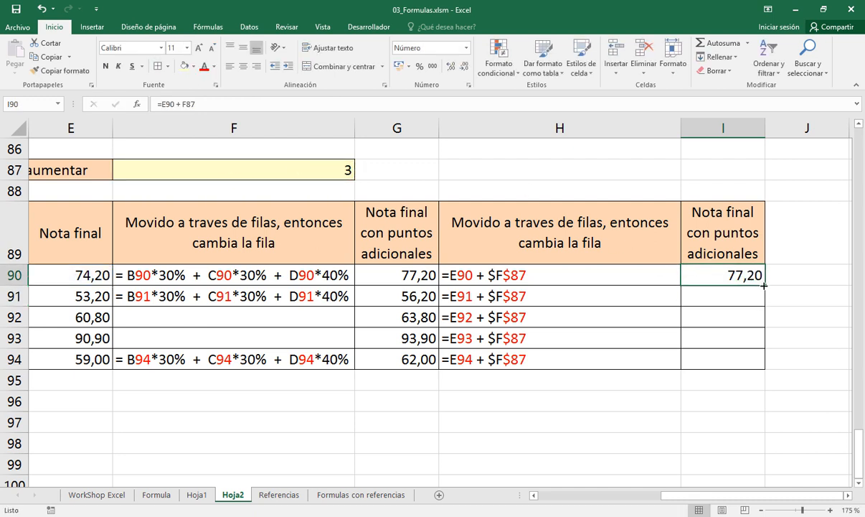
pyautogui.moveTo(764, 285); pyautogui.dragTo(768, 369)
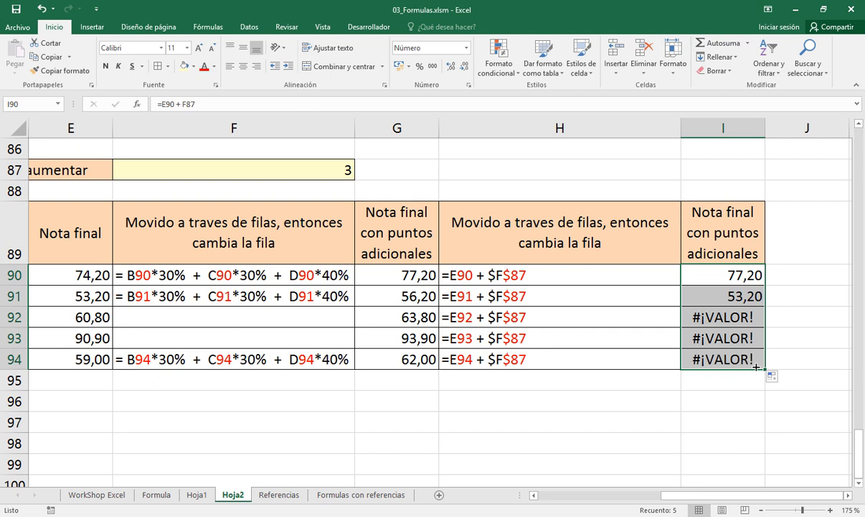
# Inspect the formulas in I90:I94 one by one, tracing each row's reference to the Nota final column E
pyautogui.click(708, 274)
pyautogui.doubleClick(709, 272)
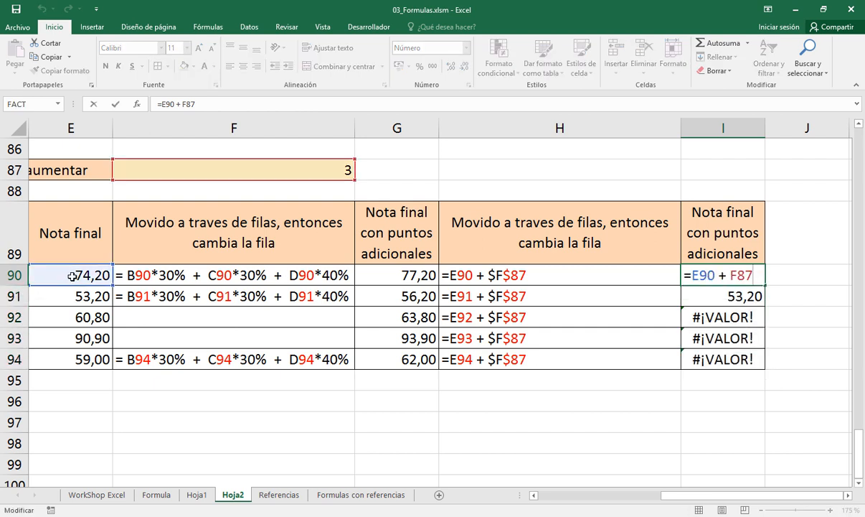
pyautogui.press('F2')
pyautogui.press('Escape')
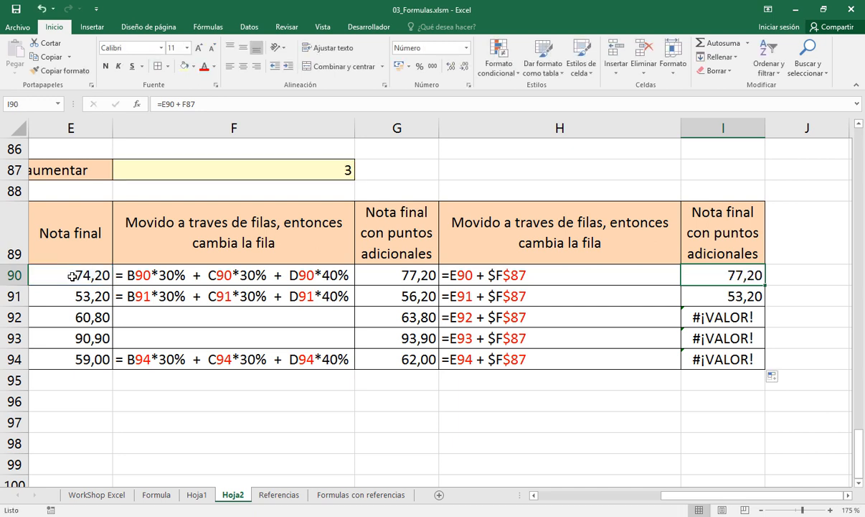
pyautogui.press('Down')
pyautogui.press('F2')
pyautogui.press('Escape')
pyautogui.press('Down')
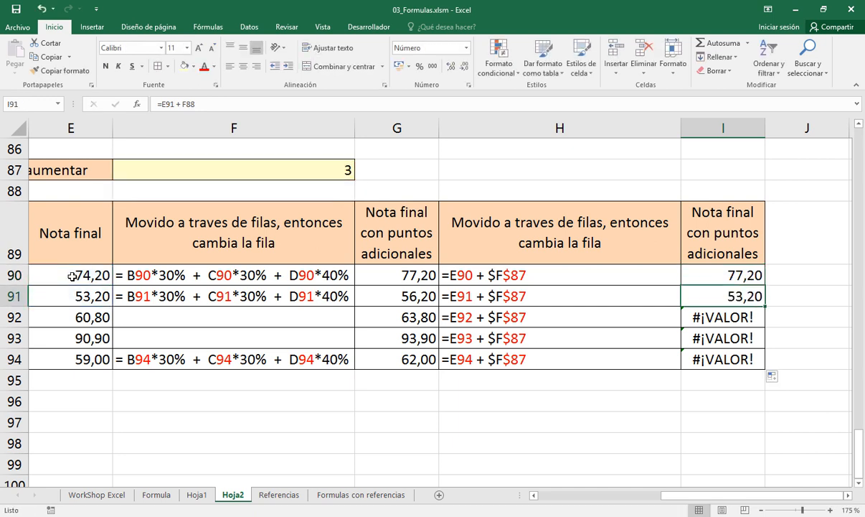
pyautogui.press('F2')
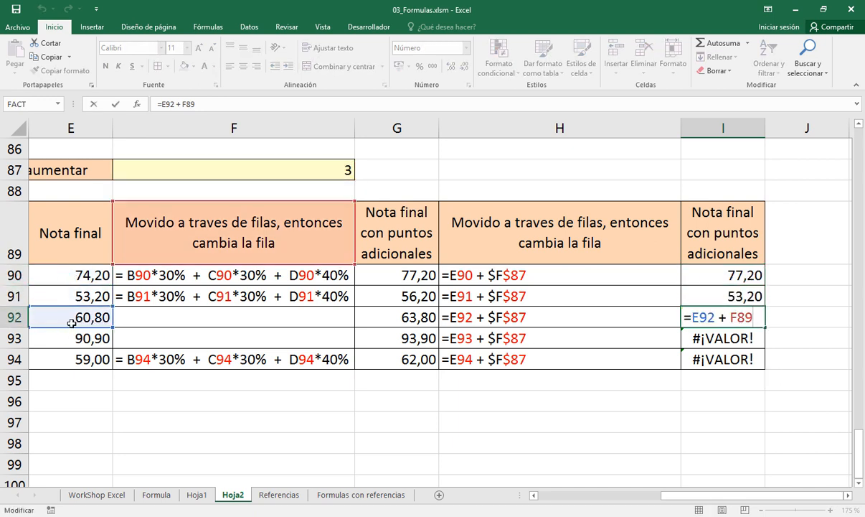
pyautogui.press('Escape')
pyautogui.press('Down')
pyautogui.press('F2')
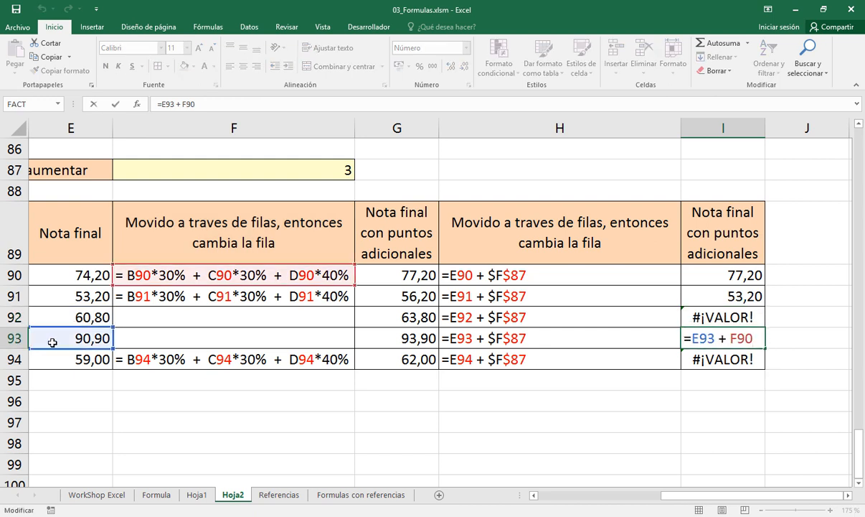
pyautogui.press('Escape')
pyautogui.press('Down')
pyautogui.press('F2')
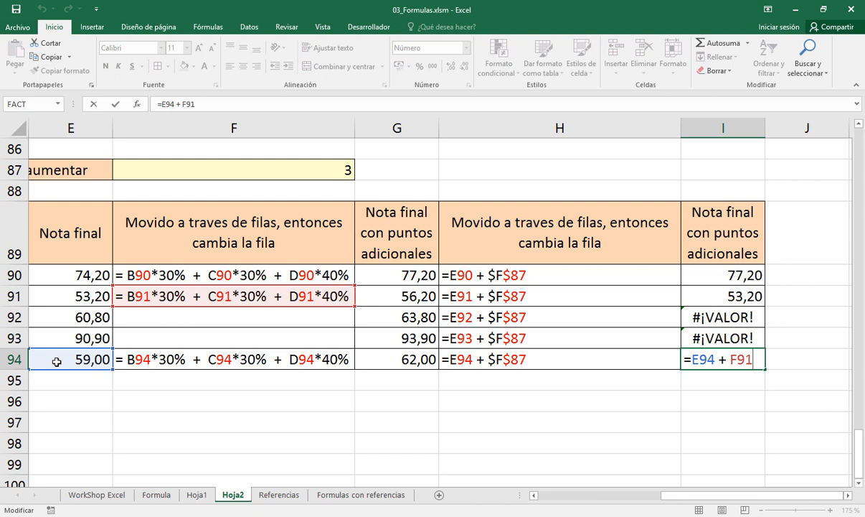
pyautogui.press('Escape')
pyautogui.click(71, 269)
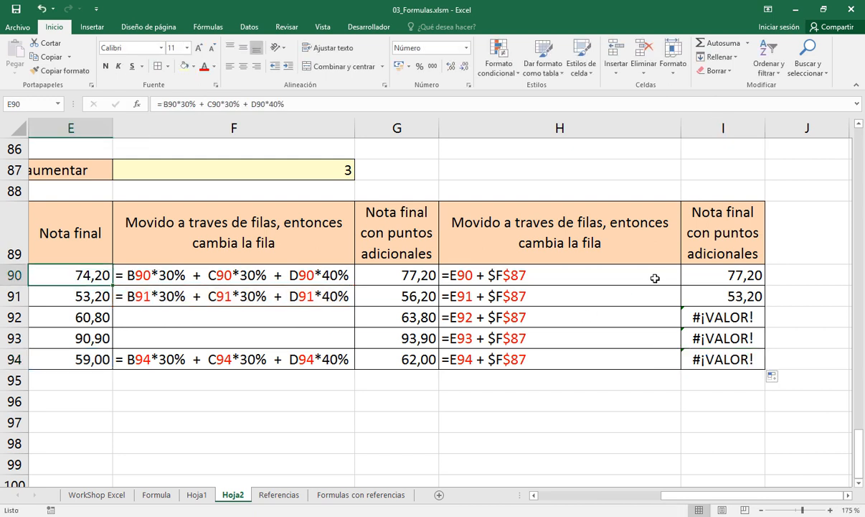
# Go through I90:I94 again, tracing where the unlocked column F reference points in each row
pyautogui.doubleClick(706, 277)
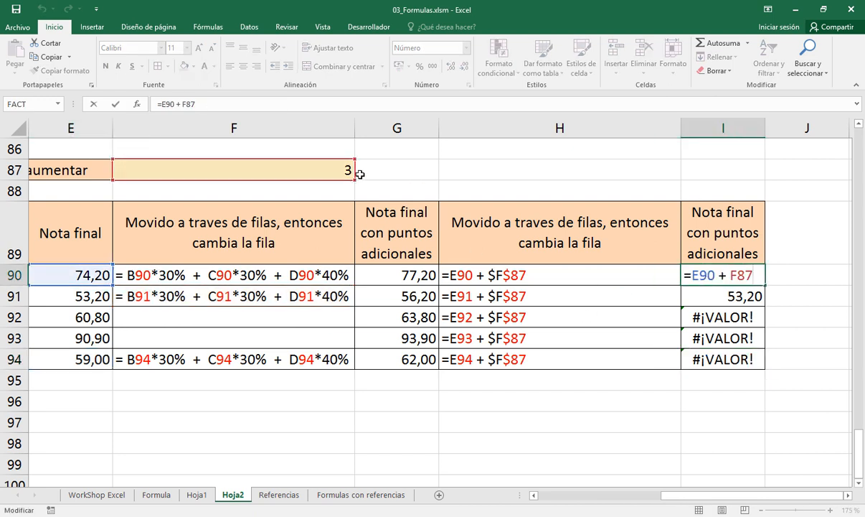
pyautogui.hotkey('ctrl', 'Return')
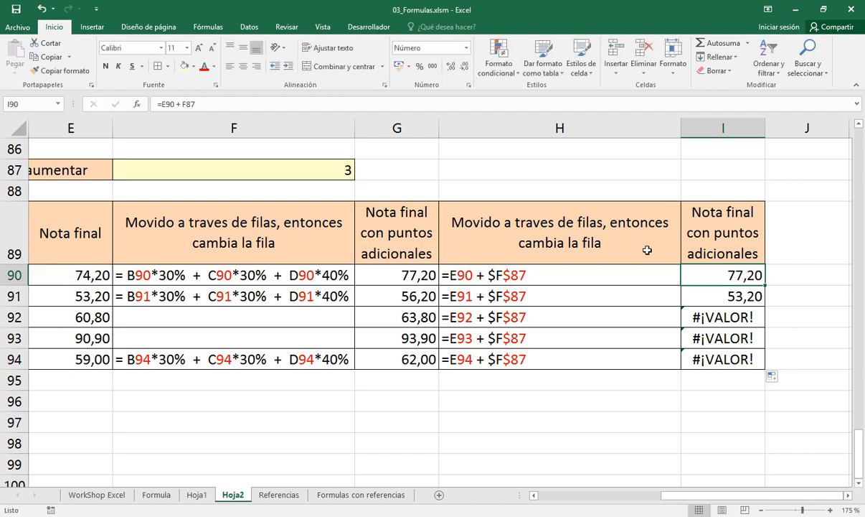
pyautogui.press('Down')
pyautogui.press('F2')
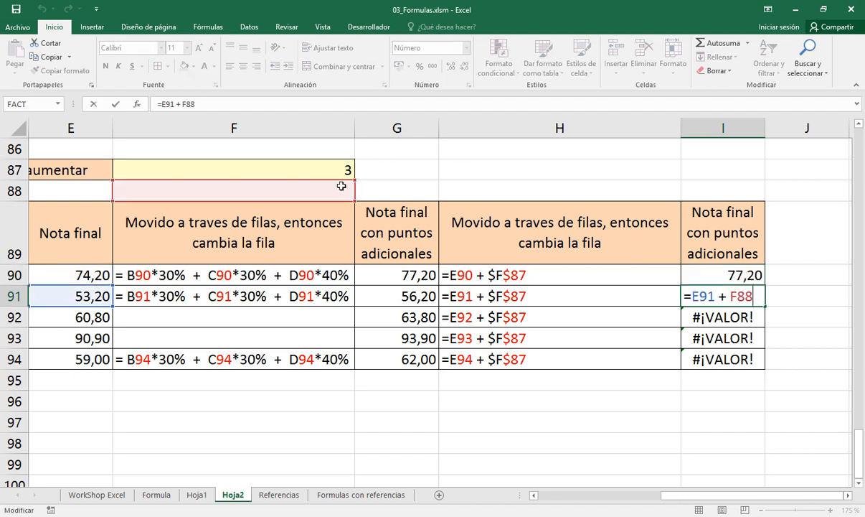
pyautogui.hotkey('ctrl', 'Return')
pyautogui.press('Down')
pyautogui.press('F2')
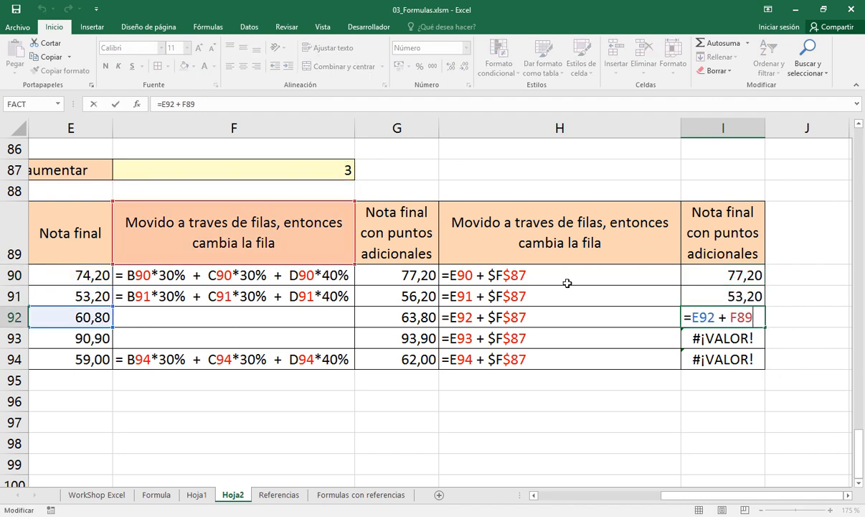
pyautogui.hotkey('ctrl', 'Return')
pyautogui.press('Down')
pyautogui.press('F2')
pyautogui.hotkey('ctrl', 'Return')
pyautogui.press('Down')
pyautogui.press('F2')
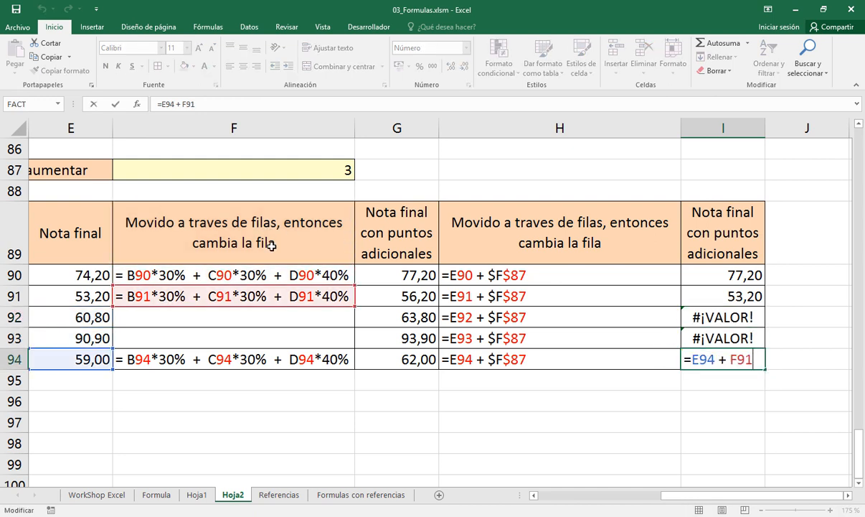
pyautogui.hotkey('ctrl', 'Return')
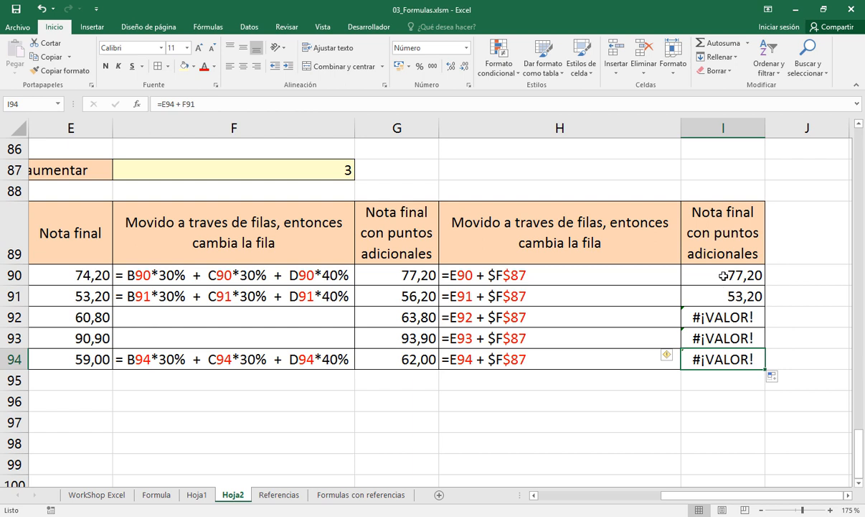
# Lock only the row in I90's formula as =E90 + F$87 and fill it down through I94
pyautogui.click(723, 276)
pyautogui.press('F2')
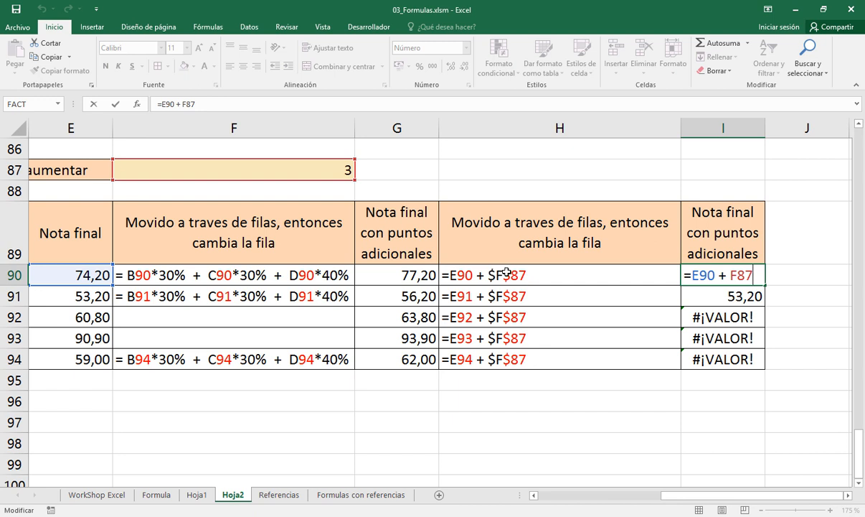
pyautogui.click(738, 275)
pyautogui.write('$')
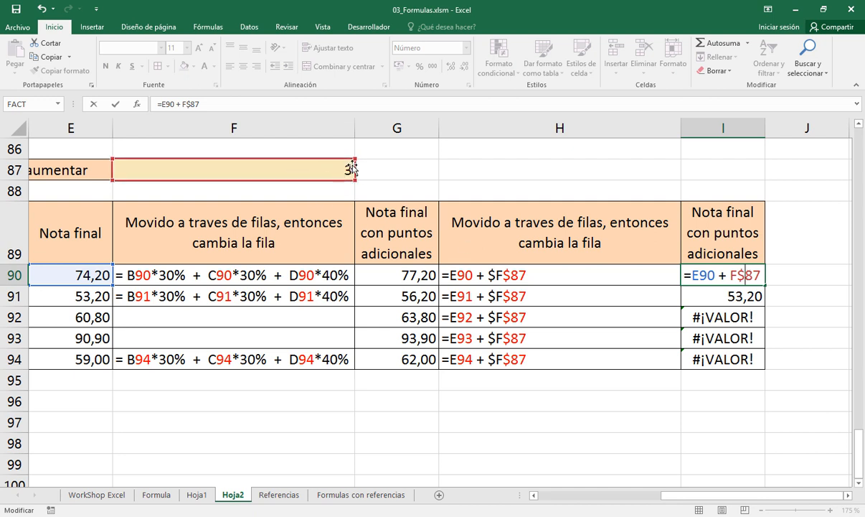
pyautogui.press('Return')
pyautogui.click(754, 278)
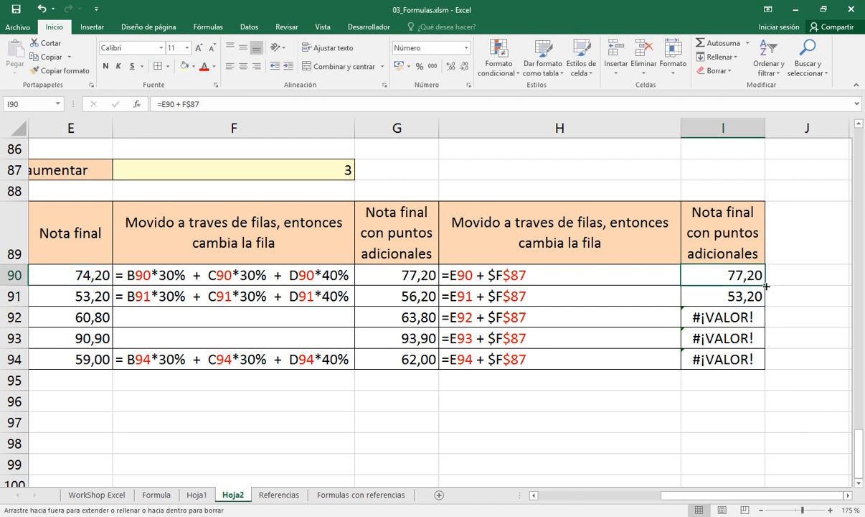
pyautogui.moveTo(765, 285); pyautogui.dragTo(758, 360)
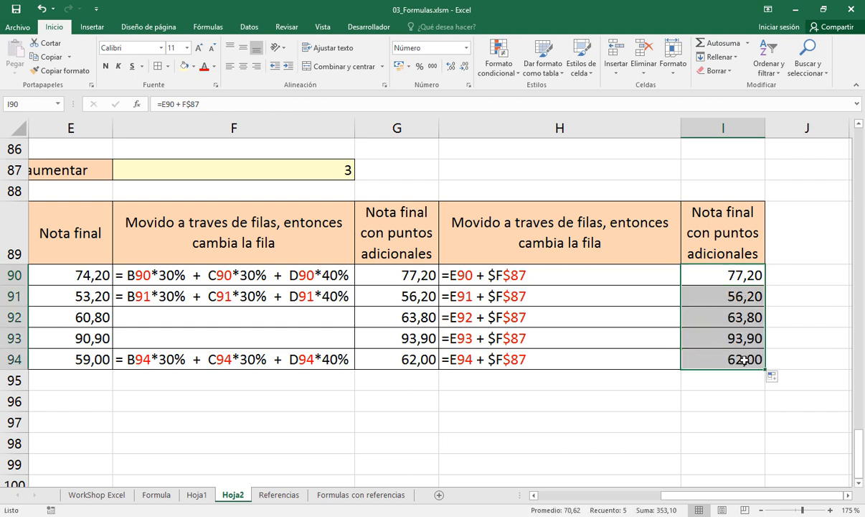
# Inspect the references in I92 and I94, and compare the results in G90:G94 with those in I90:I94
pyautogui.click(708, 319)
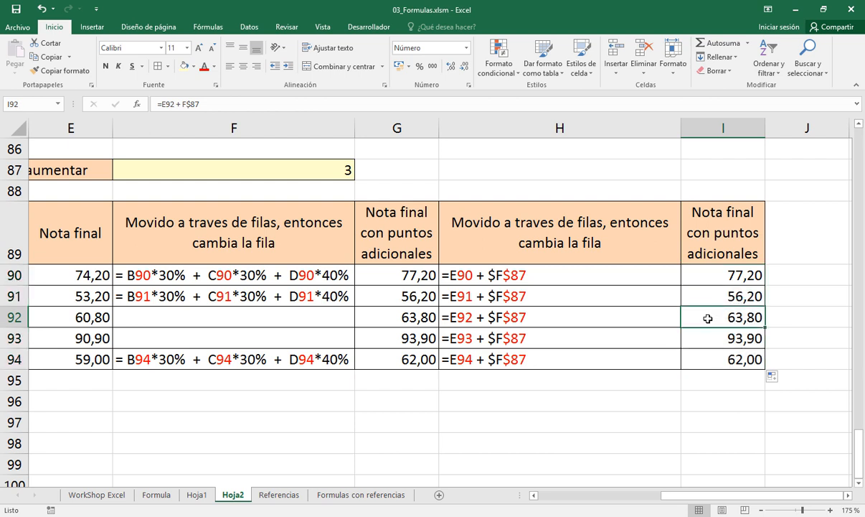
pyautogui.doubleClick(708, 319)
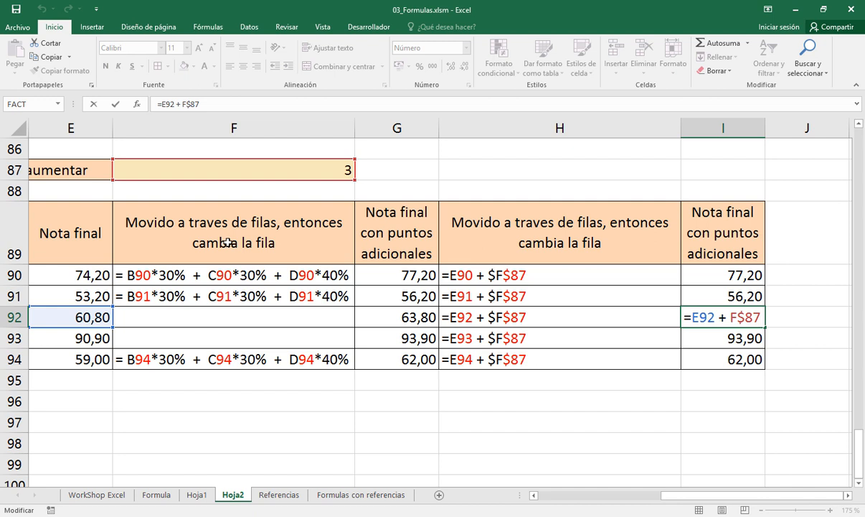
pyautogui.press('Escape')
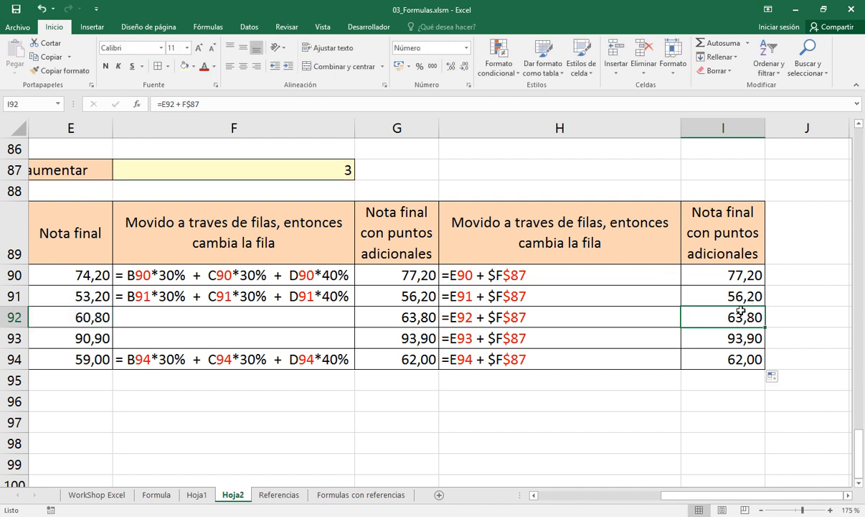
pyautogui.click(728, 359)
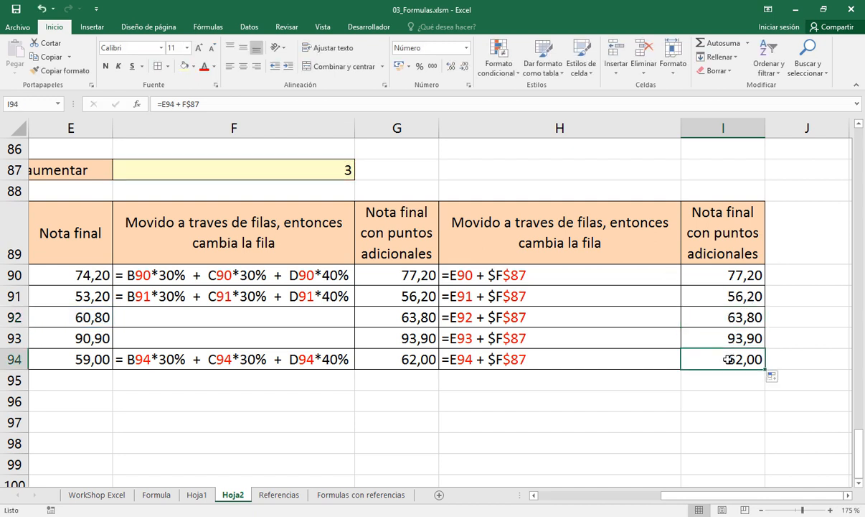
pyautogui.doubleClick(728, 359)
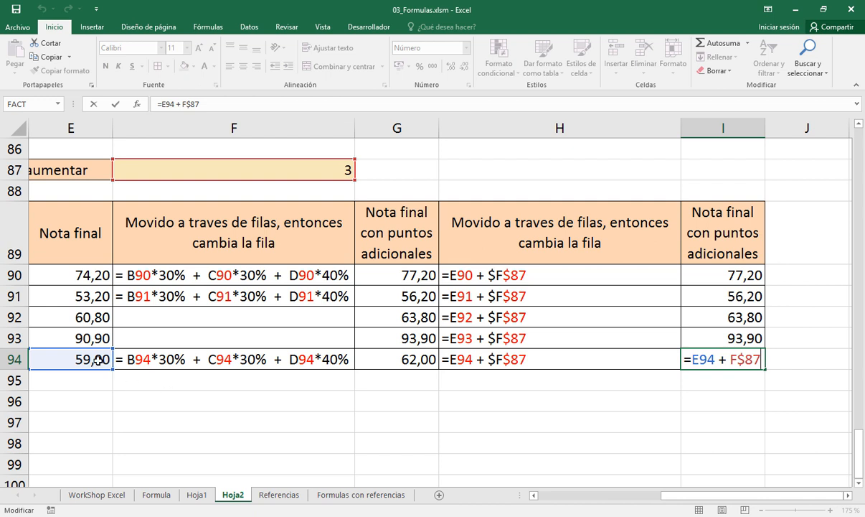
pyautogui.press('Escape')
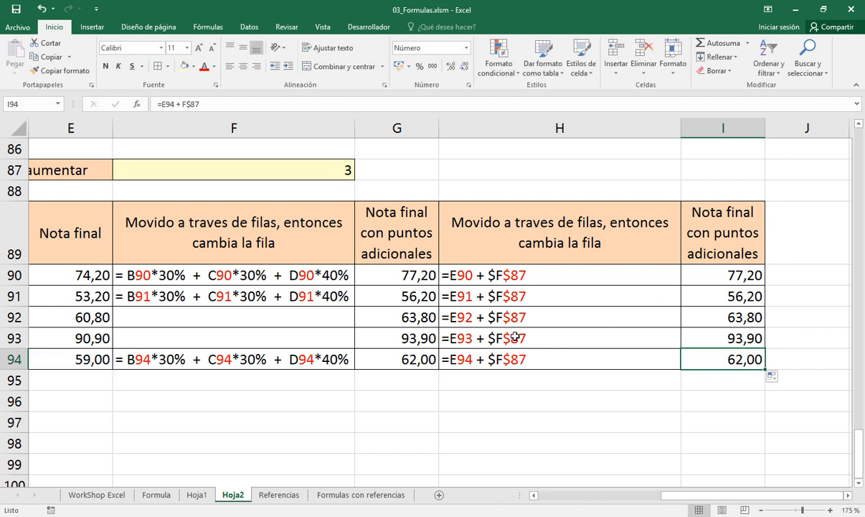
pyautogui.moveTo(406, 275); pyautogui.dragTo(421, 357)
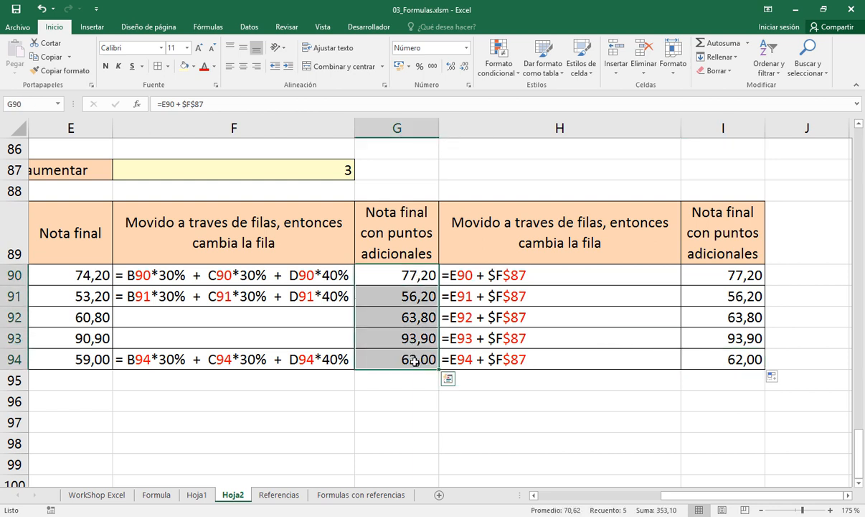
pyautogui.keyDown('ctrl'); pyautogui.moveTo(724, 275); pyautogui.dragTo(721, 367); pyautogui.keyUp('ctrl')
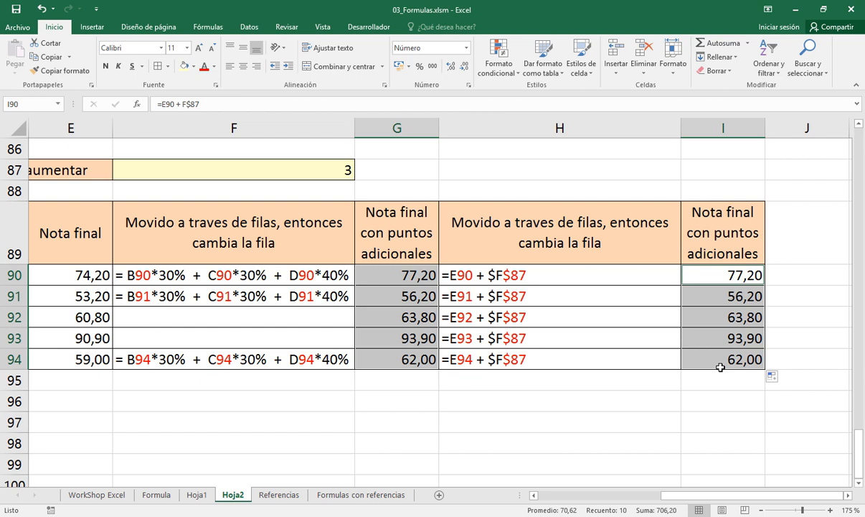
# Copy the formula-text block H89:H94 to J89 and apply column H's formatting and width to column J
pyautogui.moveTo(583, 255); pyautogui.dragTo(581, 353)
pyautogui.hotkey('ctrl', 'c')
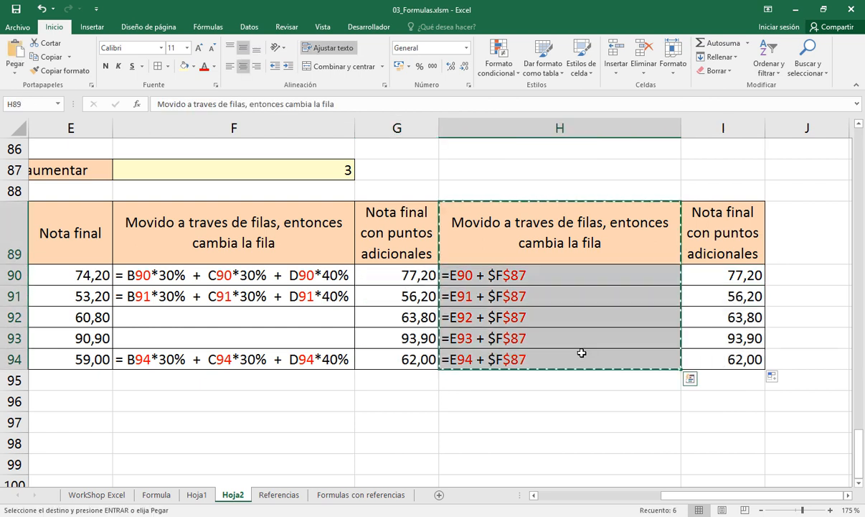
pyautogui.click(812, 250)
pyautogui.press('Return')
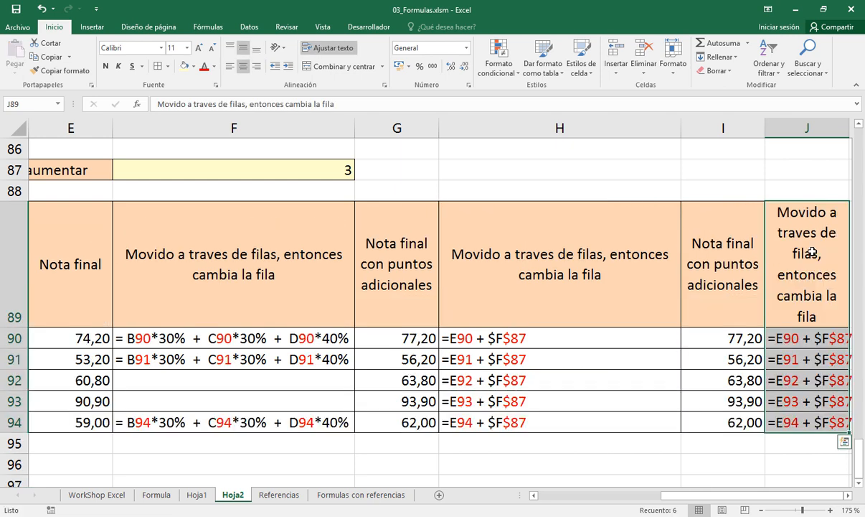
pyautogui.click(603, 129)
pyautogui.click(83, 72)
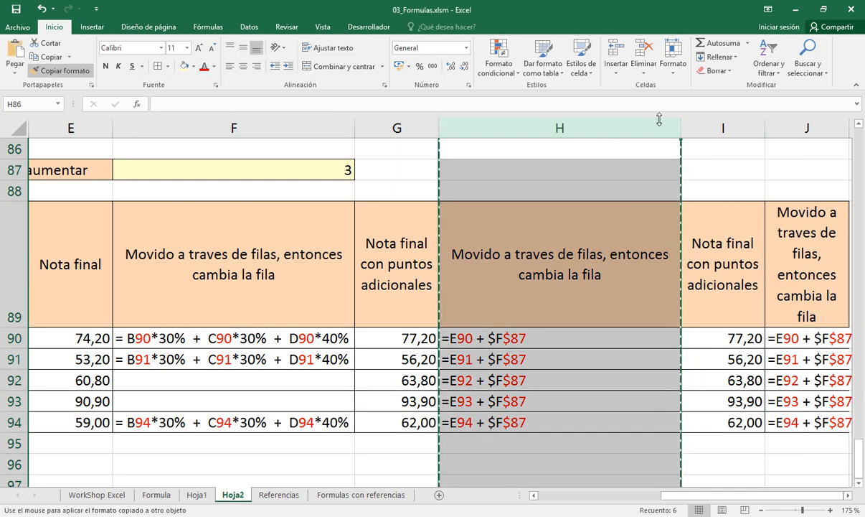
pyautogui.click(778, 129)
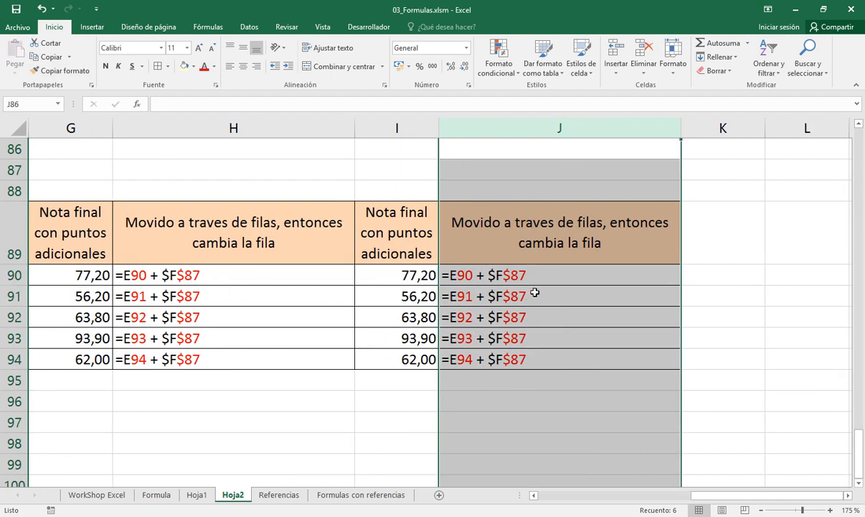
# Change the formula text in J90 to =E90 + F$87 and check it against the formula in I90
pyautogui.click(495, 276)
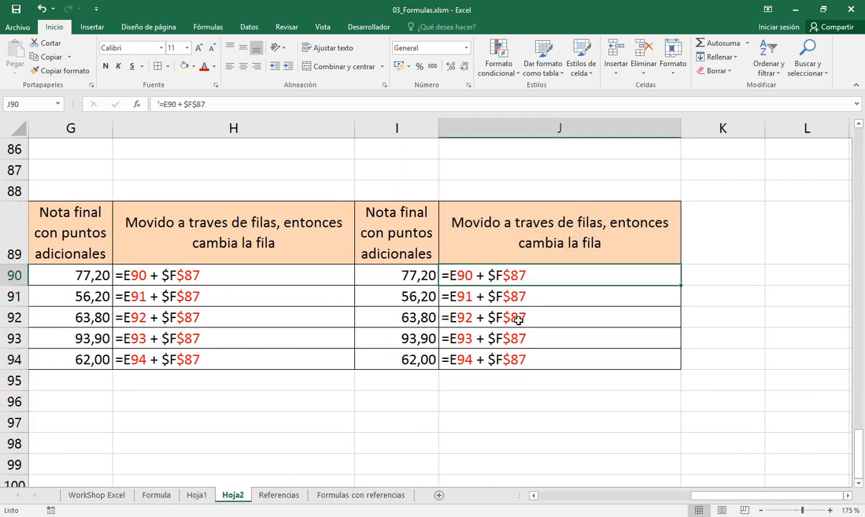
pyautogui.press('F2')
pyautogui.press('Left')
pyautogui.press('Left')
pyautogui.press('Left')
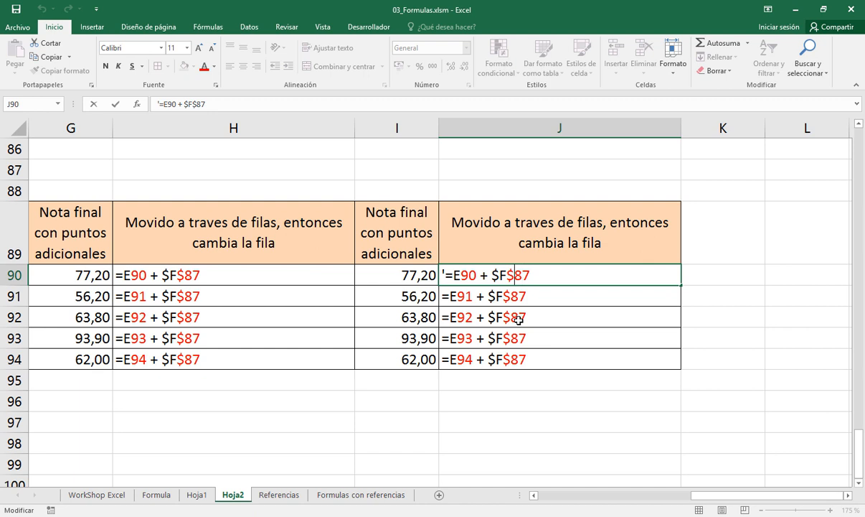
pyautogui.press('BackSpace')
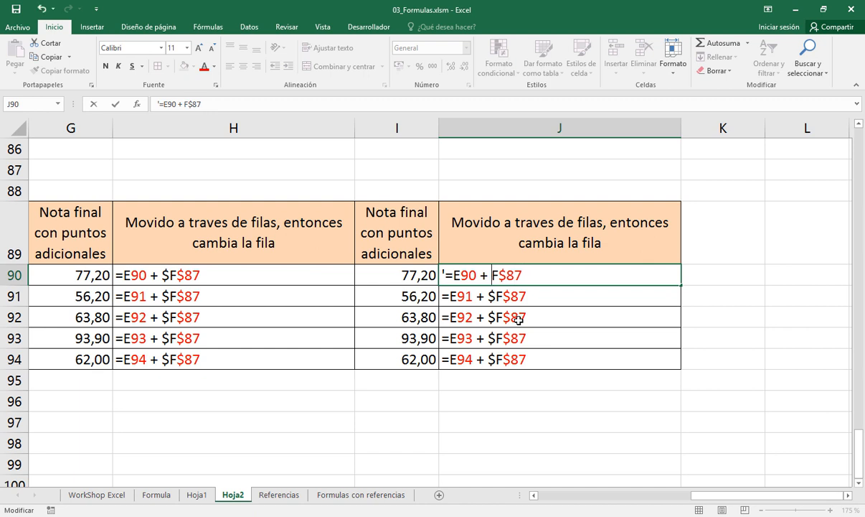
pyautogui.press('Return')
pyautogui.press('Up')
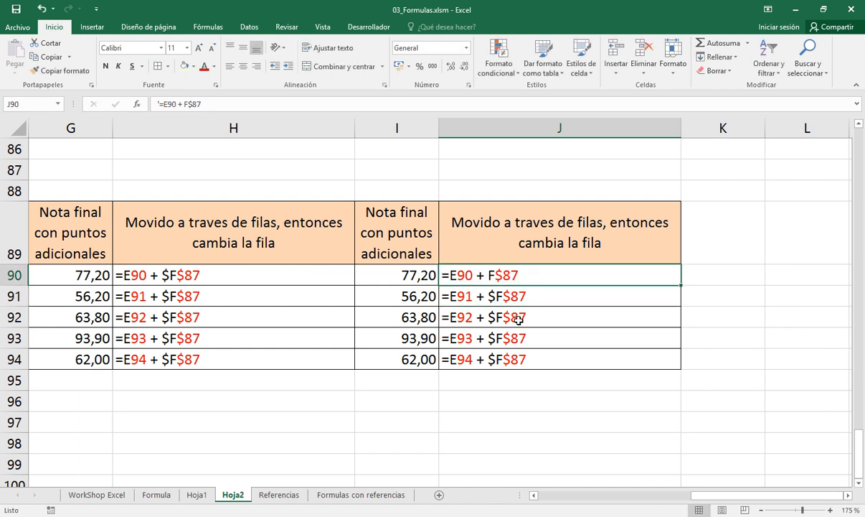
pyautogui.press('Left')
pyautogui.press('F2')
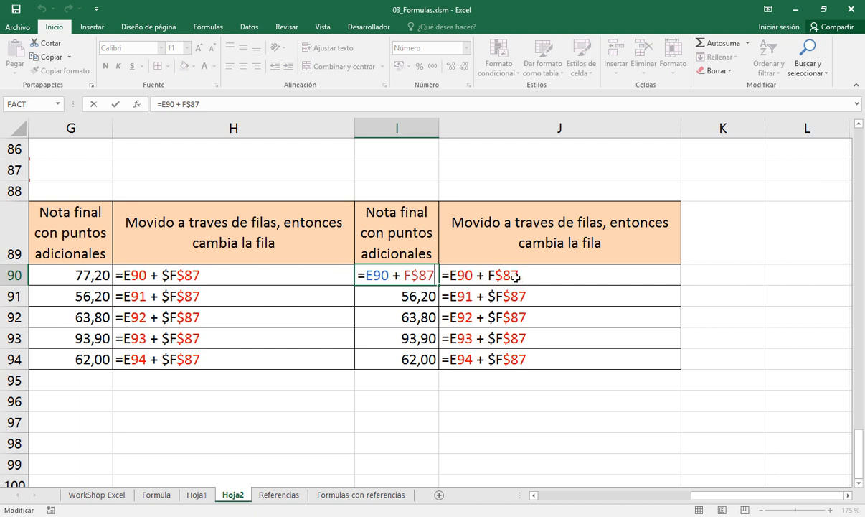
pyautogui.press('Escape')
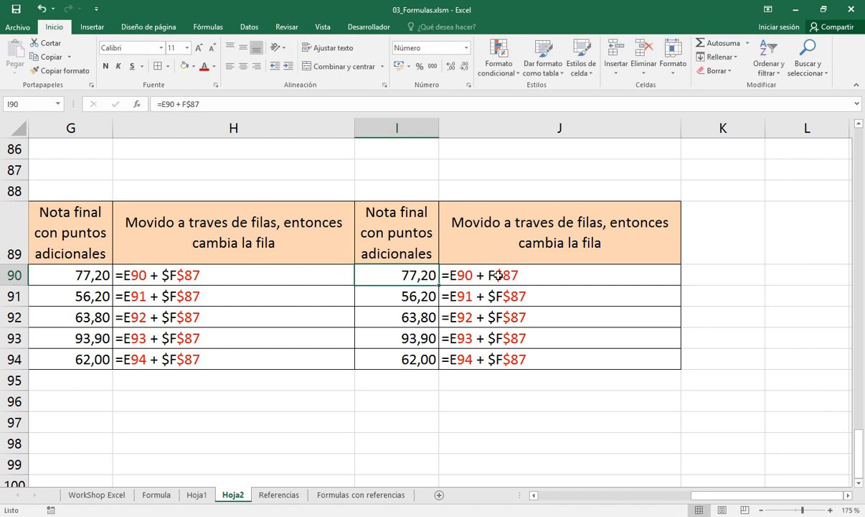
# Examine the row-locked part $87 in J90's formula text without changing it
pyautogui.doubleClick(498, 275)
pyautogui.moveTo(499, 275); pyautogui.dragTo(530, 273)
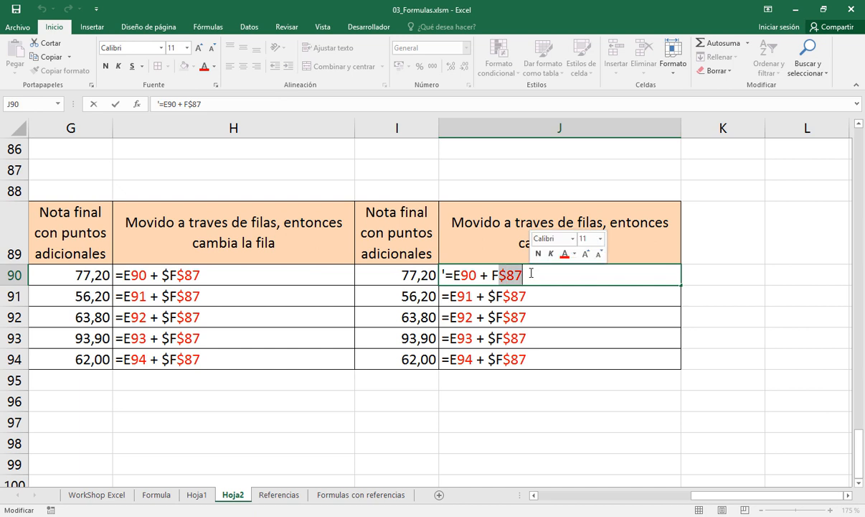
pyautogui.press('Escape')
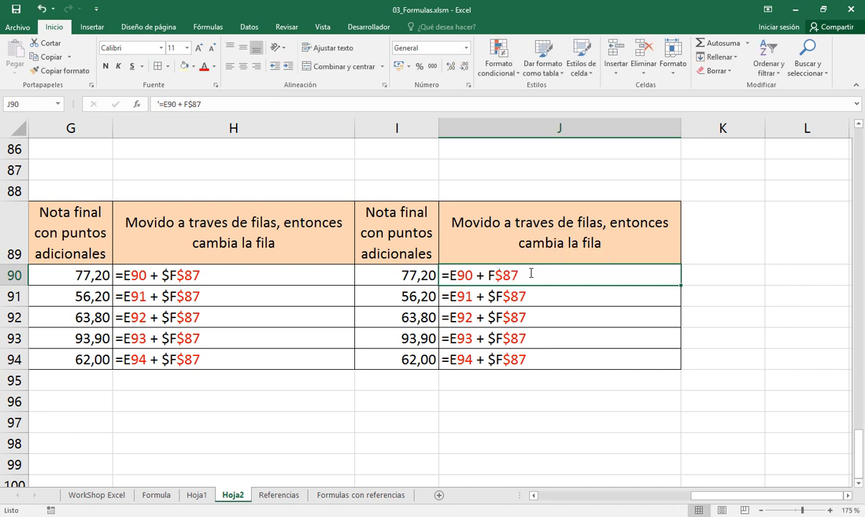
# Remove the column lock from the formula text in J91 so it reads =E91 + F$87
pyautogui.press('Down')
pyautogui.press('F2')
pyautogui.press('Left')
pyautogui.press('Left')
pyautogui.press('Left')
pyautogui.press('Left')
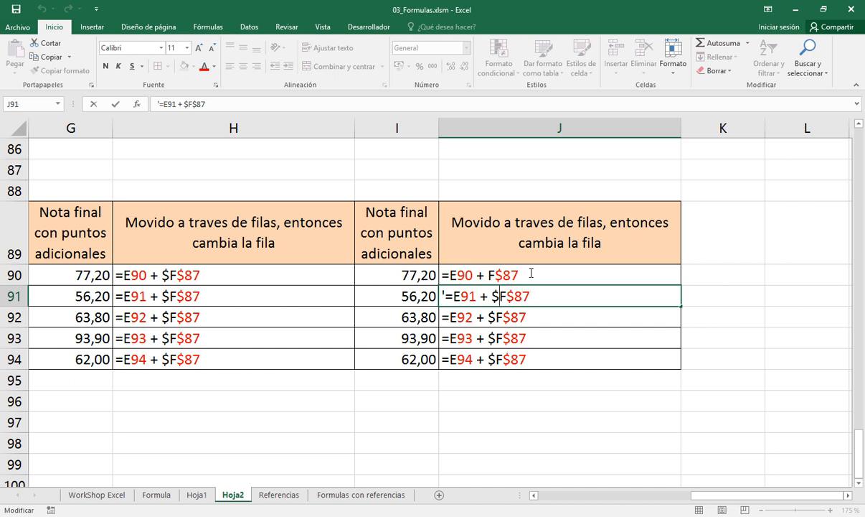
pyautogui.press('Left')
pyautogui.press('BackSpace')
pyautogui.press('Return')
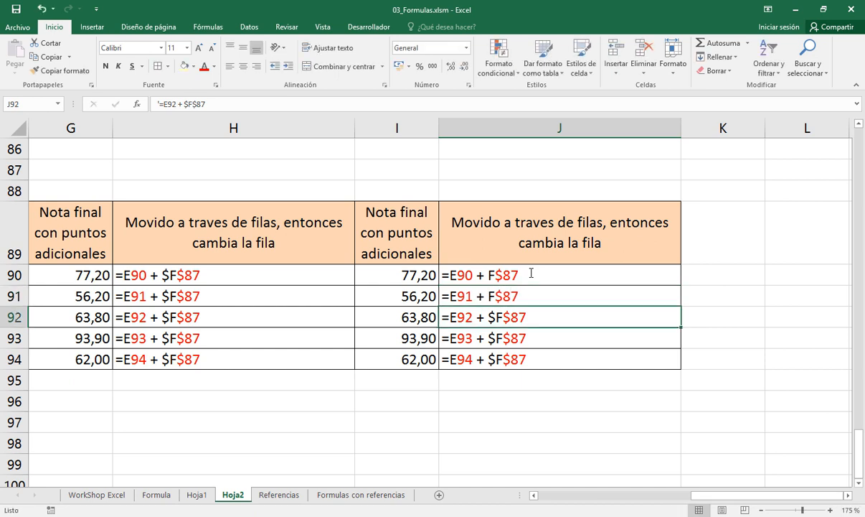
# Remove the column lock from the formula text in J92 so it reads =E92 + F$87
pyautogui.press('F2')
pyautogui.press('Left')
pyautogui.press('Left')
pyautogui.press('Left')
pyautogui.press('Left')
pyautogui.press('BackSpace')
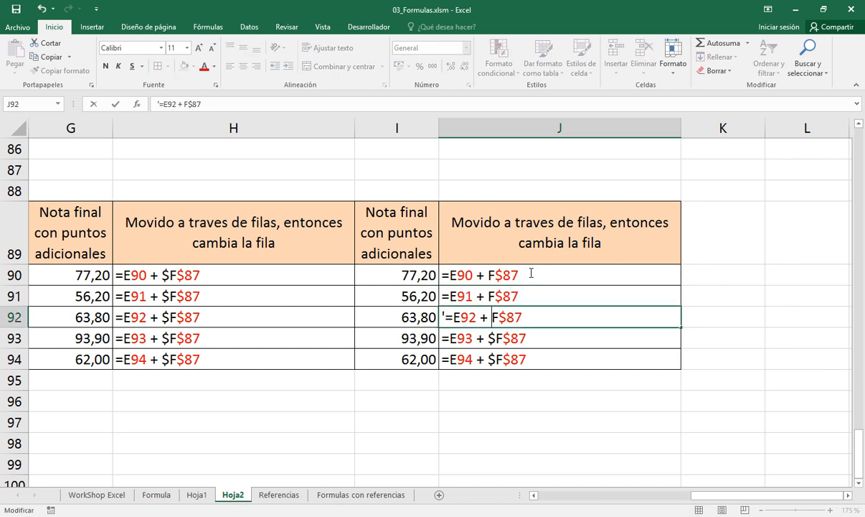
pyautogui.press('Return')
# Remove the column lock from the formula text in J93 so it reads =E93 + F$87
pyautogui.press('F2')
pyautogui.press('Left')
pyautogui.press('Left')
pyautogui.press('Left')
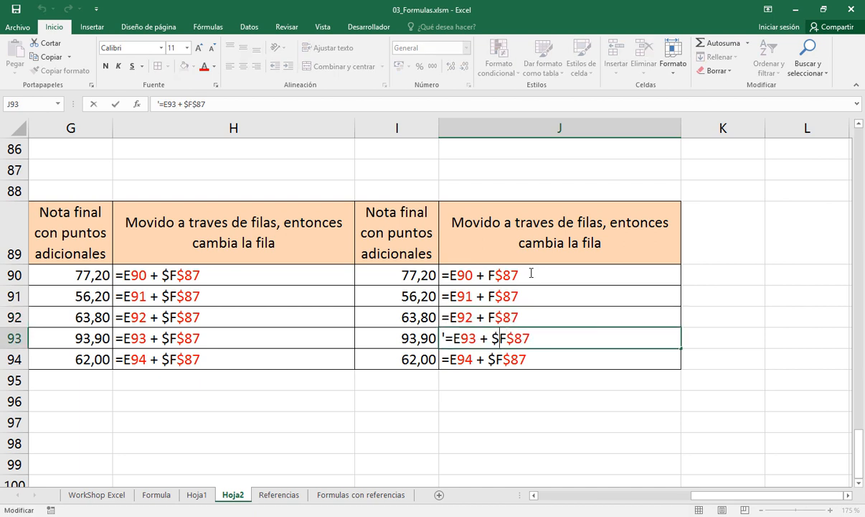
pyautogui.press('Left')
pyautogui.press('BackSpace')
pyautogui.press('Return')
# Remove the column lock from the formula text in J94 so it reads =E94 + F$87
pyautogui.press('F2')
pyautogui.press('Left')
pyautogui.press('Left')
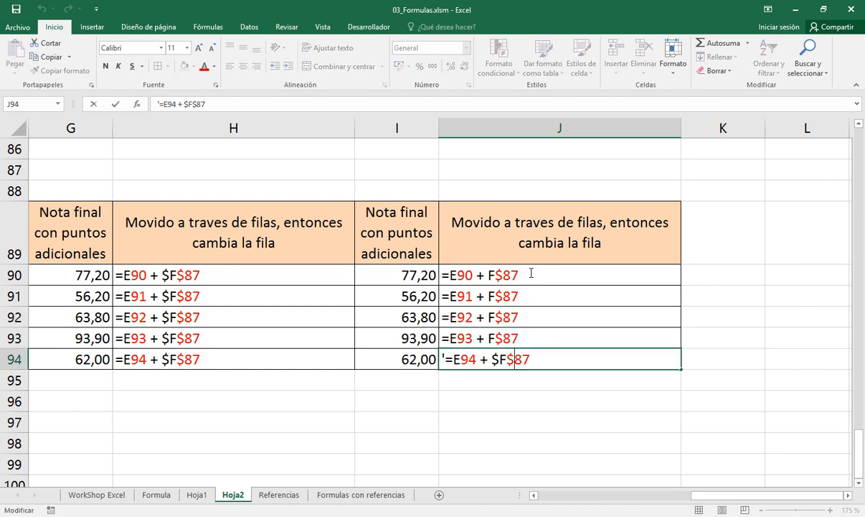
pyautogui.press('Left')
pyautogui.press('BackSpace')
pyautogui.press('Return')
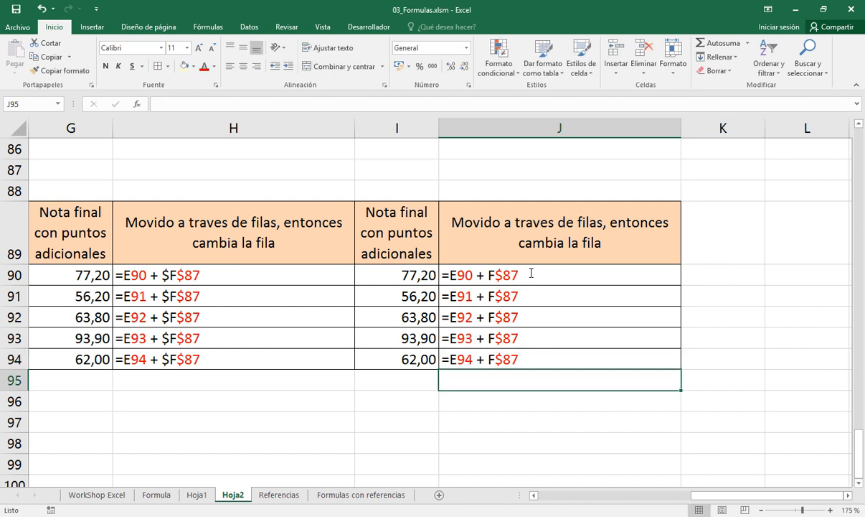
pyautogui.press('Up')
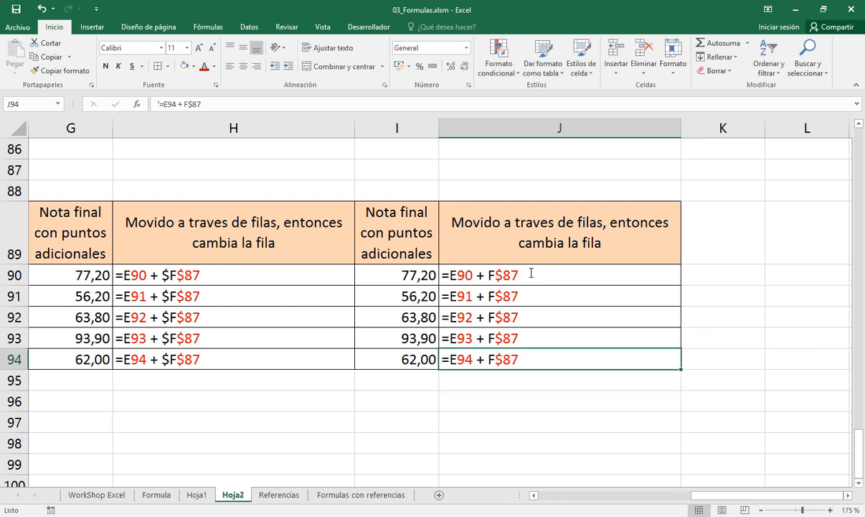
# Inspect the row numbers of the E references and the locked $87 down the formula texts in J90:J94
pyautogui.click(466, 276)
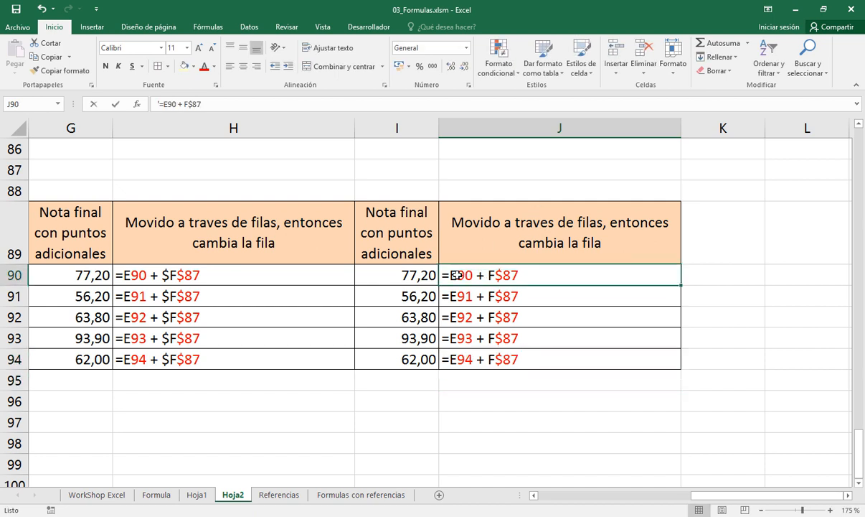
pyautogui.doubleClick(464, 275)
pyautogui.moveTo(475, 275); pyautogui.dragTo(461, 275)
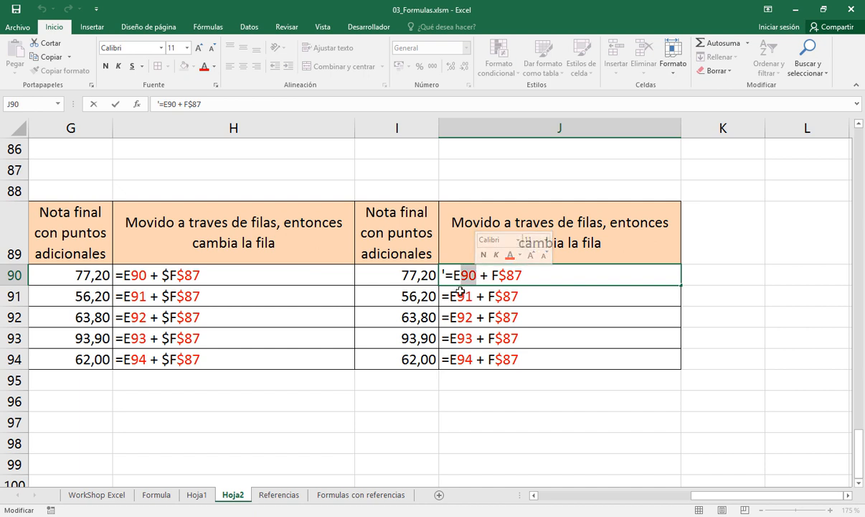
pyautogui.press('Escape')
pyautogui.click(461, 294)
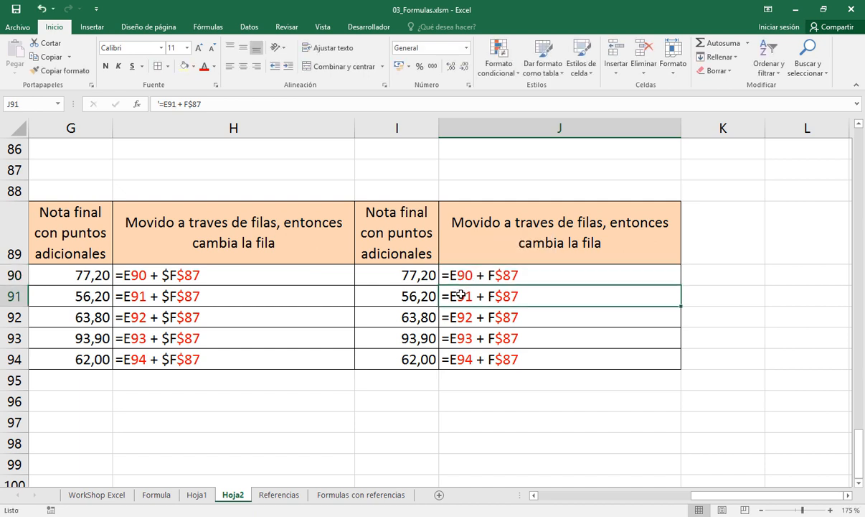
pyautogui.click(461, 315)
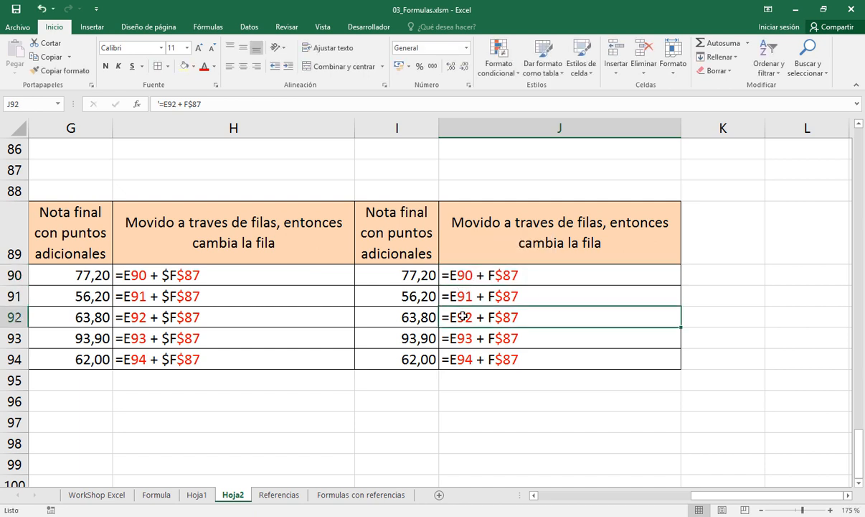
pyautogui.click(464, 336)
pyautogui.click(458, 358)
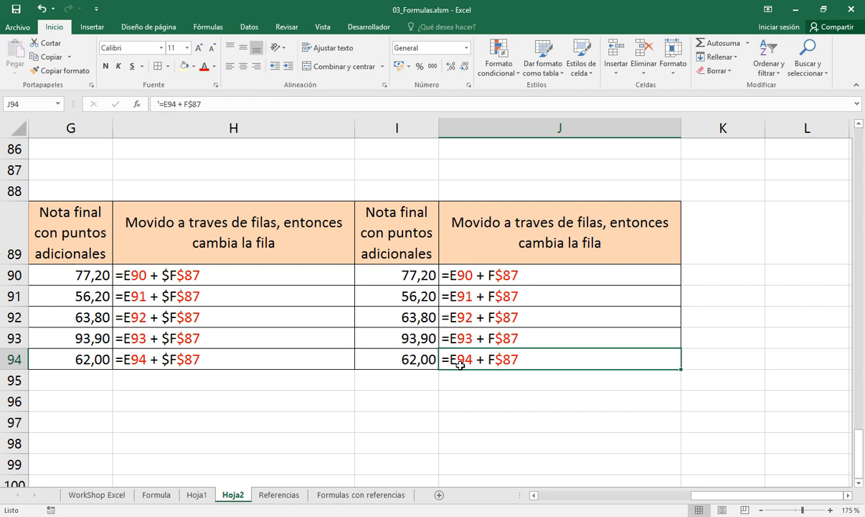
pyautogui.click(506, 295)
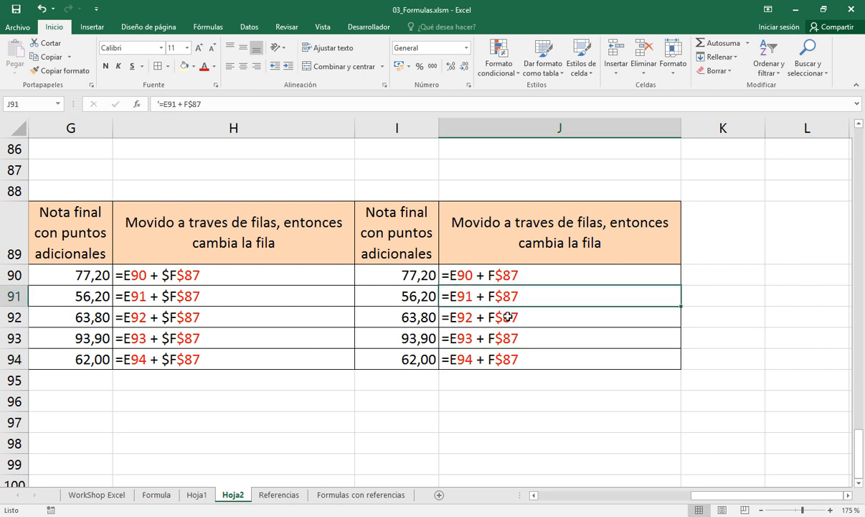
pyautogui.click(510, 317)
pyautogui.click(512, 332)
pyautogui.click(510, 355)
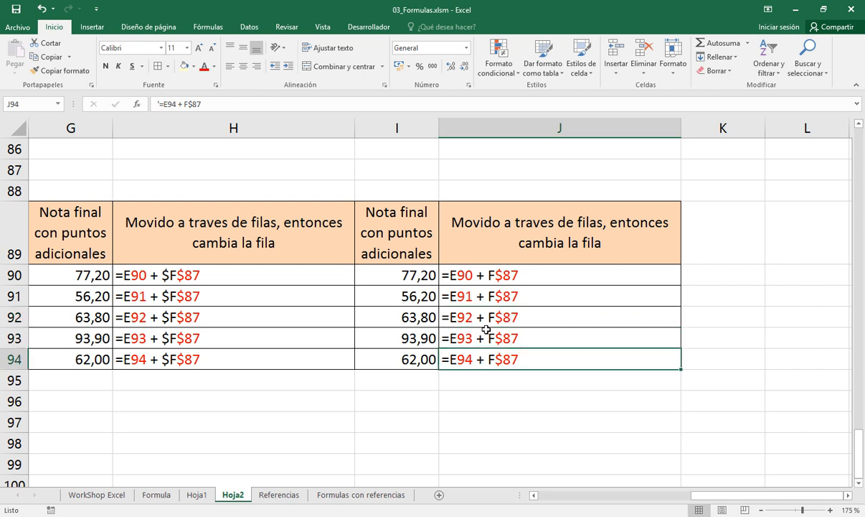
# Examine the column and row of the relative reference E90 in J90, and the absolute reference $F$87 in H90
pyautogui.doubleClick(461, 275)
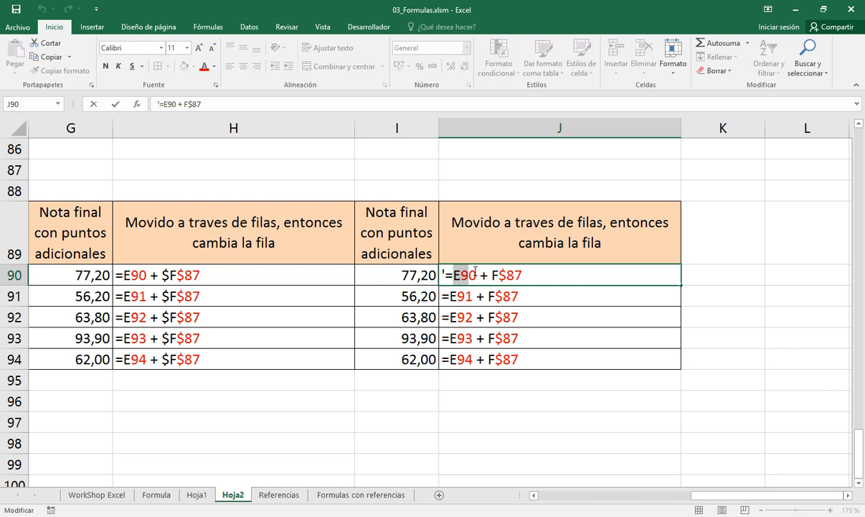
pyautogui.moveTo(454, 275); pyautogui.dragTo(475, 273)
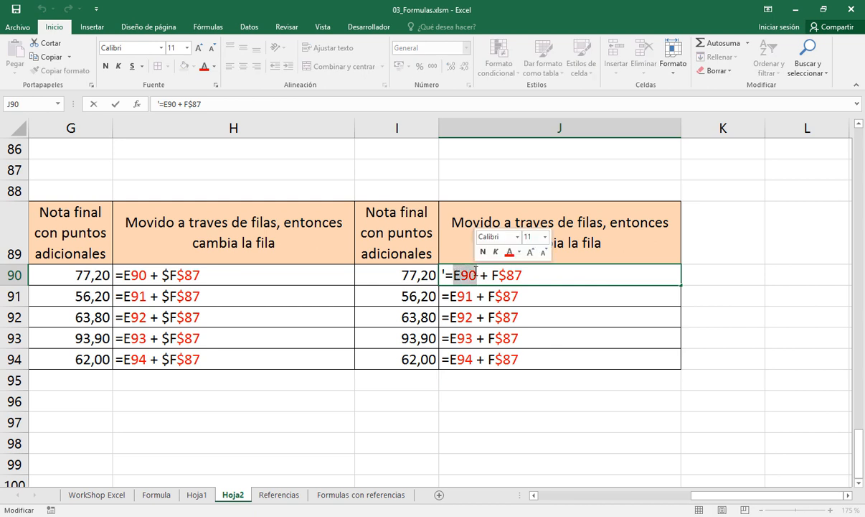
pyautogui.moveTo(462, 273); pyautogui.dragTo(479, 272)
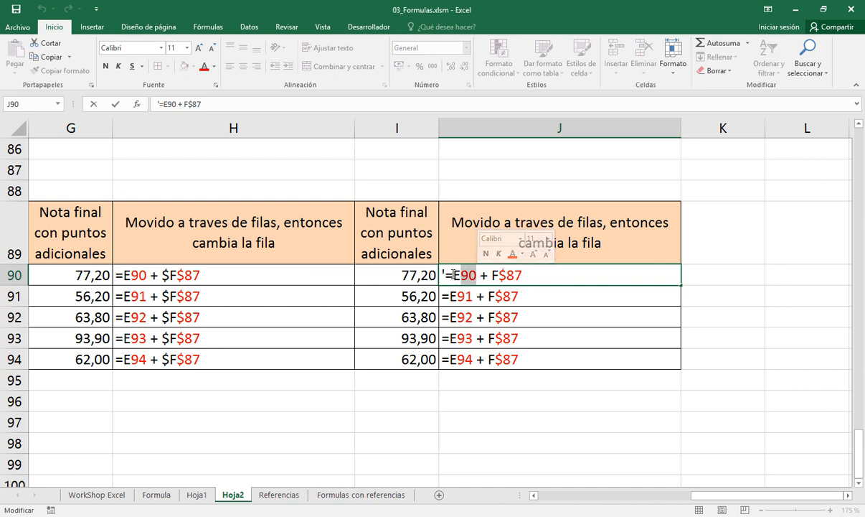
pyautogui.moveTo(453, 274); pyautogui.dragTo(462, 275)
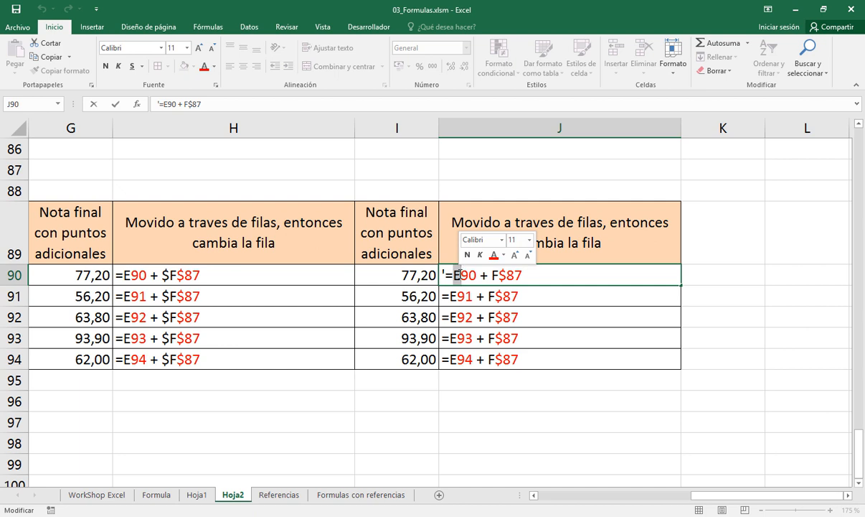
pyautogui.click(194, 274)
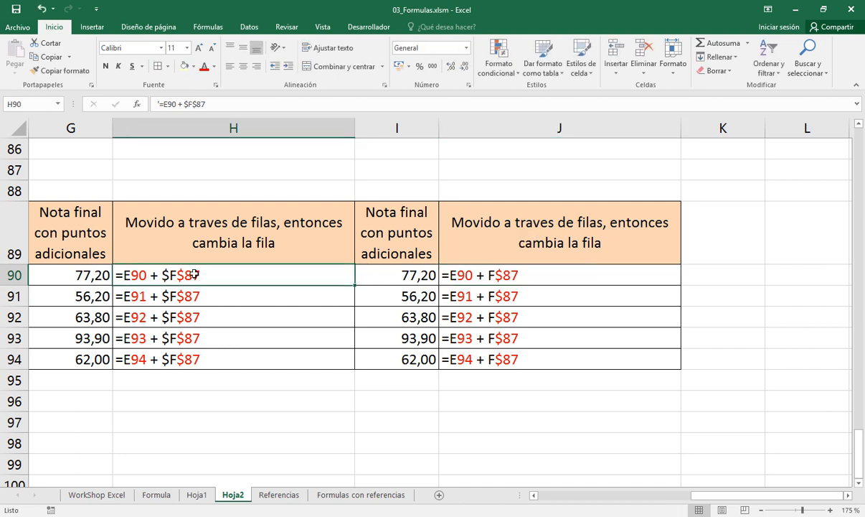
pyautogui.doubleClick(193, 274)
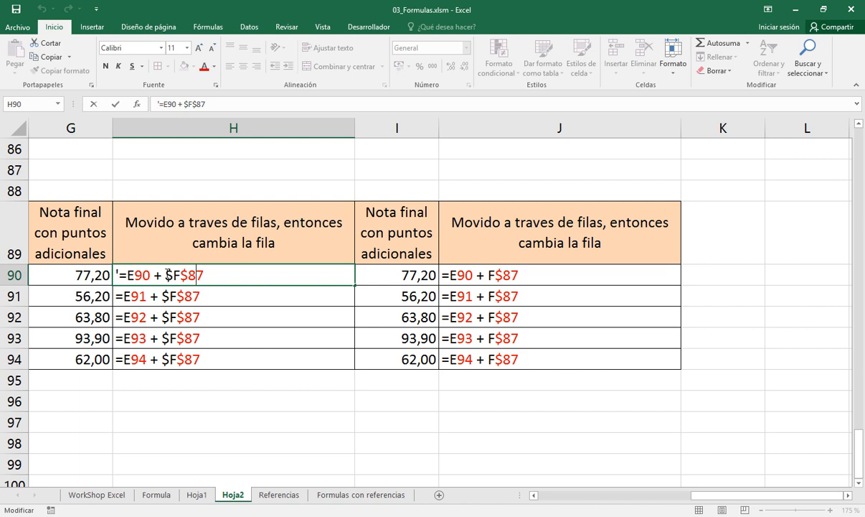
pyautogui.doubleClick(167, 274)
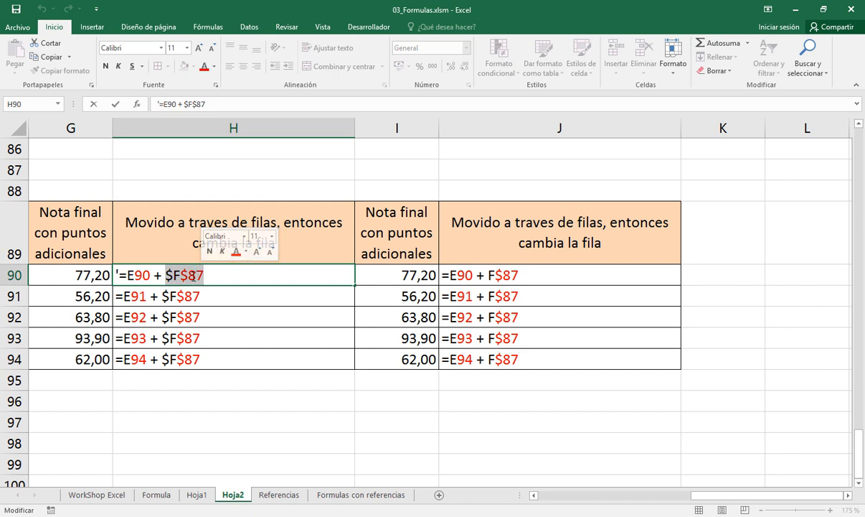
pyautogui.press('Escape')
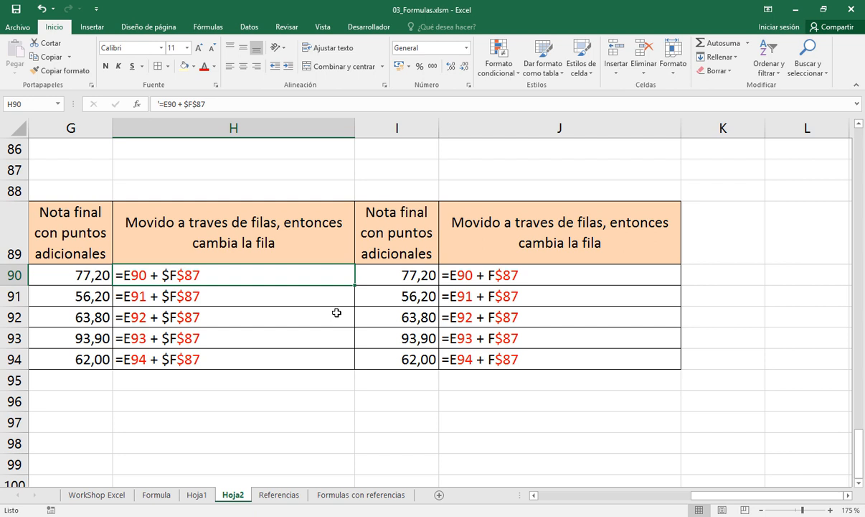
# Compare the mixed reference F$87 in J90's formula text with the locked column $F in H90's
pyautogui.click(487, 275)
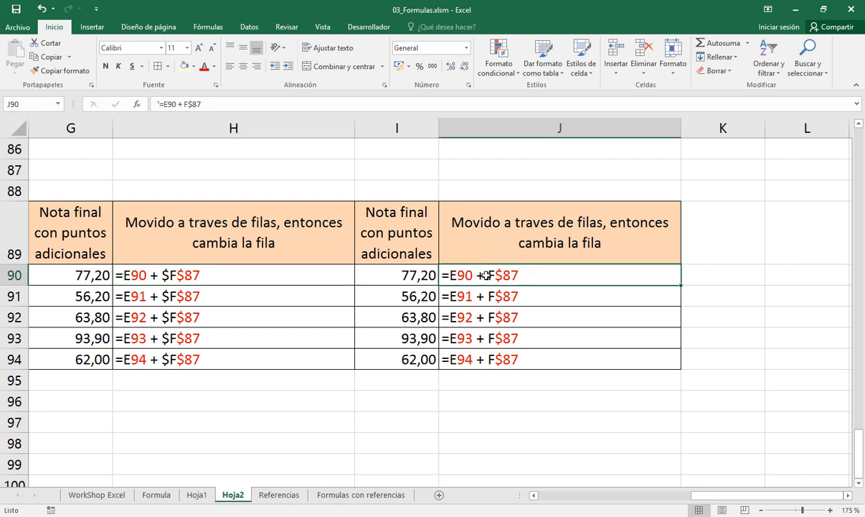
pyautogui.doubleClick(486, 275)
pyautogui.moveTo(491, 275); pyautogui.dragTo(526, 275)
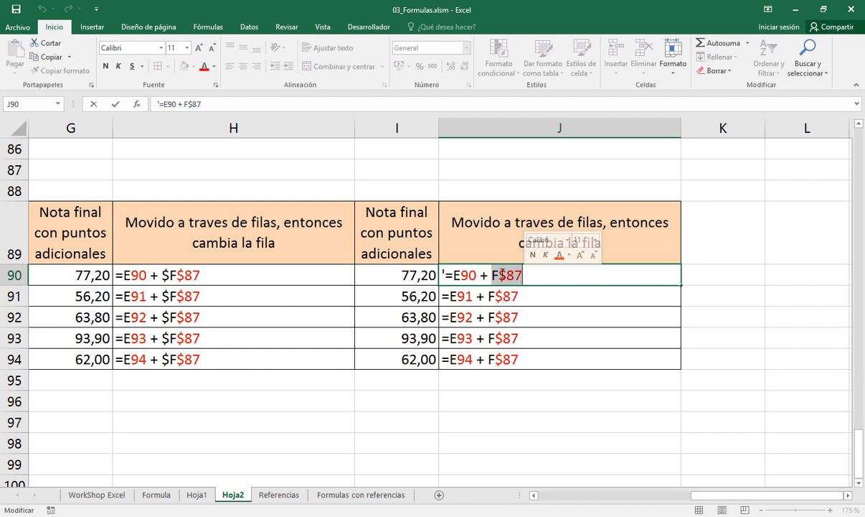
pyautogui.moveTo(500, 275); pyautogui.dragTo(524, 273)
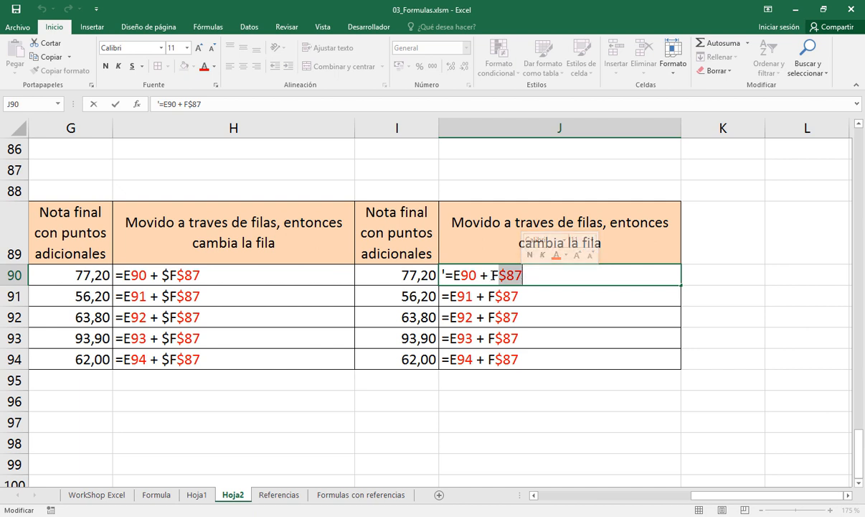
pyautogui.click(494, 274)
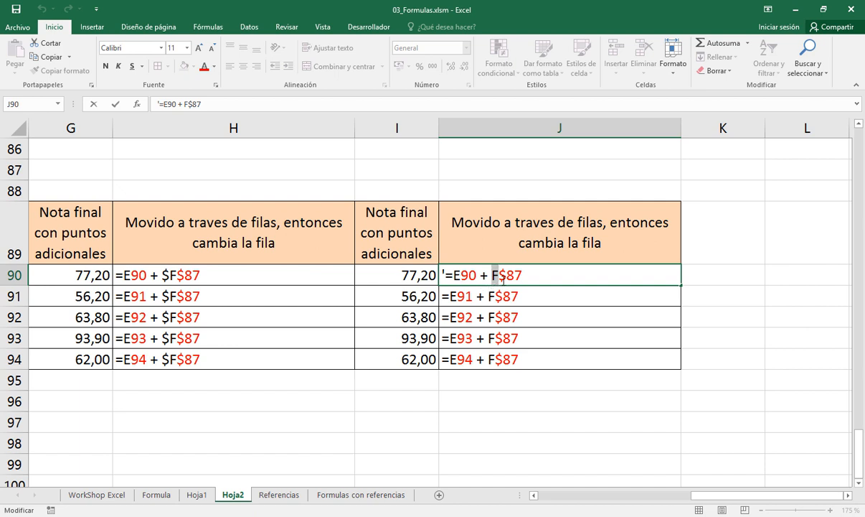
pyautogui.moveTo(495, 275); pyautogui.dragTo(523, 277)
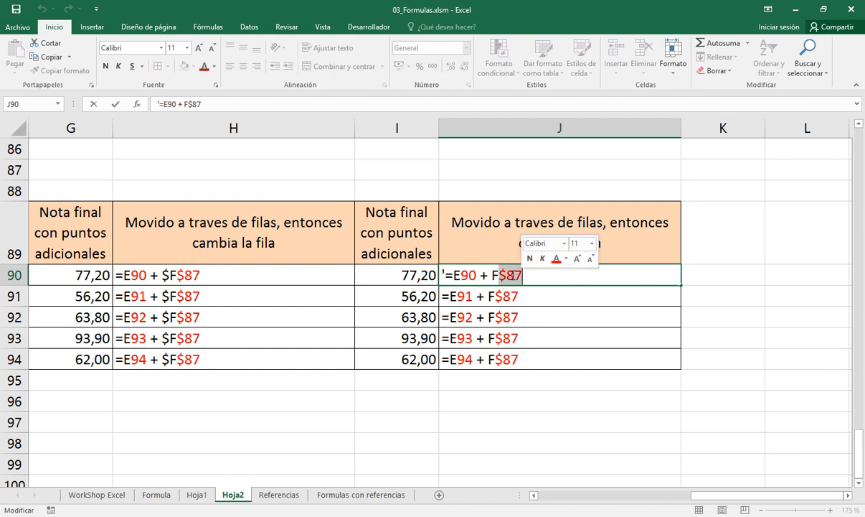
pyautogui.press('Return')
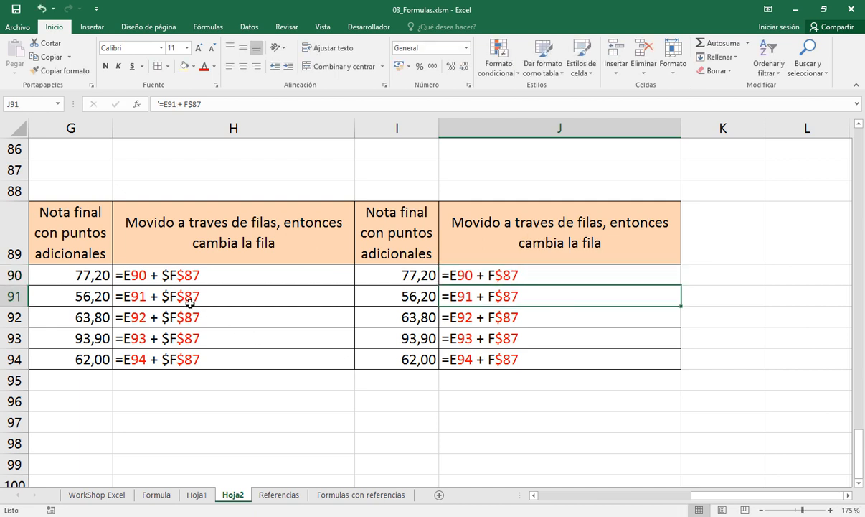
pyautogui.doubleClick(175, 277)
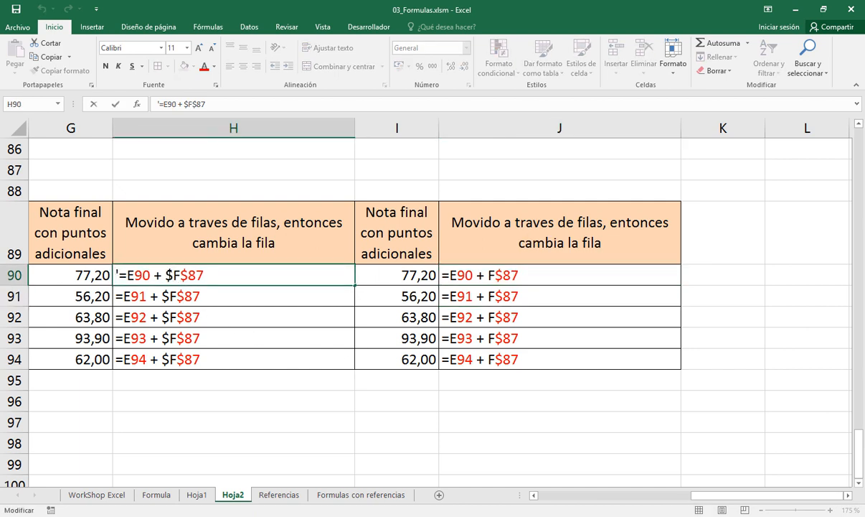
pyautogui.moveTo(166, 275); pyautogui.dragTo(180, 275)
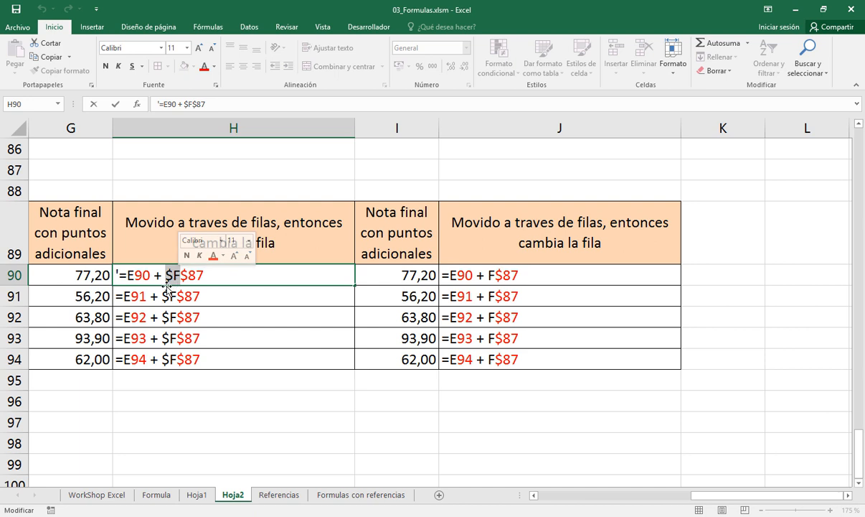
pyautogui.click(280, 296)
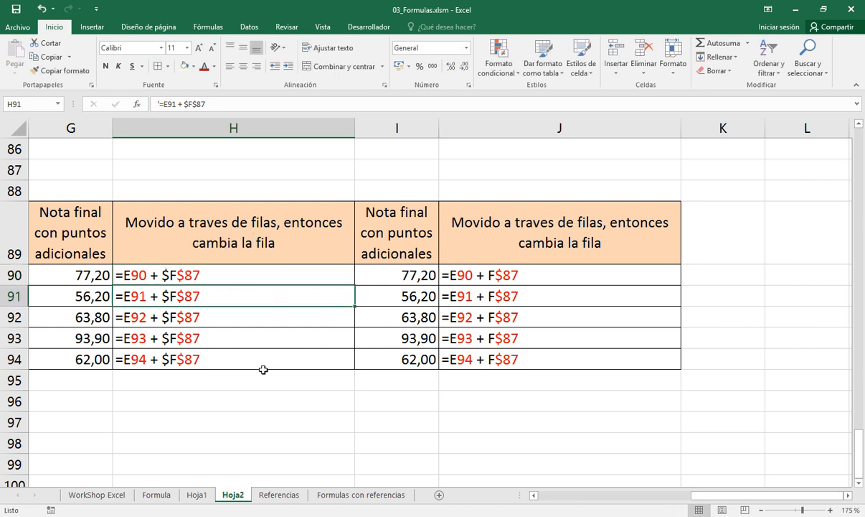
# Review the relative, absolute and mixed reference examples in E21, E23 and E25:E26 on sheet Hoja1
pyautogui.click(195, 495)
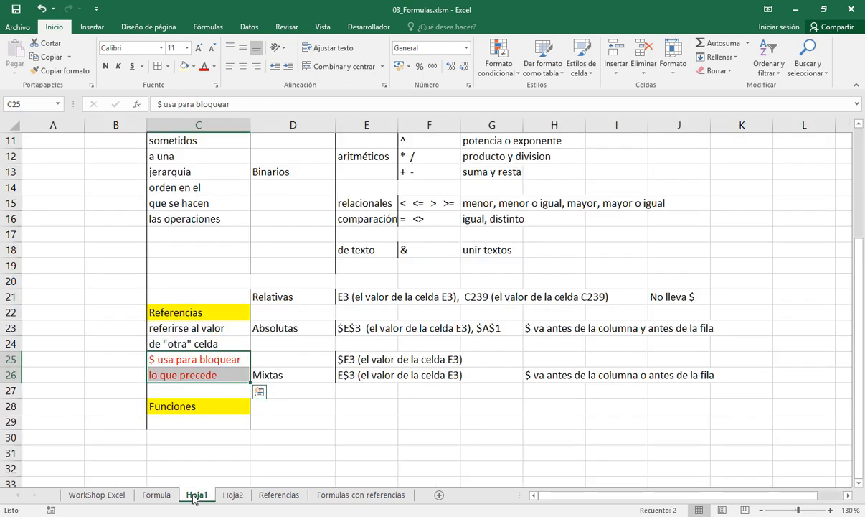
pyautogui.click(354, 297)
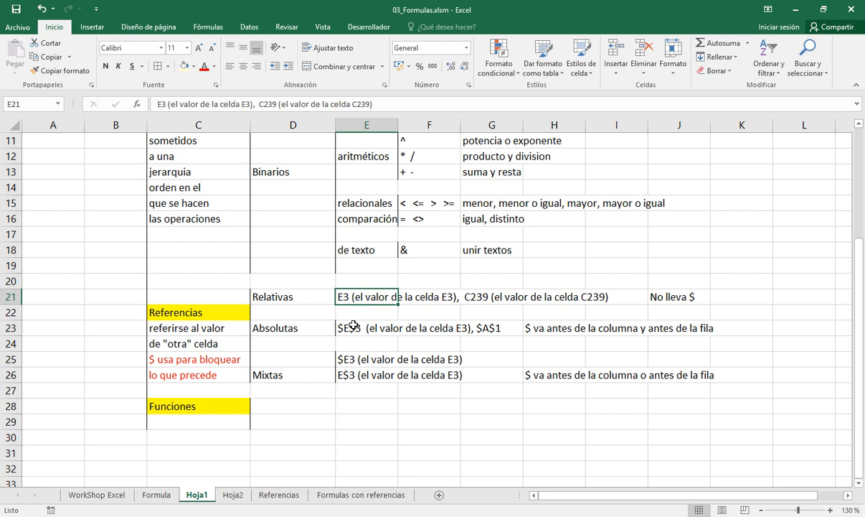
pyautogui.click(353, 326)
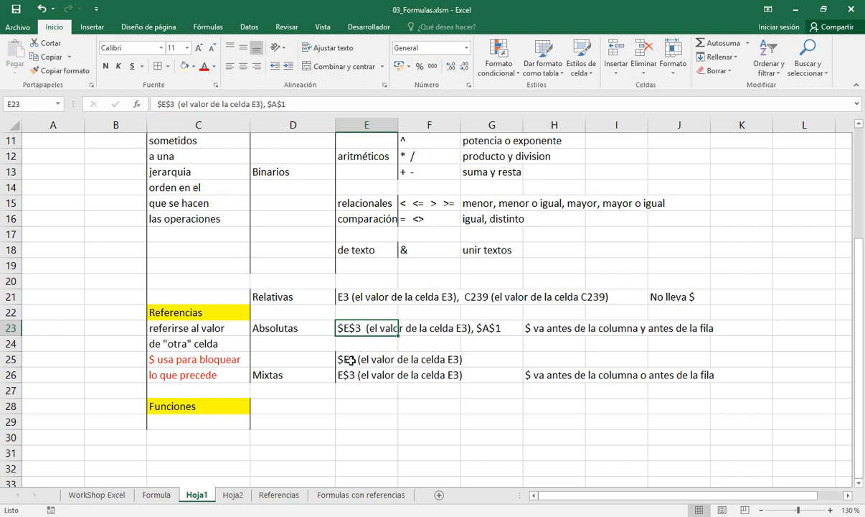
pyautogui.moveTo(350, 360); pyautogui.dragTo(352, 374)
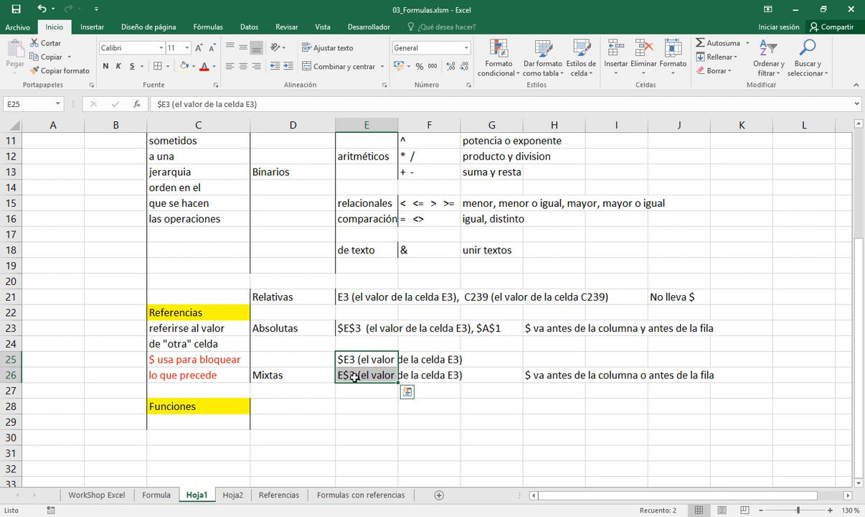
# Enter "formulas incorporadas" in C29, directly below the Funciones heading
pyautogui.click(233, 422)
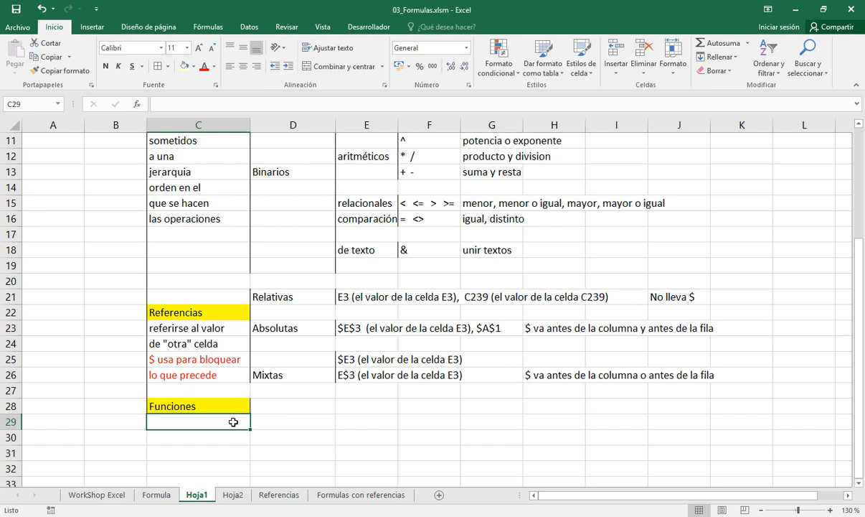
pyautogui.write('FORMULAS')
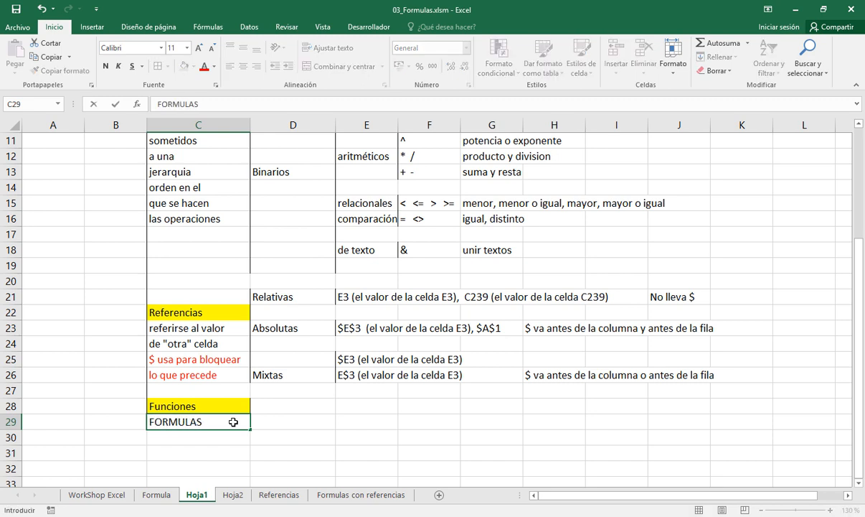
pyautogui.press('BackSpace')
pyautogui.press('BackSpace')
pyautogui.press('BackSpace')
pyautogui.press('BackSpace')
pyautogui.press('BackSpace')
pyautogui.press('BackSpace')
pyautogui.press('BackSpace')
pyautogui.press('BackSpace')
pyautogui.write('formu')
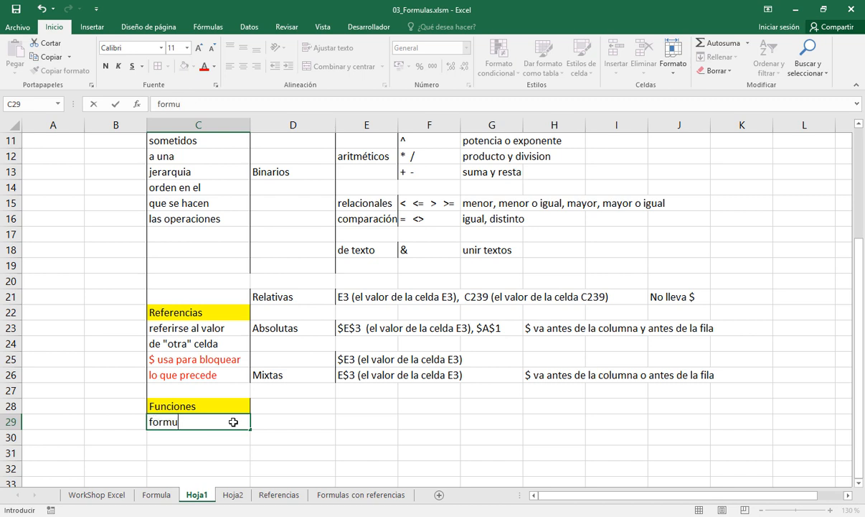
pyautogui.write('las incorporadas')
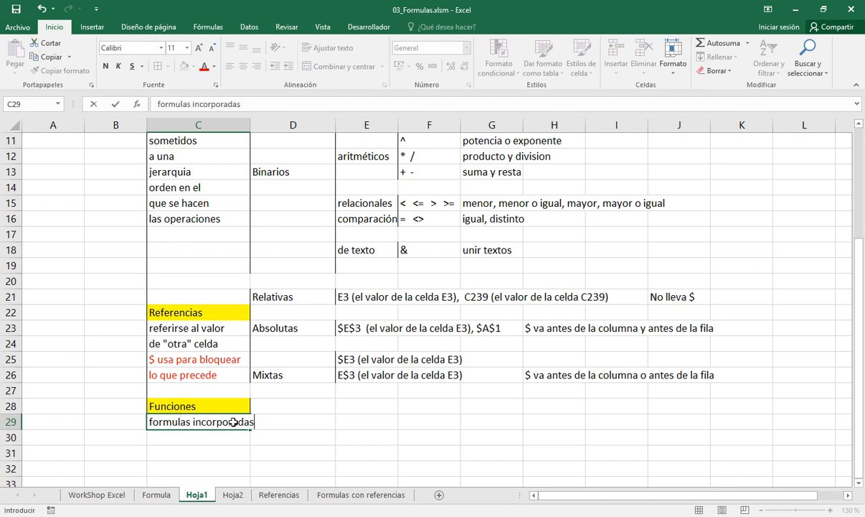
pyautogui.press('Return')
# Enter "en Excel" in C30 to complete the definition of Funciones
pyautogui.write('en e')
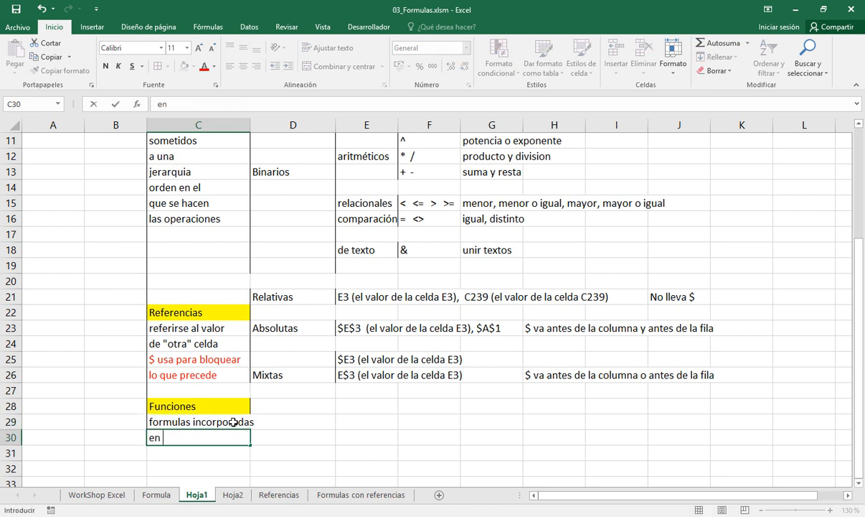
pyautogui.press('BackSpace')
pyautogui.write('Ex cel')
pyautogui.press('Return')
pyautogui.press('Up')
pyautogui.press('F2')
pyautogui.press('Left')
pyautogui.press('Left')
pyautogui.press('Left')
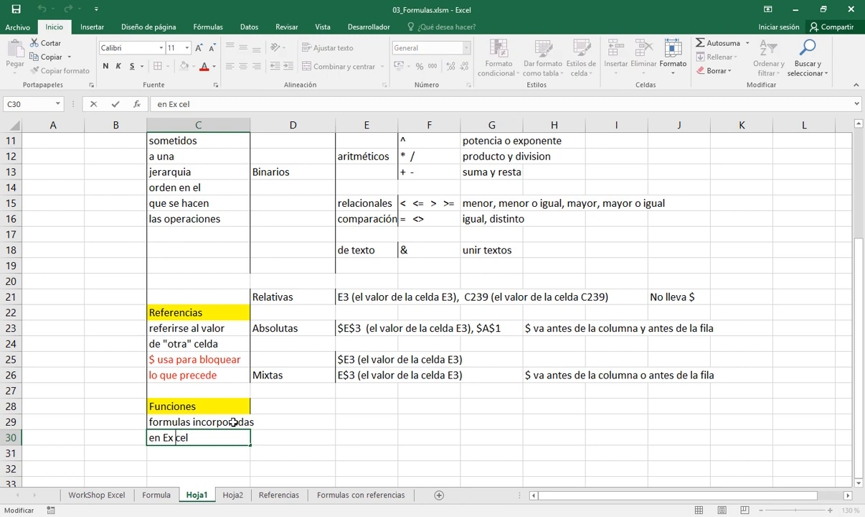
pyautogui.press('BackSpace')
pyautogui.press('Return')
# Add a left border to C30 beside the Funciones definition
pyautogui.press('Up')
pyautogui.press('Up')
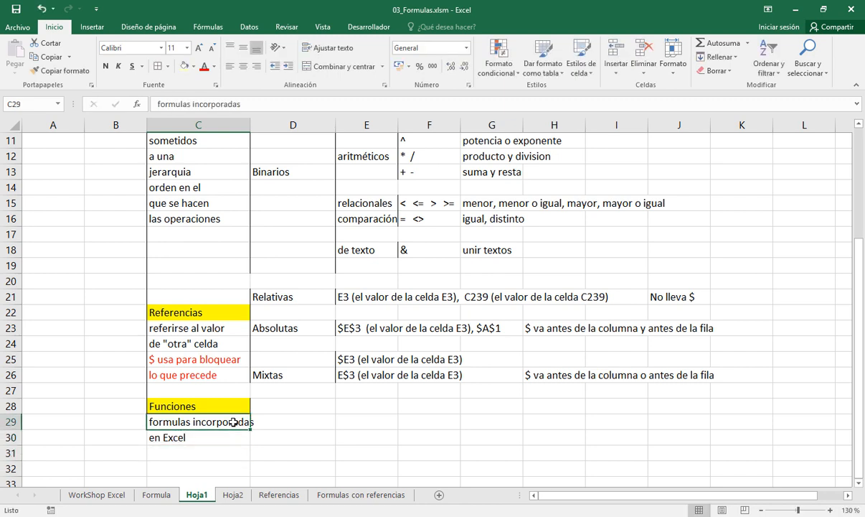
pyautogui.press('Down')
pyautogui.press('Up')
pyautogui.press('Down')
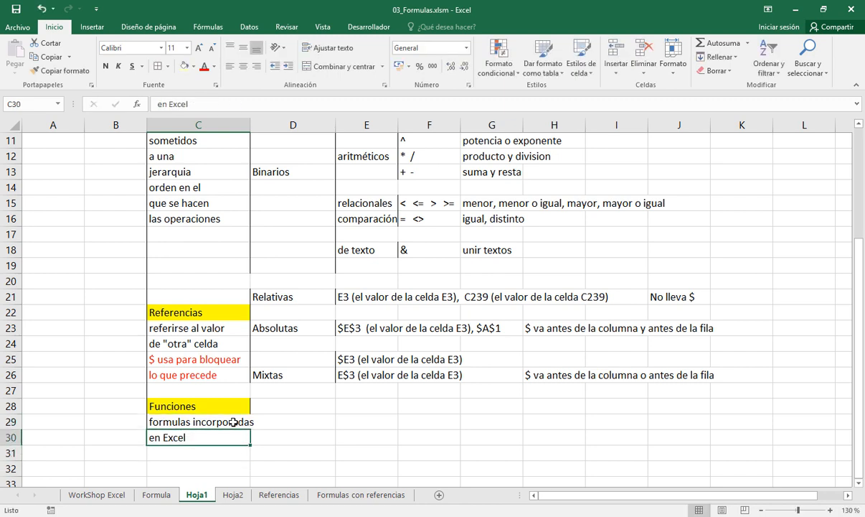
pyautogui.click(168, 69)
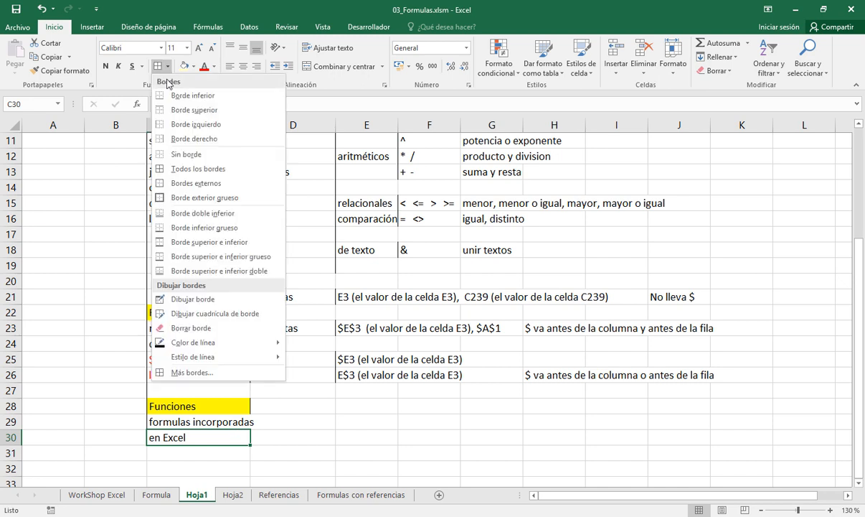
pyautogui.click(172, 121)
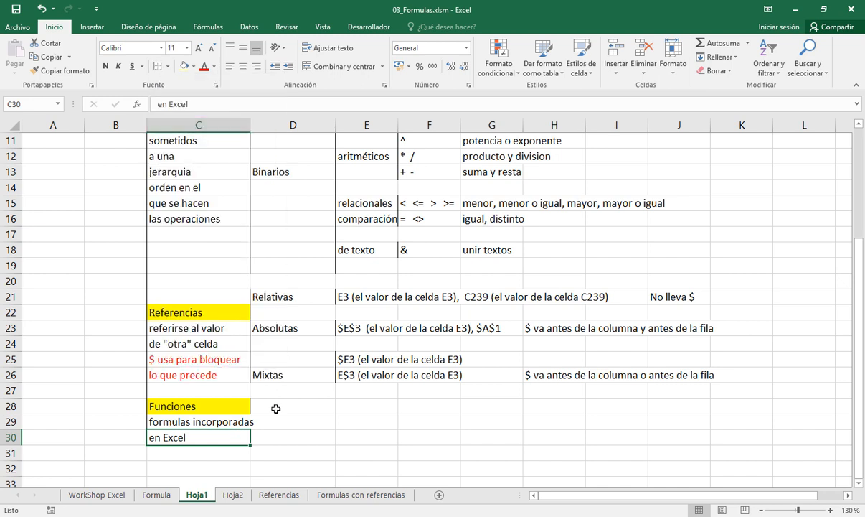
# Add a left border to D28:D29 and widen column C to fit the text "formulas incorporadas"
pyautogui.click(307, 409)
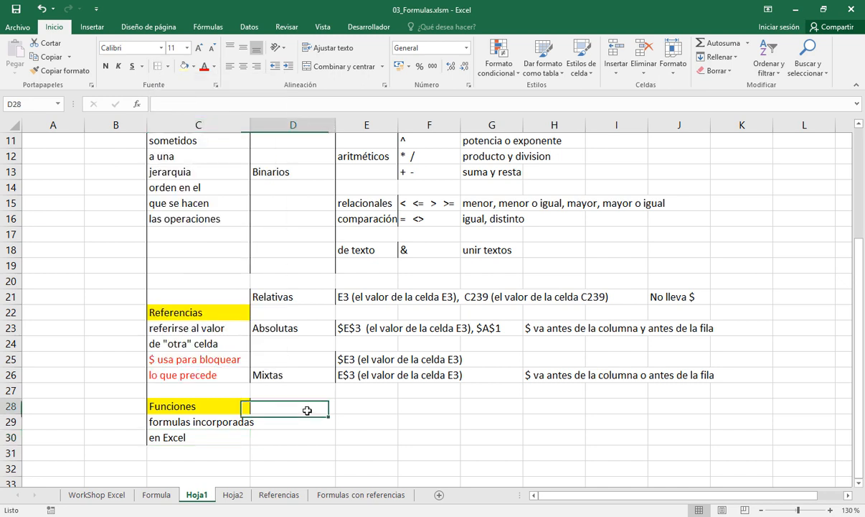
pyautogui.moveTo(307, 409); pyautogui.dragTo(305, 423)
pyautogui.click(168, 67)
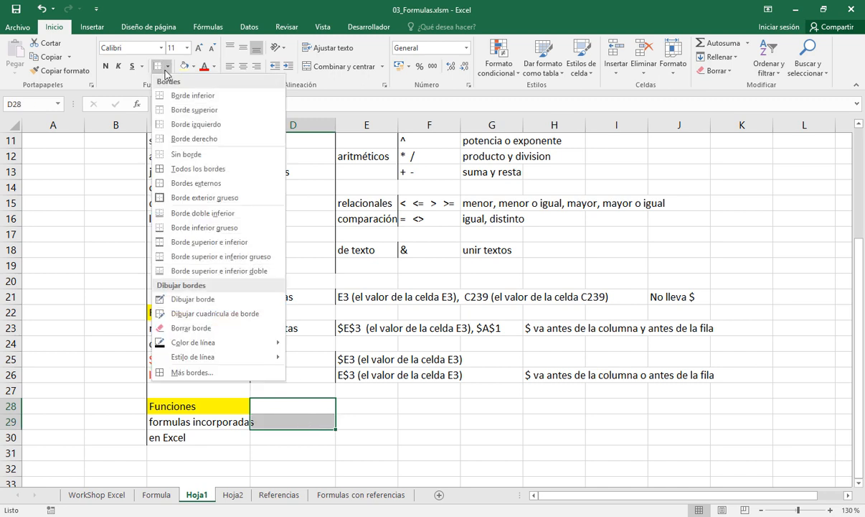
pyautogui.click(161, 127)
pyautogui.moveTo(250, 126); pyautogui.dragTo(280, 126)
# Enter the function examples "SUMA( ), PROMEDIO( ), MAX( ), DESVEST( ), Y( )" in D28
pyautogui.click(348, 405)
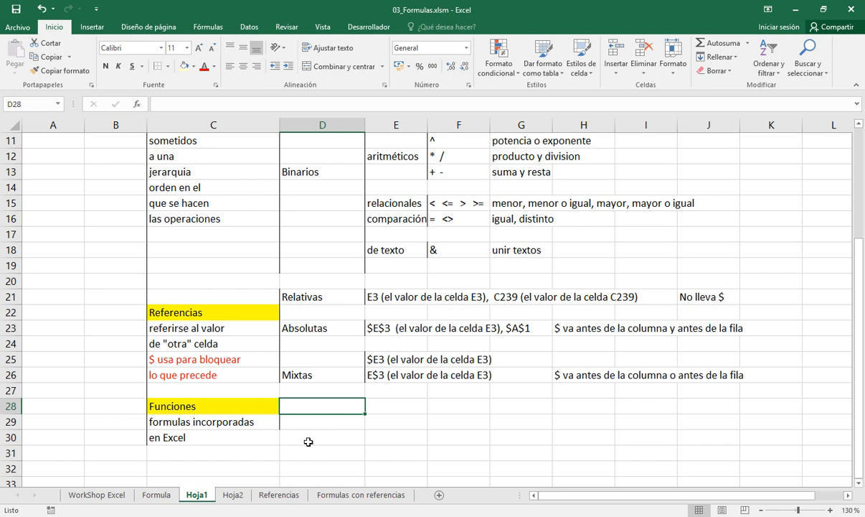
pyautogui.write('SUMA(')
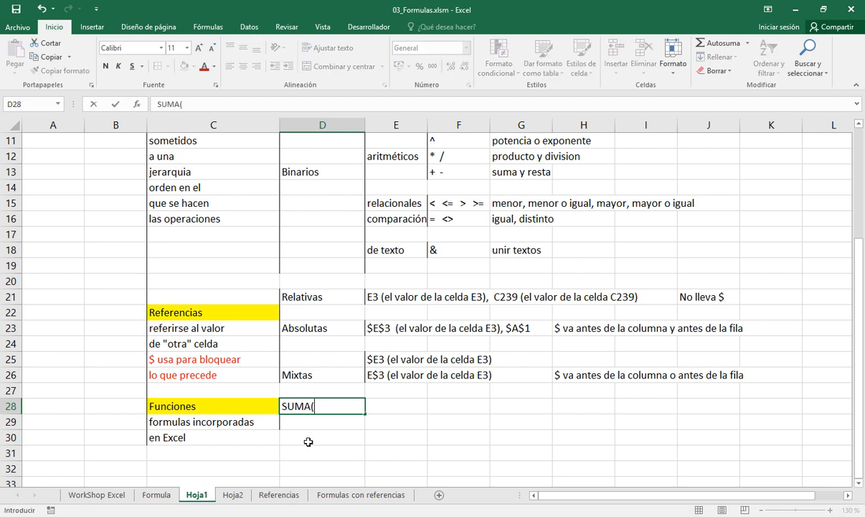
pyautogui.write(' ), PROMEDIO(')
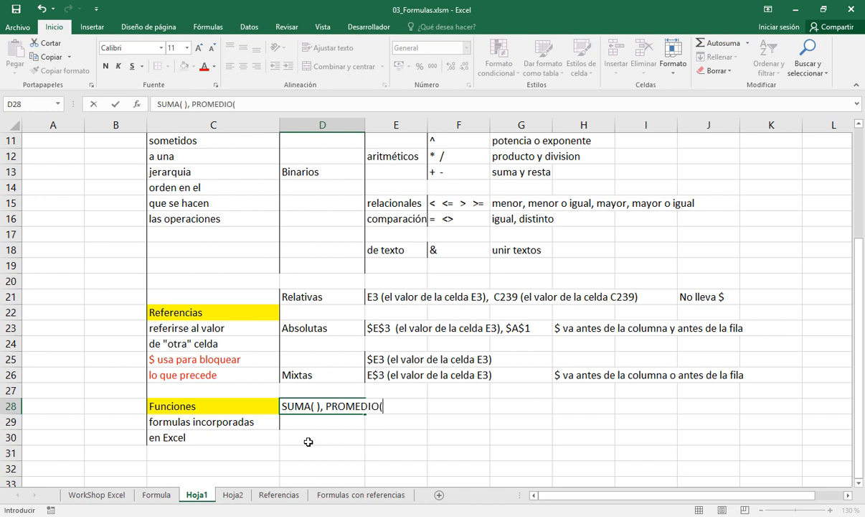
pyautogui.write(' ), MAX( )')
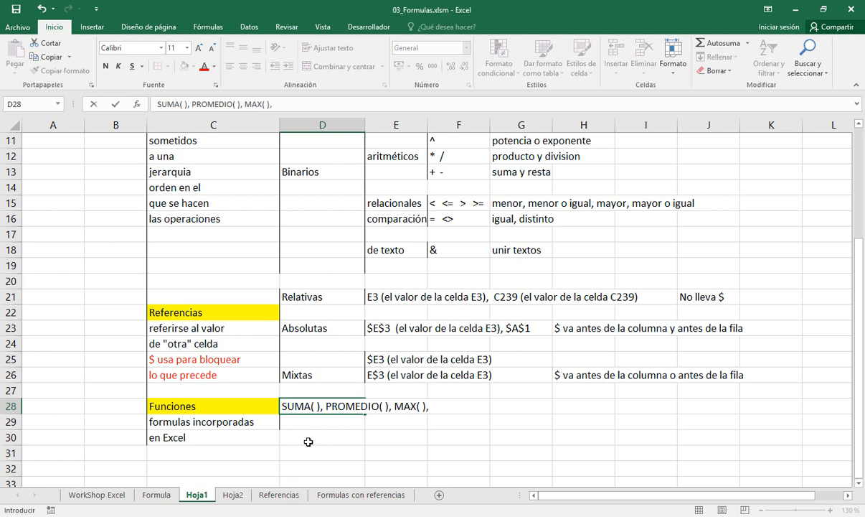
pyautogui.write(', DESVEST( )')
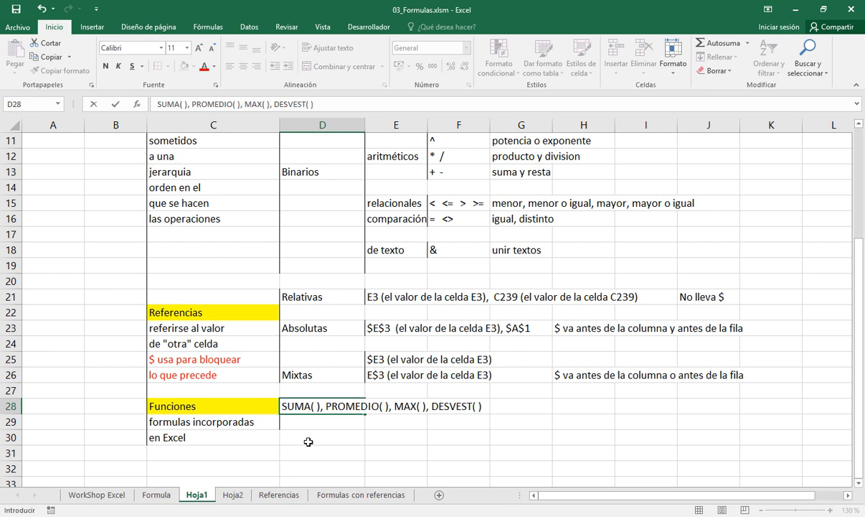
pyautogui.write(', Y( )')
pyautogui.press('Return')
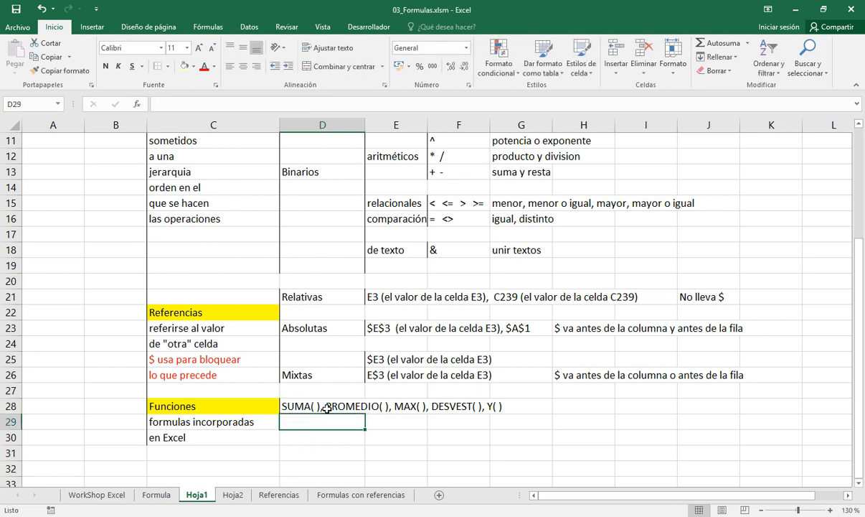
# Review the Funciones heading and definition, and set the ribbon to hide automatically to show more of the outline
pyautogui.moveTo(226, 423); pyautogui.dragTo(229, 434)
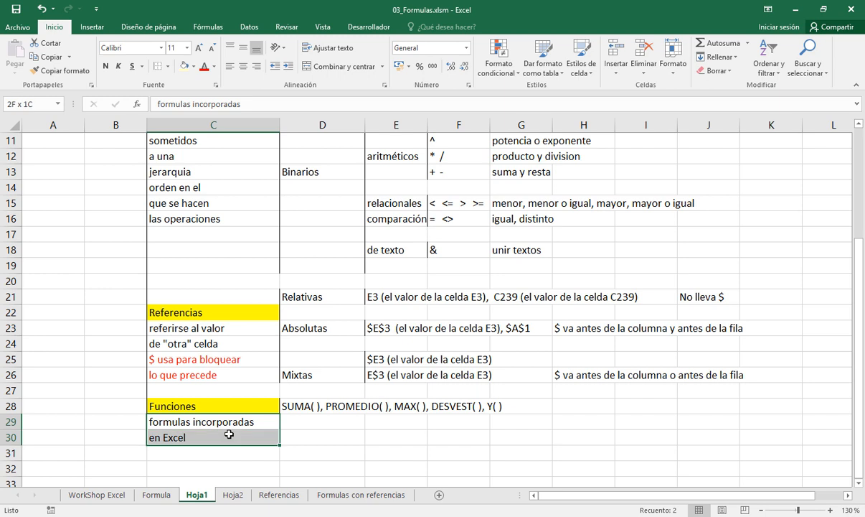
pyautogui.click(220, 406)
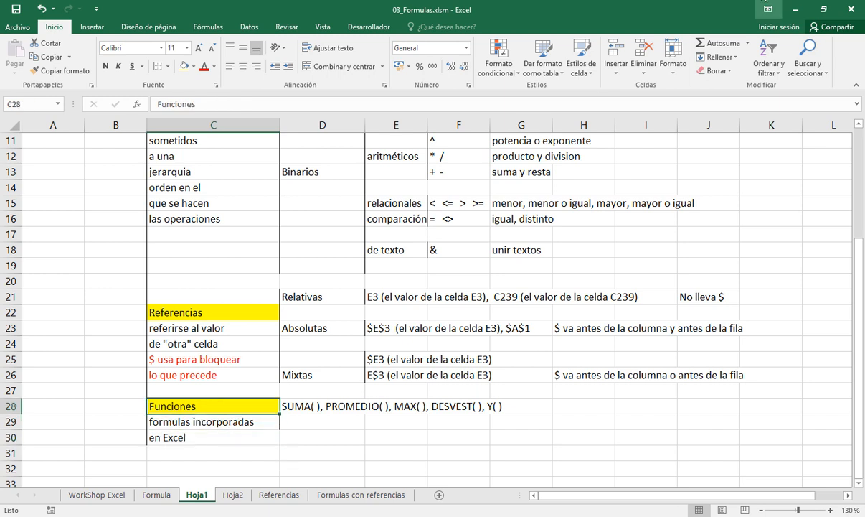
pyautogui.click(764, 4)
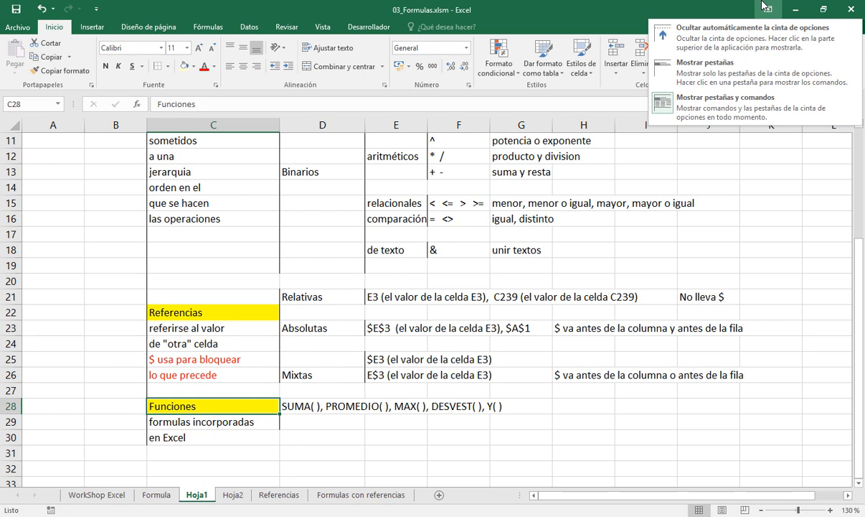
pyautogui.click(751, 37)
pyautogui.click(859, 47)
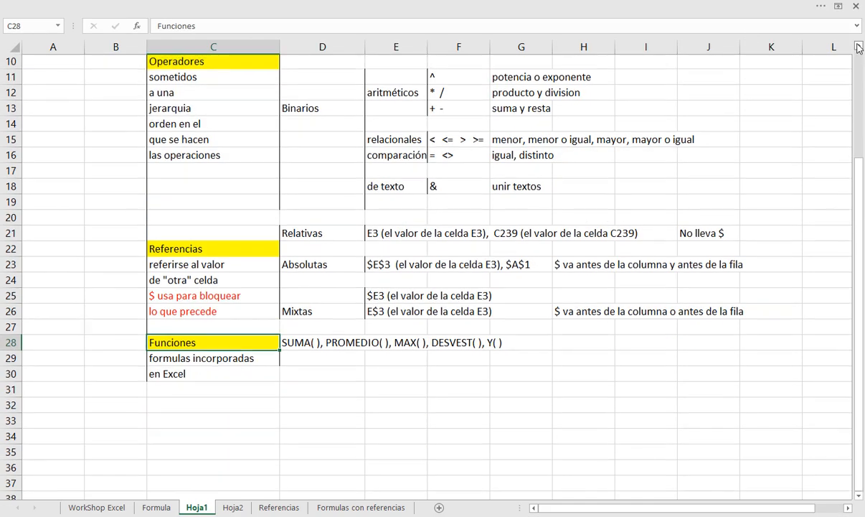
pyautogui.moveTo(859, 48); pyautogui.dragTo(858, 47)
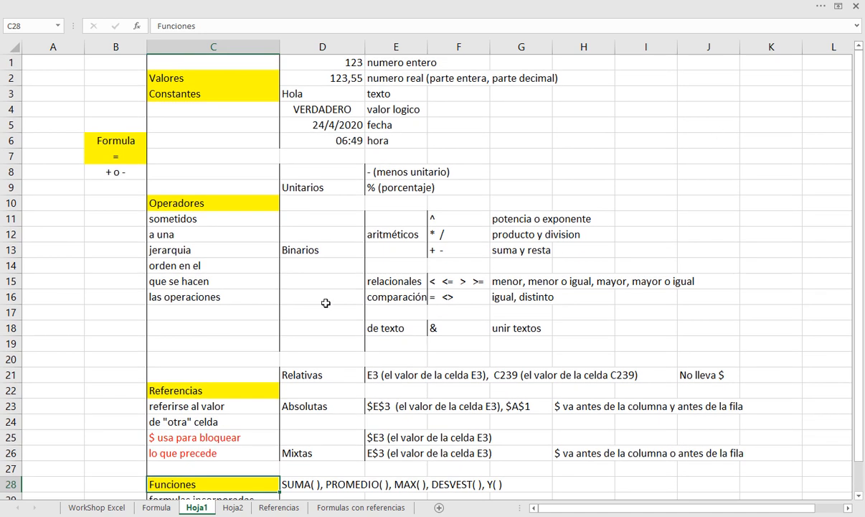
# Review the Valores Constantes examples in D1:D6 and the Operadores section with its unary and binary operators
pyautogui.click(189, 80)
pyautogui.moveTo(190, 80); pyautogui.dragTo(201, 89)
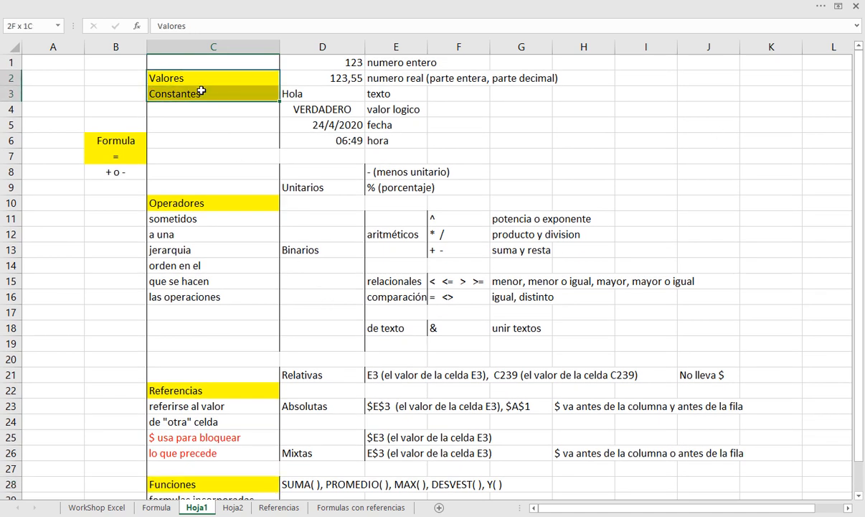
pyautogui.moveTo(322, 66); pyautogui.dragTo(325, 147)
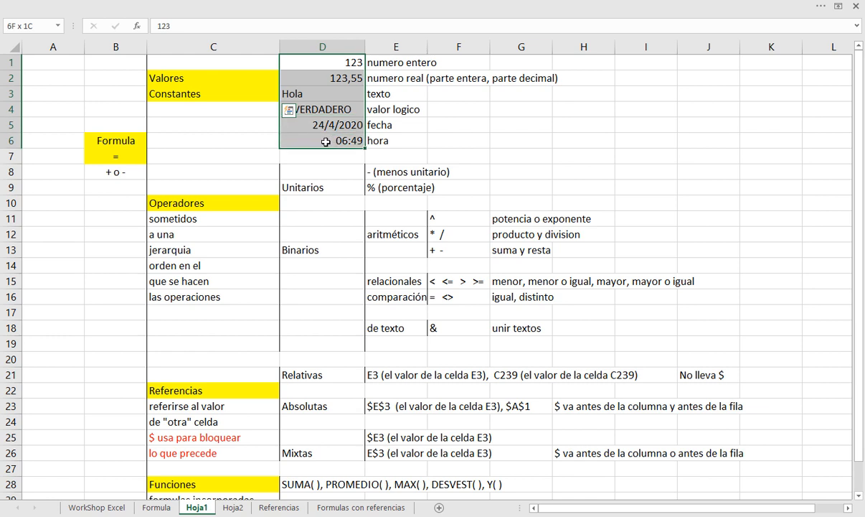
pyautogui.click(256, 204)
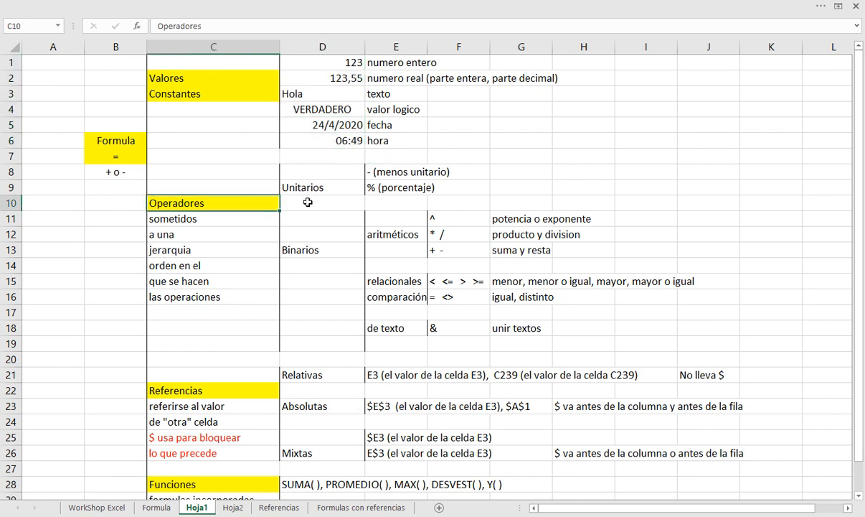
pyautogui.moveTo(334, 174); pyautogui.dragTo(470, 340)
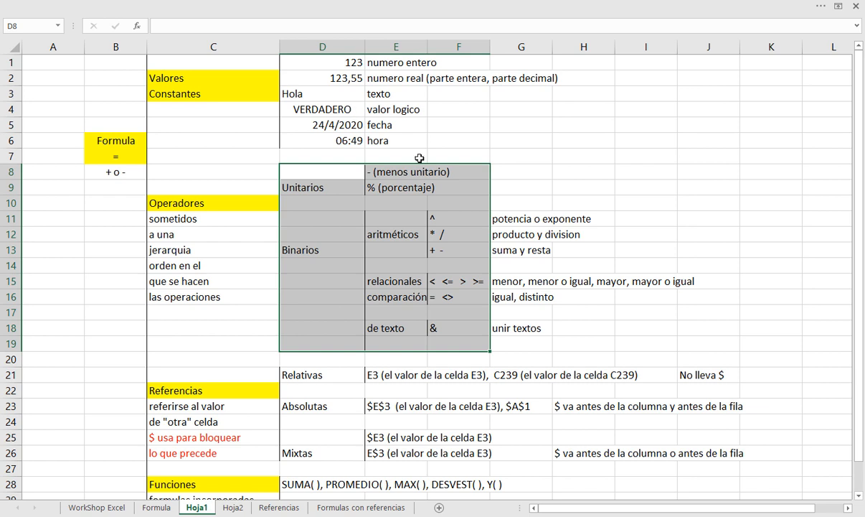
pyautogui.moveTo(402, 174); pyautogui.dragTo(459, 325)
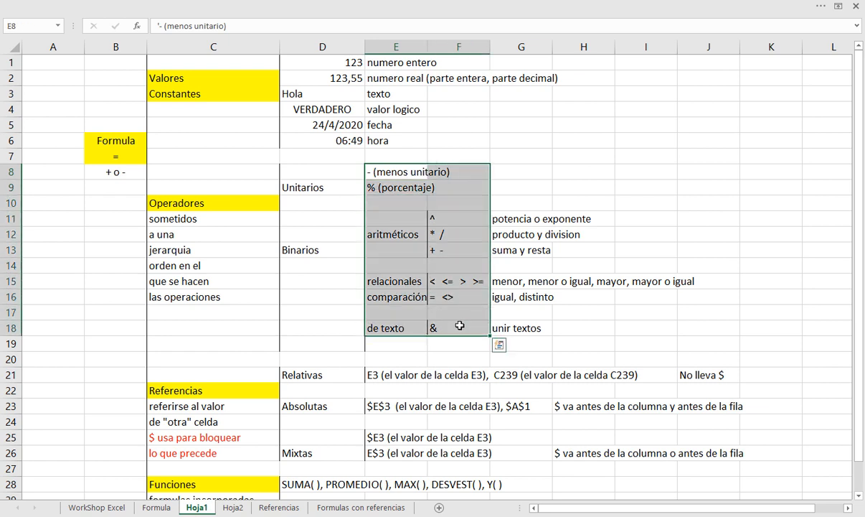
# Review the Referencias notes in C22:C26, the relative reference examples in E21 and their "No lleva $" remark
pyautogui.click(217, 389)
pyautogui.moveTo(216, 389); pyautogui.dragTo(215, 449)
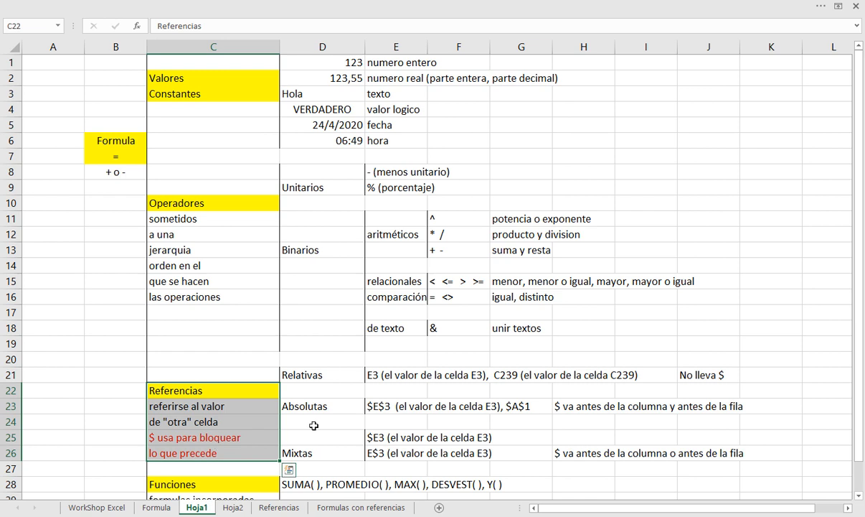
pyautogui.click(387, 376)
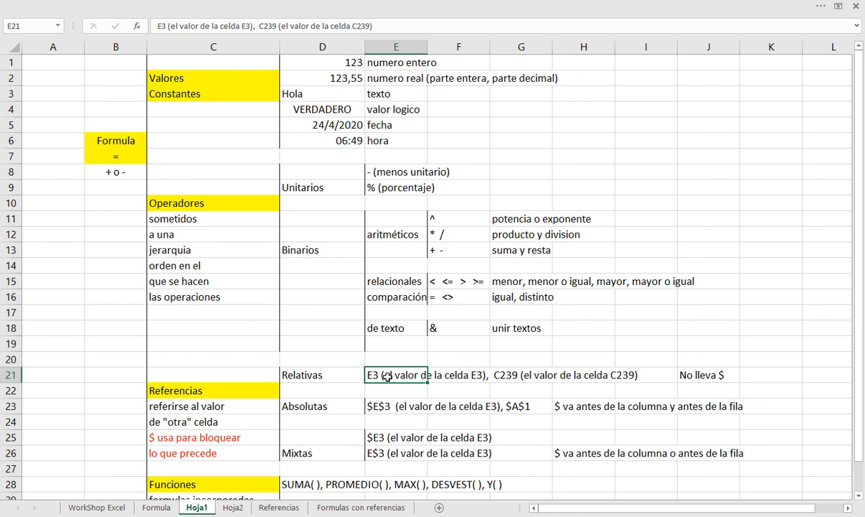
pyautogui.click(689, 374)
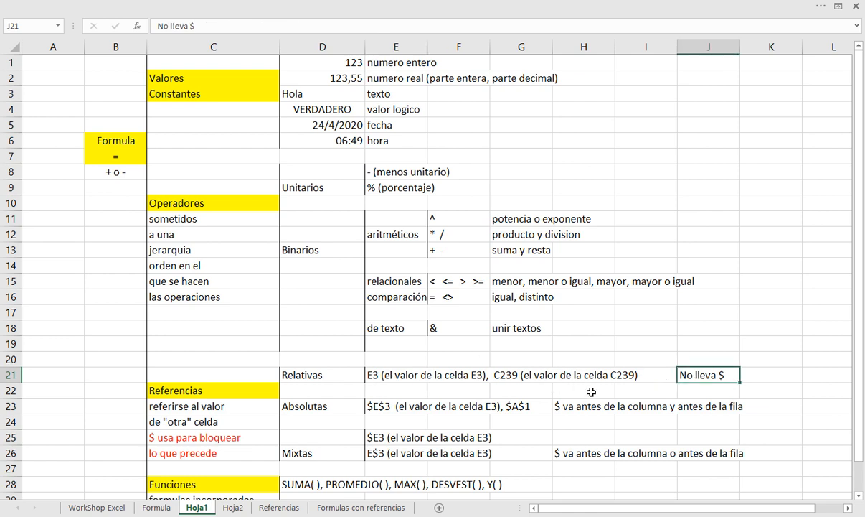
# Review the absolute reference examples in E23 and the column-locked mixed reference example in E25
pyautogui.click(393, 407)
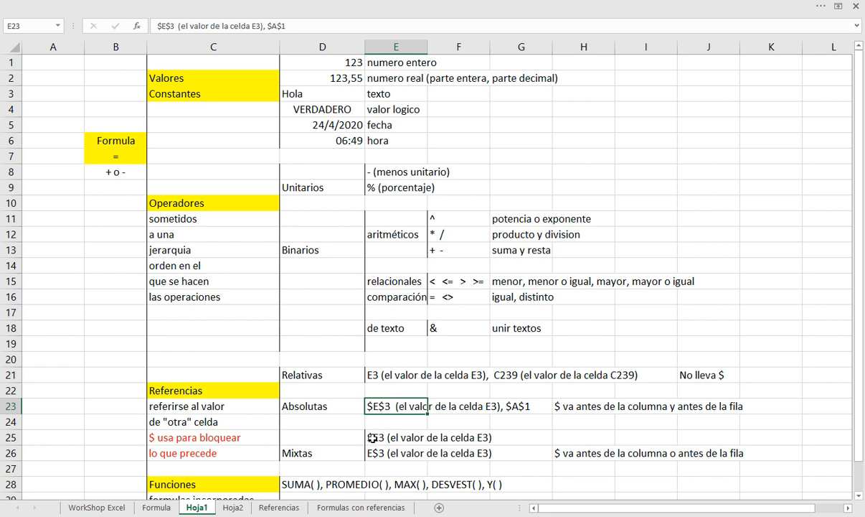
pyautogui.click(372, 437)
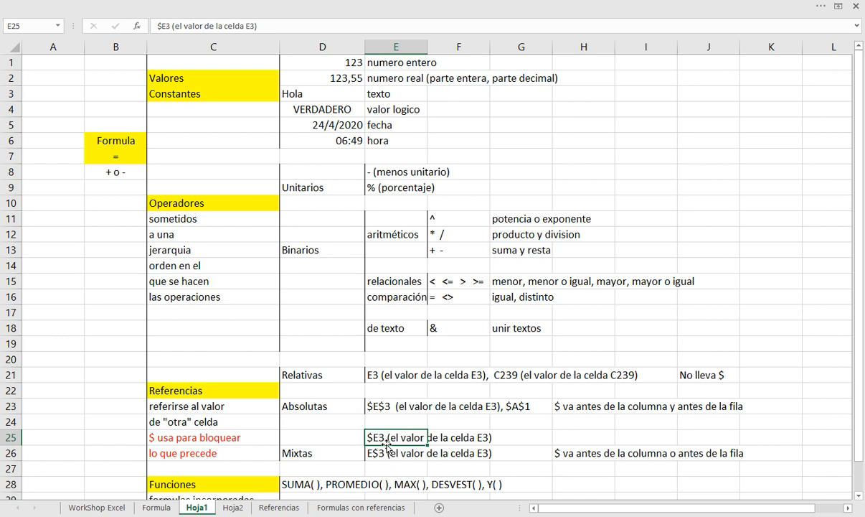
pyautogui.scroll(-1, 372, 453)
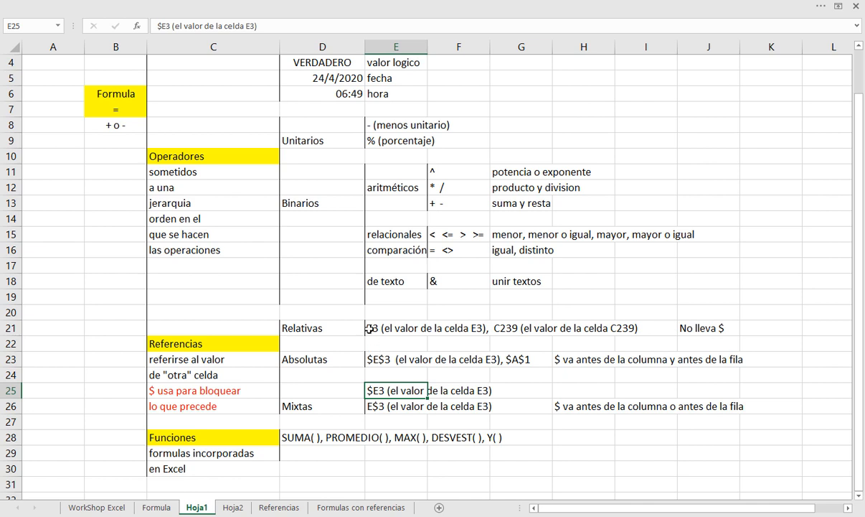
# Examine the relative reference examples in row 21, focusing on the column and row parts of E3 in cell E21
pyautogui.click(374, 328)
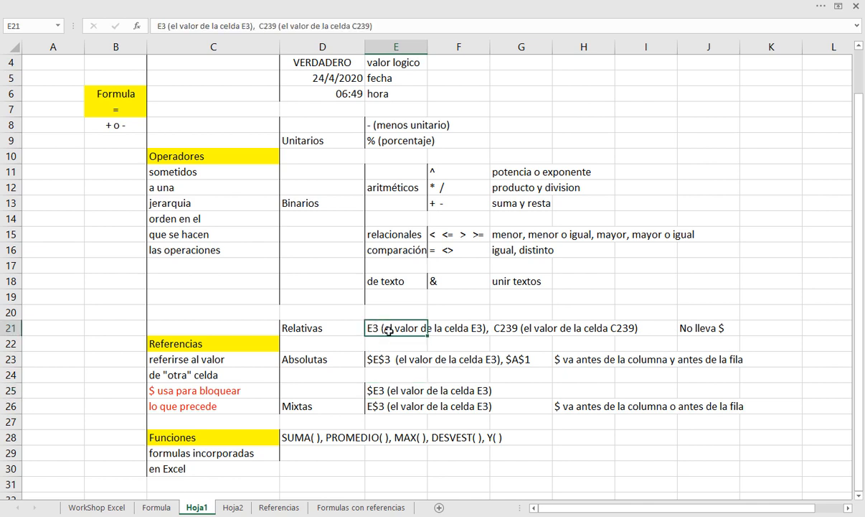
pyautogui.click(377, 344)
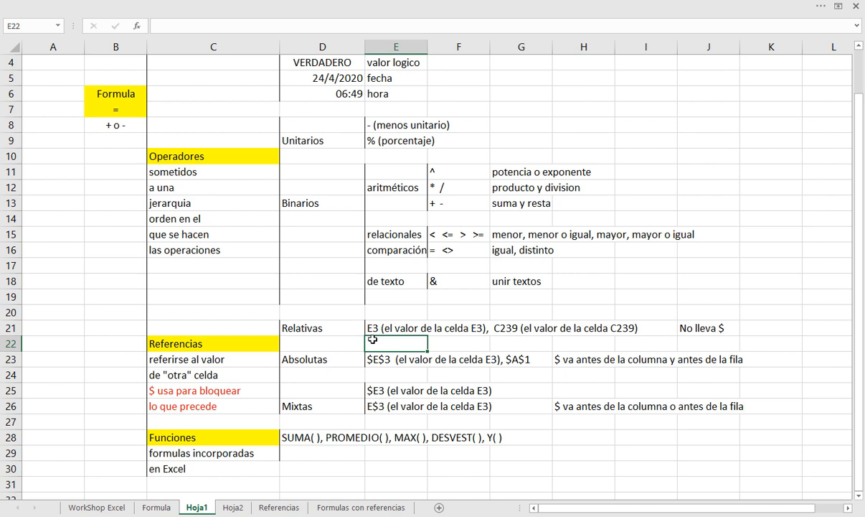
pyautogui.click(374, 328)
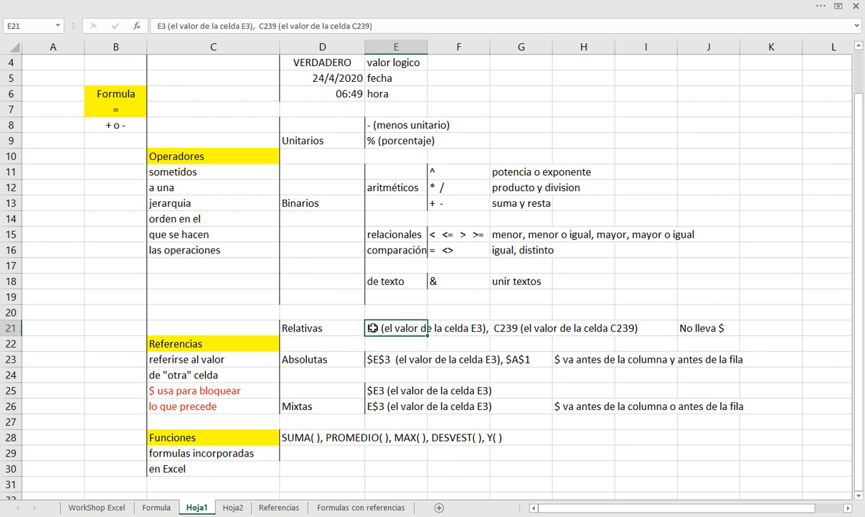
pyautogui.click(373, 343)
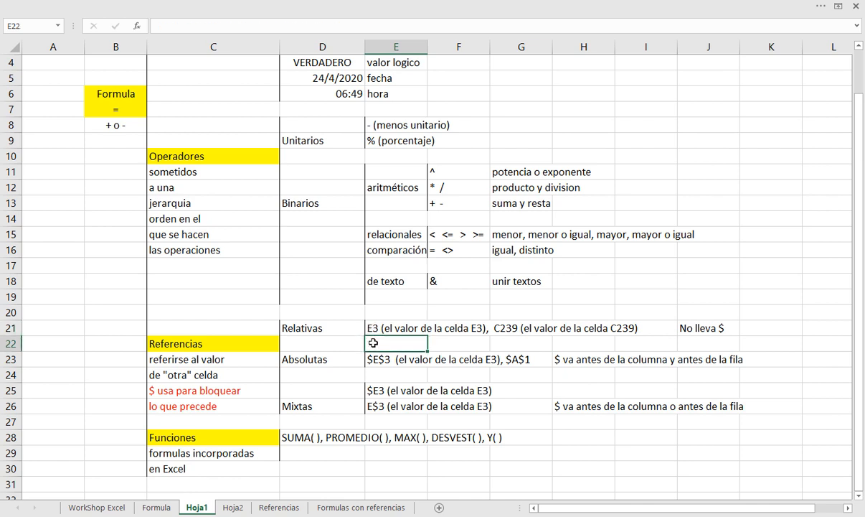
pyautogui.click(373, 328)
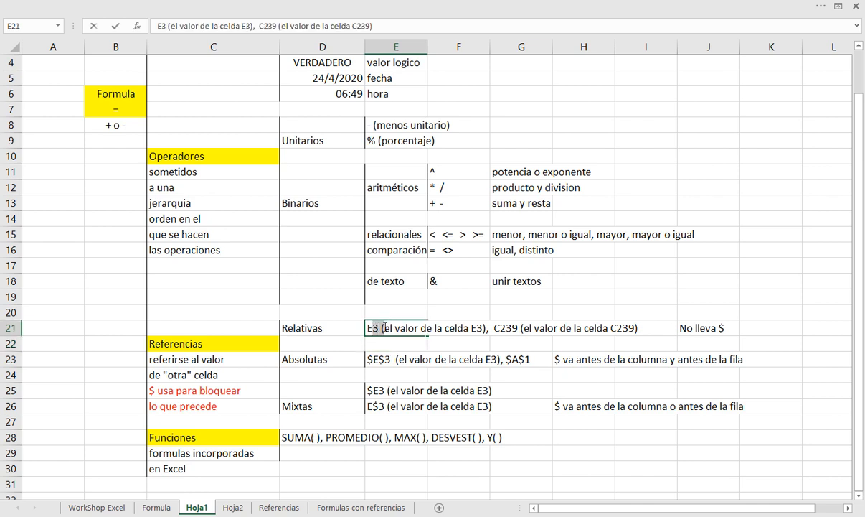
pyautogui.press('Return')
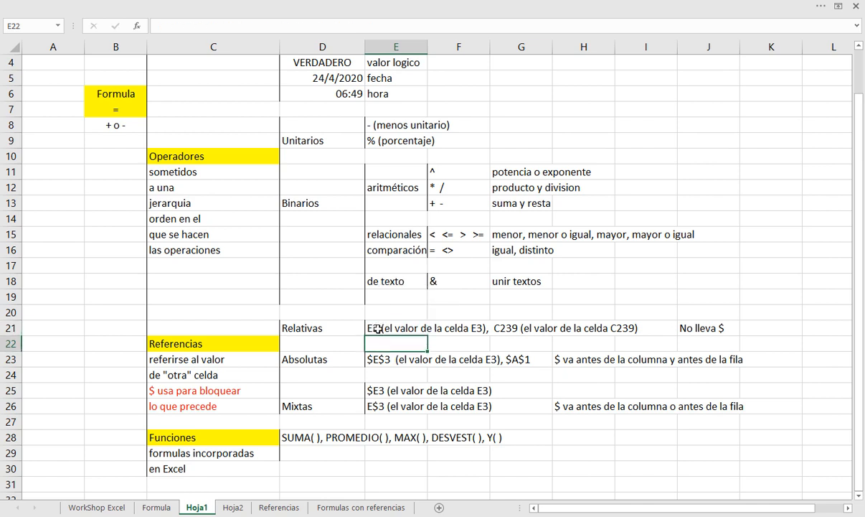
pyautogui.click(377, 329)
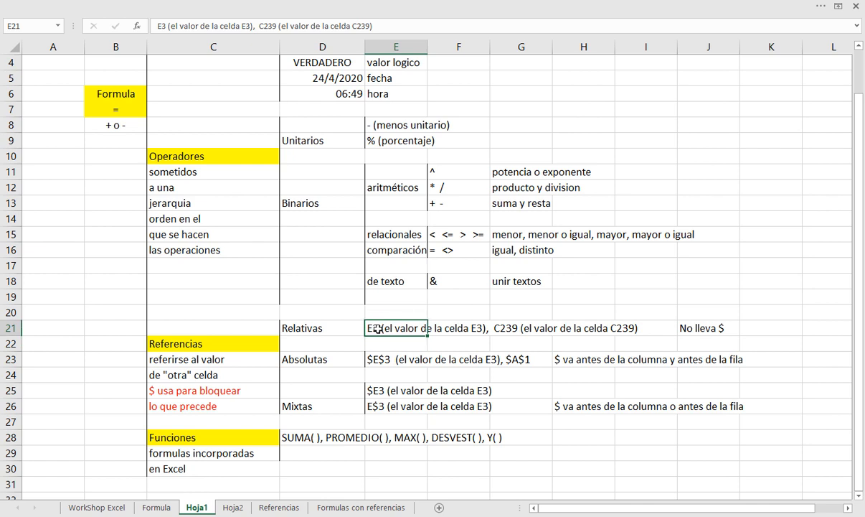
pyautogui.click(434, 329)
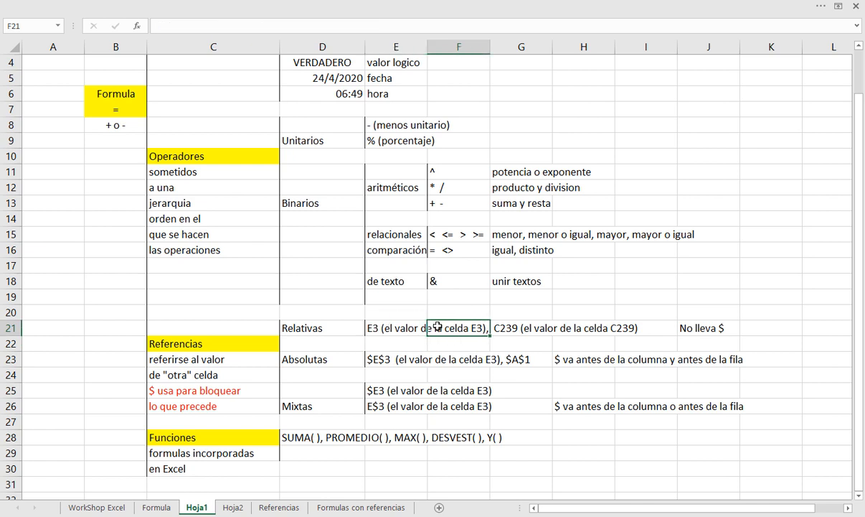
pyautogui.click(514, 326)
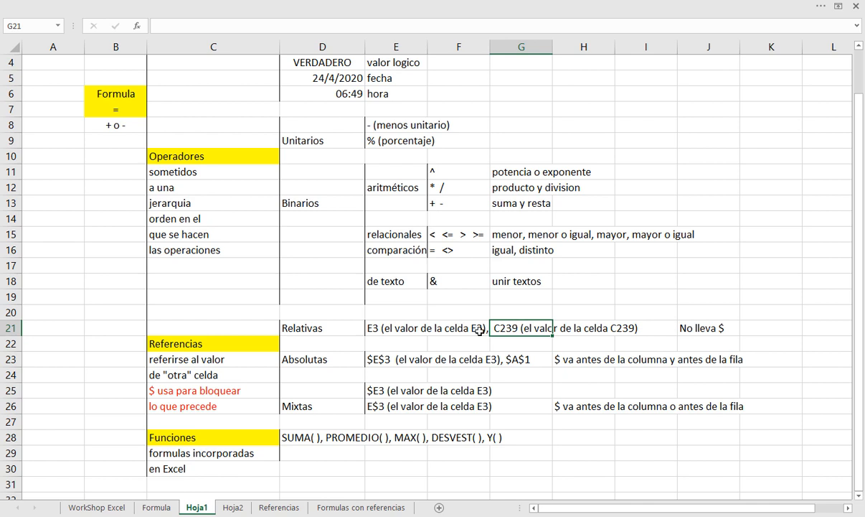
pyautogui.click(375, 330)
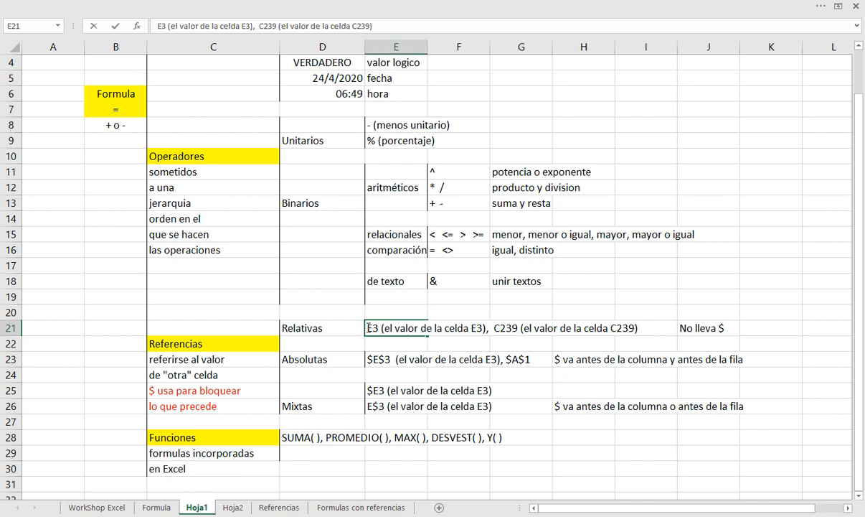
pyautogui.doubleClick(368, 328)
pyautogui.press('Return')
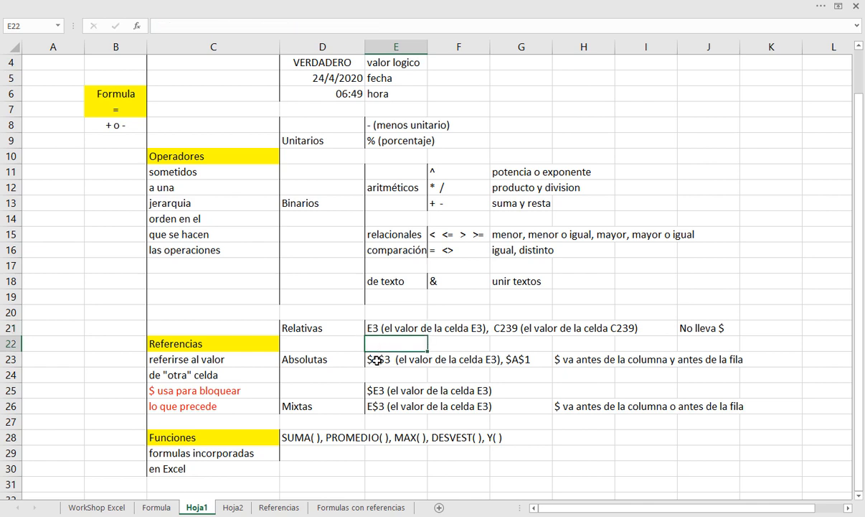
# Compare the absolute reference in E23 with the mixed references in E25 and E26, examining which part each $ locks
pyautogui.click(378, 357)
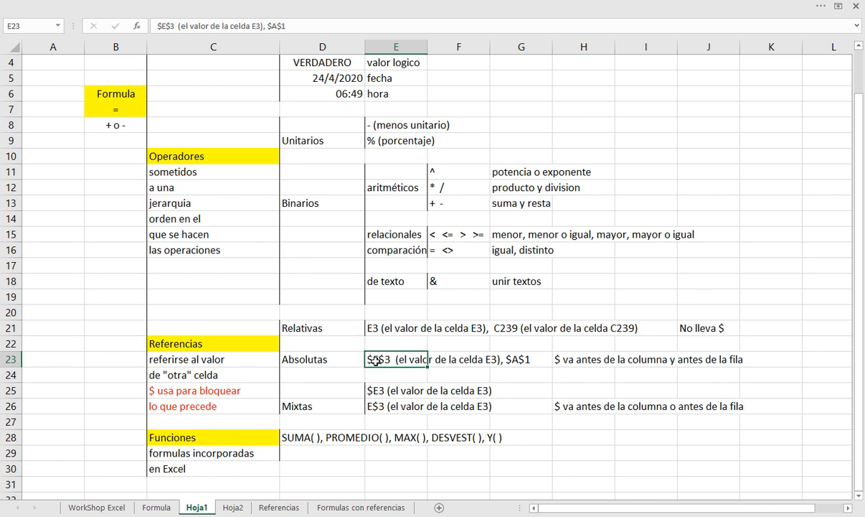
pyautogui.click(372, 391)
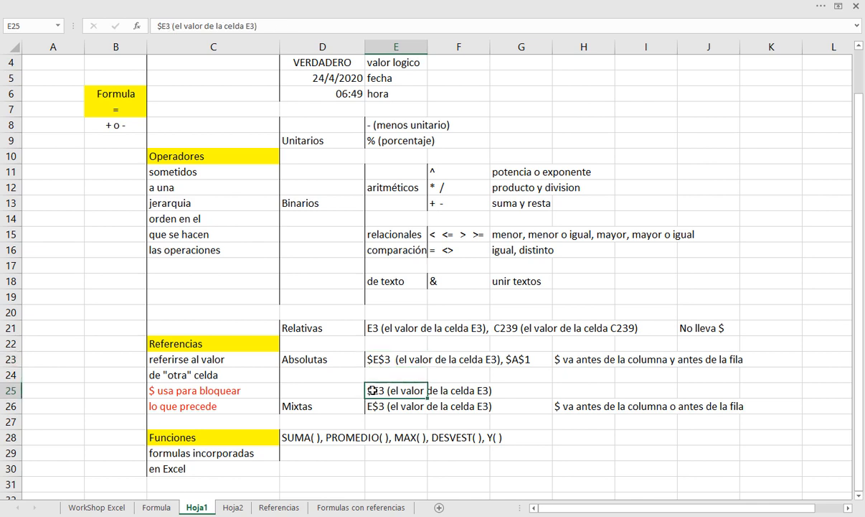
pyautogui.click(372, 402)
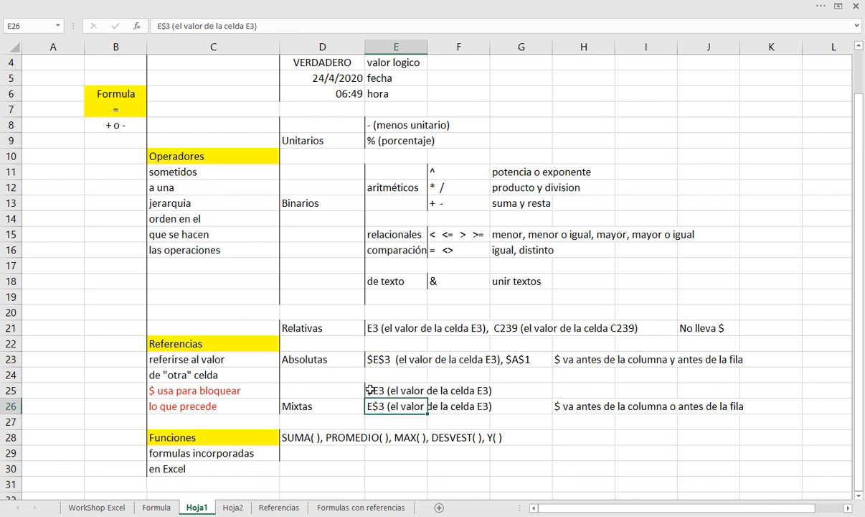
pyautogui.click(370, 390)
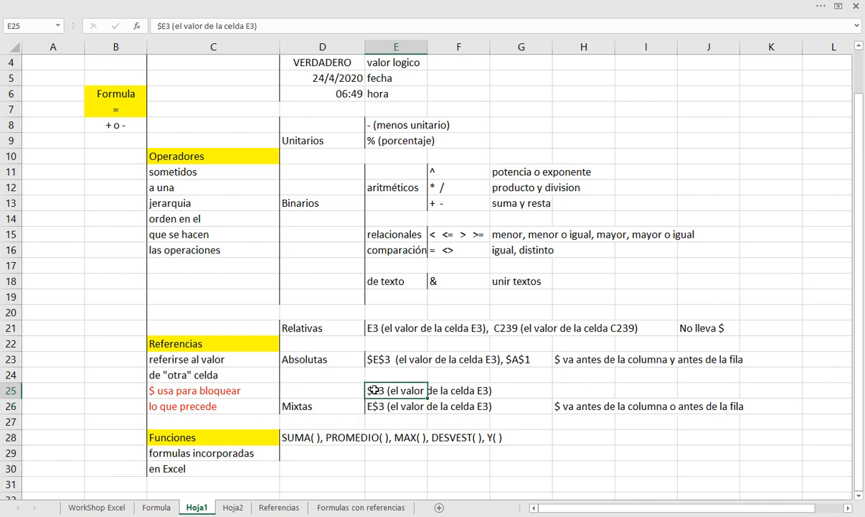
pyautogui.click(380, 406)
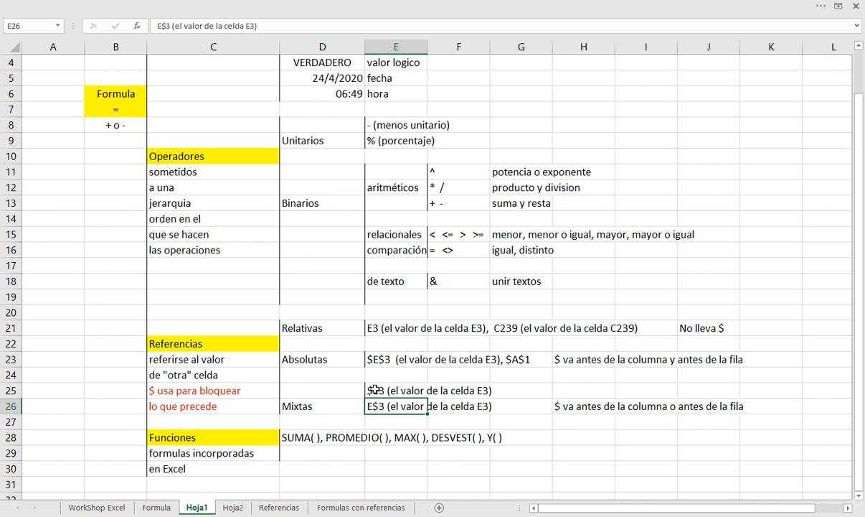
pyautogui.click(377, 392)
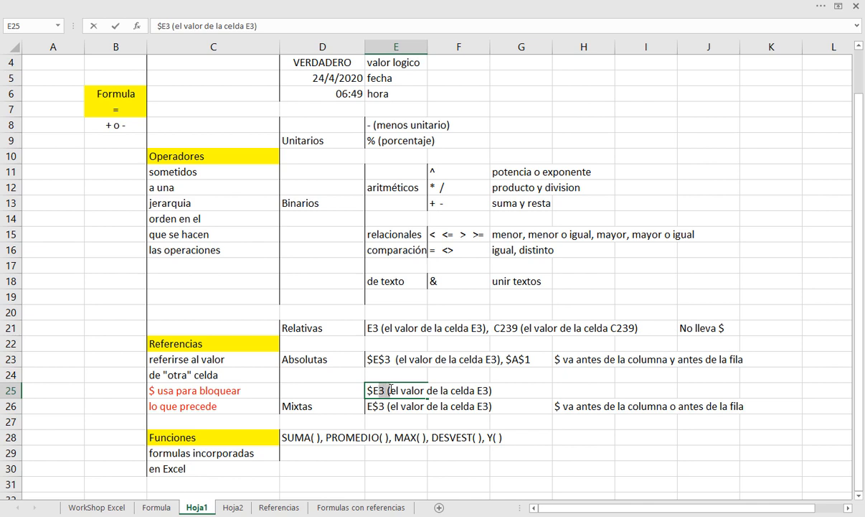
pyautogui.moveTo(391, 388); pyautogui.dragTo(387, 388)
pyautogui.press('Return')
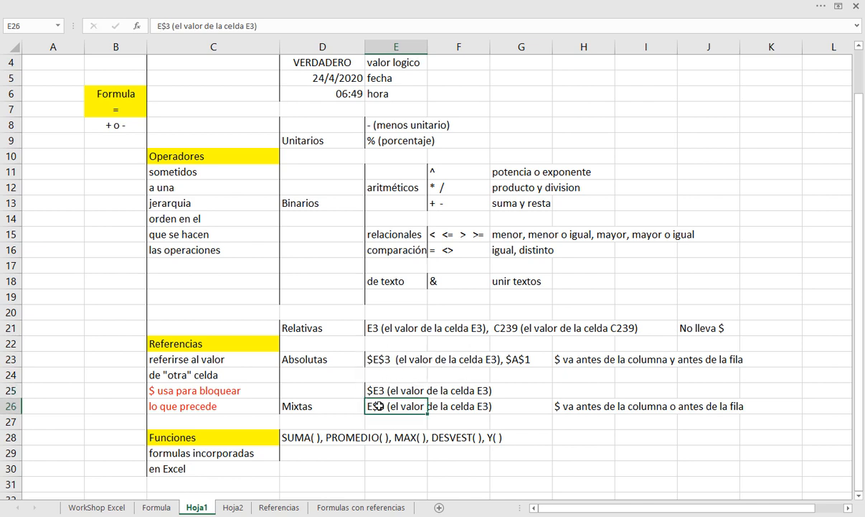
pyautogui.doubleClick(378, 406)
pyautogui.moveTo(383, 404); pyautogui.dragTo(386, 404)
pyautogui.click(370, 404)
pyautogui.press('Return')
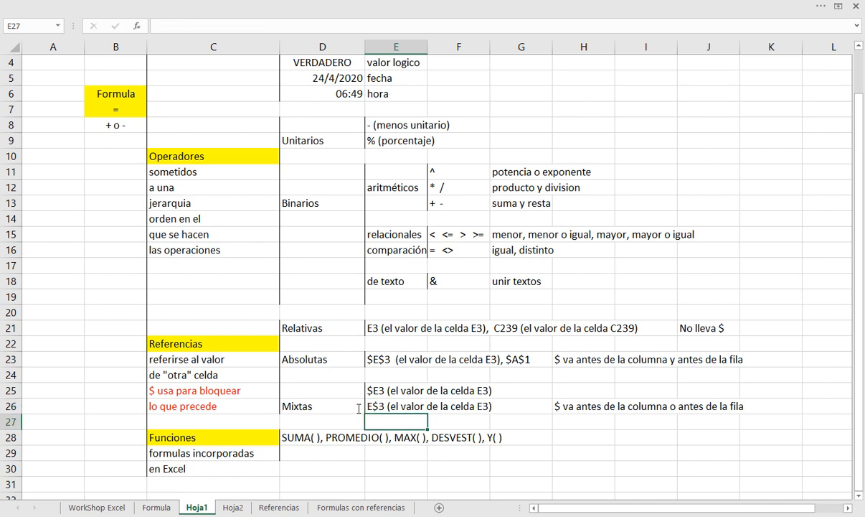
# Review the Funciones heading in C28, its function examples in D28 and the definition in C29
pyautogui.click(200, 438)
pyautogui.click(287, 437)
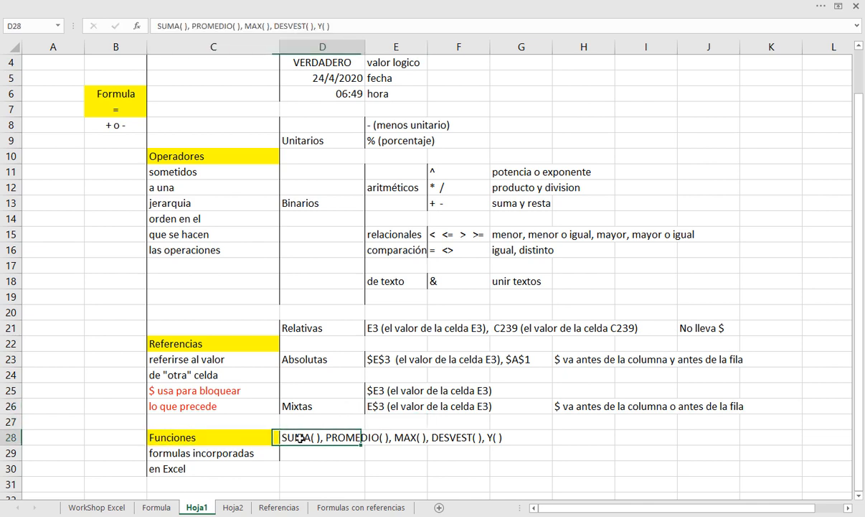
pyautogui.click(227, 453)
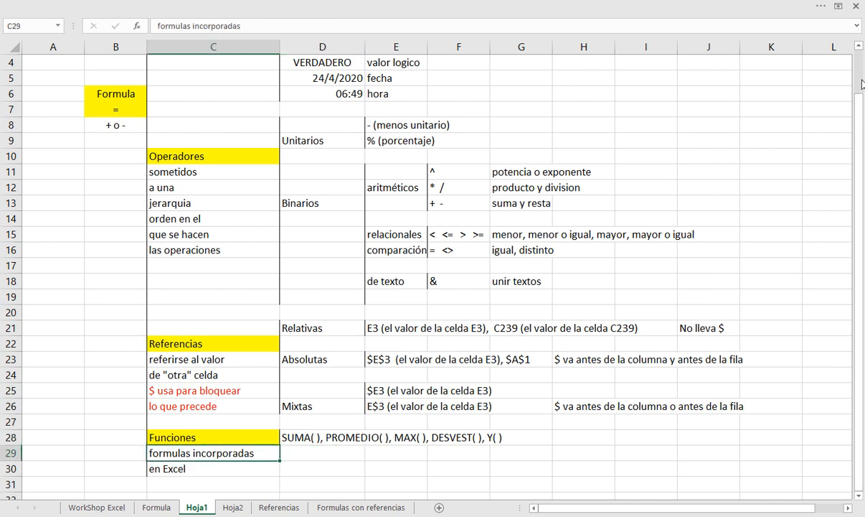
# Adjust the sheet zoom so the whole Hoja1 outline, from Valores Constantes to Funciones, fits in view
pyautogui.click(637, 161)
pyautogui.scroll(-1, 637, 161)
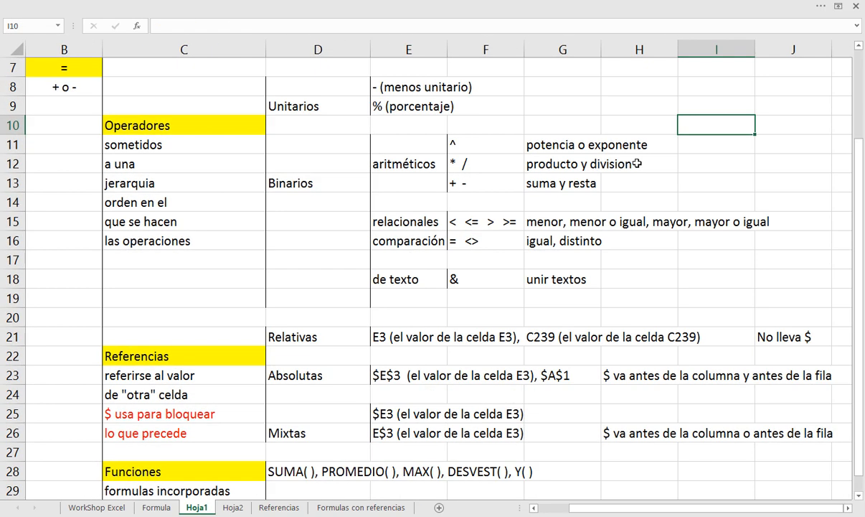
pyautogui.scroll(2, 637, 162)
pyautogui.scroll(-1, 637, 163)
pyautogui.keyDown('ctrl'); pyautogui.scroll(-4, 637, 162); pyautogui.keyUp('ctrl')
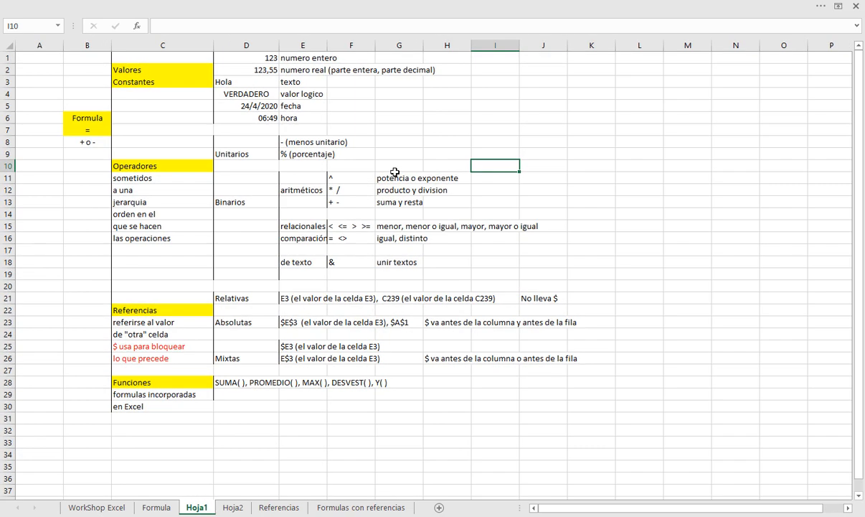
pyautogui.keyDown('ctrl'); pyautogui.scroll(3, 395, 172); pyautogui.keyUp('ctrl')
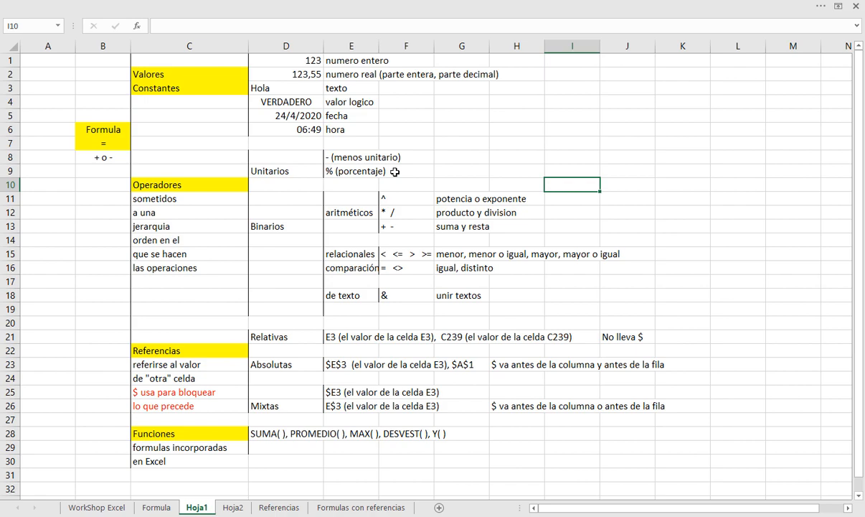